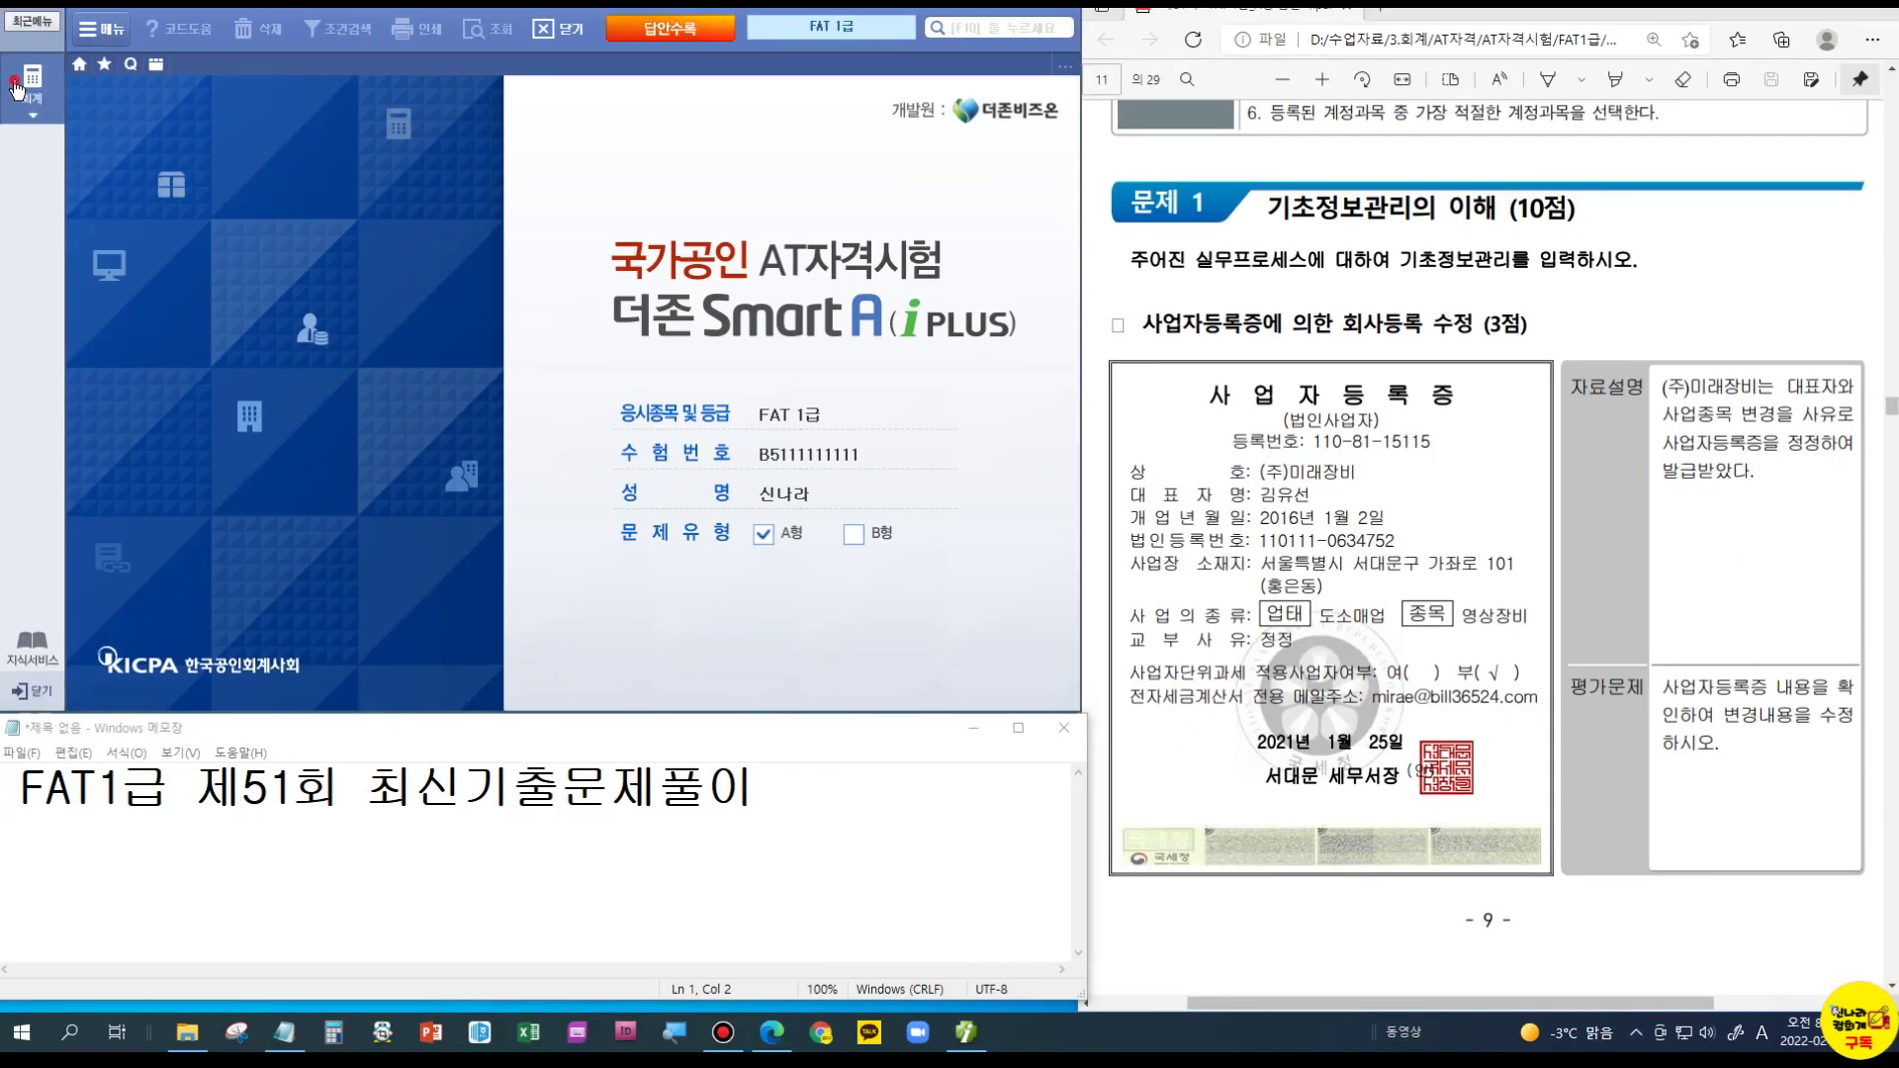
# Step: Open the company registration (회사등록) and replace the representative's name with the one on the business registration certificate
pyautogui.click(15, 89)
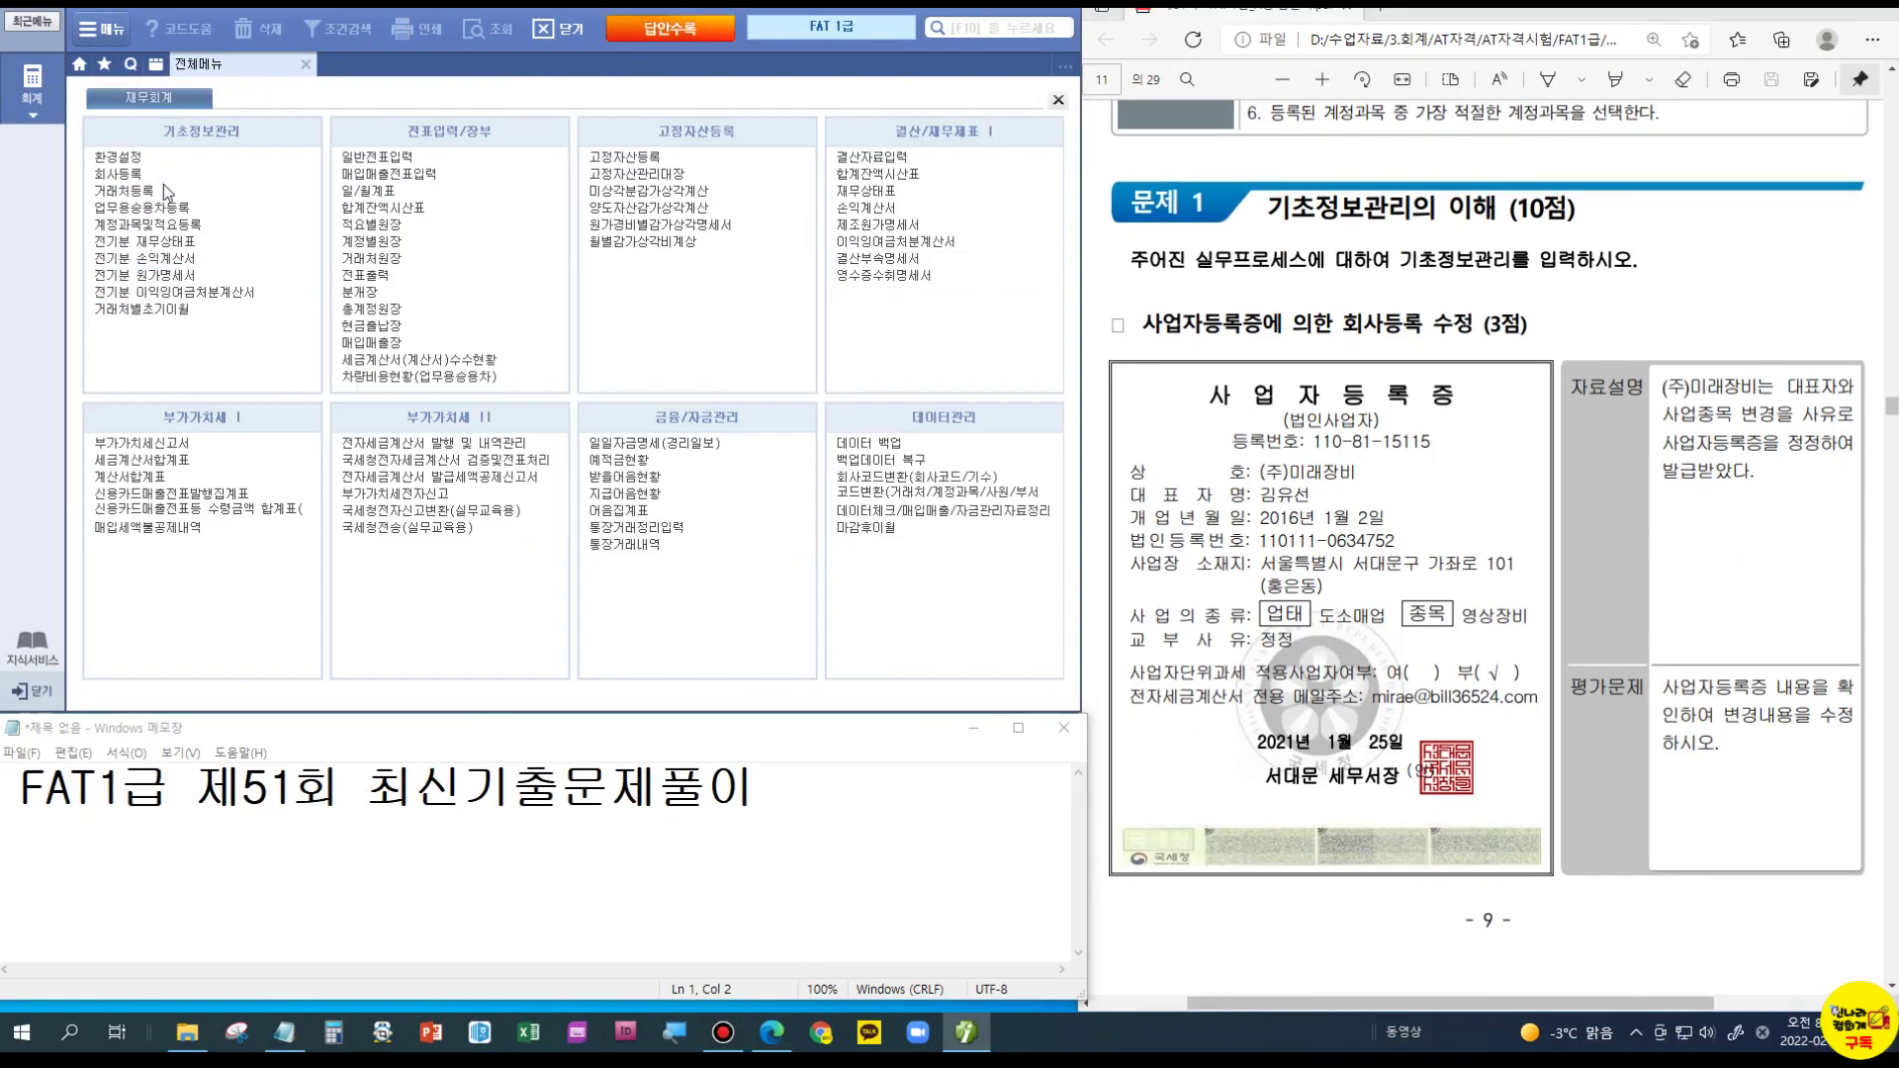
pyautogui.click(125, 177)
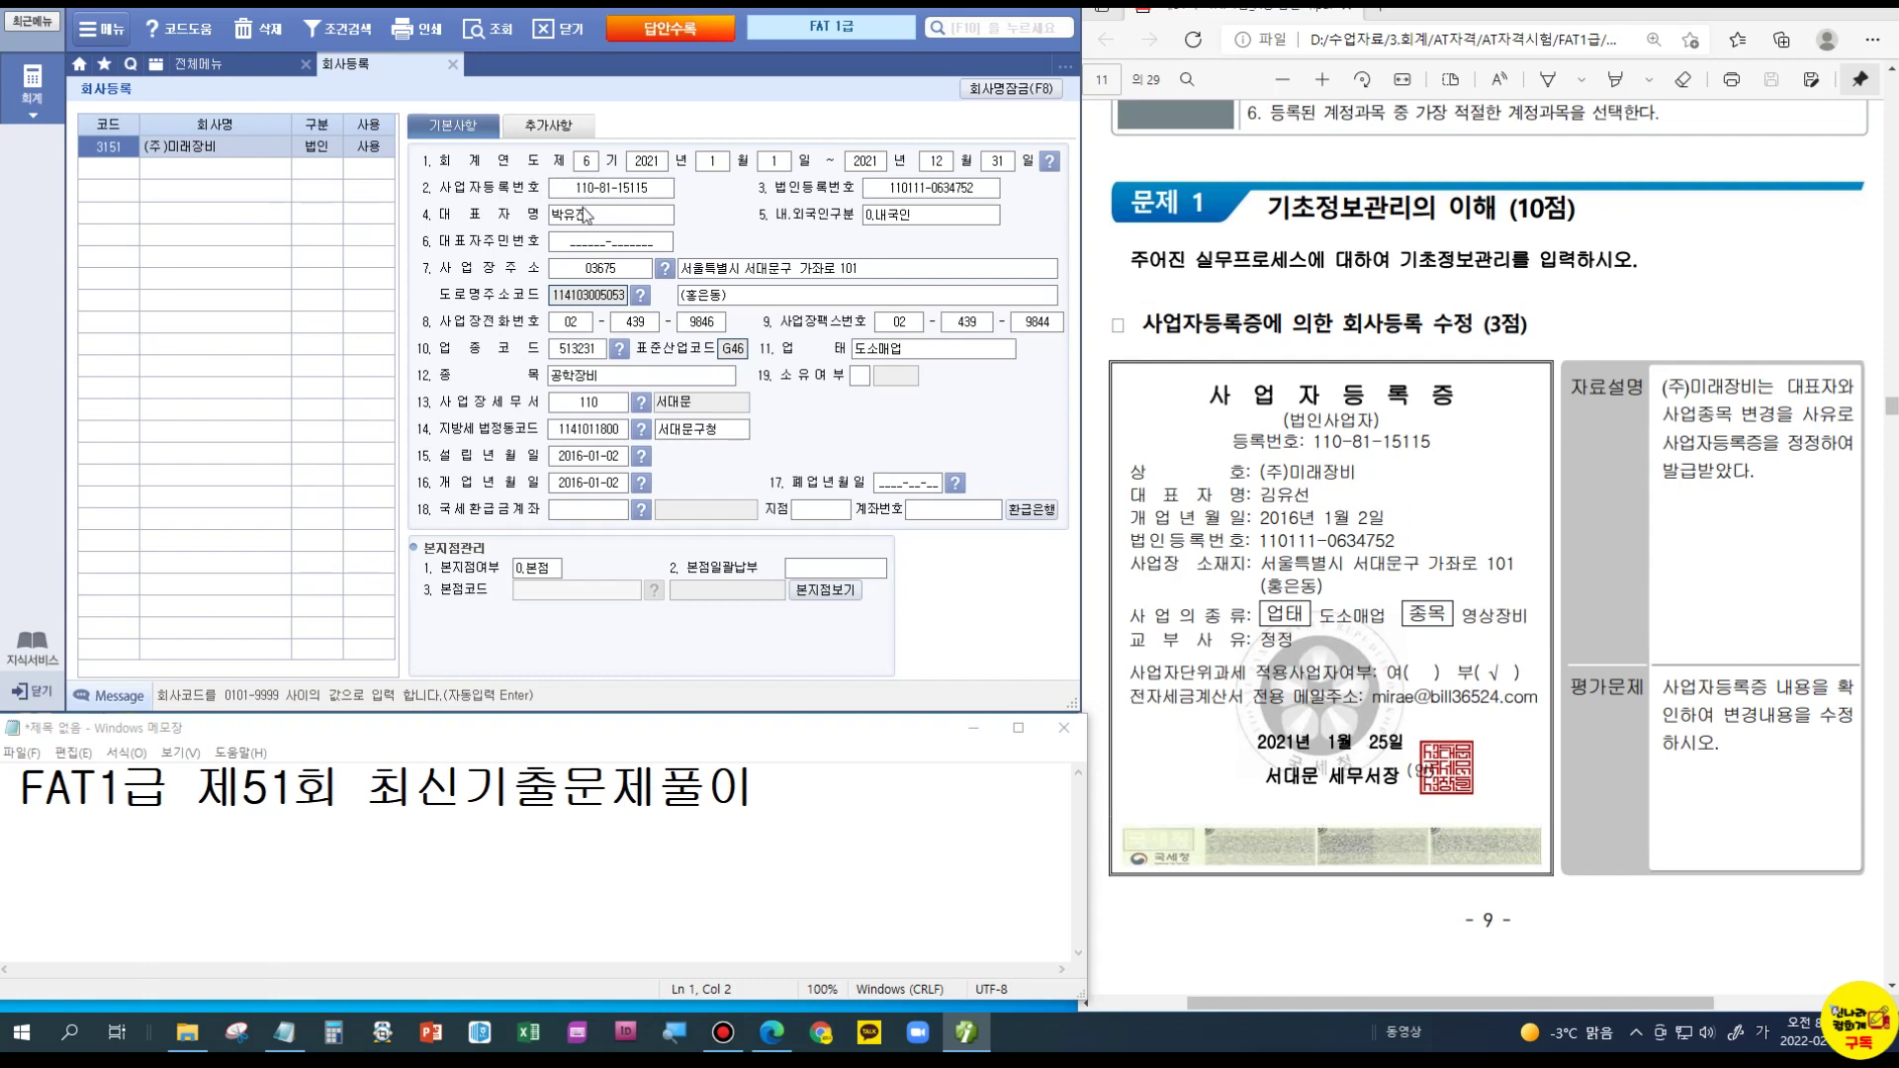
pyautogui.click(580, 220)
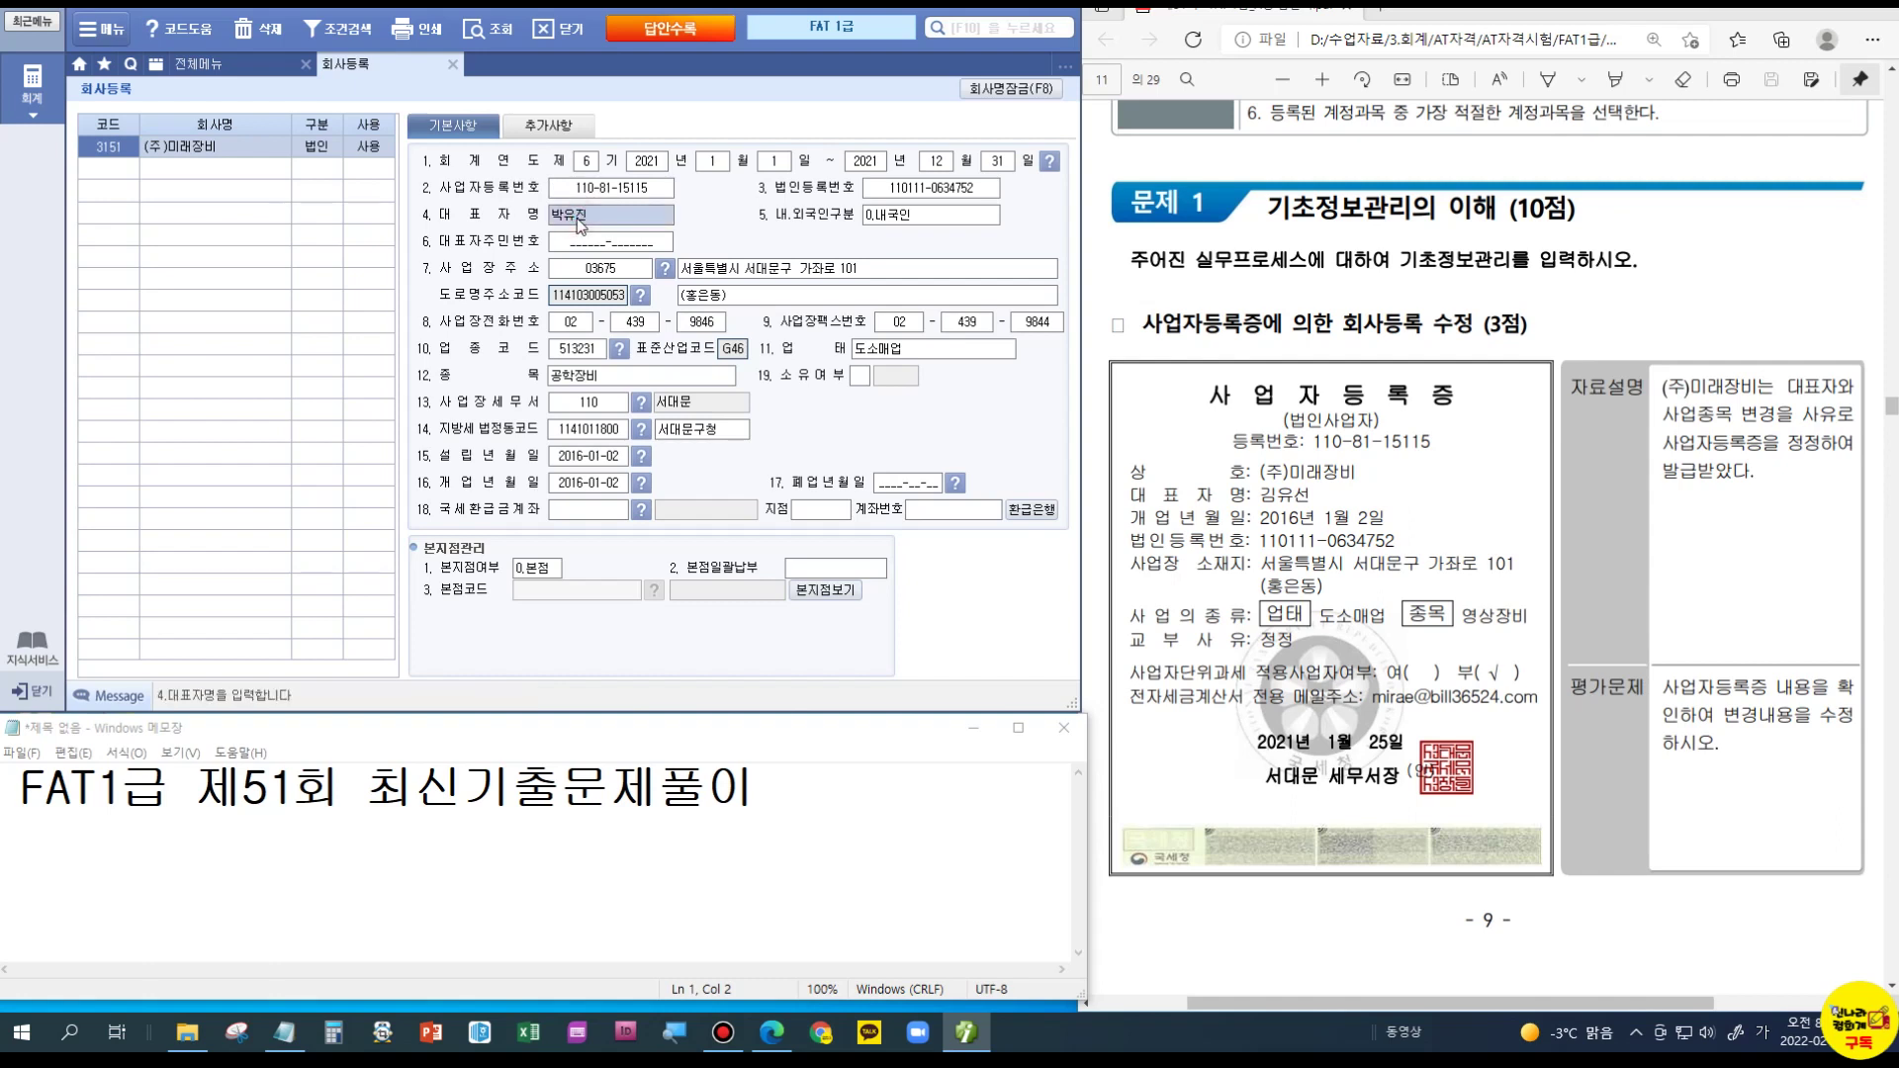
pyautogui.write('ㄱㄱㅂ')
pyautogui.write('김유선')
pyautogui.press('Return')
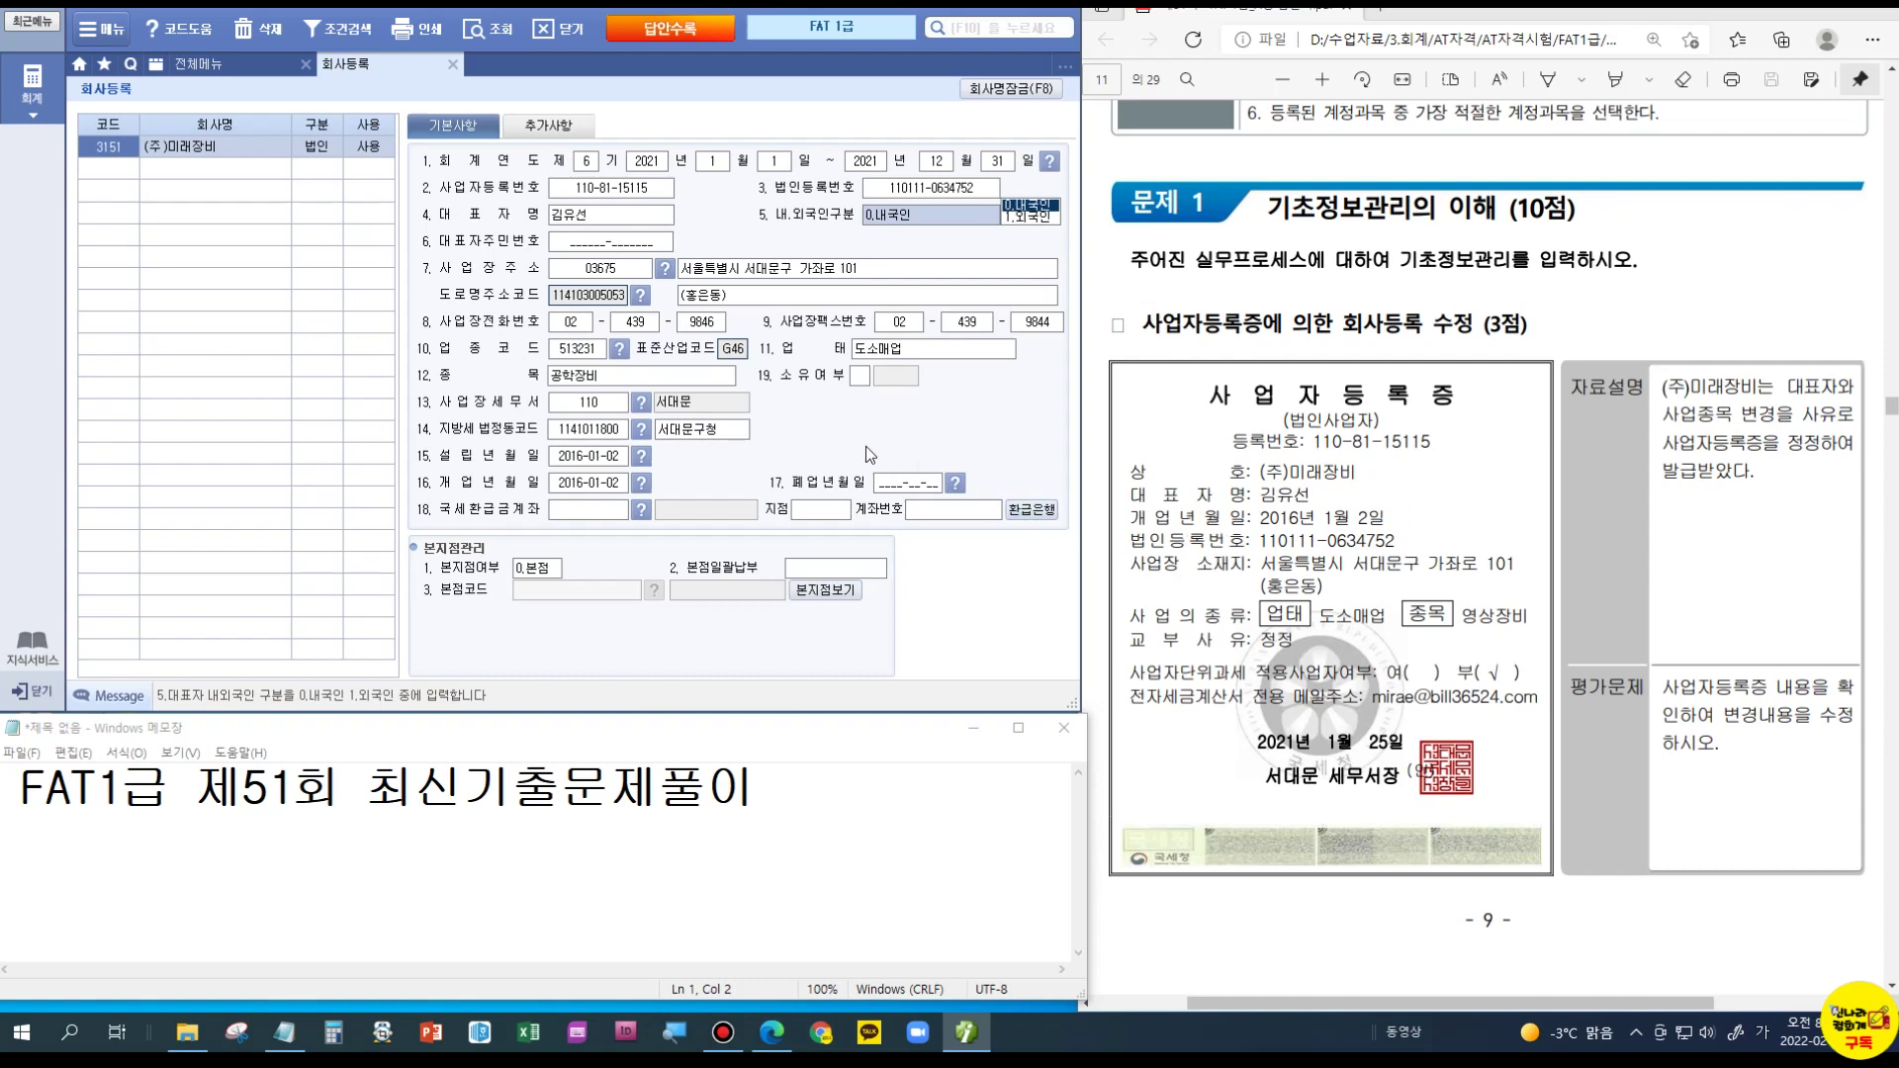
# Step: Change the company's business item (종목) to 영상장비
pyautogui.click(617, 375)
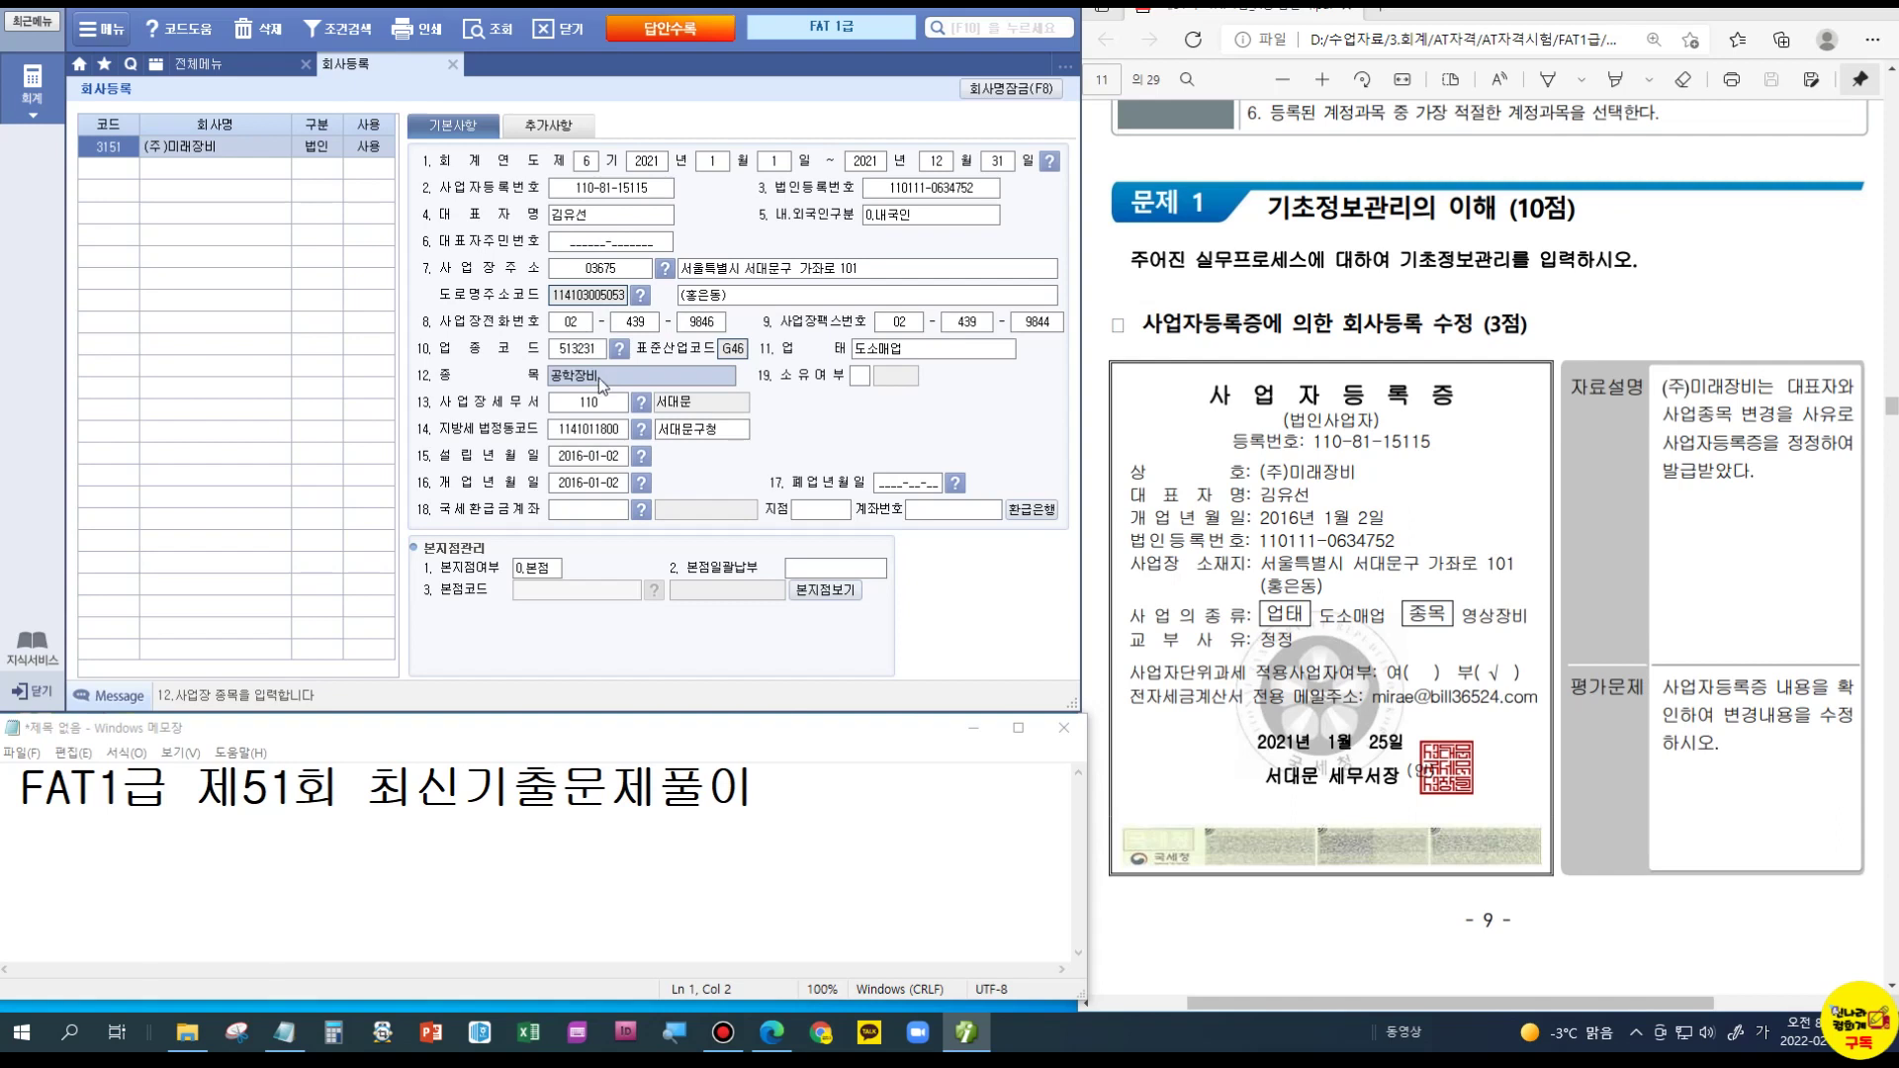
pyautogui.press('BackSpace')
pyautogui.press('BackSpace')
pyautogui.press('BackSpace')
pyautogui.press('BackSpace')
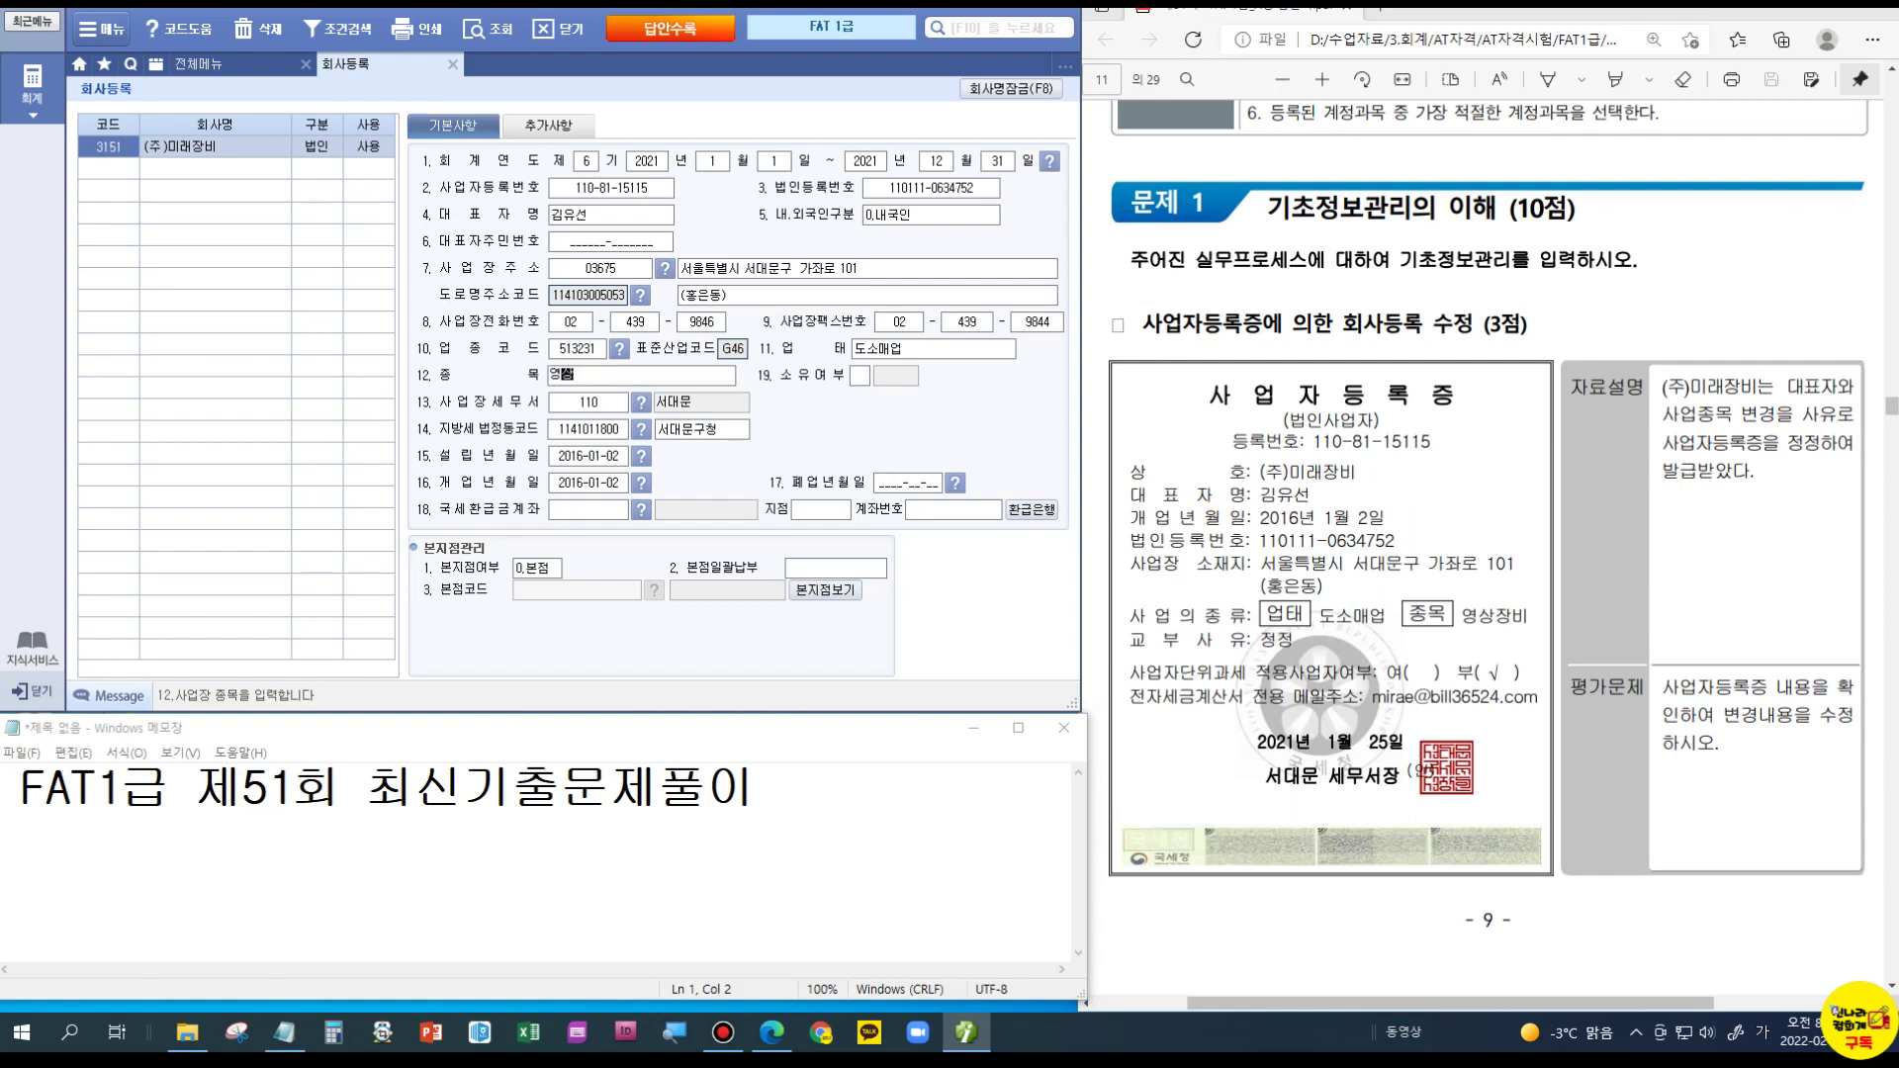
pyautogui.write('영상장비')
pyautogui.press('Return')
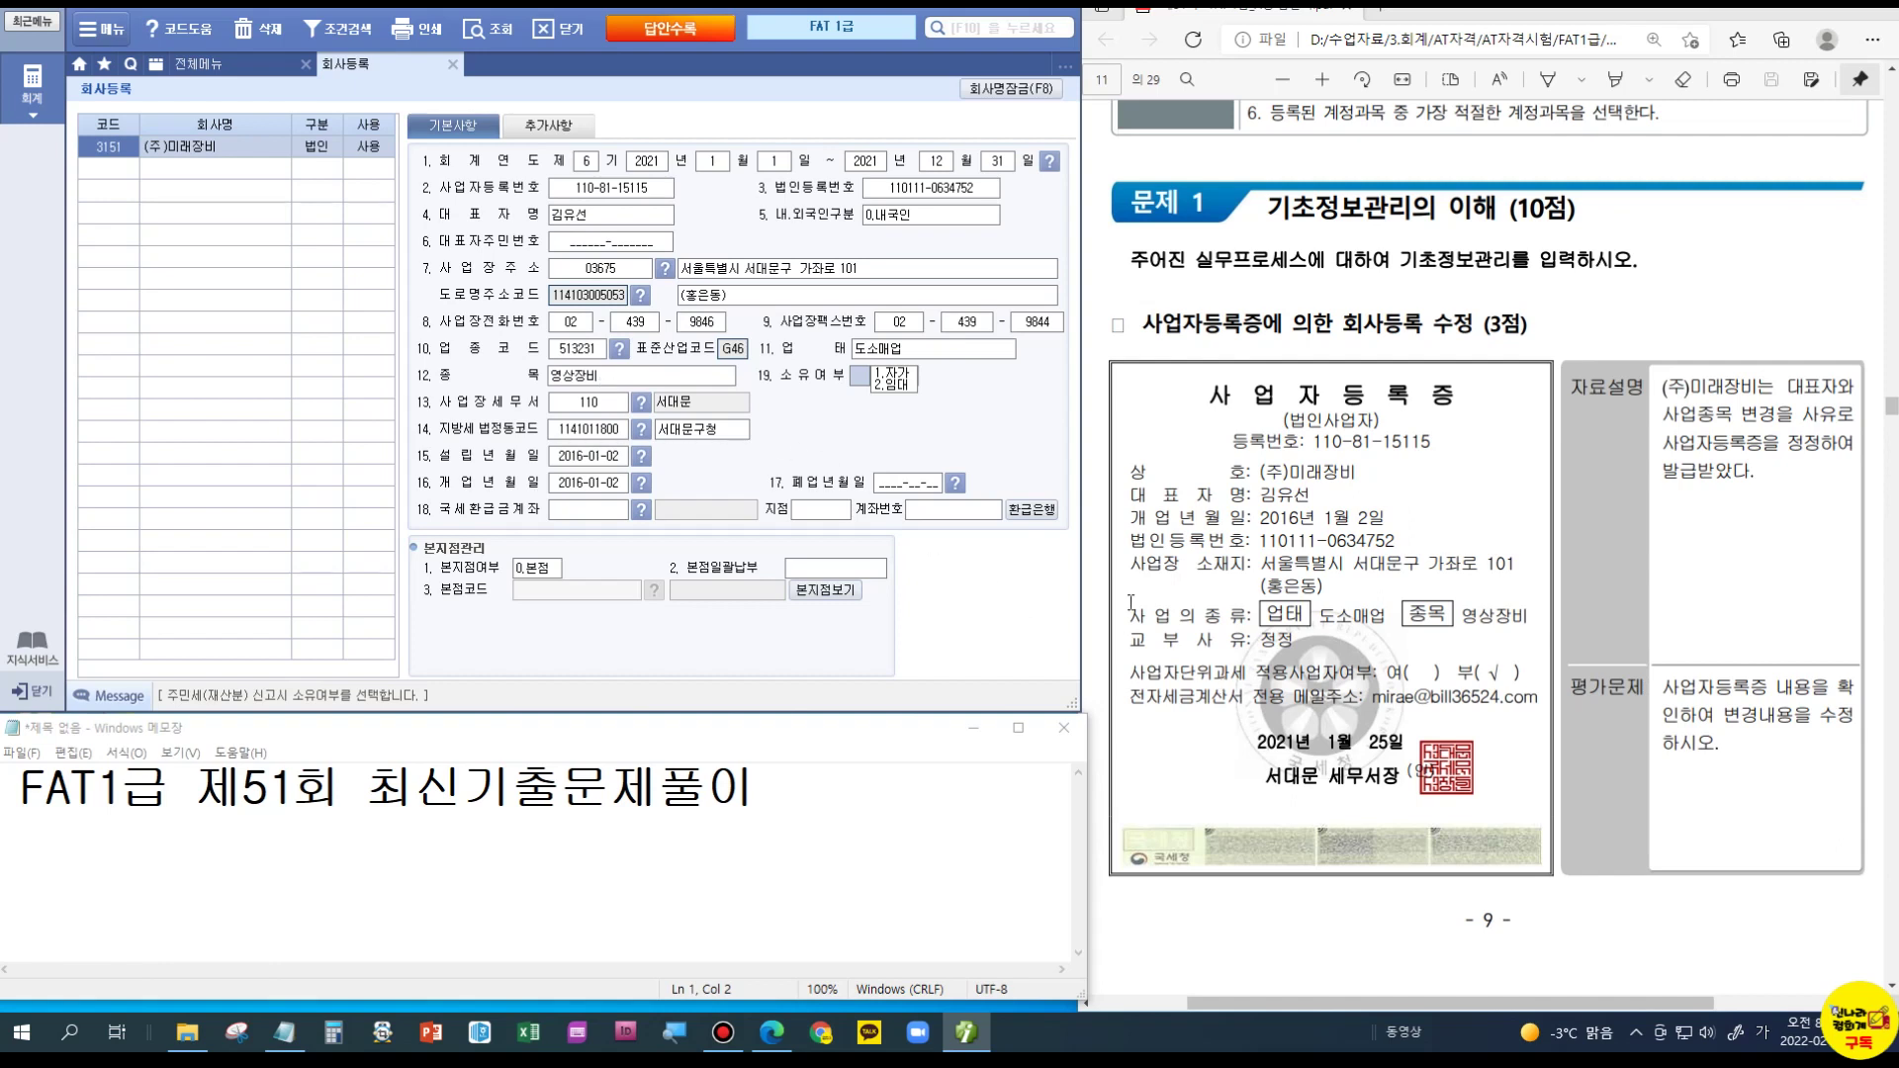
# Step: Check the company's additional information against the certificate, then review the 회사등록 answer and the 업무용승용차등록 problem
pyautogui.click(566, 126)
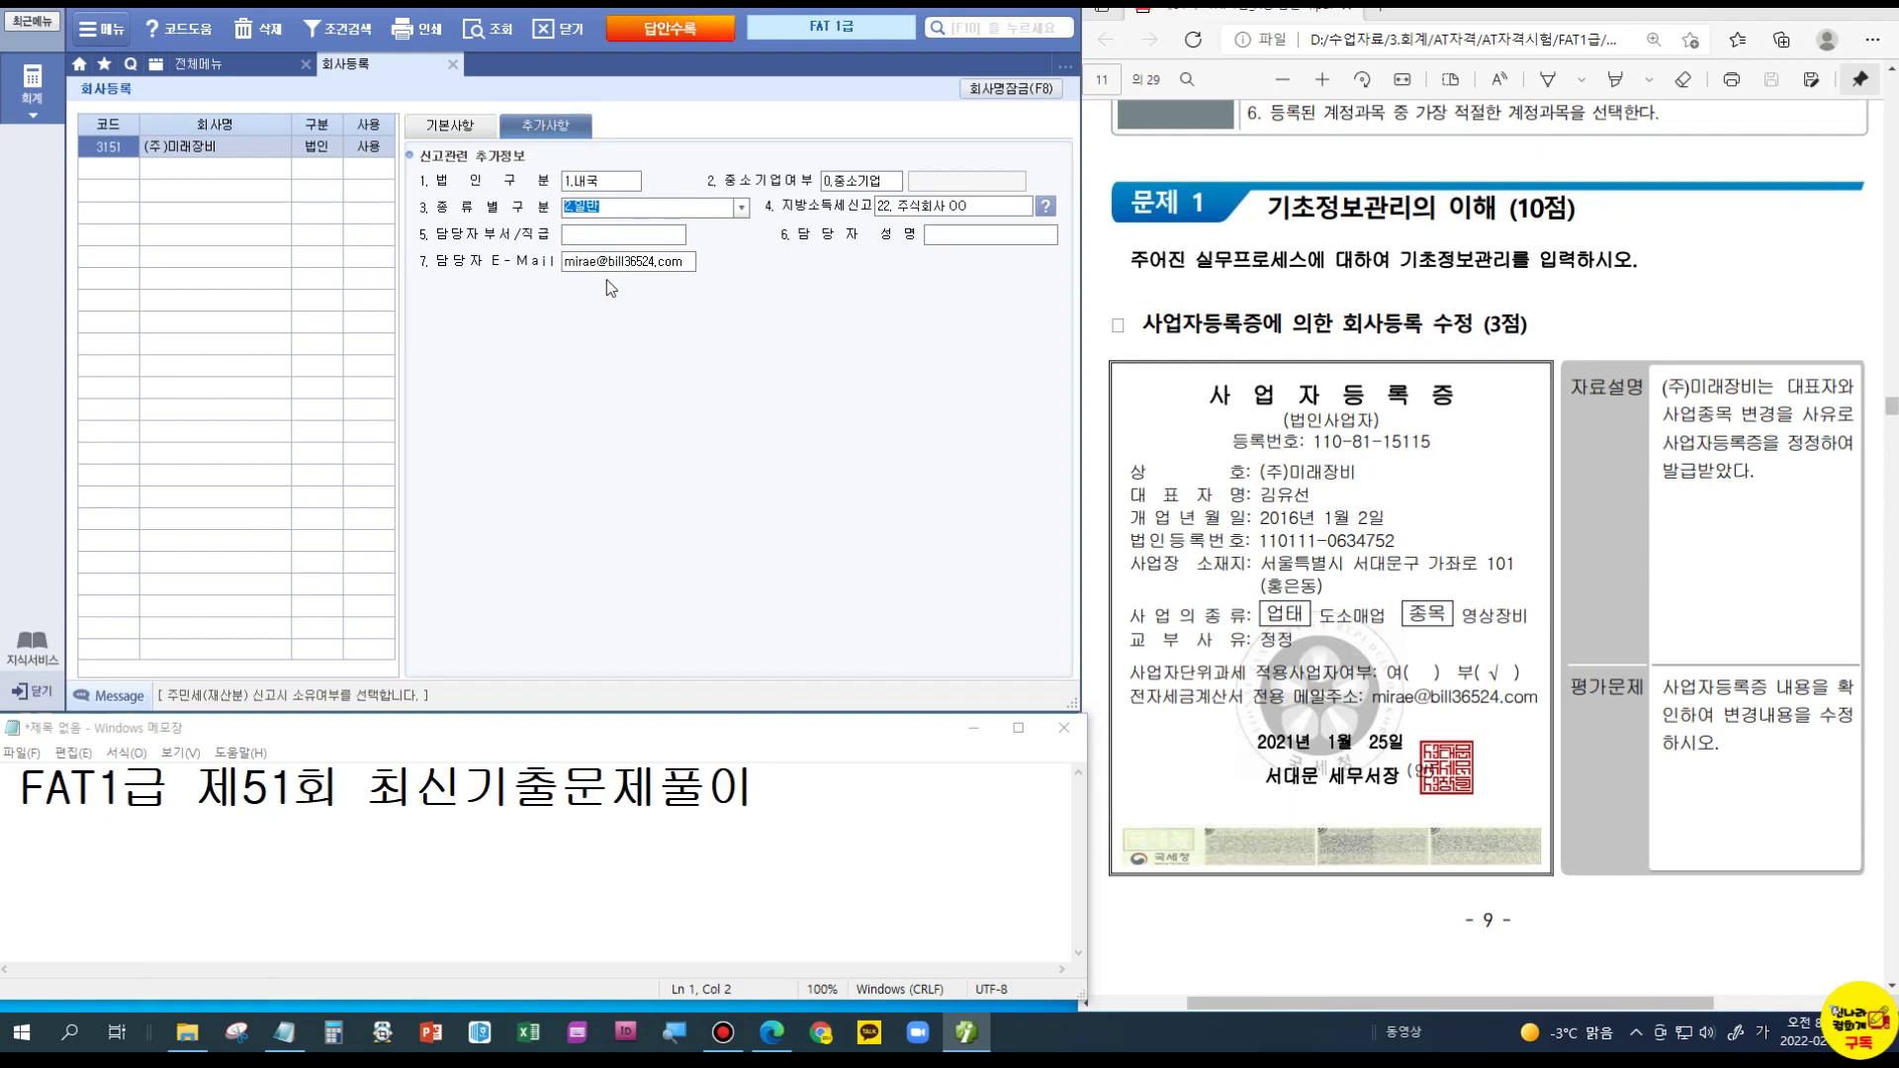
pyautogui.click(462, 131)
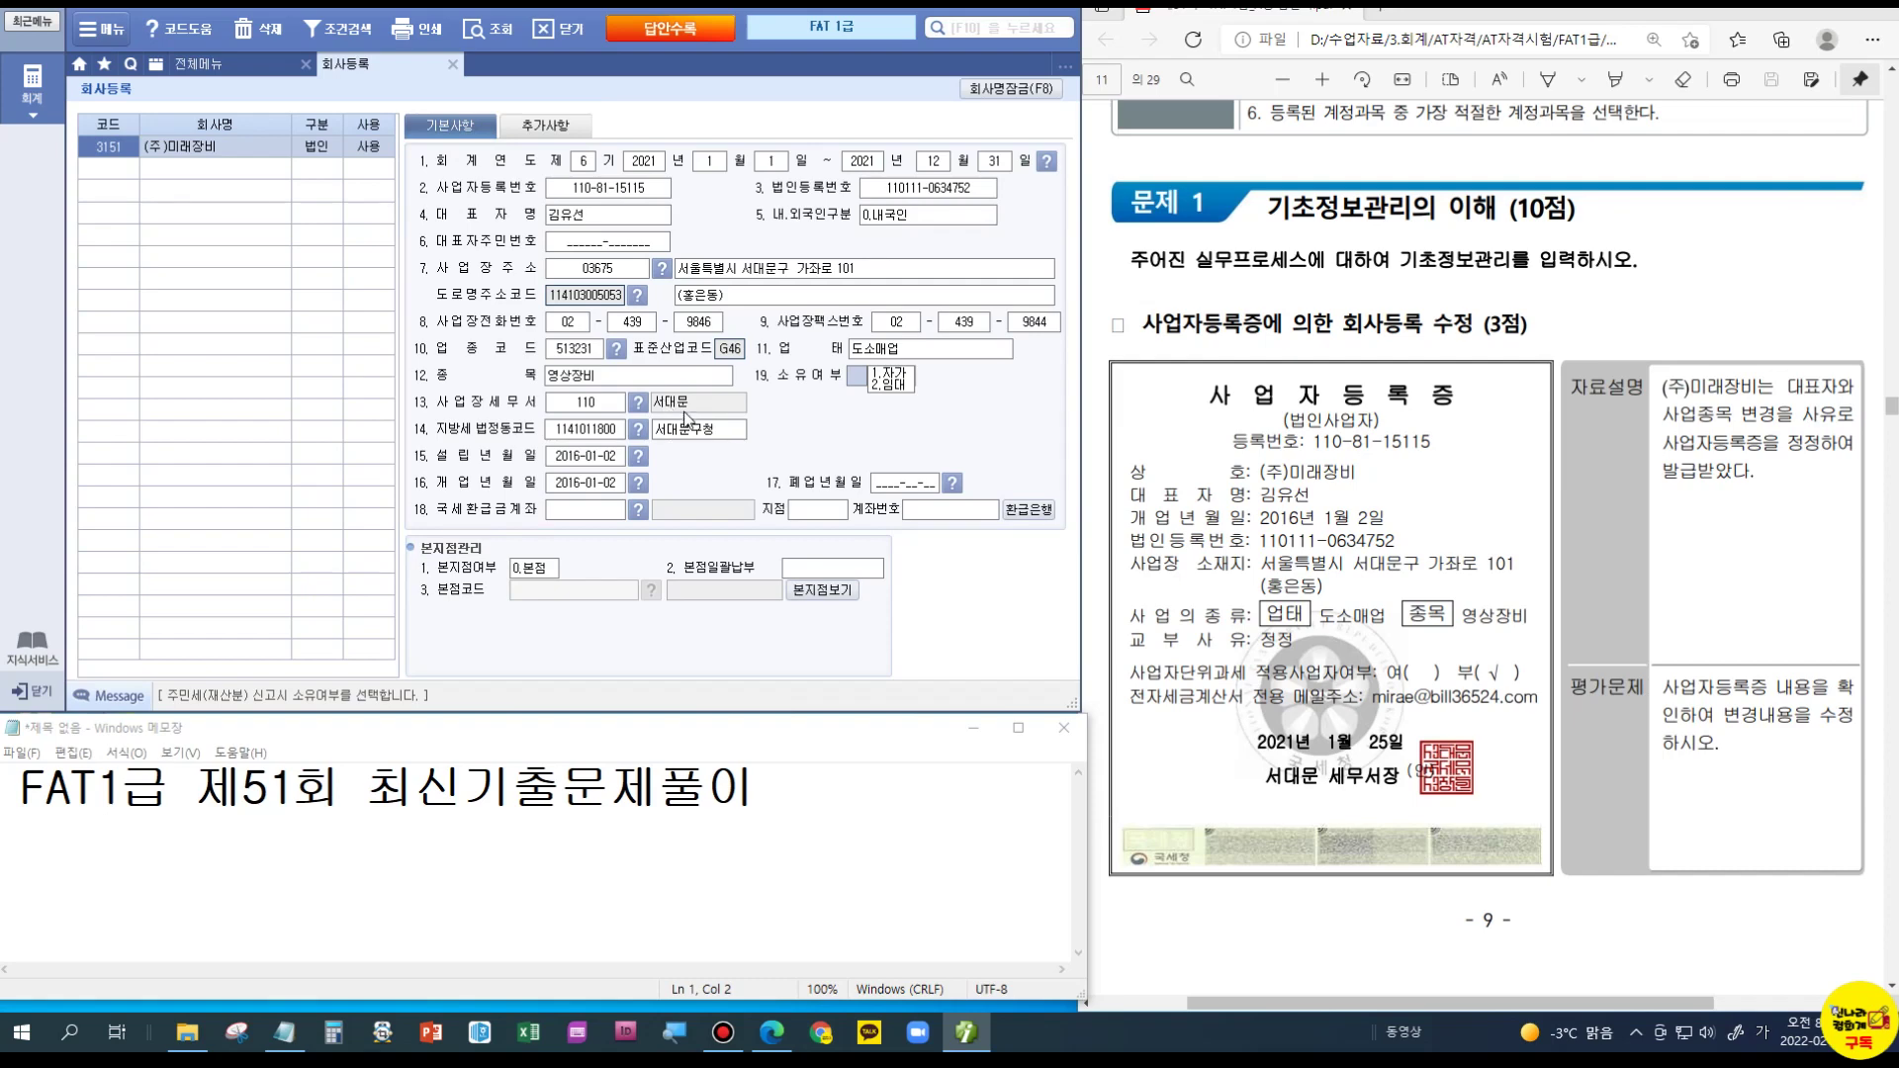
pyautogui.scroll(-10, 1238, 633)
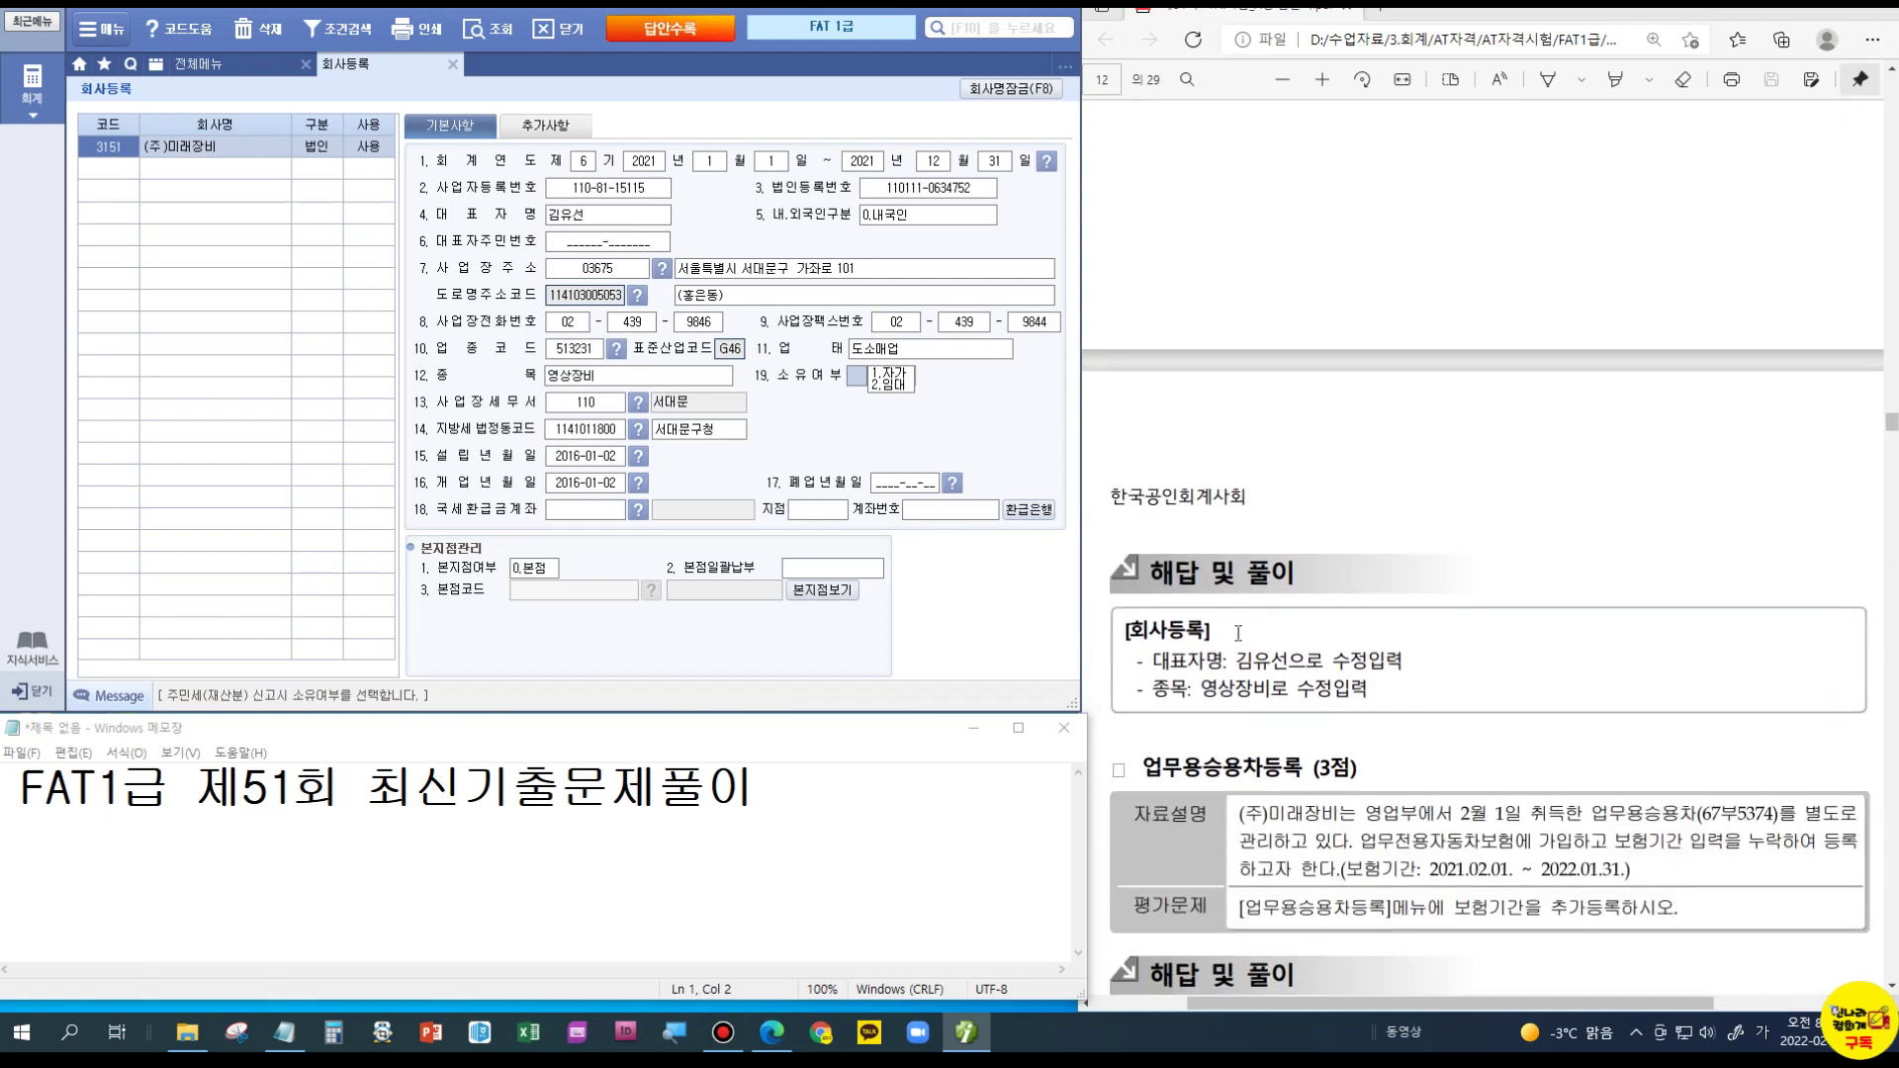
pyautogui.scroll(-3, 1236, 623)
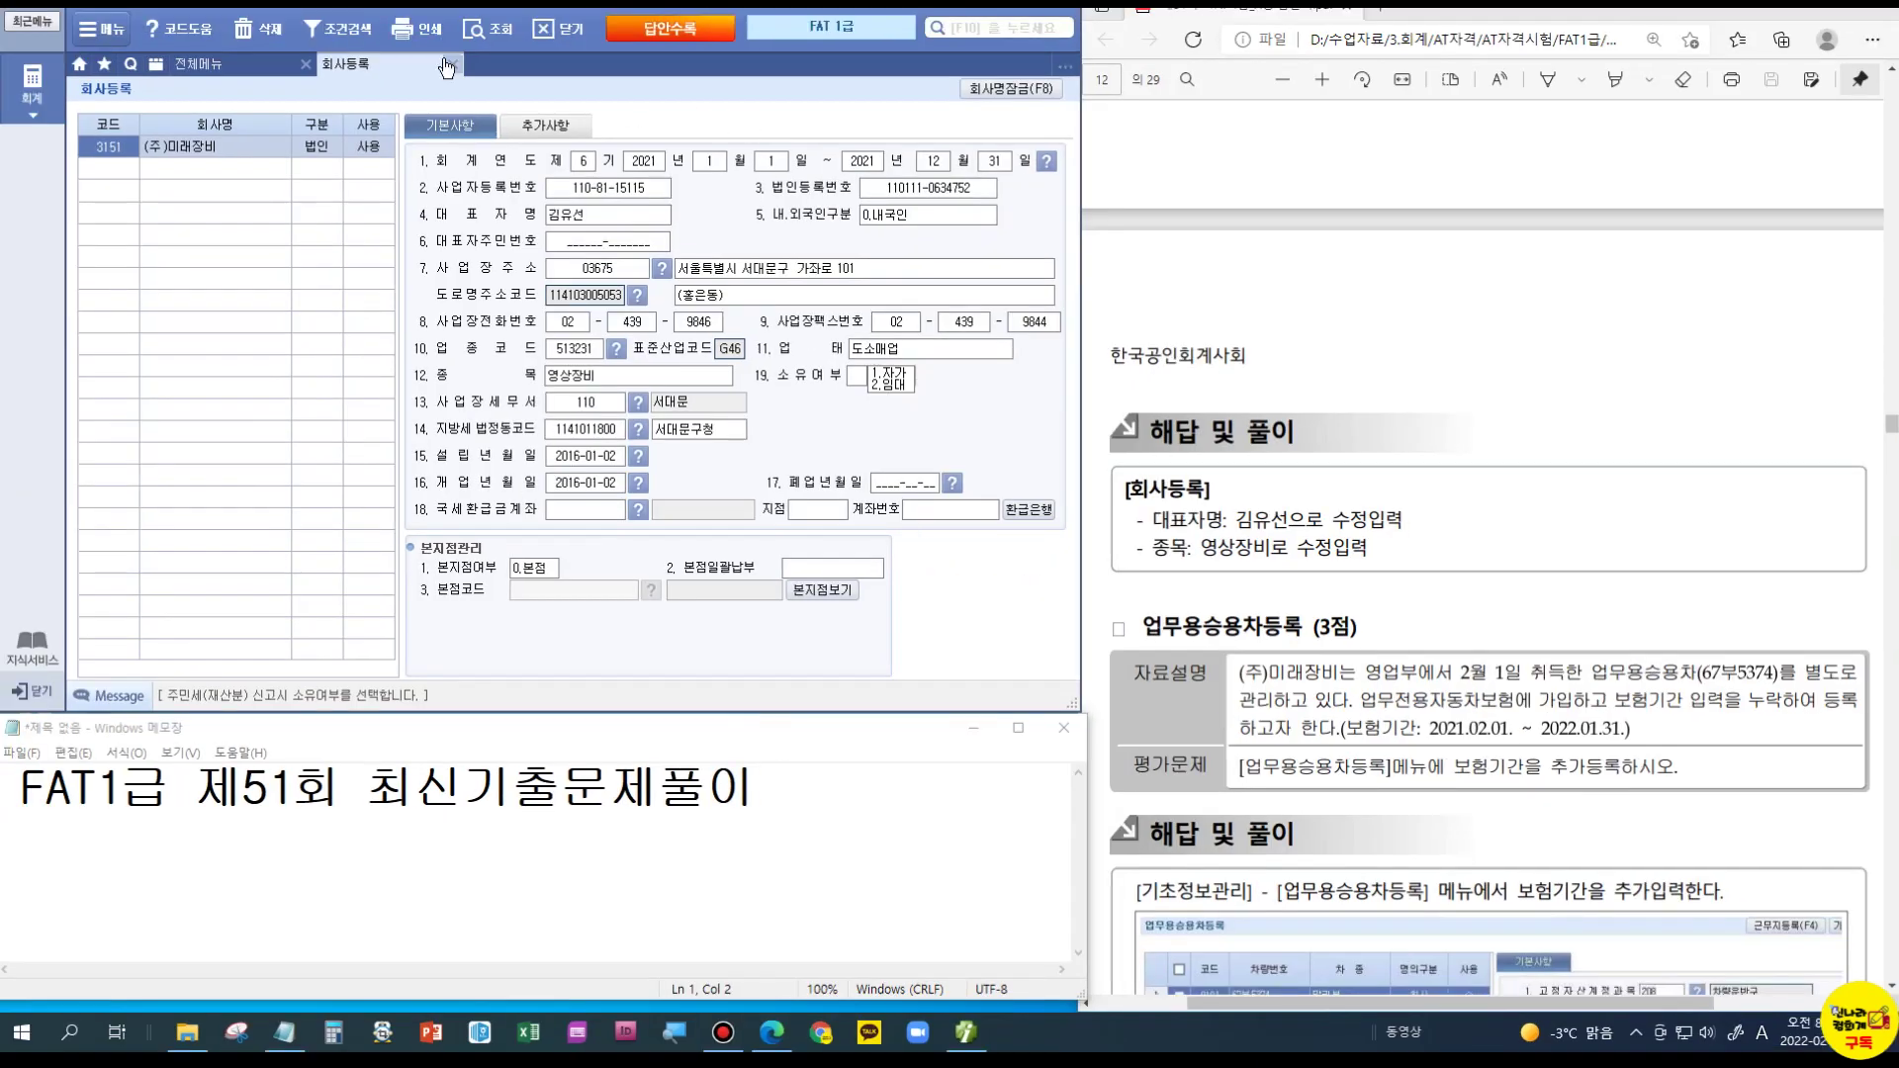
# Step: In the business vehicle register (업무용승용차등록), set the 말리부's insurance period to 2021-02-01 through 2022-01-31
pyautogui.click(447, 66)
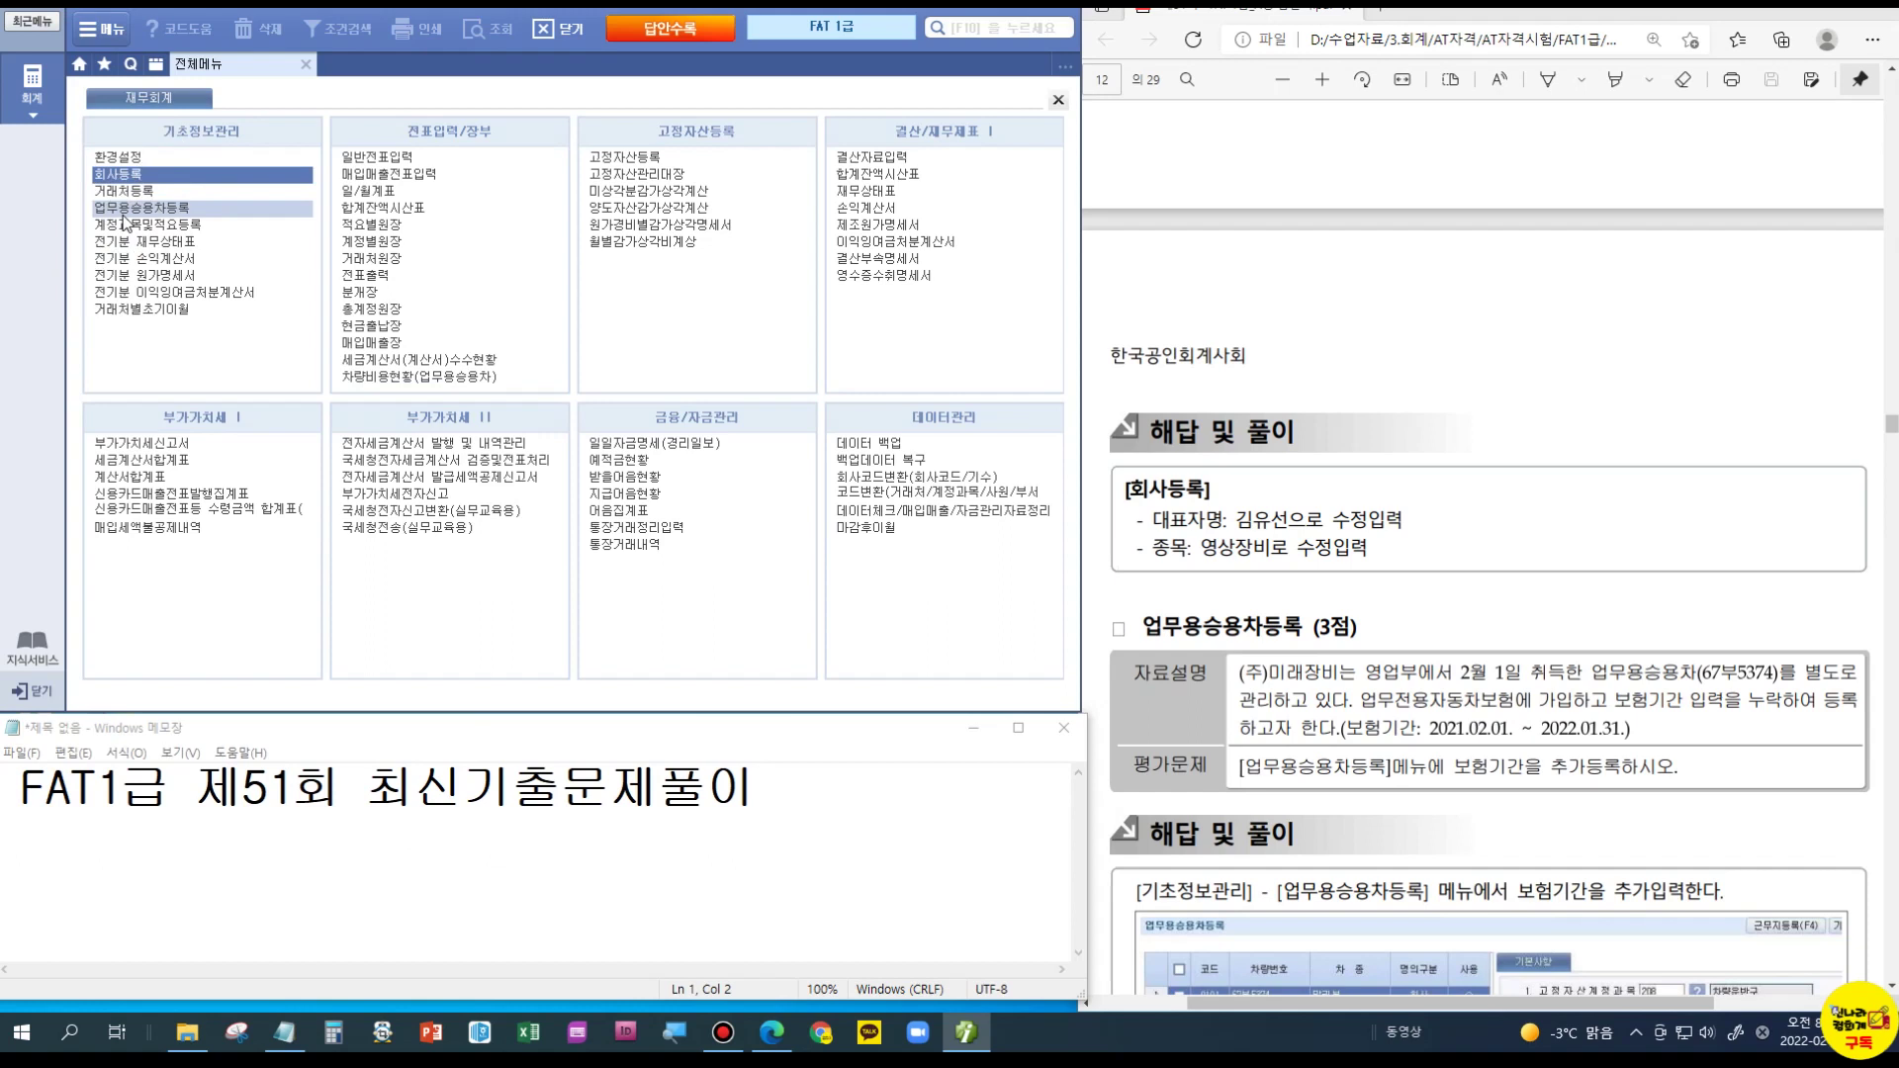
pyautogui.click(373, 186)
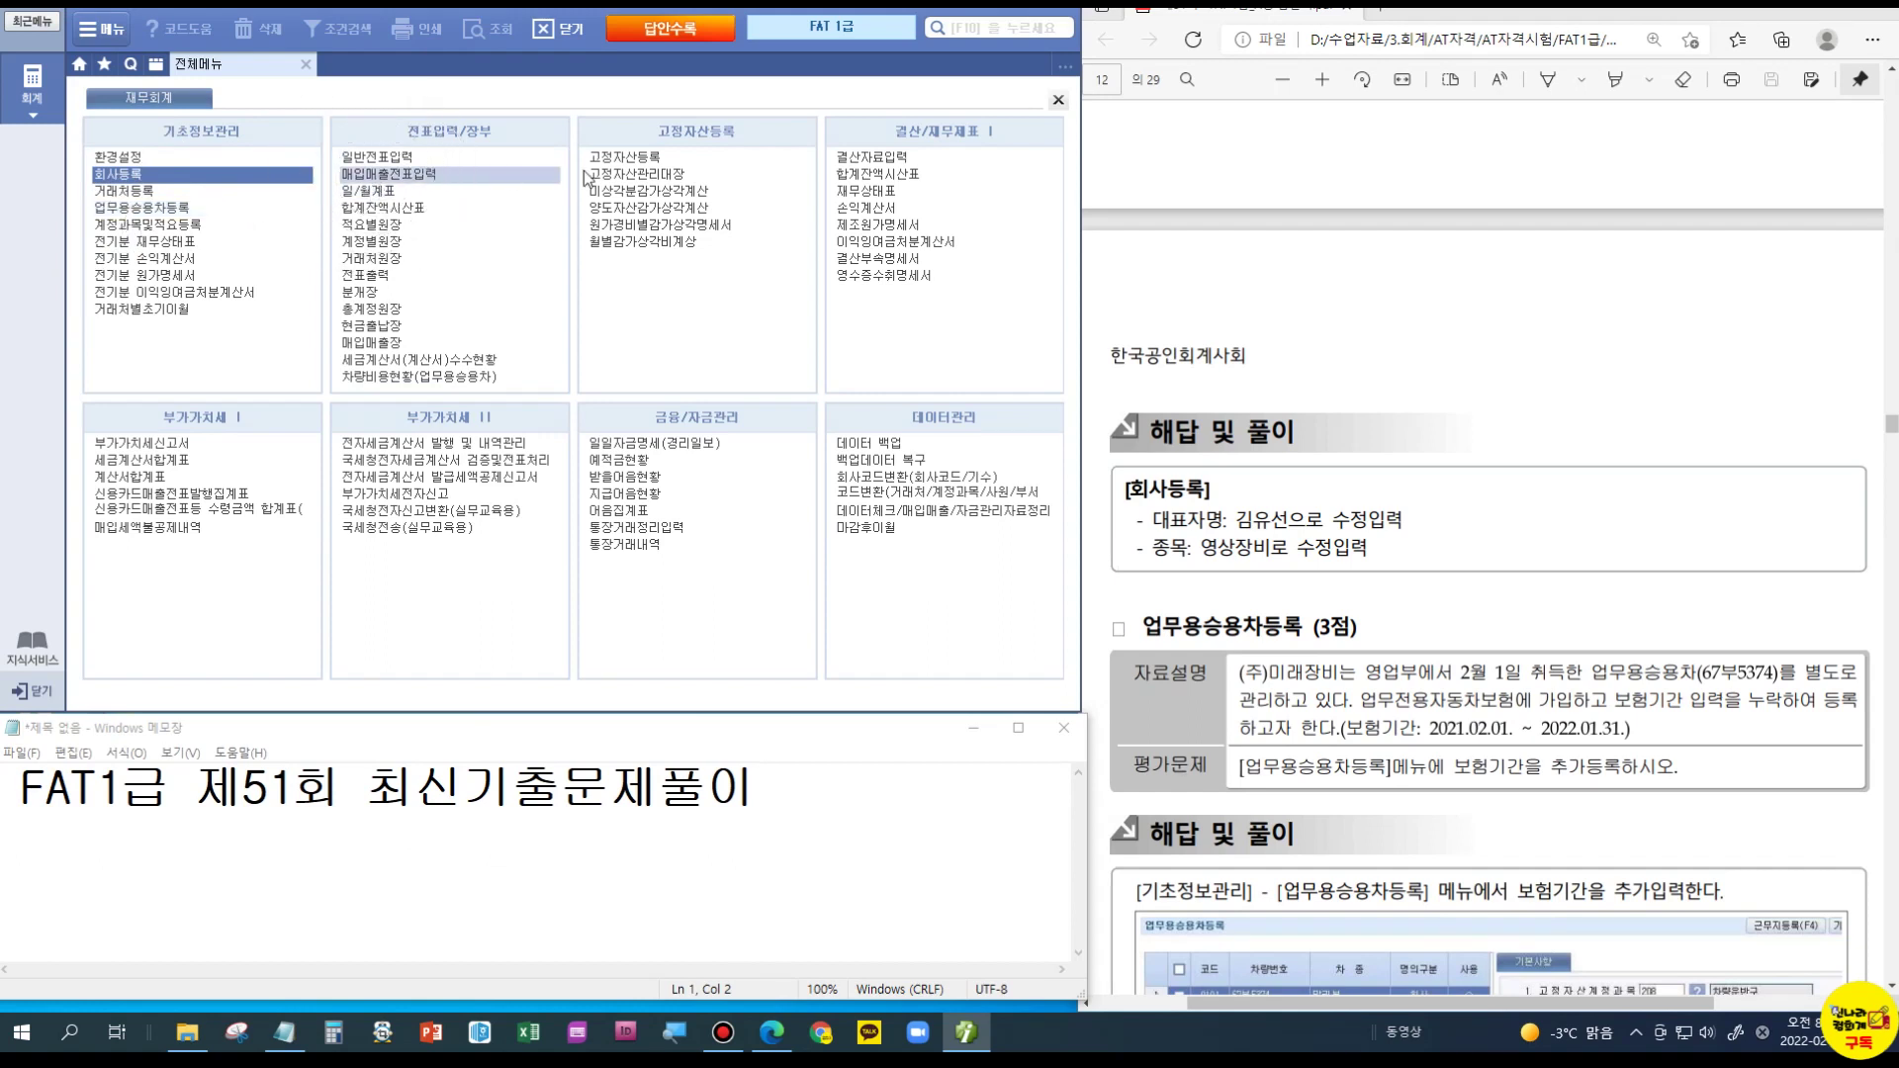
pyautogui.click(646, 161)
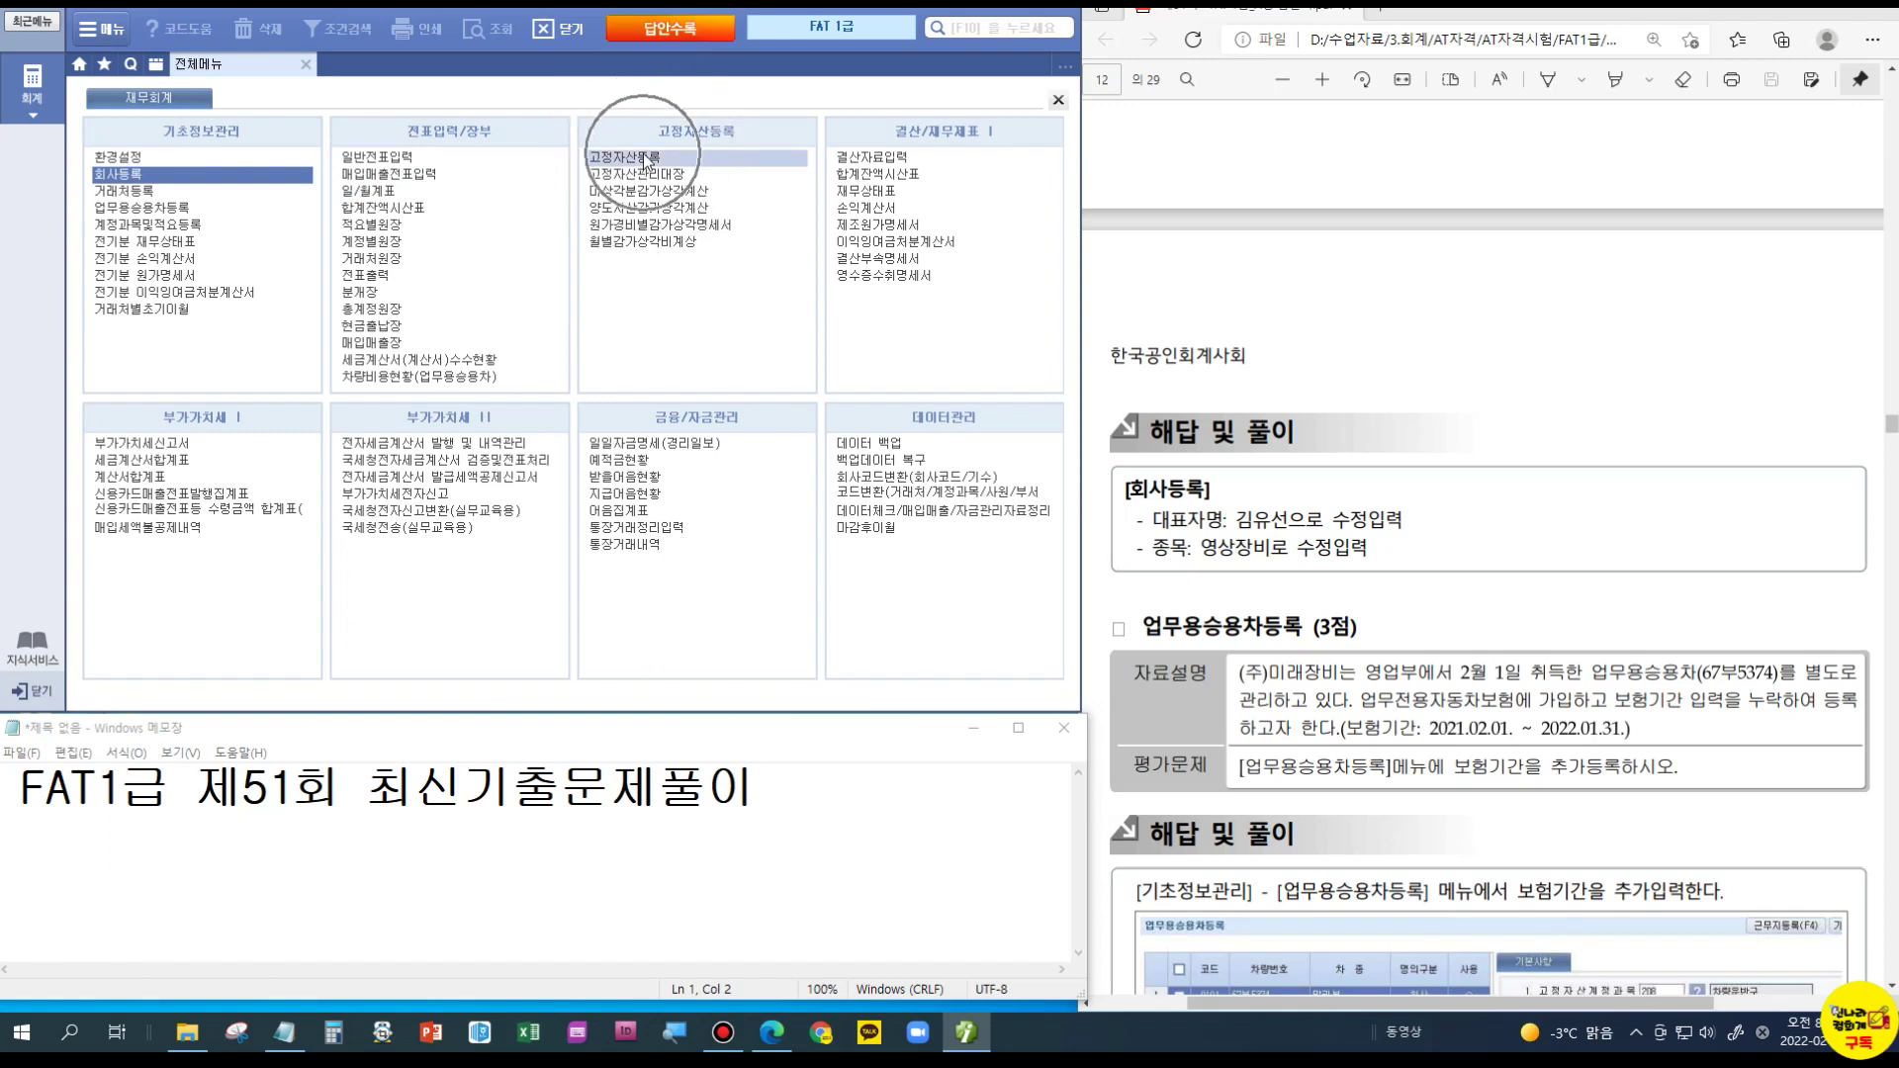
pyautogui.click(153, 213)
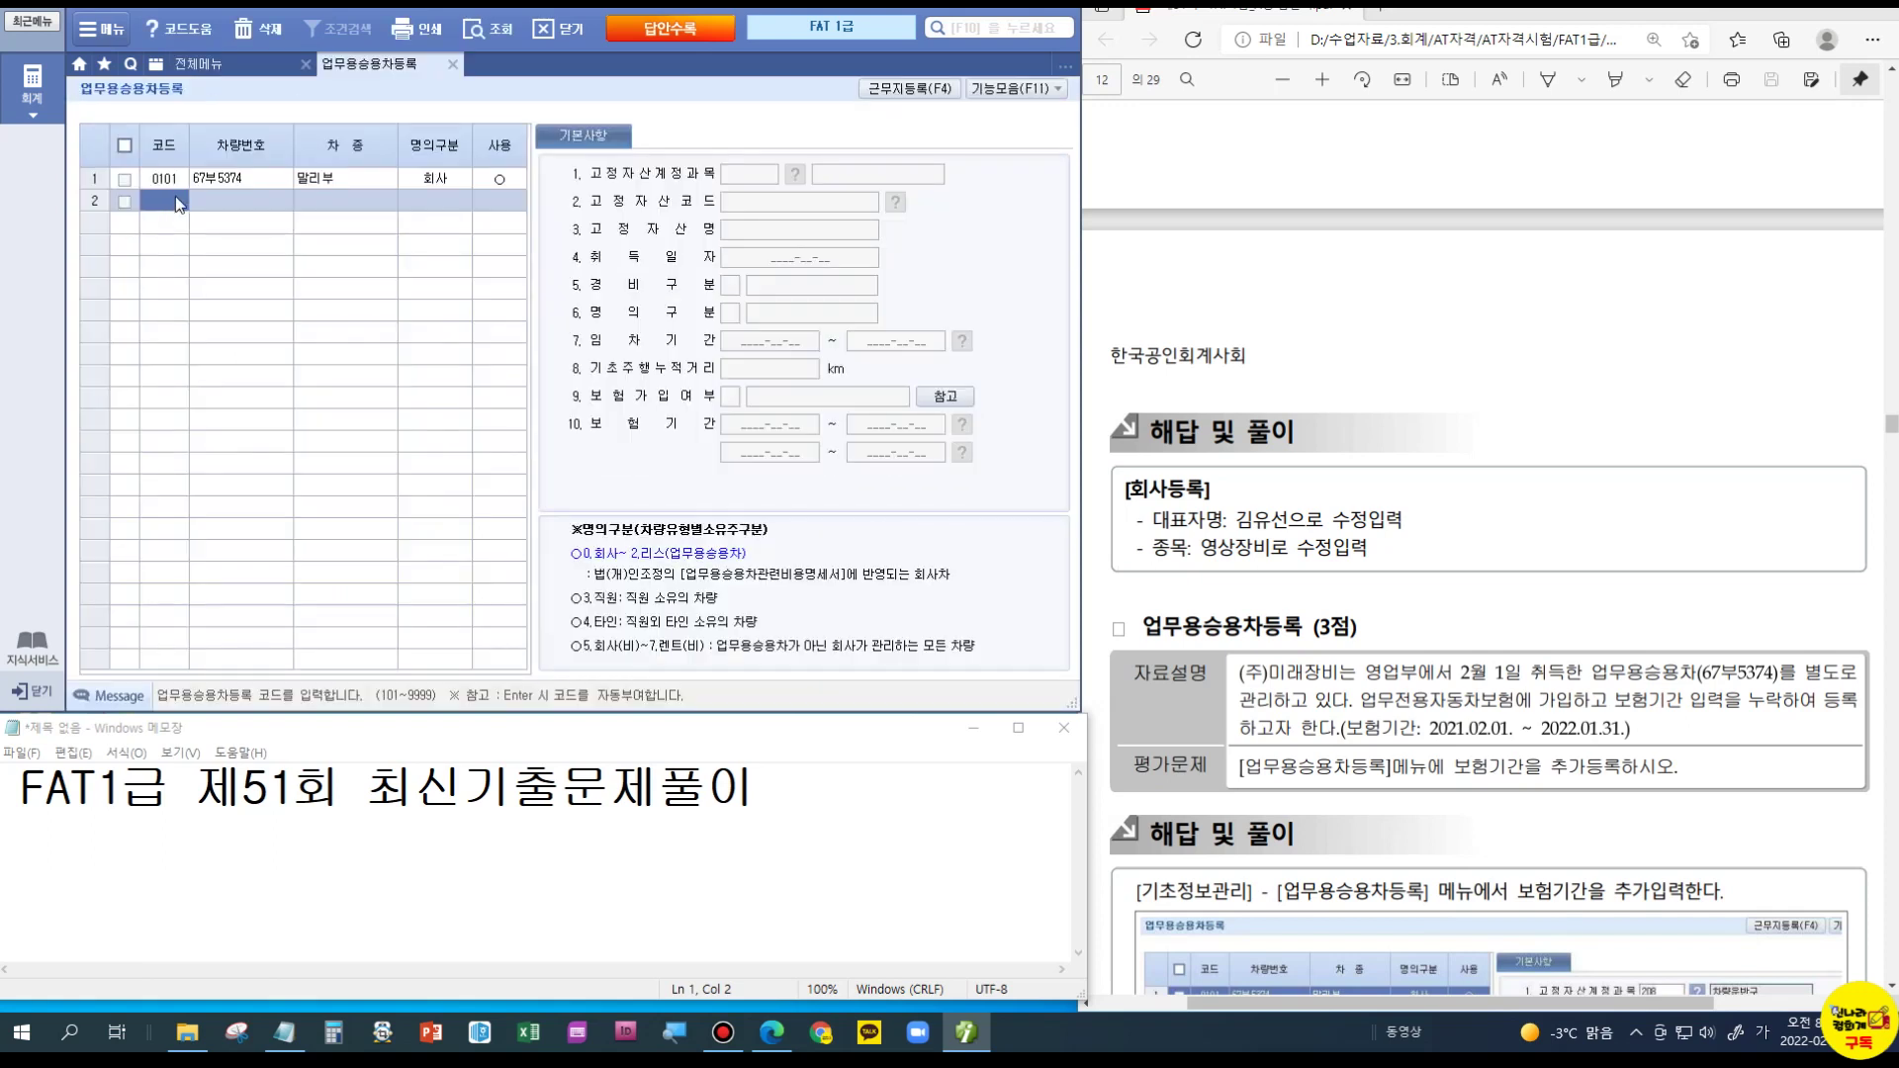
pyautogui.click(205, 180)
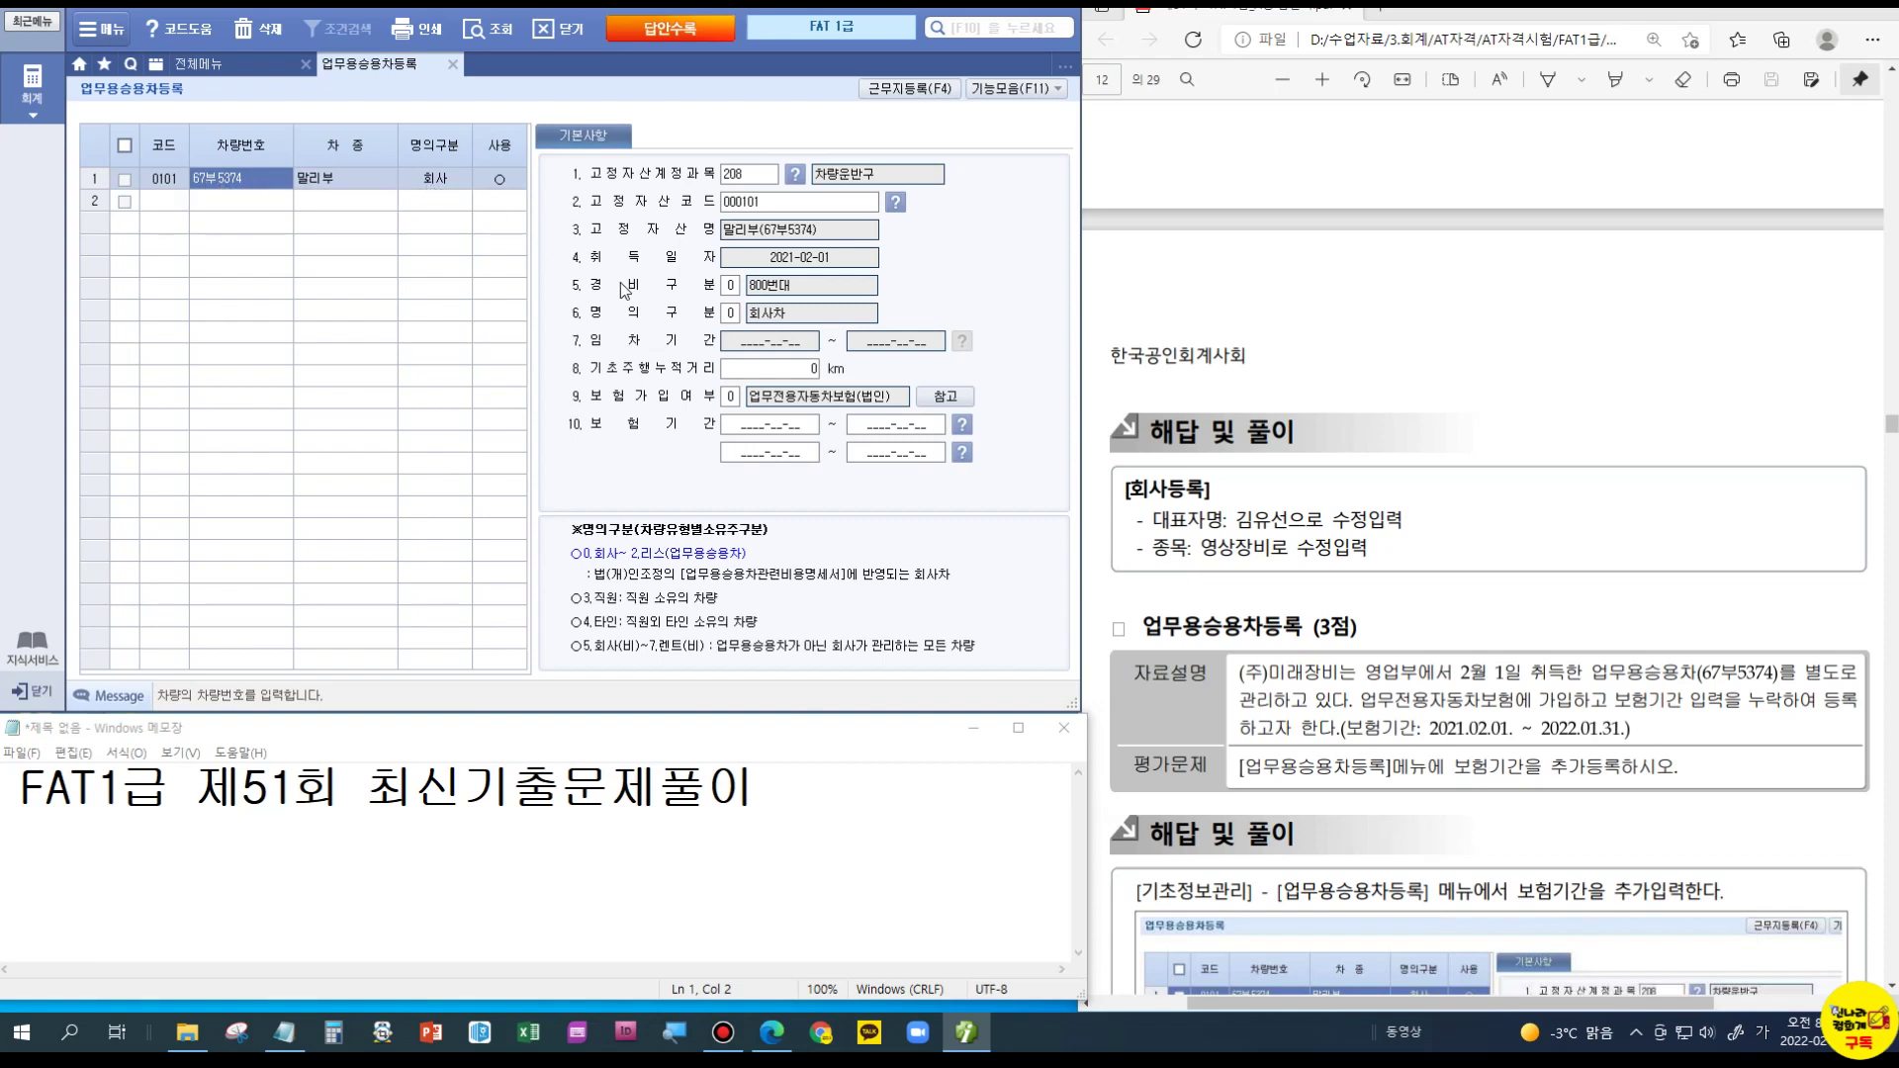
pyautogui.click(747, 425)
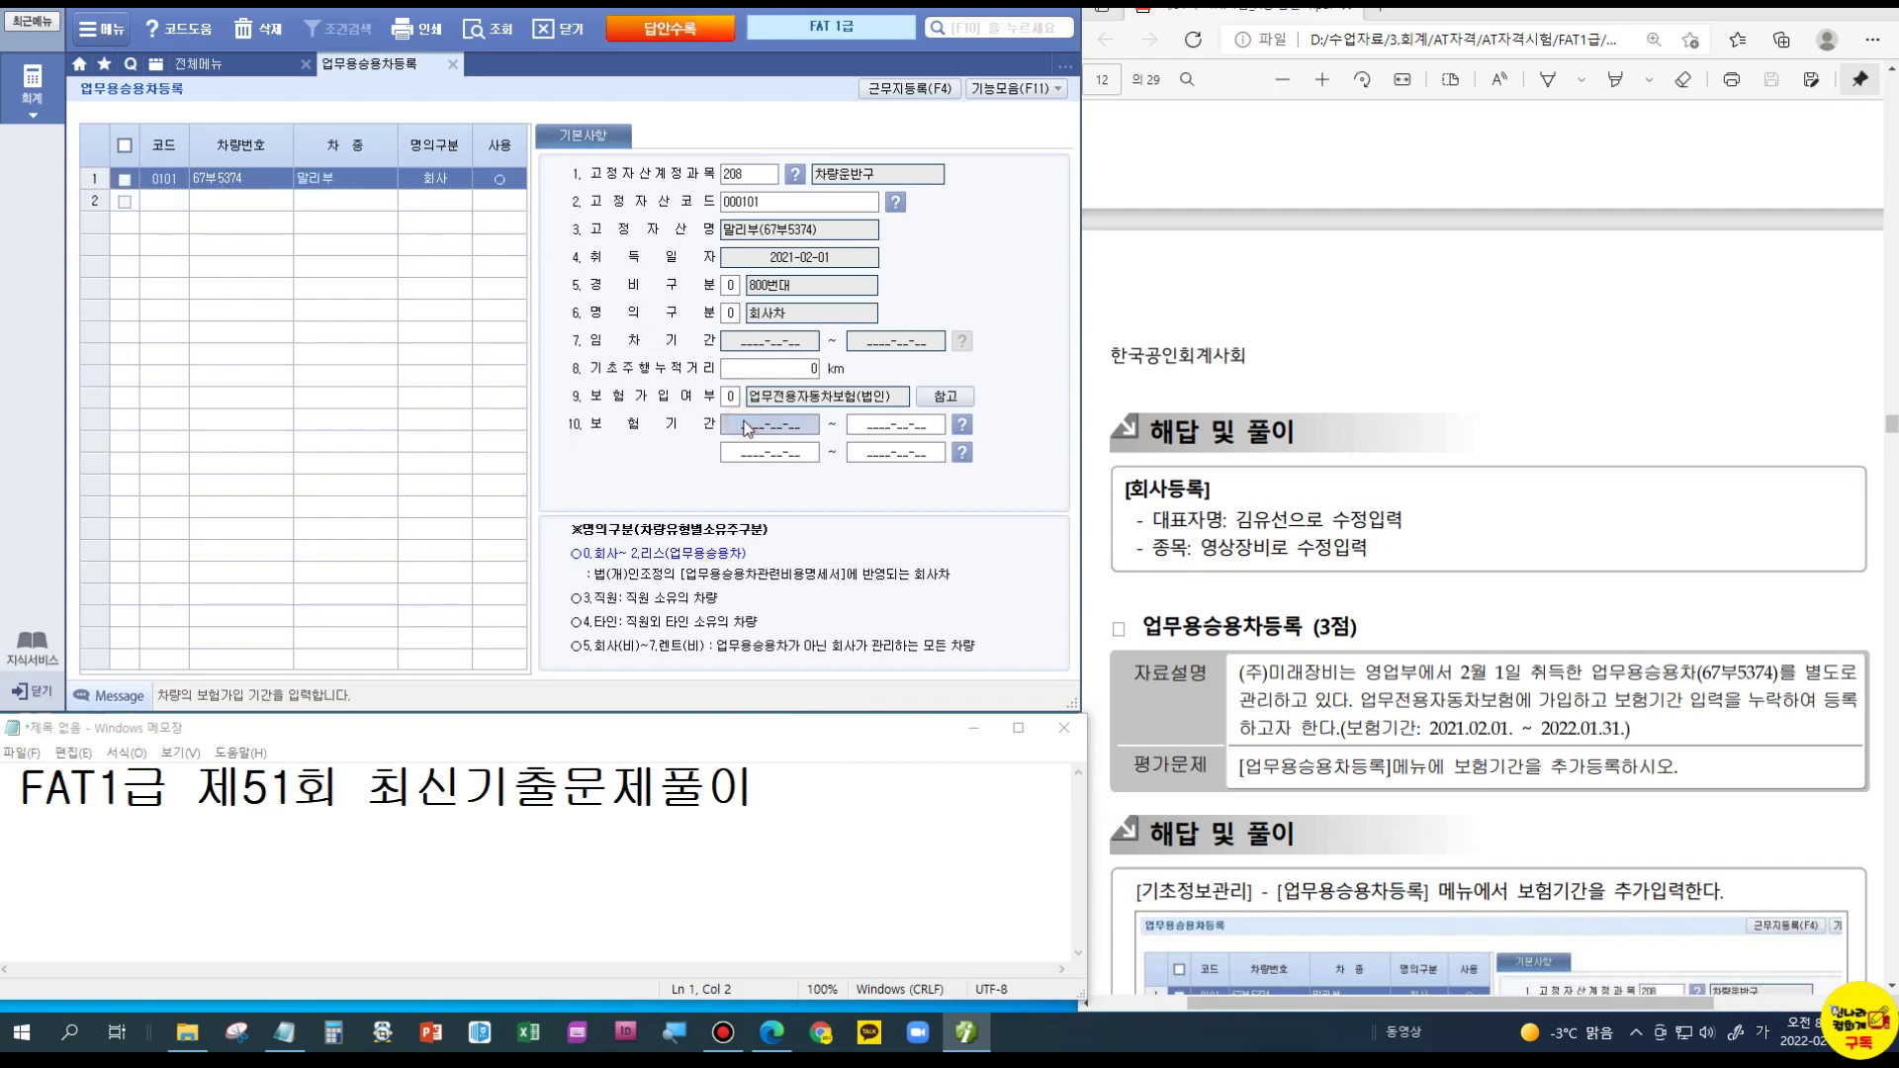
pyautogui.write('20210201')
pyautogui.write('202201-')
pyautogui.write('31')
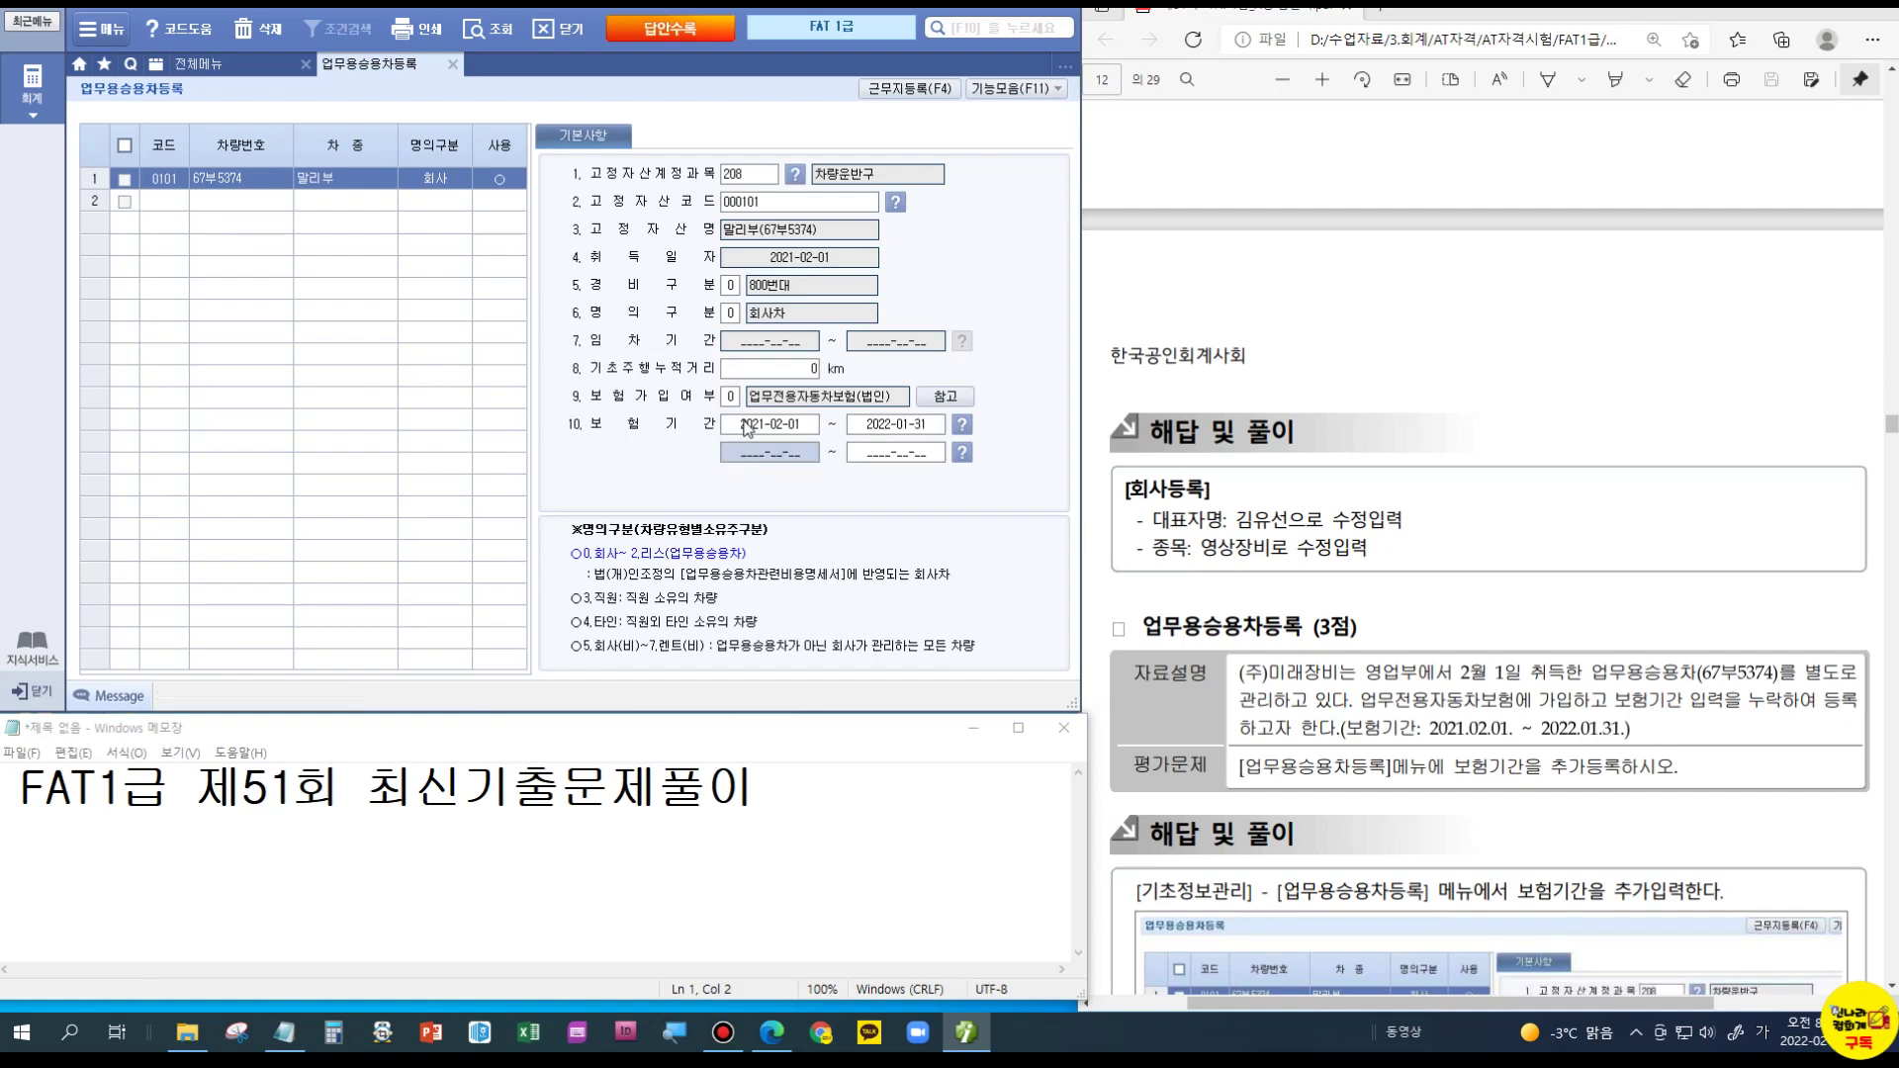
# Step: Compare the vehicle entry with the answer key and read the 거래처별초기이월 problem that follows
pyautogui.scroll(-5, 1430, 771)
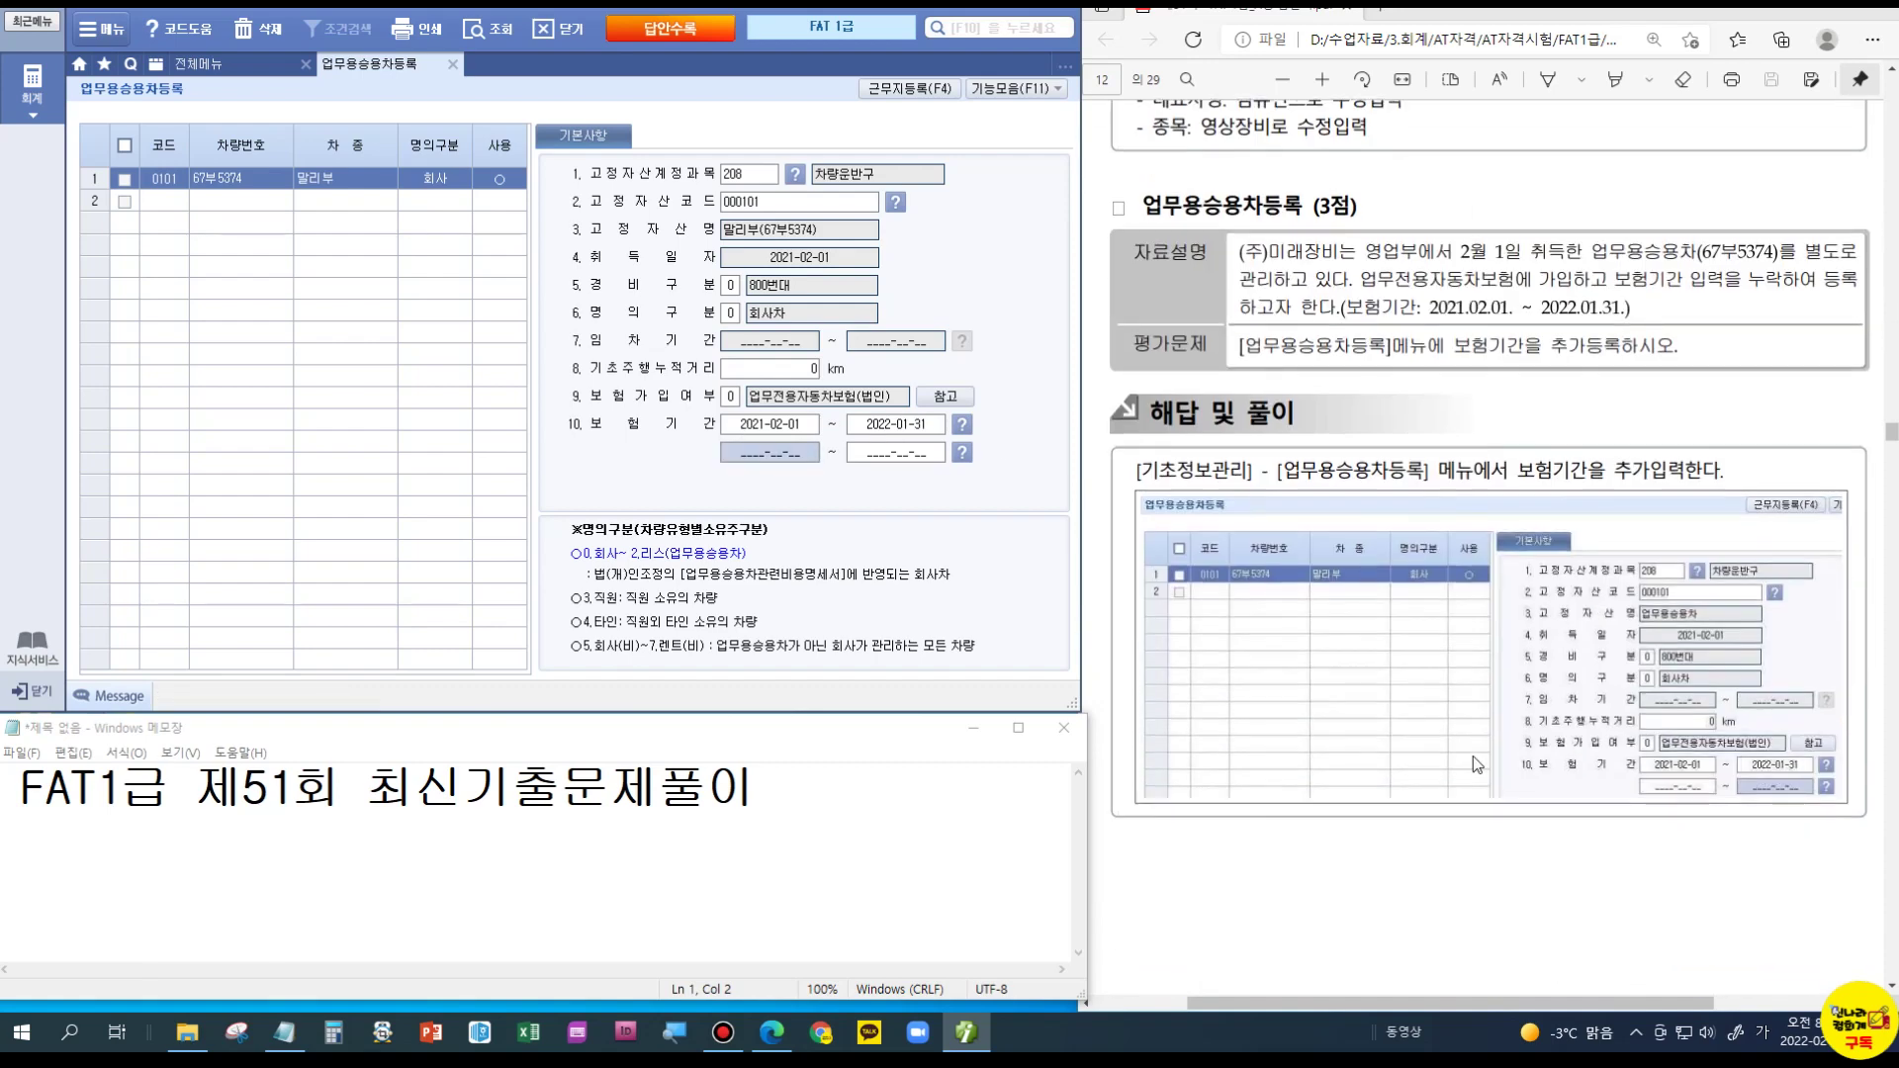
pyautogui.click(1765, 774)
pyautogui.scroll(-12, 1482, 406)
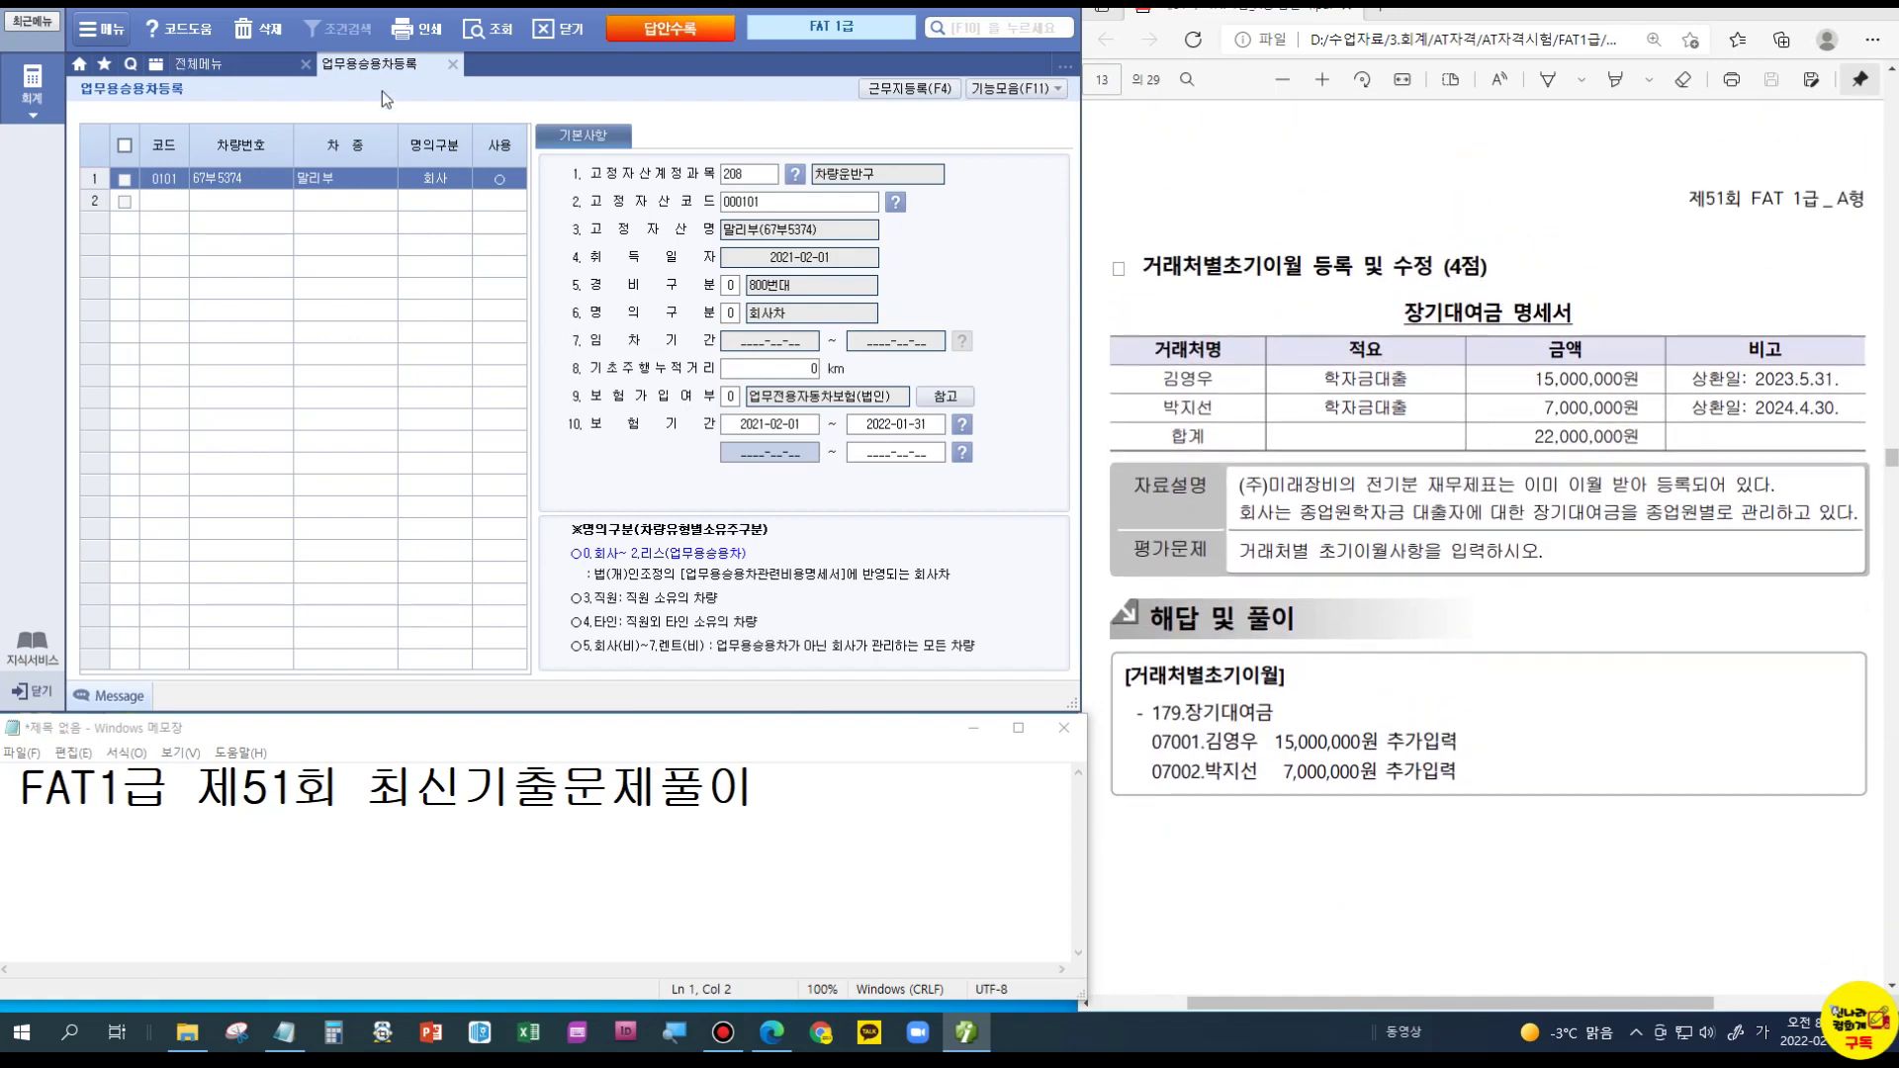
# Step: Open the opening balances by customer (거래처별초기이월) and select the 장기대여금 account
pyautogui.click(454, 67)
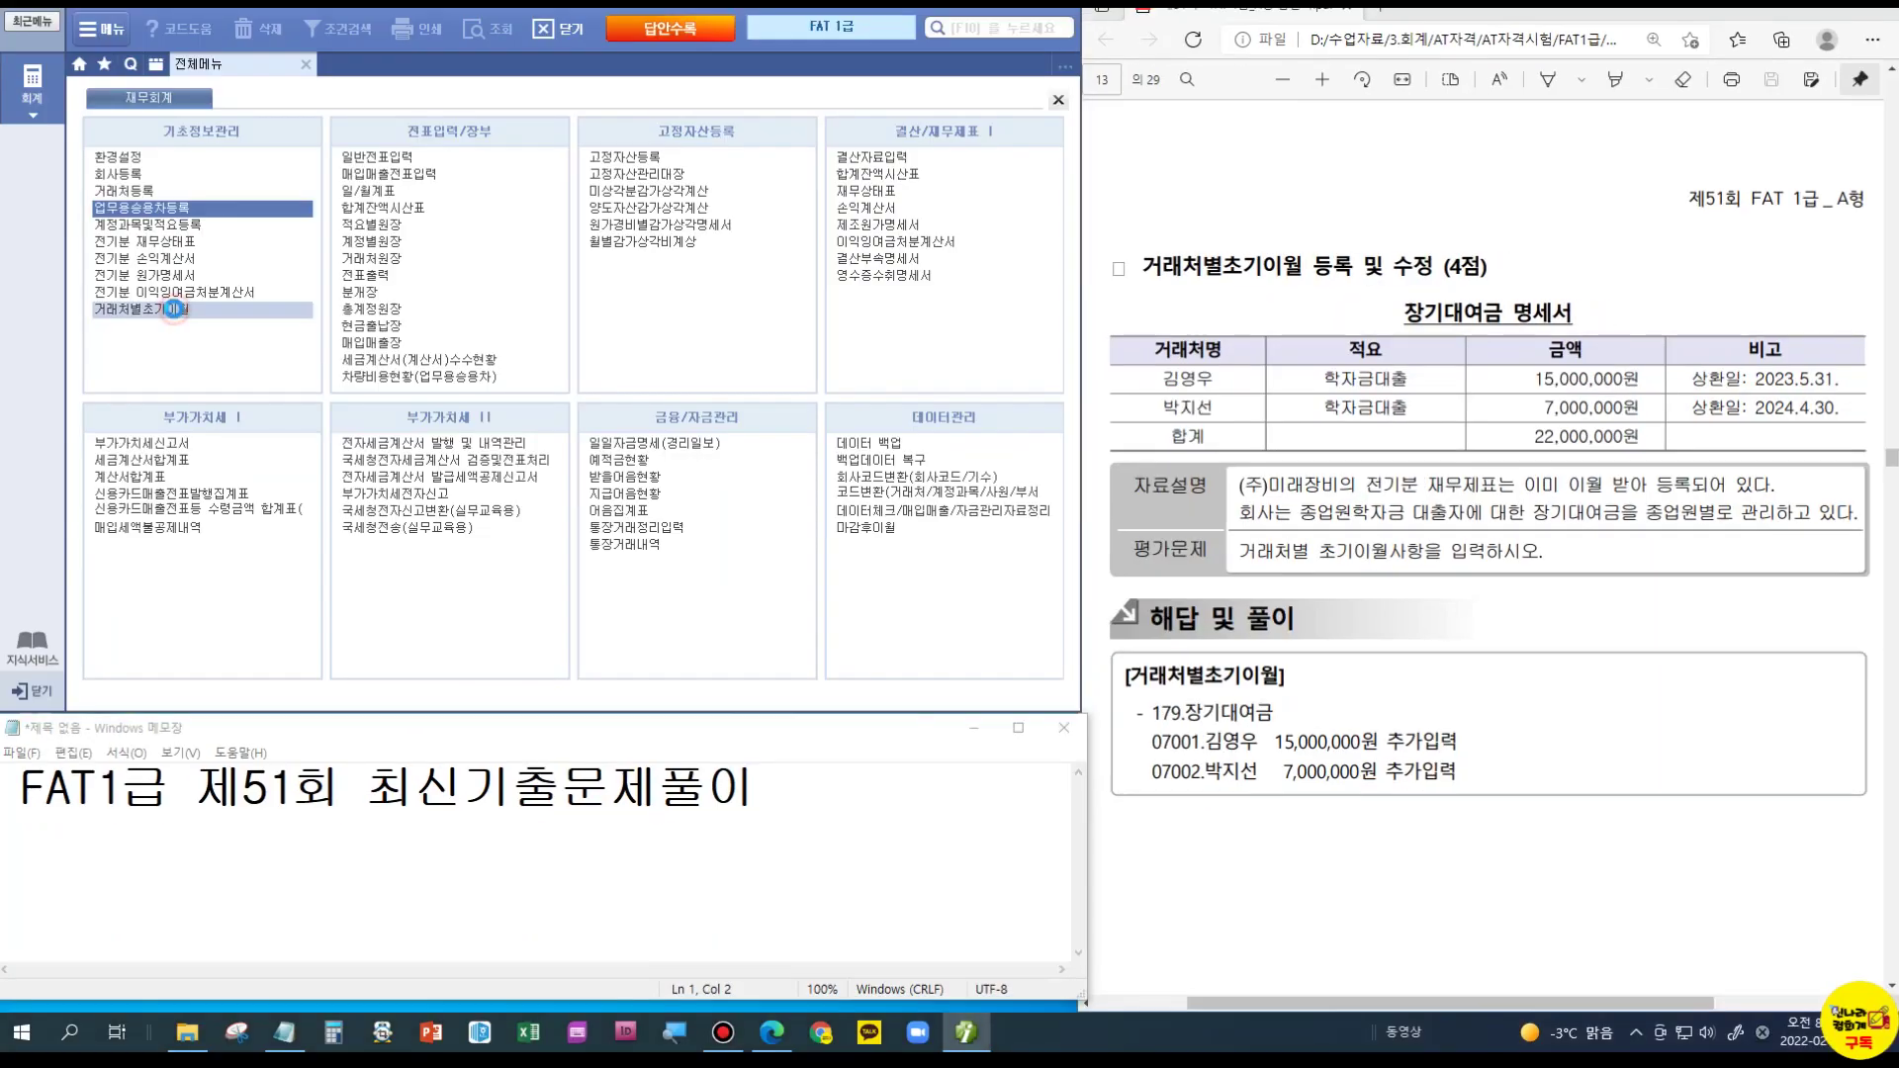
pyautogui.click(194, 308)
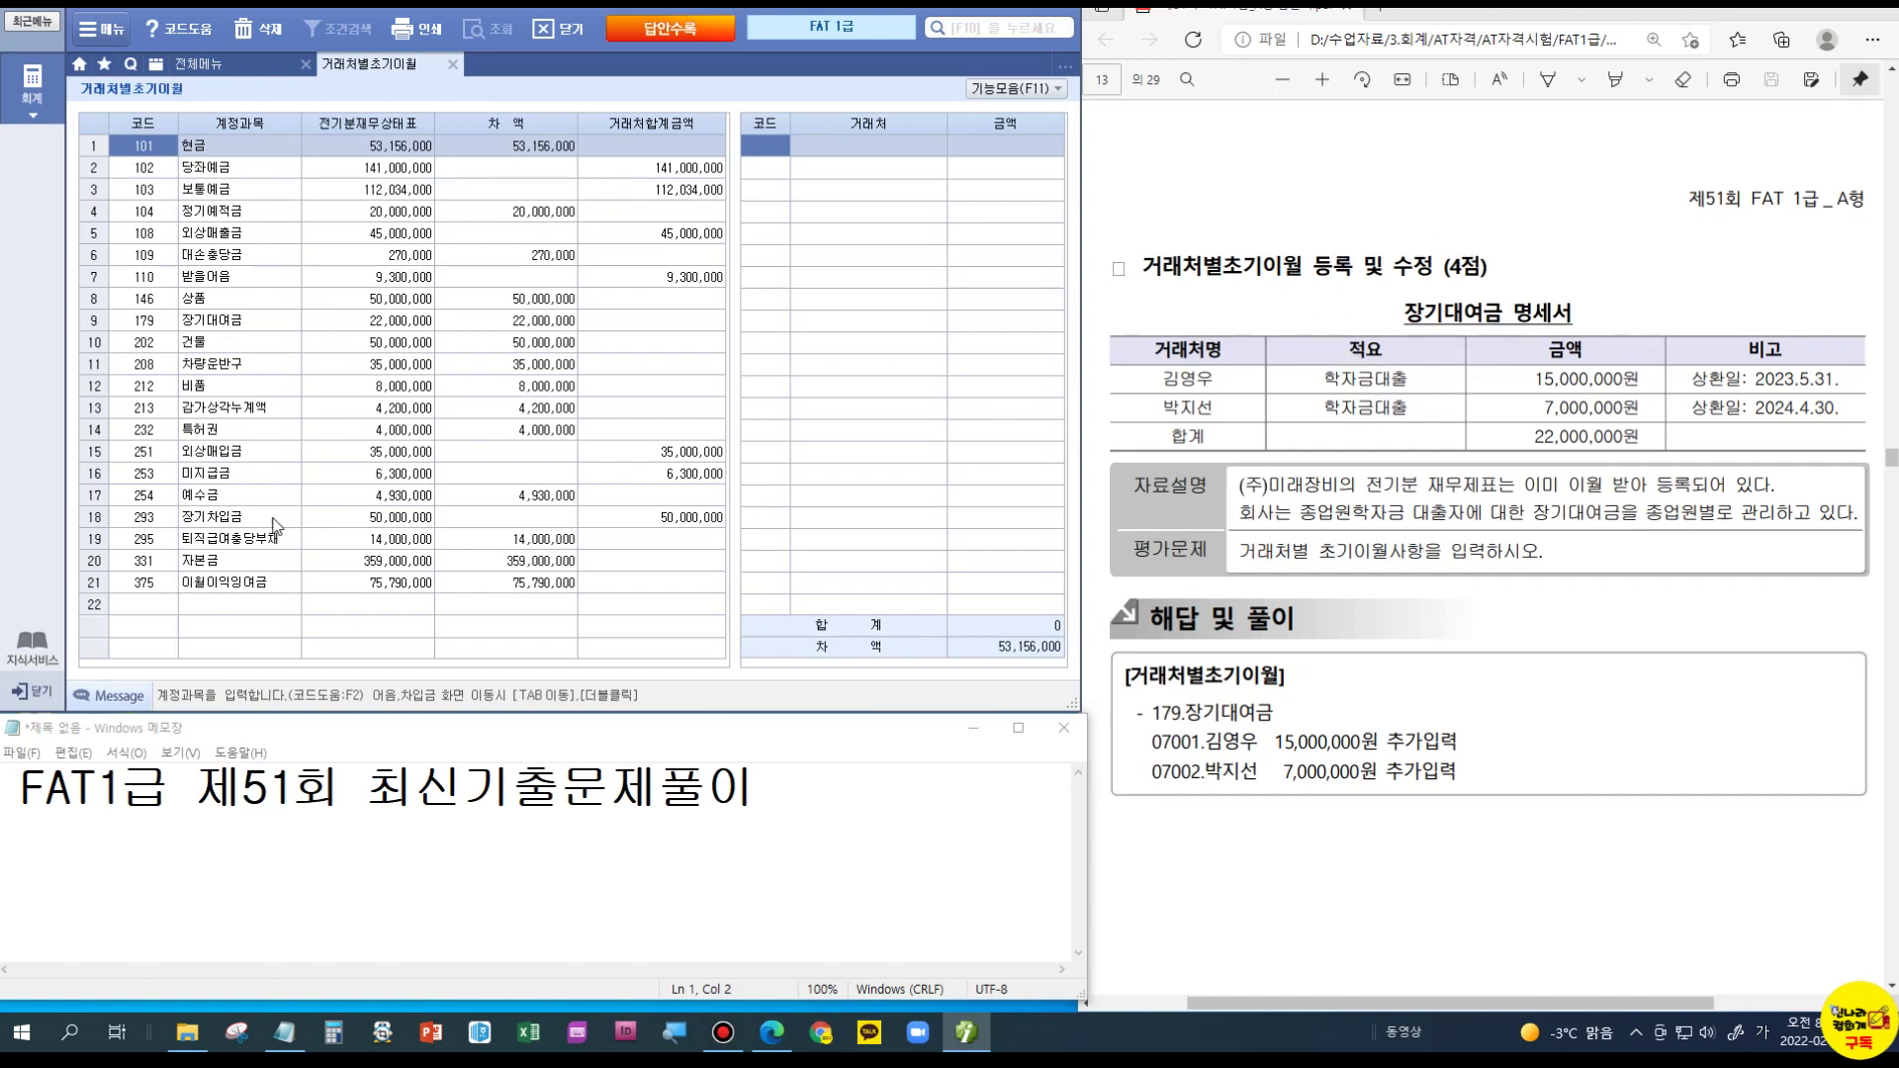
pyautogui.click(234, 320)
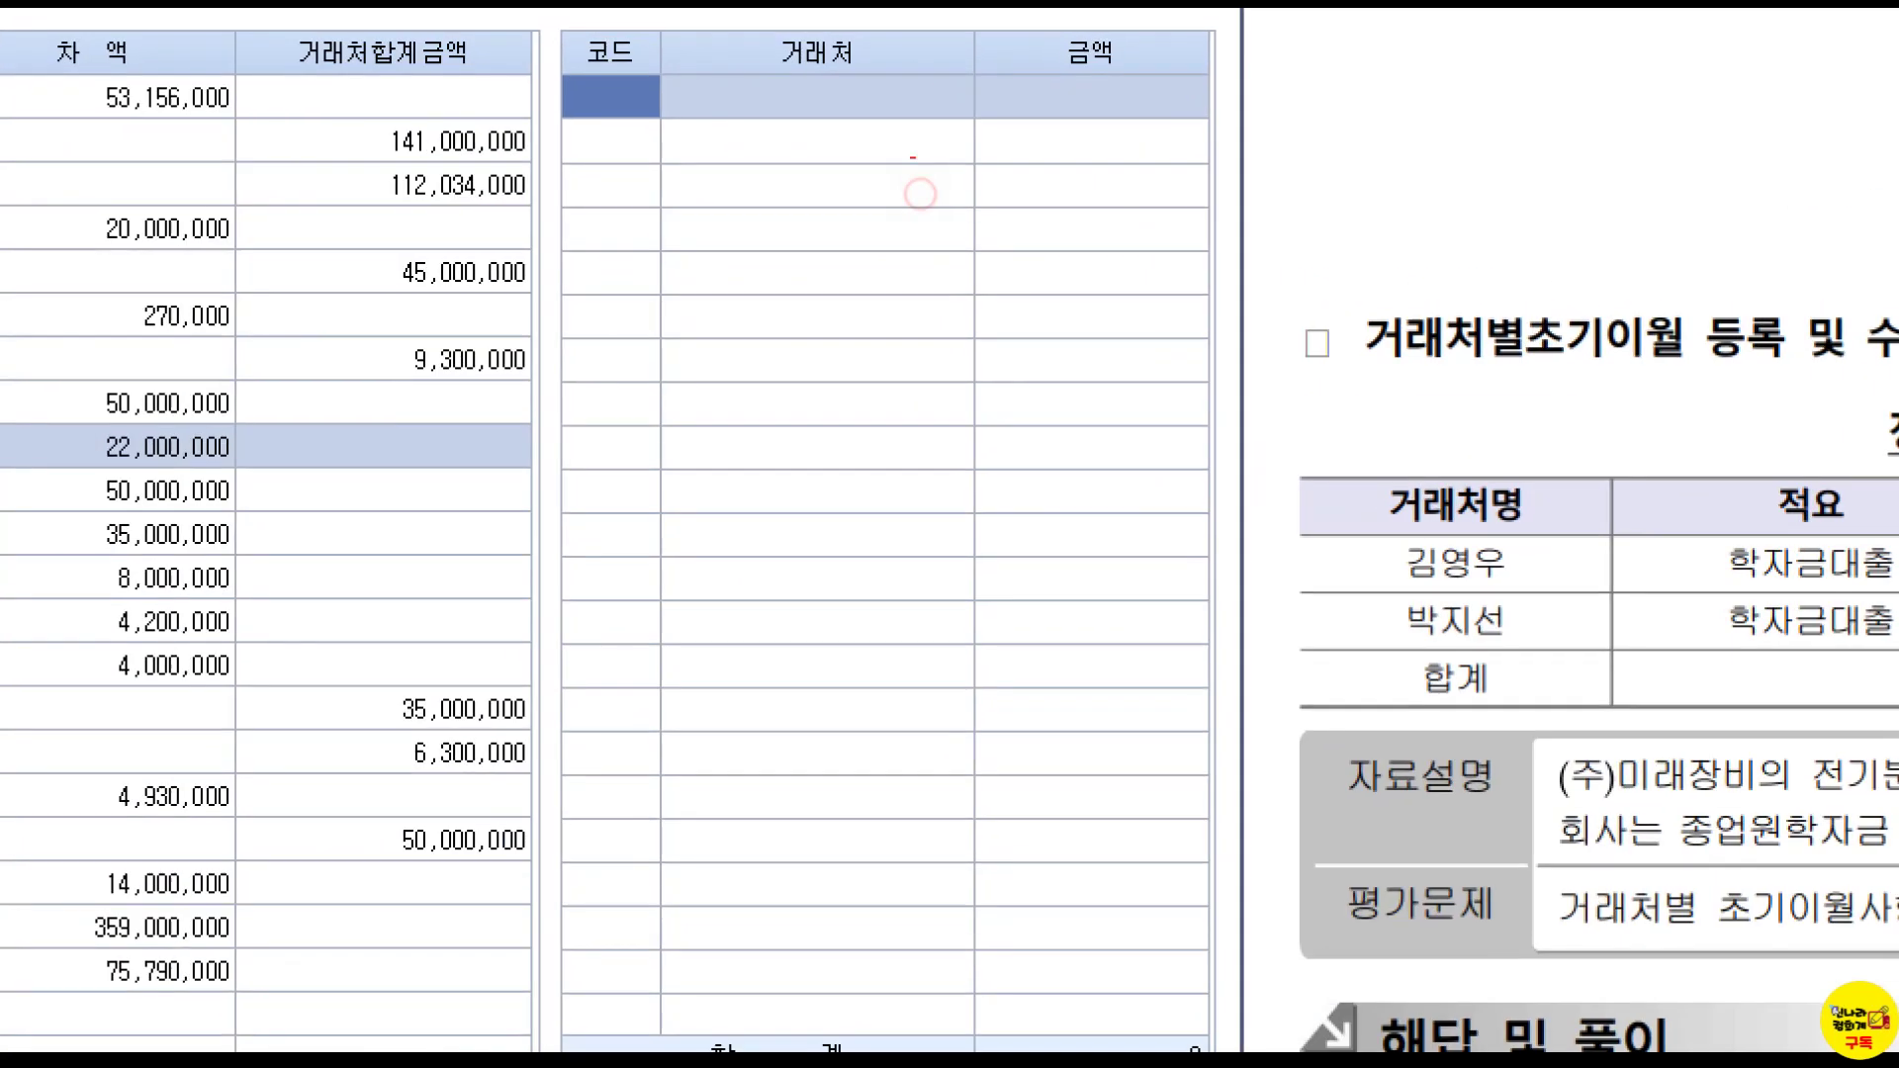
pyautogui.moveTo(919, 65); pyautogui.dragTo(733, 328)
pyautogui.moveTo(733, 171); pyautogui.dragTo(908, 340)
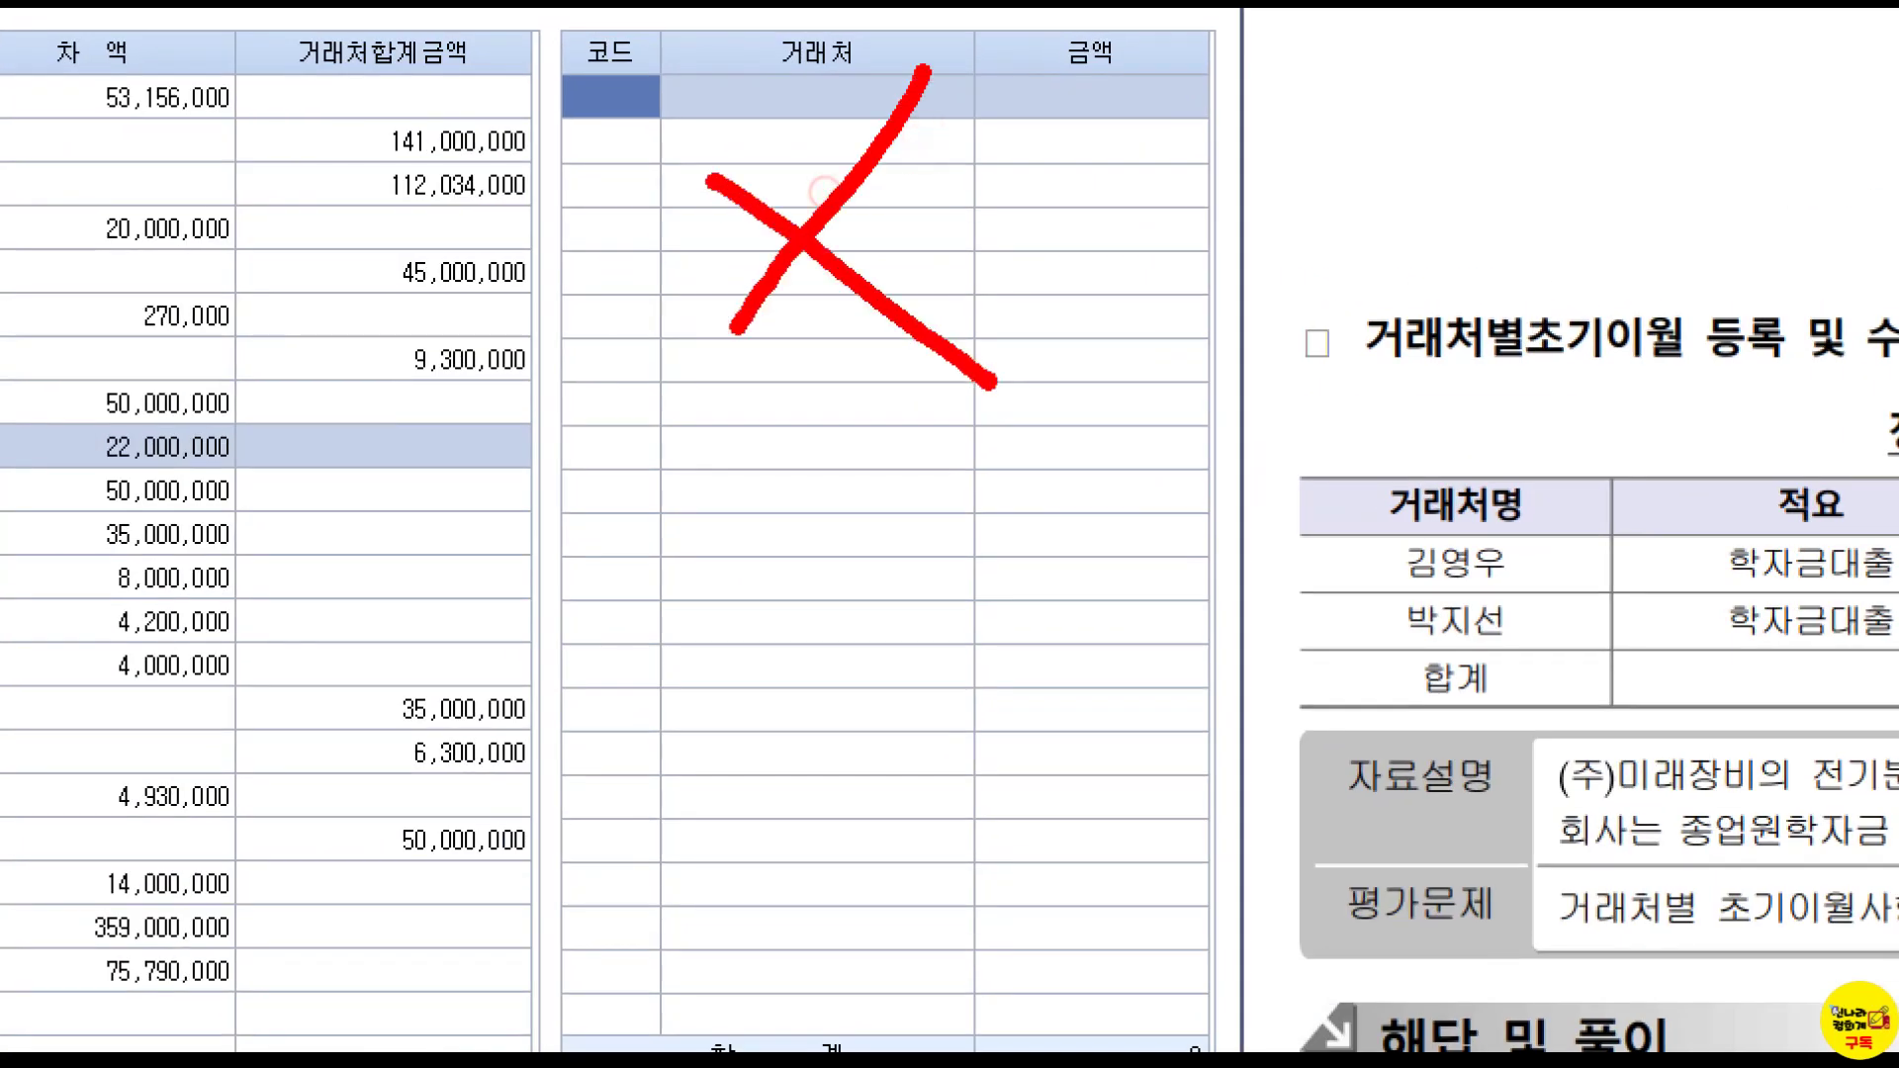
# Step: Look up the first employee in the 장기대여금 statement by name and enter an opening balance of 15,000,000
pyautogui.click(775, 142)
pyautogui.press('F2')
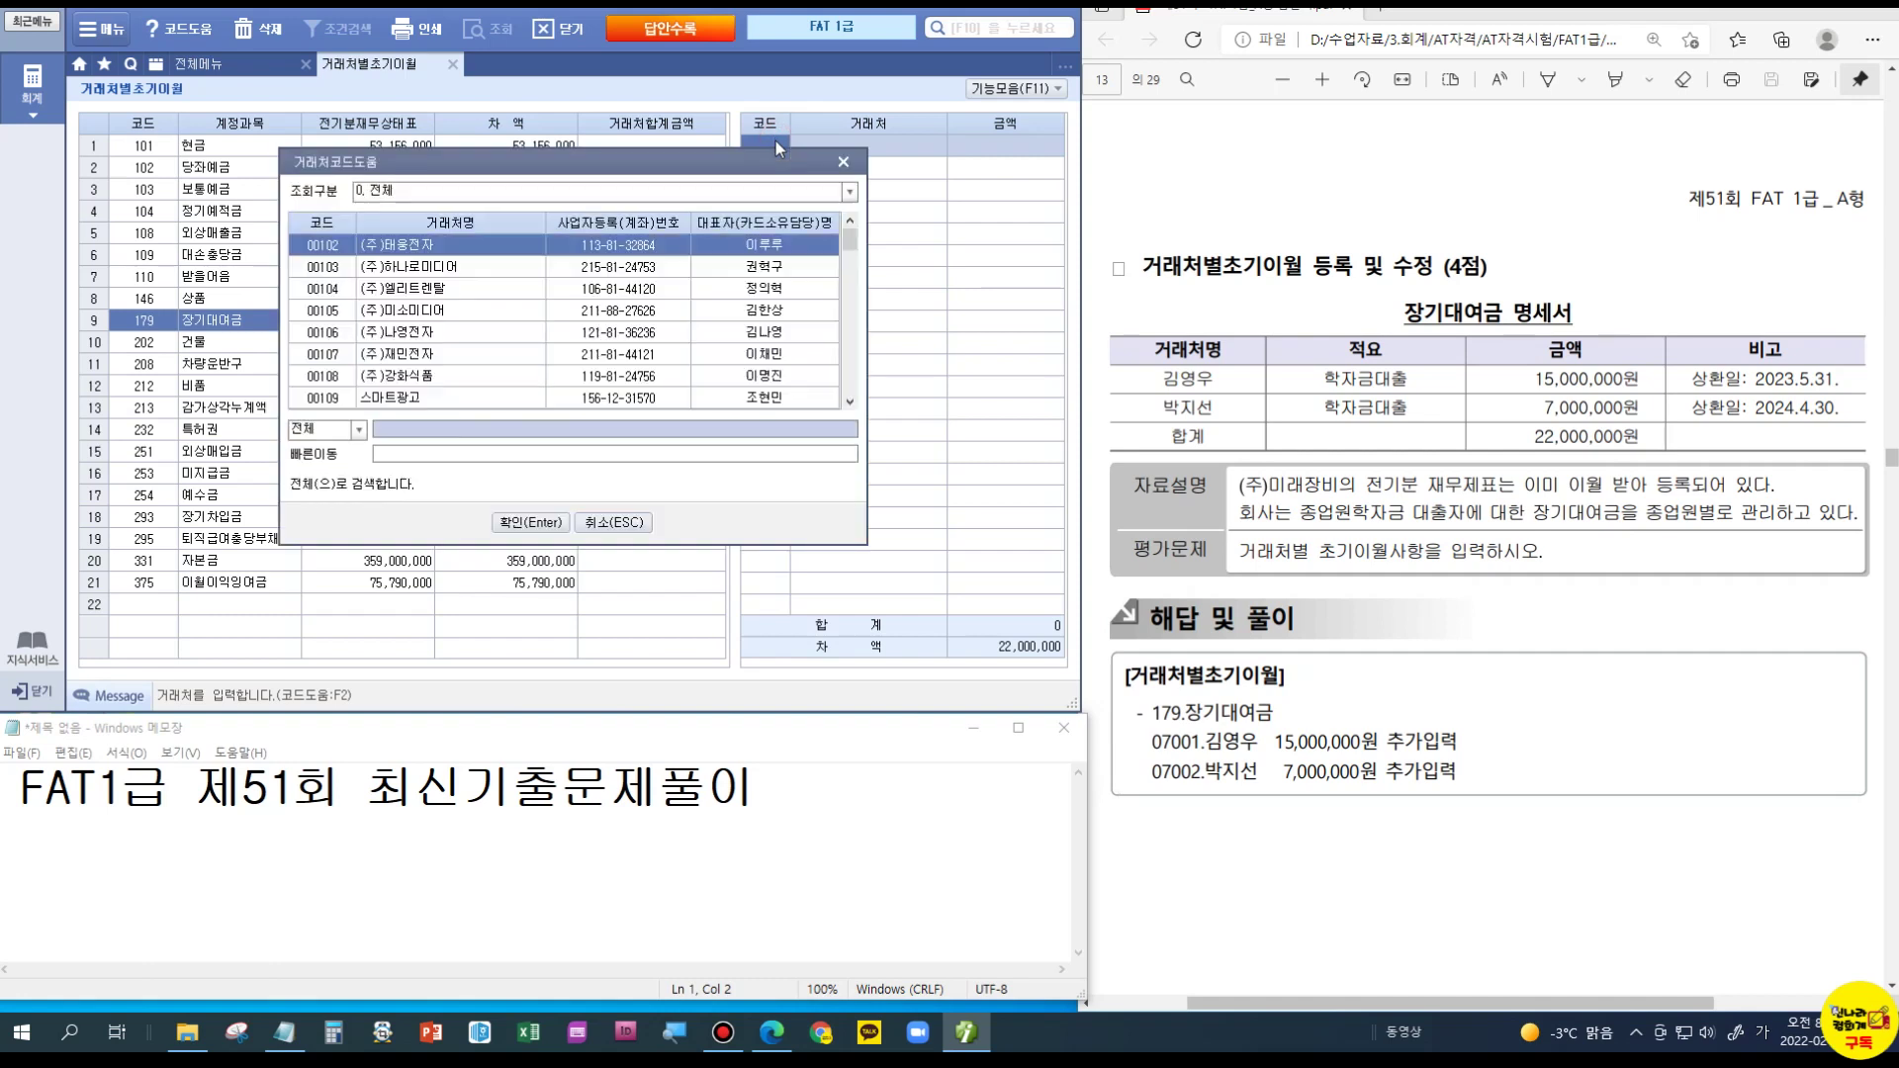
pyautogui.moveTo(756, 141); pyautogui.dragTo(764, 153)
pyautogui.click(520, 435)
pyautogui.write('김영')
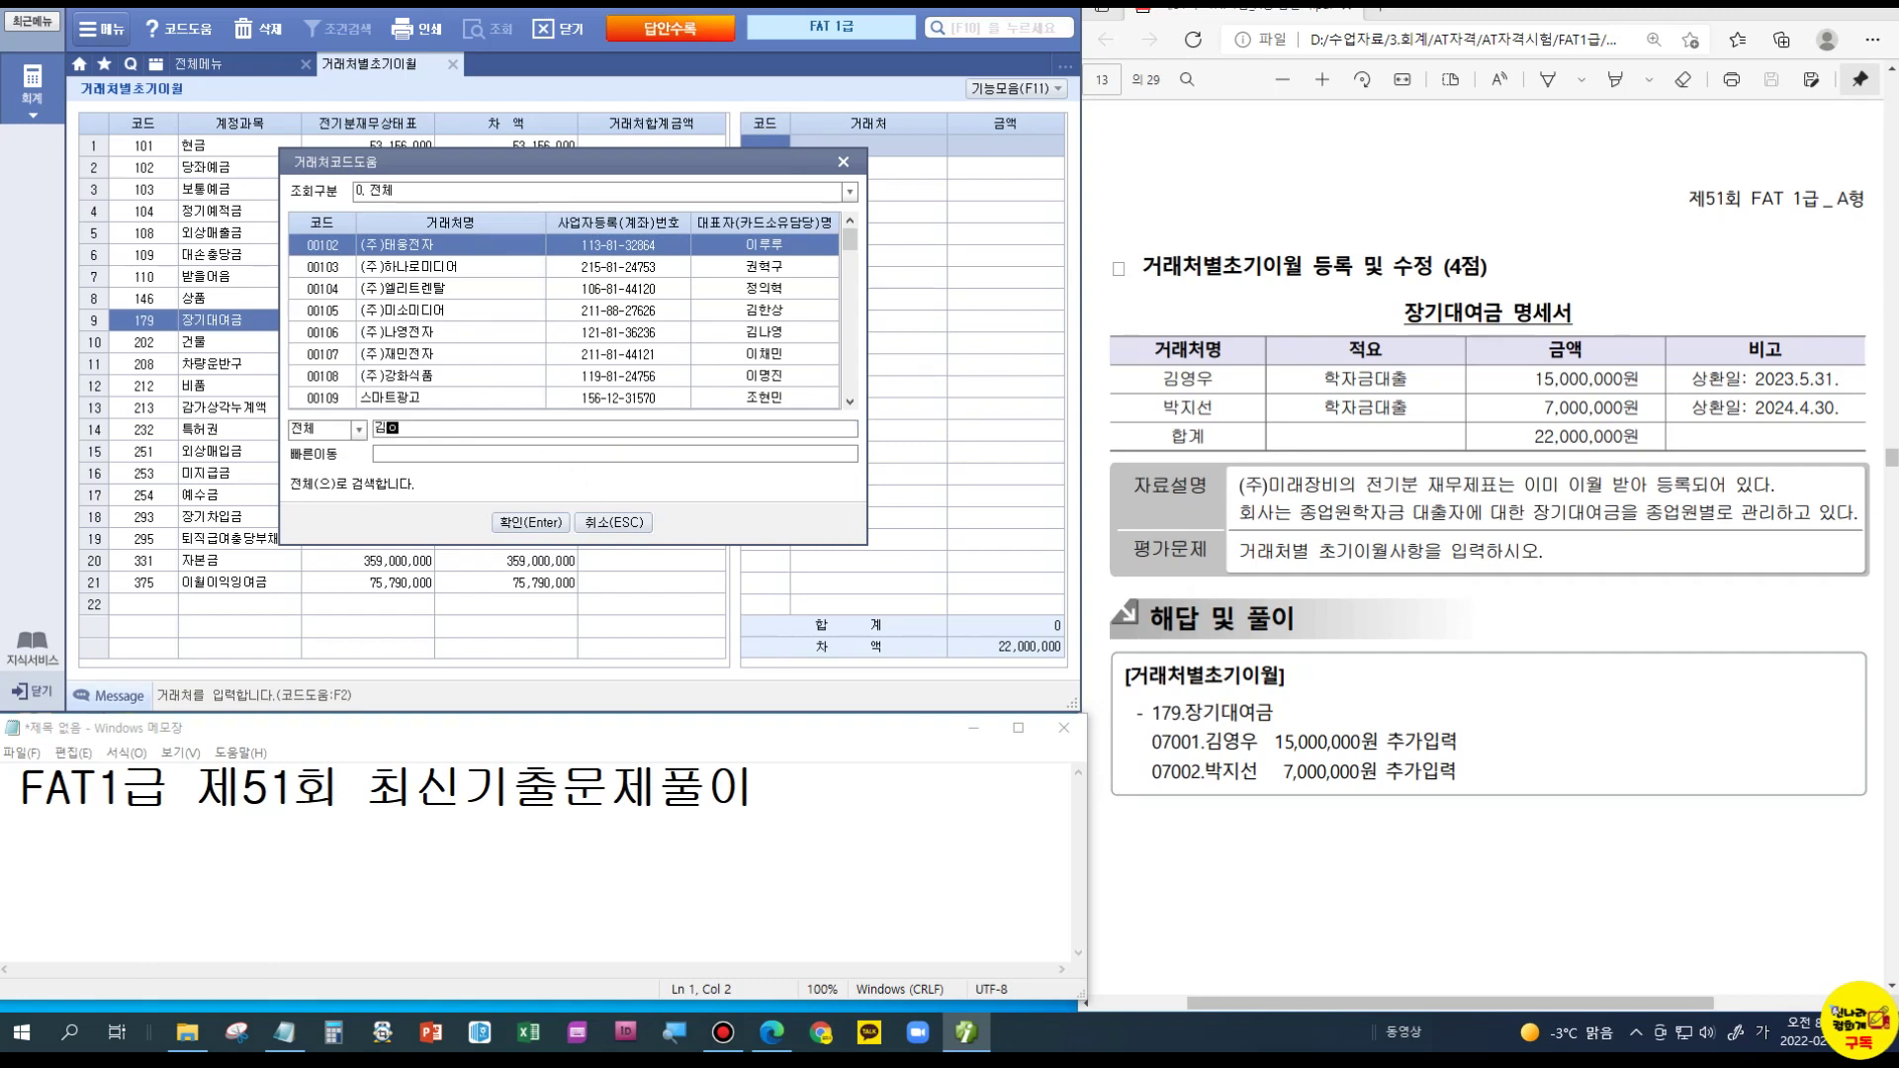
pyautogui.write('우')
pyautogui.press('Return')
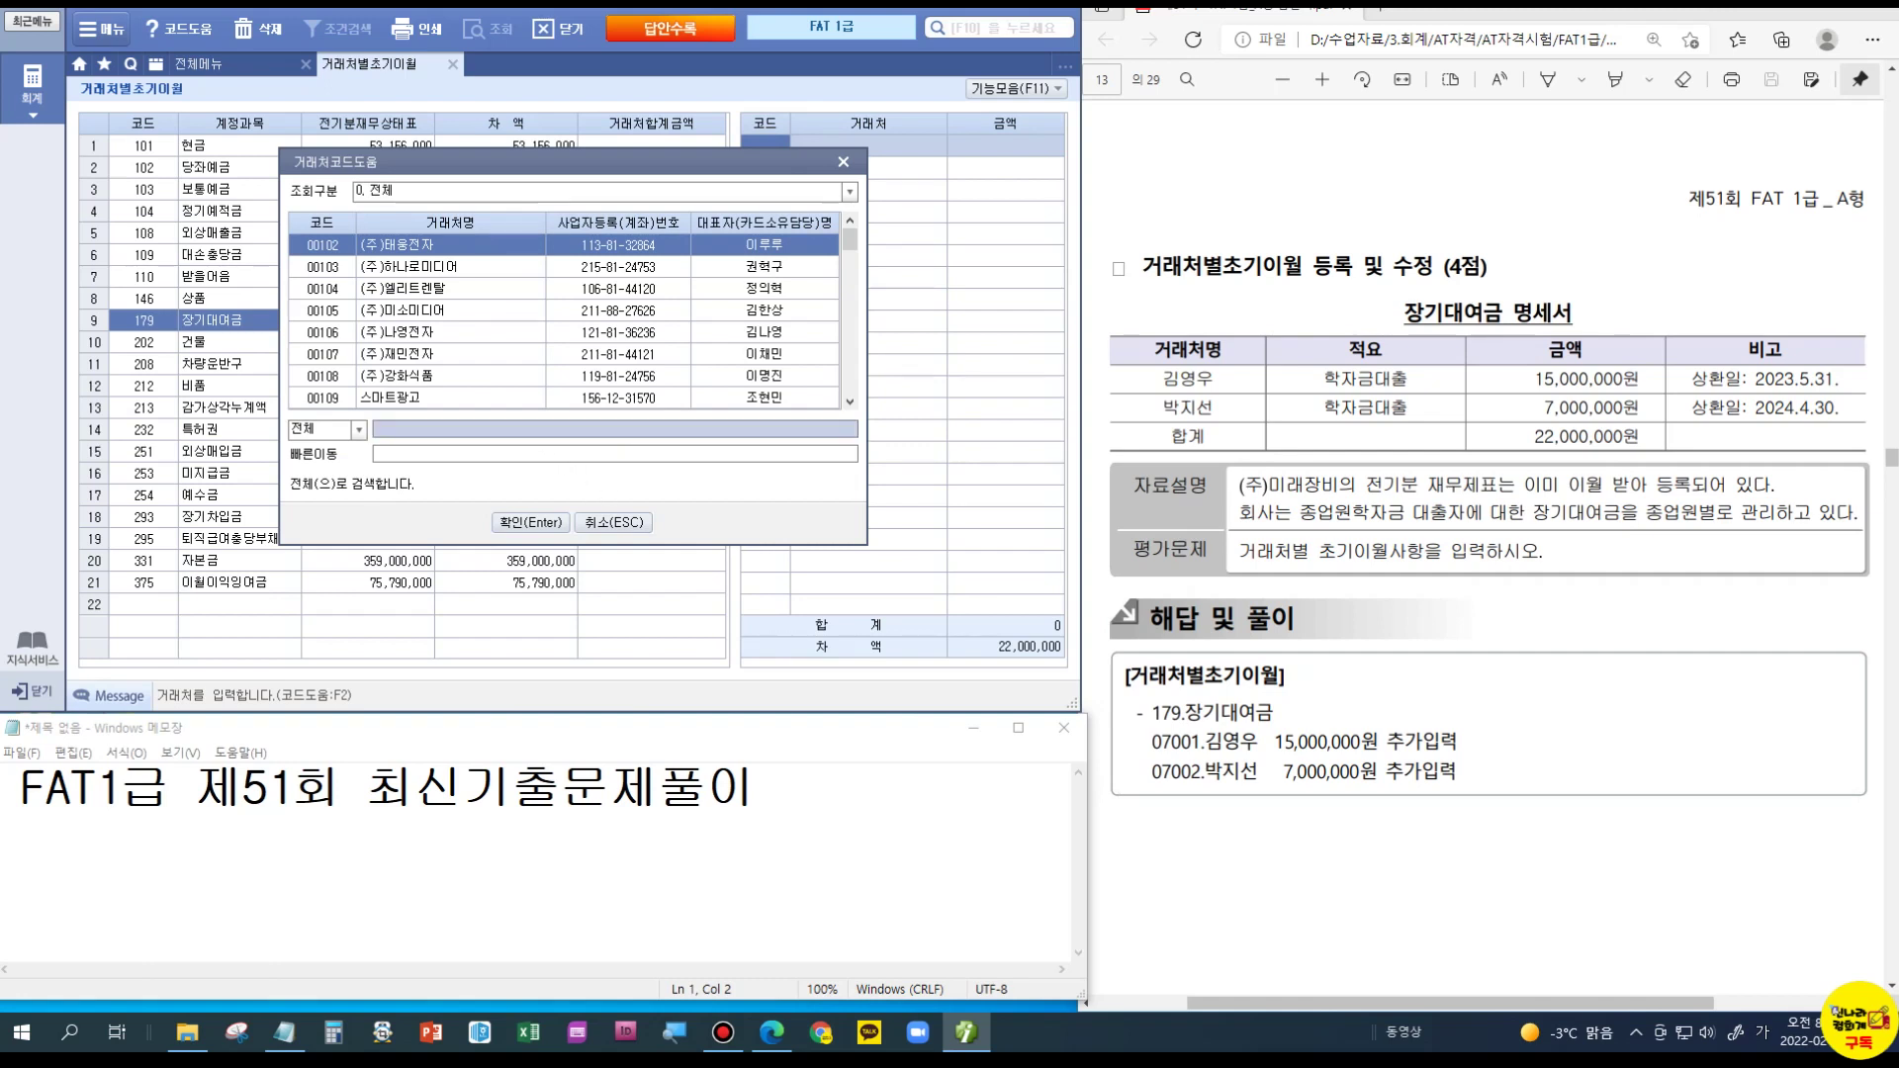
pyautogui.press('Return')
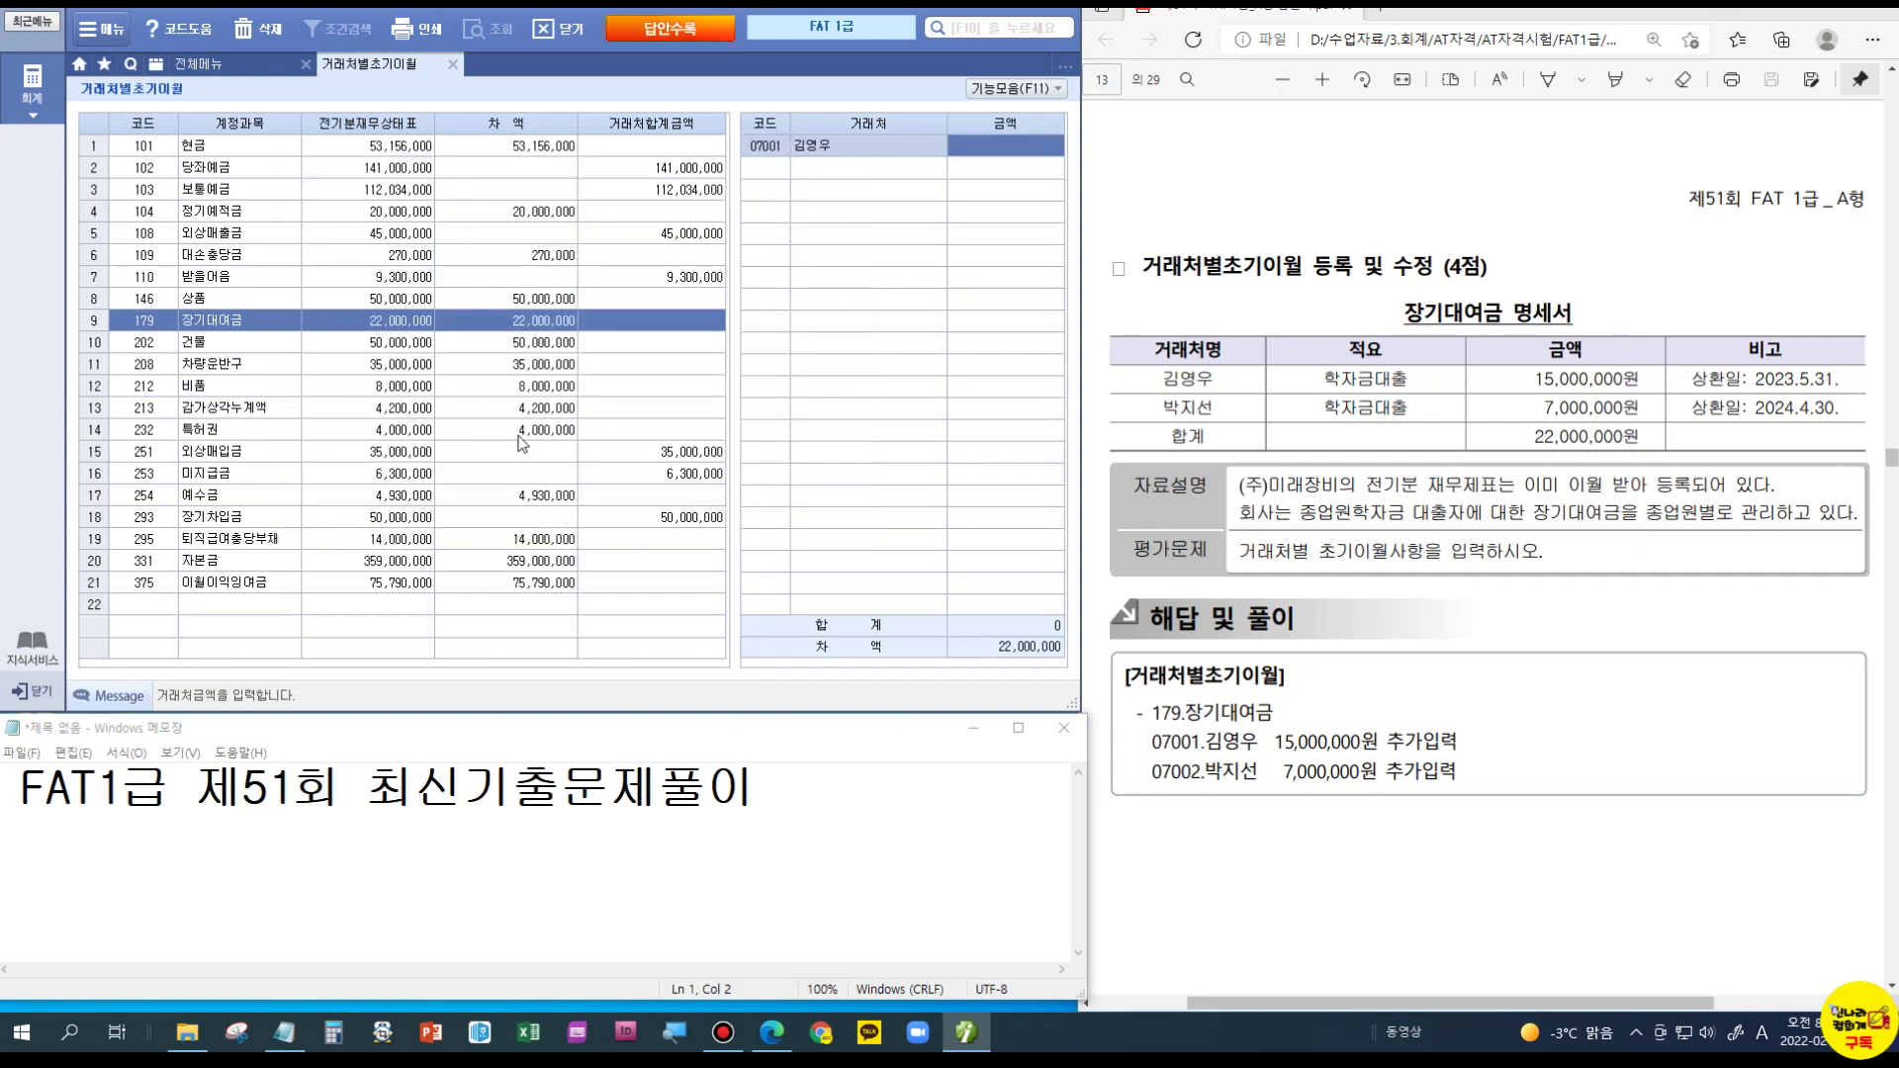
pyautogui.write('15000000')
pyautogui.press('Return')
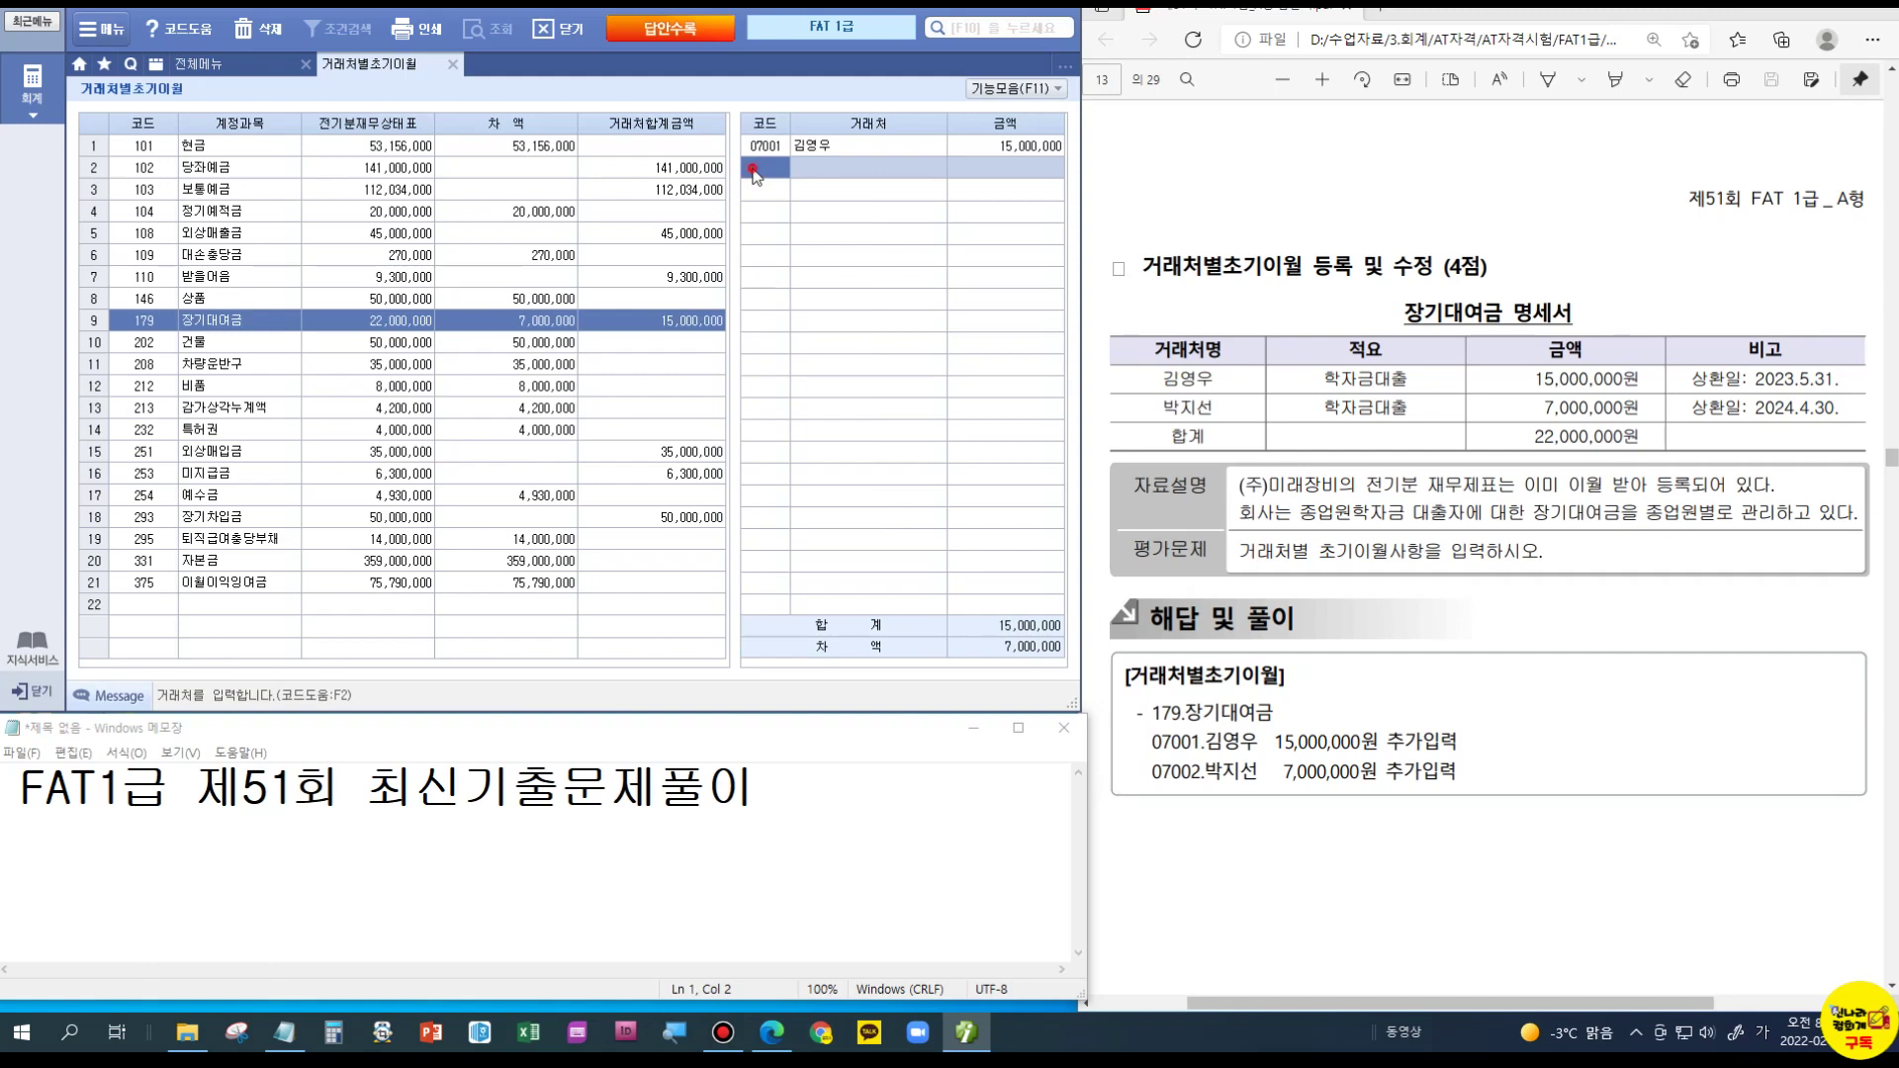
# Step: Add the second employee in the 장기대여금 statement with an opening balance of 7,000,000
pyautogui.doubleClick(754, 176)
pyautogui.write('박지선')
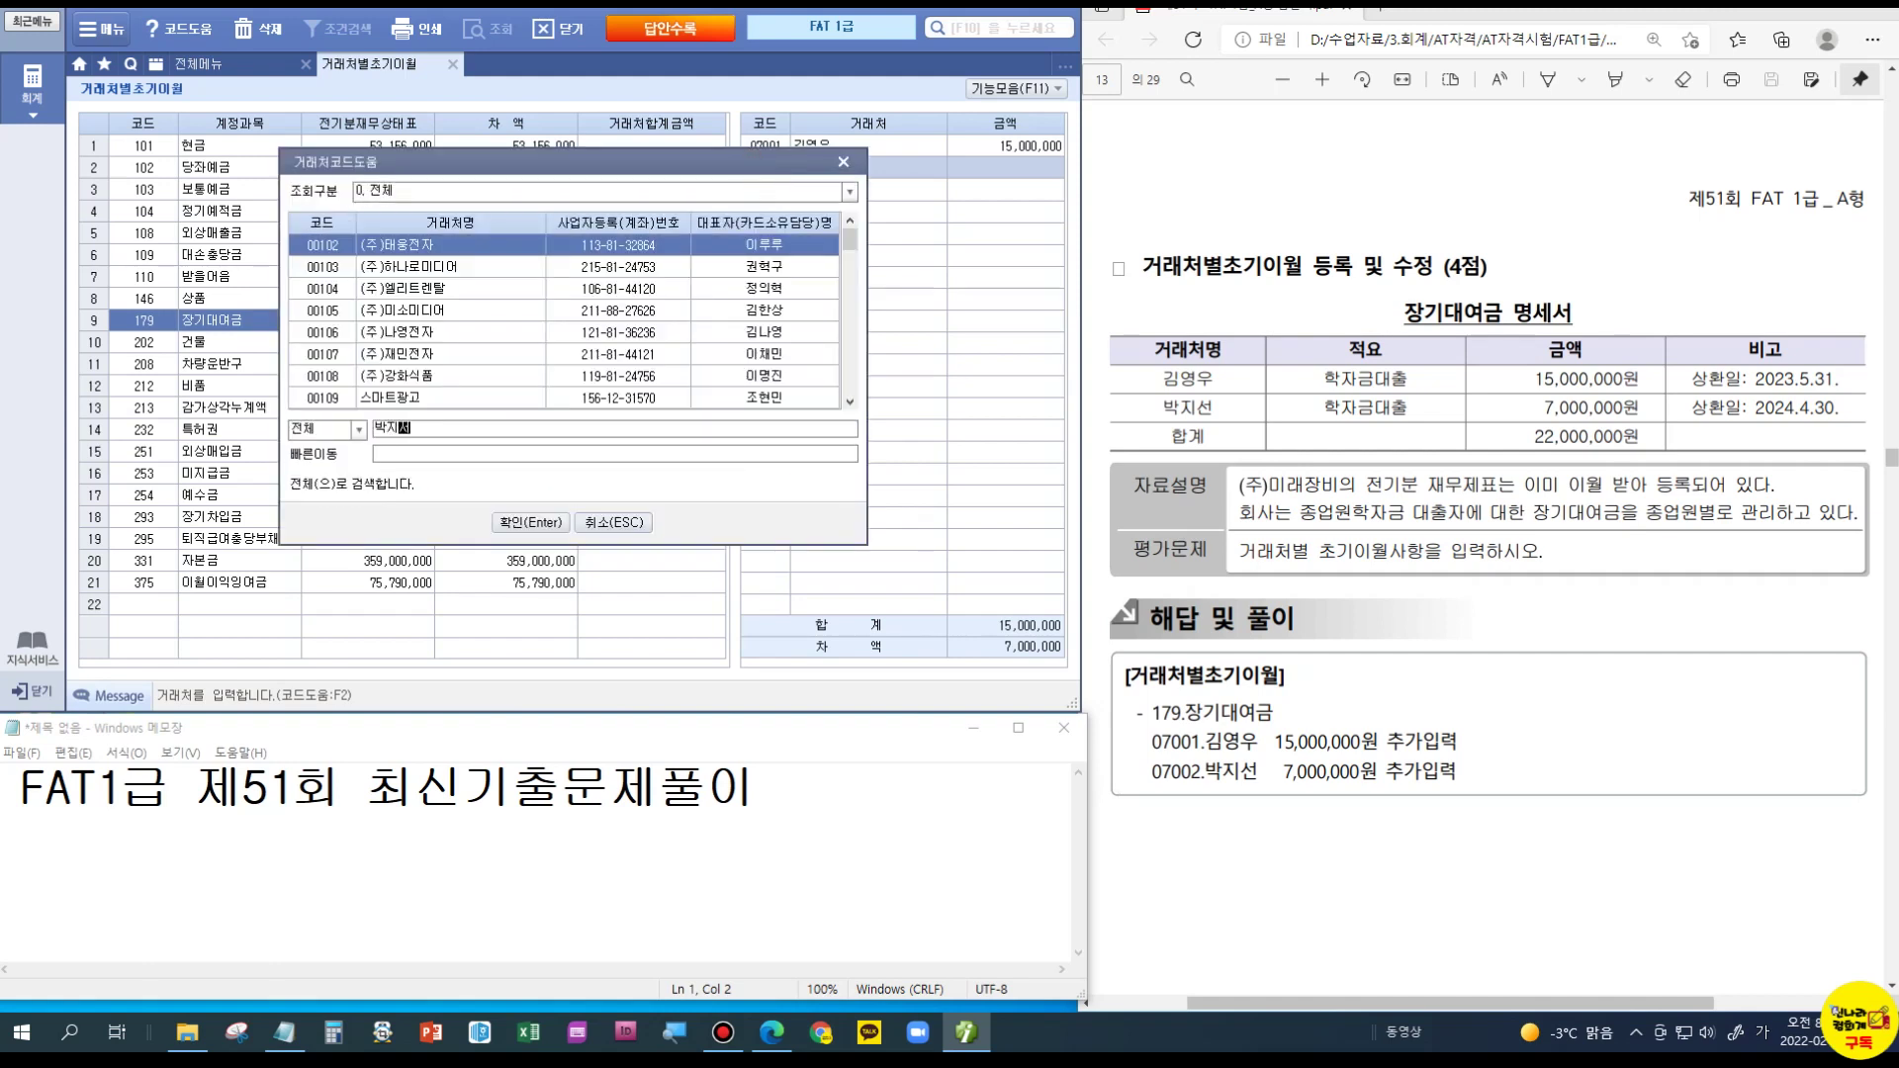
pyautogui.press('Return')
pyautogui.press('Return')
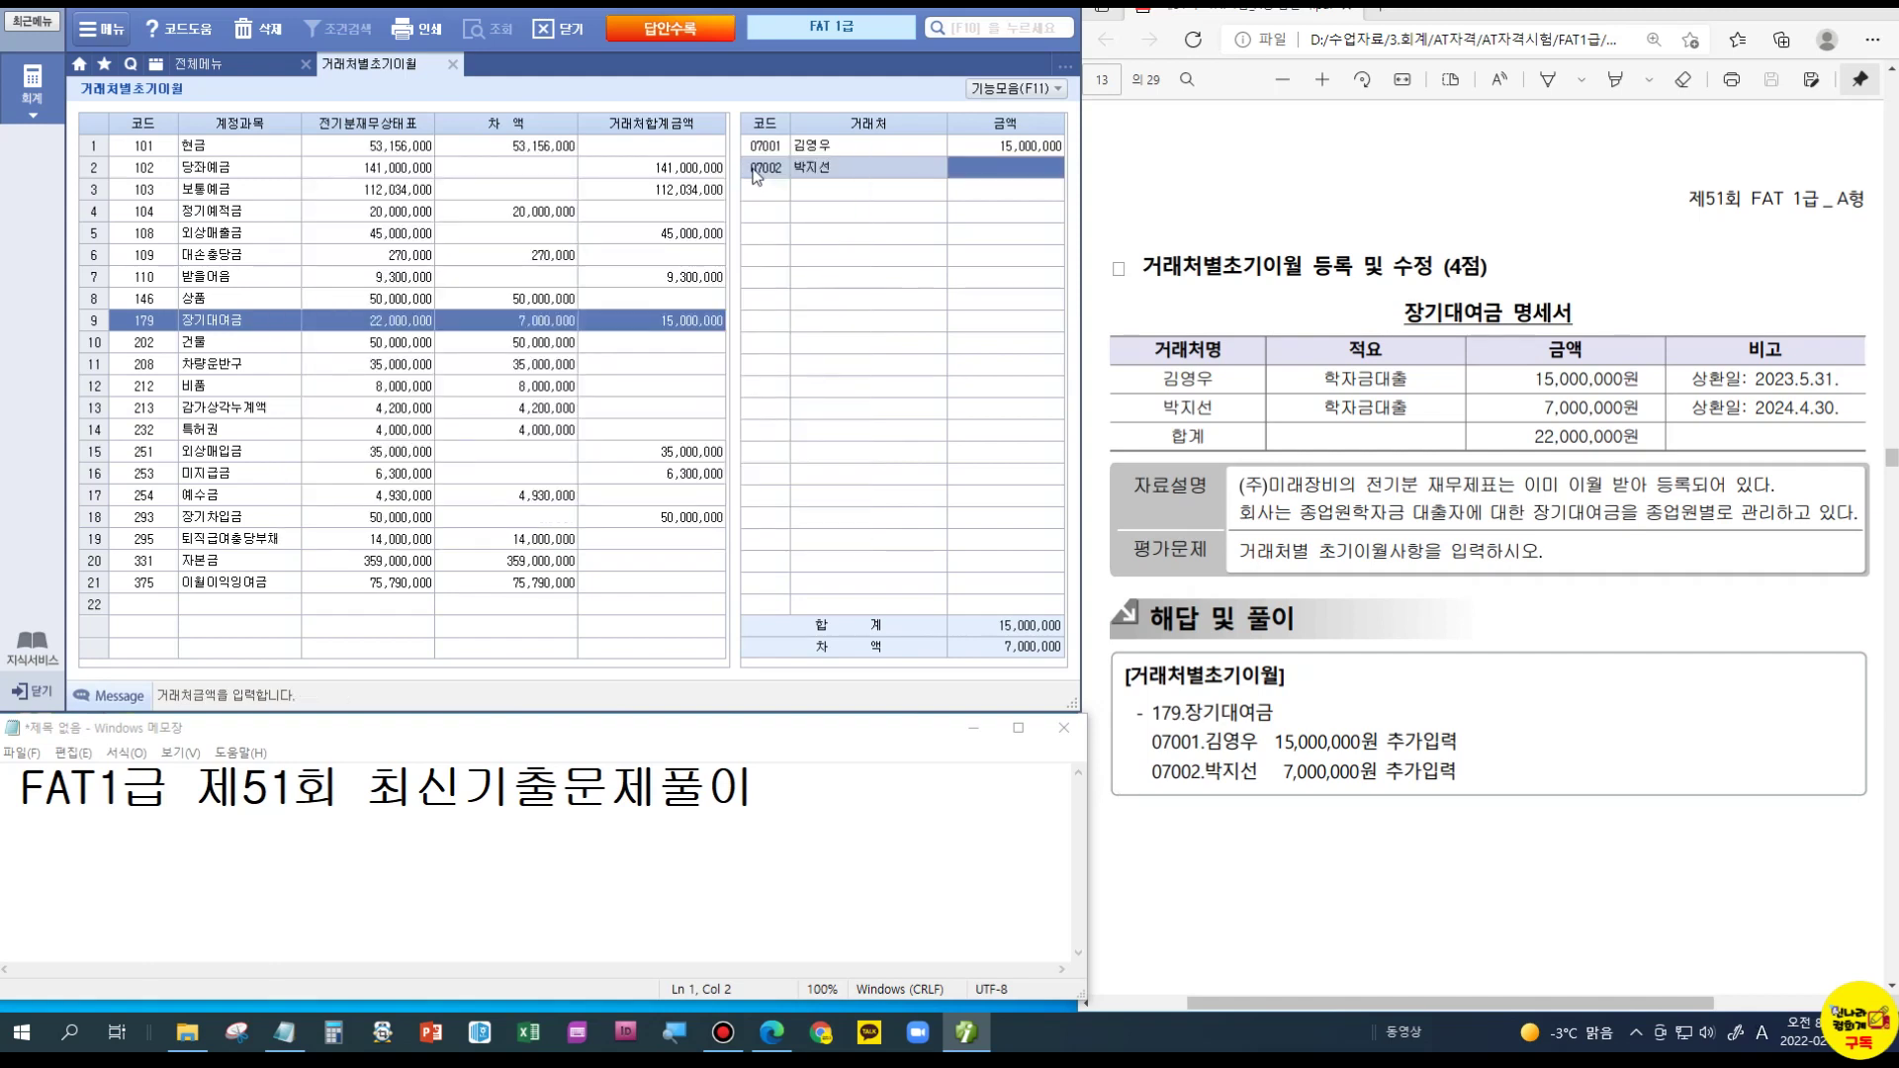
pyautogui.write('7000000')
pyautogui.press('Return')
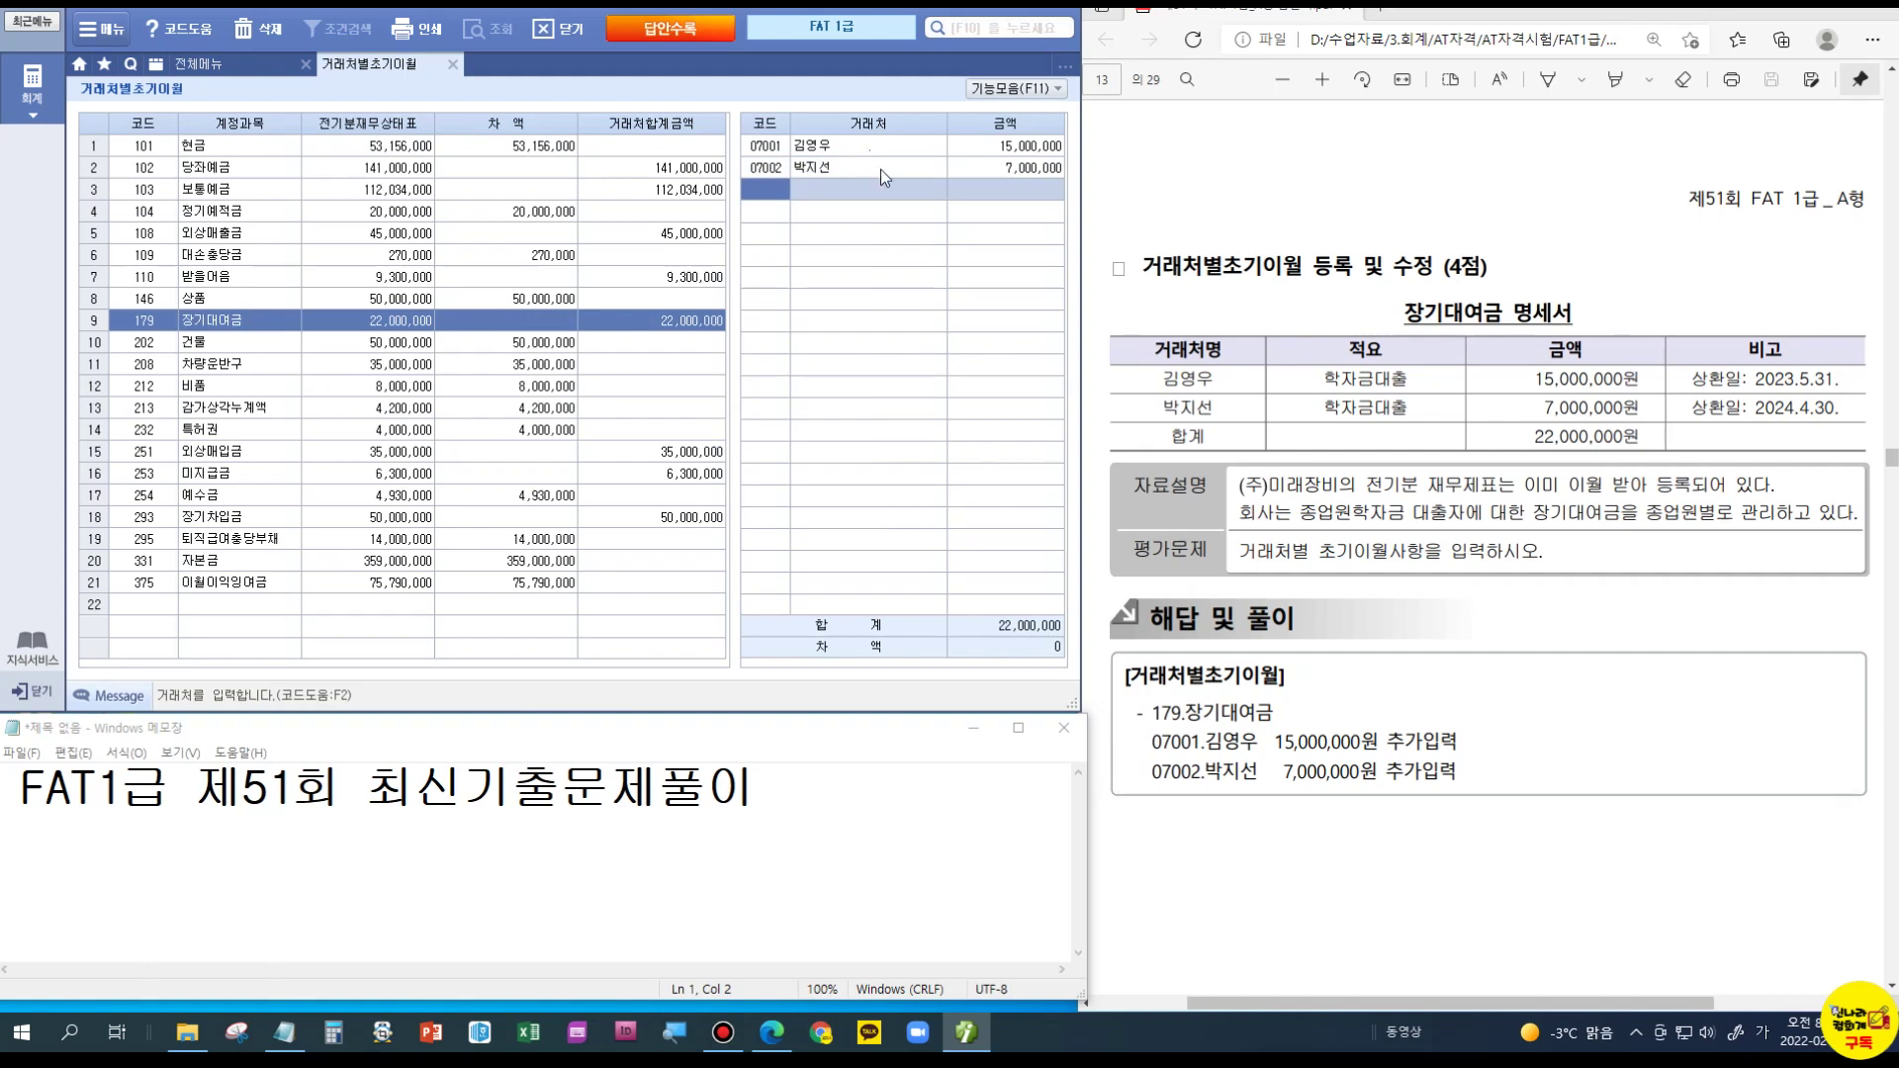
# Step: Examine the customer breakdown of 장기차입금 and 받을어음, and open the detailed registration for 받을어음
pyautogui.click(560, 330)
pyautogui.click(242, 521)
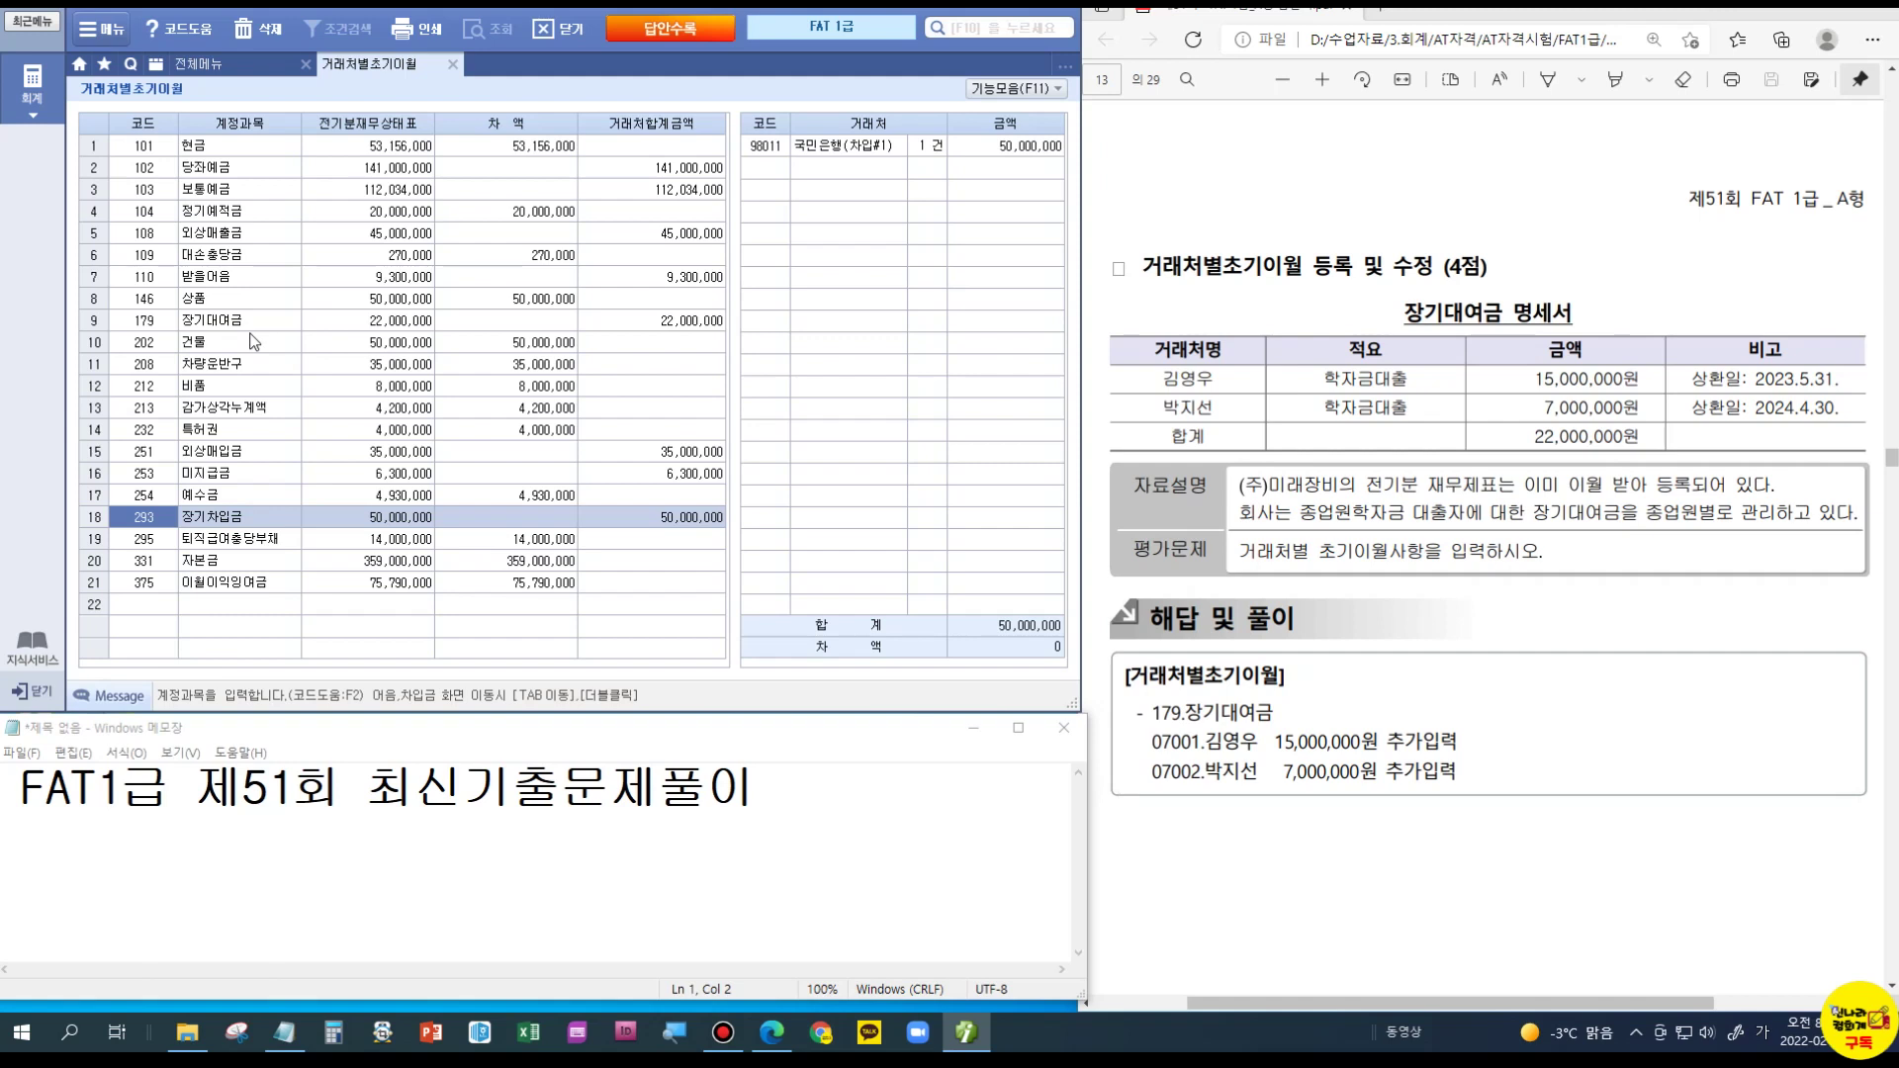
pyautogui.click(199, 283)
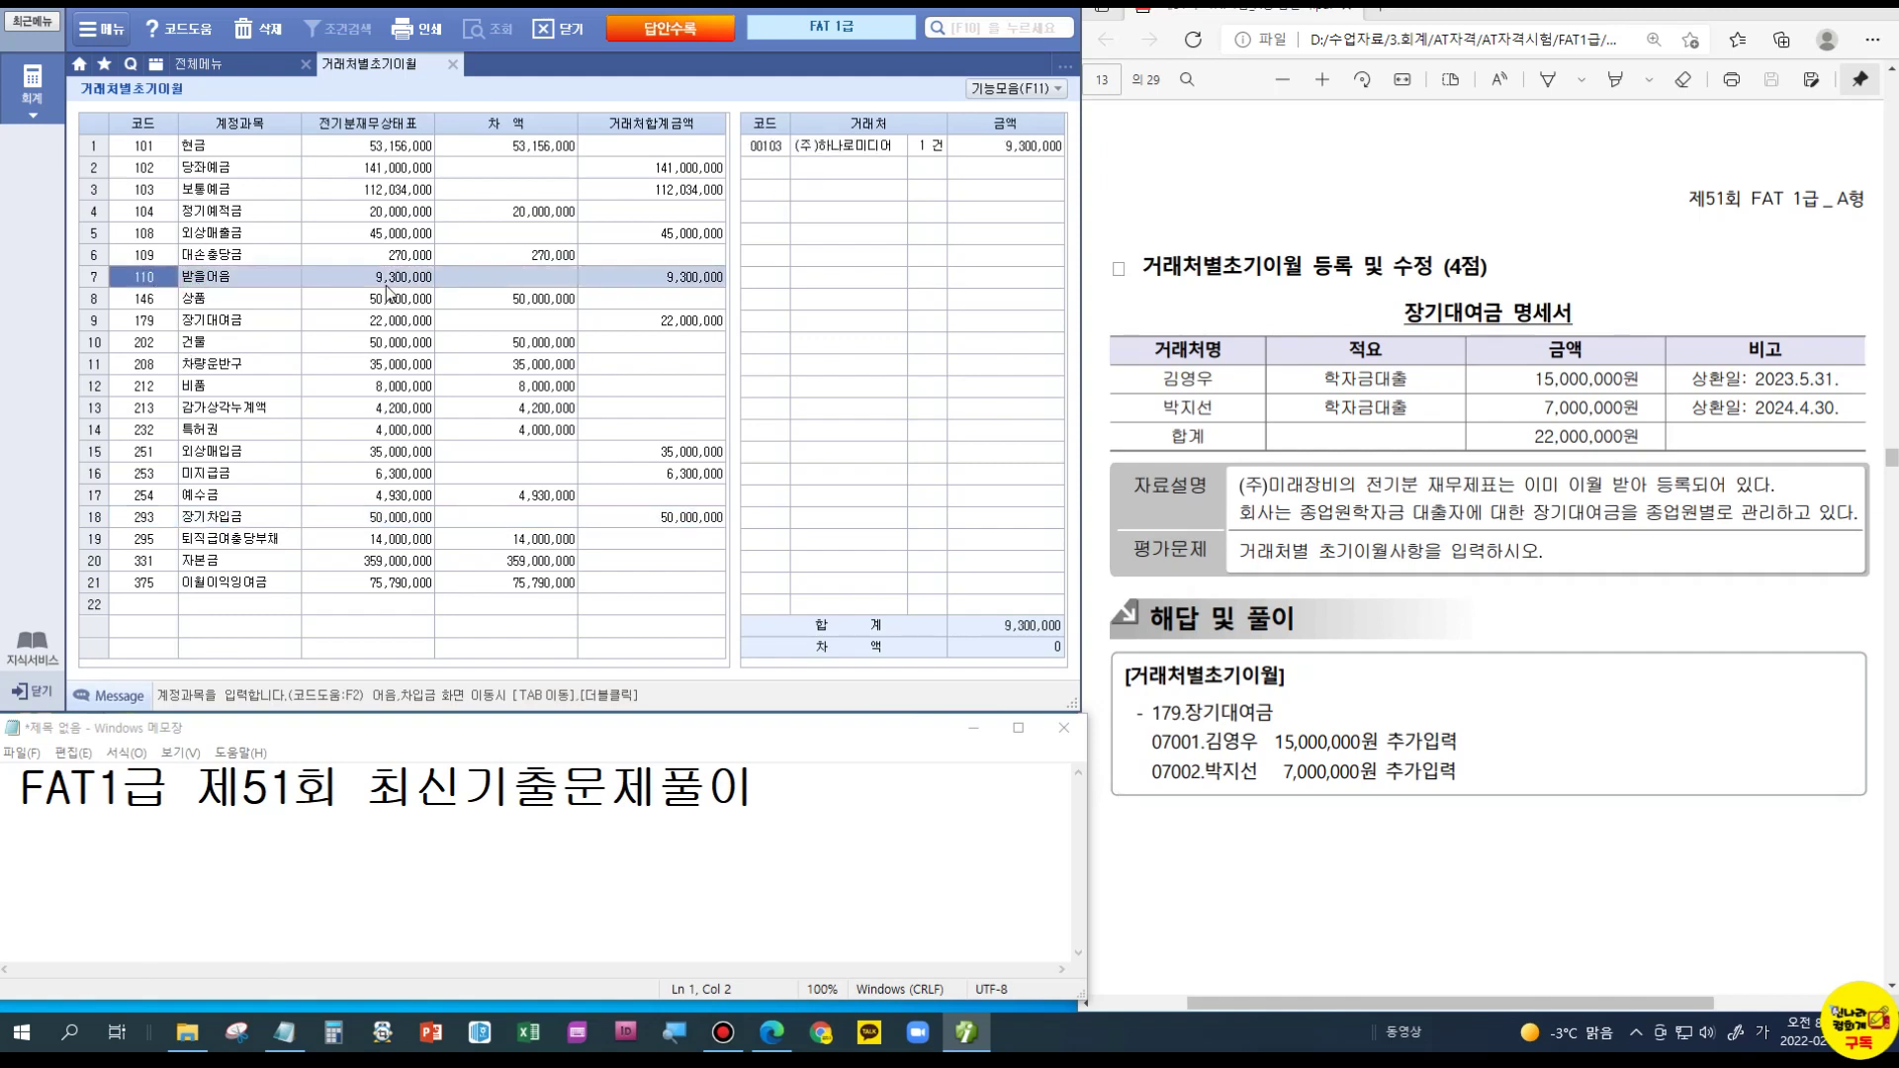
pyautogui.doubleClick(158, 277)
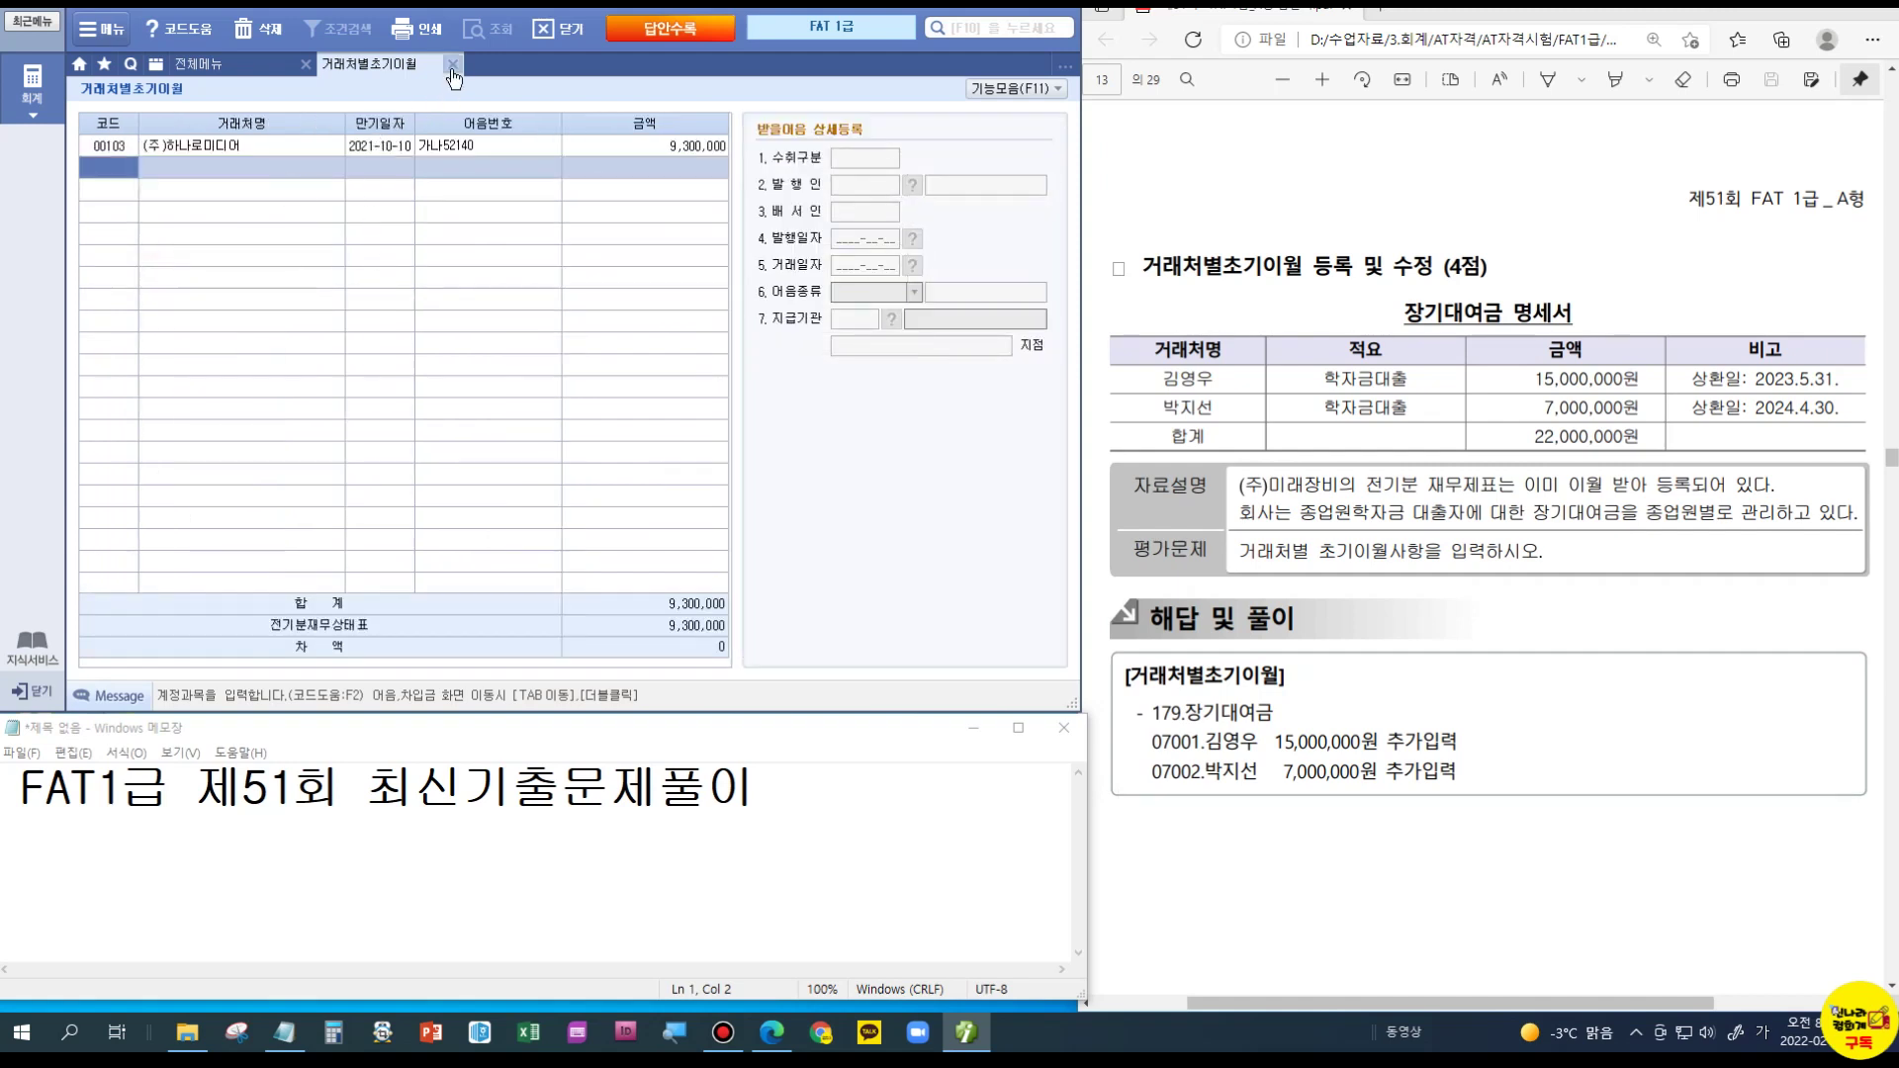
# Step: Leave the 받을어음 detail and read the 문제 2 parking receipt problem on transactions over 30,000 won
pyautogui.press('Escape')
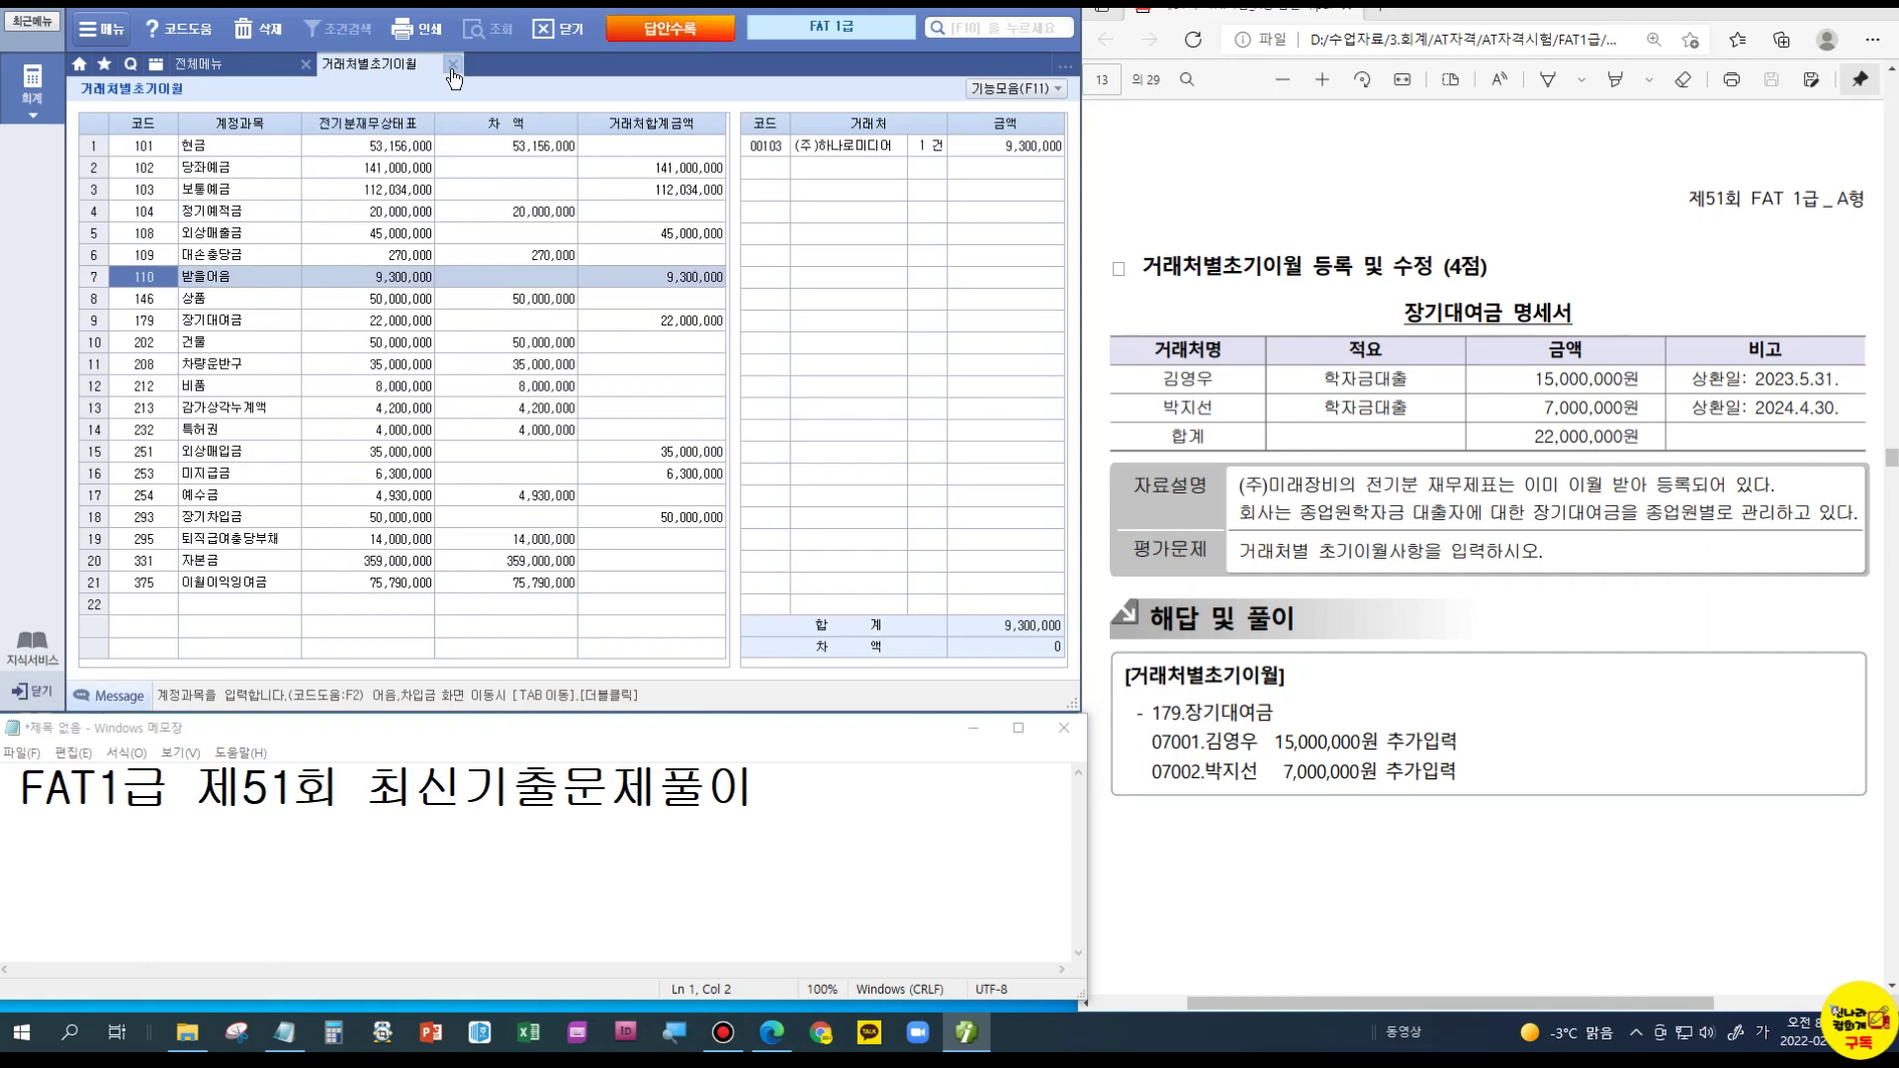
pyautogui.scroll(-8, 1336, 399)
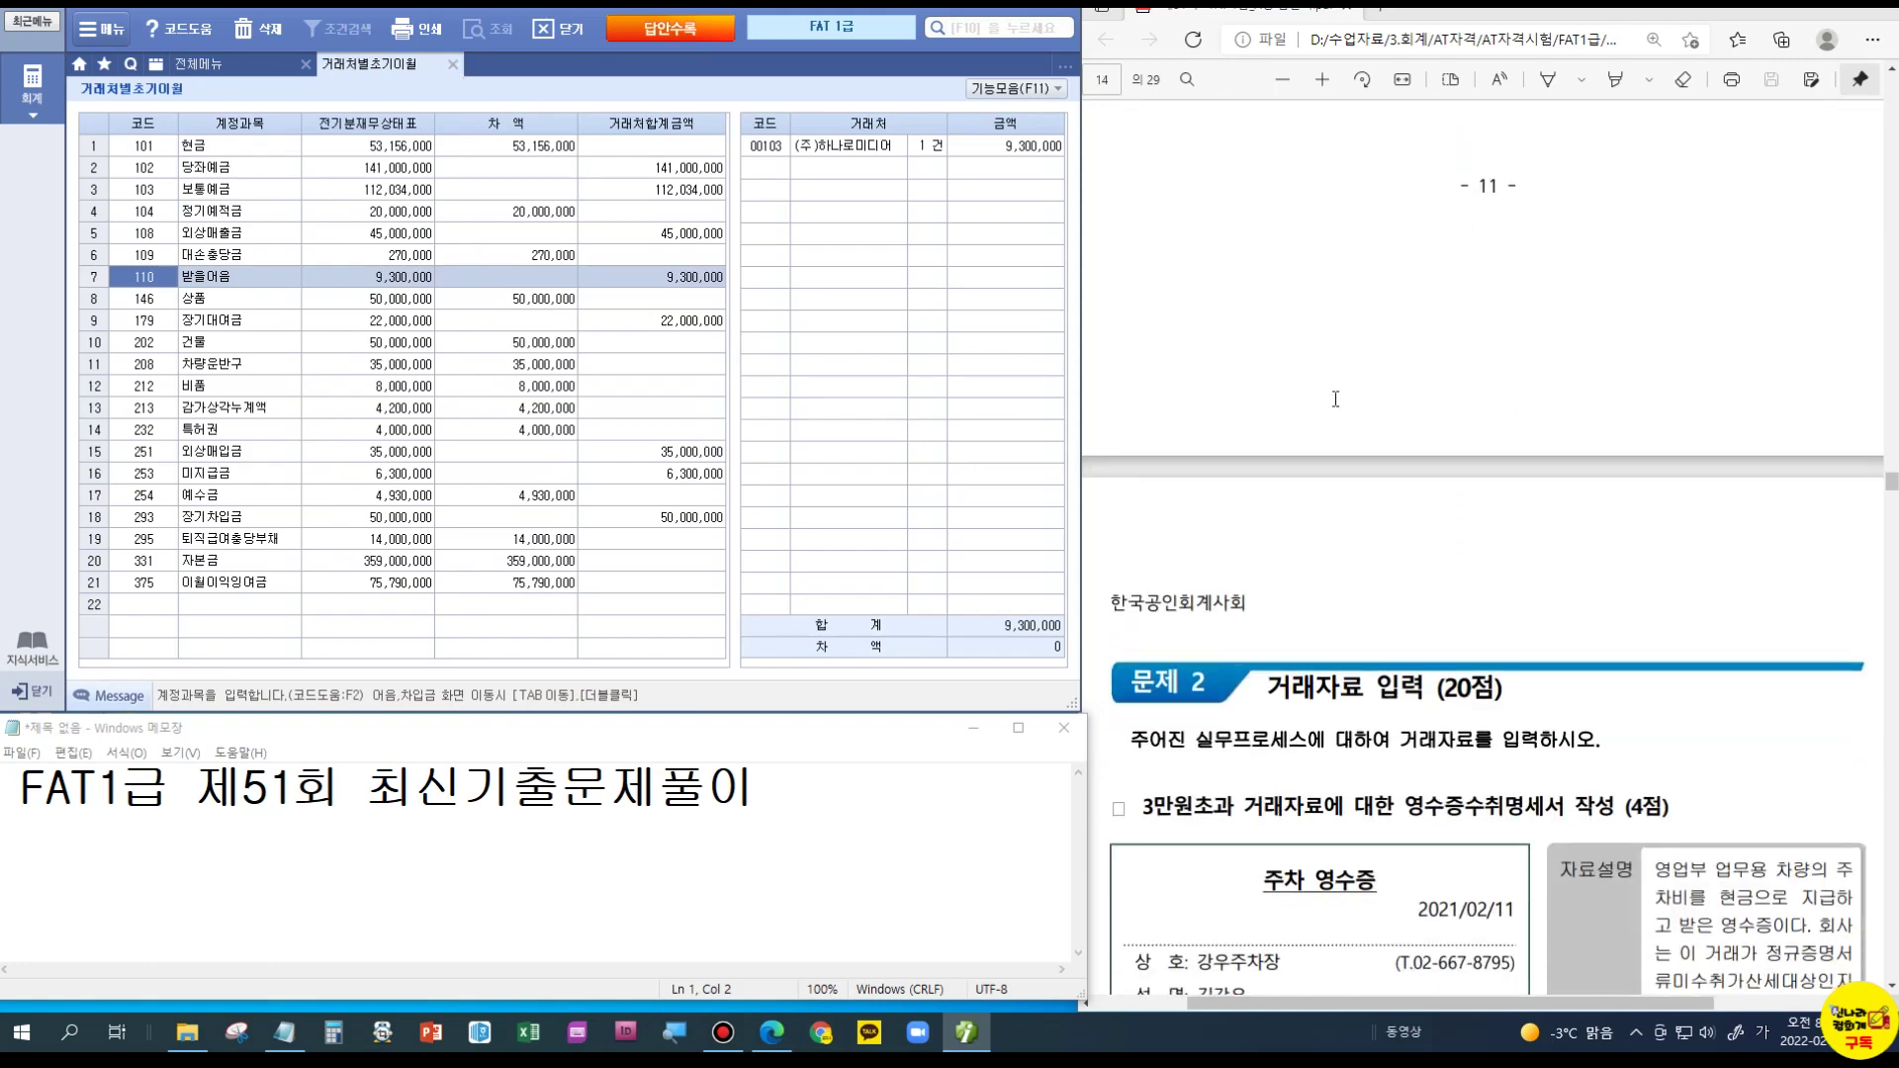
pyautogui.scroll(-4, 1336, 399)
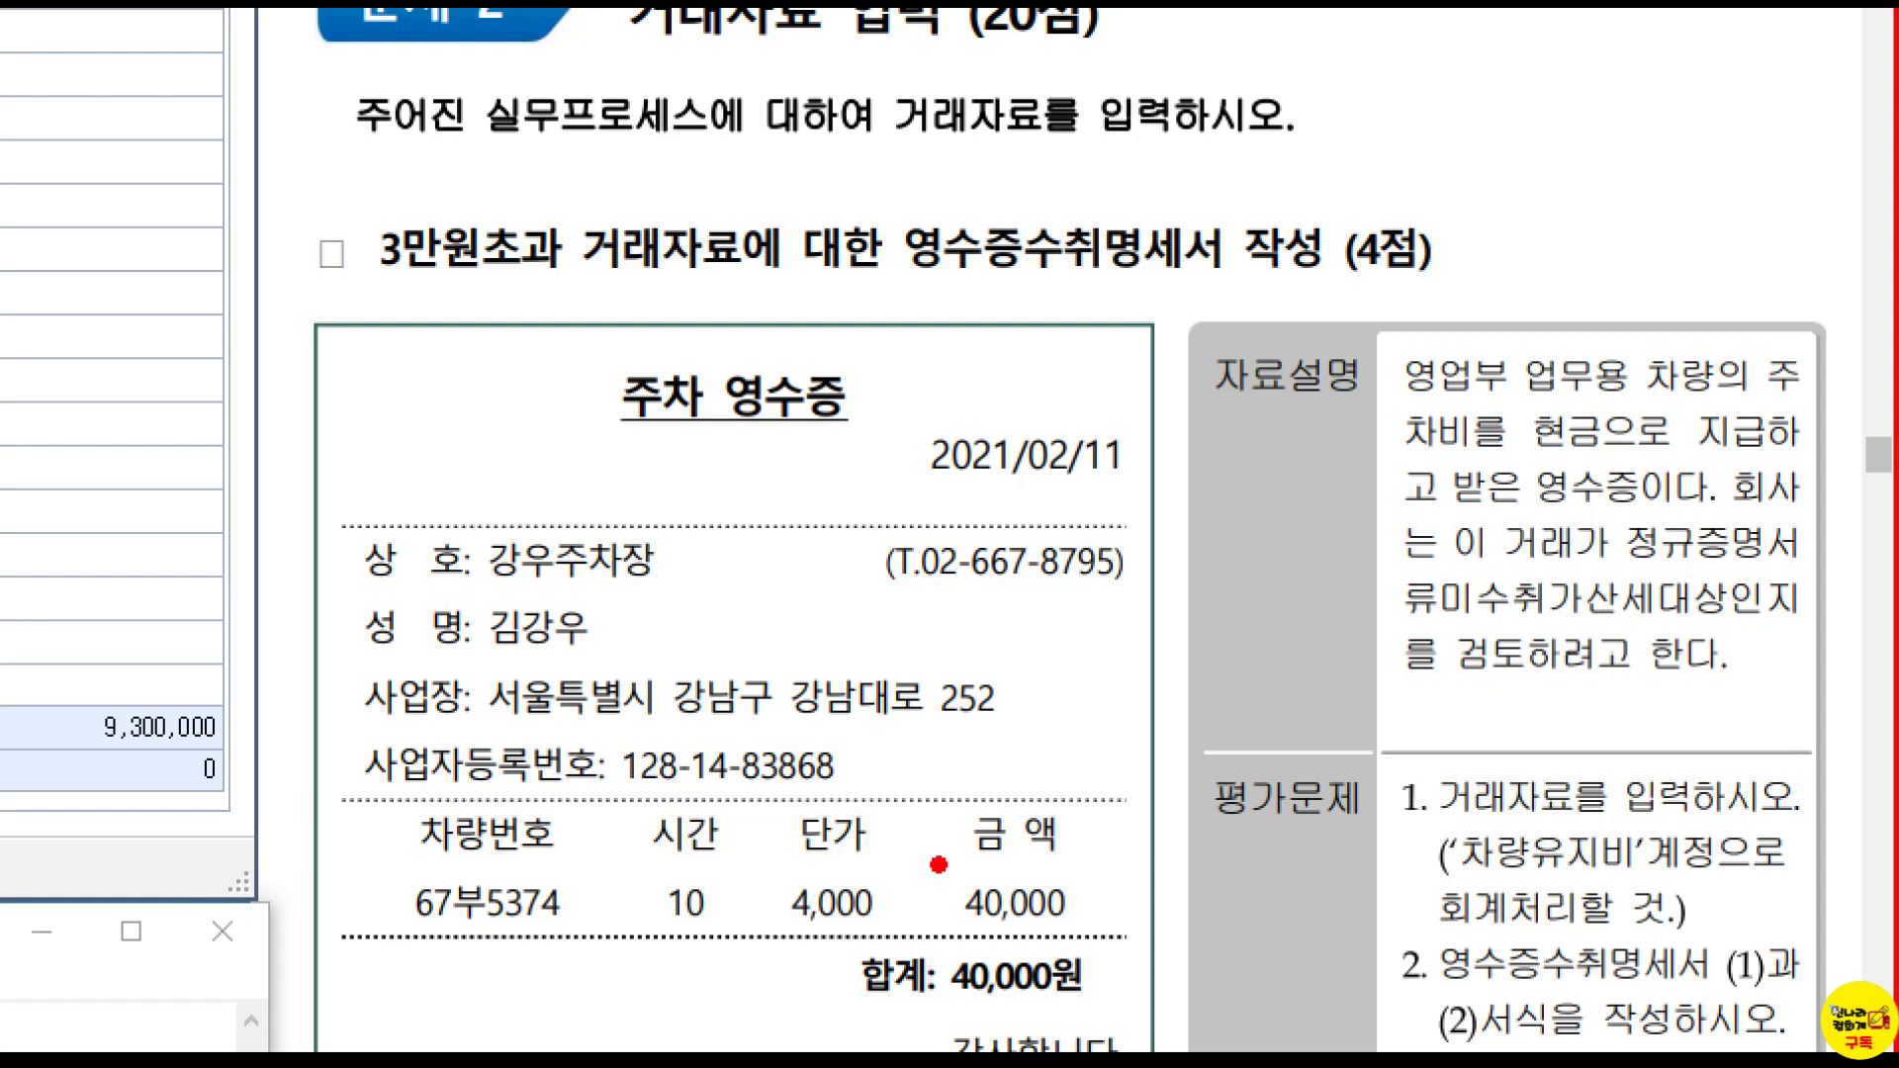
pyautogui.moveTo(938, 865); pyautogui.dragTo(1098, 939)
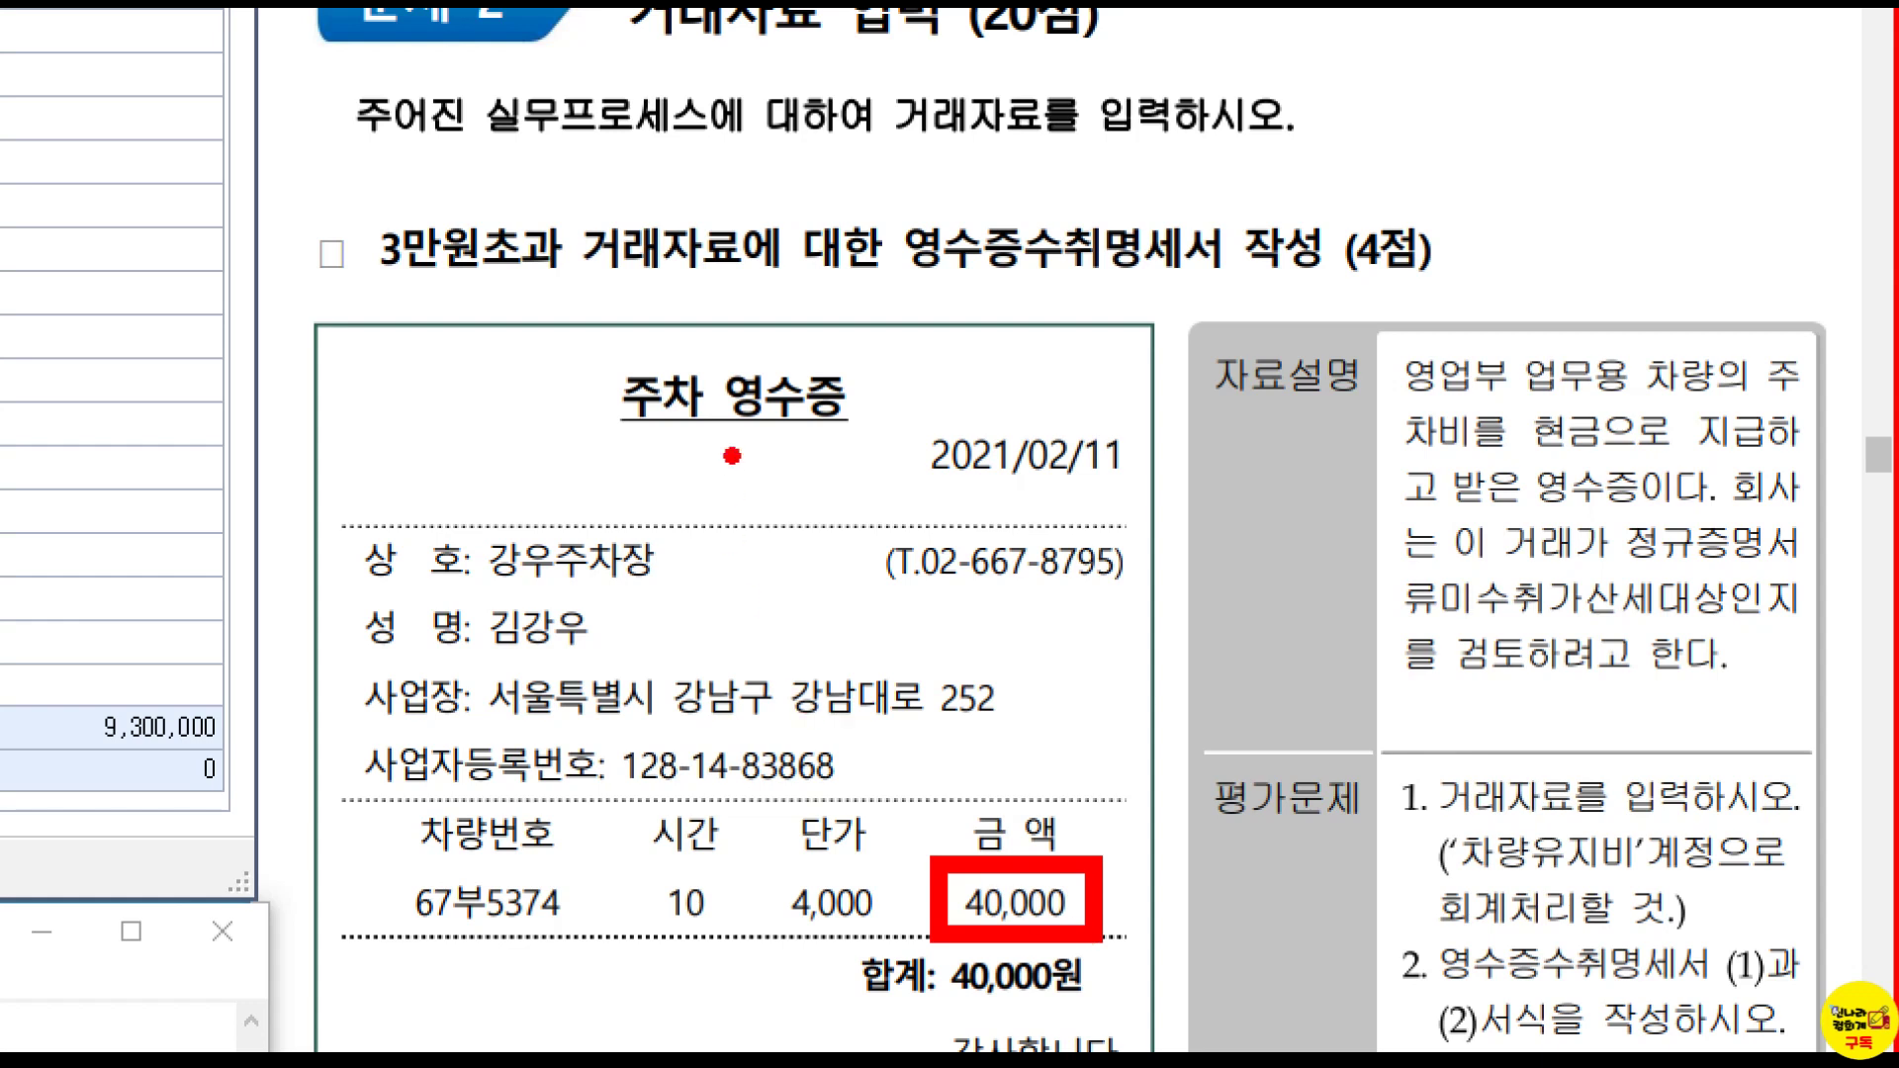
pyautogui.moveTo(817, 262)
pyautogui.mouseDown()
pyautogui.moveTo(792, 338)
pyautogui.moveTo(854, 343)
pyautogui.mouseUp()
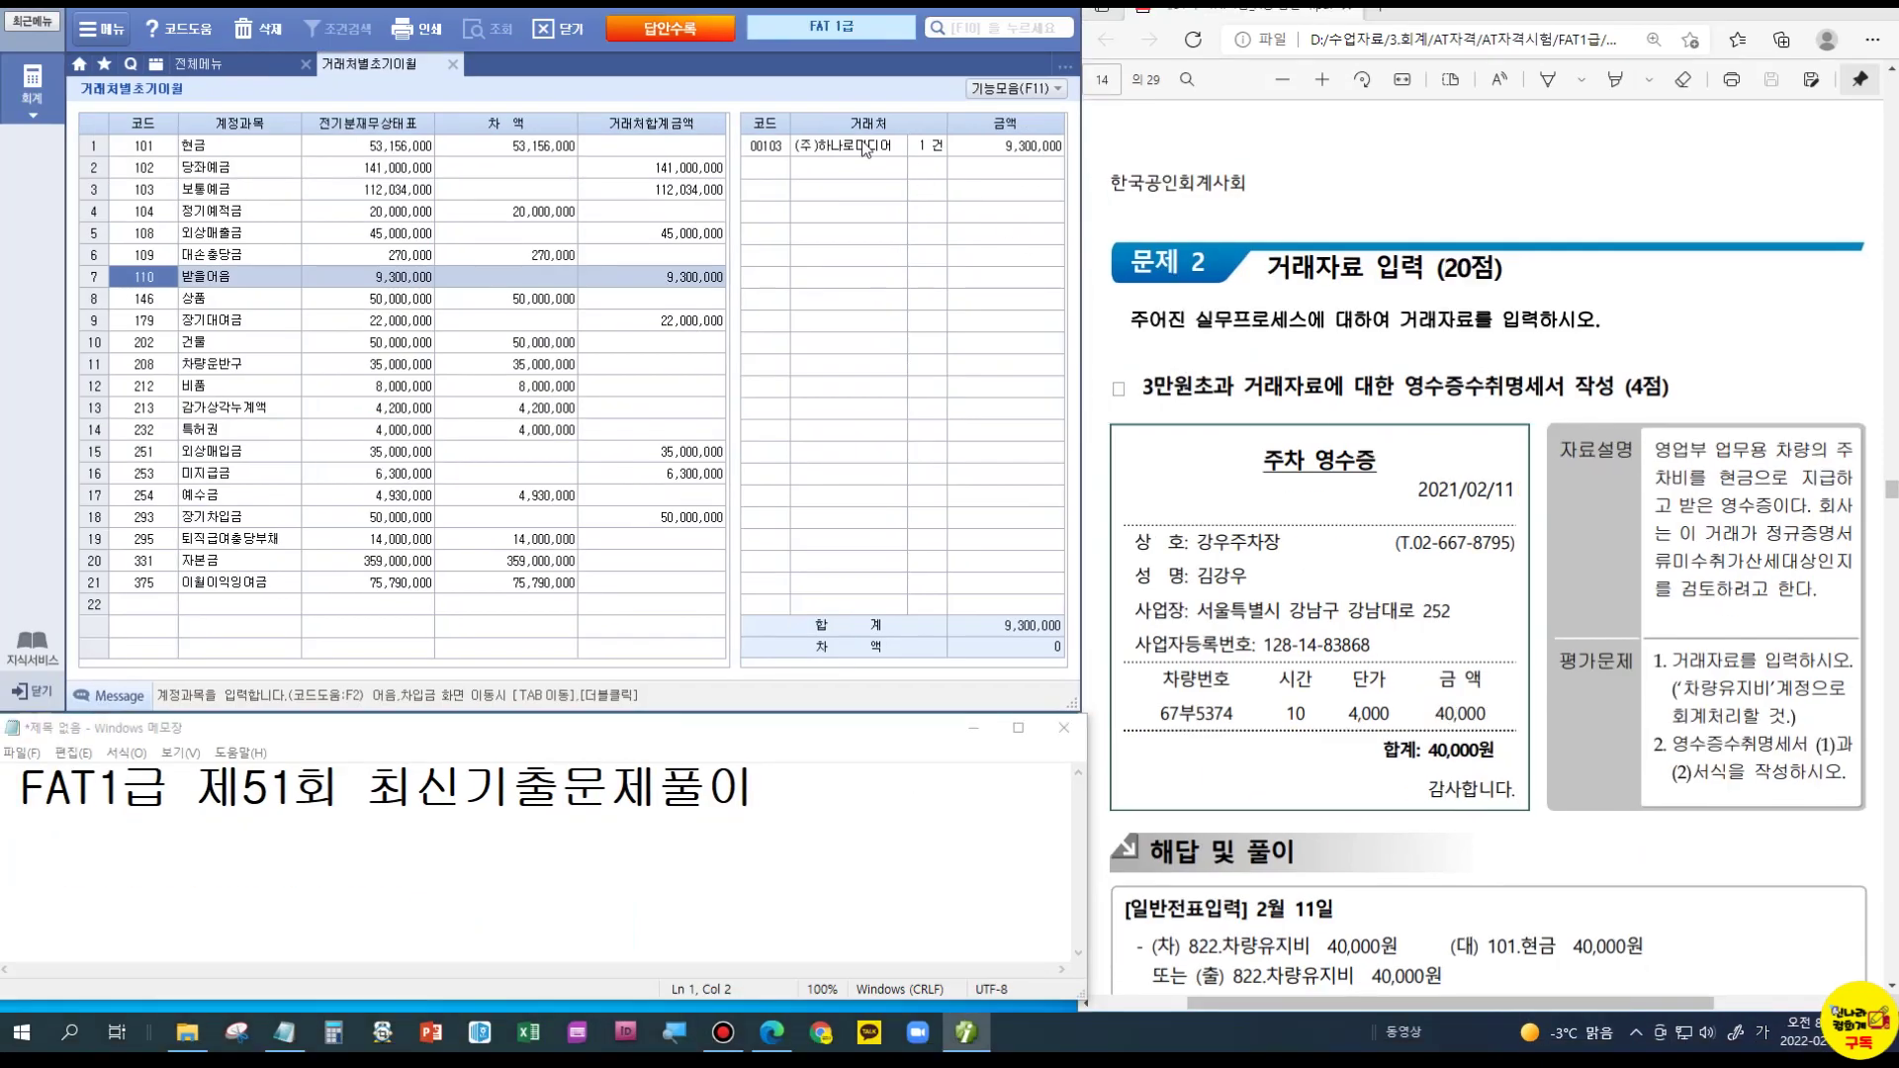
# Step: Open general voucher entry (일반전표입력) in place of the opening balances and start a cash payment (출금) entry dated February 11
pyautogui.click(452, 64)
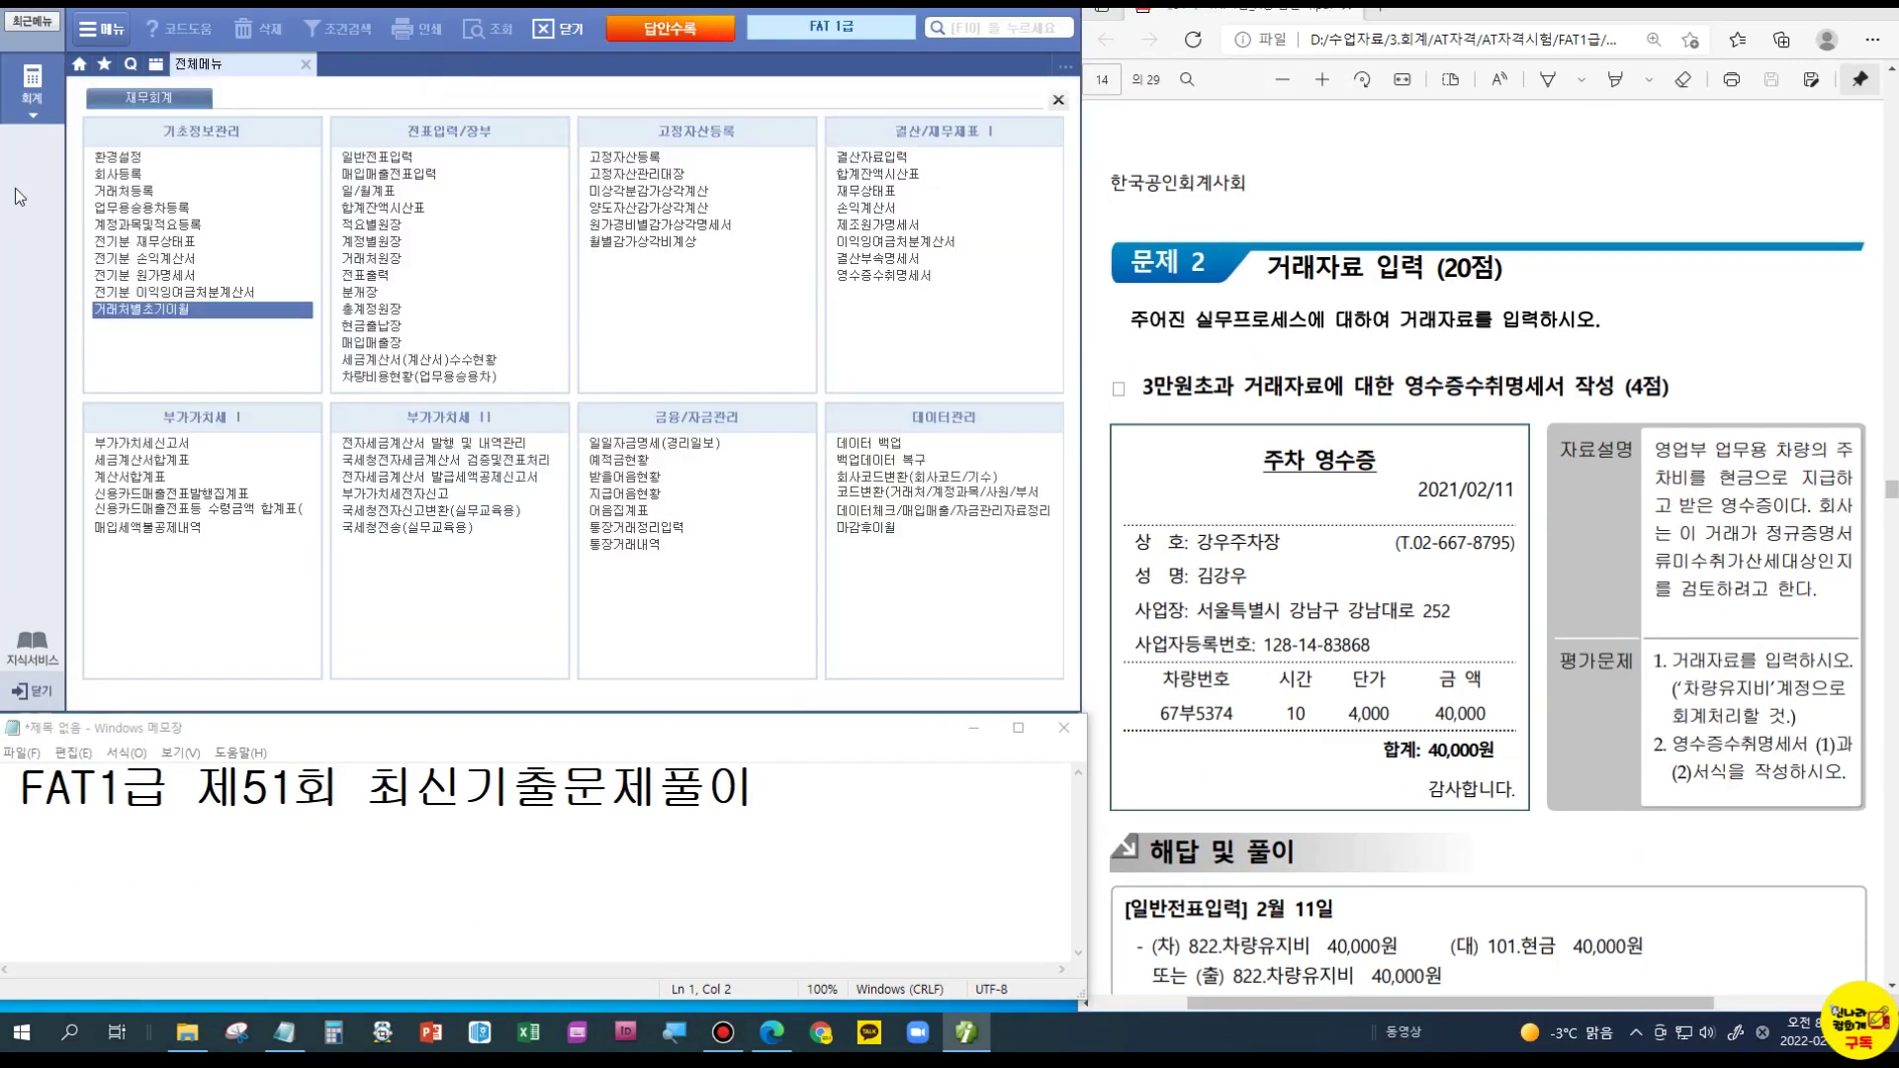
pyautogui.click(368, 158)
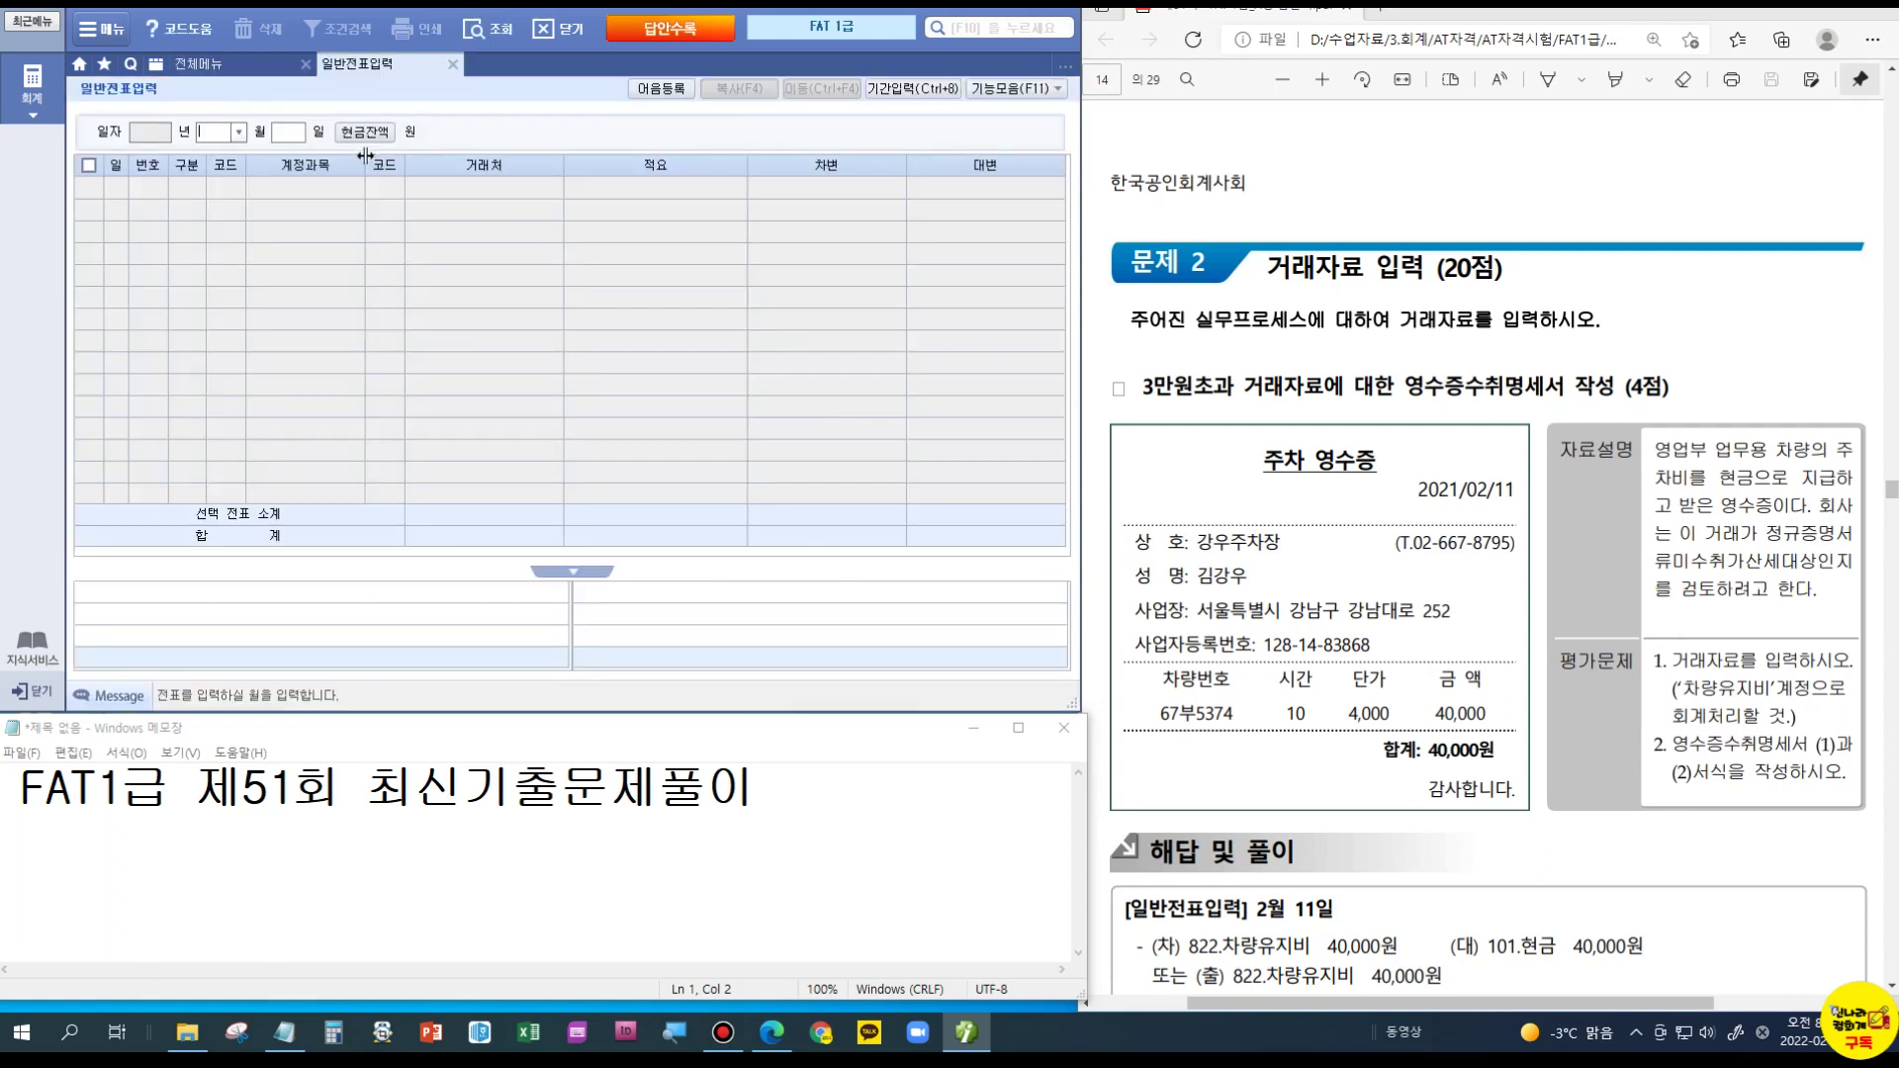
pyautogui.write('02')
pyautogui.press('Return')
pyautogui.write('11')
pyautogui.press('Return')
pyautogui.write('1')
pyautogui.press('Return')
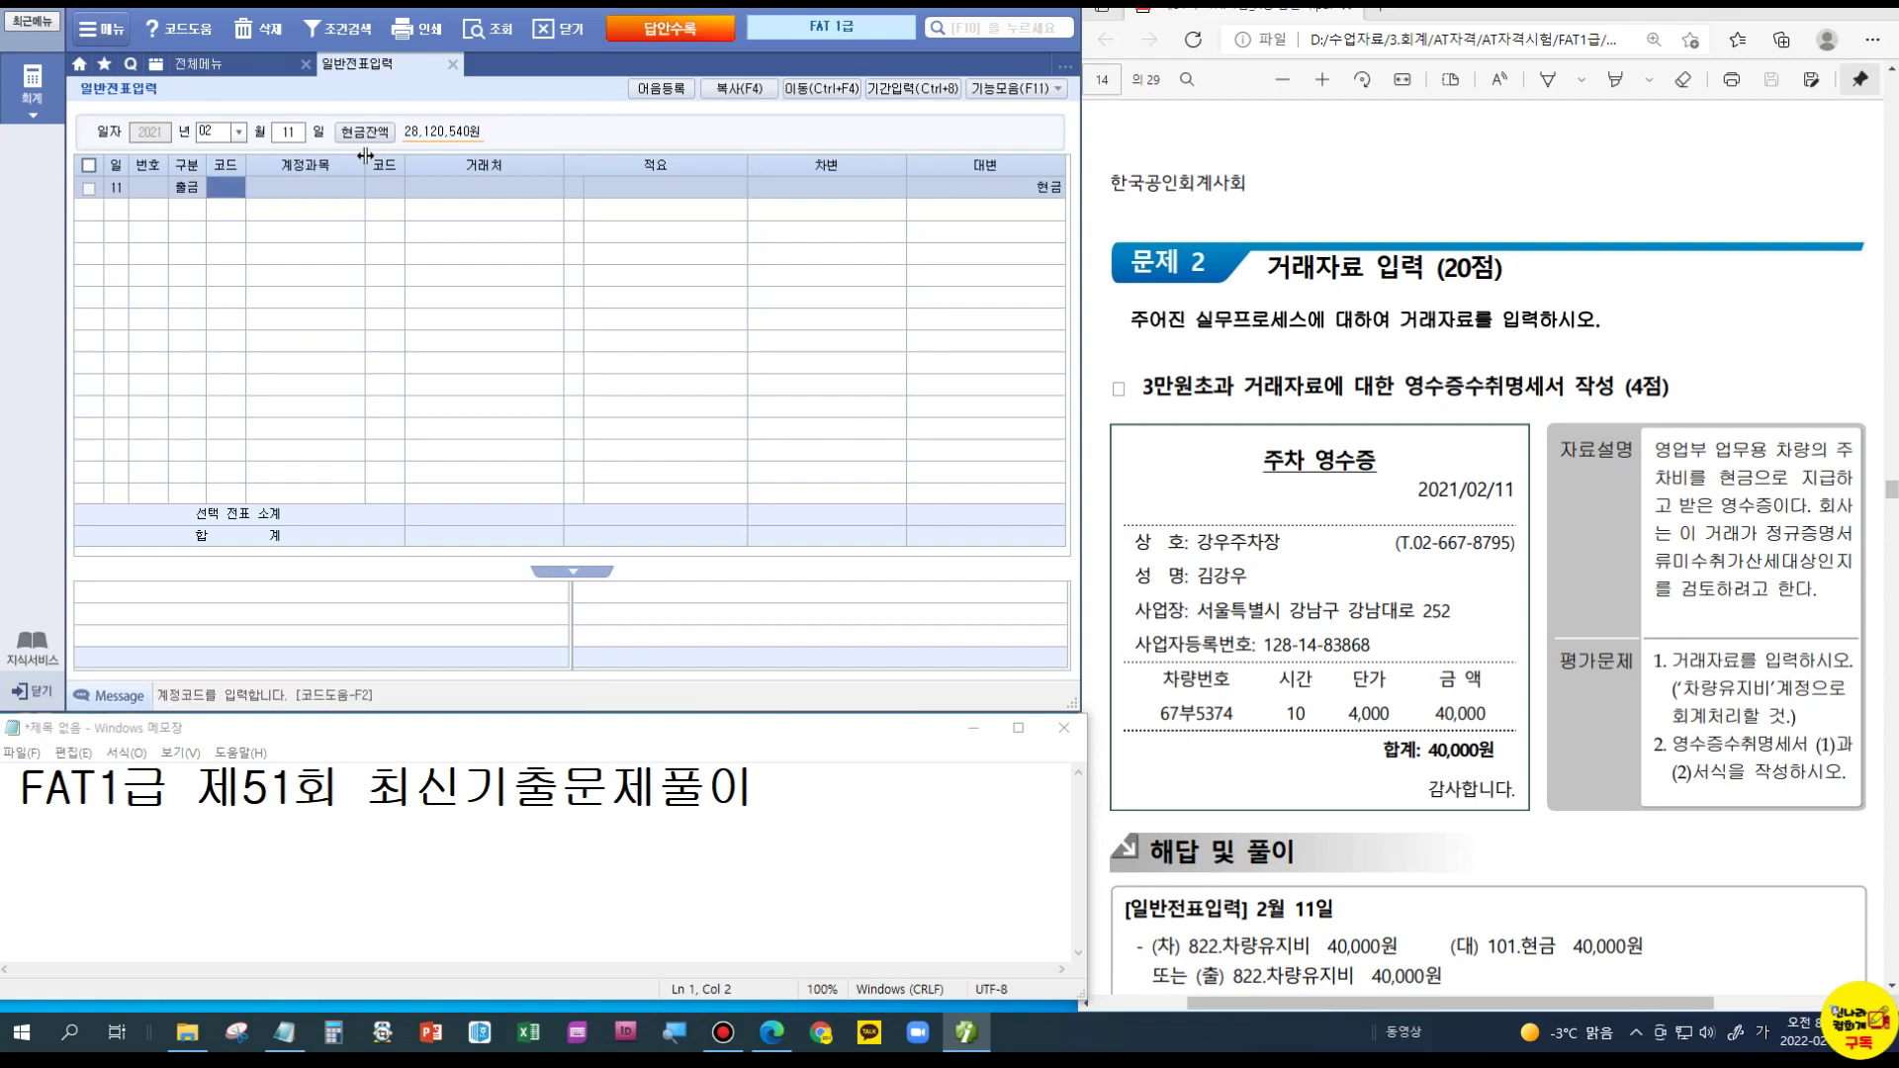
# Step: Record the payment to account 822 차량유지비 for 40,000 without a customer or description
pyautogui.write('822')
pyautogui.press('Return')
pyautogui.press('Return')
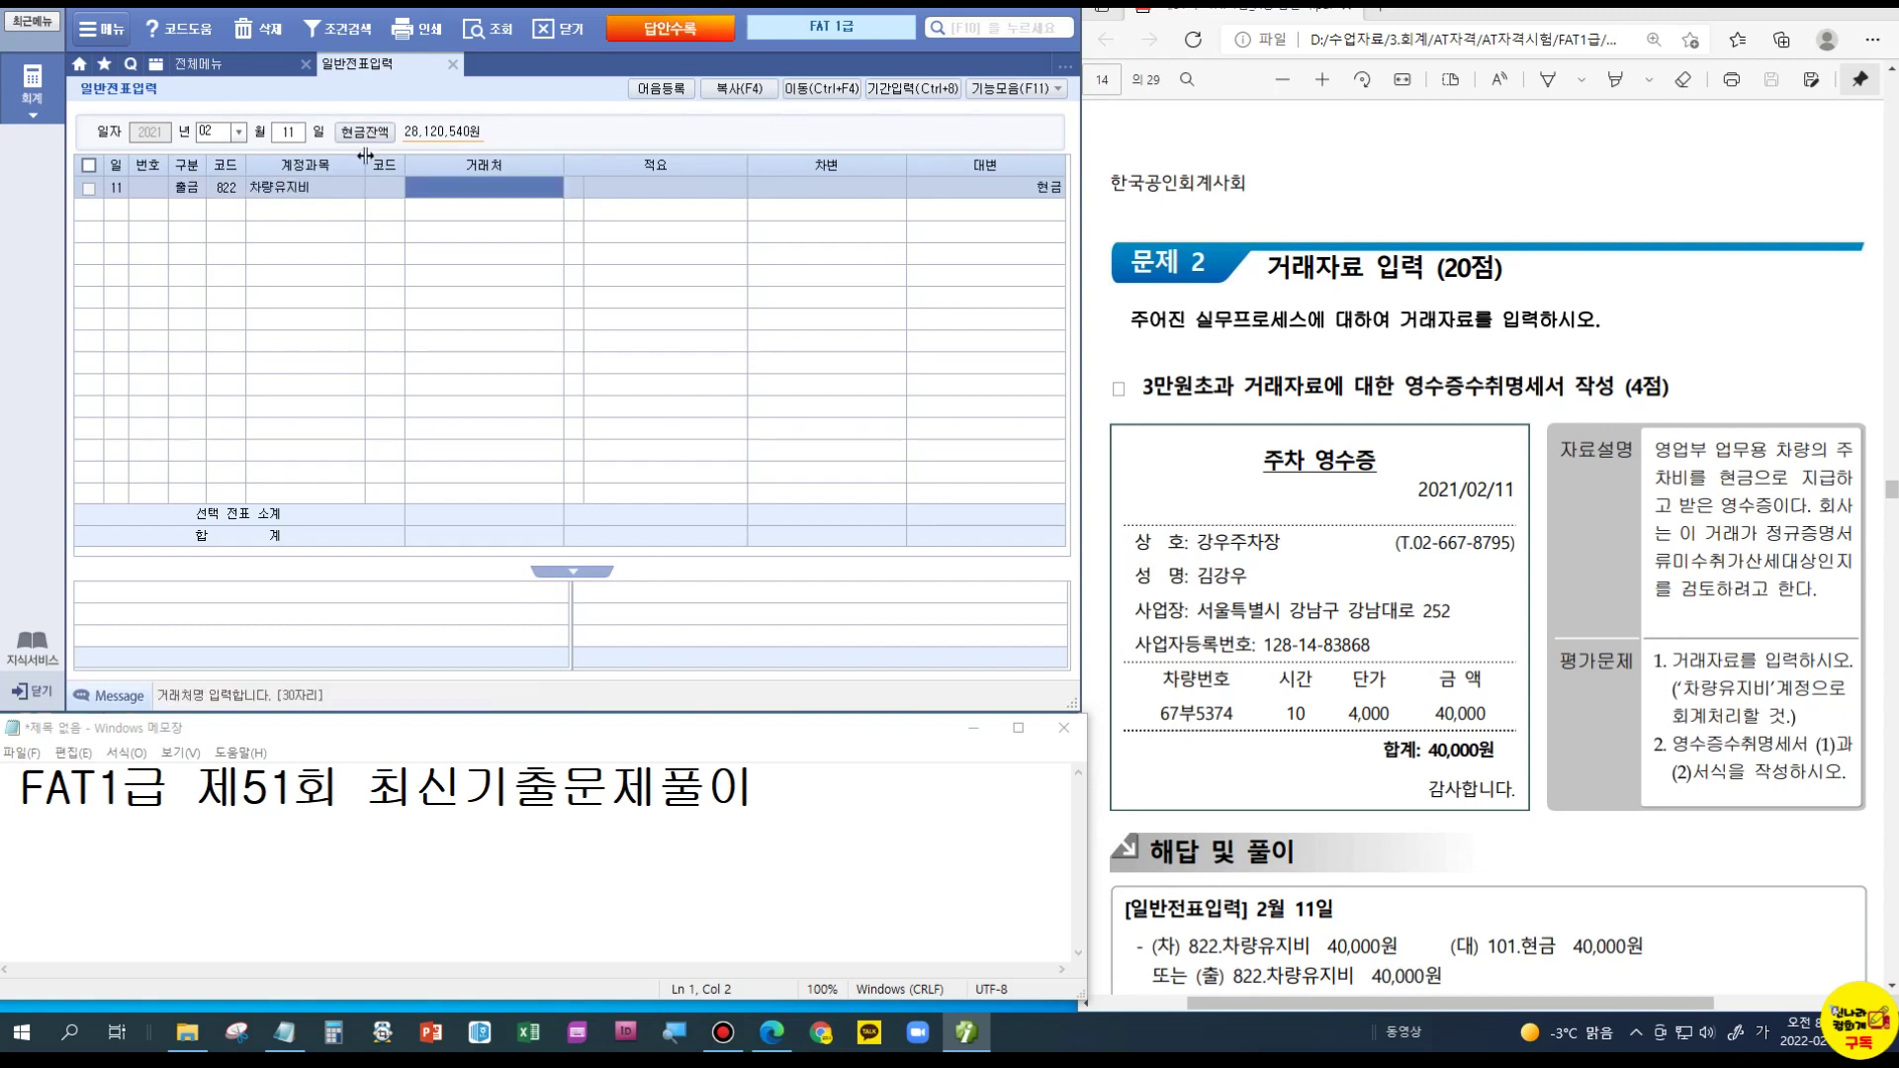
pyautogui.press('Return')
pyautogui.press('Return')
pyautogui.write('400000')
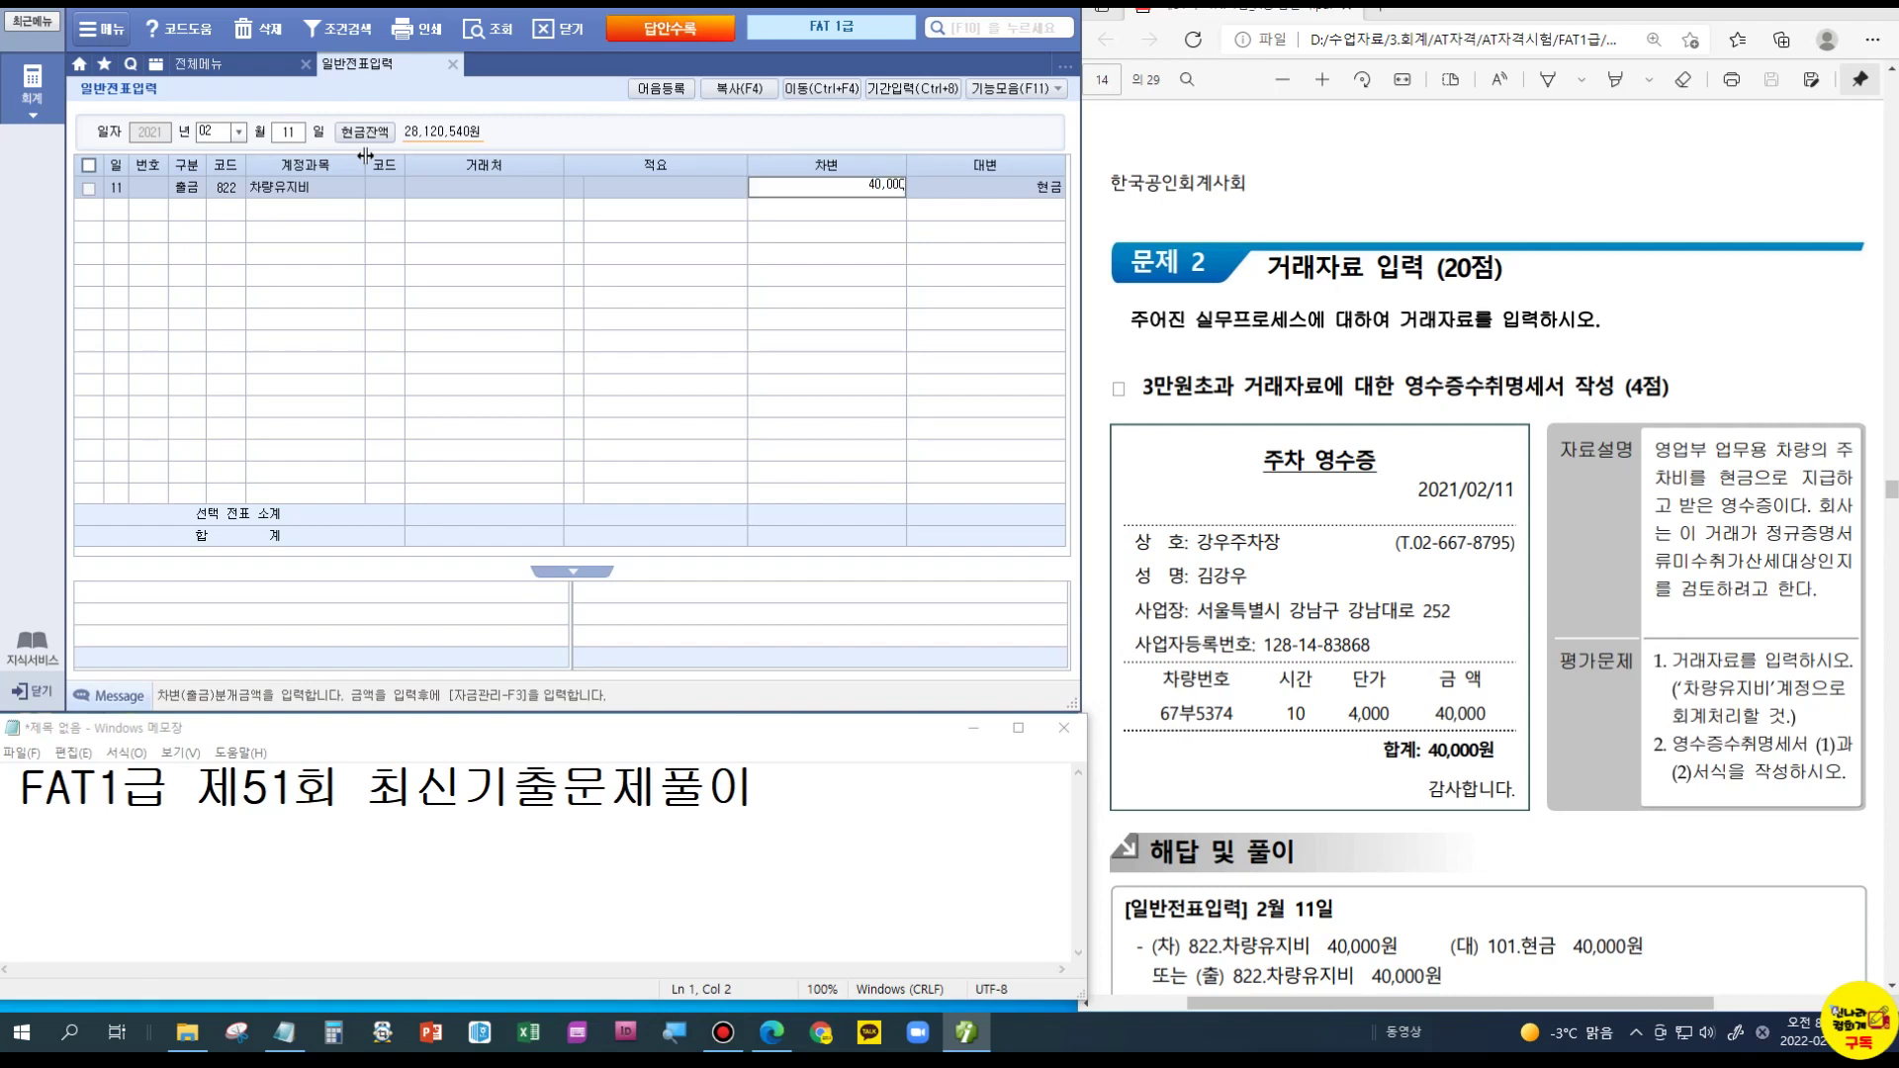
pyautogui.press('Return')
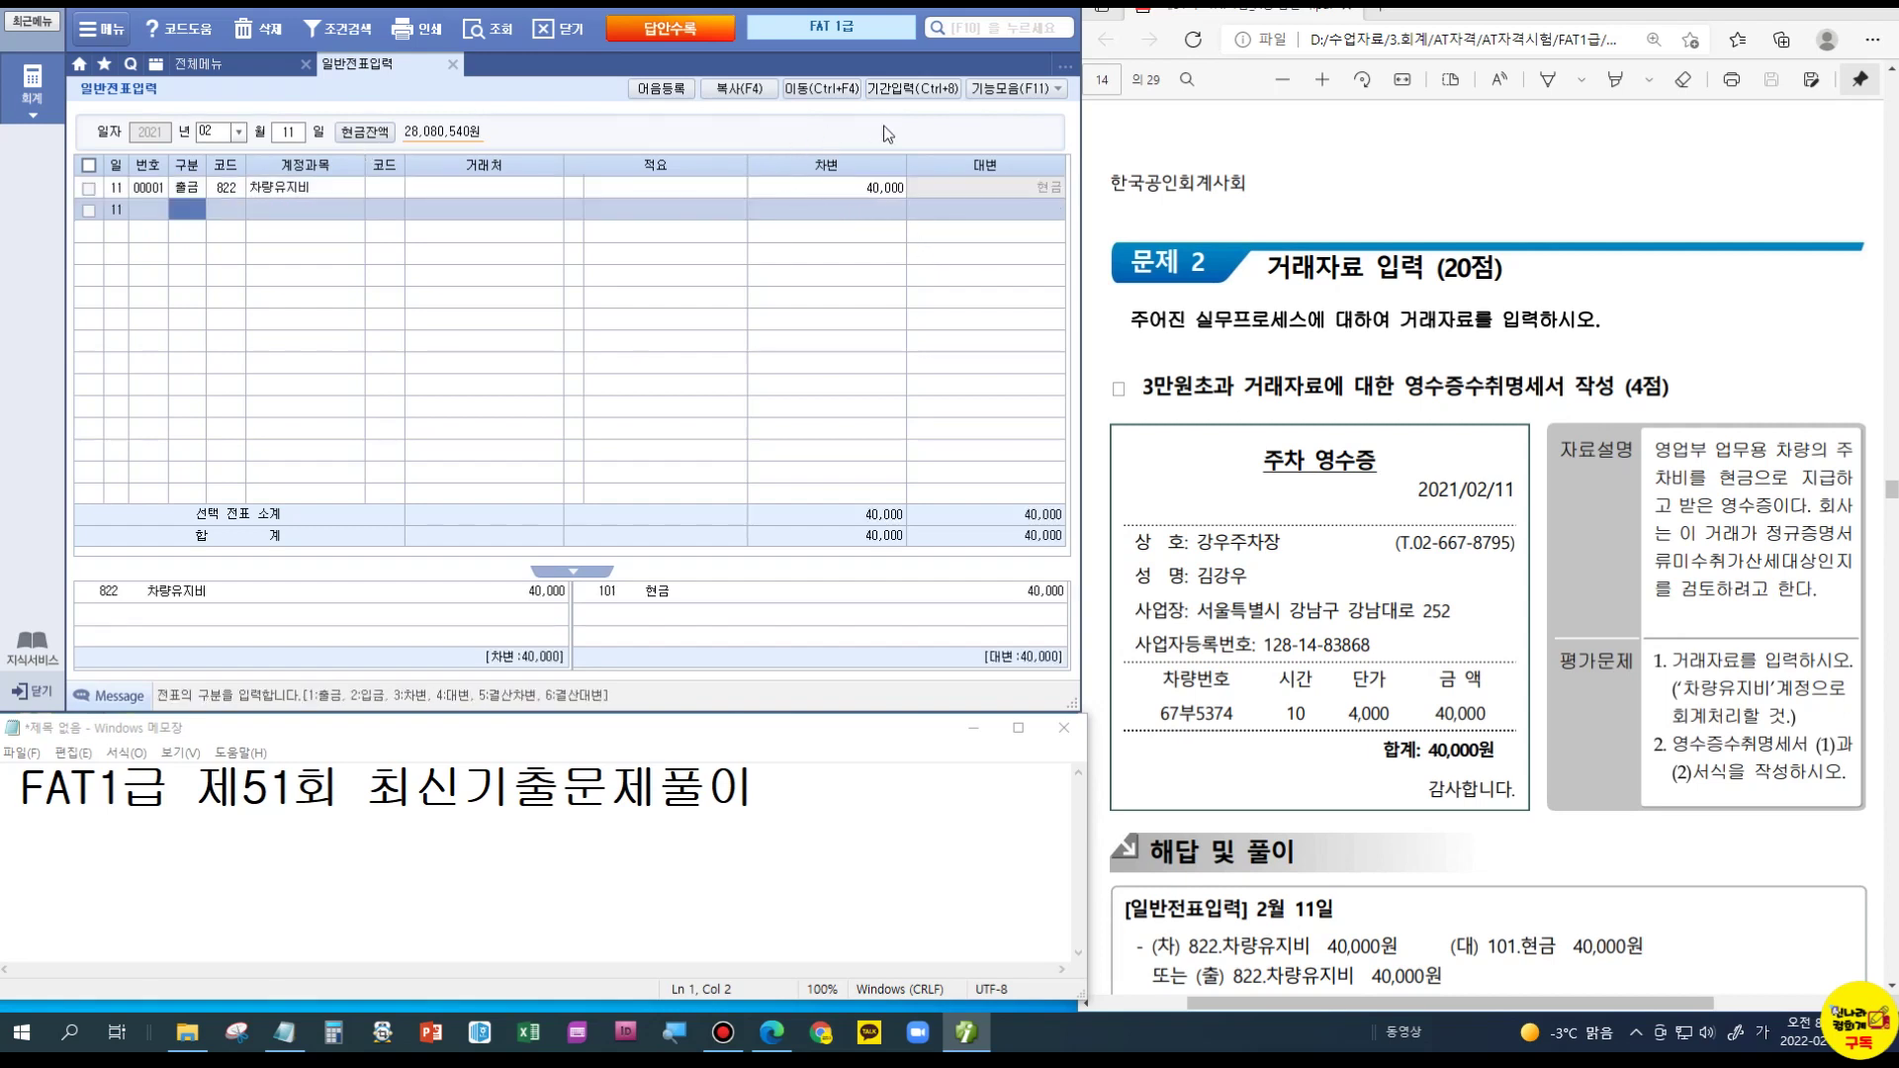
# Step: Close the voucher entry, open the receipt statement 영수증수취명세서(2) and start a row dated 2021-02-11
pyautogui.click(451, 66)
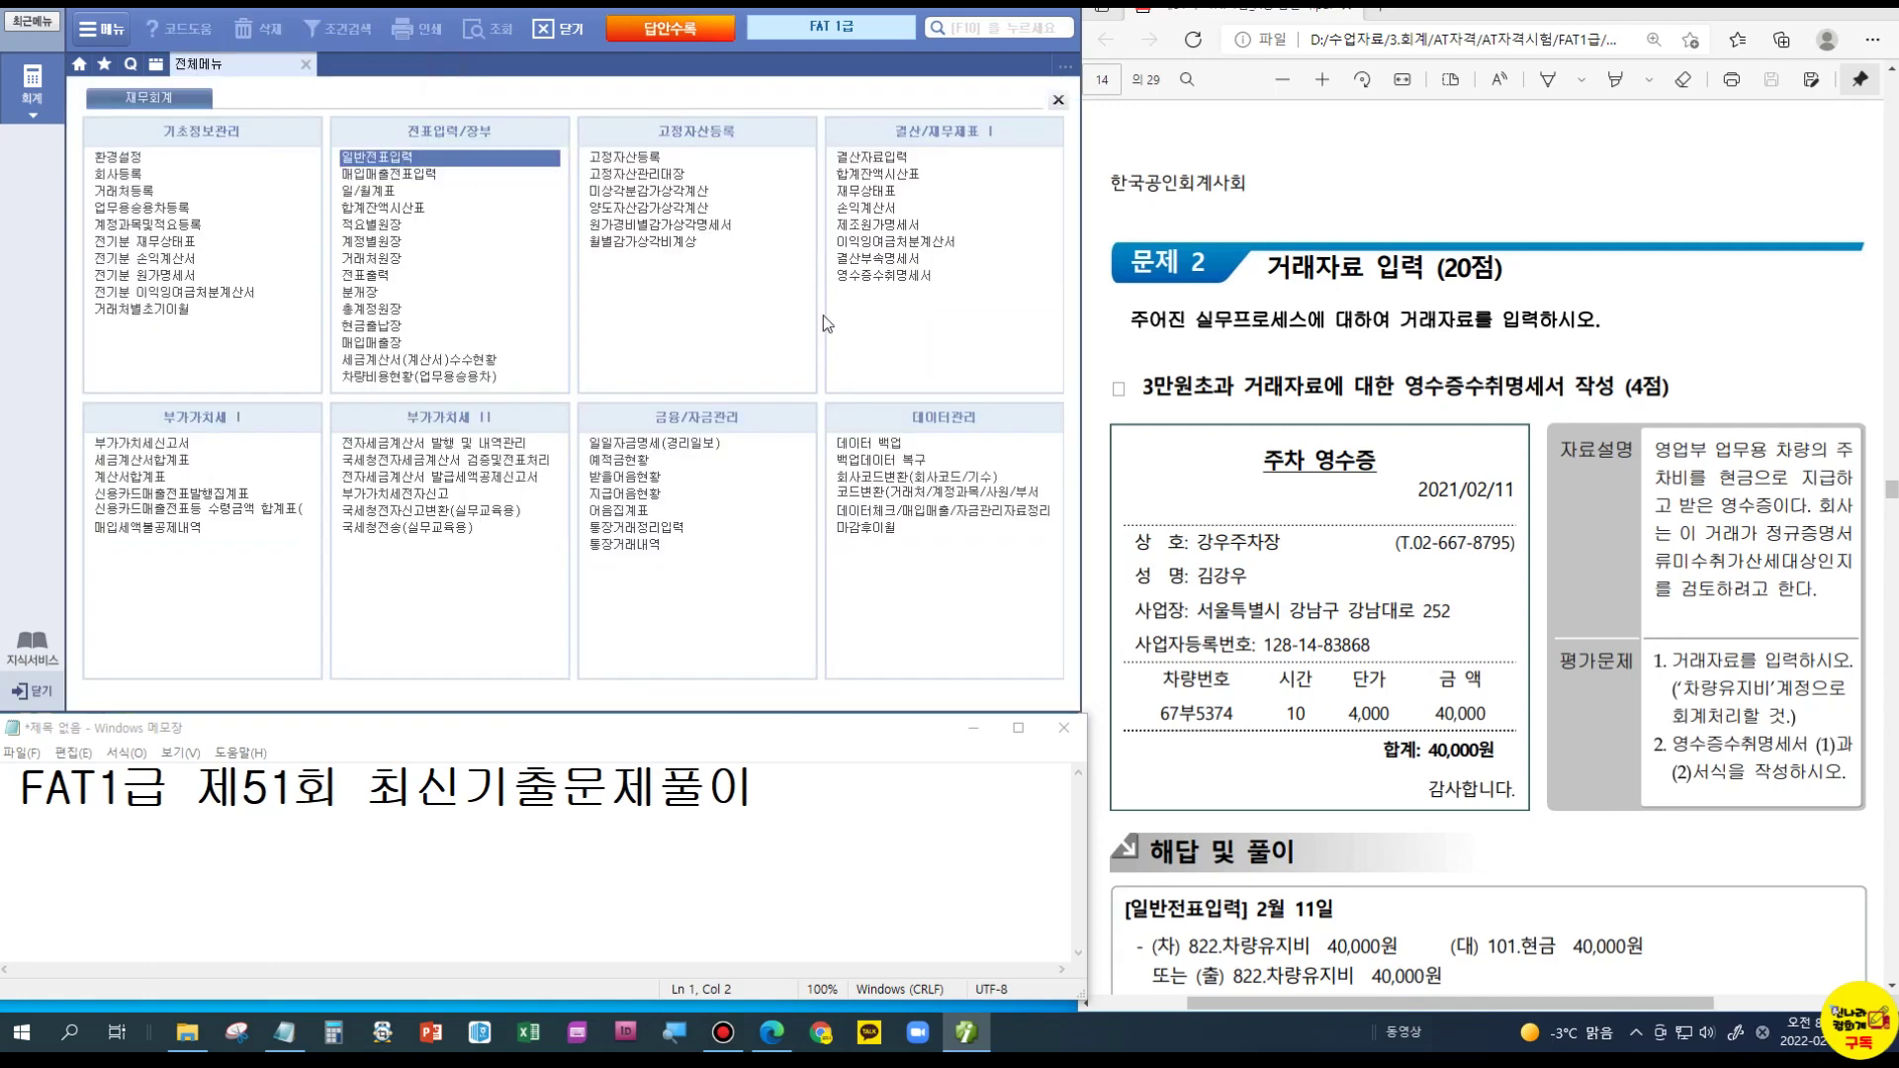
pyautogui.click(872, 277)
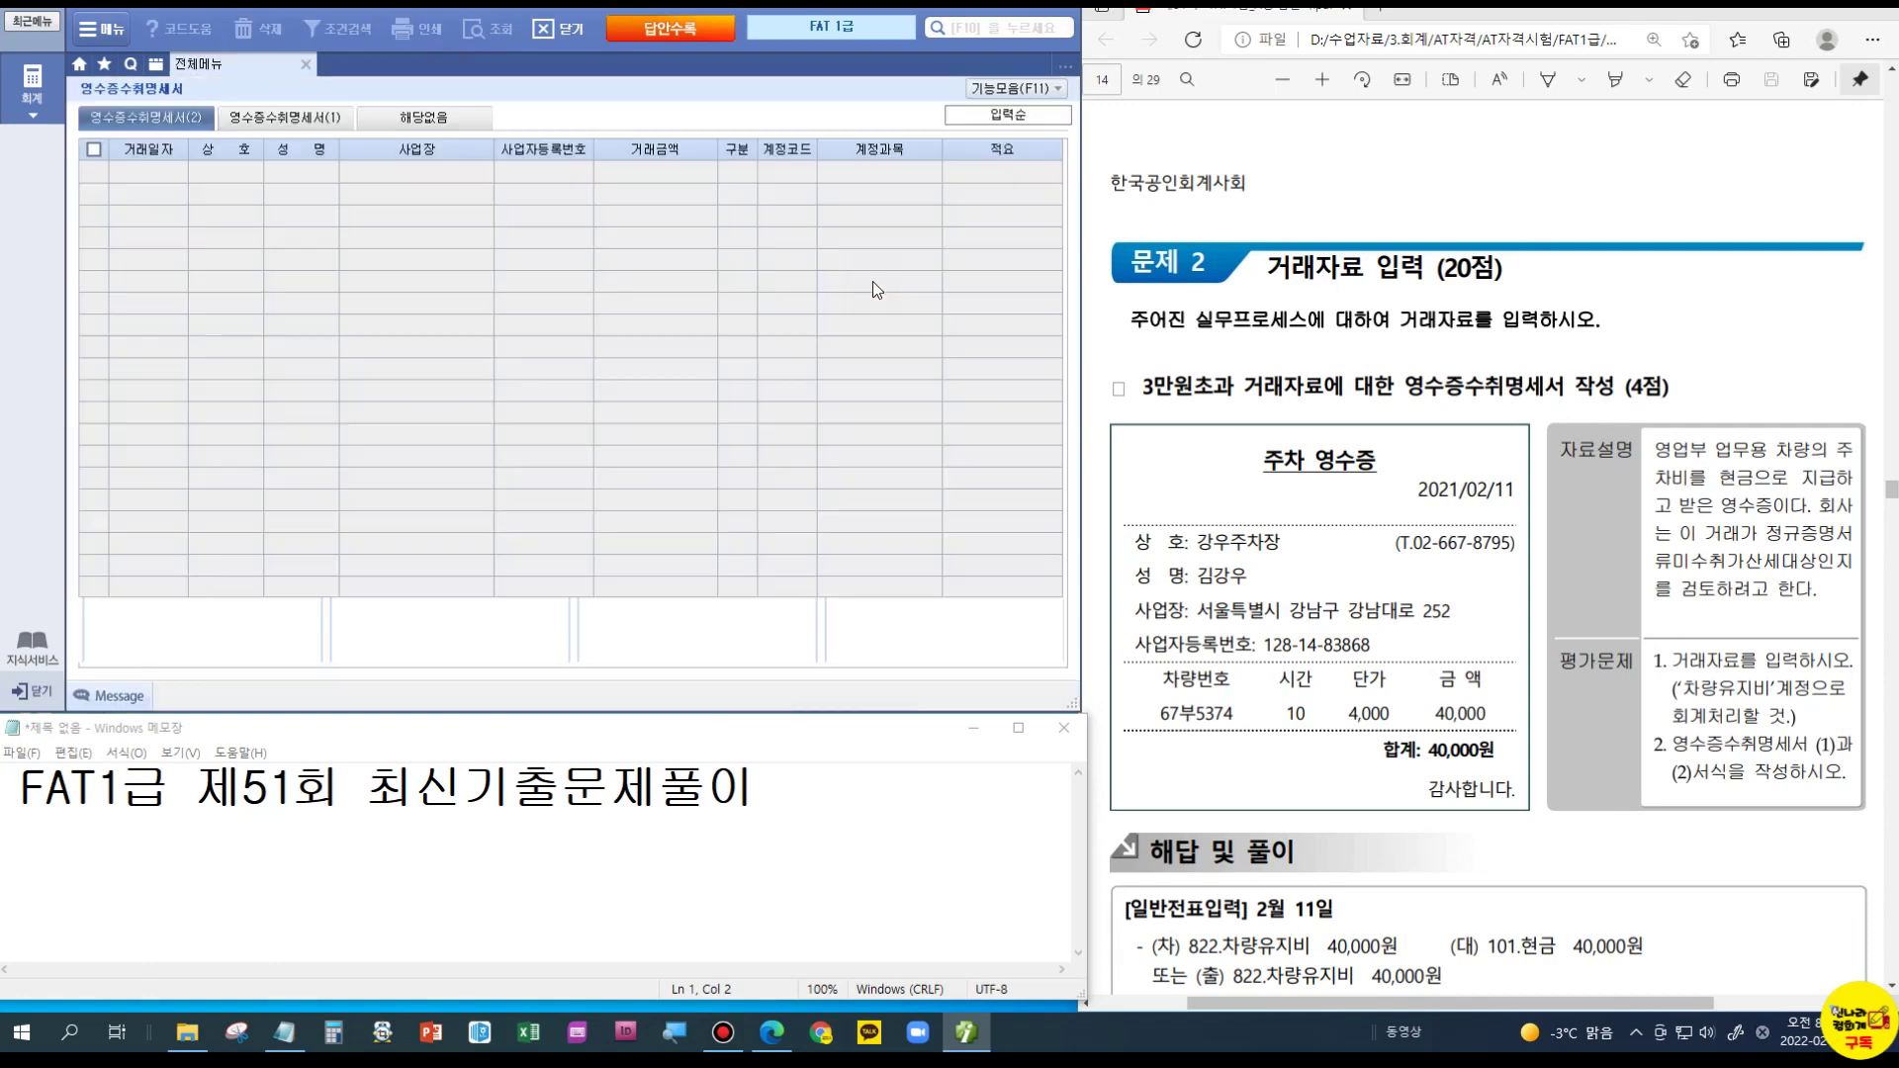
pyautogui.click(178, 174)
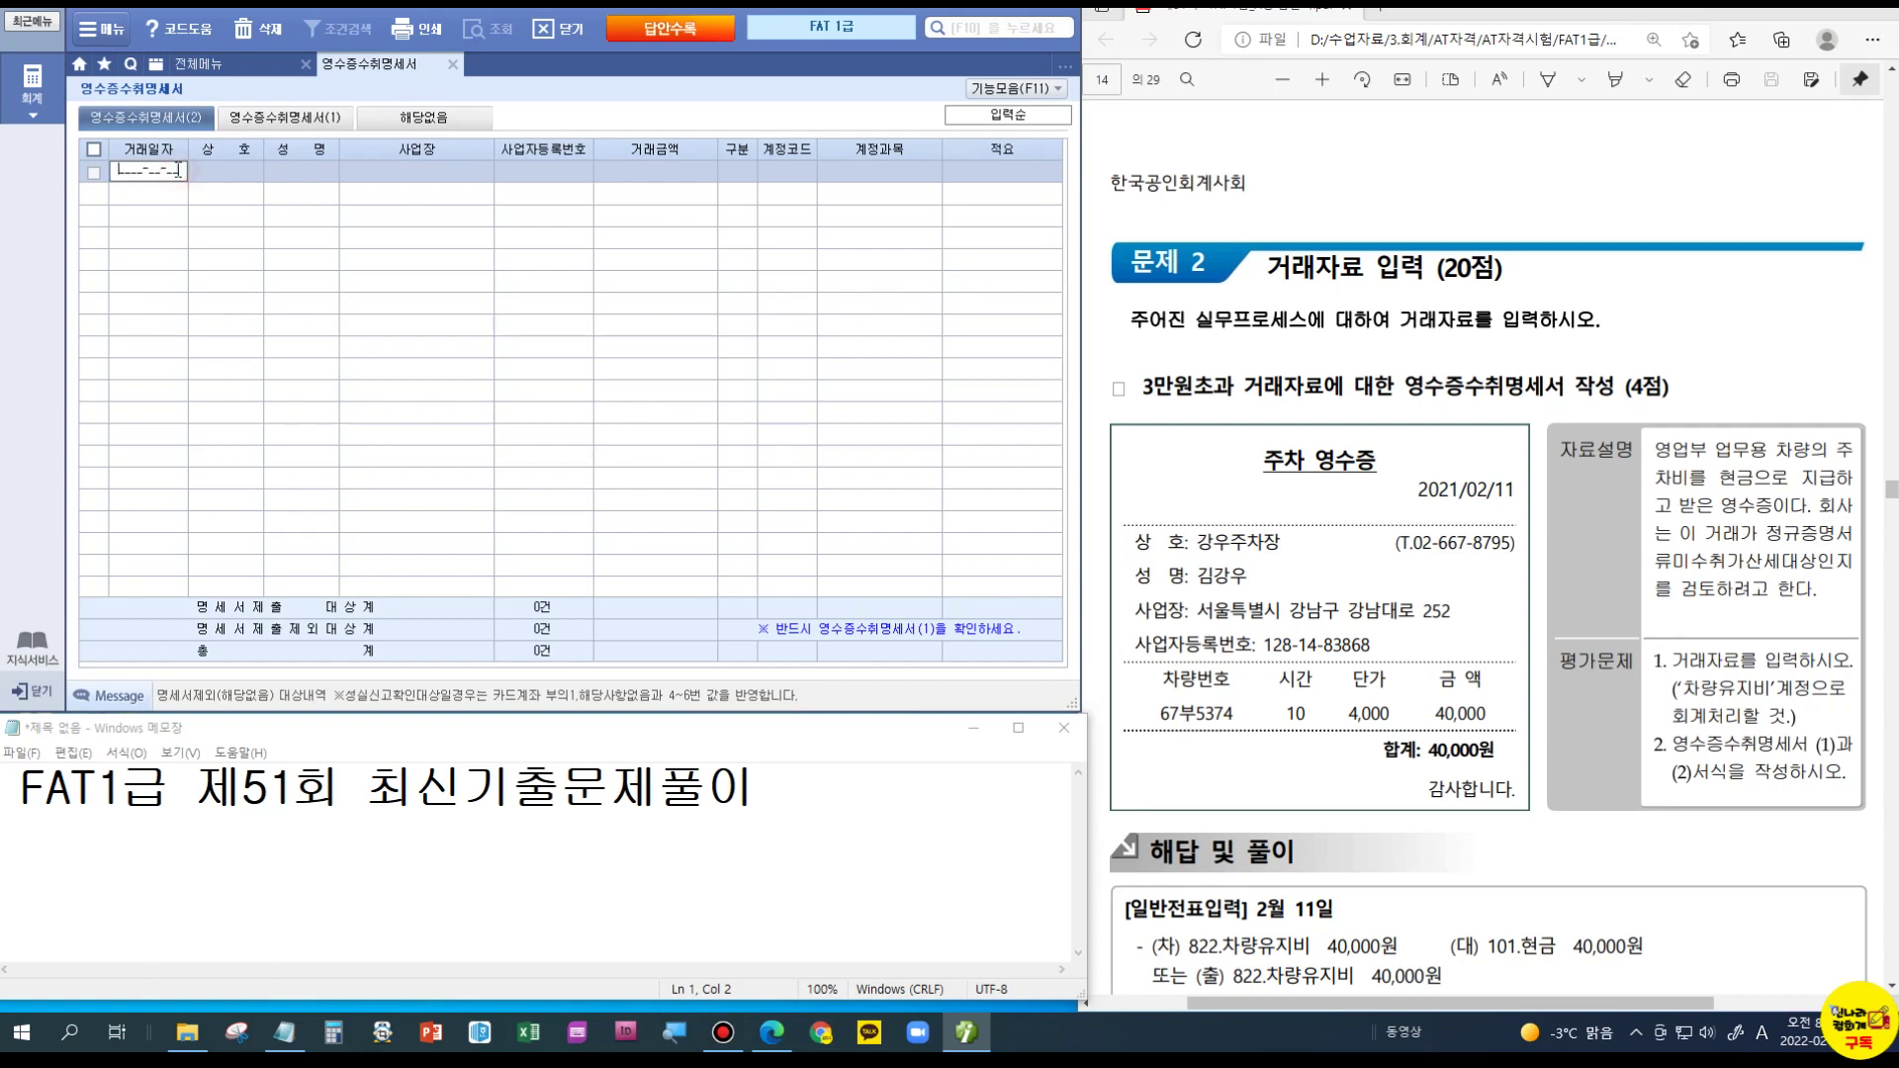
pyautogui.write('2021-02-11')
pyautogui.press('Return')
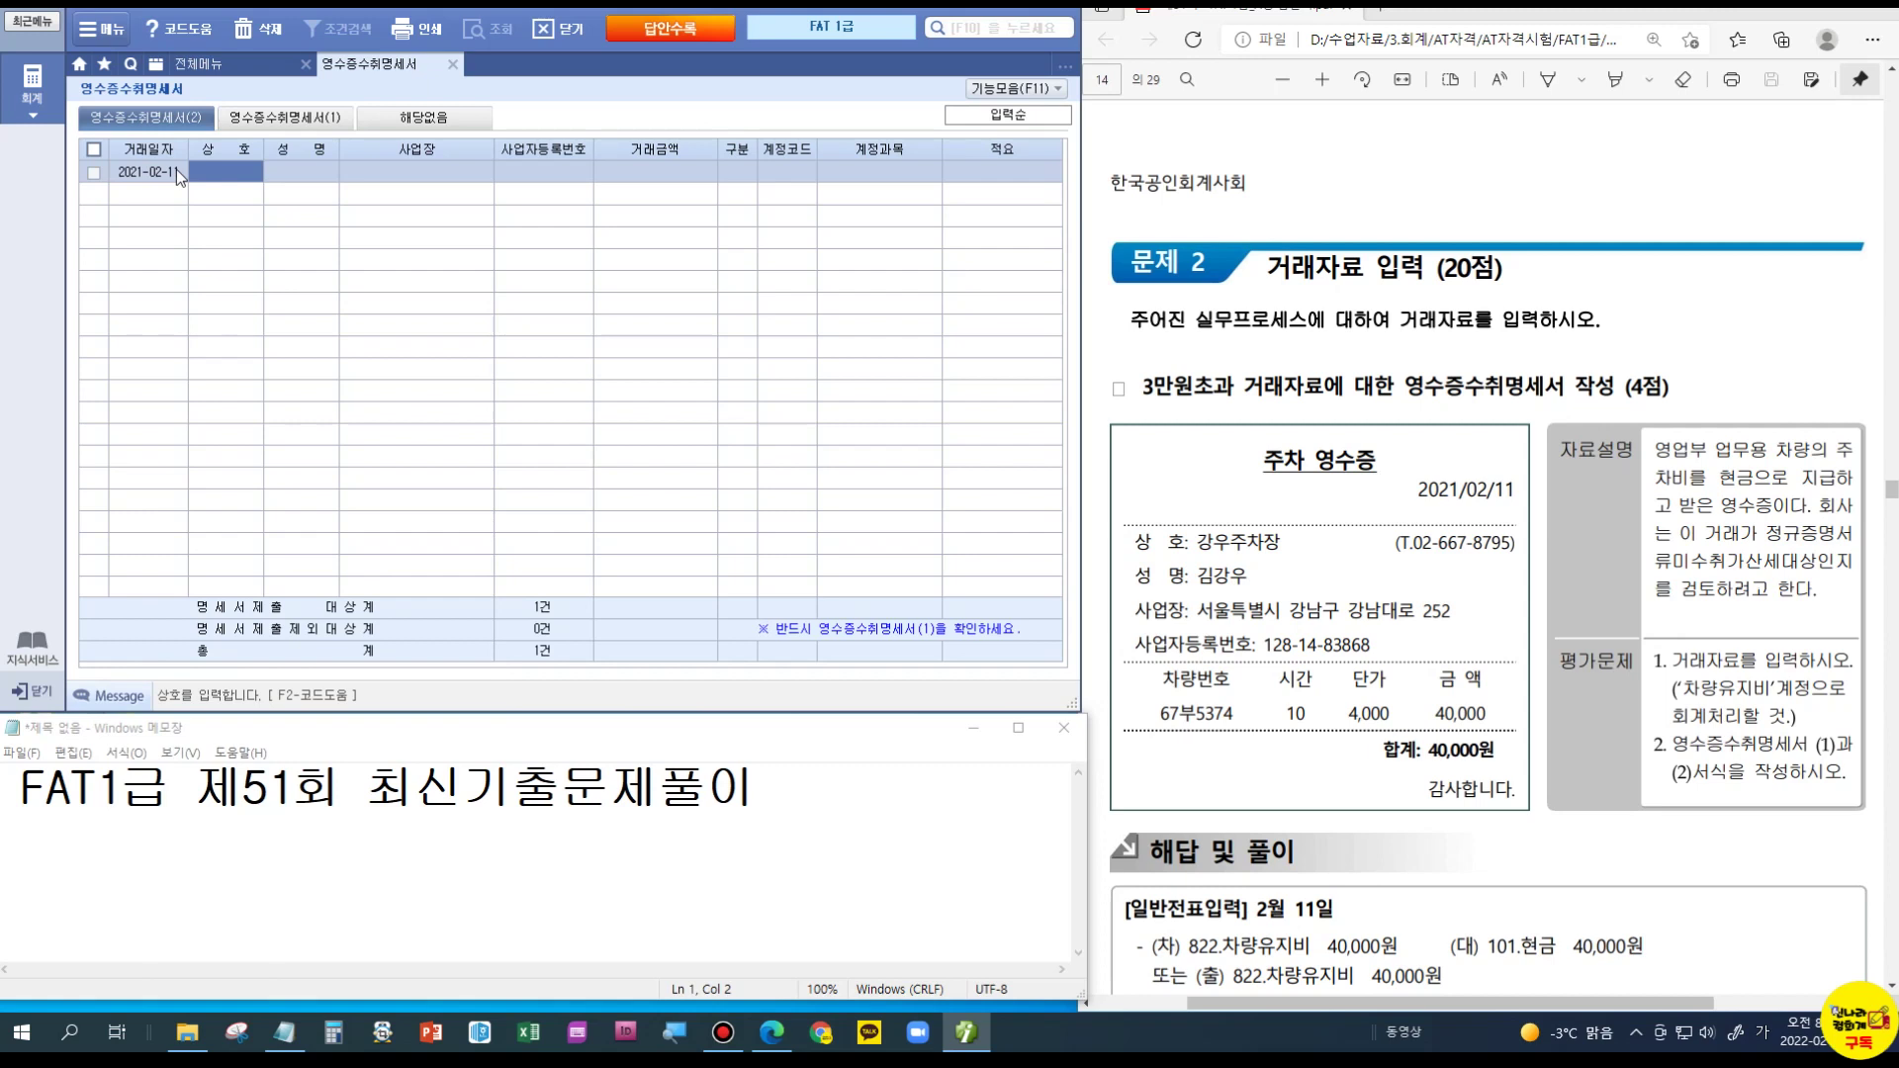
# Step: Enter the business name 강우주차장 and the owner's name in the receipt row
pyautogui.write('강우주차장')
pyautogui.press('Return')
pyautogui.write('김강')
pyautogui.press('BackSpace')
pyautogui.press('BackSpace')
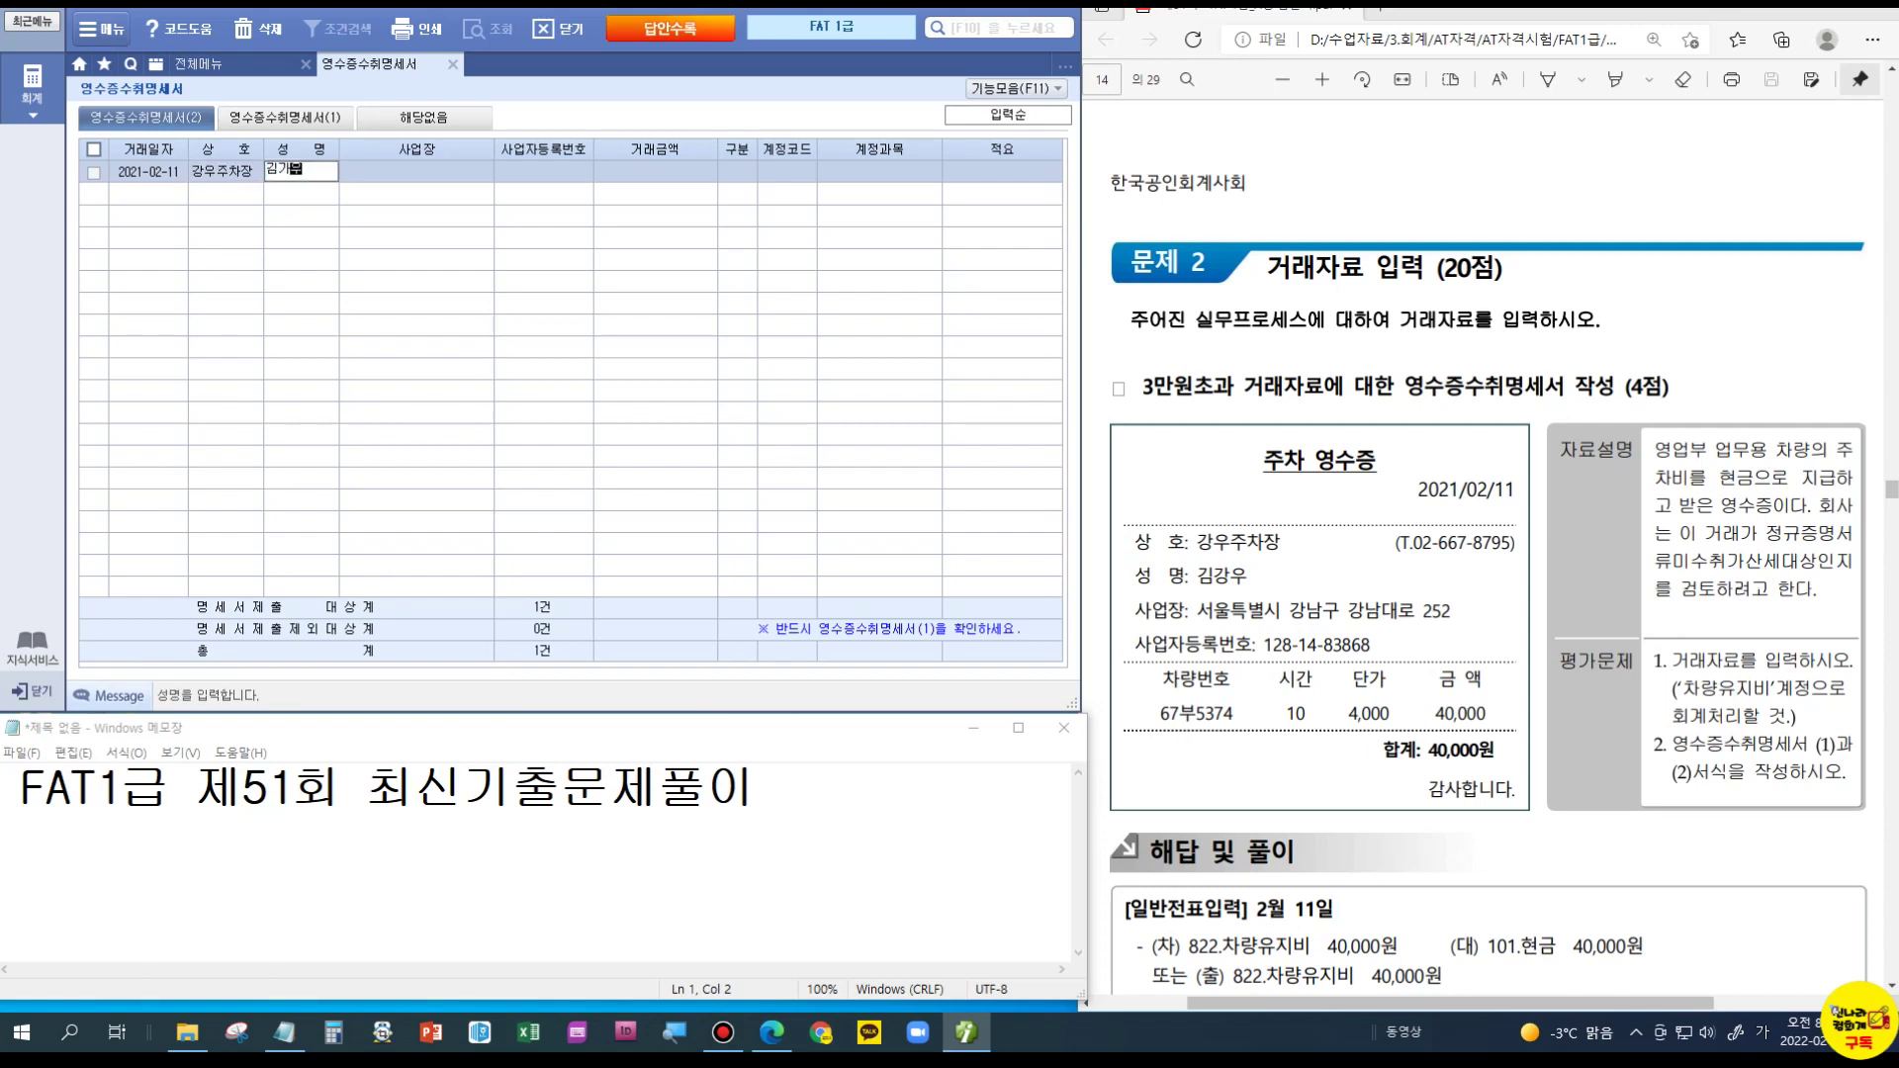
pyautogui.write('강우')
pyautogui.press('Return')
# Step: Fill in the business address and business registration number from the parking receipt
pyautogui.write('서울특')
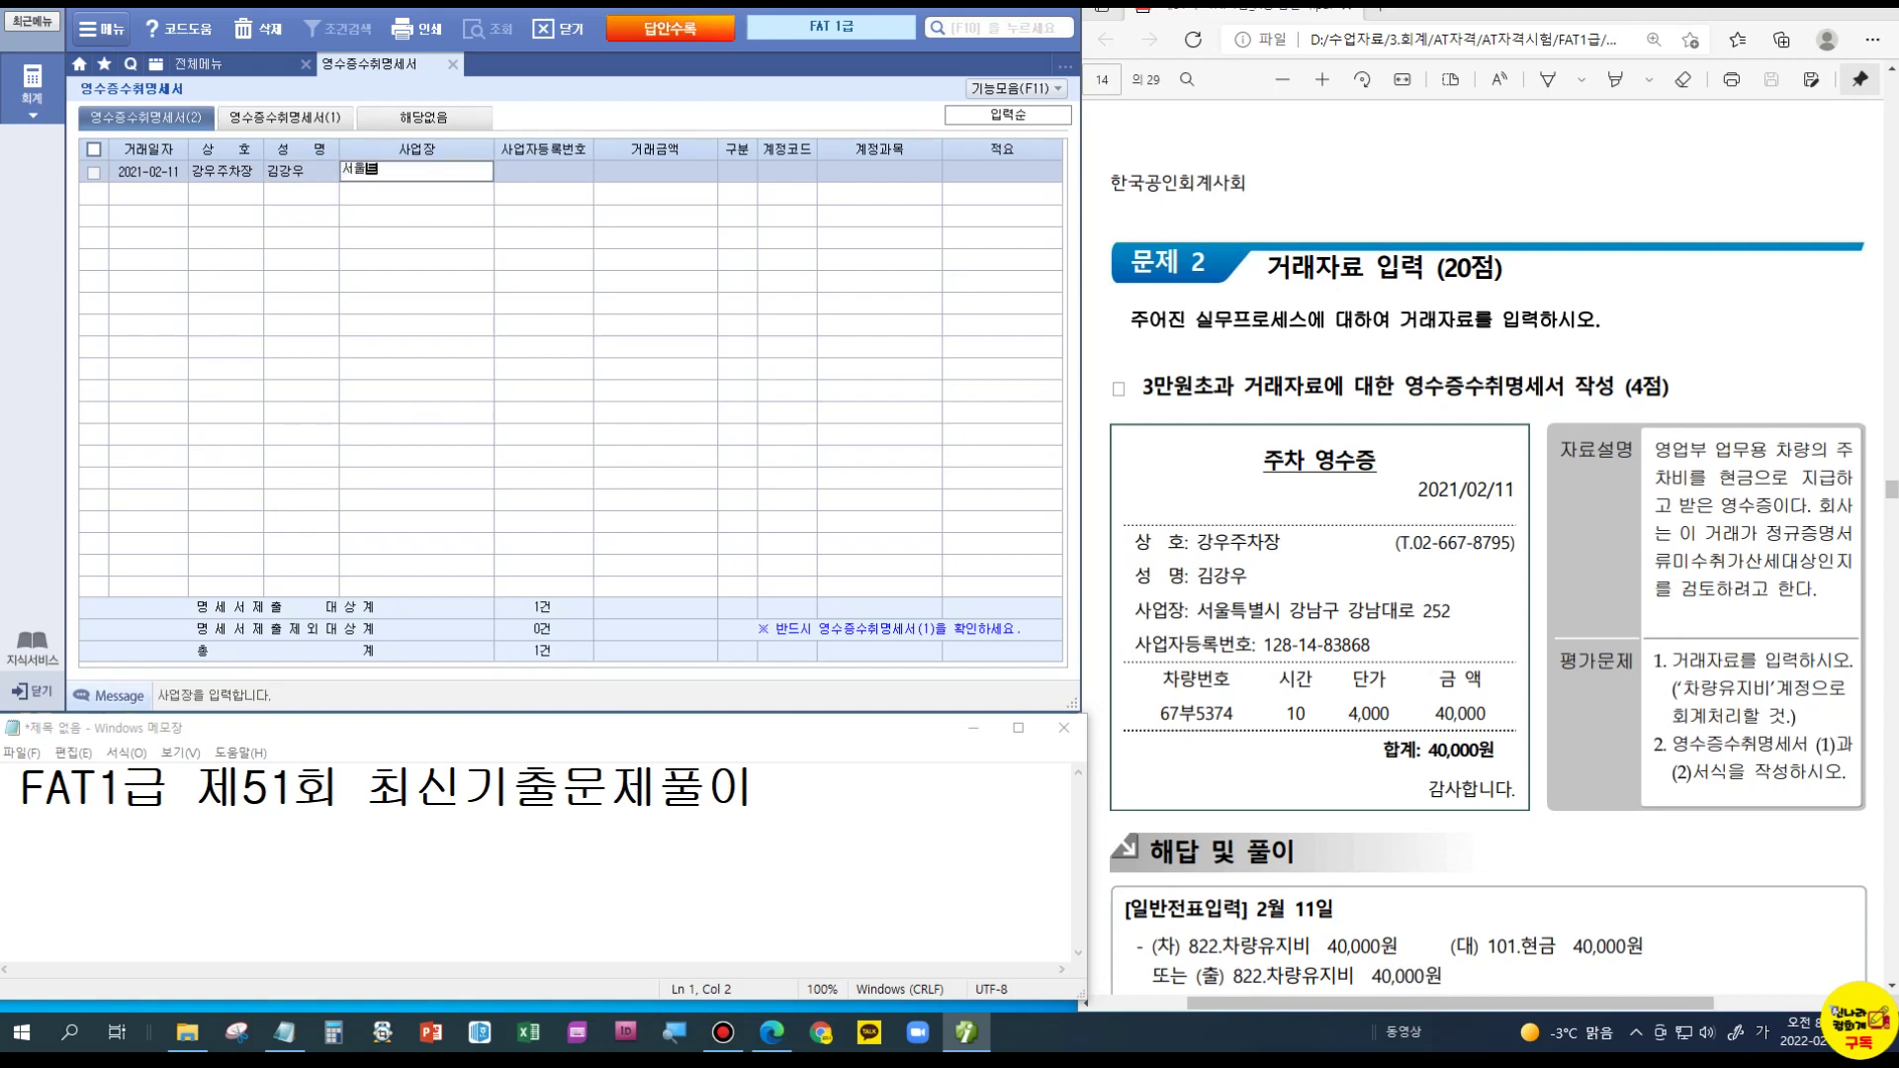
pyautogui.write('별시 ㄱ강남구 강남ㄷ대로 252')
pyautogui.press('Return')
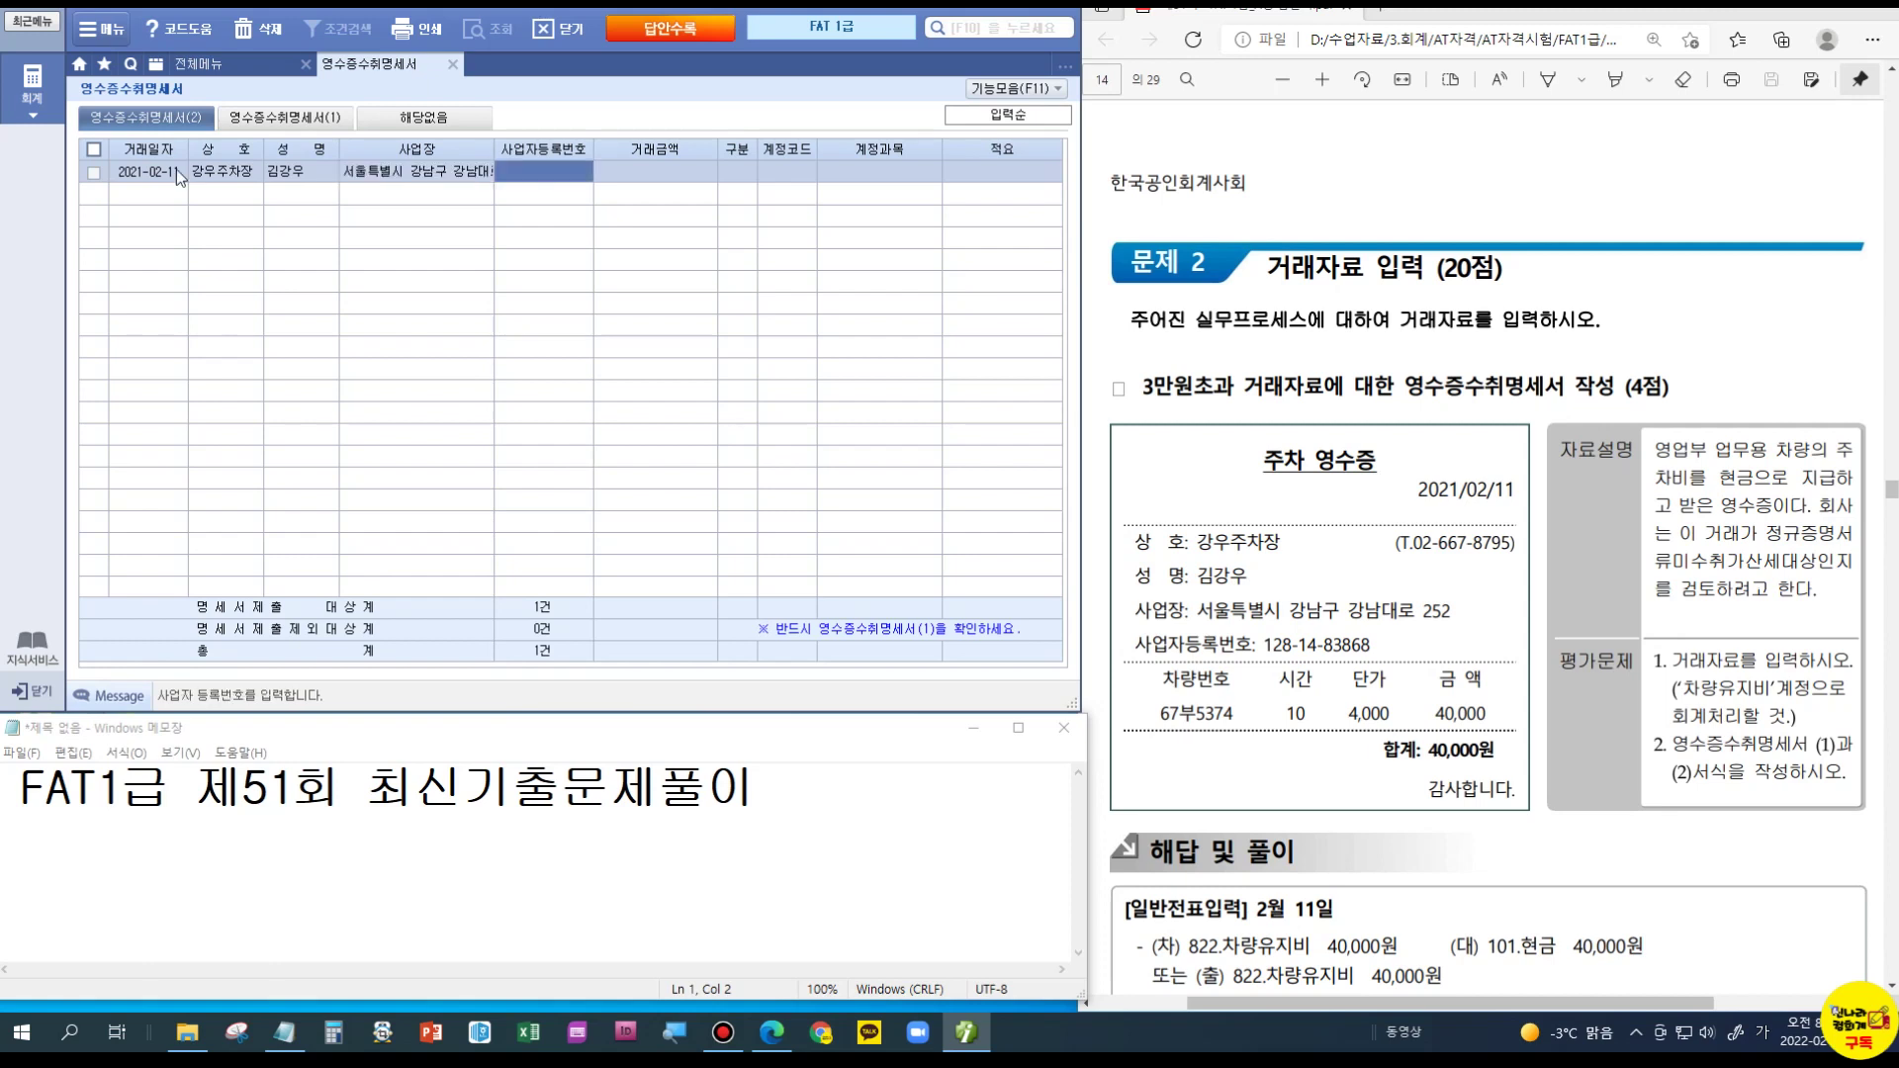
pyautogui.write('12')
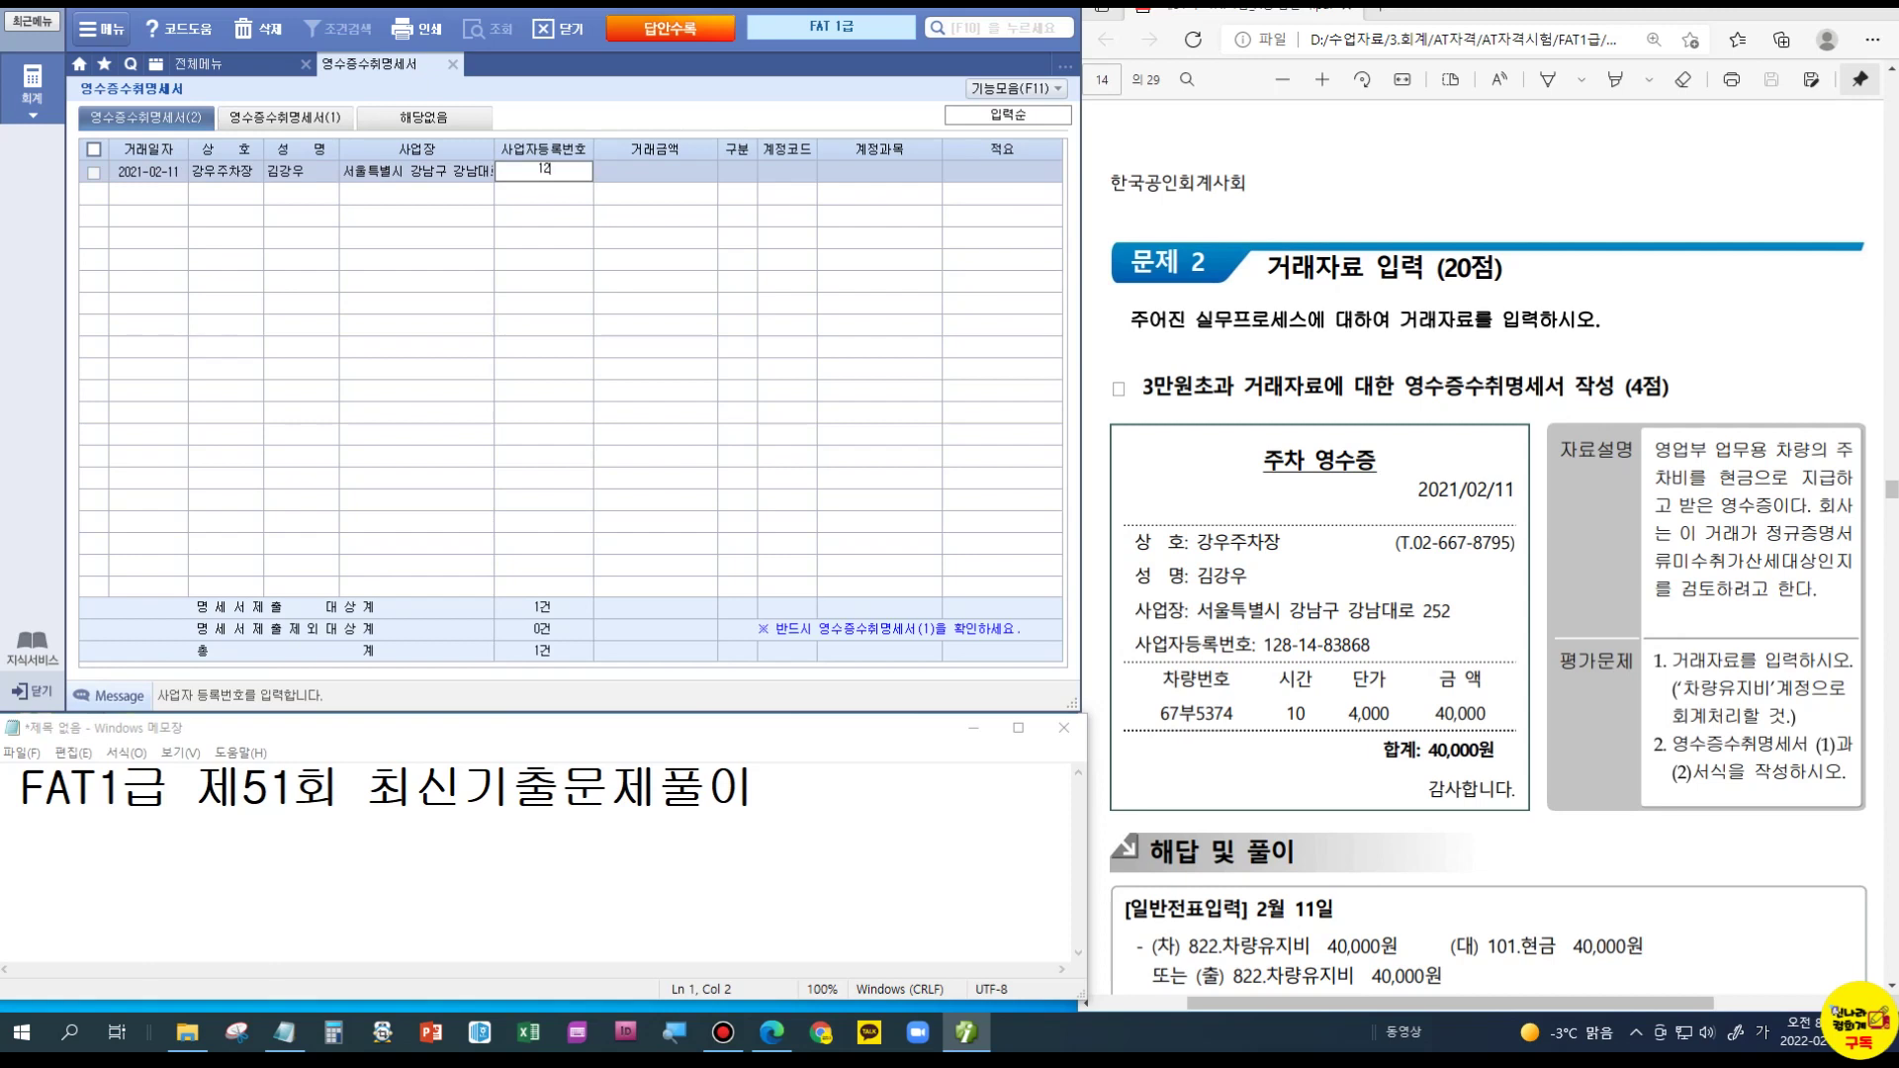
pyautogui.write('81483868')
pyautogui.press('Return')
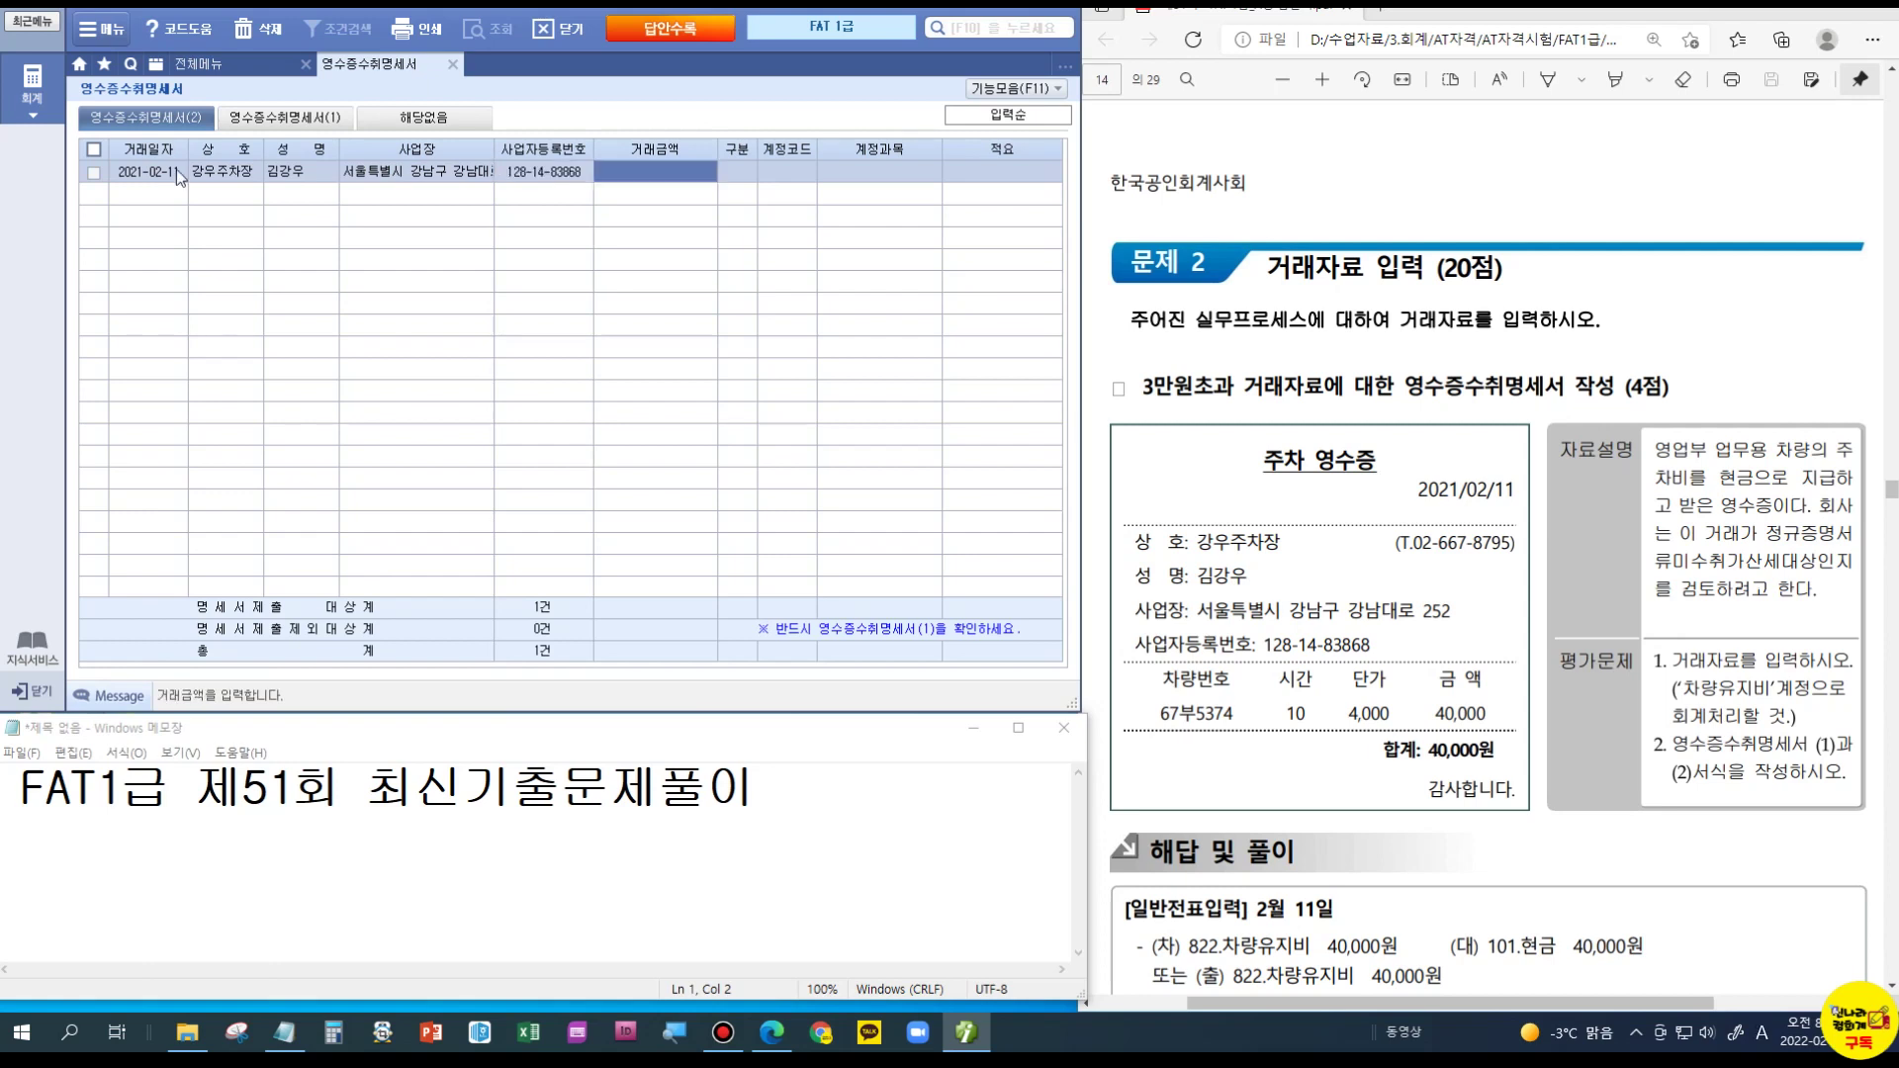
# Step: Set the receipt's transaction amount to 40,000, leave the 구분 blank and assign account code 822 차량유지비
pyautogui.write('400000')
pyautogui.press('Return')
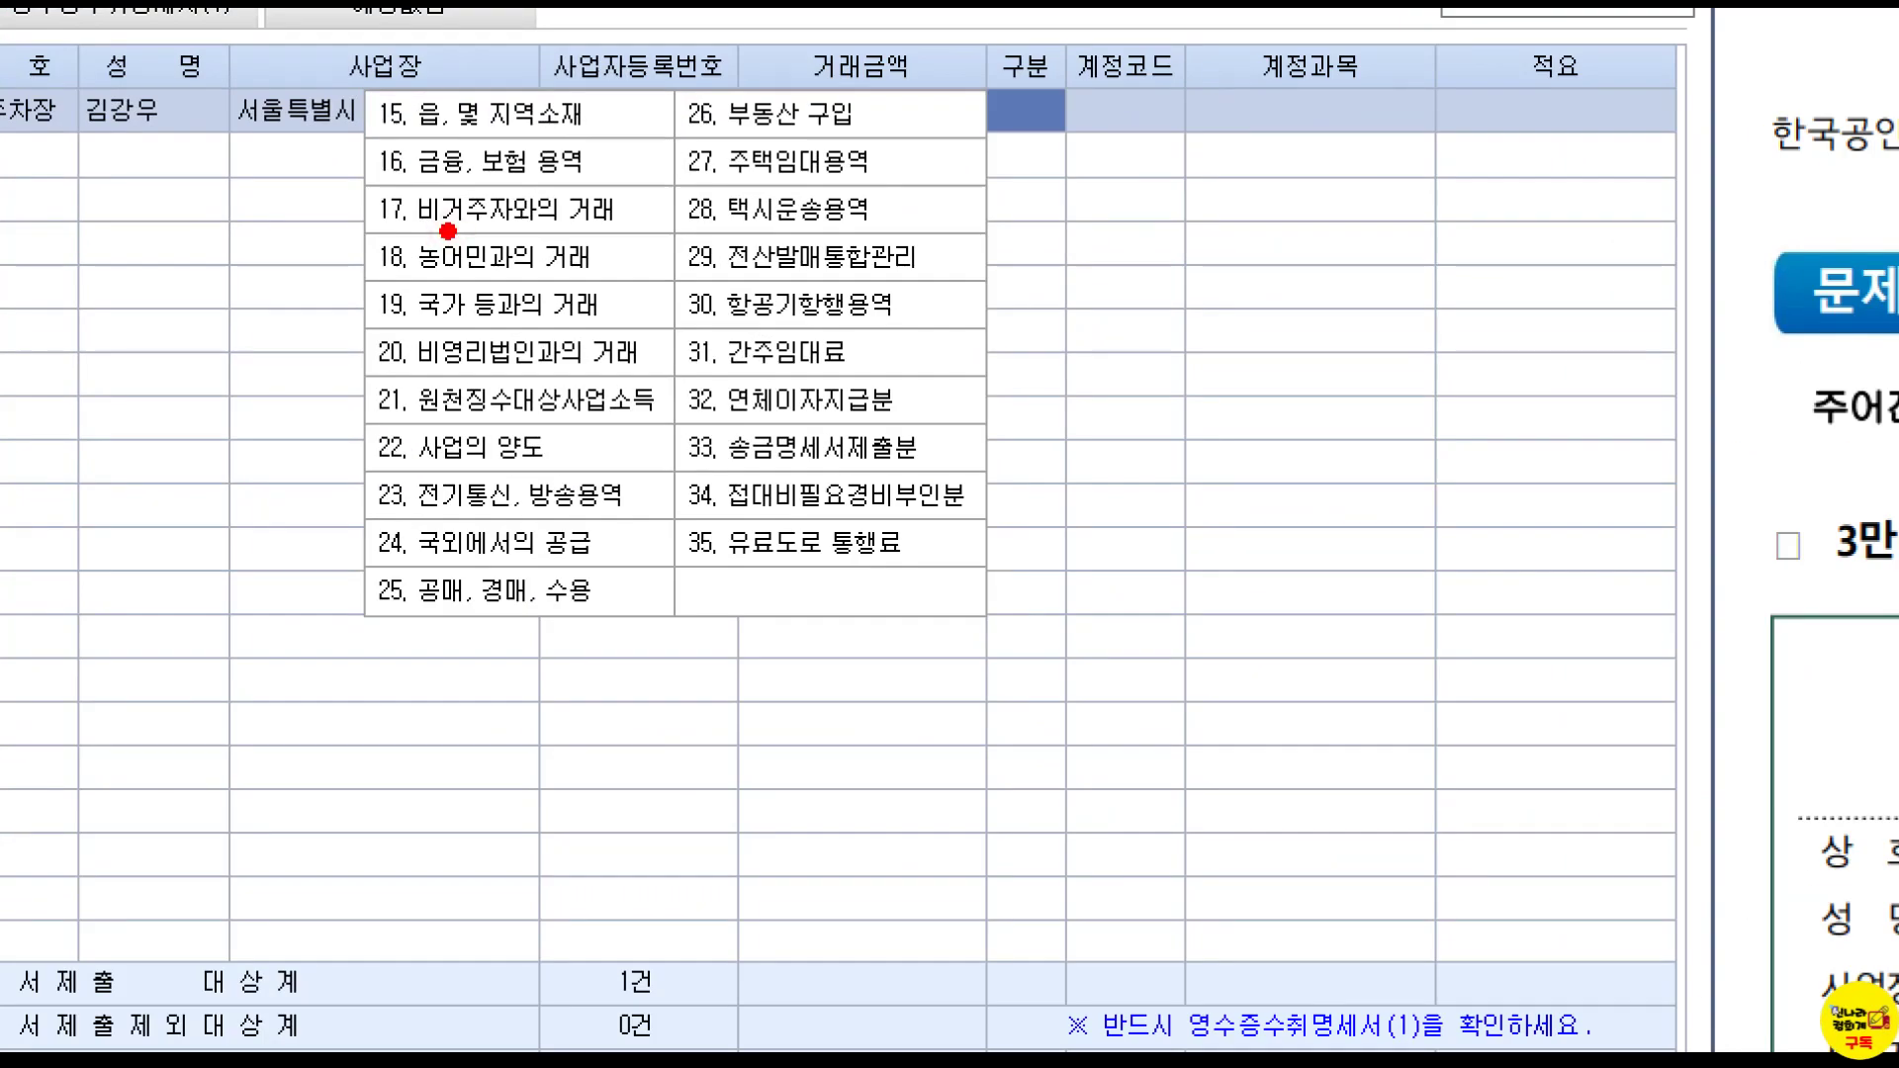
pyautogui.moveTo(333, 338); pyautogui.dragTo(349, 351)
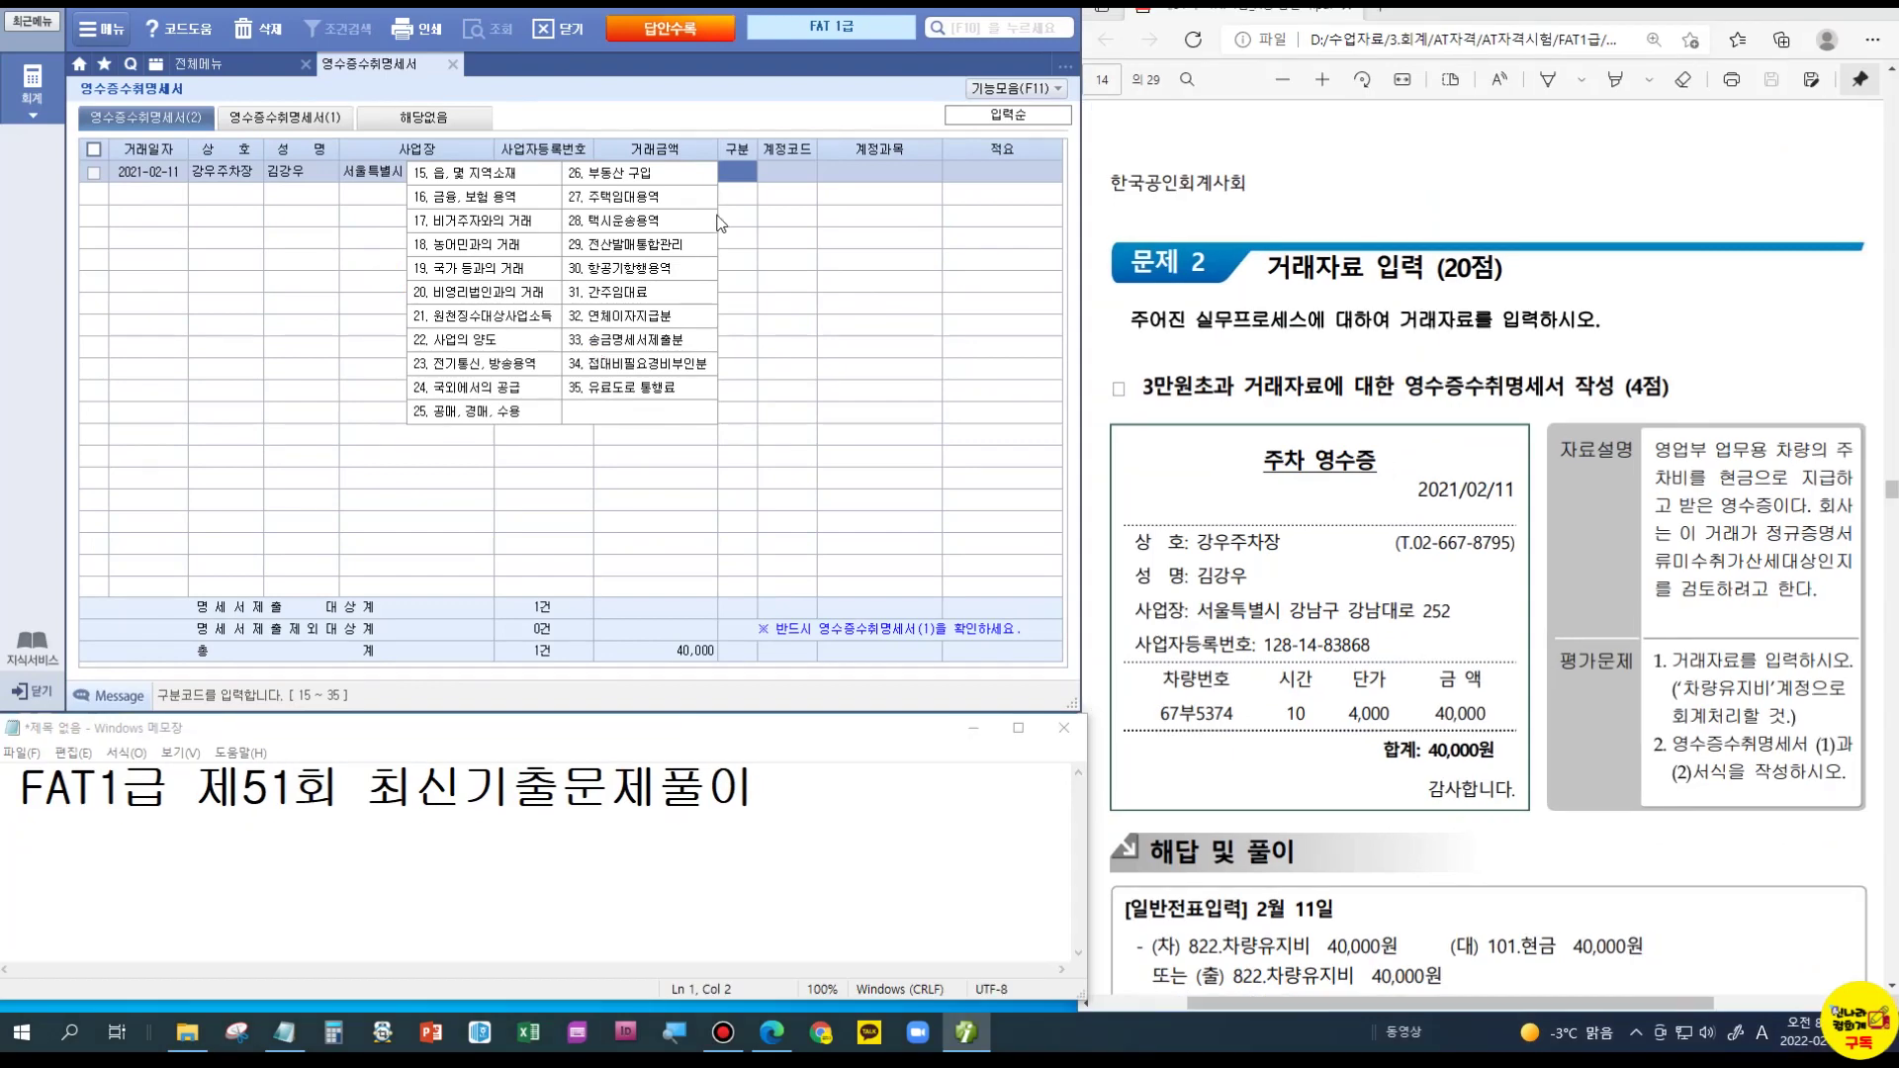
pyautogui.click(791, 165)
pyautogui.write('822')
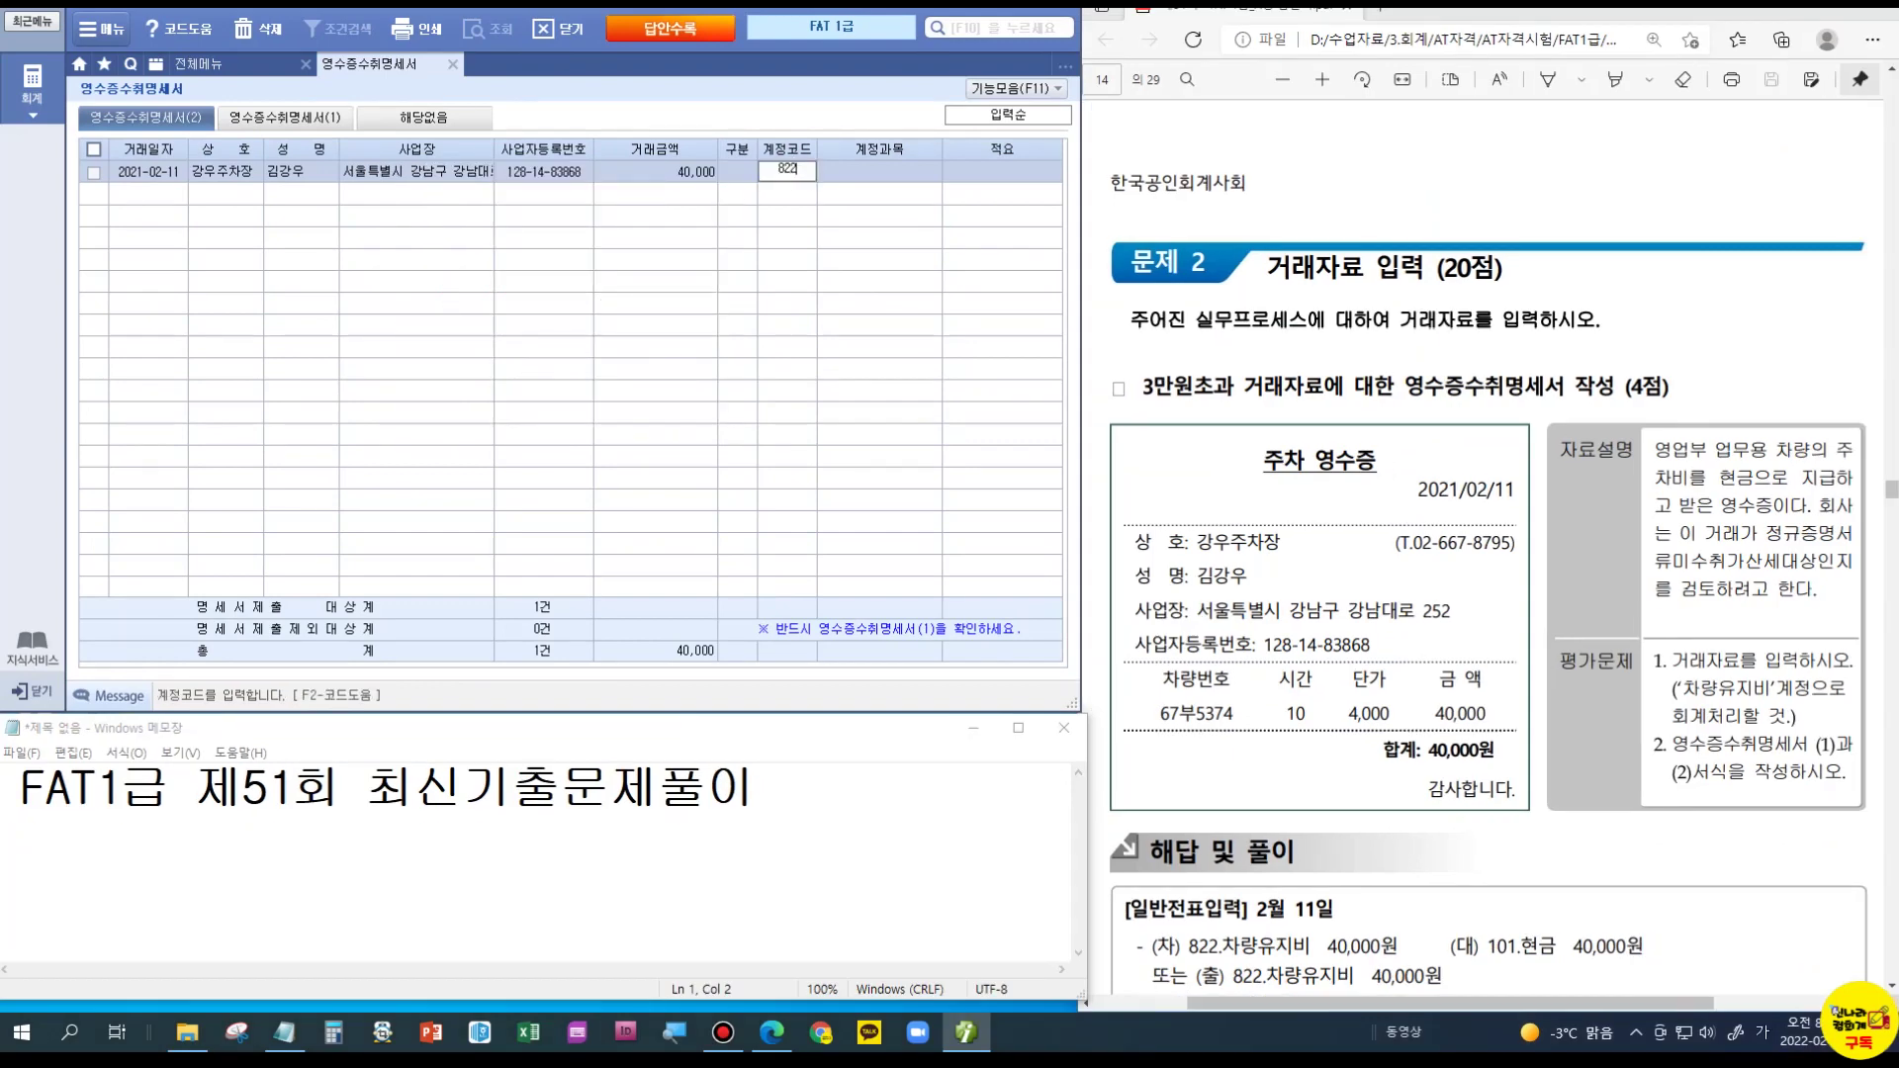
pyautogui.press('Return')
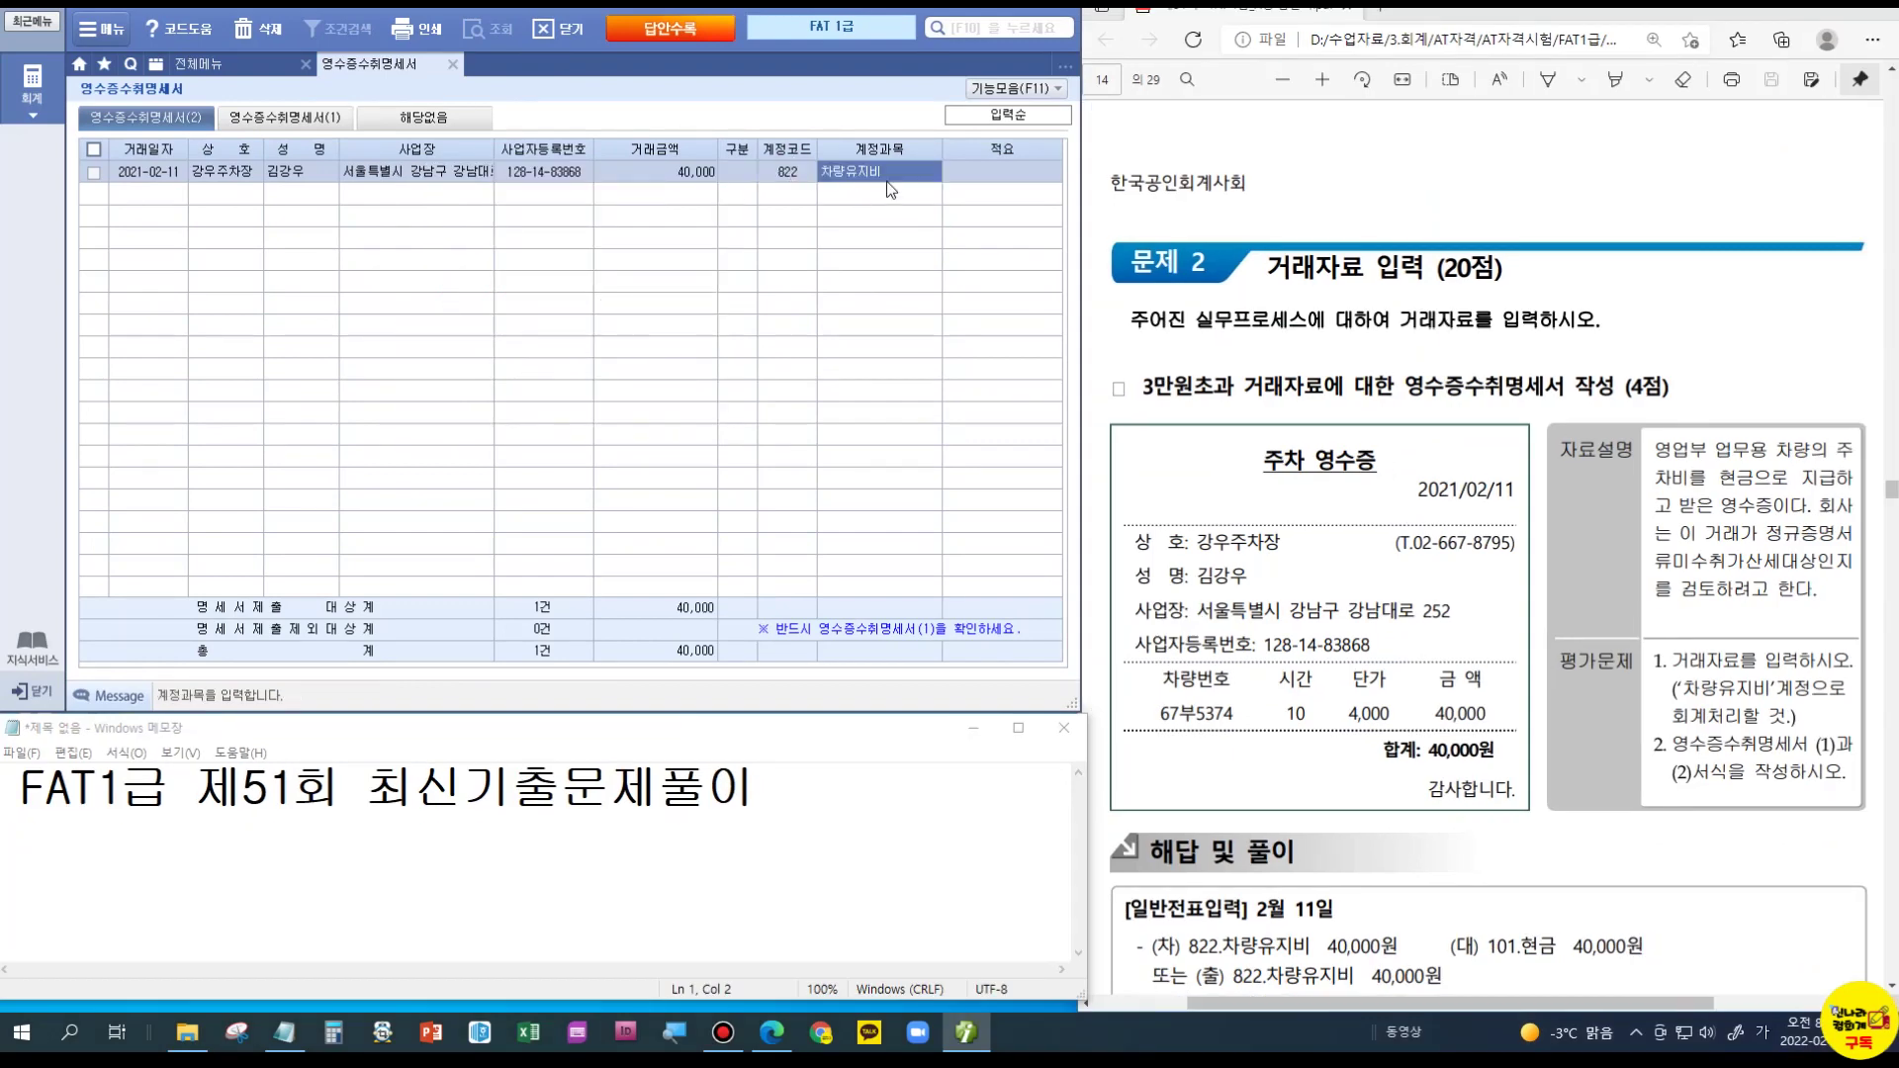
# Step: Describe the receipt row in 적요 as "영업부 업무용 차 주차비"
pyautogui.click(977, 176)
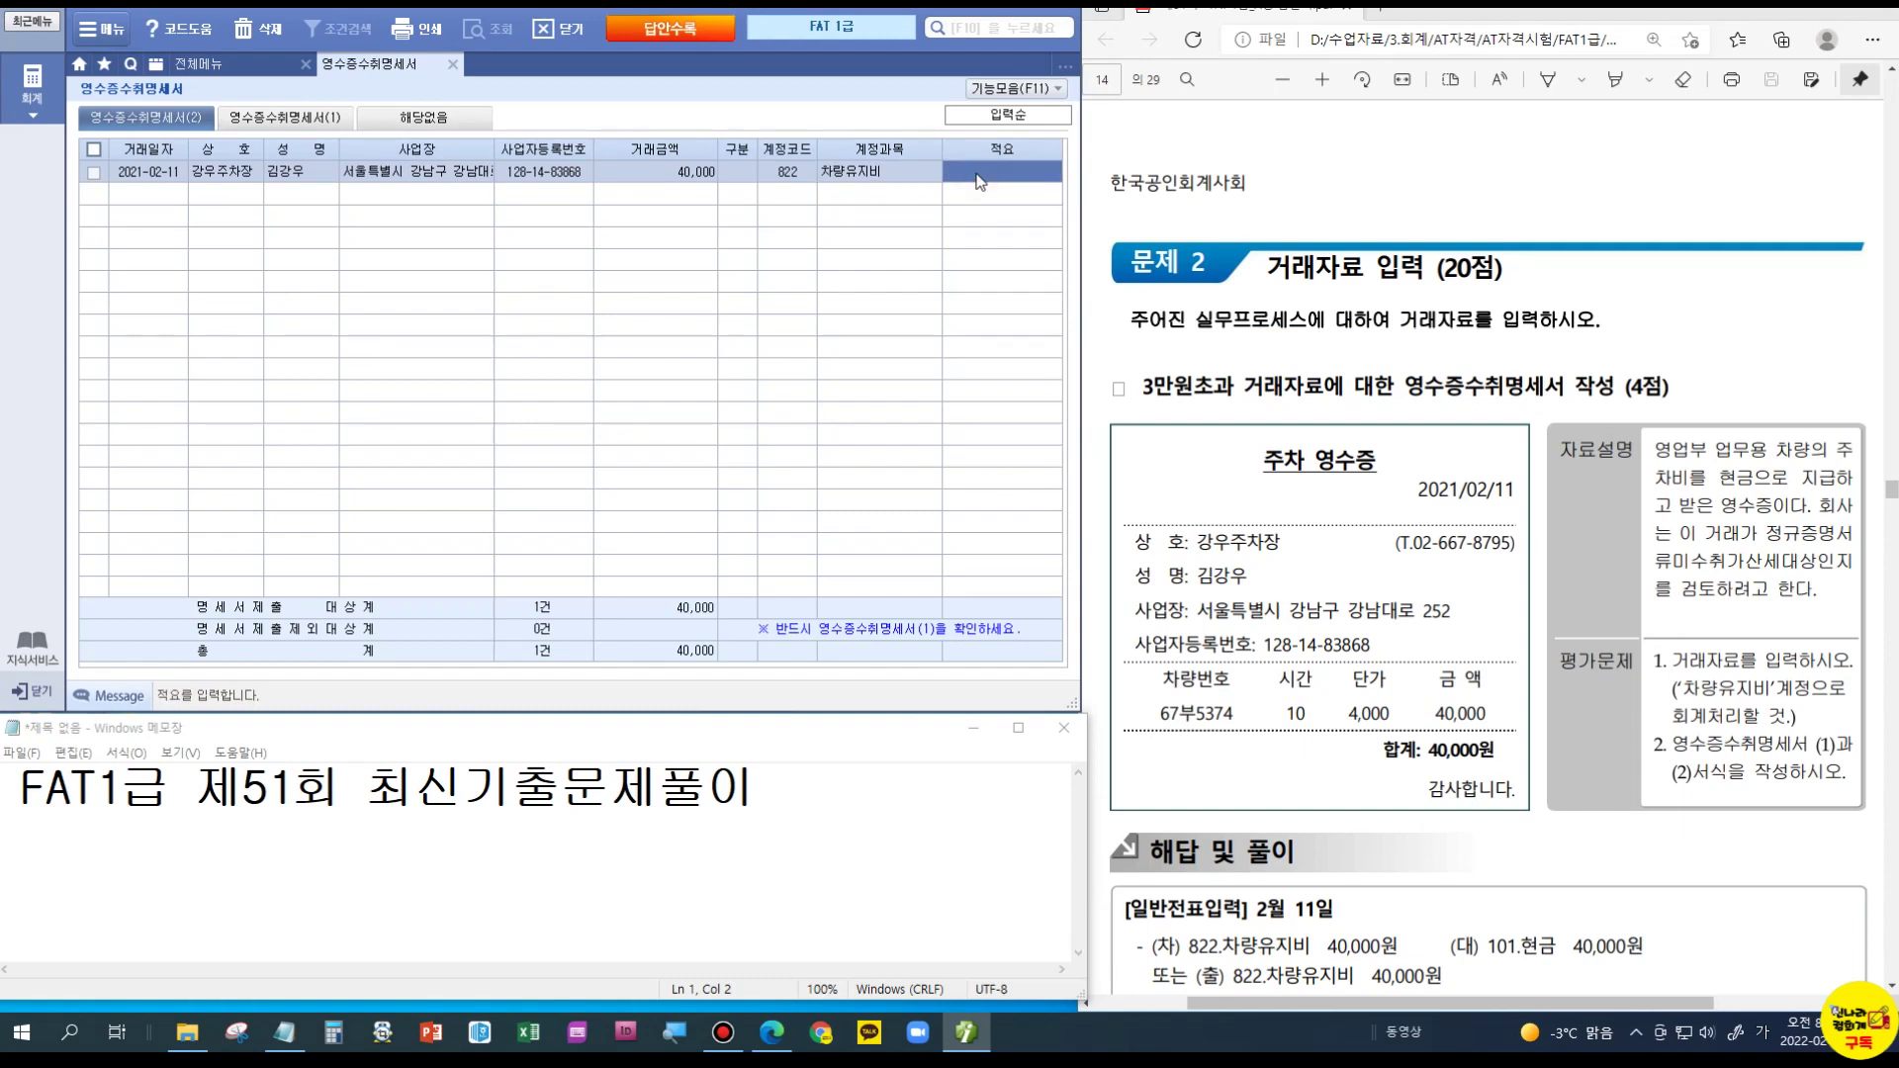
pyautogui.write('영업')
pyautogui.write('부 어')
pyautogui.write('무용 차 주차')
pyautogui.write('비')
pyautogui.press('Return')
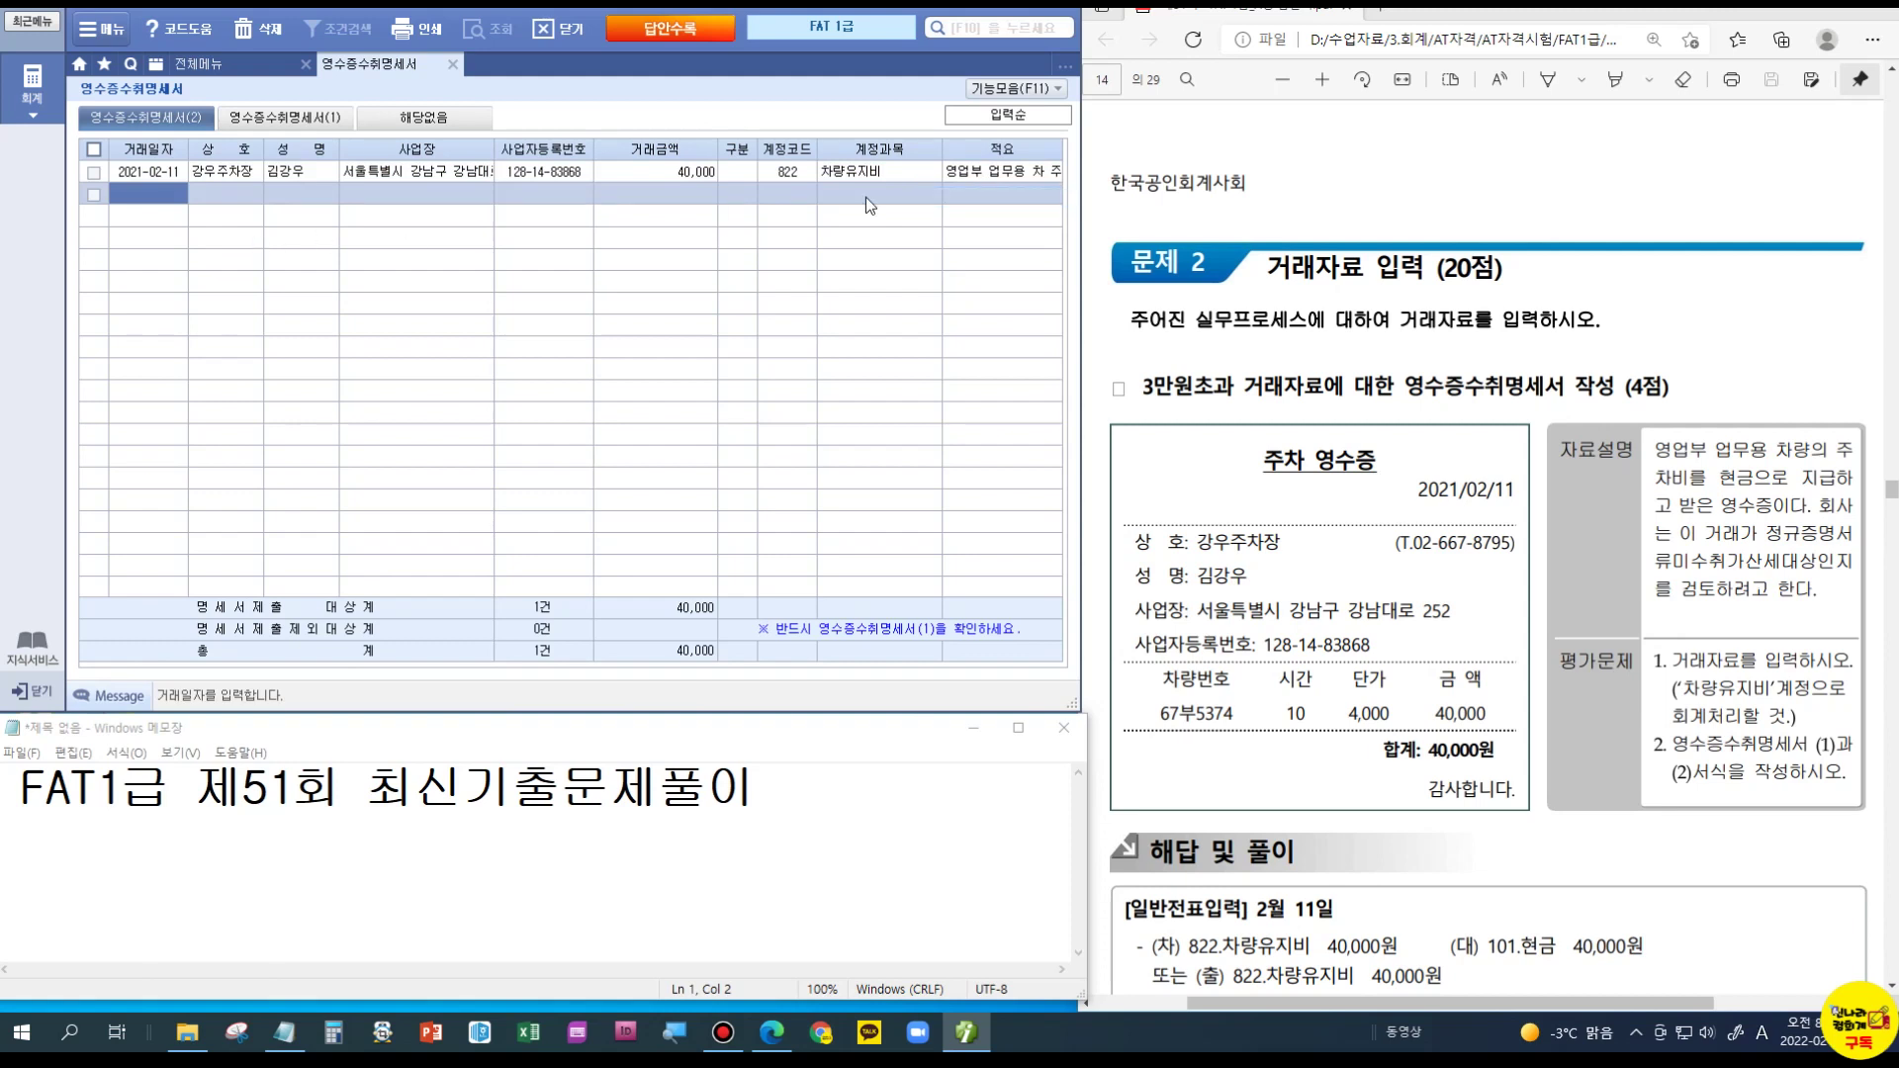
# Step: Review the summary in 영수증수취명세서(1), then close the receipt statement and save its contents
pyautogui.click(310, 119)
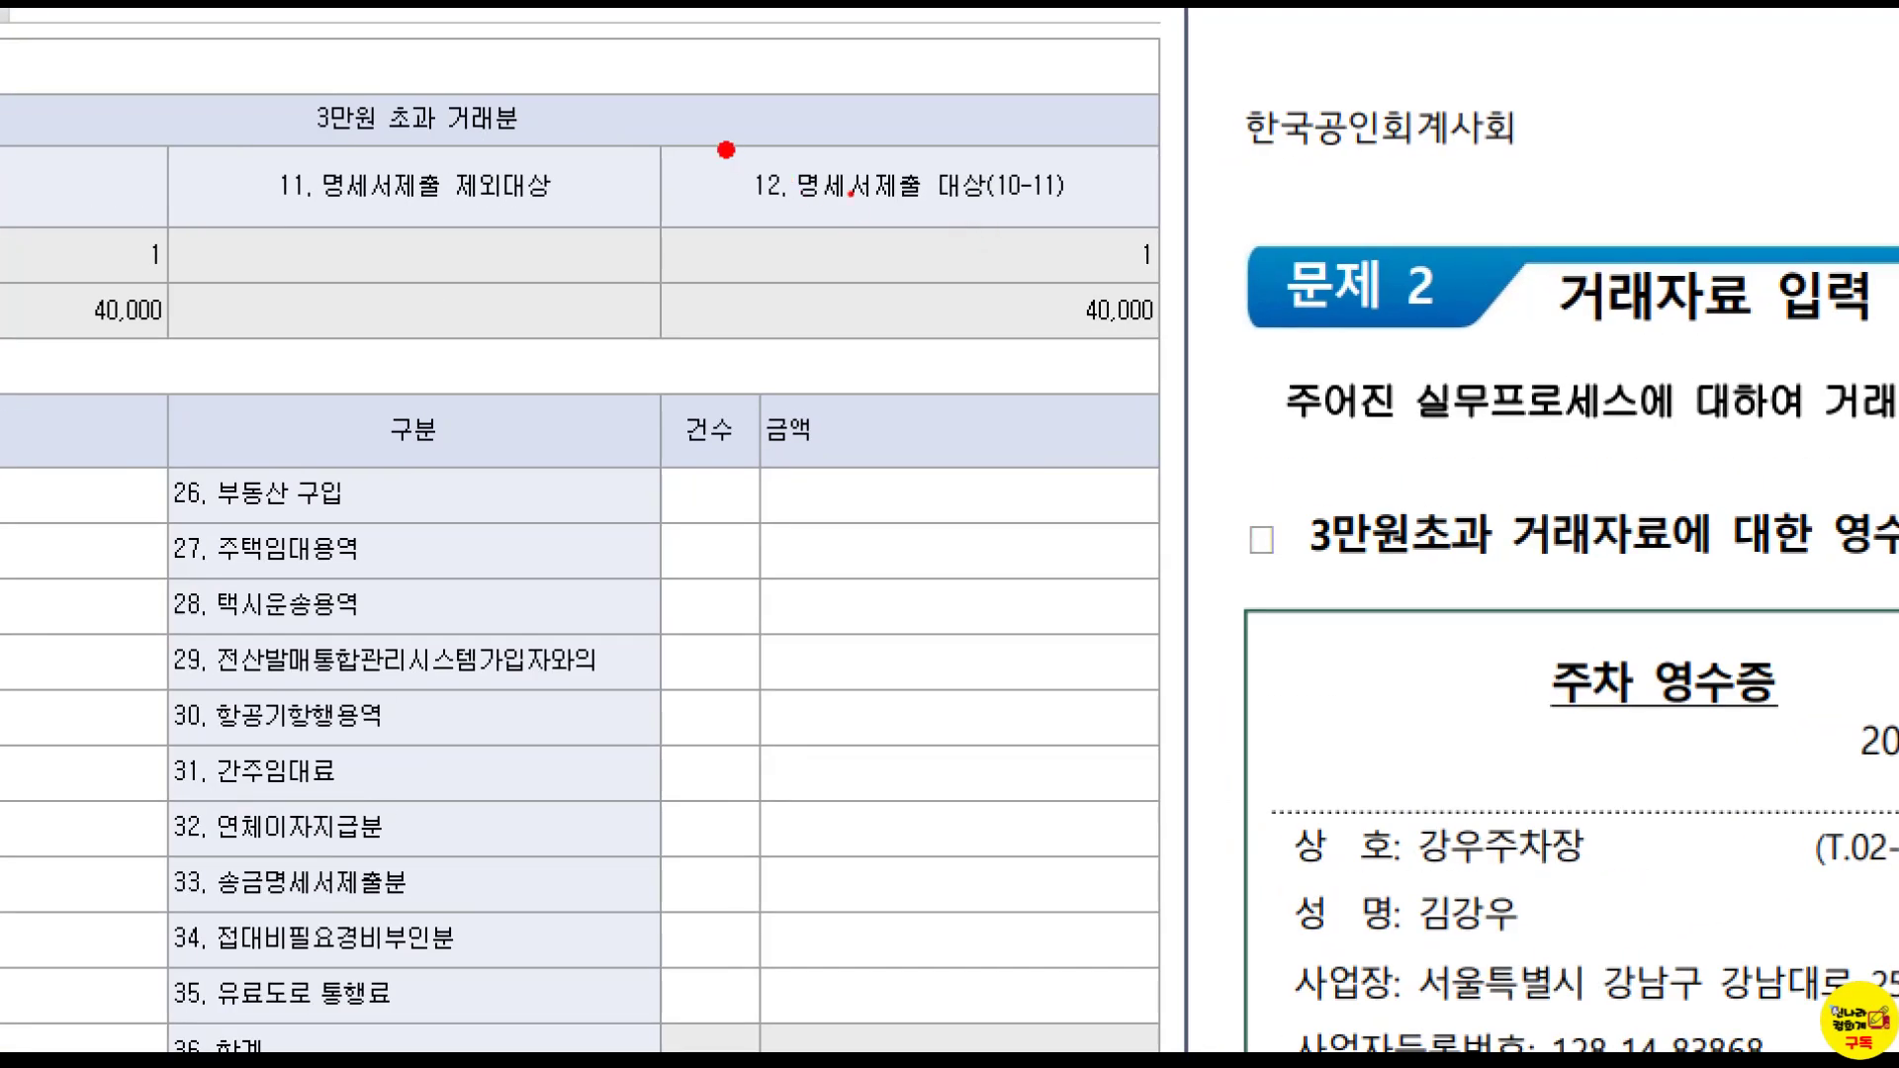
pyautogui.moveTo(847, 191); pyautogui.dragTo(1050, 289)
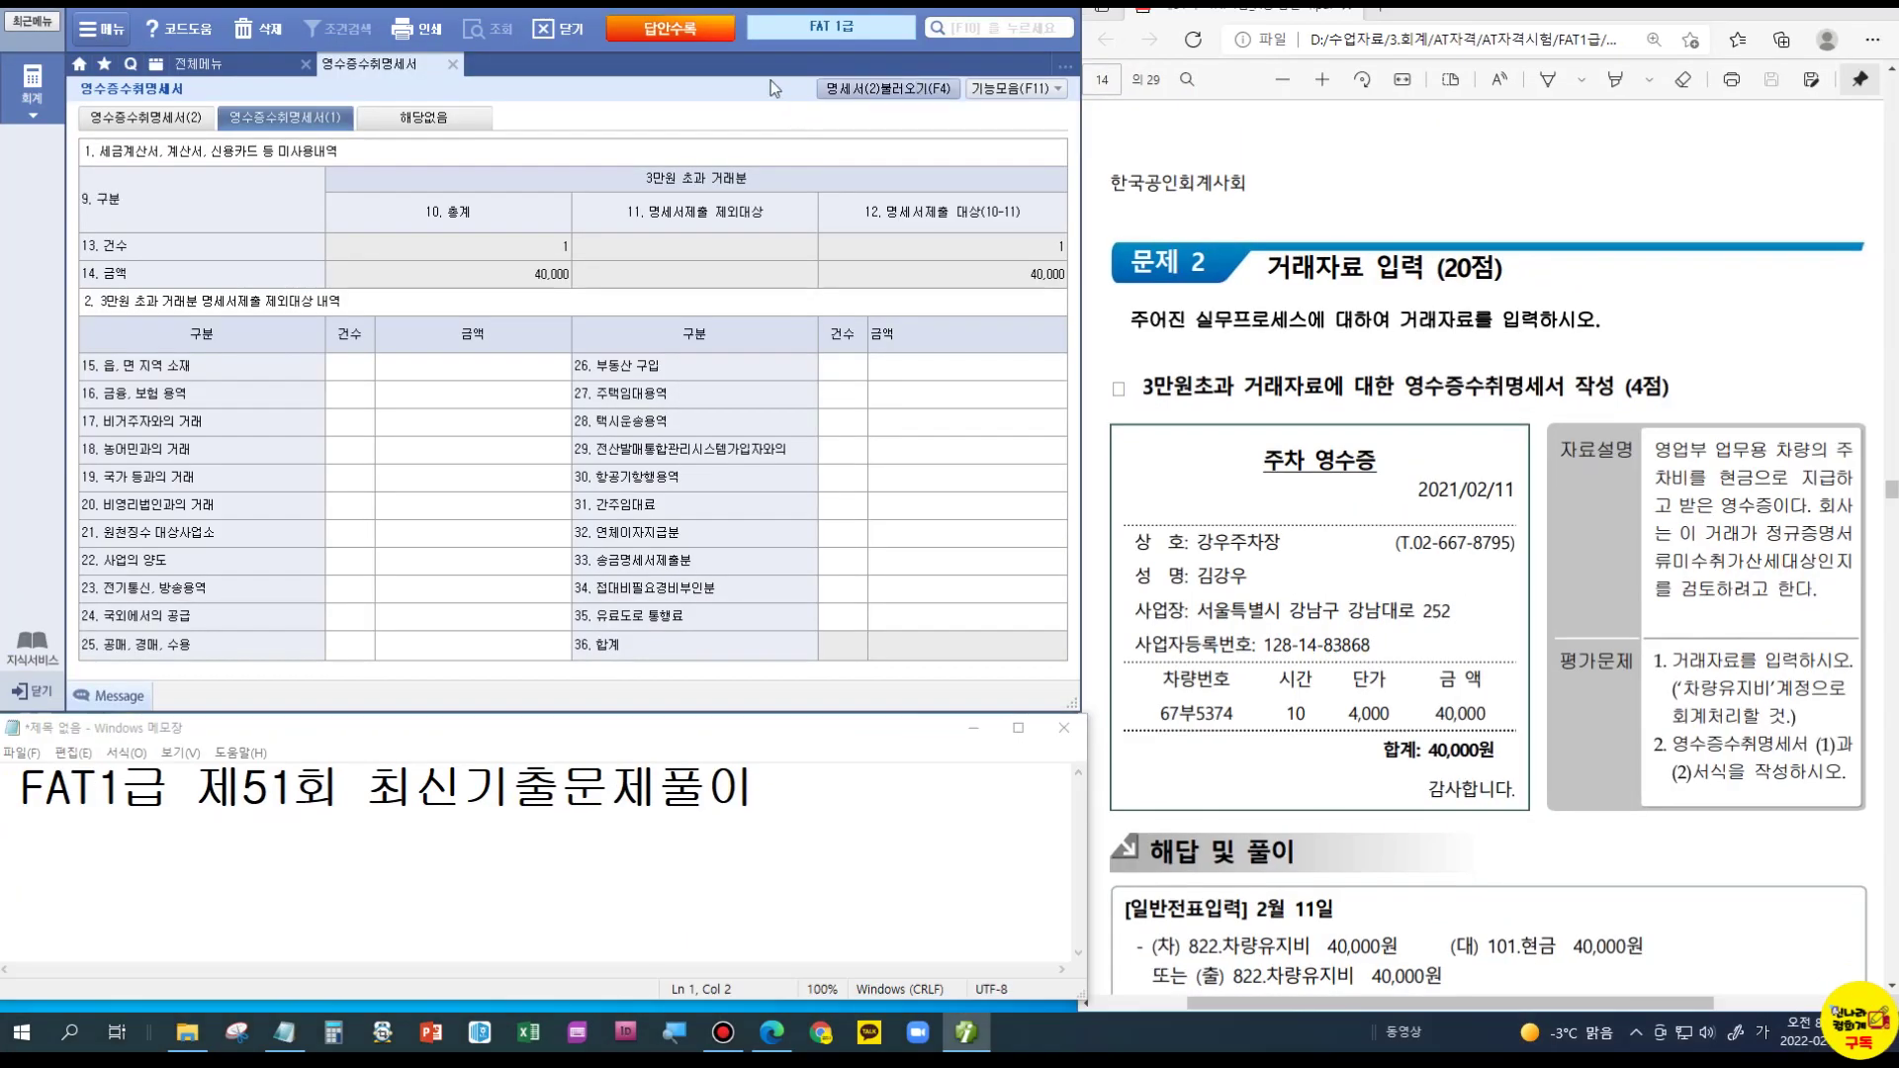
pyautogui.click(452, 64)
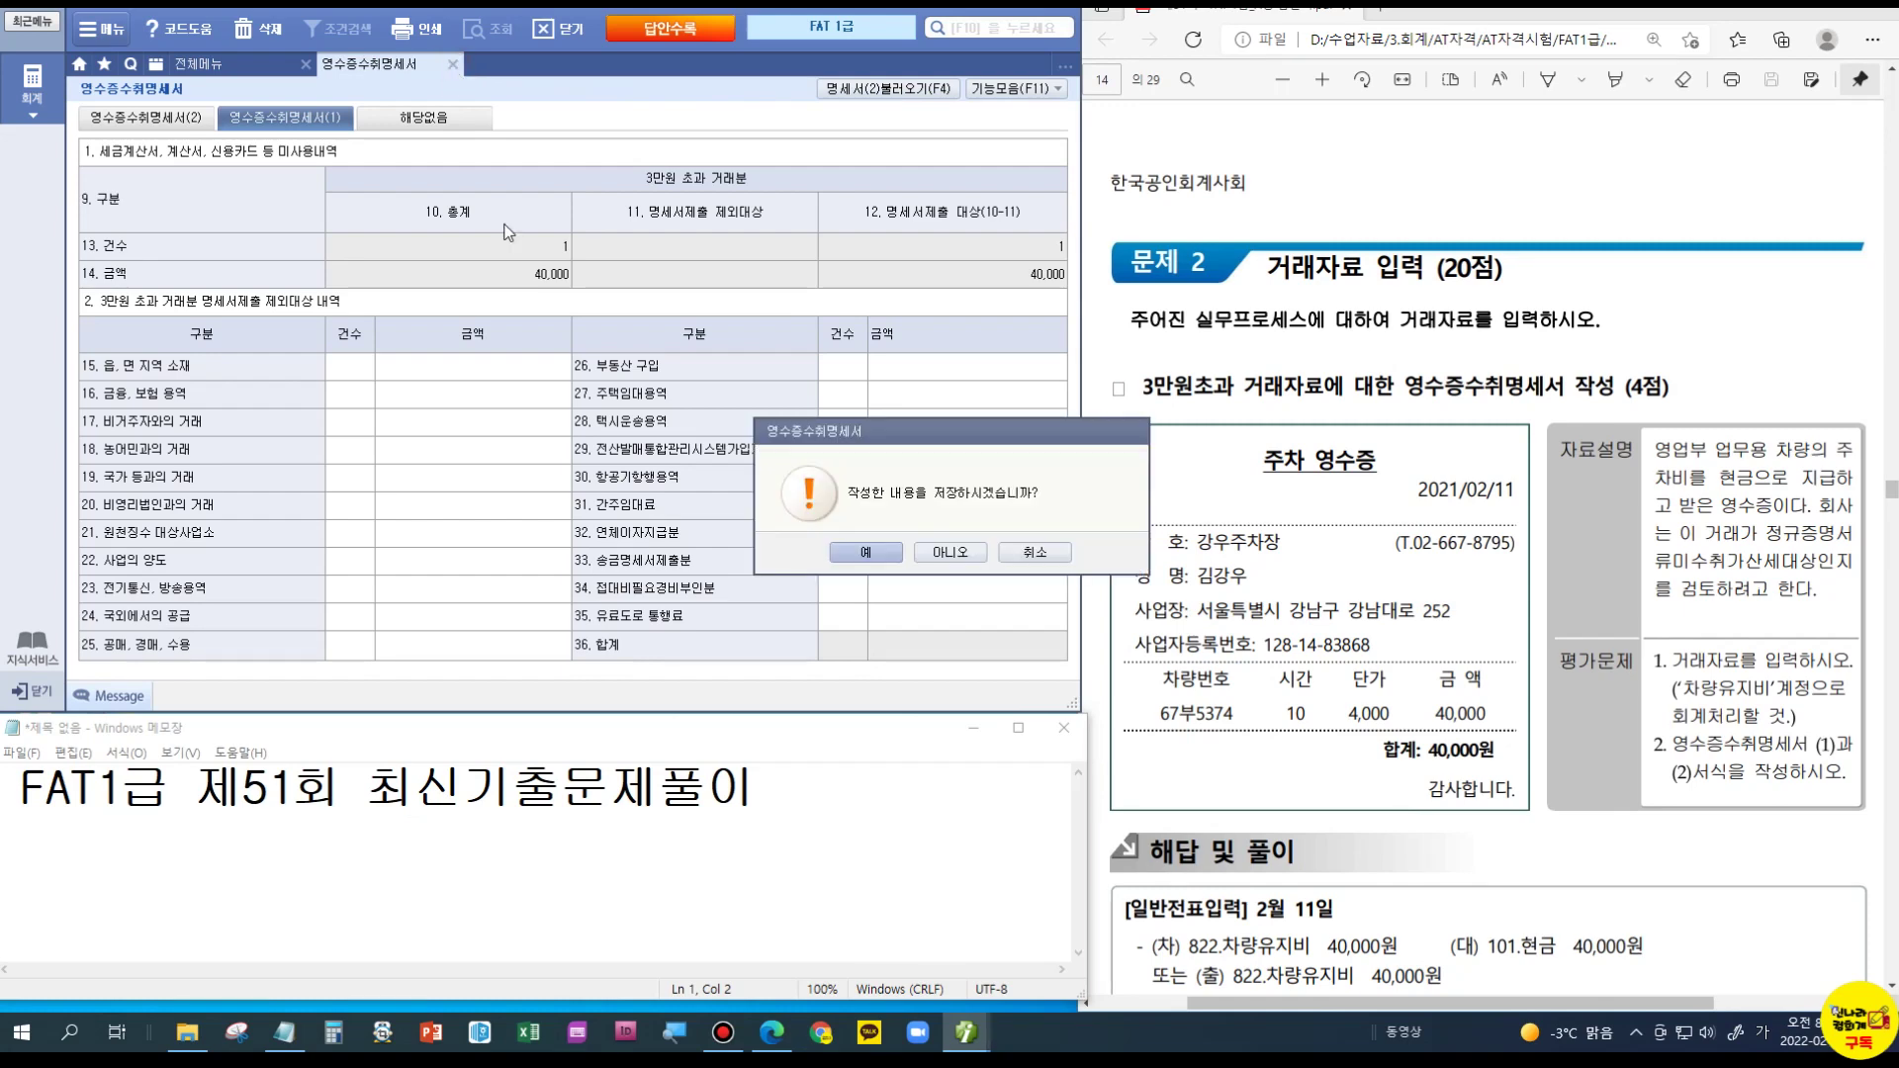
pyautogui.click(866, 551)
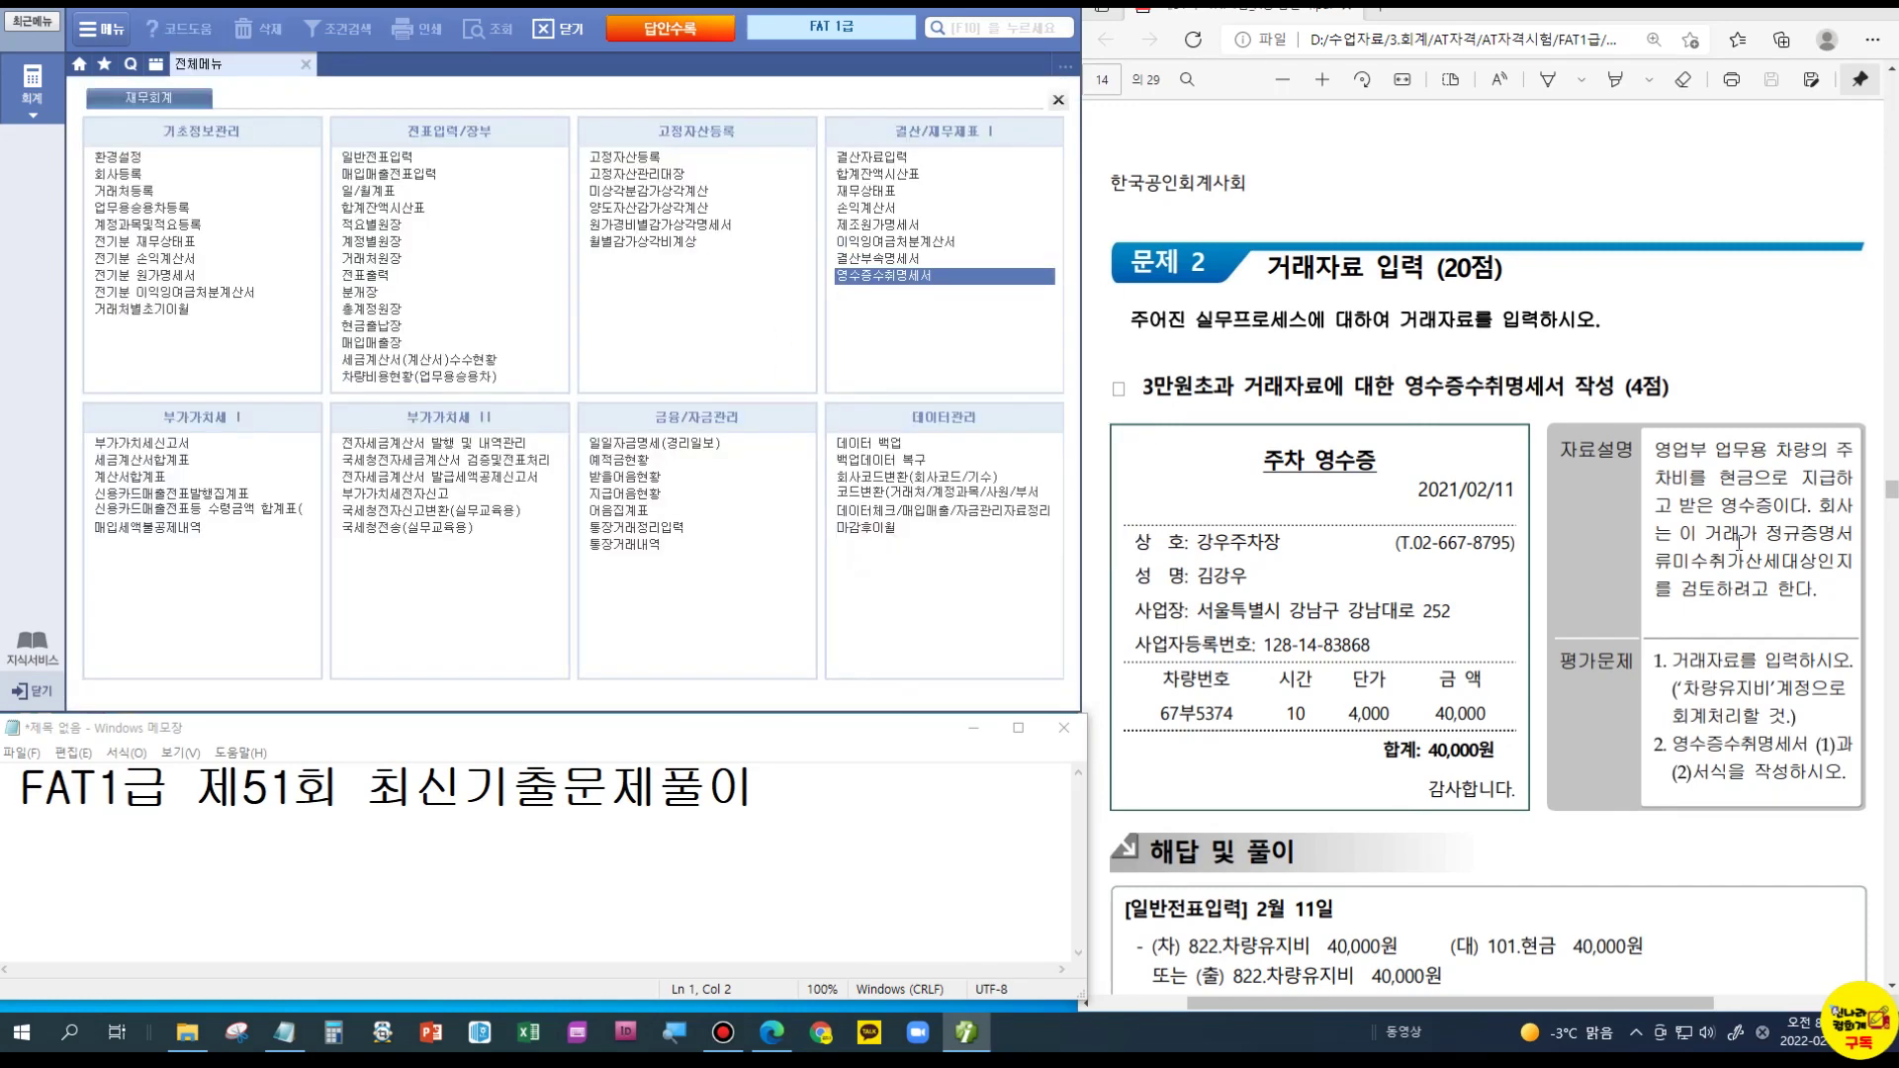
# Step: Check the model answer for the receipt statement and read the following 전자어음 problem dated February 14
pyautogui.scroll(-2, 1727, 549)
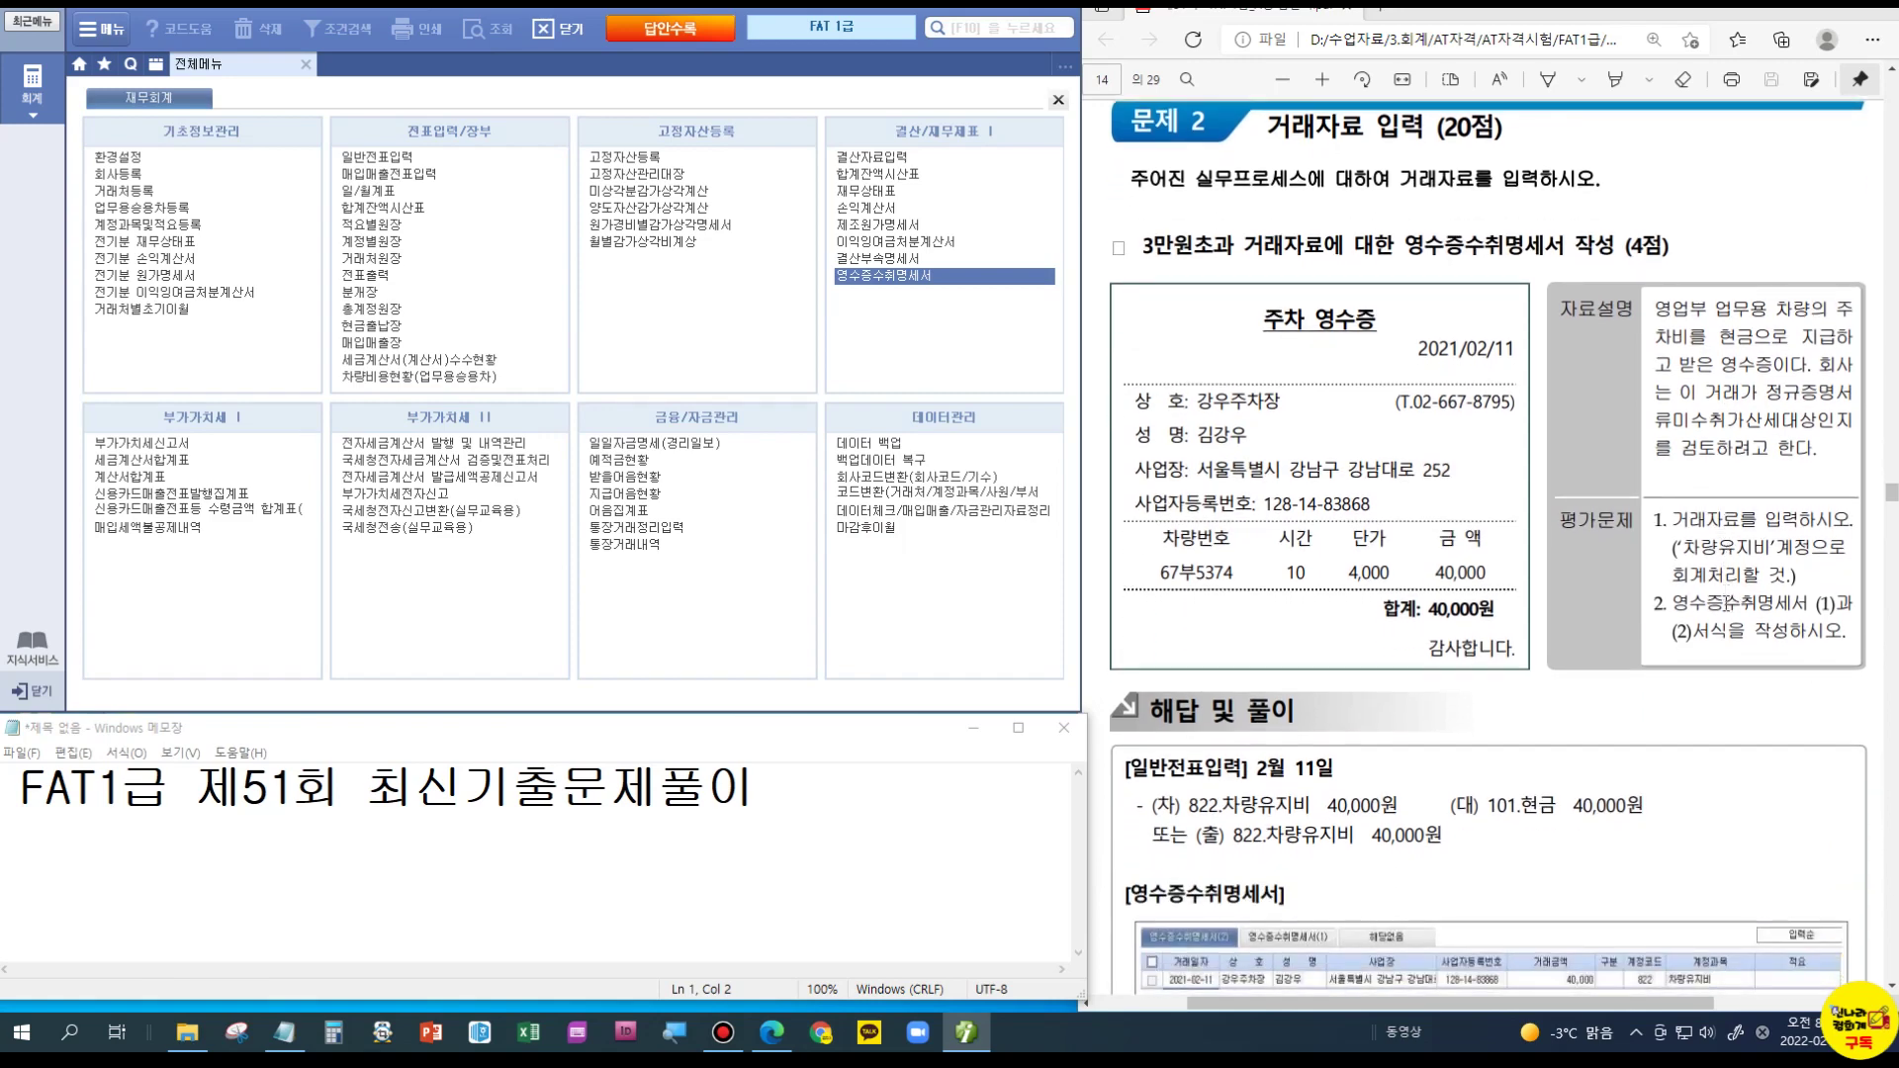
pyautogui.scroll(-4, 1727, 592)
pyautogui.scroll(-15, 1672, 507)
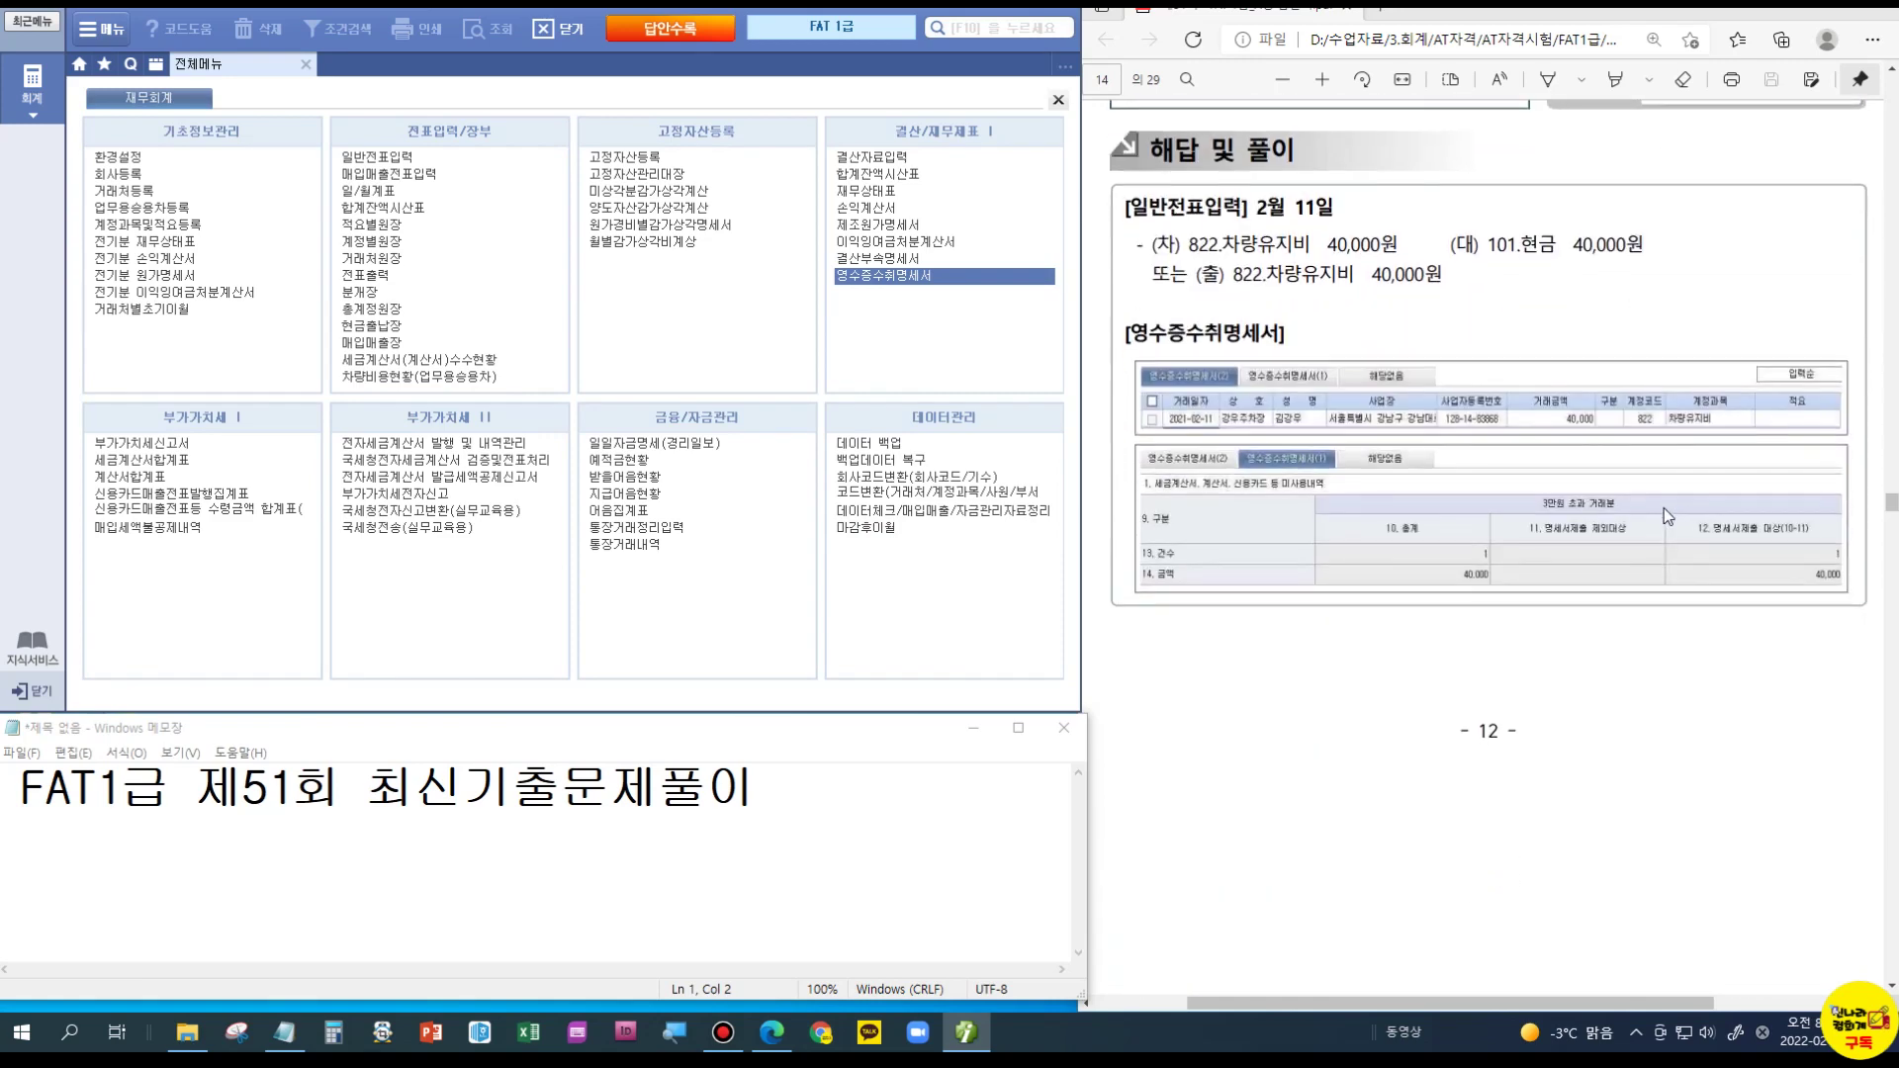
pyautogui.scroll(12, 1572, 515)
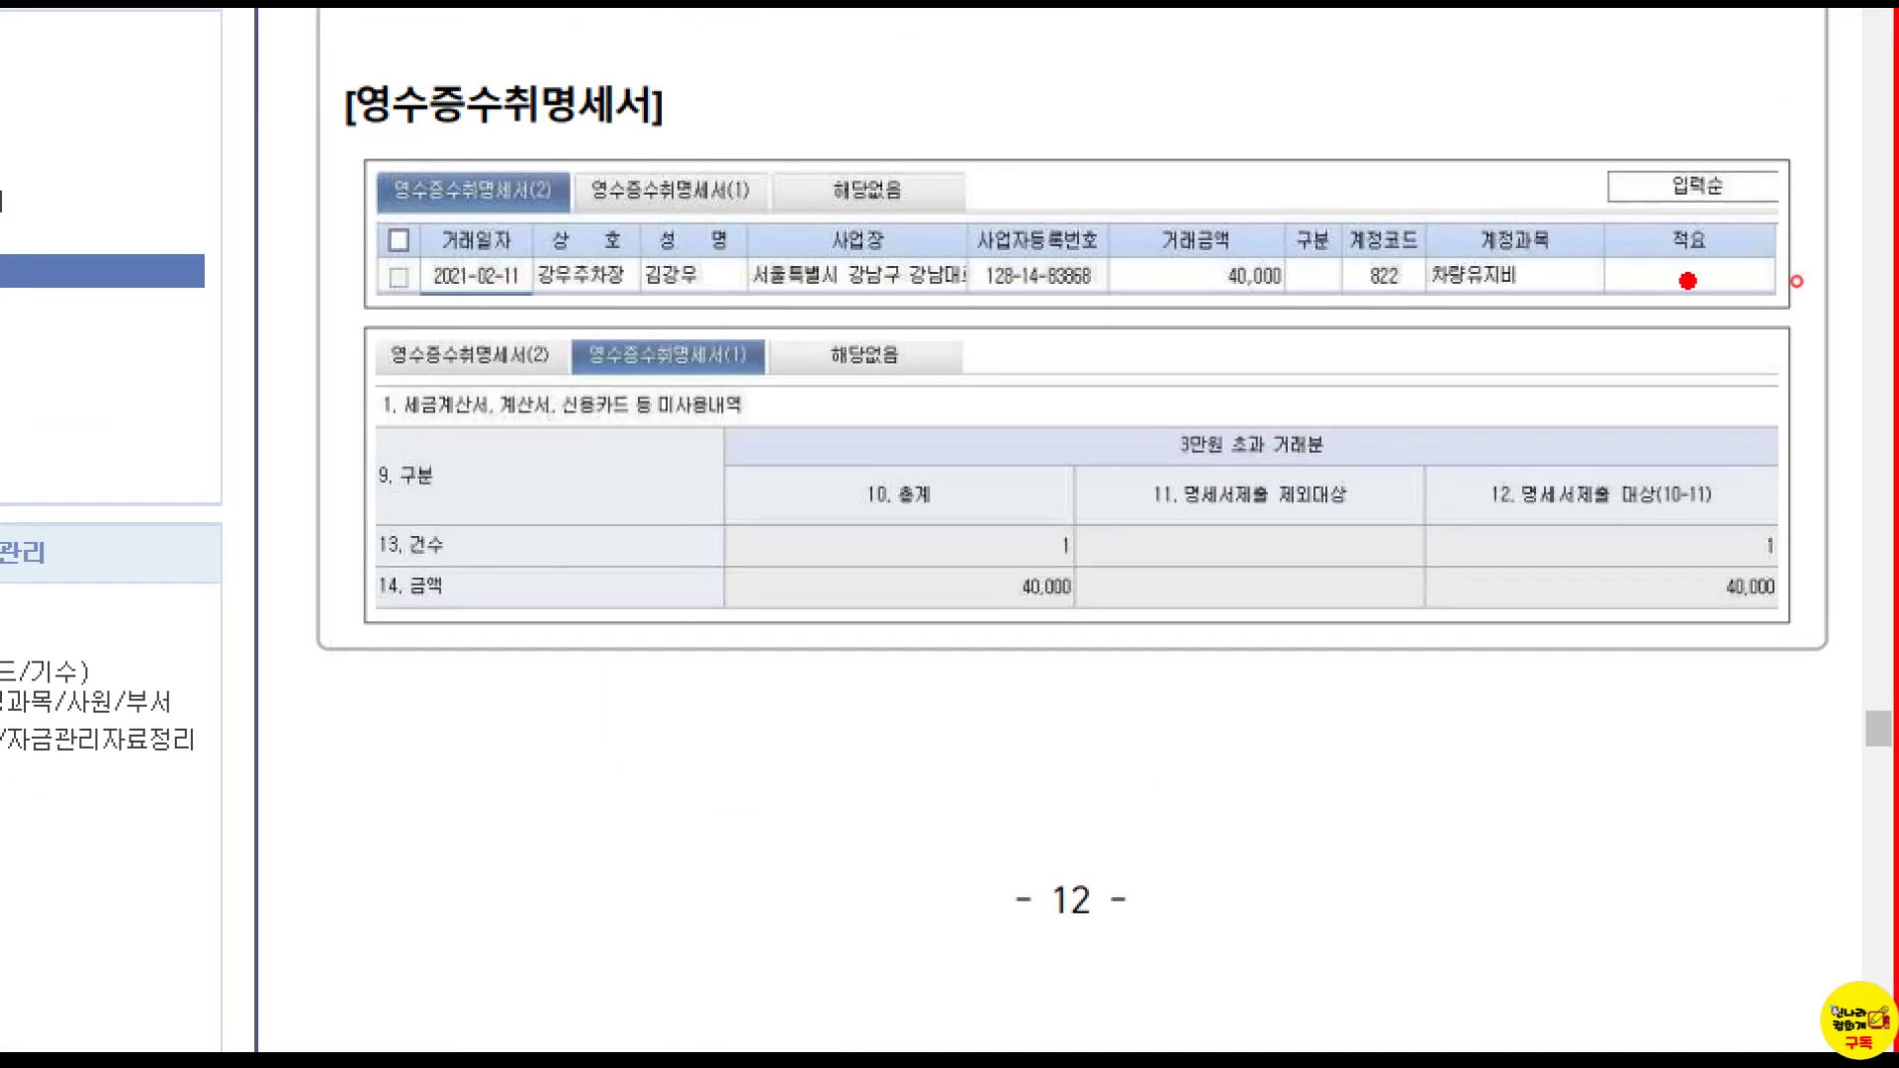
pyautogui.moveTo(1743, 242); pyautogui.dragTo(1864, 295)
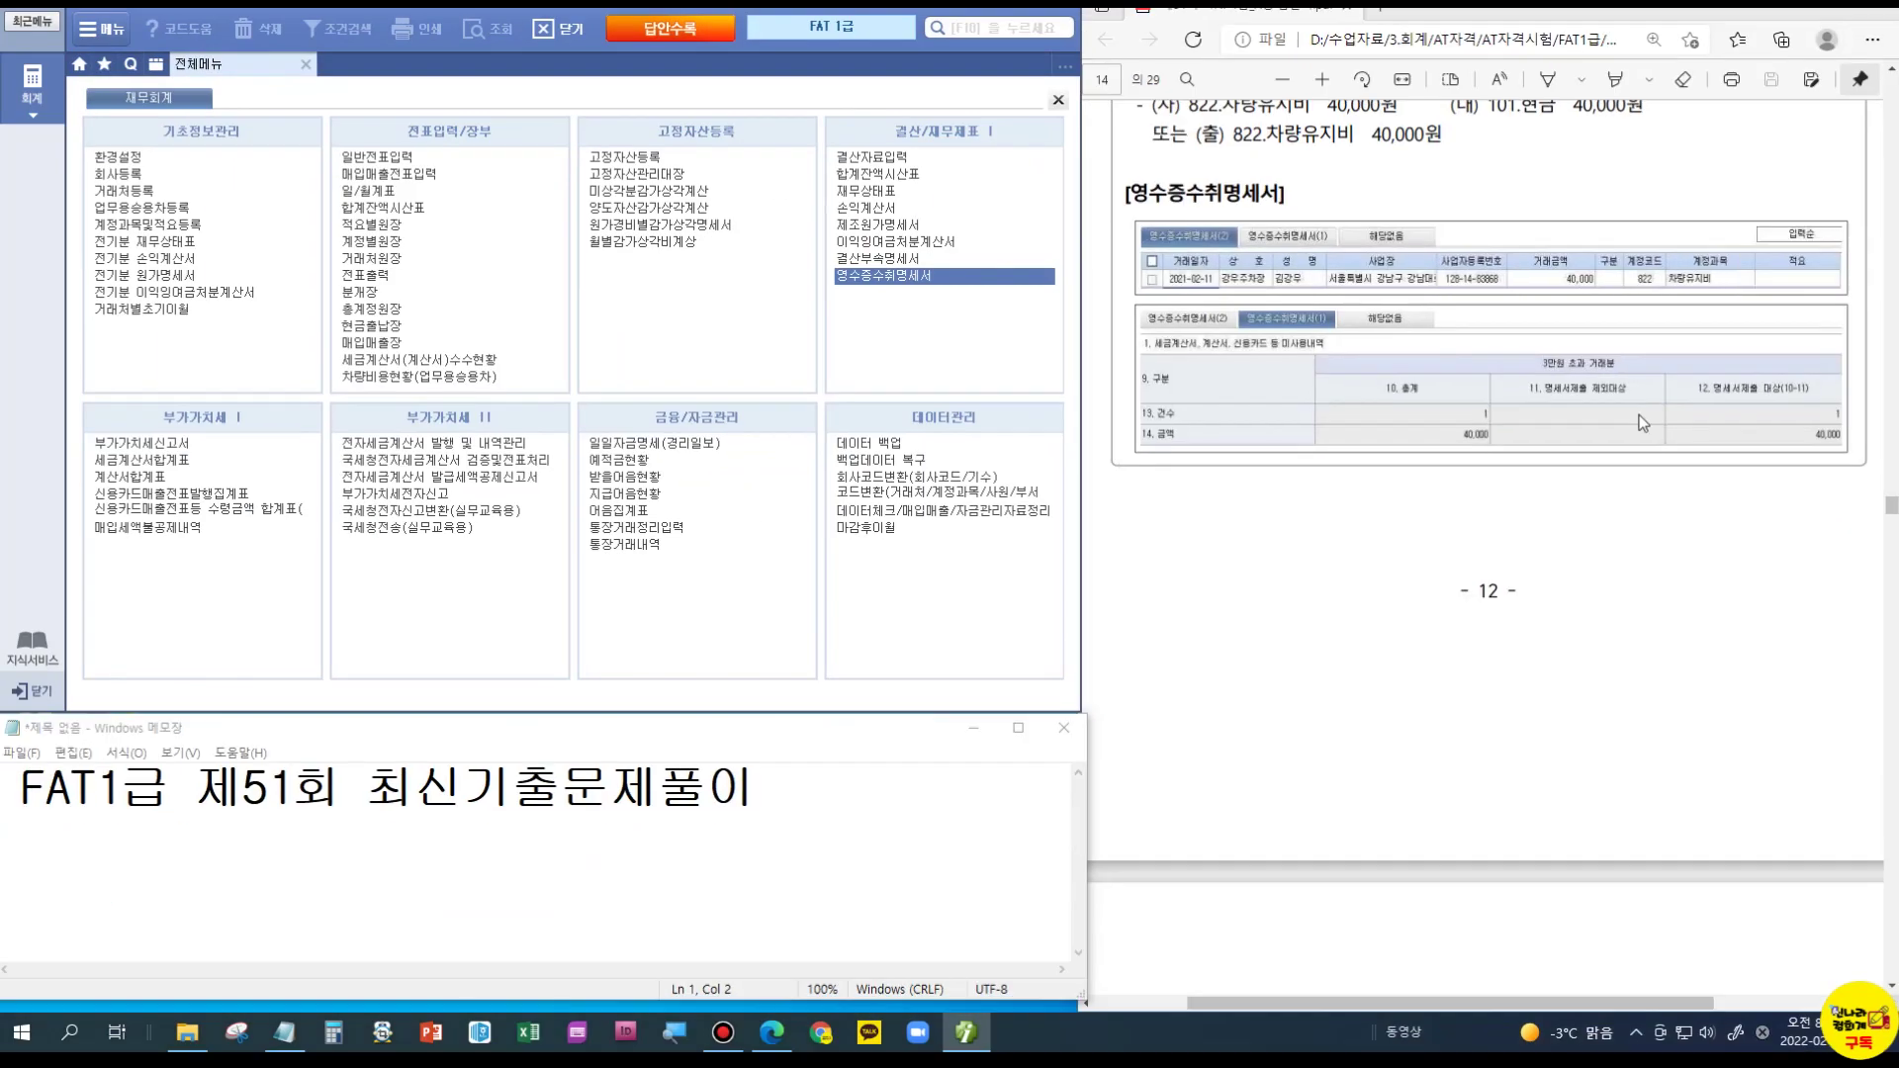
pyautogui.scroll(-15, 1643, 423)
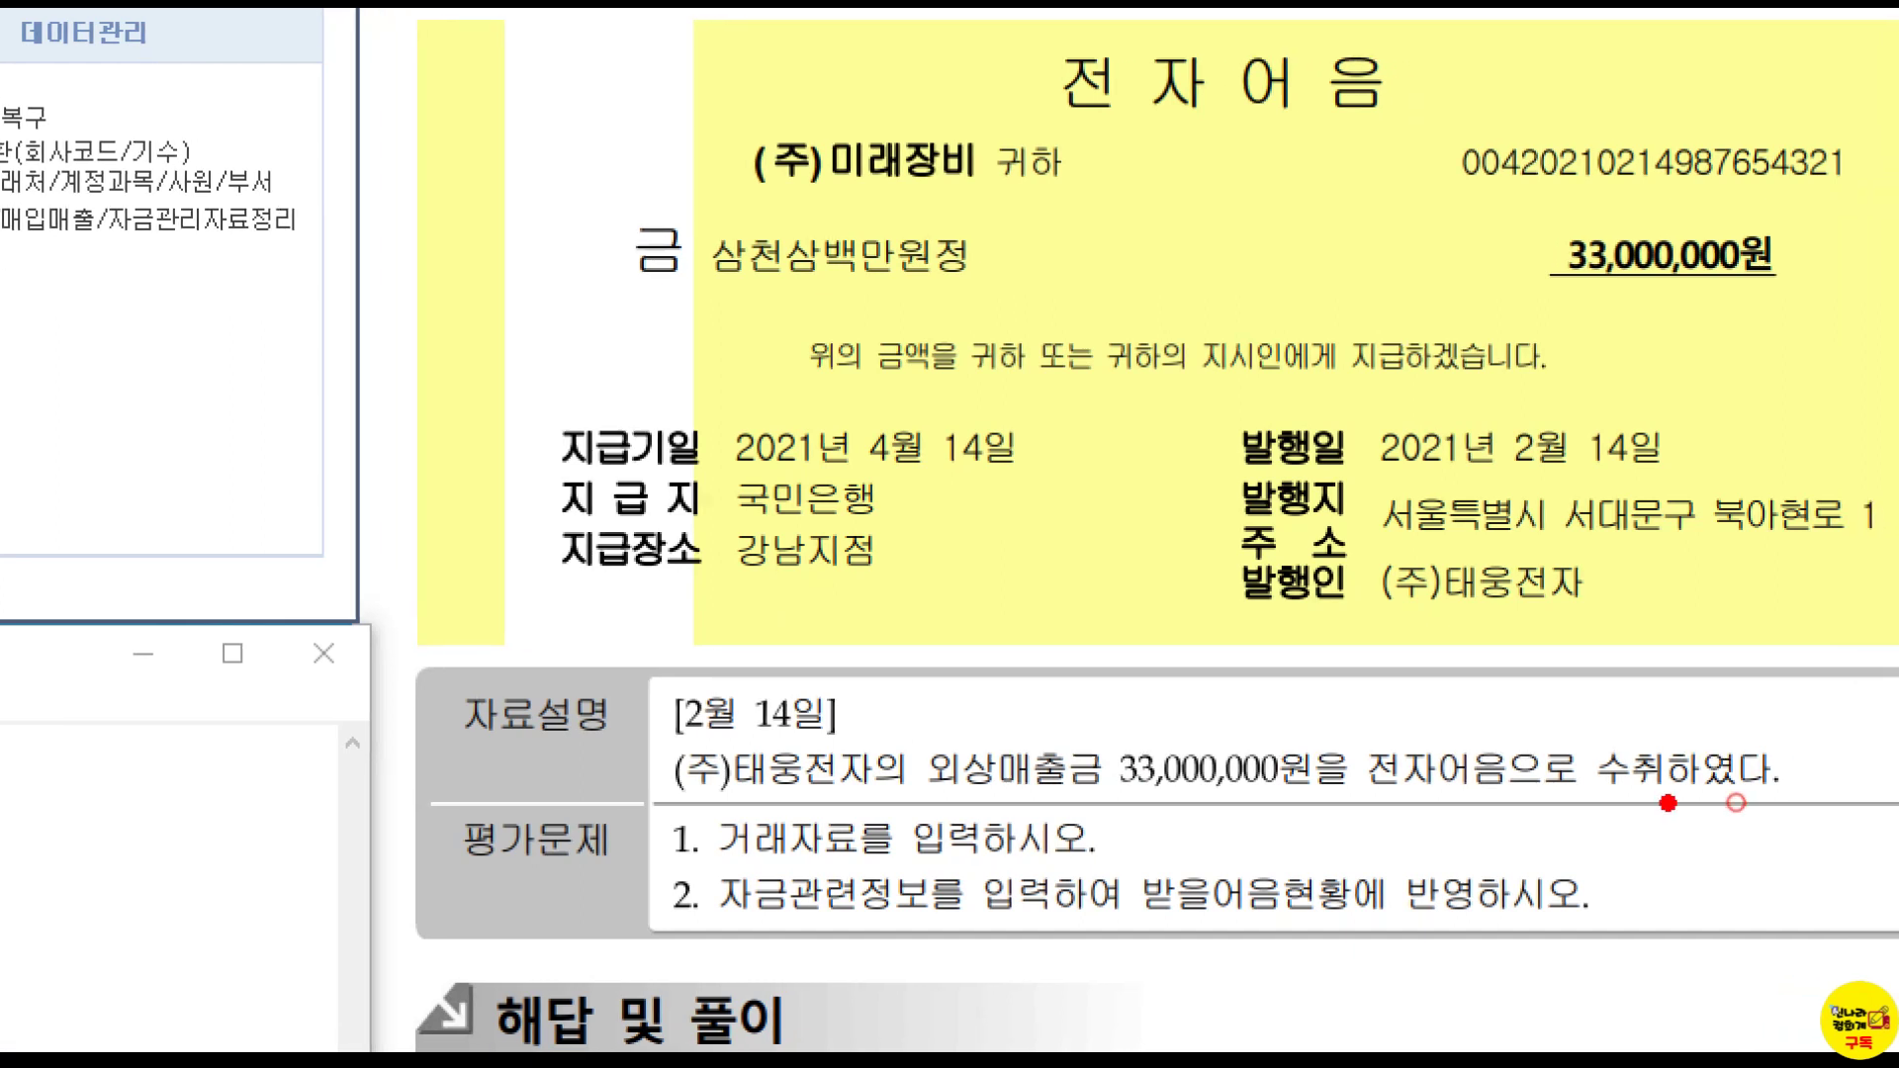
pyautogui.moveTo(1119, 788); pyautogui.dragTo(1219, 813)
pyautogui.click(1598, 743)
pyautogui.click(1632, 740)
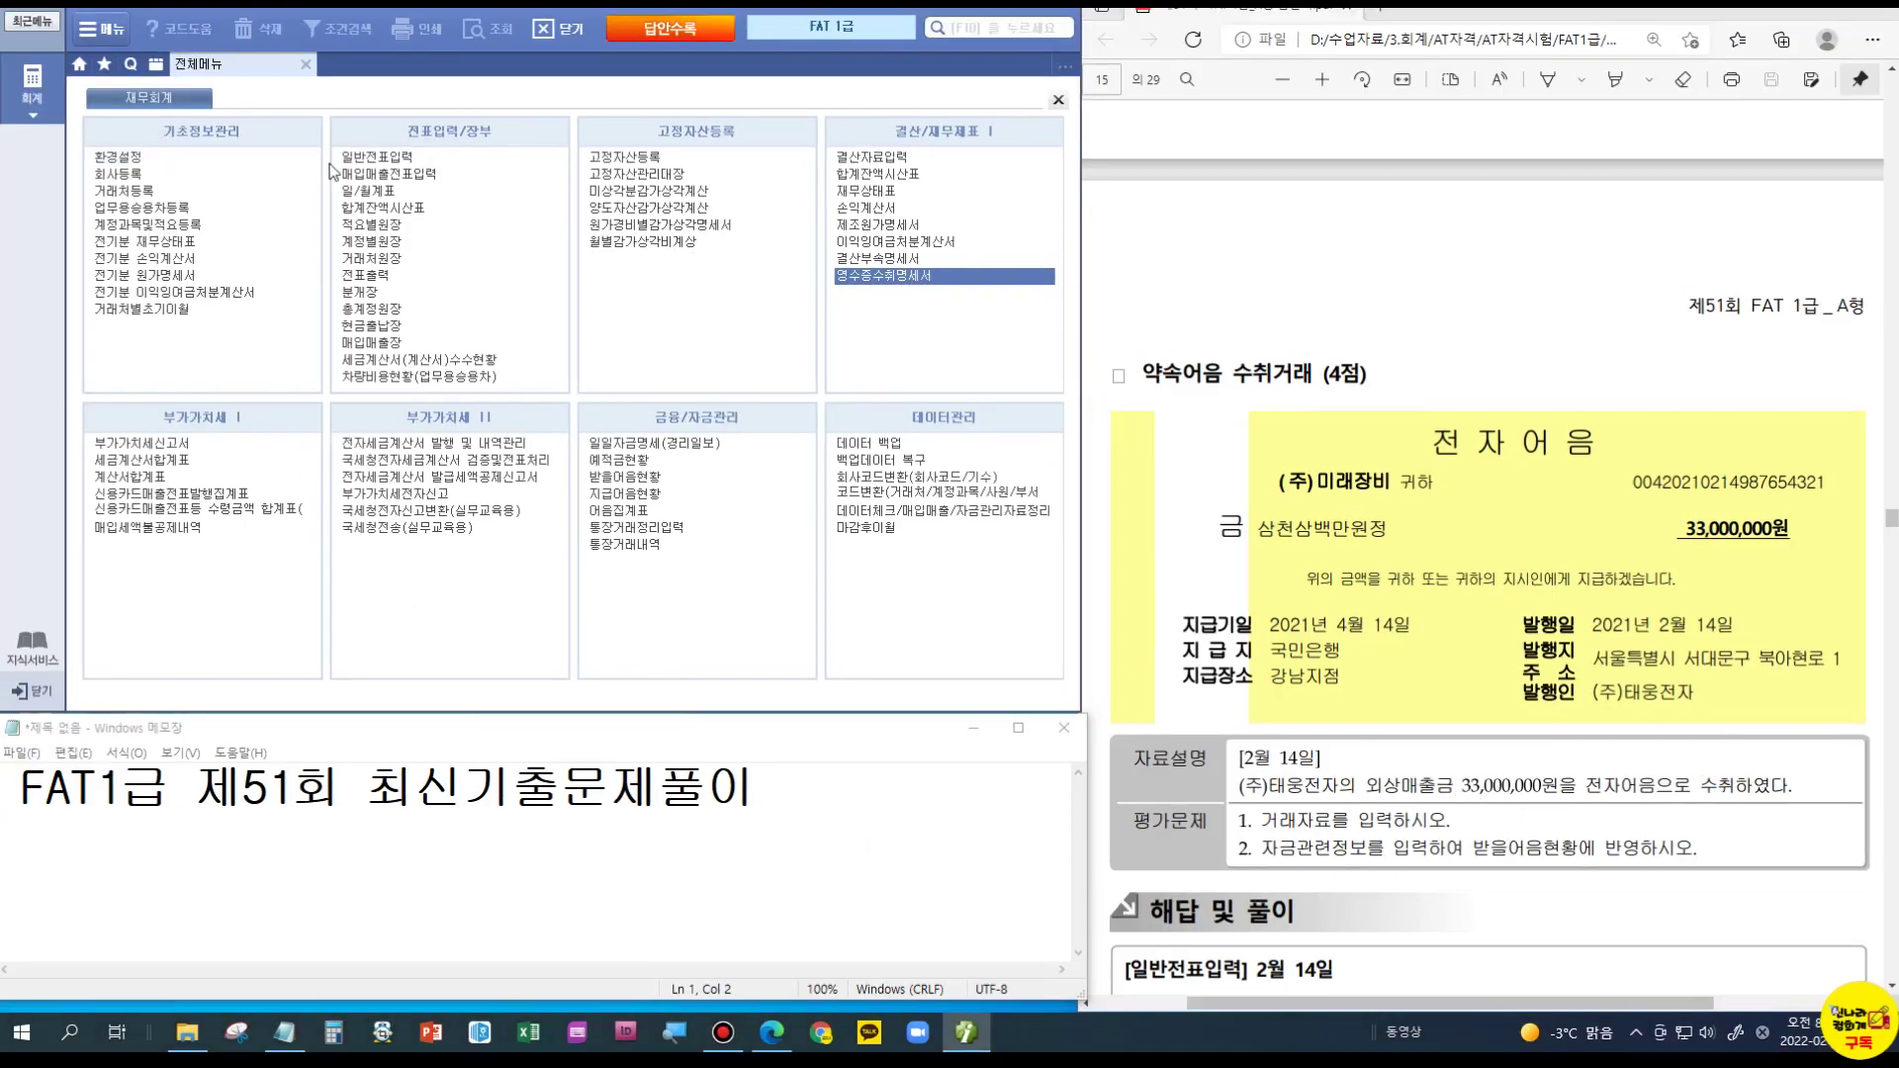
# Step: Open 일반전표입력 and set the voucher date to February 14
pyautogui.click(384, 160)
pyautogui.write('02')
pyautogui.press('Return')
pyautogui.write('14')
pyautogui.press('Return')
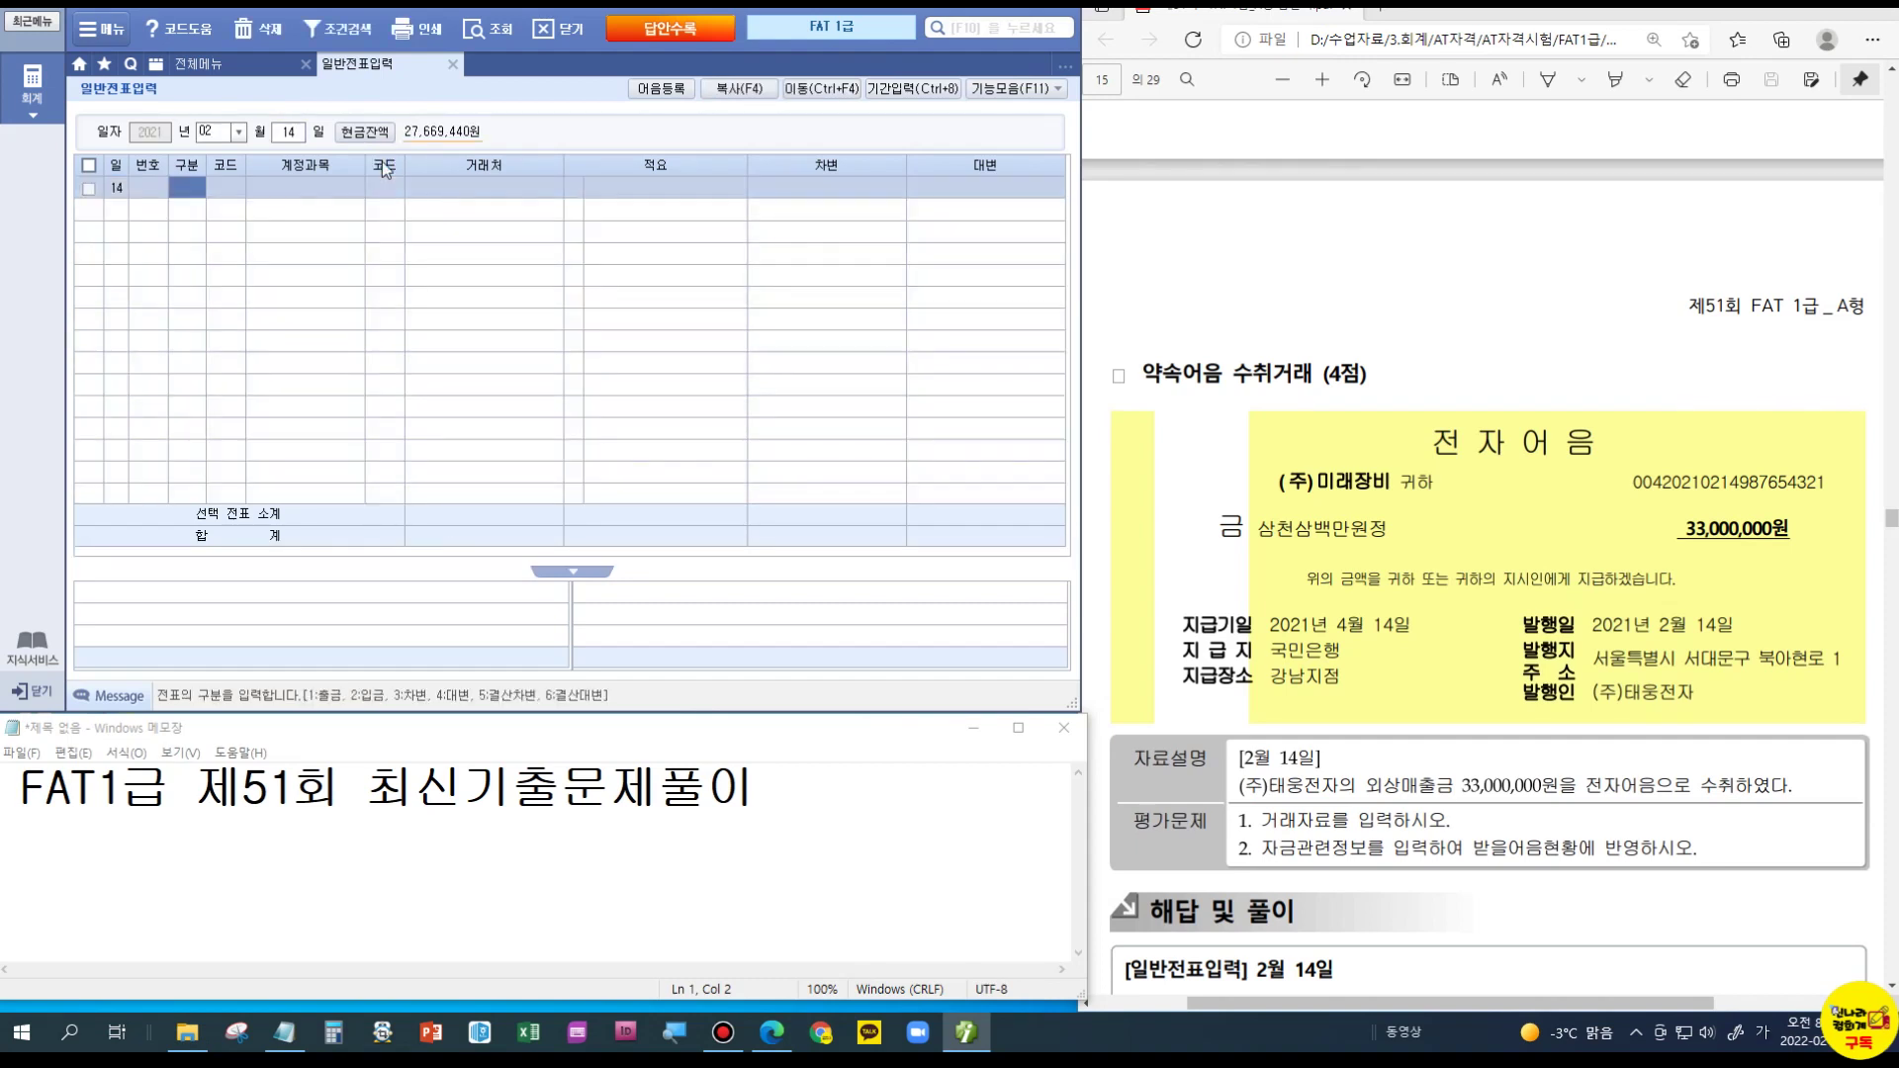
# Step: Enter a 차변 row for account 110 받을어음 with customer 00102 (주)태웅전자 and an amount of 33,000,000
pyautogui.write('3')
pyautogui.press('Return')
pyautogui.write('110')
pyautogui.press('Return')
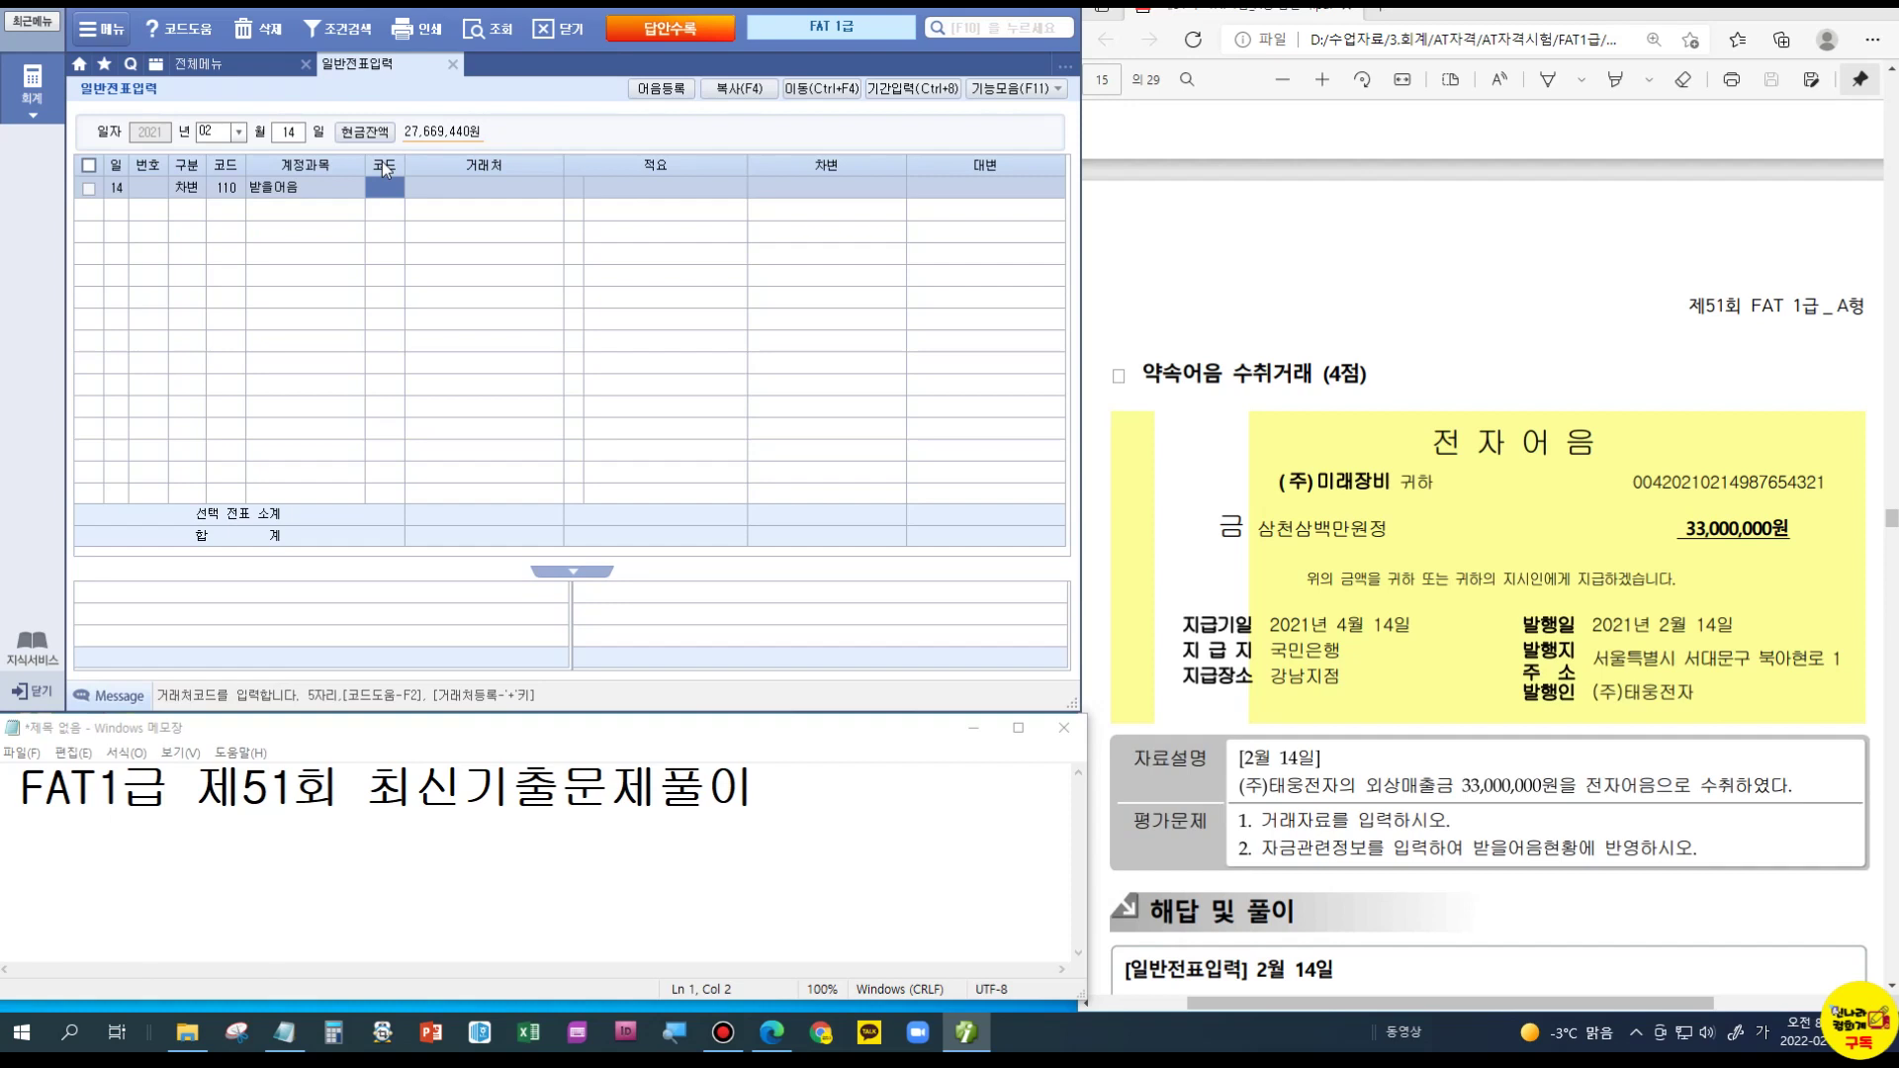
pyautogui.write('102')
pyautogui.press('Return')
pyautogui.press('Return')
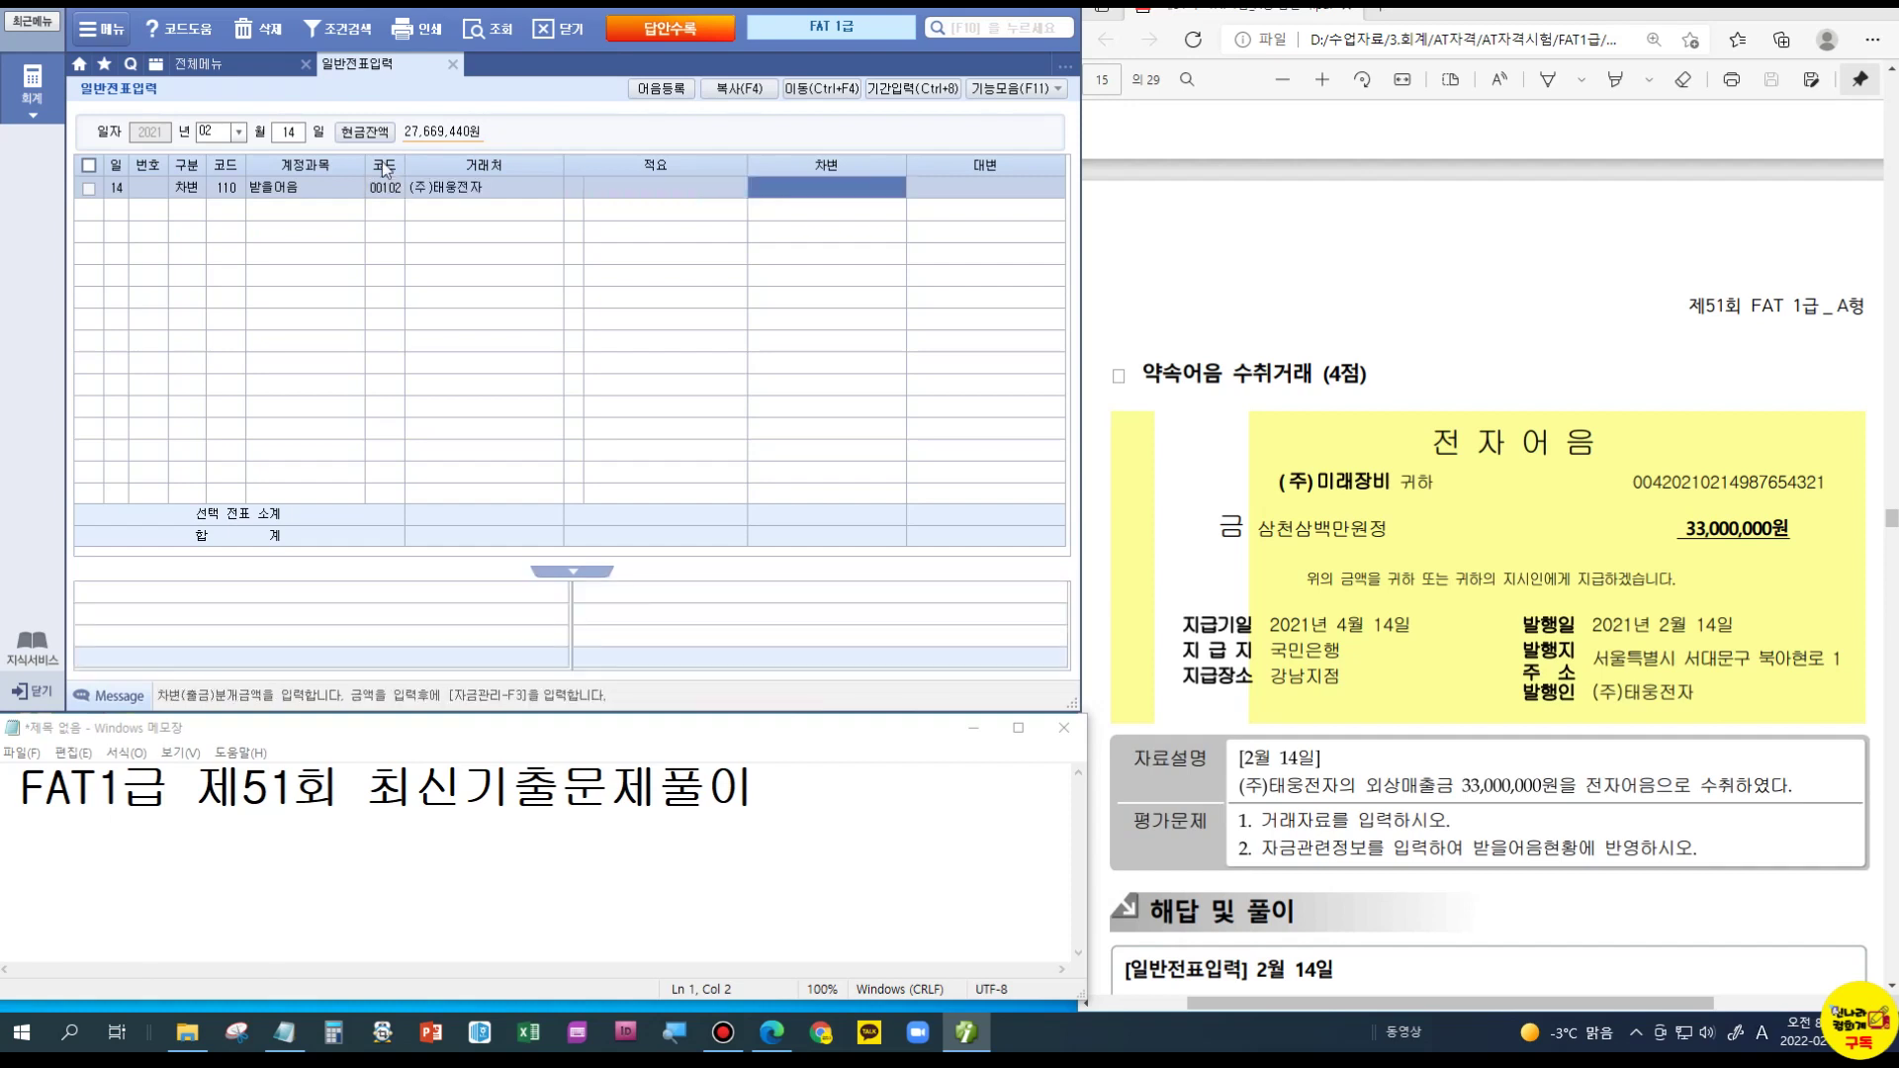
pyautogui.write('33000000')
pyautogui.press('Return')
# Step: Enter a 대변 row for account 108 외상매출금 with customer 00102 (주)태웅전자 and an amount of 33,000,000
pyautogui.write('4')
pyautogui.press('Return')
pyautogui.write('108')
pyautogui.press('Return')
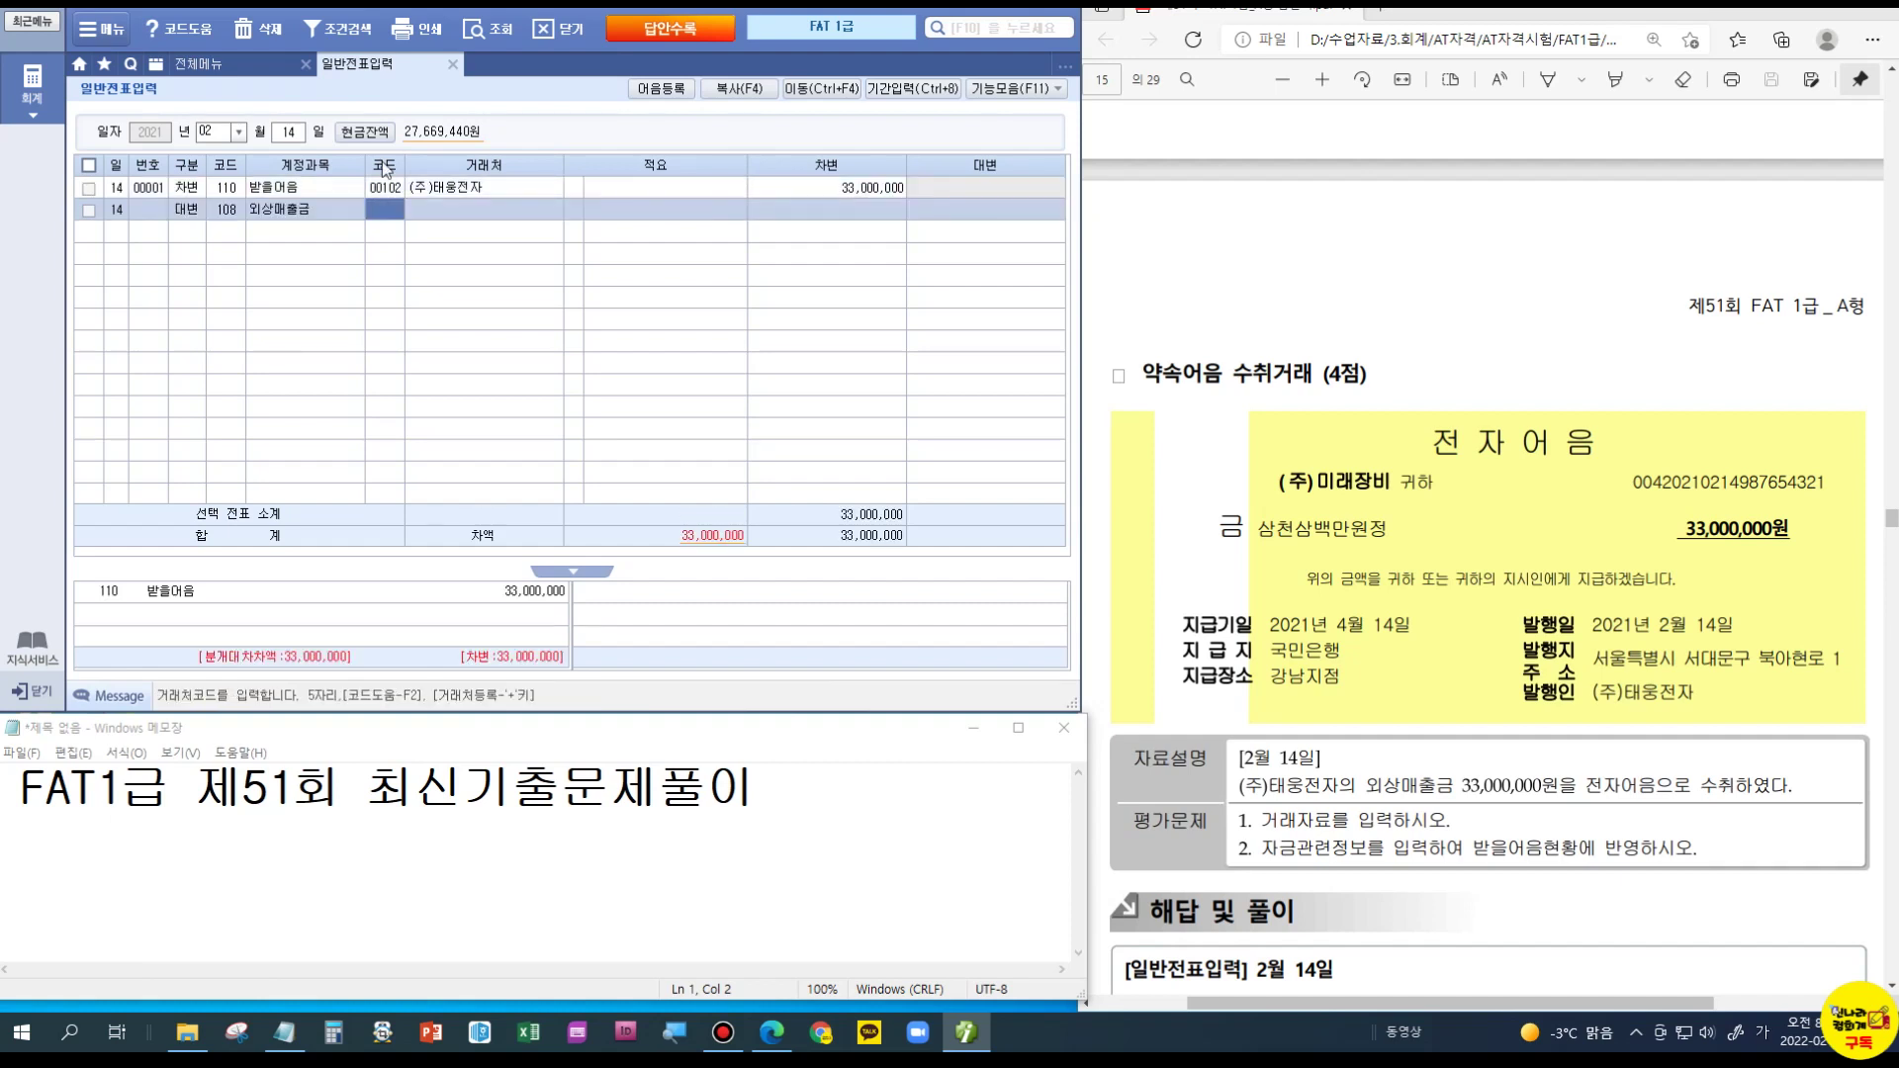
pyautogui.write('ㅌ')
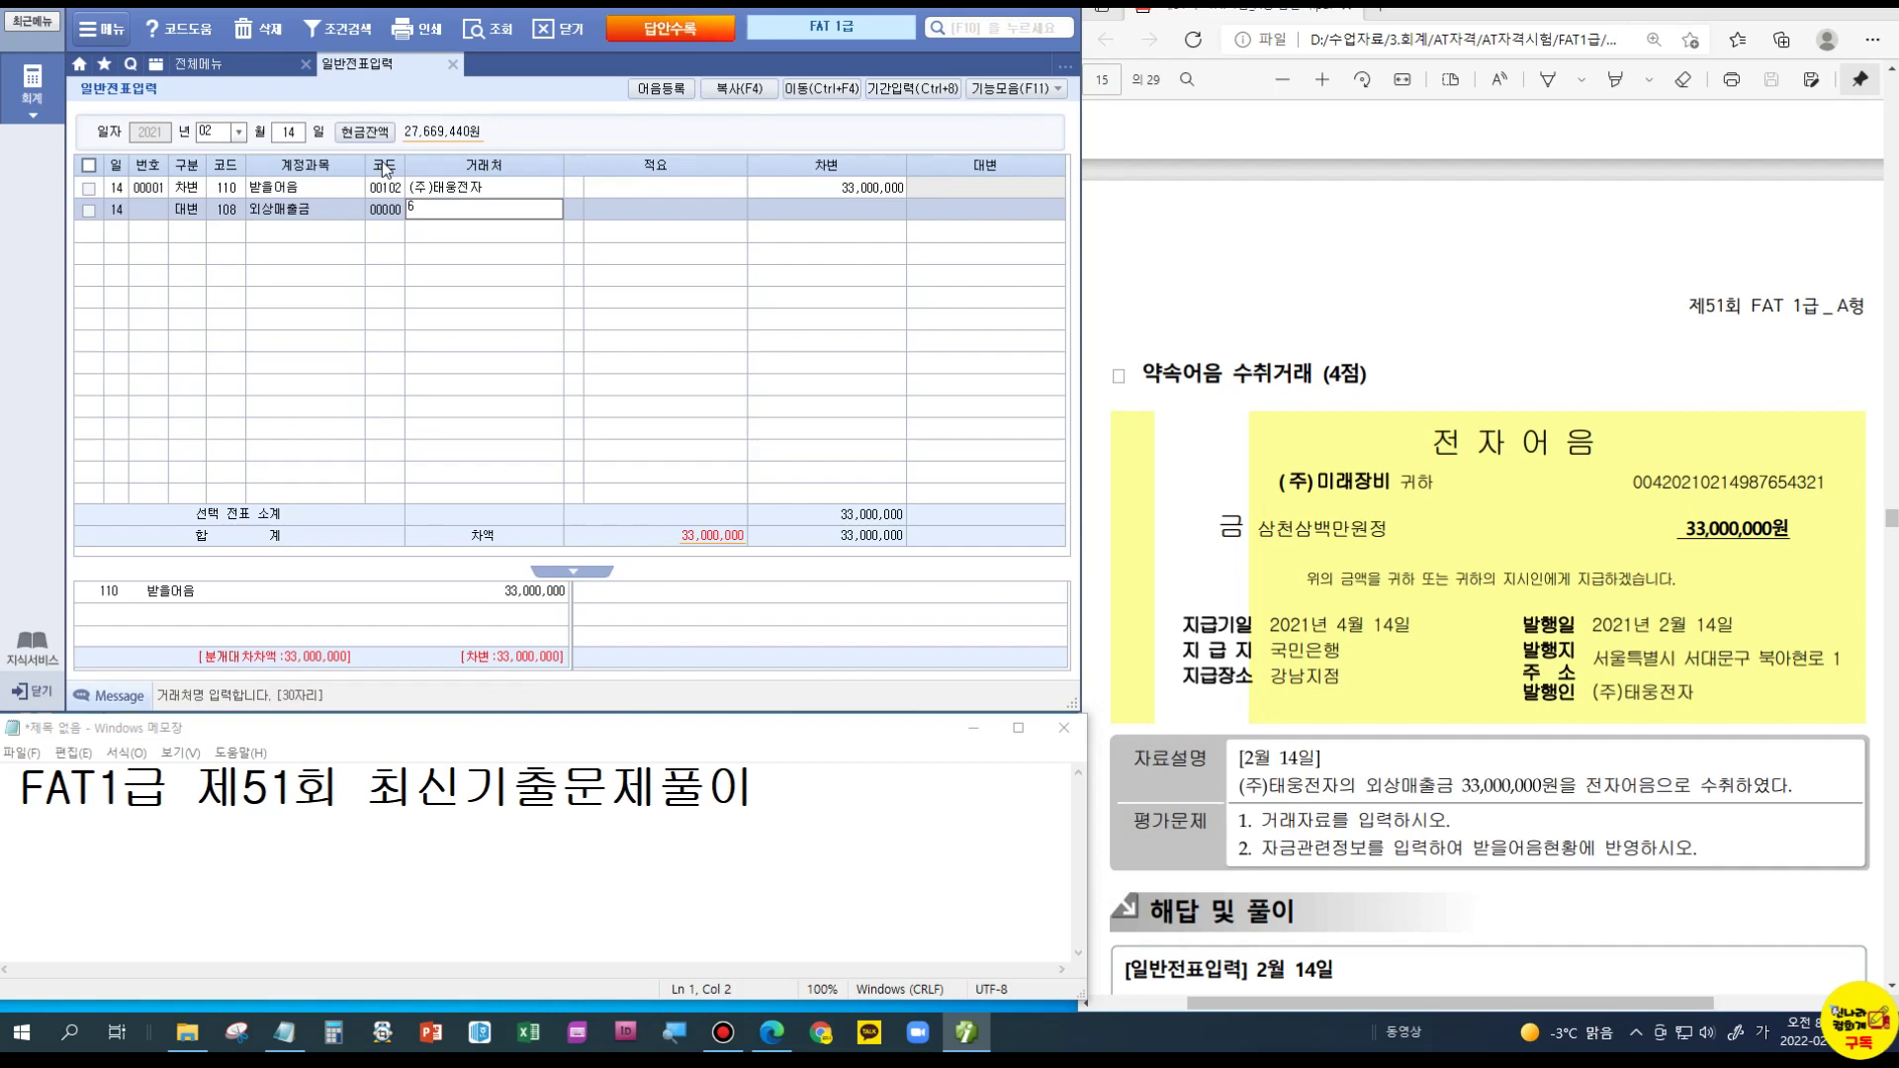
pyautogui.press('Return')
pyautogui.click(383, 209)
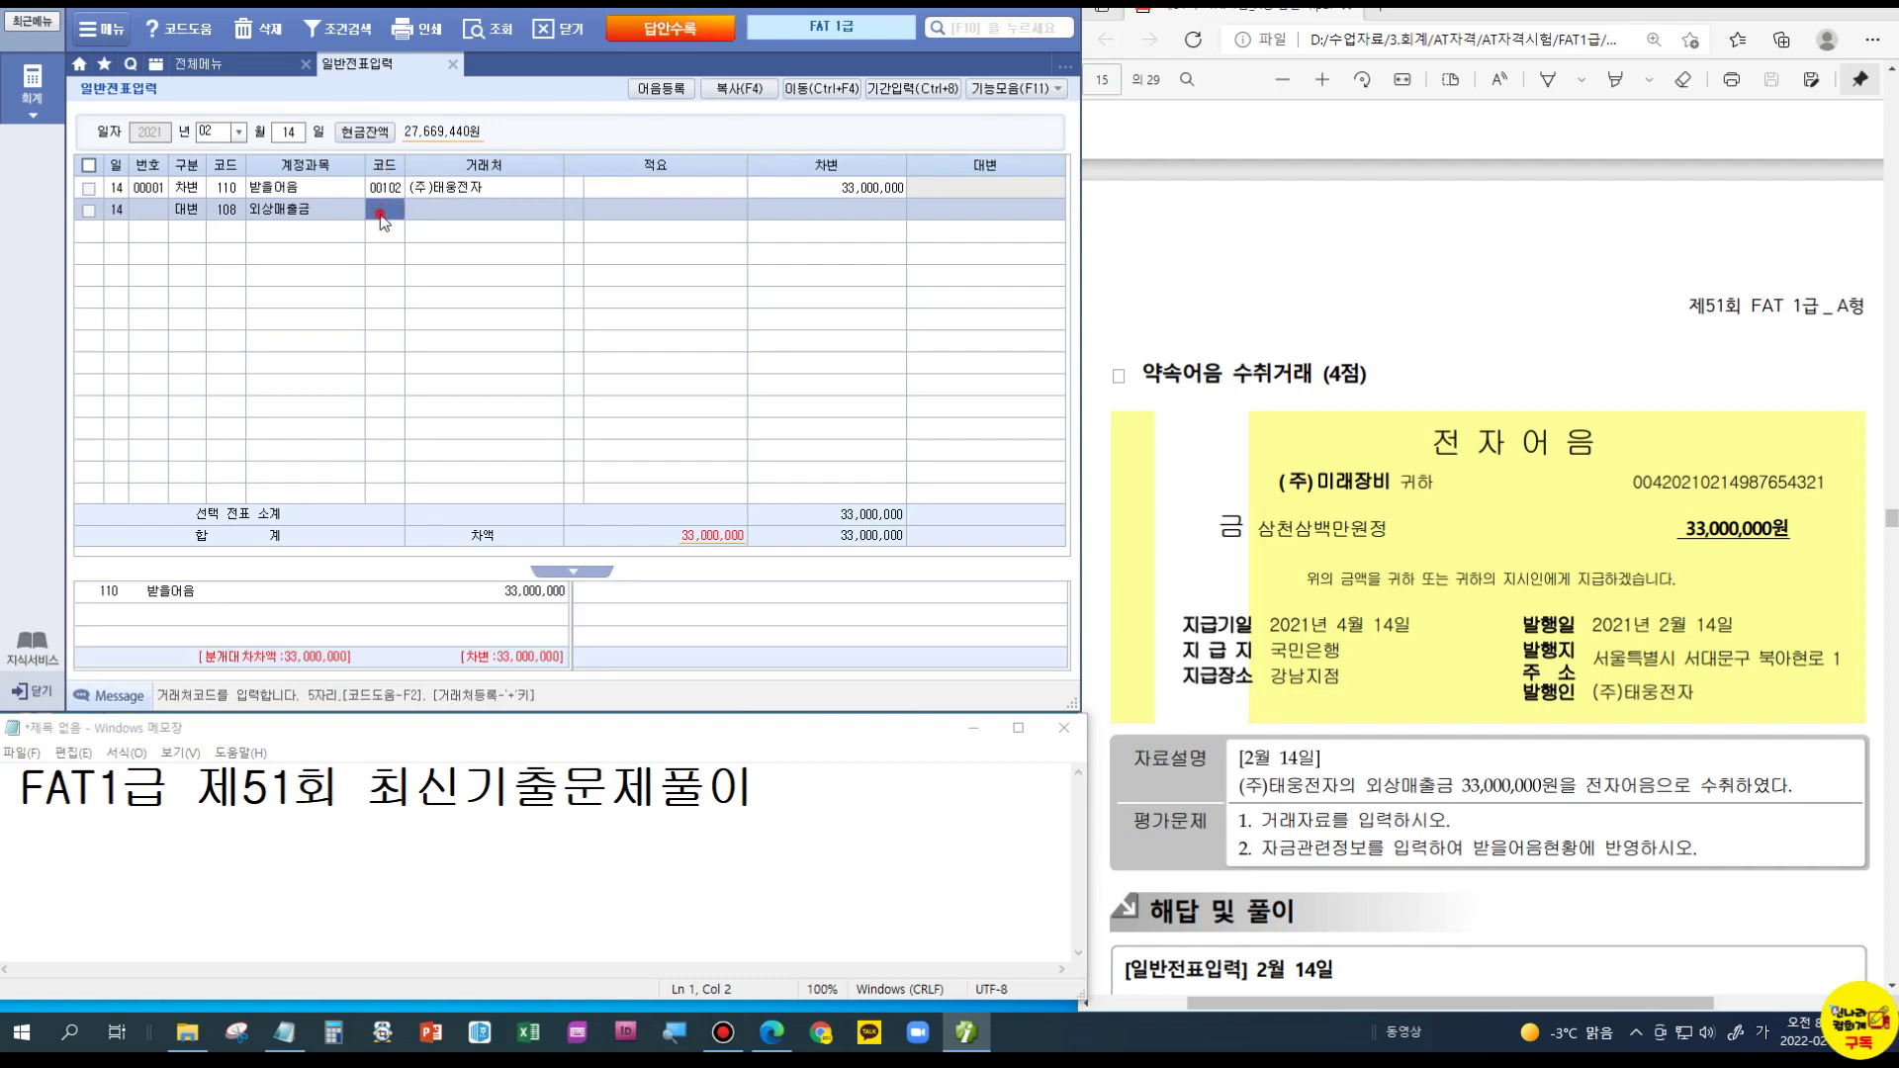
pyautogui.write('102')
pyautogui.press('Return')
pyautogui.press('Return')
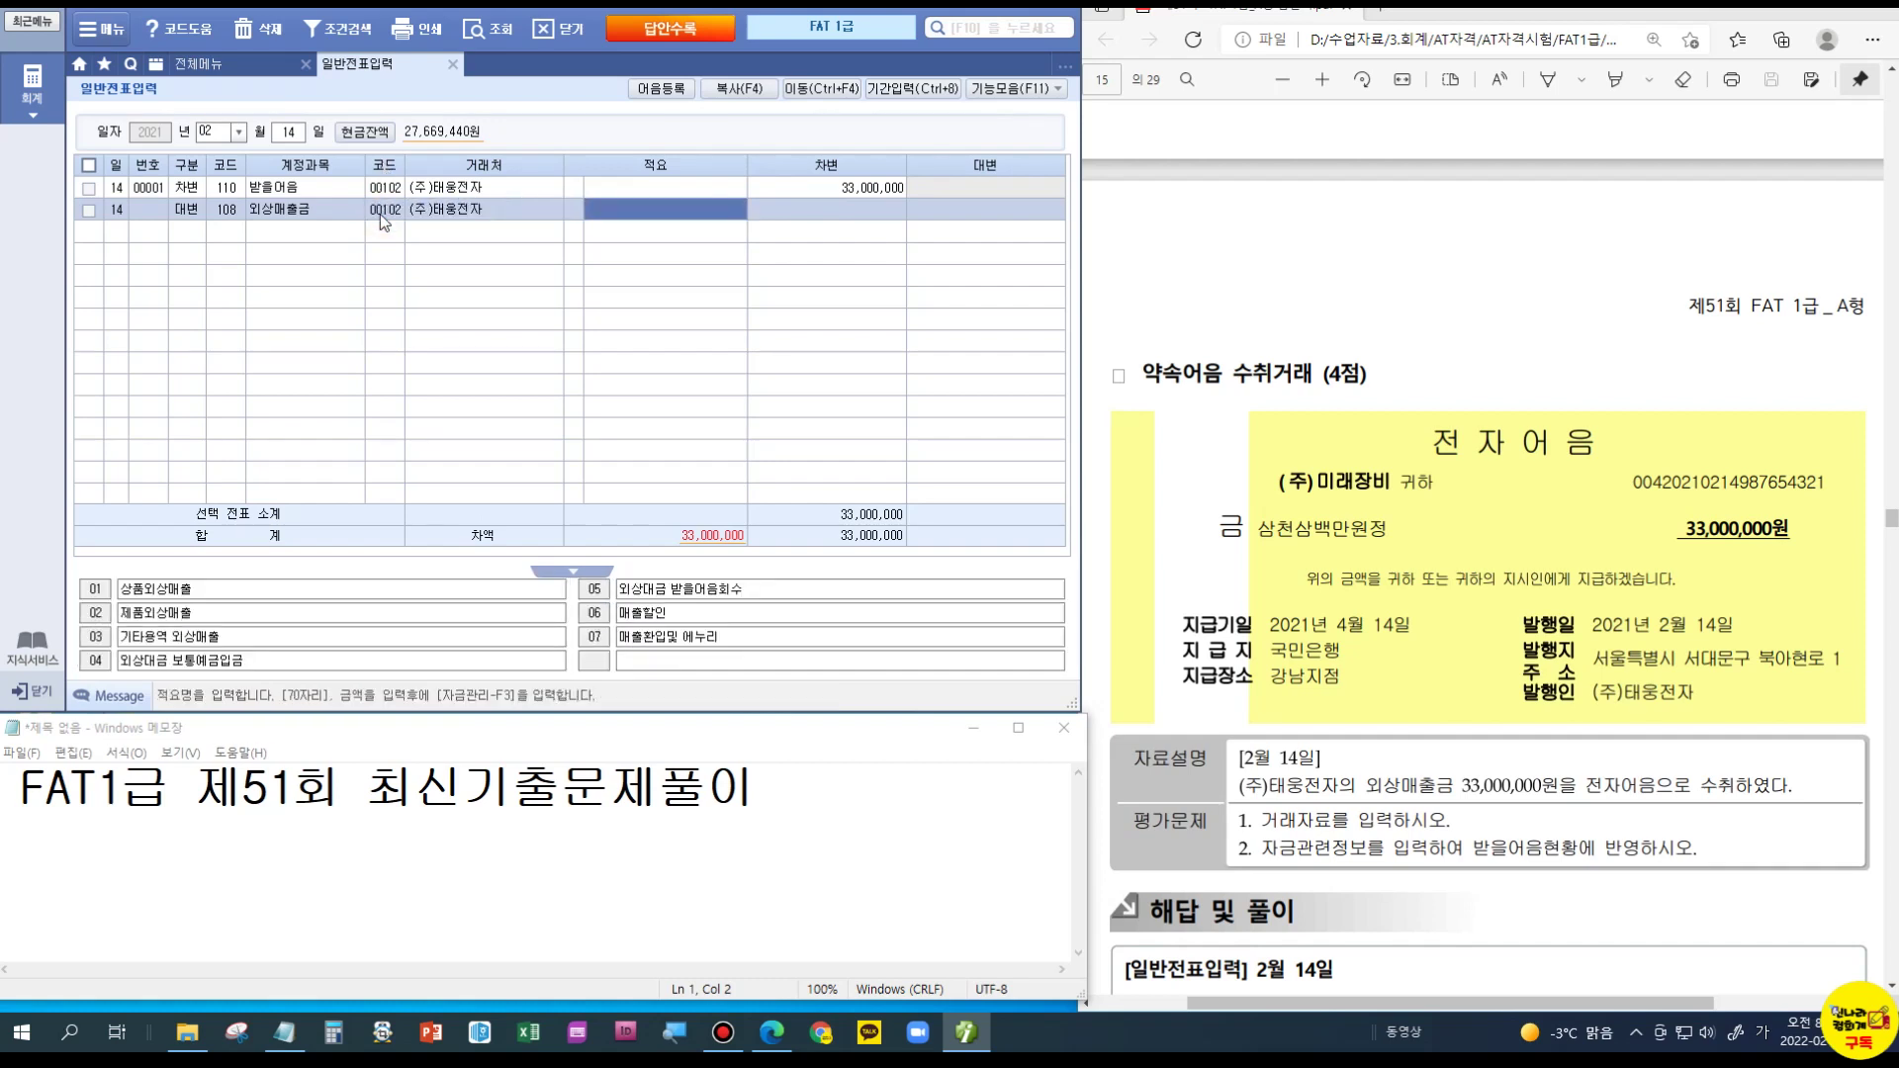
pyautogui.write('33,000,000')
pyautogui.press('Return')
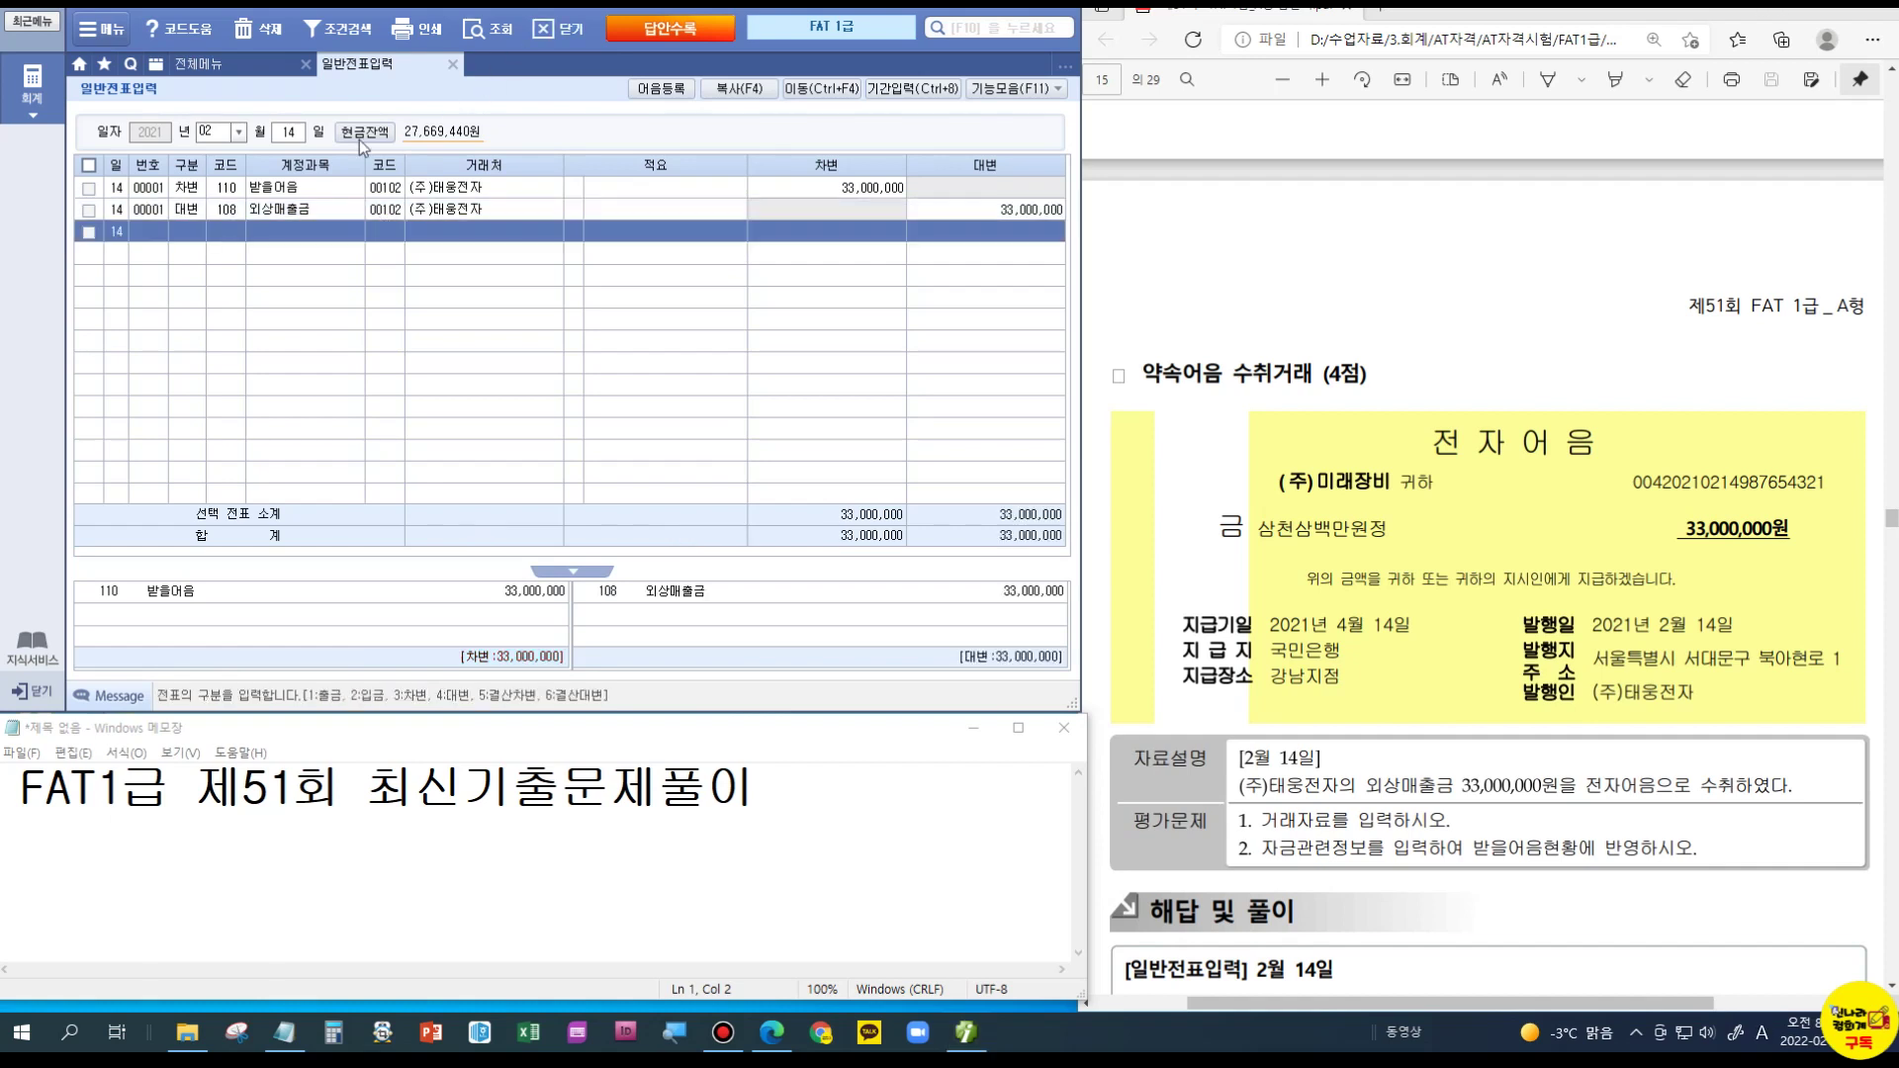
# Step: Open 자금관리 for the 110 받을어음 row and accept 보관 as the note status
pyautogui.click(217, 190)
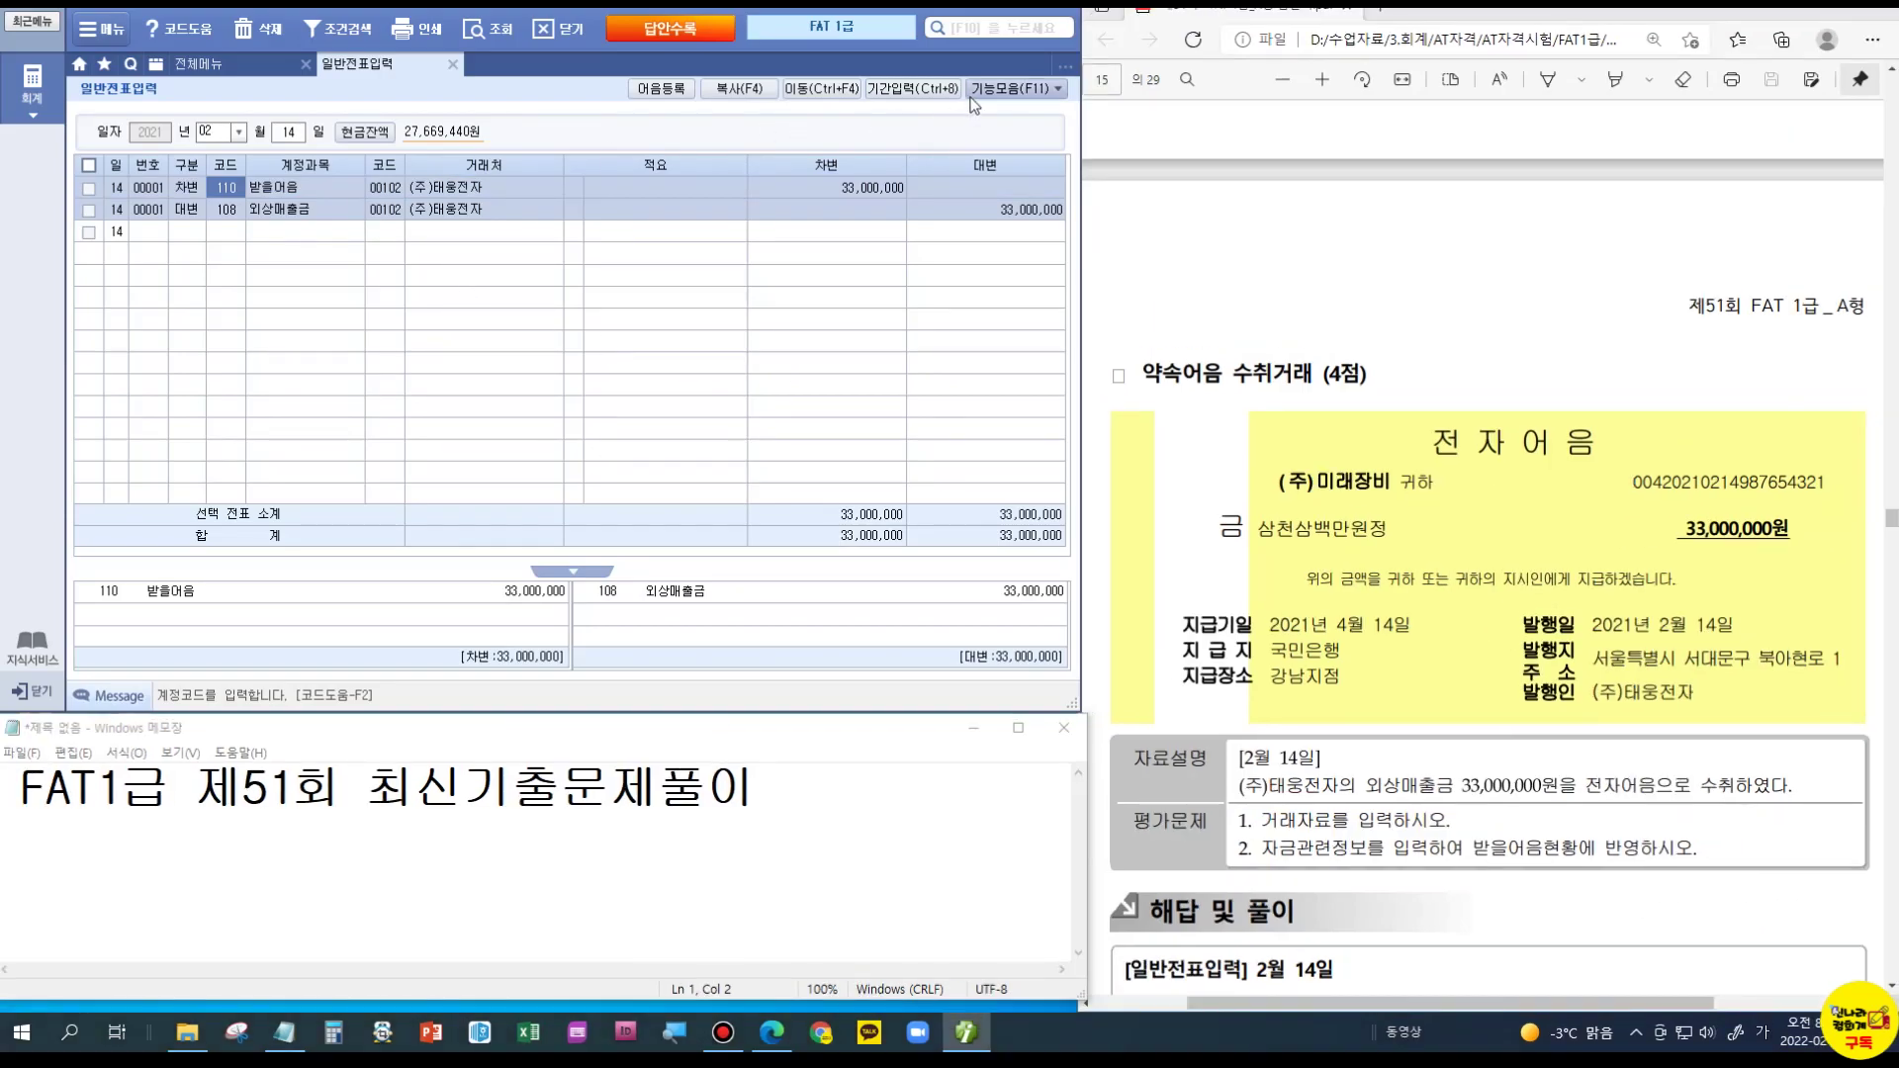
pyautogui.click(1016, 88)
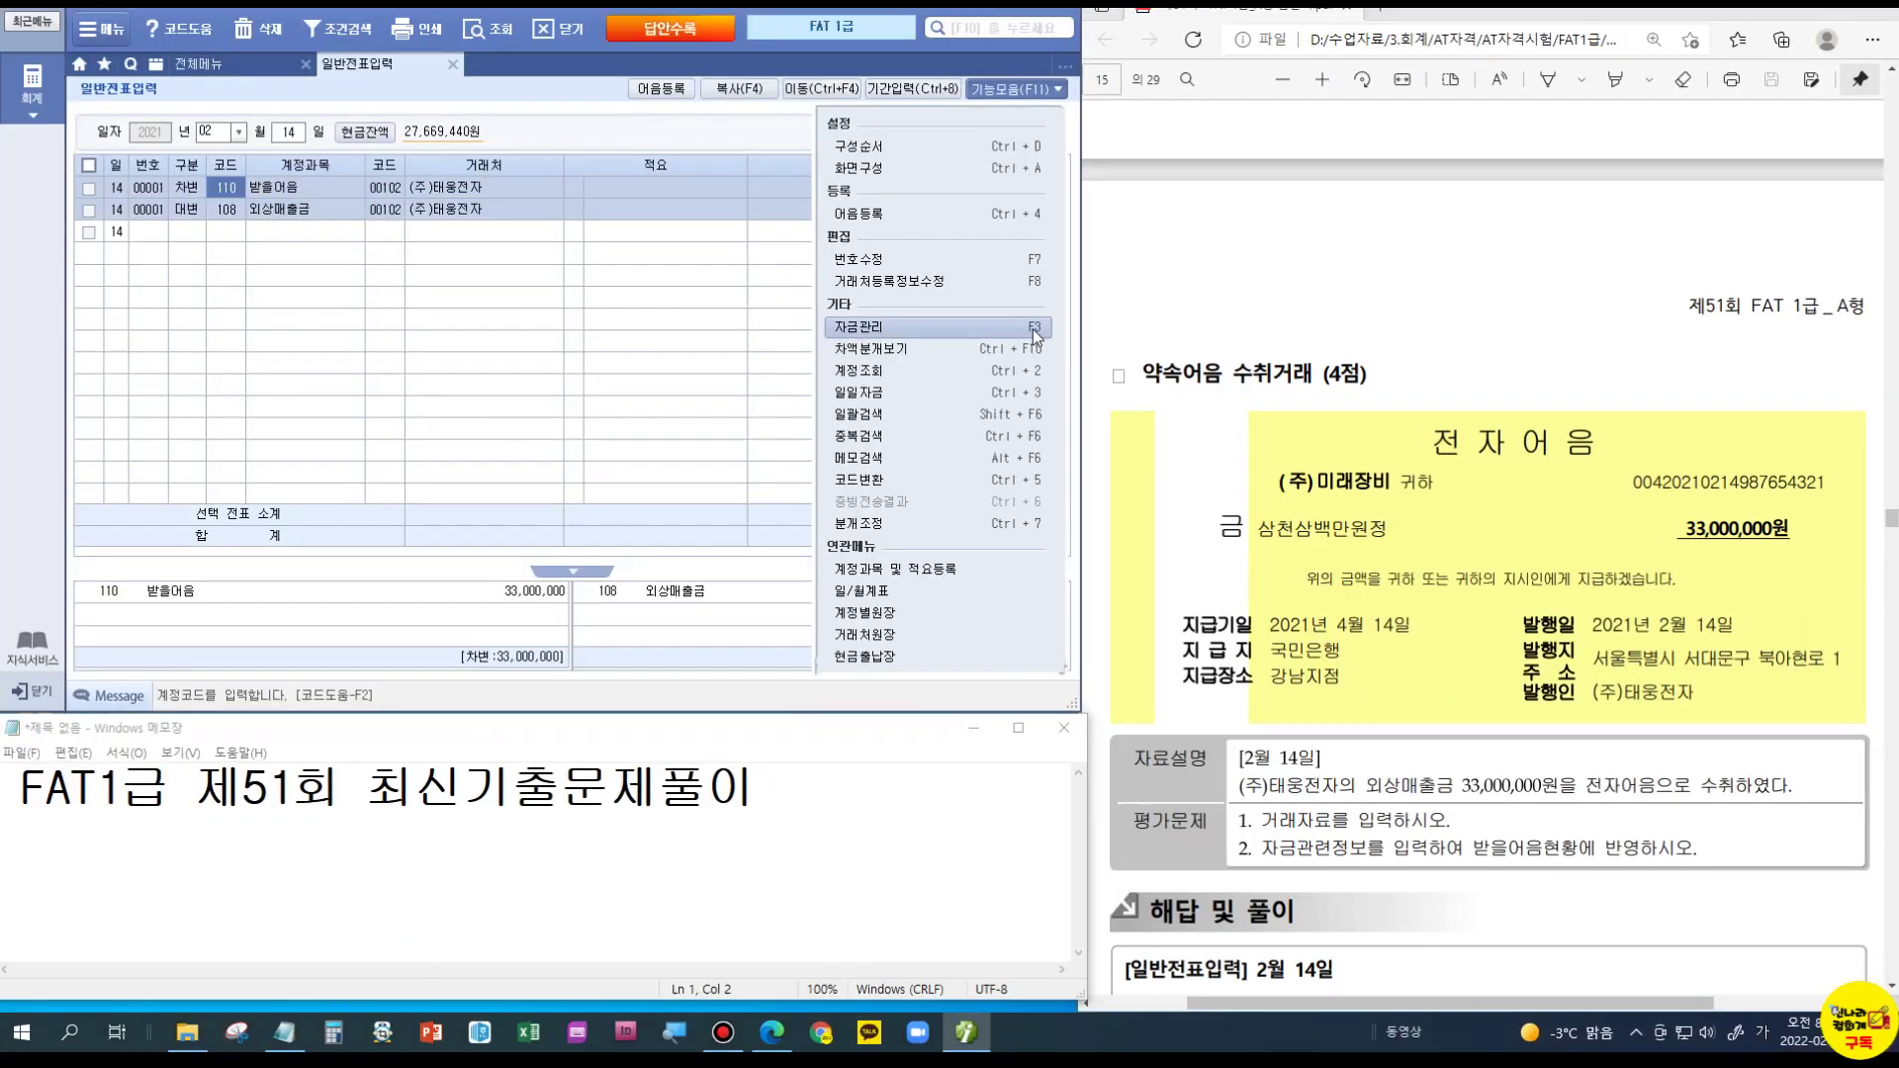
pyautogui.click(858, 327)
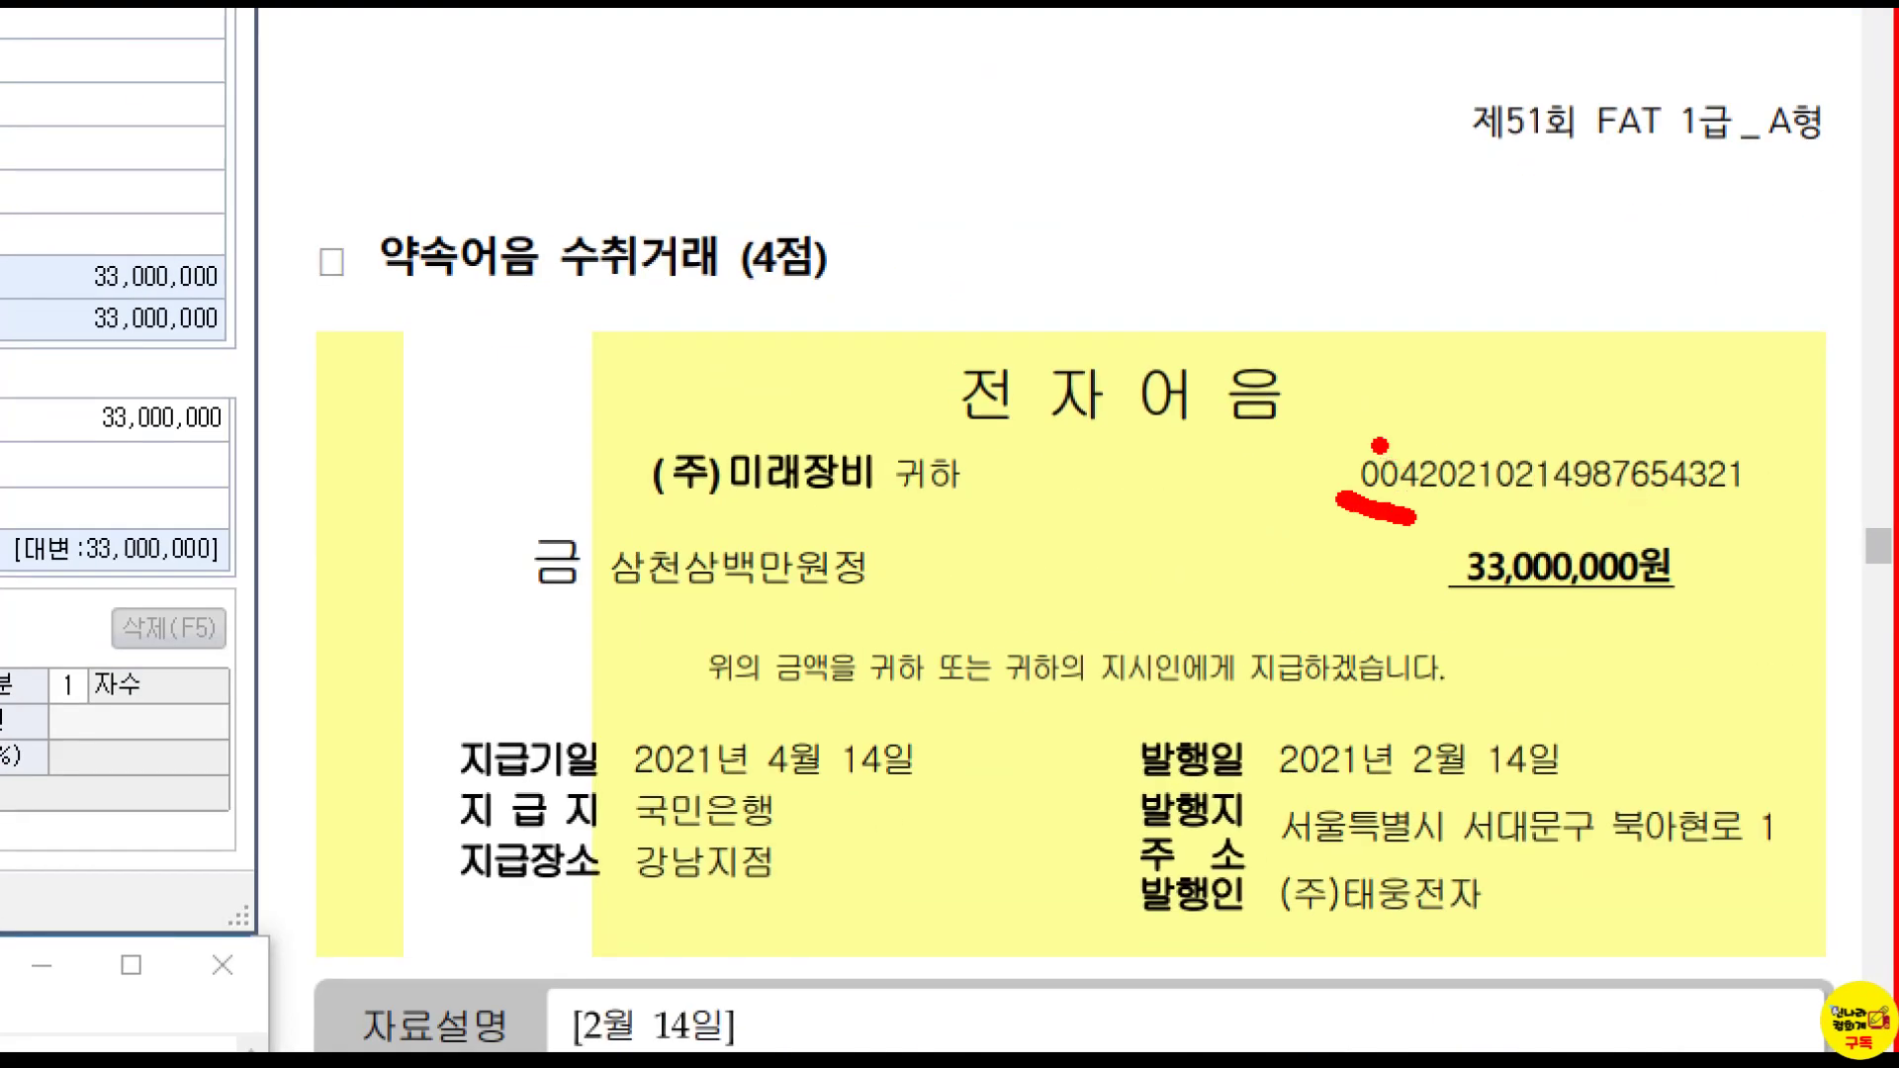
pyautogui.moveTo(1414, 510); pyautogui.dragTo(1572, 518)
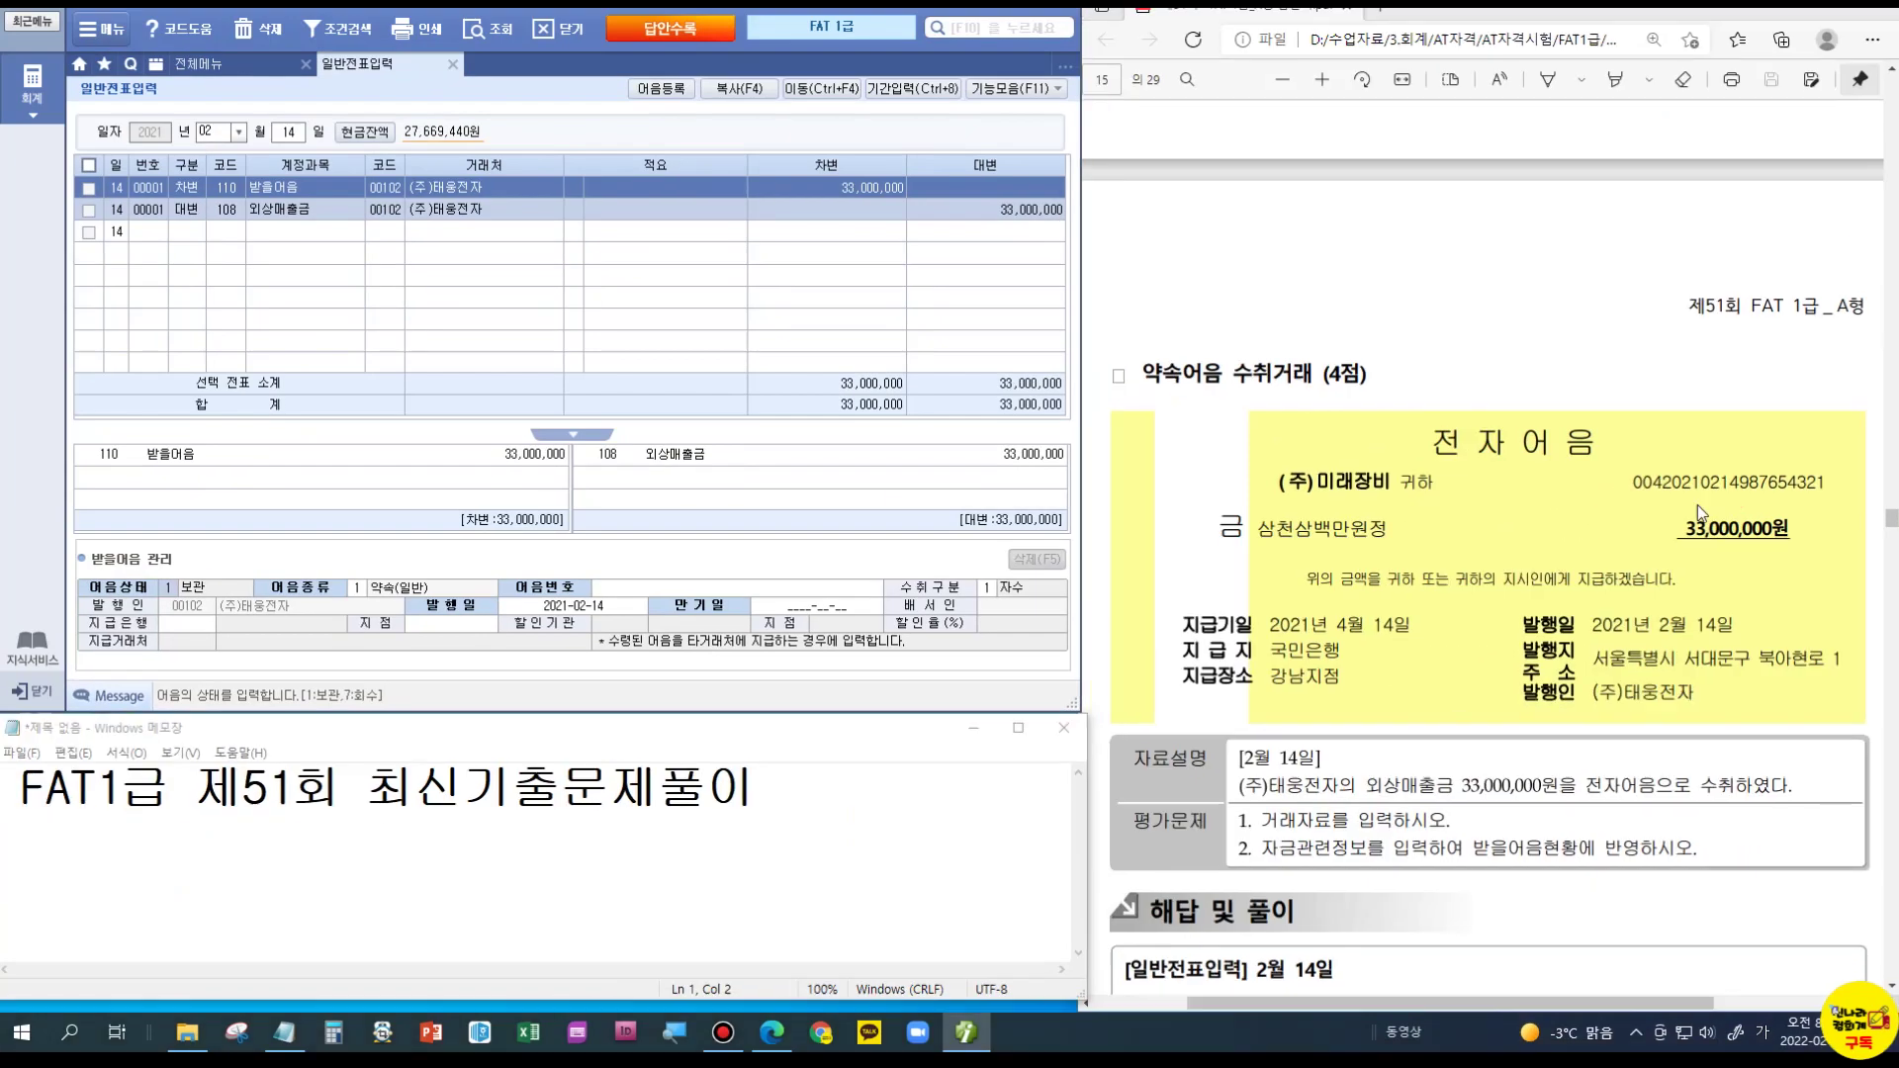
pyautogui.press('Return')
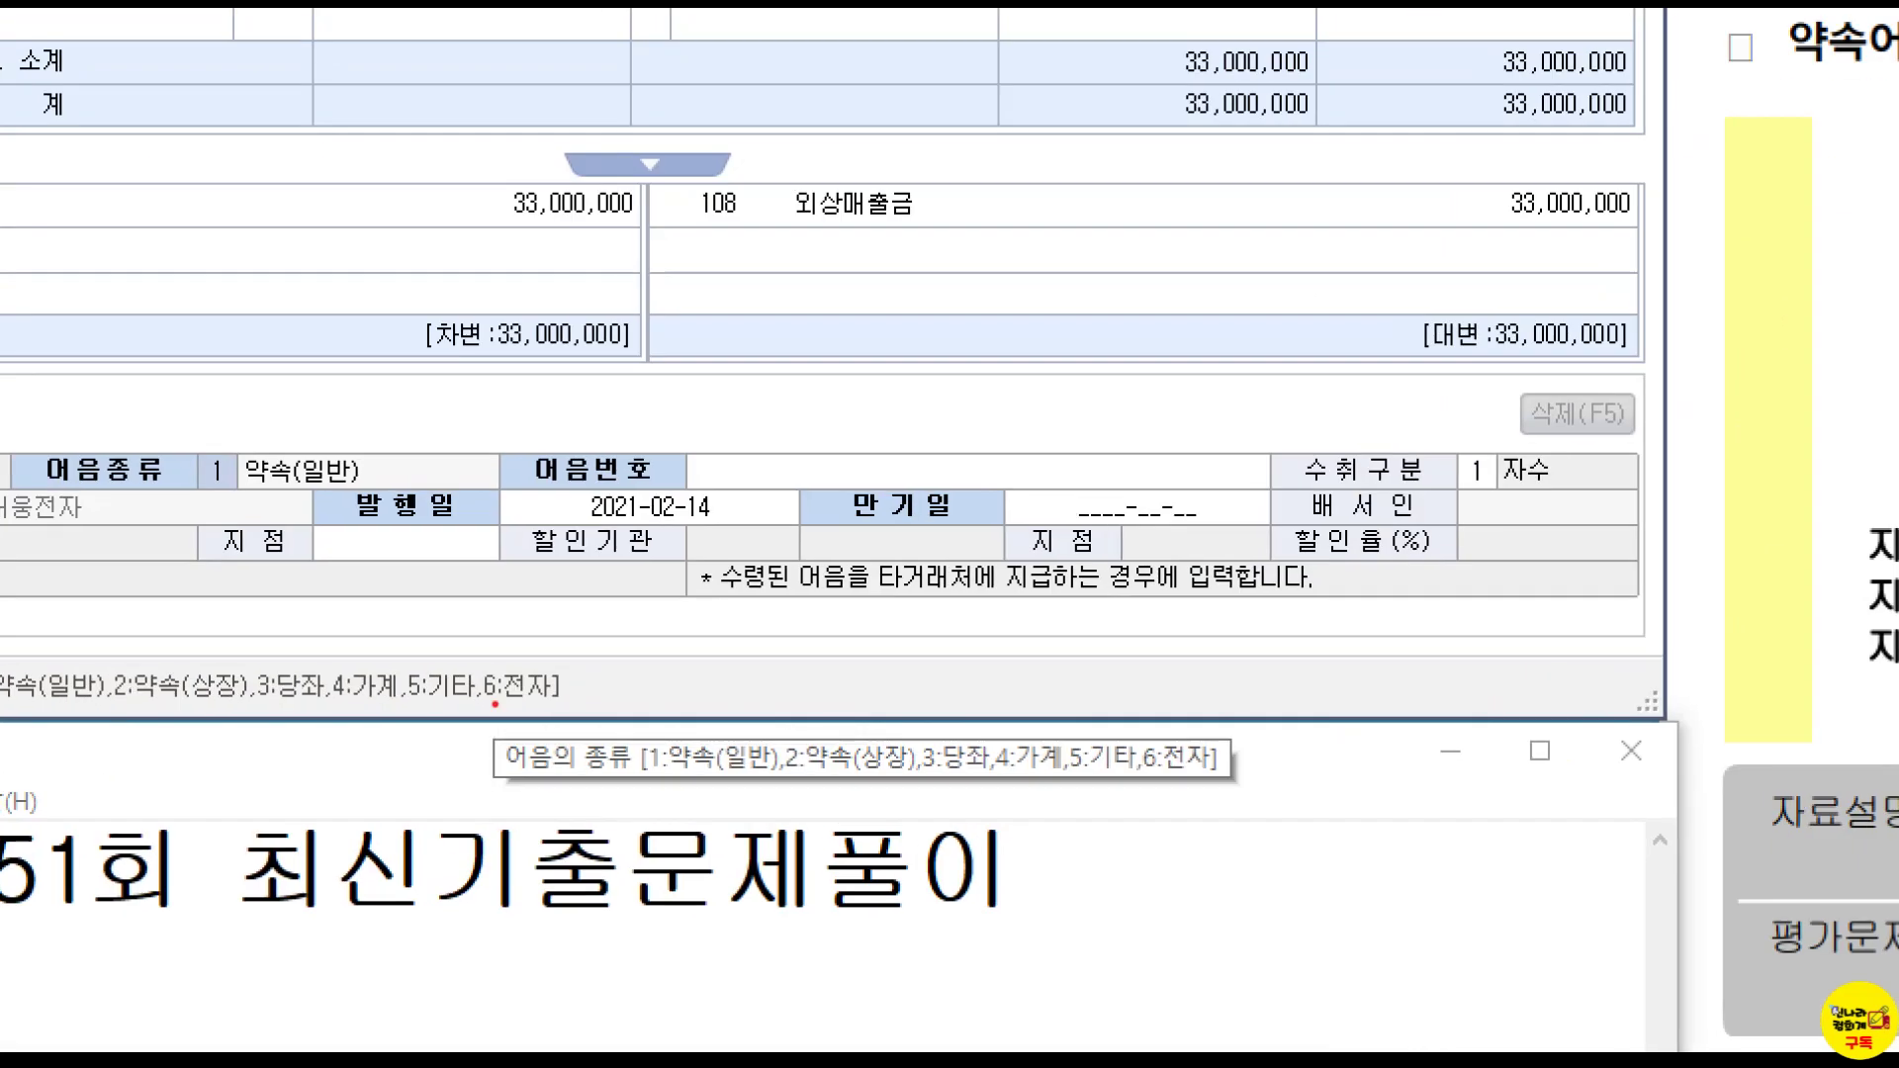
# Step: Set the 어음종류 to 6 전자 and fill in the 어음번호 printed on the electronic note
pyautogui.moveTo(486, 674); pyautogui.dragTo(544, 709)
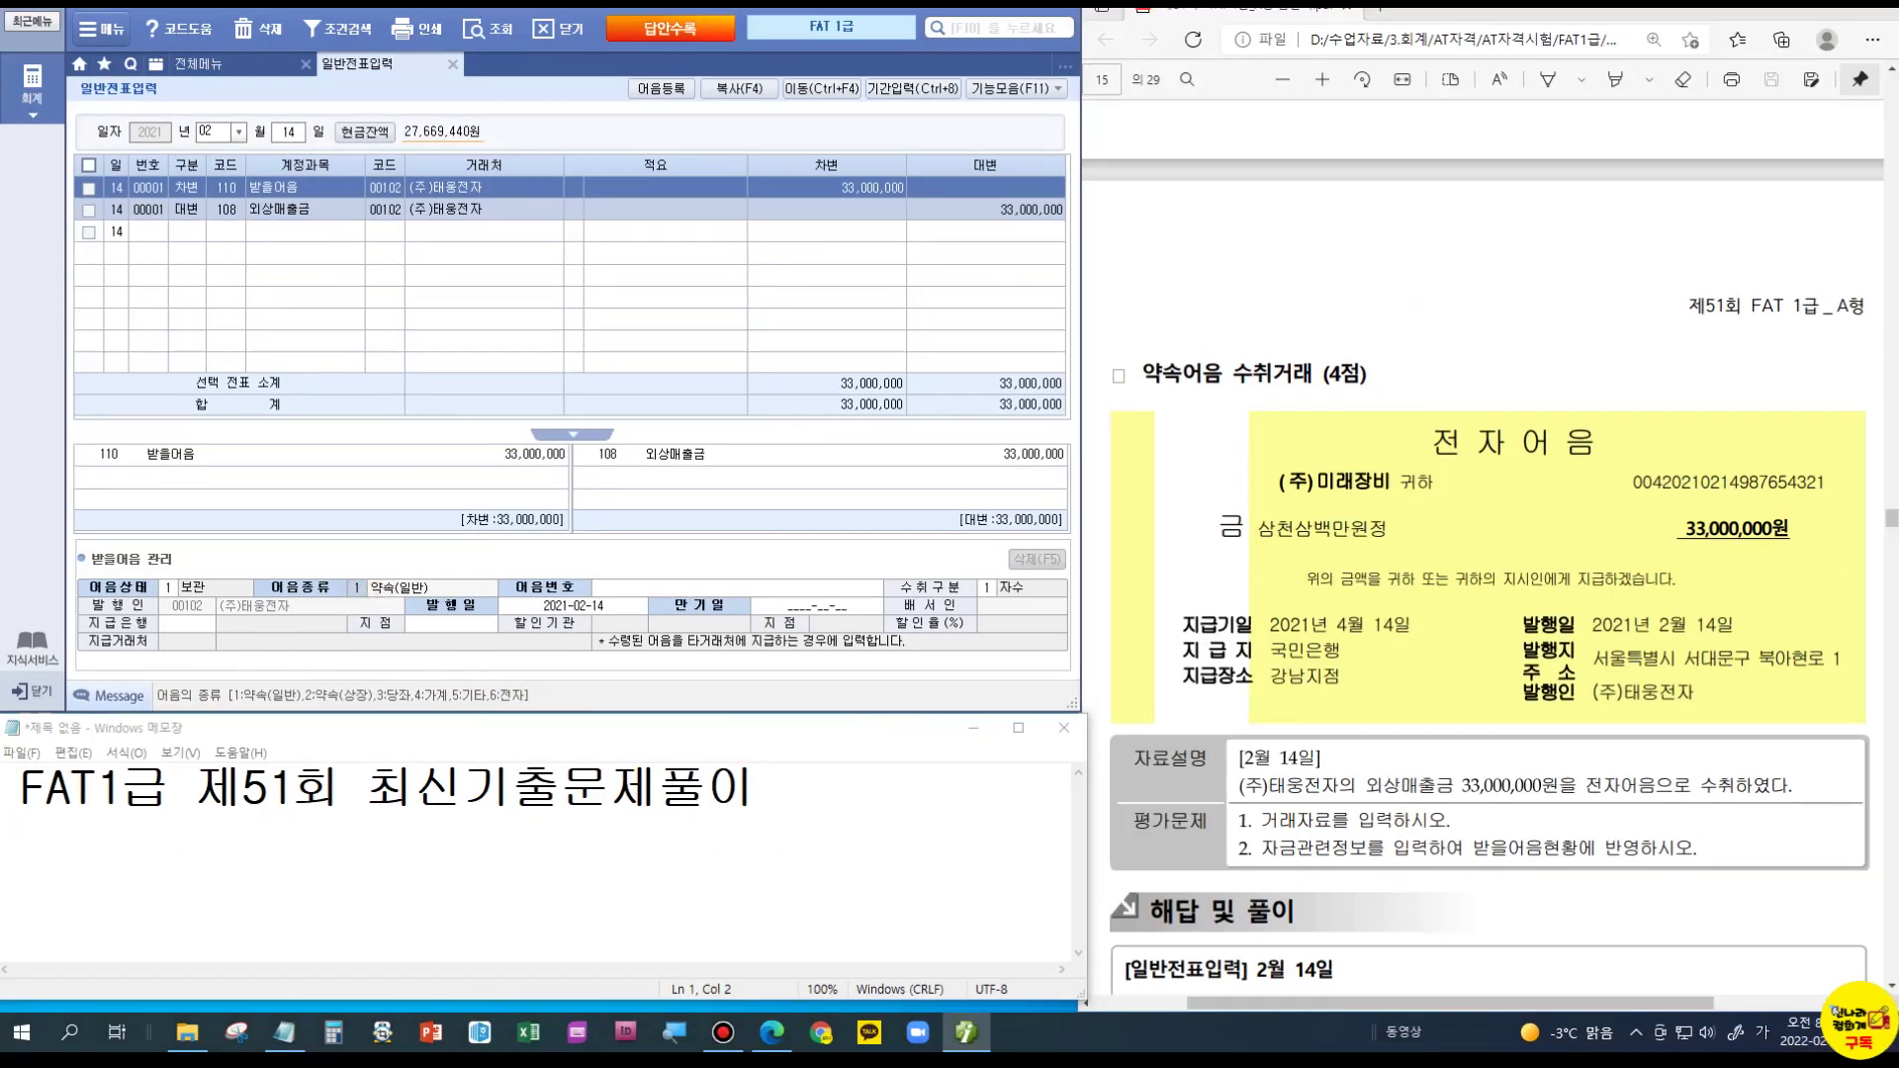
pyautogui.write('6')
pyautogui.press('Return')
pyautogui.write('0')
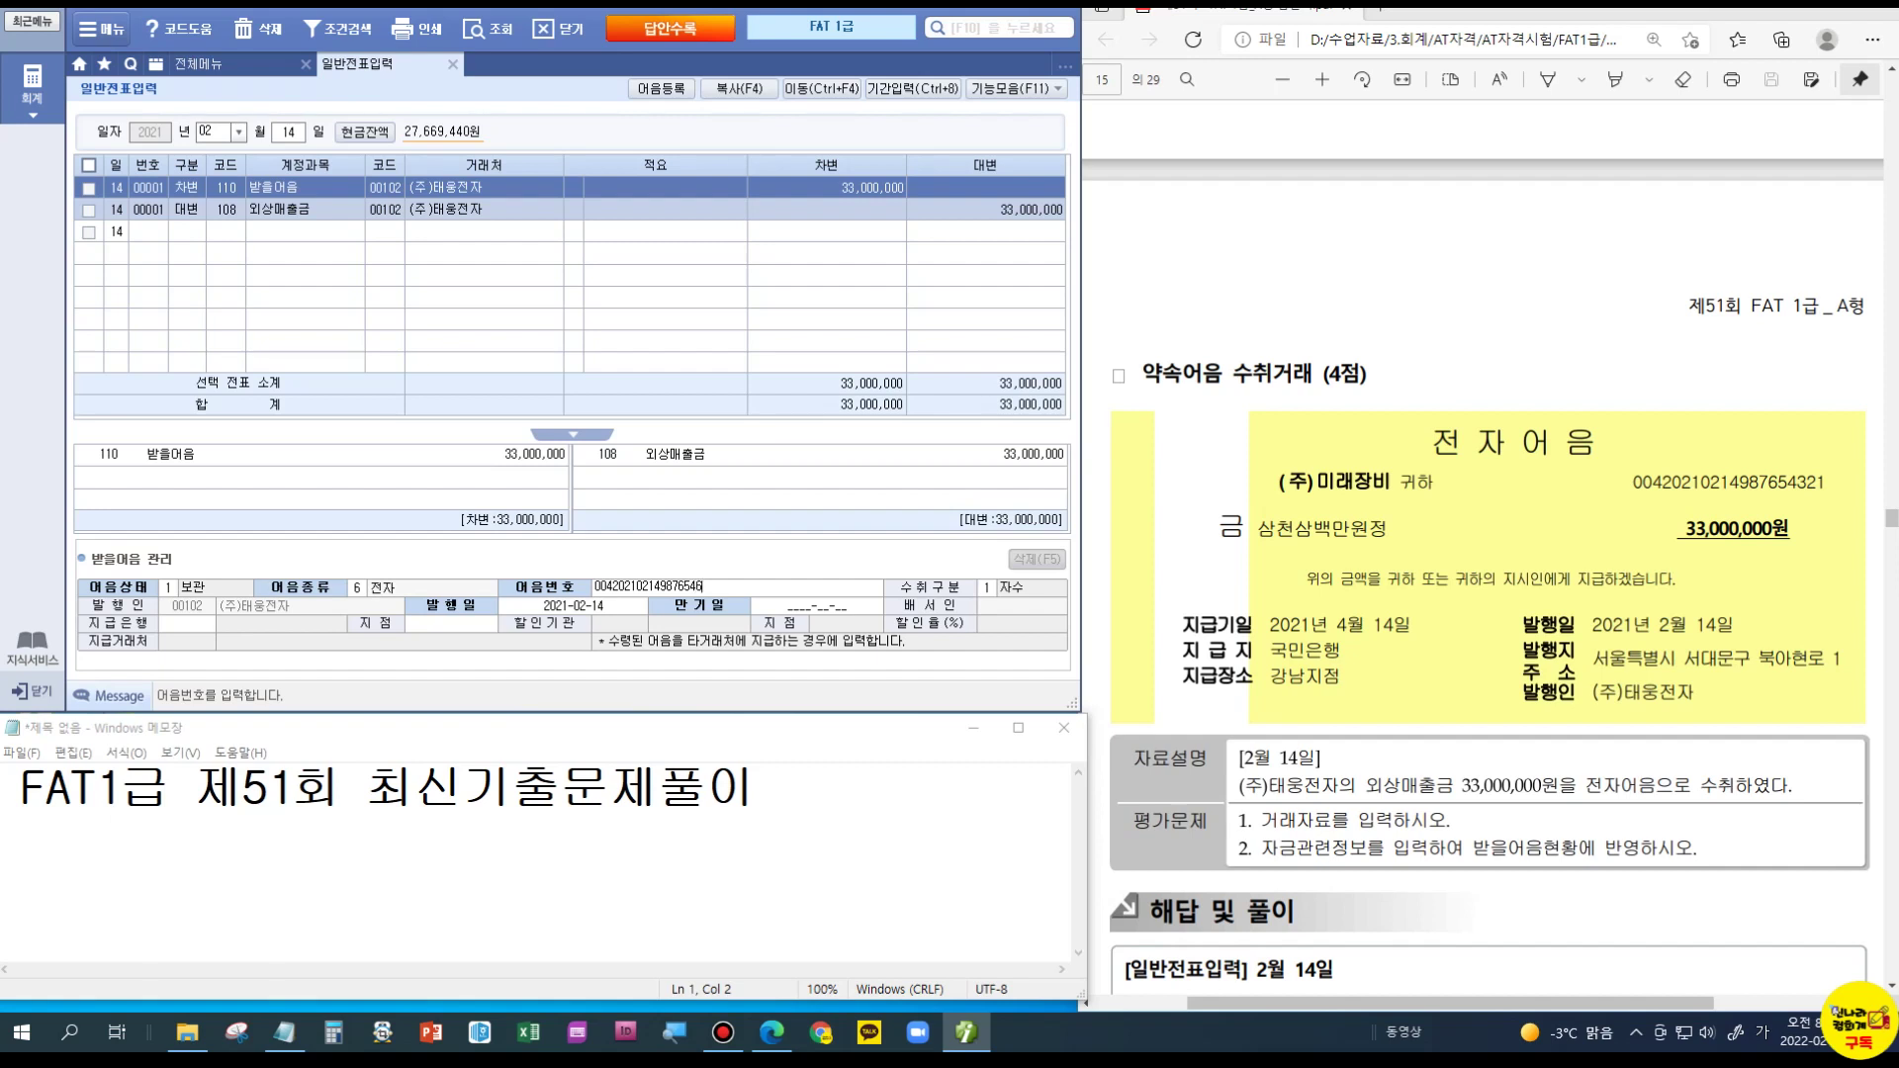
pyautogui.press('Return')
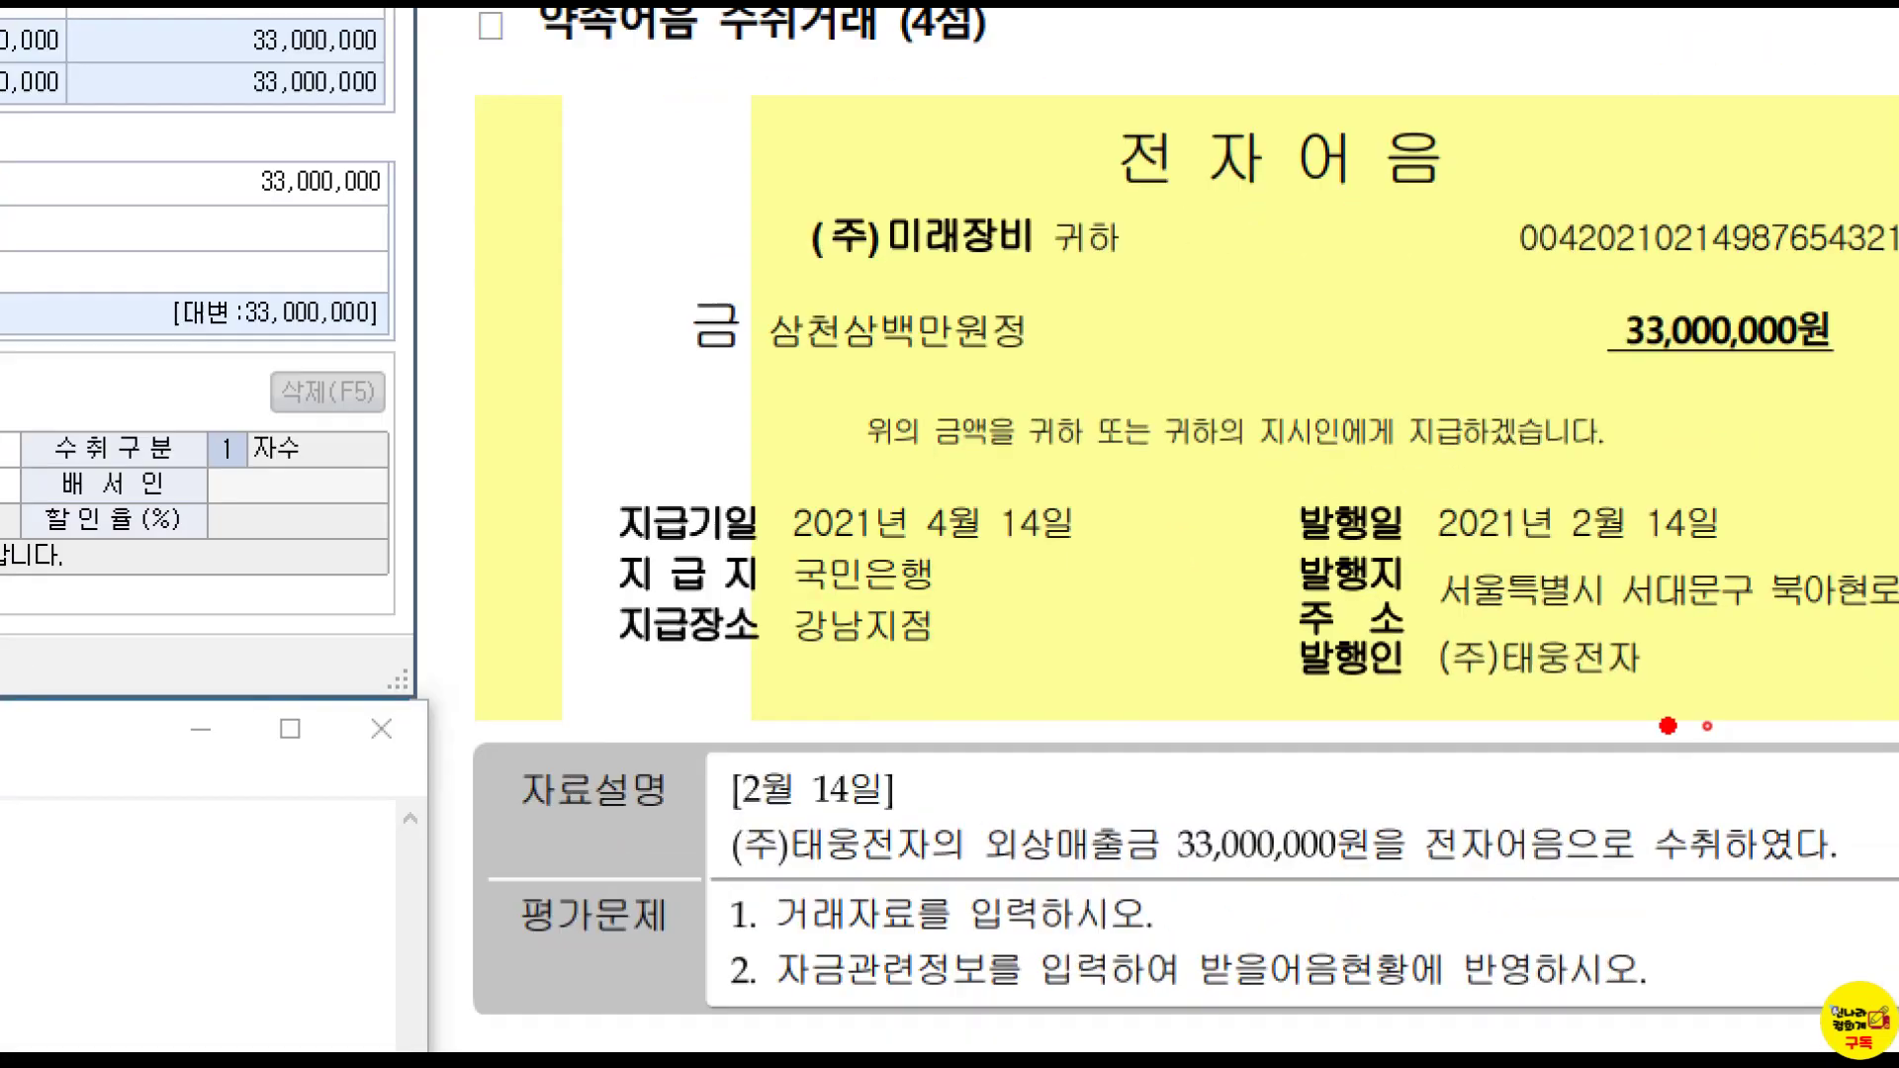
# Step: Set the note's 만기일 to 2021-04-14
pyautogui.moveTo(1405, 617); pyautogui.dragTo(1704, 727)
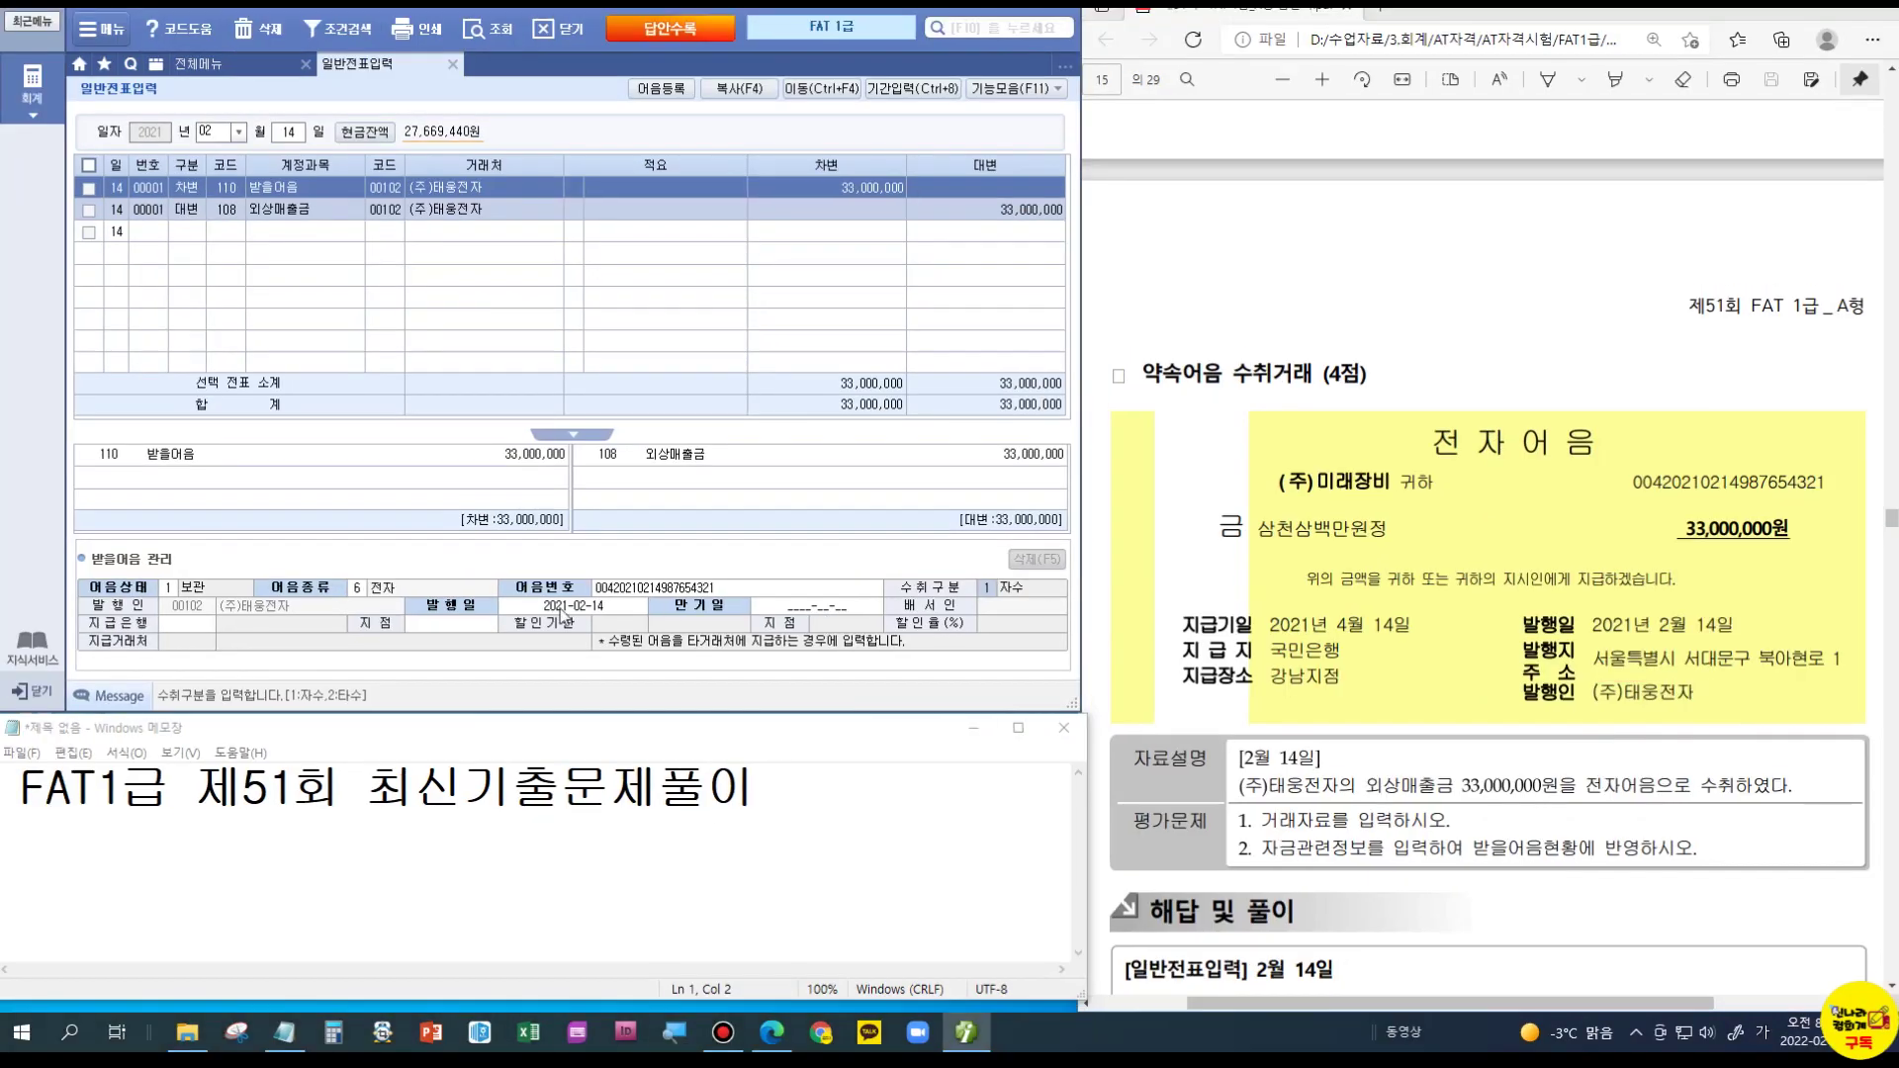
pyautogui.click(821, 603)
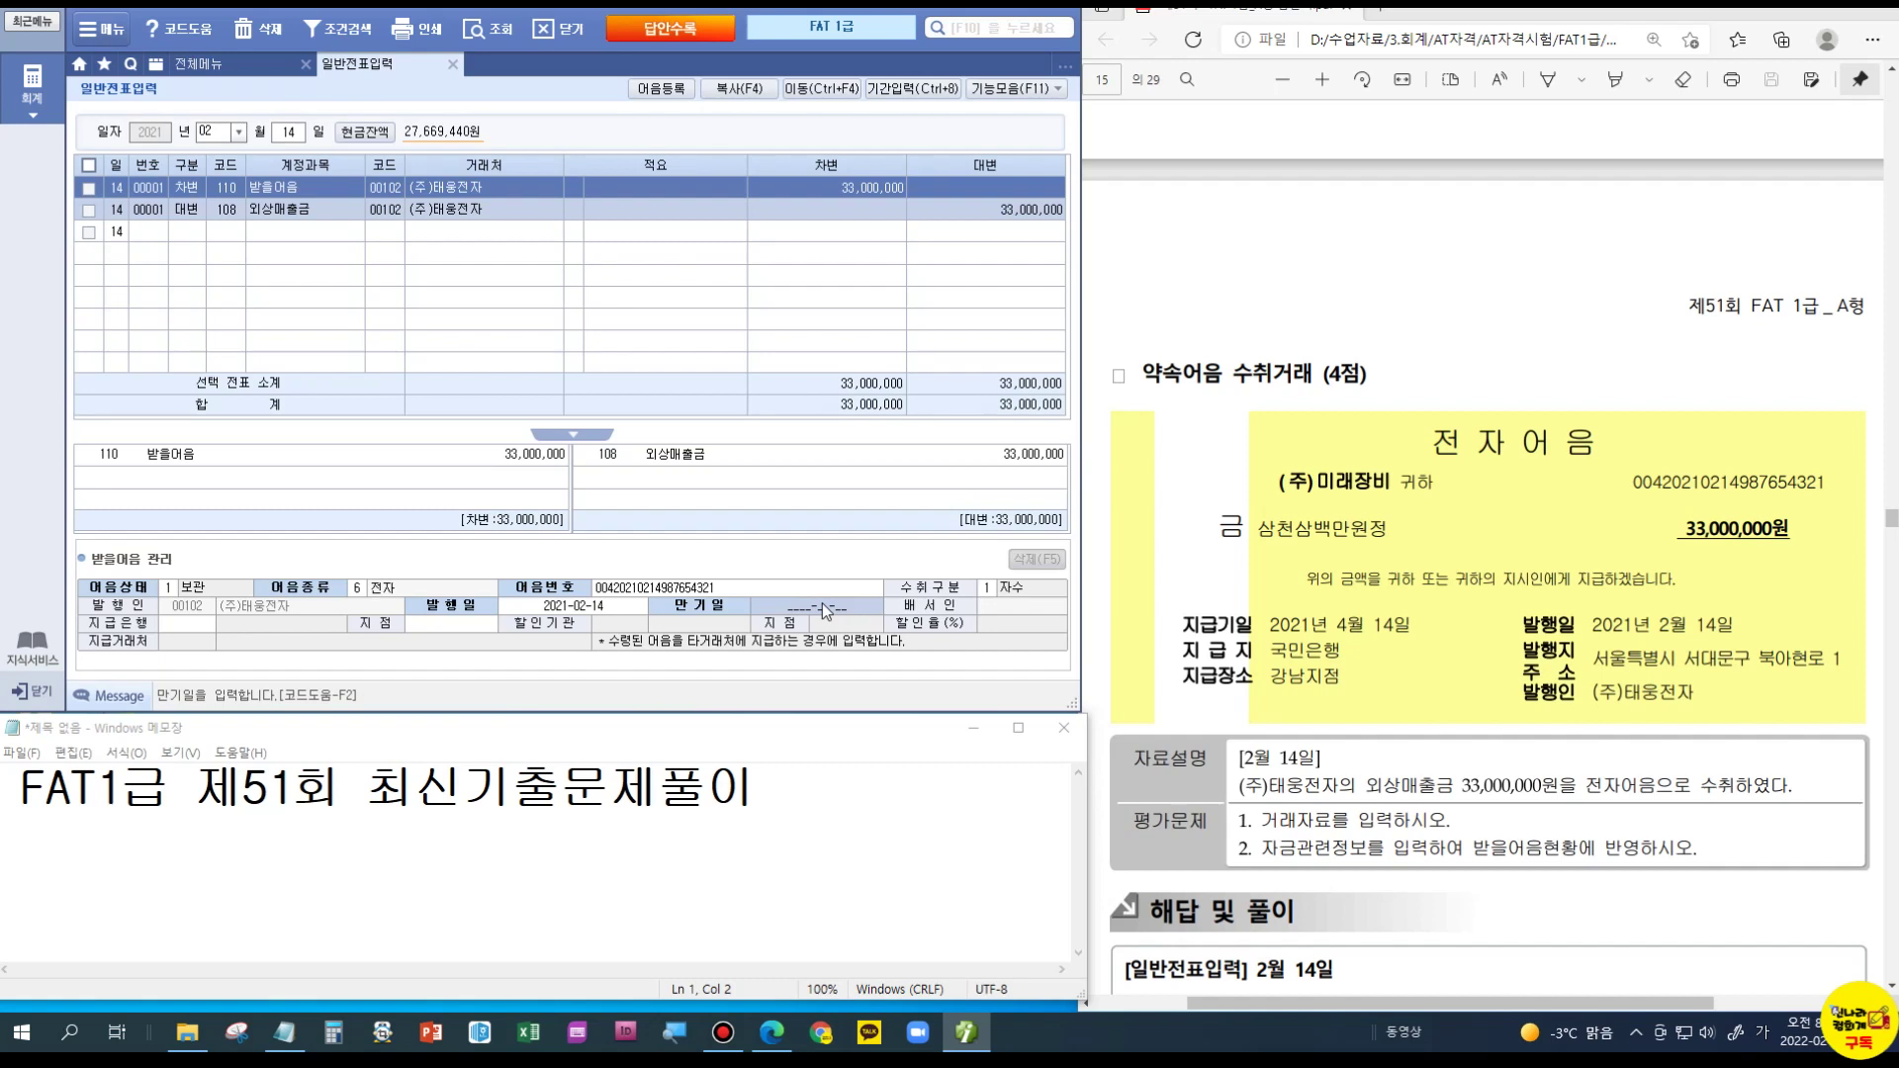
pyautogui.write('2021-04-14')
pyautogui.press('Return')
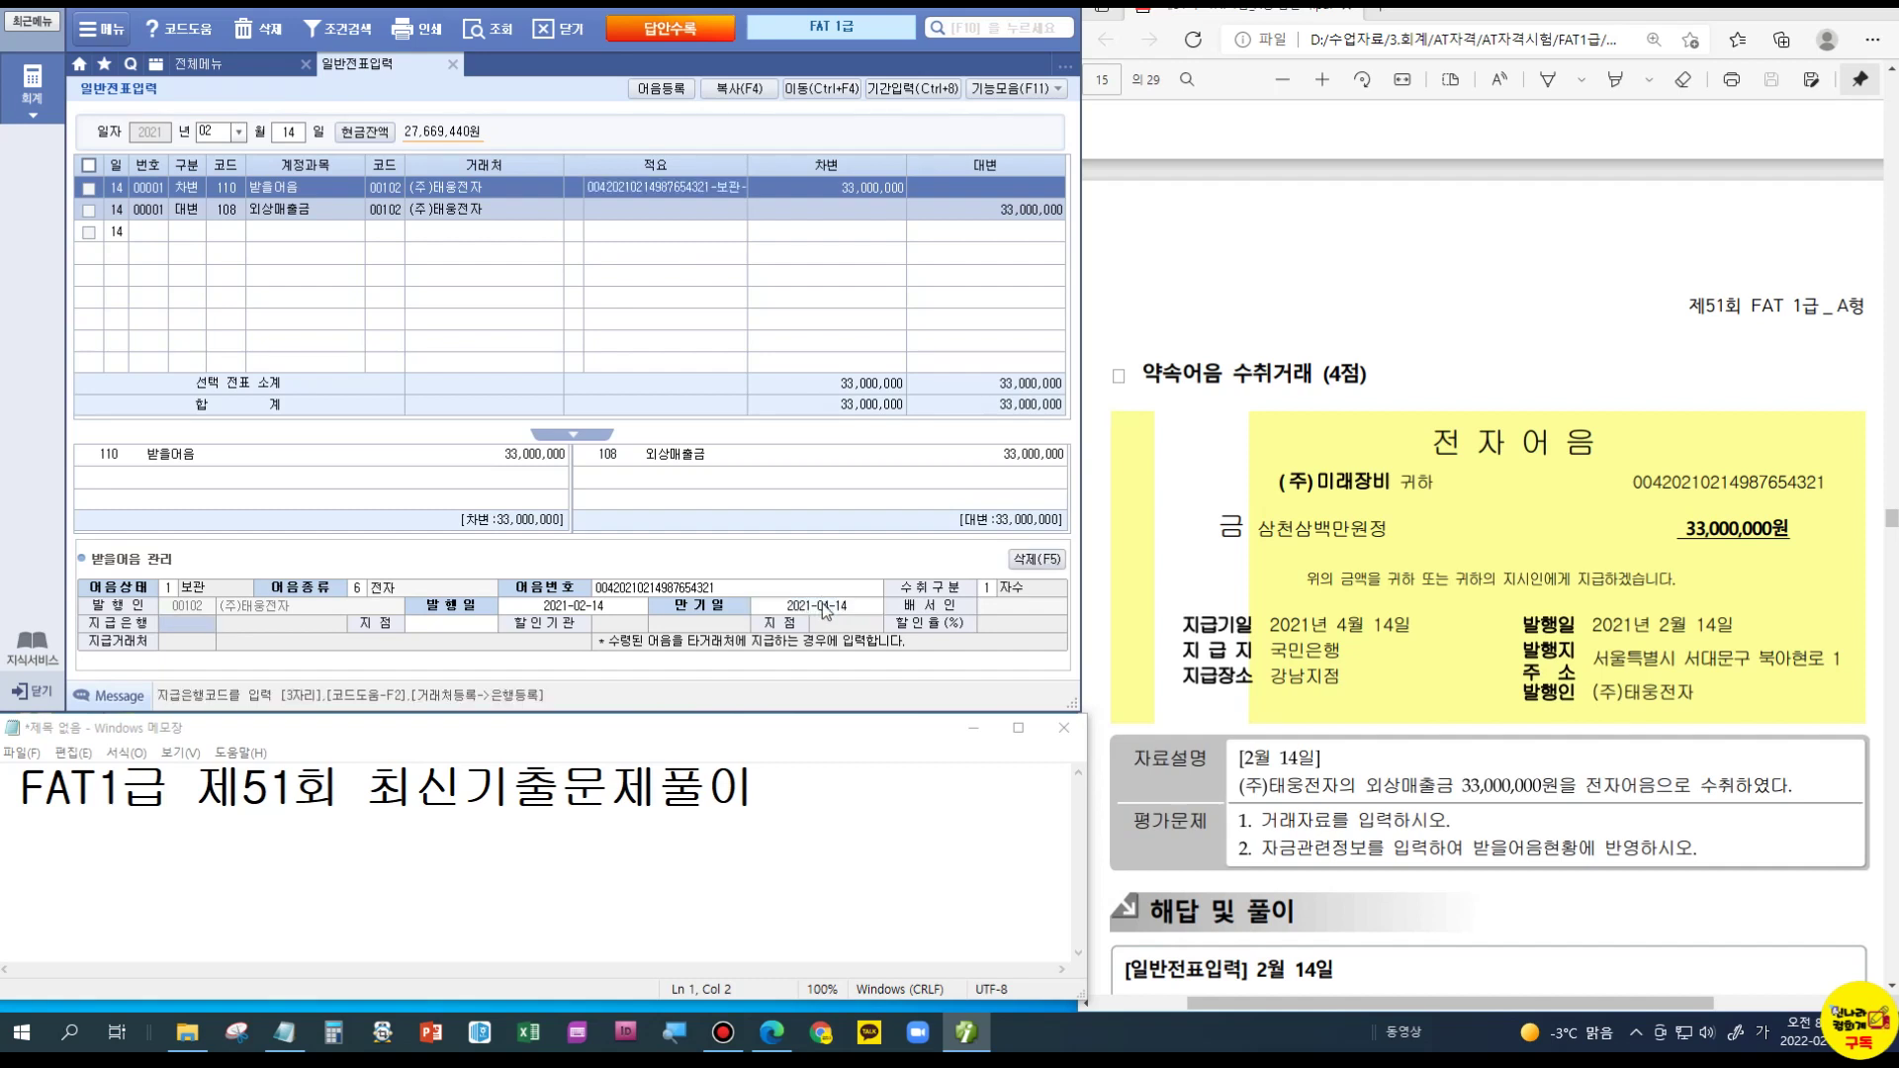
# Step: Set the note's 지급은행 to 100 국민은행 and its 지점 to 강남
pyautogui.press('Return')
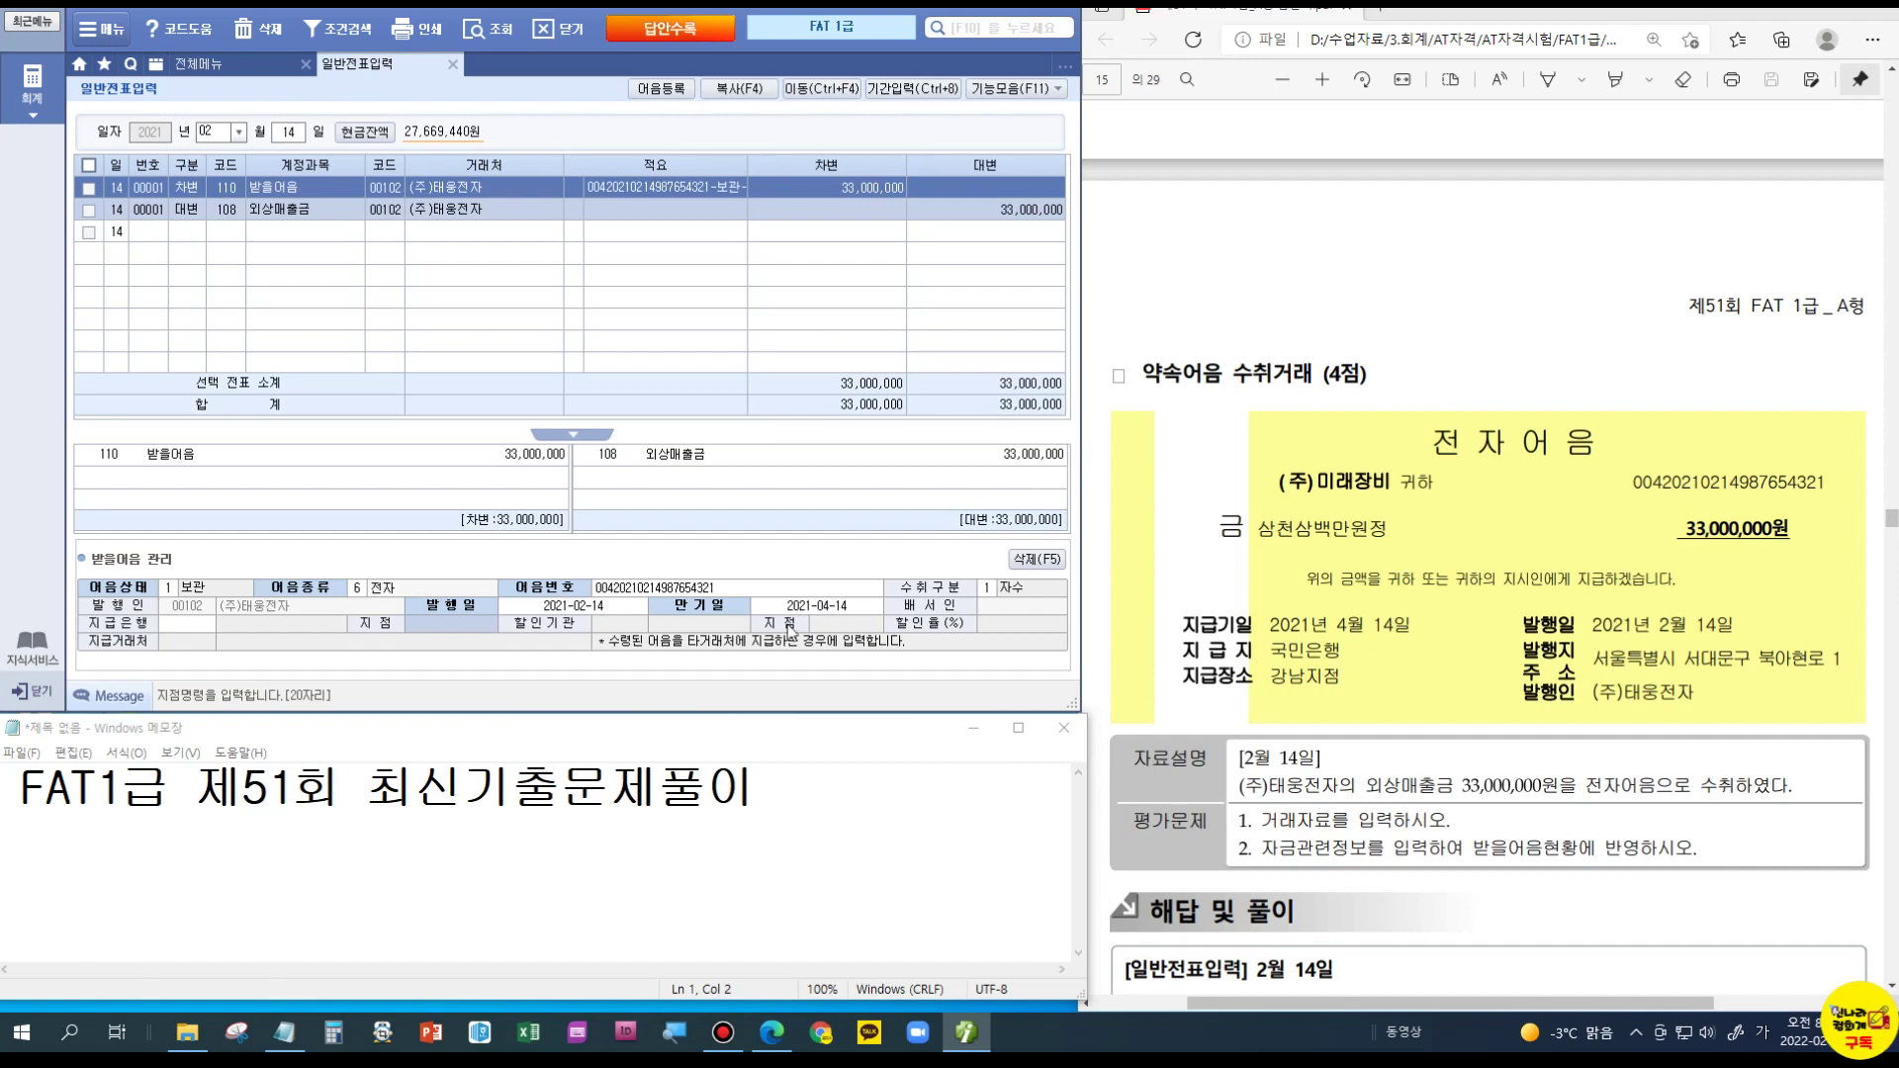
pyautogui.click(187, 623)
pyautogui.press('F2')
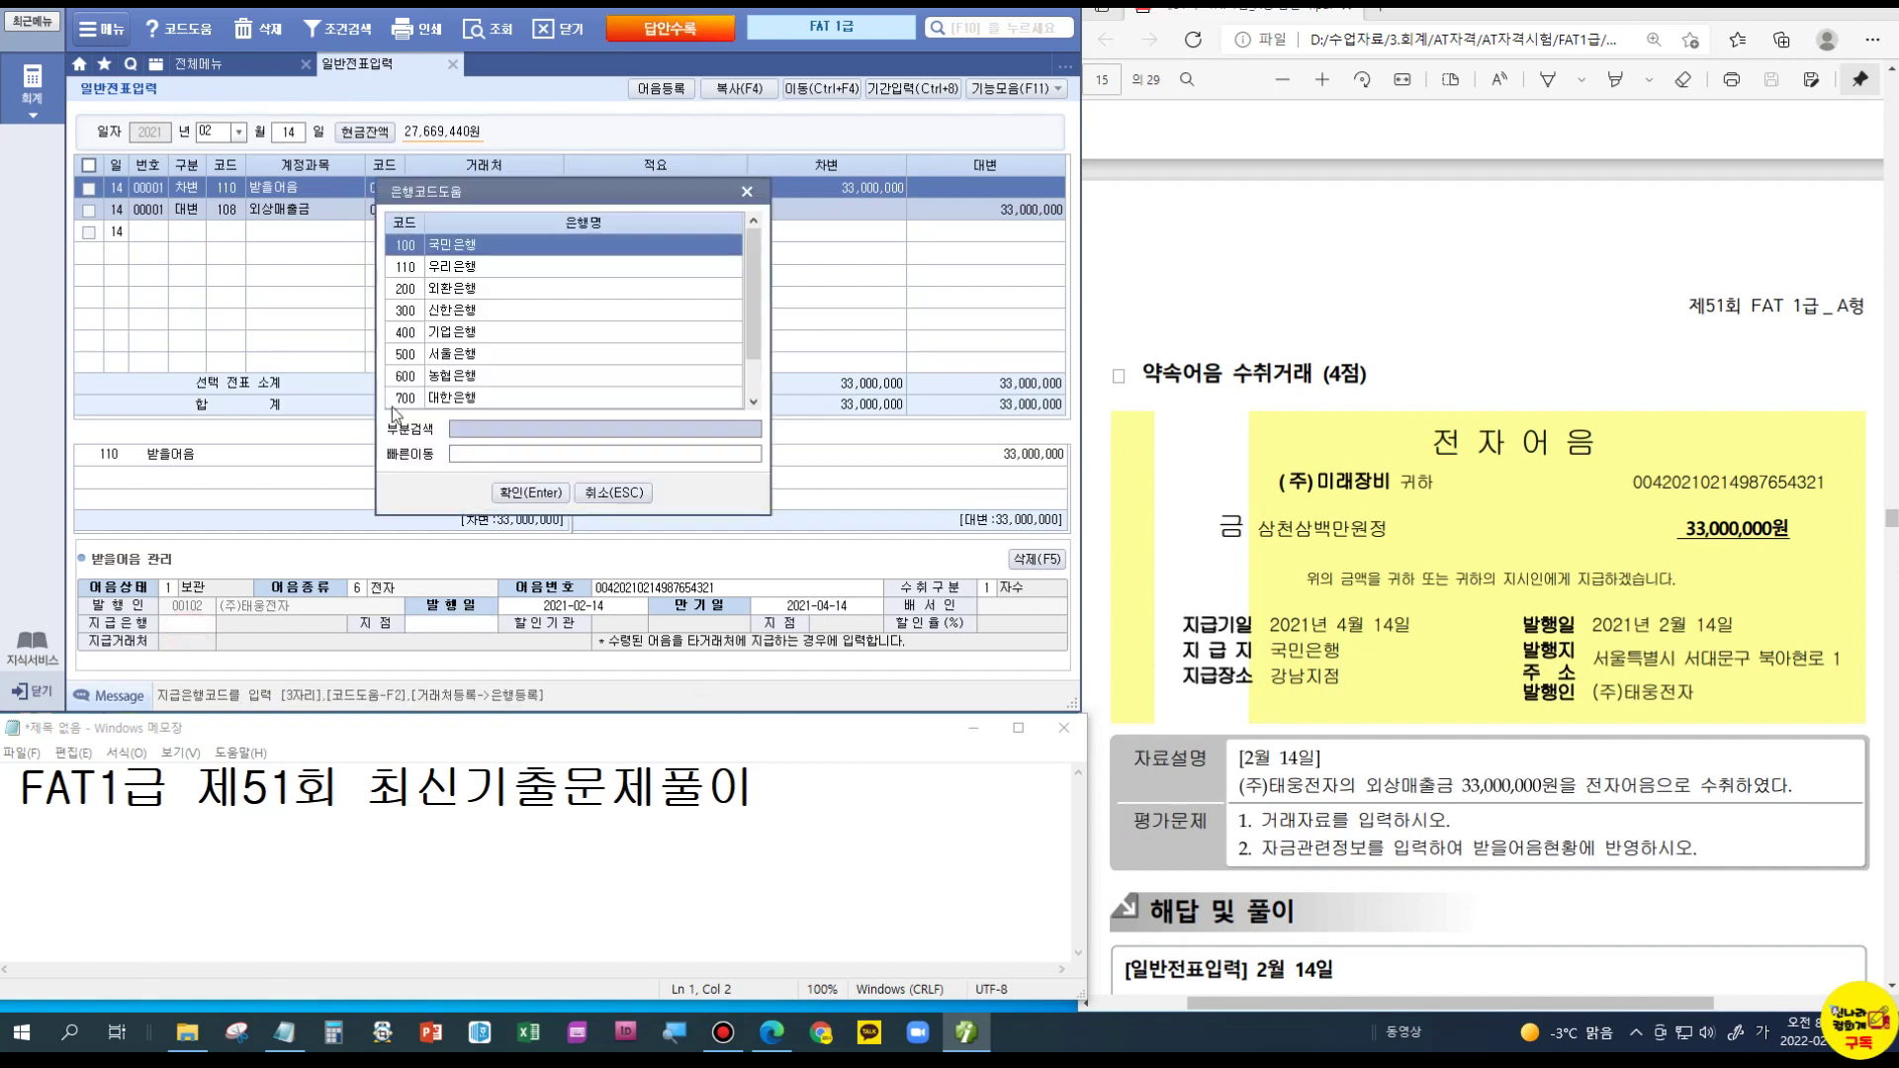
pyautogui.click(516, 492)
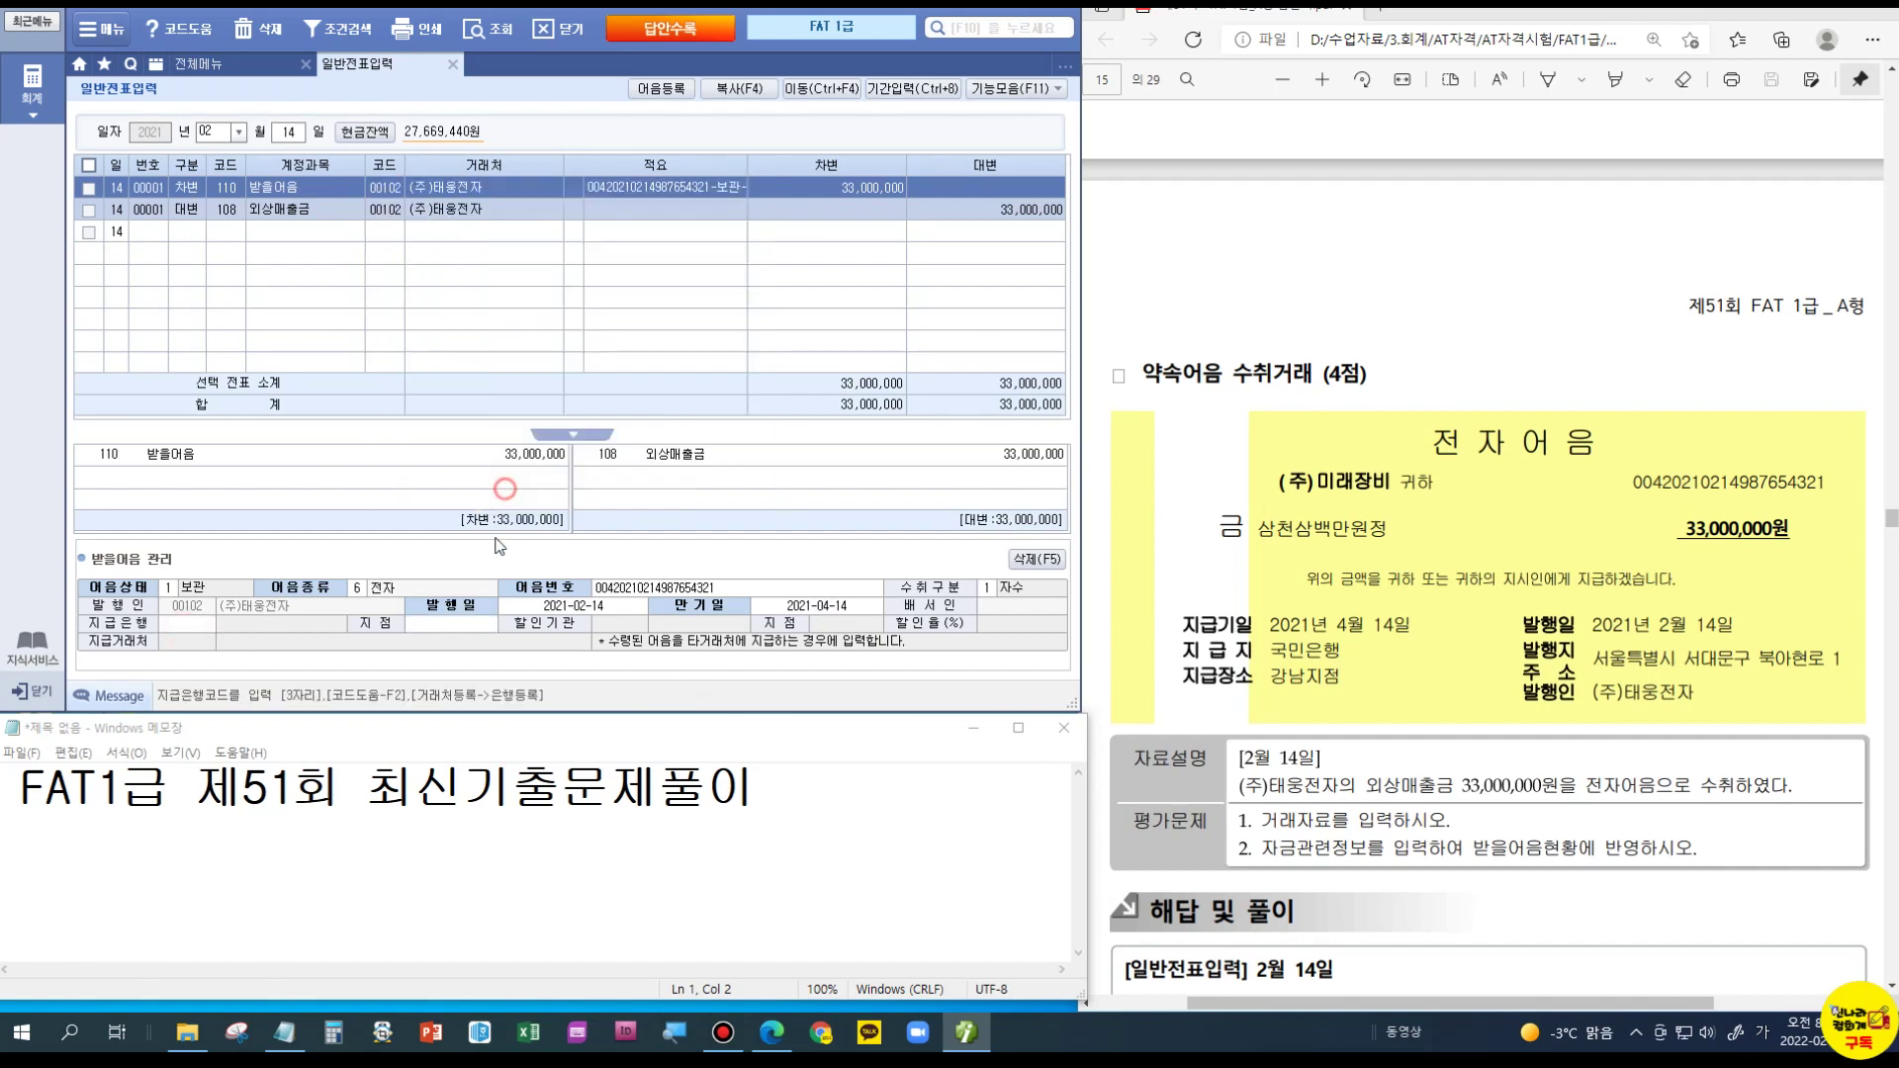
pyautogui.write('강남')
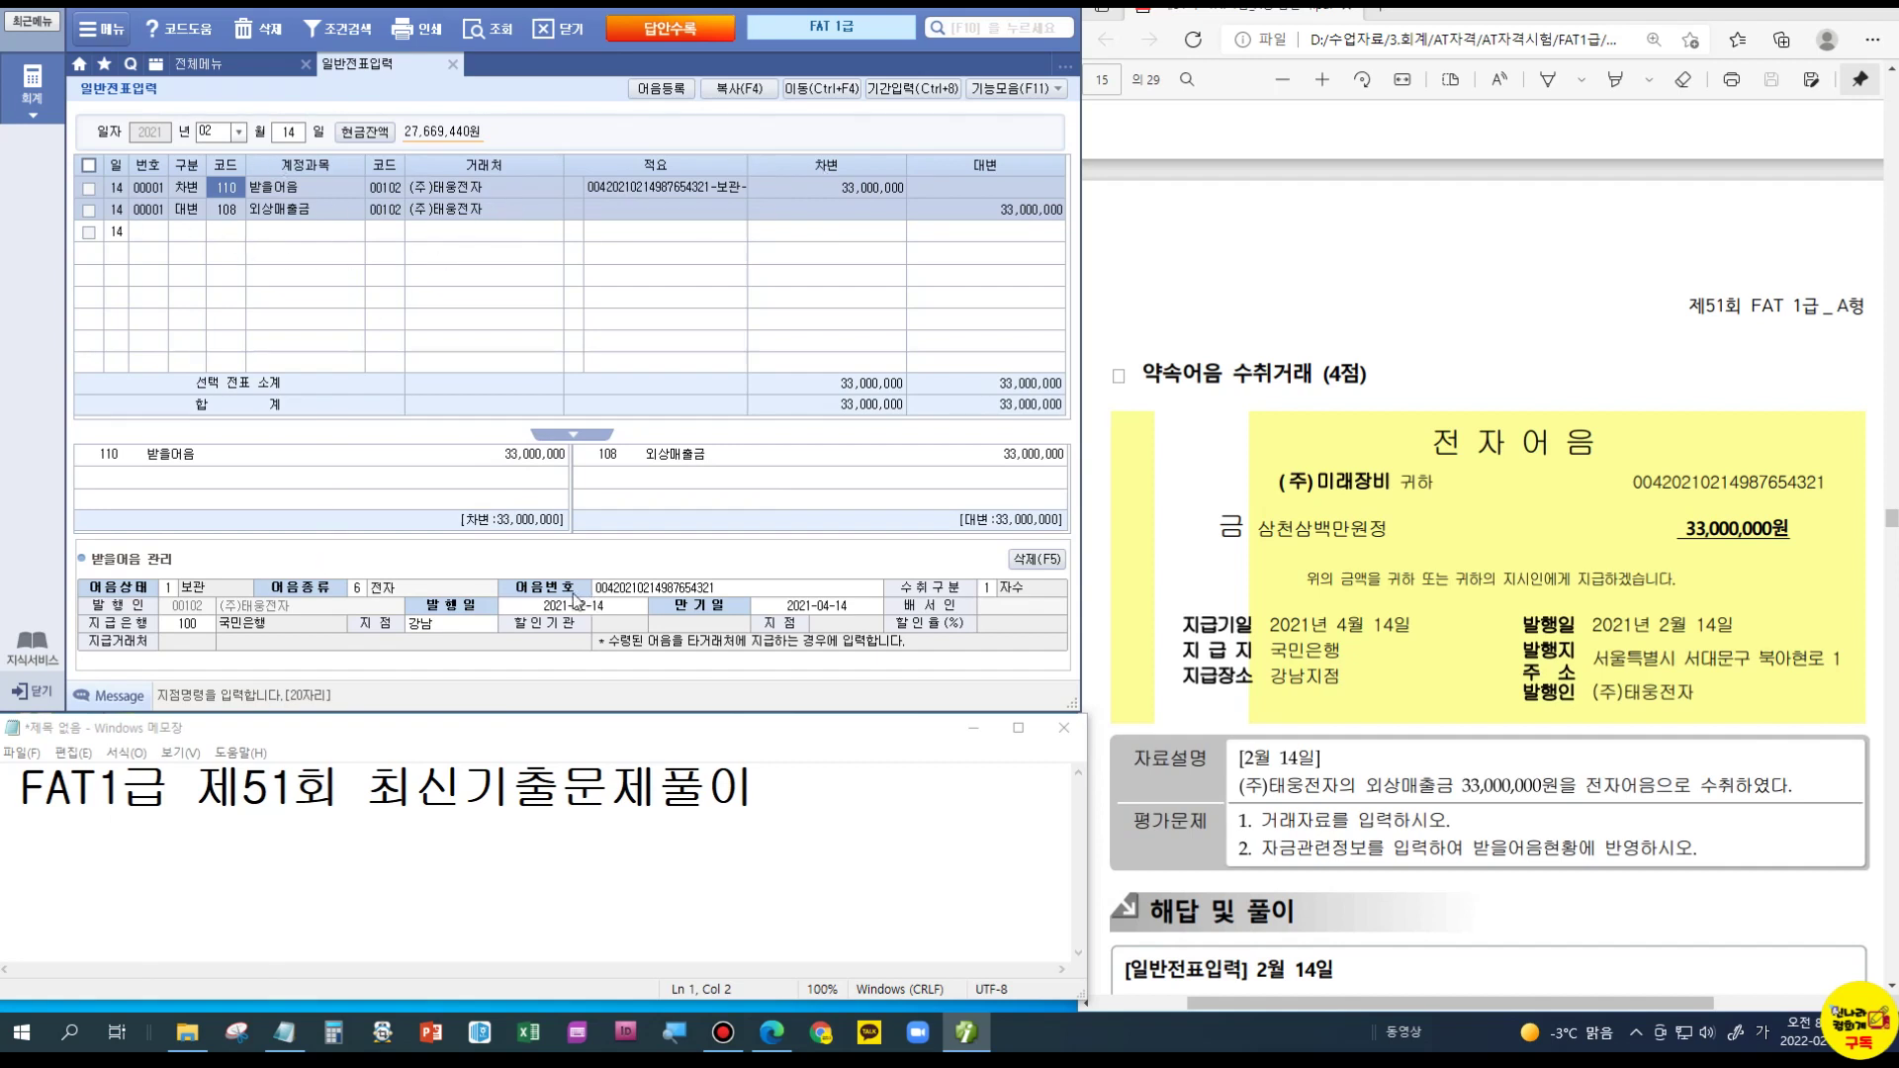
# Step: Compare the February 14 voucher and 받을어음 관리 details with the model answer
pyautogui.scroll(-1, 1452, 780)
pyautogui.scroll(-3, 1452, 781)
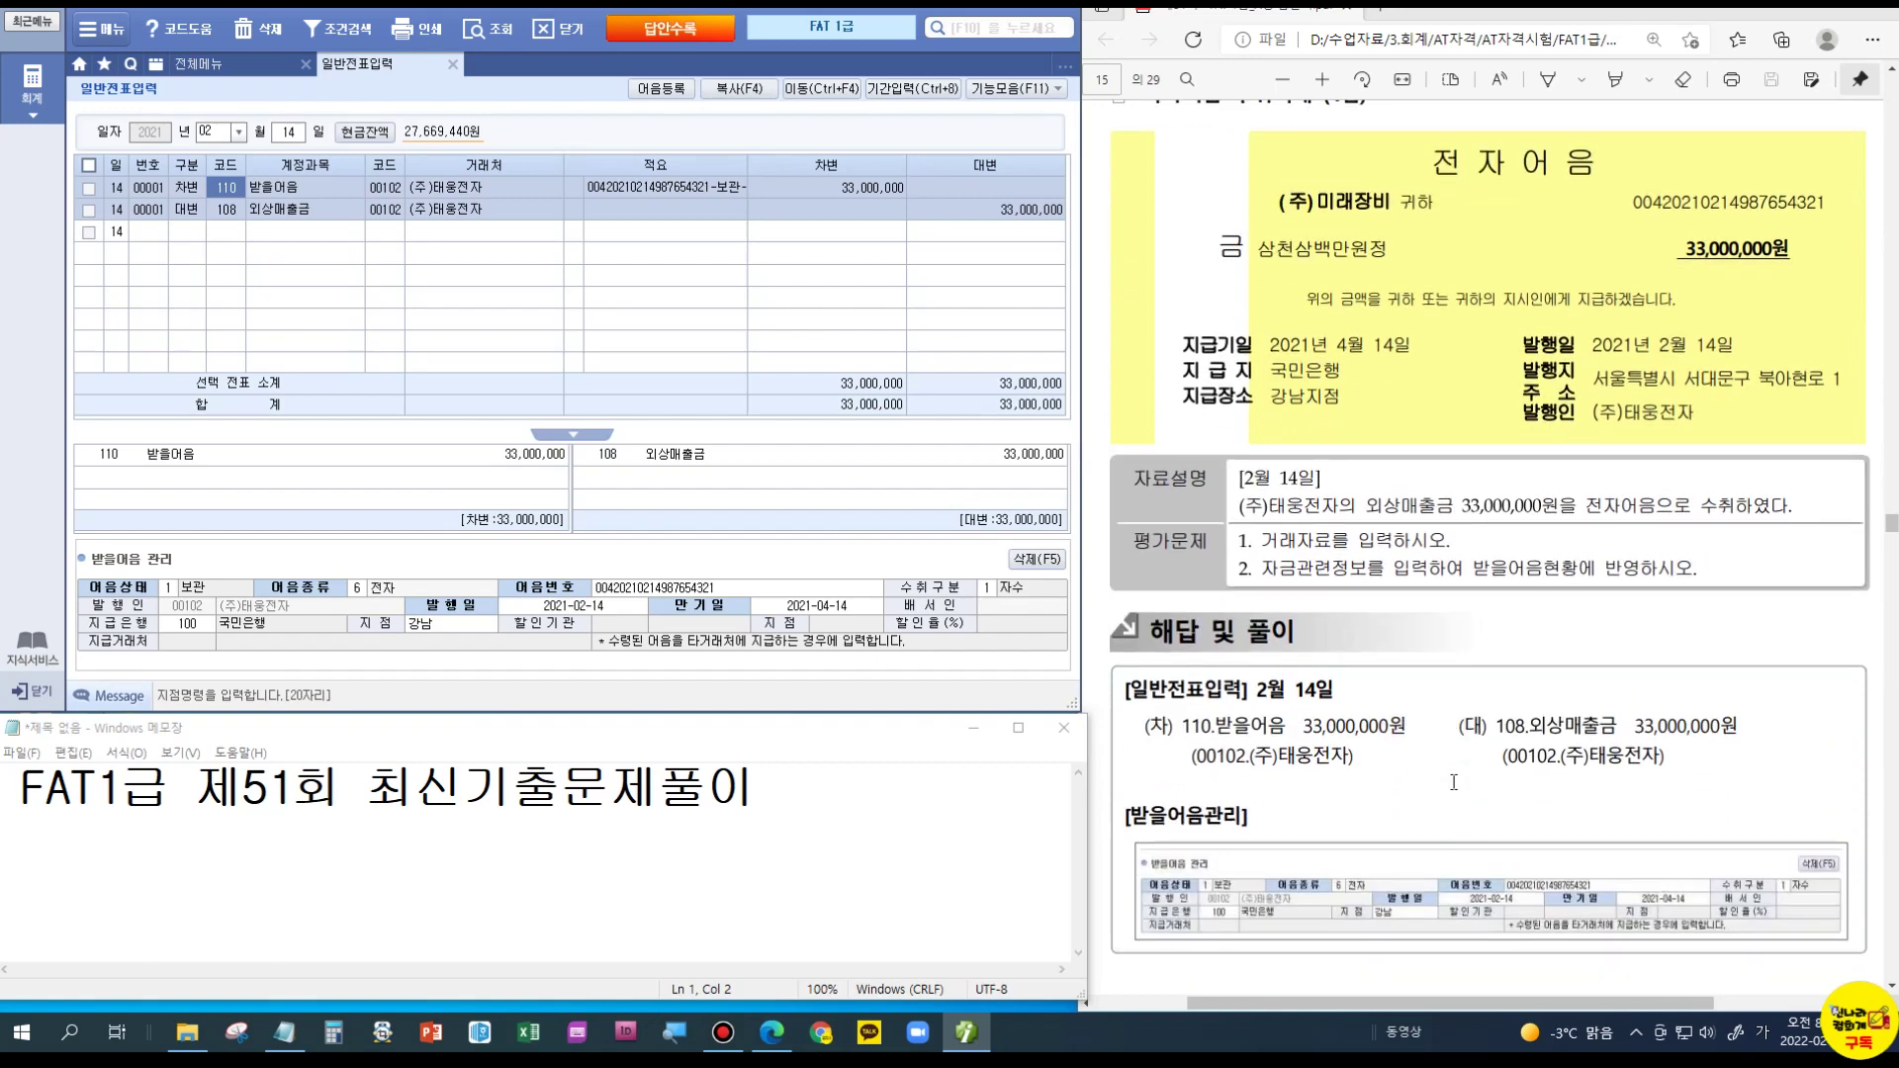
pyautogui.scroll(-2, 1453, 783)
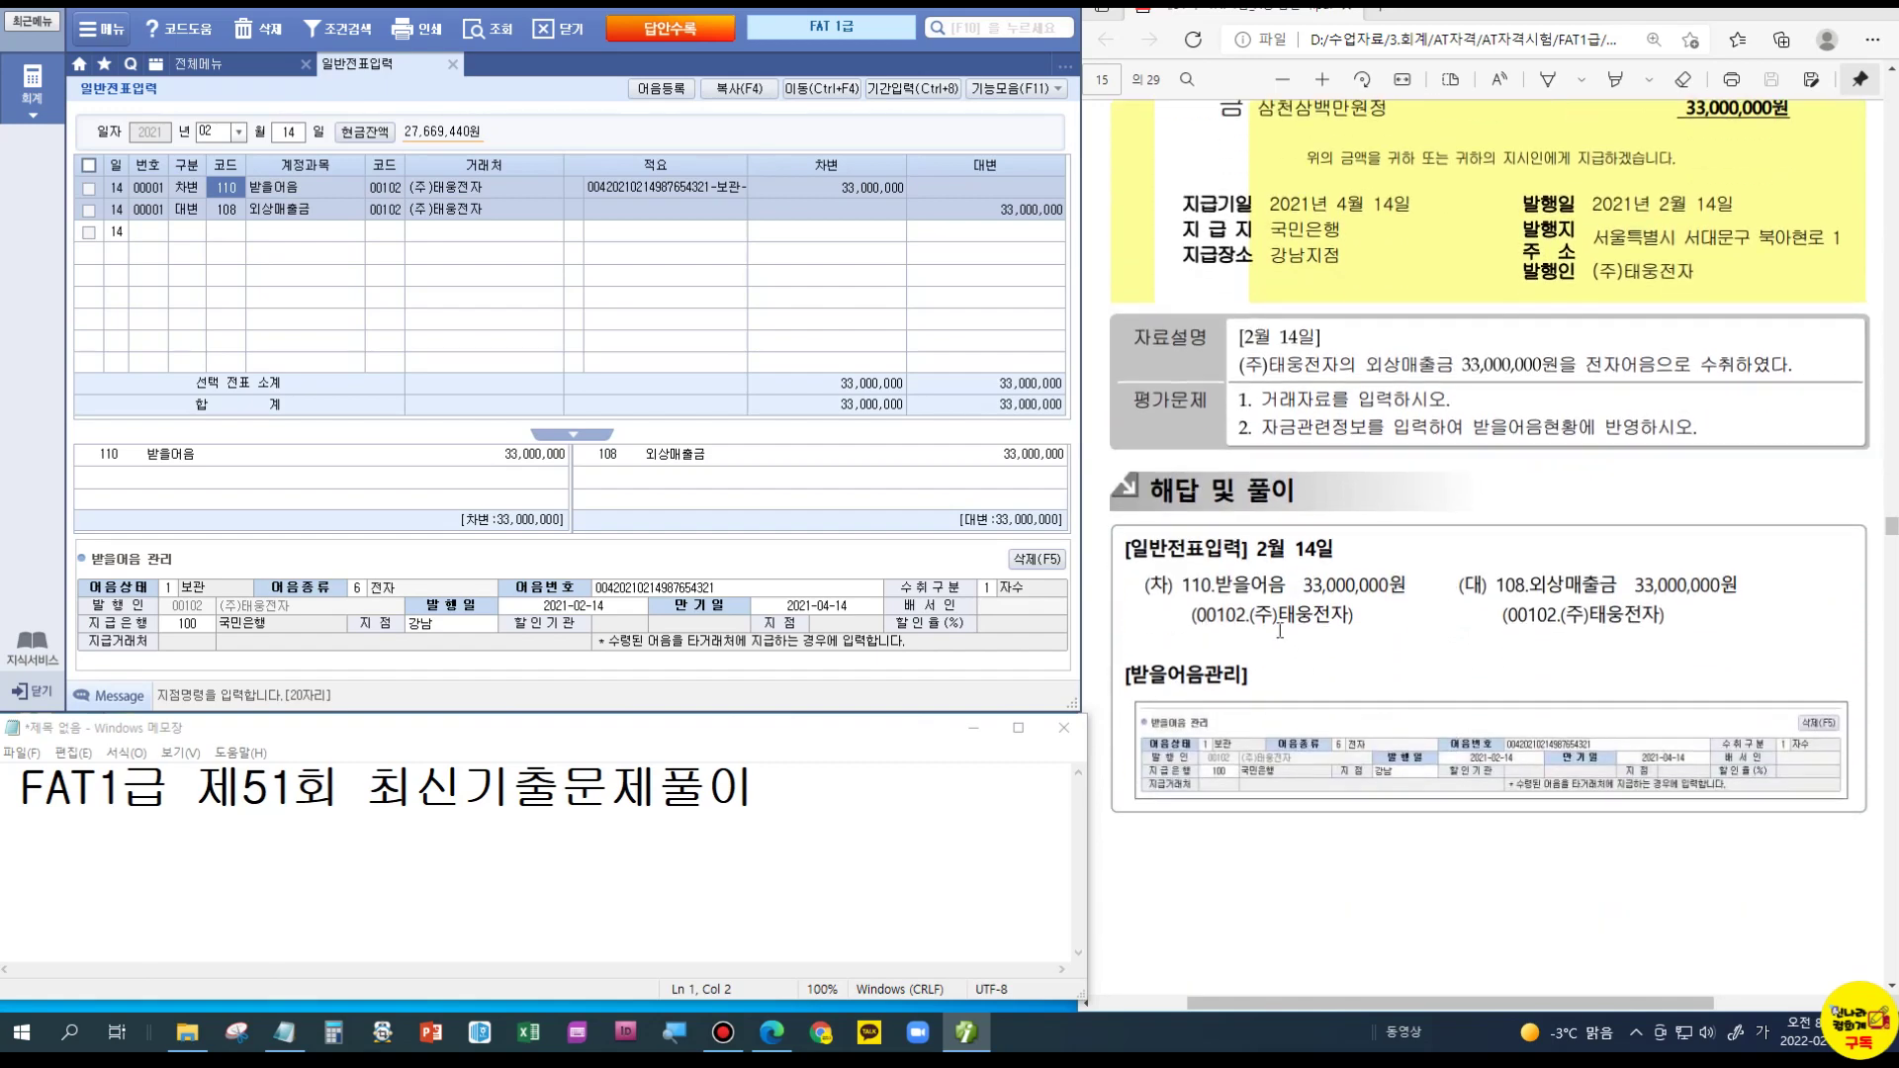
pyautogui.scroll(3, 1474, 609)
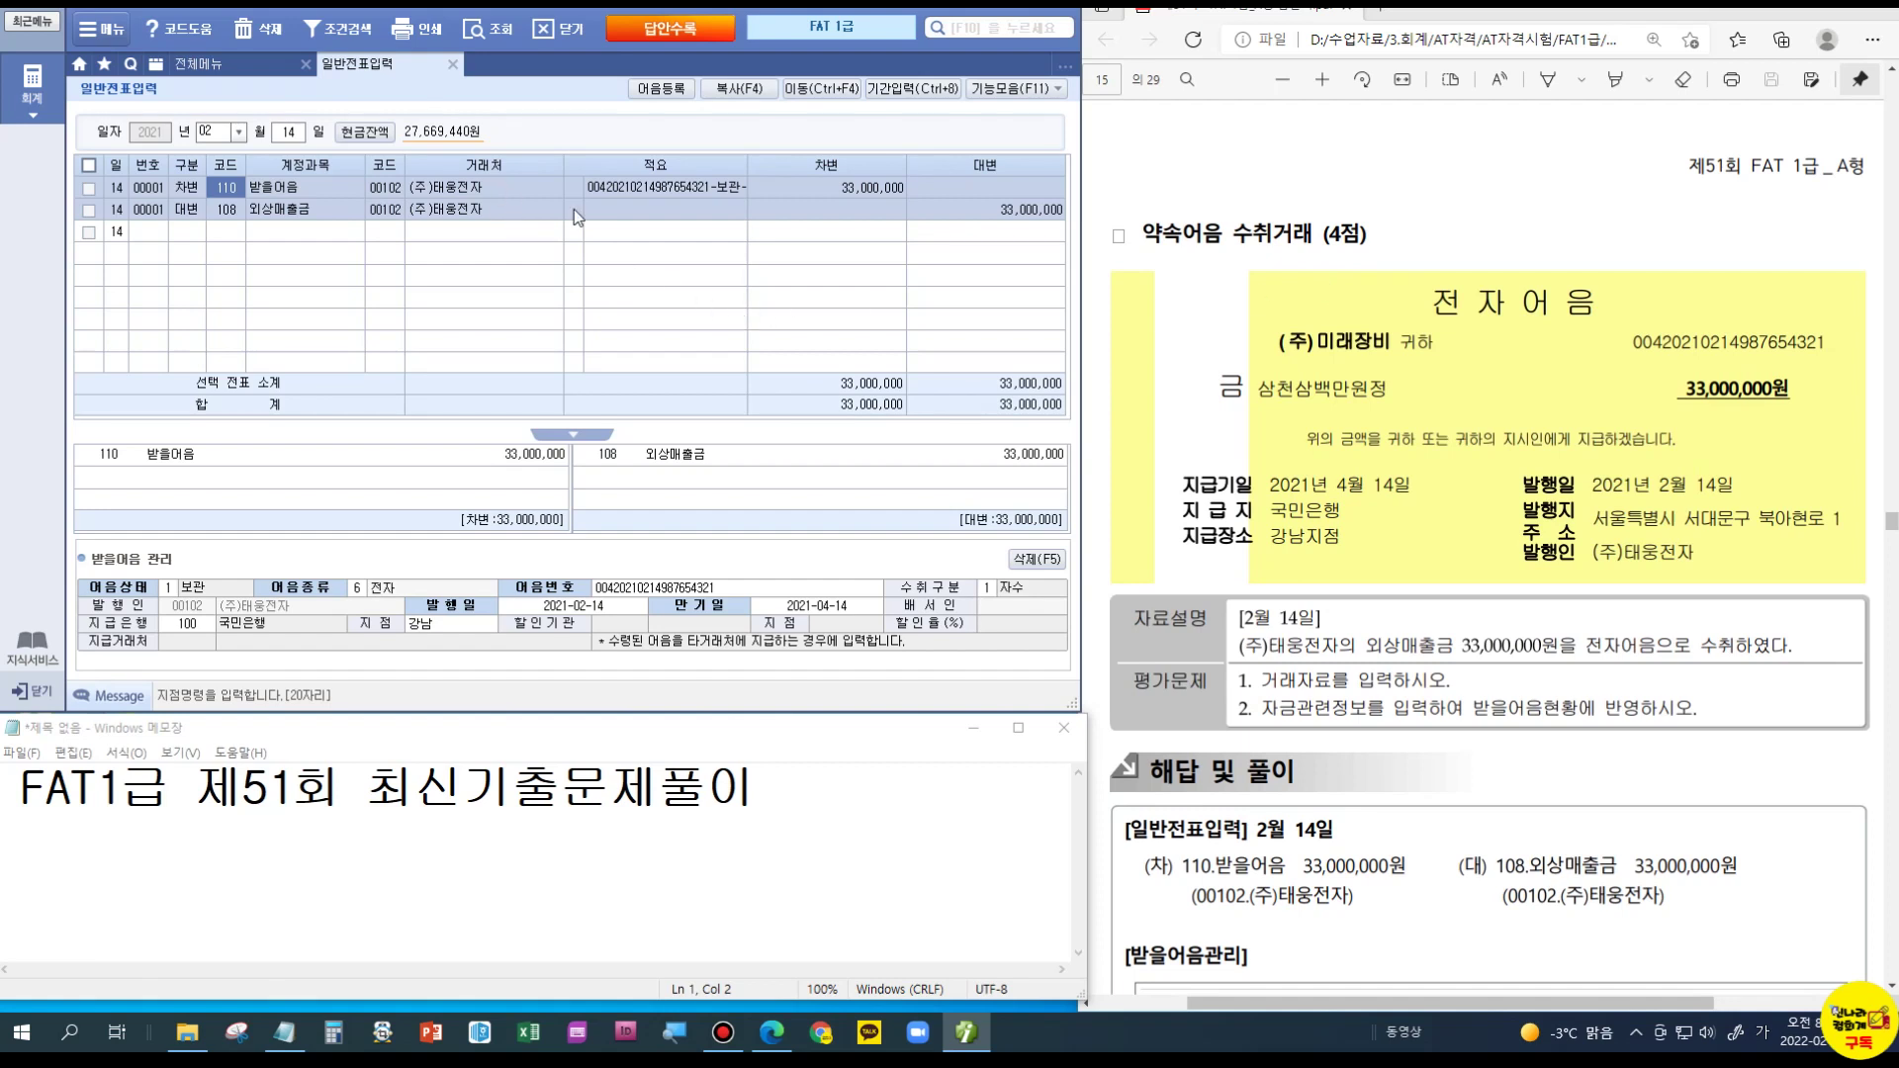
pyautogui.scroll(-6, 1298, 625)
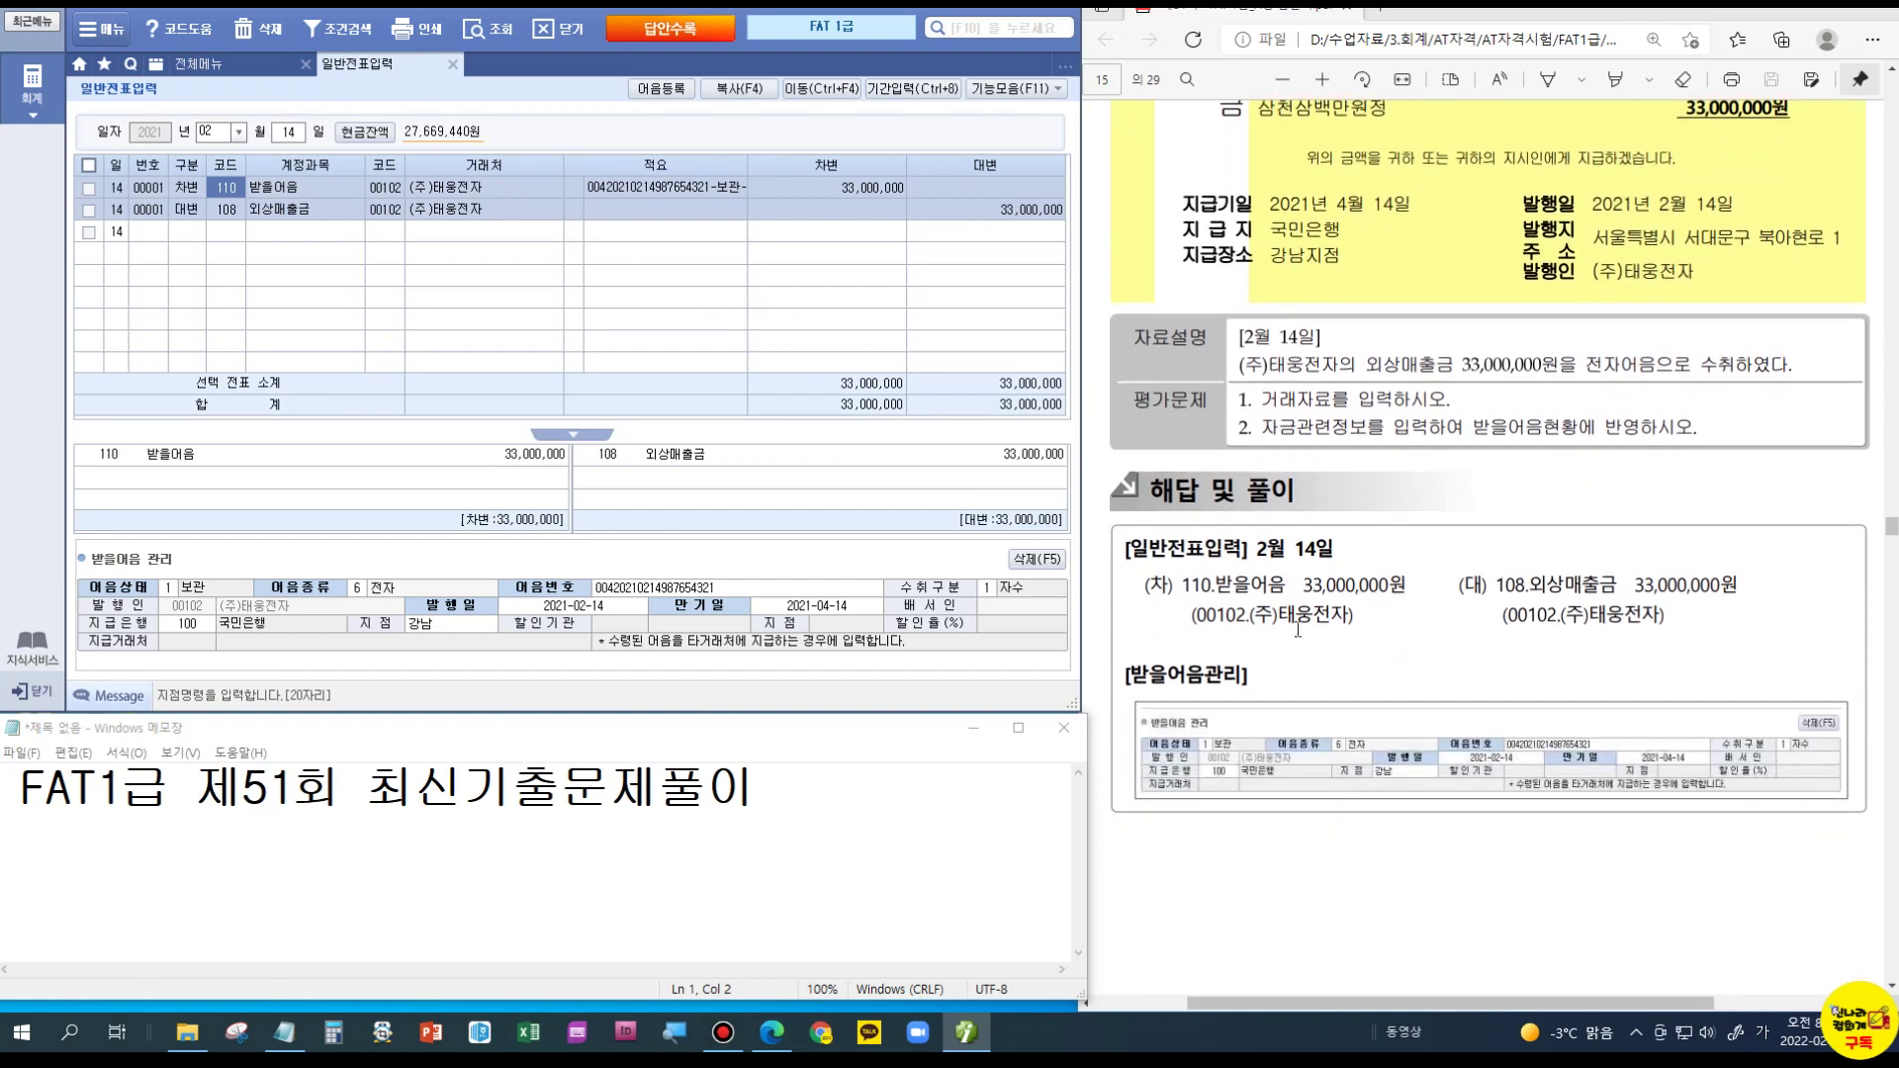
# Step: Read the February 15 지역개발채권 problem, noting the vehicle registration, total amount paid, fair value and required 단기매매증권 treatment
pyautogui.scroll(-8, 1298, 629)
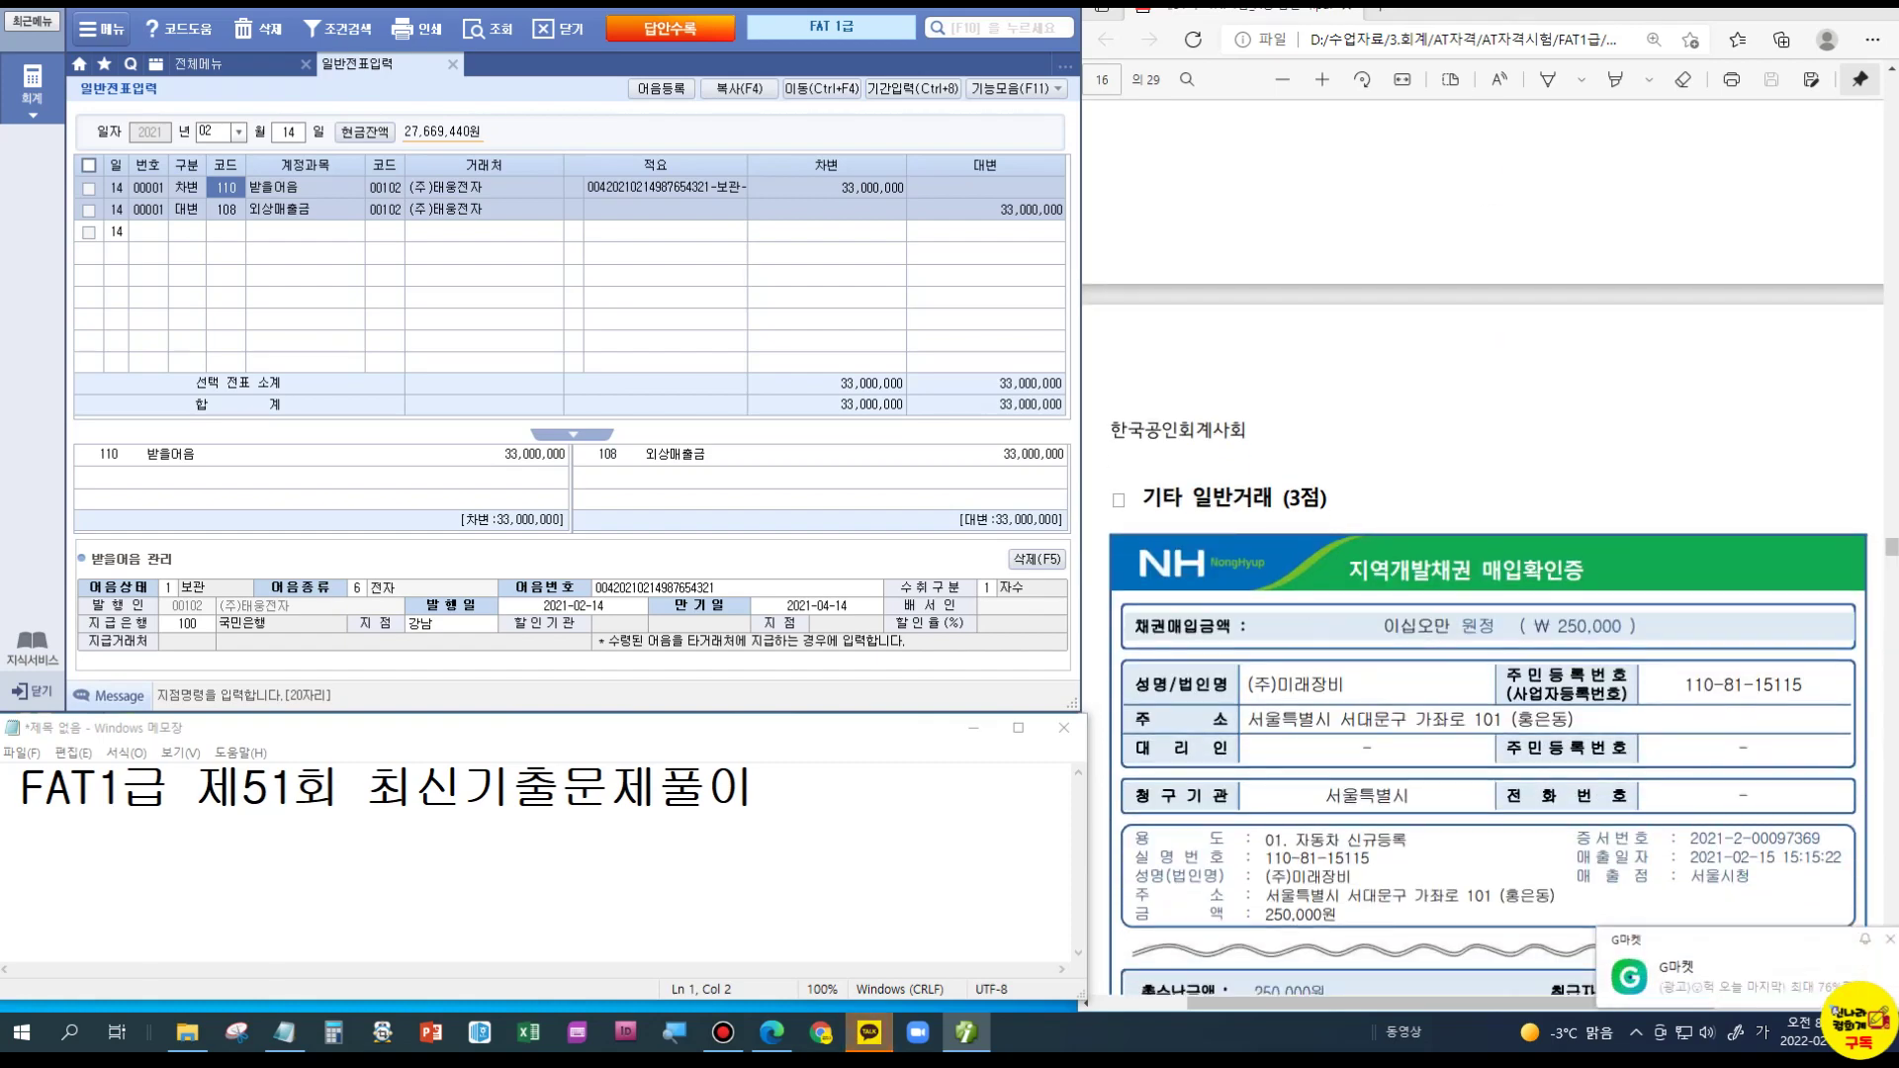
pyautogui.scroll(-3, 1207, 265)
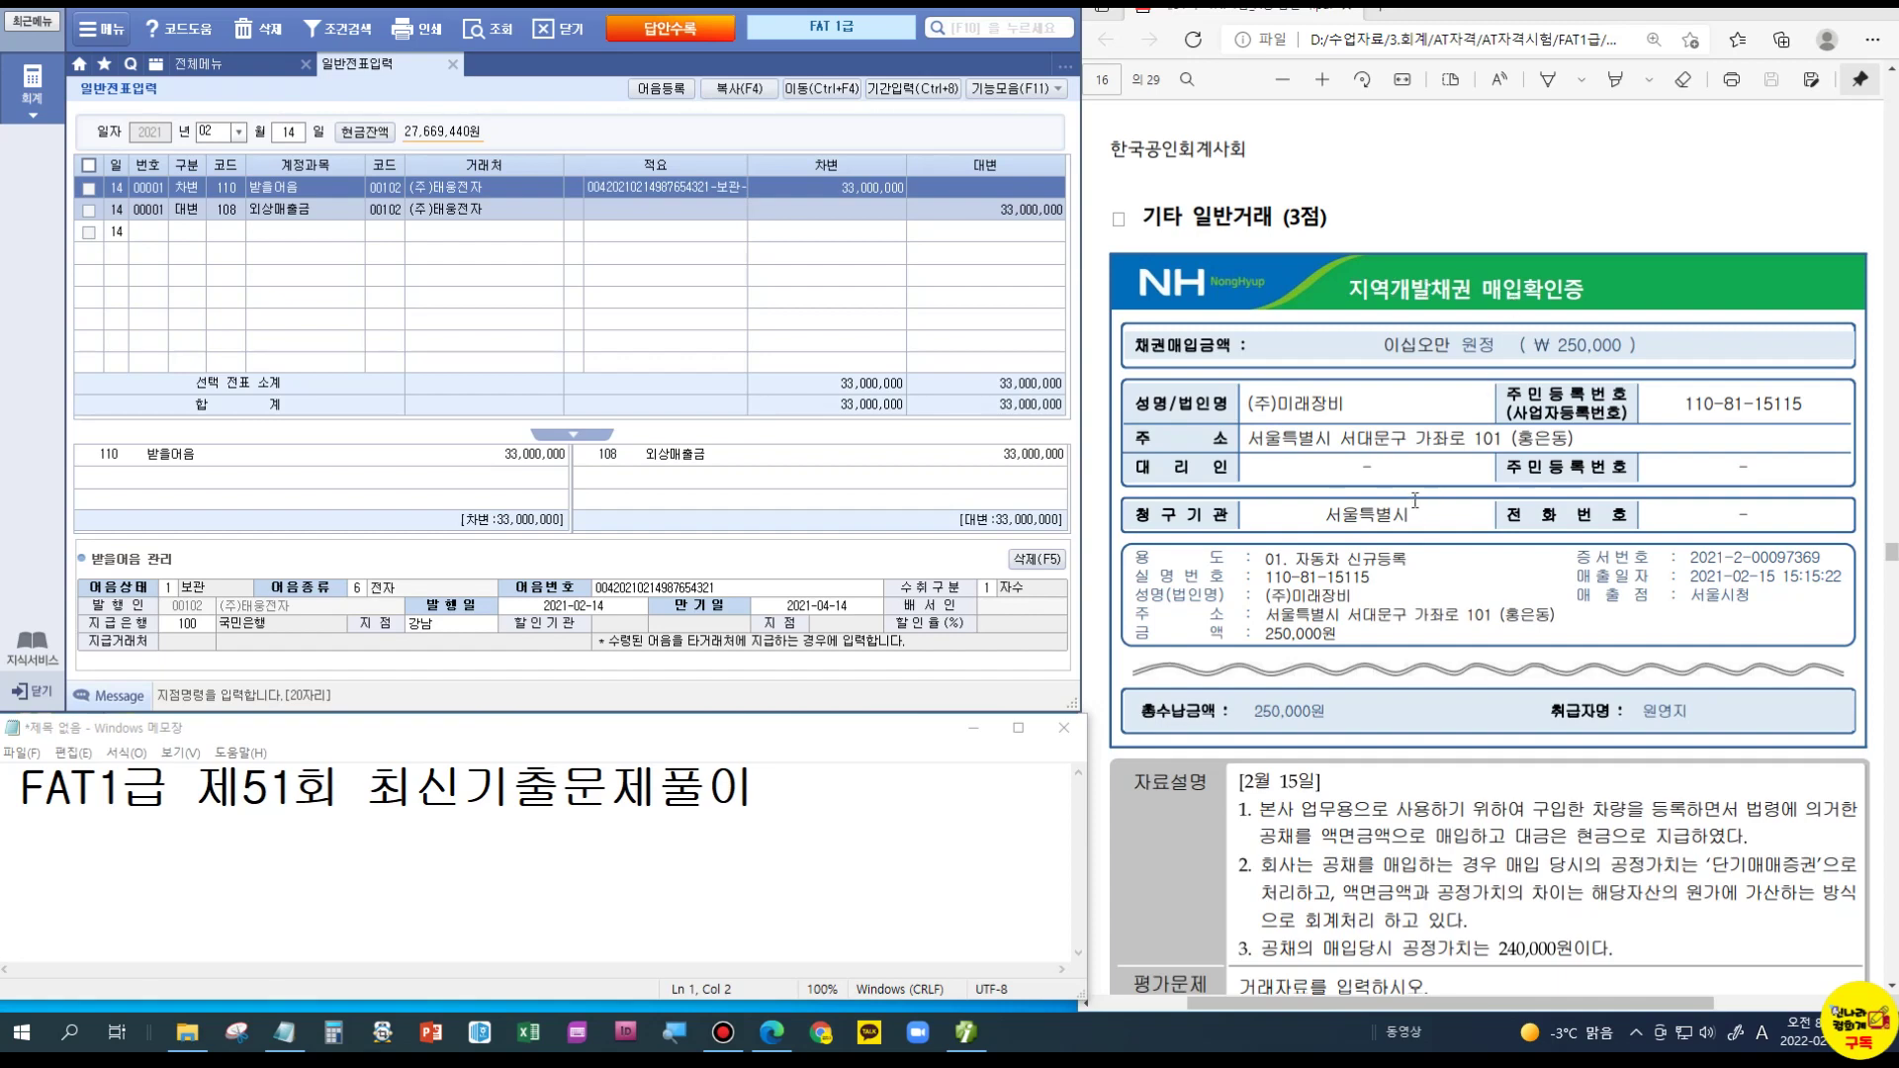
pyautogui.scroll(-2, 1414, 500)
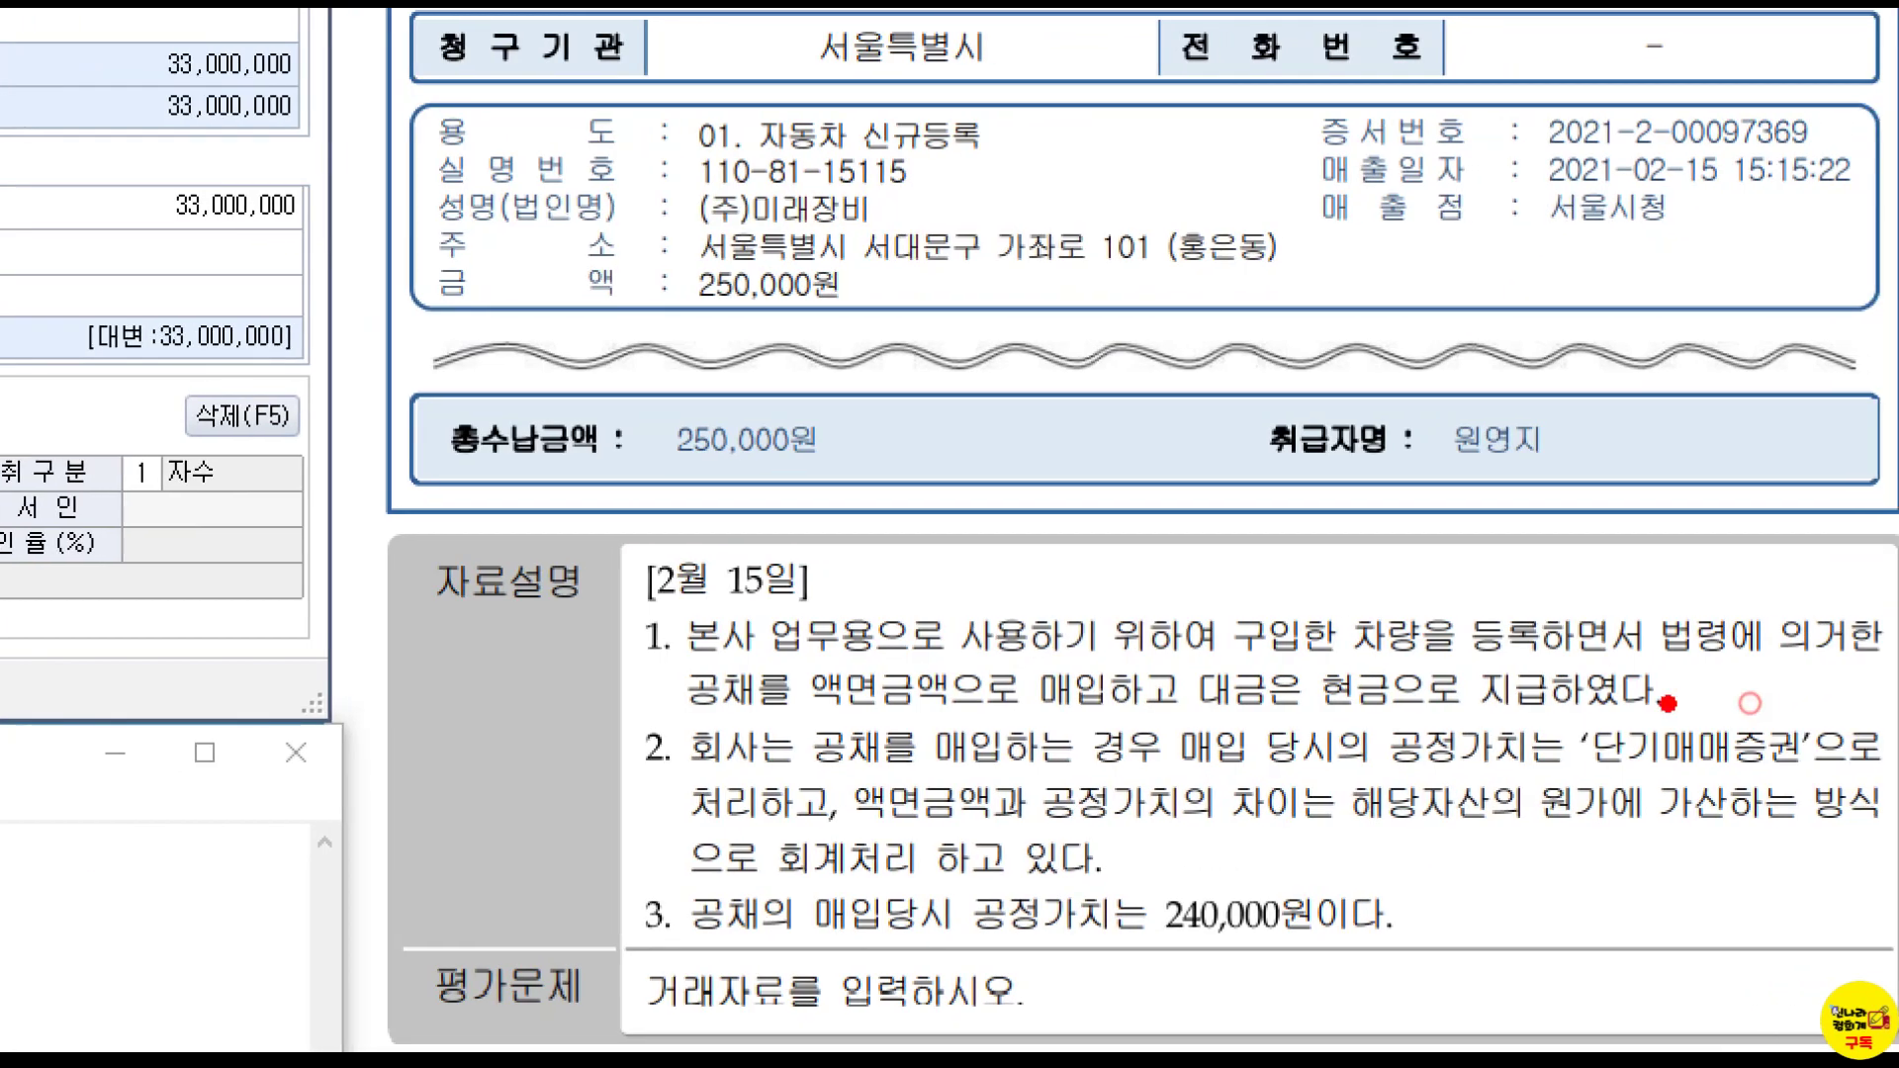
pyautogui.moveTo(1355, 660); pyautogui.dragTo(1389, 664)
pyautogui.moveTo(665, 717); pyautogui.dragTo(722, 723)
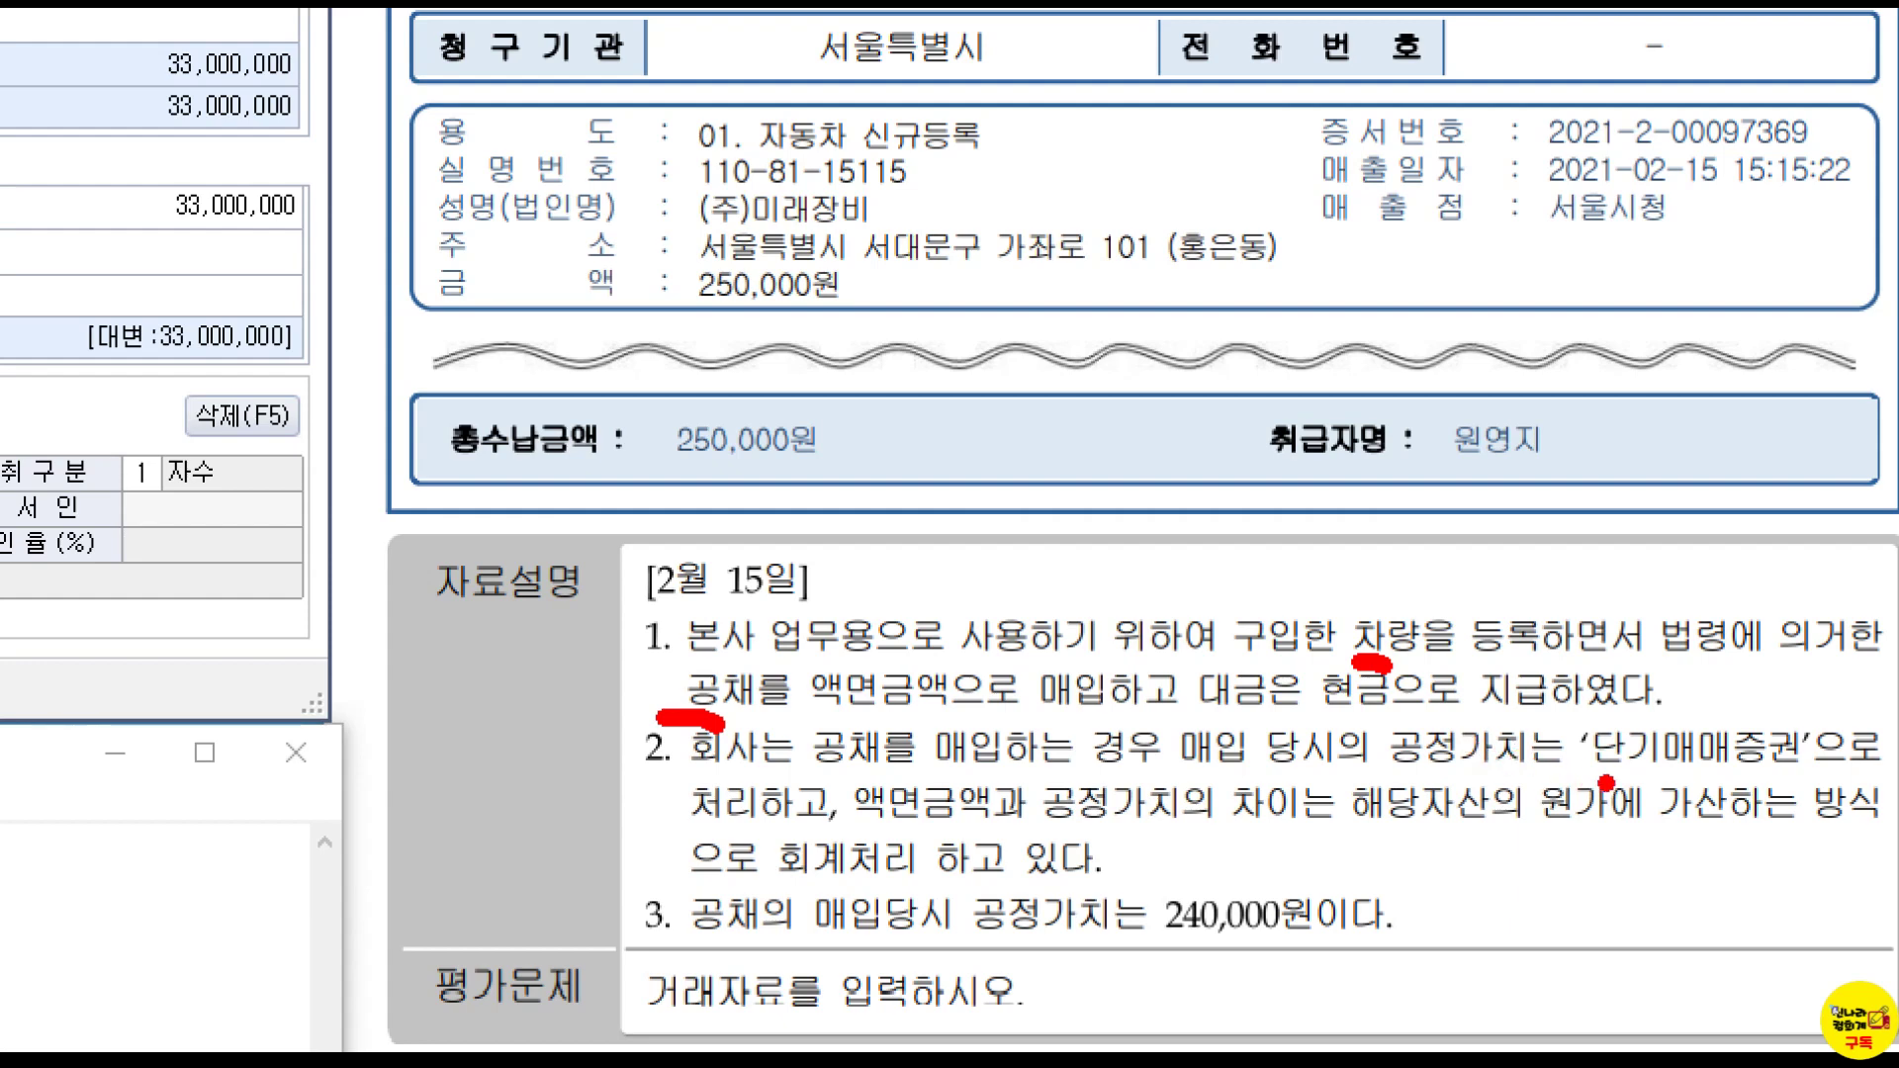
pyautogui.moveTo(1615, 771); pyautogui.dragTo(1662, 783)
pyautogui.moveTo(1186, 864); pyautogui.dragTo(1230, 840)
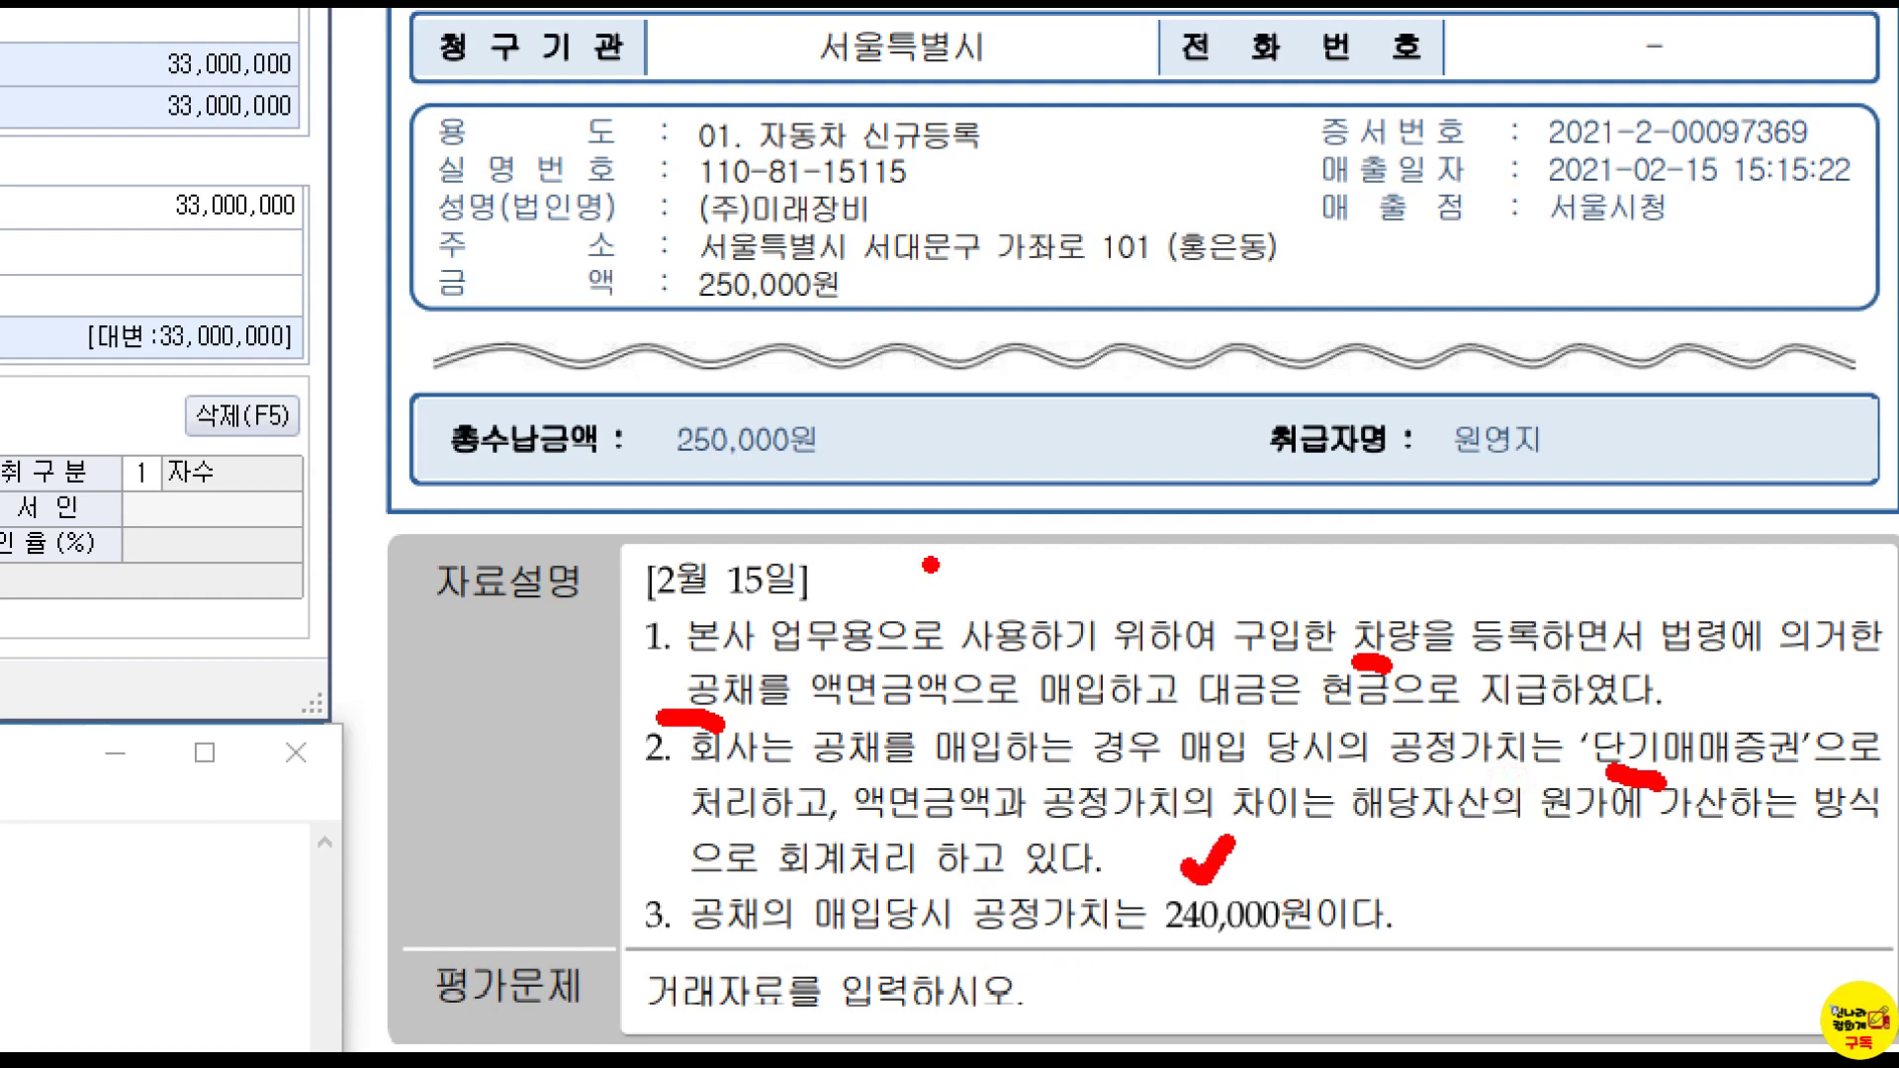
pyautogui.moveTo(653, 396); pyautogui.dragTo(844, 482)
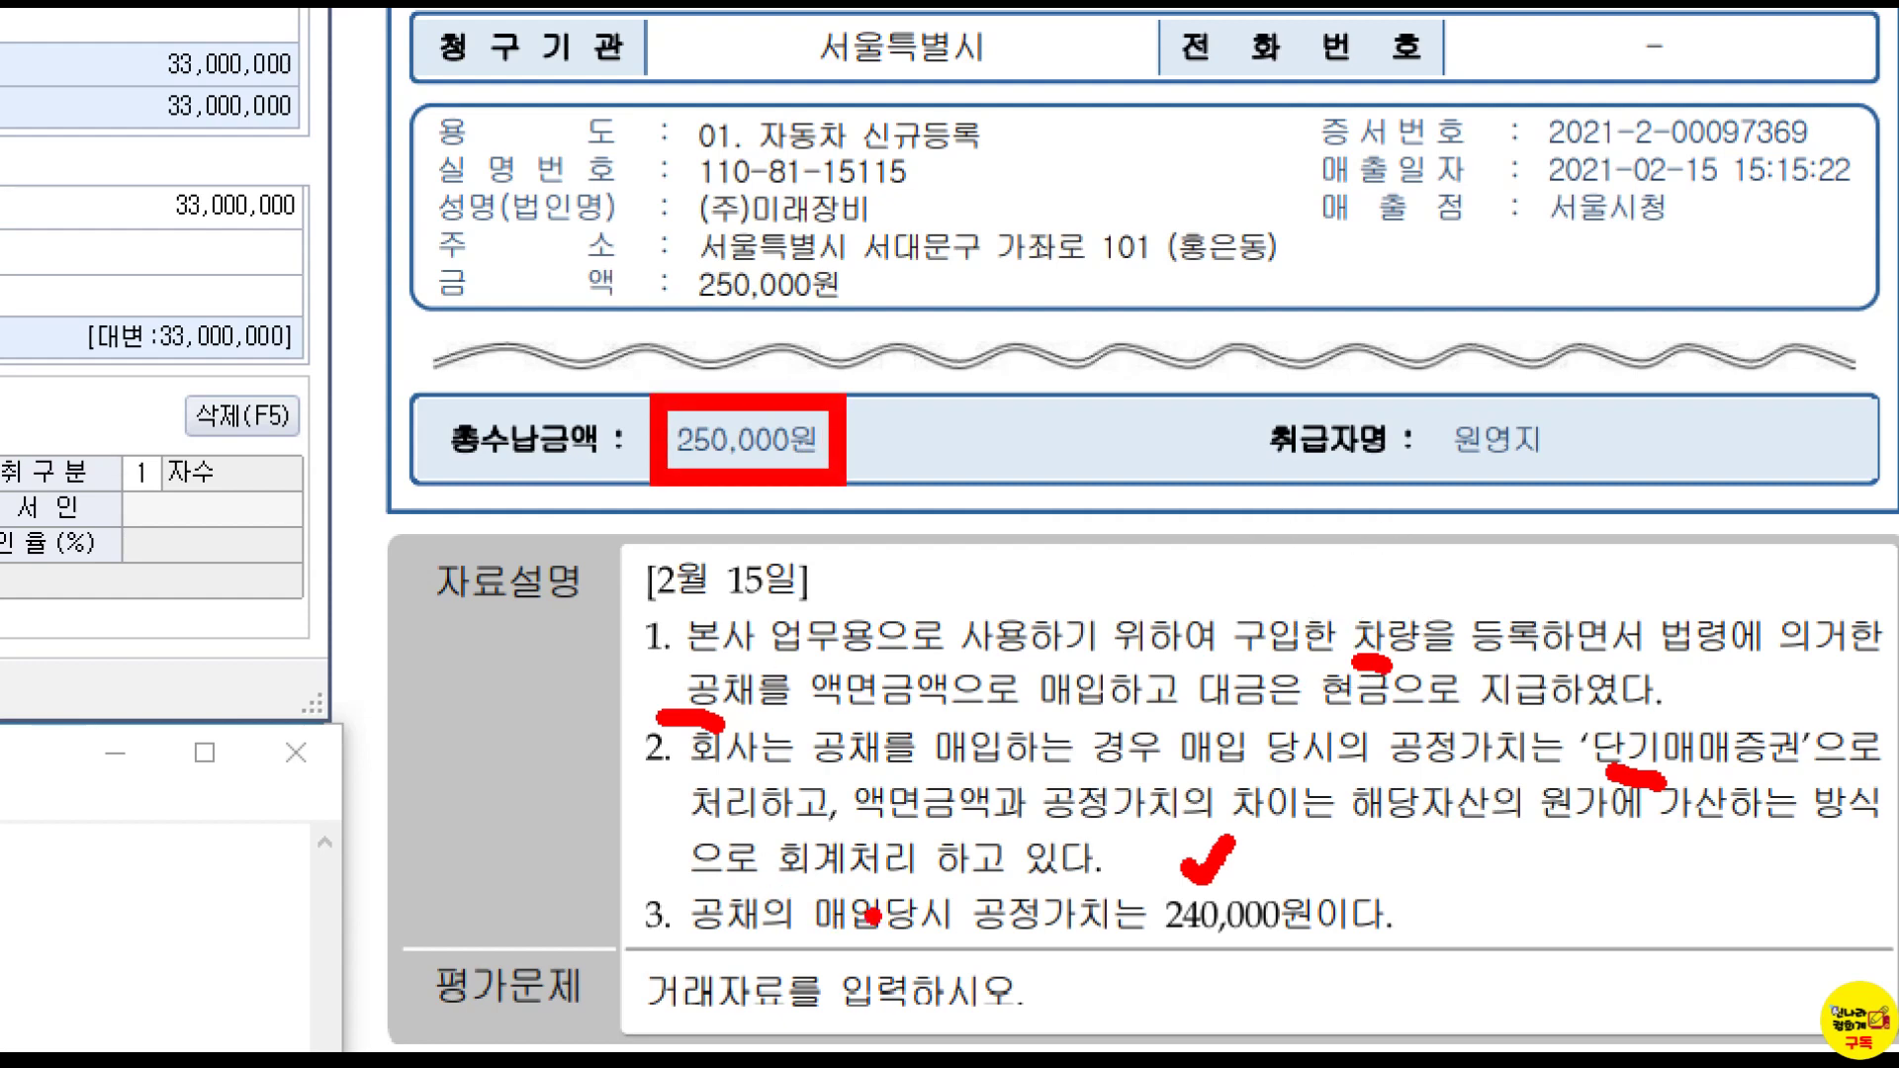
pyautogui.moveTo(972, 936); pyautogui.dragTo(1044, 945)
pyautogui.press('Escape')
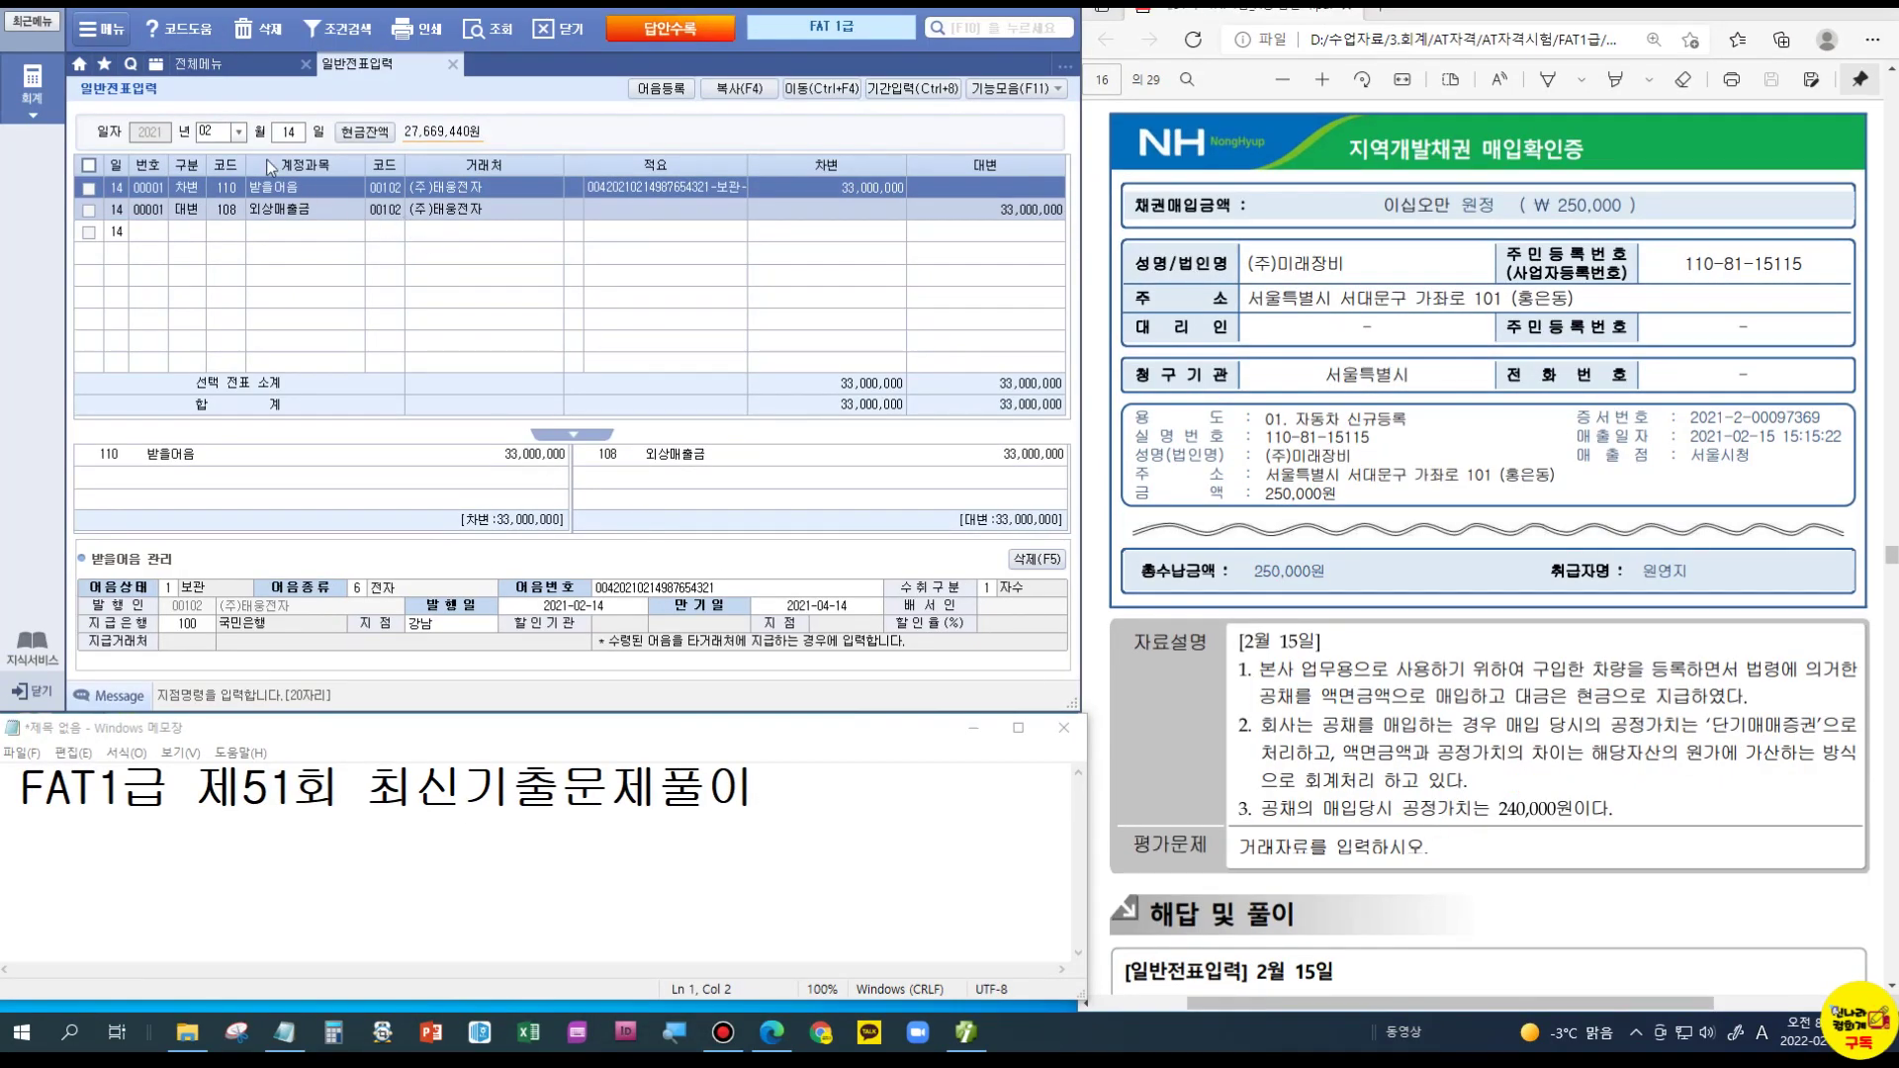
# Step: Open the February 15 voucher and enter a 대변 line for 101 현금 of 250,000
pyautogui.click(289, 132)
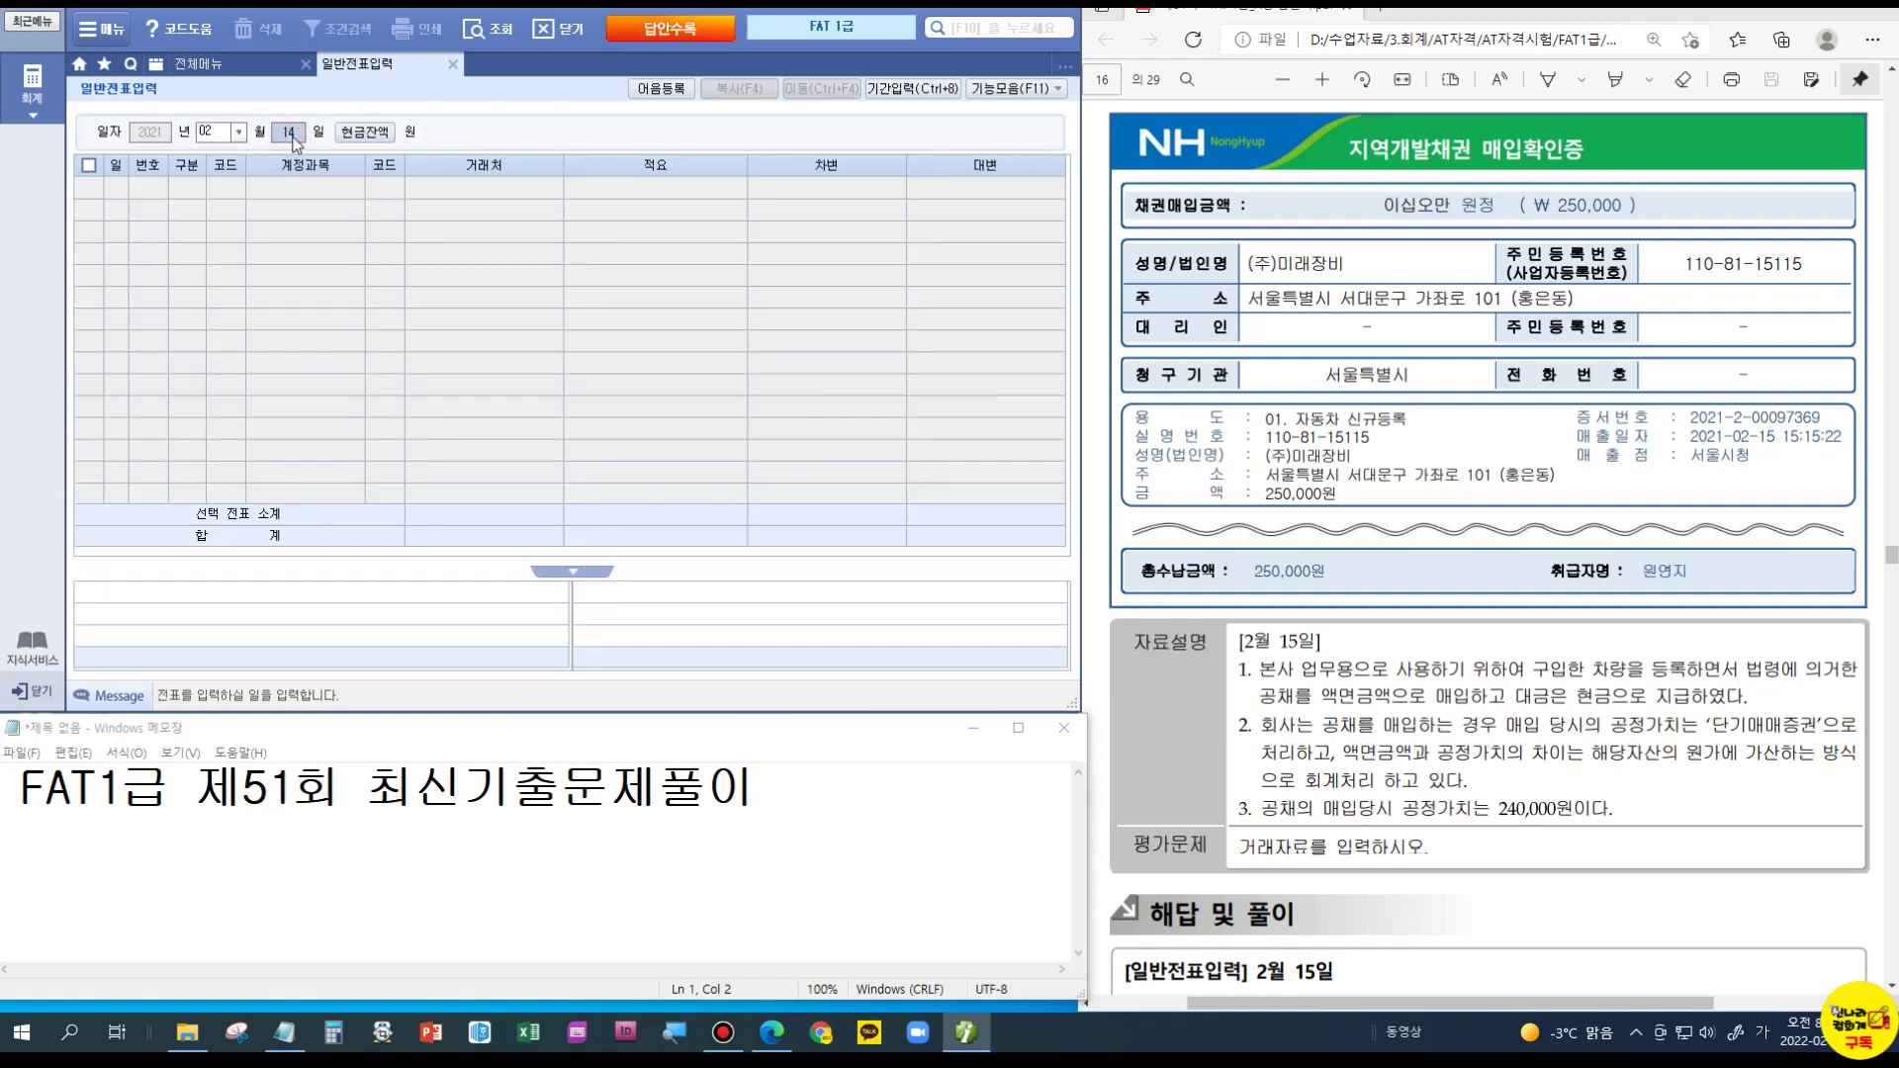
pyautogui.write('15')
pyautogui.press('Return')
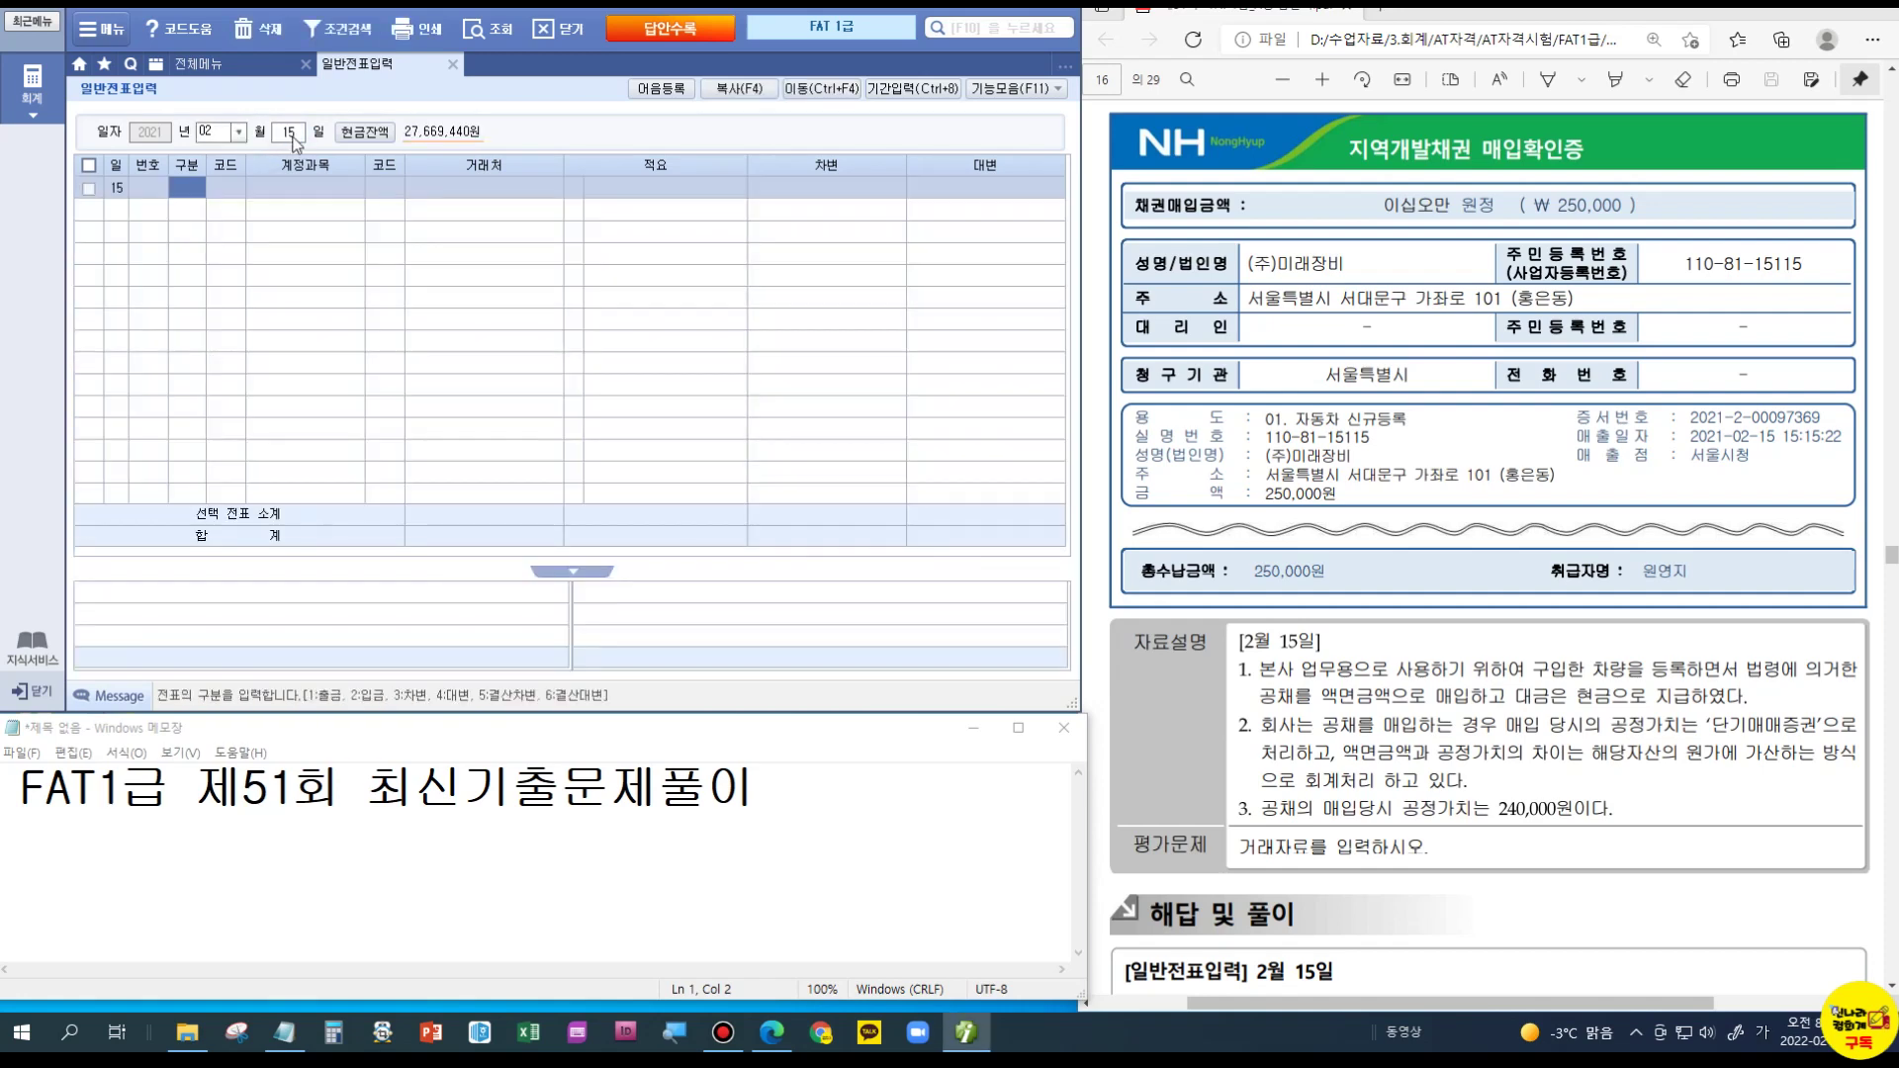
pyautogui.write('4')
pyautogui.press('Return')
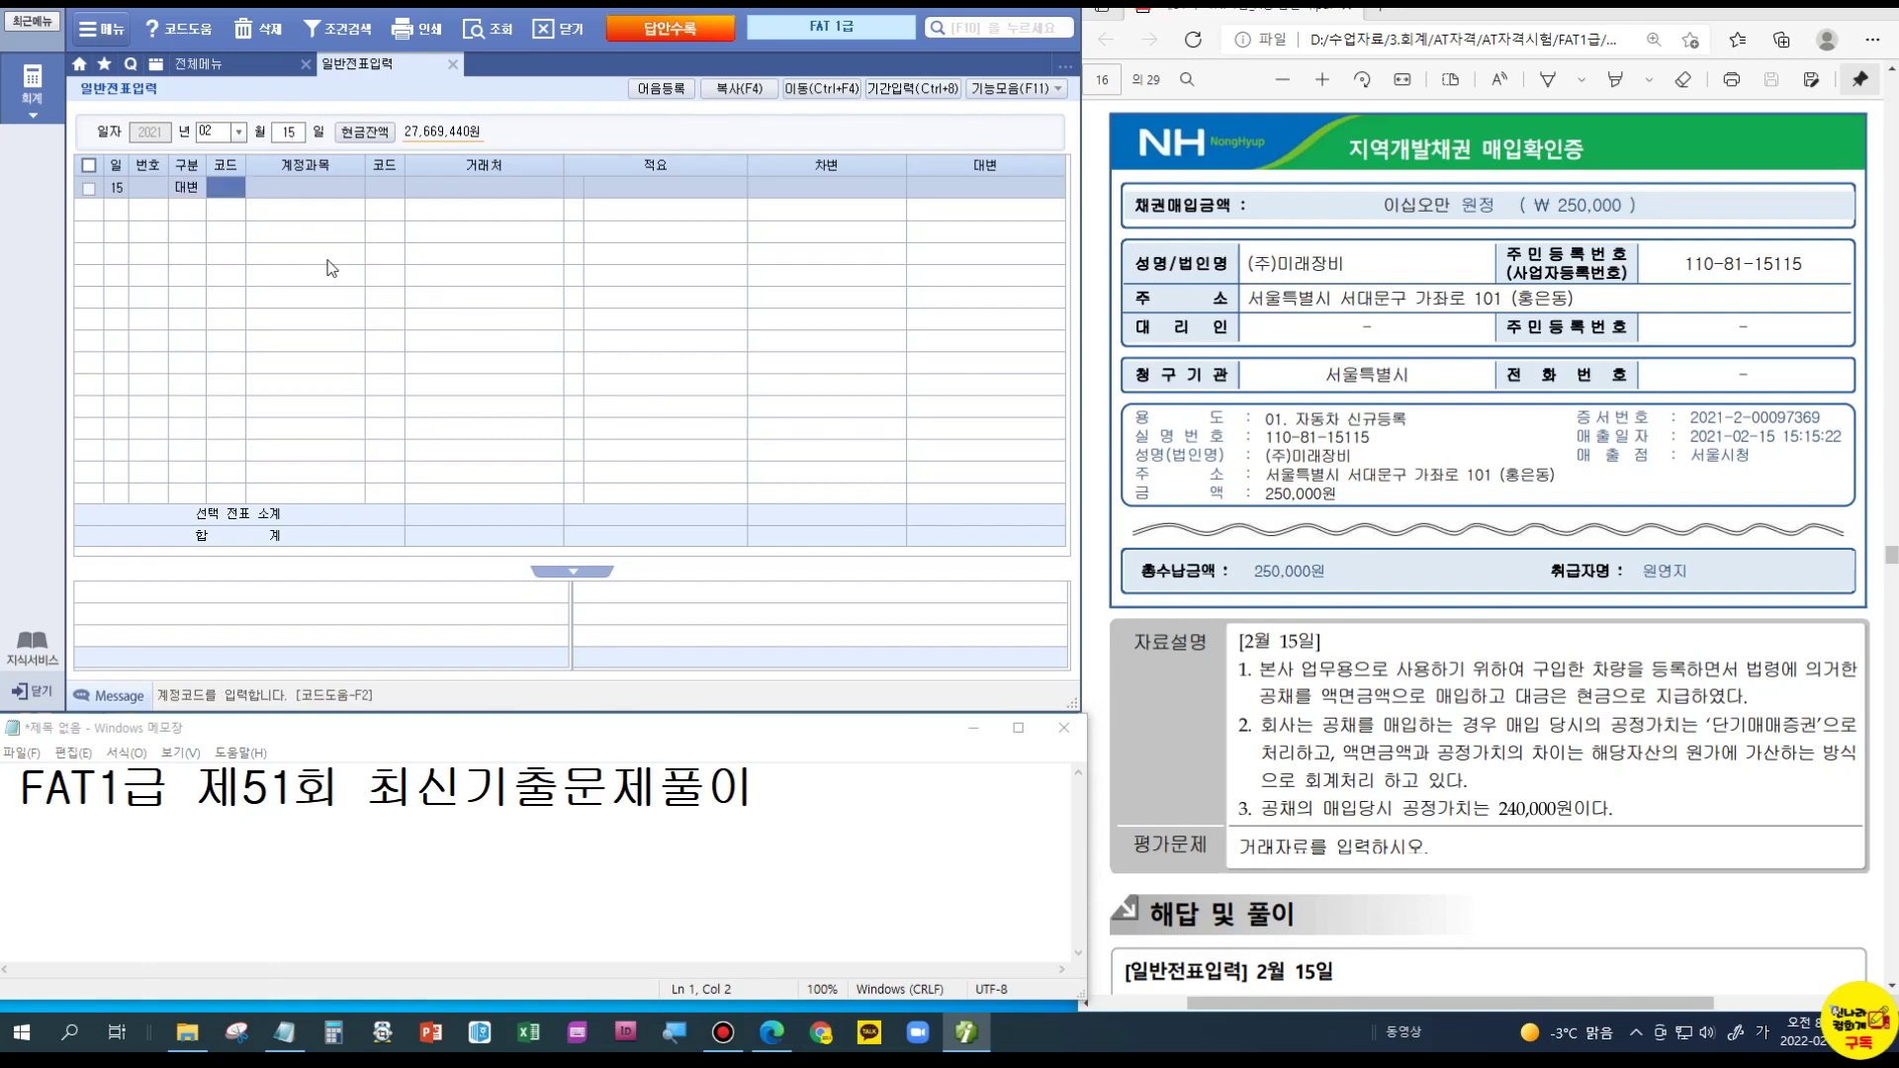
pyautogui.write('101')
pyautogui.press('Return')
pyautogui.press('Return')
pyautogui.press('Return')
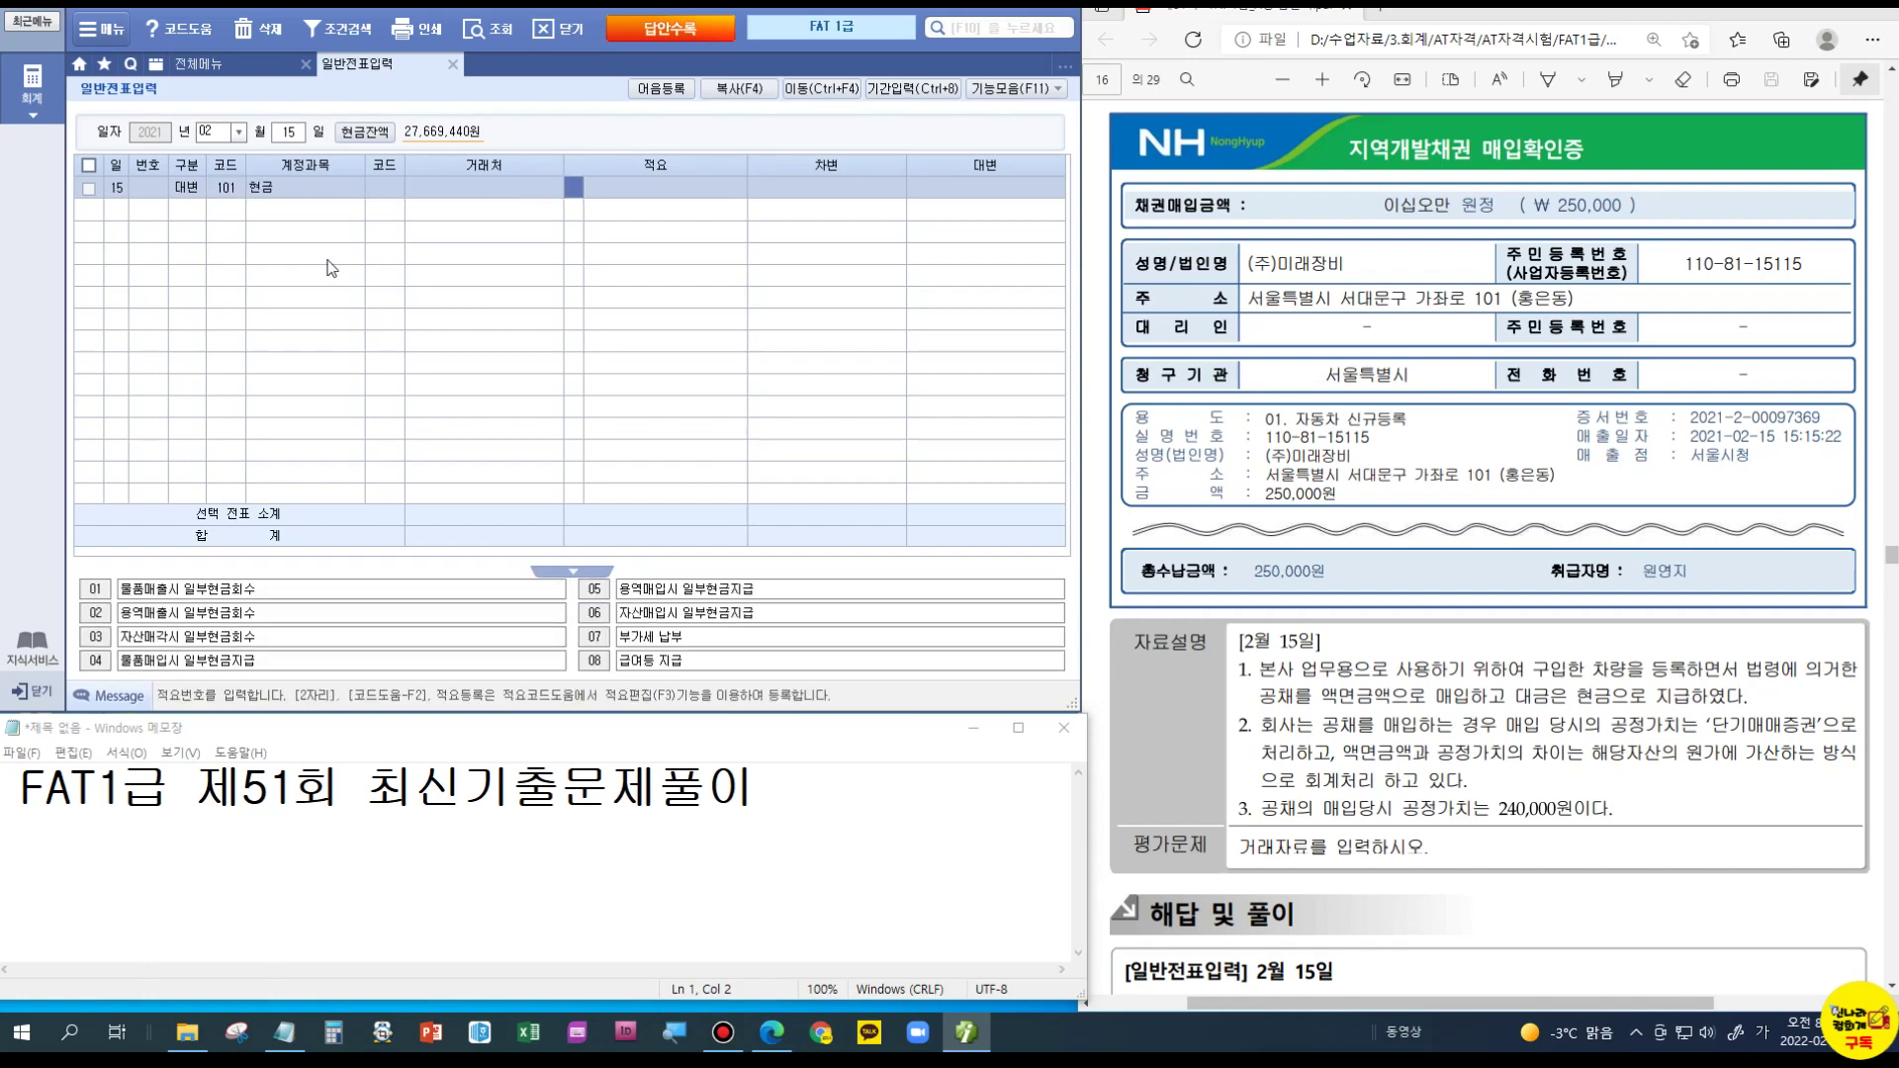
pyautogui.press('Return')
pyautogui.write('2500000')
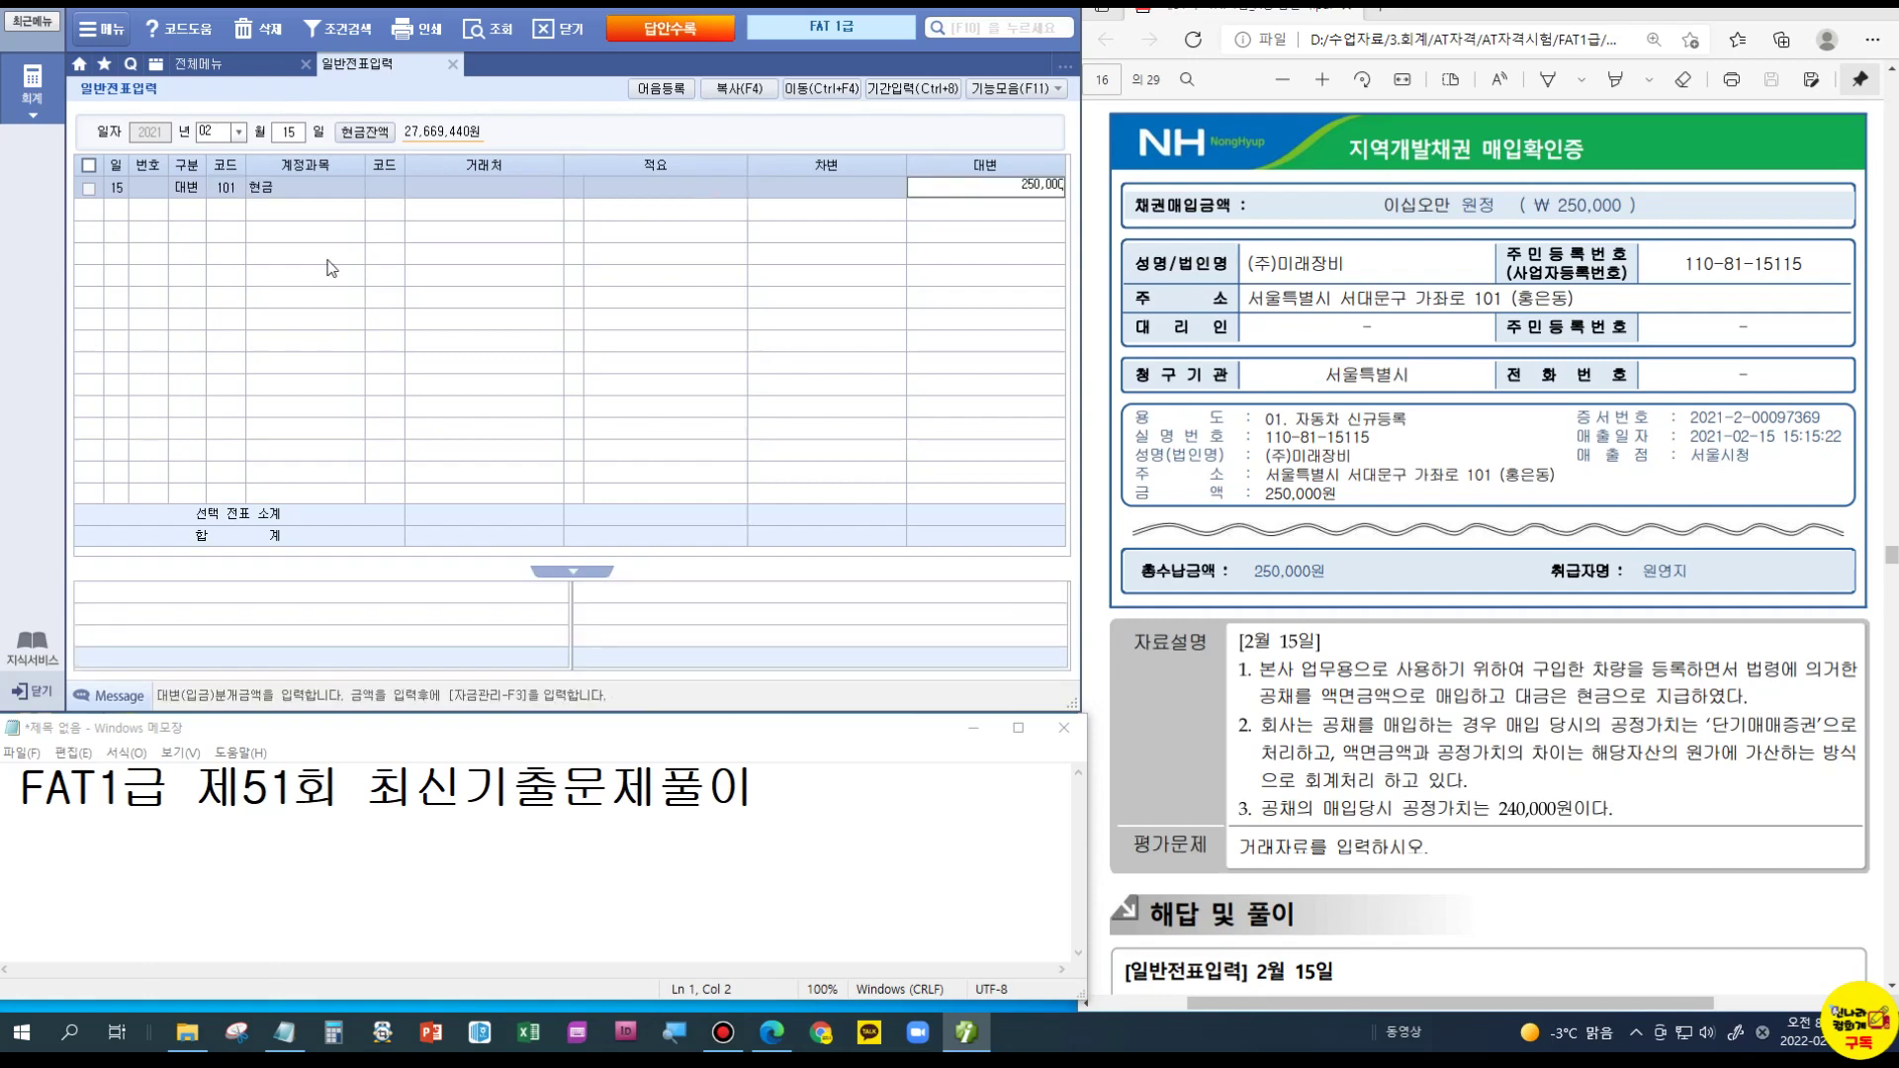
pyautogui.press('Return')
# Step: Add a 차변 line for 107 단기매매증권 at the bond's fair value of 240,000
pyautogui.write('3')
pyautogui.press('Return')
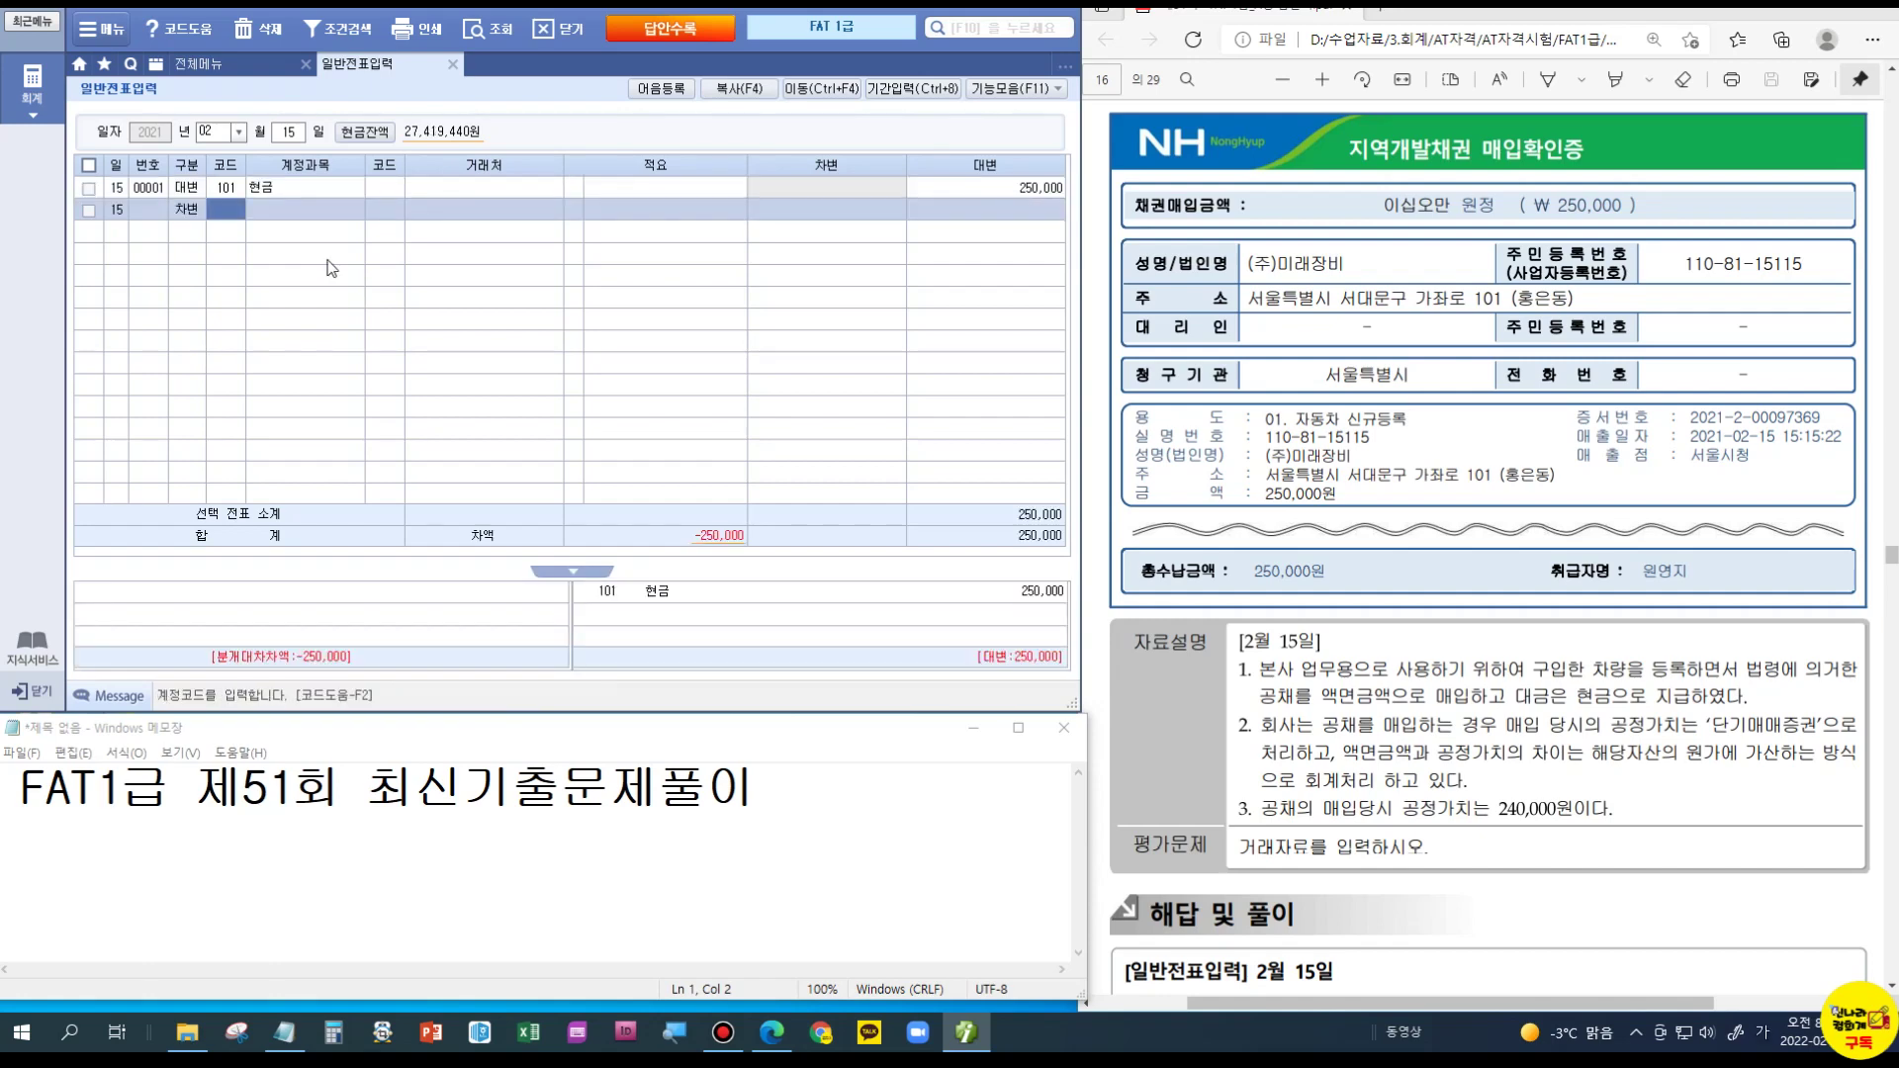
pyautogui.write('107')
pyautogui.press('Return')
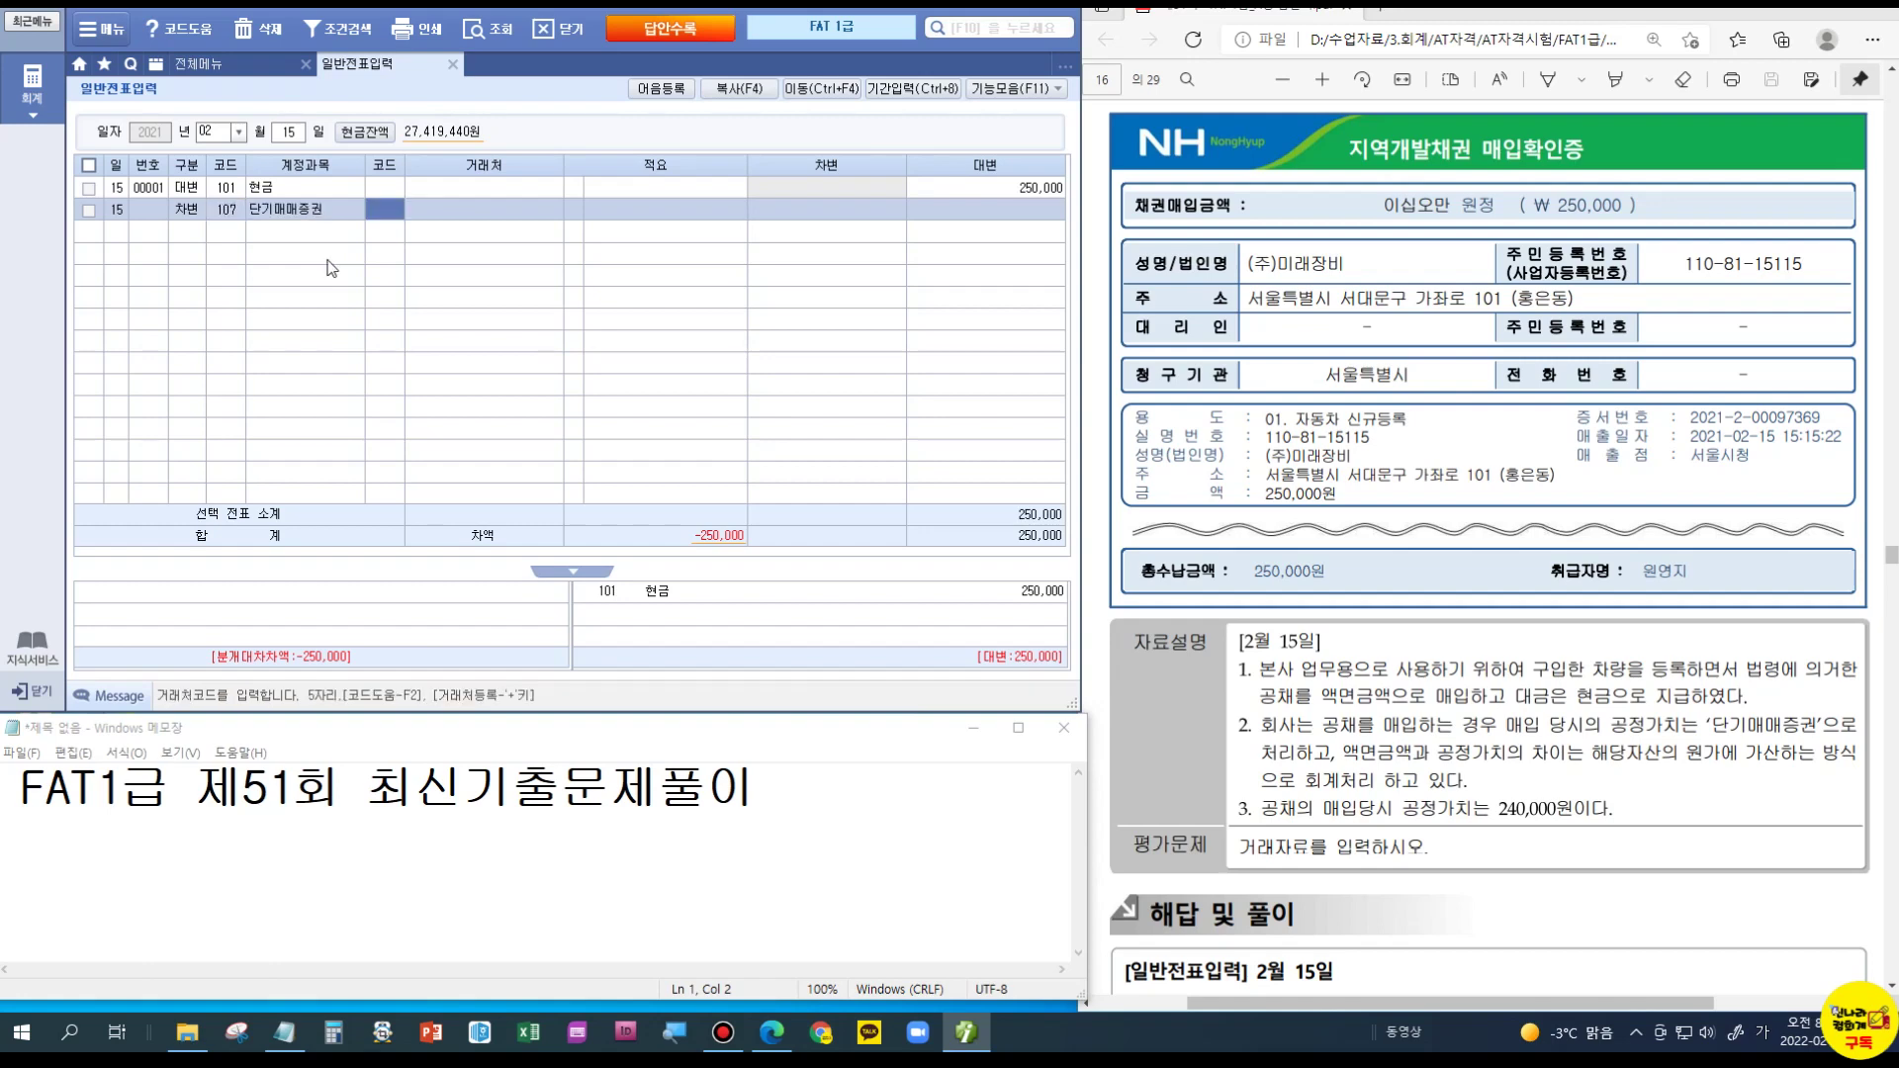
pyautogui.click(1795, 719)
pyautogui.press('Return')
pyautogui.press('Return')
pyautogui.press('Return')
pyautogui.write('240,000')
pyautogui.press('Return')
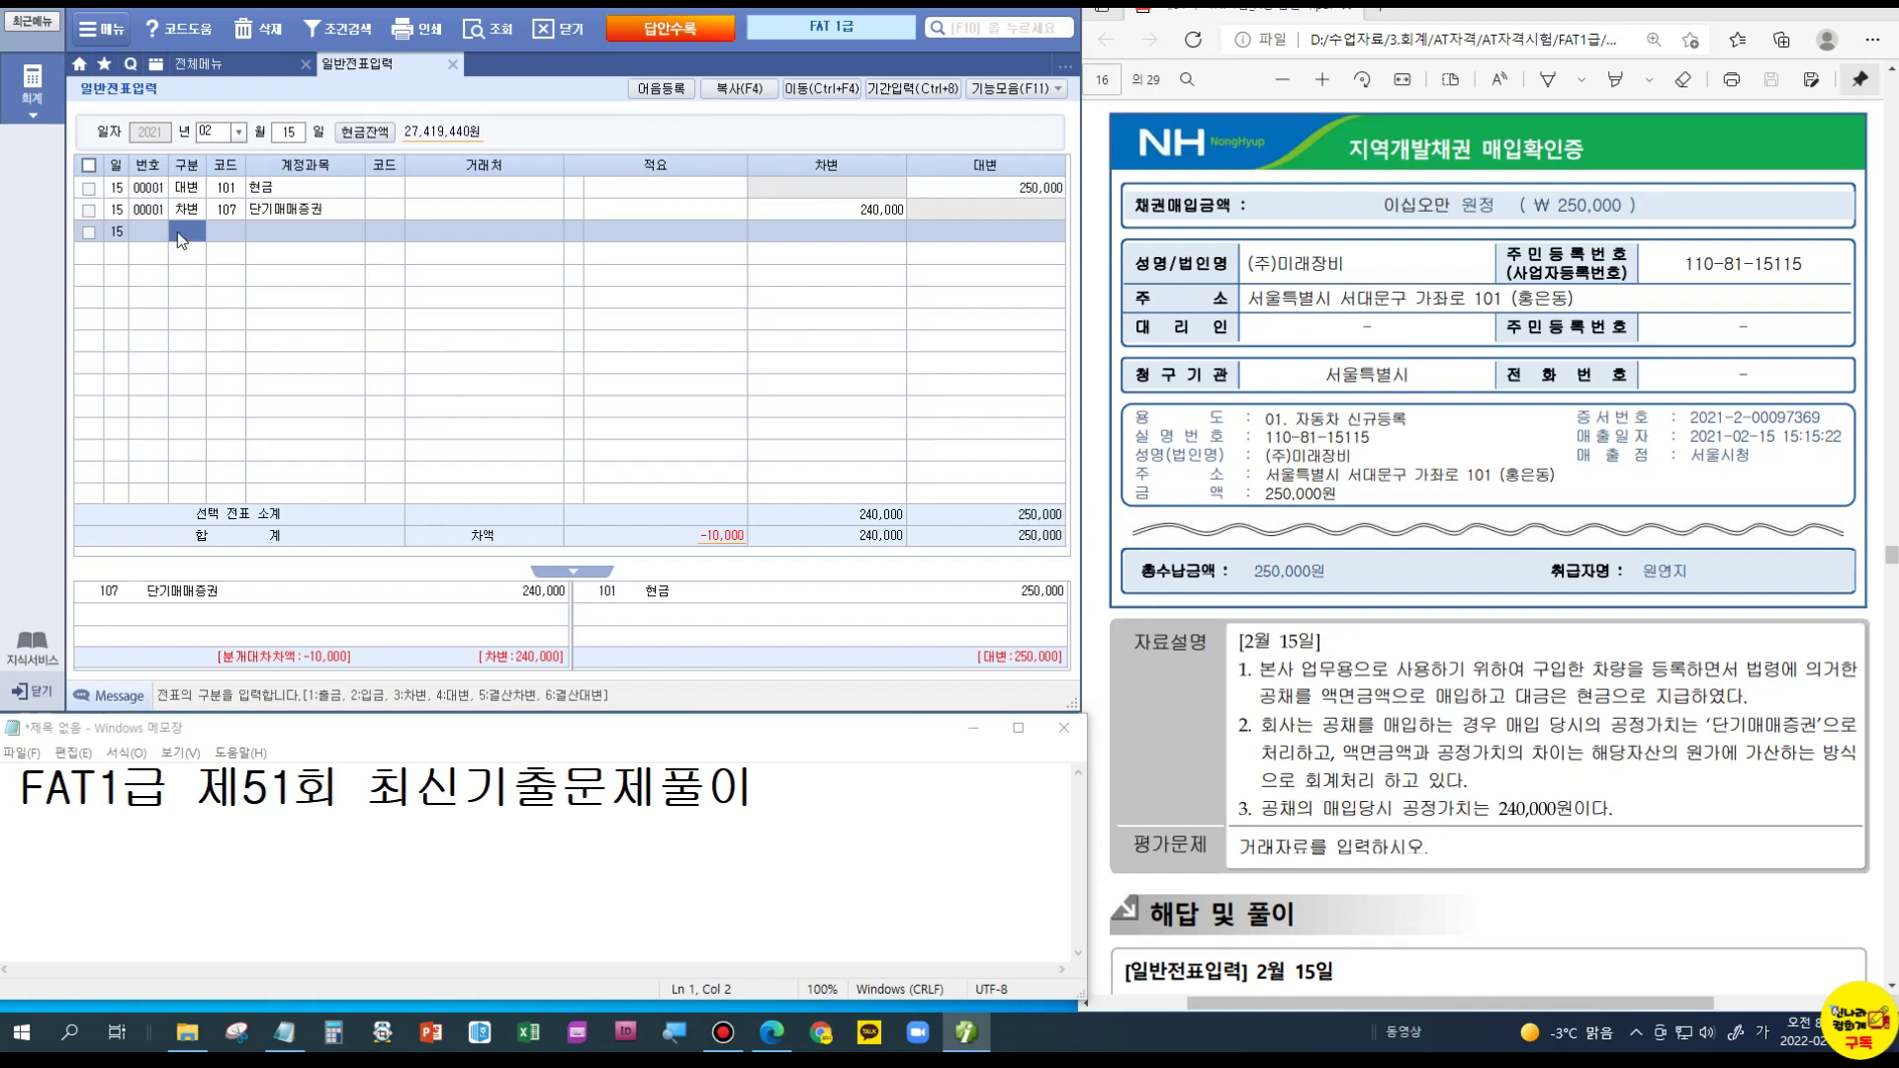
# Step: Add a 차변 line for 208 차량운반구 of 10,000 to the February 15 voucher
pyautogui.write('3')
pyautogui.press('Return')
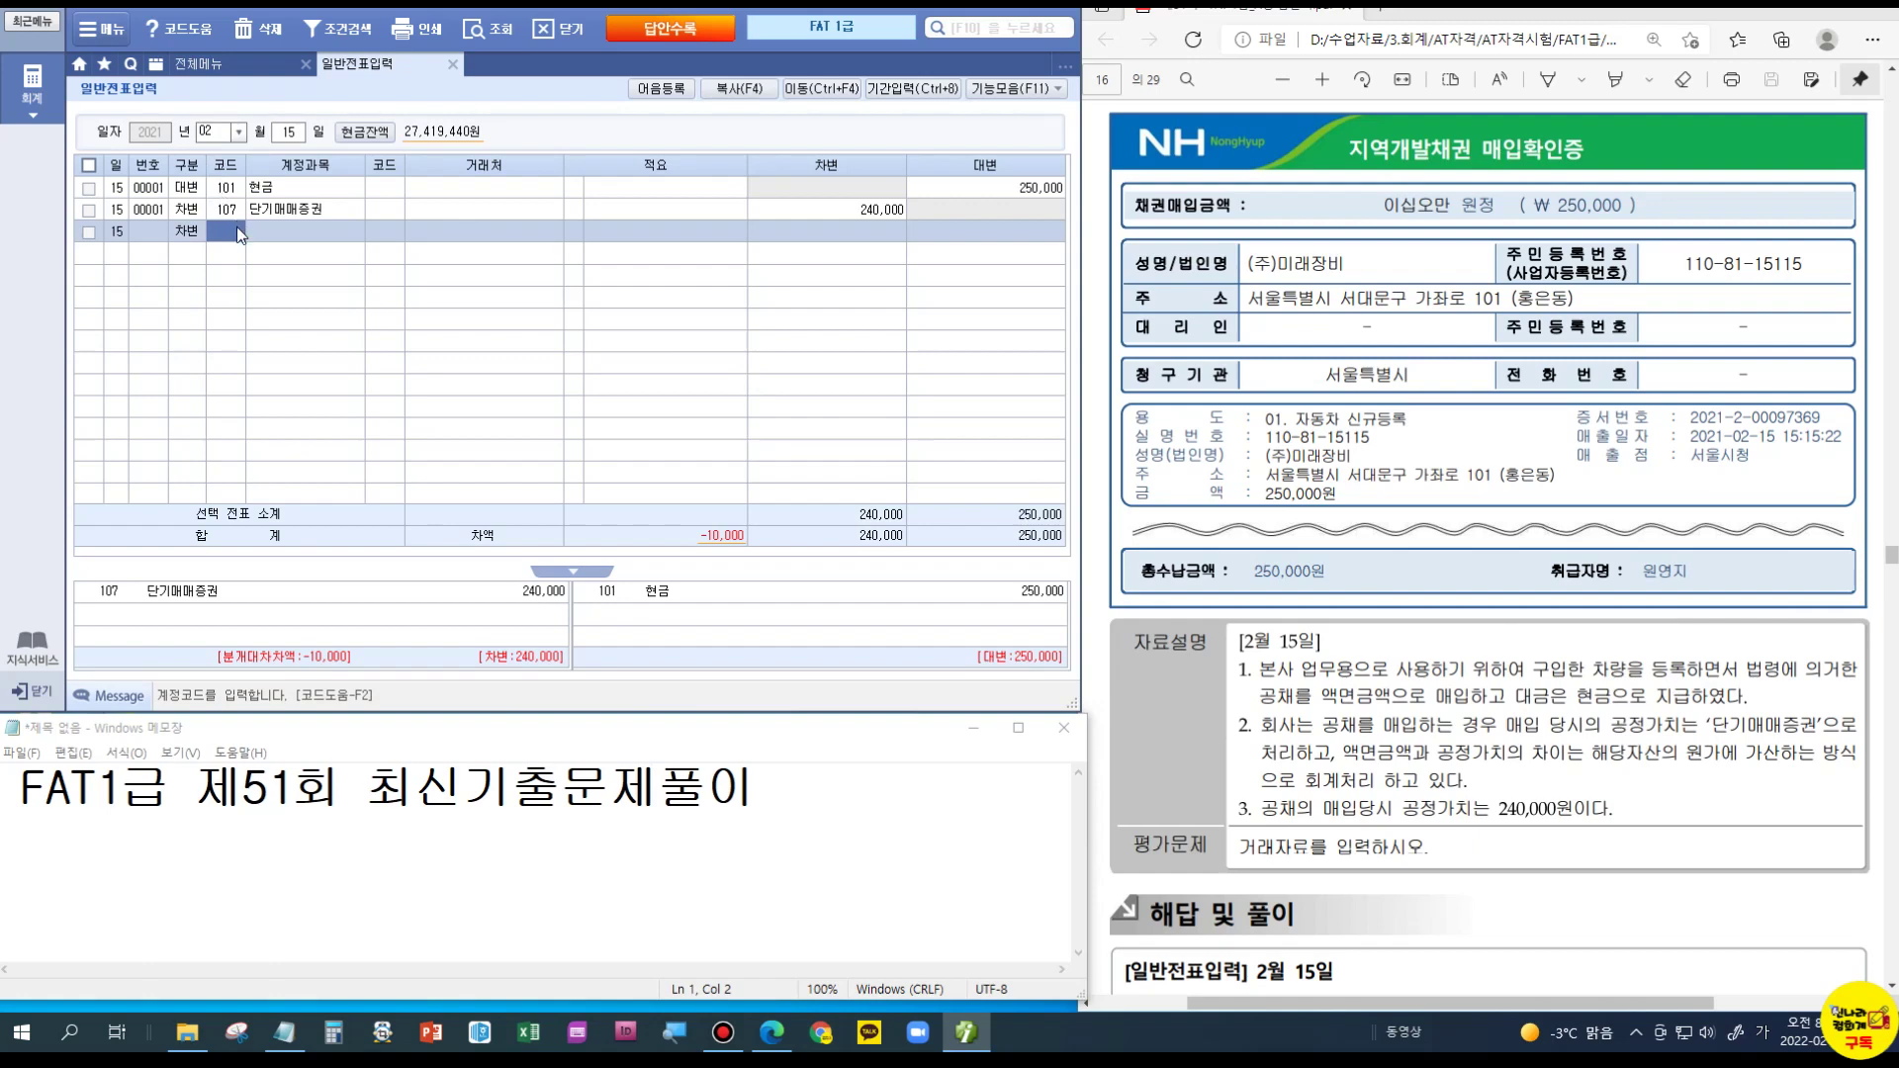
pyautogui.write('208')
pyautogui.press('Return')
pyautogui.press('Return')
pyautogui.press('Return')
pyautogui.press('Return')
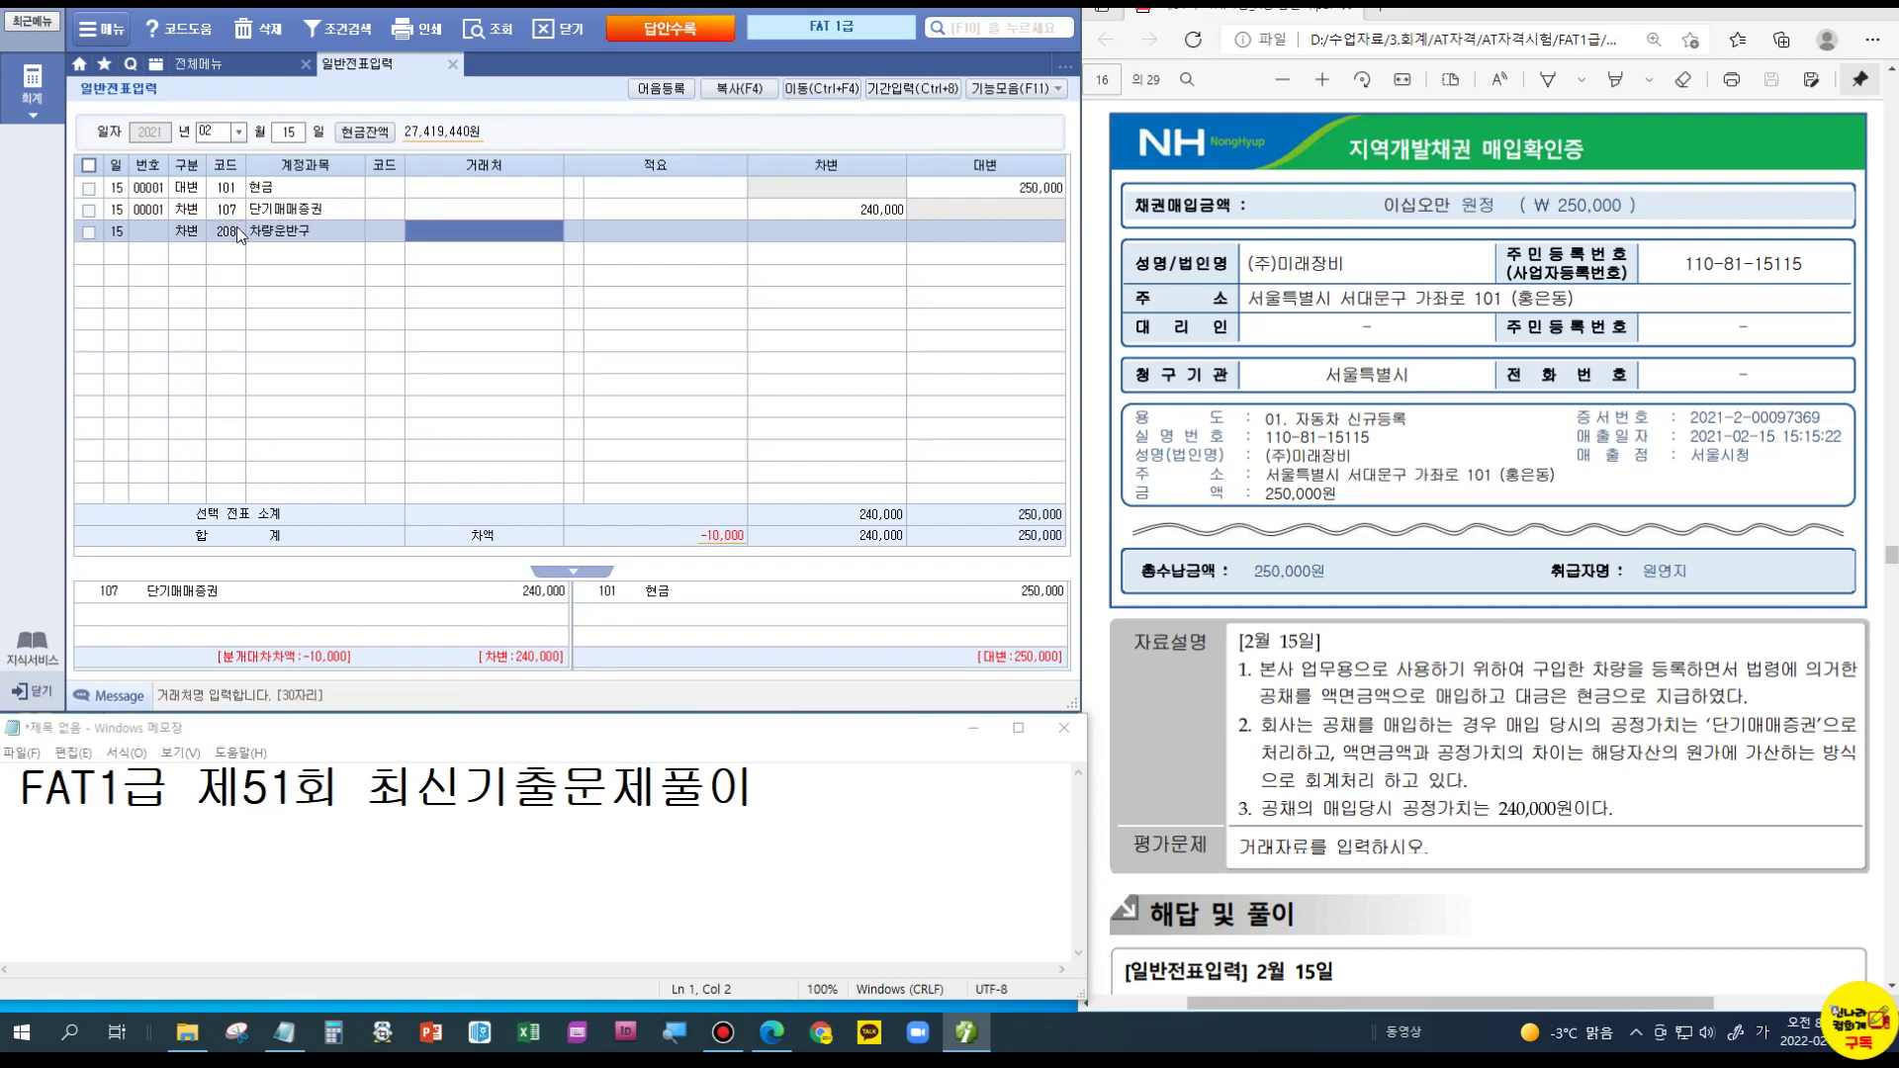
pyautogui.write('10000')
pyautogui.press('Return')
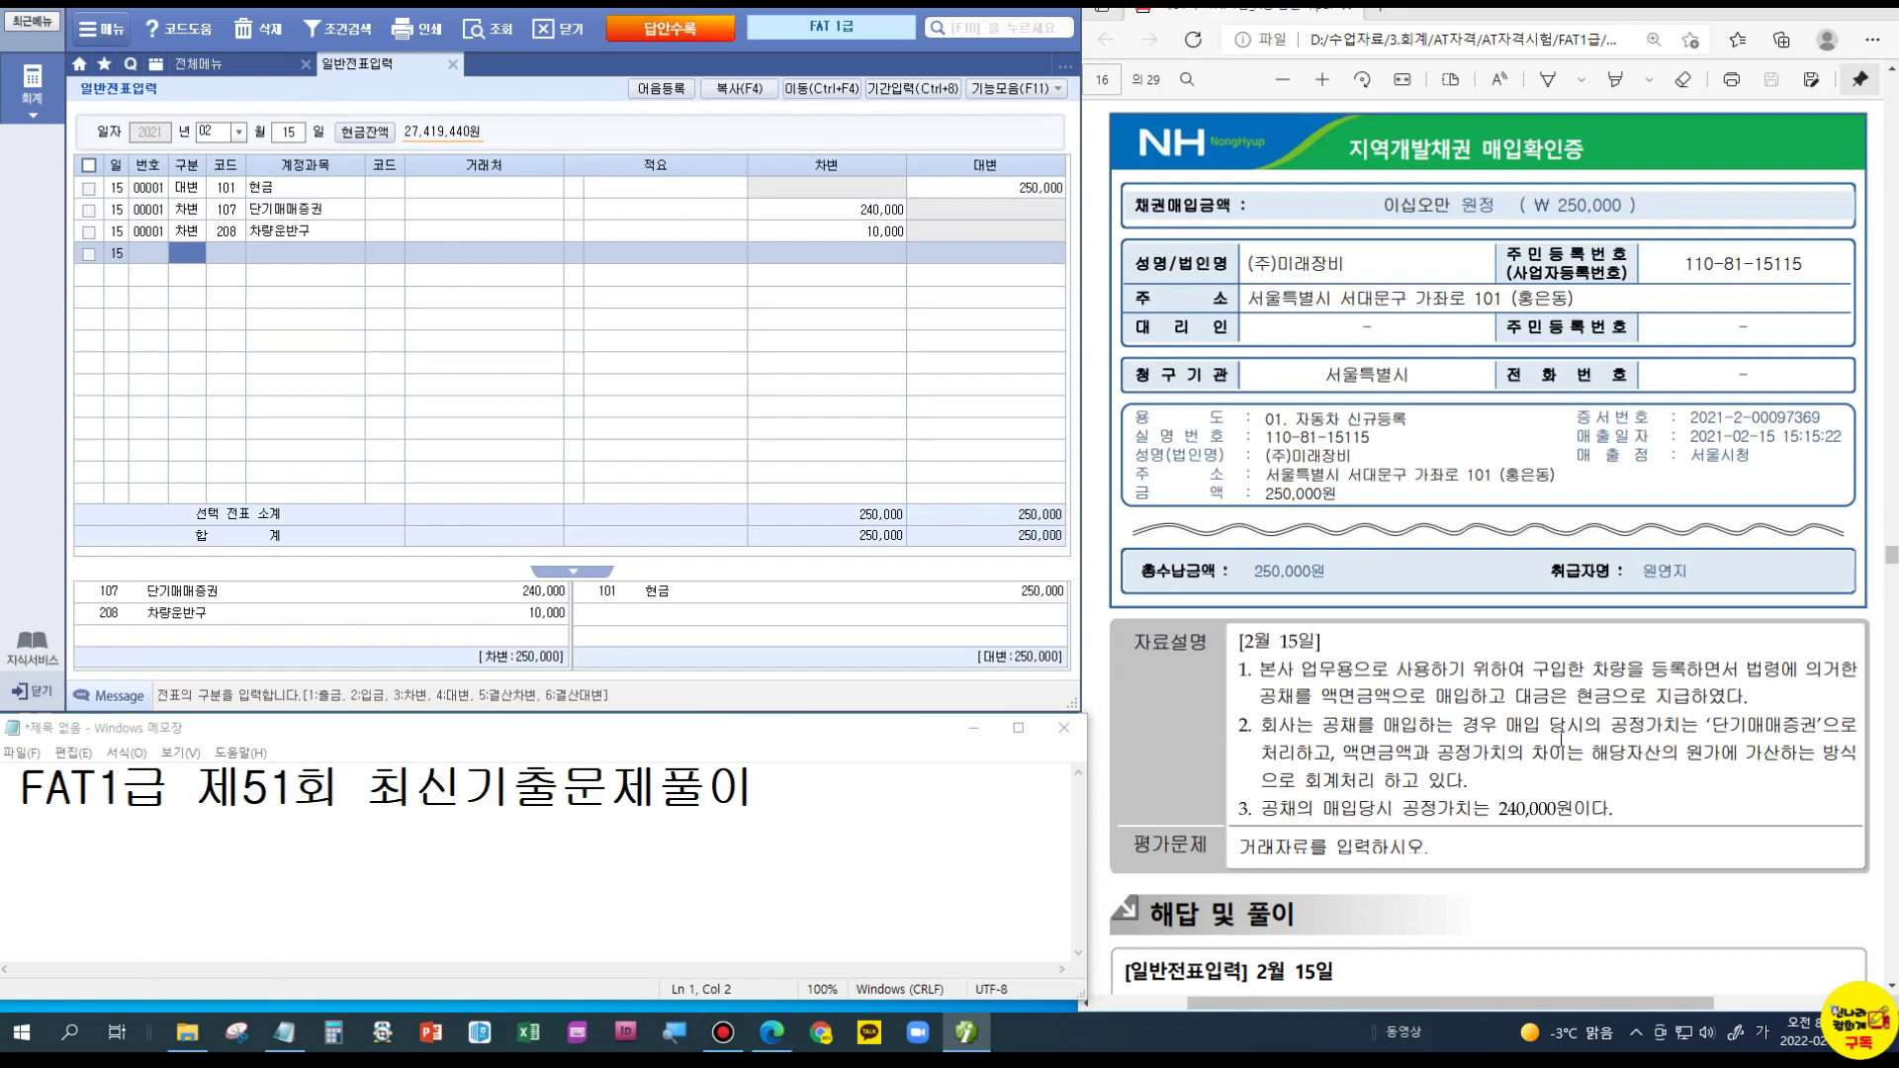
# Step: Compare the February 15 entry with the model answer and read the February 16 현금영수증 problem's date and amount
pyautogui.scroll(-2, 1561, 738)
pyautogui.scroll(-10, 1561, 738)
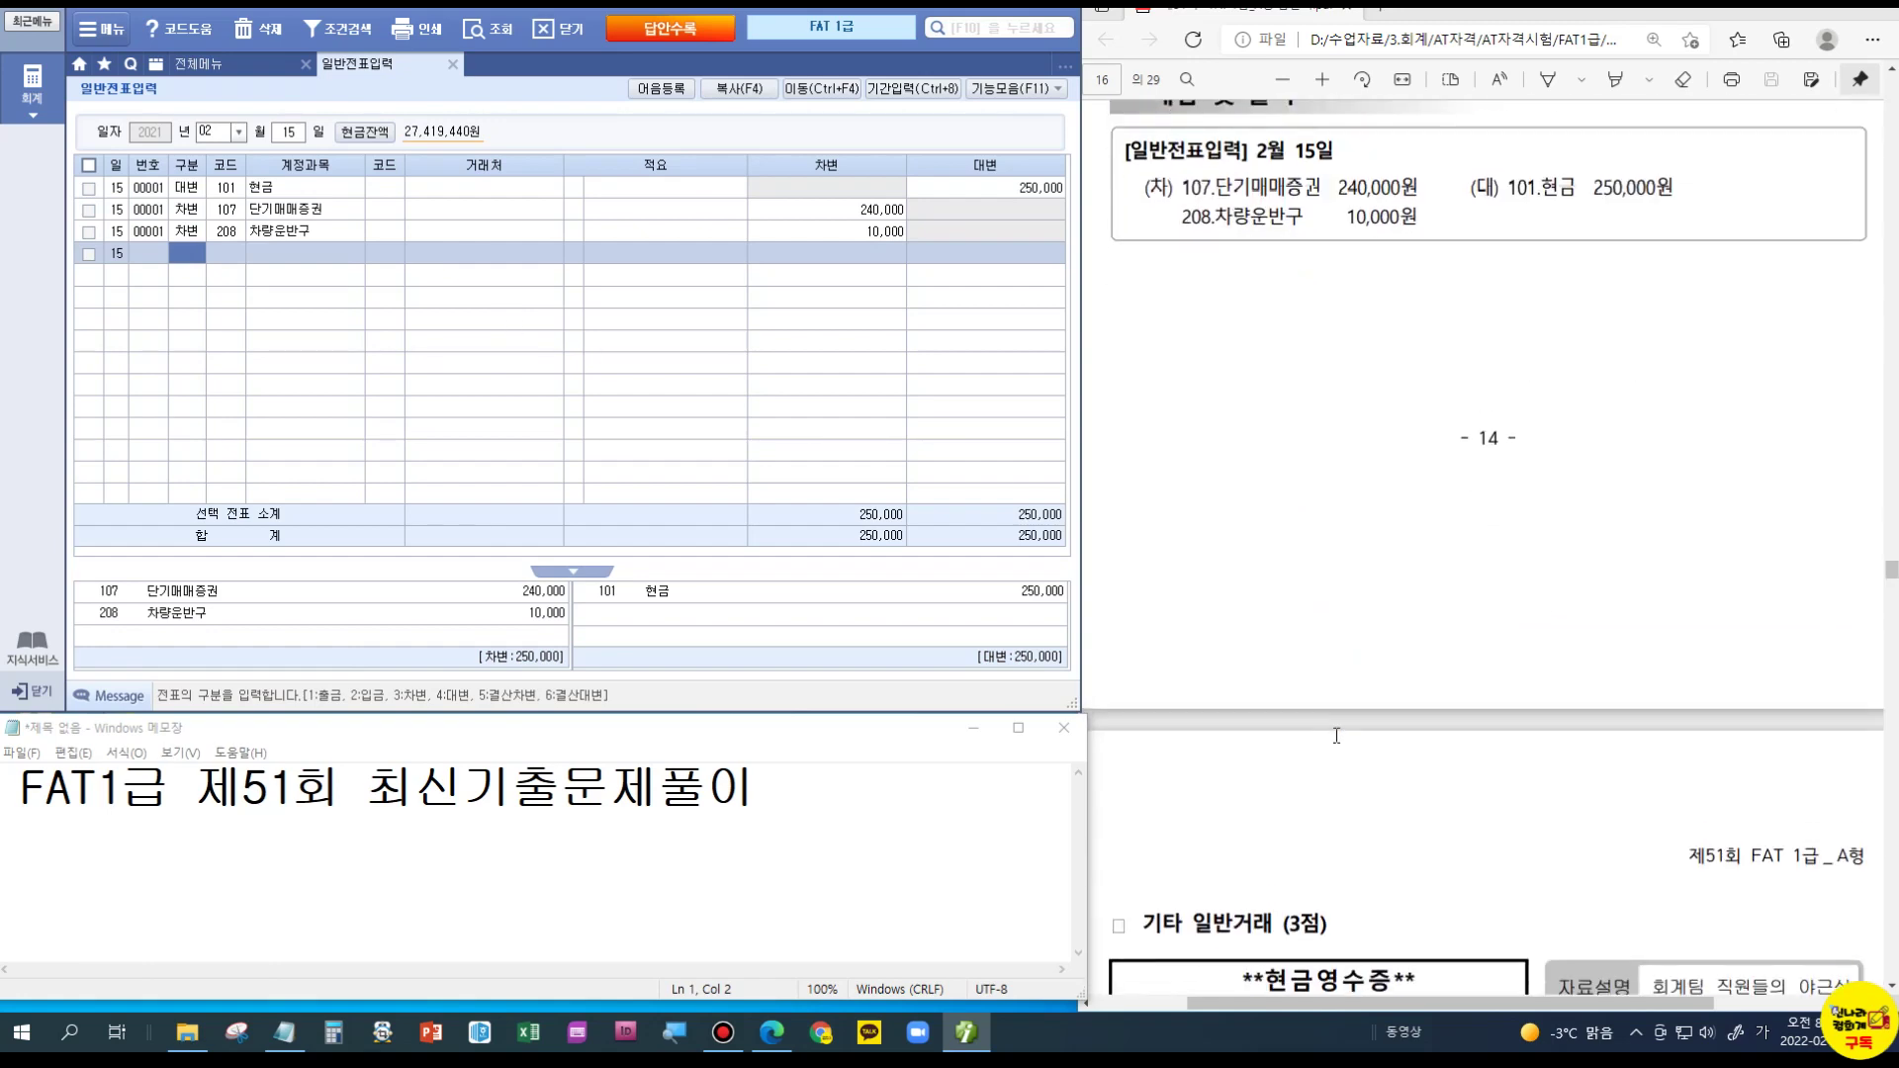
pyautogui.scroll(-2, 1336, 735)
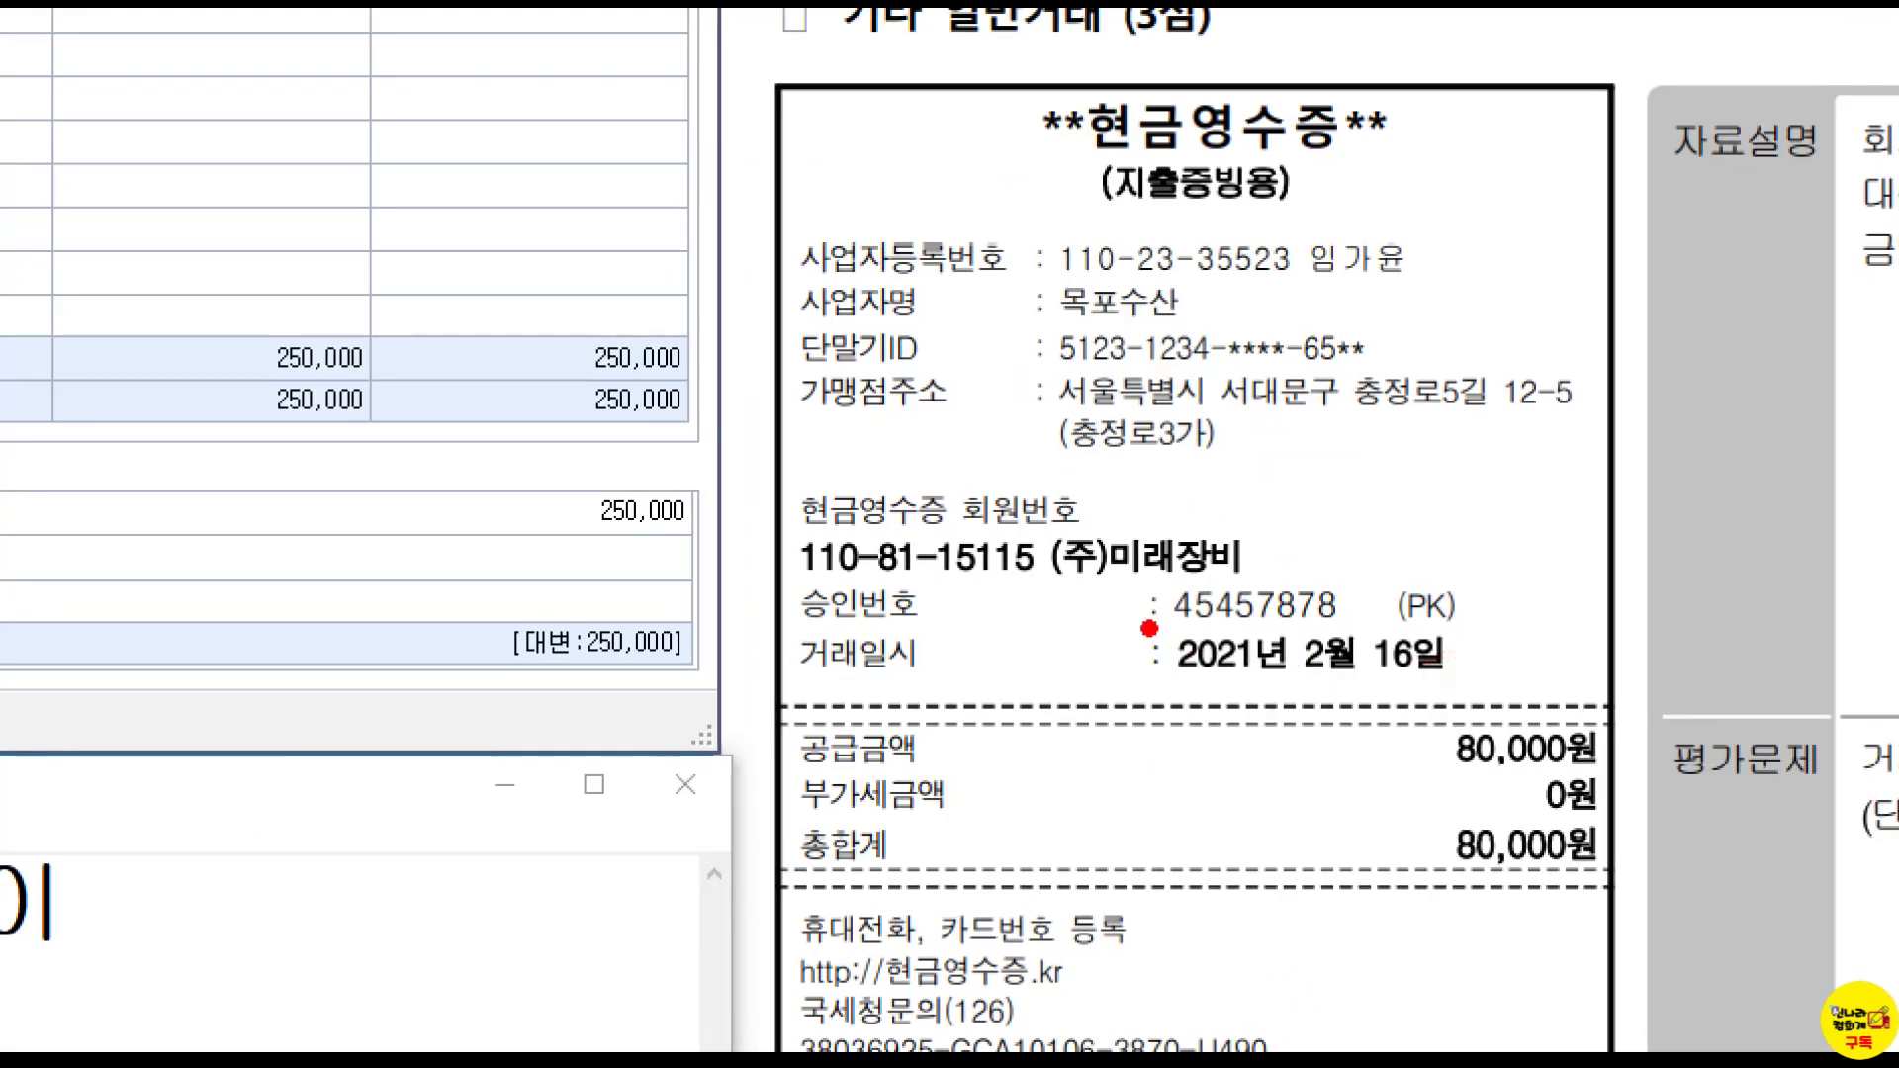
pyautogui.moveTo(1148, 629); pyautogui.dragTo(1537, 724)
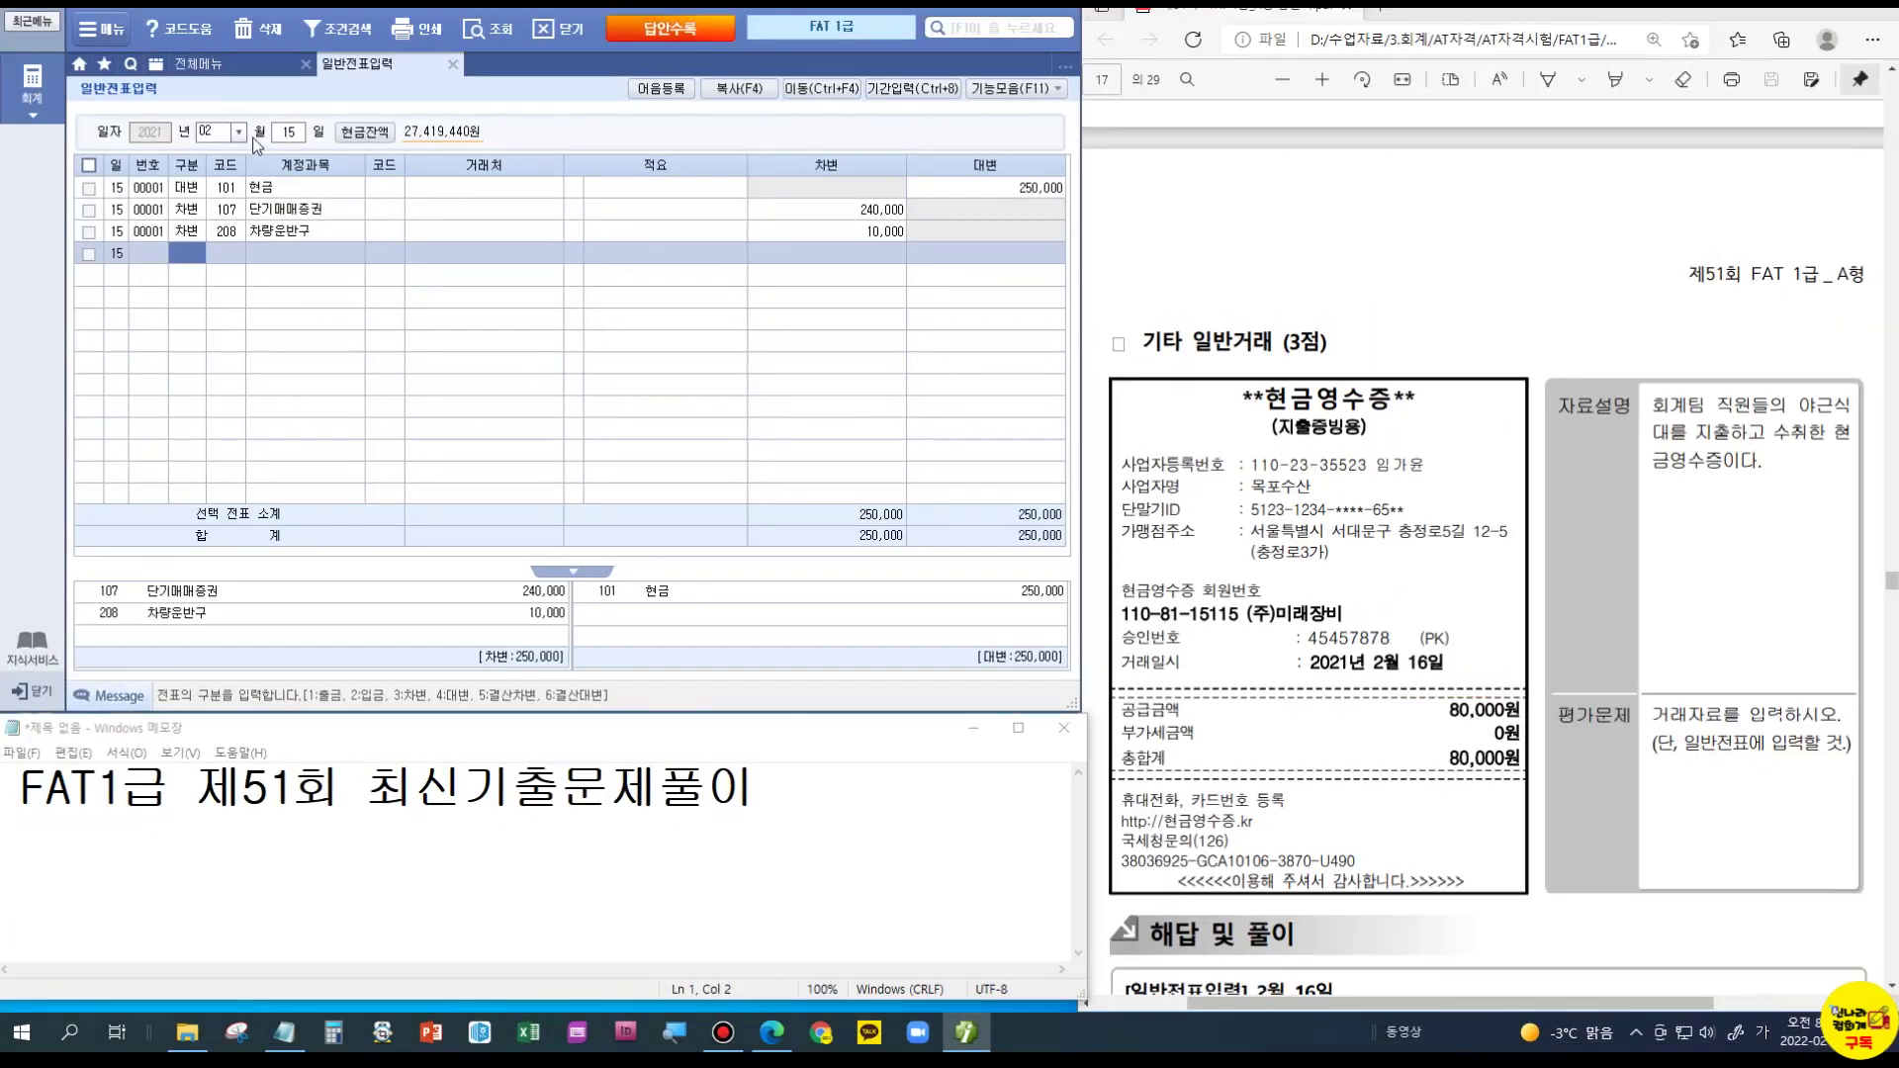
# Step: Enter a February 16 출금 voucher for 811 복리후생비 of 80,000
pyautogui.click(288, 134)
pyautogui.write('16')
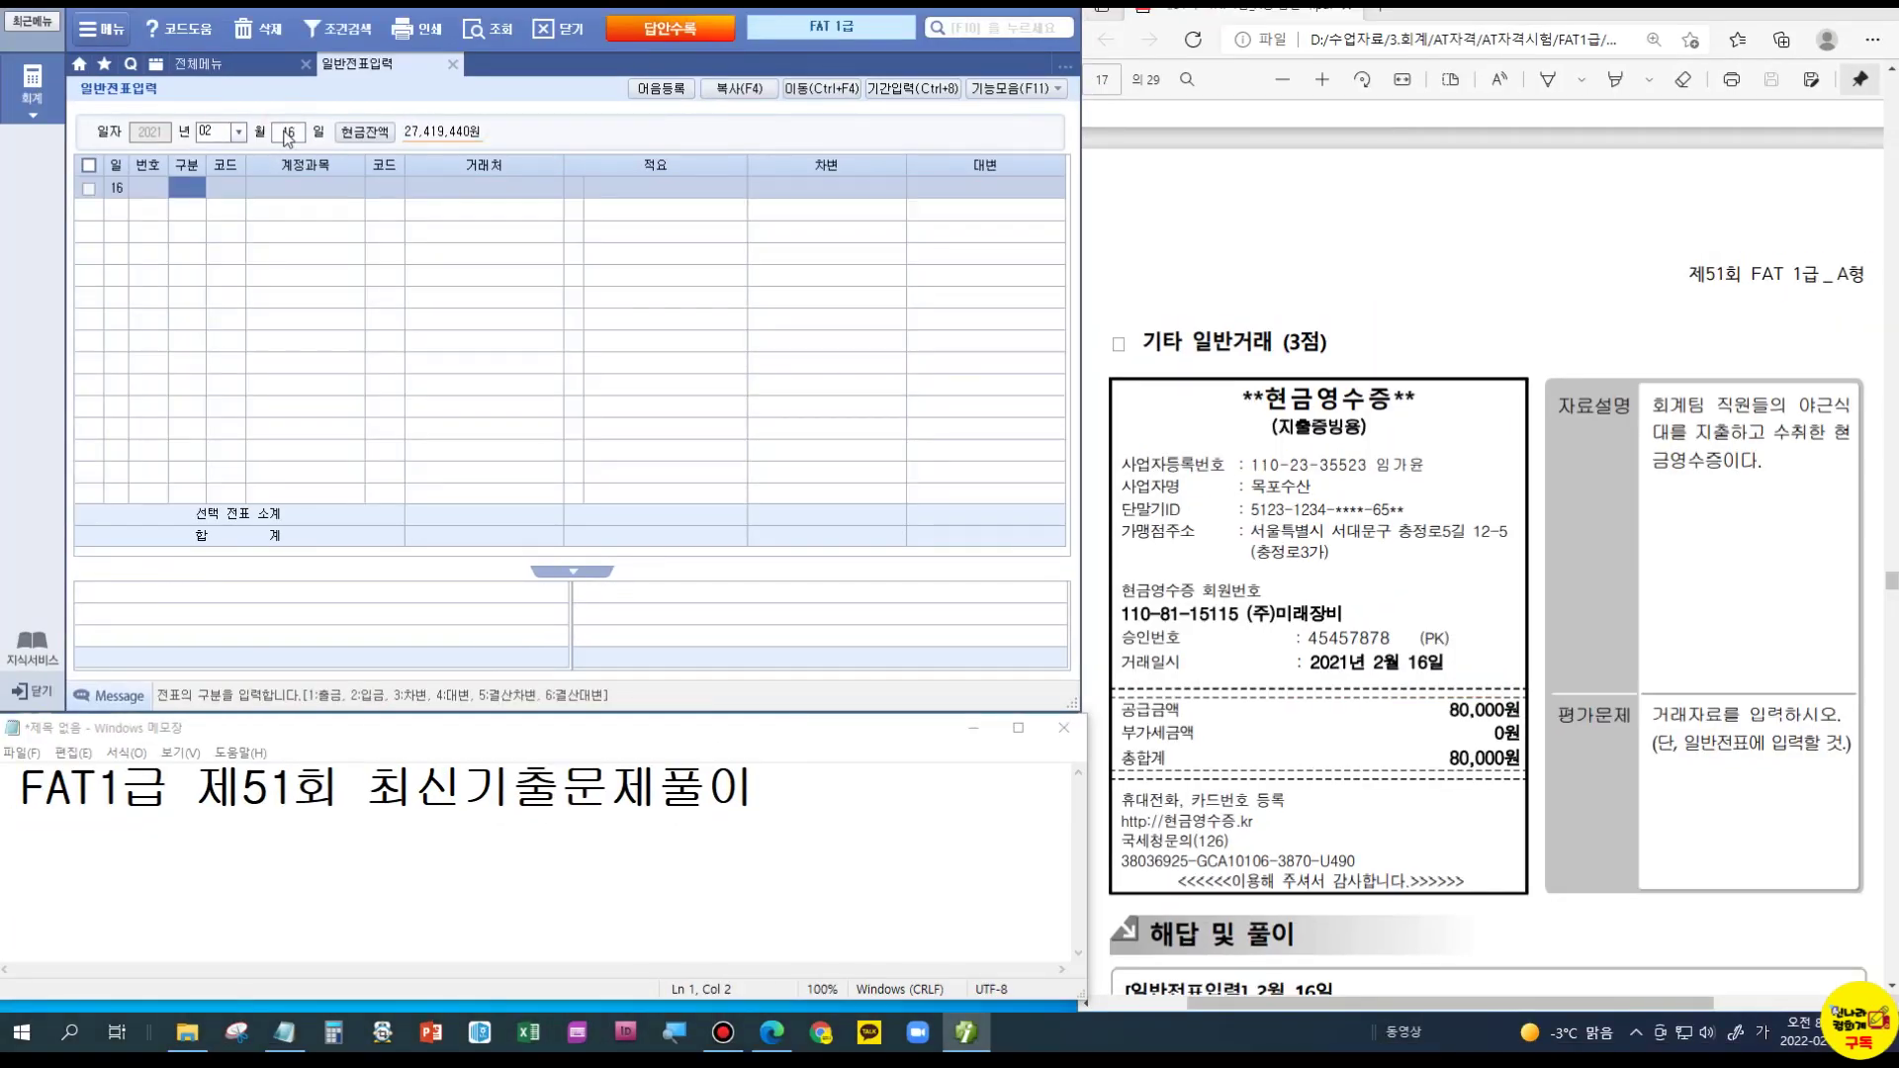
pyautogui.write('1')
pyautogui.press('Return')
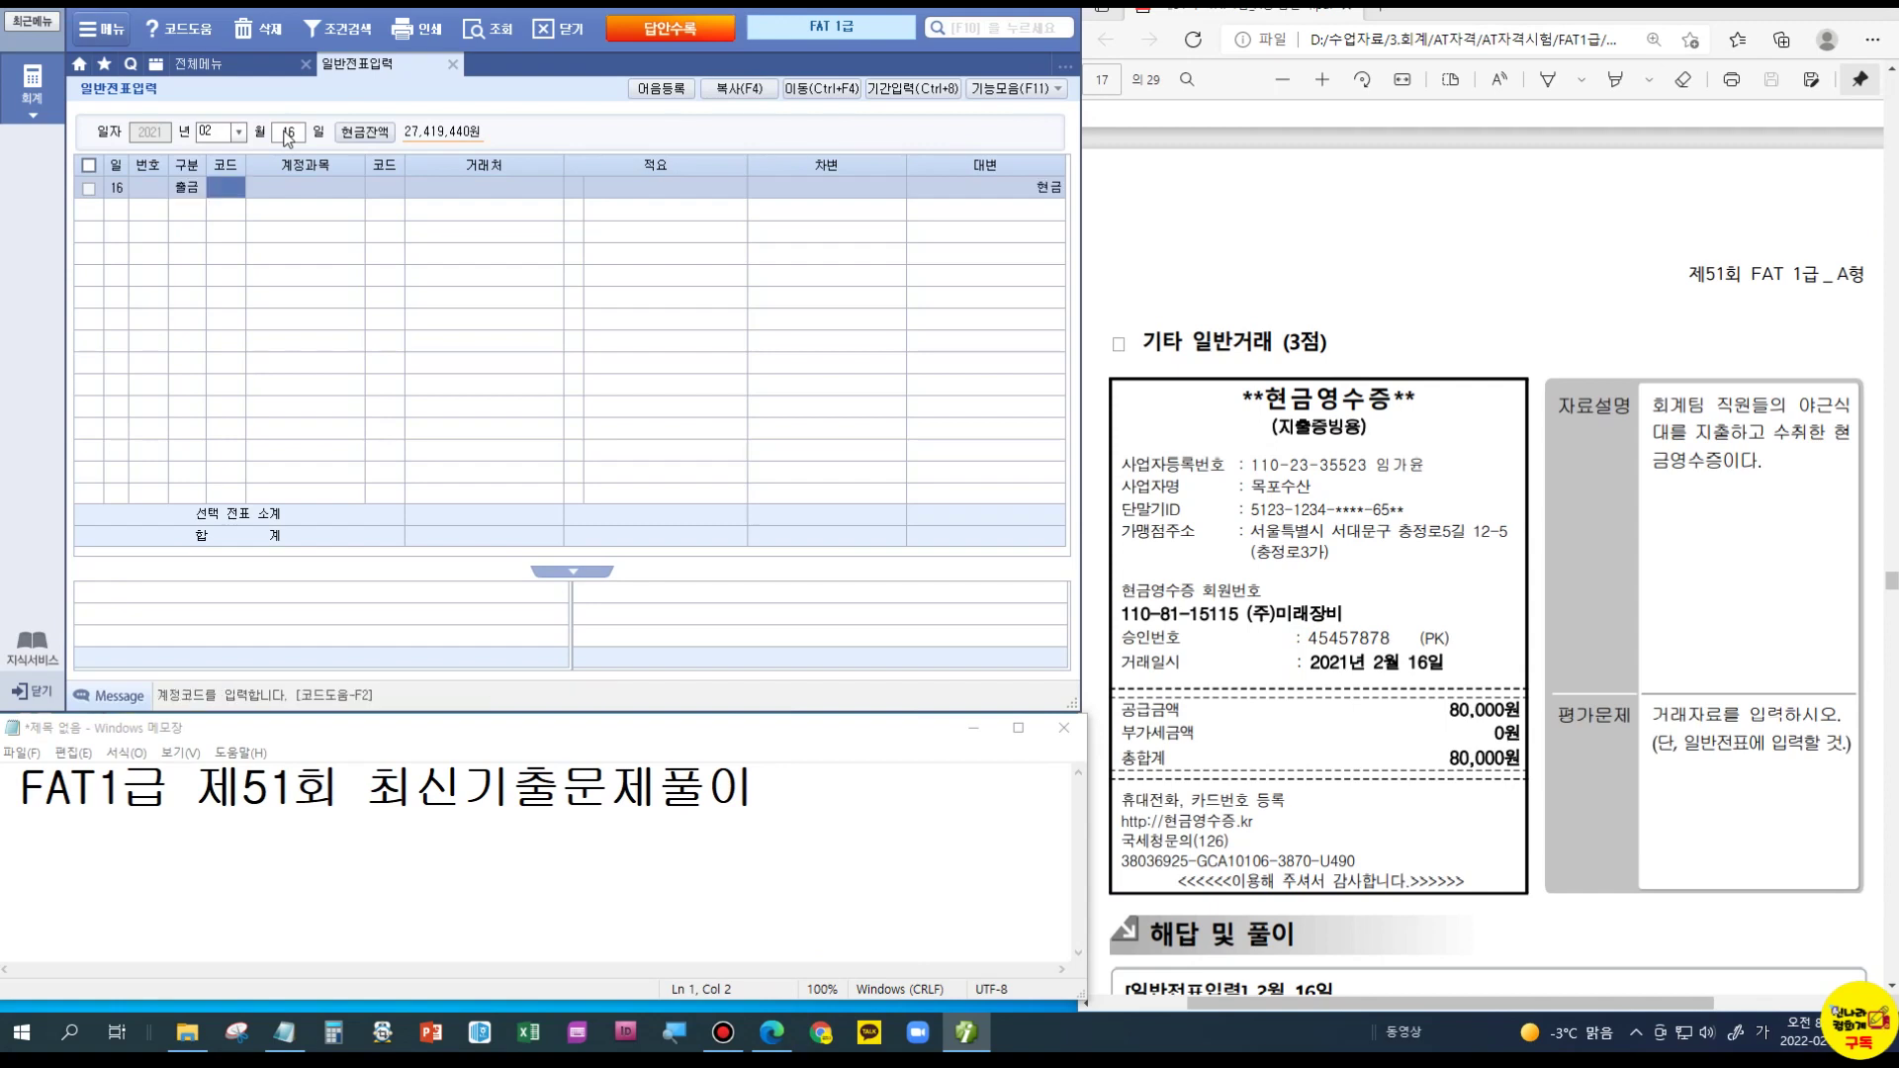
pyautogui.write('811')
pyautogui.press('Return')
pyautogui.press('Return')
pyautogui.press('Return')
pyautogui.write('800000')
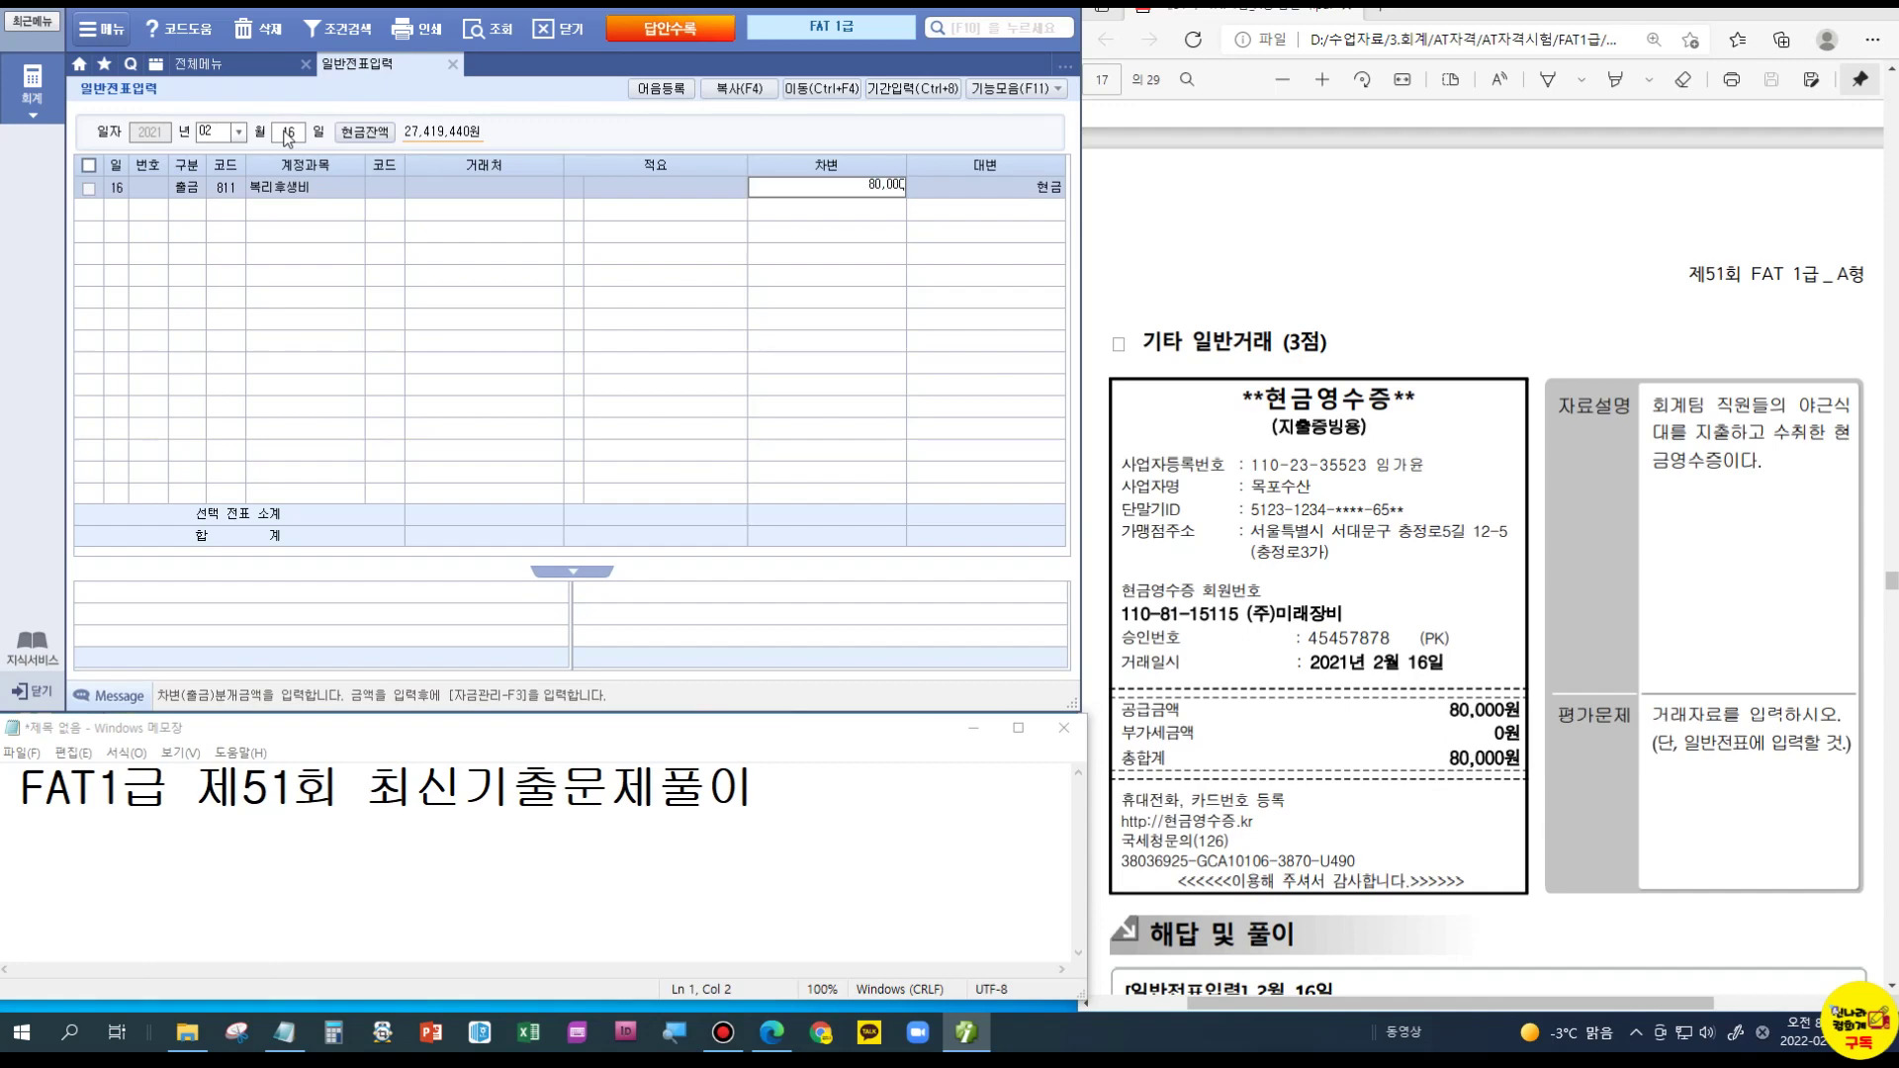
pyautogui.press('Return')
pyautogui.press('Up')
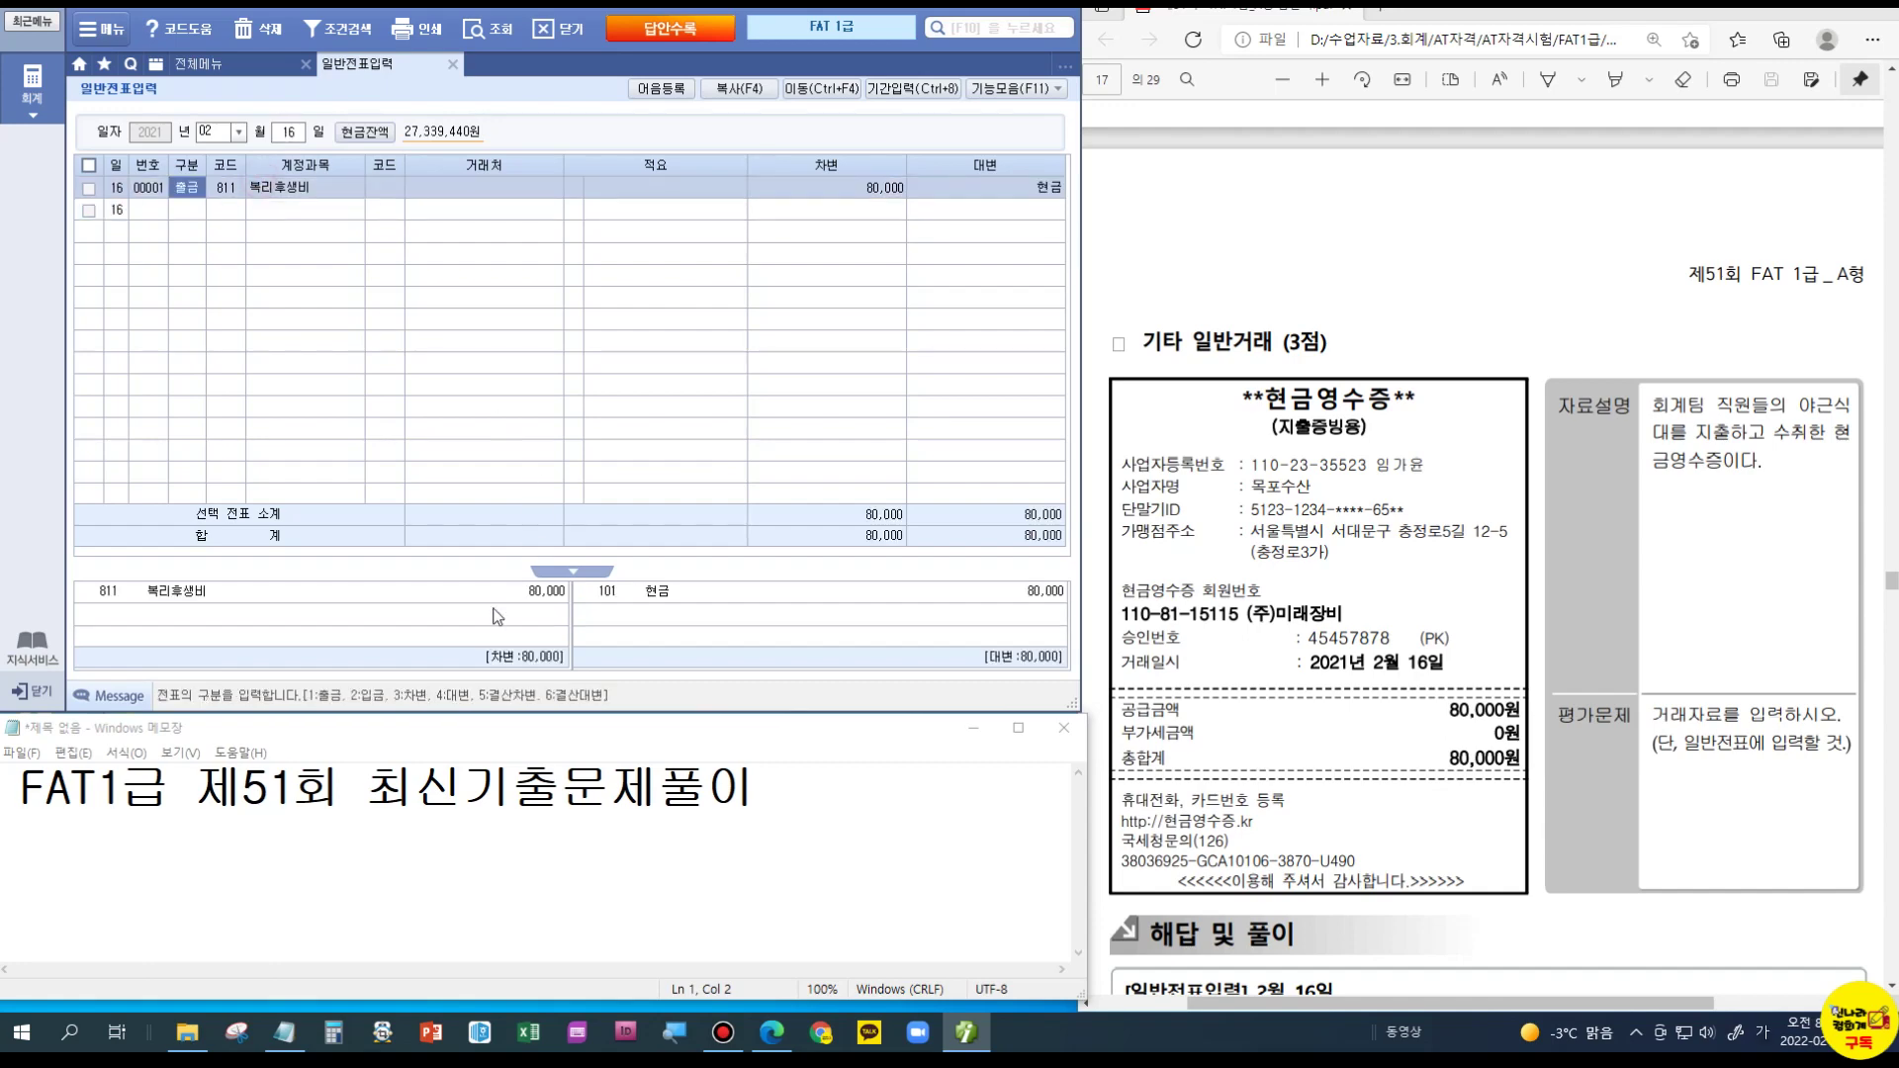
# Step: Compare the February 16 entry with the model answer and read the February payroll problem
pyautogui.scroll(-6, 1595, 580)
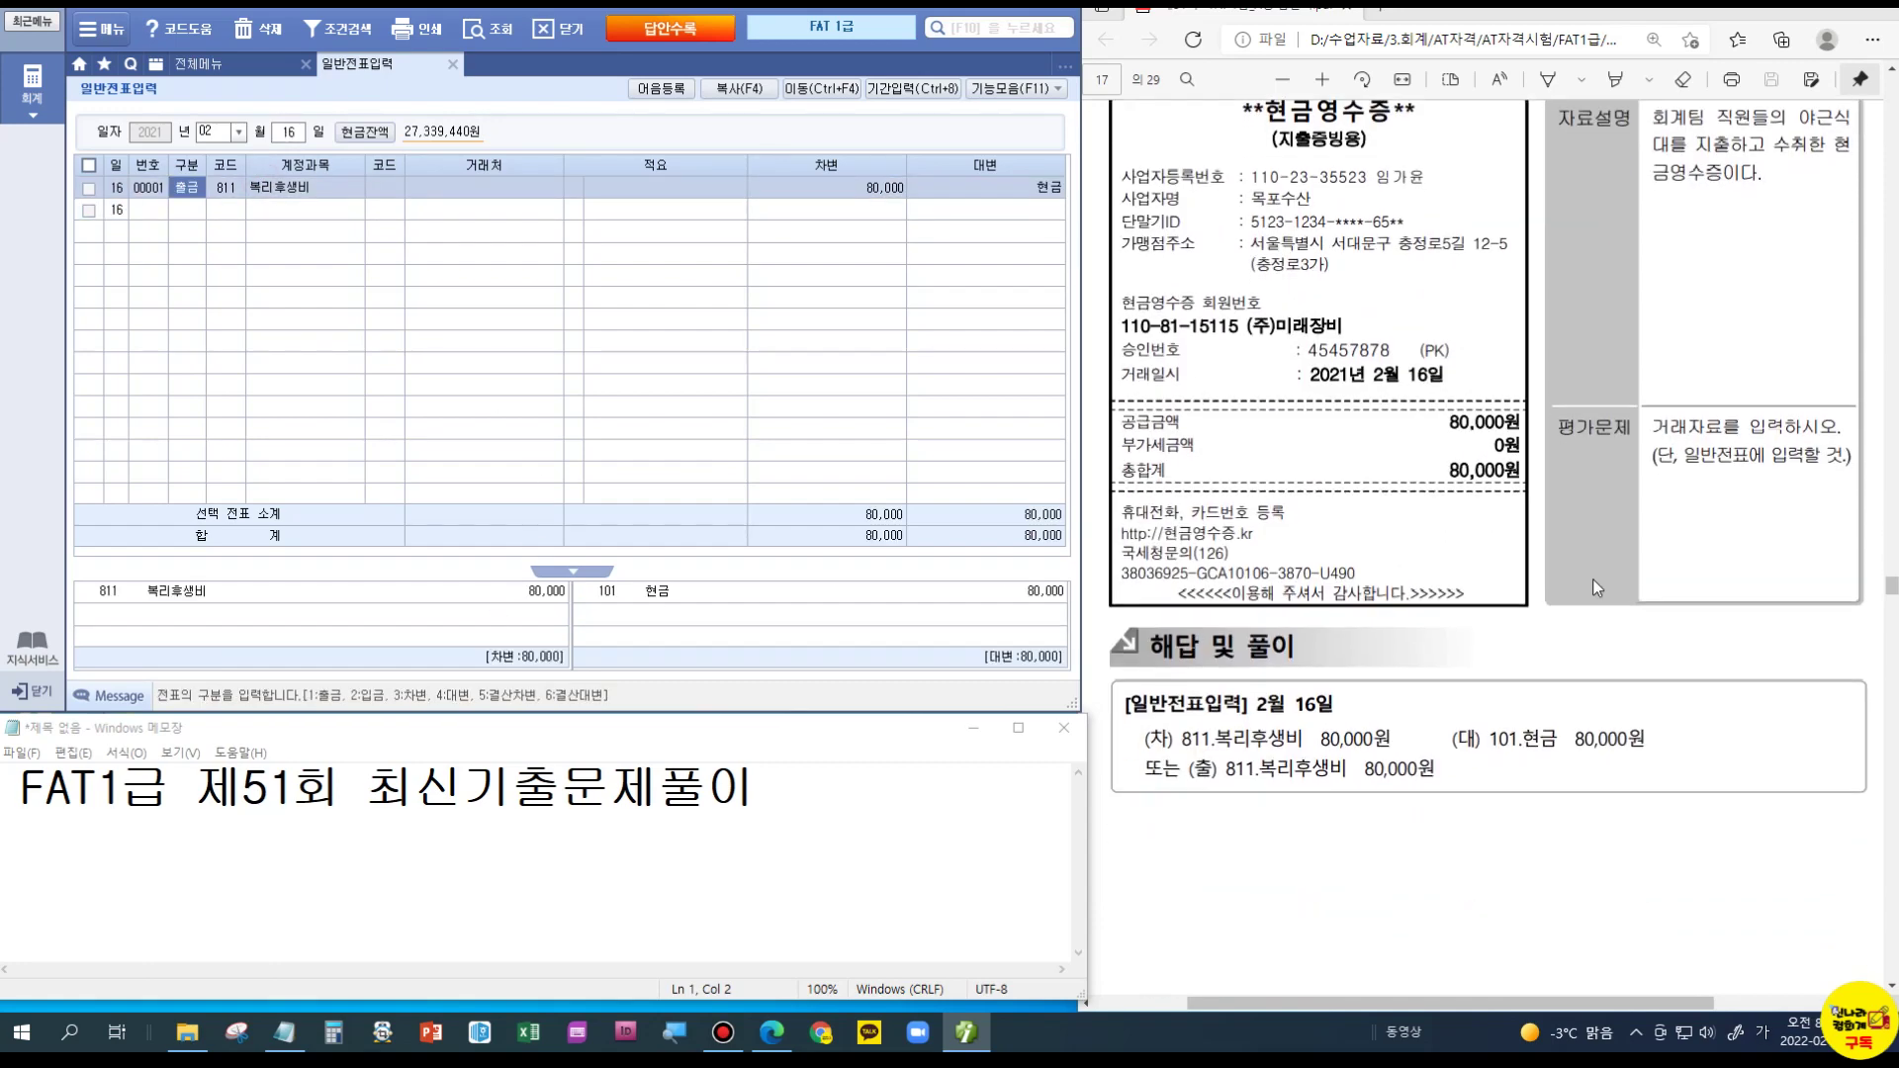
pyautogui.scroll(-10, 1596, 587)
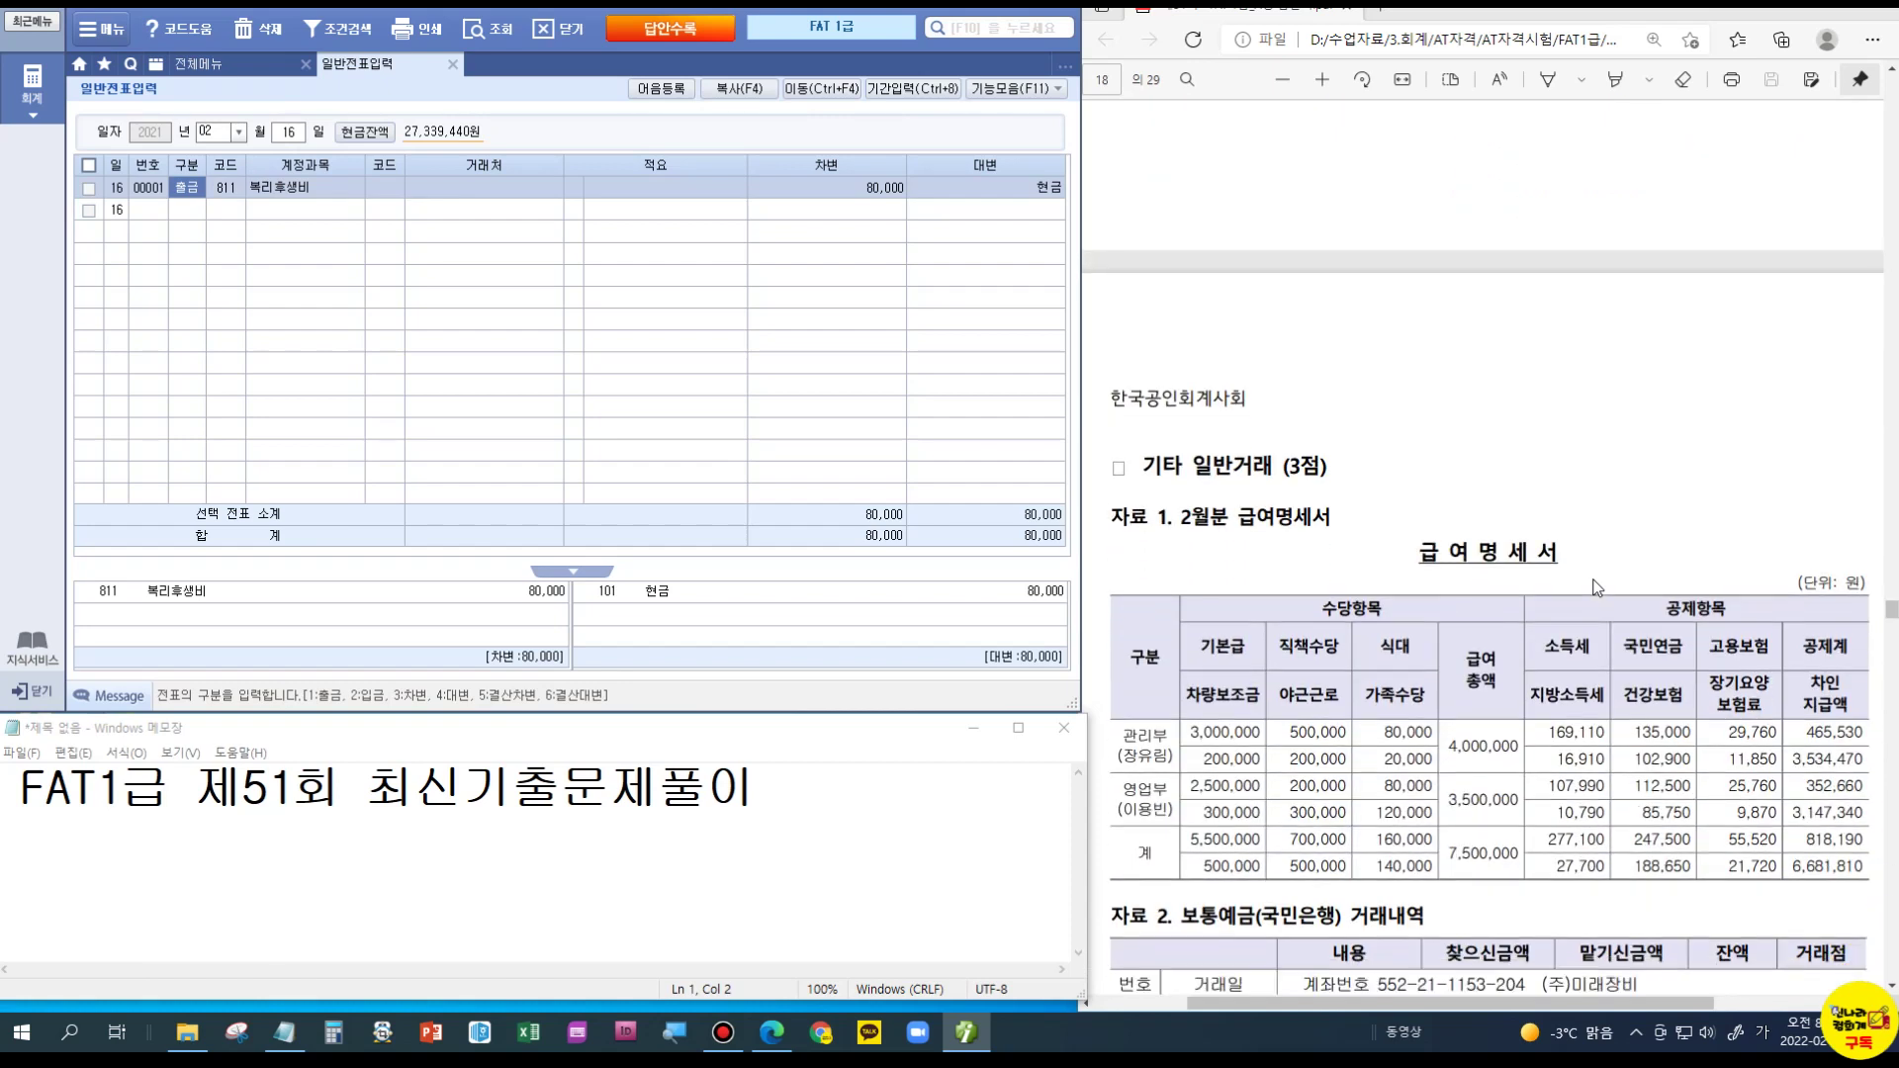
pyautogui.scroll(-3, 1596, 588)
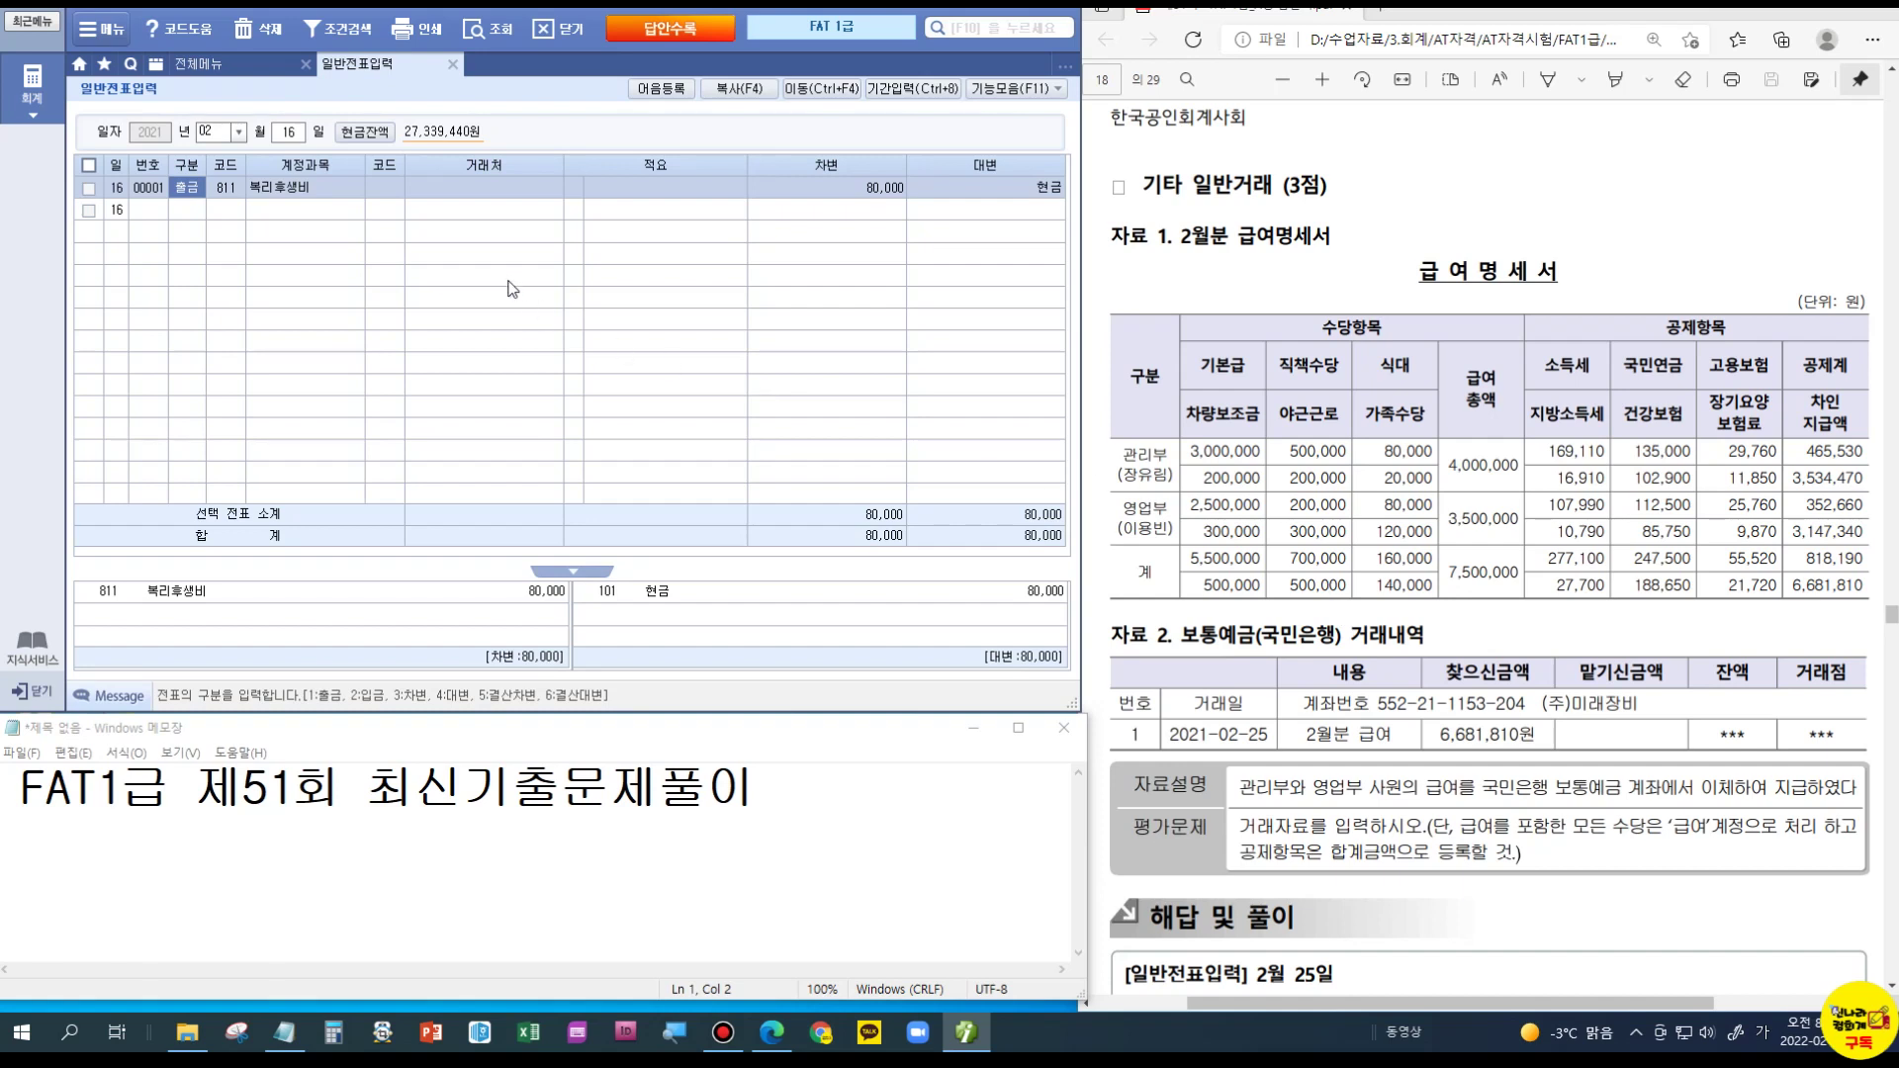
# Step: Open the February 25 voucher and enter a 차변 line for 801 급여 of 7,500,000
pyautogui.click(292, 136)
pyautogui.write('25')
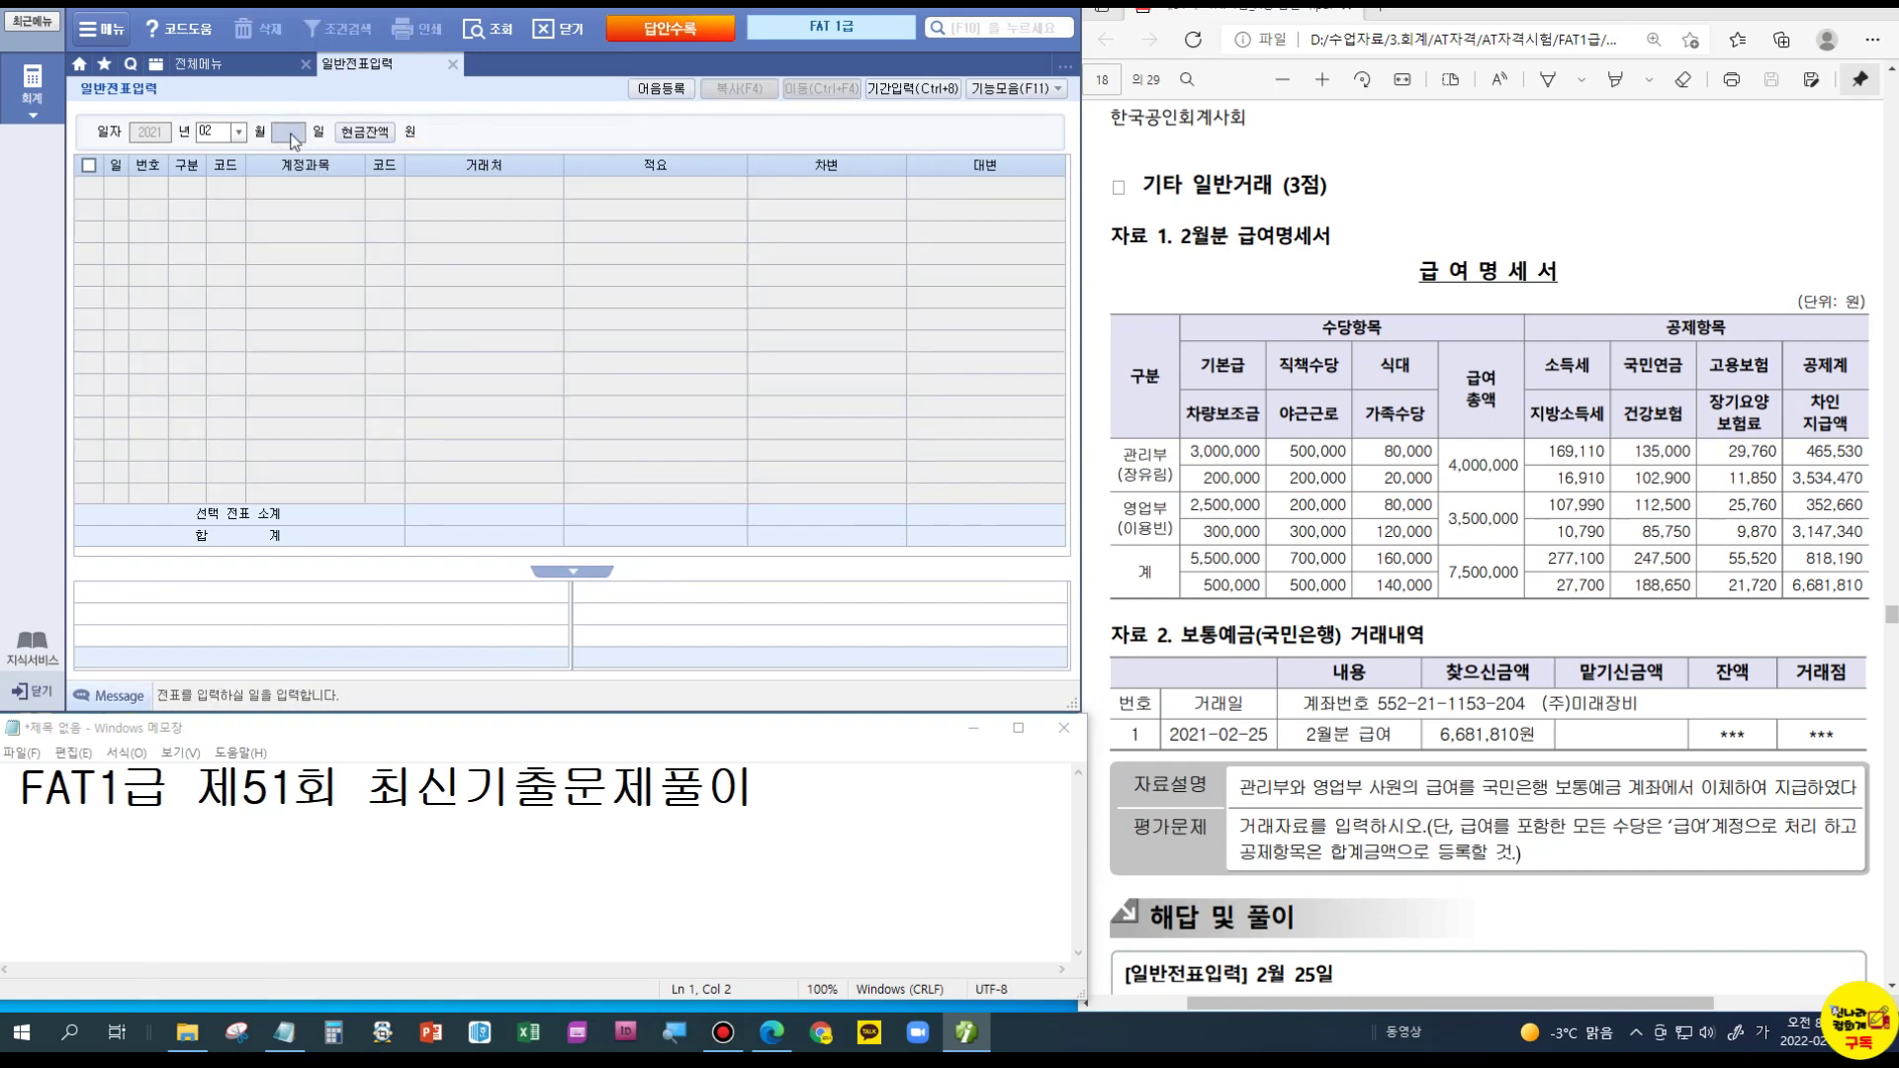
pyautogui.press('Return')
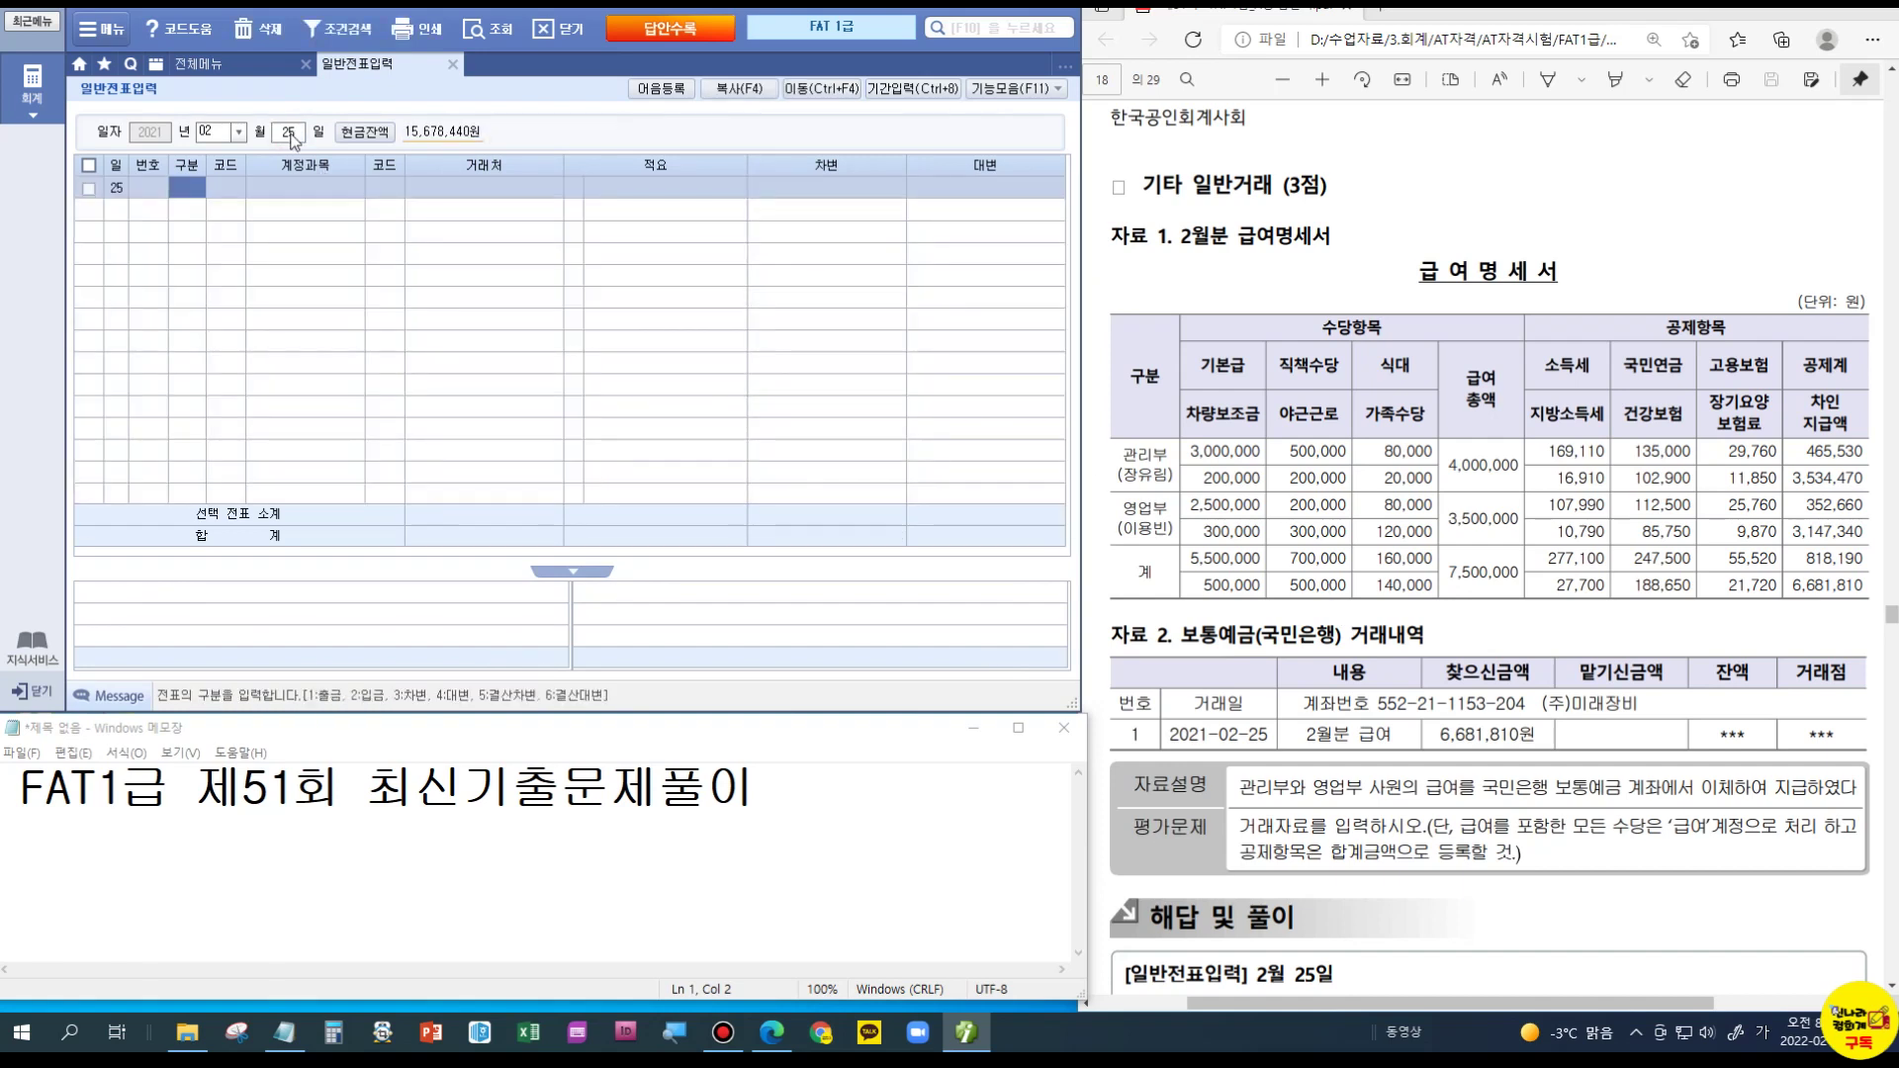
pyautogui.write('3')
pyautogui.press('Return')
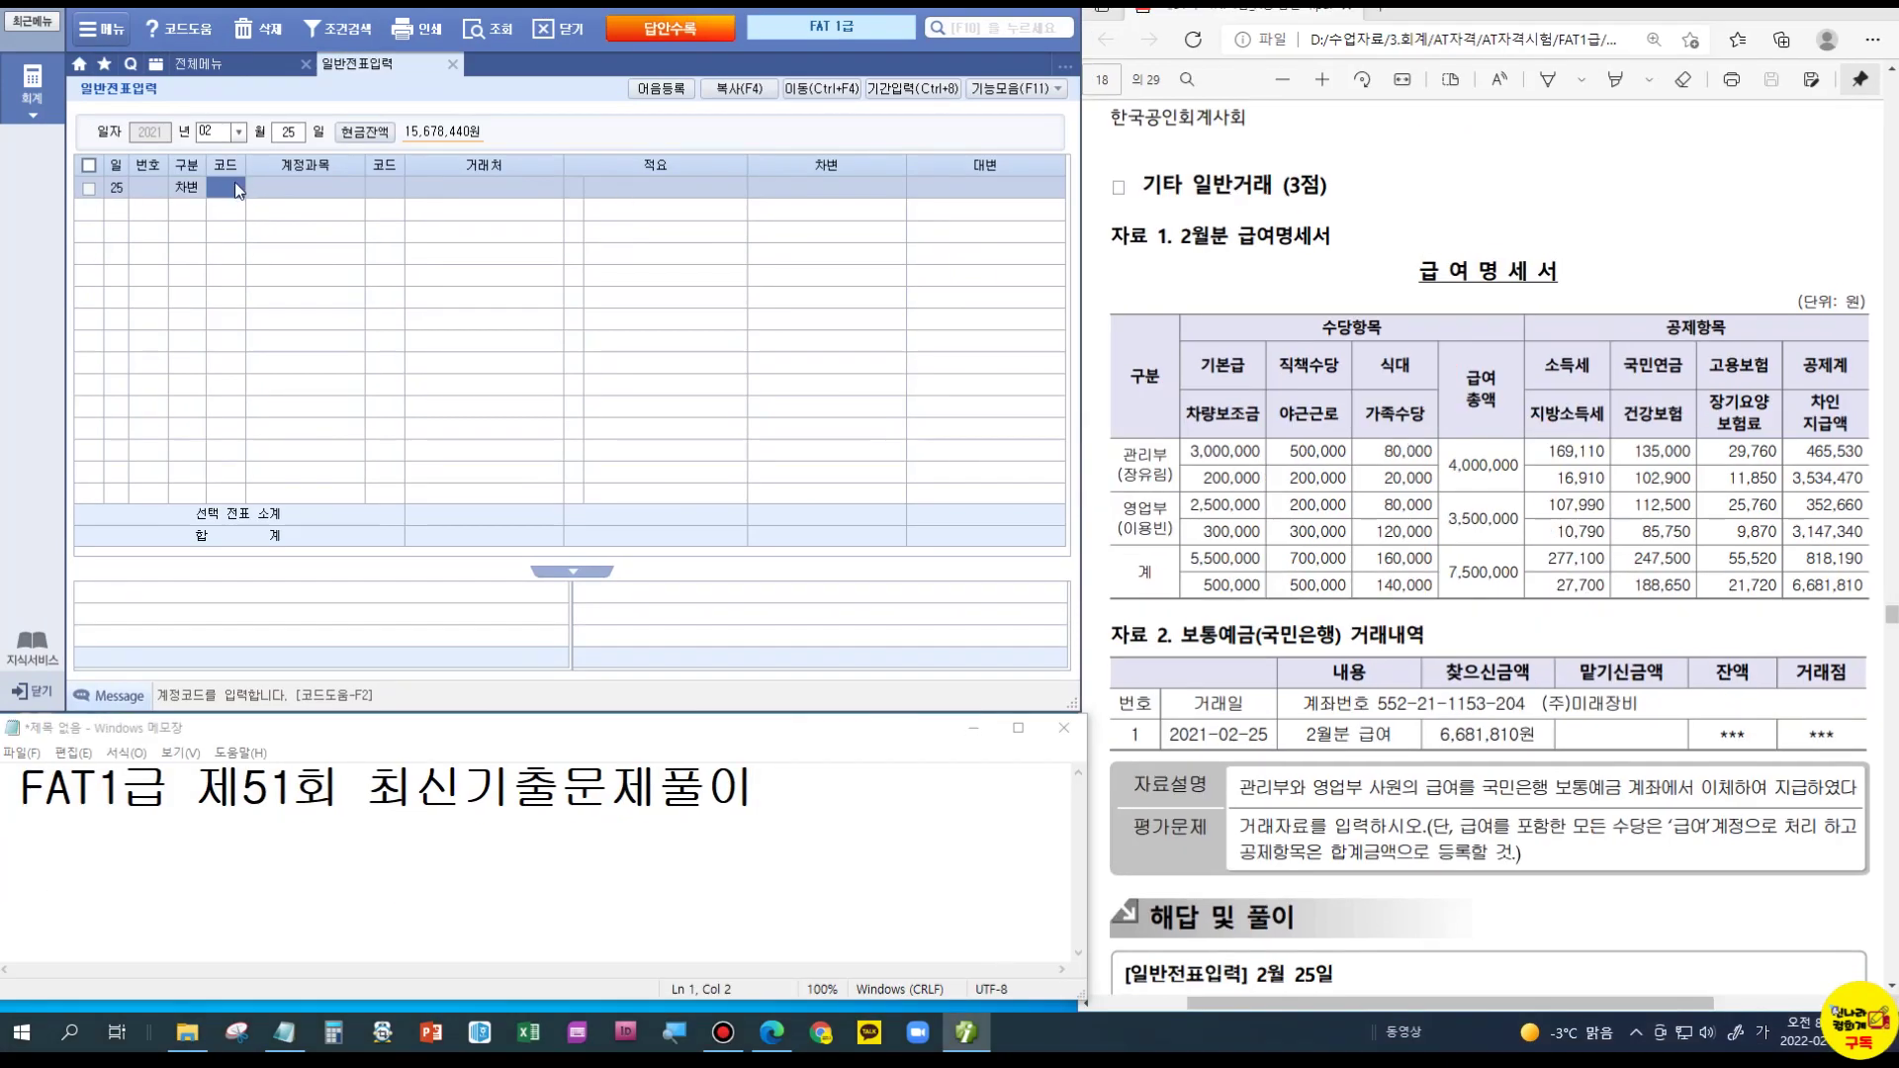
pyautogui.write('801')
pyautogui.press('Return')
pyautogui.press('Return')
pyautogui.press('Return')
pyautogui.press('Return')
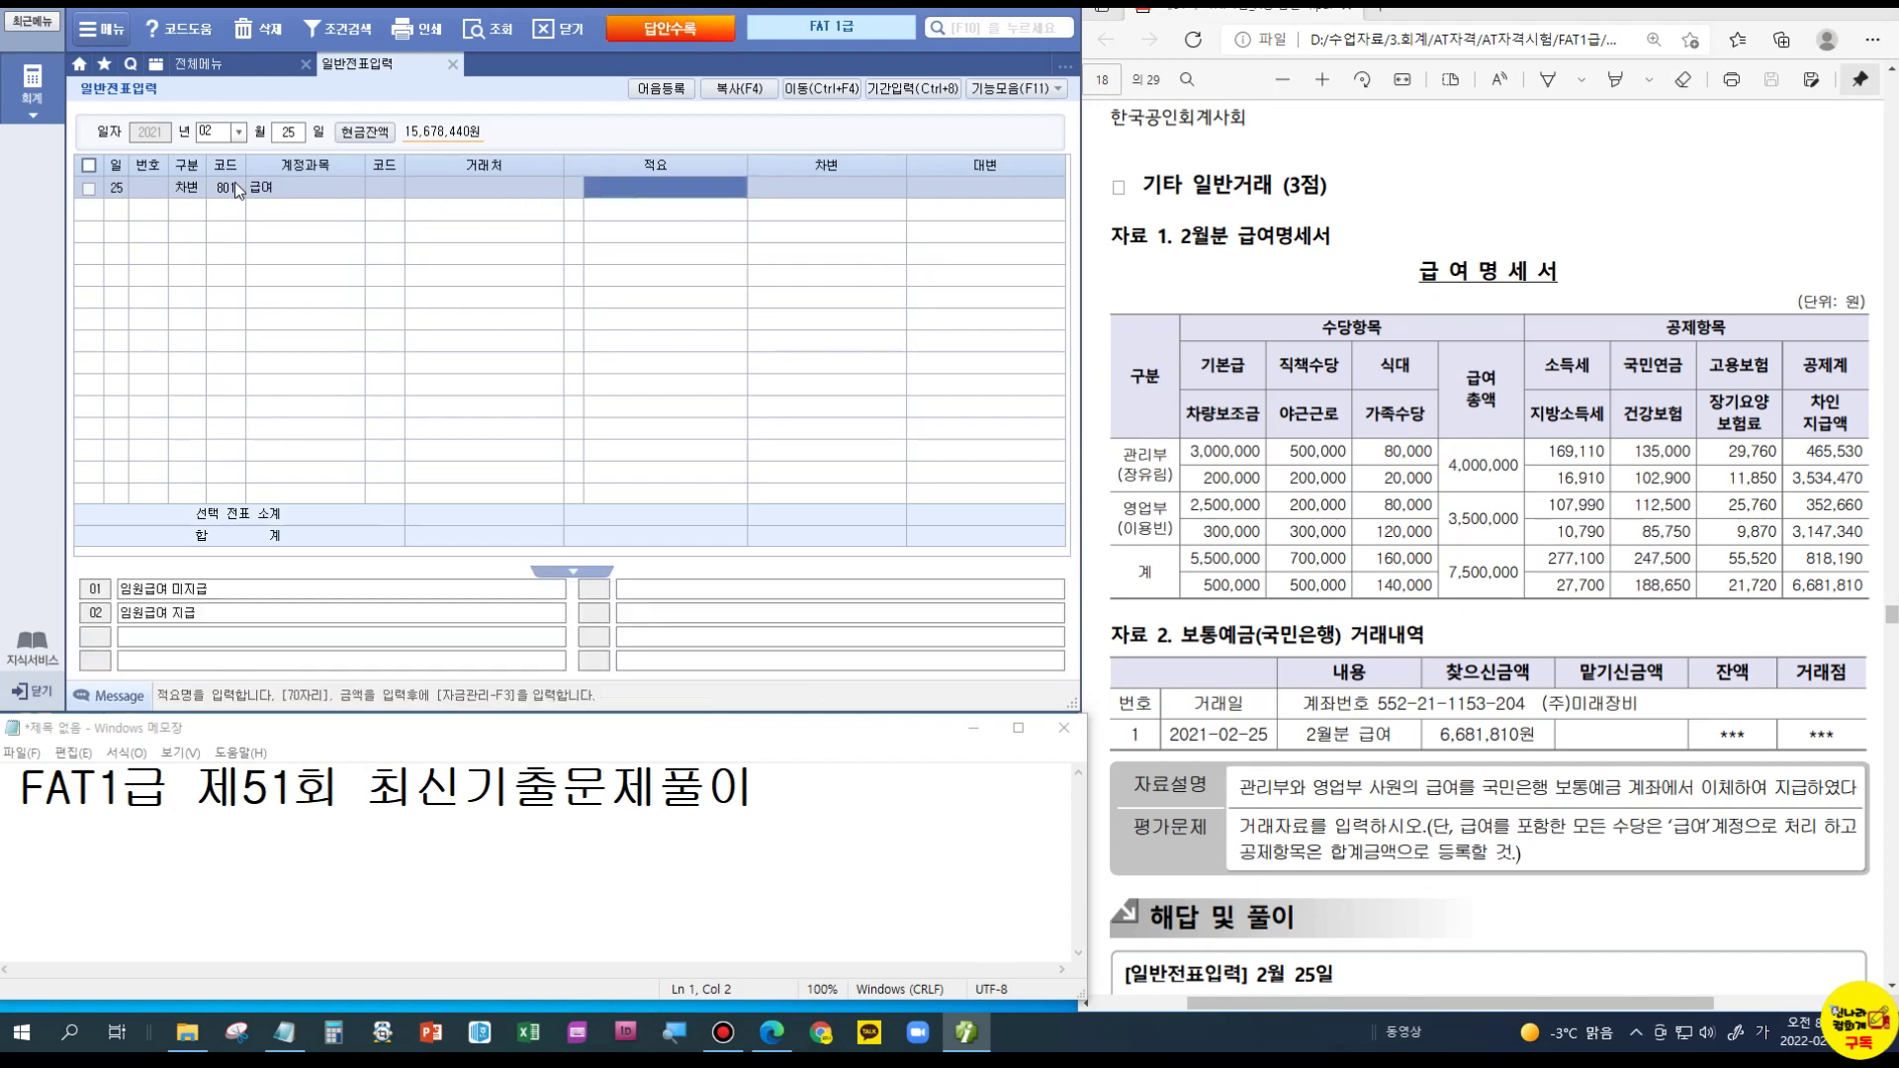
pyautogui.write('750')
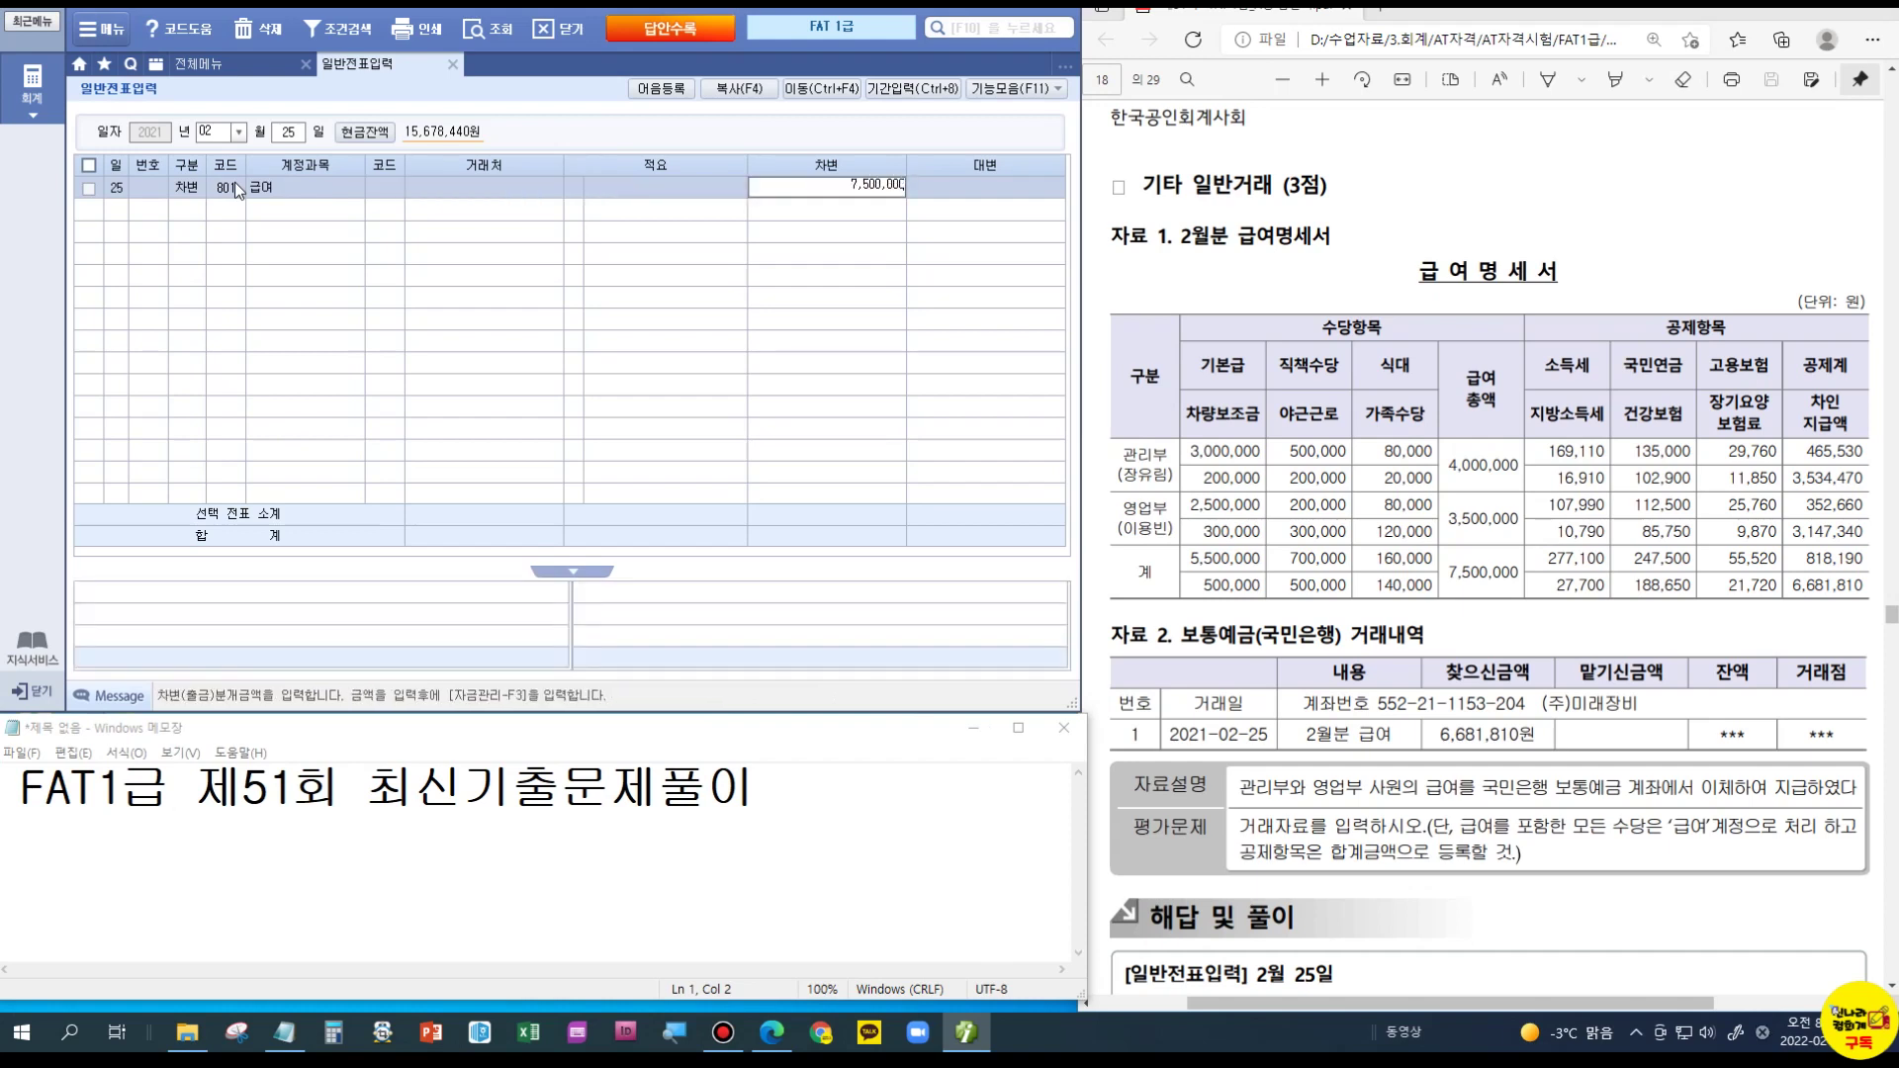
pyautogui.press('Return')
# Step: Review the payroll deduction items and enter their combined amount as a 대변 line for 254 예수금 of 818,190
pyautogui.press('4')
pyautogui.press('Return')
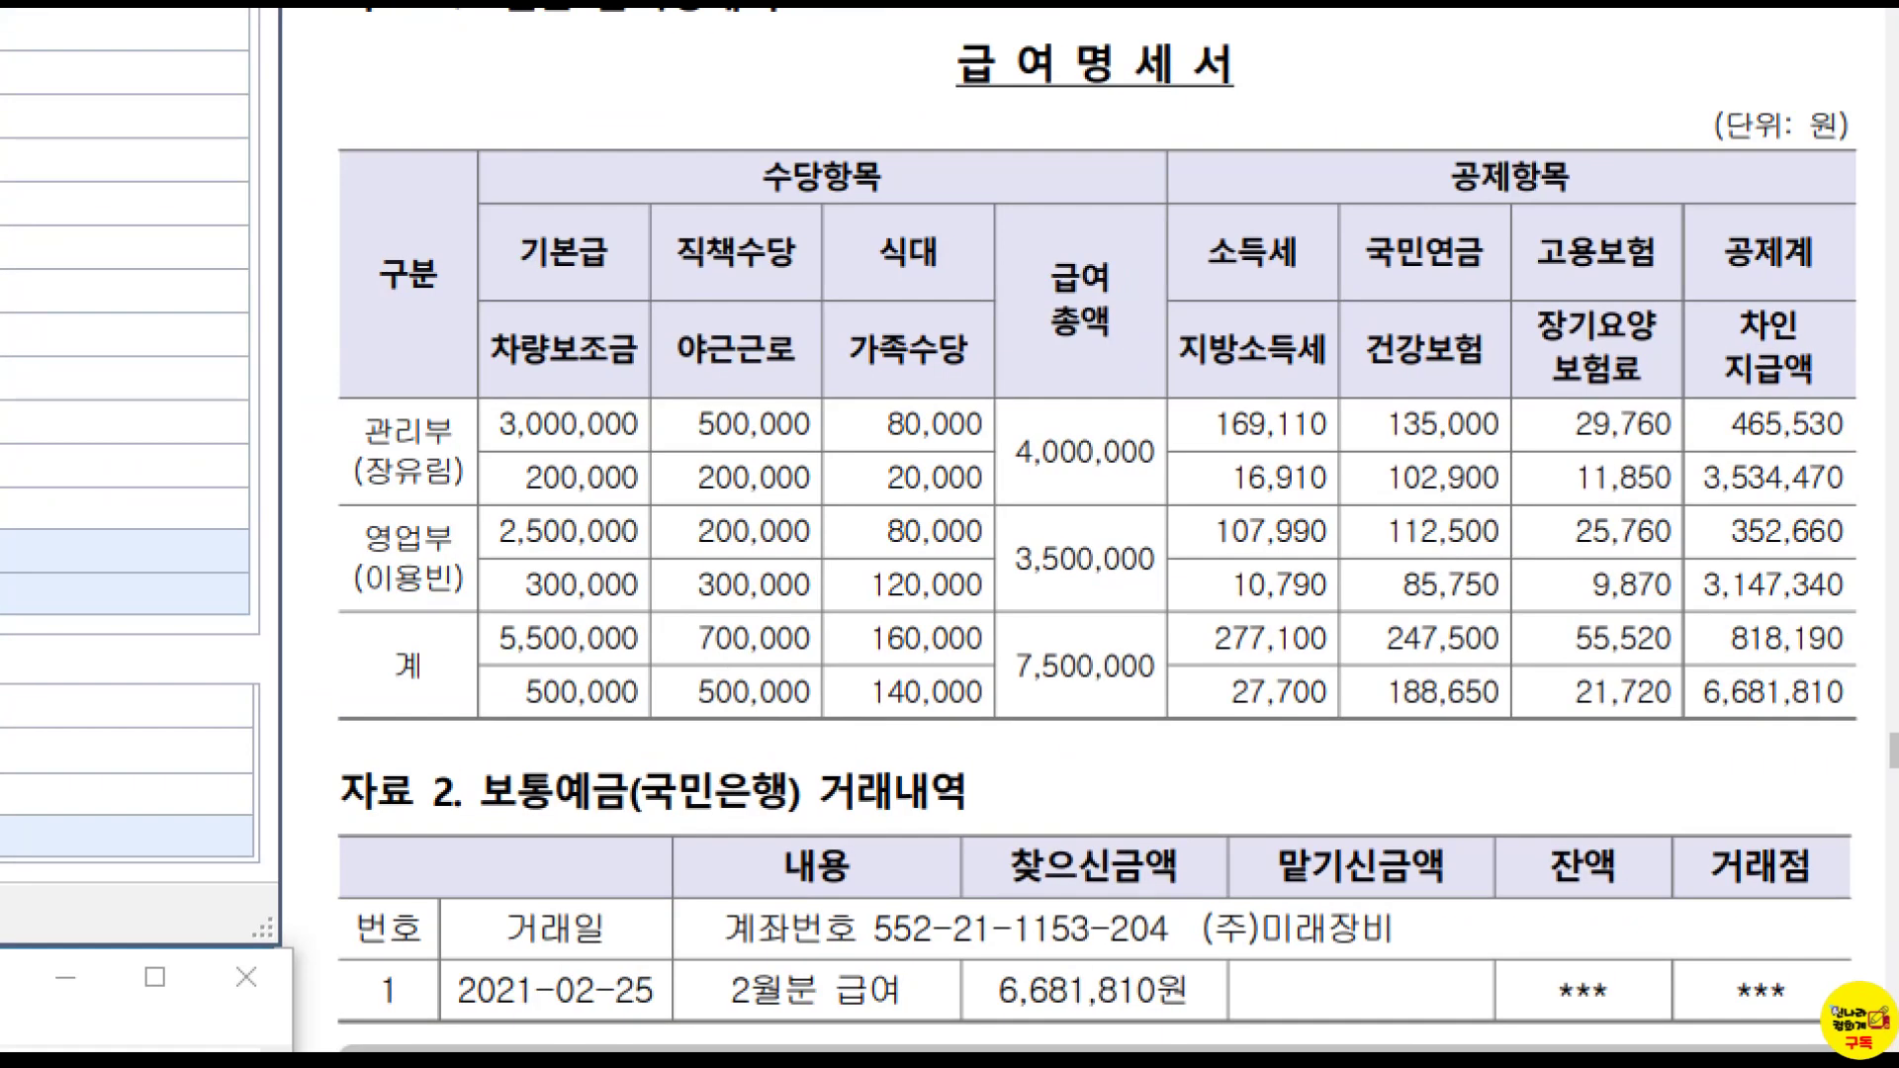
pyautogui.click(1240, 312)
pyautogui.click(1390, 183)
pyautogui.click(1418, 317)
pyautogui.click(1549, 195)
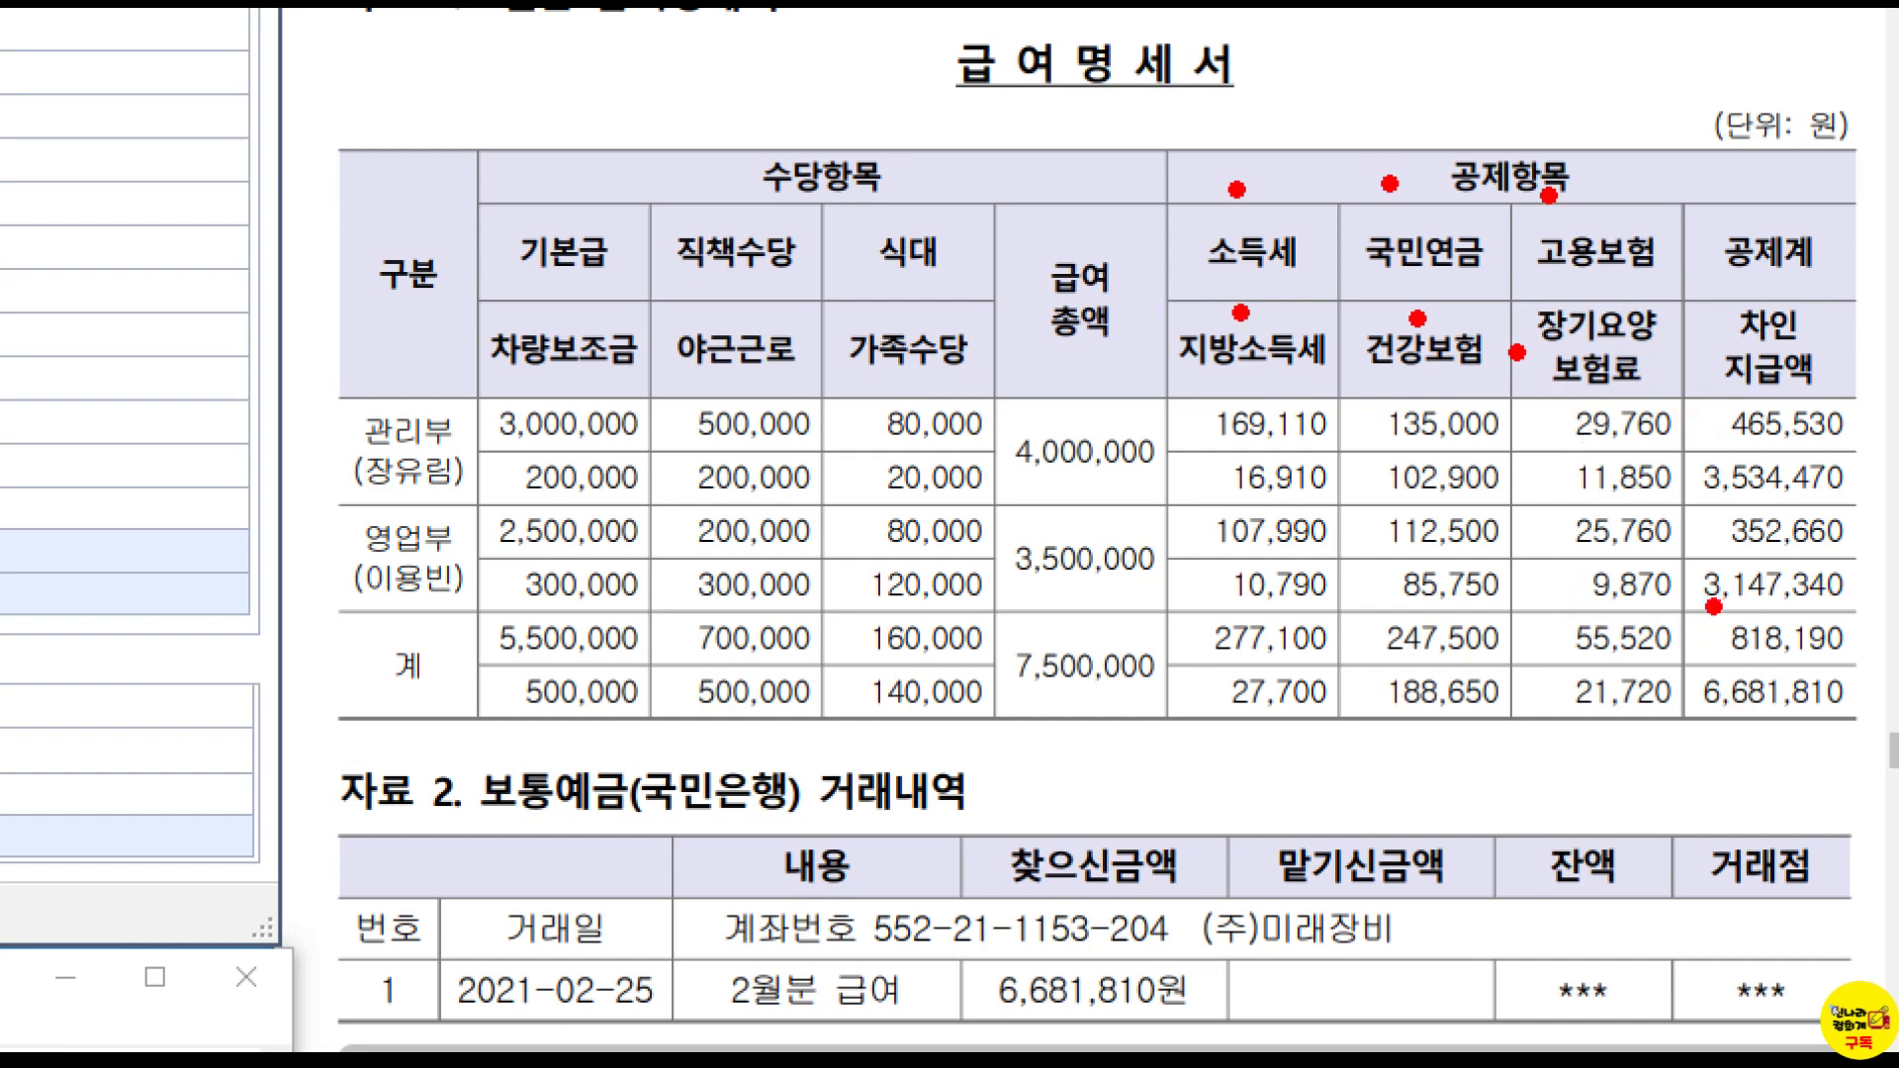
pyautogui.moveTo(1695, 599); pyautogui.dragTo(1859, 676)
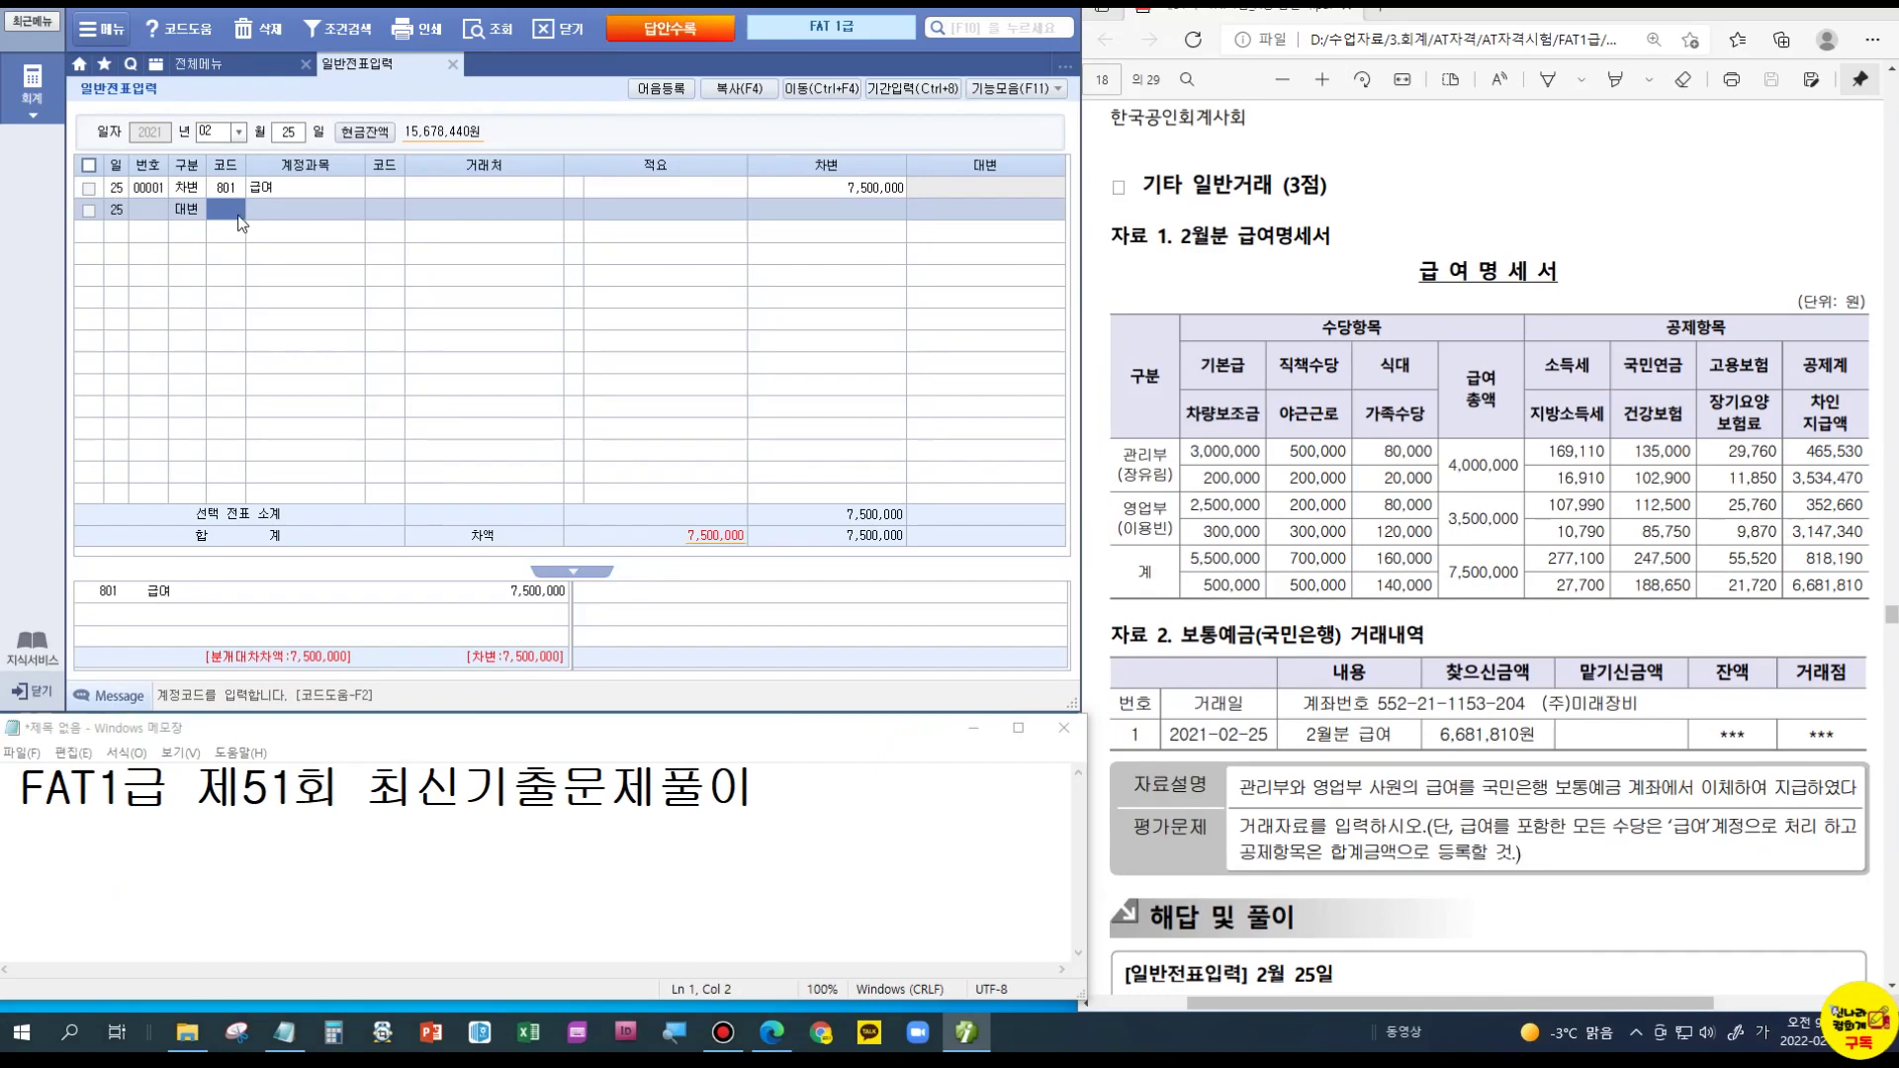
pyautogui.write('254')
pyautogui.press('Return')
pyautogui.press('Return')
pyautogui.press('Return')
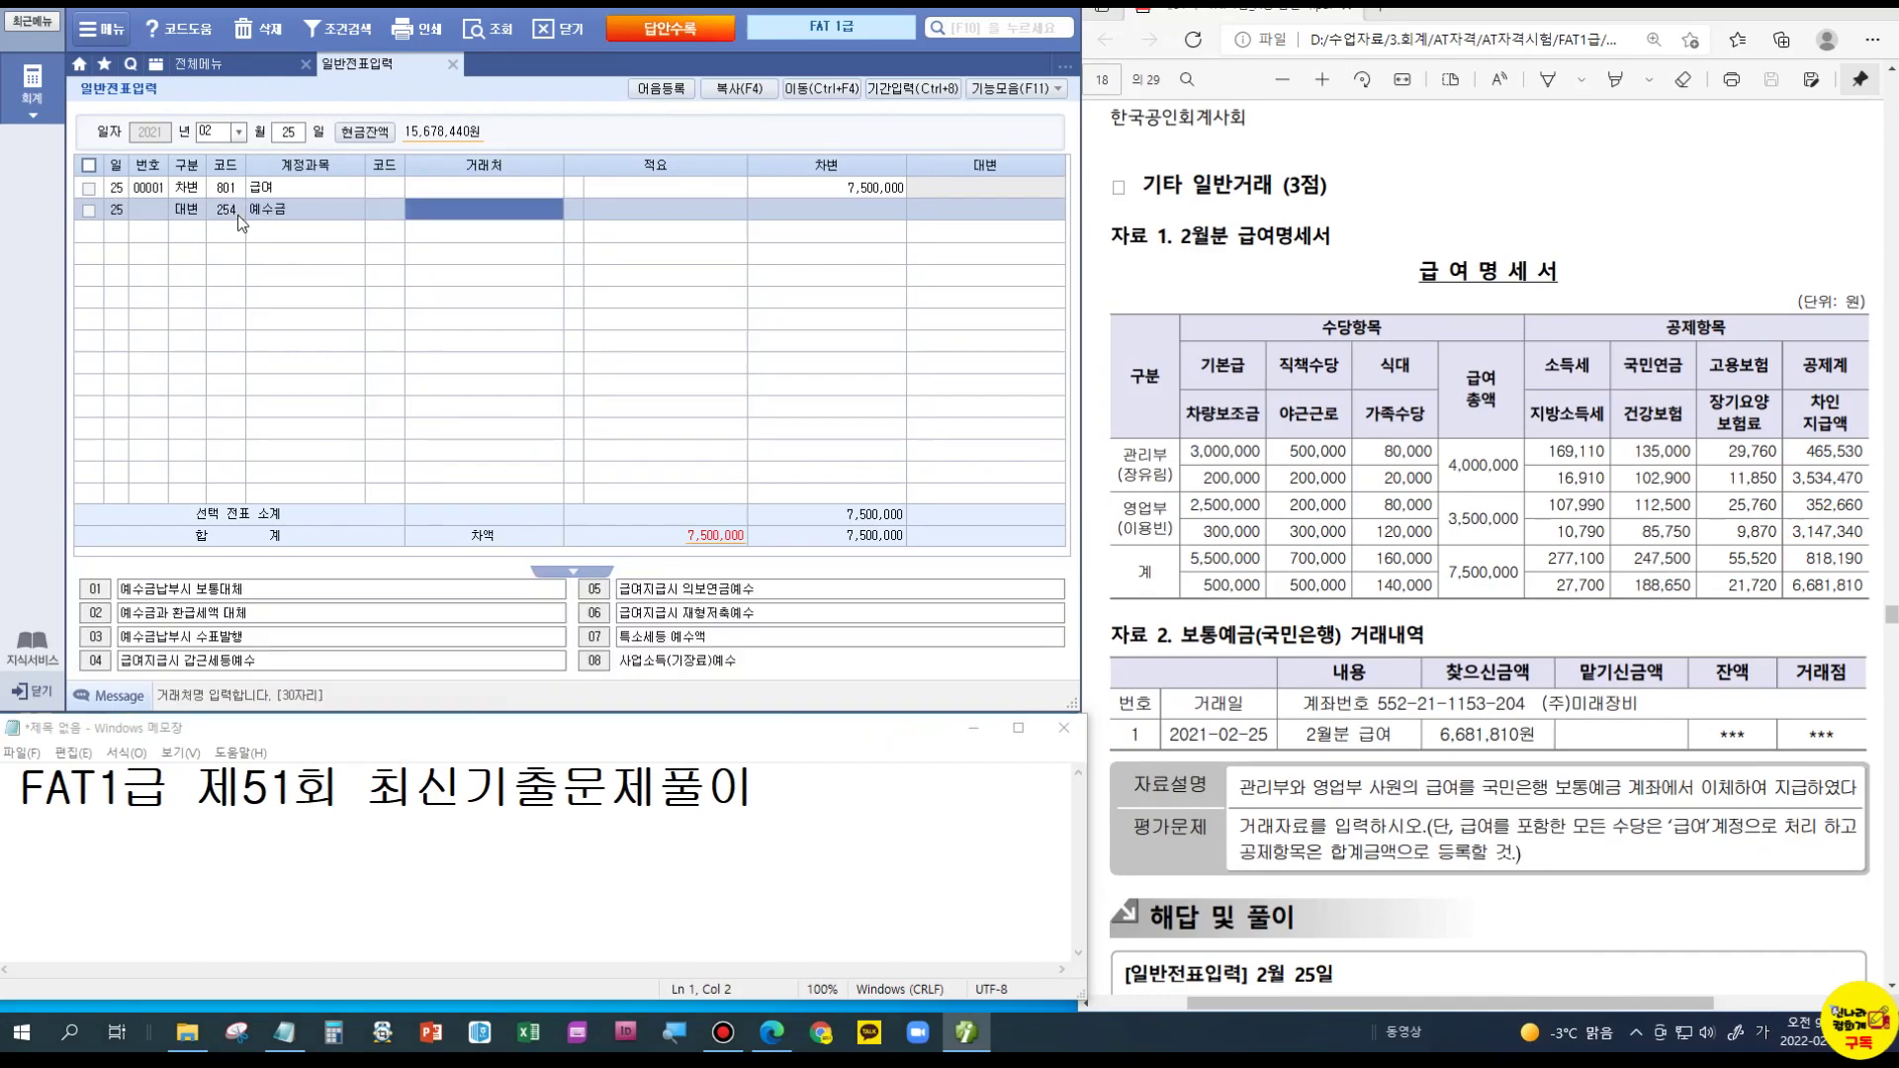
pyautogui.write('81')
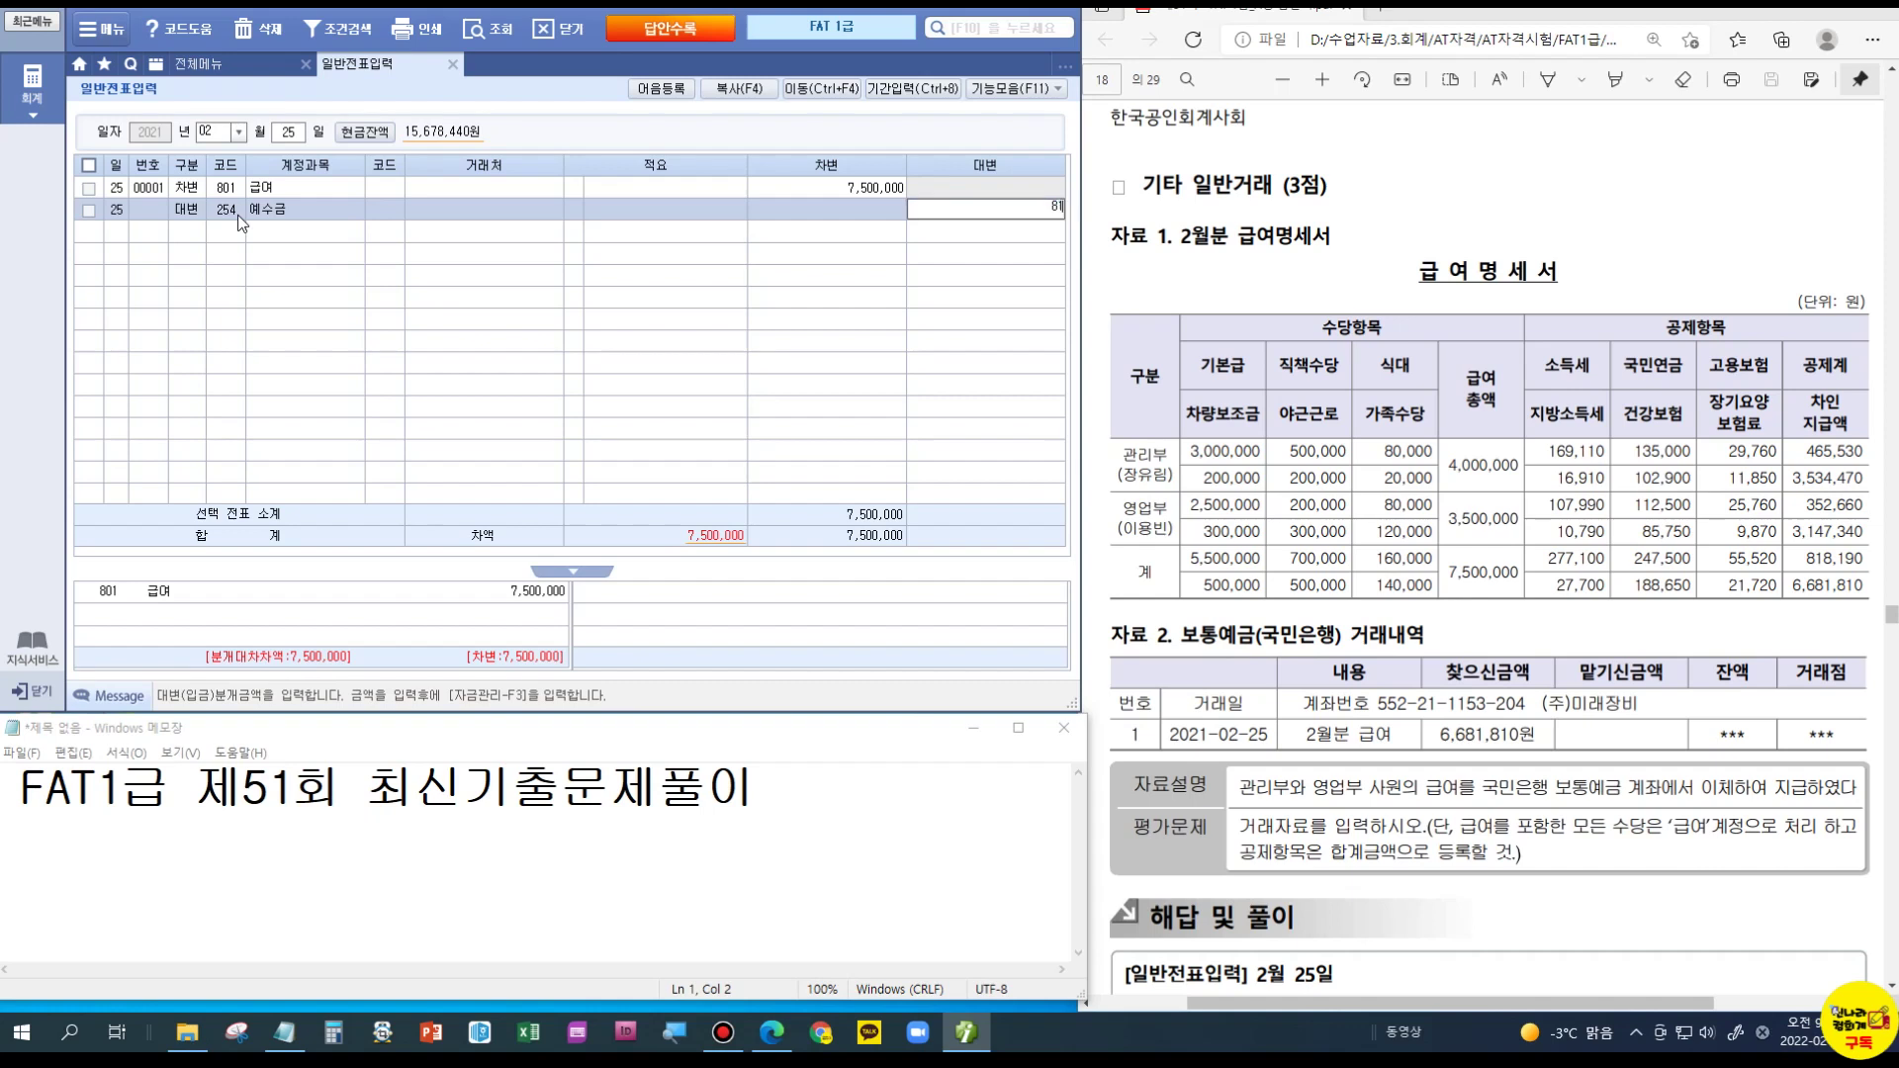
pyautogui.write('8,190')
pyautogui.press('Return')
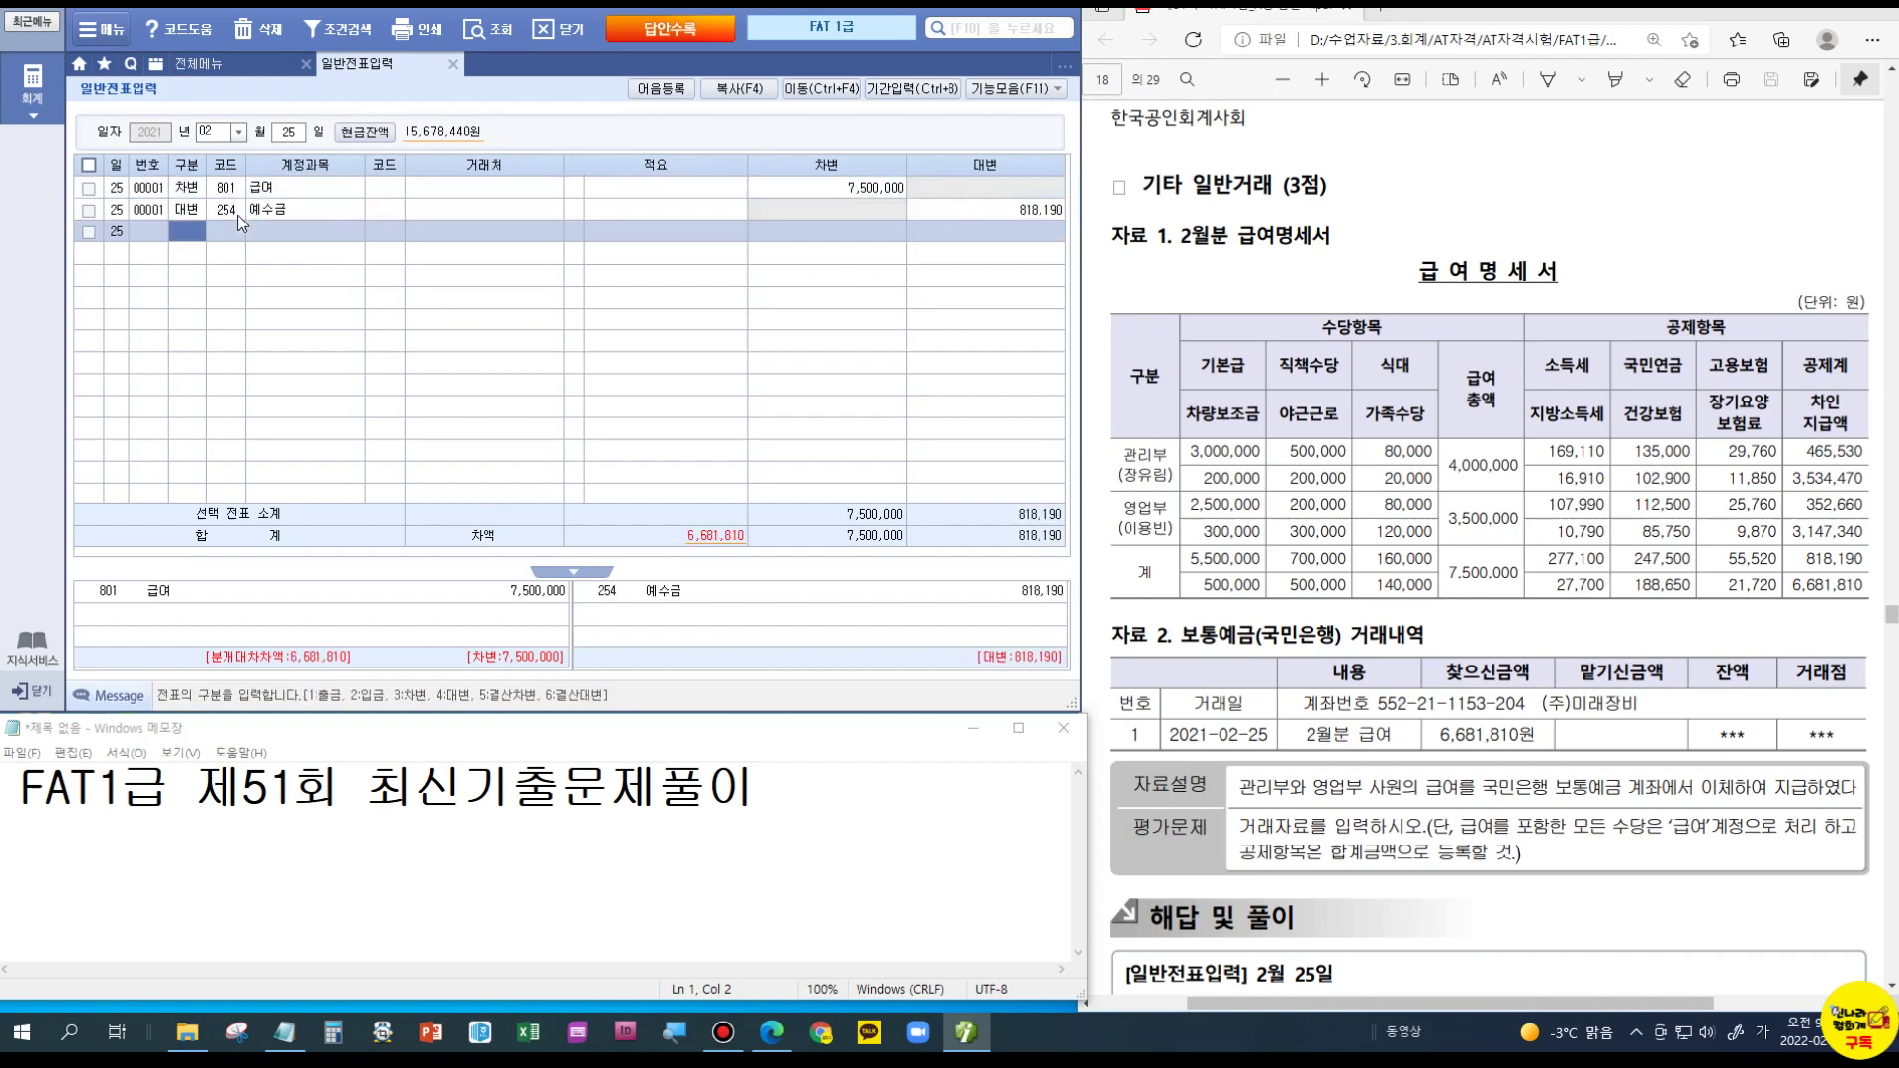
# Step: Start a 대변 line for 103 보통예금 in the February 25 payroll voucher
pyautogui.write('4')
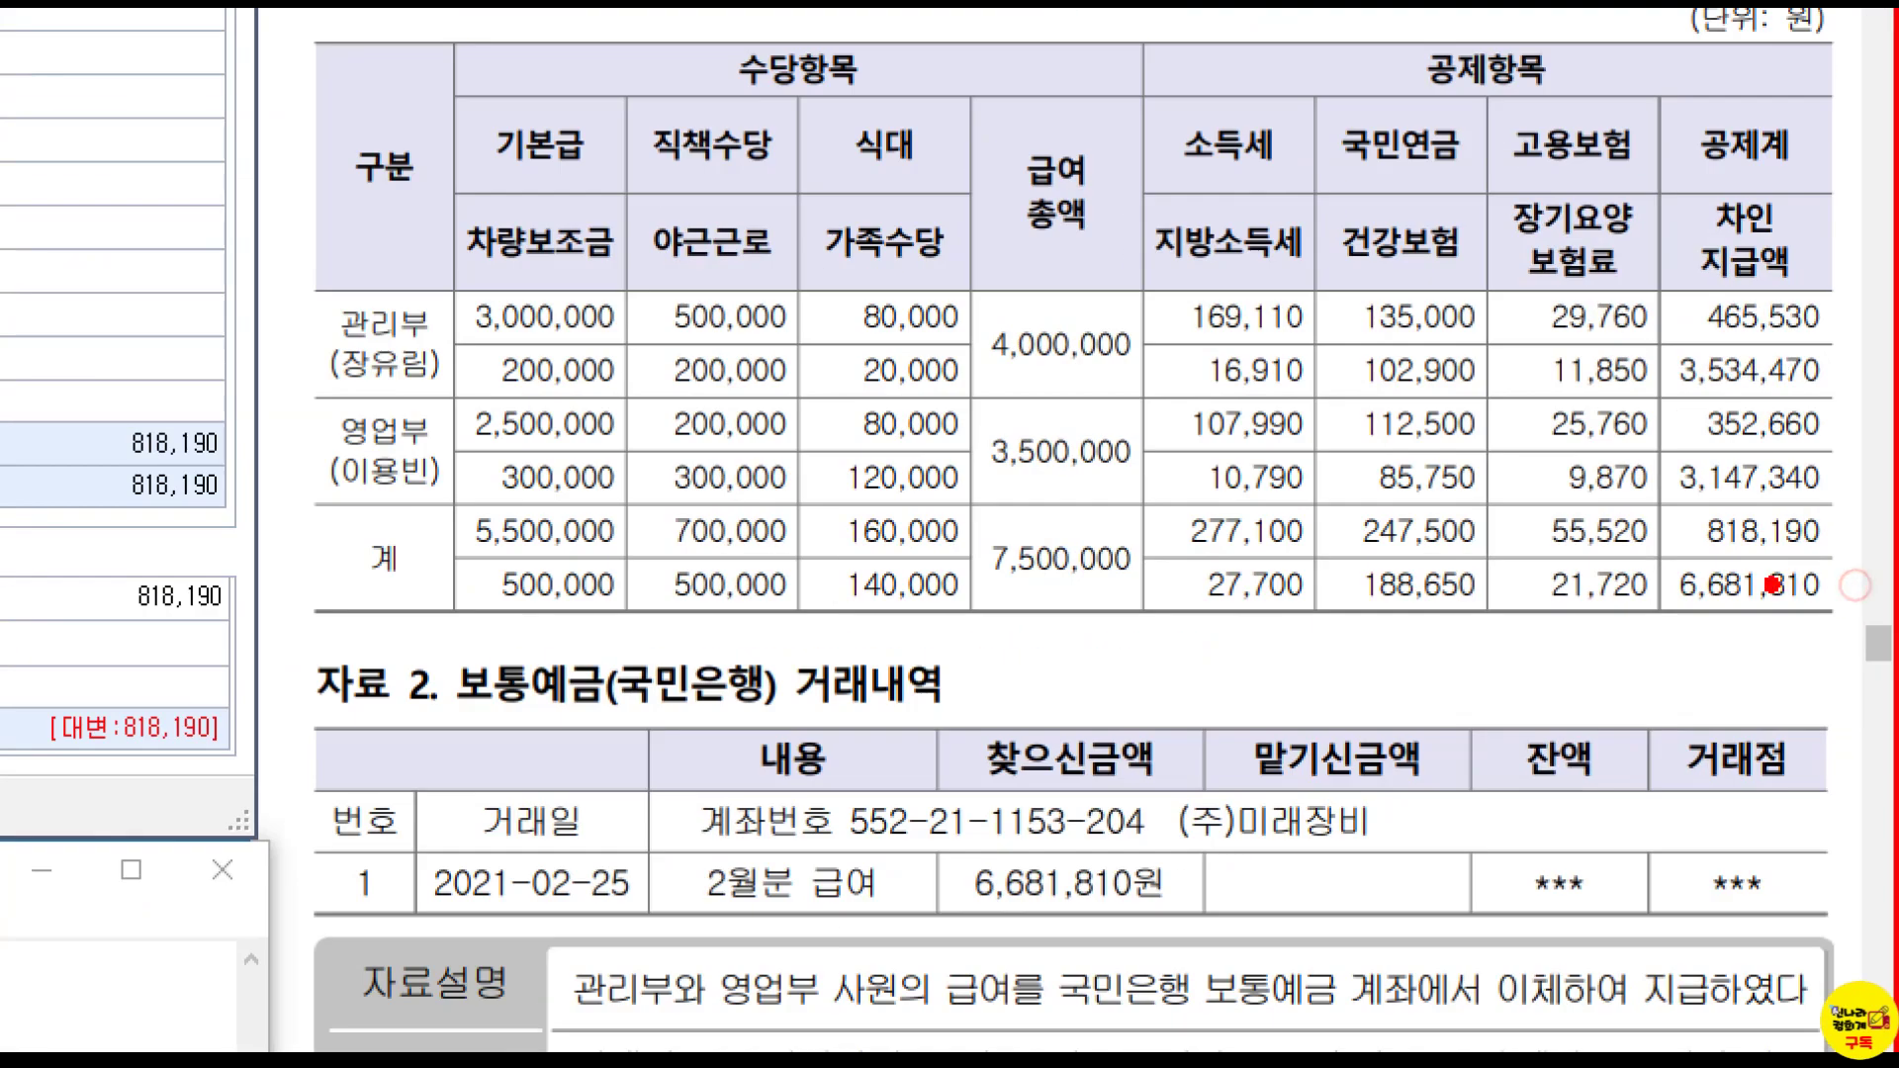
pyautogui.moveTo(1693, 614); pyautogui.dragTo(1816, 638)
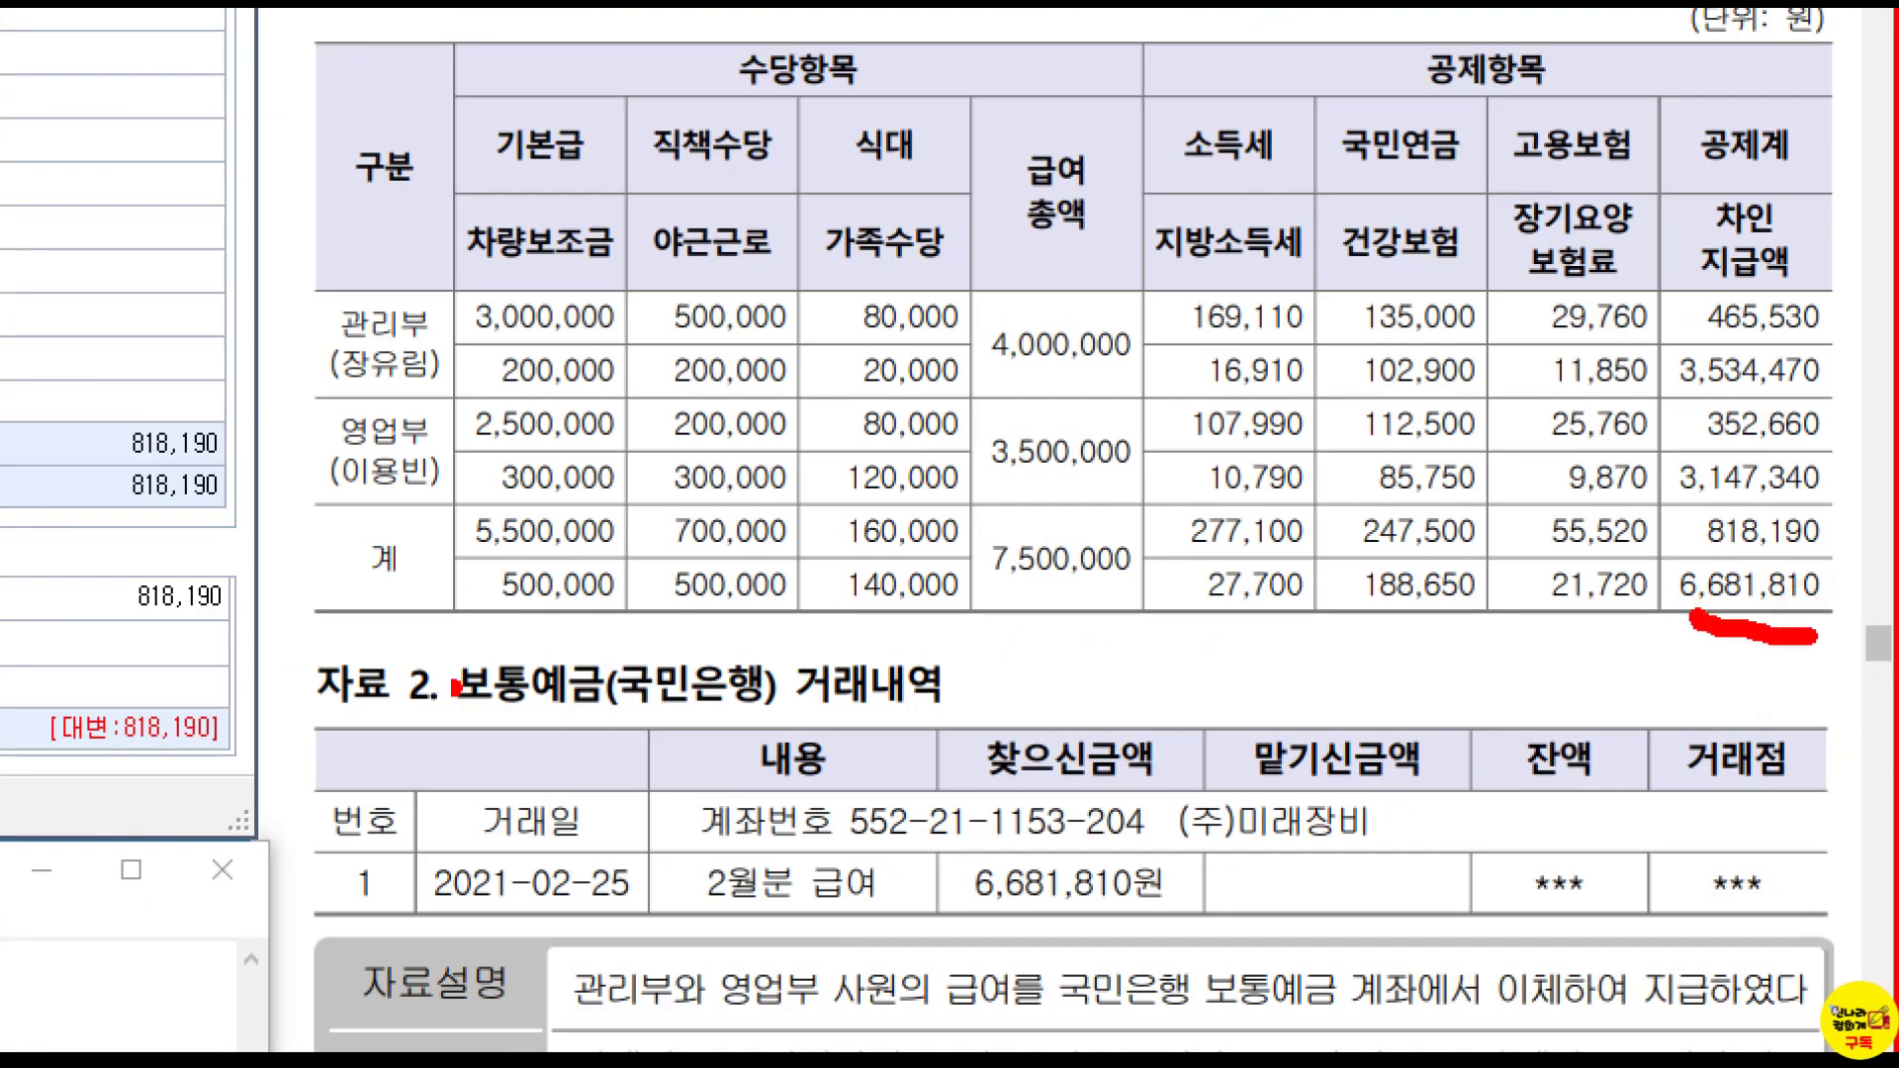
pyautogui.moveTo(399, 652); pyautogui.dragTo(829, 737)
pyautogui.moveTo(952, 710); pyautogui.dragTo(1038, 764)
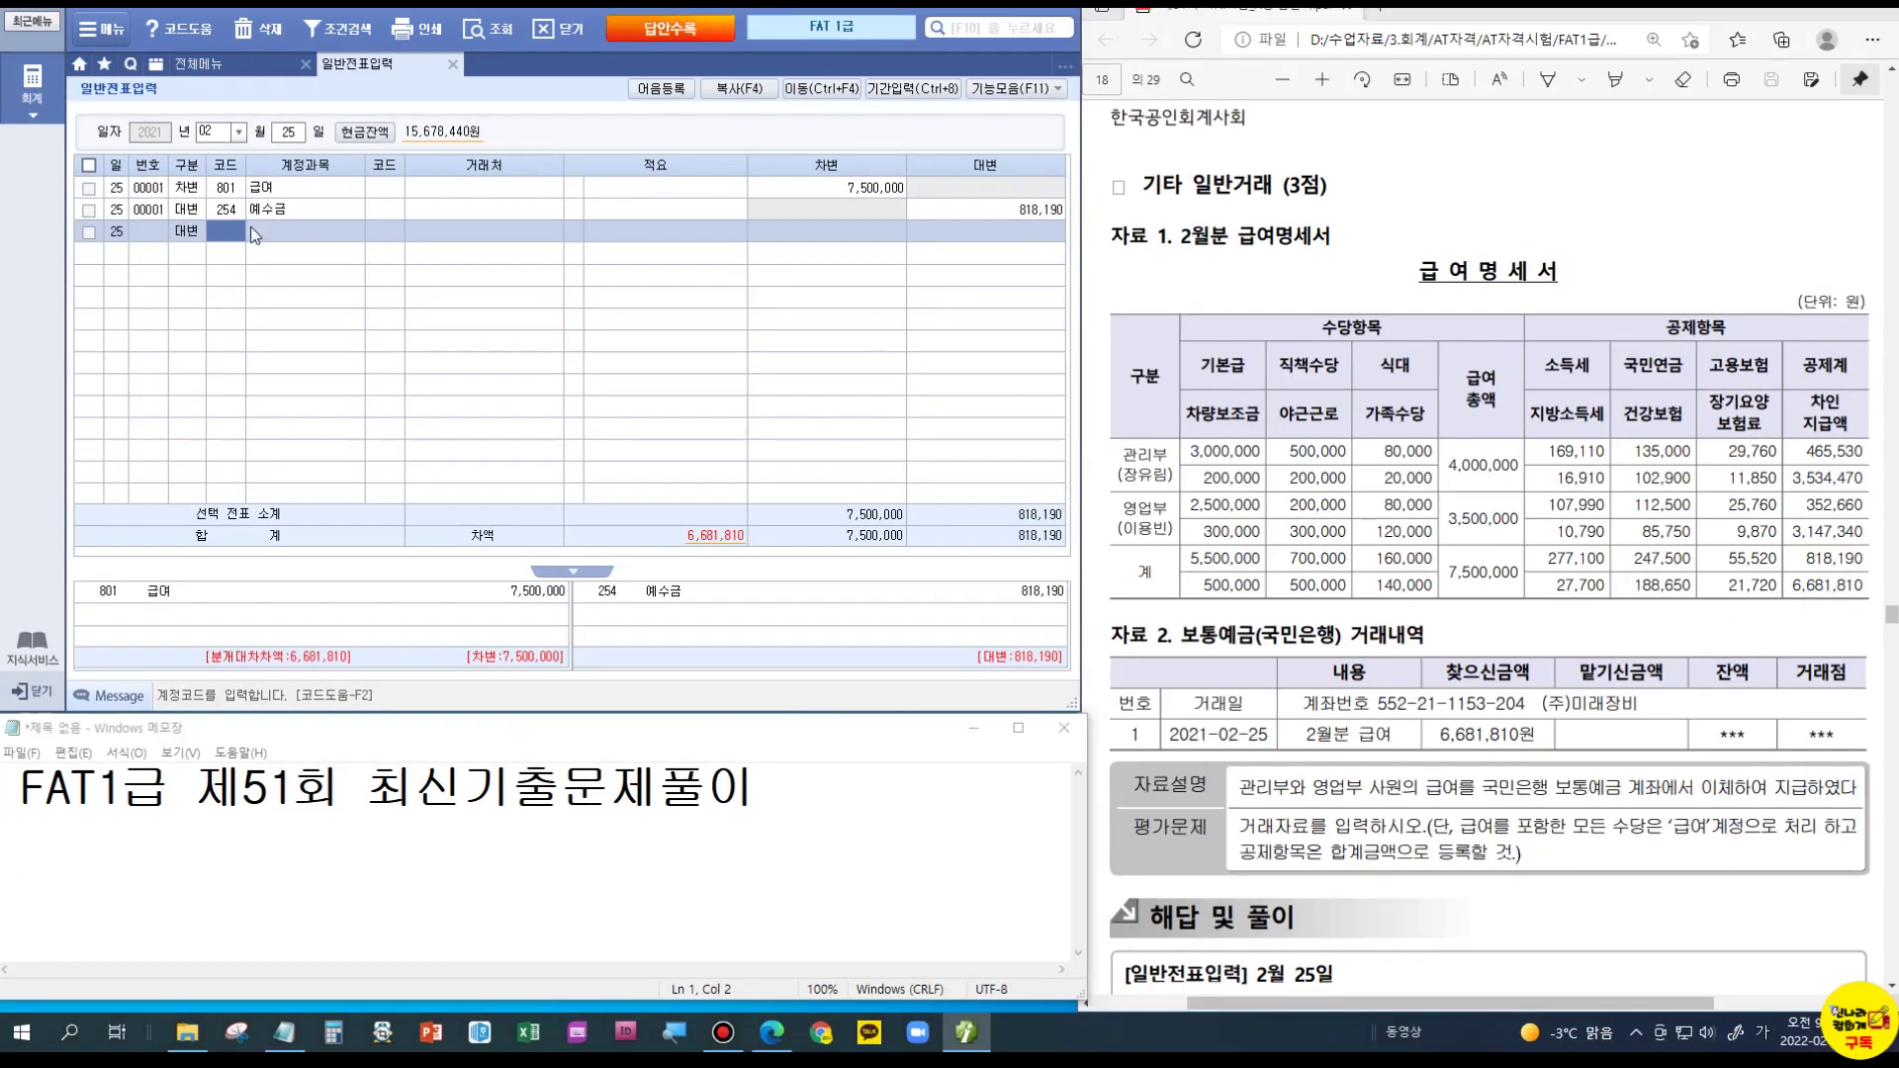
pyautogui.write('103')
pyautogui.press('Return')
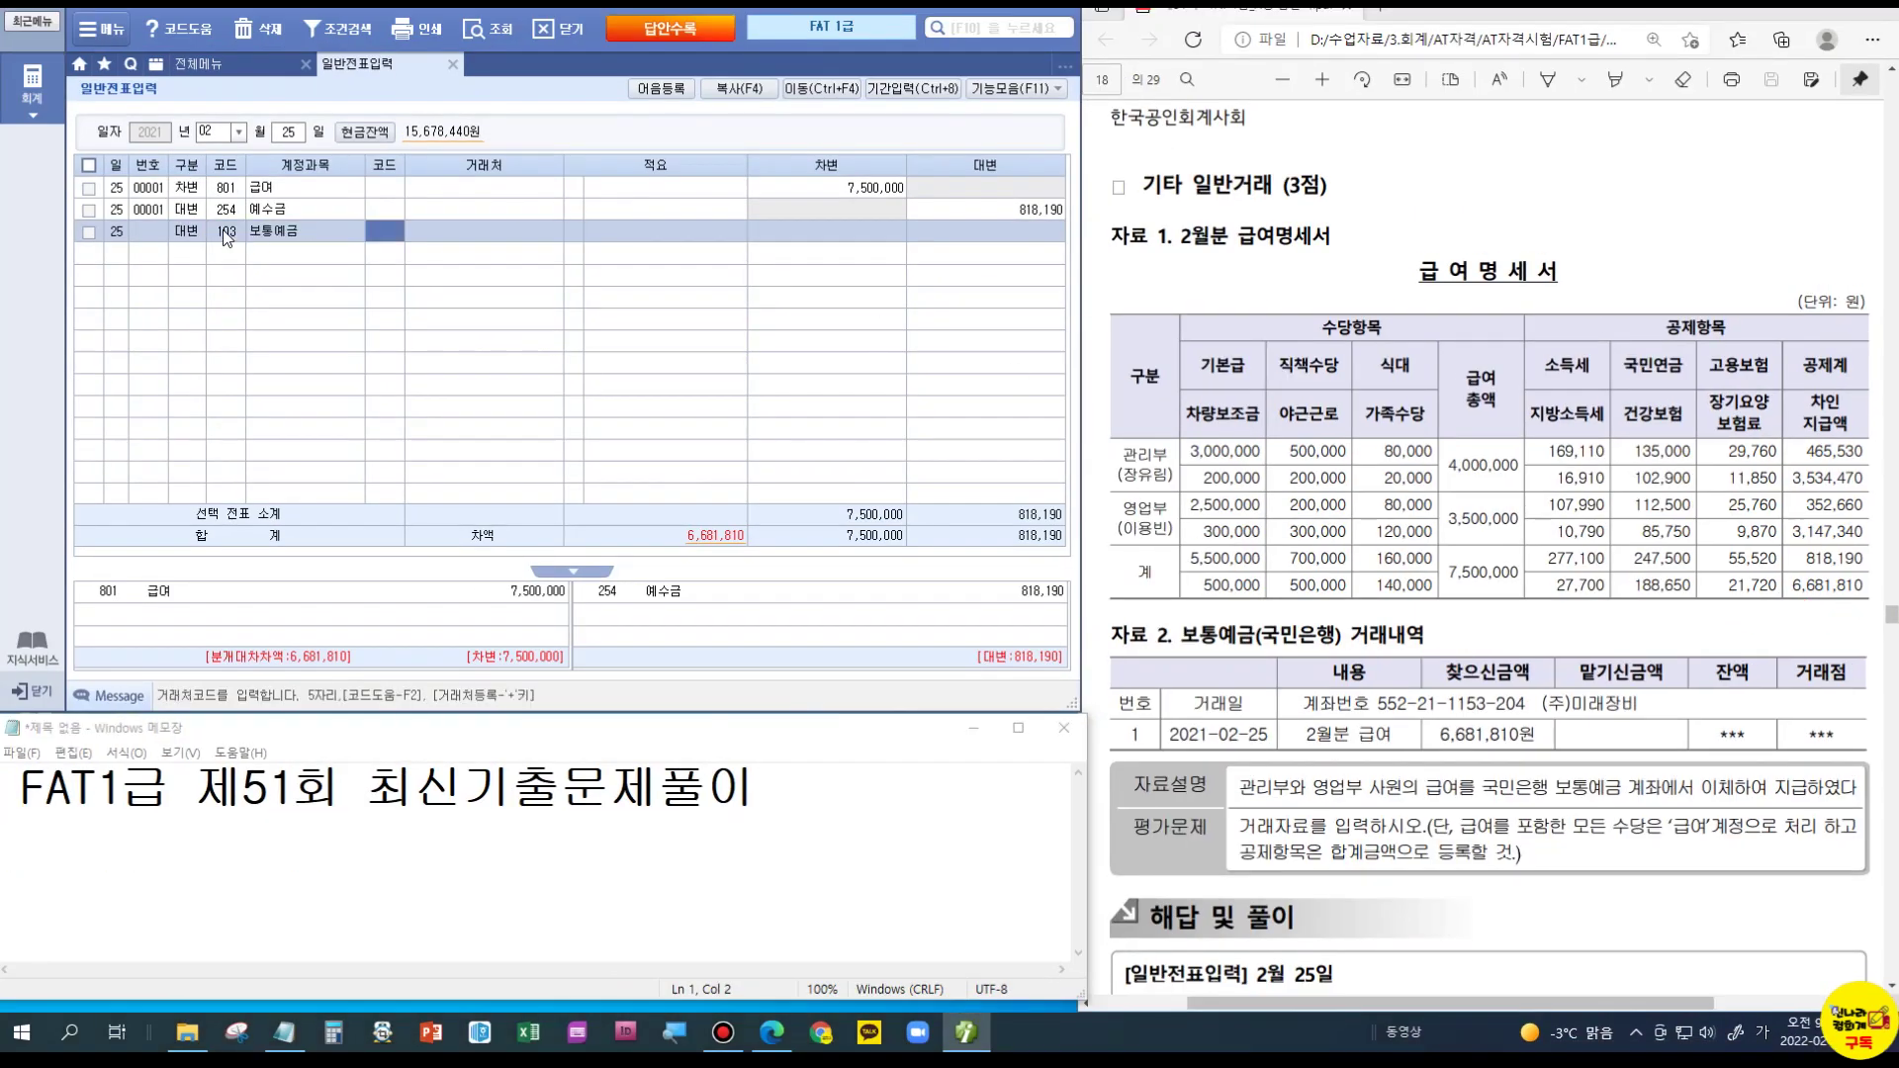
# Step: Assign 98005 국민은행(보통) as the 보통예금 line's 거래처 and enter 6,681,810 as its 대변 amount
pyautogui.write('국민')
pyautogui.press('Return')
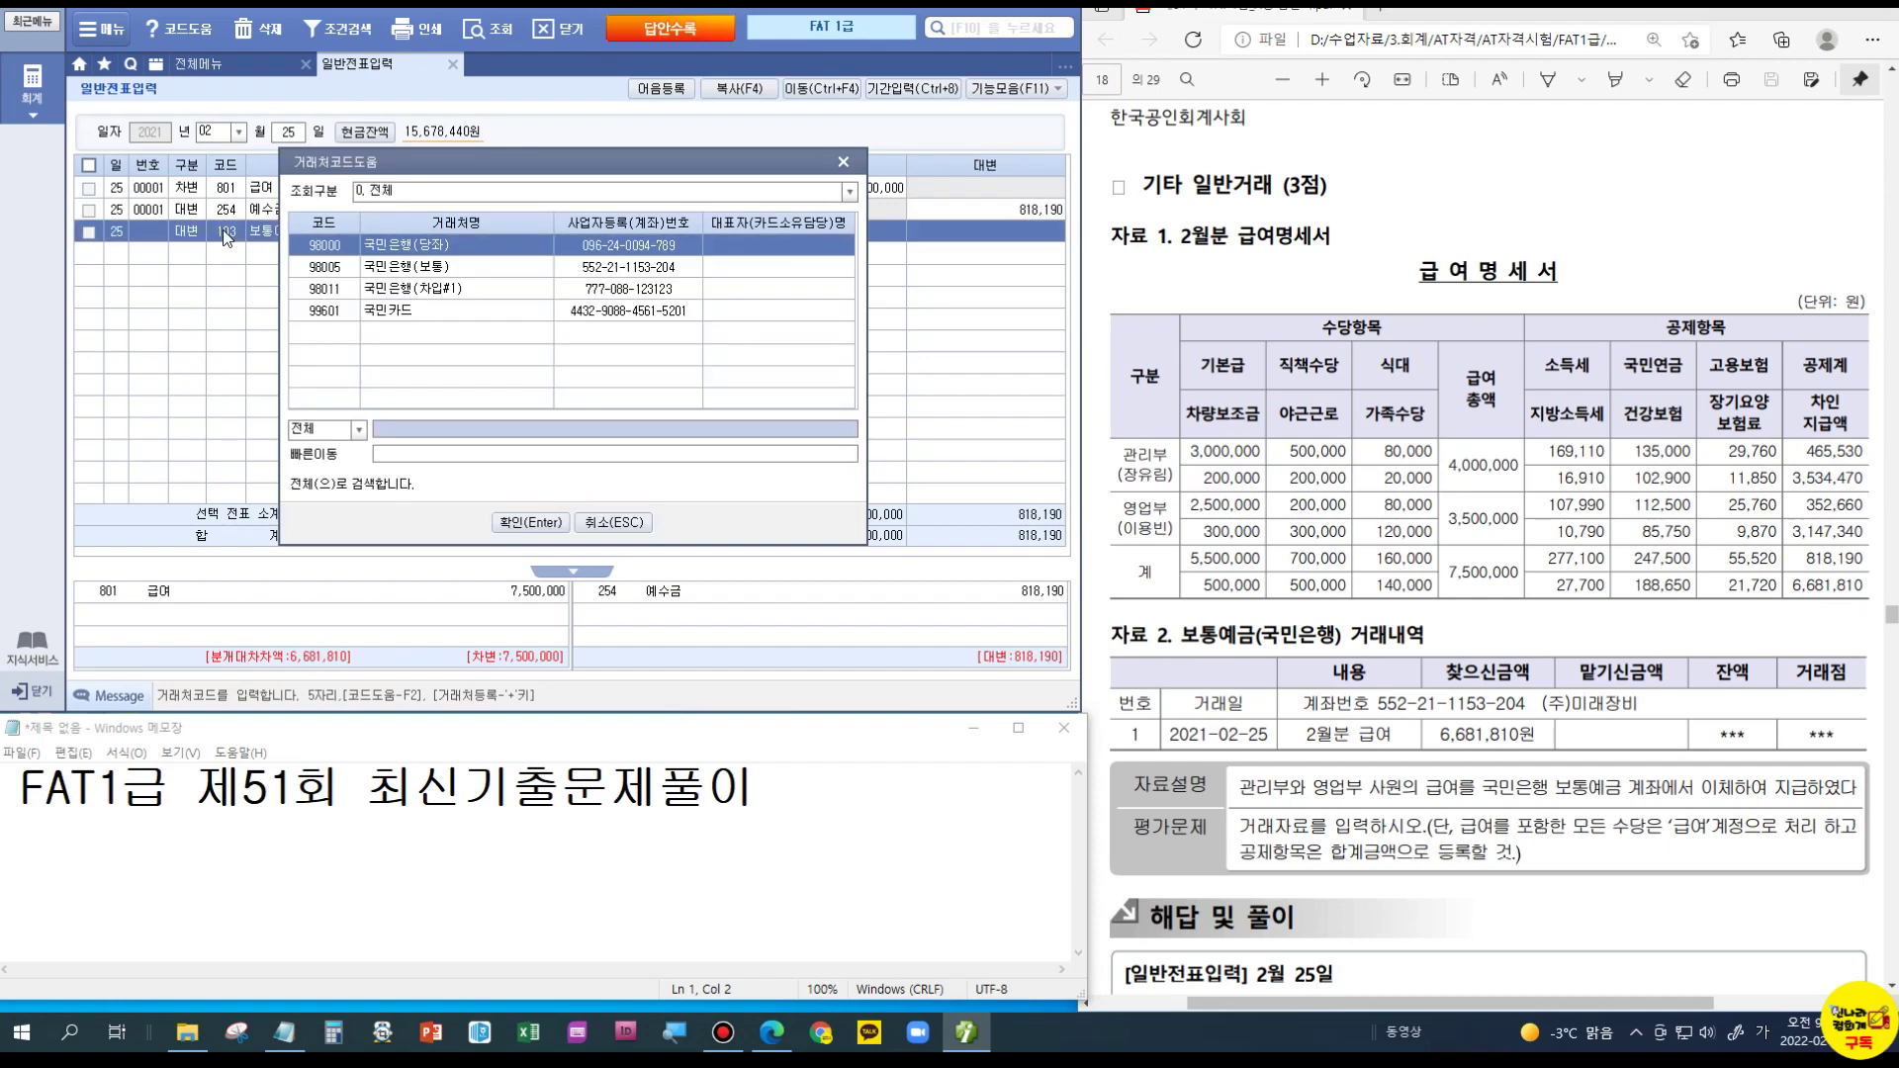
pyautogui.press('Down')
pyautogui.press('Return')
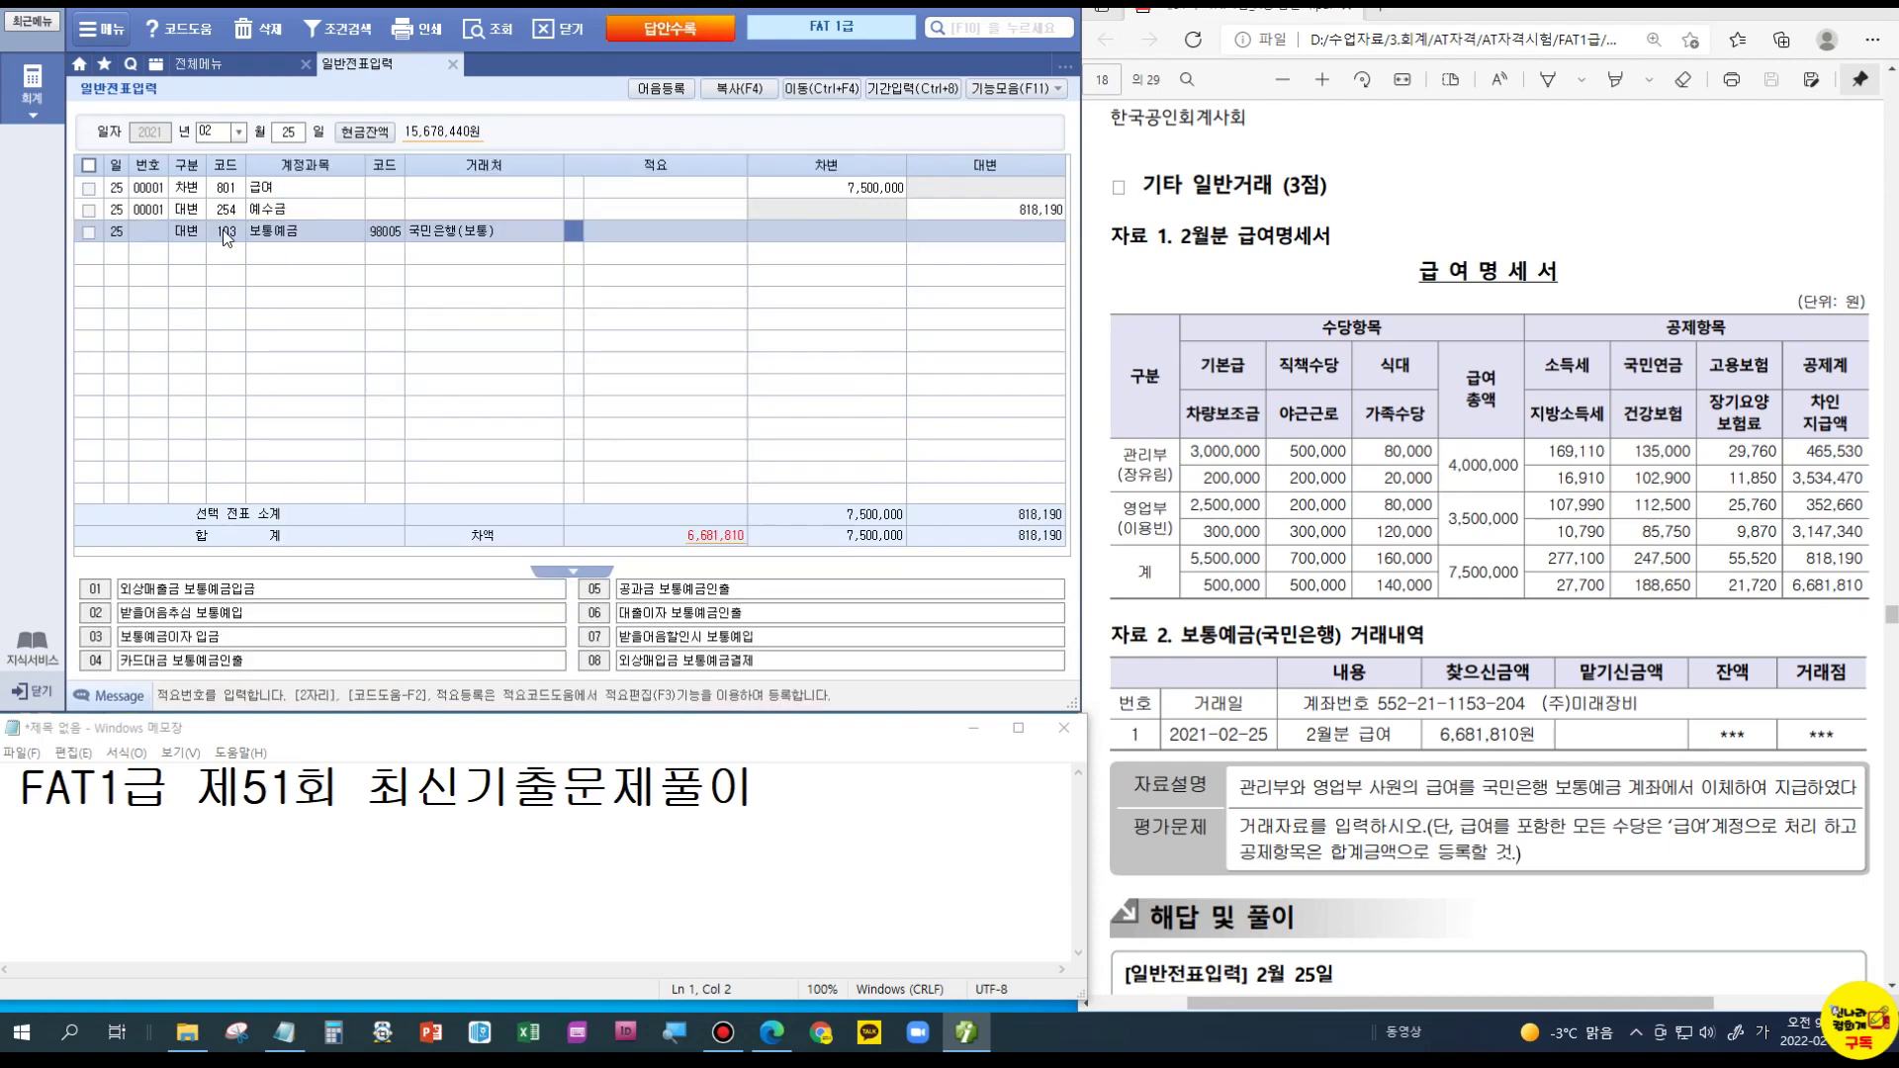
pyautogui.press('Return')
pyautogui.write('6,681,810')
pyautogui.press('Return')
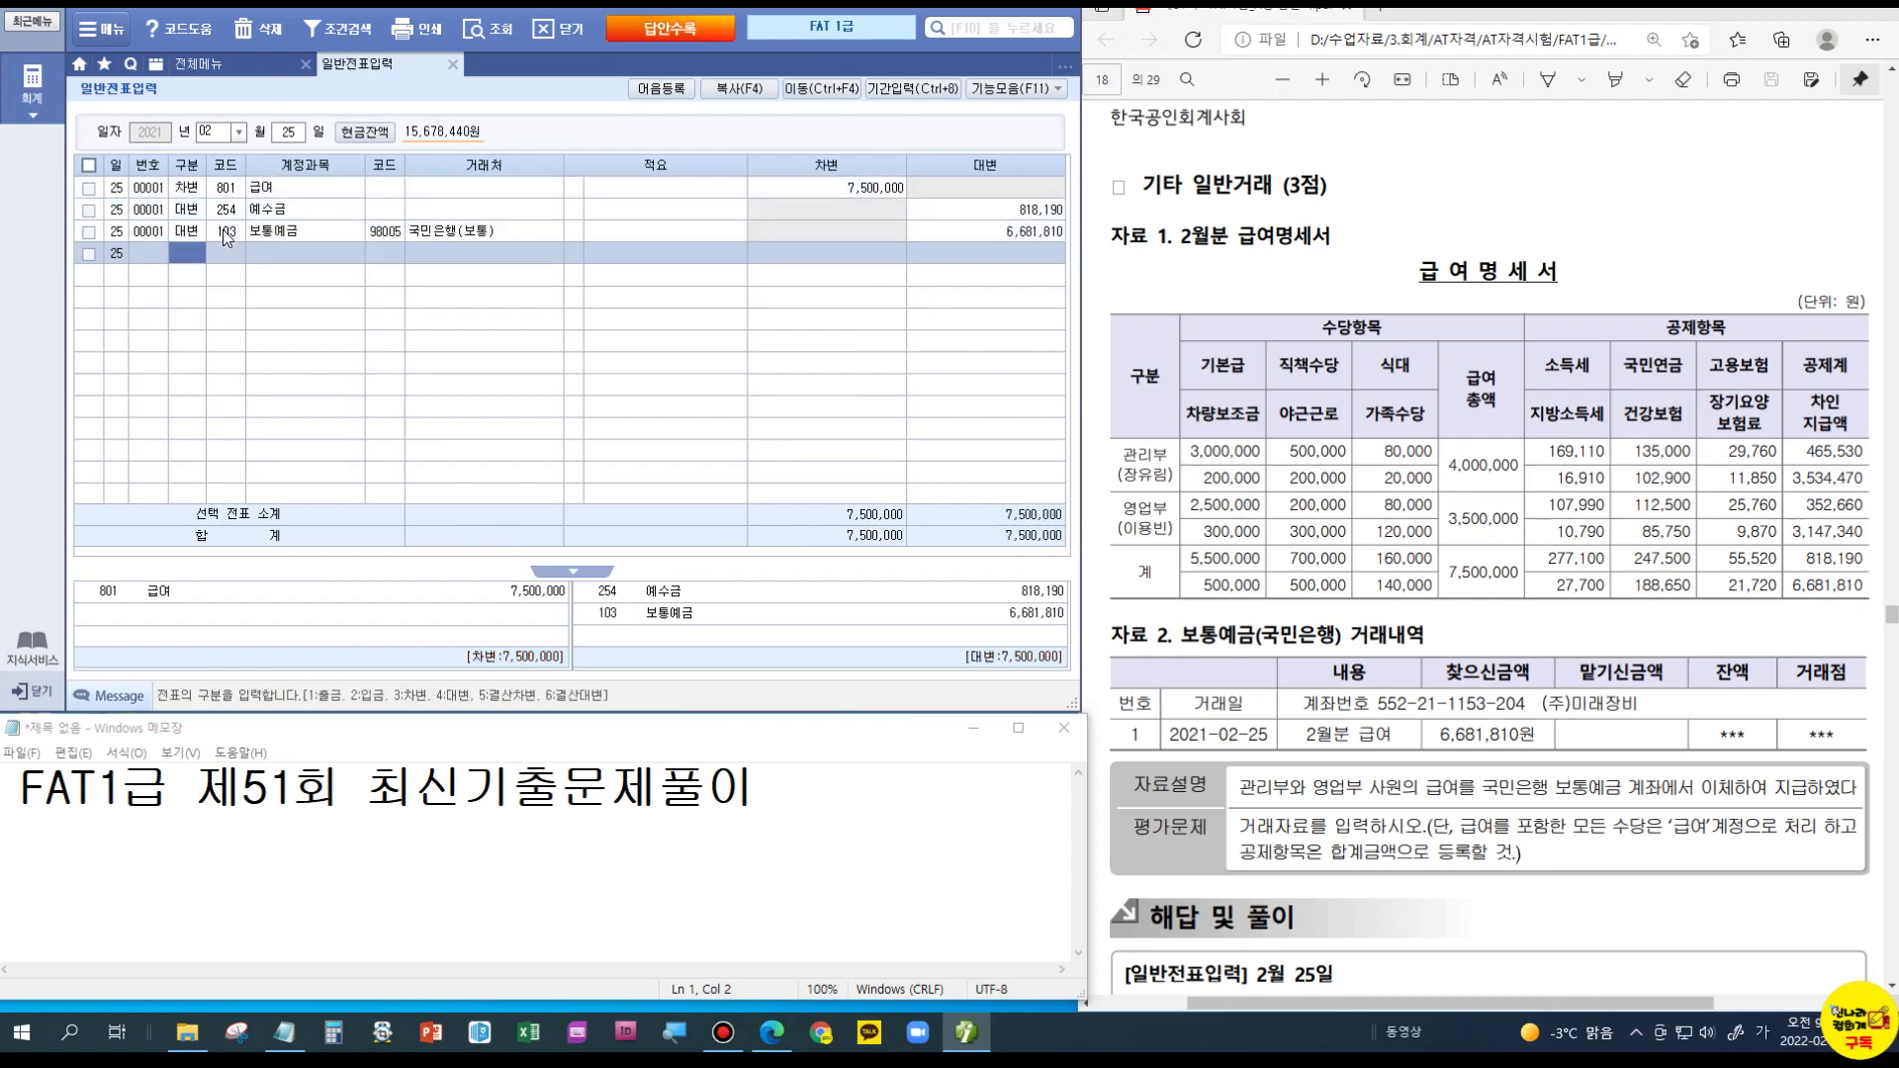
# Step: Check the February 25 model answer, read the bankbook deposit problem, and set the voucher date to March 10
pyautogui.scroll(-5, 1355, 543)
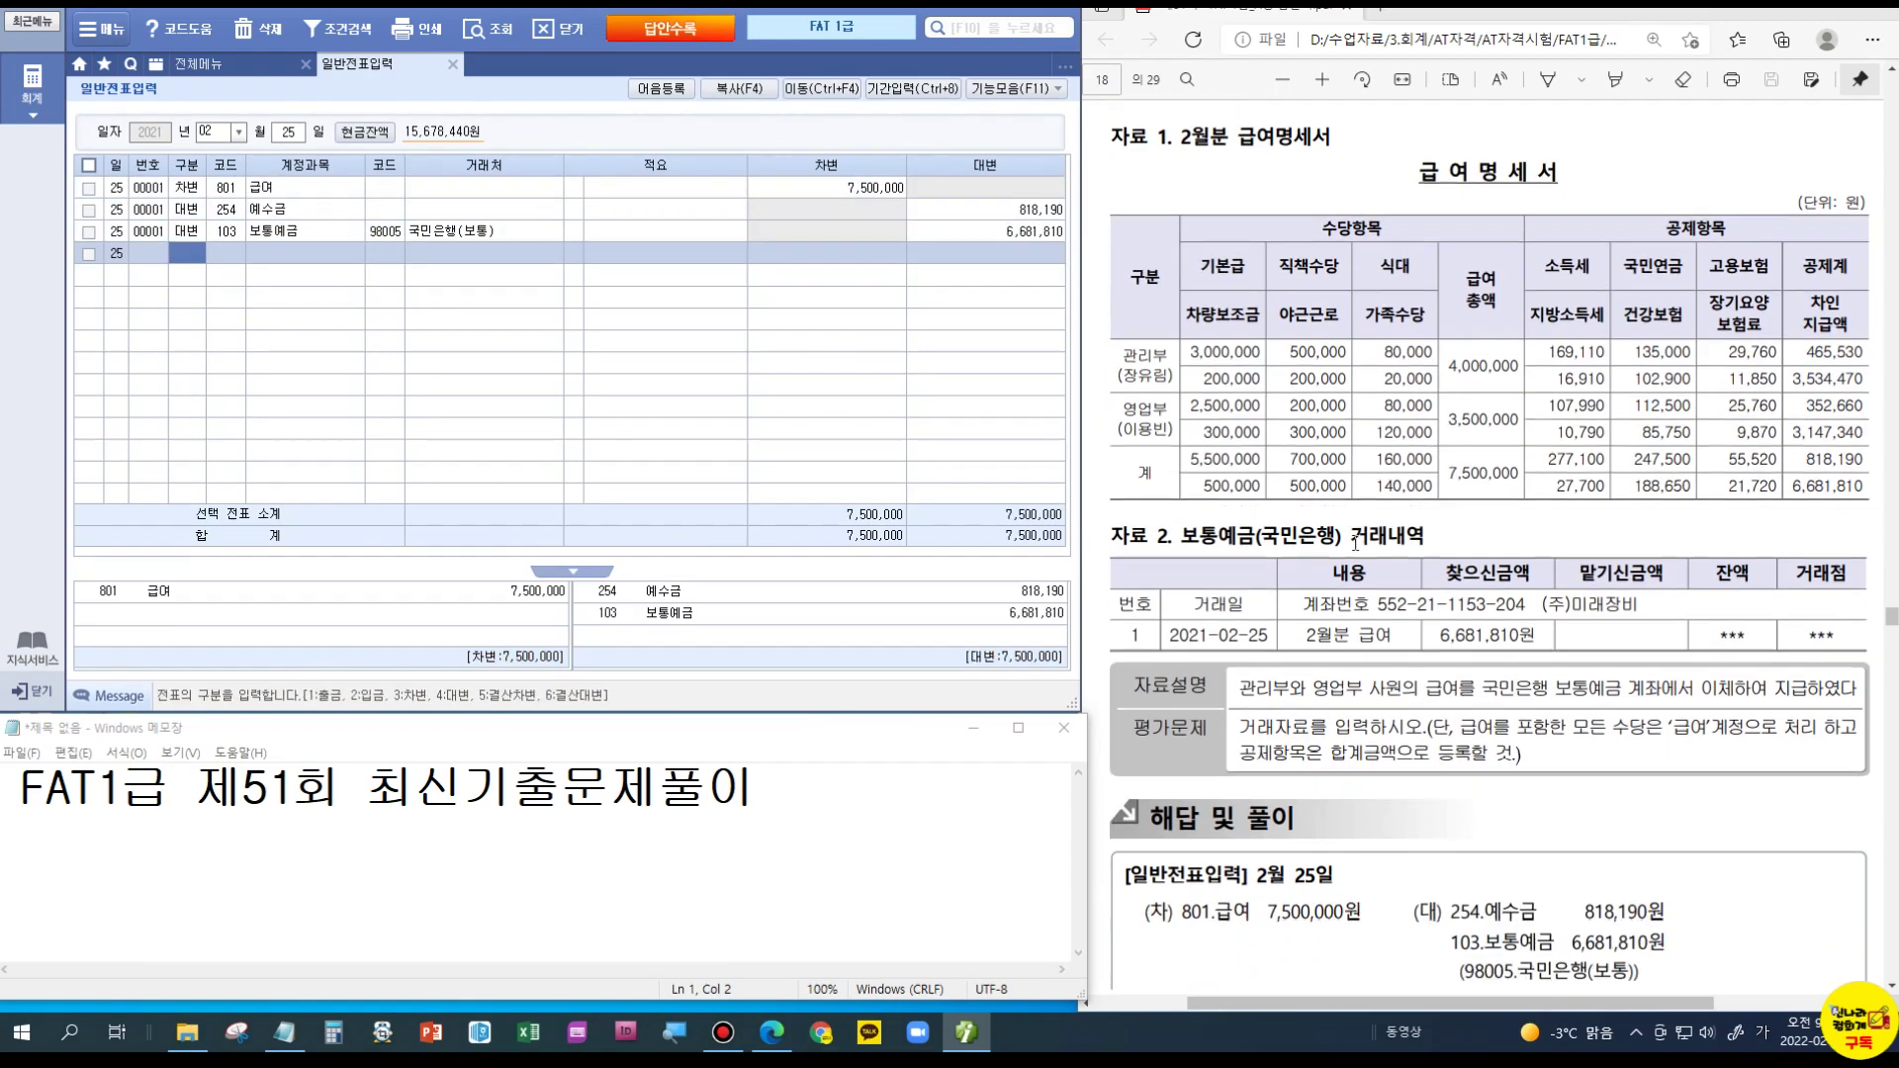
pyautogui.scroll(-10, 1355, 543)
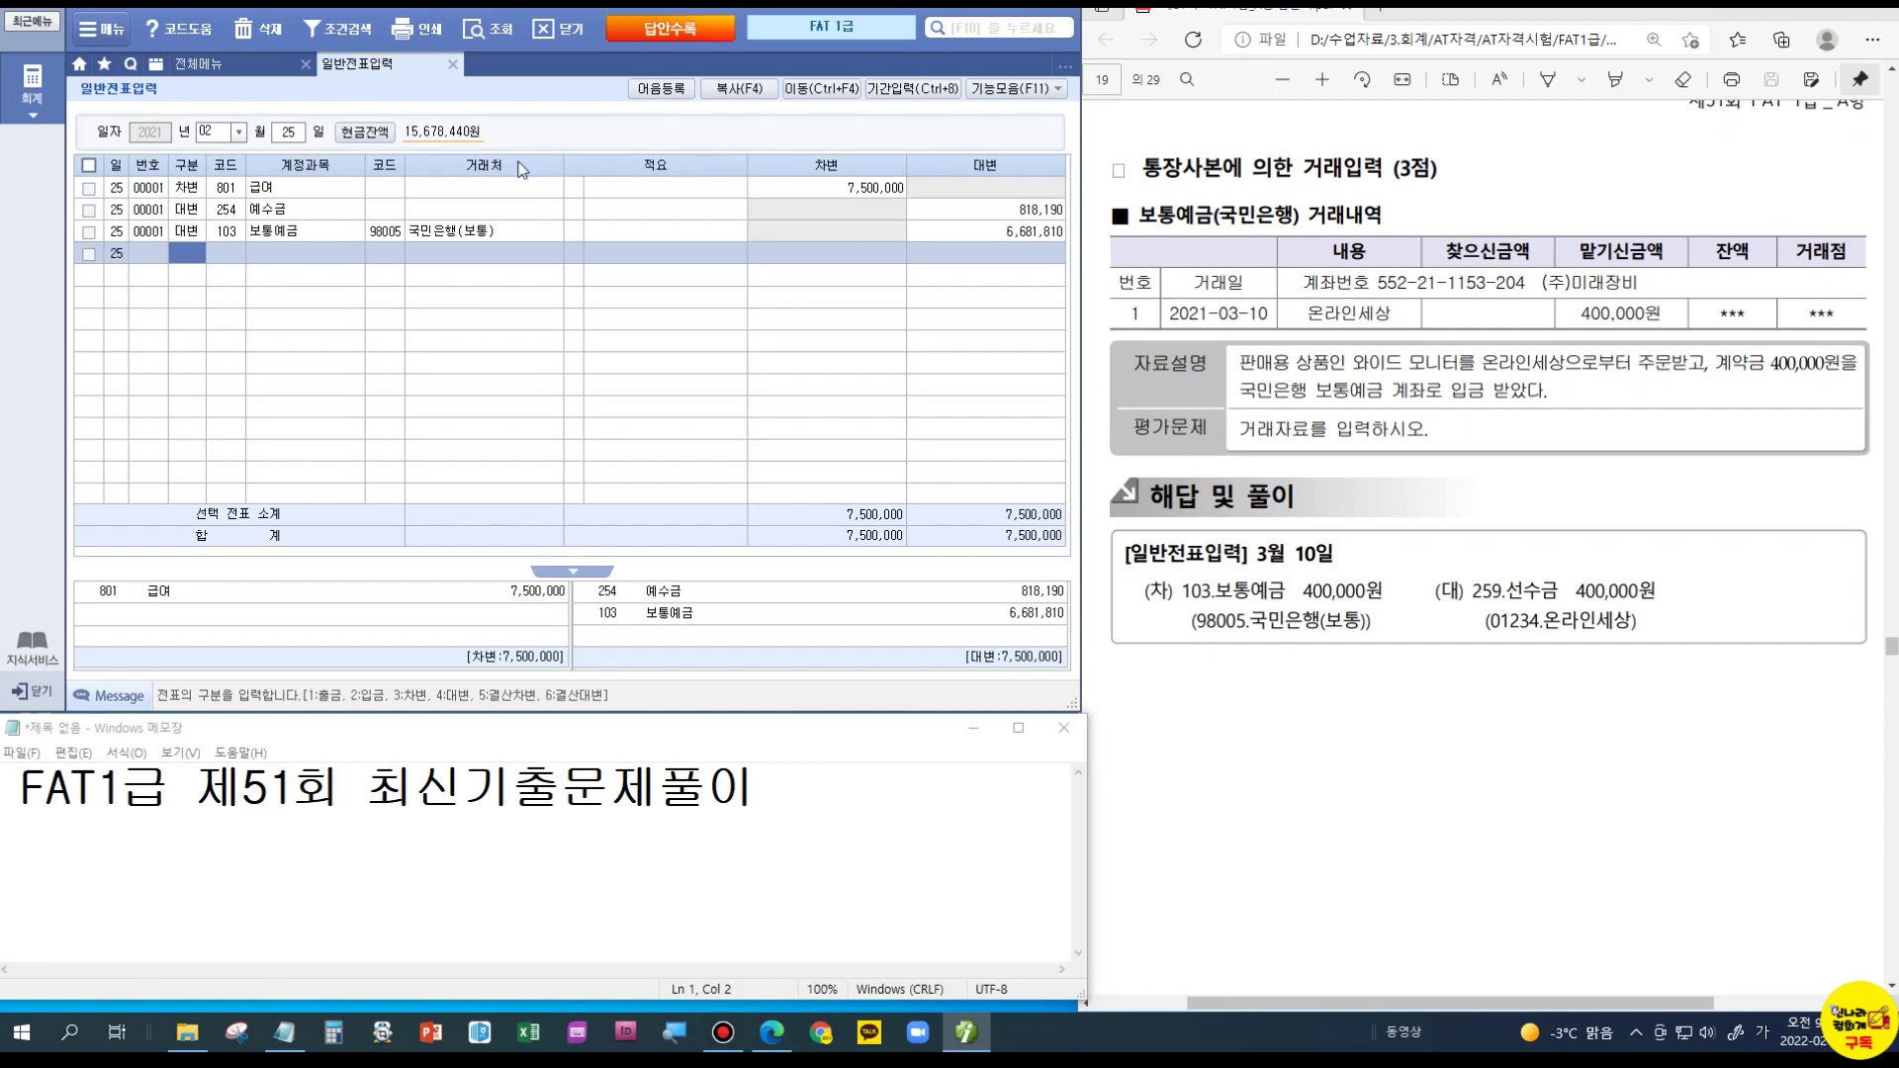
pyautogui.click(211, 134)
pyautogui.write('03')
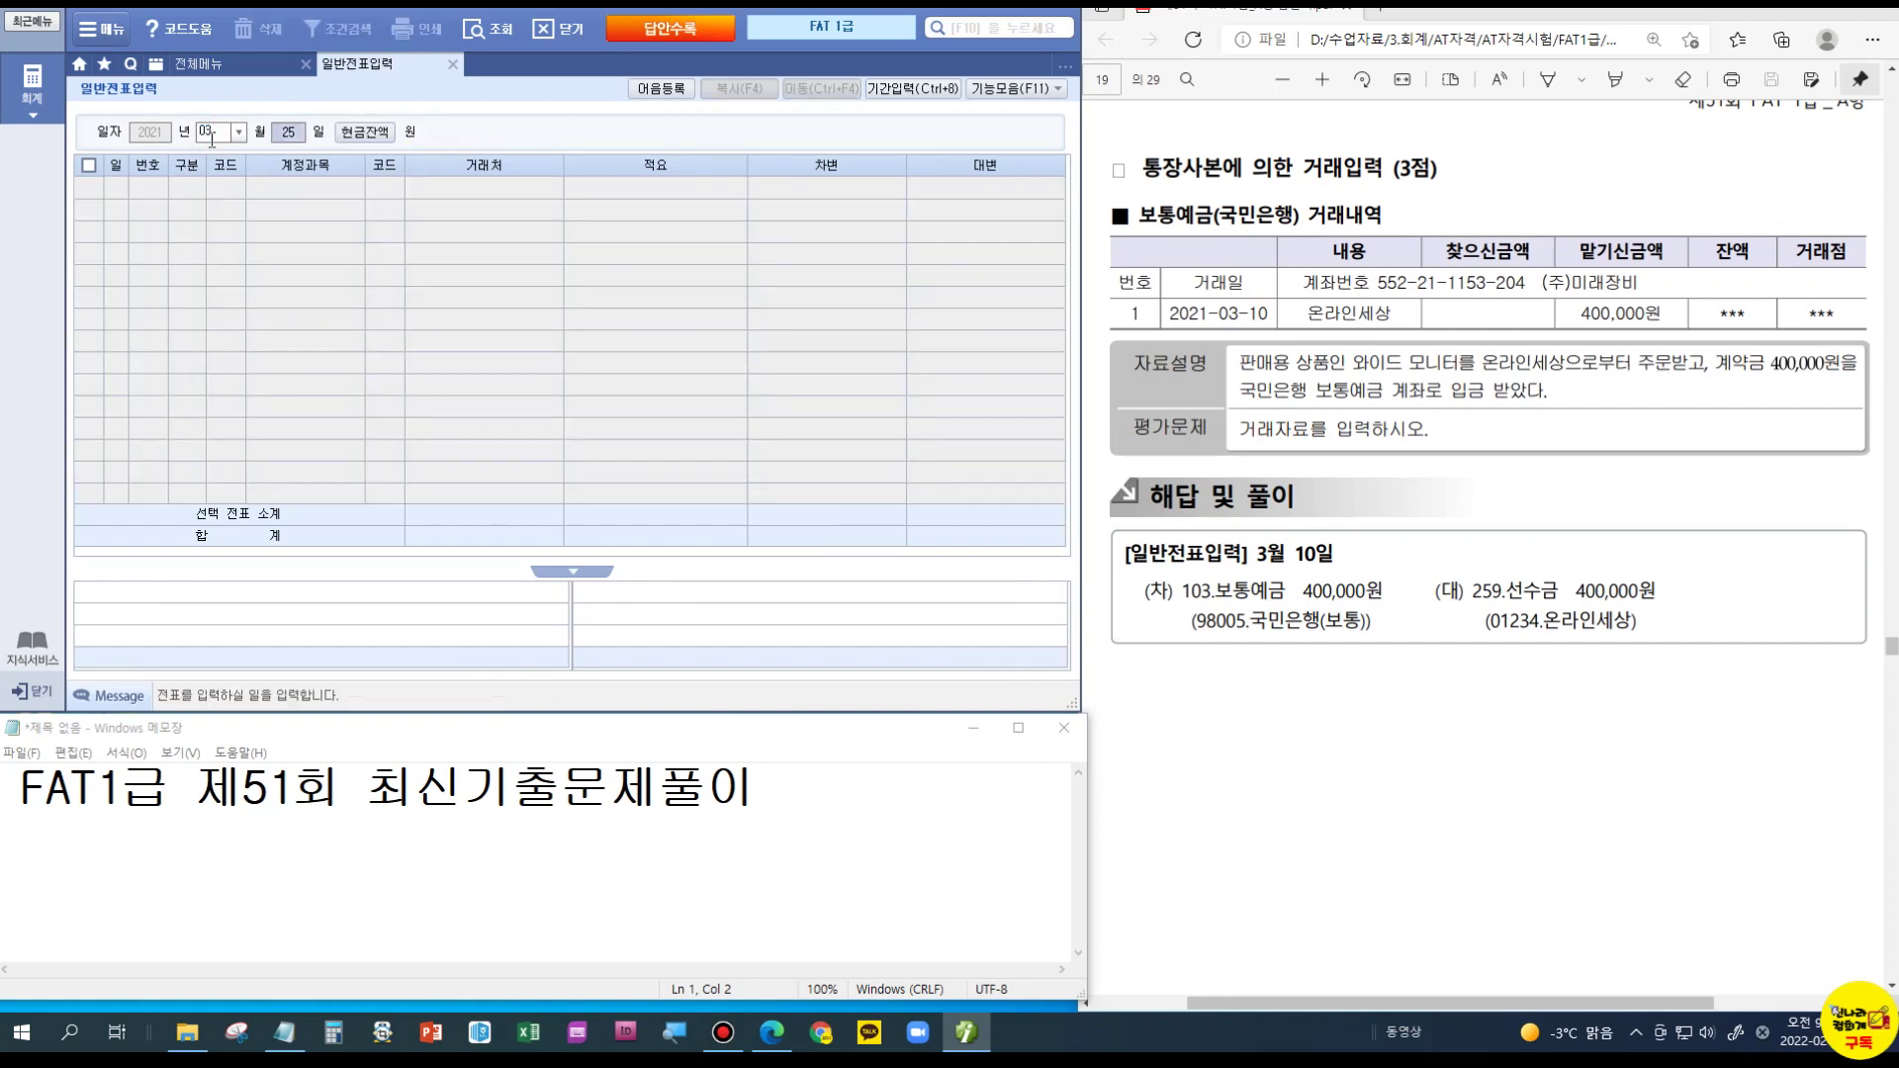
pyautogui.press('Return')
pyautogui.write('10')
pyautogui.press('Return')
# Step: Enter a 차변 line for 103 보통예금 with 거래처 98005 국민은행(보통) and an amount of 400,000
pyautogui.write('3')
pyautogui.press('Return')
pyautogui.write('103')
pyautogui.press('Return')
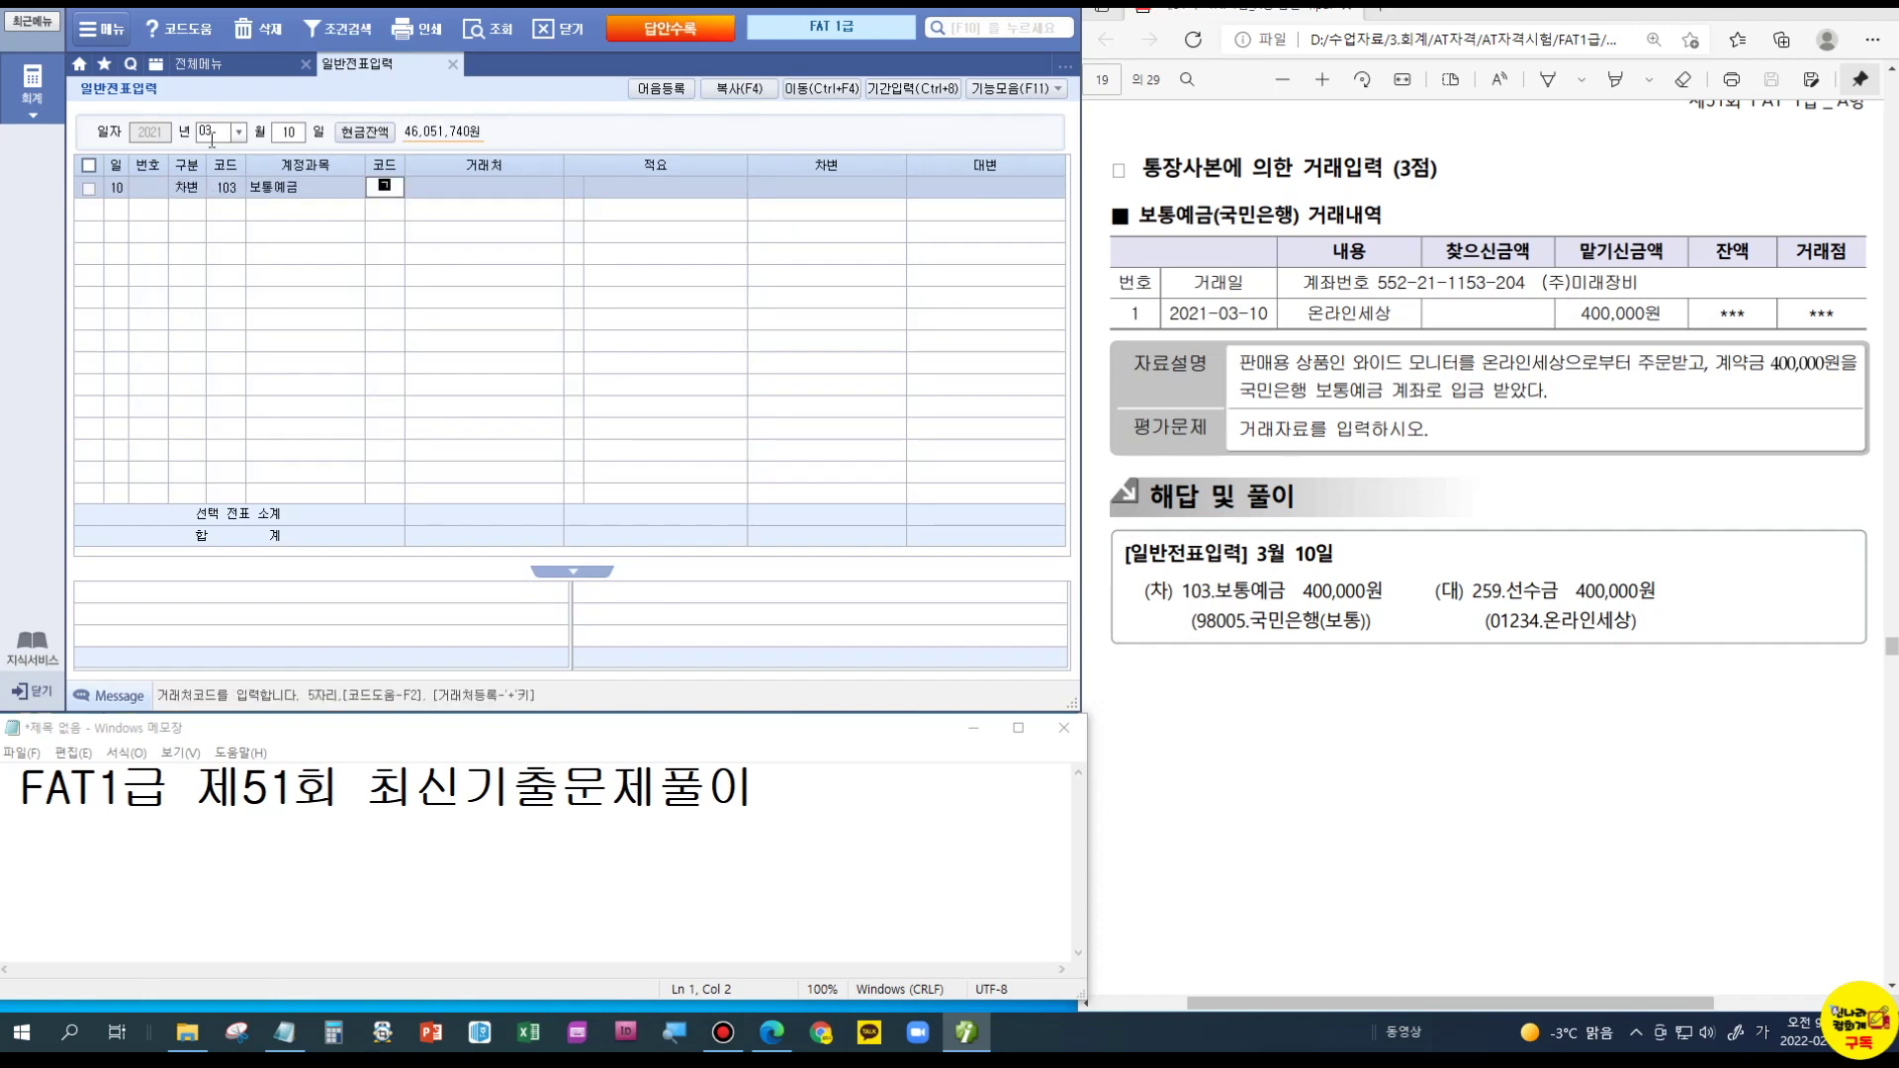
pyautogui.press('F2')
pyautogui.press('Down')
pyautogui.press('Return')
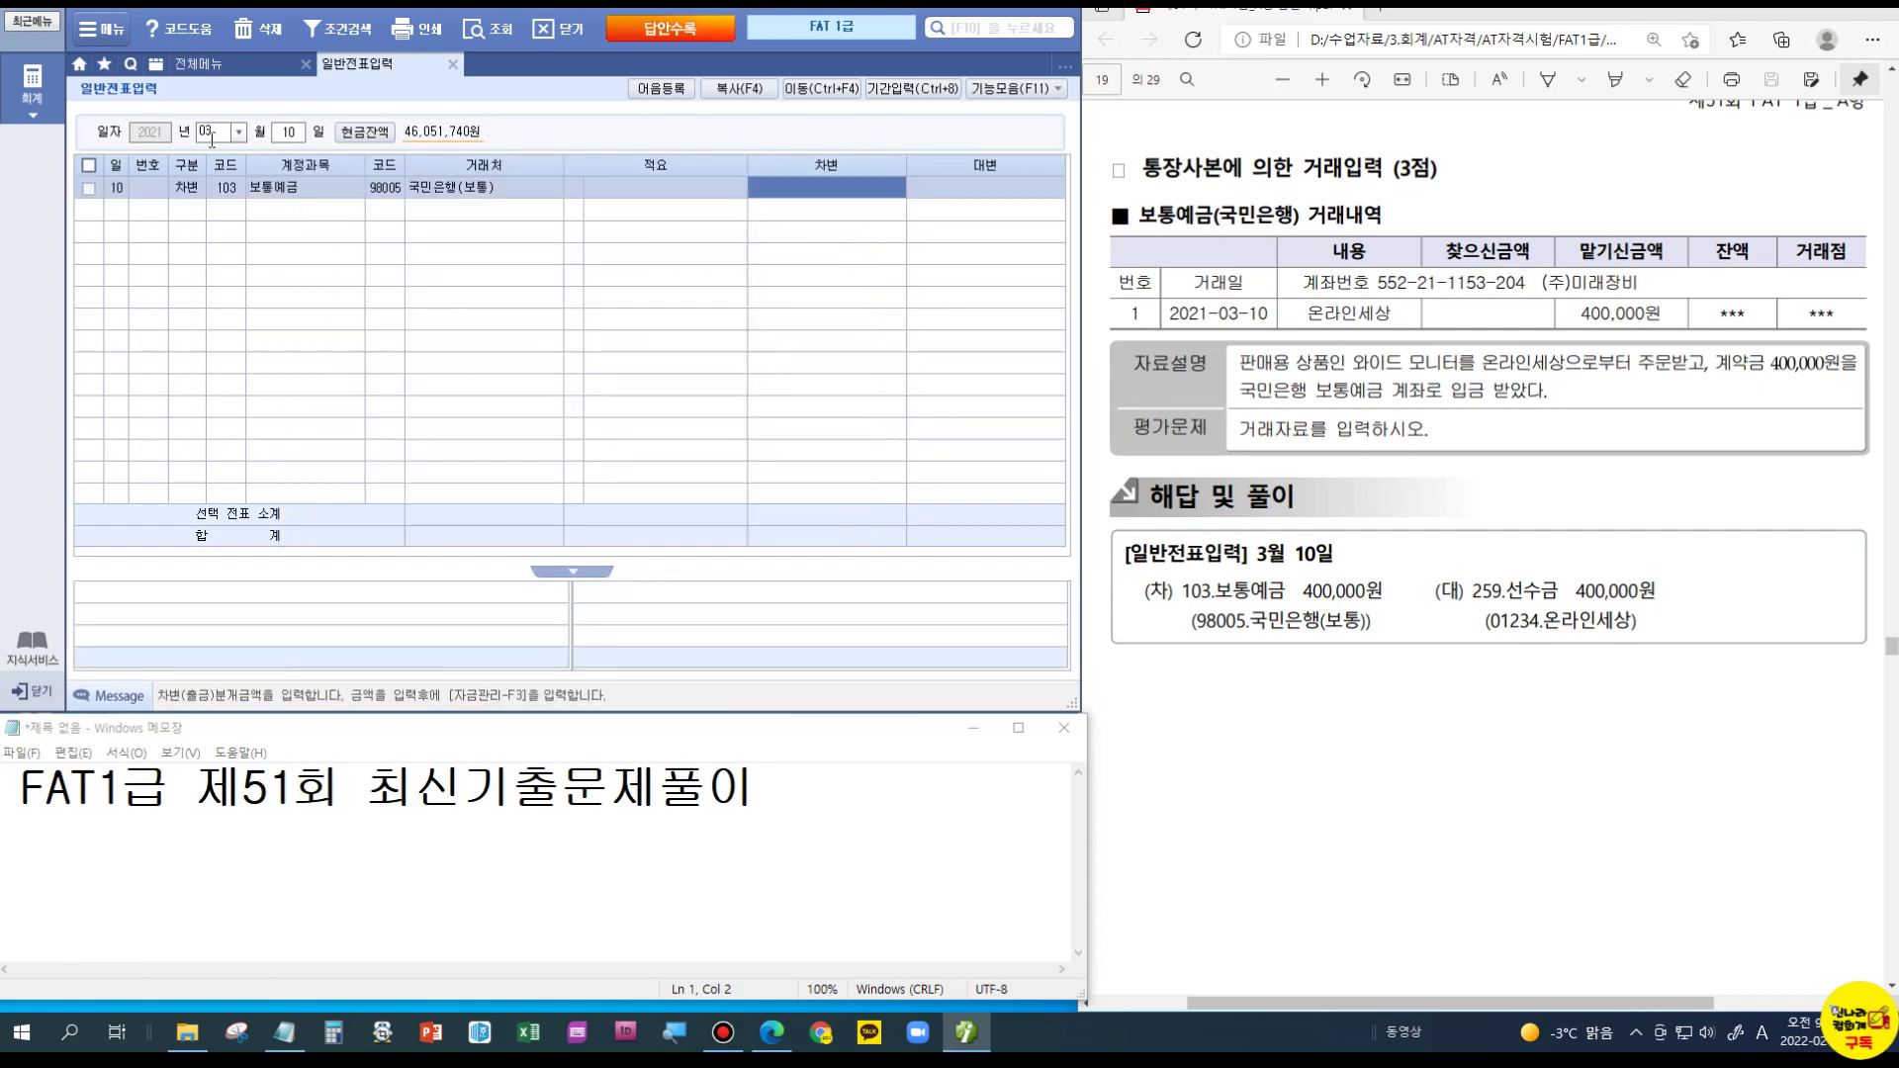
pyautogui.write('4000000')
pyautogui.press('Return')
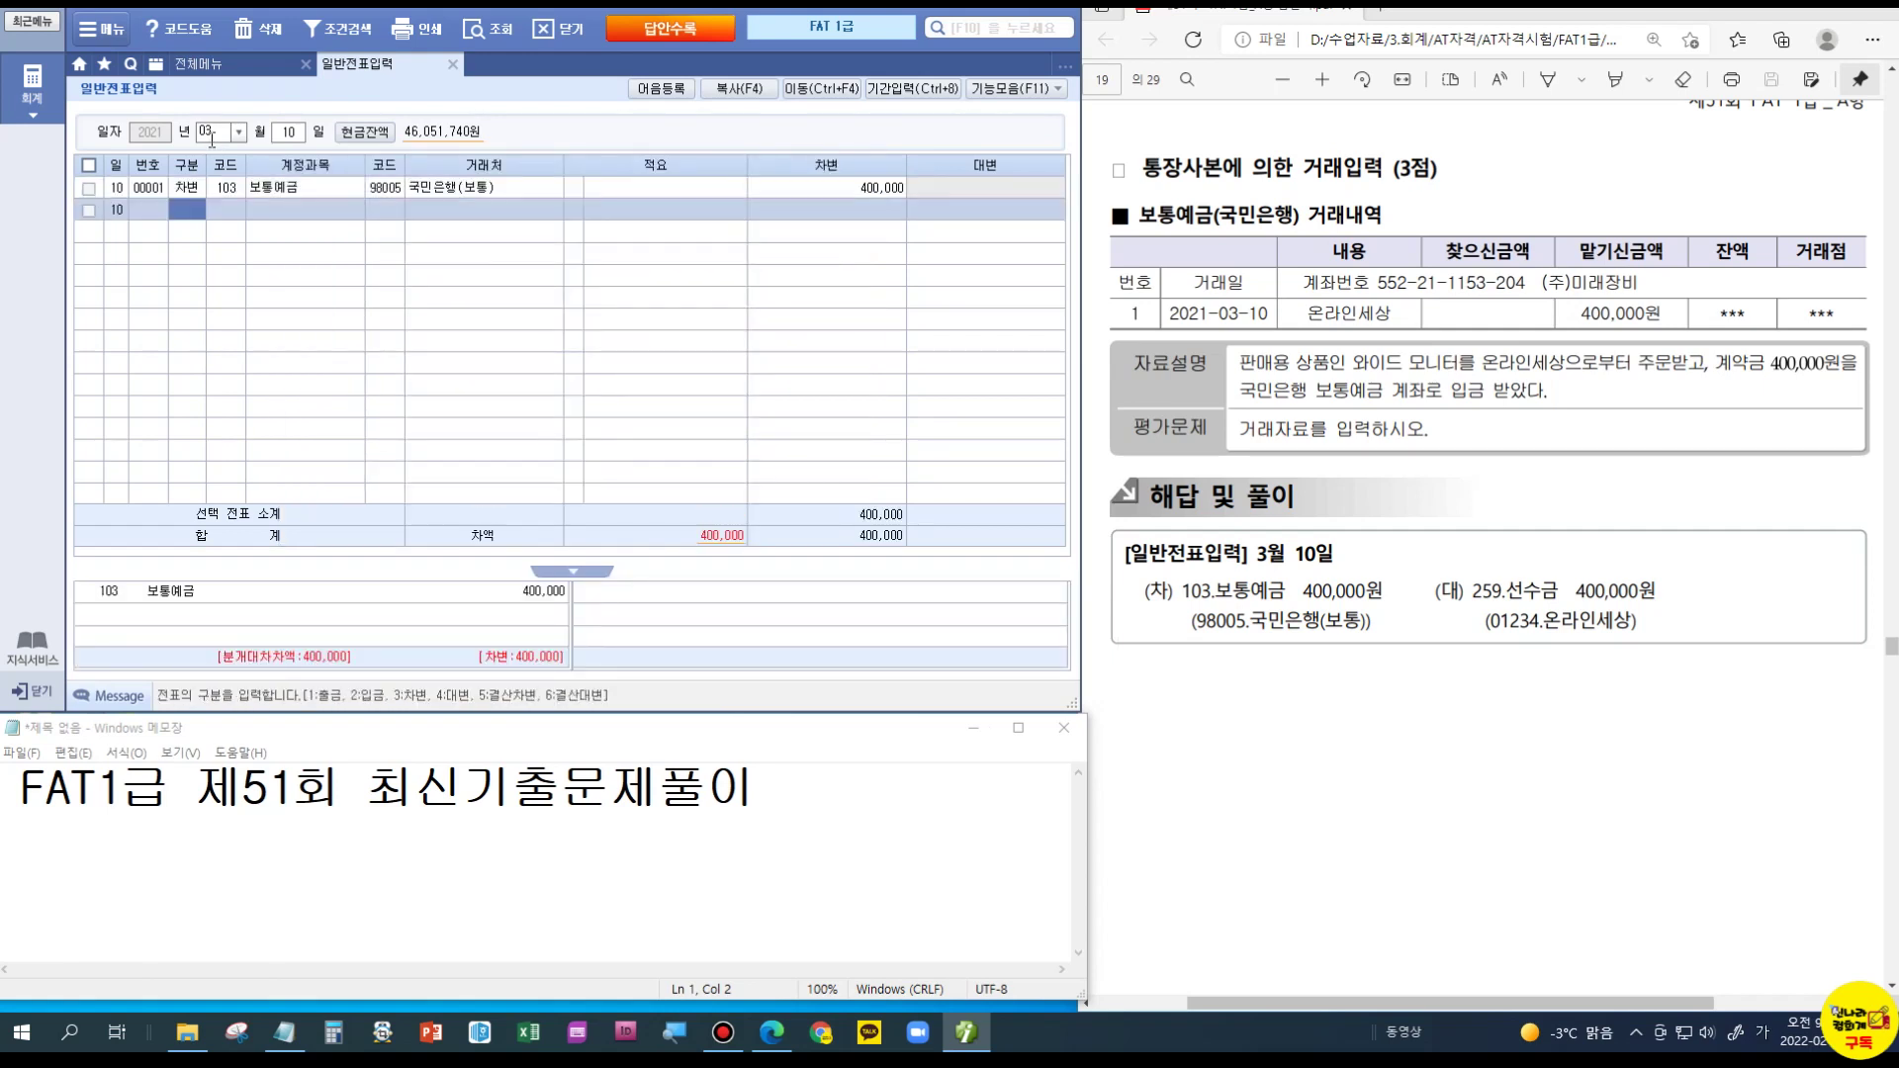
# Step: Start a 대변 line for 259 선수금 in the March 10 voucher
pyautogui.write('4')
pyautogui.write('2')
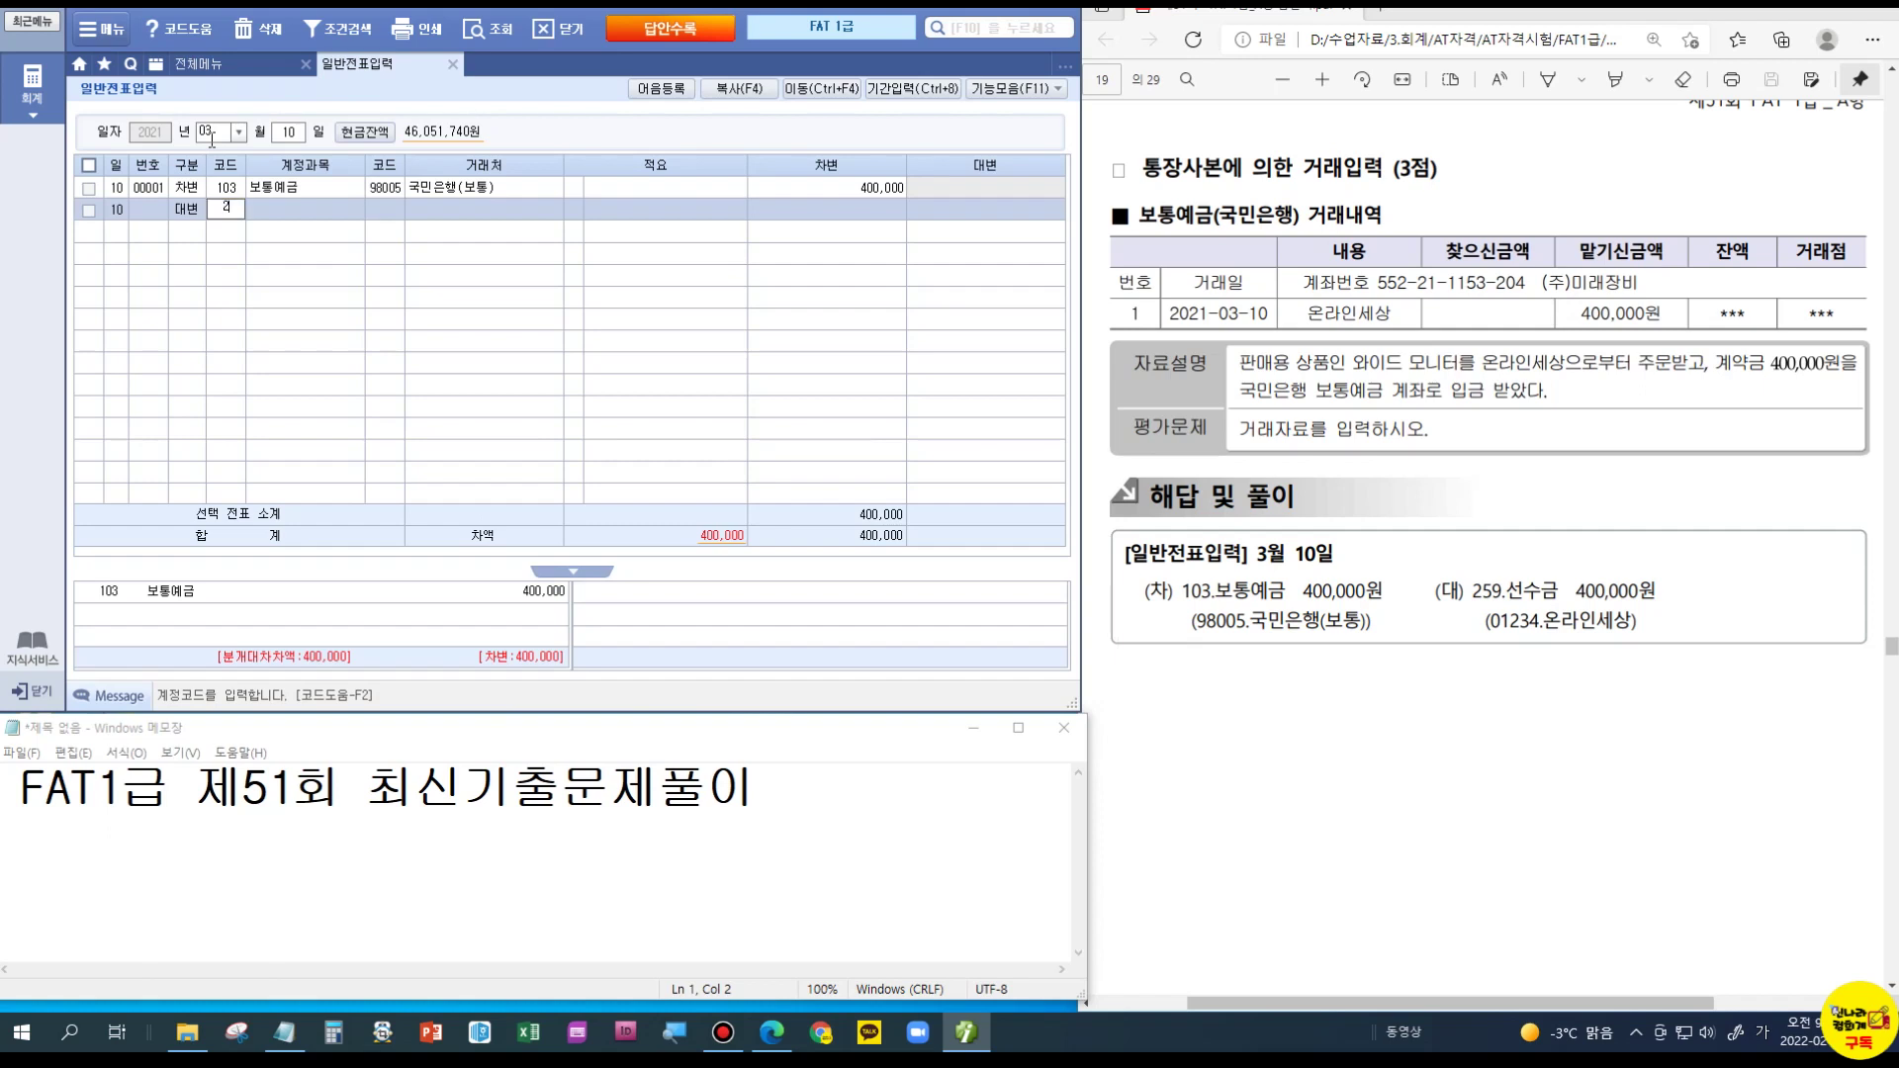
pyautogui.write('59')
pyautogui.press('Return')
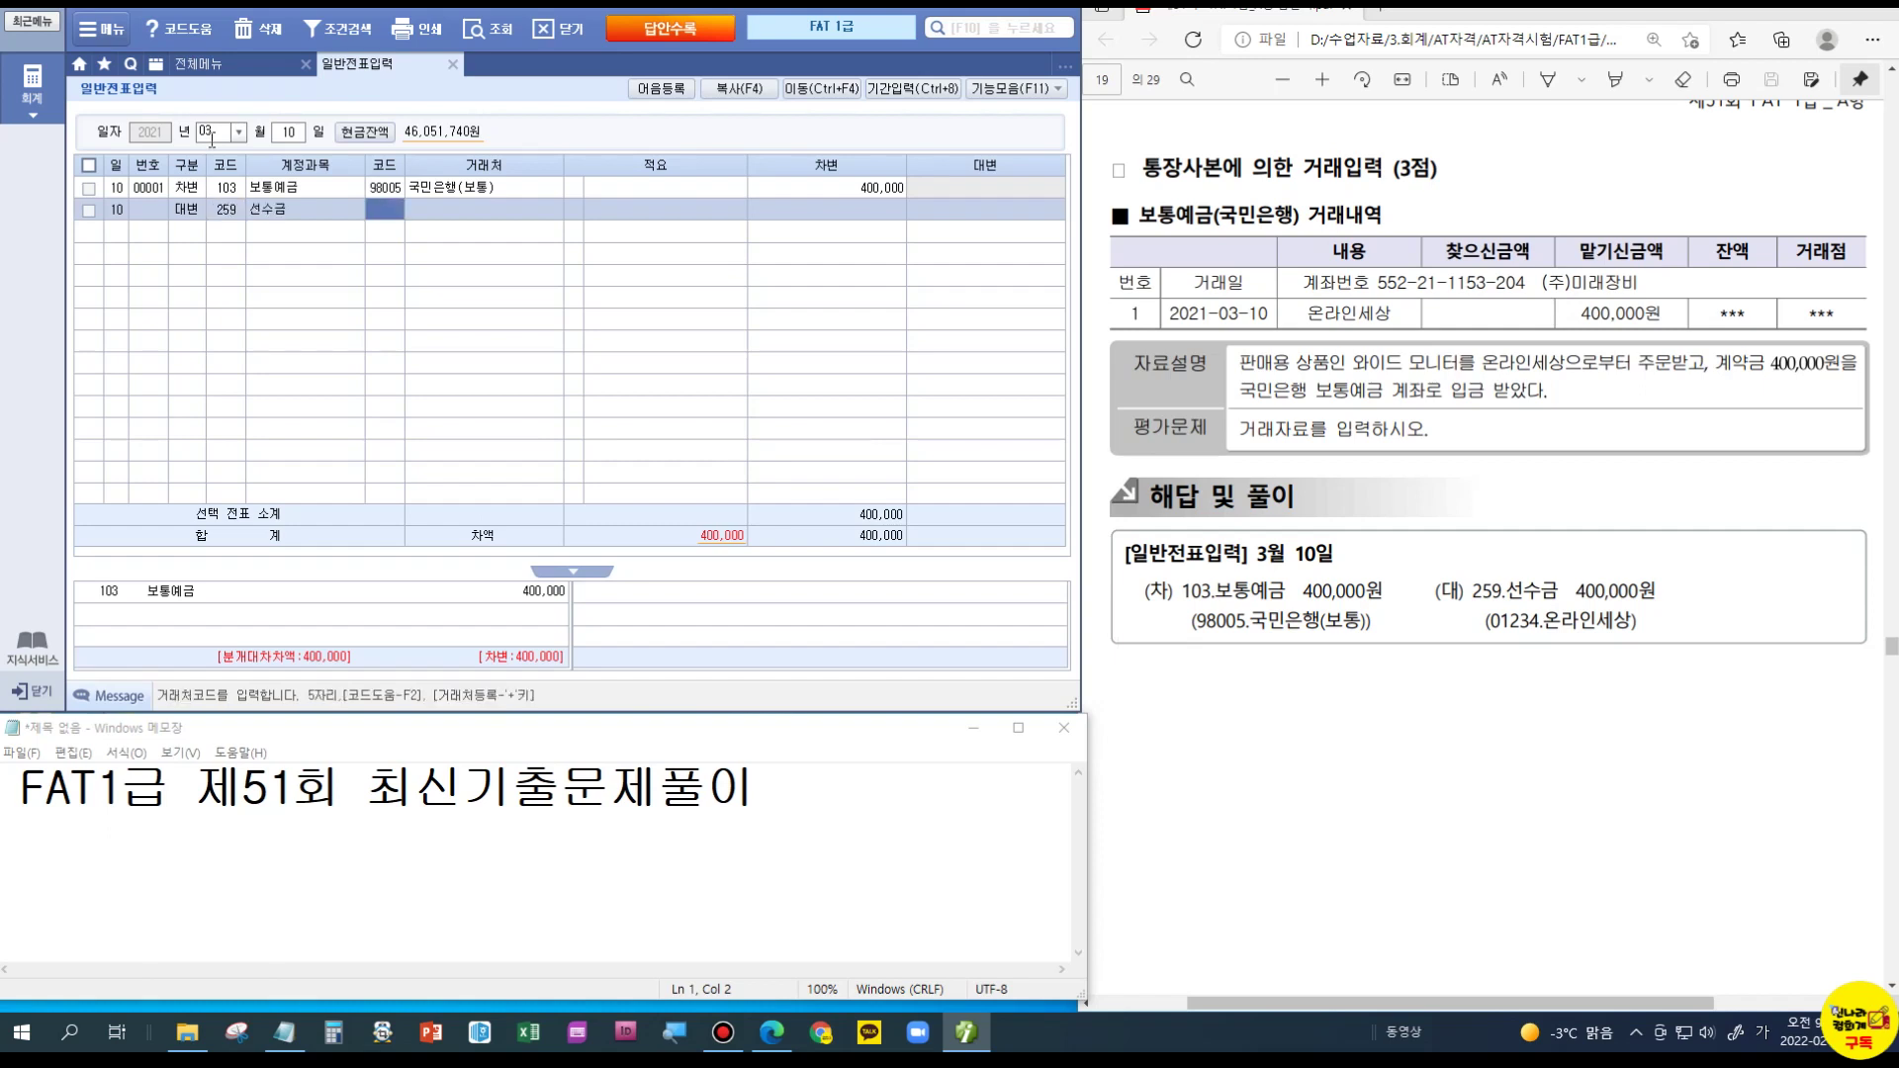
# Step: Assign 01234 온라인세상 as the 선수금 line's 거래처 and enter 400,000 as its 대변 amount
pyautogui.click(1590, 613)
pyautogui.click(1339, 300)
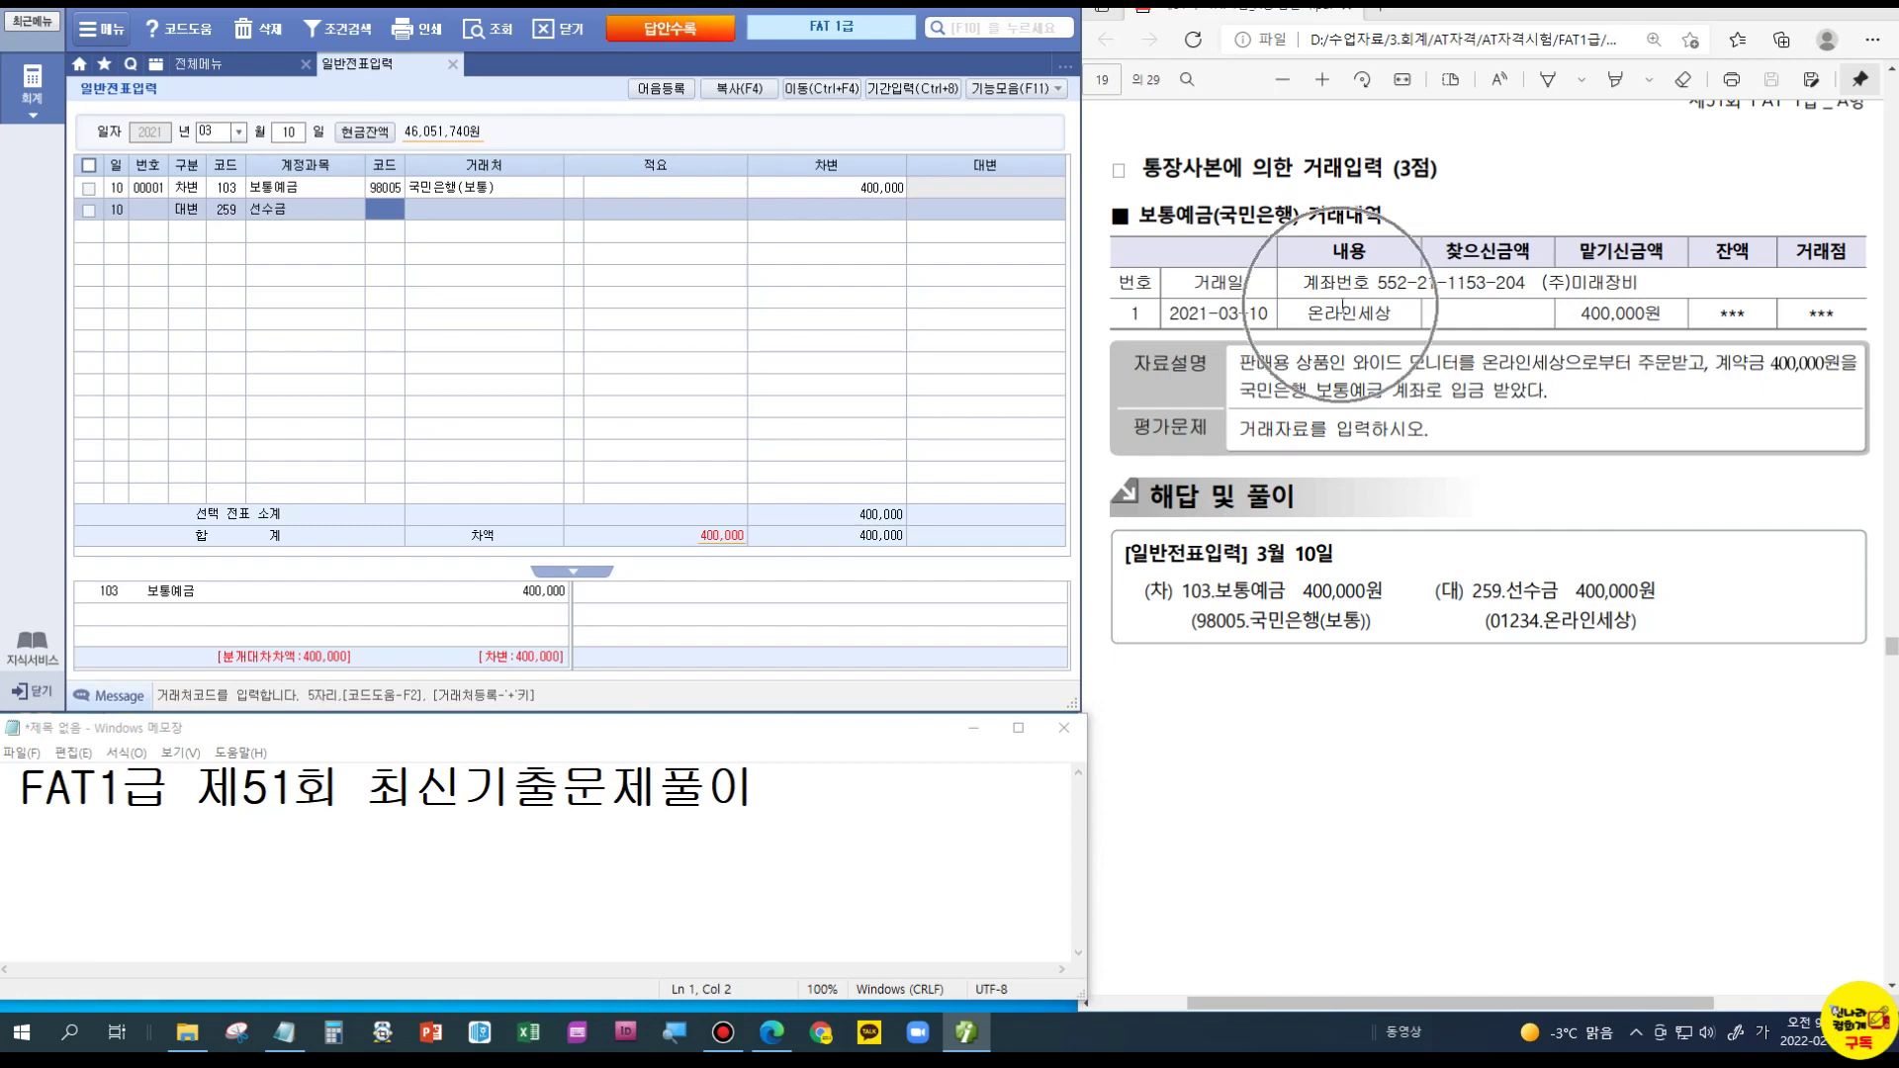
pyautogui.write('온세')
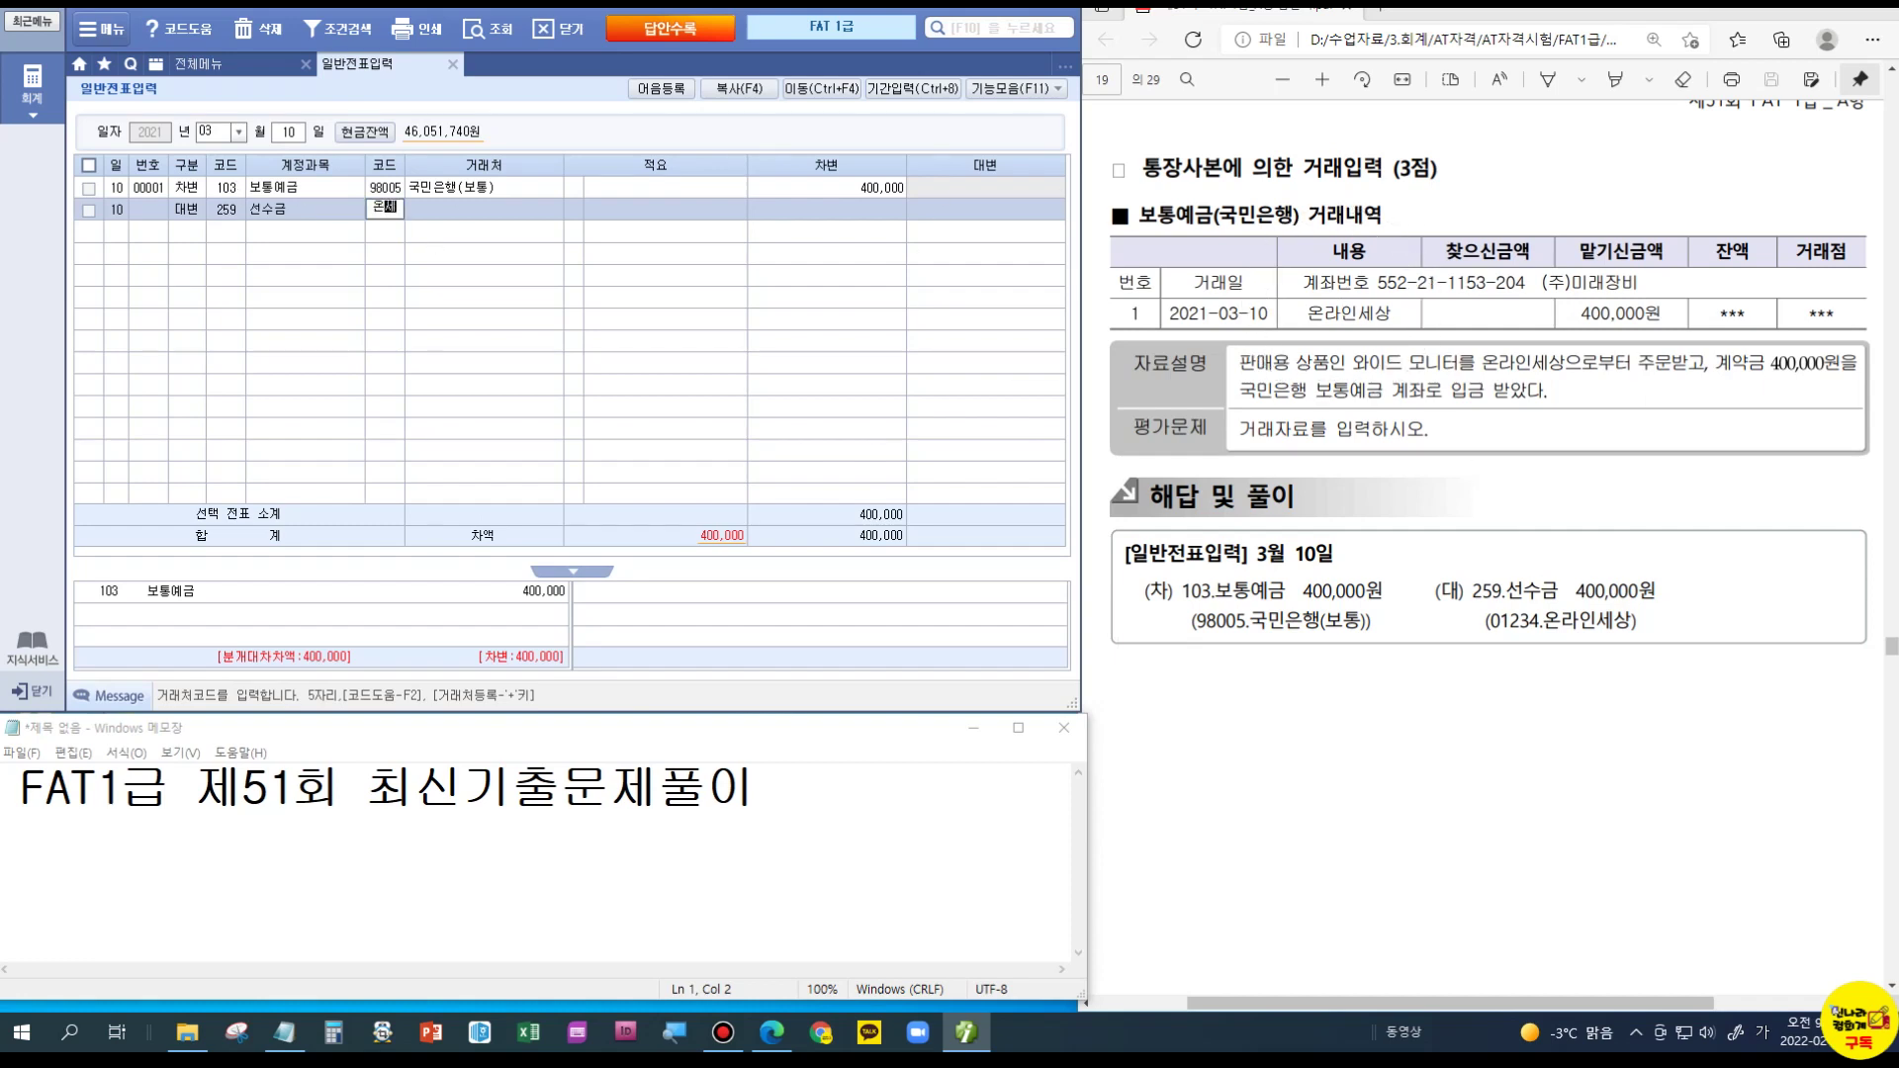
pyautogui.write('상')
pyautogui.press('BackSpace')
pyautogui.press('BackSpace')
pyautogui.write('라인세상')
pyautogui.press('Return')
pyautogui.press('Return')
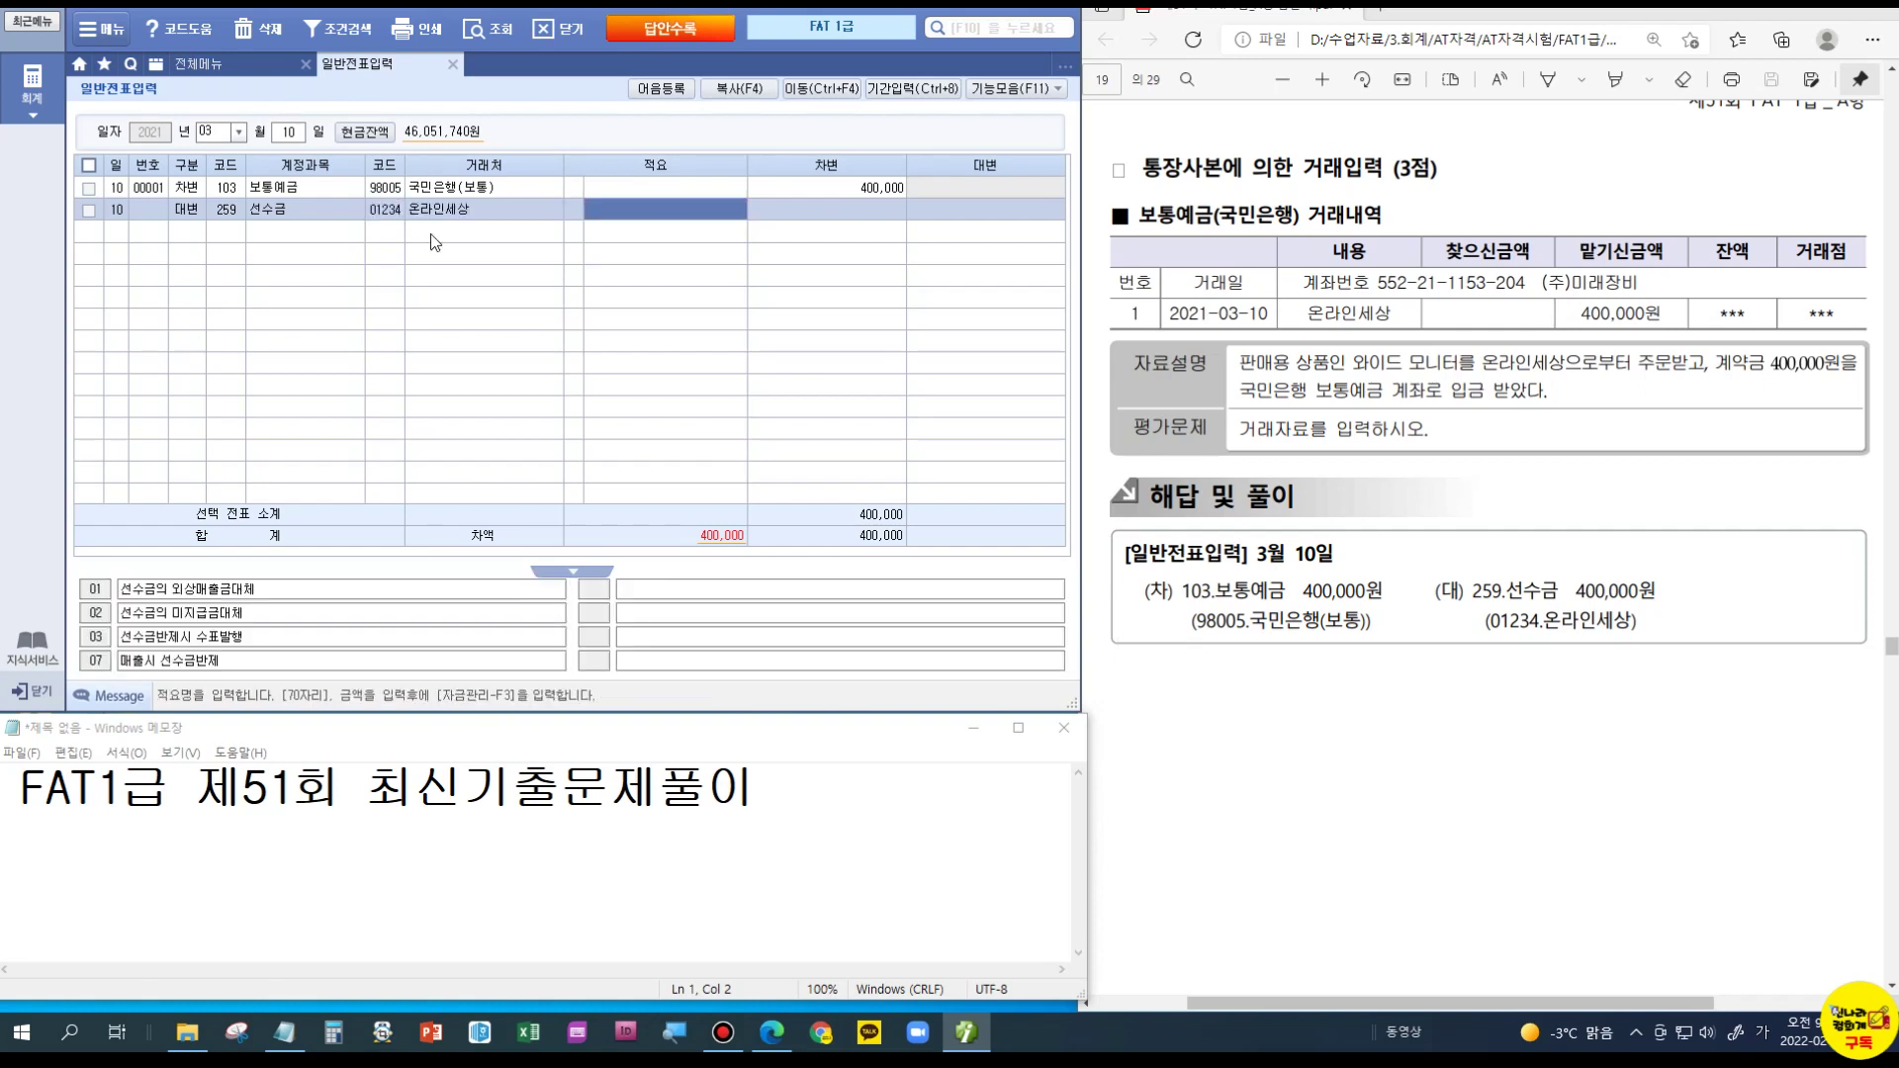
pyautogui.press('Return')
pyautogui.write('4000000')
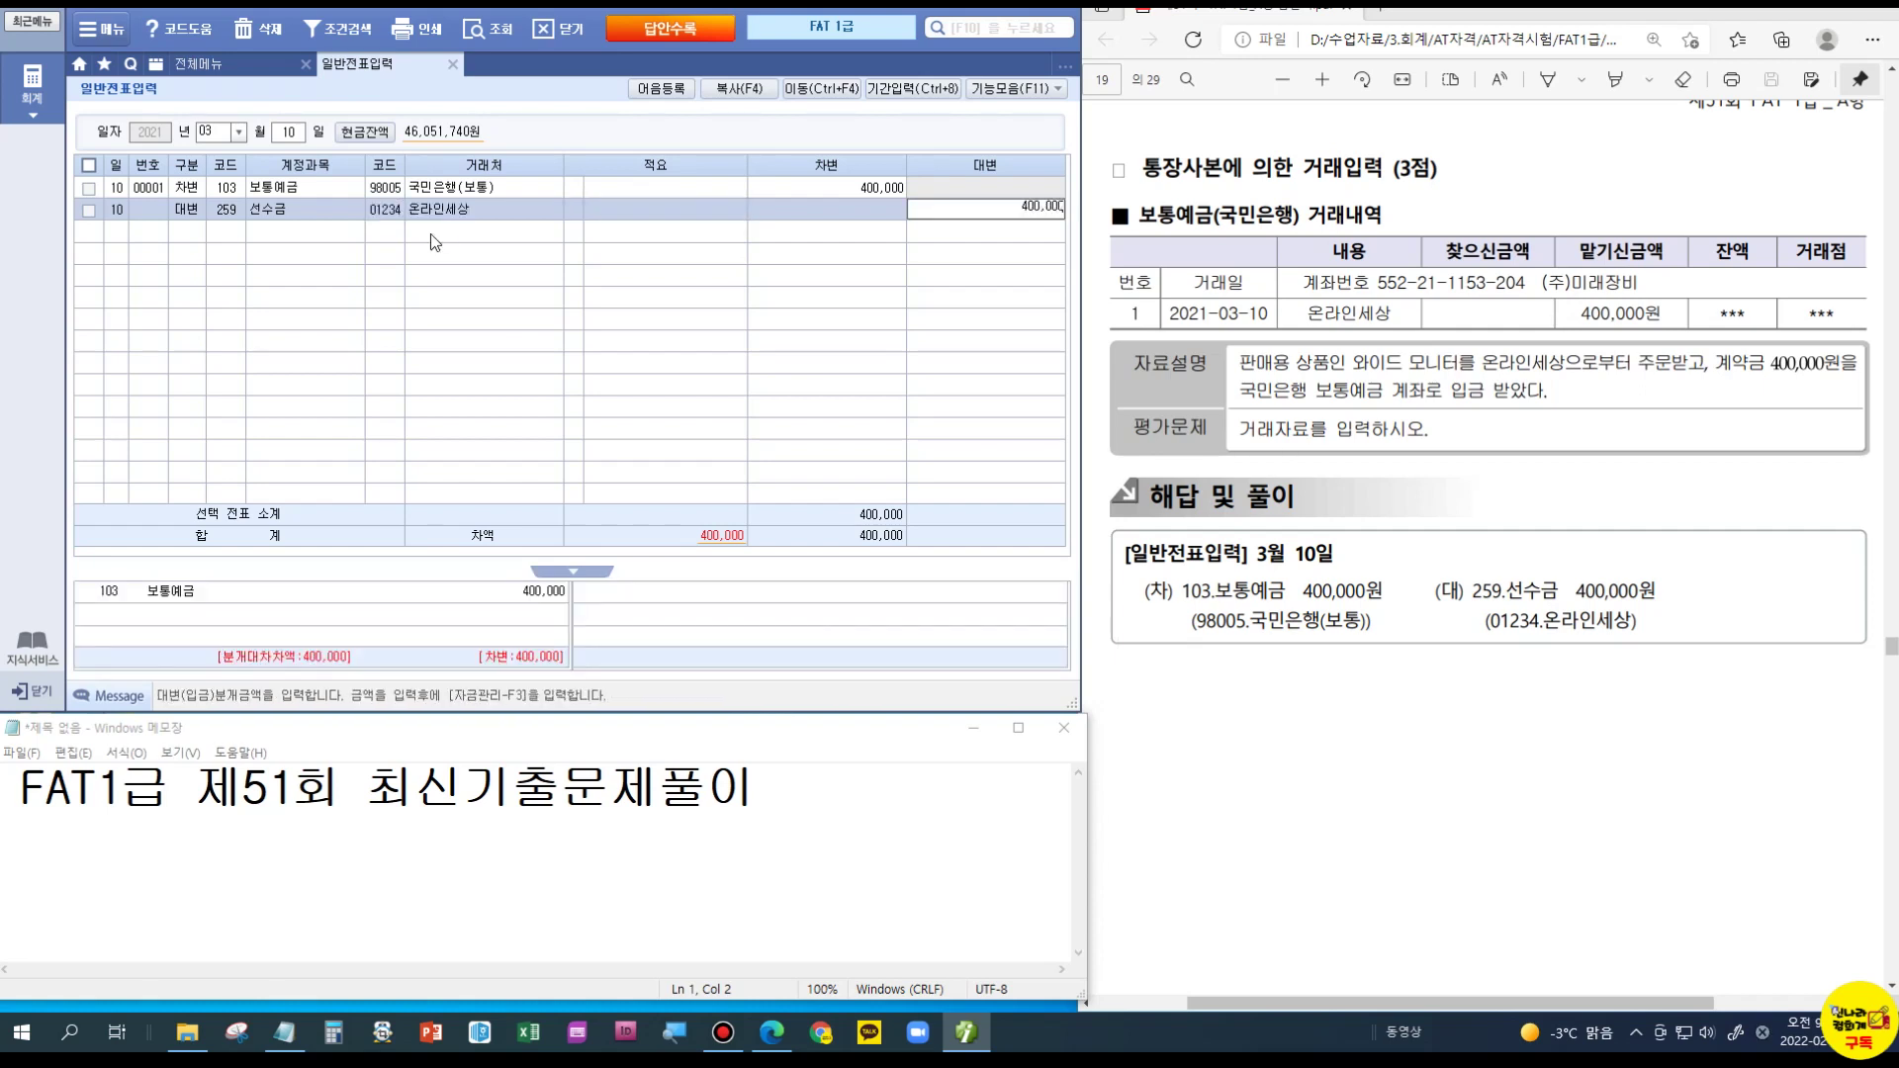
pyautogui.press('Return')
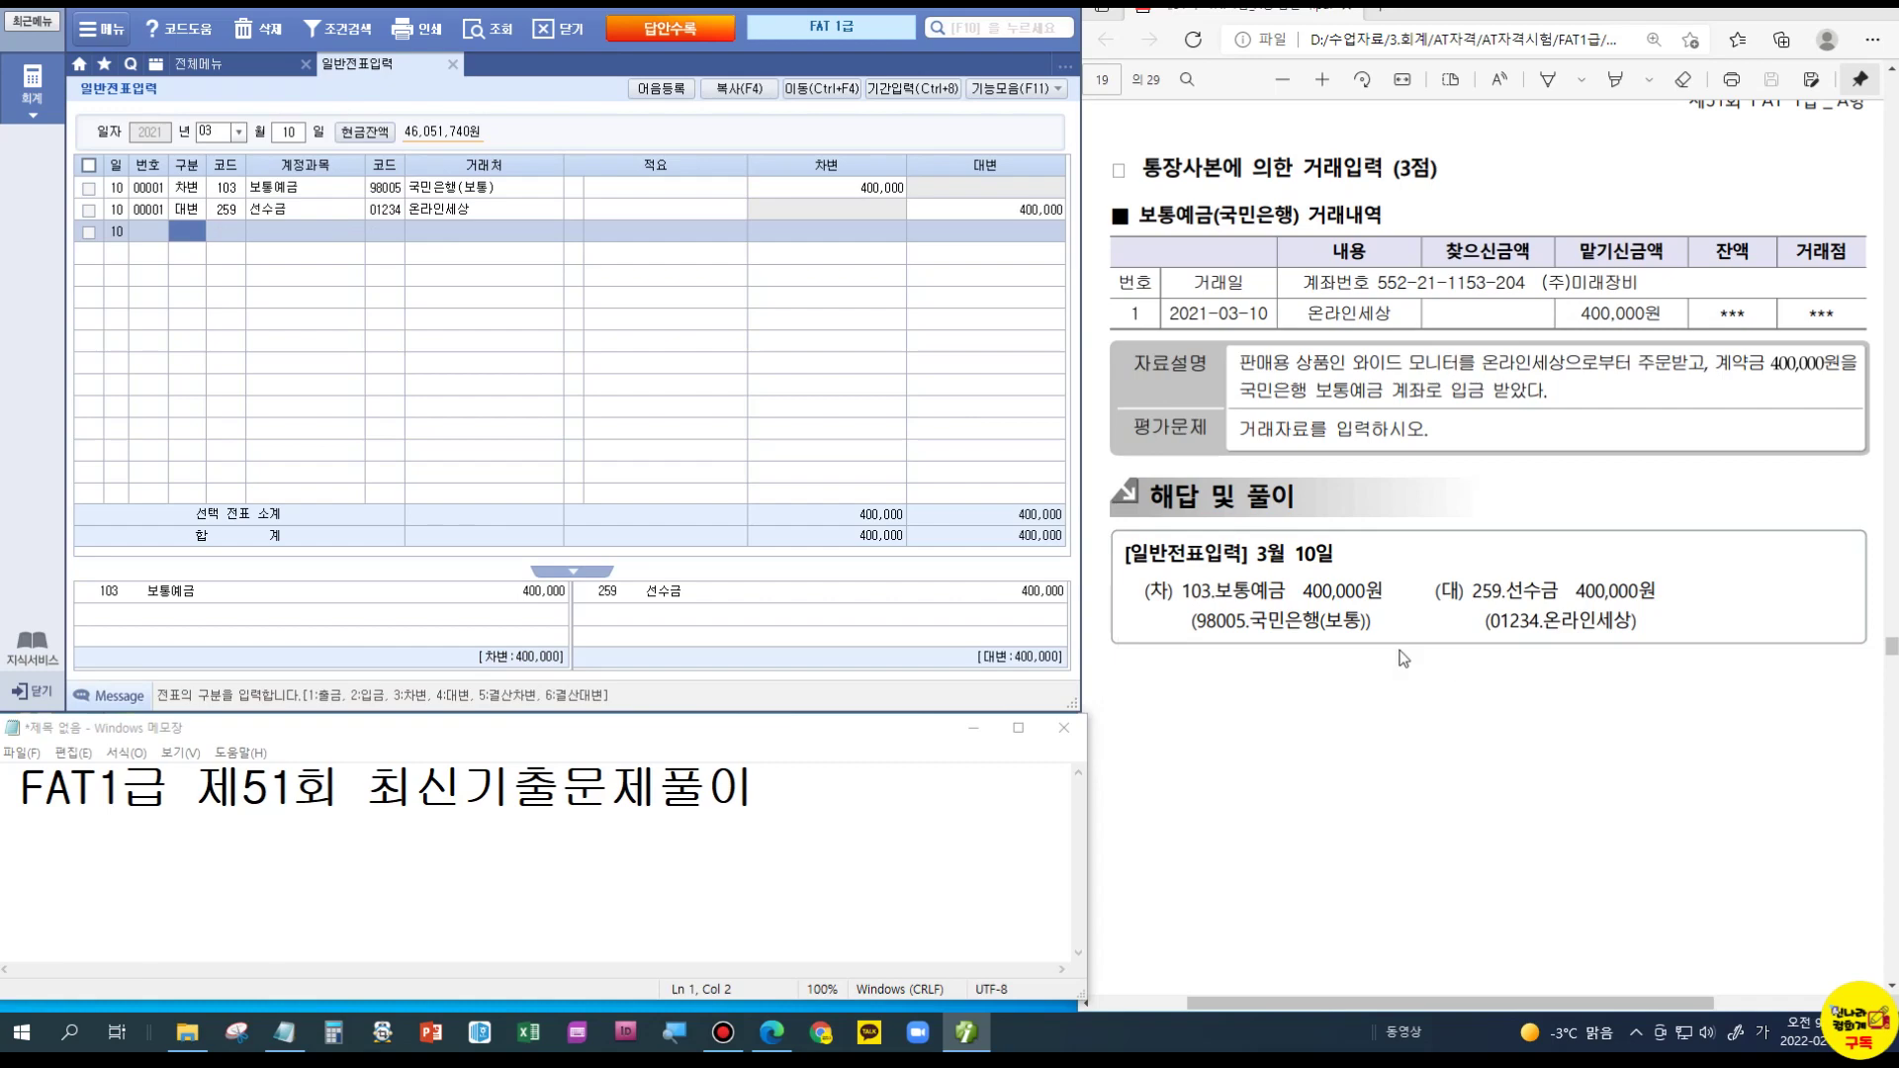
# Step: Read the 문제 3 거래명세서 problem, then replace 일반전표입력 with 매입매출전표입력 dated April 4
pyautogui.scroll(-5, 1500, 594)
pyautogui.scroll(-7, 1500, 592)
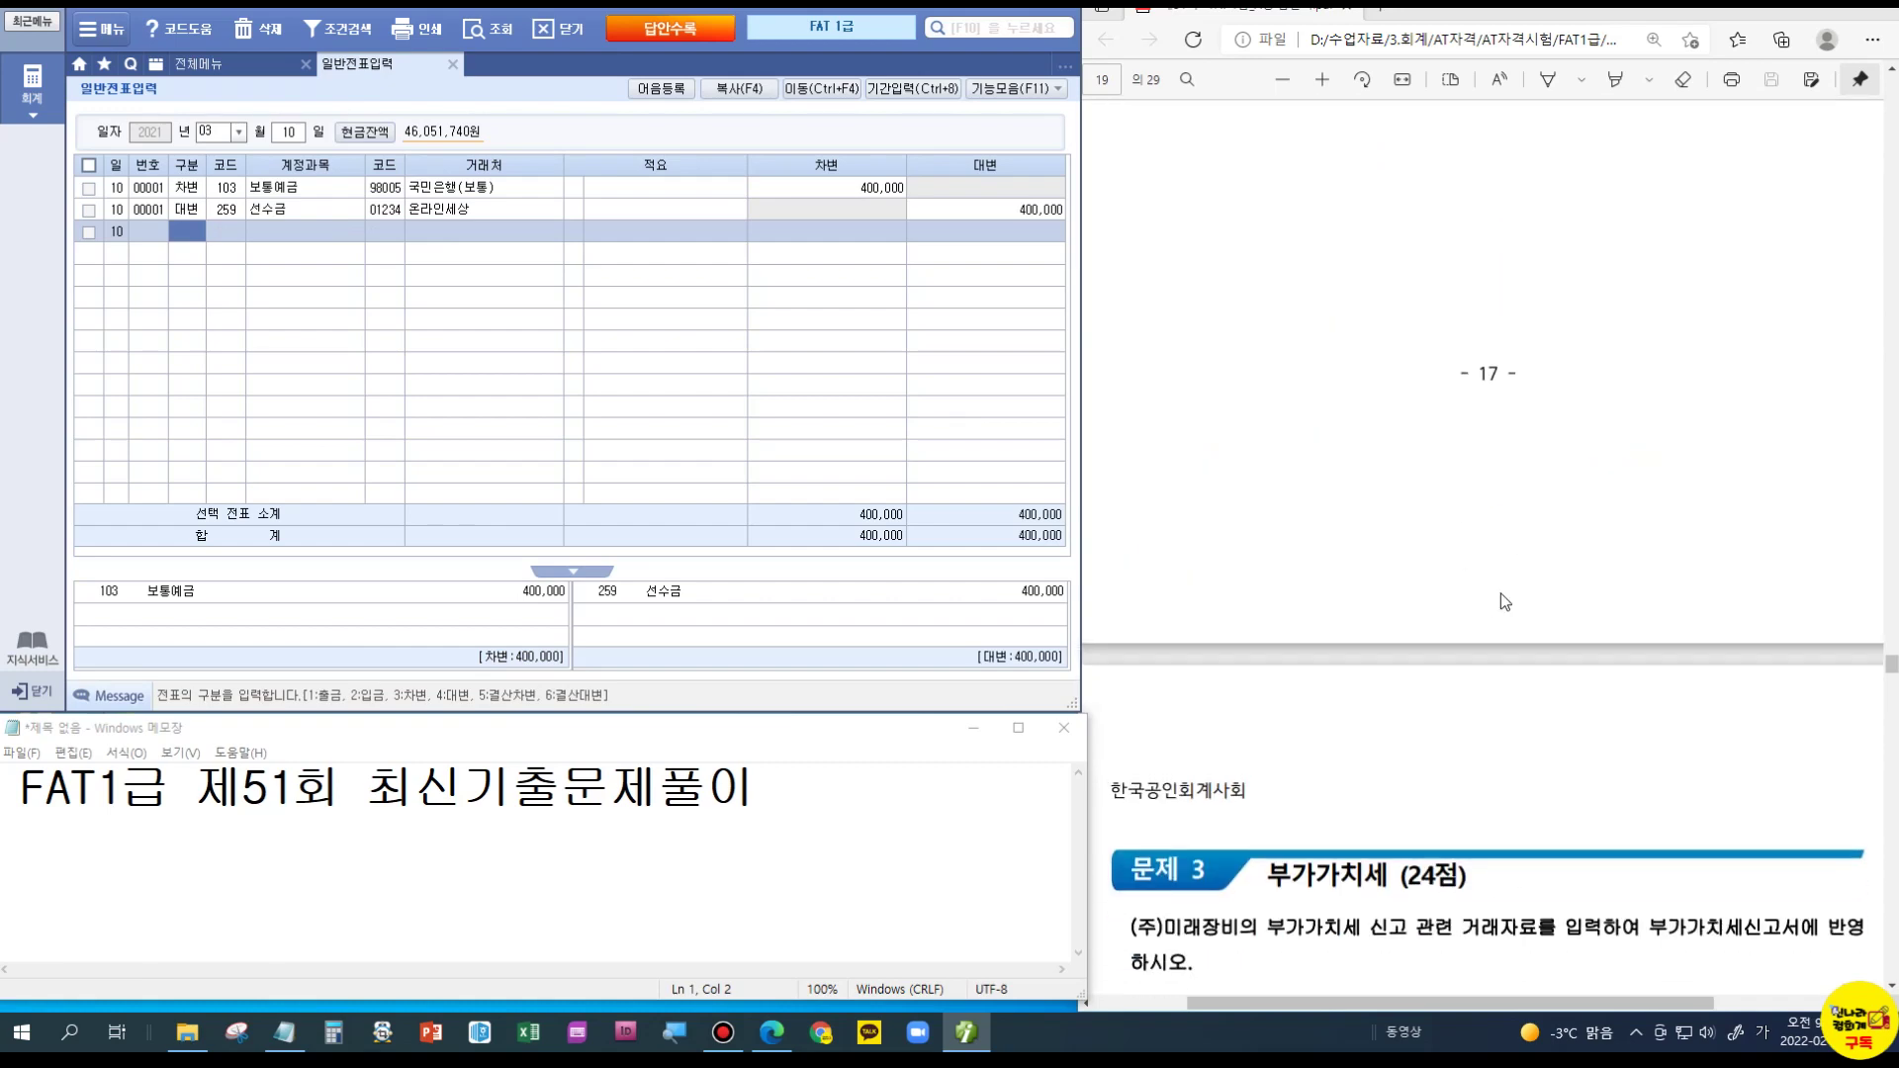
pyautogui.scroll(-4, 1503, 600)
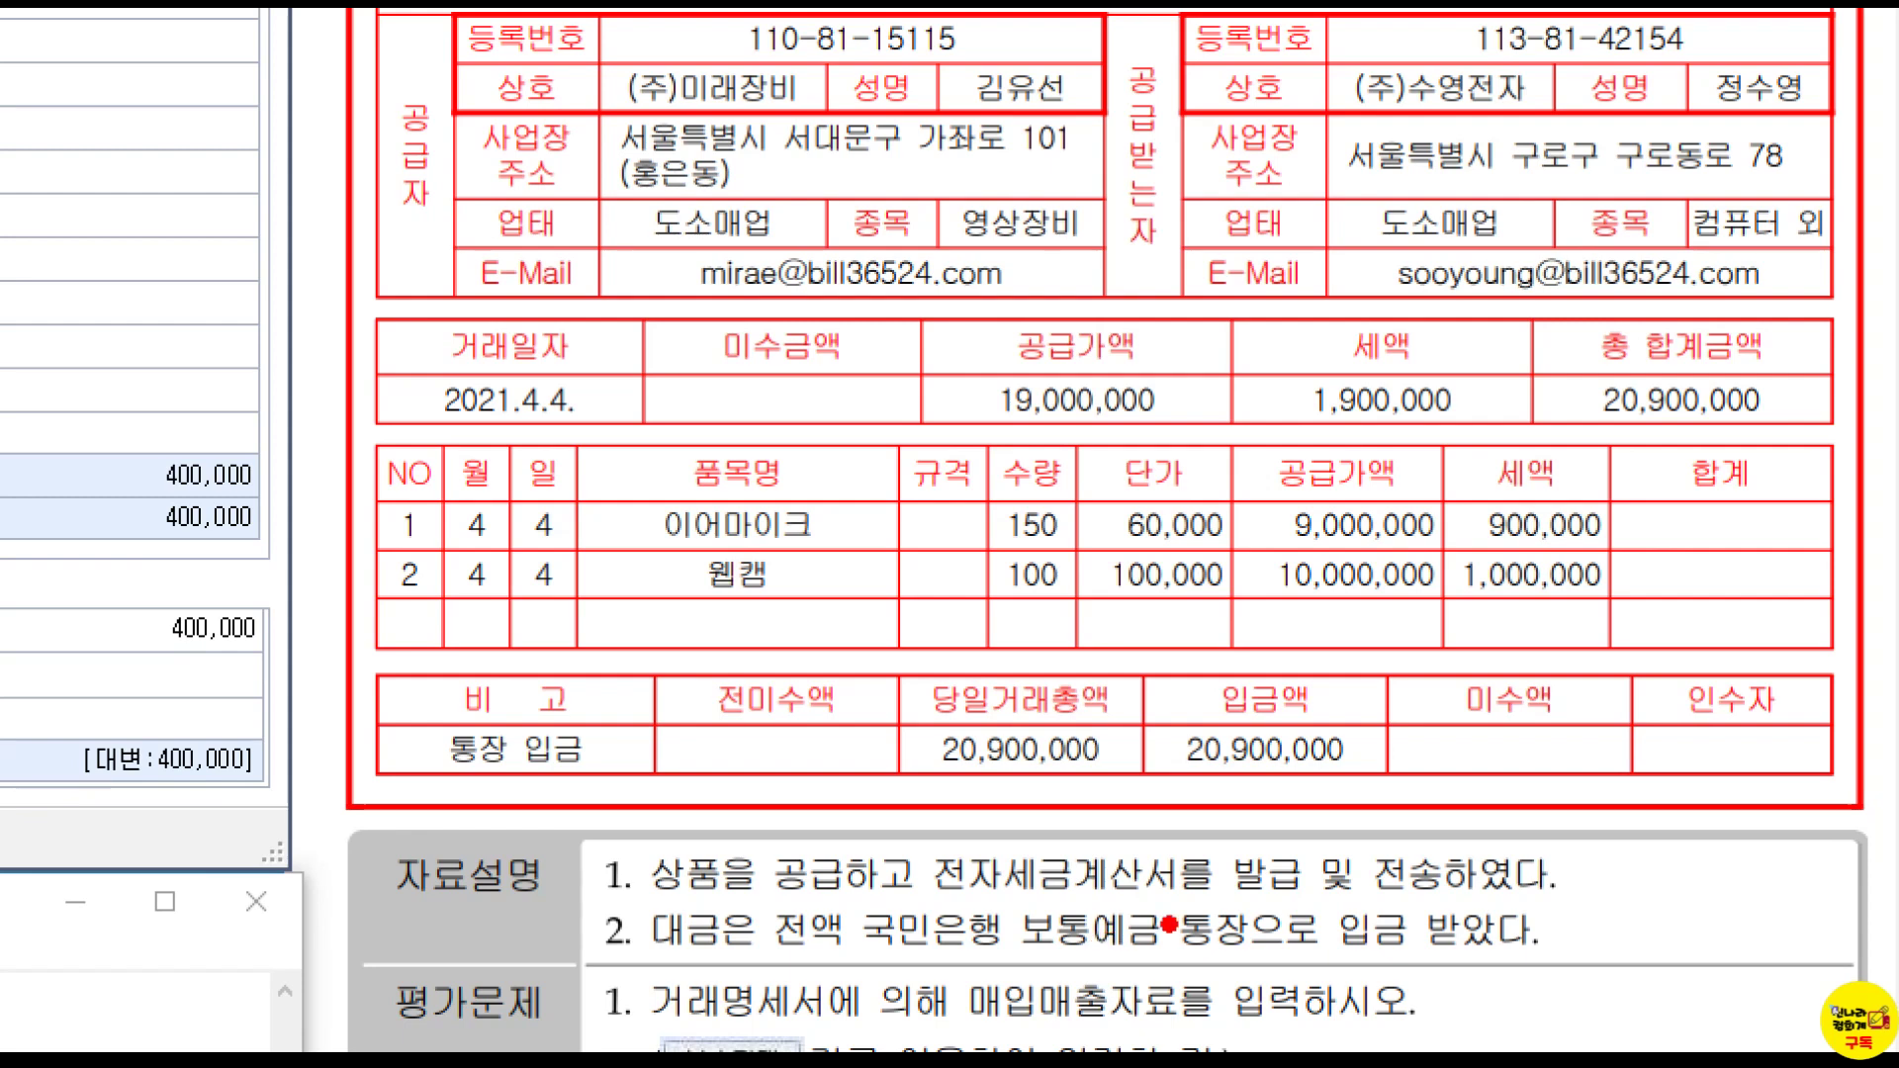
pyautogui.moveTo(441, 455)
pyautogui.mouseDown()
pyautogui.moveTo(352, 440)
pyautogui.moveTo(417, 368)
pyautogui.moveTo(368, 423)
pyautogui.moveTo(284, 453)
pyautogui.mouseUp()
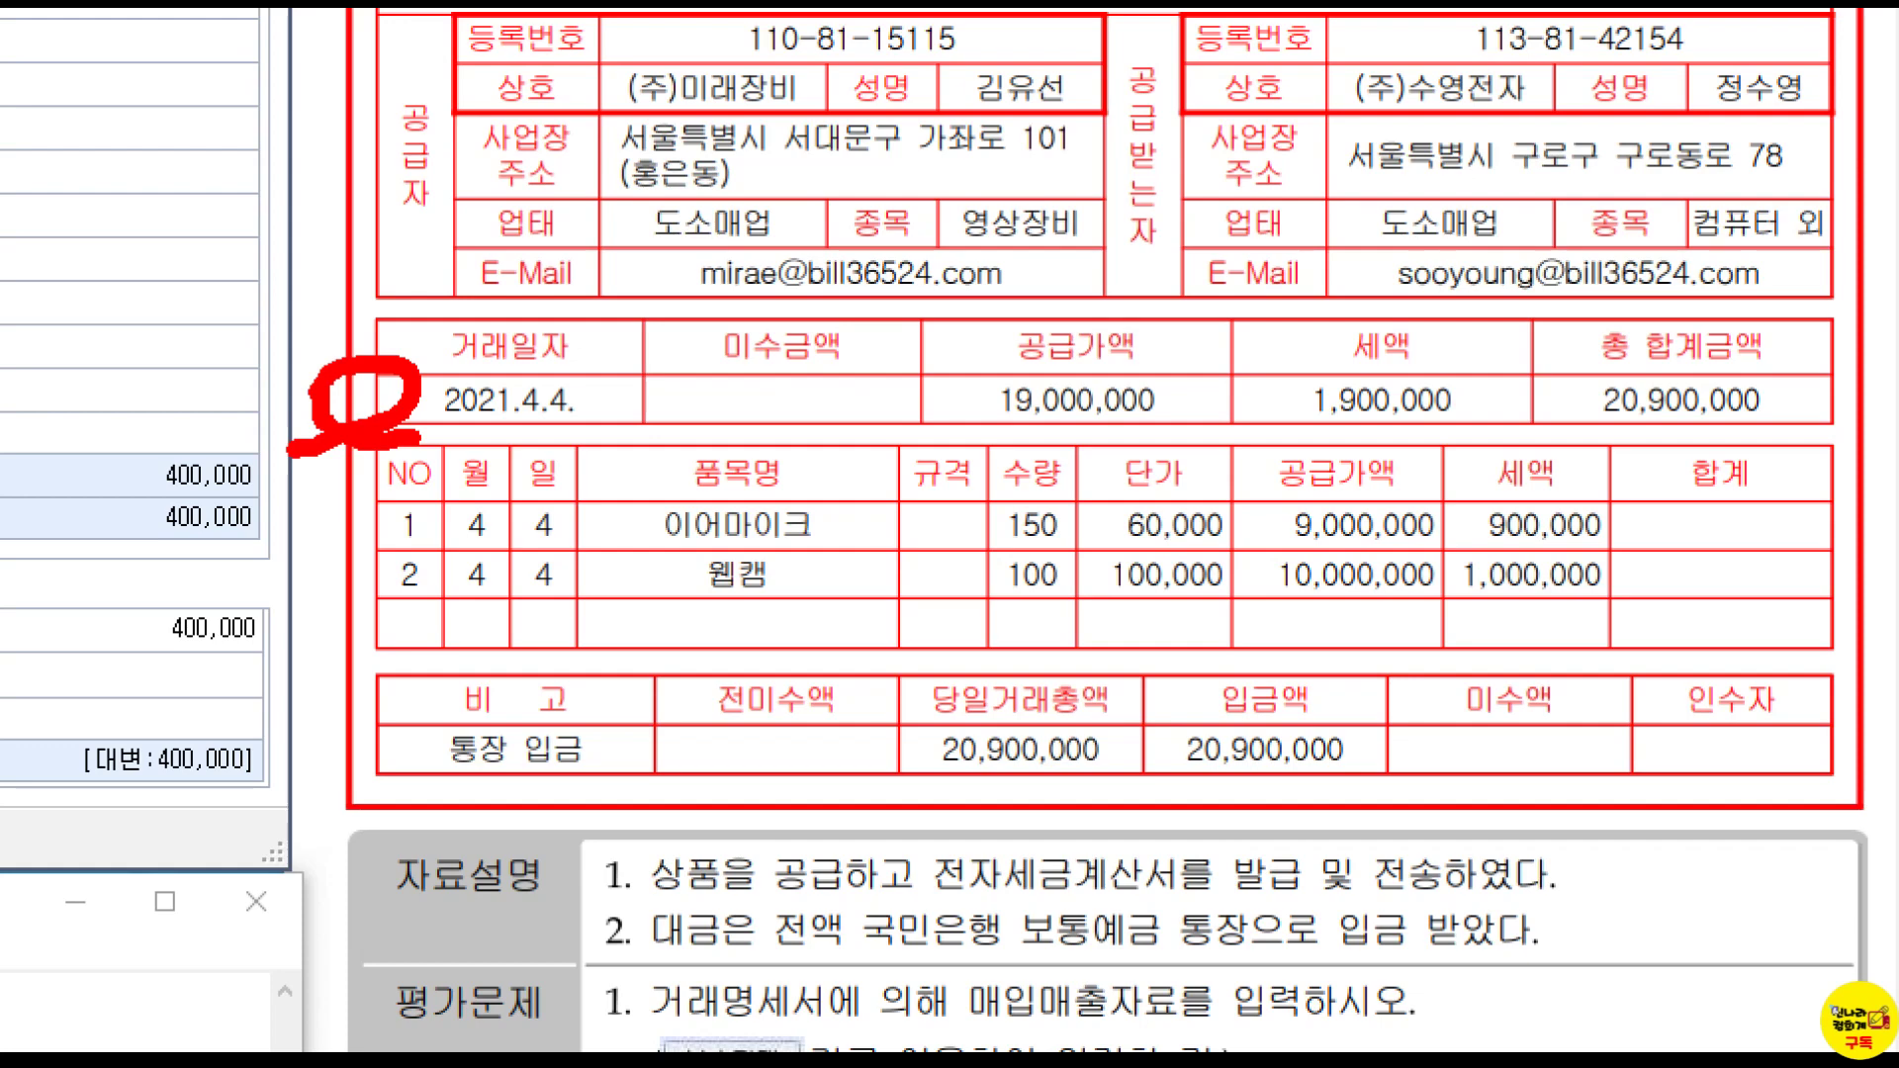
pyautogui.press('Escape')
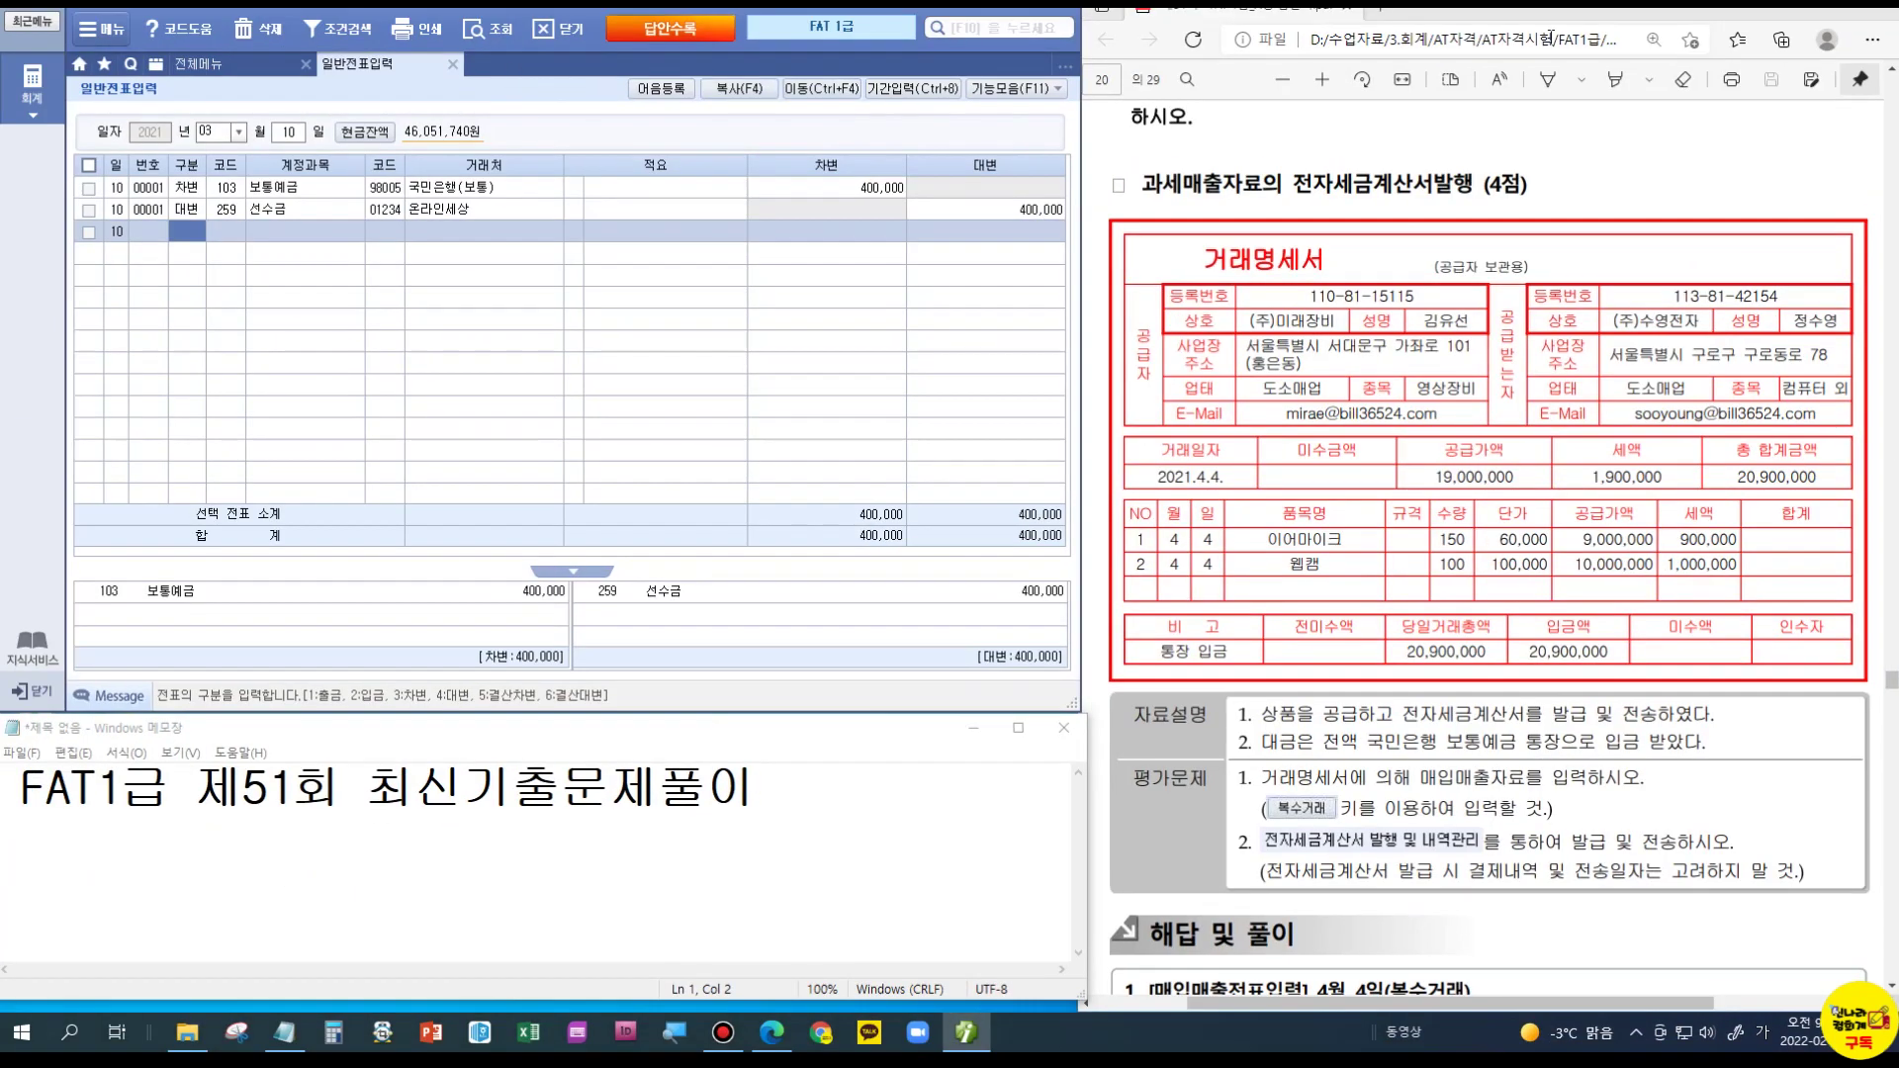
pyautogui.click(452, 64)
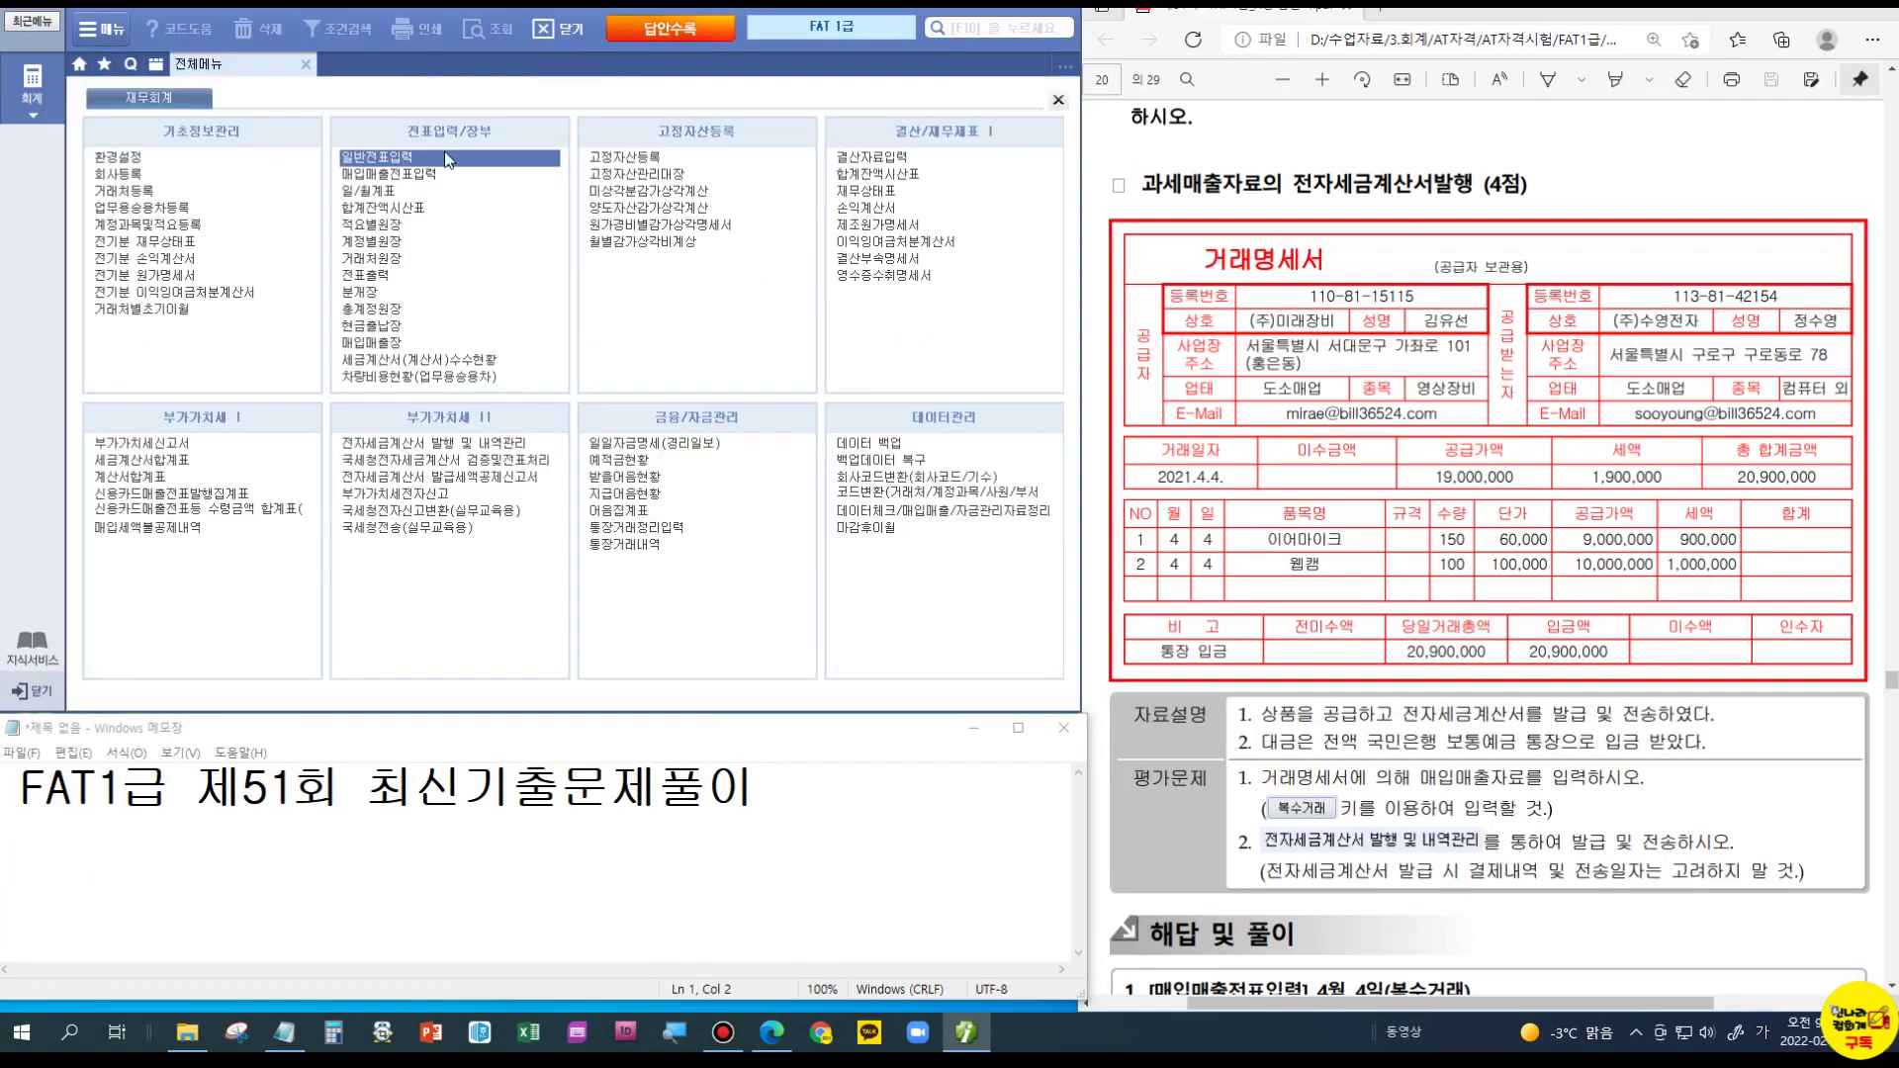
pyautogui.click(423, 172)
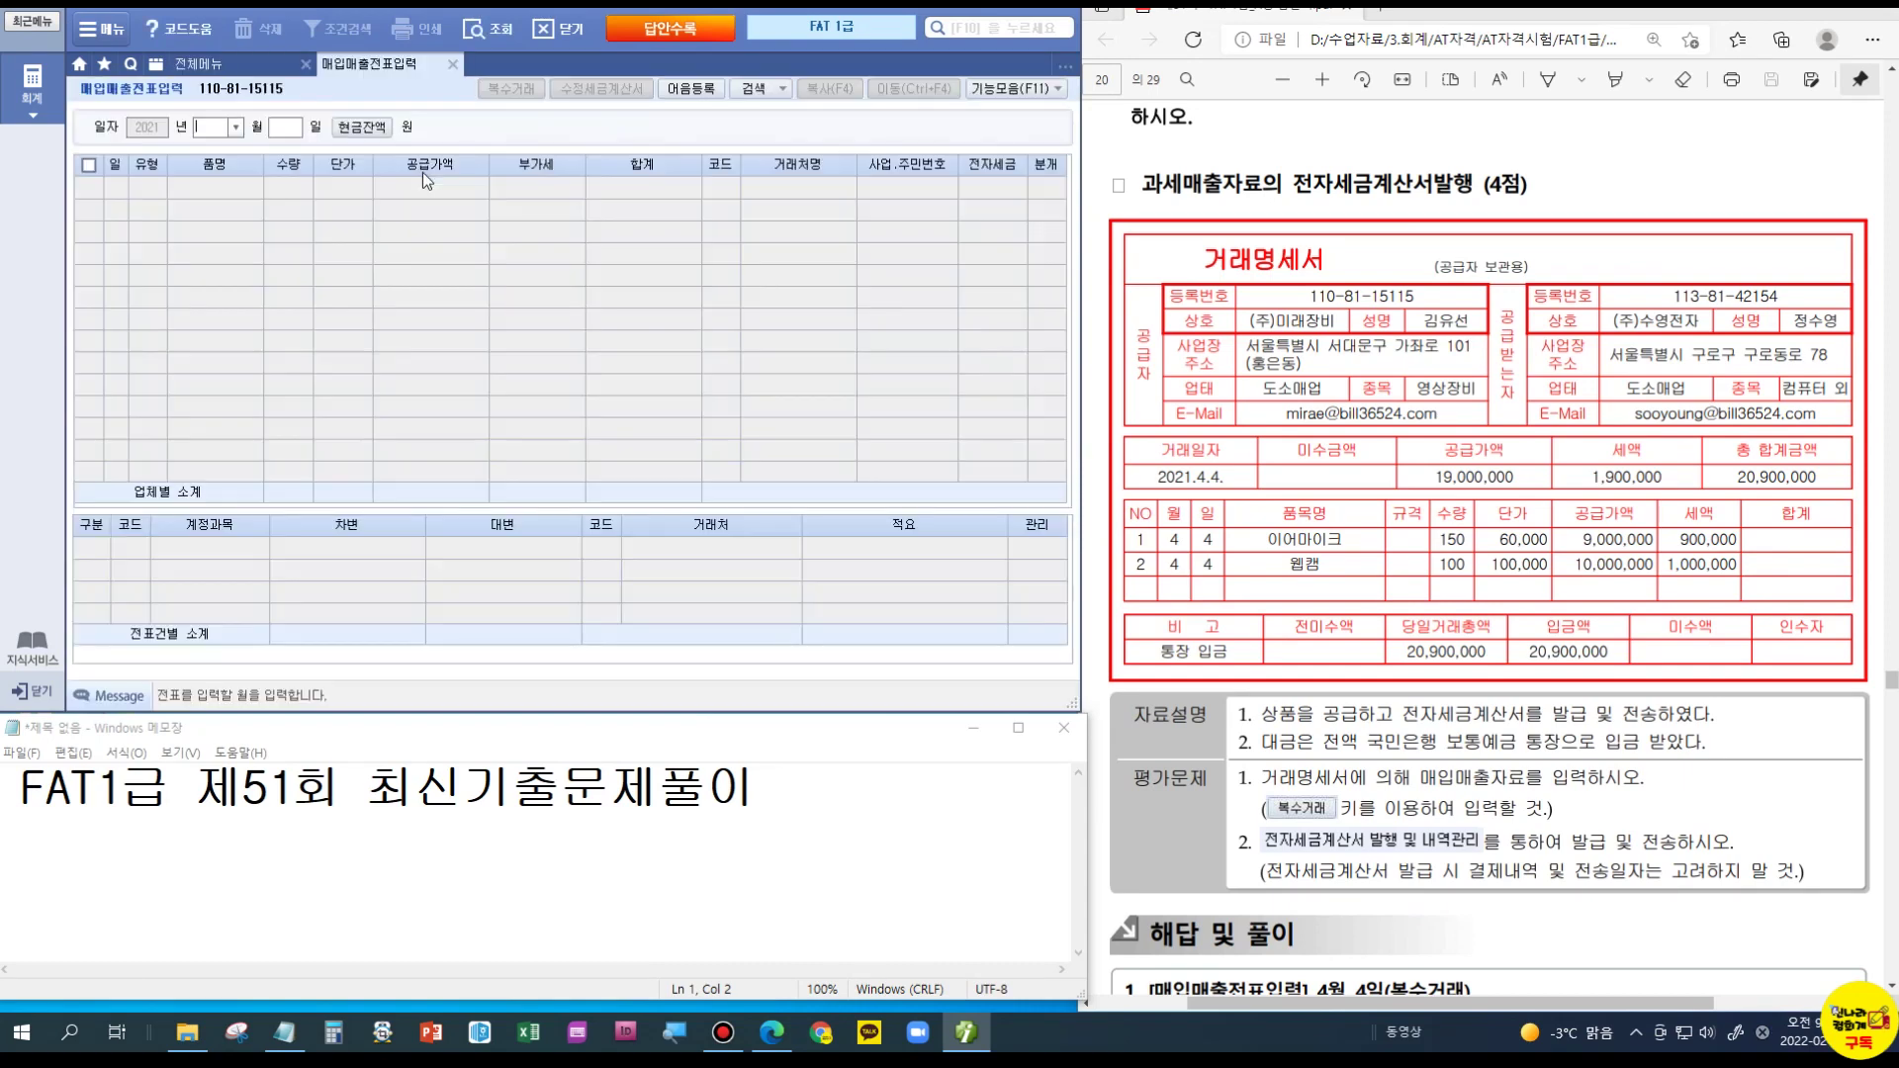
pyautogui.write('04')
pyautogui.press('Return')
pyautogui.write('04')
pyautogui.press('Return')
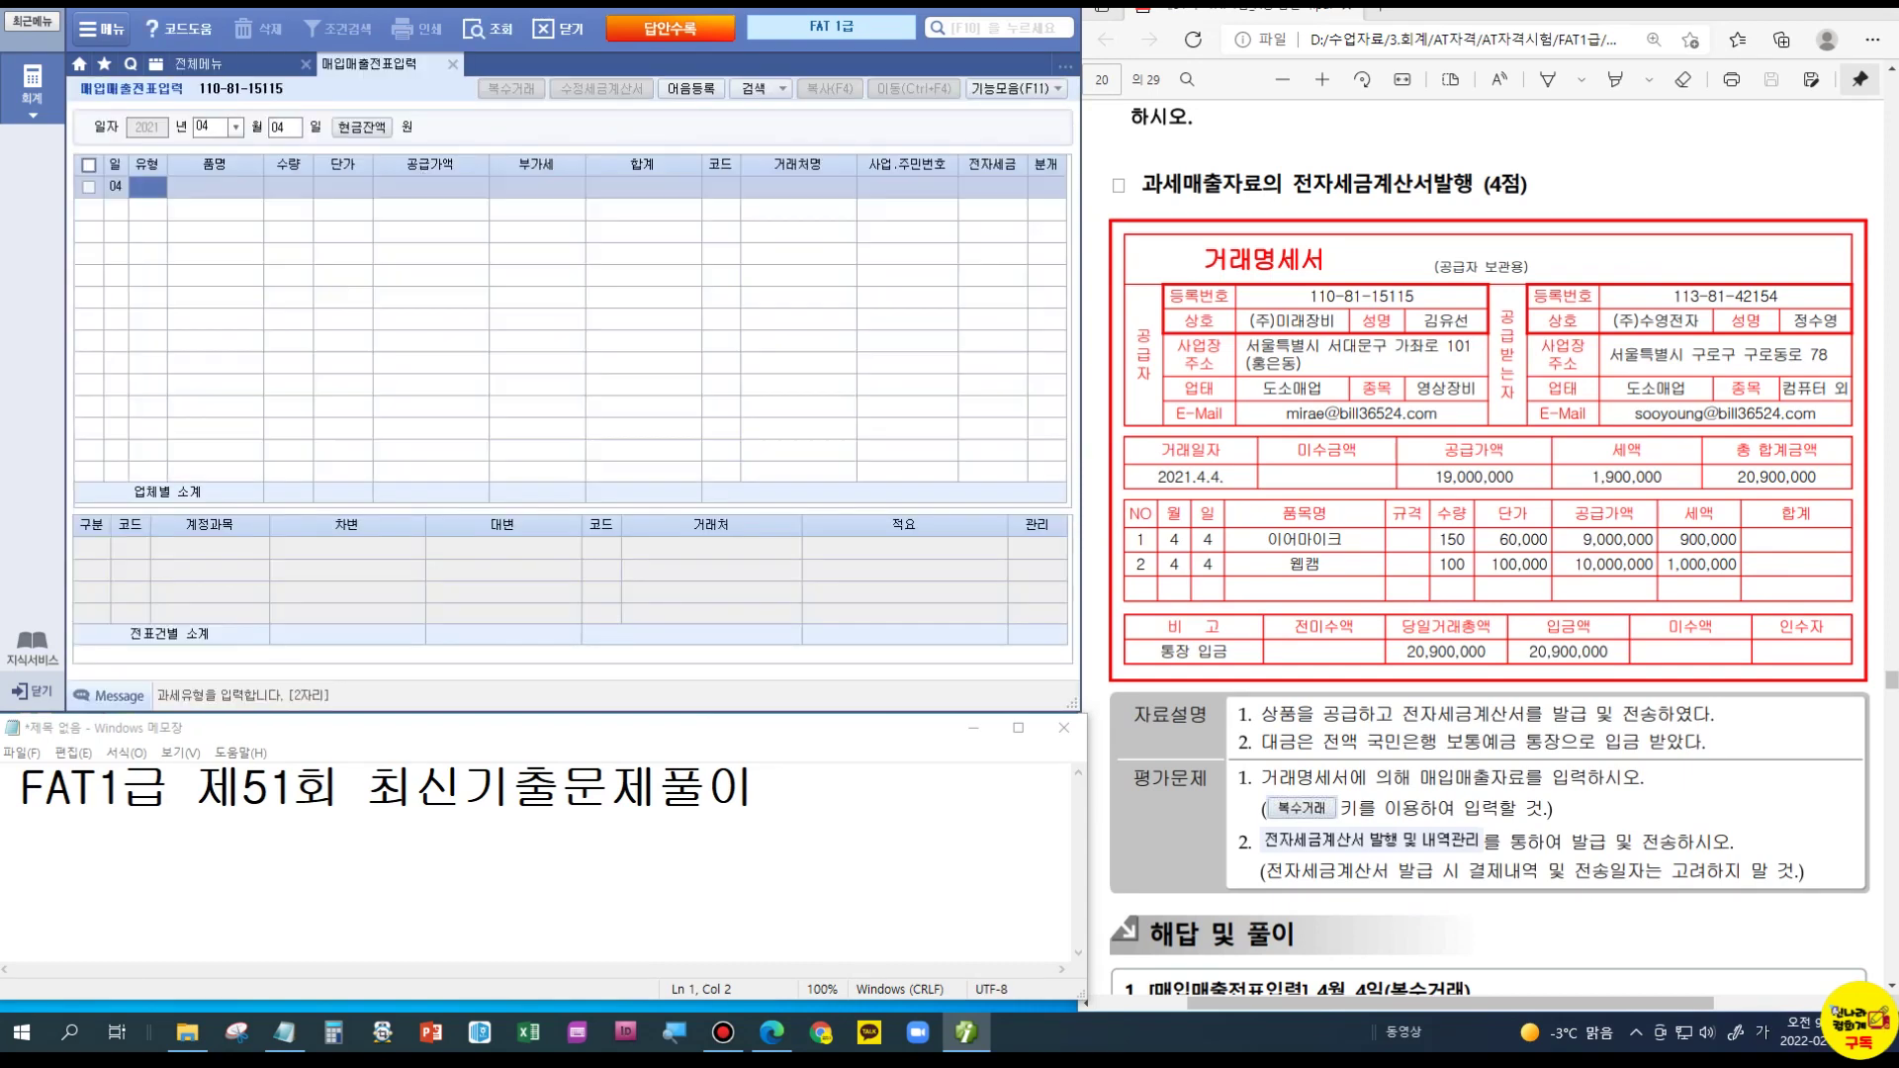
# Step: Set the April 4 entry's 유형 to the sales type 11 과세
pyautogui.press('Return')
pyautogui.write('11')
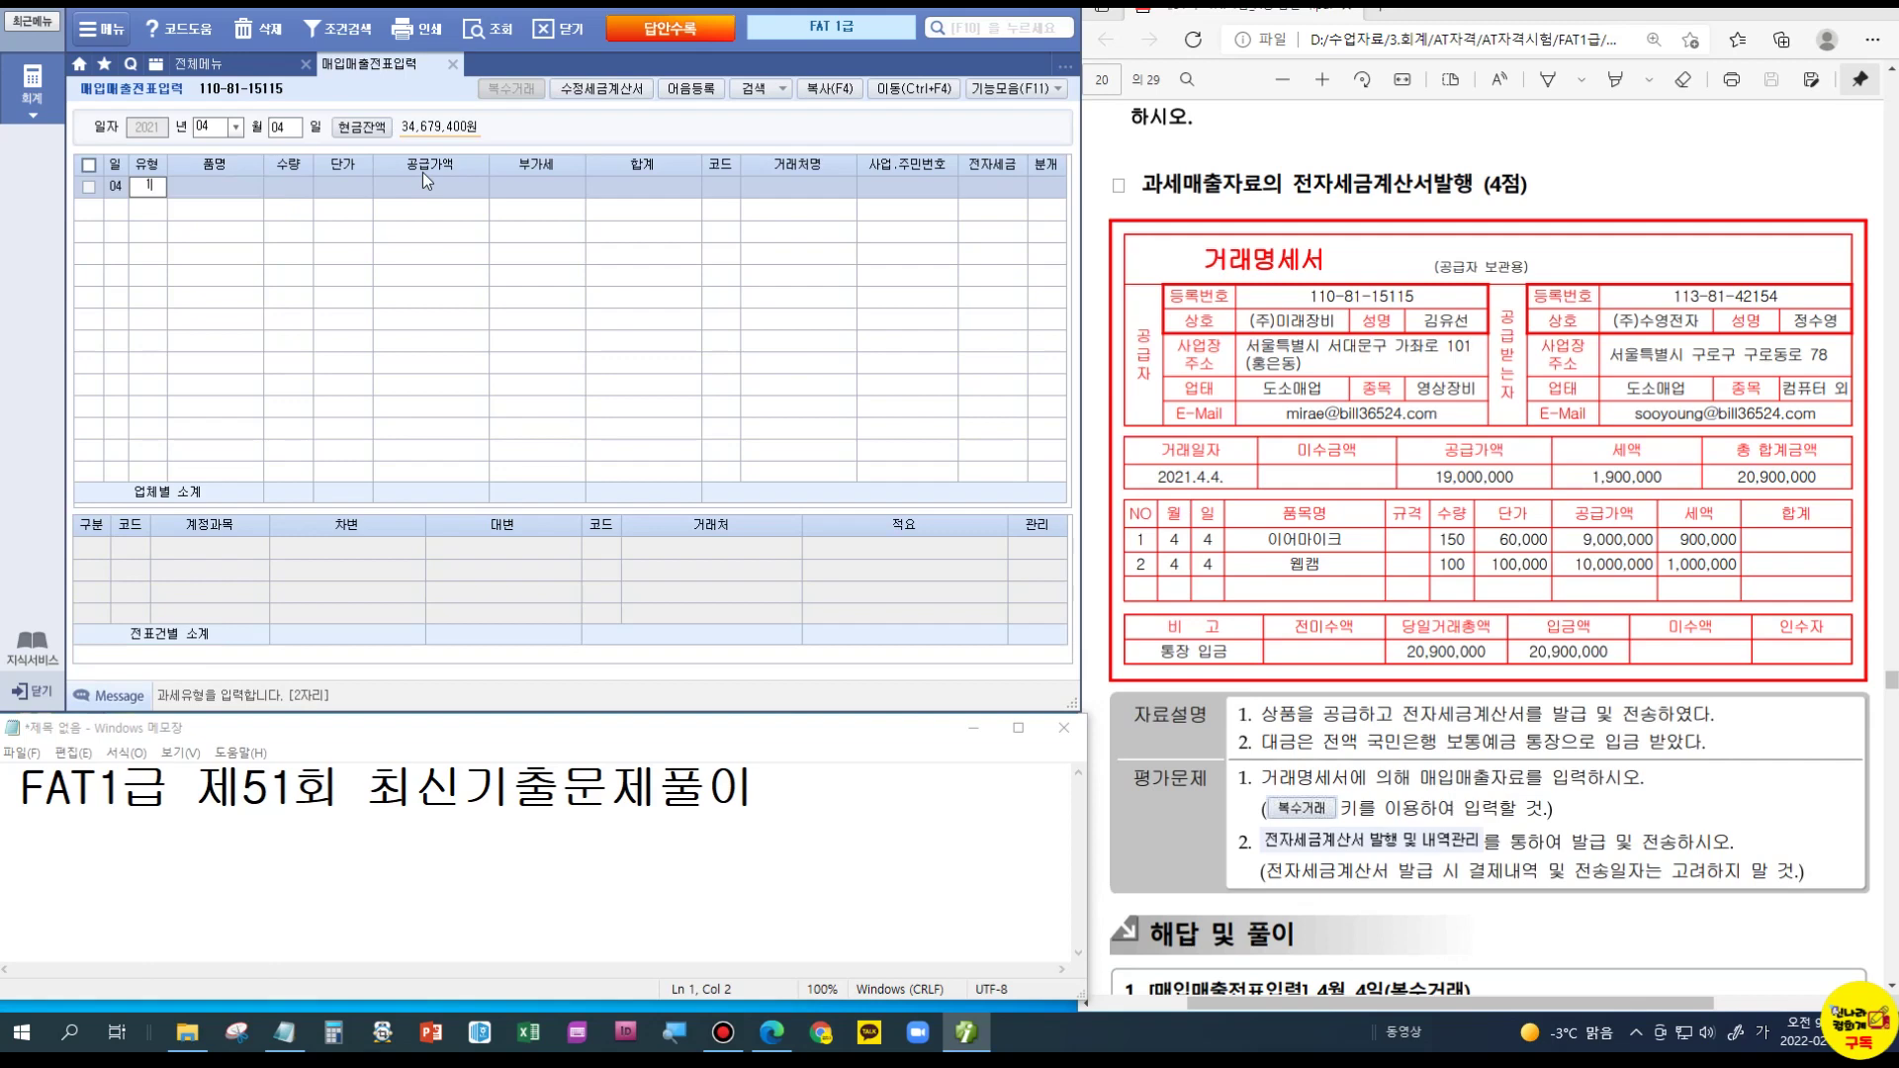
pyautogui.press('Return')
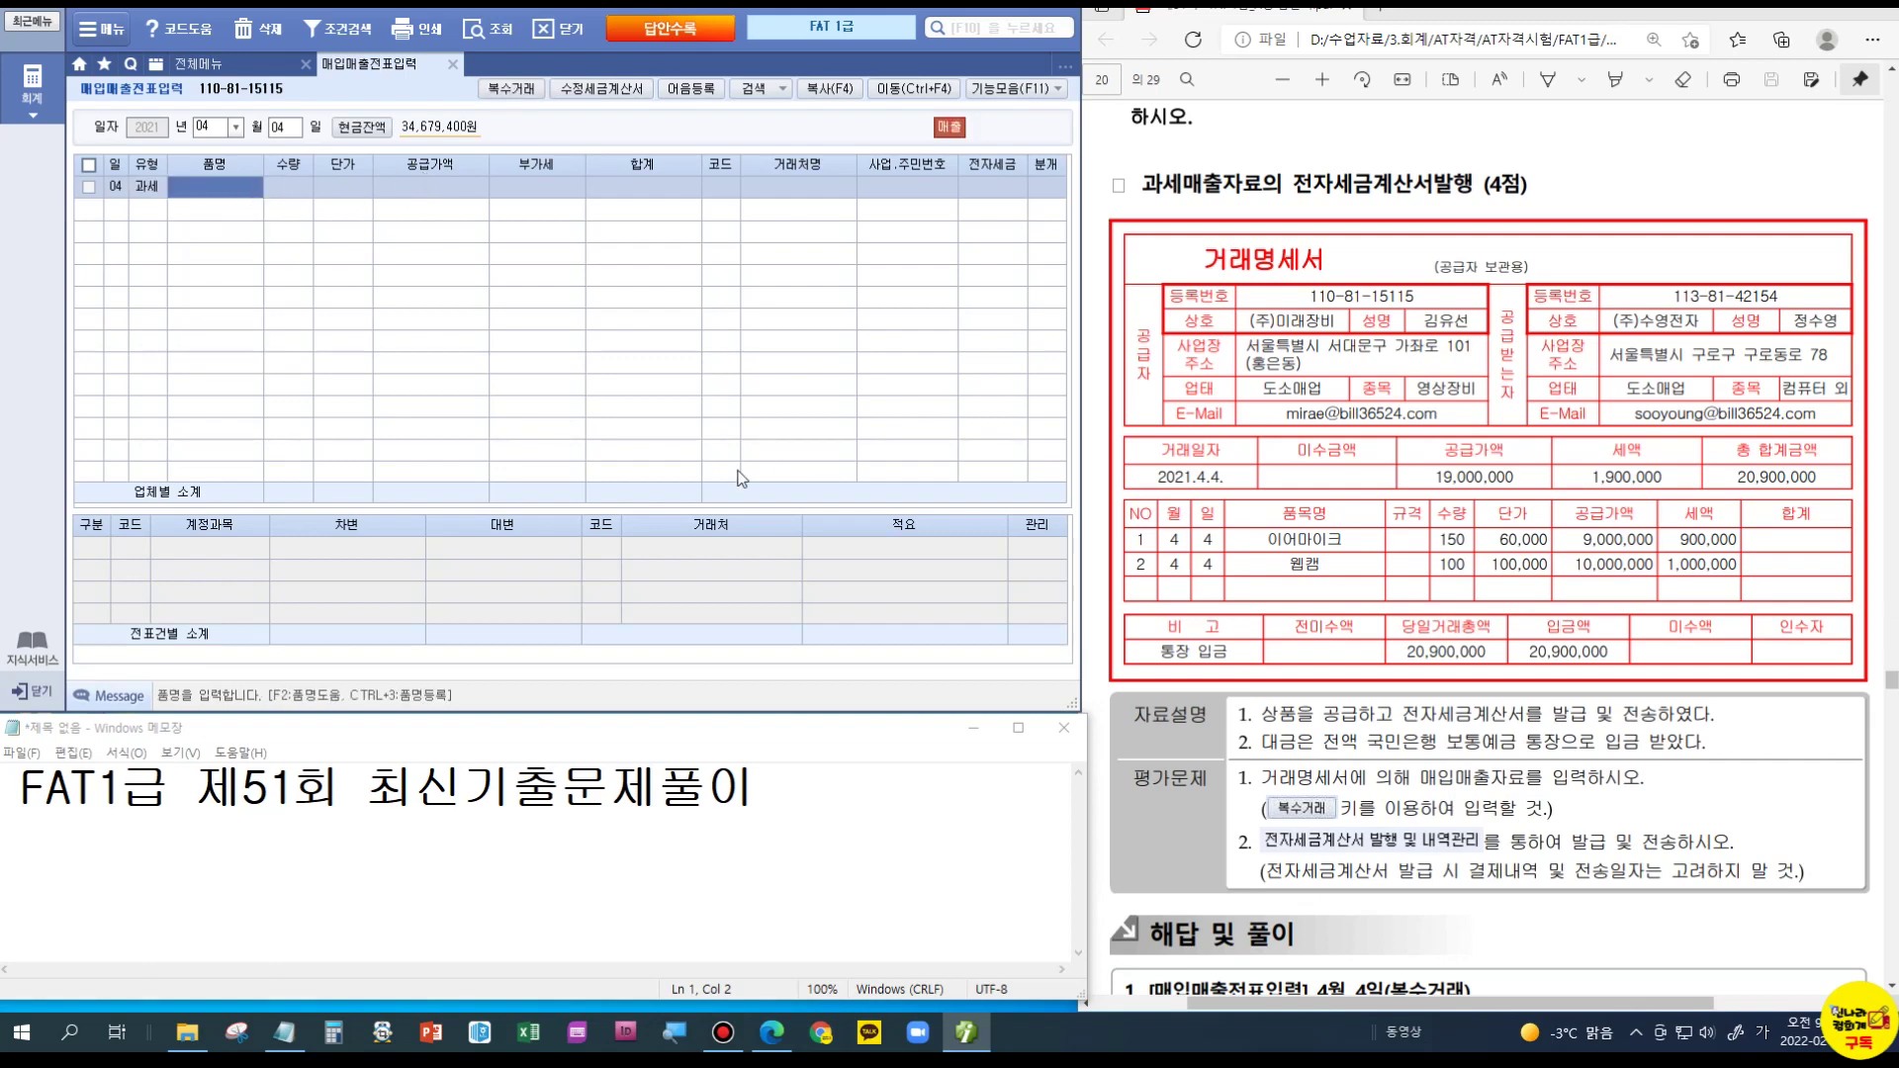
pyautogui.click(146, 190)
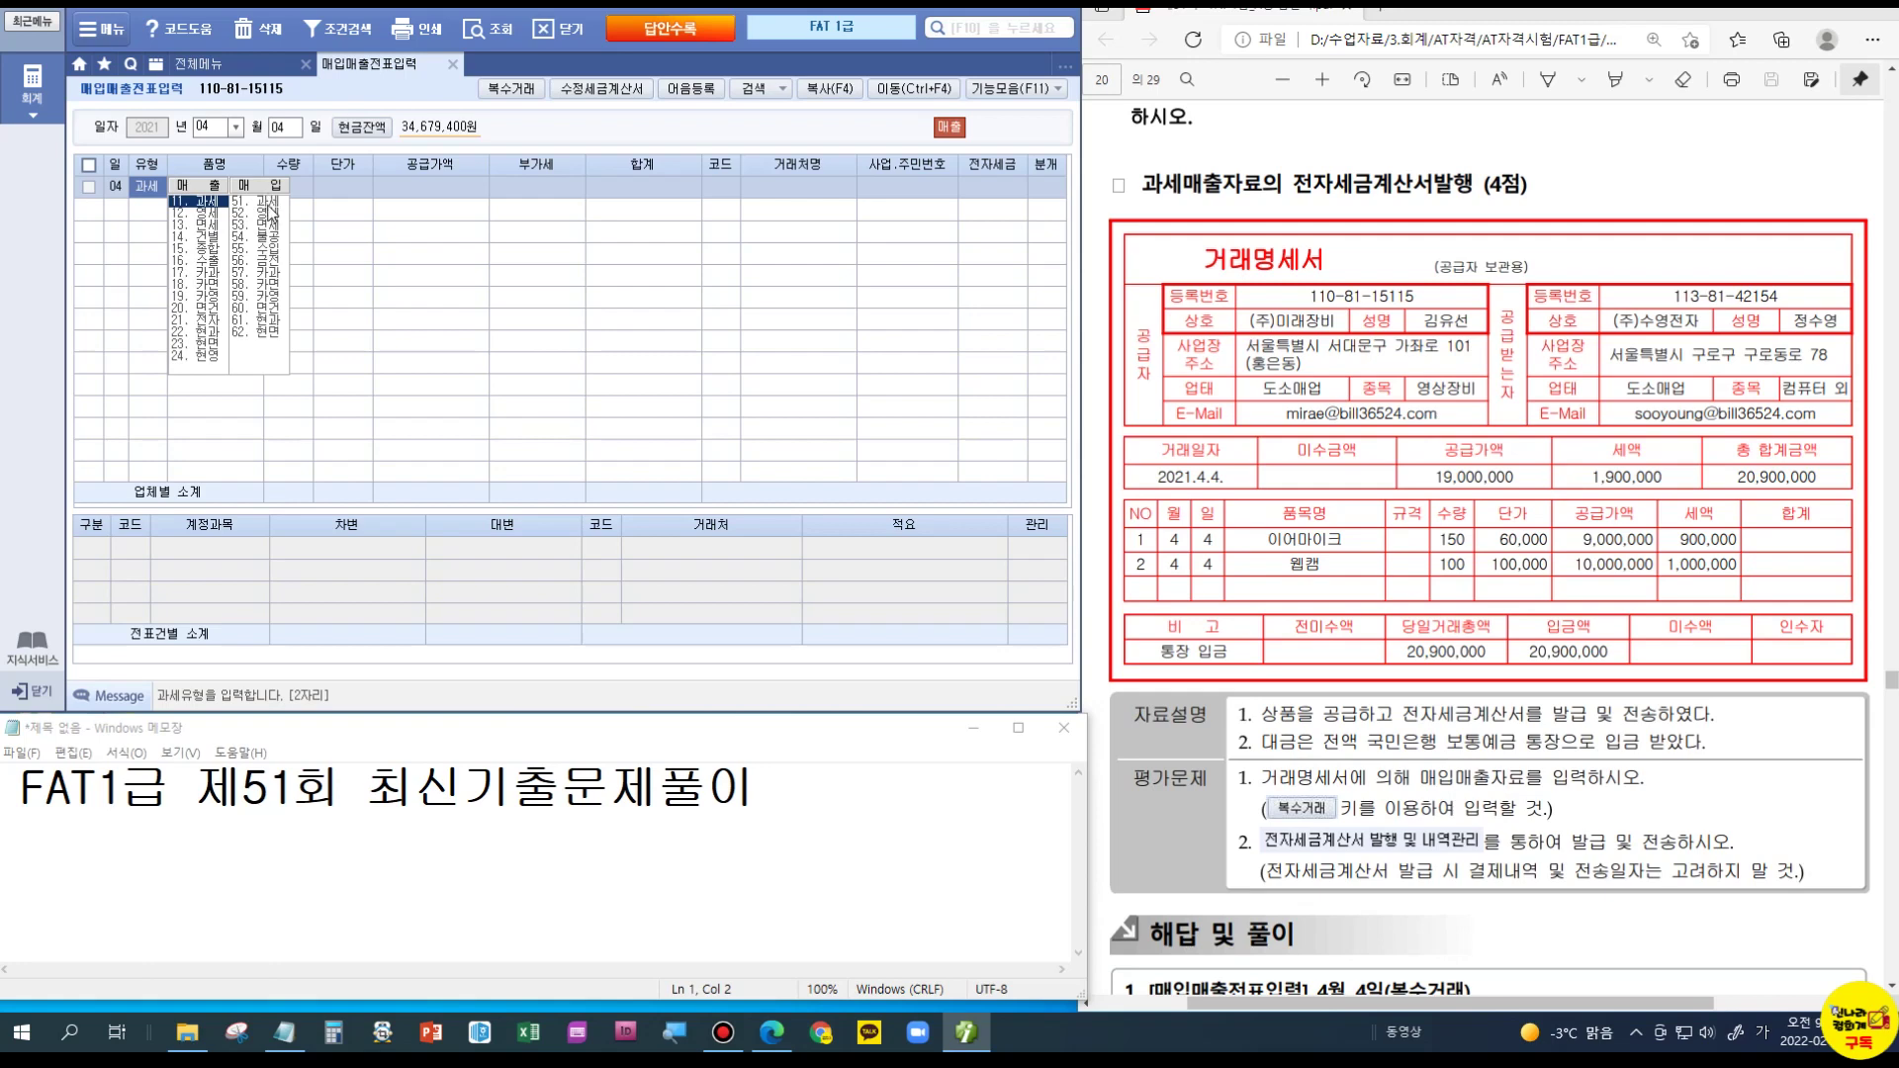
pyautogui.click(191, 198)
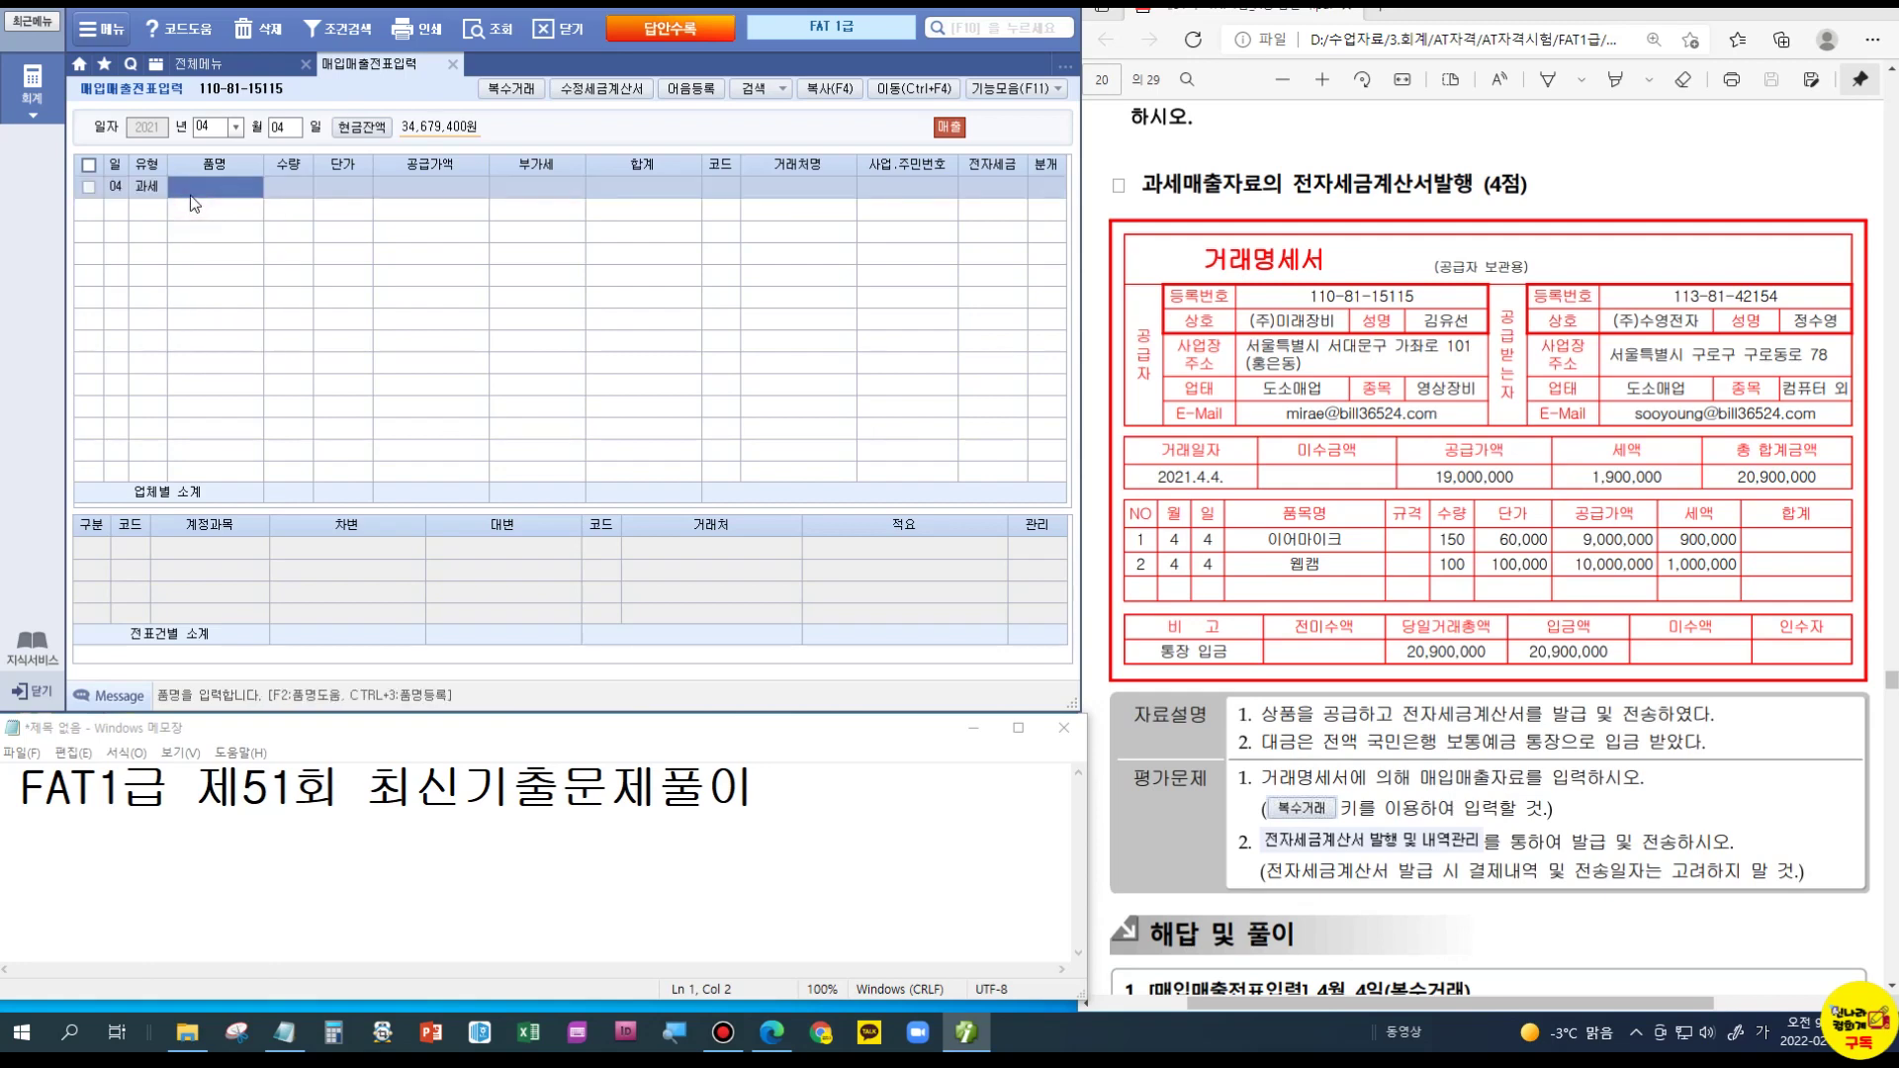
# Step: Open 복수거래 for the April 4 sale and enter 이어마이크 with quantity 150 and unit price 60,000
pyautogui.click(494, 91)
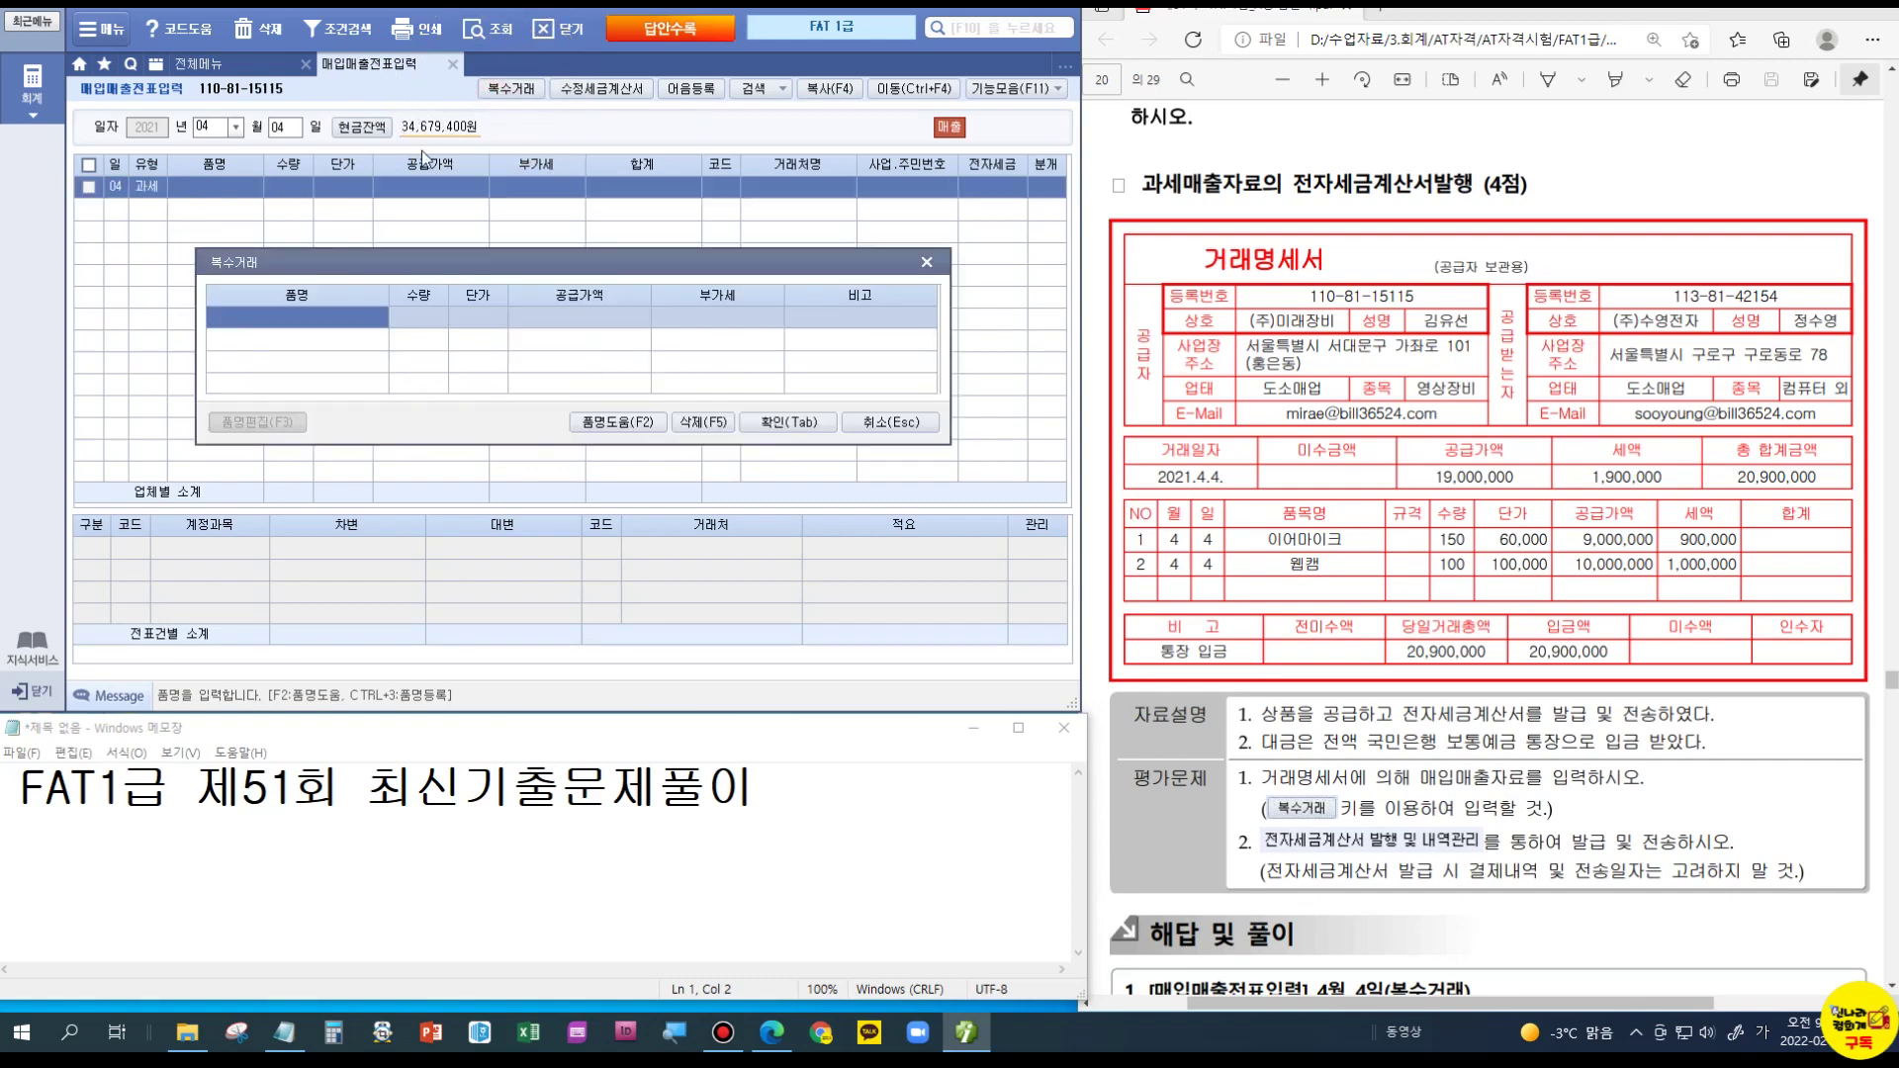
pyautogui.write('이어마이크')
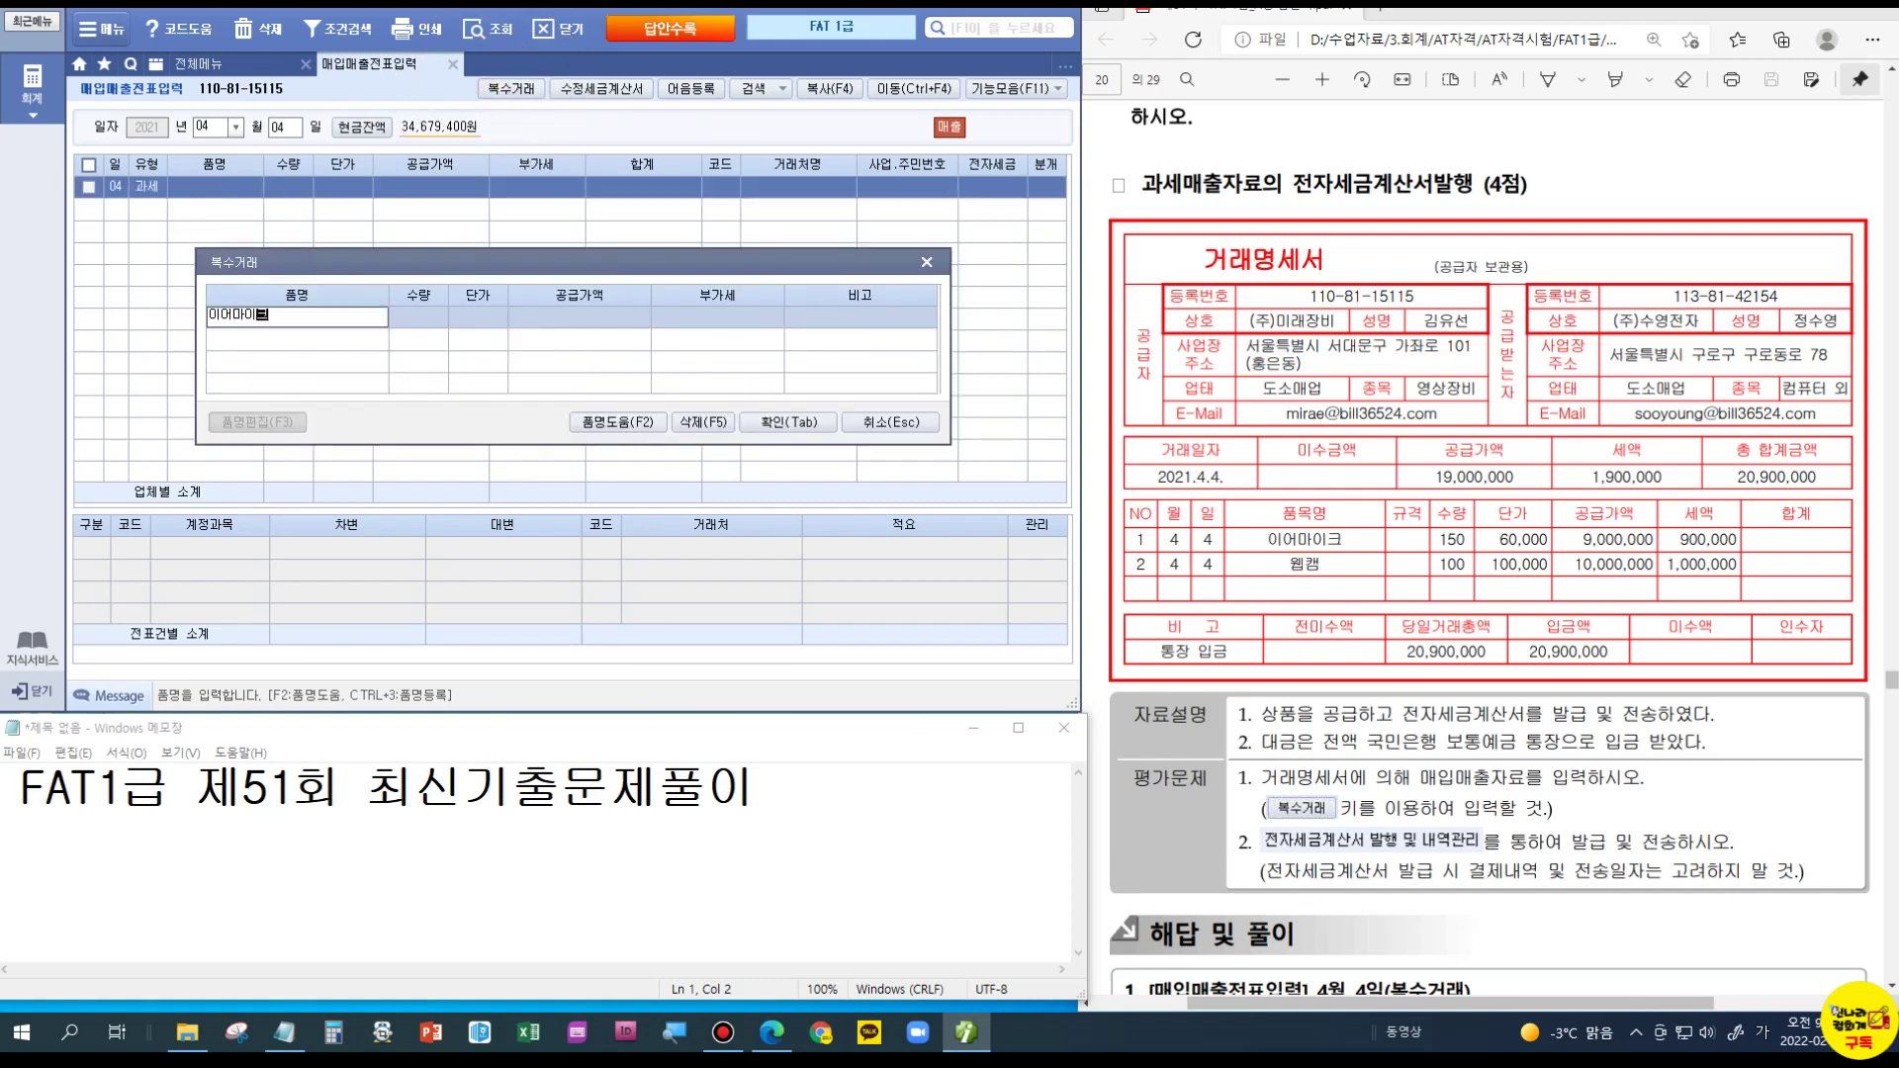
pyautogui.press('Return')
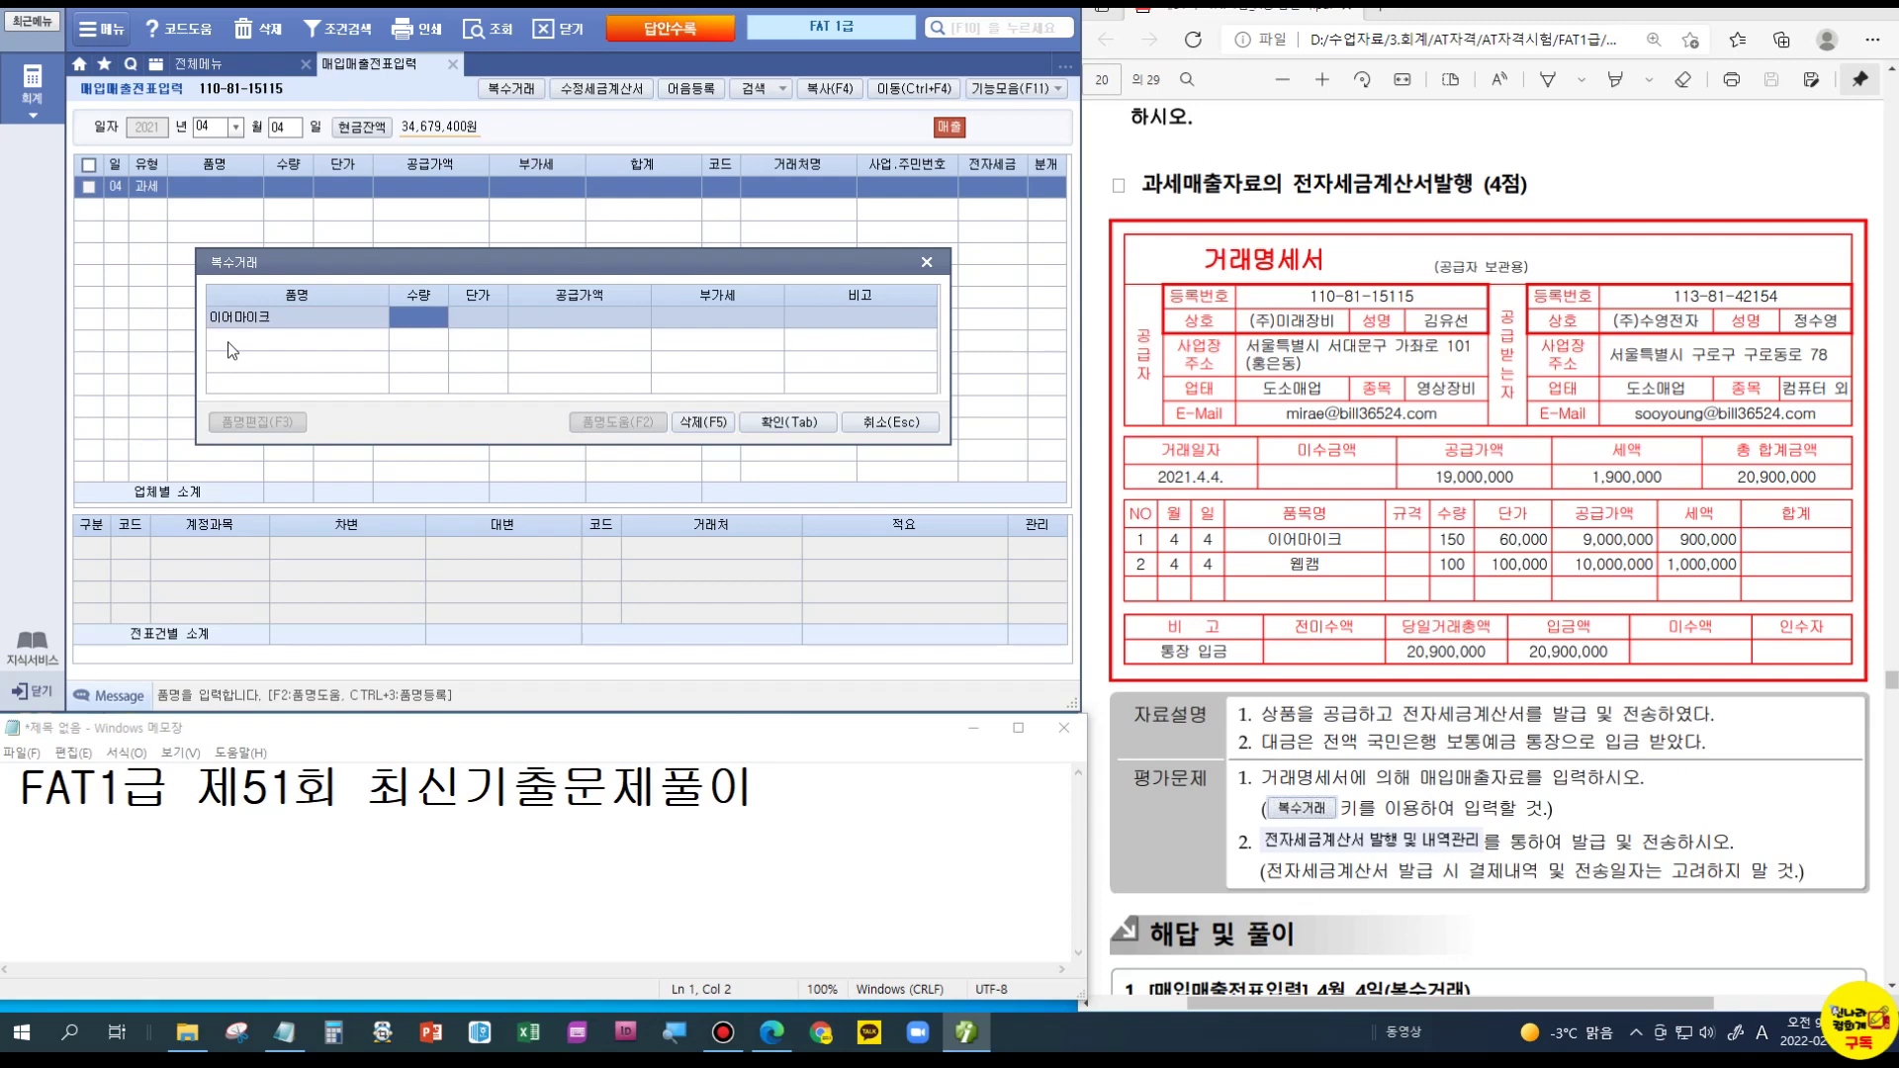
pyautogui.write('150')
pyautogui.press('Return')
pyautogui.write('60000')
pyautogui.press('Return')
pyautogui.press('Return')
pyautogui.press('Return')
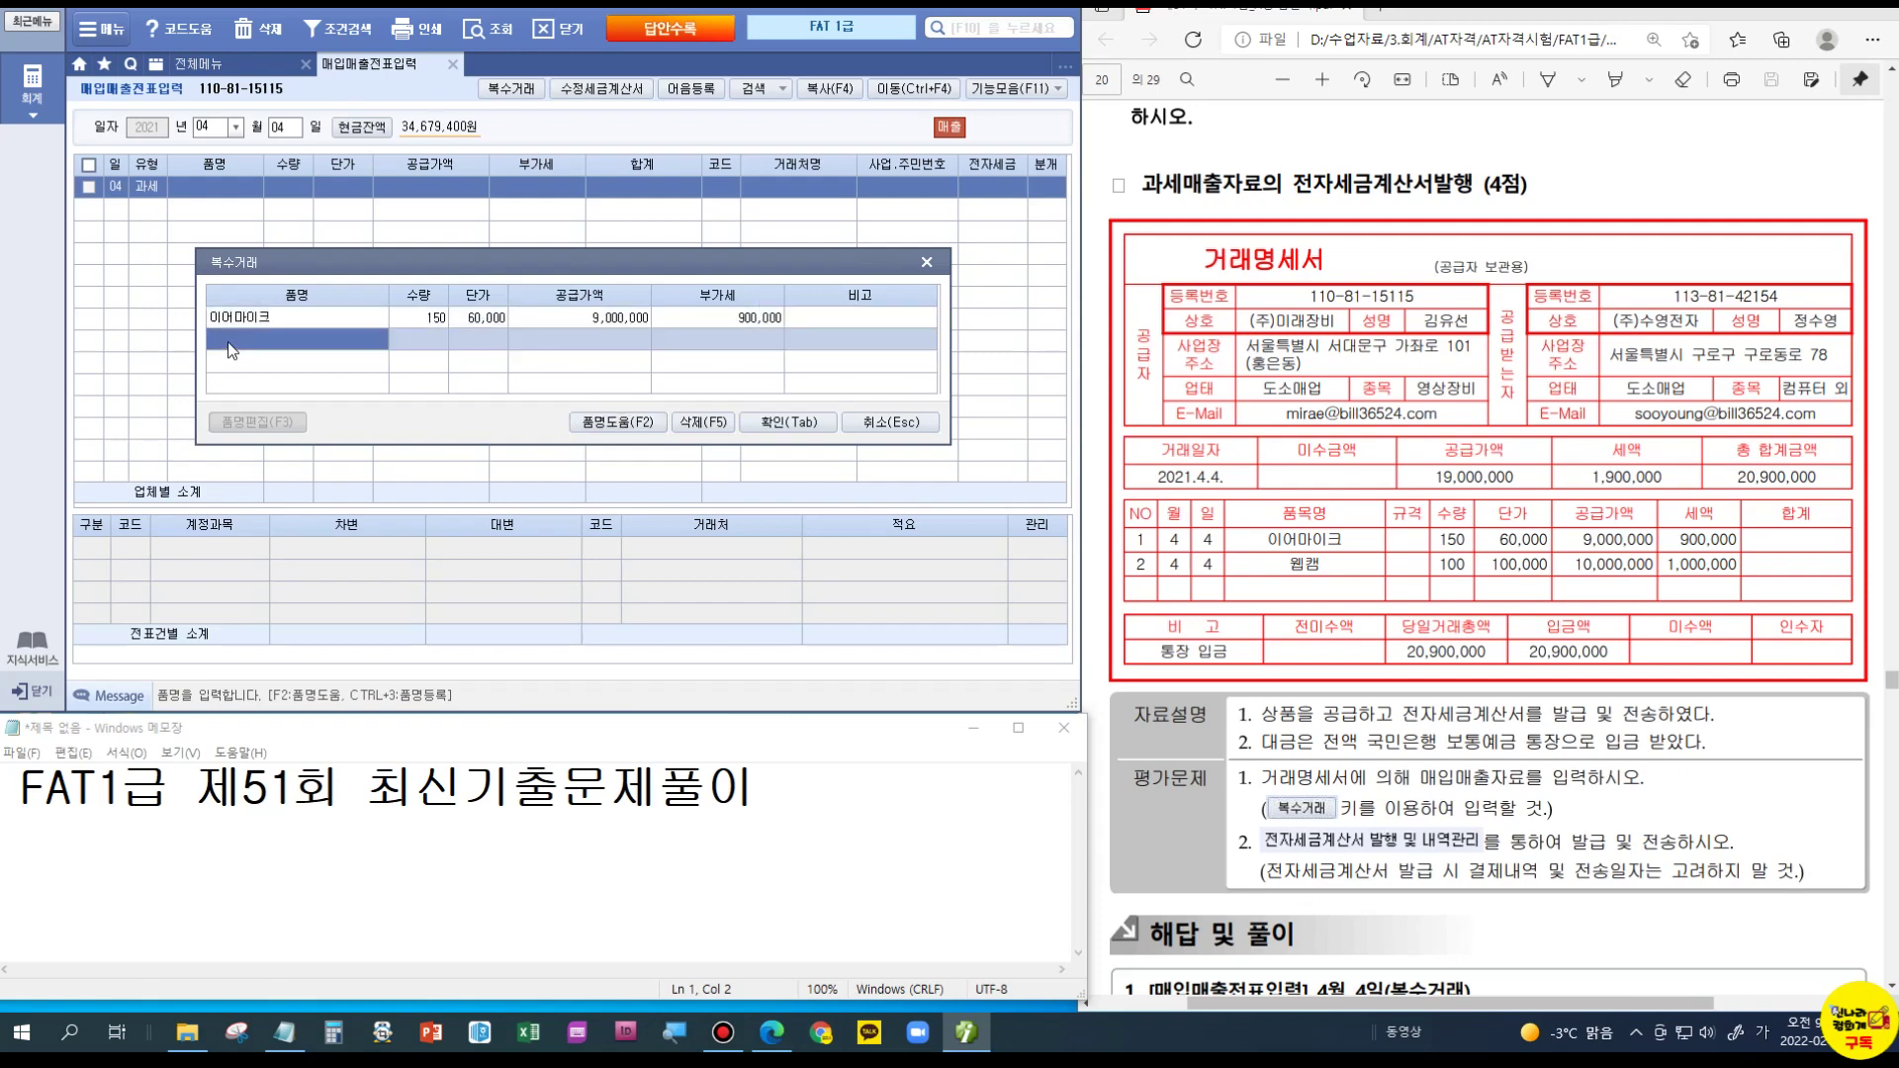
# Step: Add 웹캠 with quantity 100 and unit price 100,000 as the second 복수거래 item, then confirm the item list
pyautogui.write('웹')
pyautogui.write('캠')
pyautogui.press('Return')
pyautogui.write('10')
pyautogui.write('100')
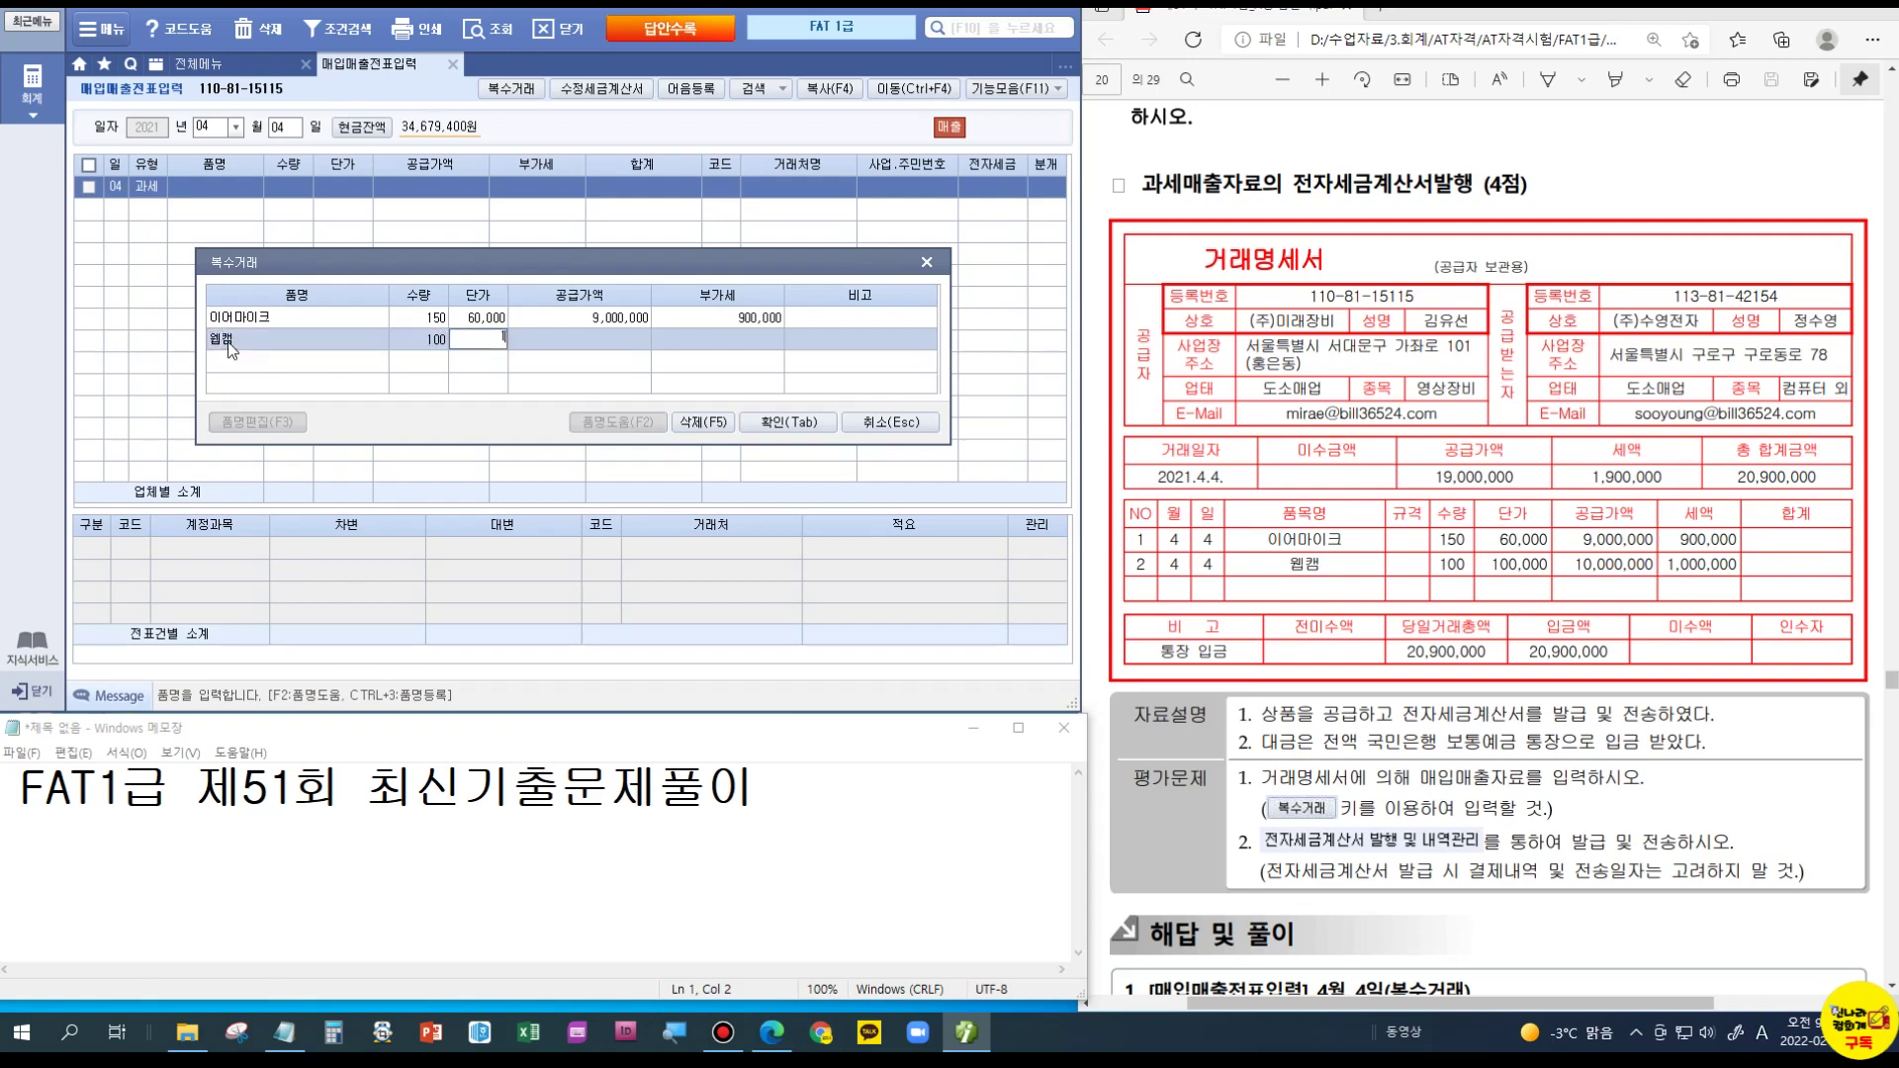
pyautogui.write(',000')
pyautogui.press('Return')
pyautogui.press('Return')
pyautogui.press('Return')
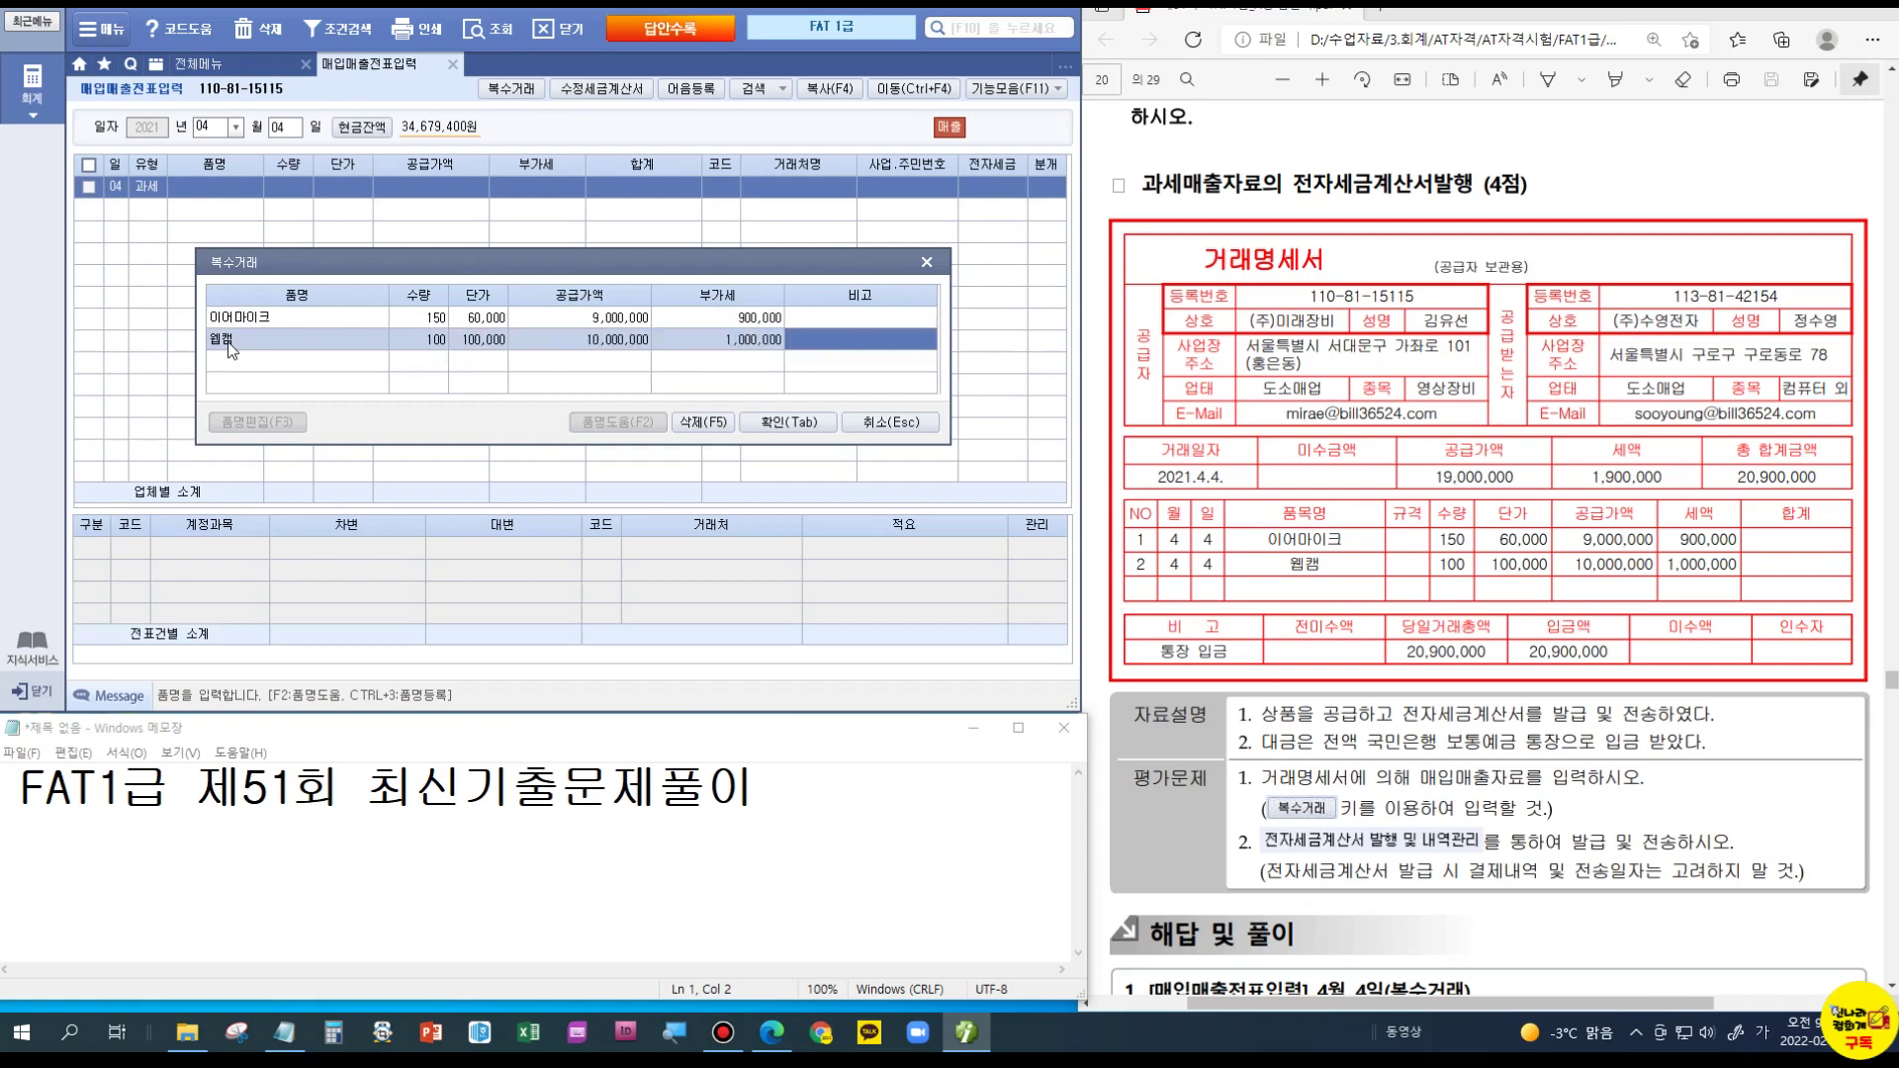
pyautogui.press('Return')
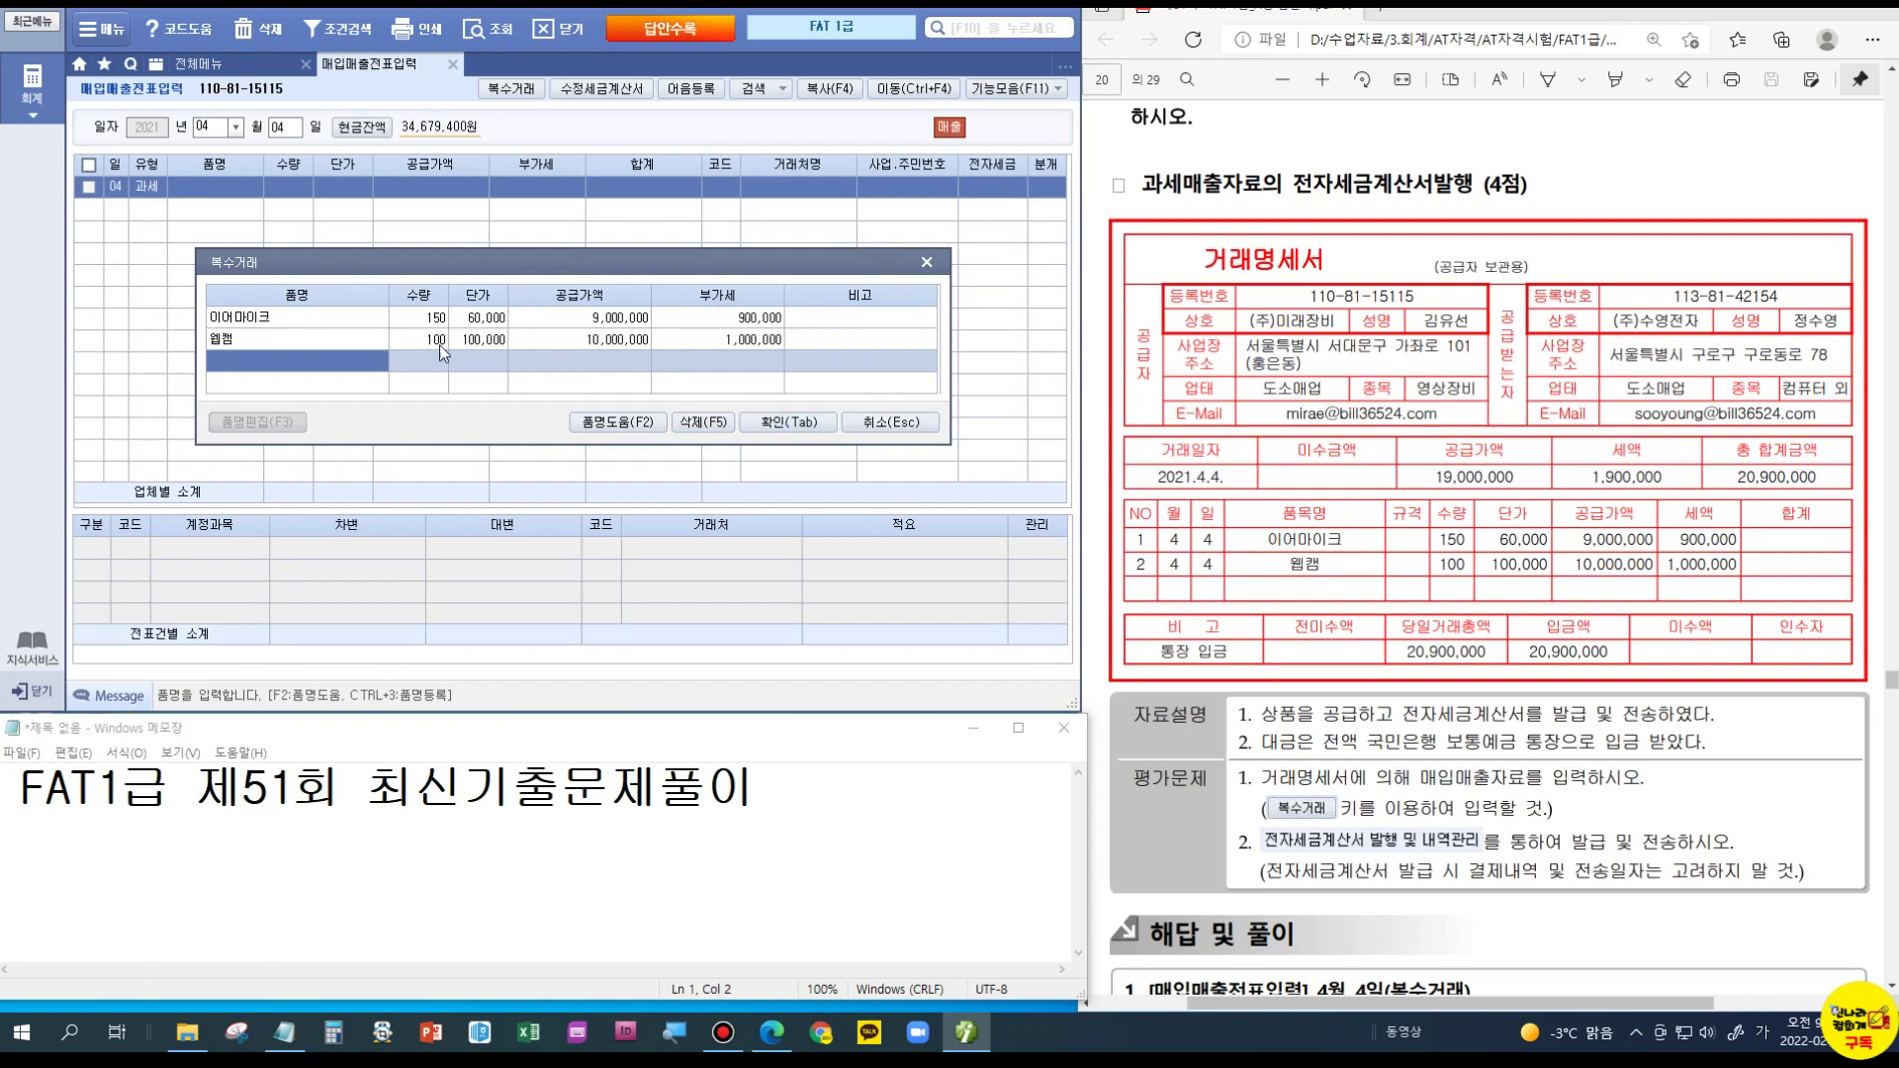
pyautogui.click(768, 429)
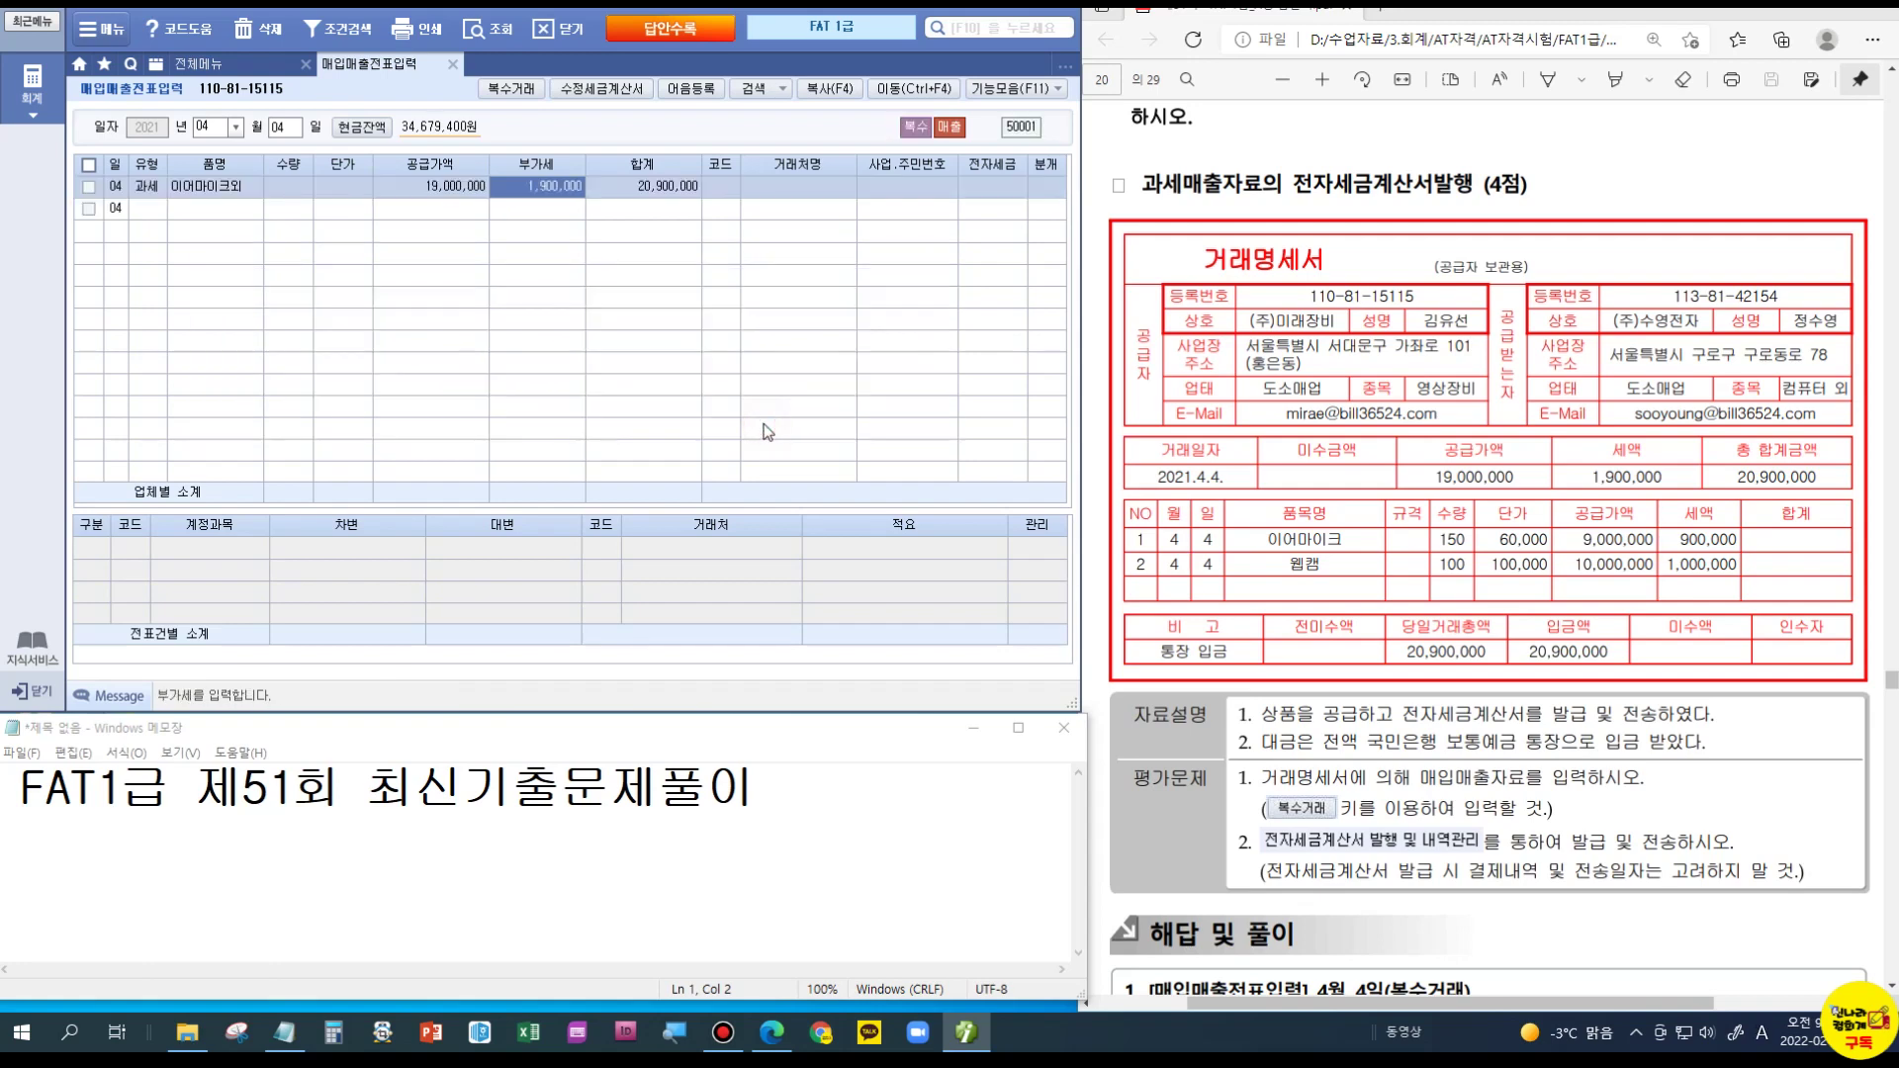
# Step: Set the April 4 sale's 거래처 to (주)수영전자
pyautogui.press('Return')
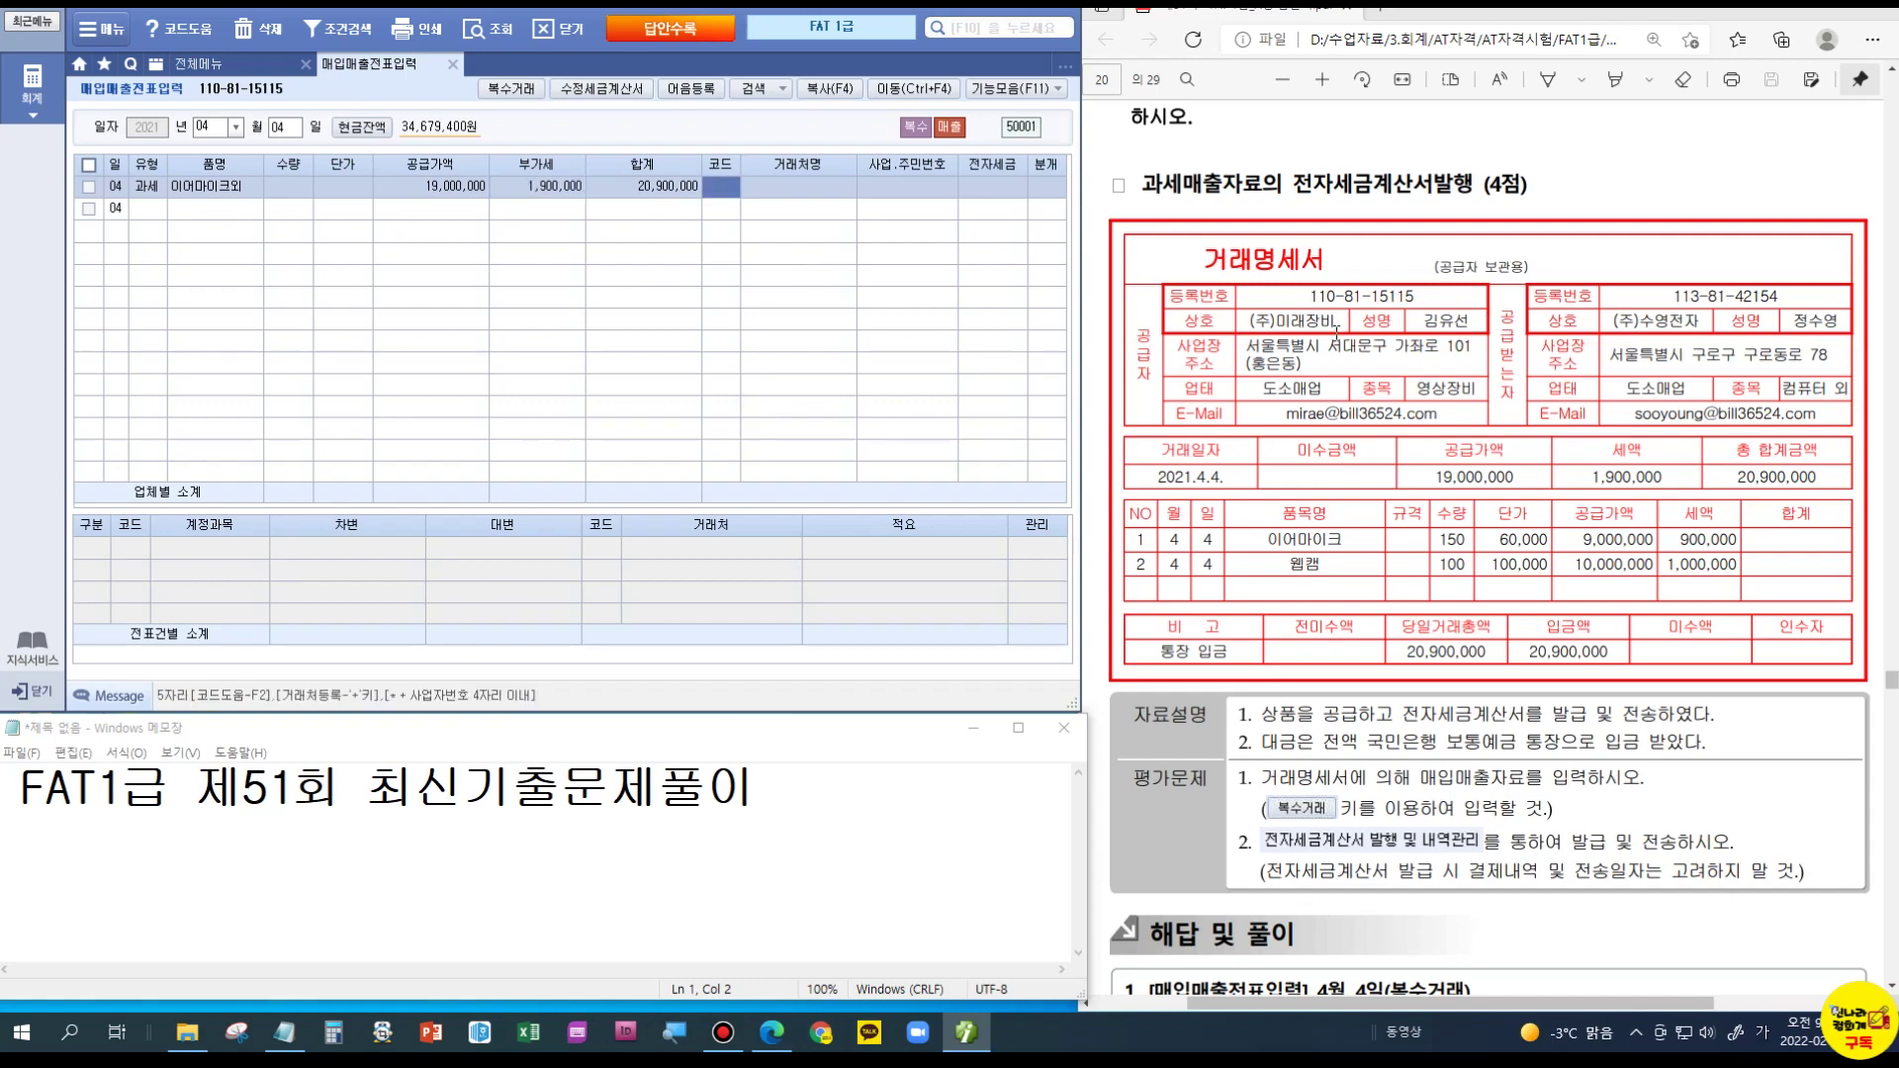
pyautogui.write('수영')
pyautogui.press('Return')
pyautogui.press('Return')
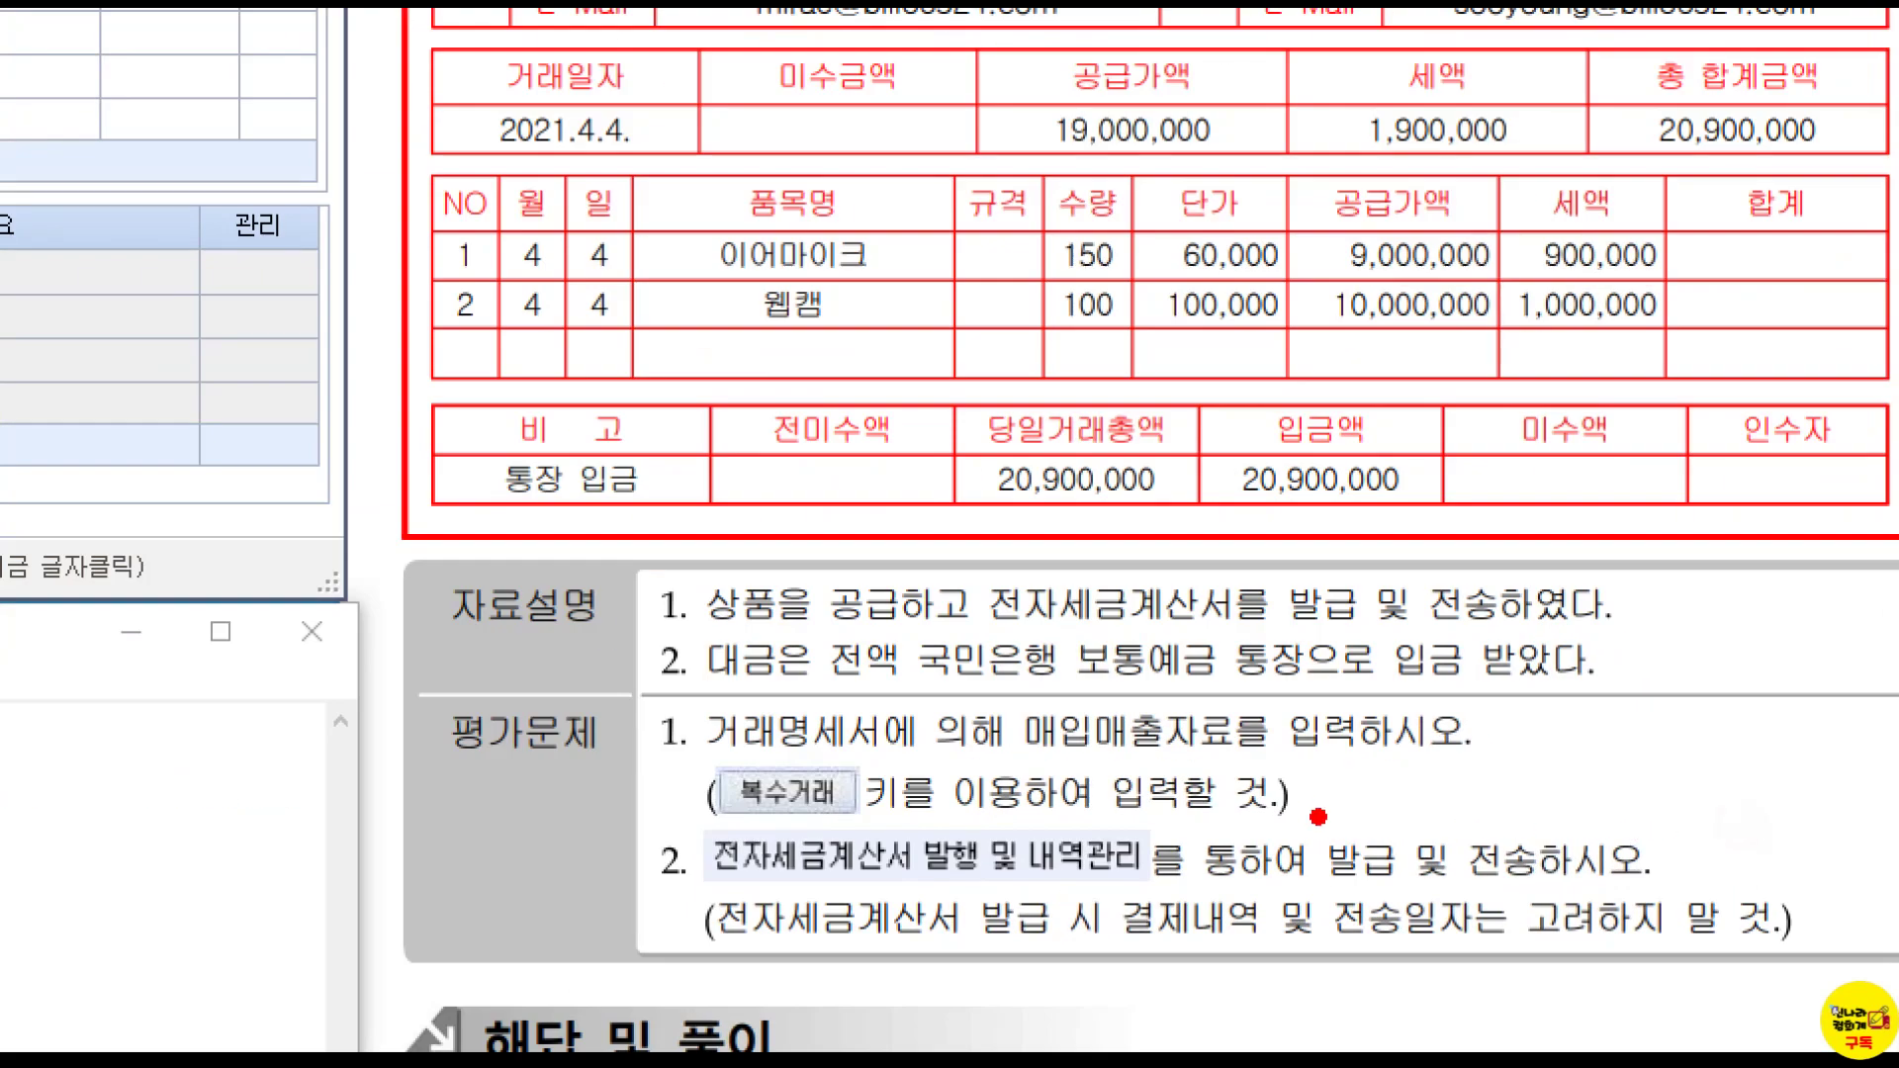
# Step: Check the payment terms in the problem and set the April 4 sale's 분개 to 3 혼합
pyautogui.moveTo(1556, 813); pyautogui.dragTo(1723, 864)
pyautogui.click(1030, 190)
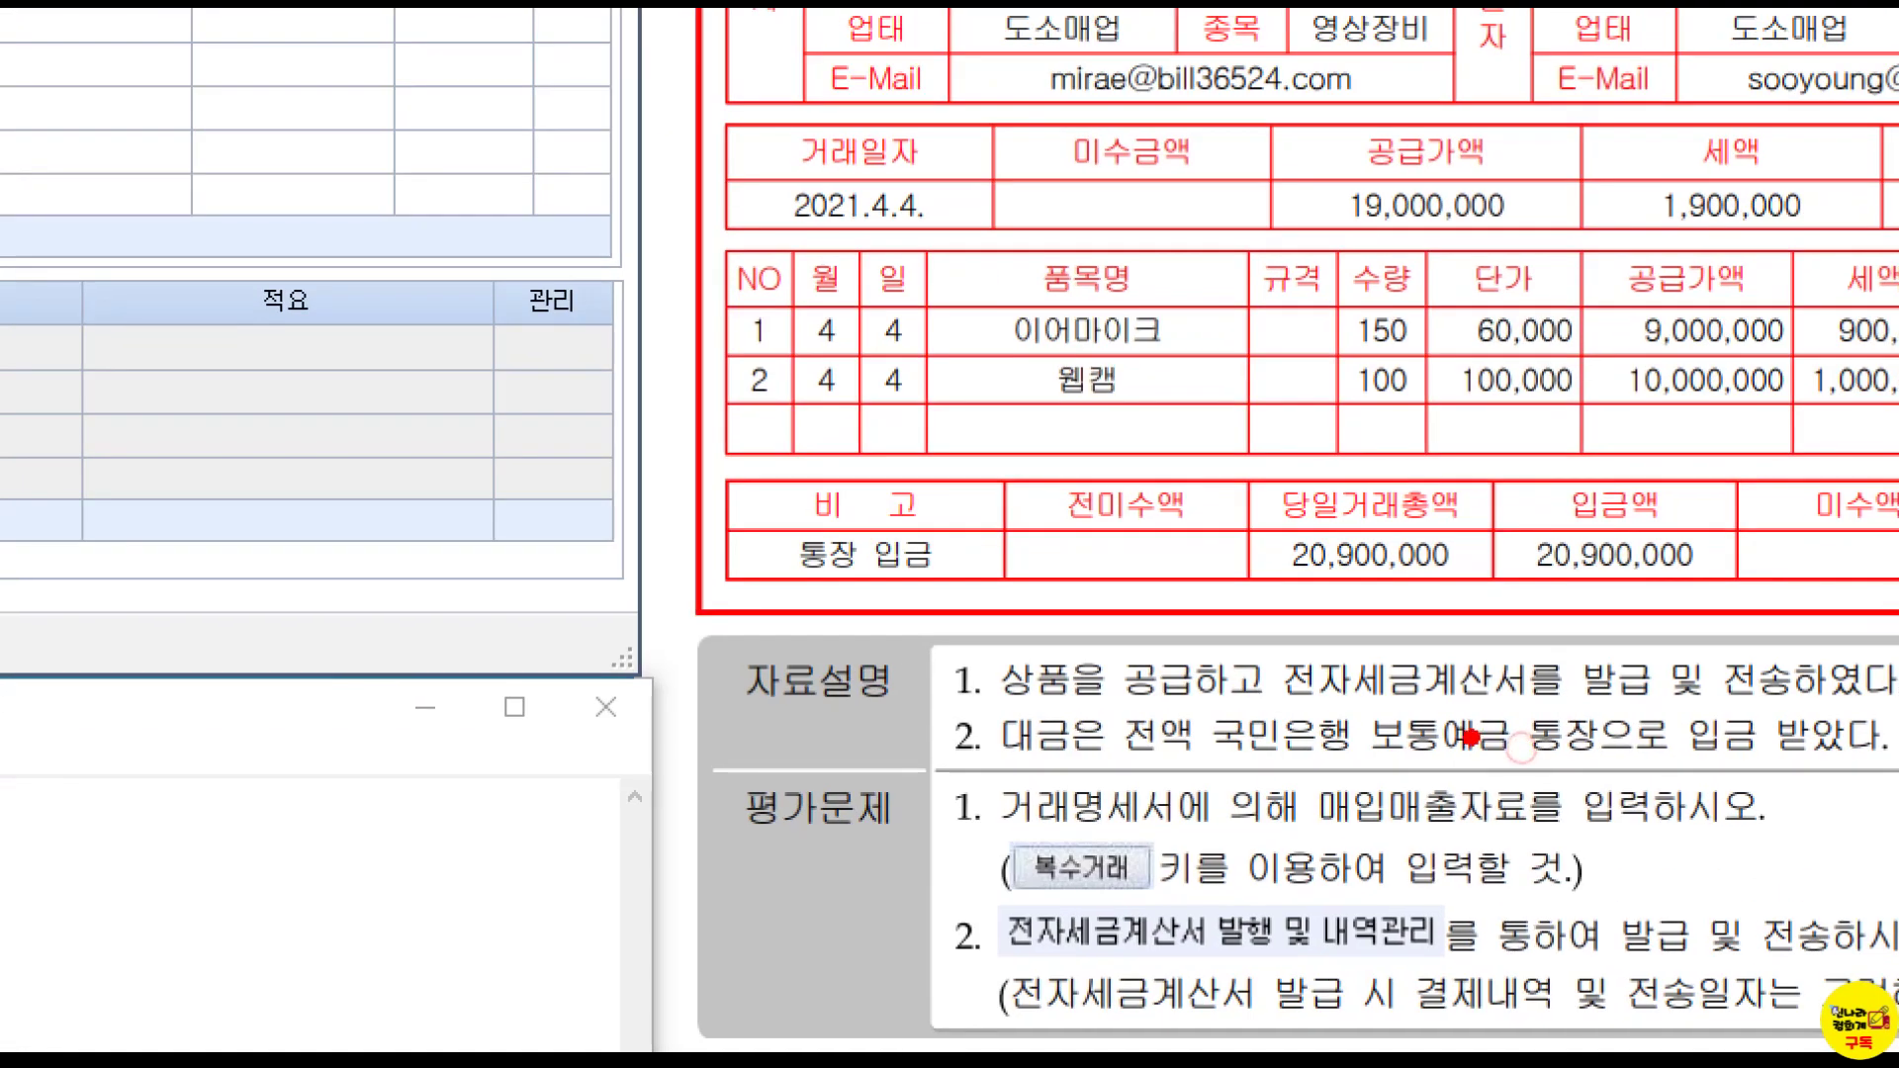
pyautogui.moveTo(1287, 694); pyautogui.dragTo(1661, 796)
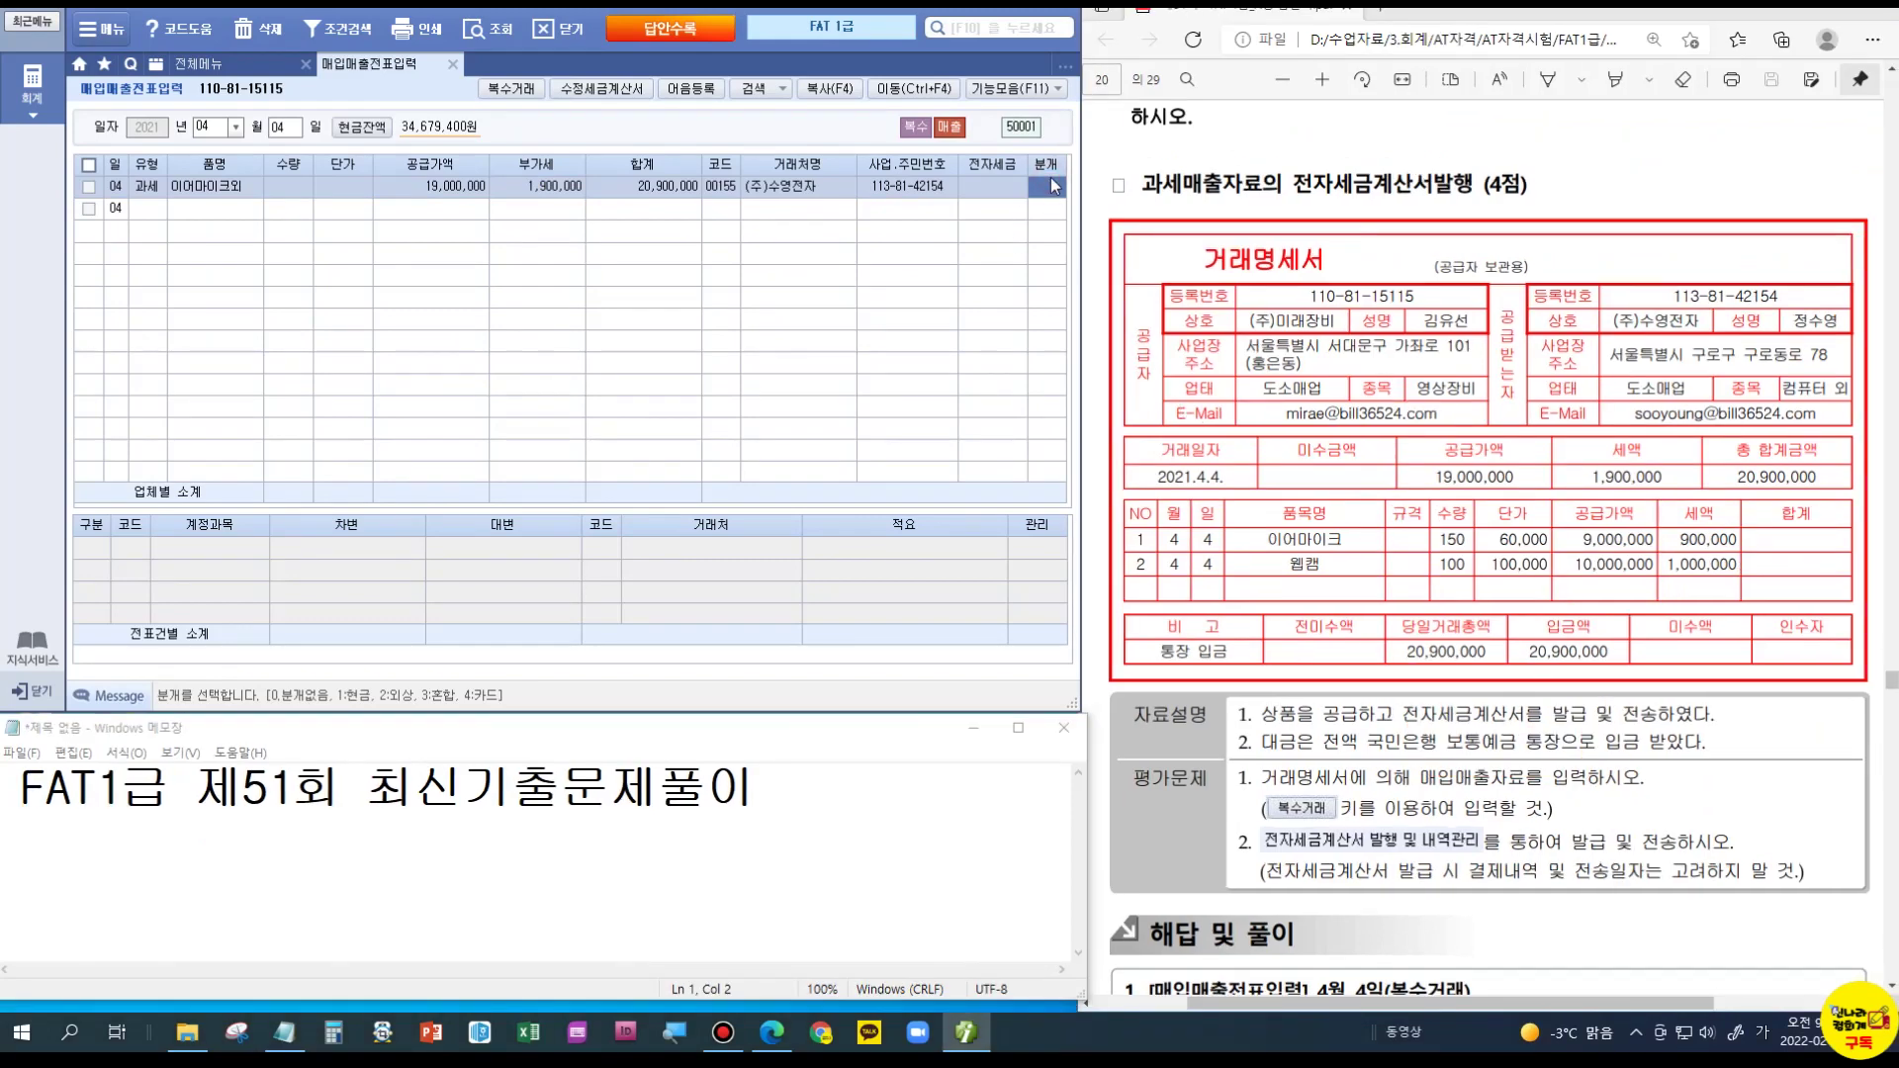
pyautogui.write('3')
pyautogui.press('Return')
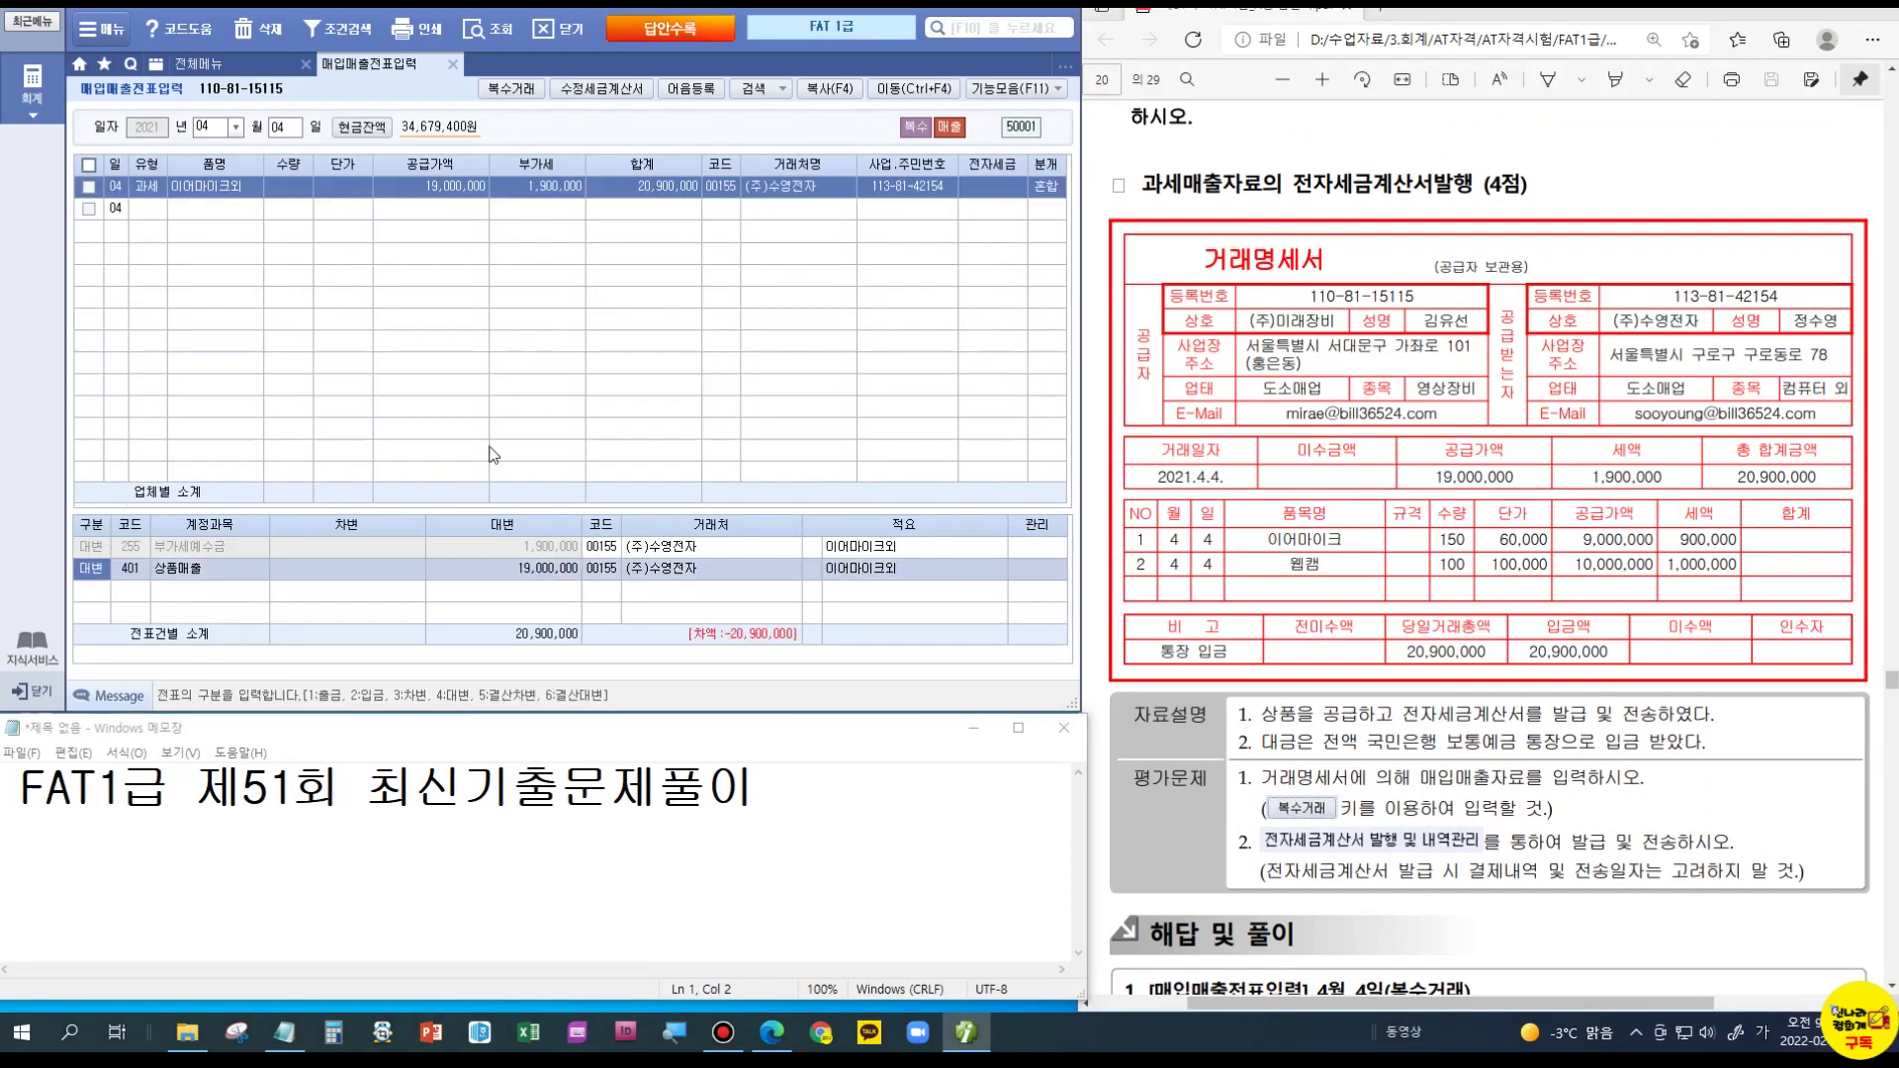
# Step: Add a 차변 line for 103 보통예금 with 20,900,000 to the April 4 journal entry
pyautogui.press('Return')
pyautogui.press('Return')
pyautogui.press('Return')
pyautogui.press('Return')
pyautogui.press('Return')
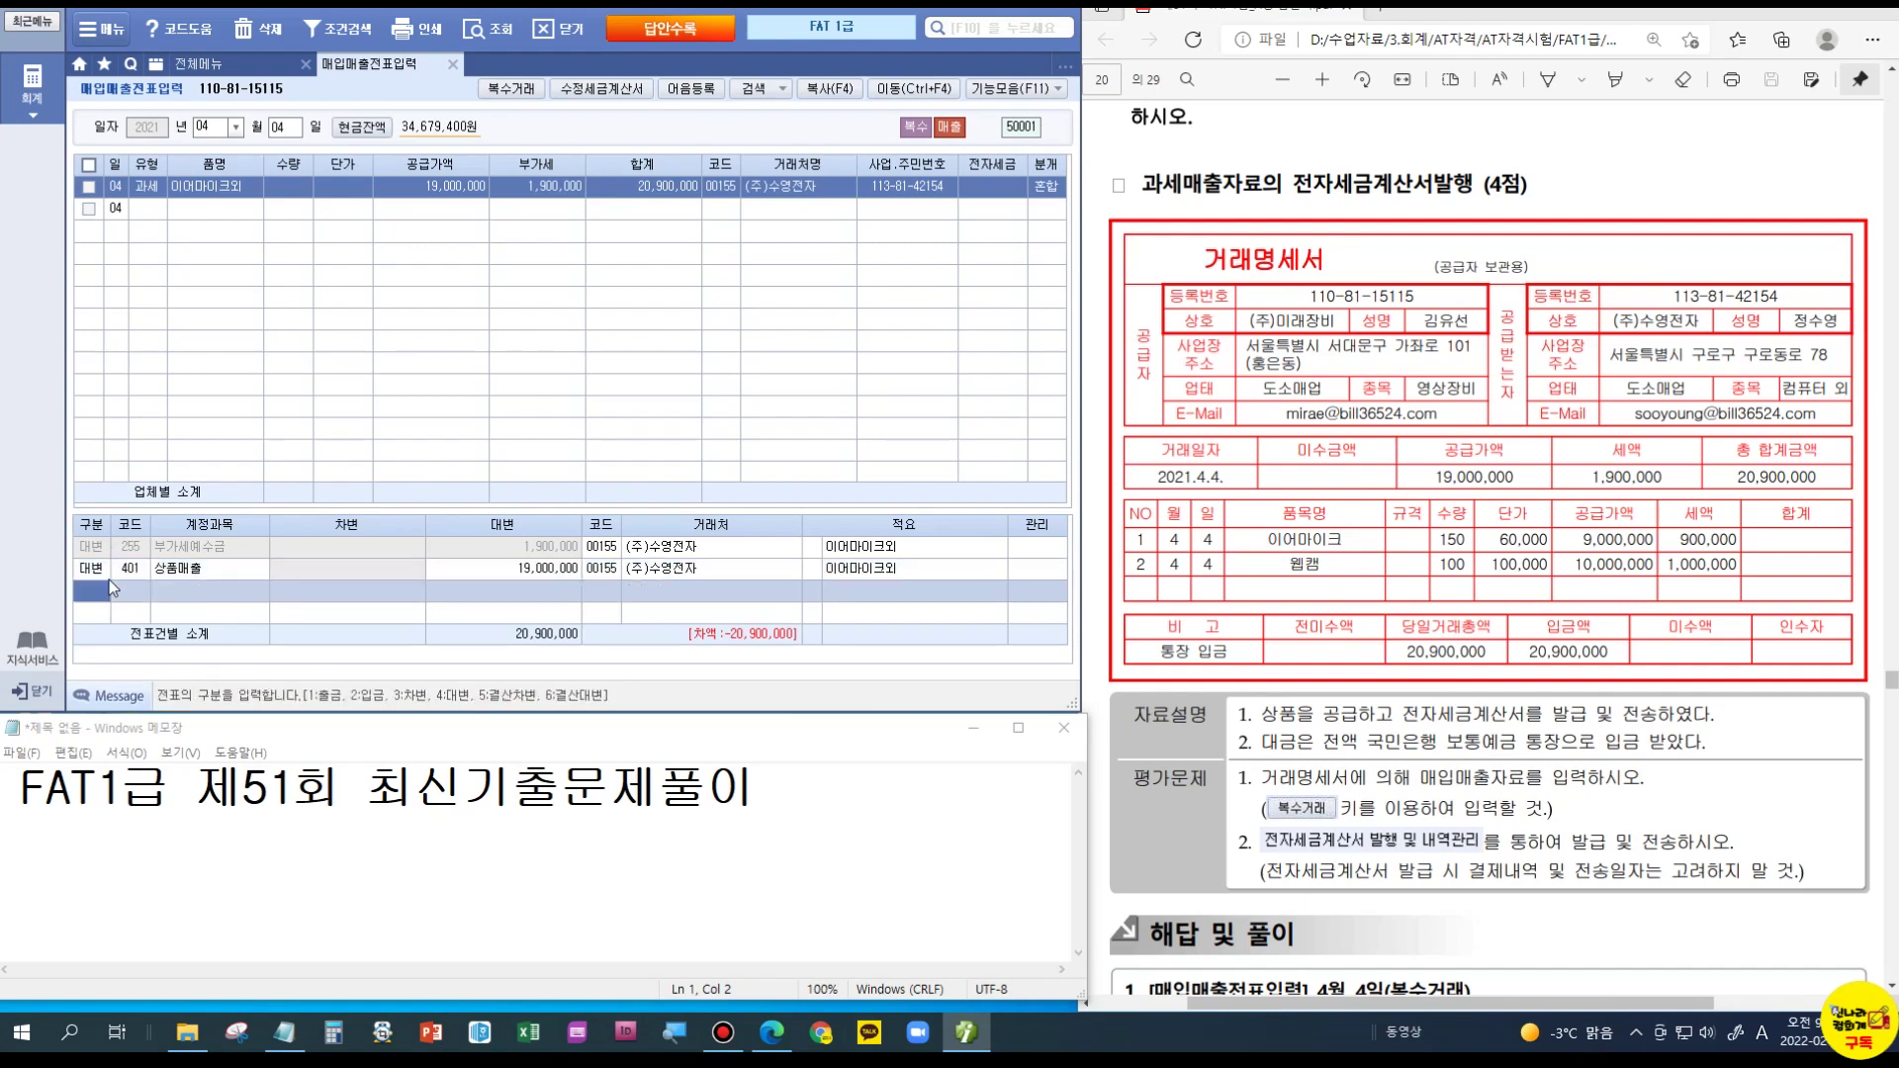
pyautogui.write('3')
pyautogui.press('Return')
pyautogui.write('103')
pyautogui.press('Return')
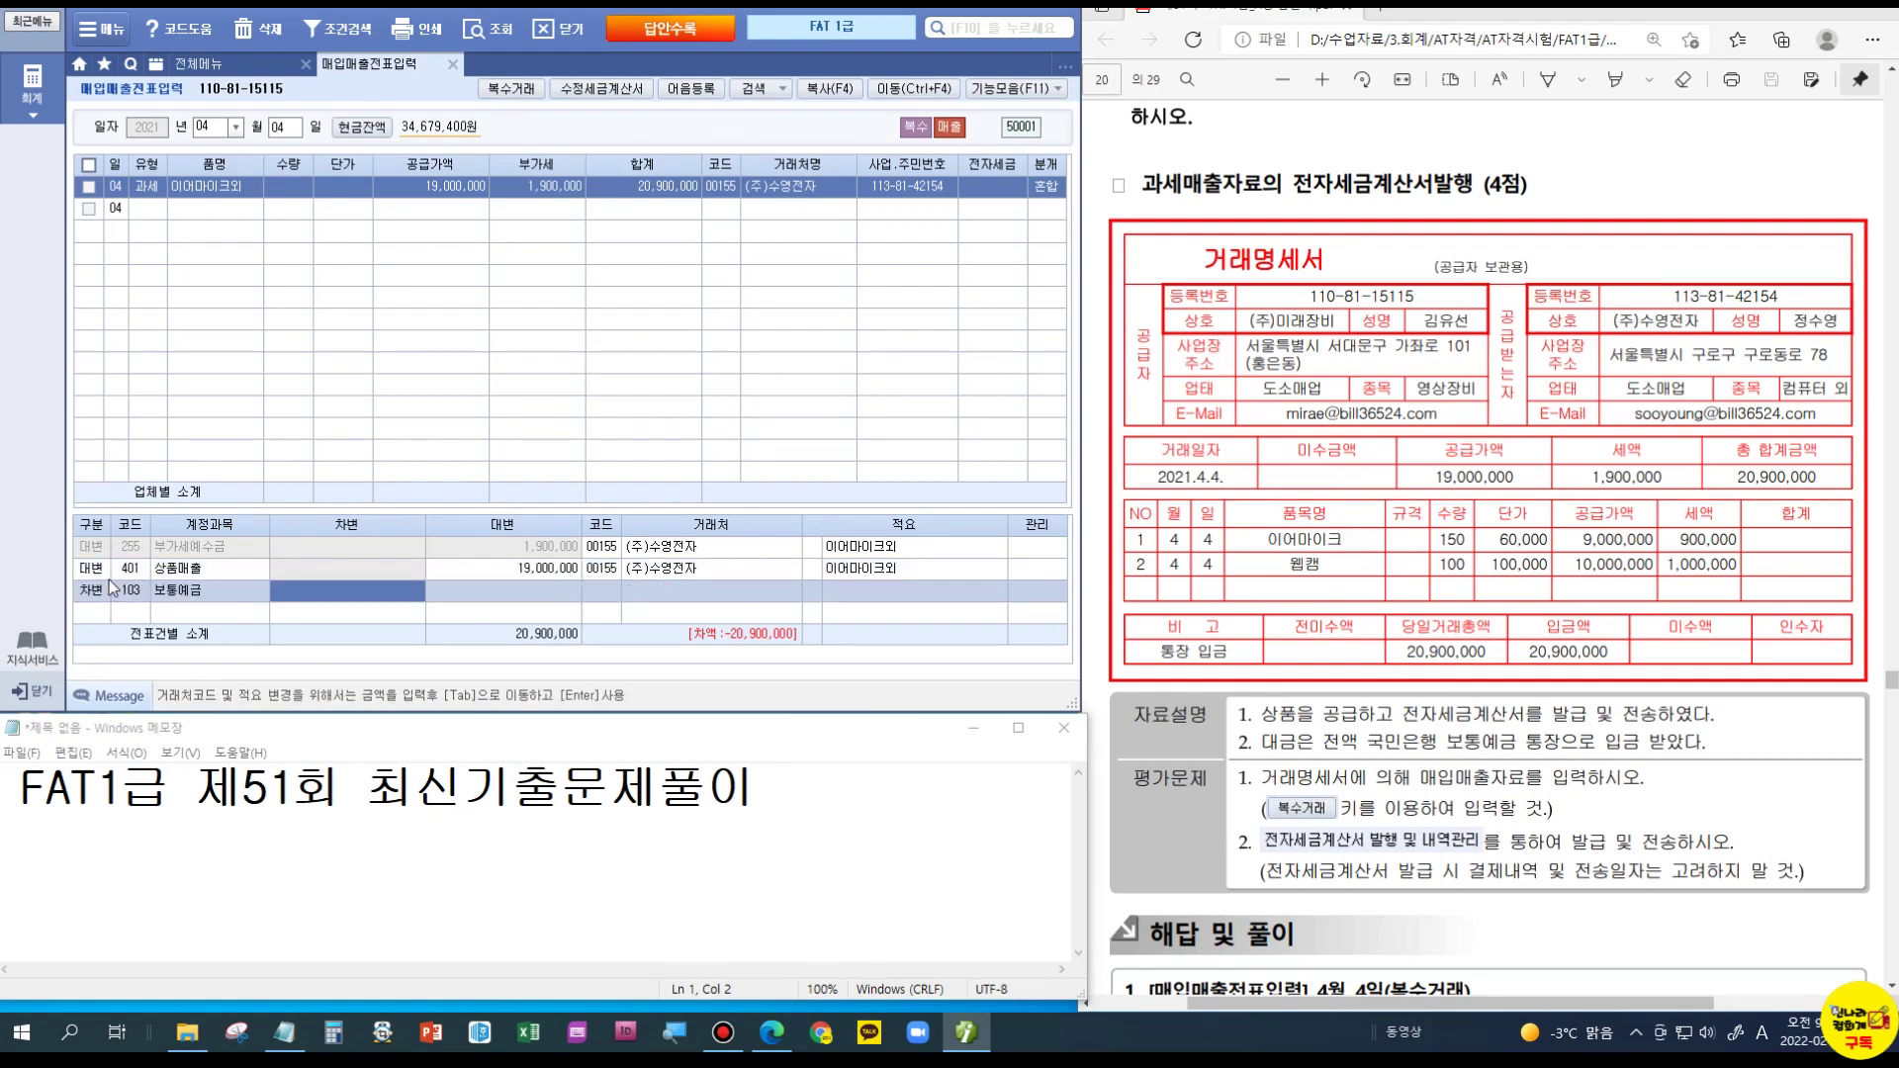
pyautogui.write('20900000')
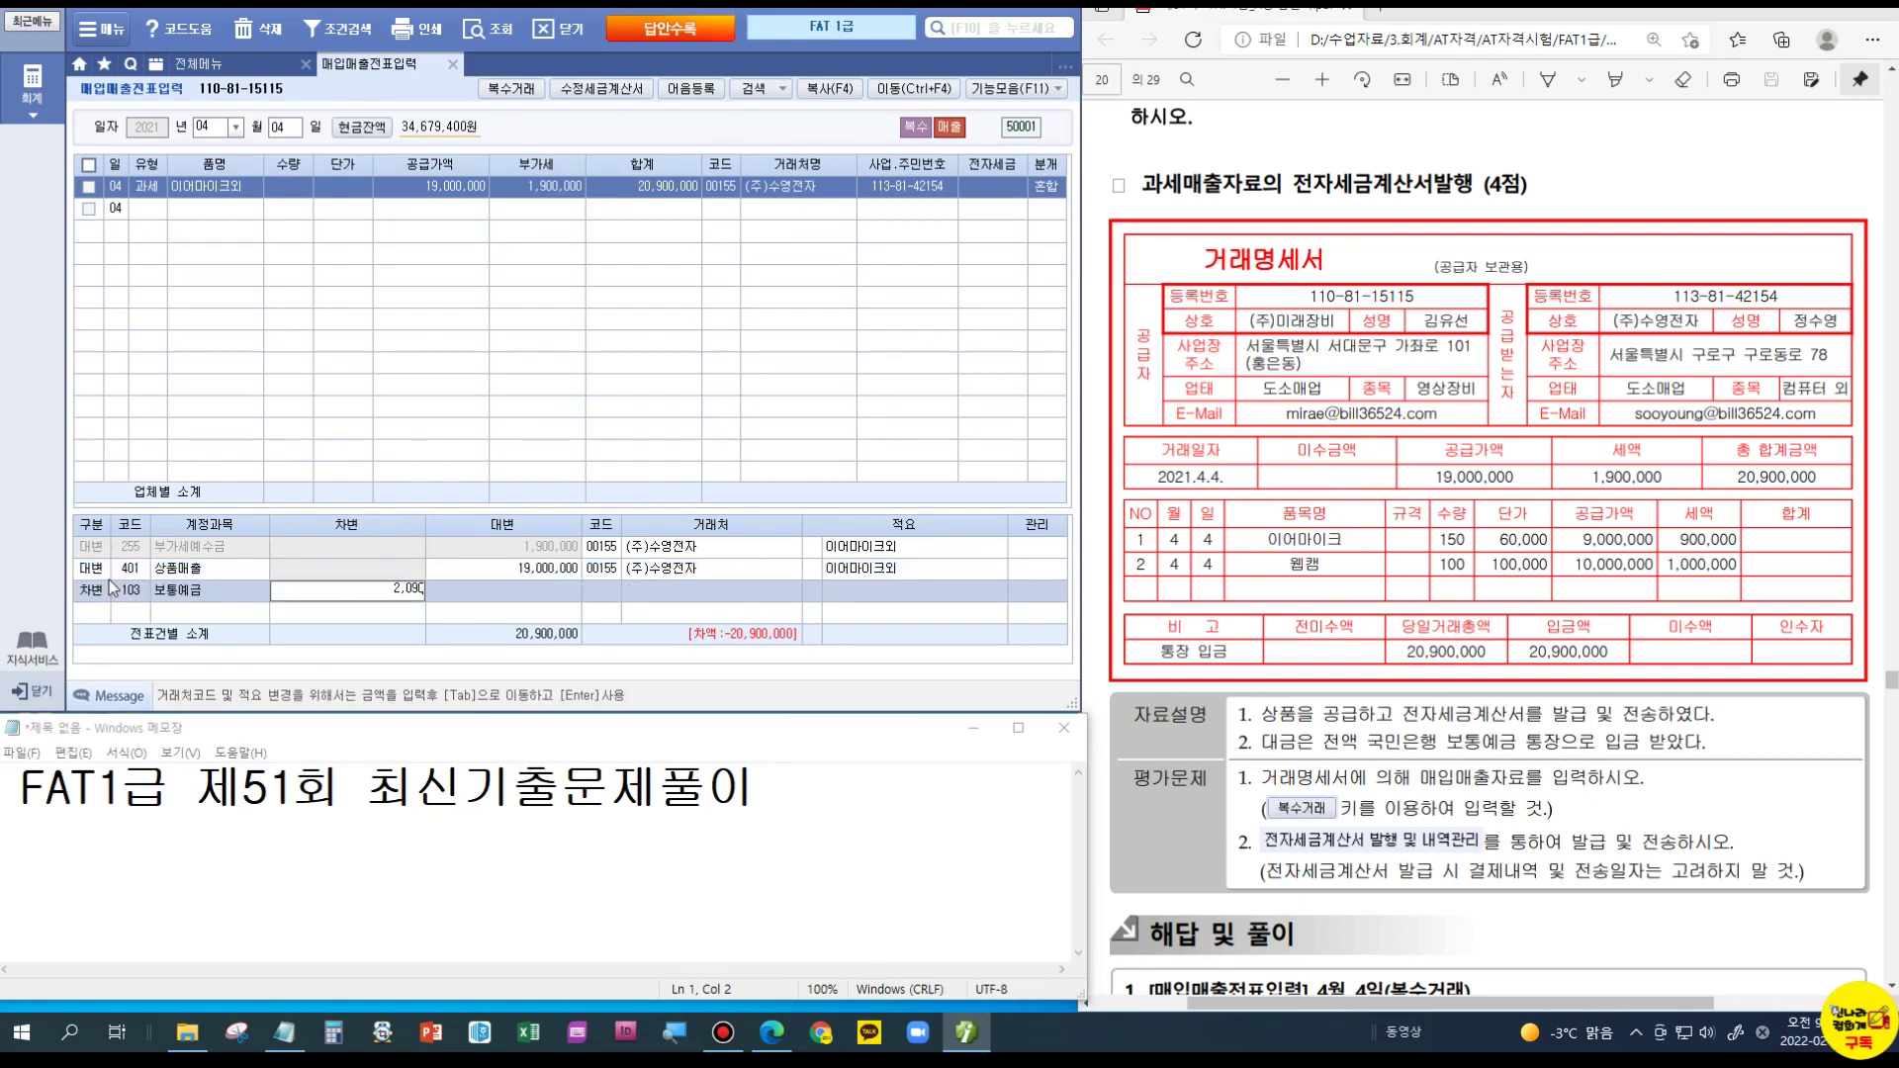
pyautogui.press('Return')
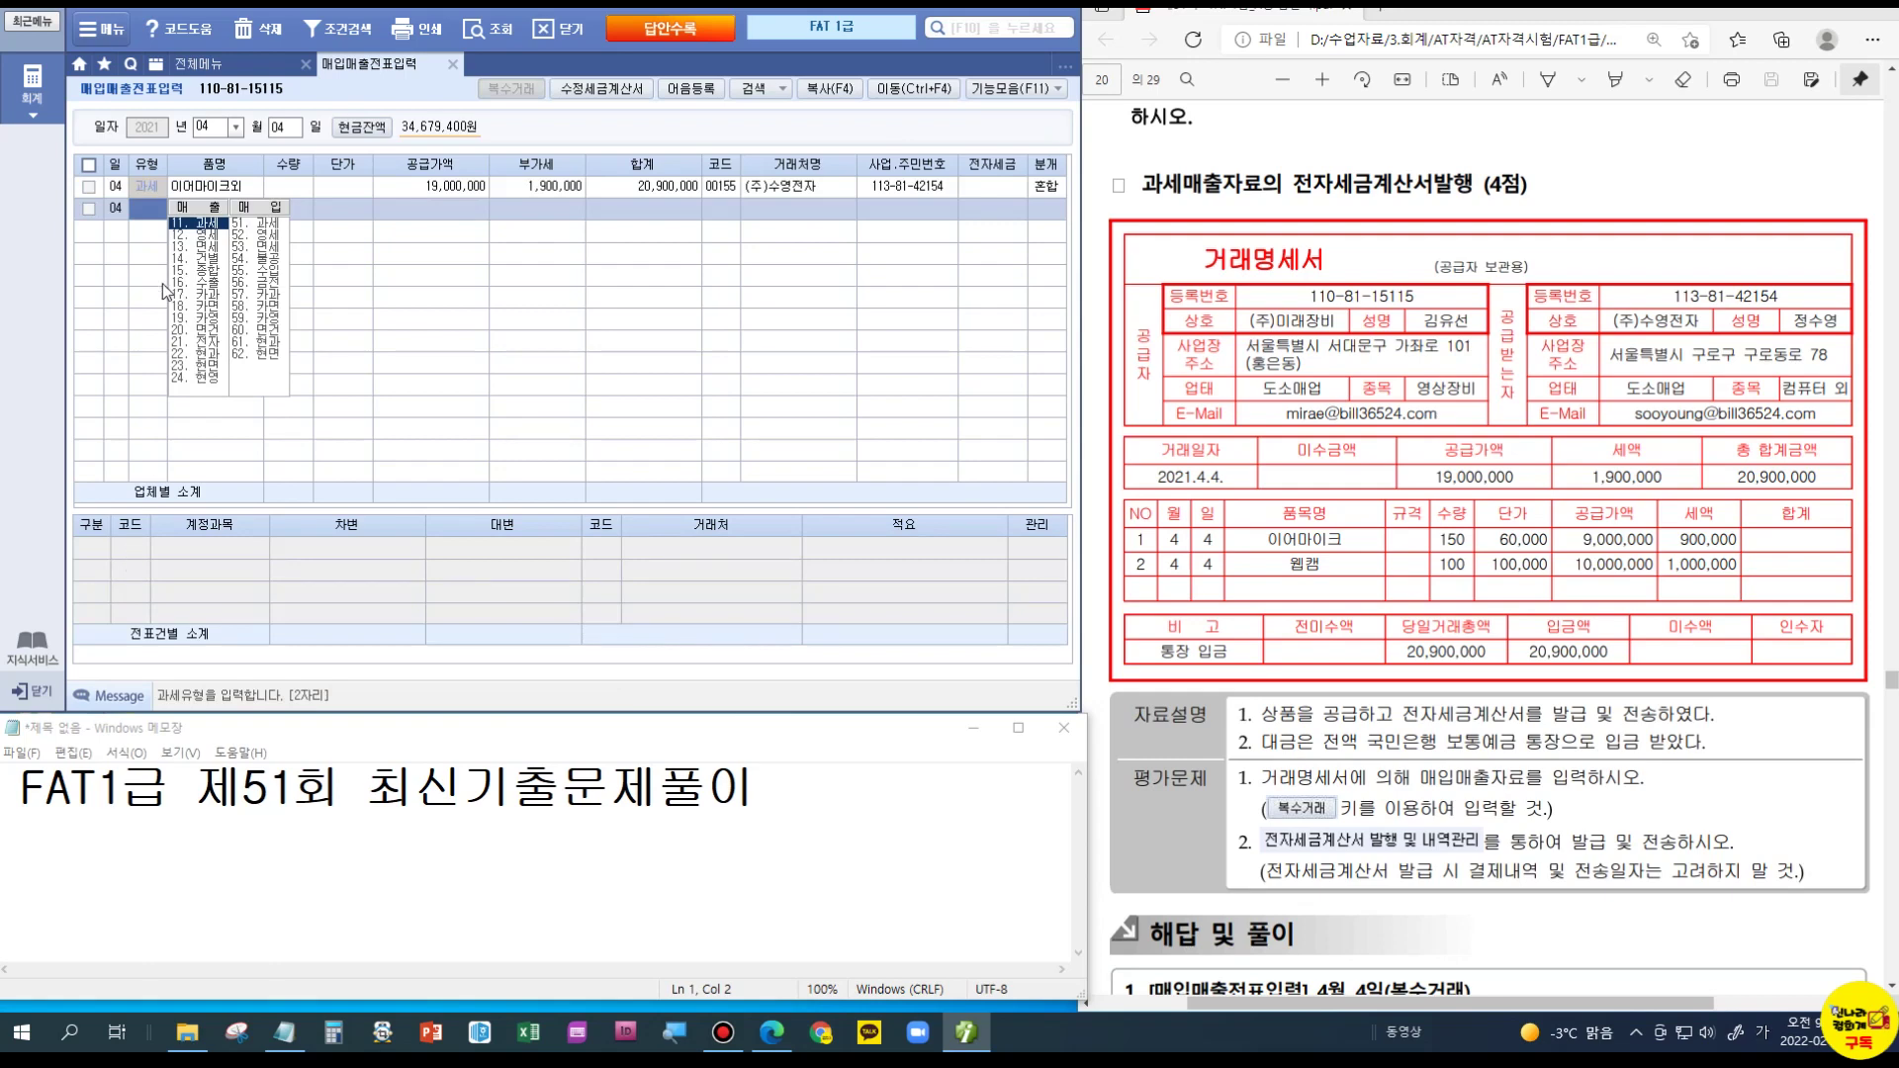
# Step: Change the 보통예금 line's 거래처 to 98005 국민은행(보통)
pyautogui.click(145, 188)
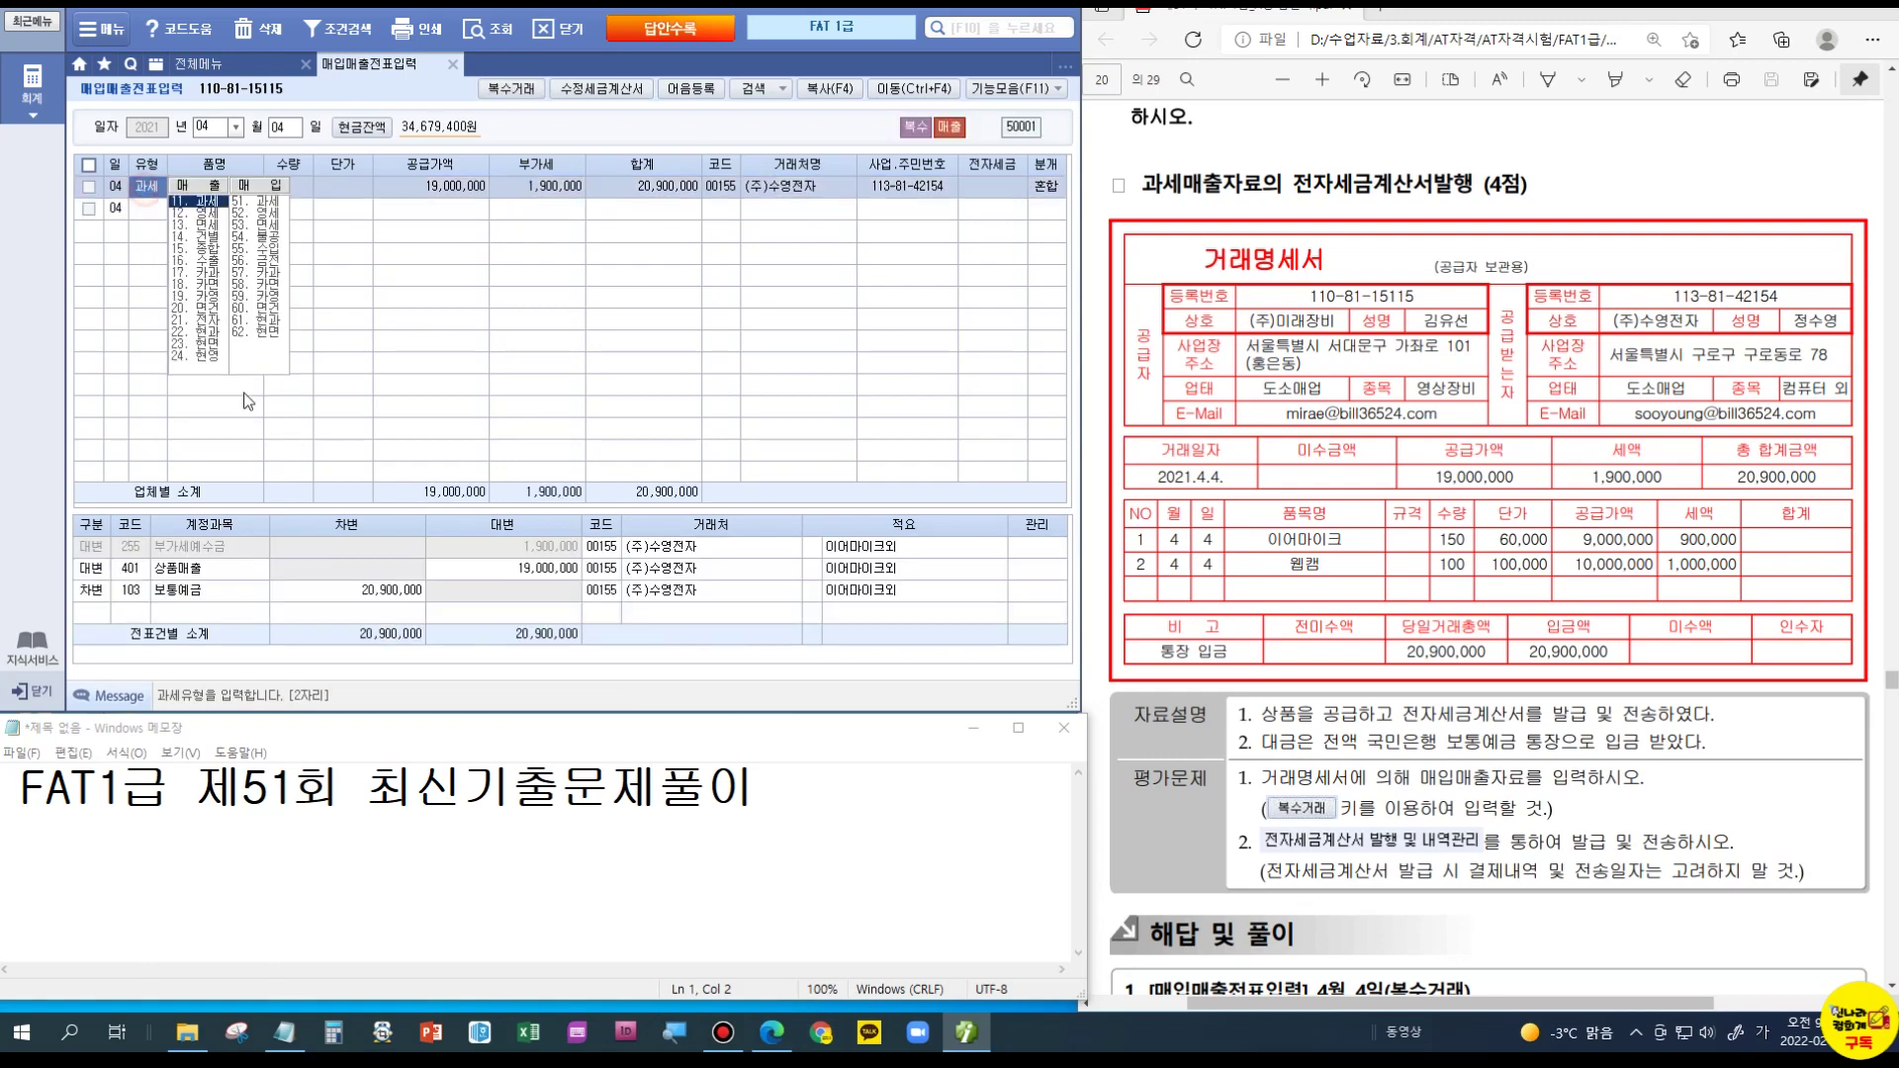
pyautogui.click(598, 591)
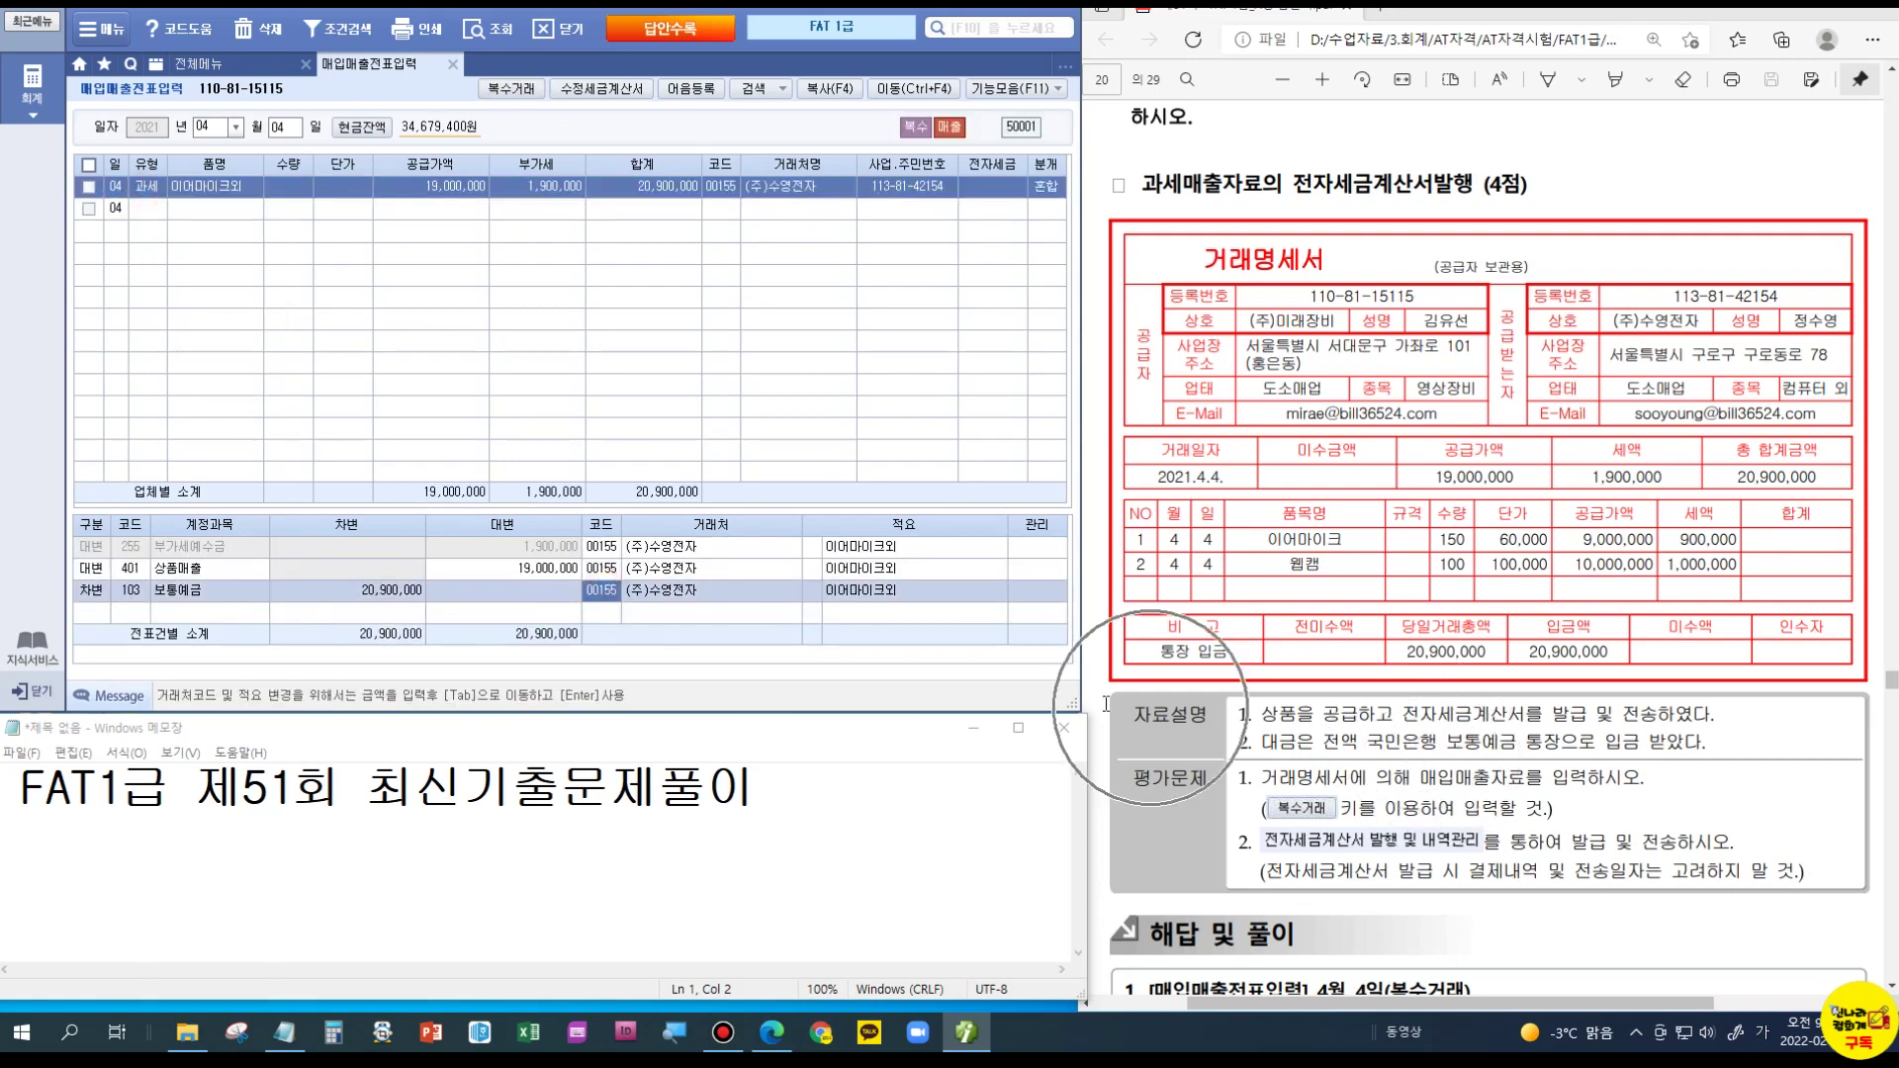
pyautogui.press('F2')
pyautogui.write('국민')
pyautogui.press('Down')
pyautogui.press('Return')
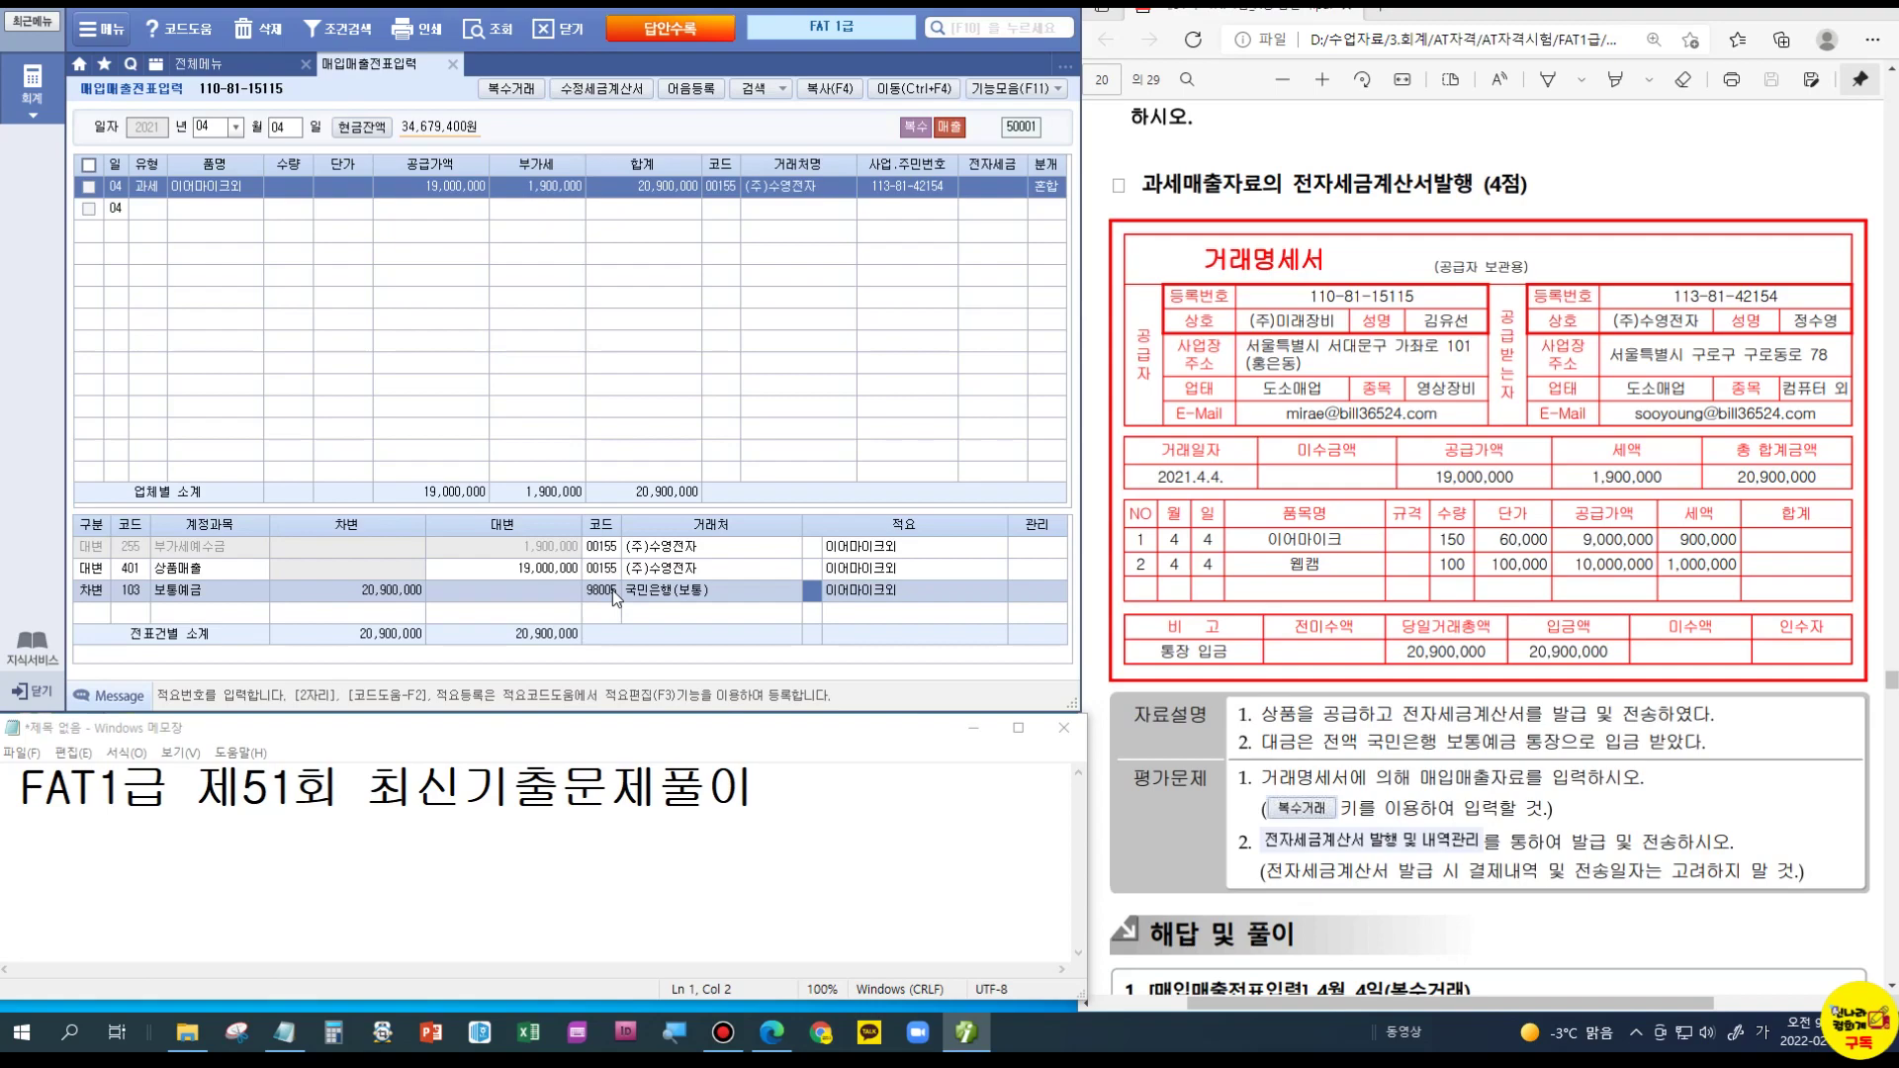
# Step: Review the April 4 answer and read the April 7 매입거래 전자세금계산서 problem, noting who uses the purchased item
pyautogui.scroll(-10, 1799, 720)
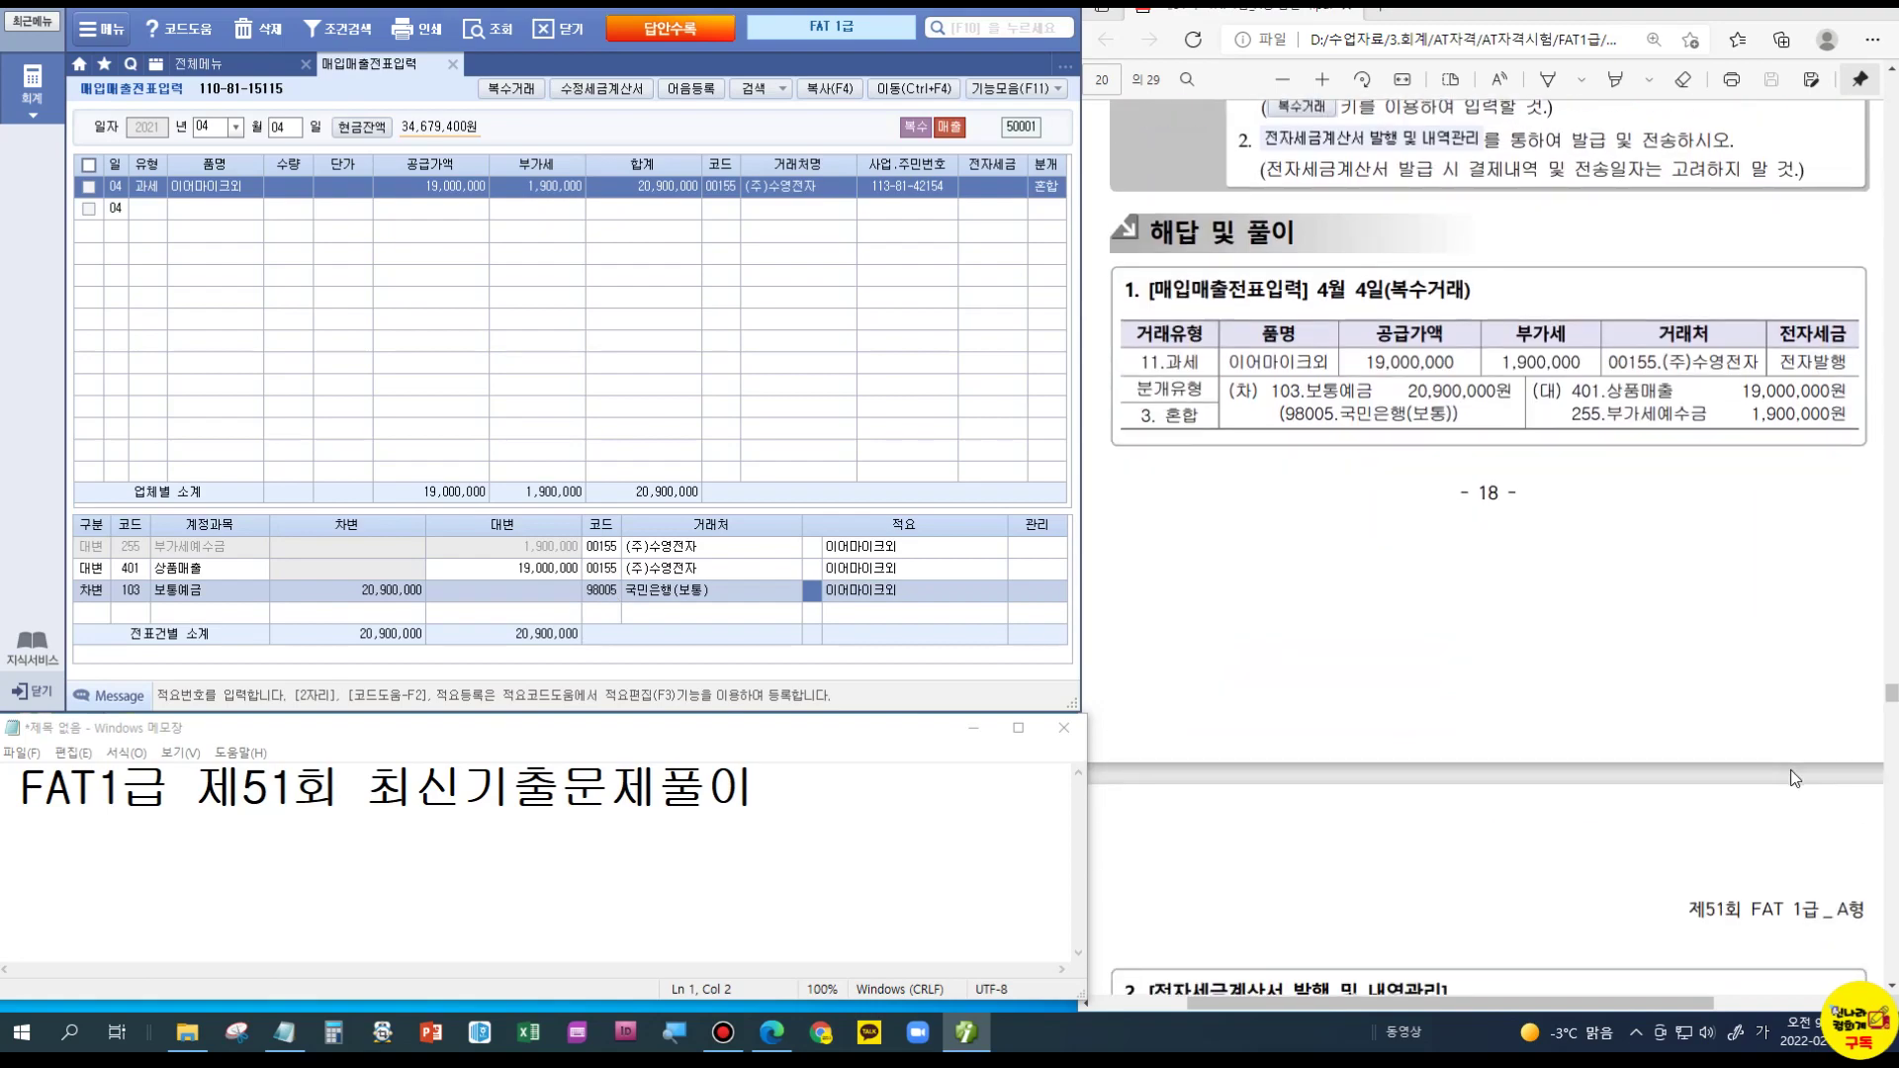
pyautogui.scroll(-8, 1796, 778)
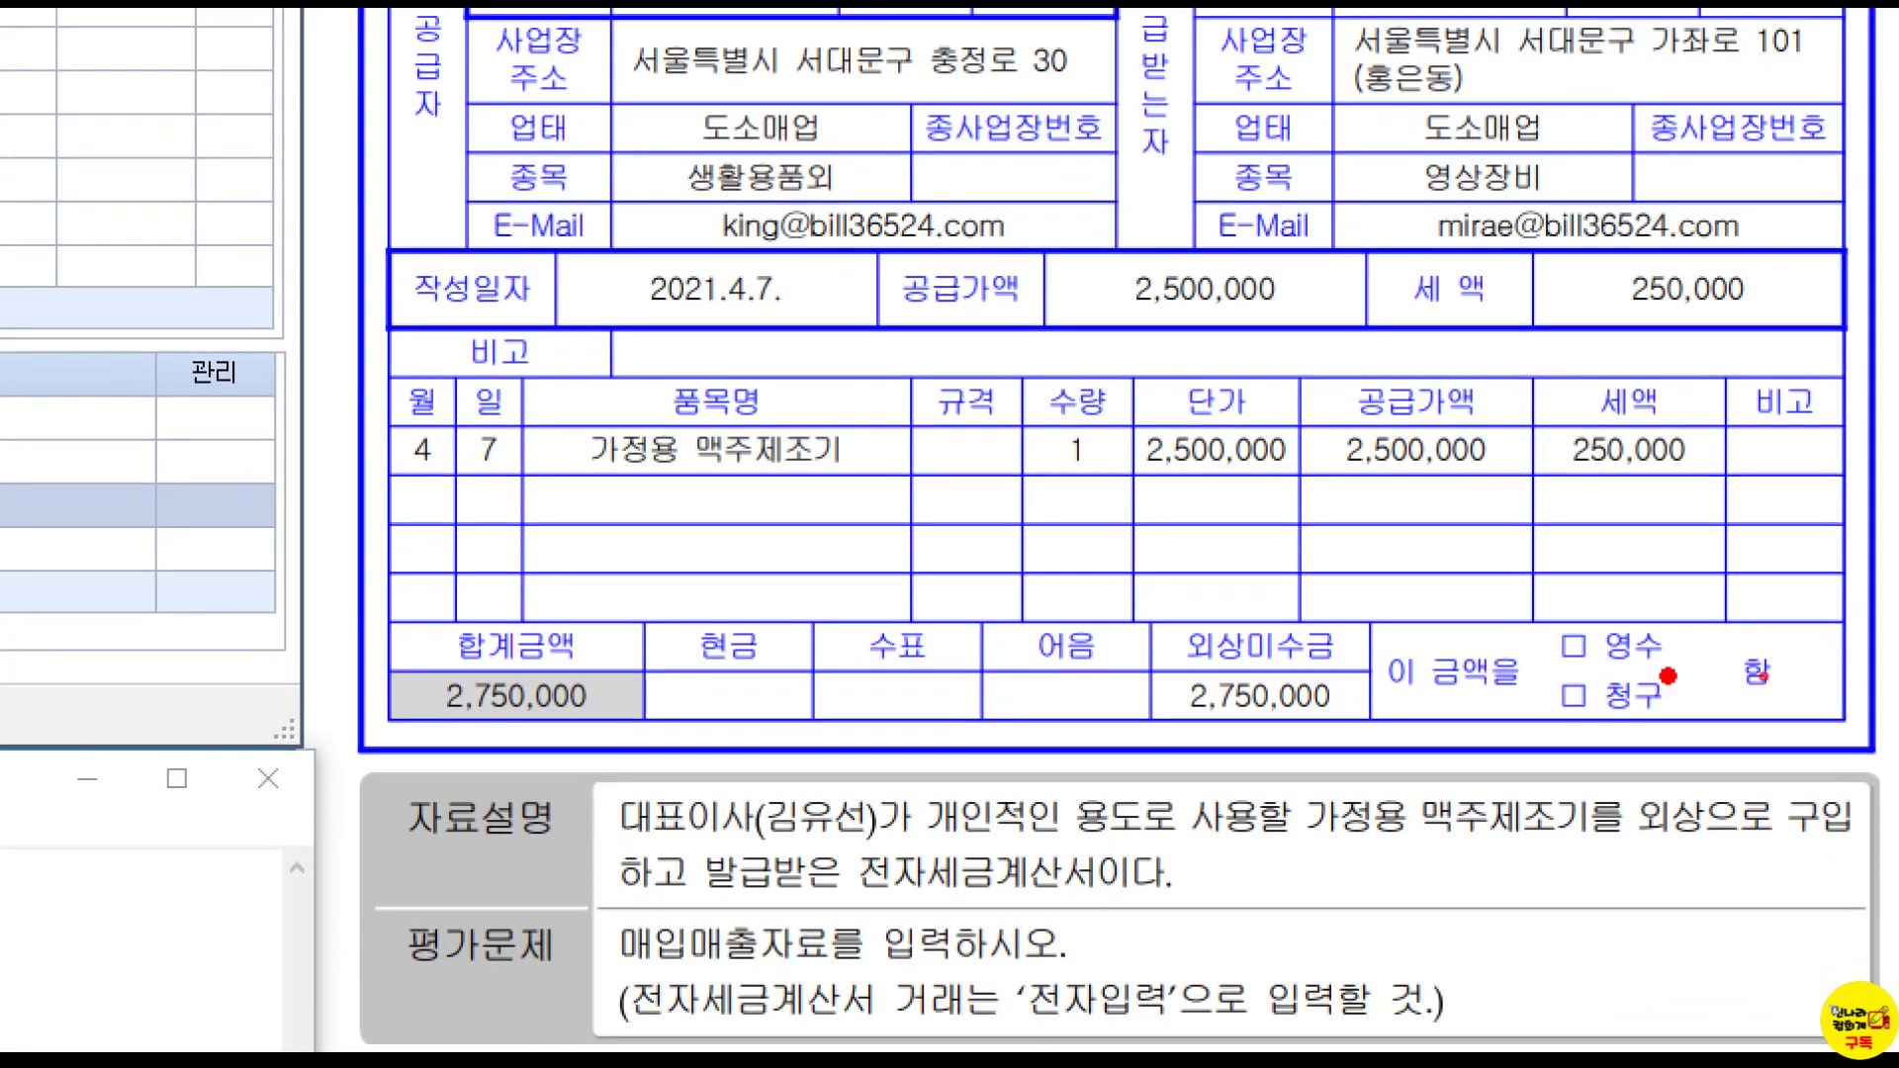
pyautogui.moveTo(623, 776); pyautogui.dragTo(737, 783)
pyautogui.click(621, 849)
pyautogui.moveTo(621, 849); pyautogui.dragTo(773, 839)
pyautogui.moveTo(435, 519)
pyautogui.mouseDown()
pyautogui.moveTo(320, 501)
pyautogui.moveTo(450, 504)
pyautogui.moveTo(435, 534)
pyautogui.mouseUp()
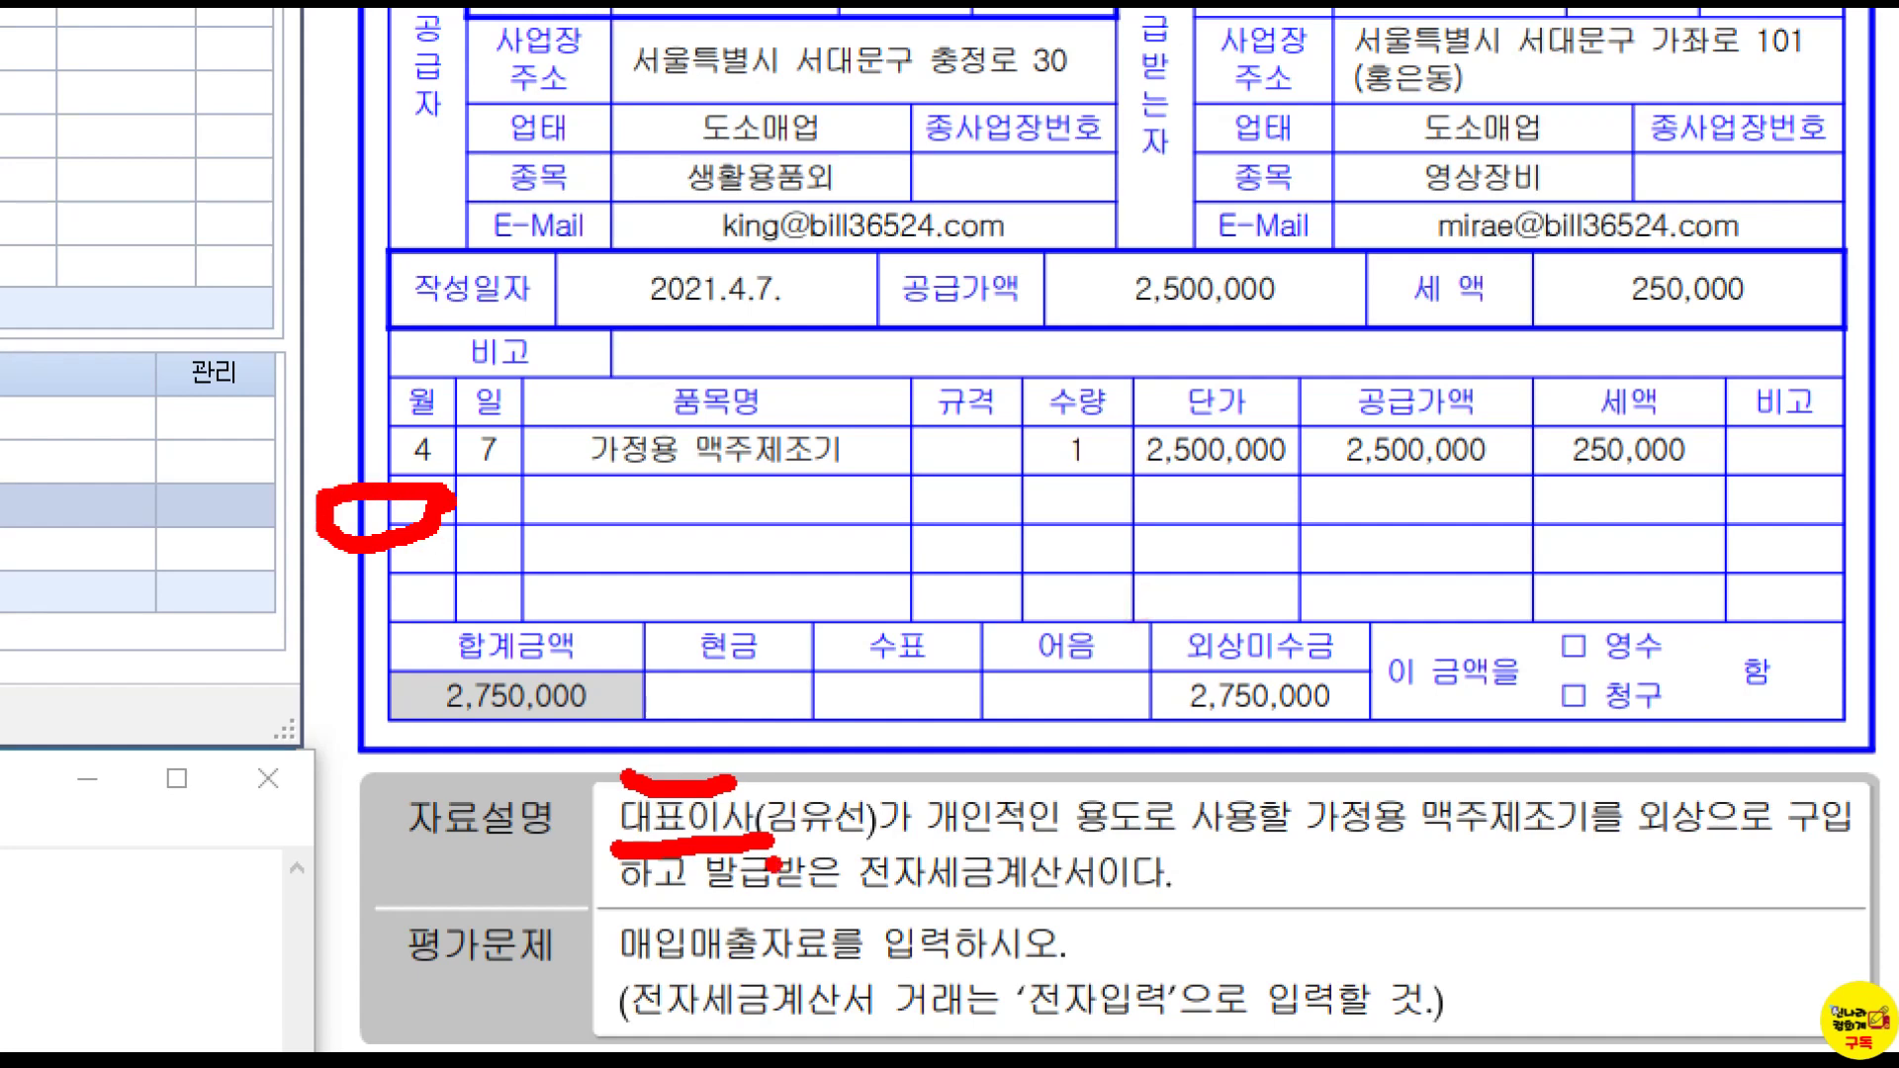
pyautogui.press('Escape')
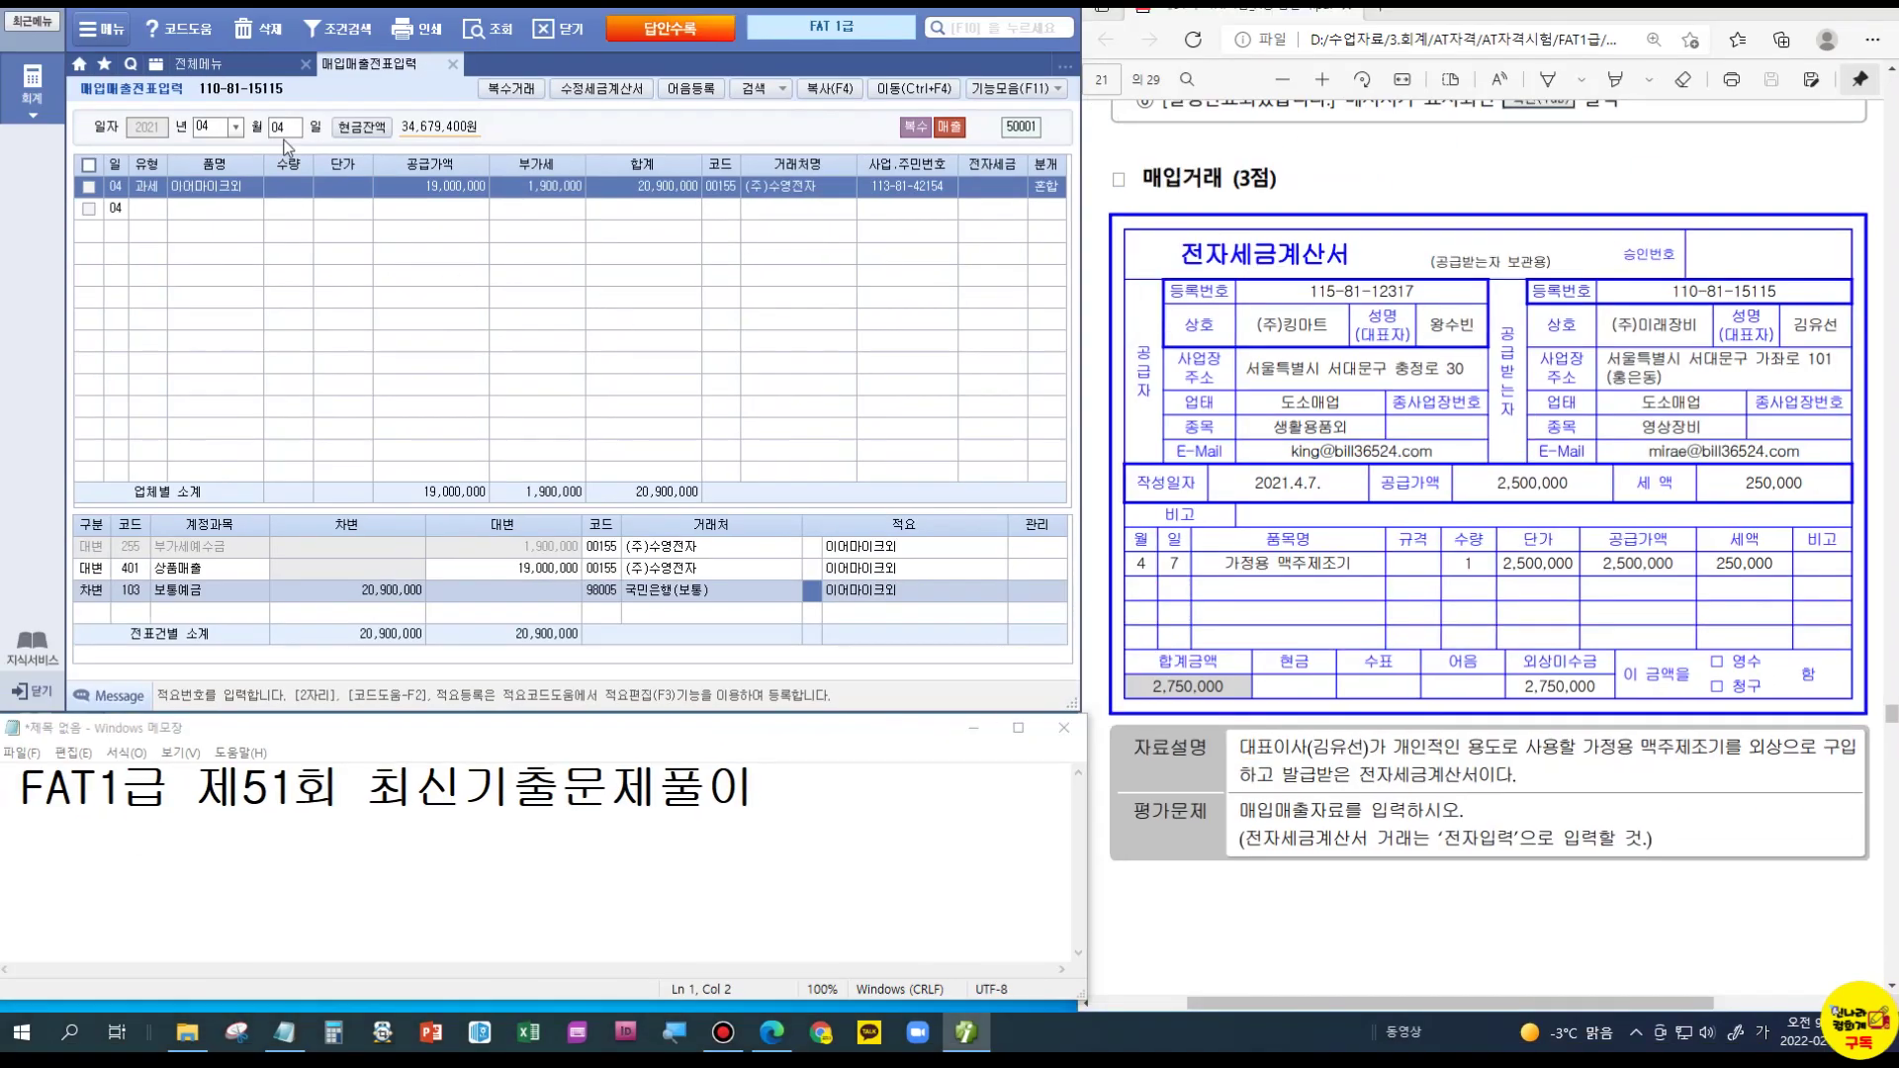
# Step: Change the 매입매출전표입력 date to April 7
pyautogui.click(217, 126)
pyautogui.press('Return')
pyautogui.write('07')
pyautogui.press('Return')
pyautogui.press('Return')
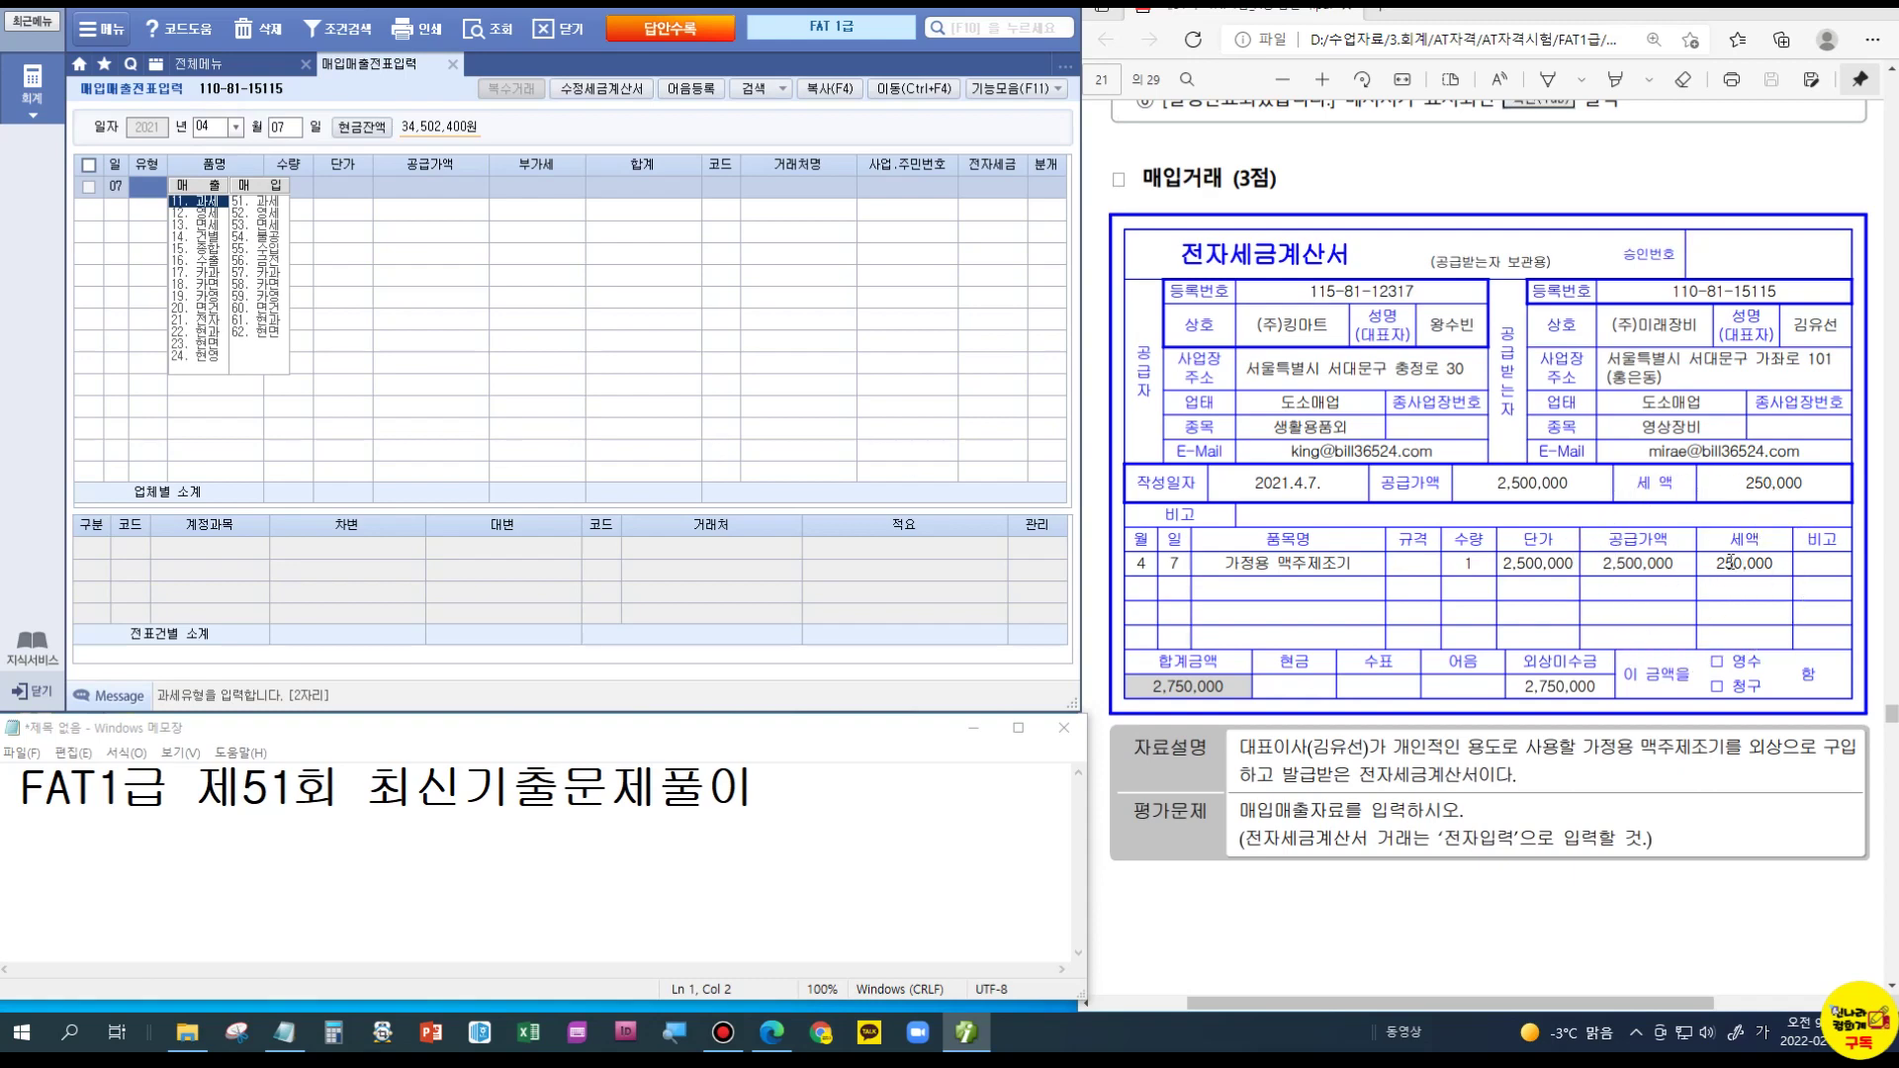
# Step: Set the April 7 entry's 유형 to 54 불공 with the reason 2. 사업과 관련 없는 지출
pyautogui.click(267, 238)
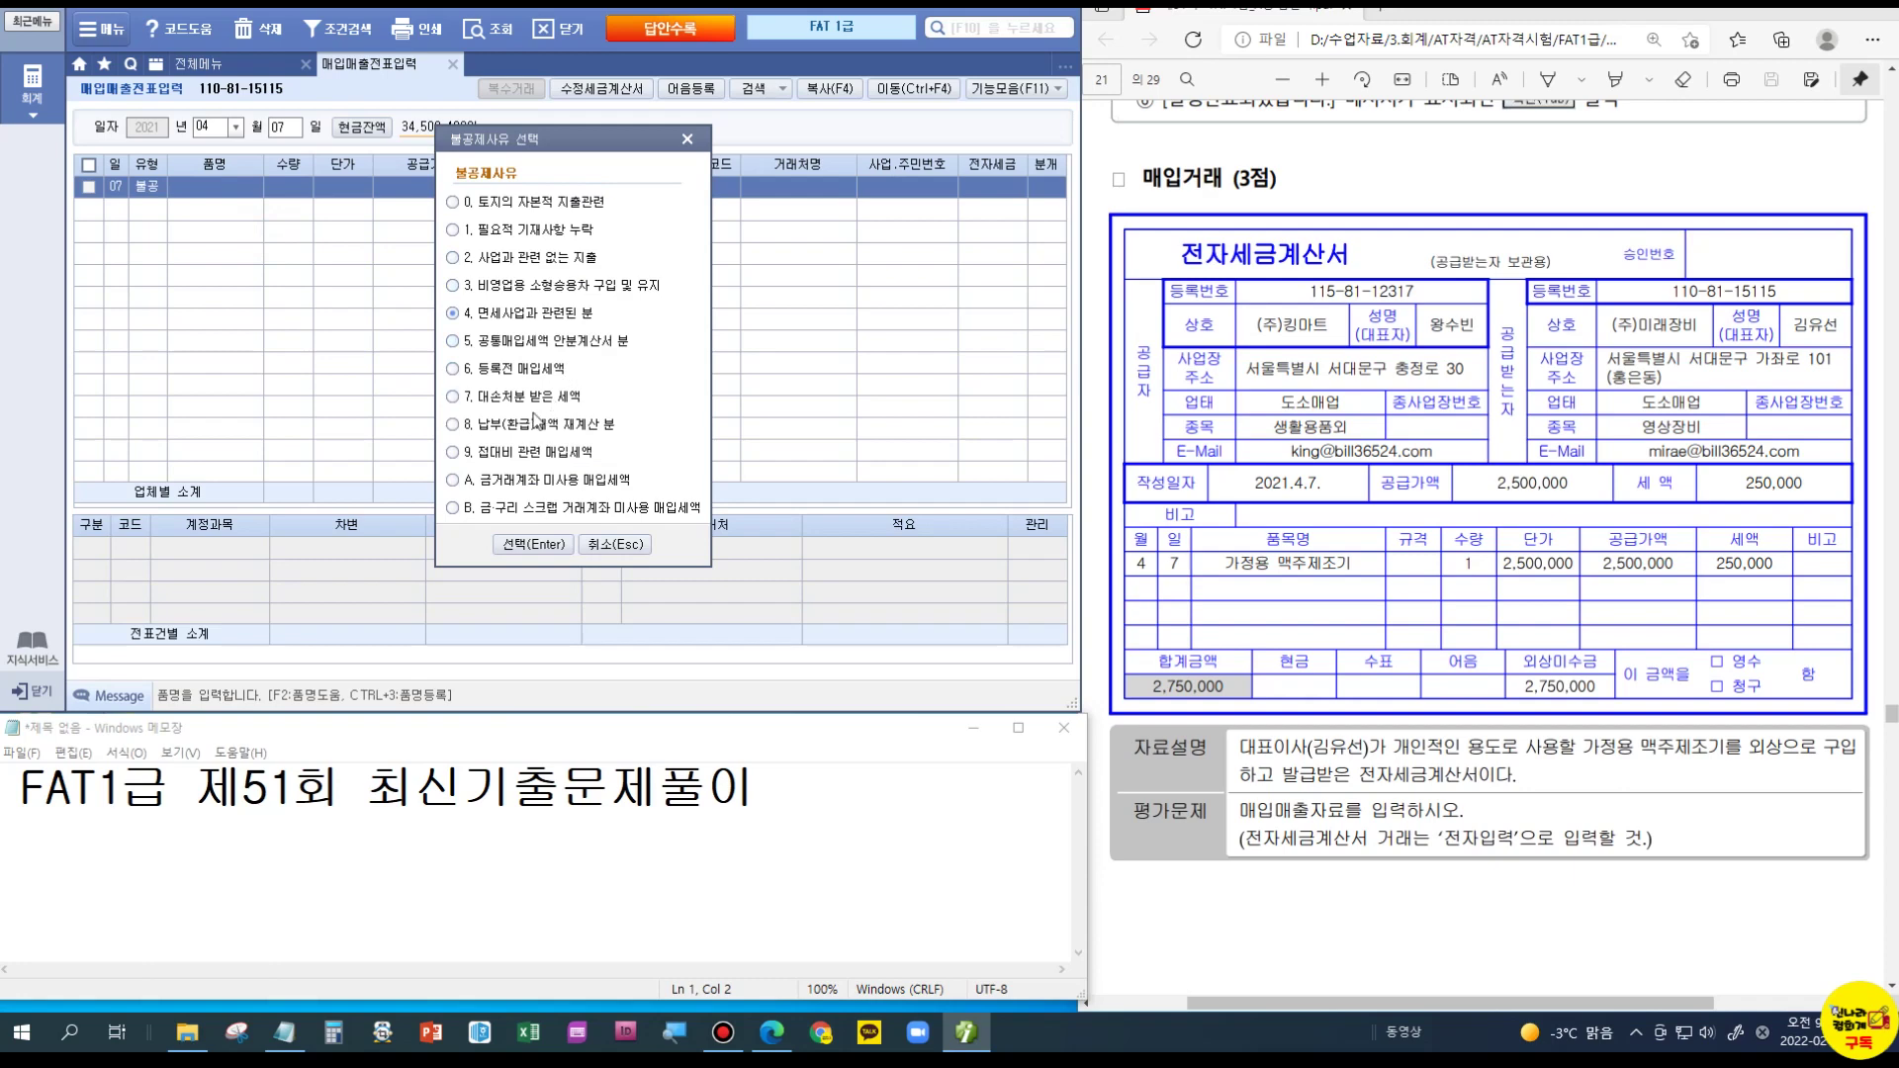
pyautogui.click(491, 261)
pyautogui.click(538, 547)
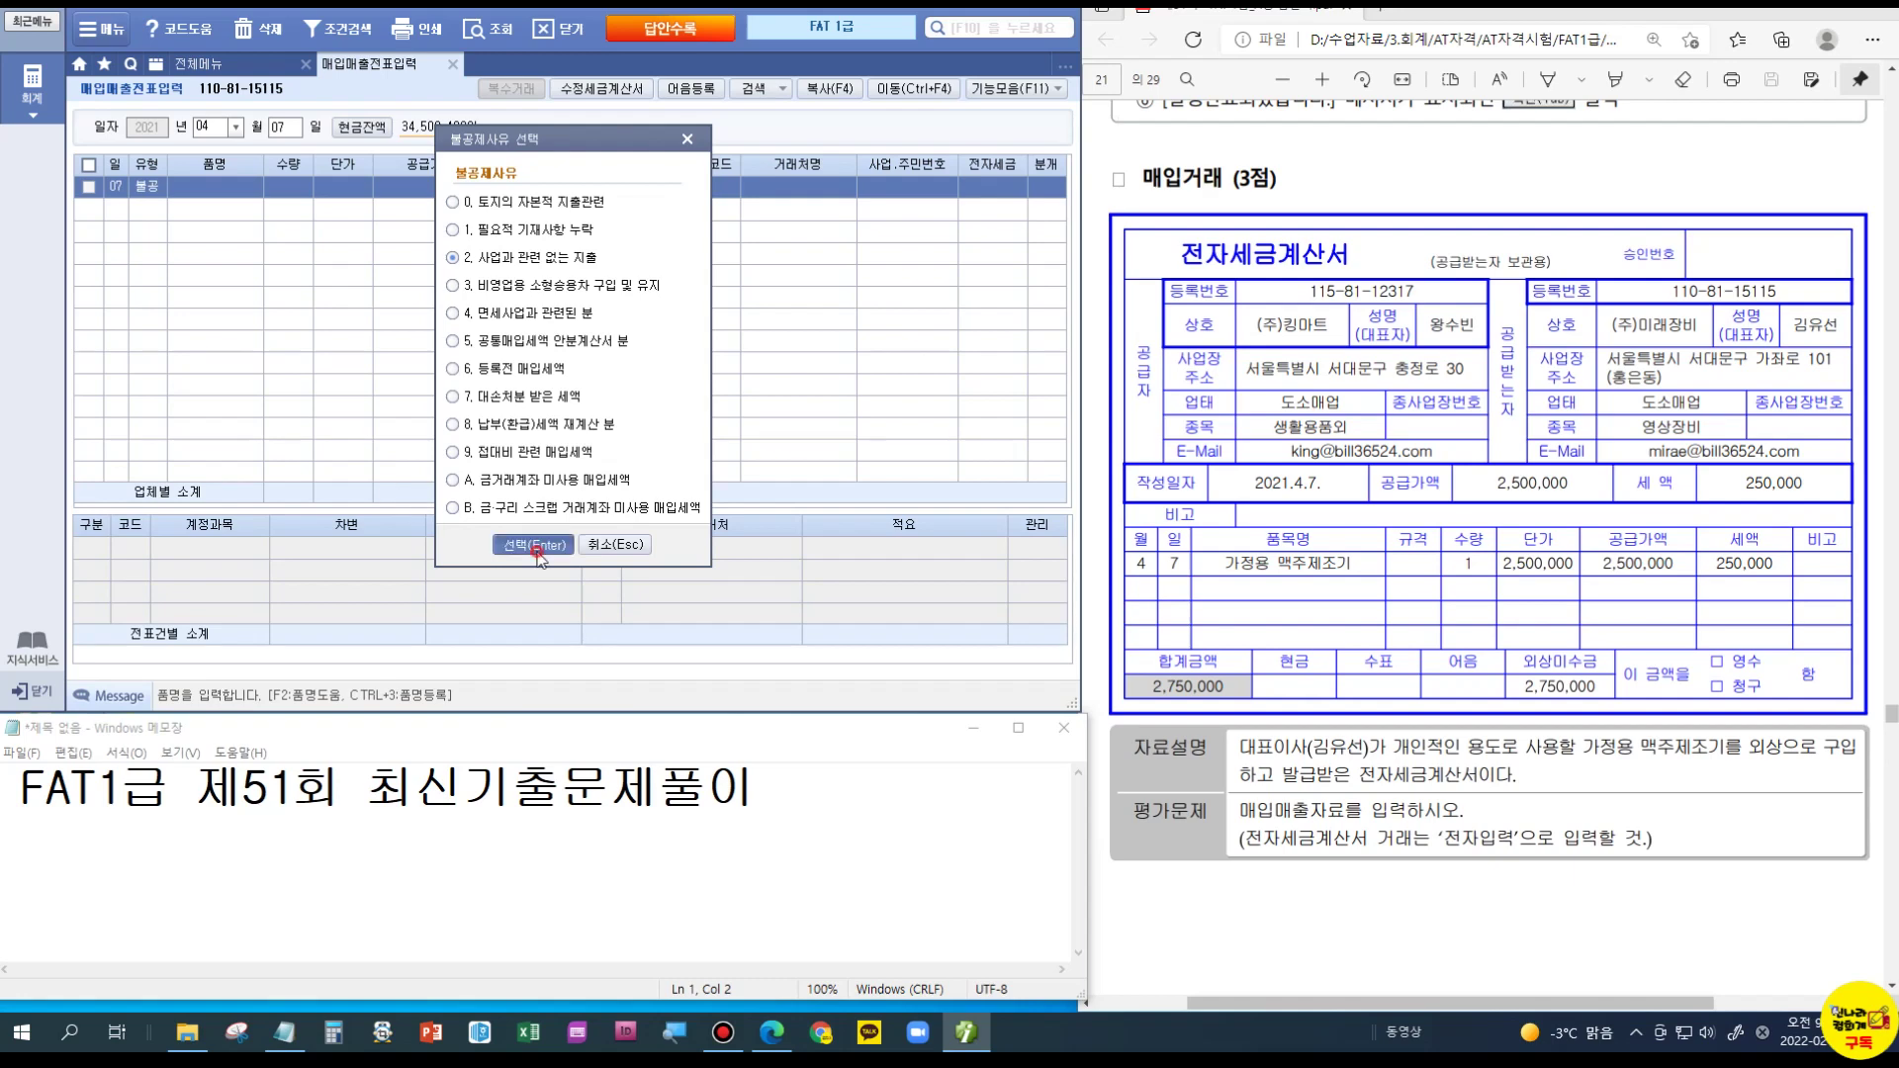
# Step: Enter 가정용 맥주제조기 as the April 7 품명 with quantity 1 and unit price 2,500,000
pyautogui.write('가')
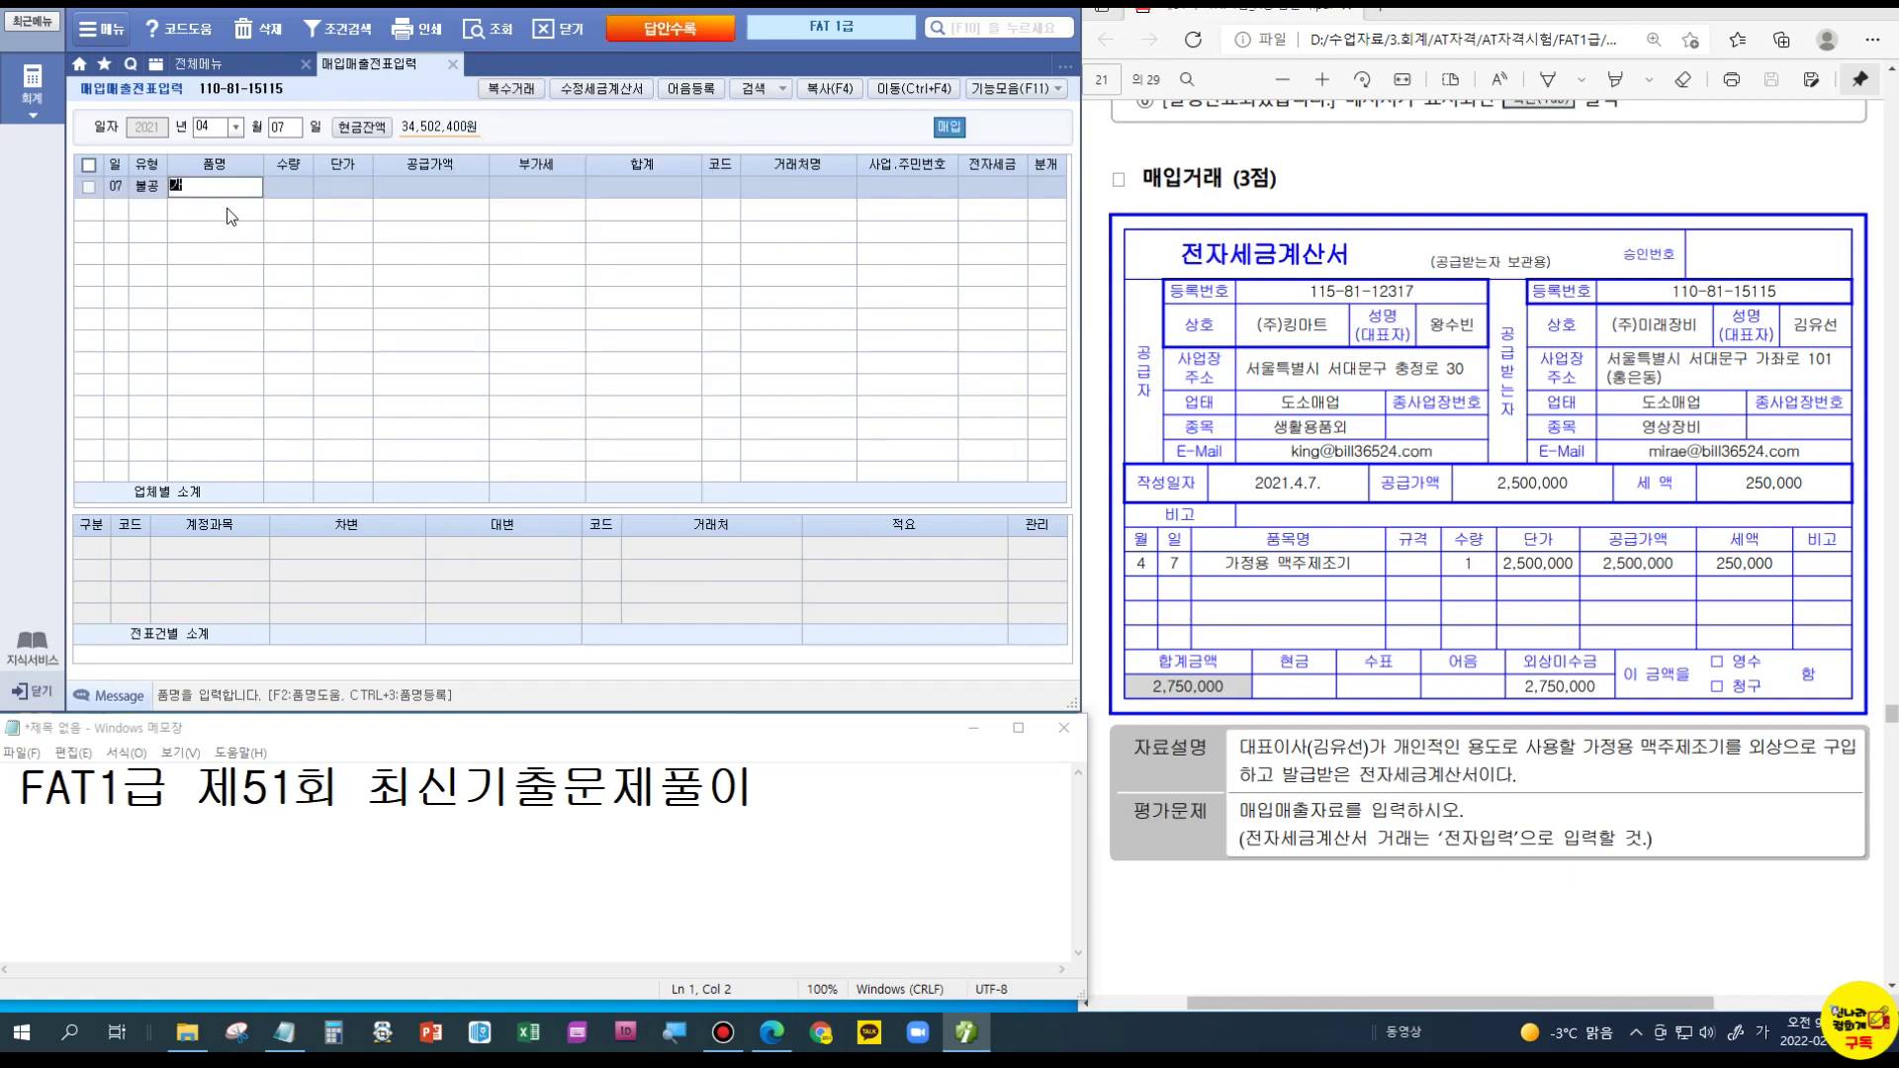
pyautogui.write('정ㅇ 맥주제조기')
pyautogui.press('Return')
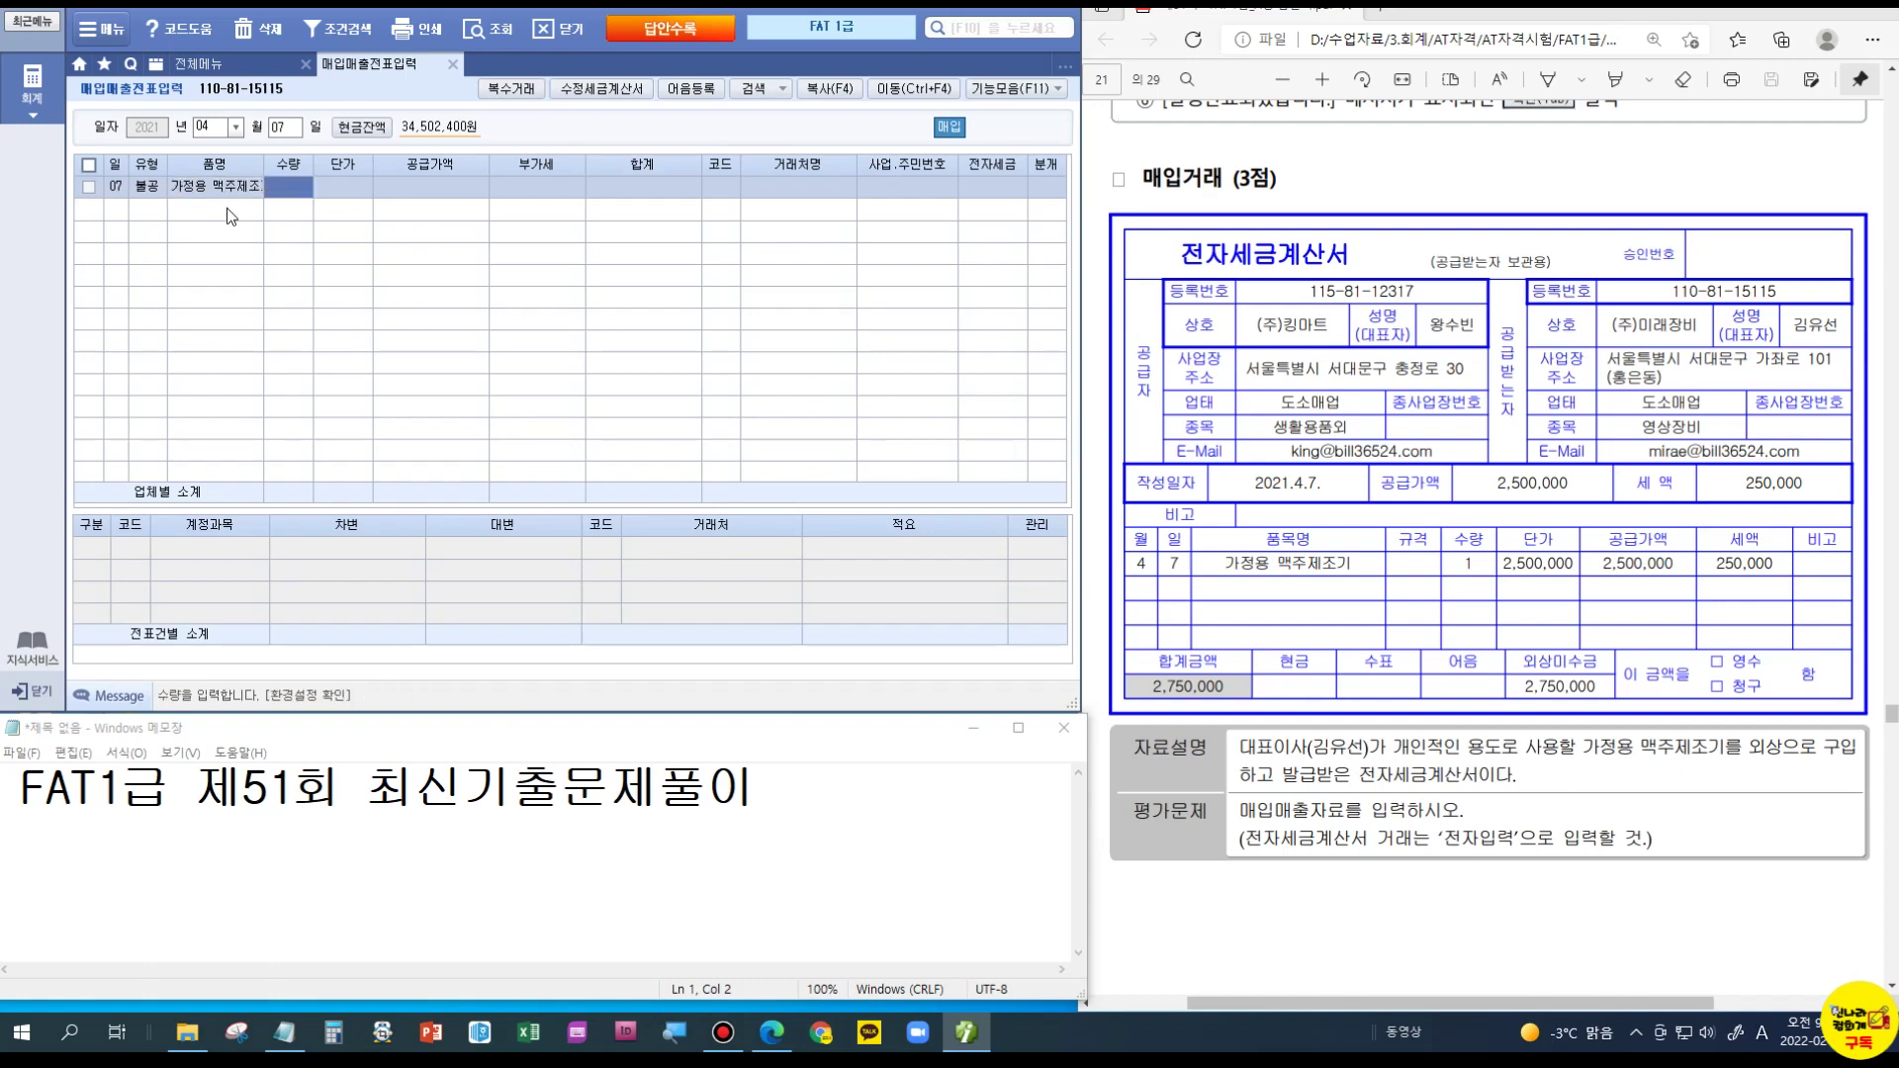
pyautogui.press('Return')
pyautogui.press('Left')
pyautogui.write('1')
pyautogui.press('Return')
pyautogui.write('2500000')
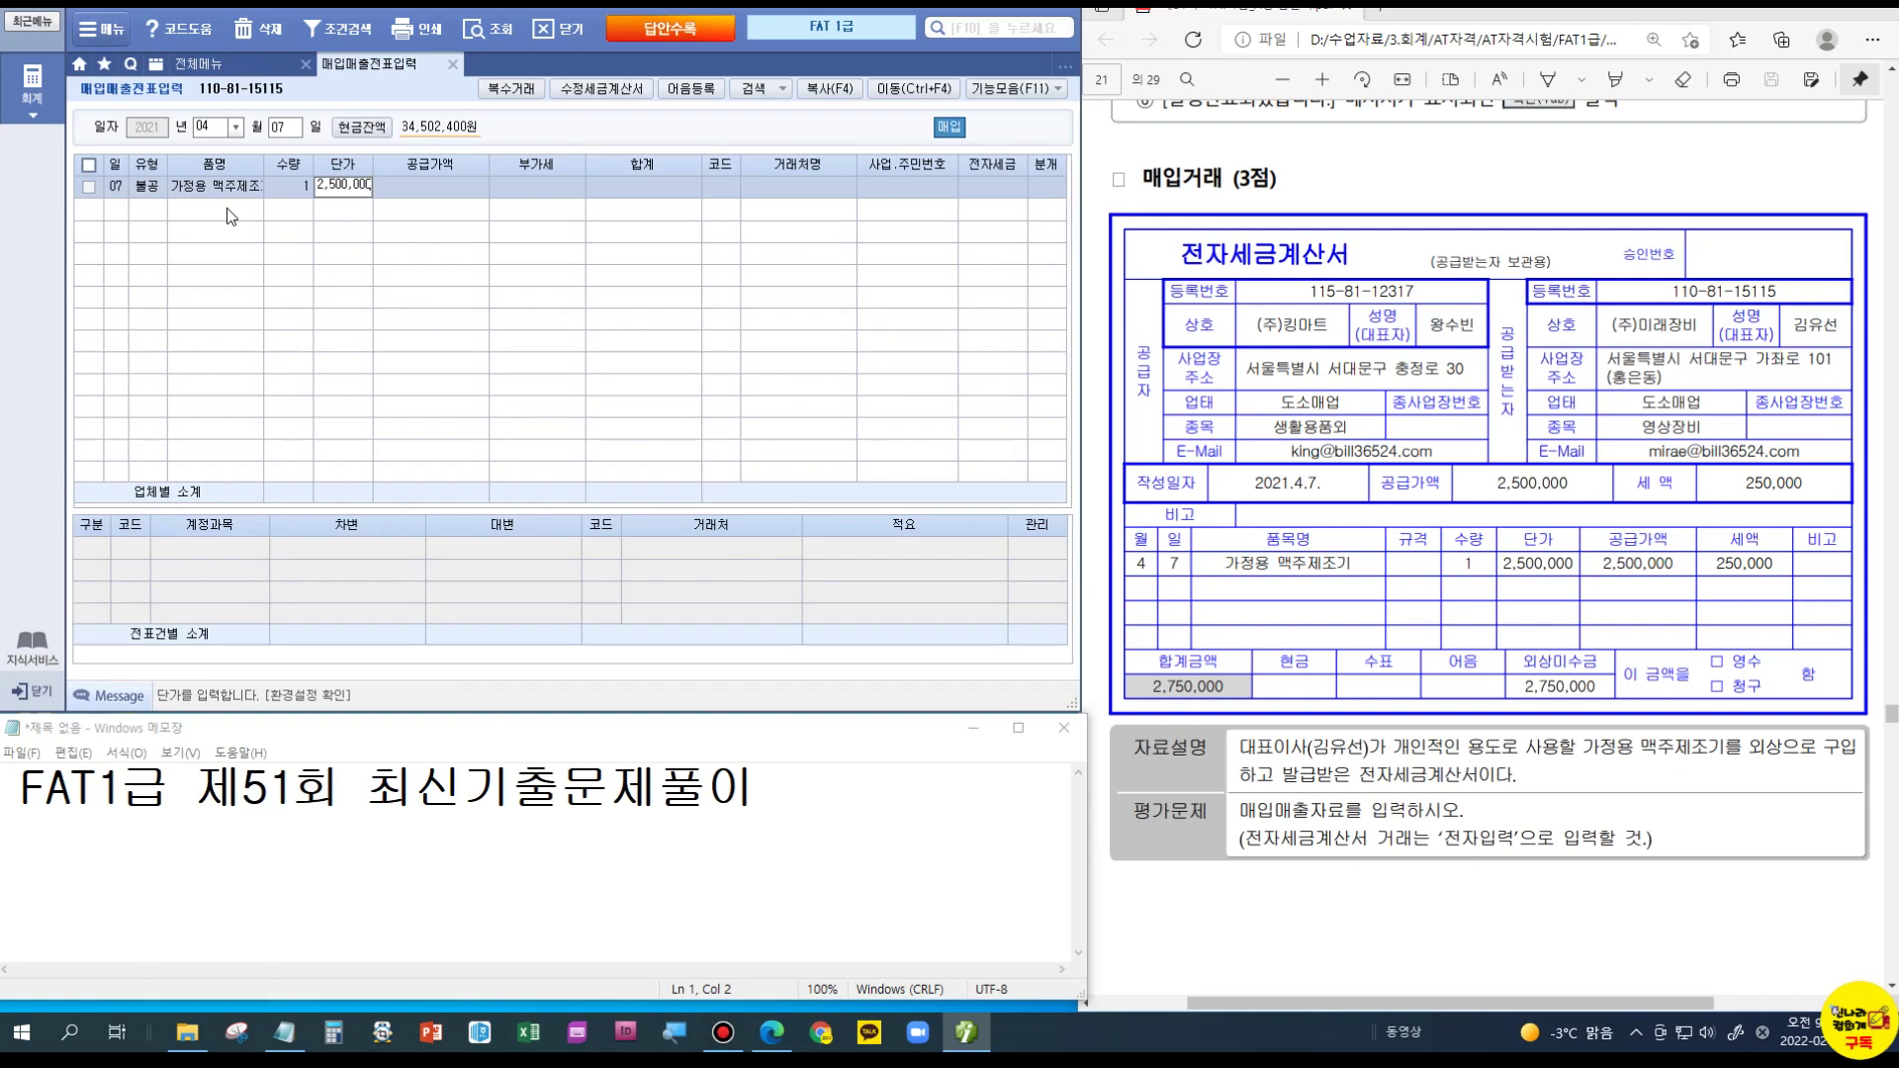
pyautogui.press('Return')
pyautogui.press('Return')
pyautogui.press('Return')
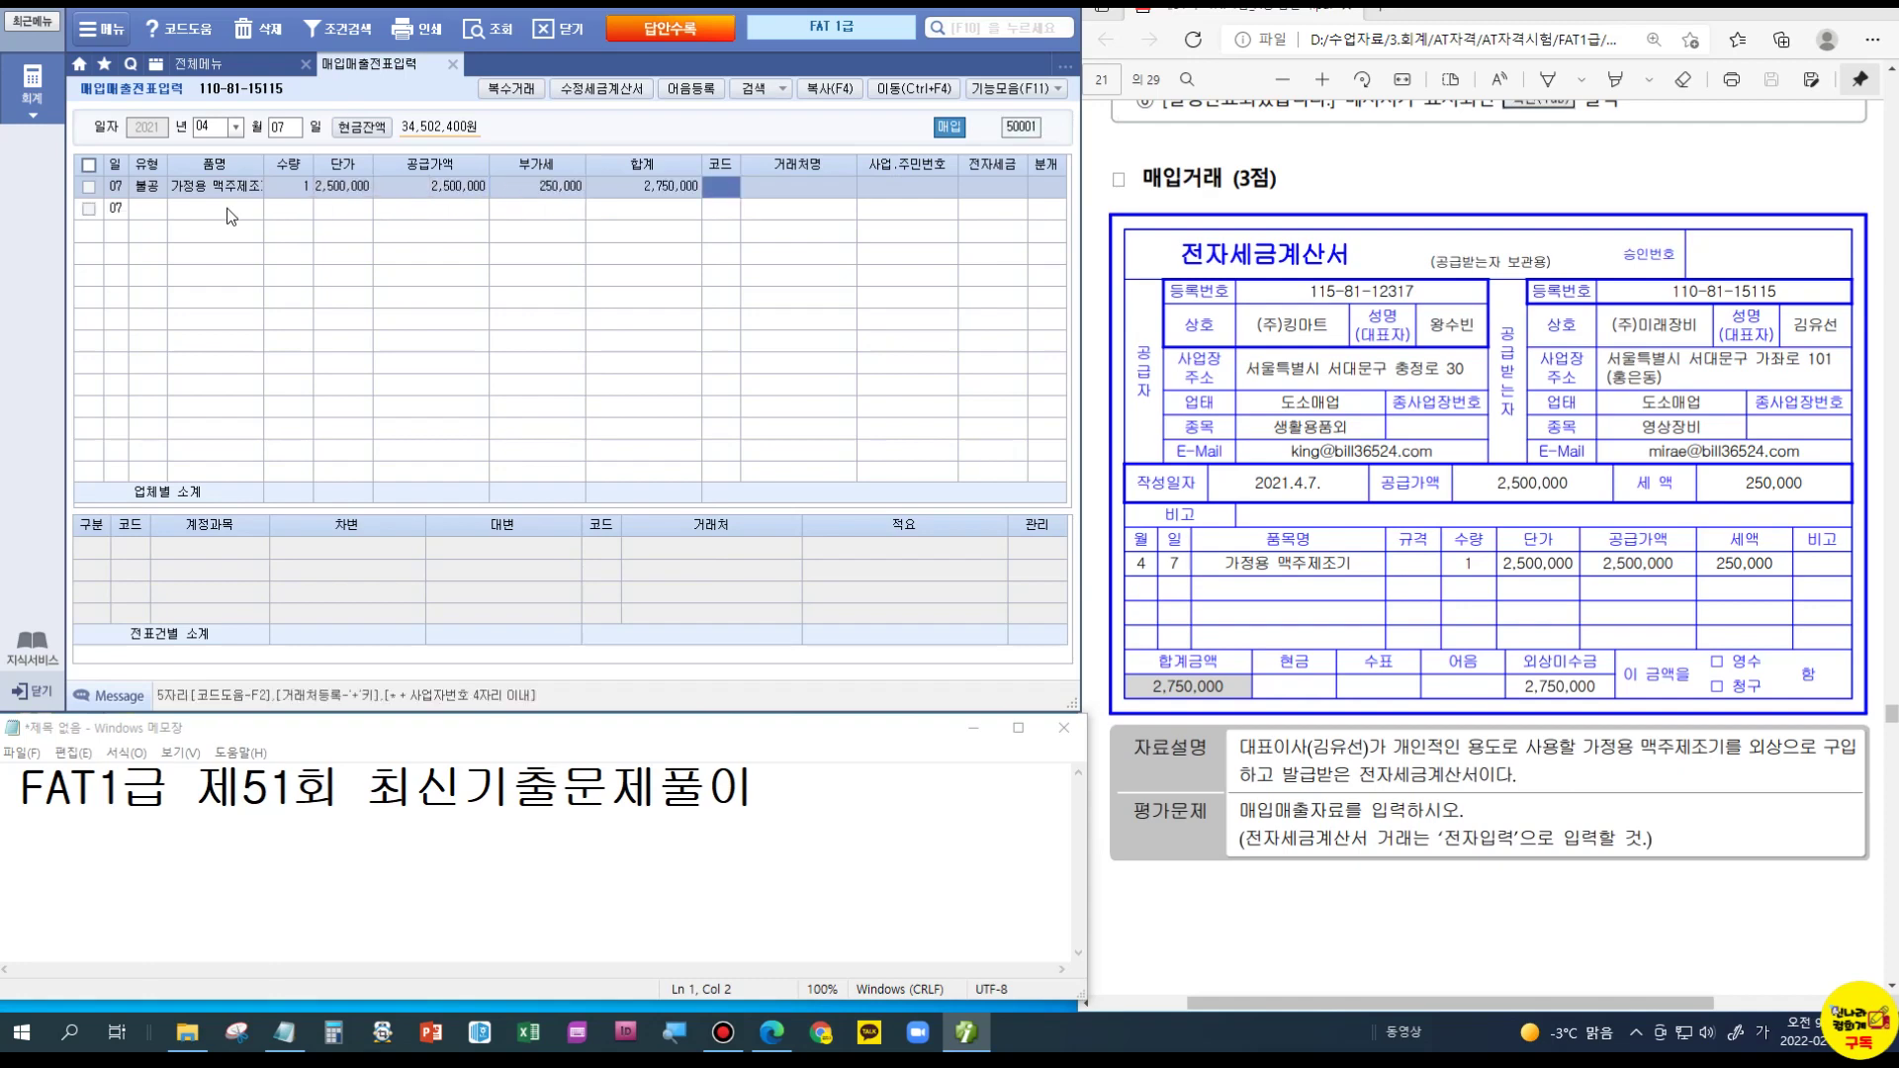
# Step: Set the April 7 purchase's 거래처 to 00157 (주)킹마트 and its 전자세금 to 전자입력
pyautogui.press('F2')
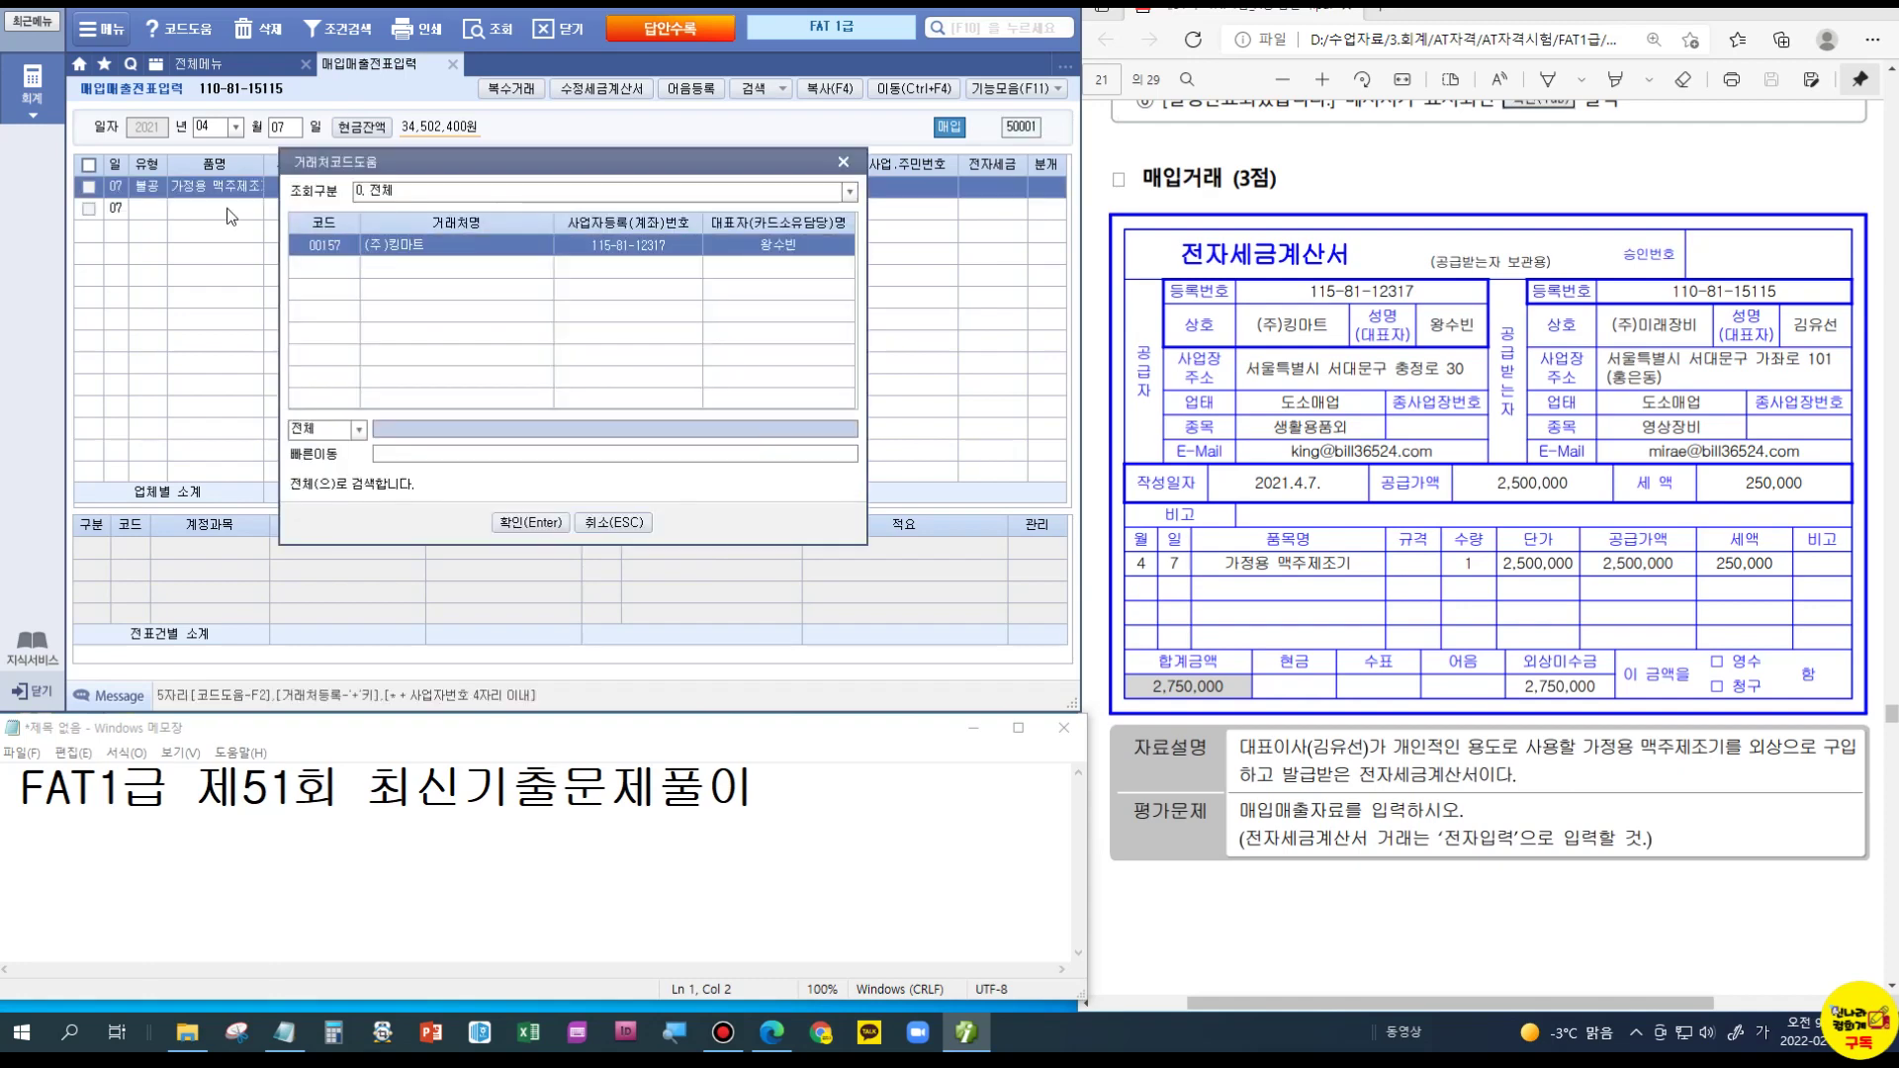
pyautogui.press('Return')
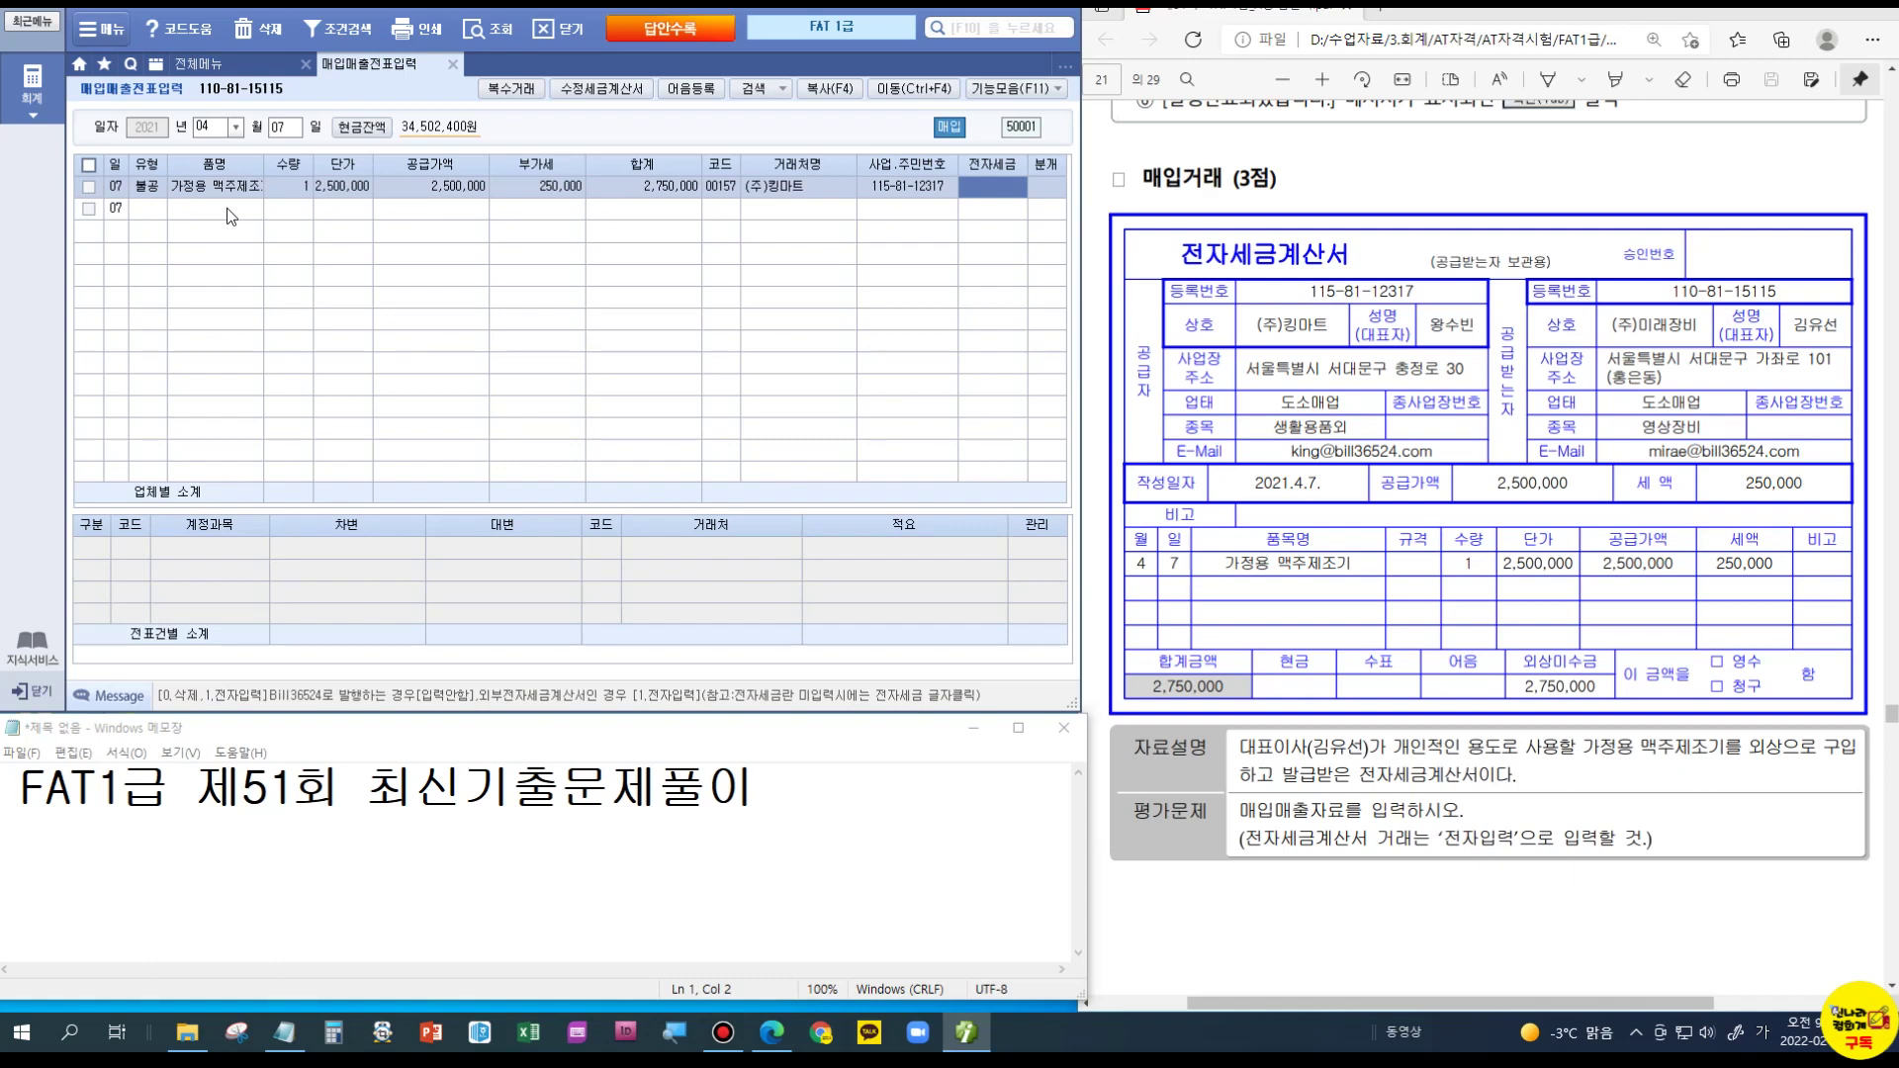
pyautogui.write('1')
pyautogui.press('Return')
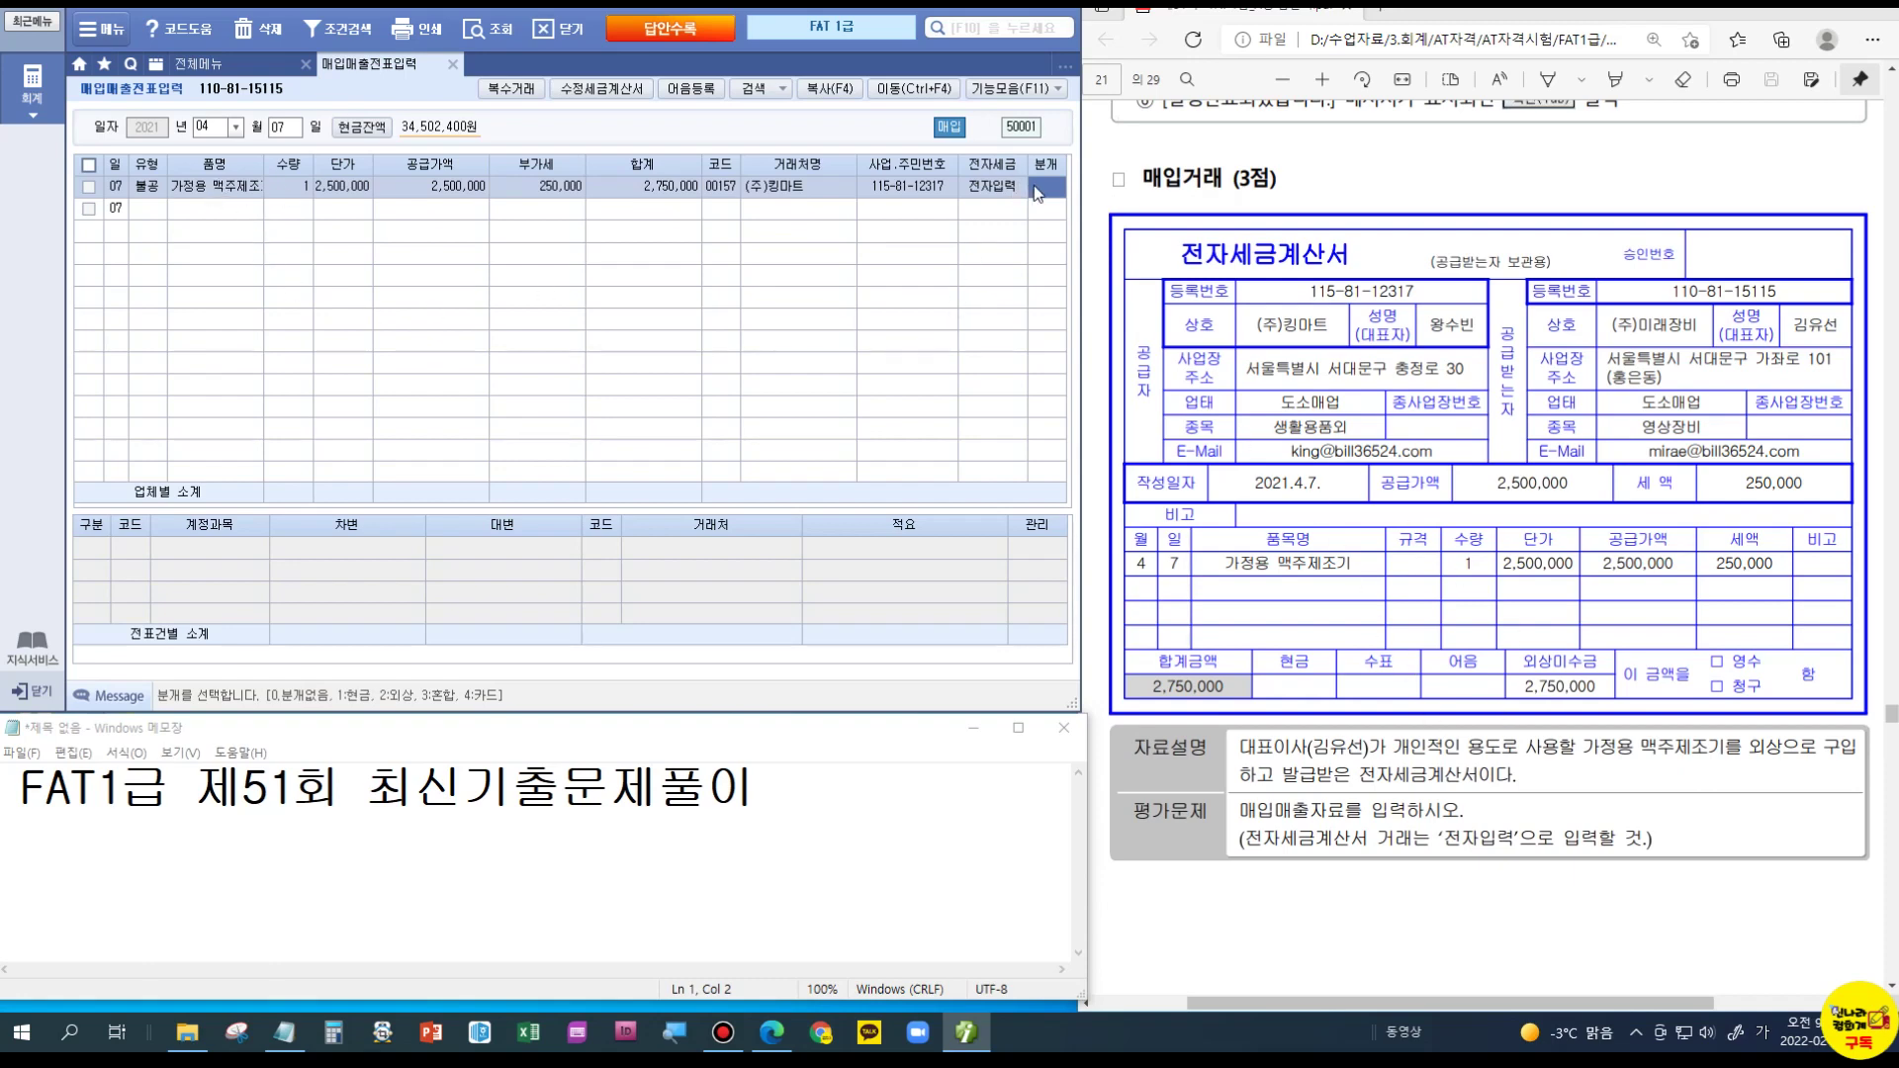
# Step: Set the April 7 purchase's 분개 to 3 혼합 and change the 차변 account to 134 가지급금
pyautogui.write('3')
pyautogui.press('Return')
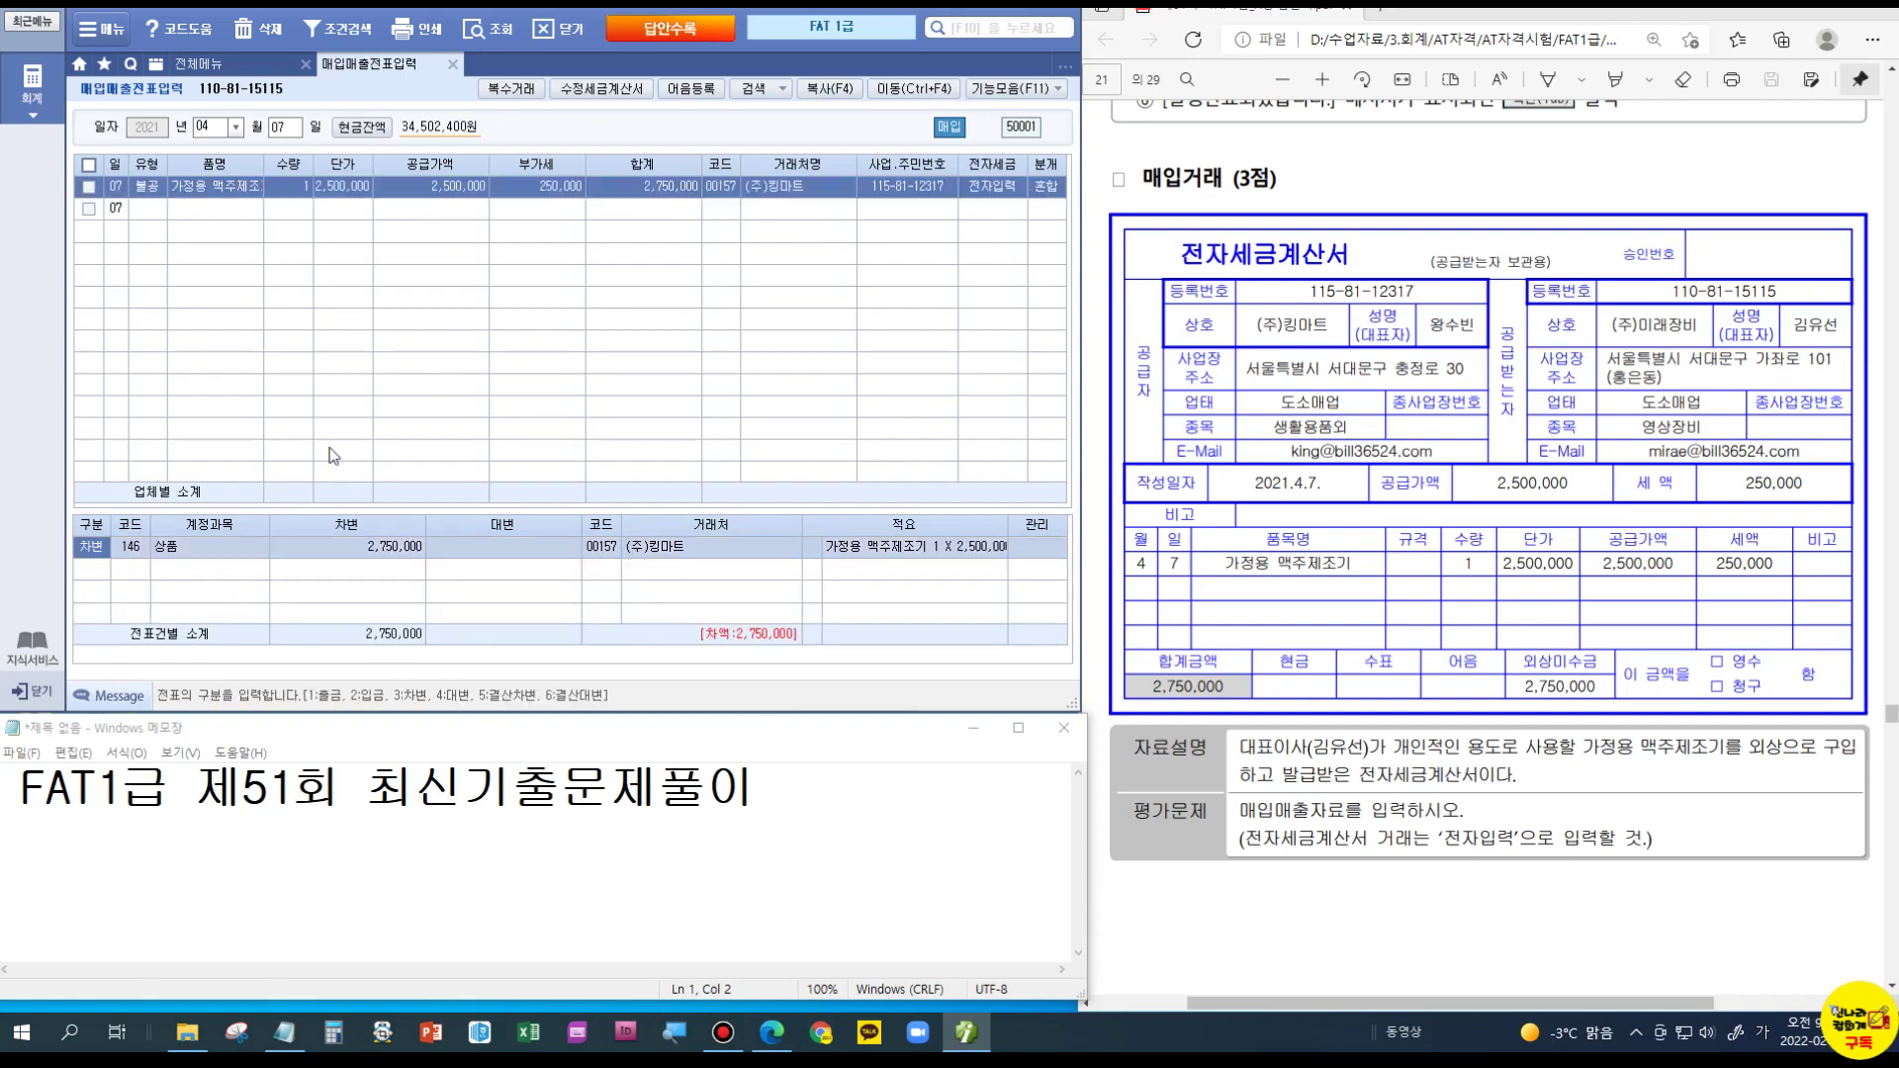
pyautogui.click(136, 548)
pyautogui.write('134')
pyautogui.press('Return')
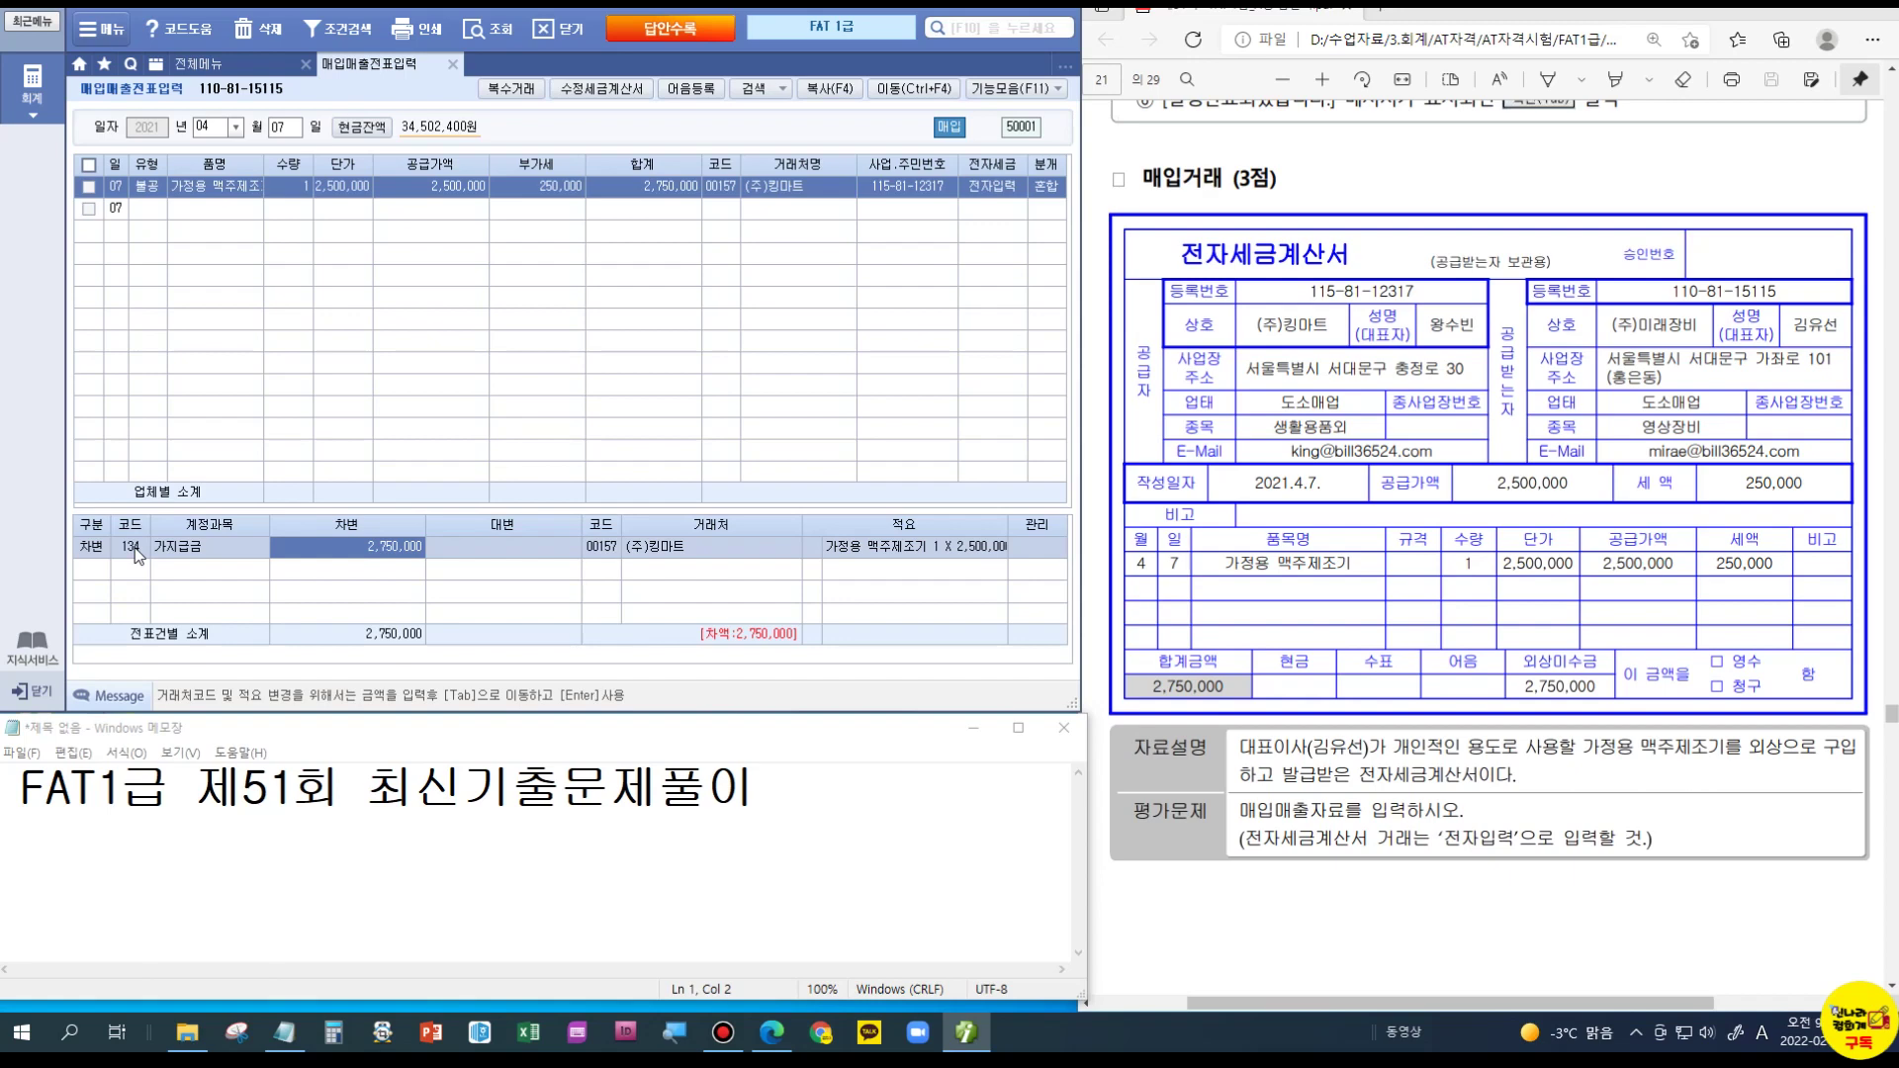
pyautogui.press('Return')
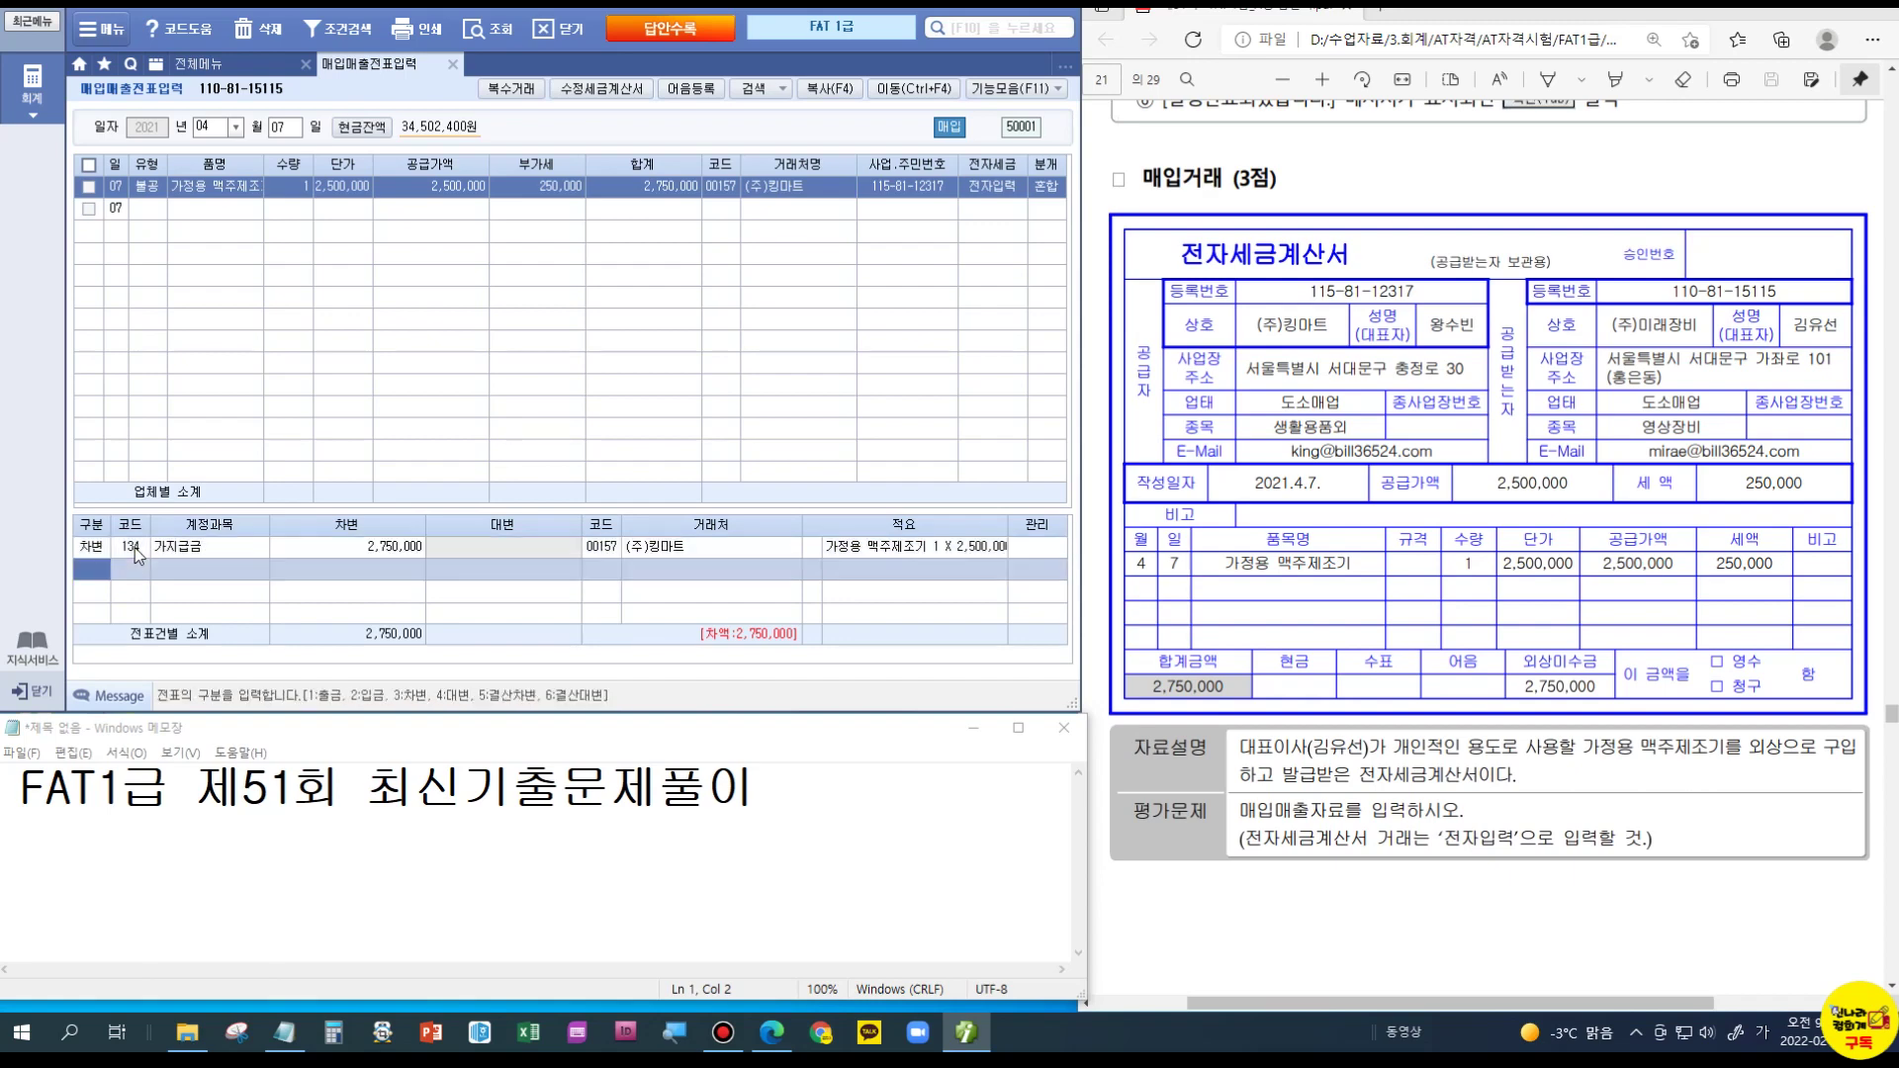
# Step: Change the 거래처 on the April 7 purchase's 차변 가지급금 line to the company's representative director
pyautogui.click(592, 547)
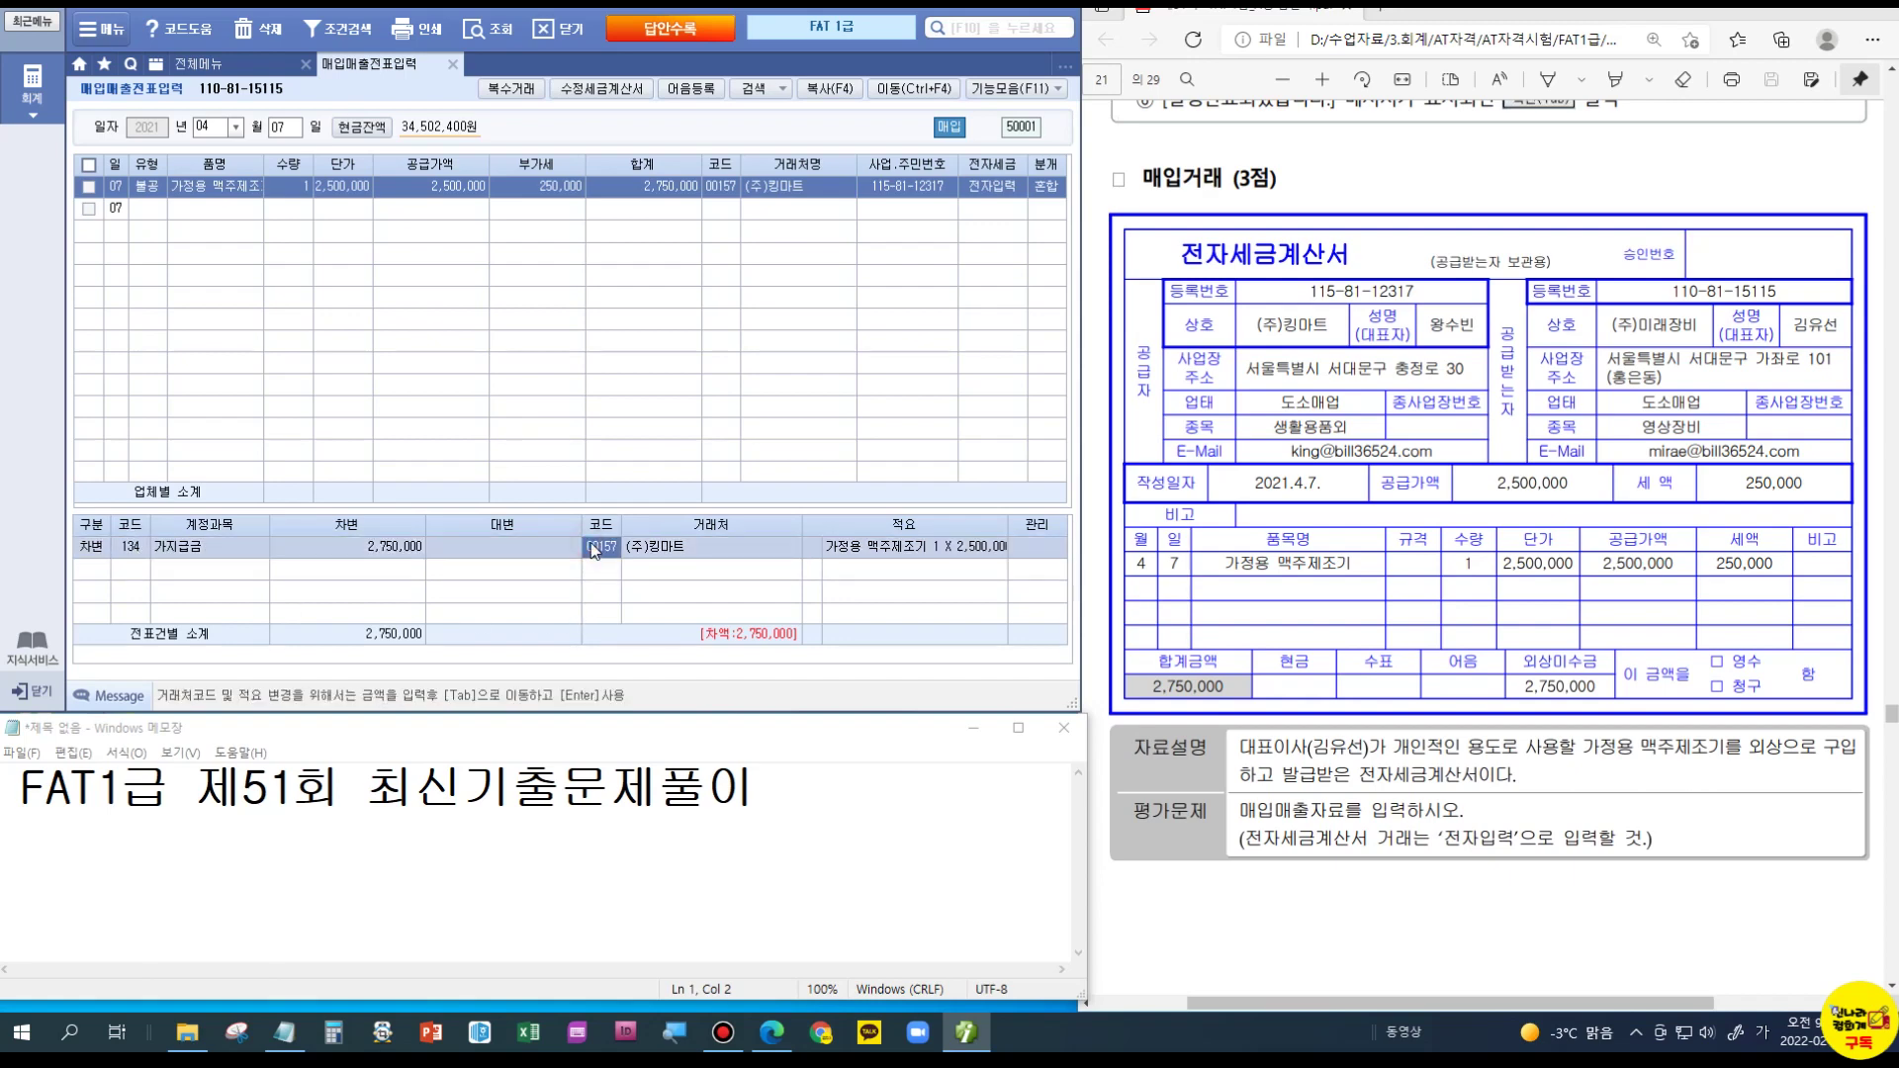
pyautogui.write('김유')
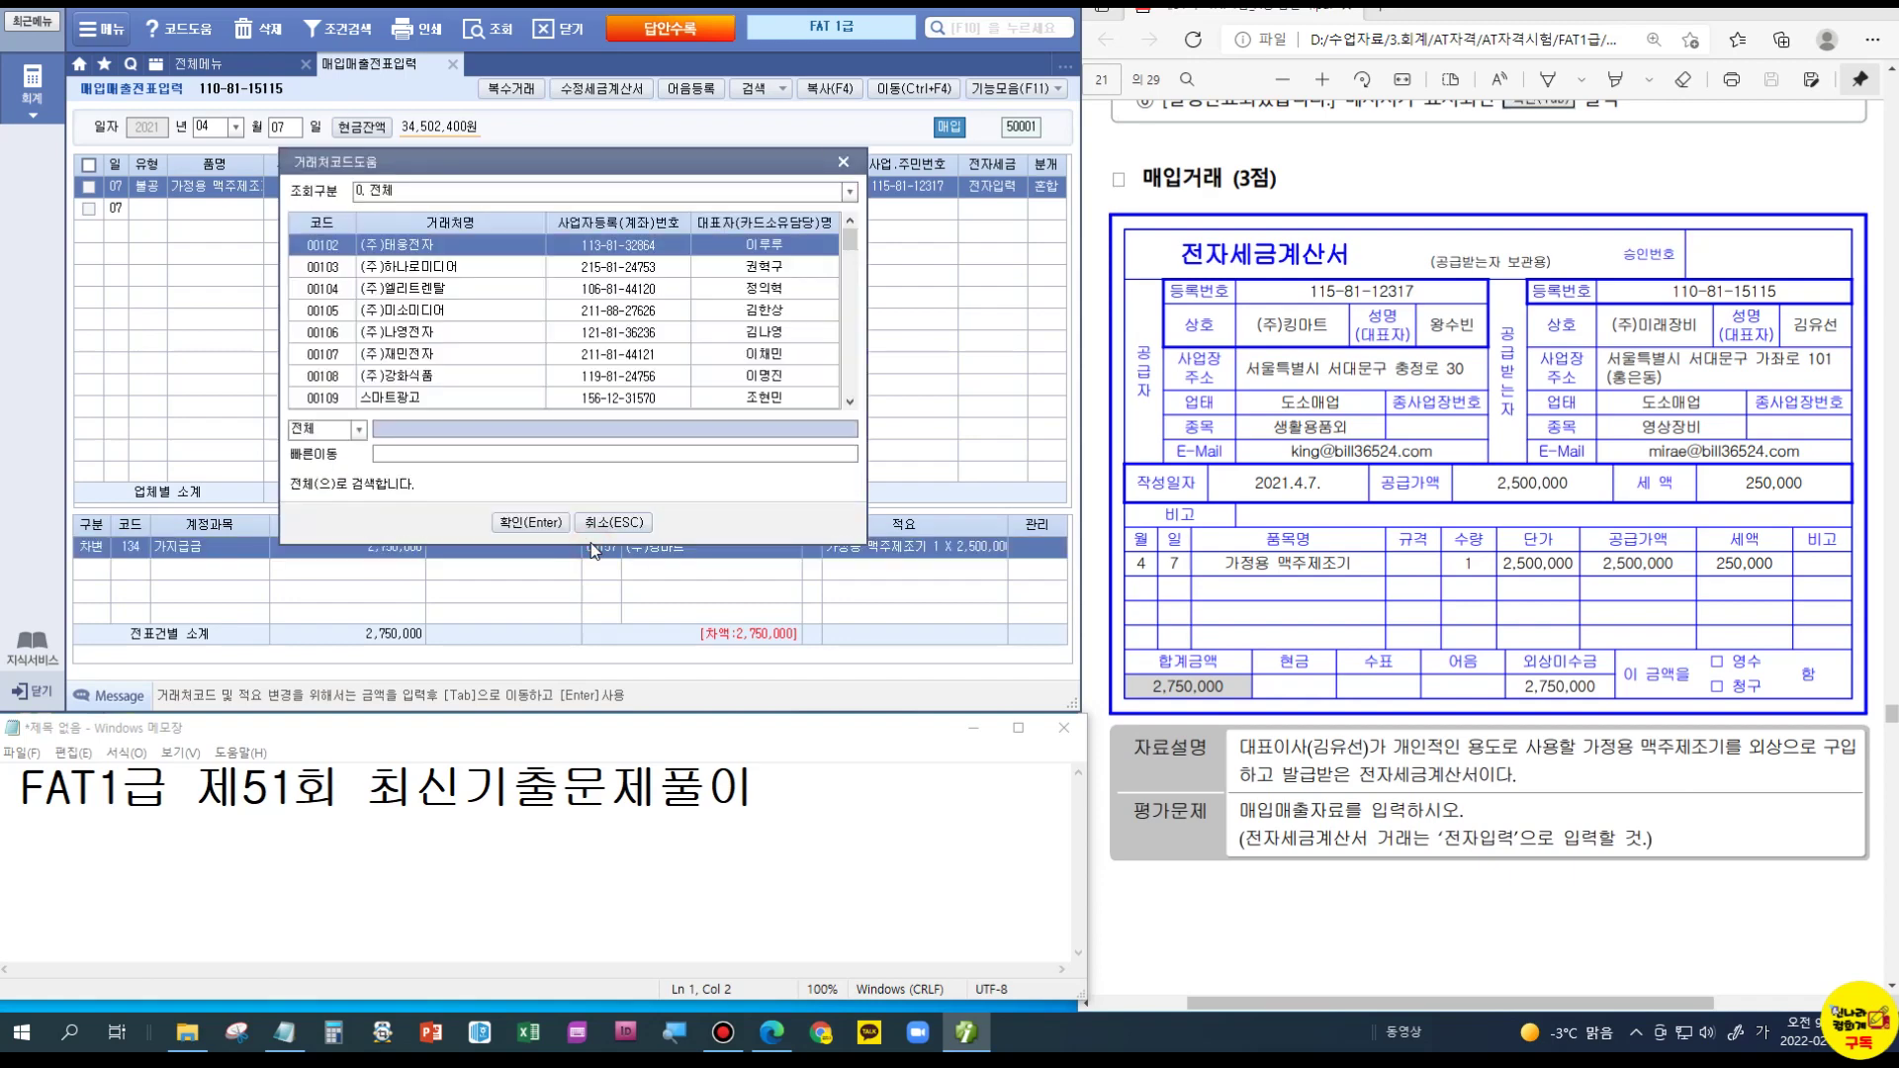
pyautogui.write('선')
pyautogui.press('Return')
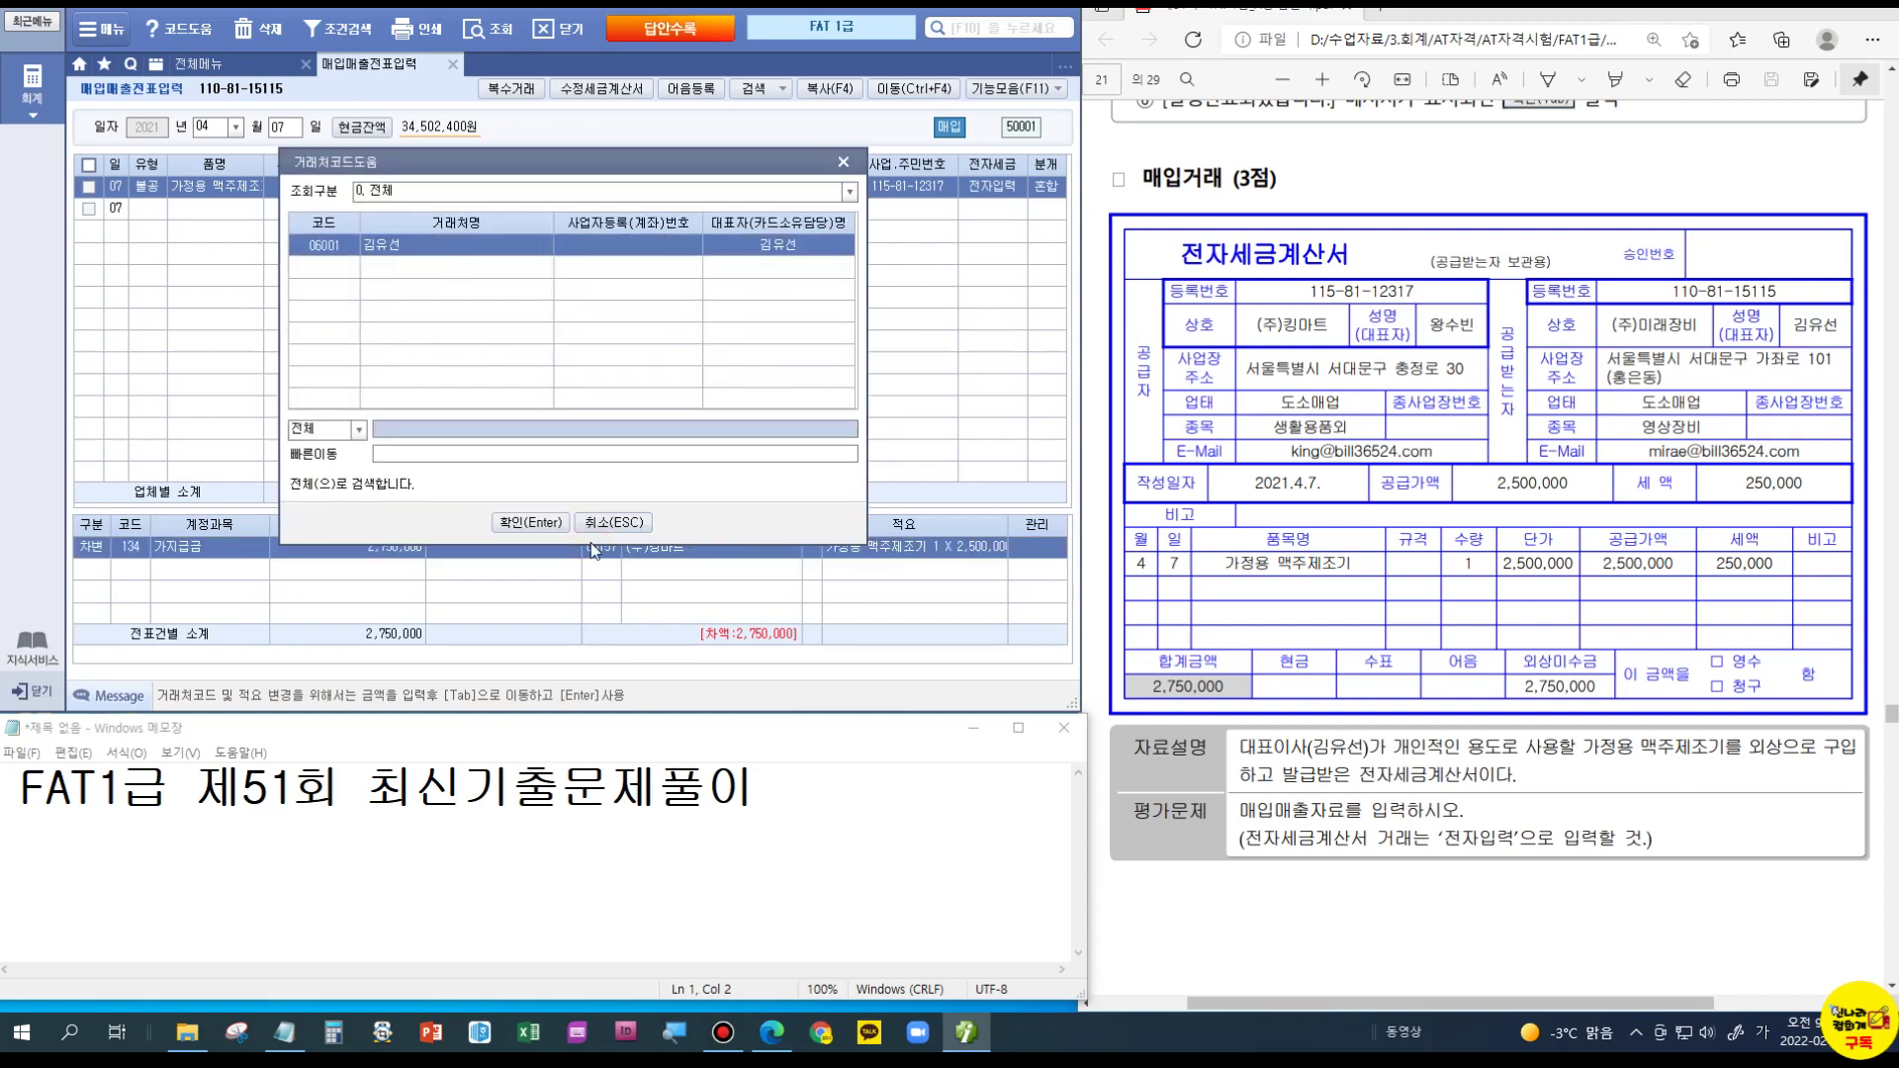
pyautogui.press('Return')
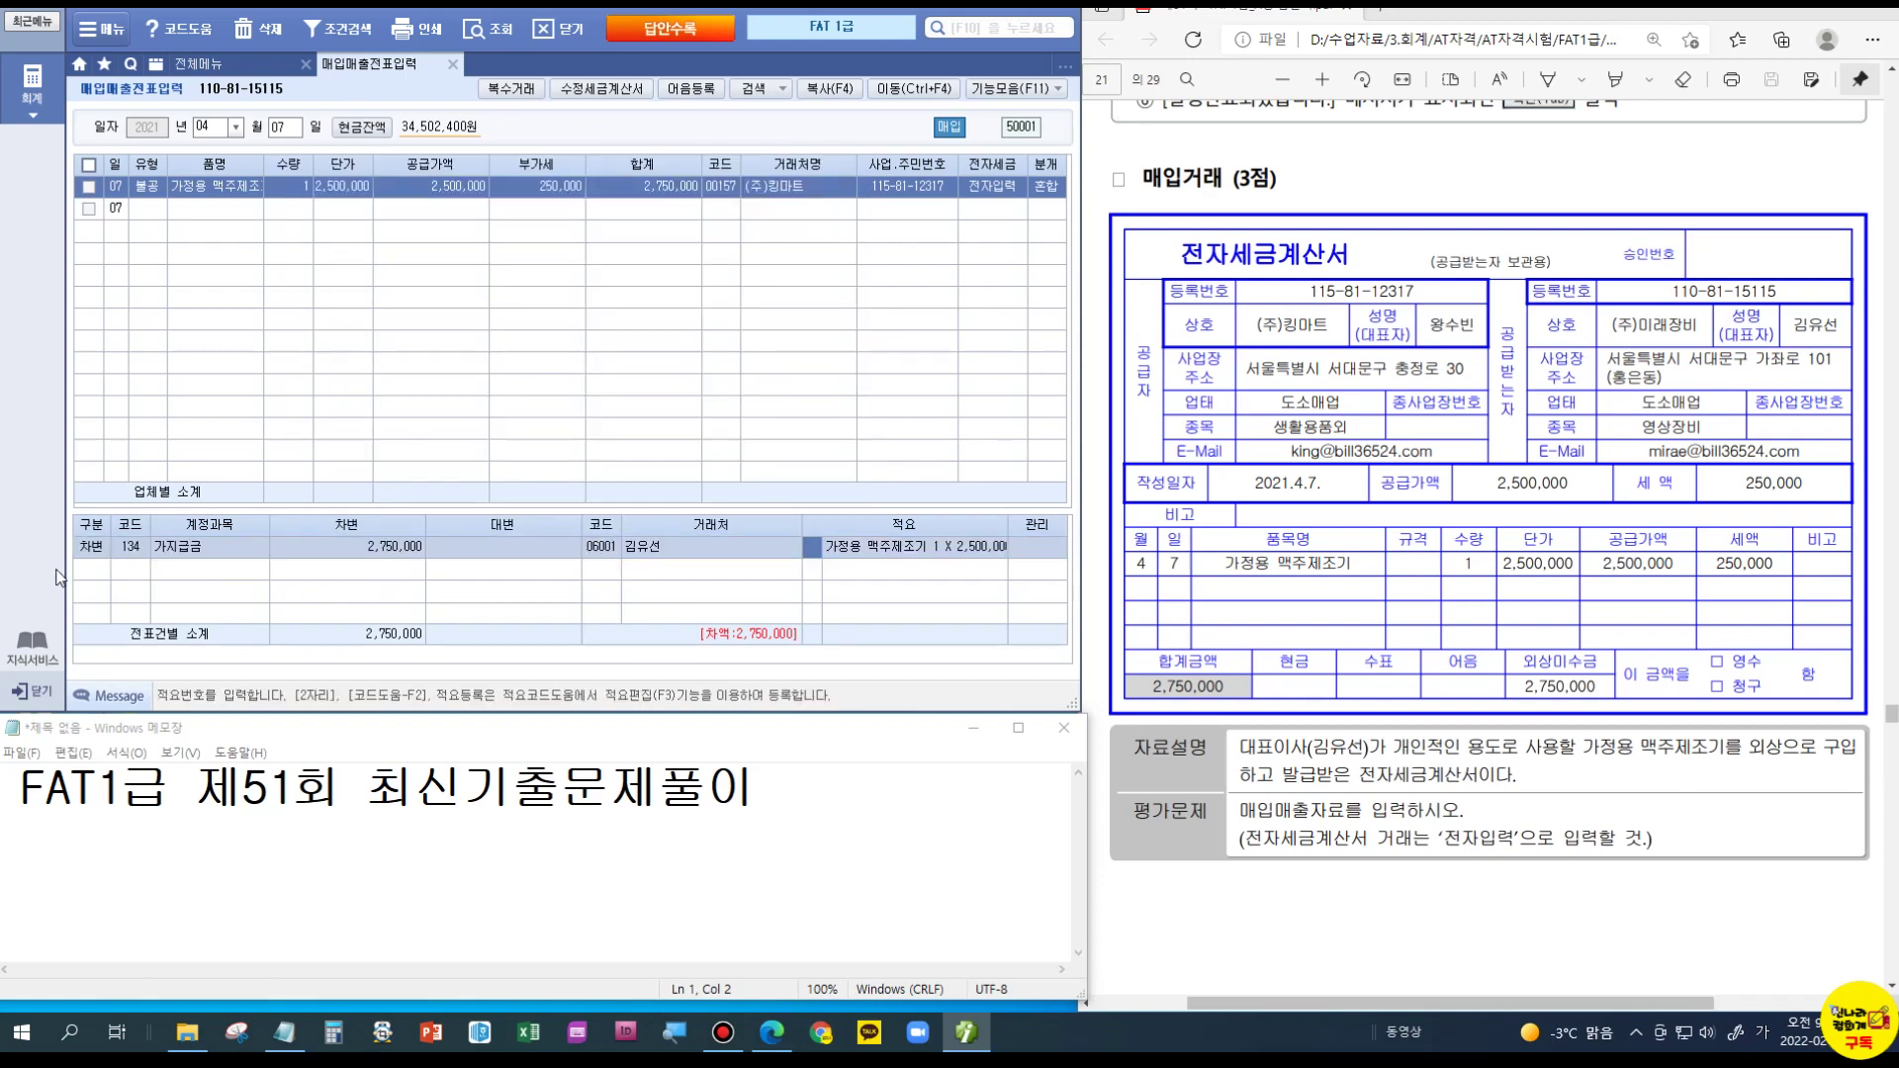
pyautogui.press('Return')
# Step: Add a 대변 line for 253 미지급금 of 2,750,000 to the April 7 purchase voucher
pyautogui.write('4253')
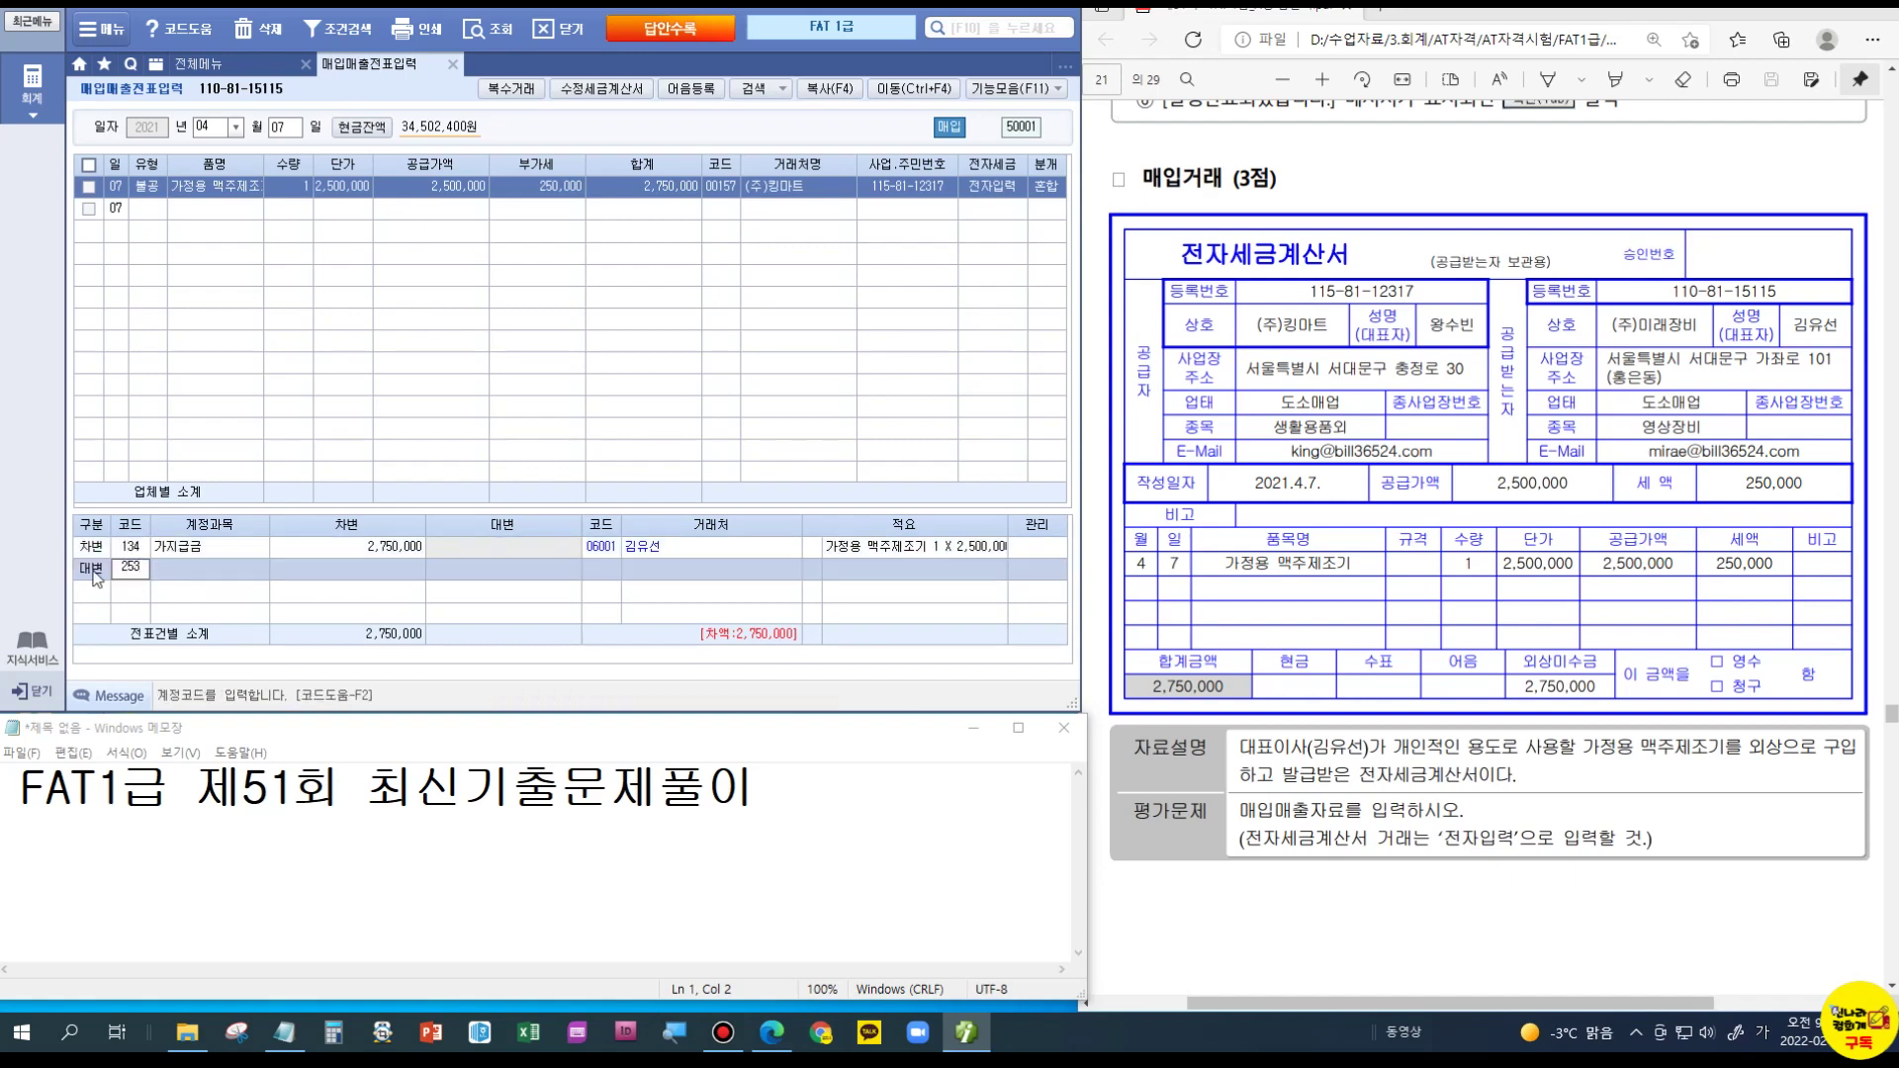
pyautogui.press('Return')
pyautogui.write('2750000')
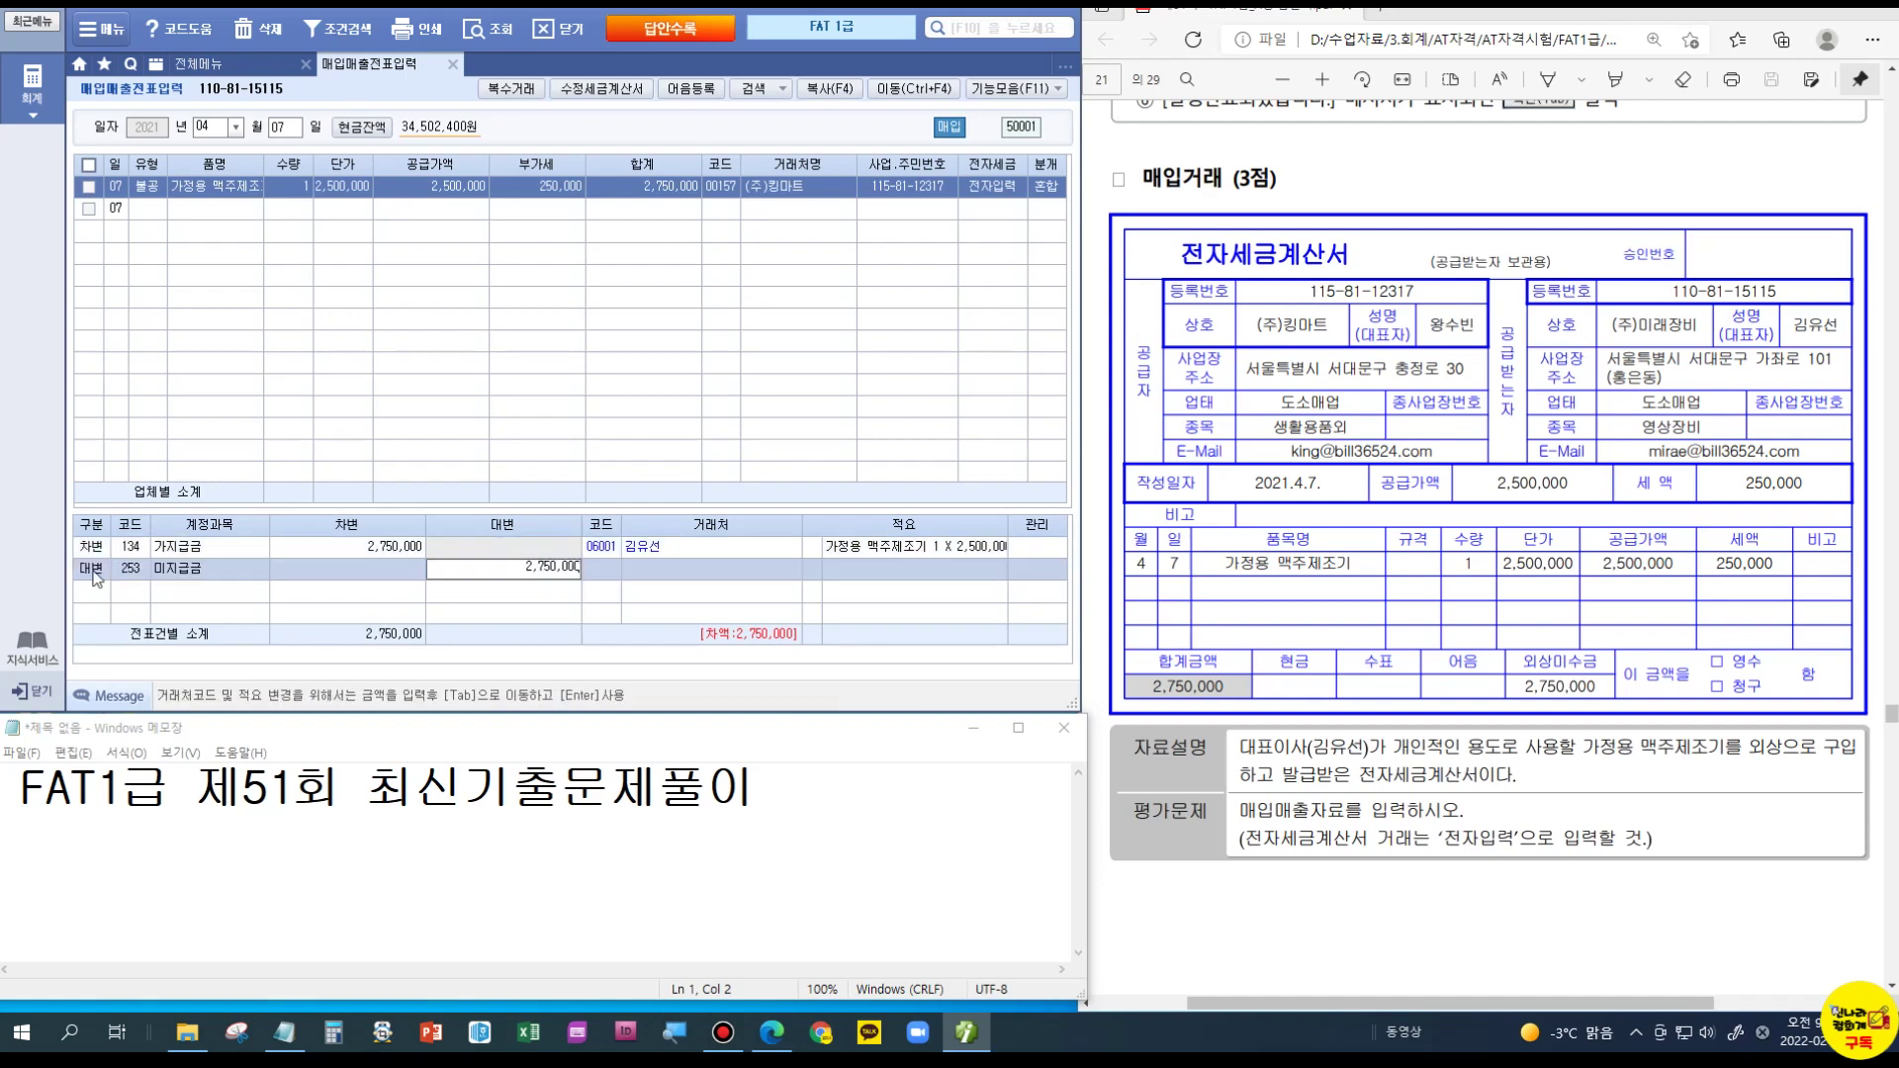
pyautogui.press('Return')
pyautogui.click(465, 188)
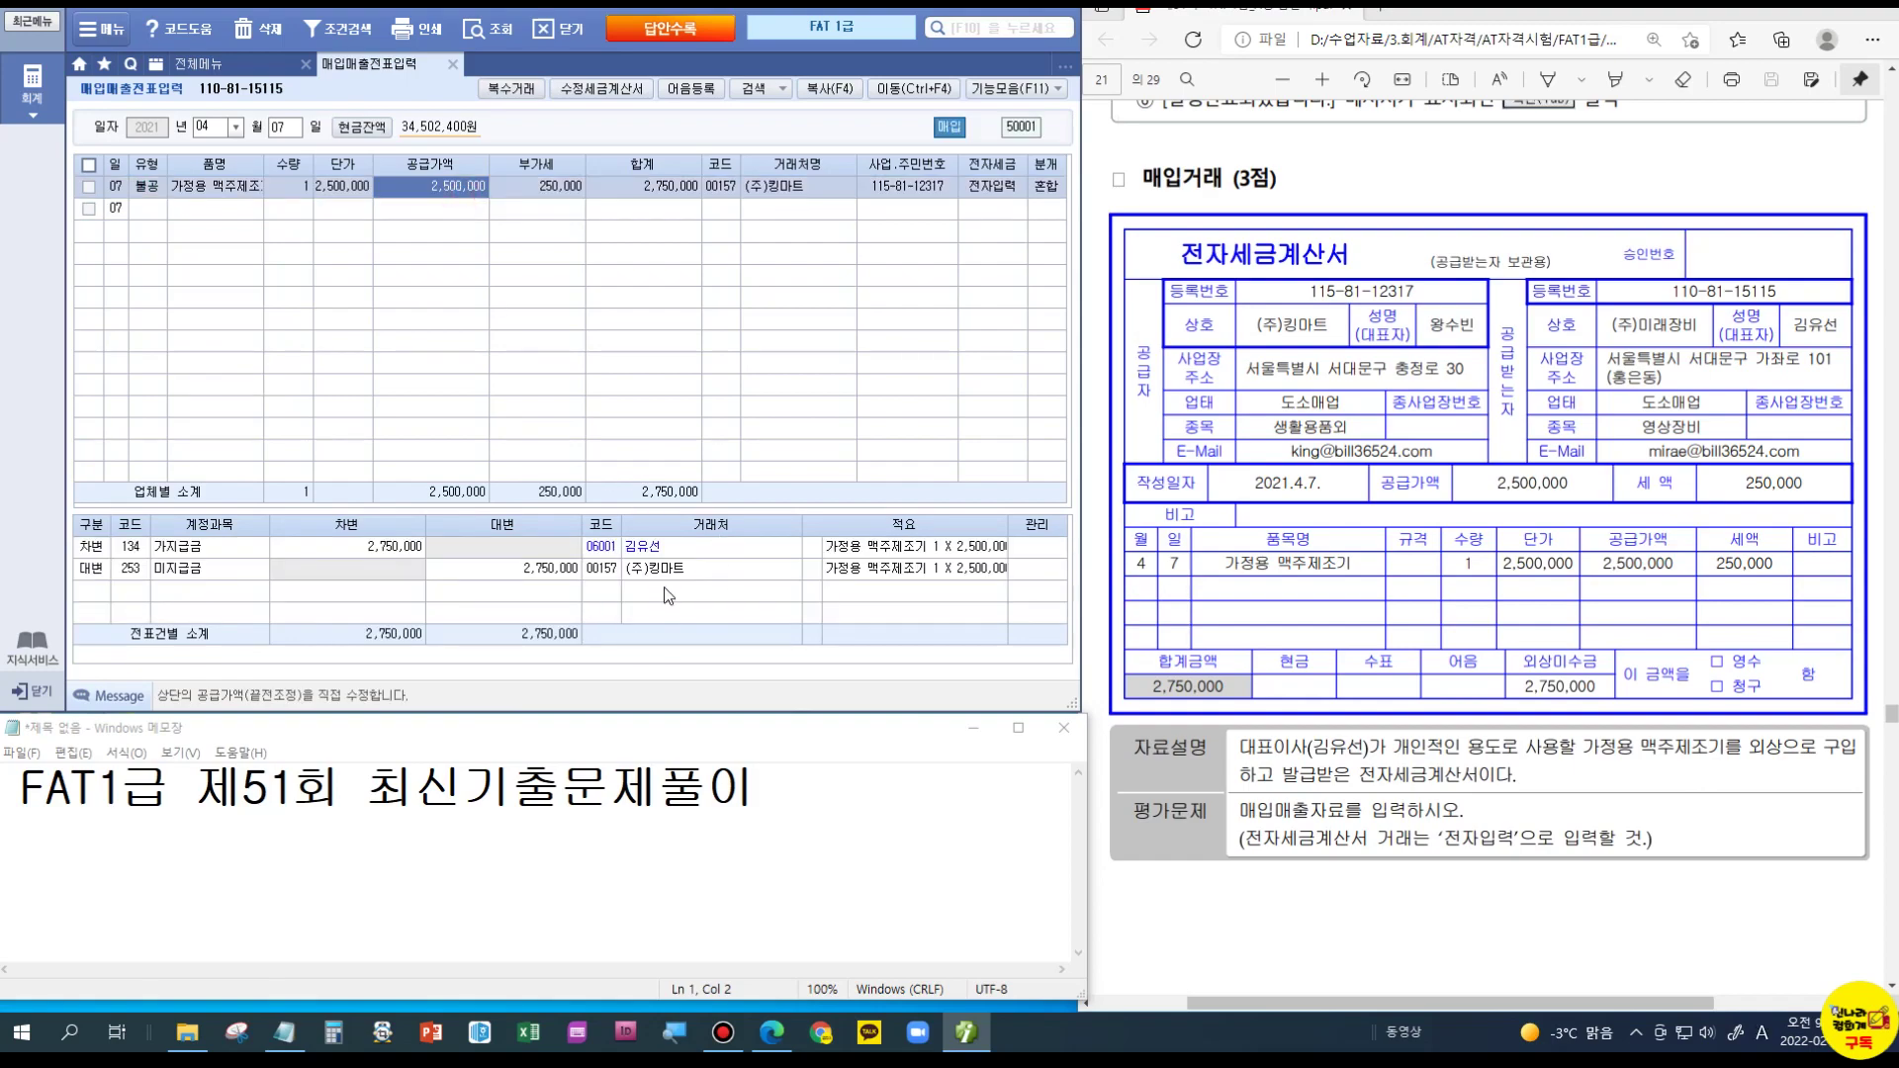
# Step: Bring up the April 4 sale voucher, check its 전자세금 field against the problem text, and close the voucher screen
pyautogui.scroll(15, 1395, 348)
pyautogui.scroll(6, 1394, 349)
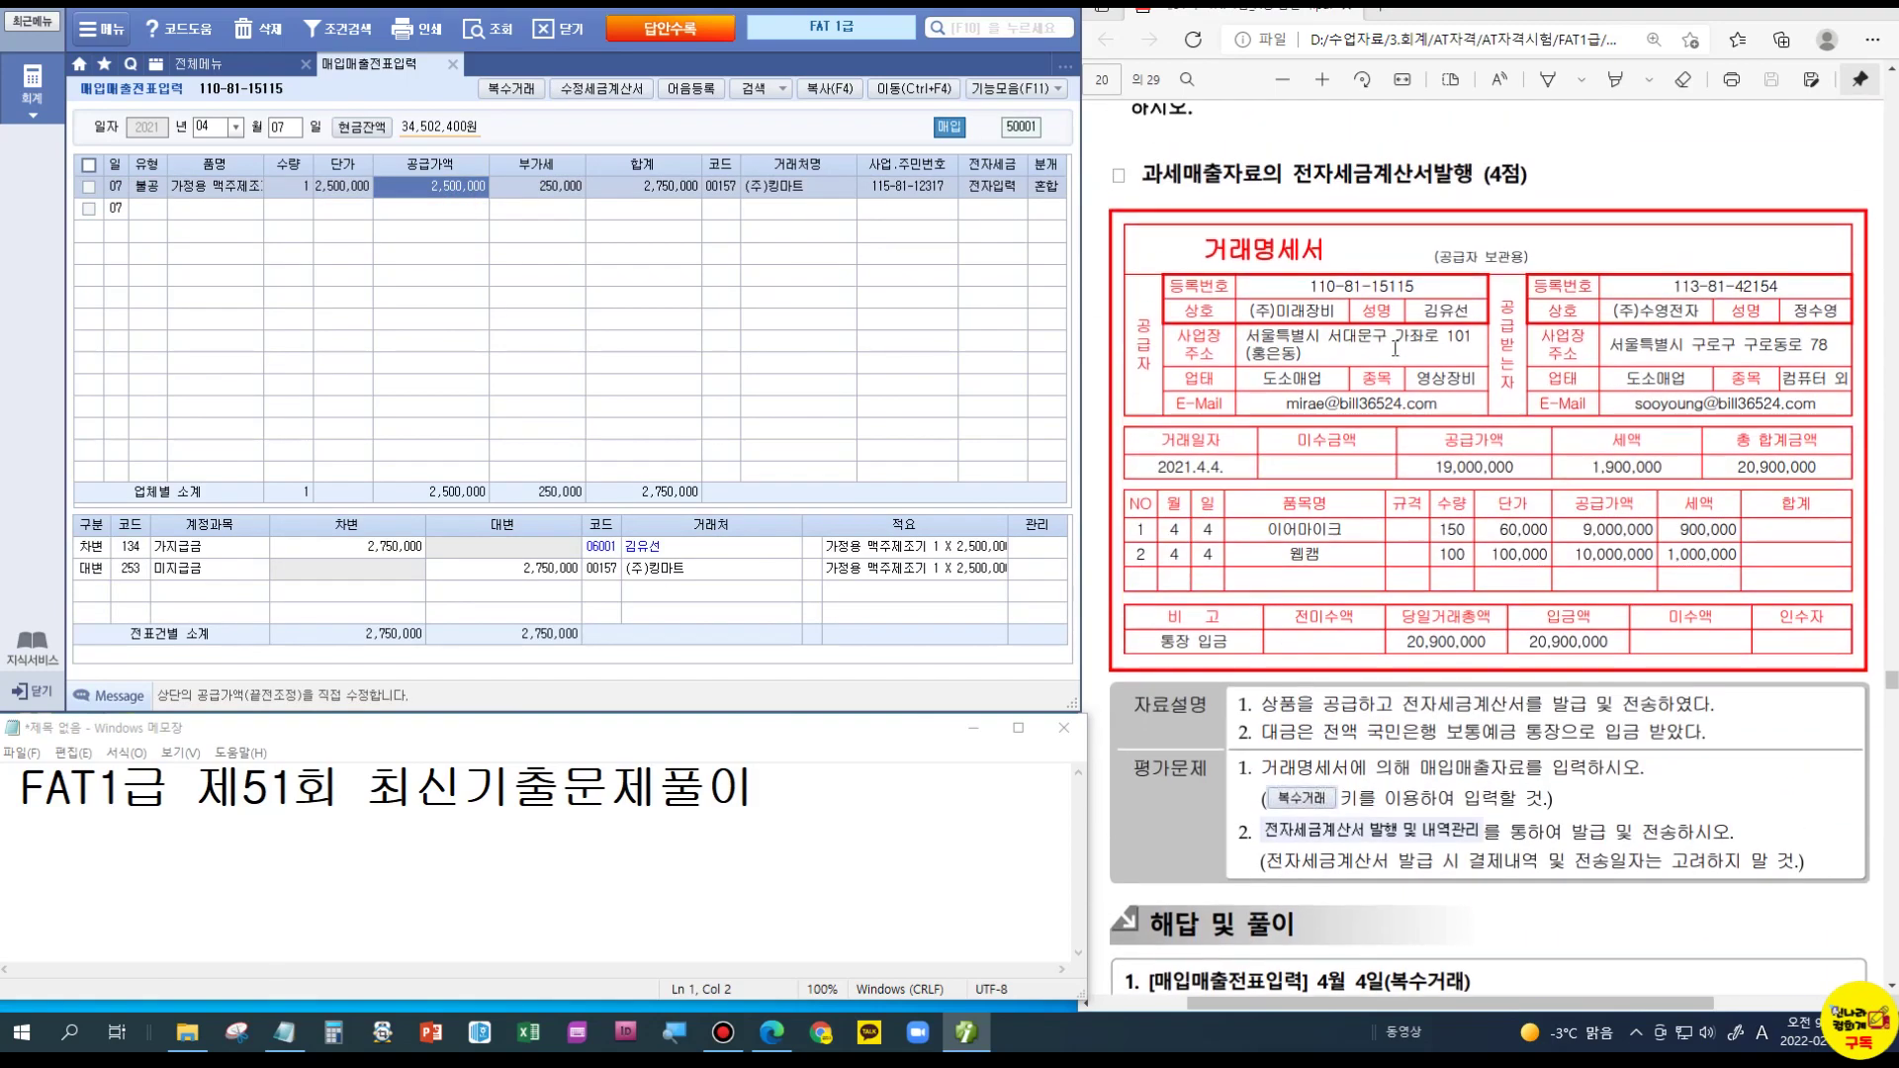
pyautogui.click(279, 128)
pyautogui.write('04')
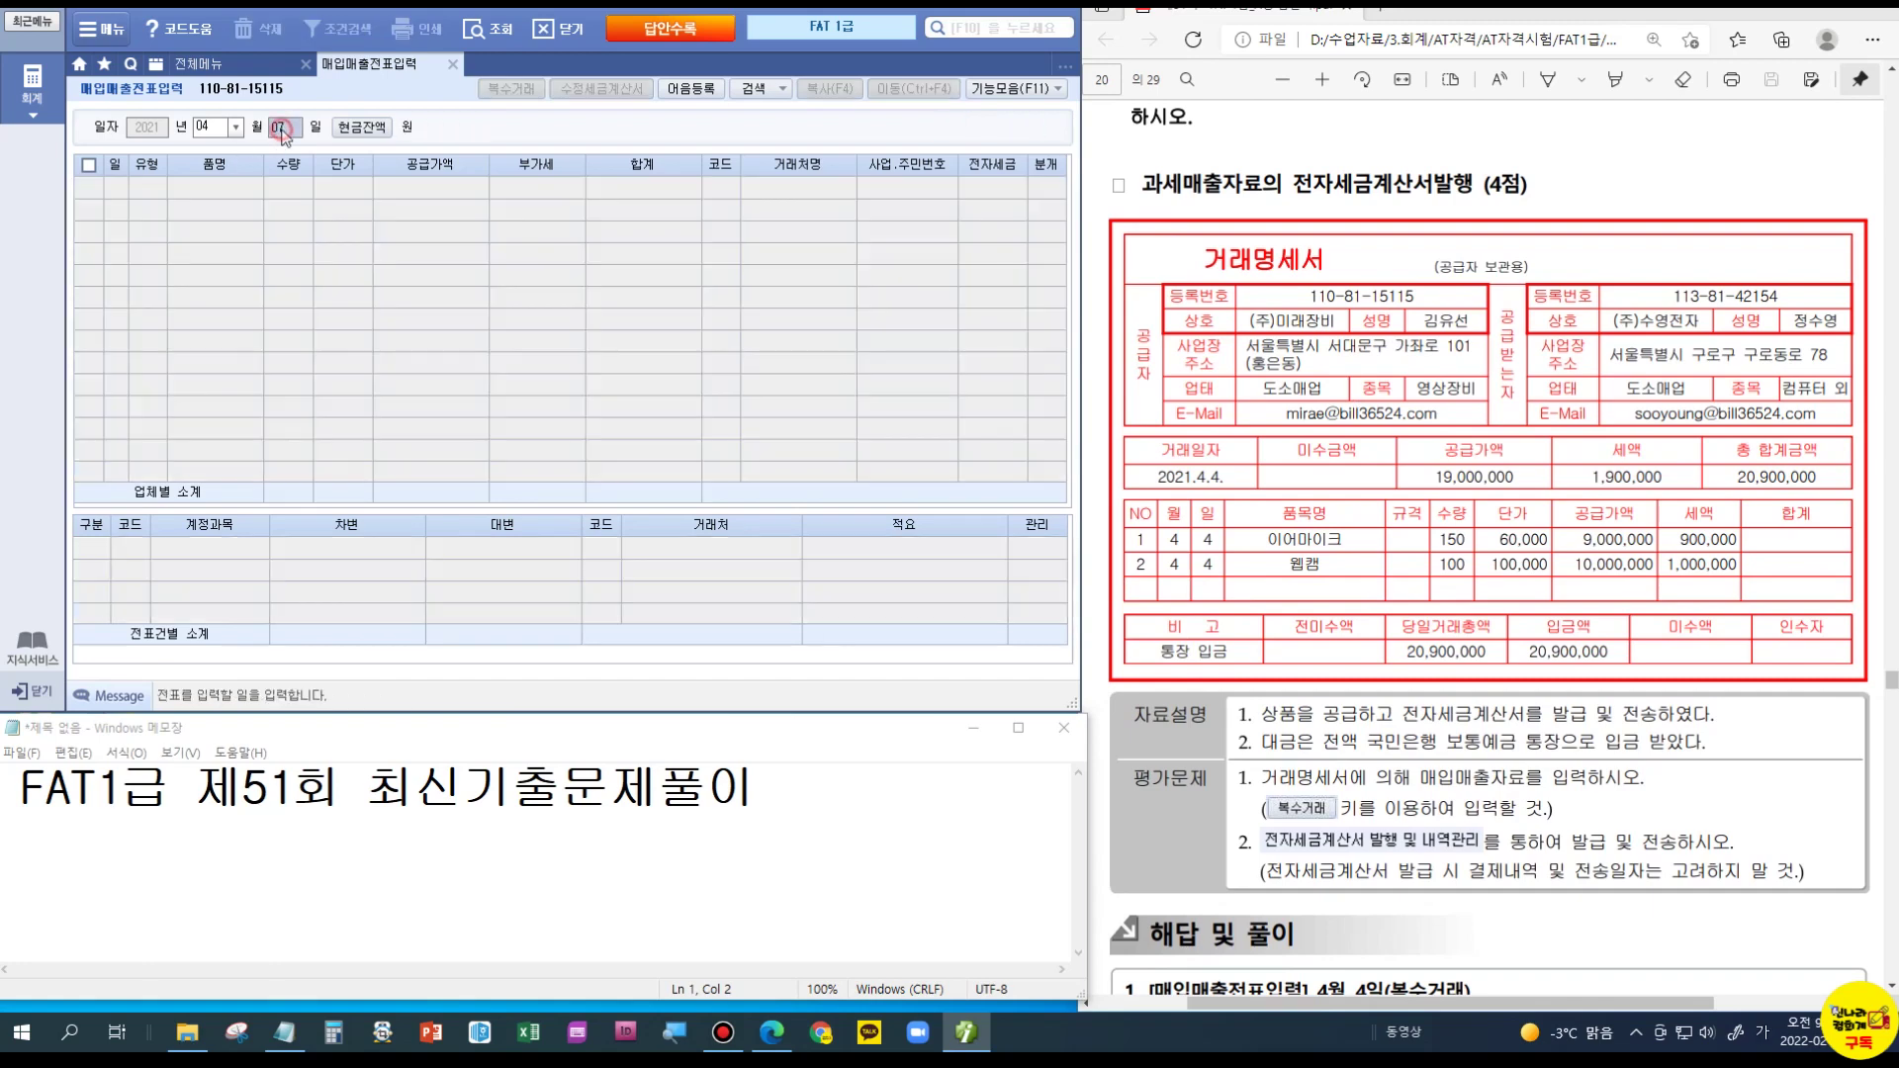
pyautogui.press('Return')
pyautogui.click(971, 190)
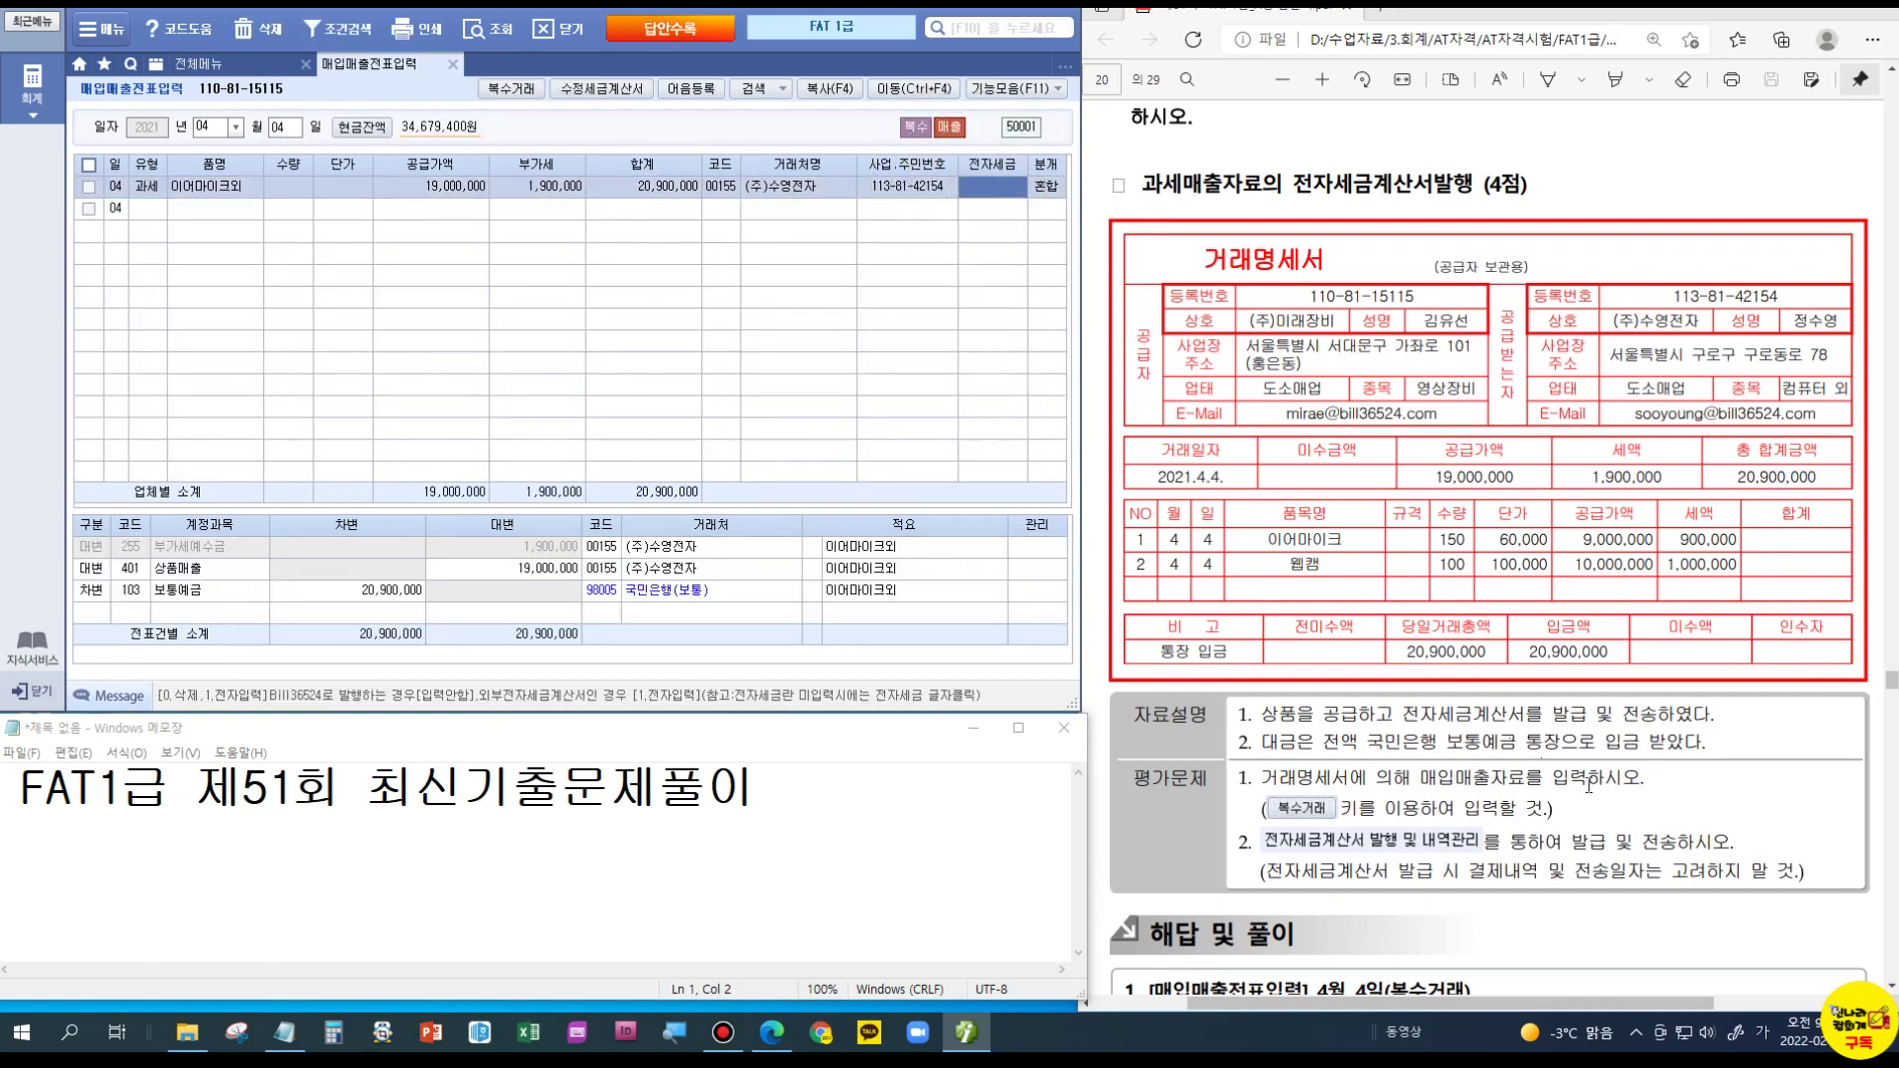
pyautogui.click(452, 64)
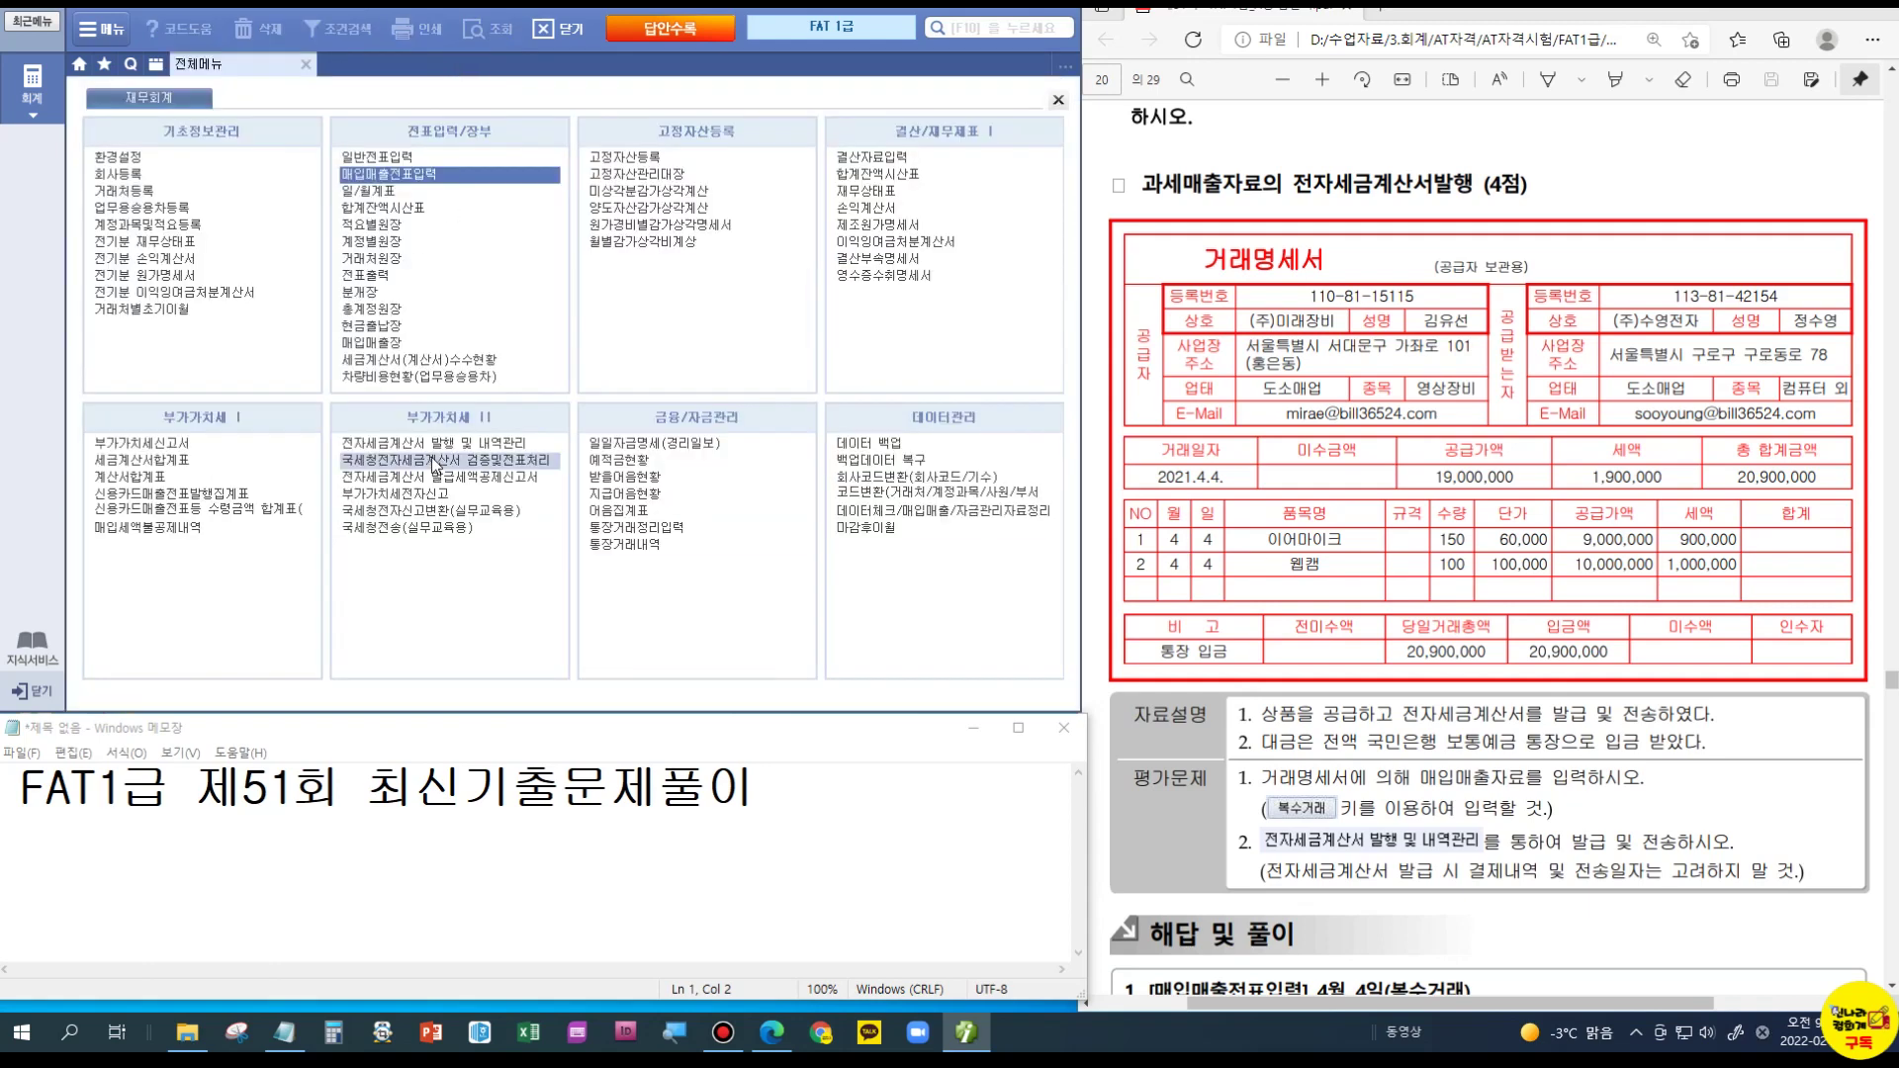
# Step: Open 전자세금계산서 발행 및 내역관리 and query the 매출 invoices from 2021-04-04 to 2021-04-04 for all 거래처
pyautogui.click(435, 445)
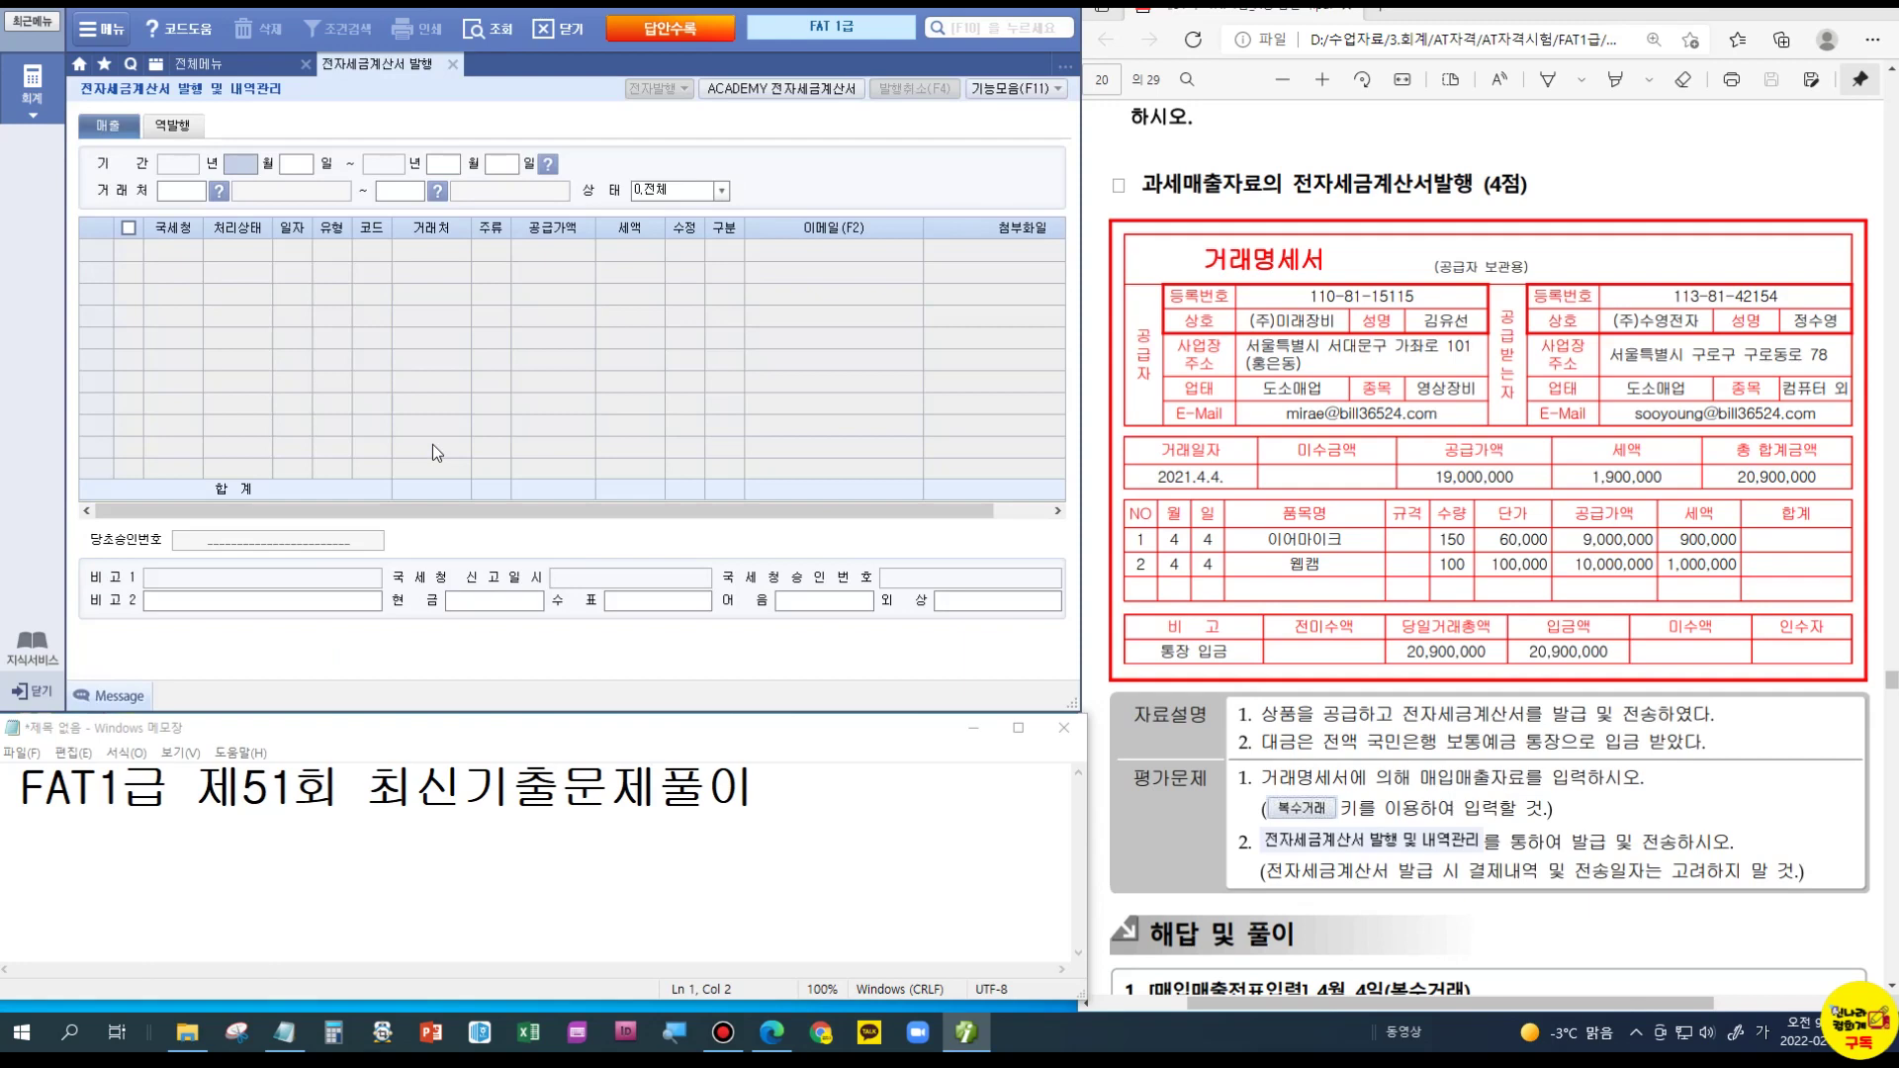
pyautogui.write('040404')
pyautogui.write('04')
pyautogui.press('Return')
pyautogui.press('Return')
pyautogui.press('Return')
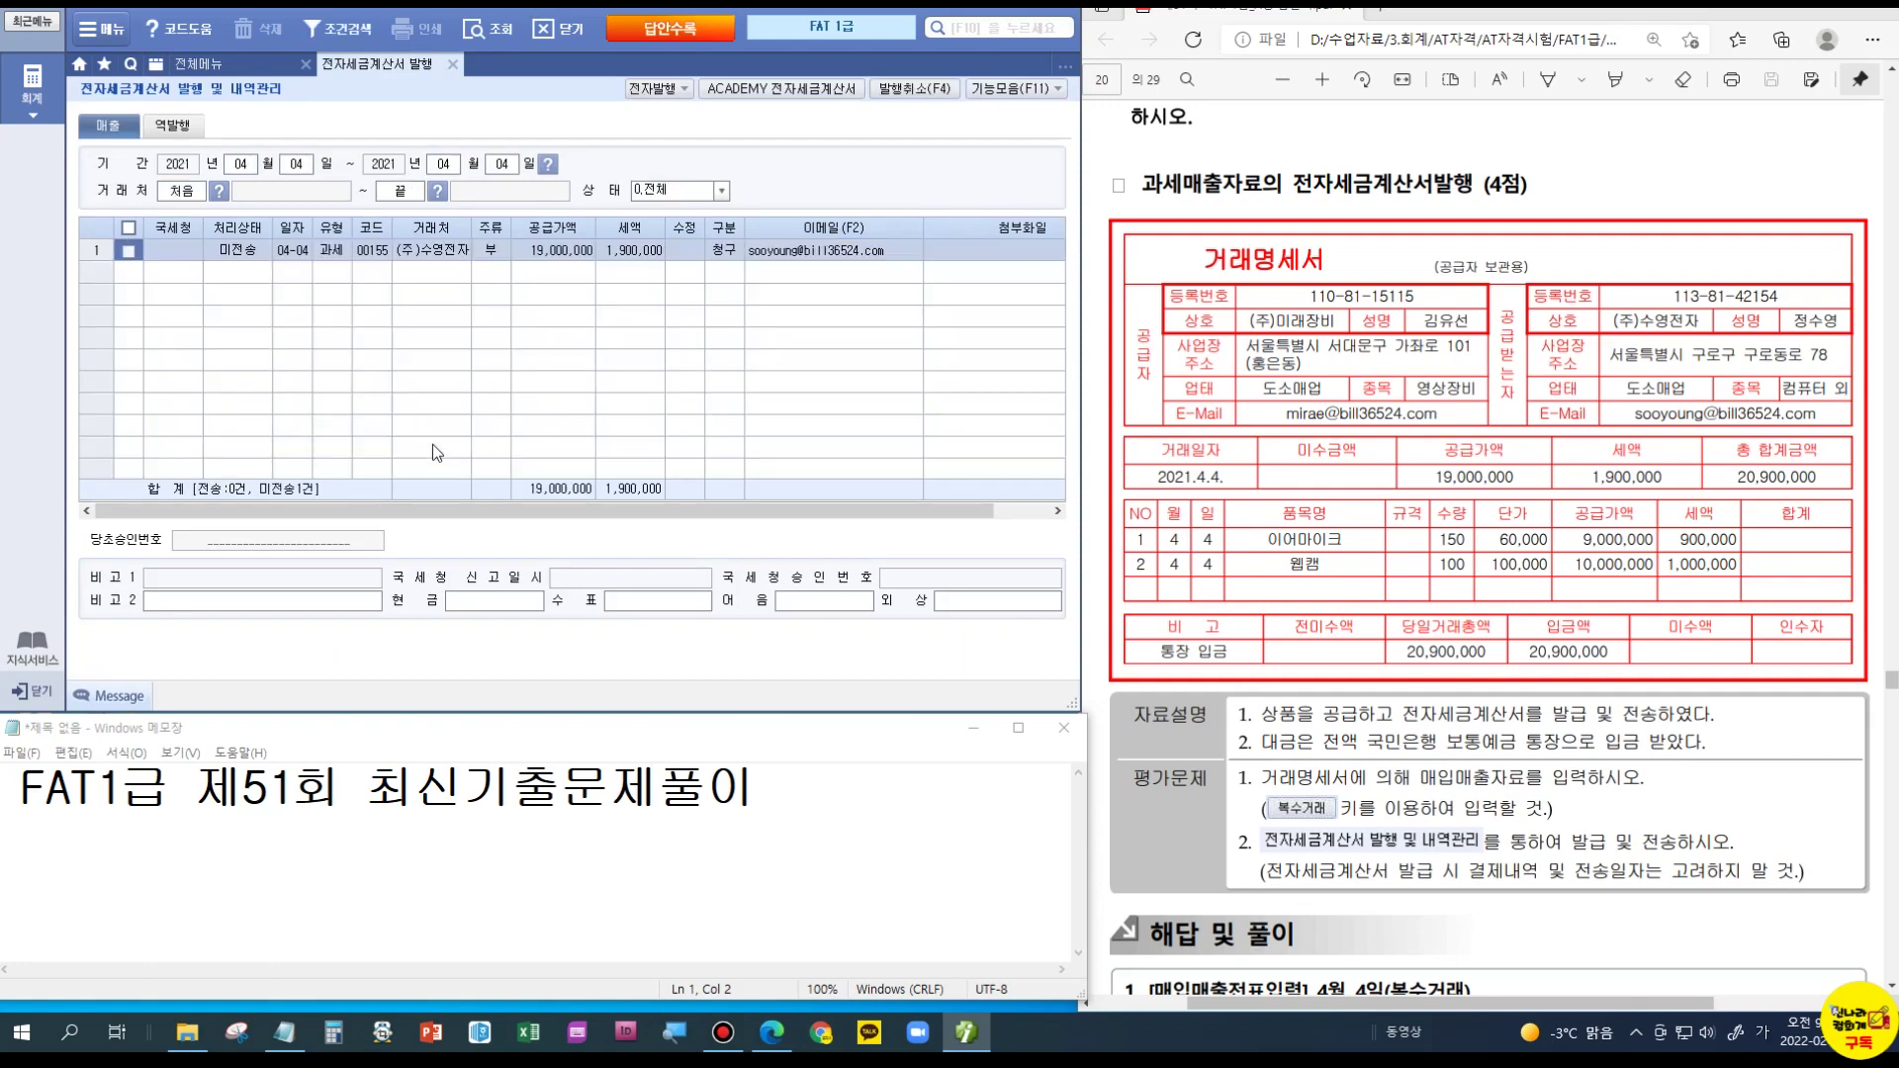
# Step: Issue the electronic tax invoice for the April 4 sale to (주)수영전자 with 전자발행
pyautogui.click(128, 251)
pyautogui.click(1745, 888)
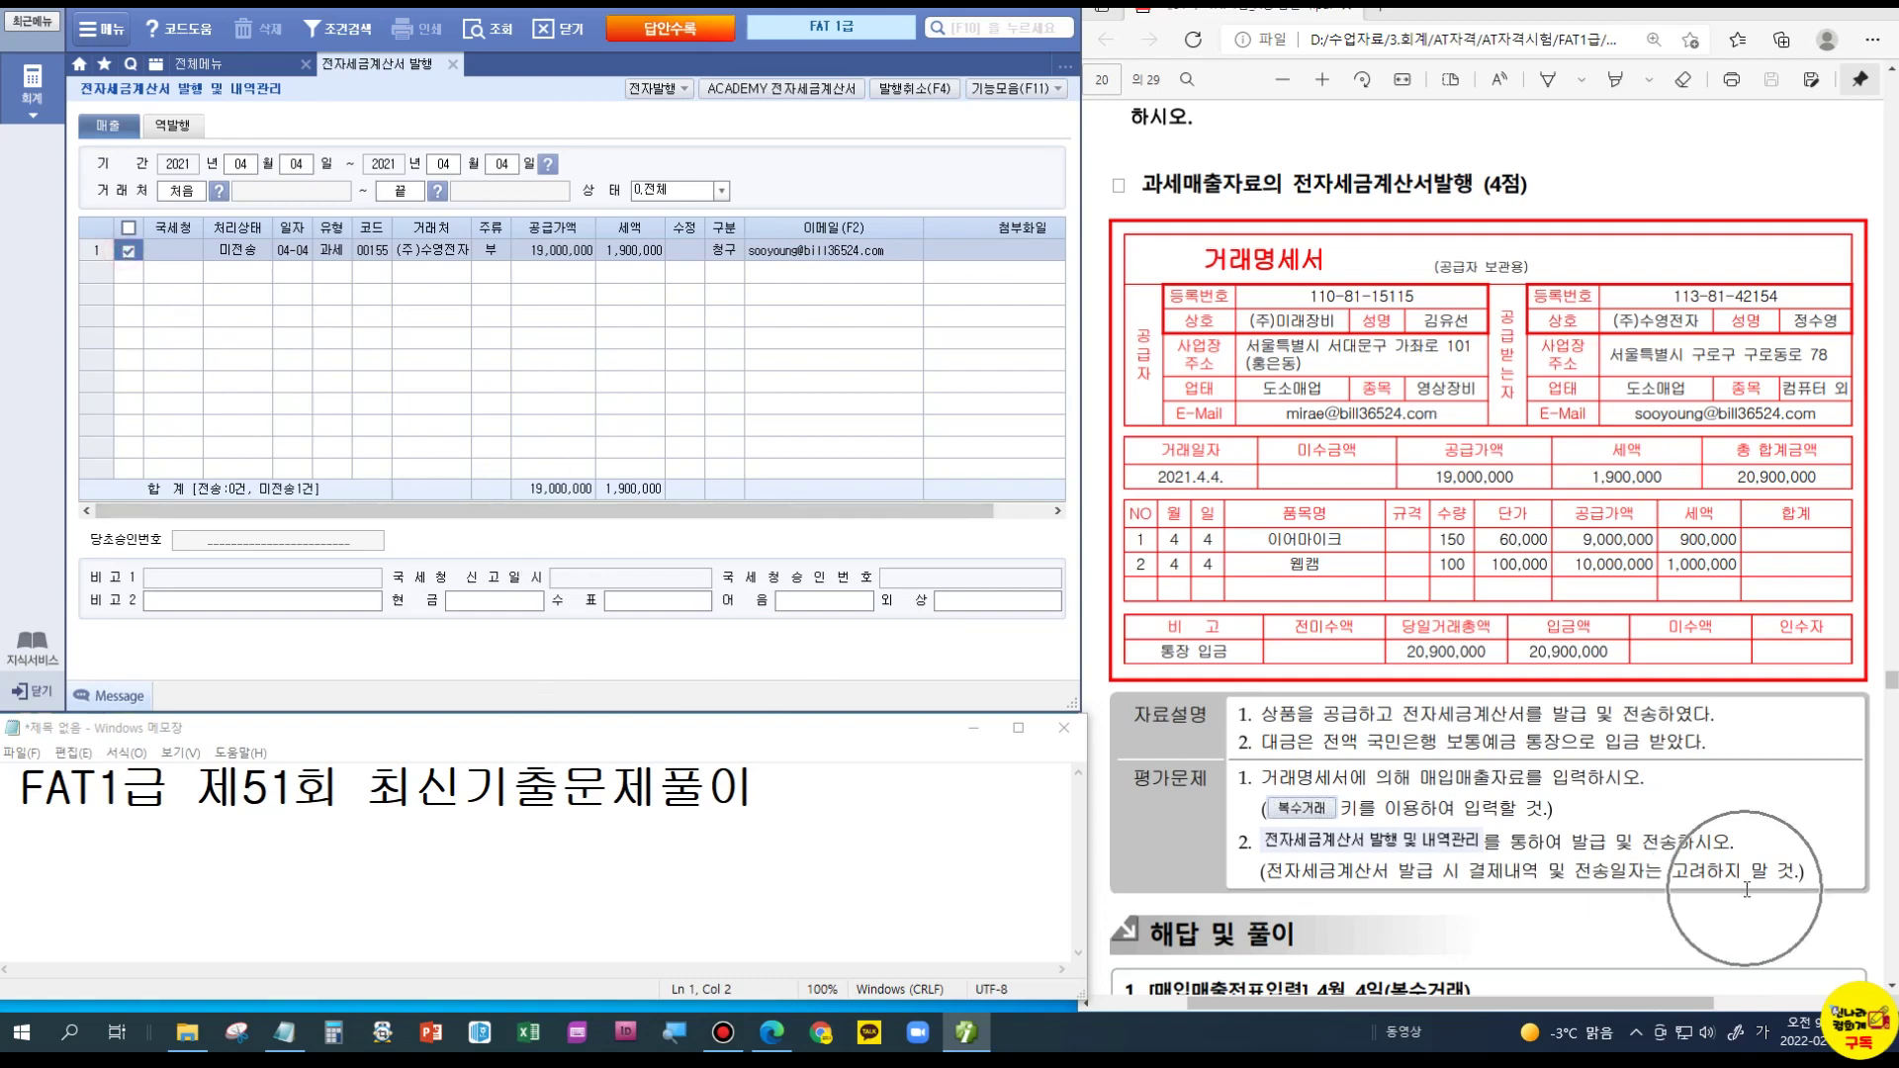
pyautogui.click(653, 89)
pyautogui.click(534, 461)
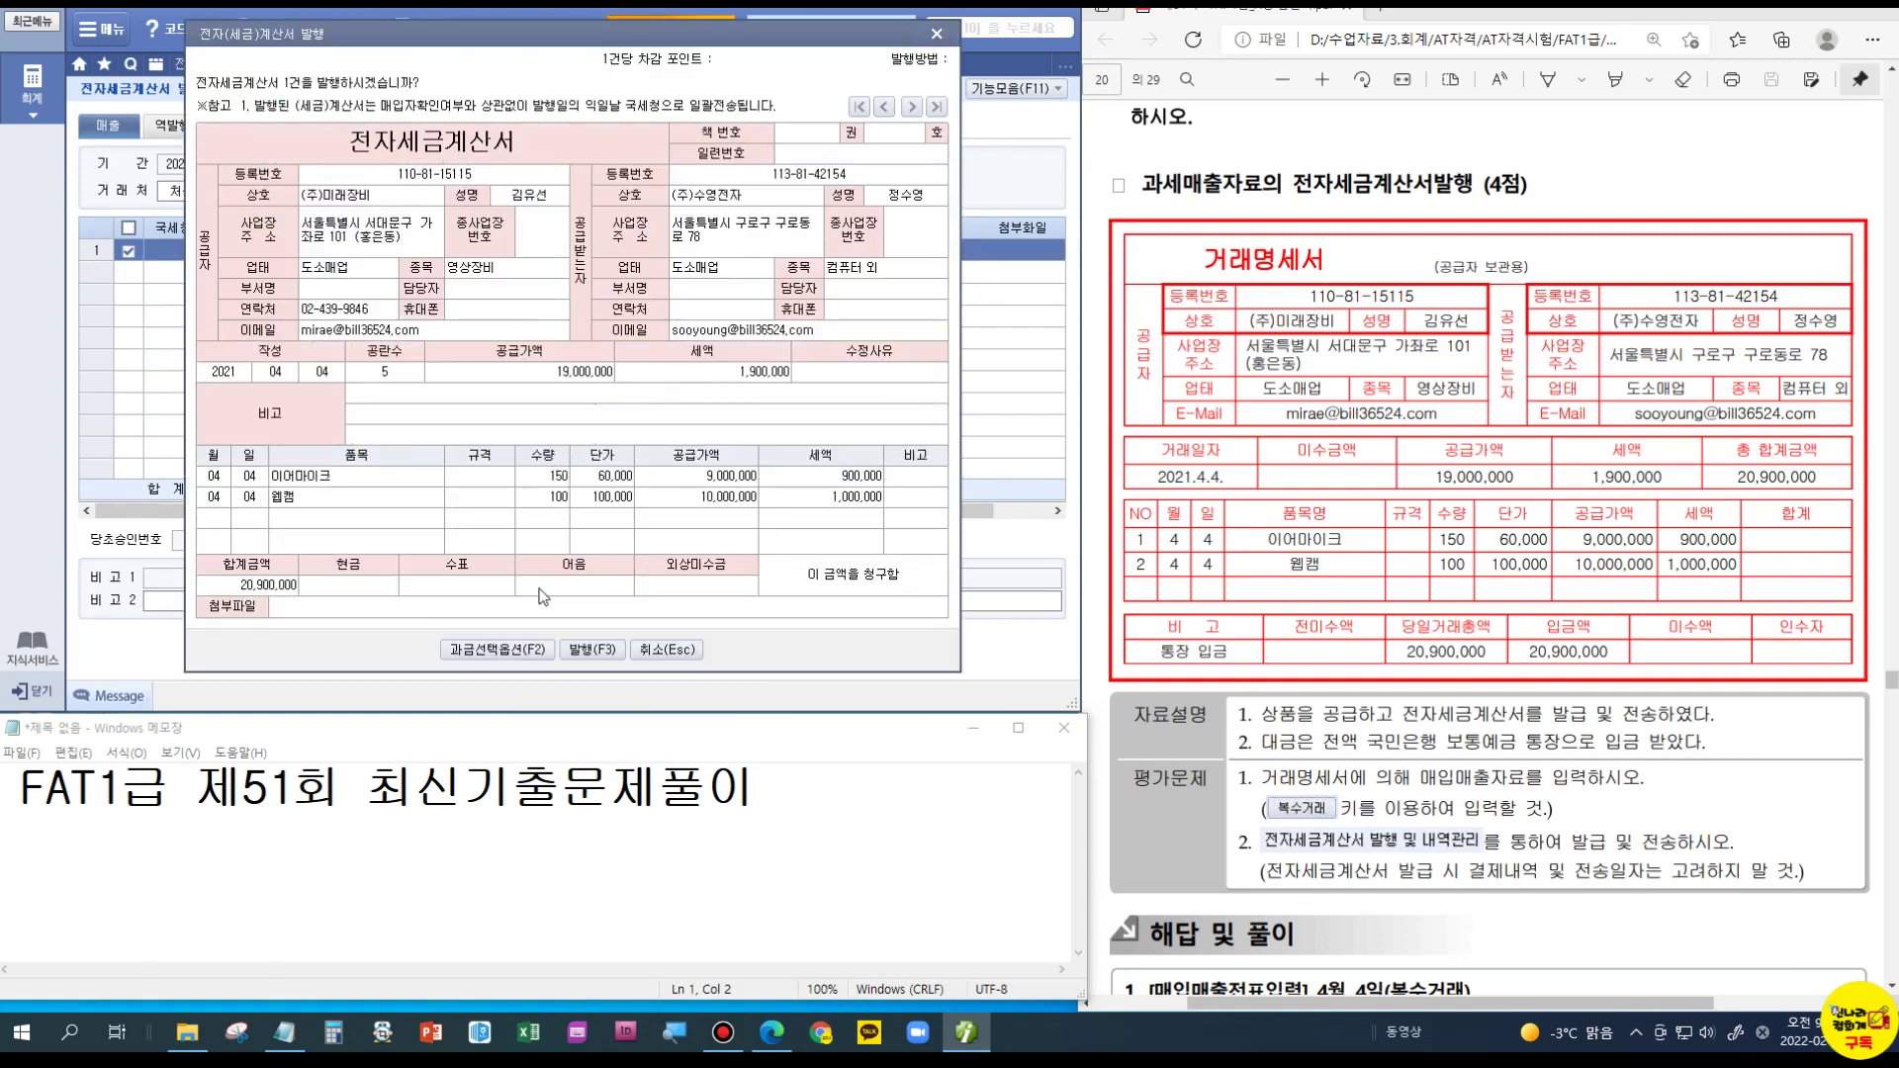
pyautogui.click(587, 650)
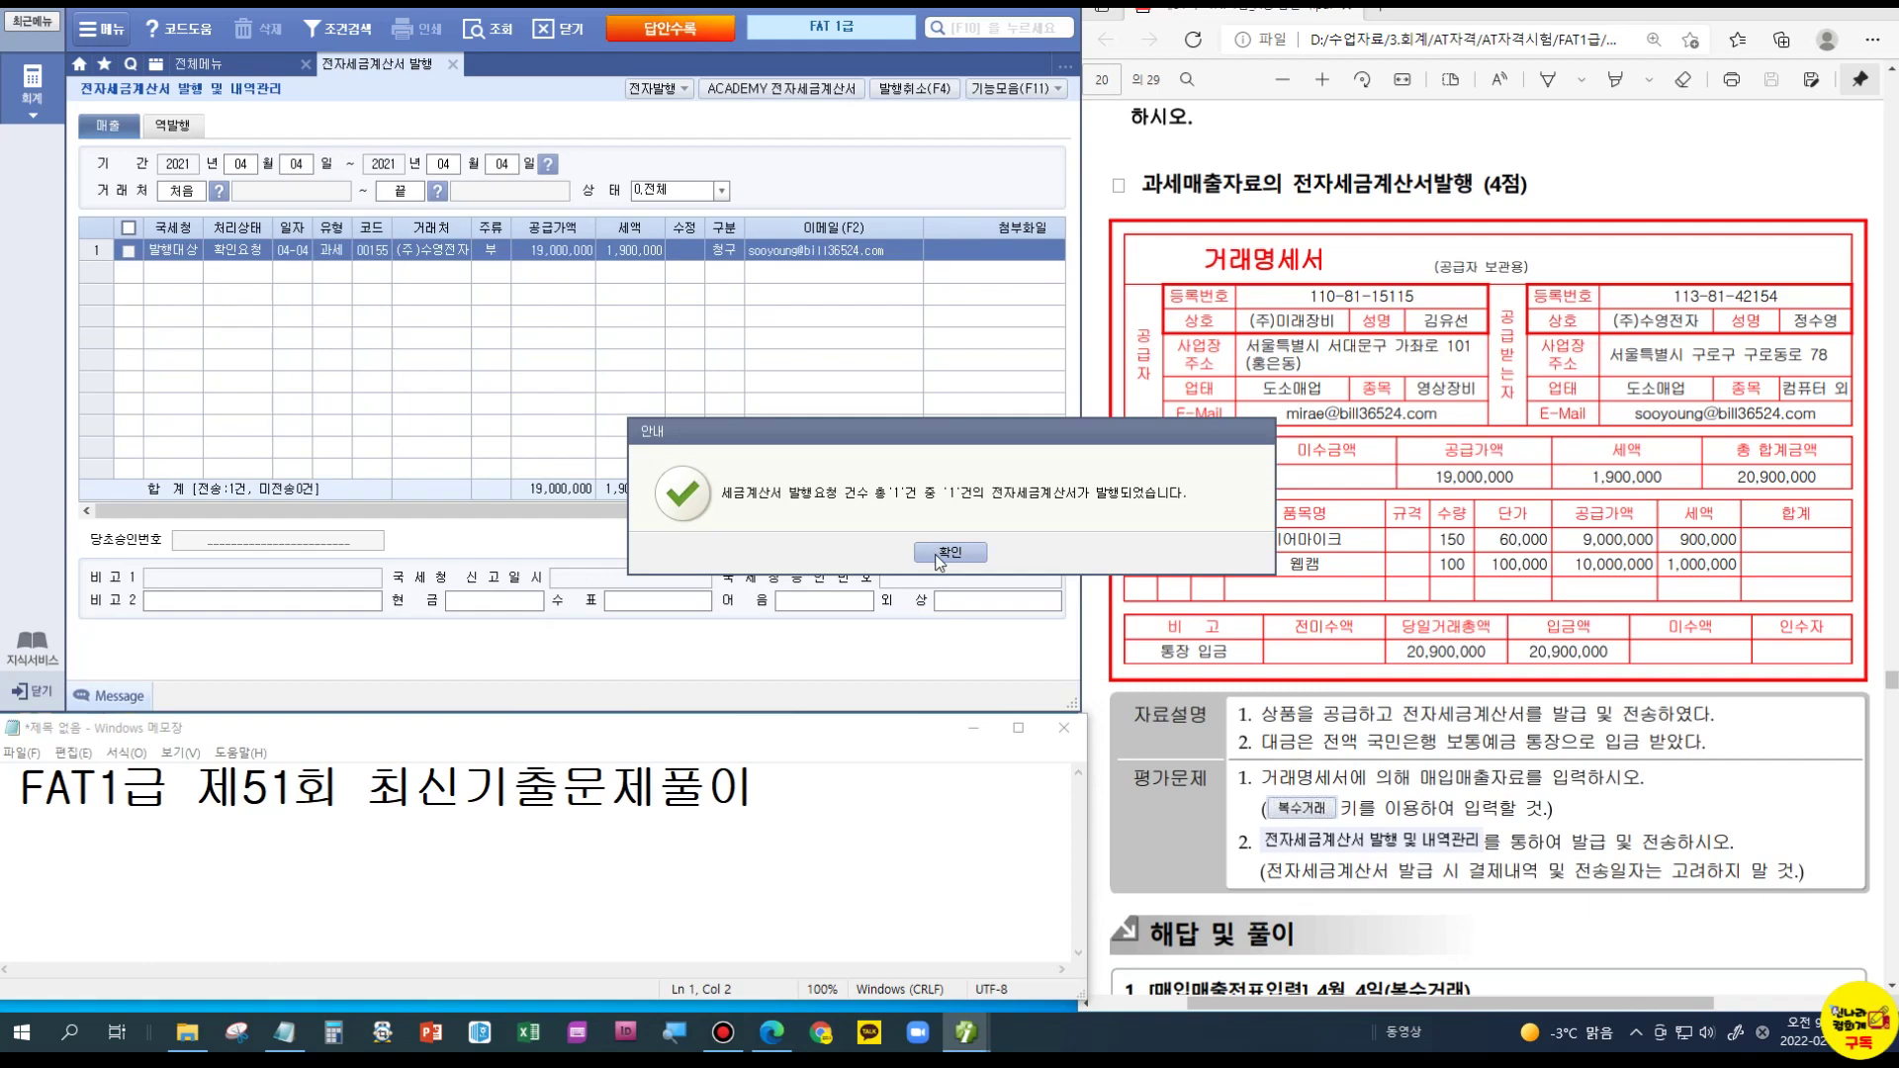
pyautogui.click(947, 555)
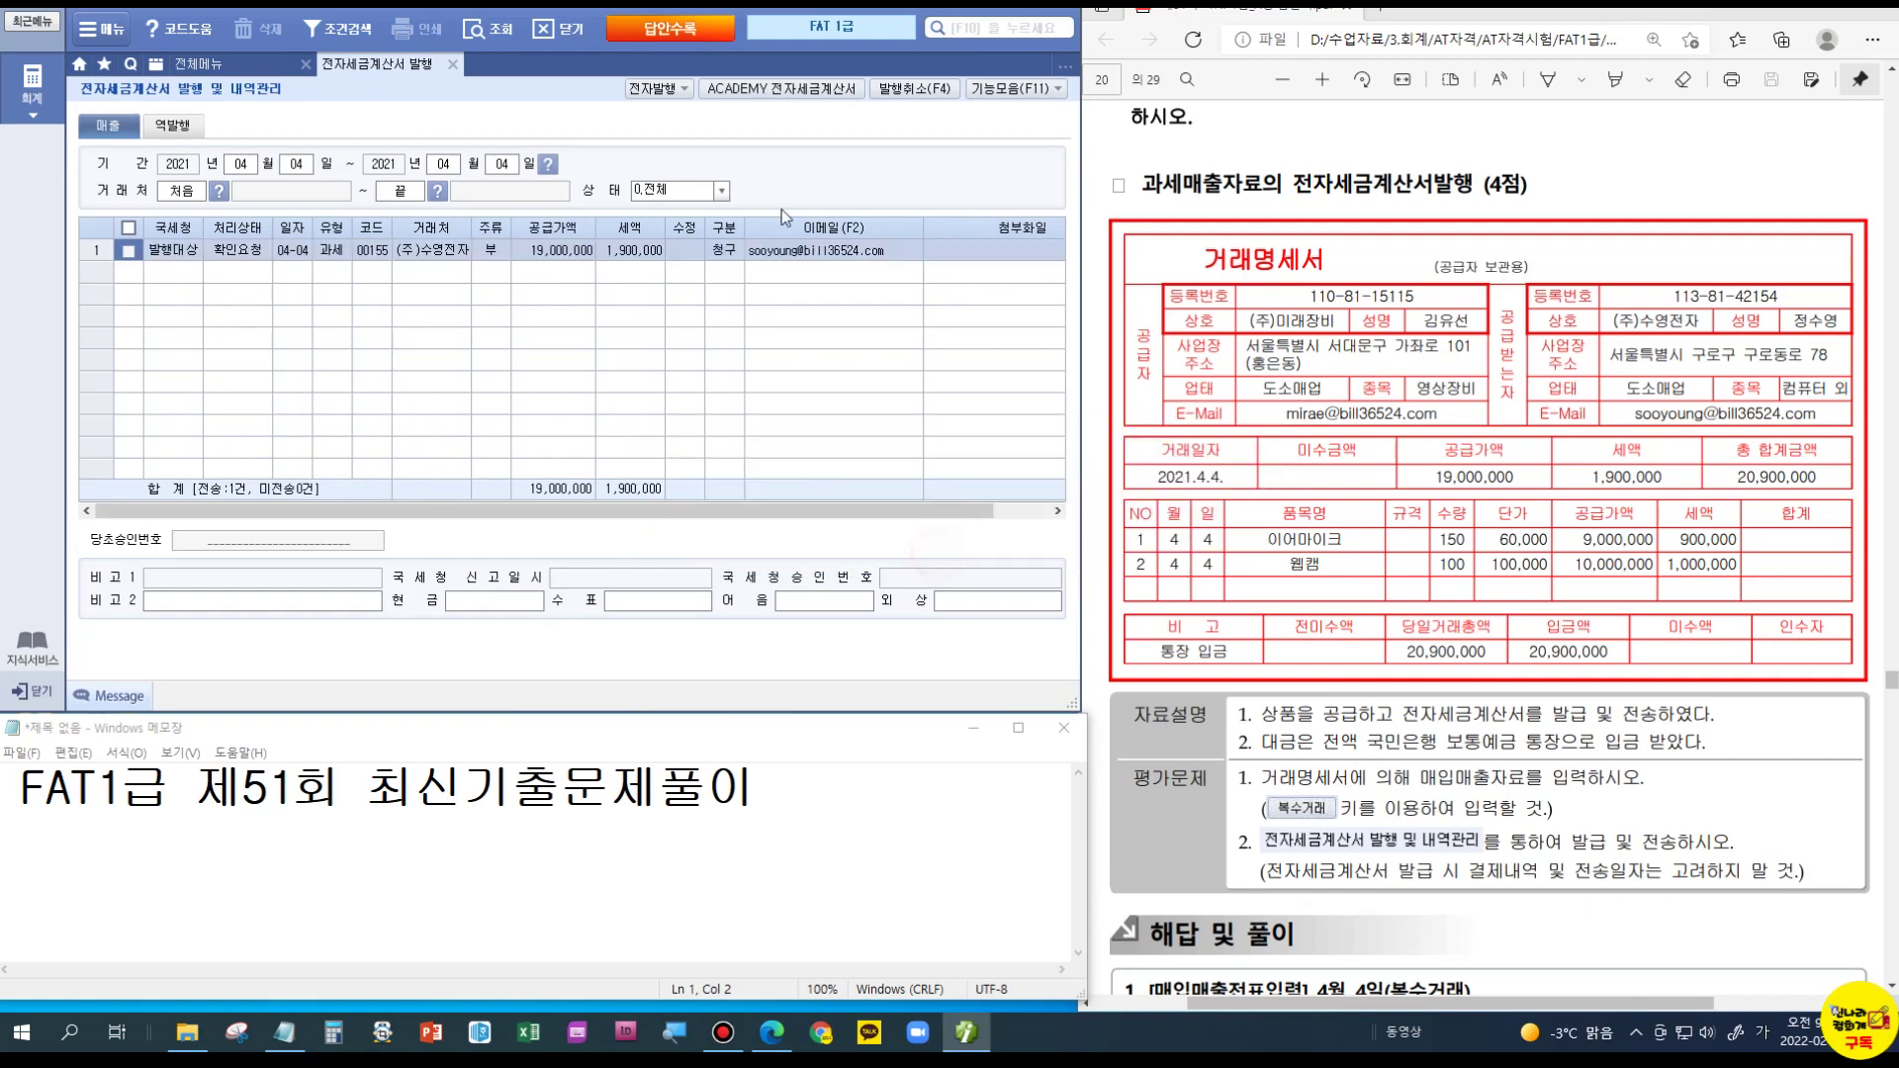
# Step: Look up the 매출 invoices in ACADEMY 전자세금계산서 and issue the April 4 invoice for (주)수영전자 there
pyautogui.click(757, 89)
pyautogui.click(737, 539)
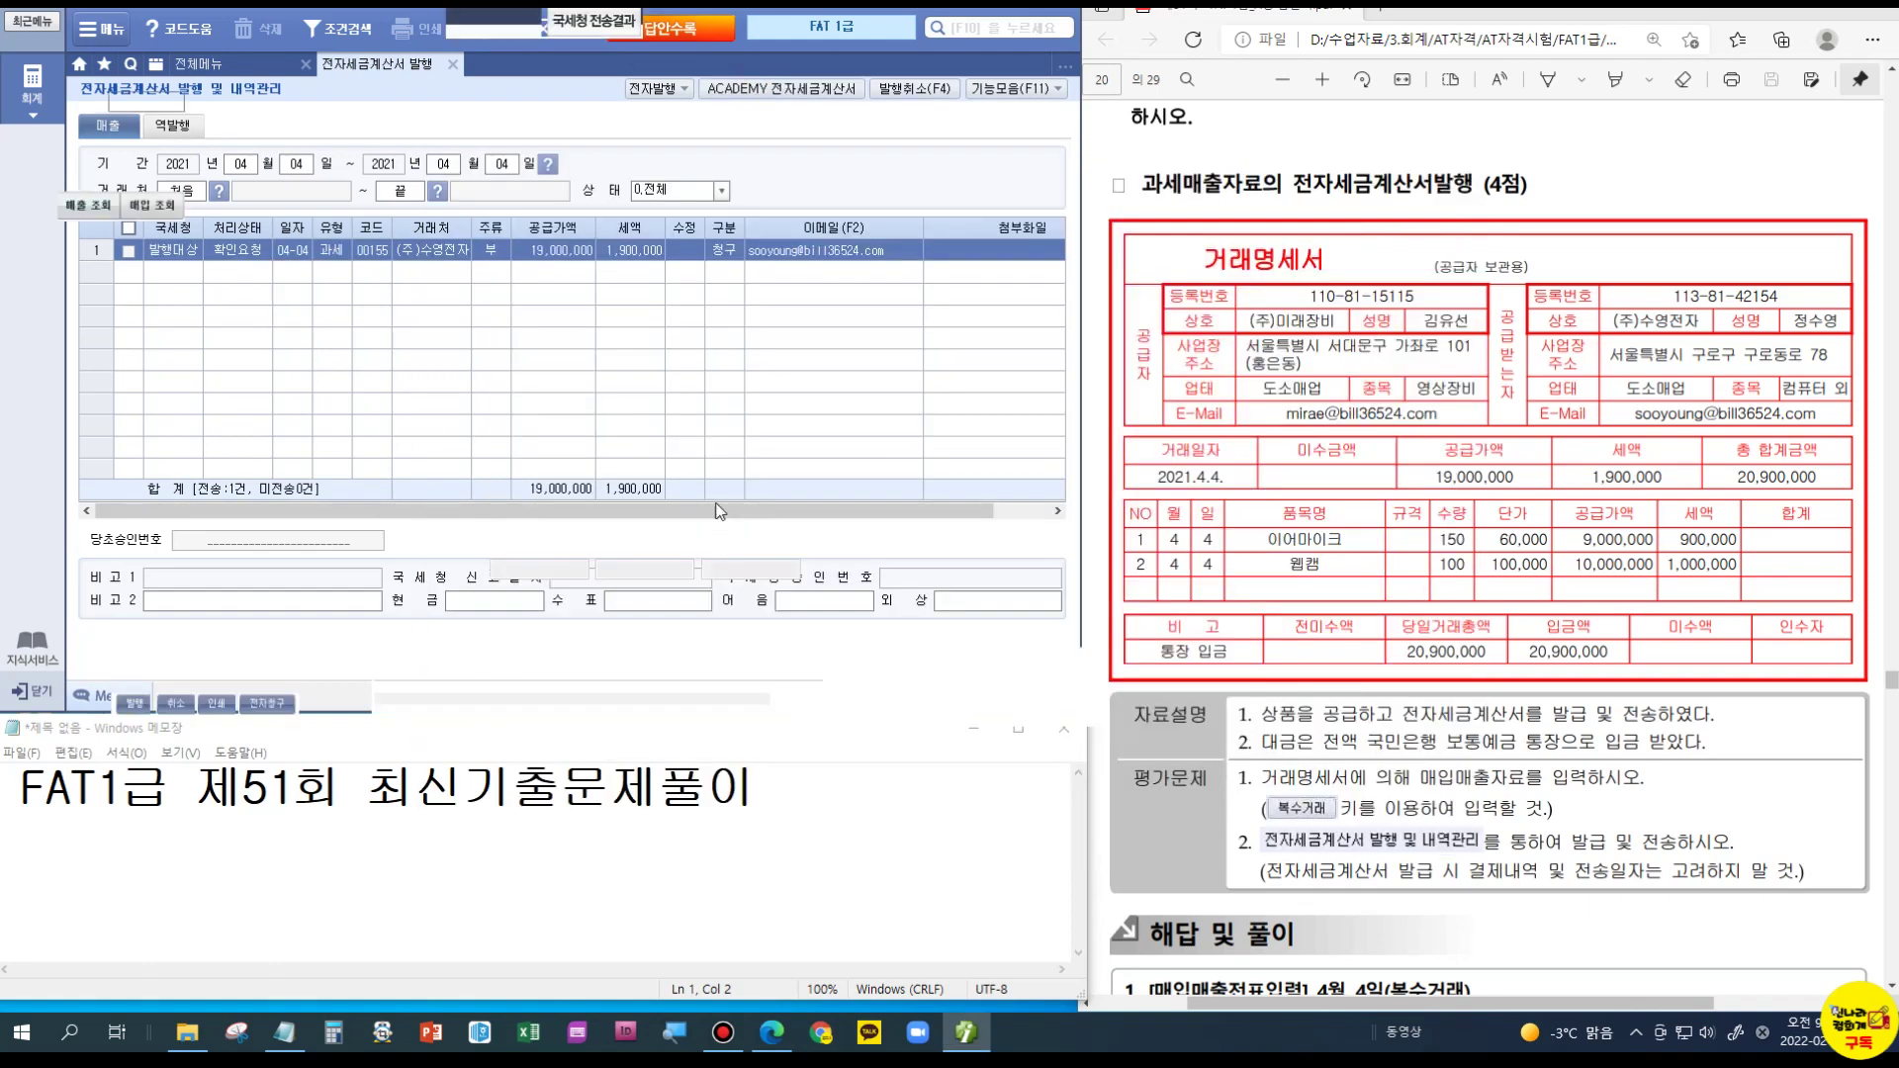
pyautogui.click(71, 204)
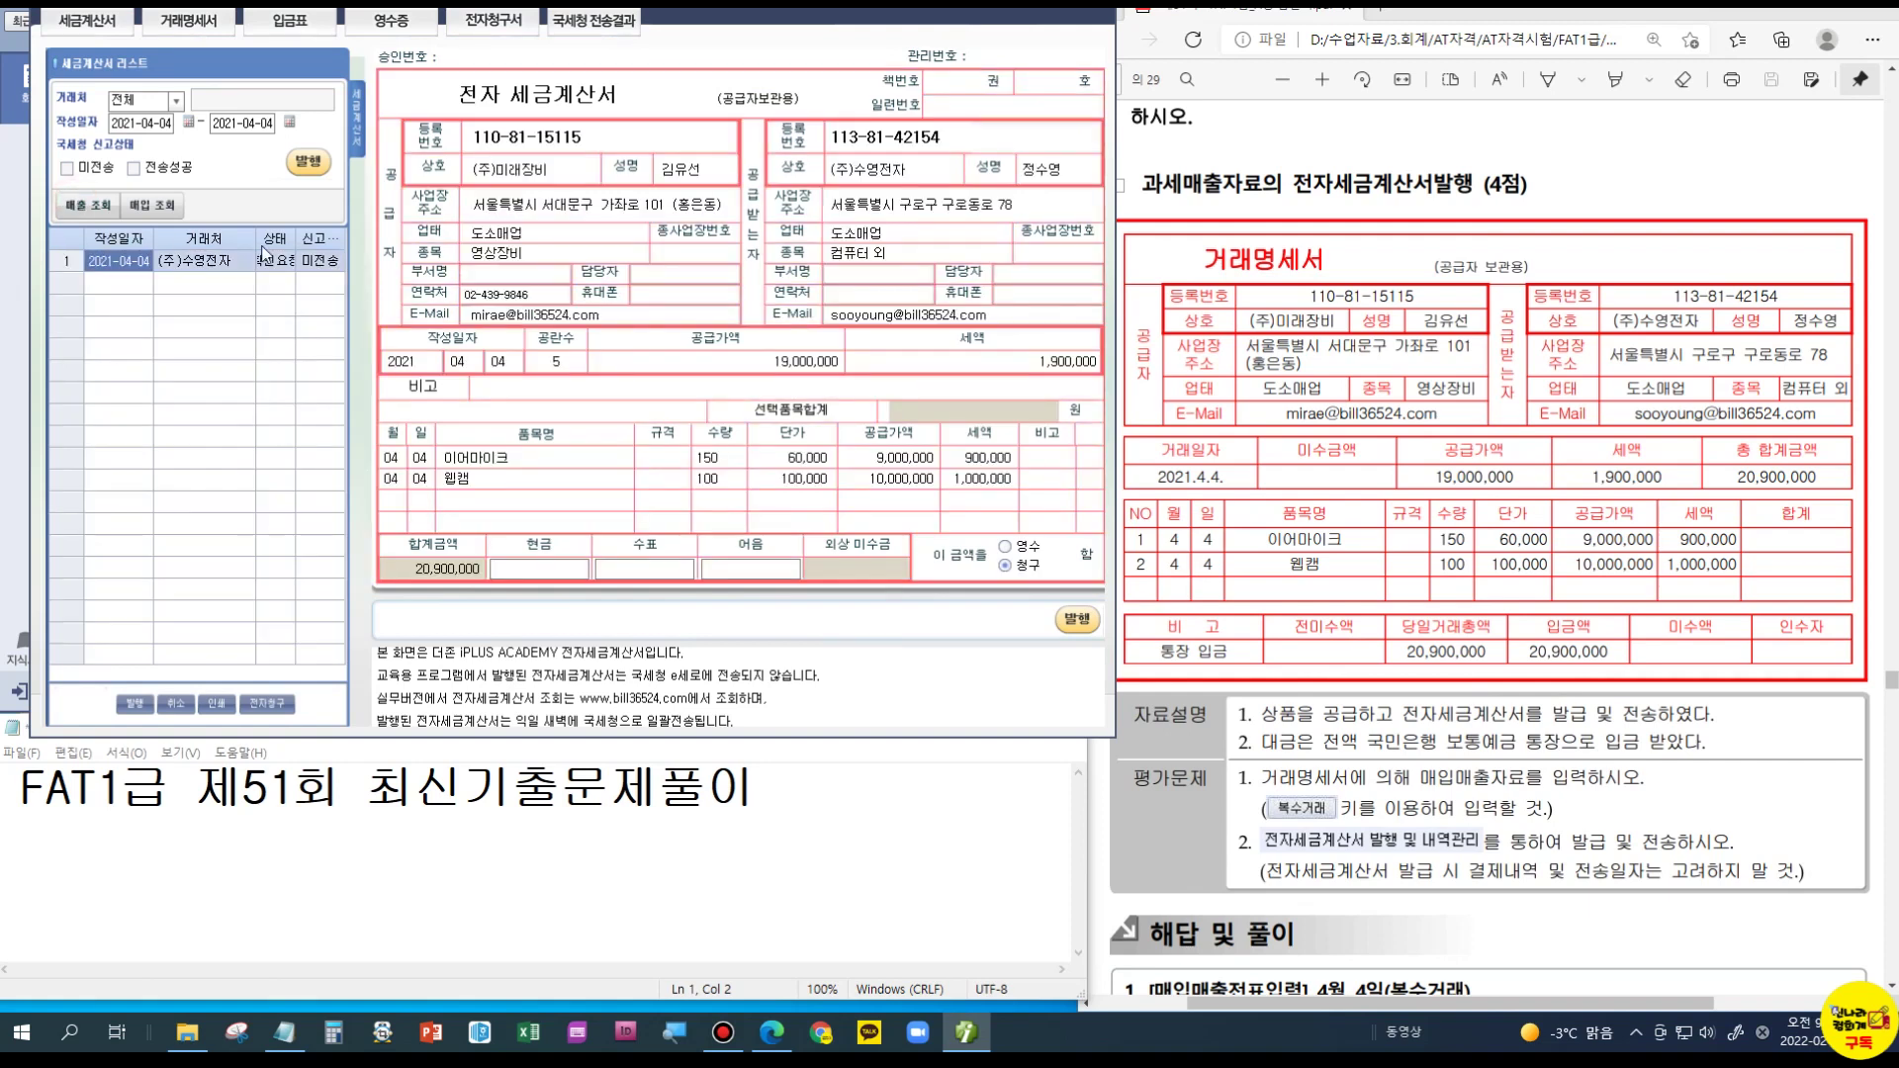
pyautogui.click(308, 161)
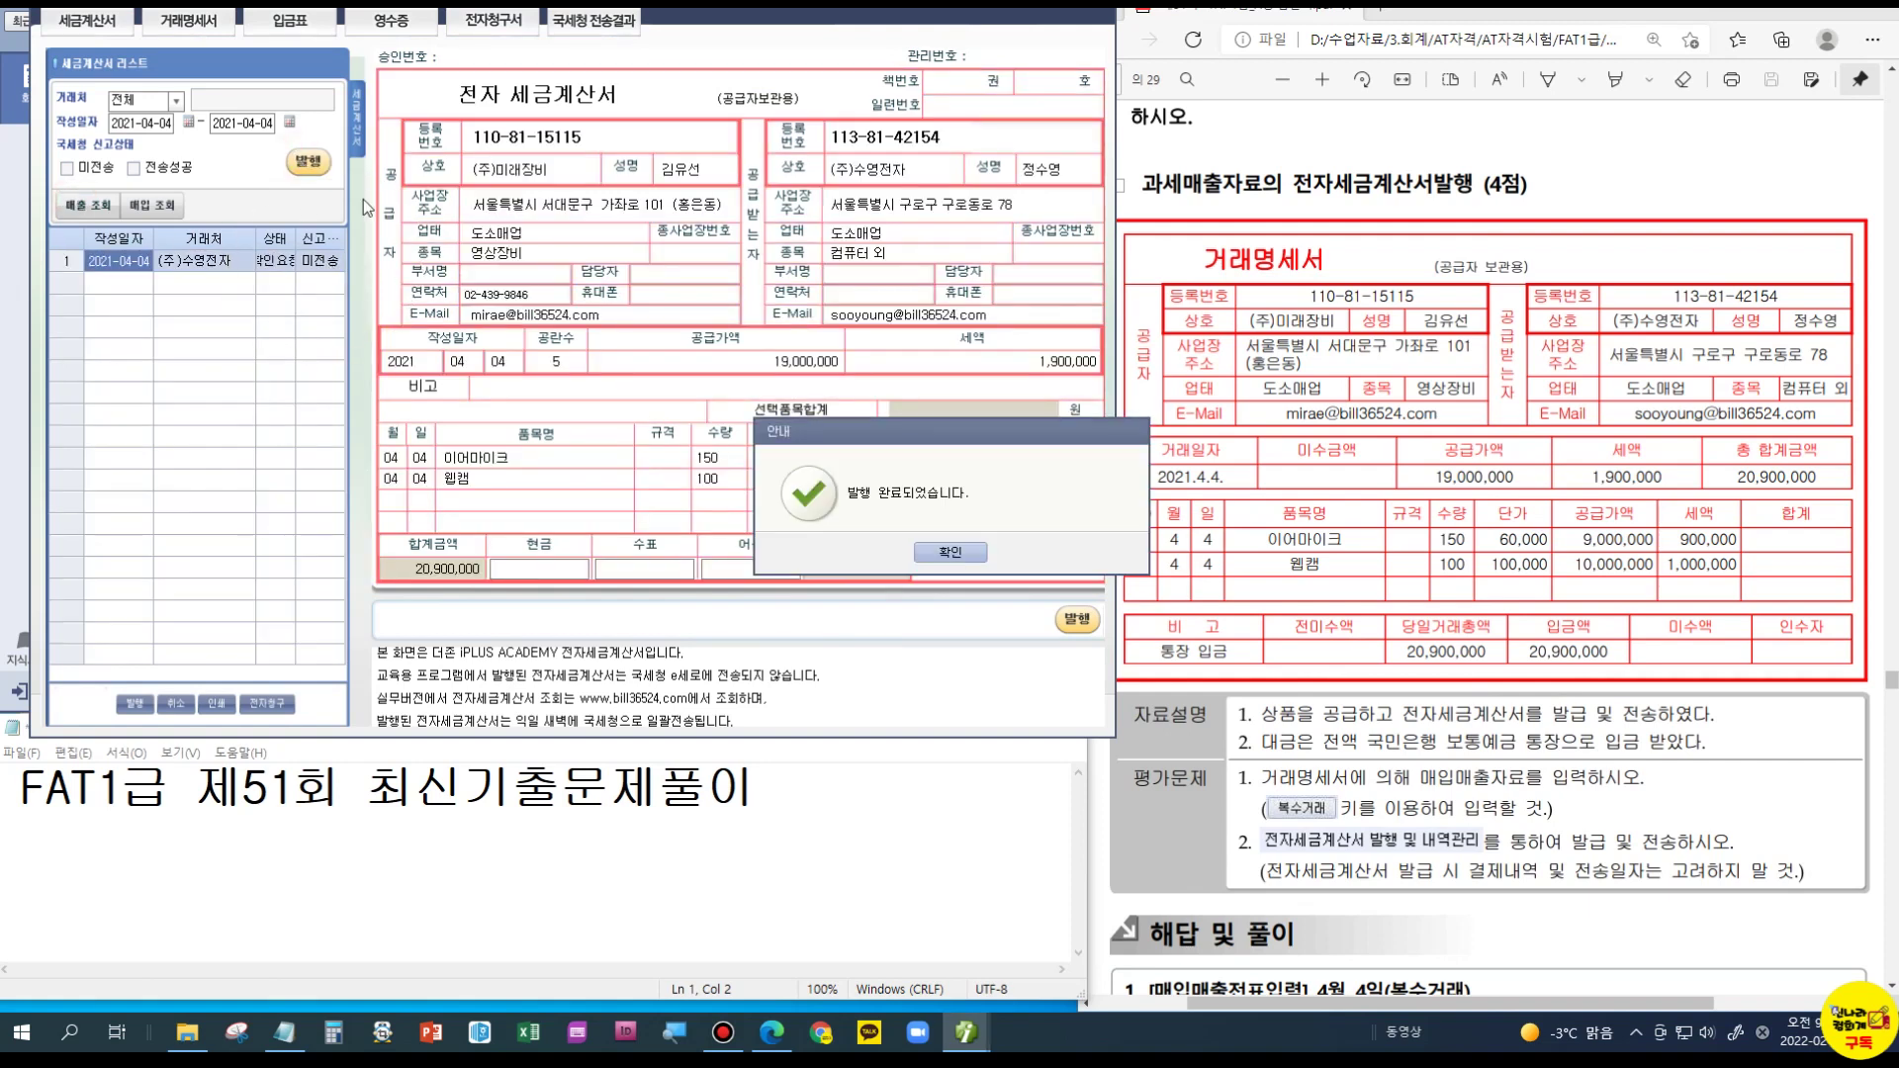
pyautogui.click(944, 551)
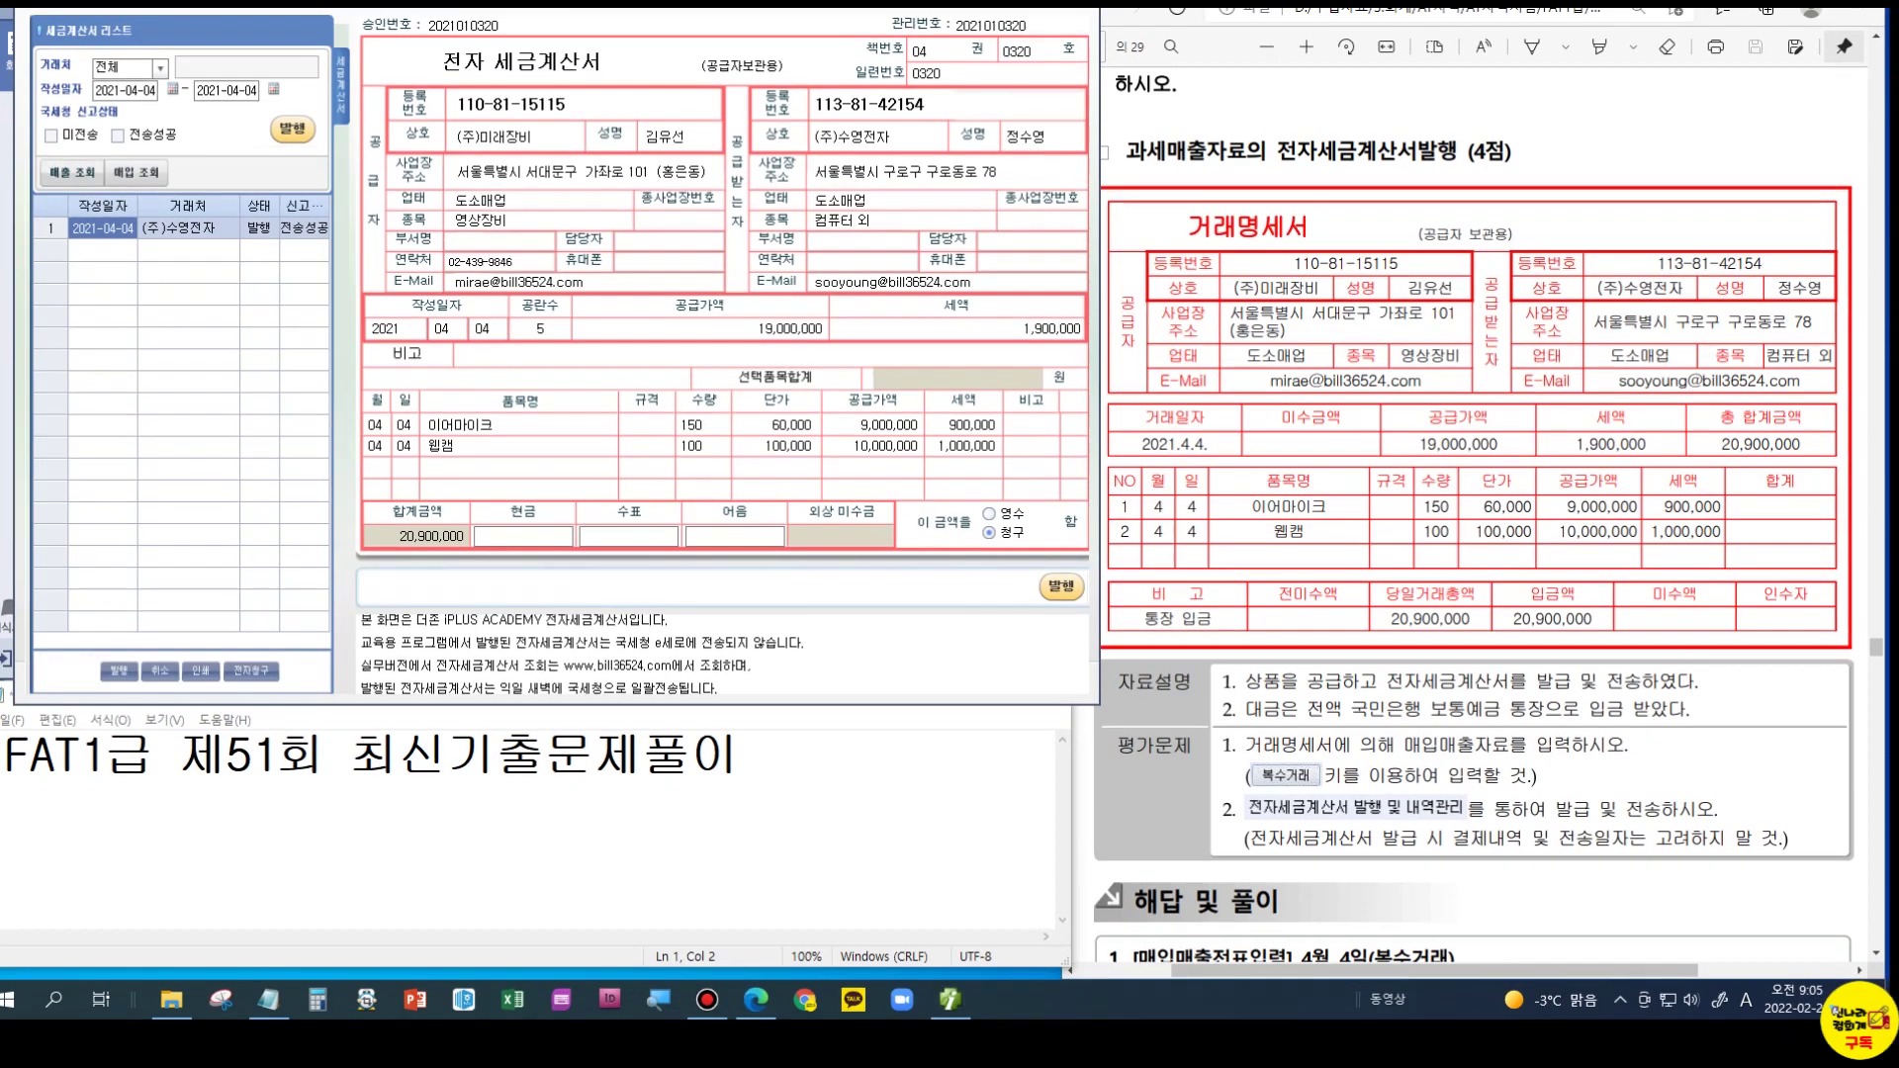
pyautogui.press('Escape')
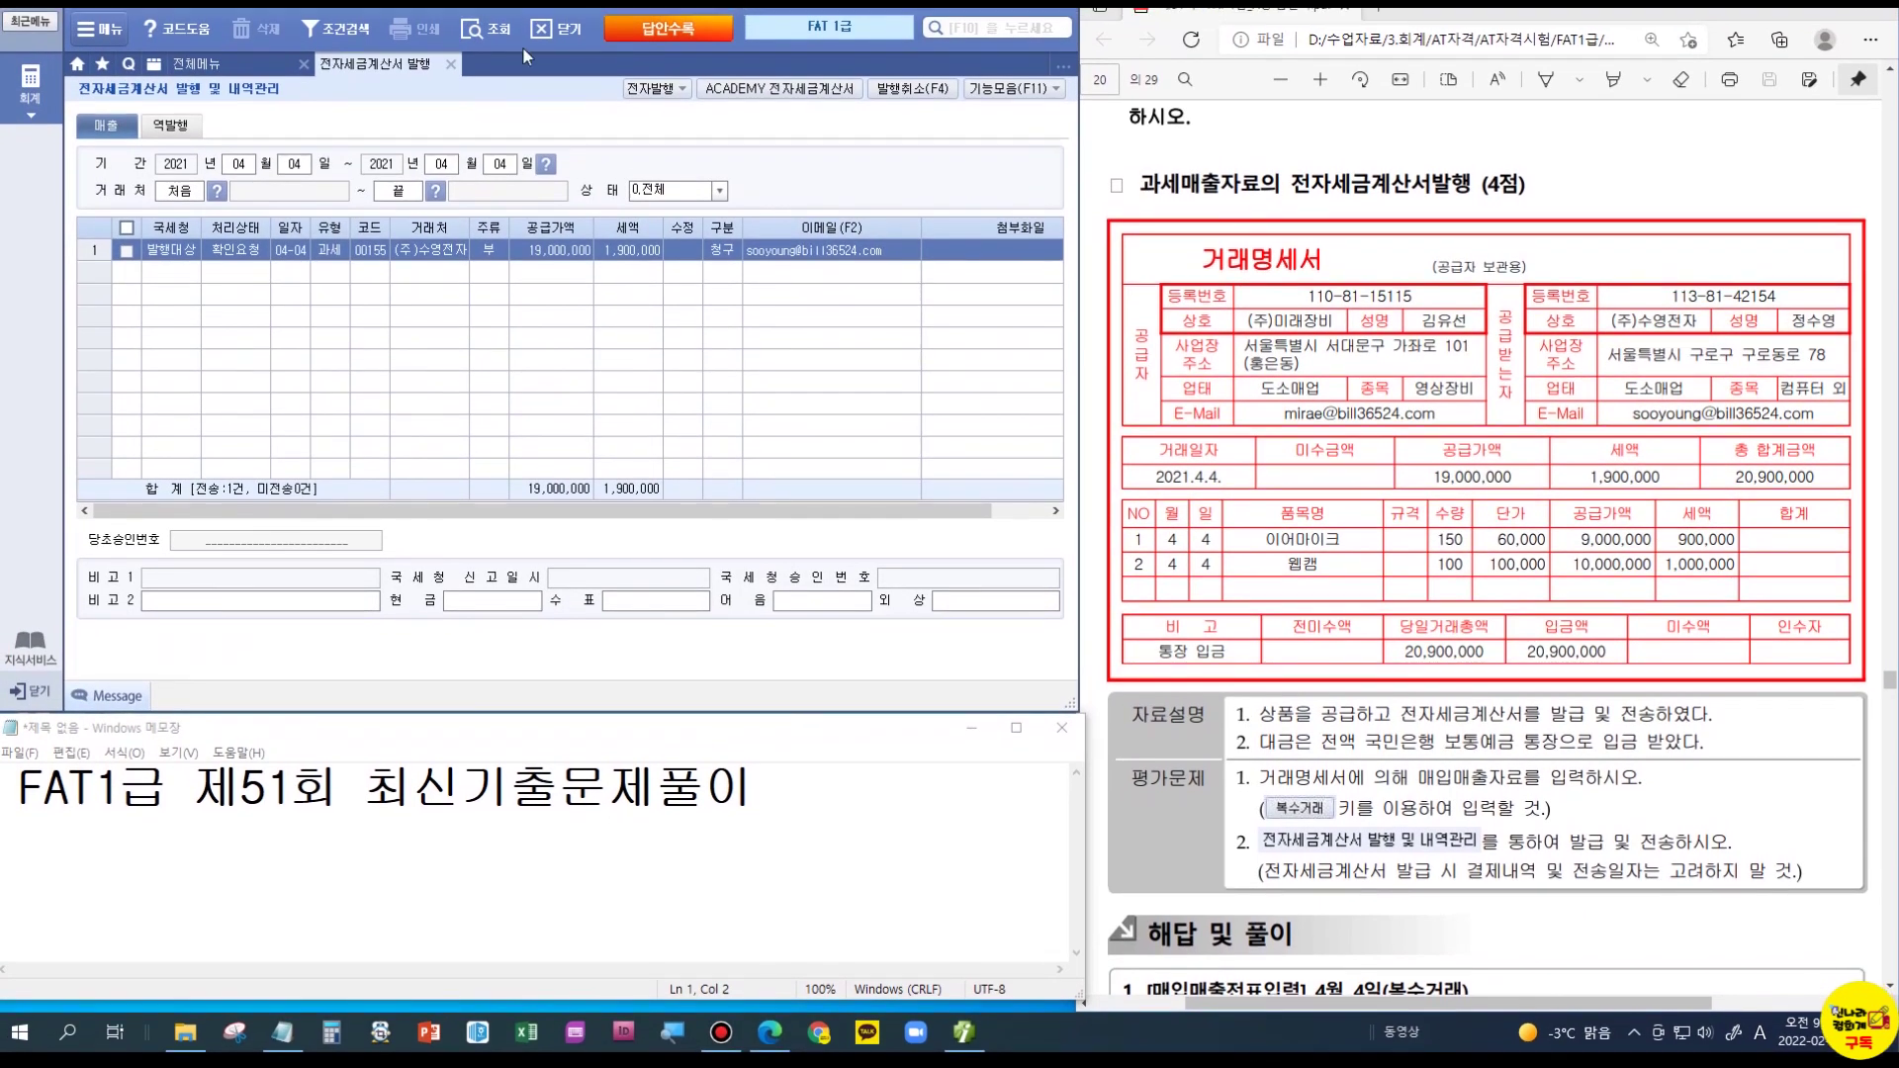
# Step: Refresh the electronic invoice list and reopen 매입매출전표입력 to check the April 4 sale's 전자세금 status
pyautogui.click(507, 38)
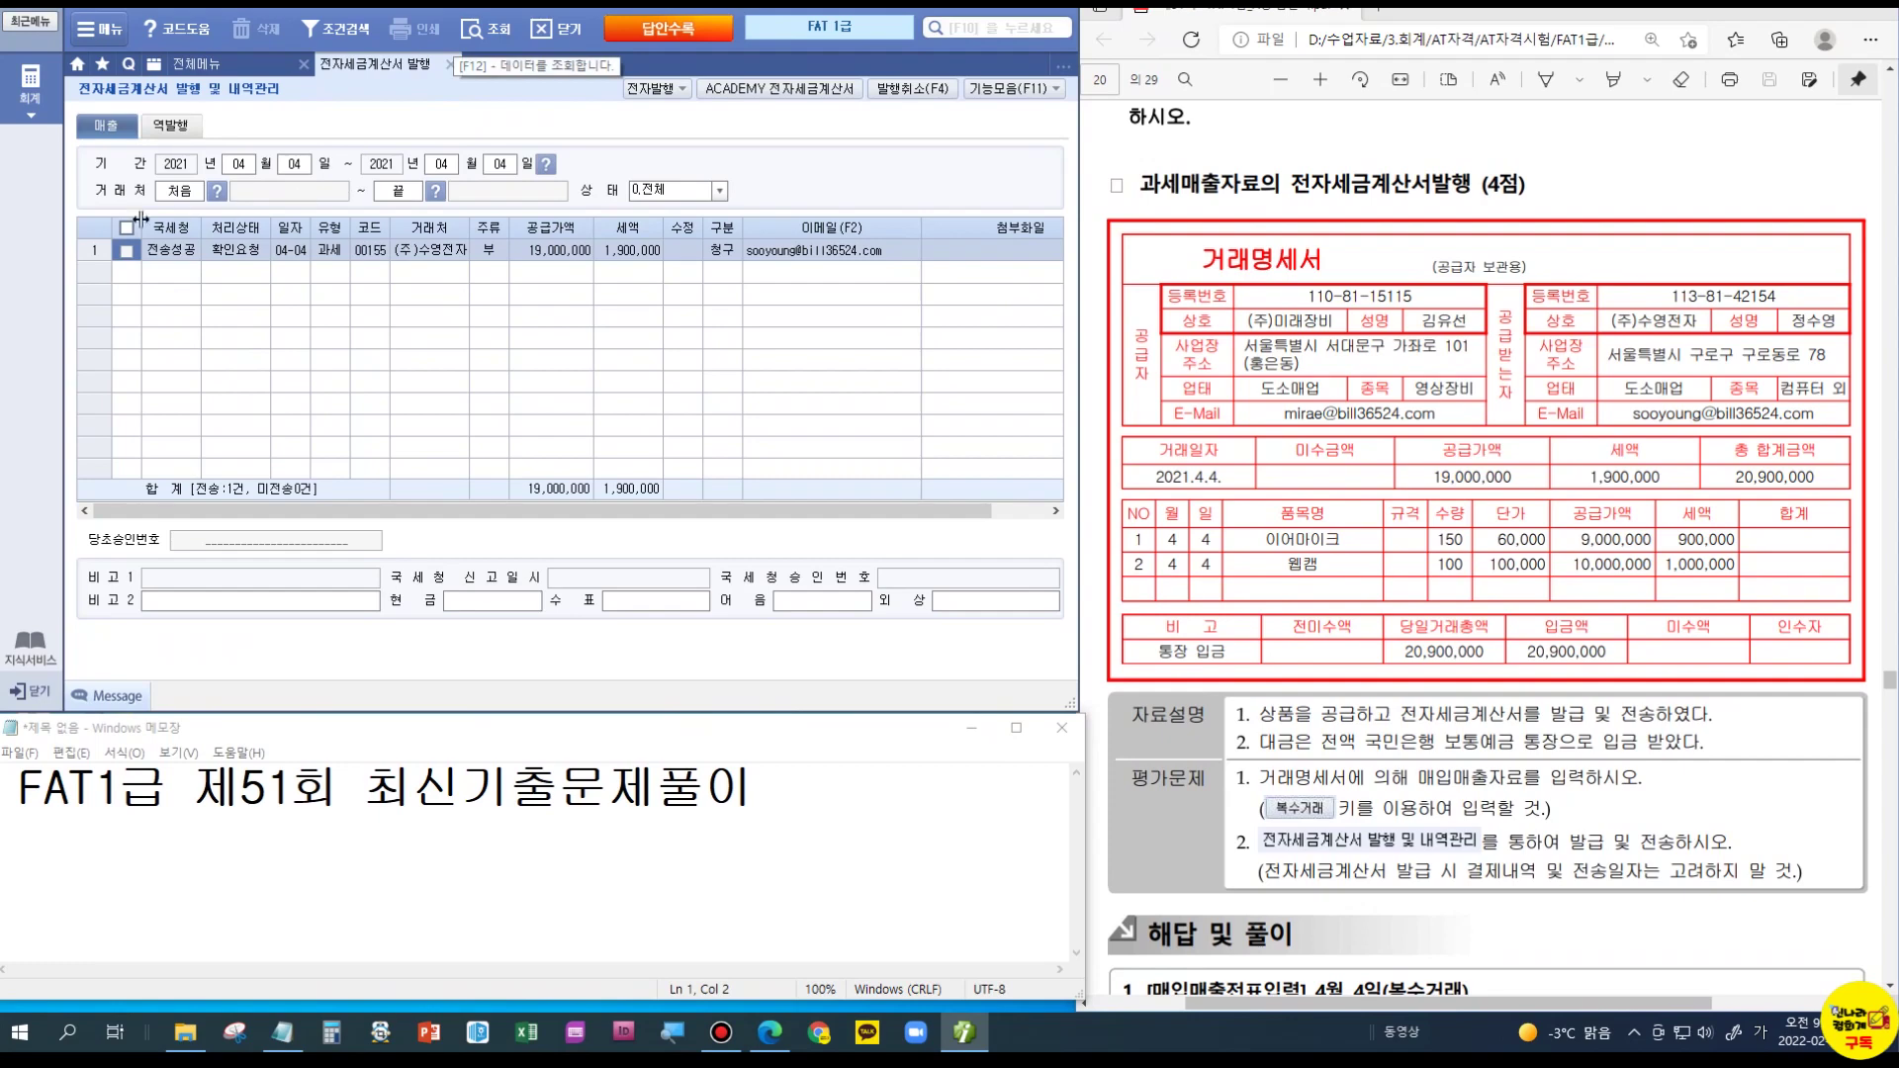
pyautogui.click(450, 65)
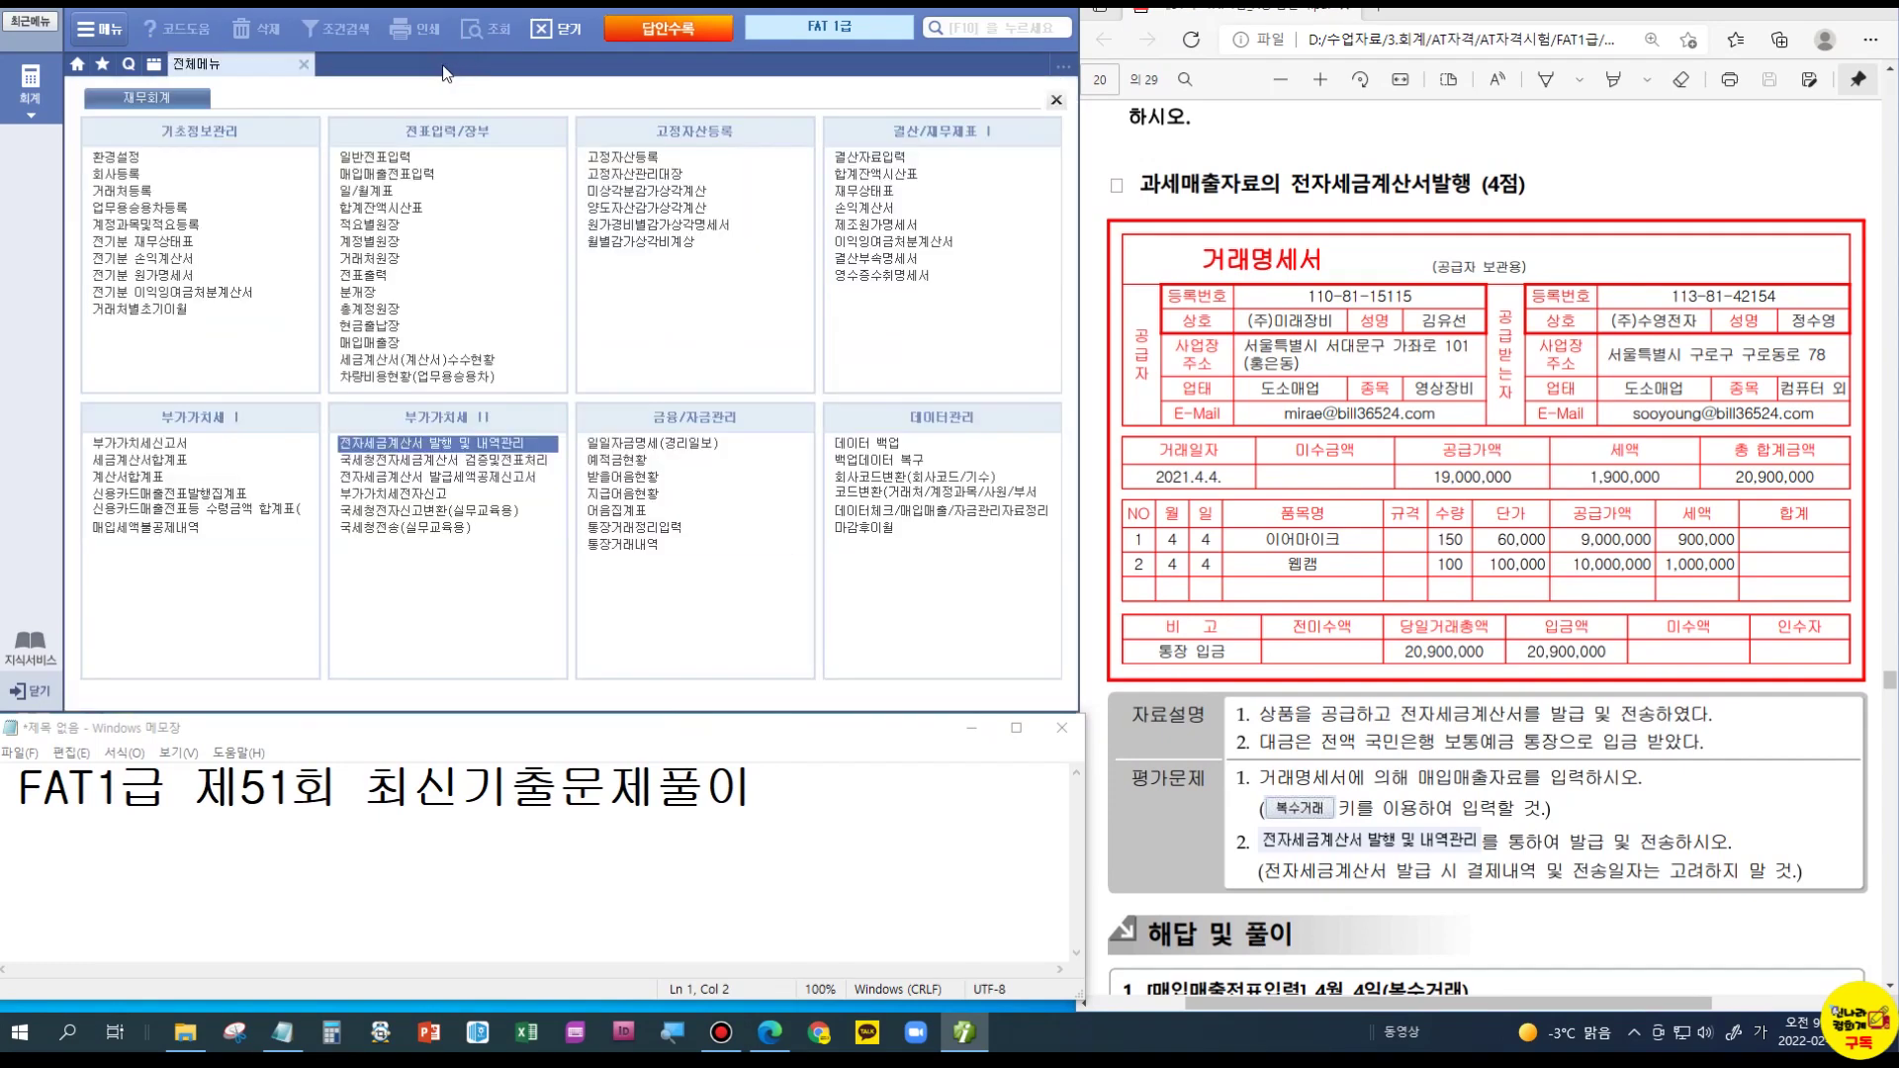
pyautogui.click(350, 174)
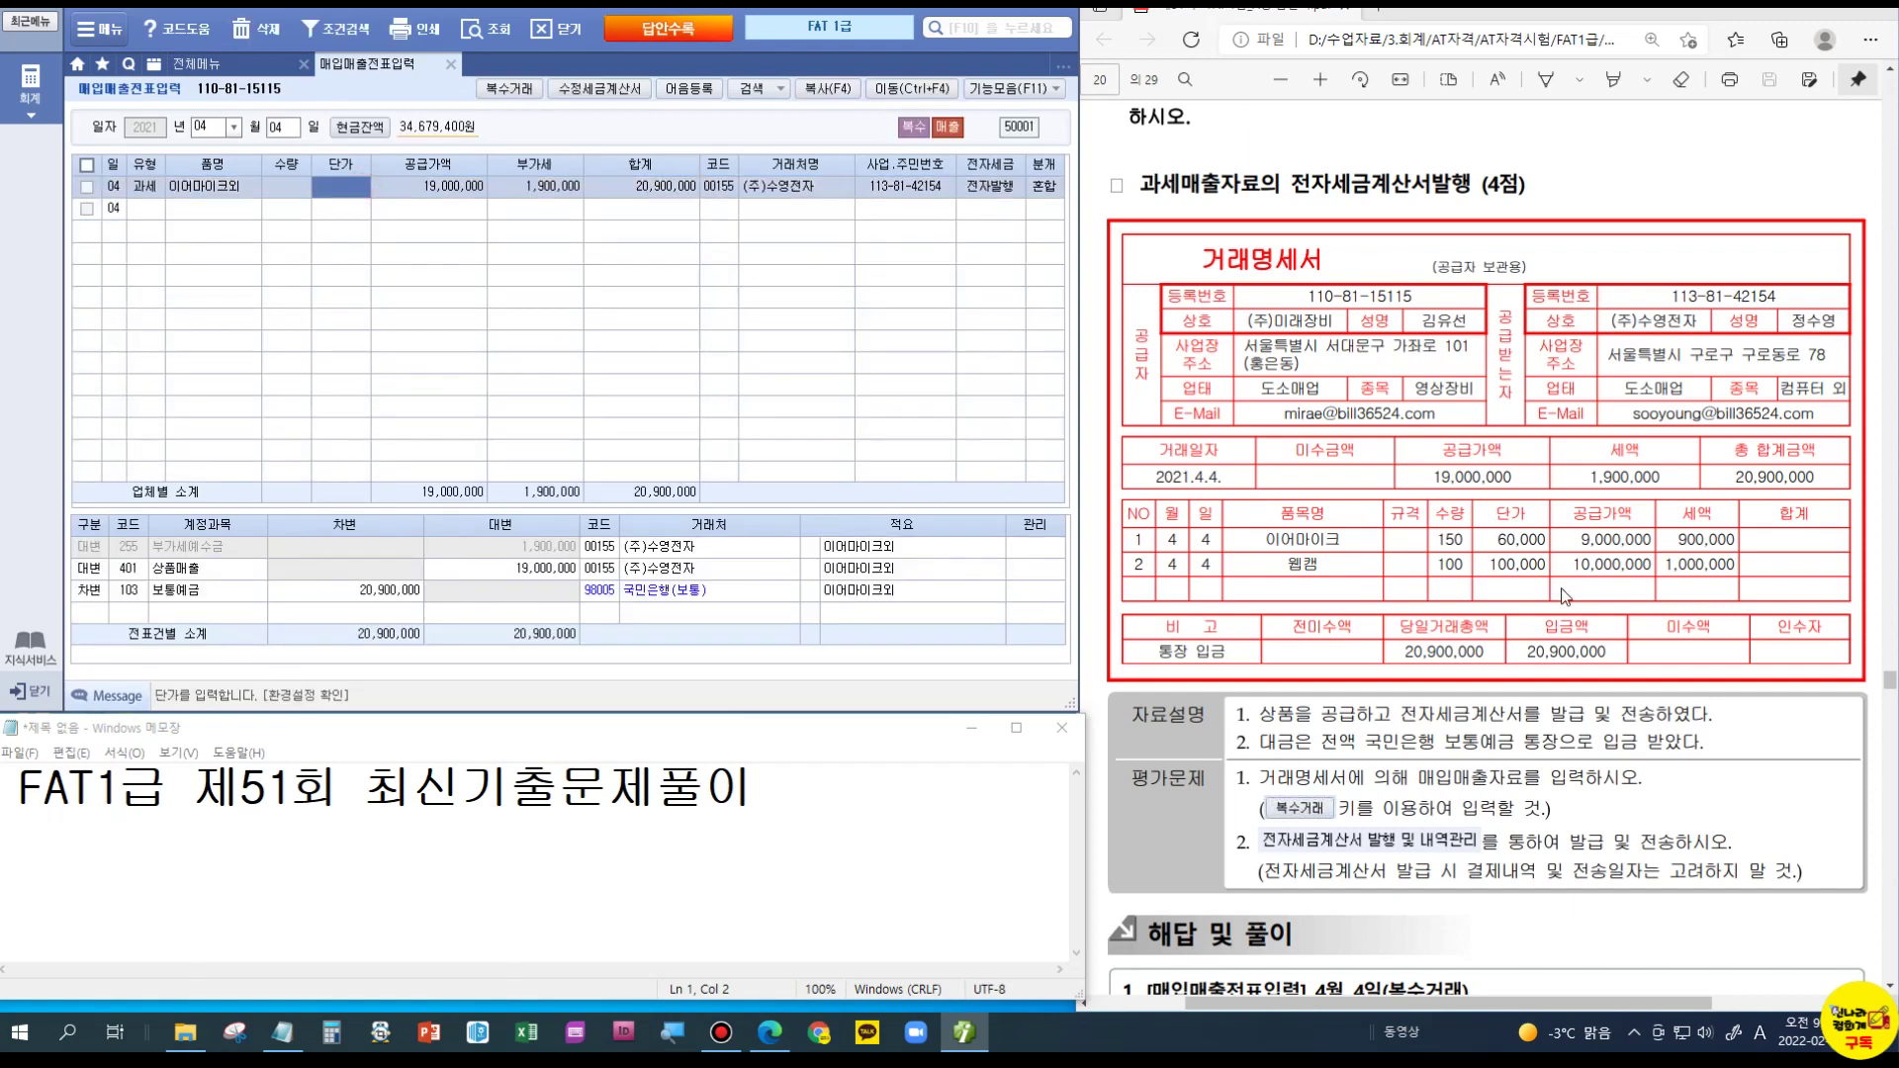
# Step: Find and read the 매출거래 (4점) electronic tax invoice problem dated 2021.4.11 in the exam PDF
pyautogui.scroll(-15, 1564, 596)
pyautogui.scroll(-10, 1564, 599)
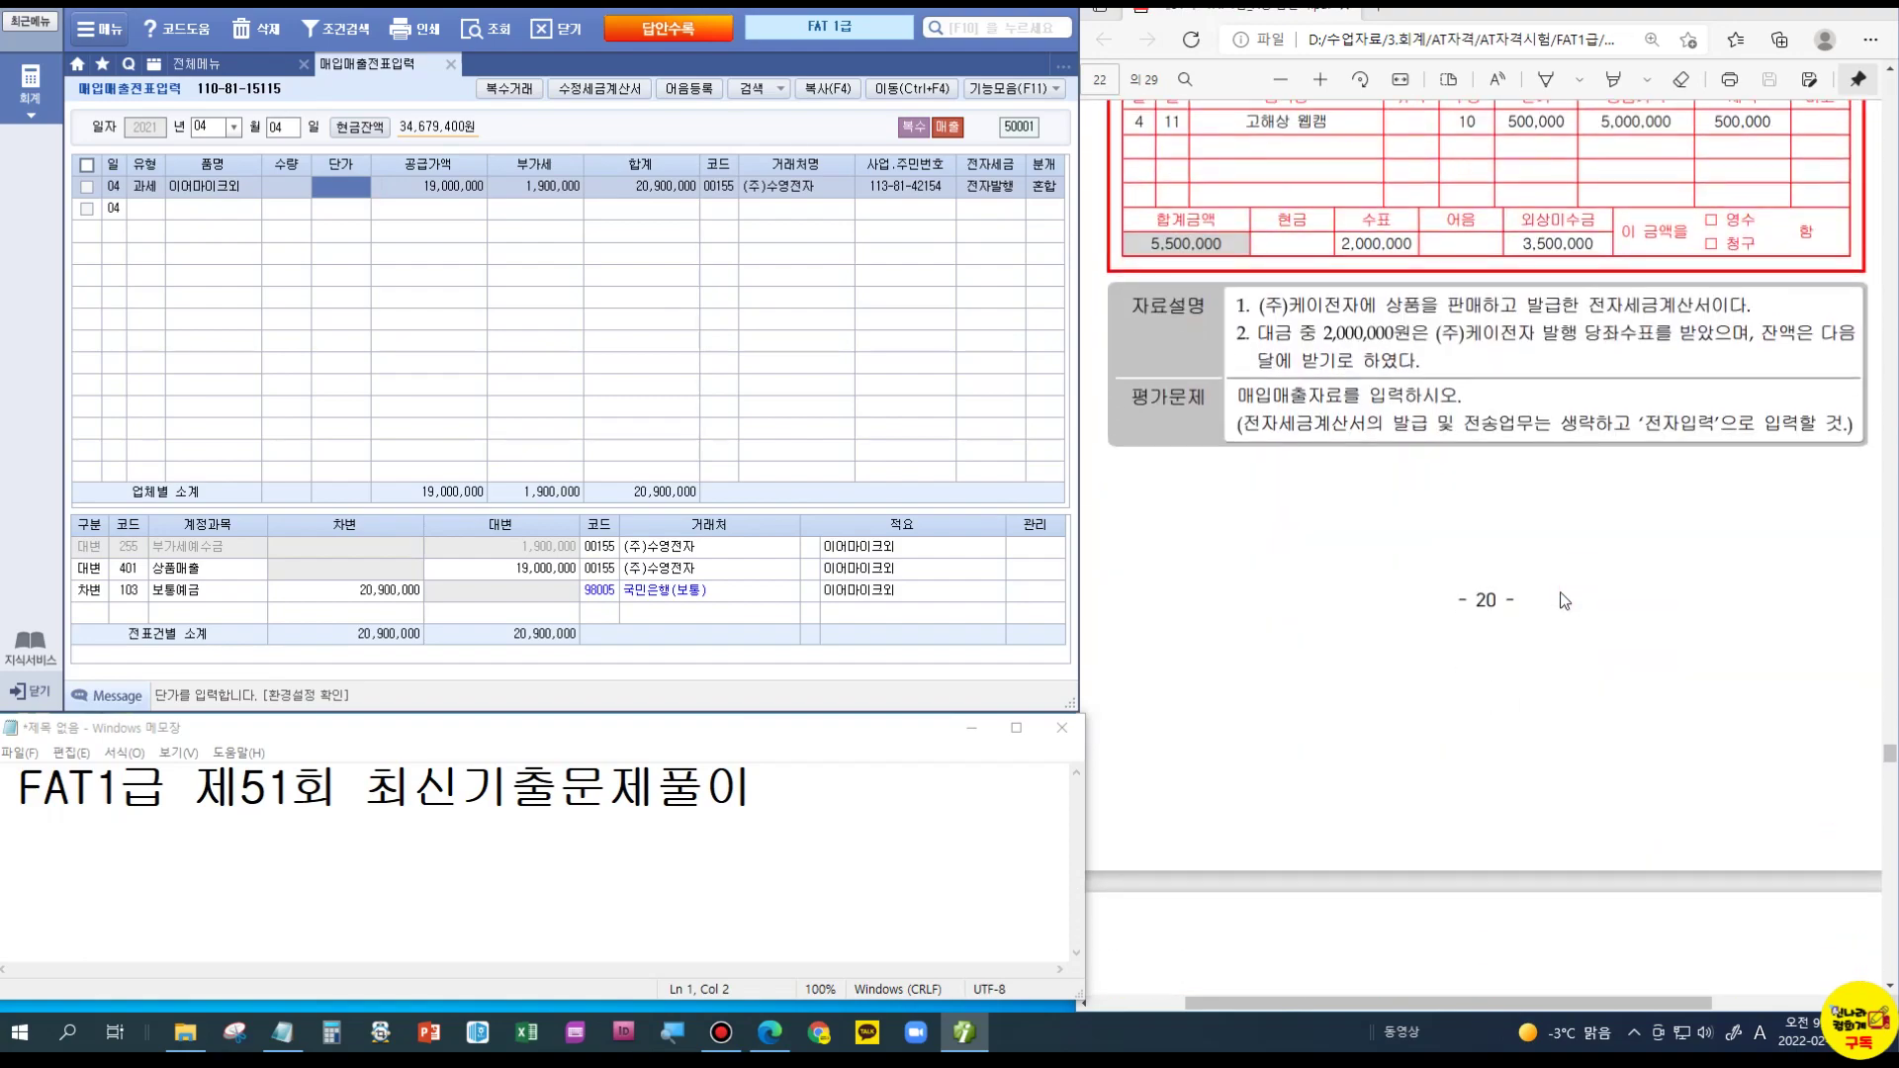
pyautogui.scroll(7, 1563, 598)
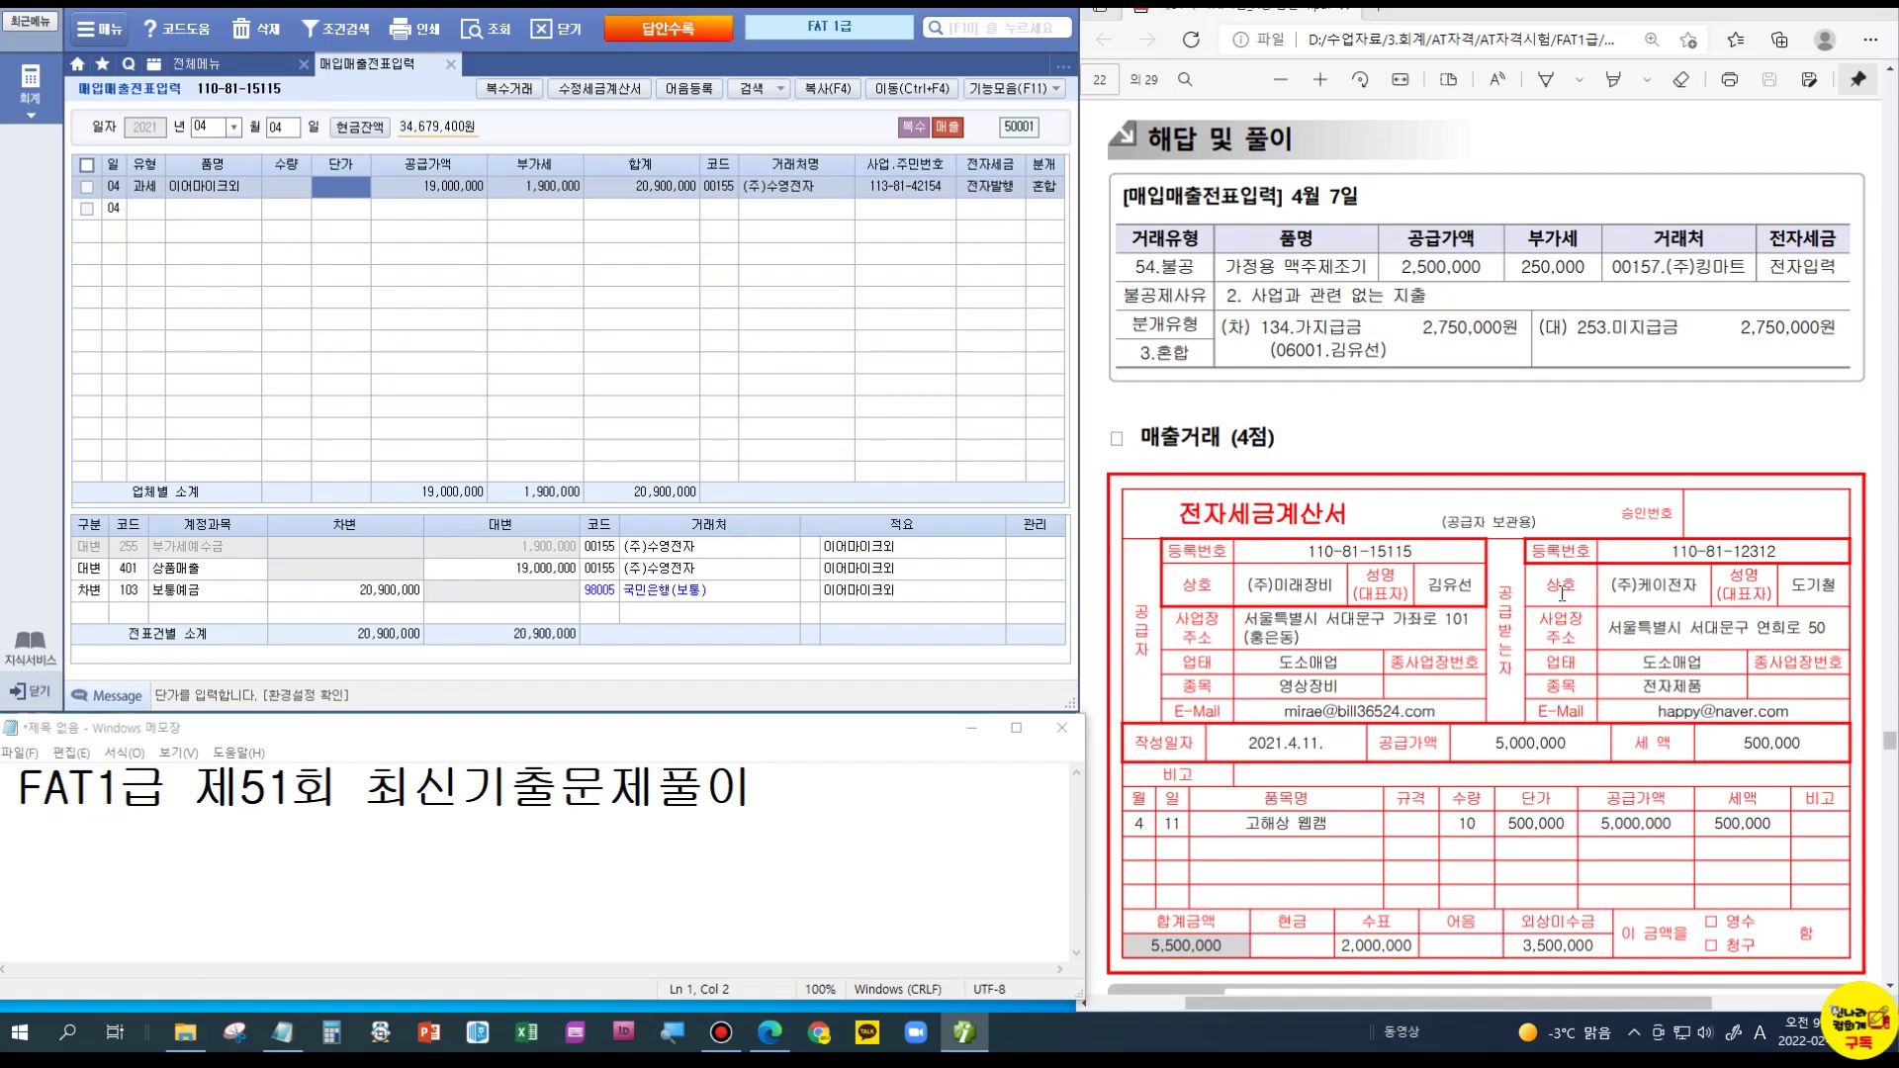
pyautogui.scroll(-3, 1562, 594)
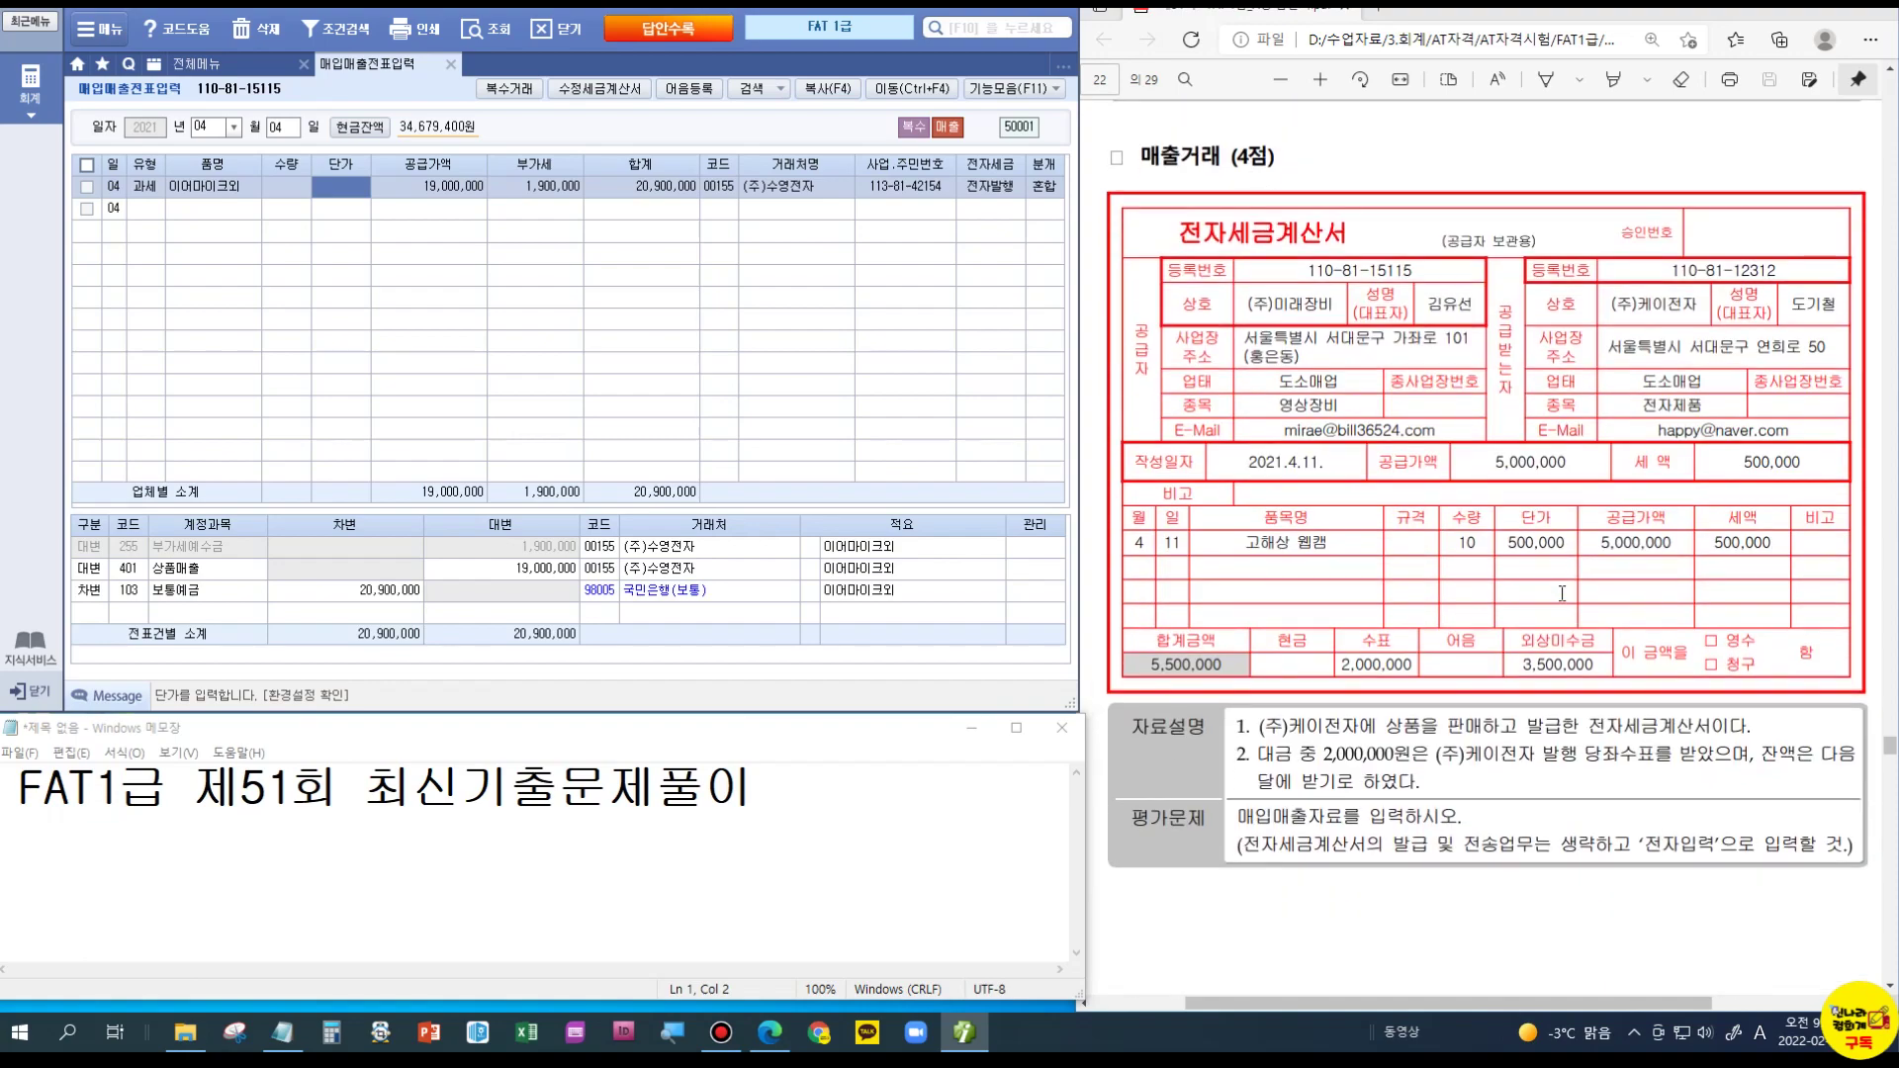
pyautogui.scroll(3, 1562, 593)
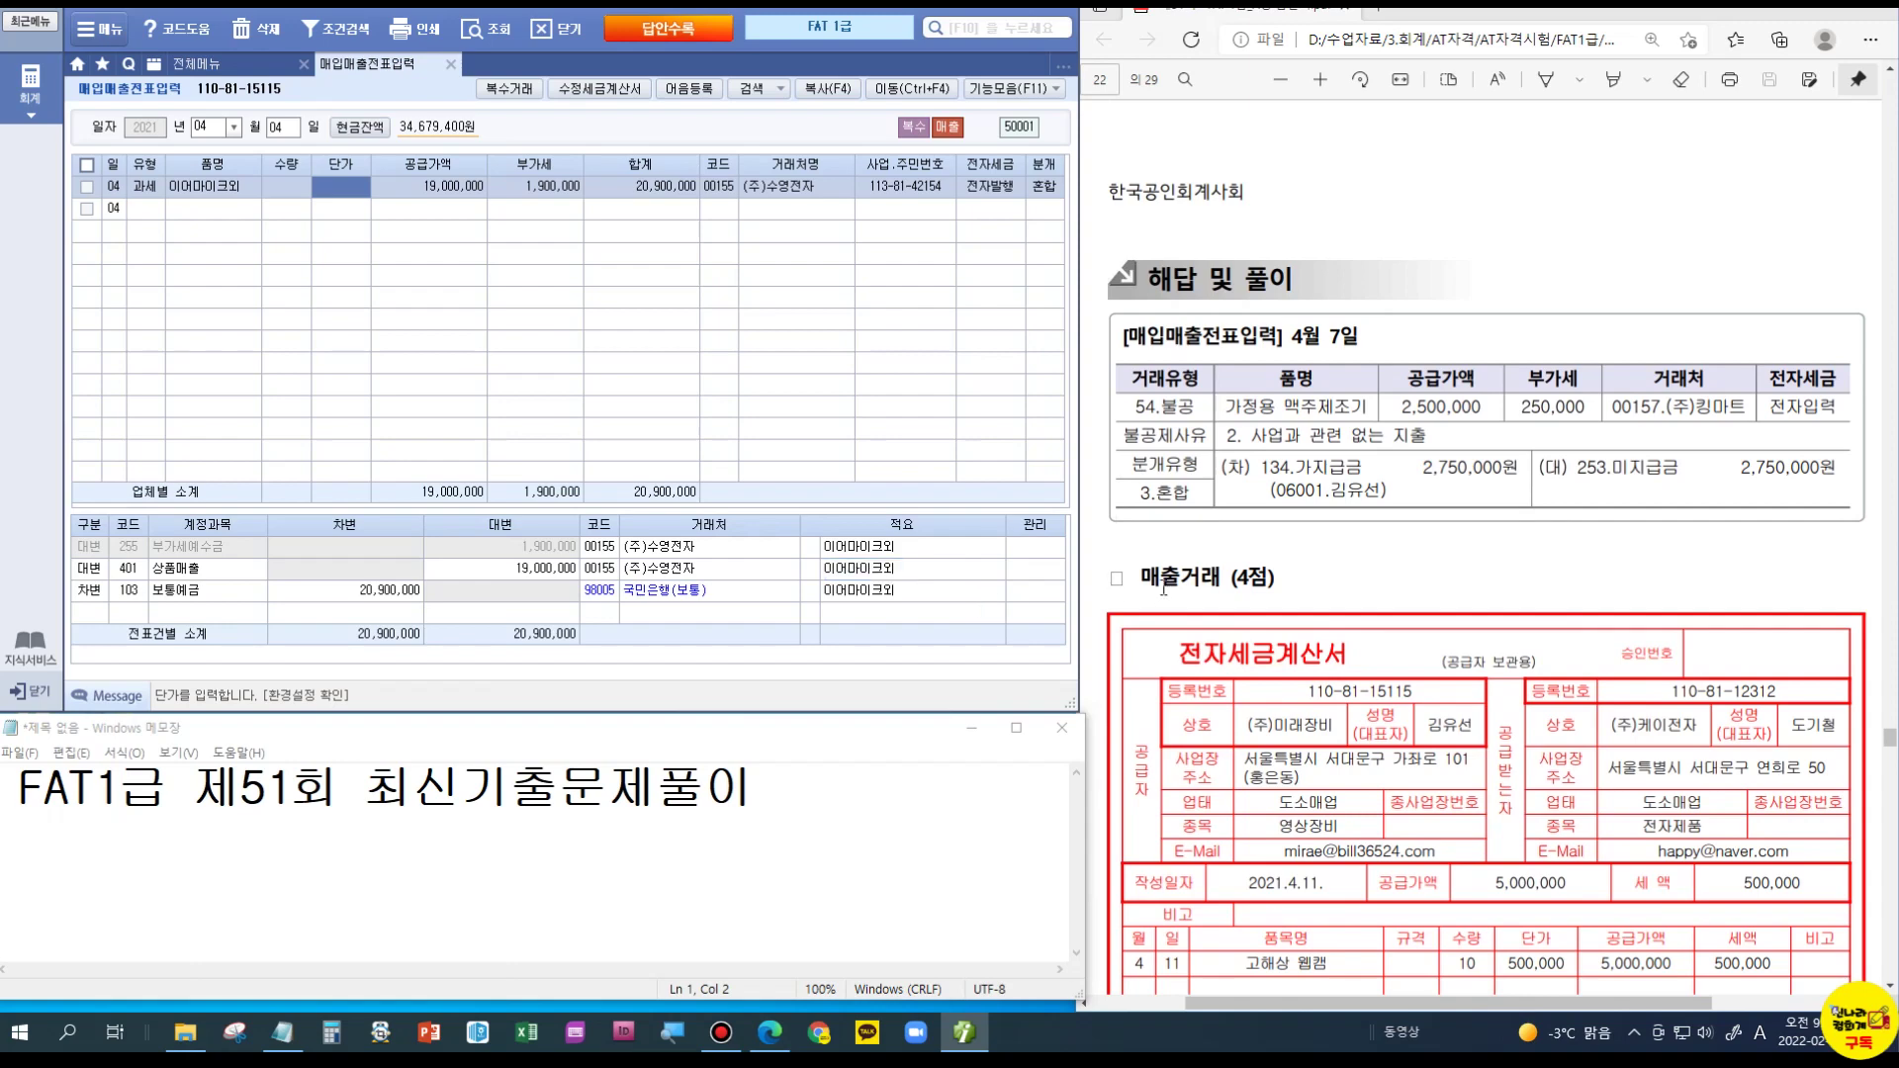
pyautogui.scroll(-3, 1164, 590)
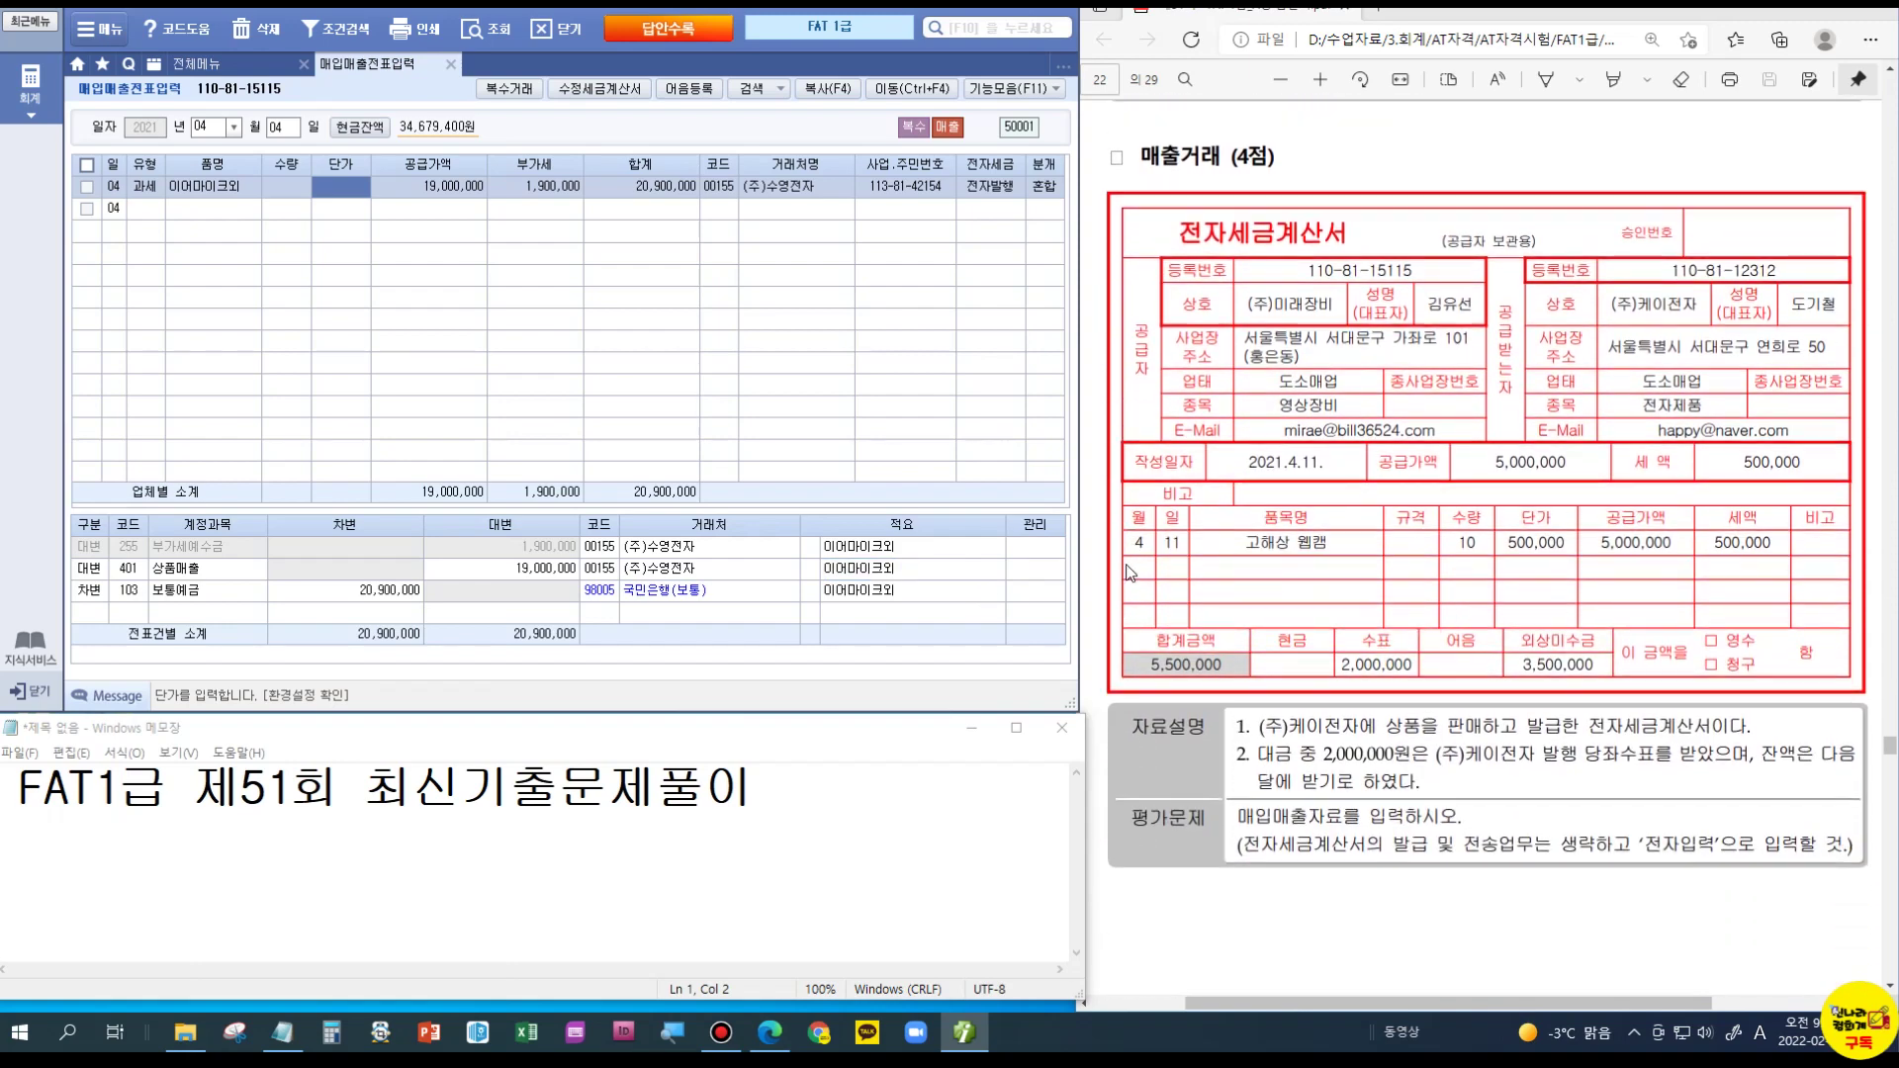
pyautogui.click(1451, 718)
# Step: Start a sales voucher dated April 11 with transaction type 11 과세
pyautogui.click(278, 129)
pyautogui.write('11')
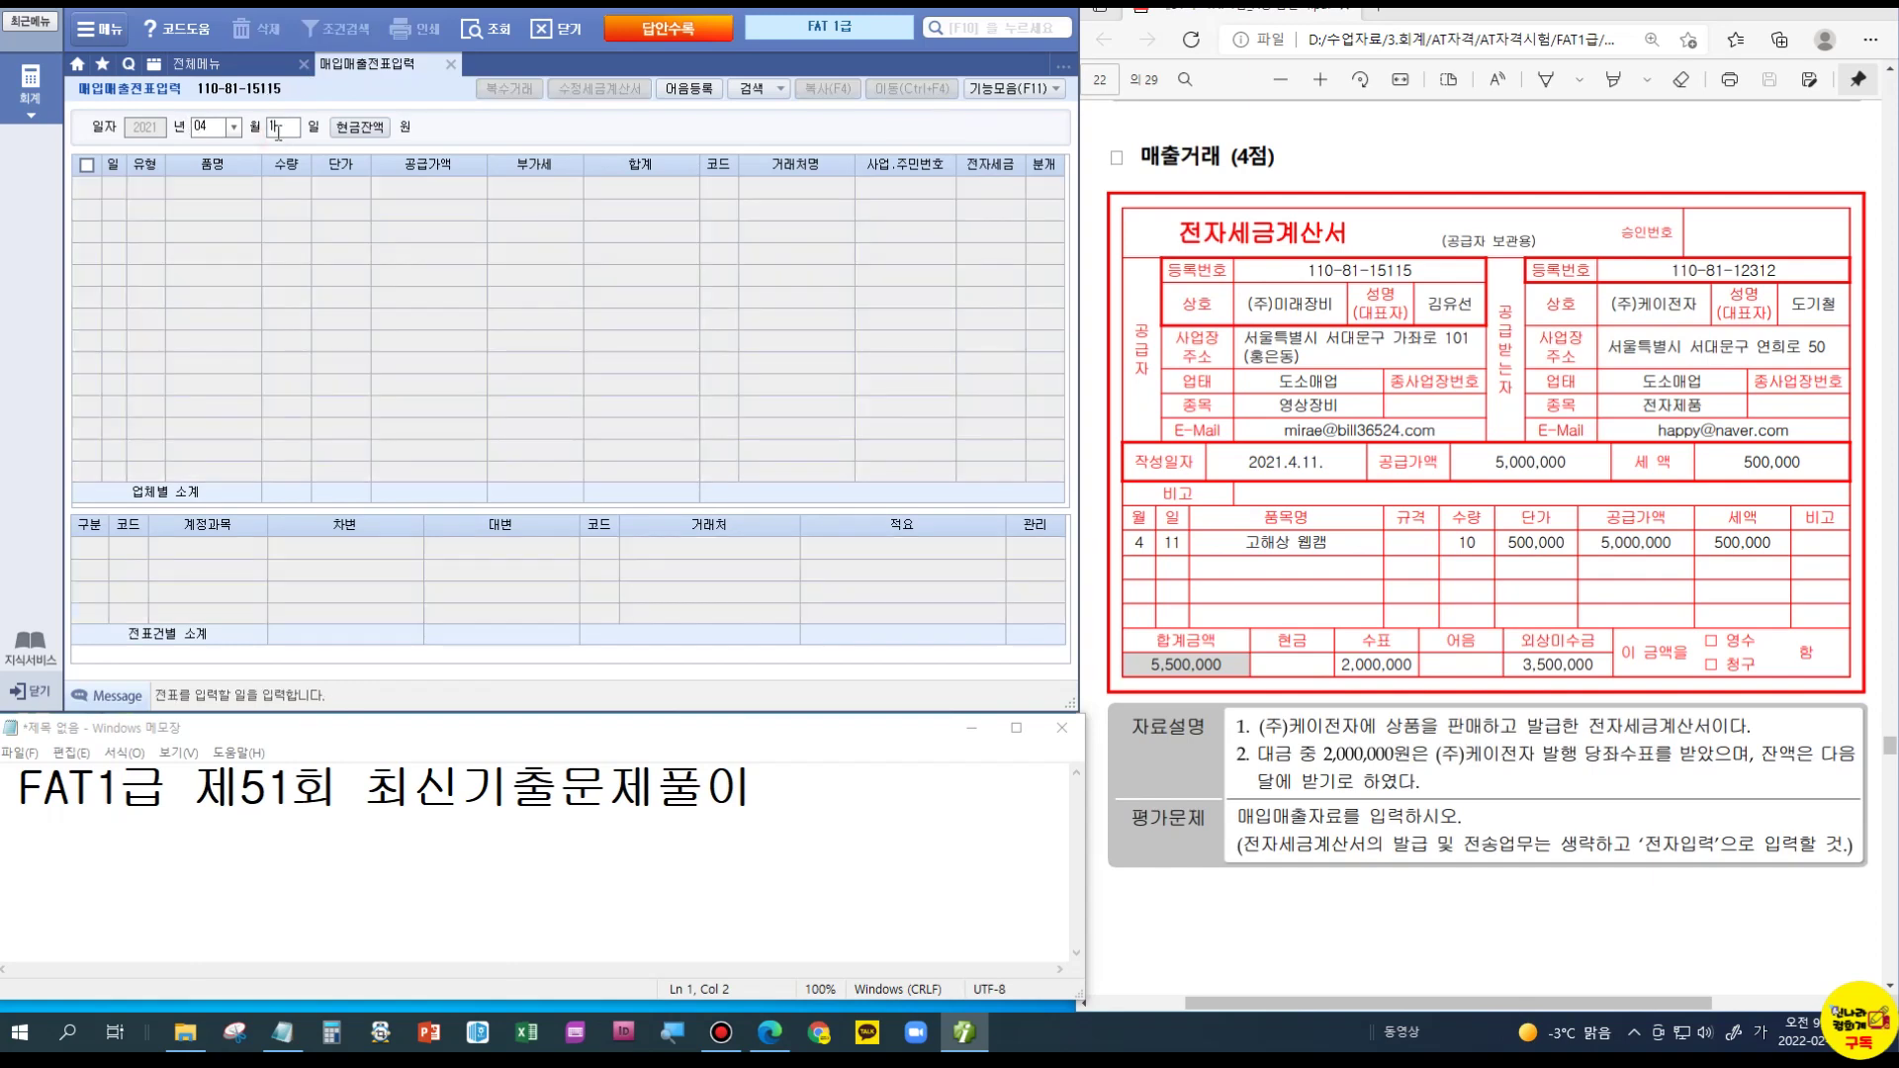
pyautogui.press('Return')
pyautogui.press('Return')
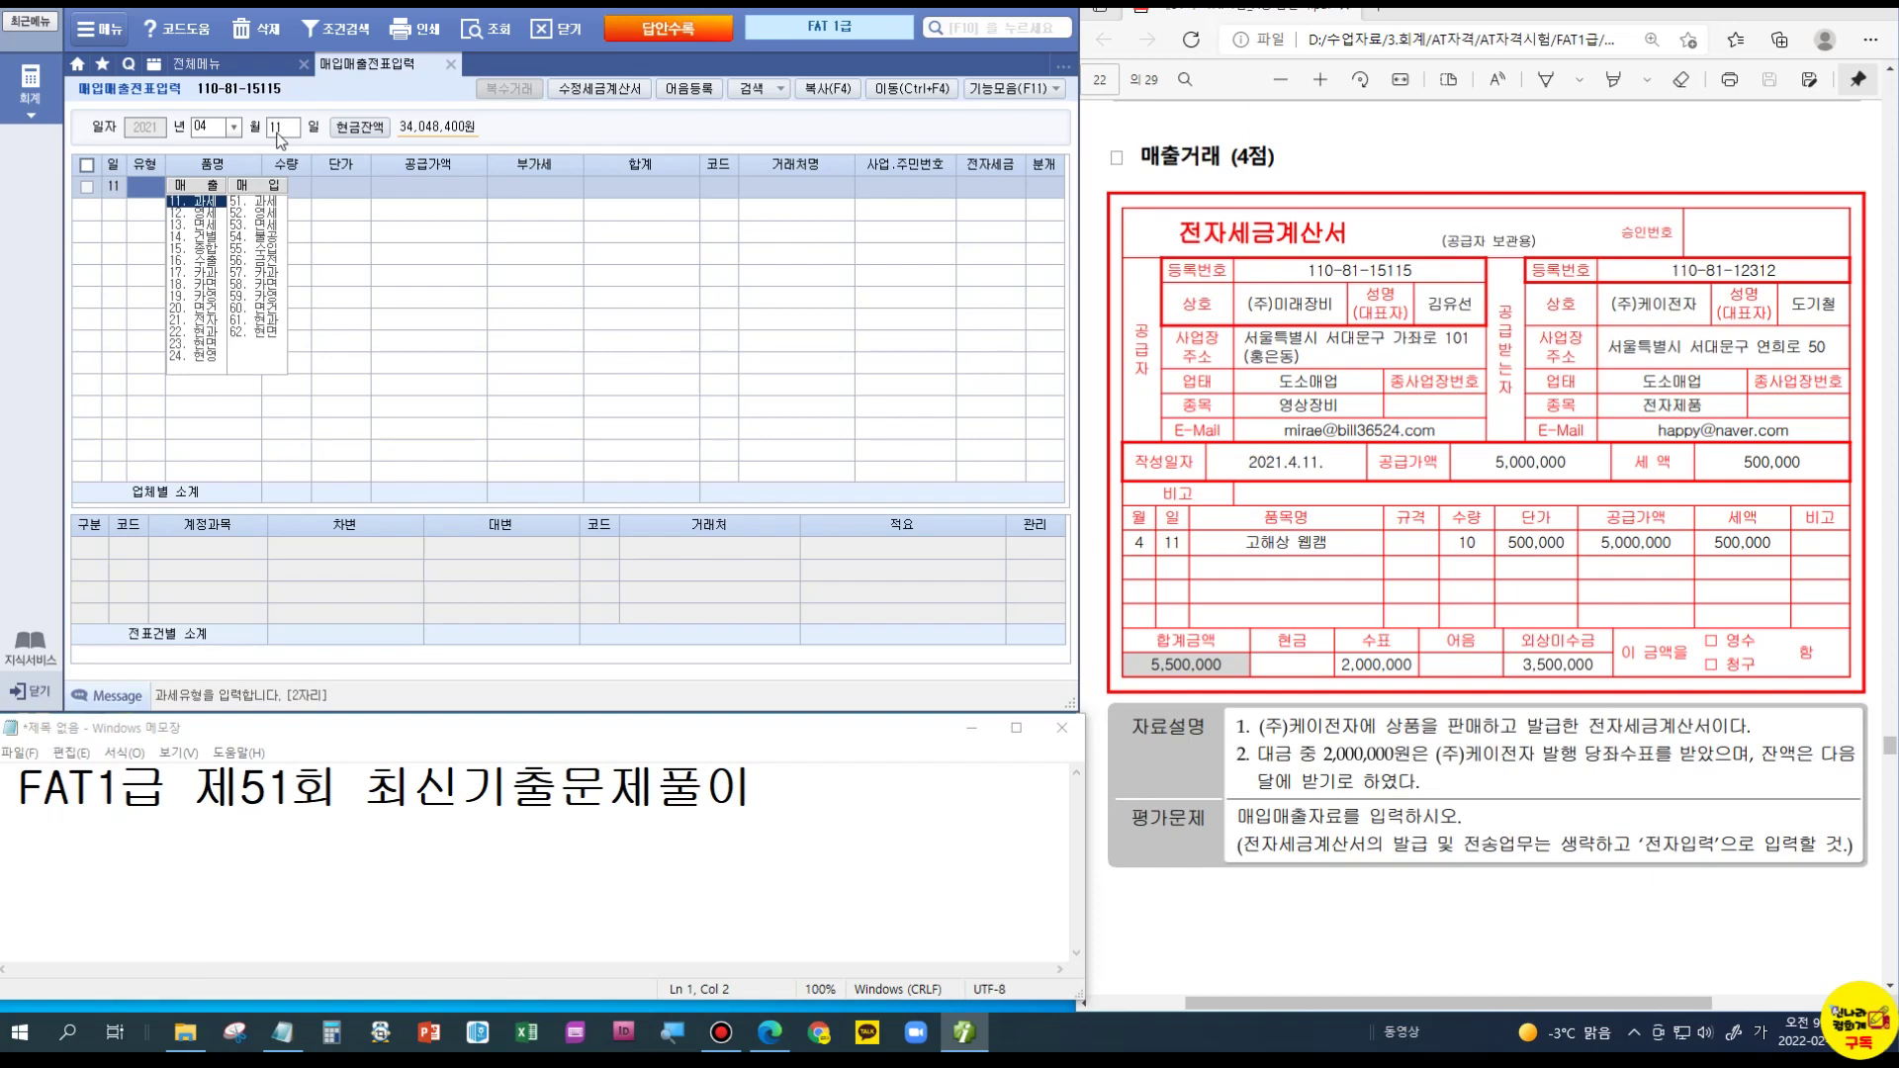
pyautogui.write('11')
pyautogui.press('Return')
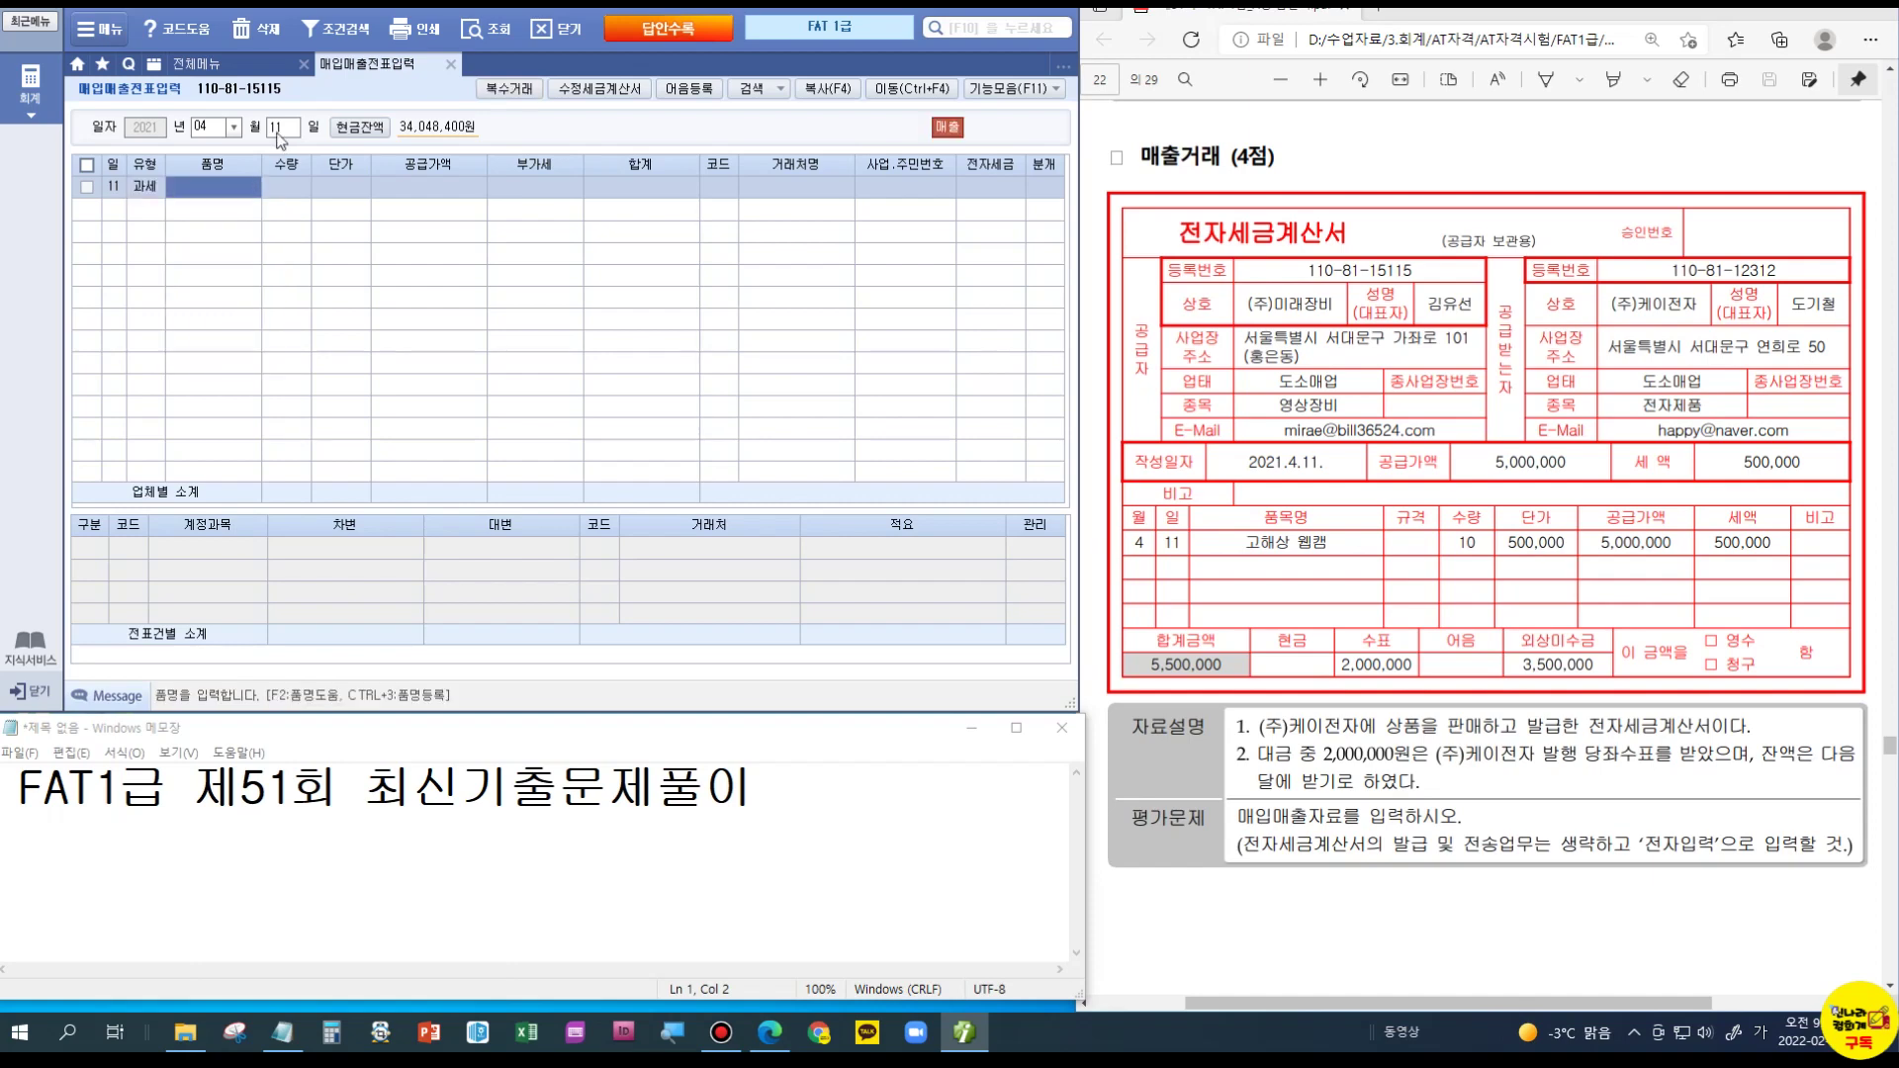
# Step: Enter the item 고해상 웹캠 with quantity 10 and unit price 500,000 on the April 11 voucher
pyautogui.write('고')
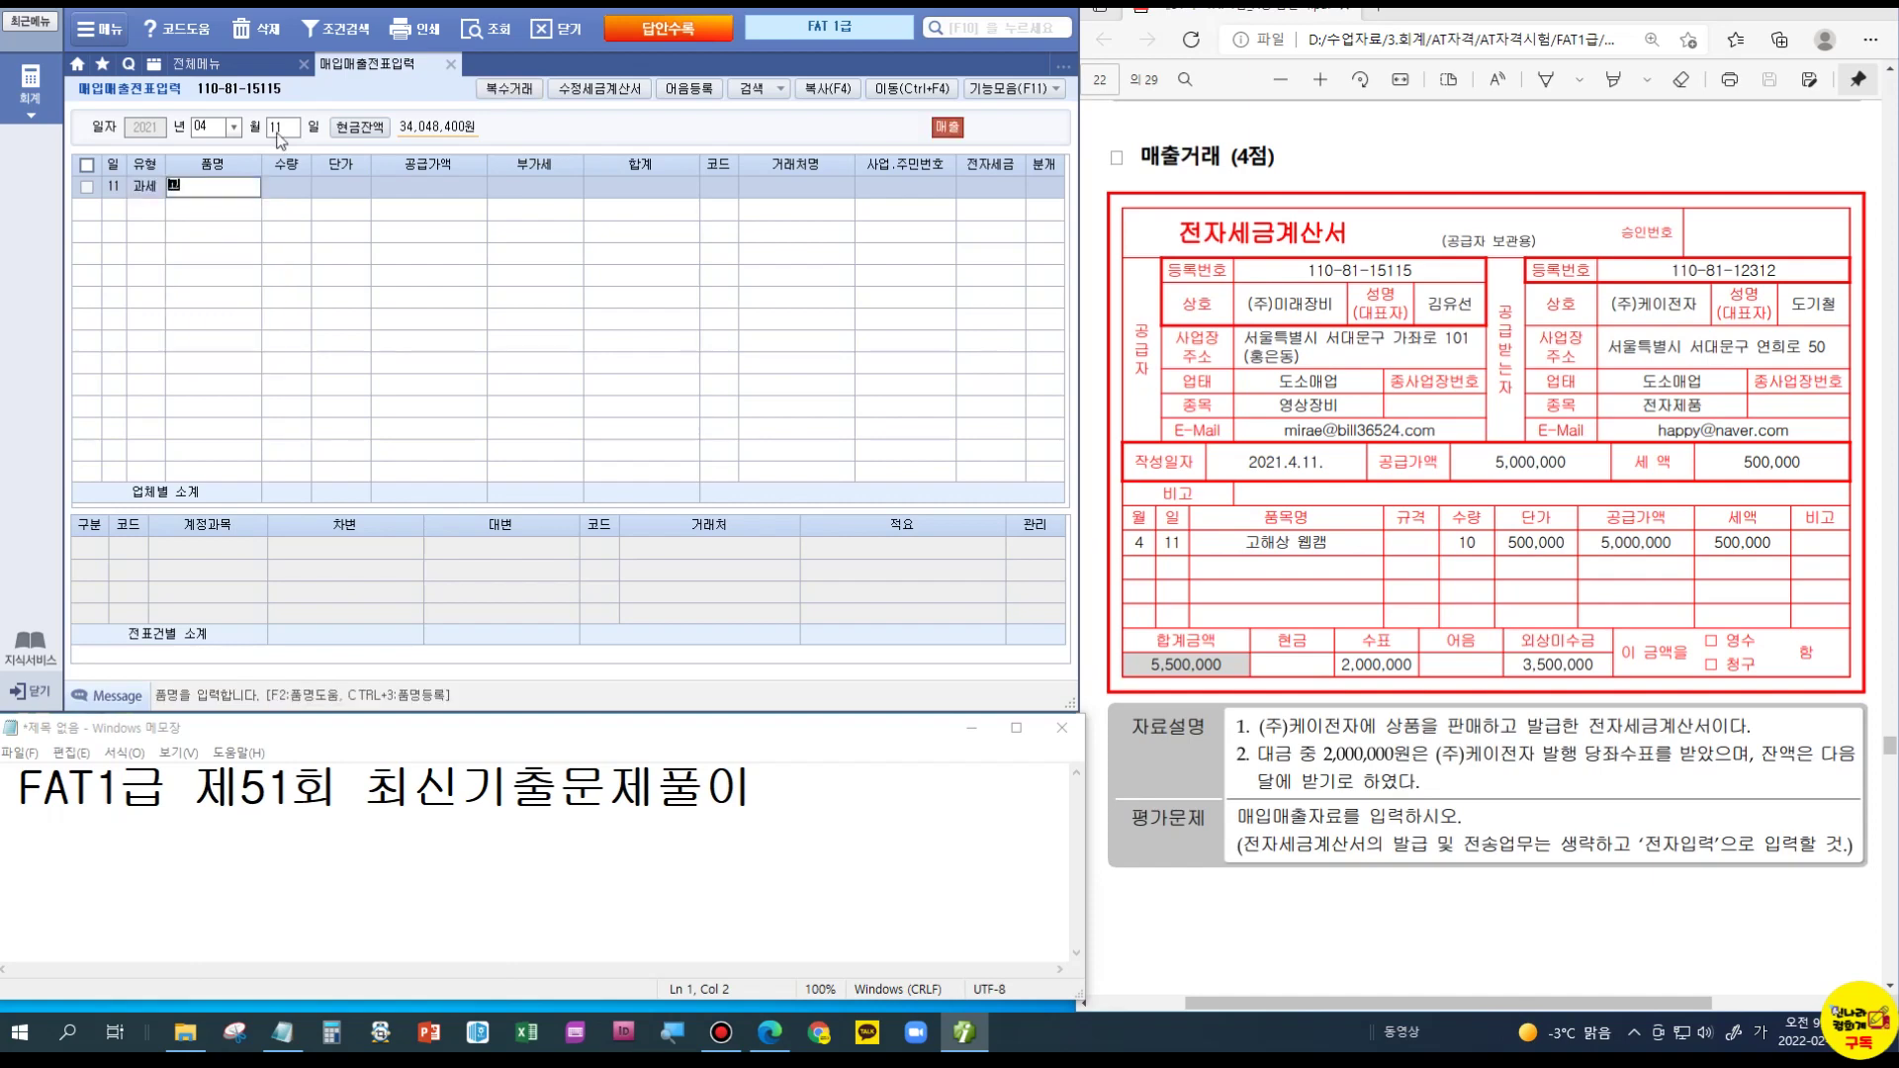
pyautogui.write('해상 웹캠')
pyautogui.press('Return')
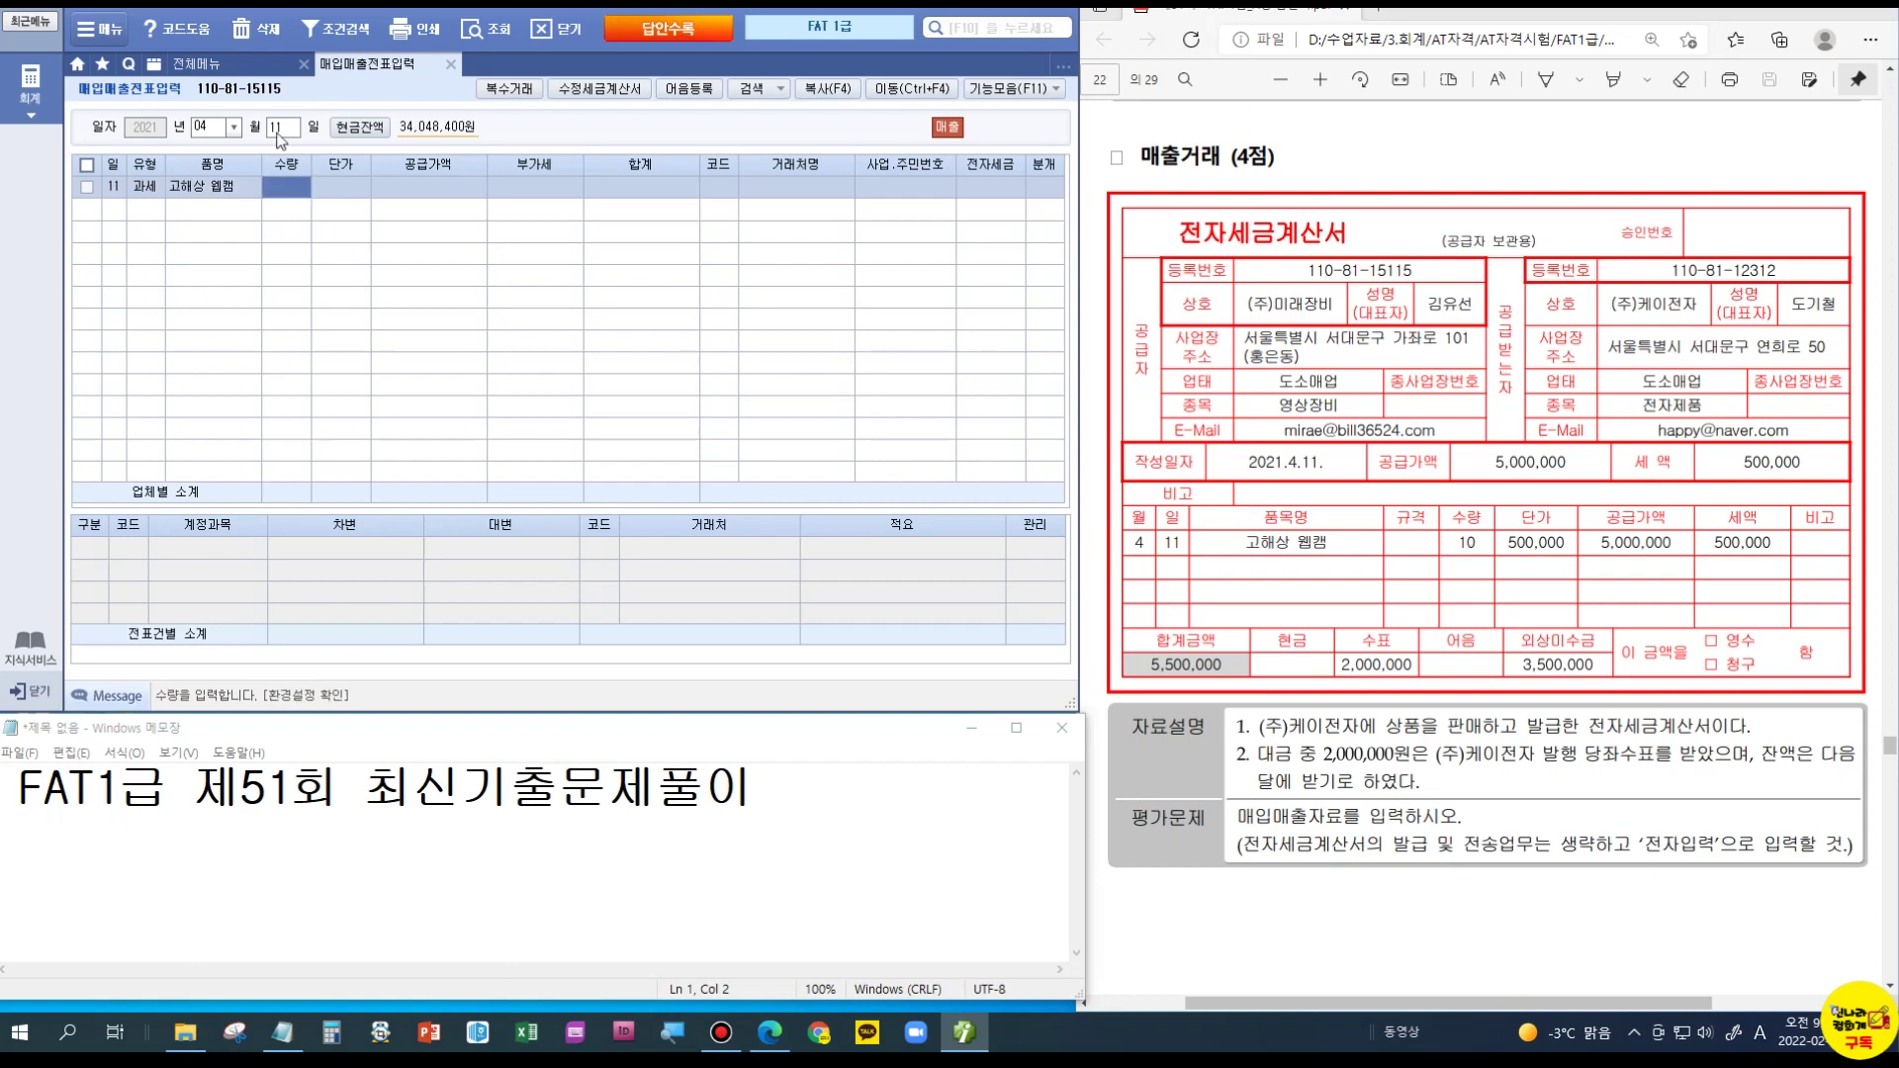
pyautogui.write('10')
pyautogui.press('Return')
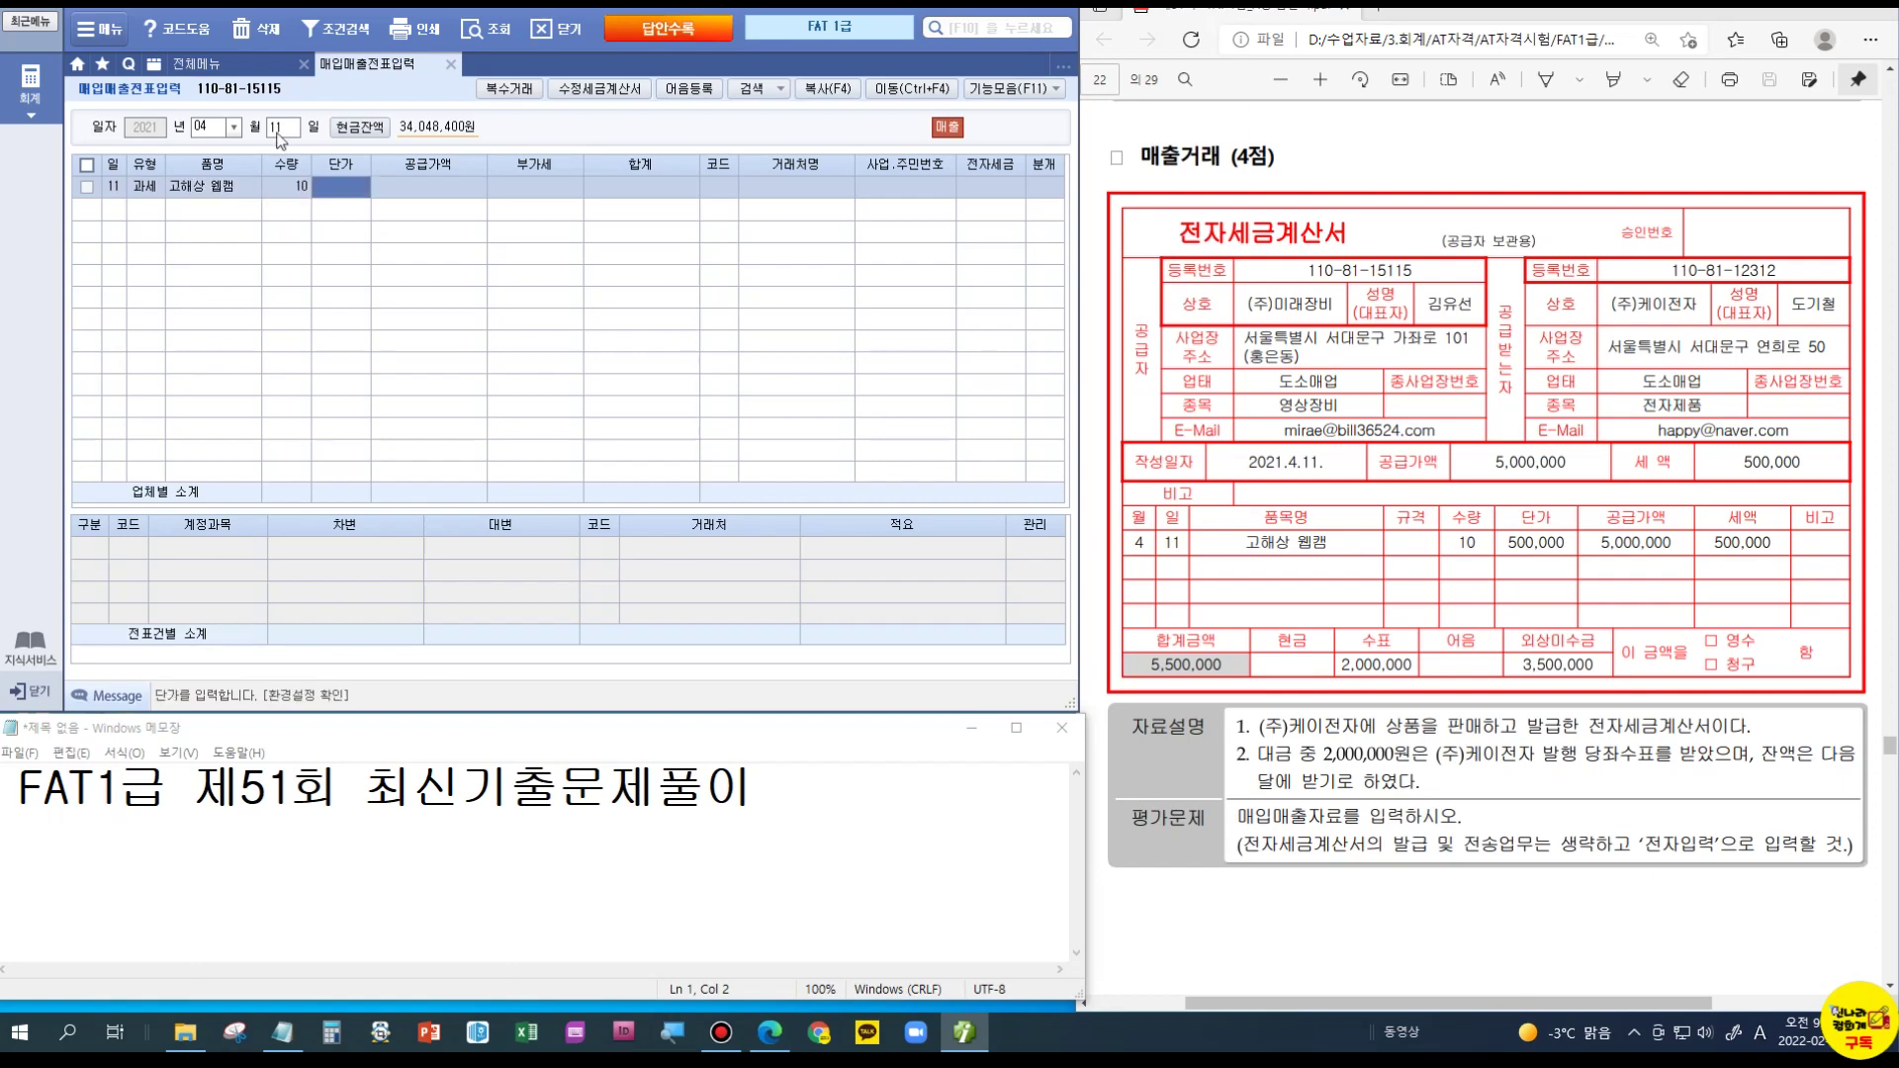
pyautogui.write('5000000')
pyautogui.press('Return')
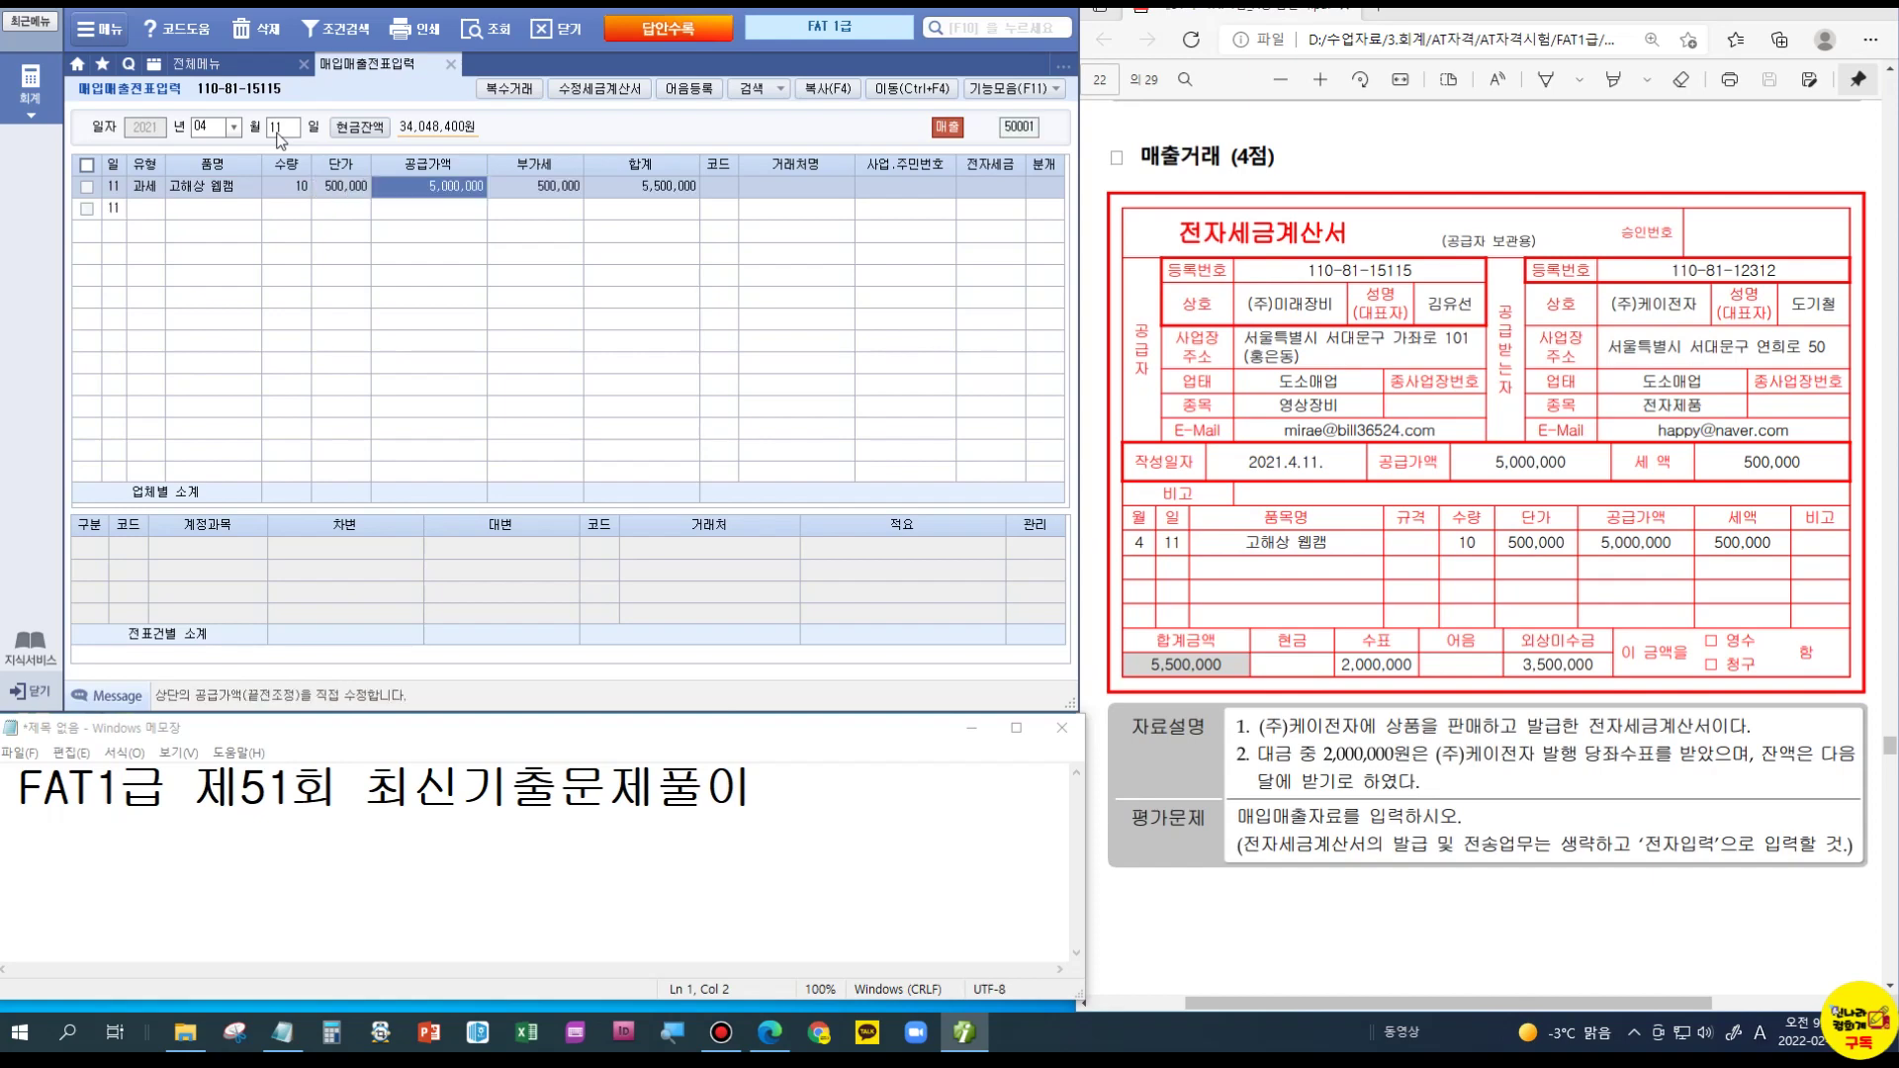
# Step: Accept the supply amount and VAT, set the customer to (주)케이전자, and mark the electronic tax invoice as 전자입력
pyautogui.press('Return')
pyautogui.press('Return')
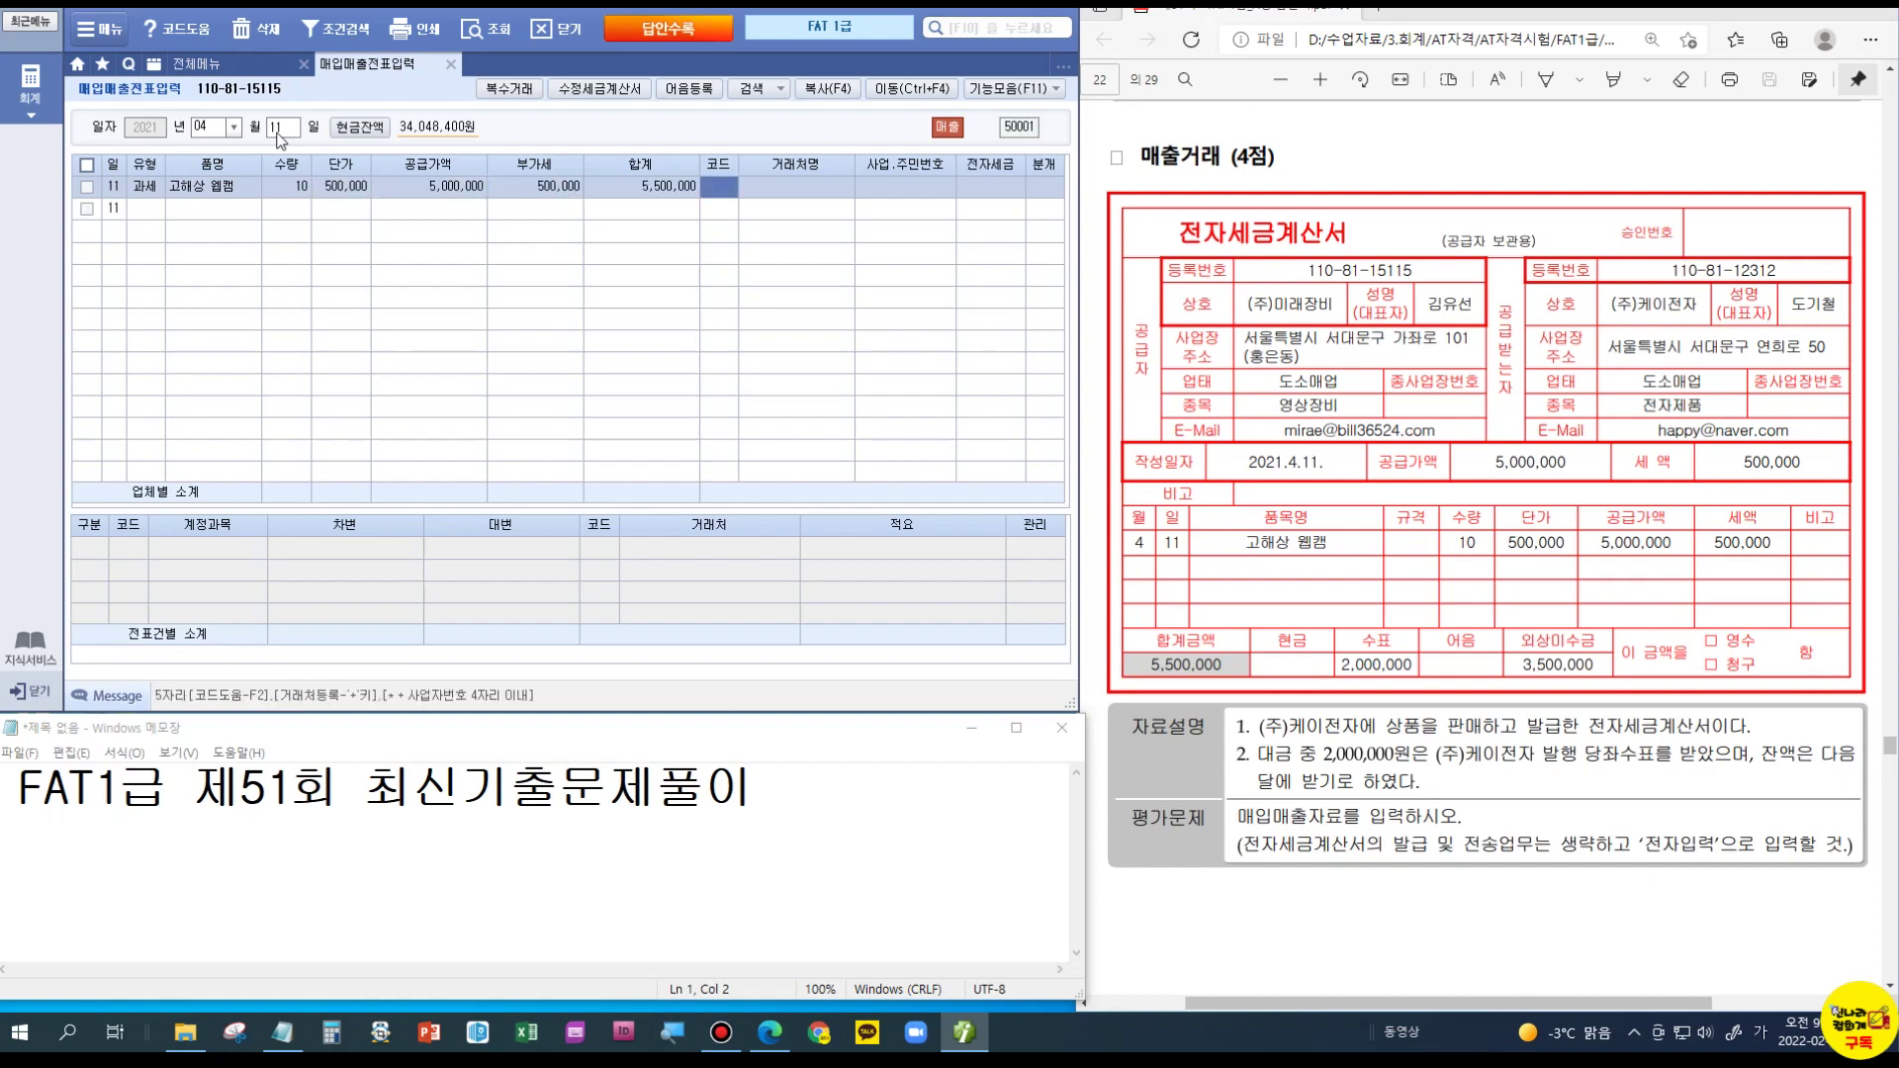
pyautogui.write('케')
pyautogui.press('Return')
pyautogui.press('Return')
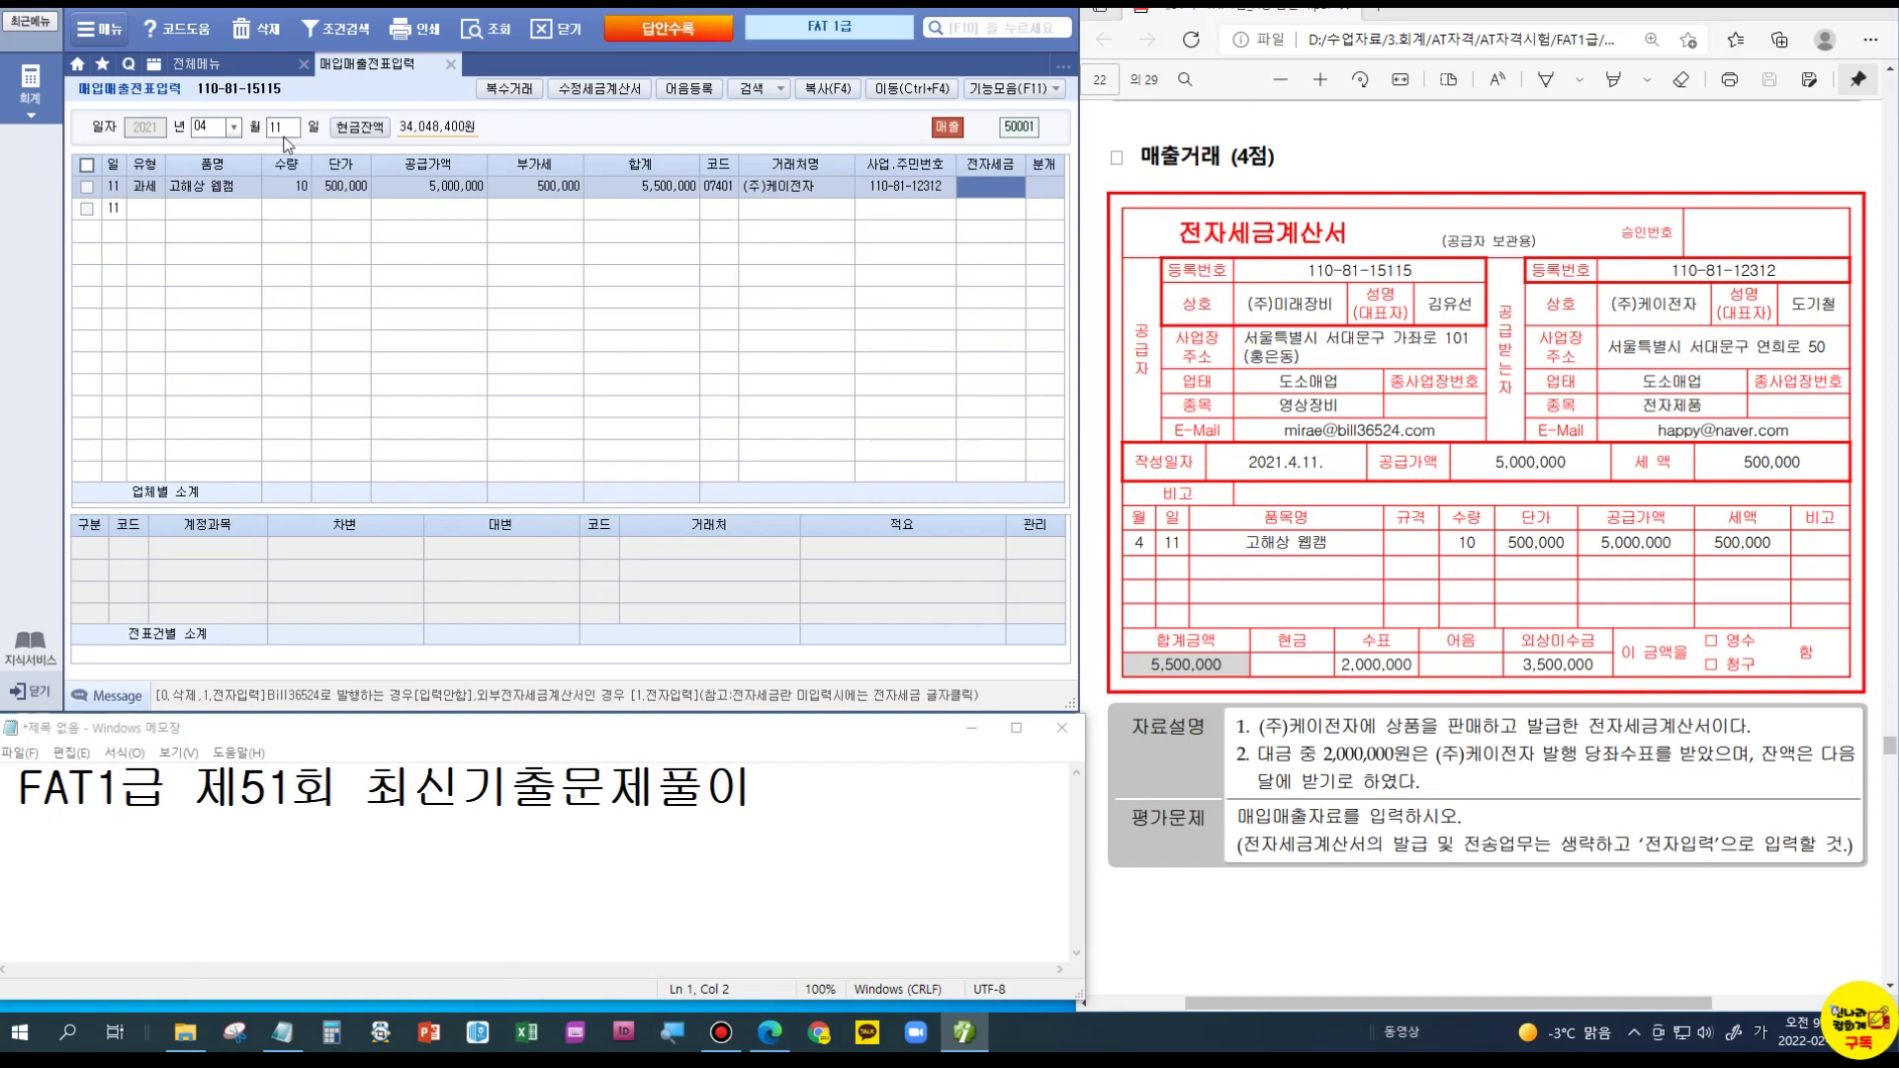
pyautogui.click(1711, 866)
pyautogui.write('1')
pyautogui.press('Return')
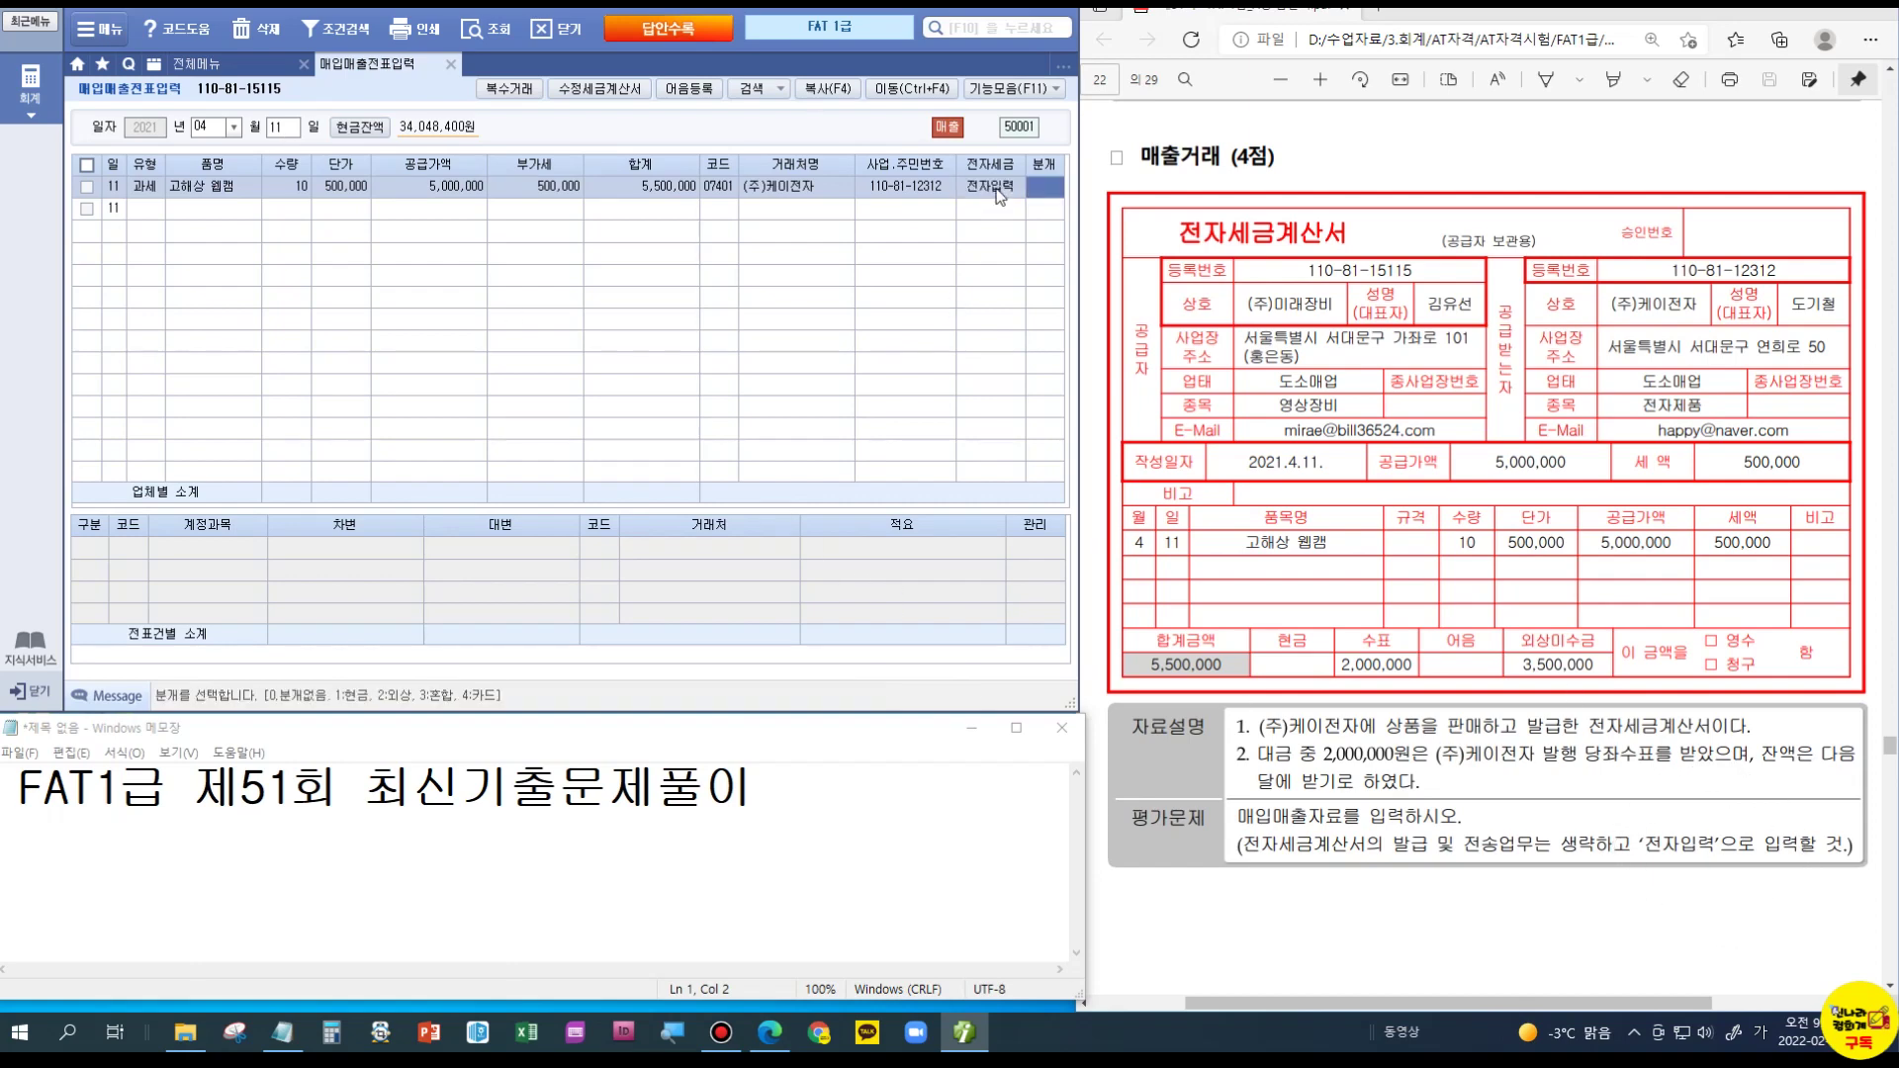
# Step: Set the voucher's journal type to 3 혼합 and accept the 401 상품매출 credit line
pyautogui.click(1400, 649)
pyautogui.press('3')
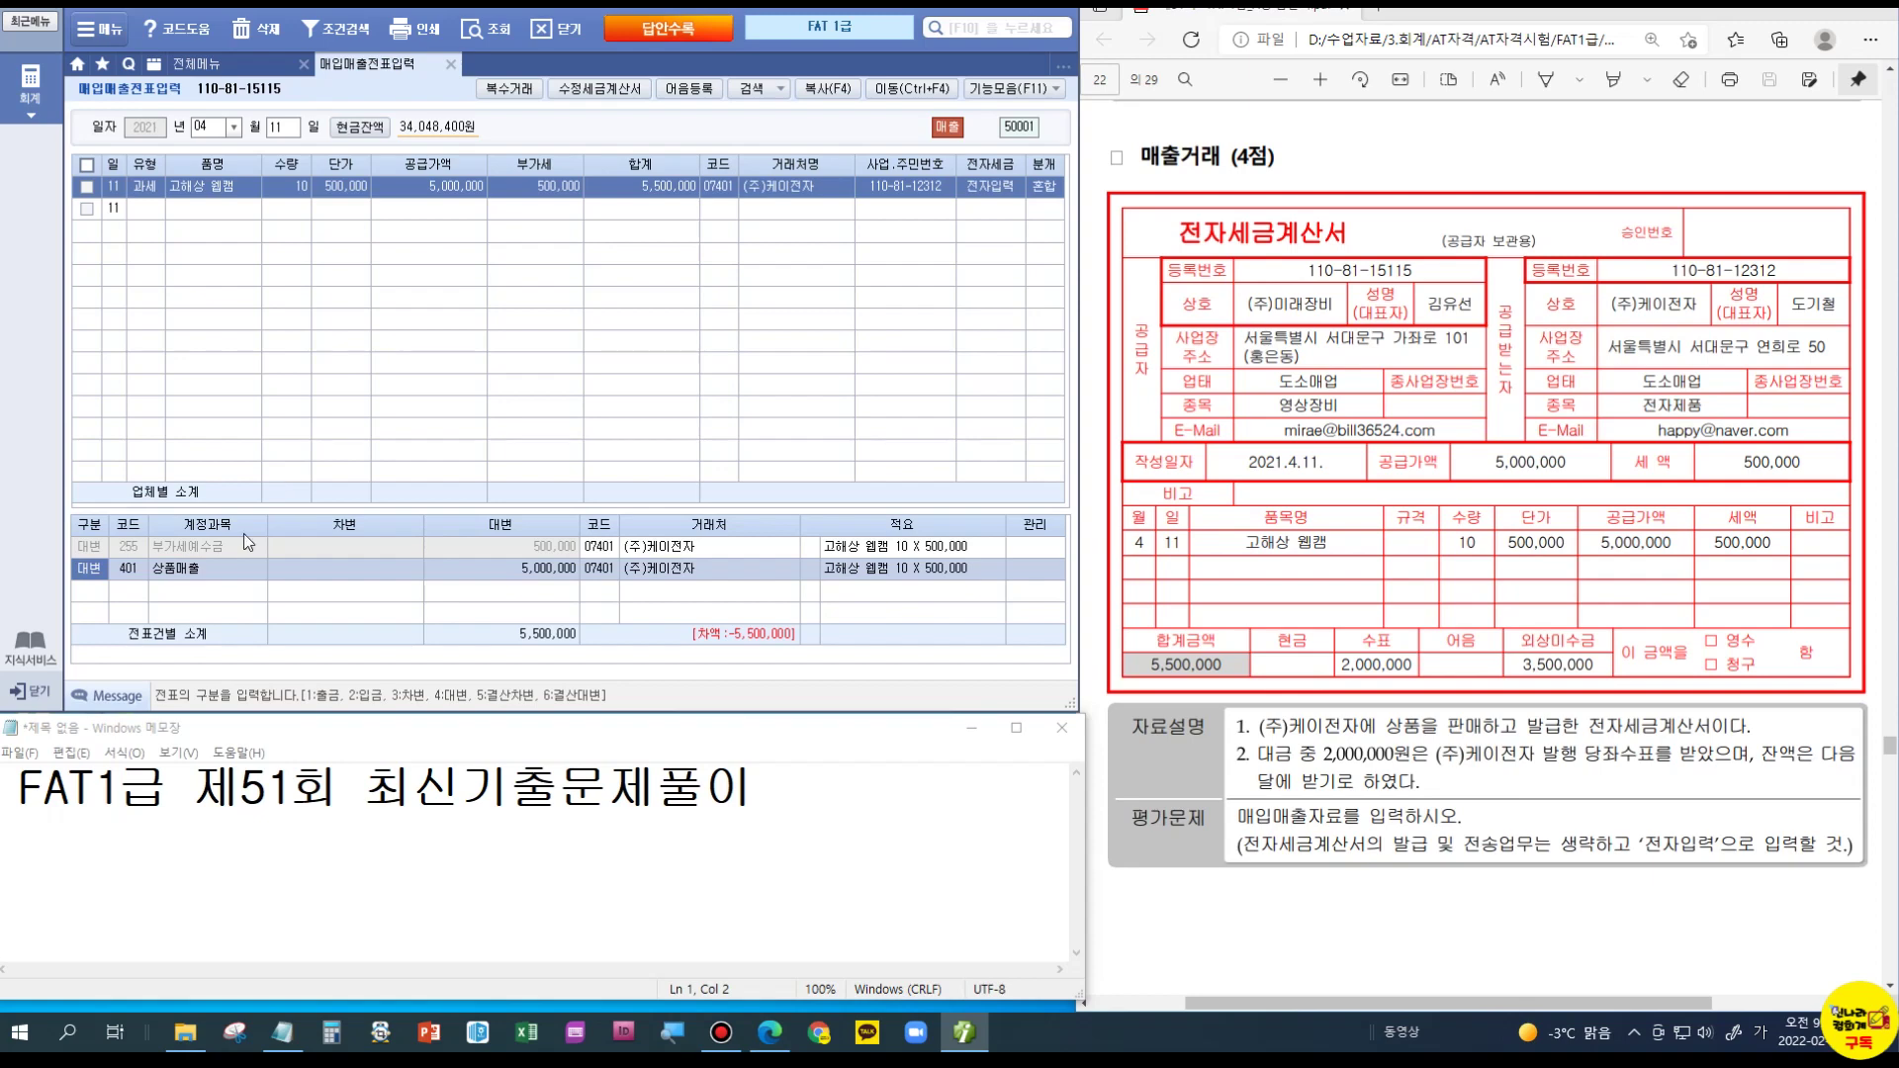
pyautogui.press('Return')
pyautogui.press('Return')
pyautogui.press('Return')
pyautogui.press('Return')
pyautogui.press('Return')
pyautogui.press('Return')
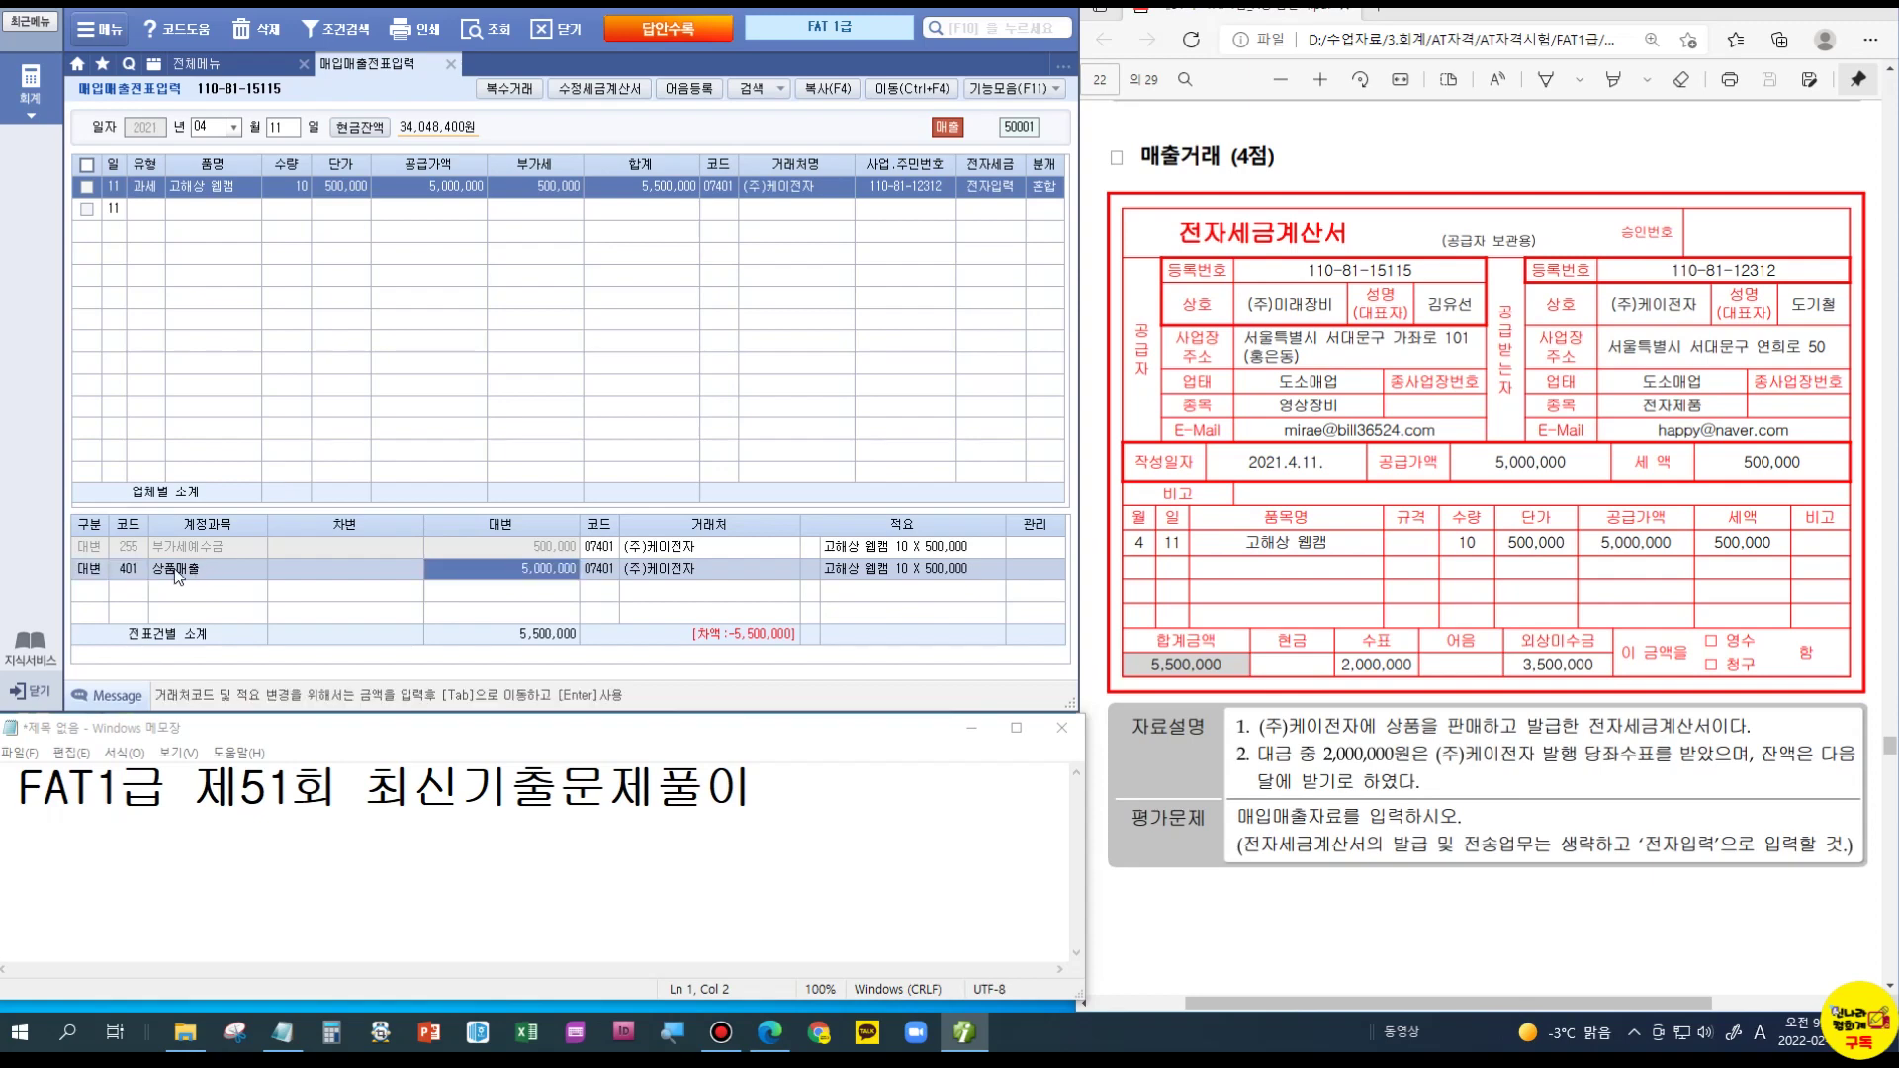
# Step: Add a debit line for account 101 현금 with an amount of 2,000,000
pyautogui.write('3')
pyautogui.press('Return')
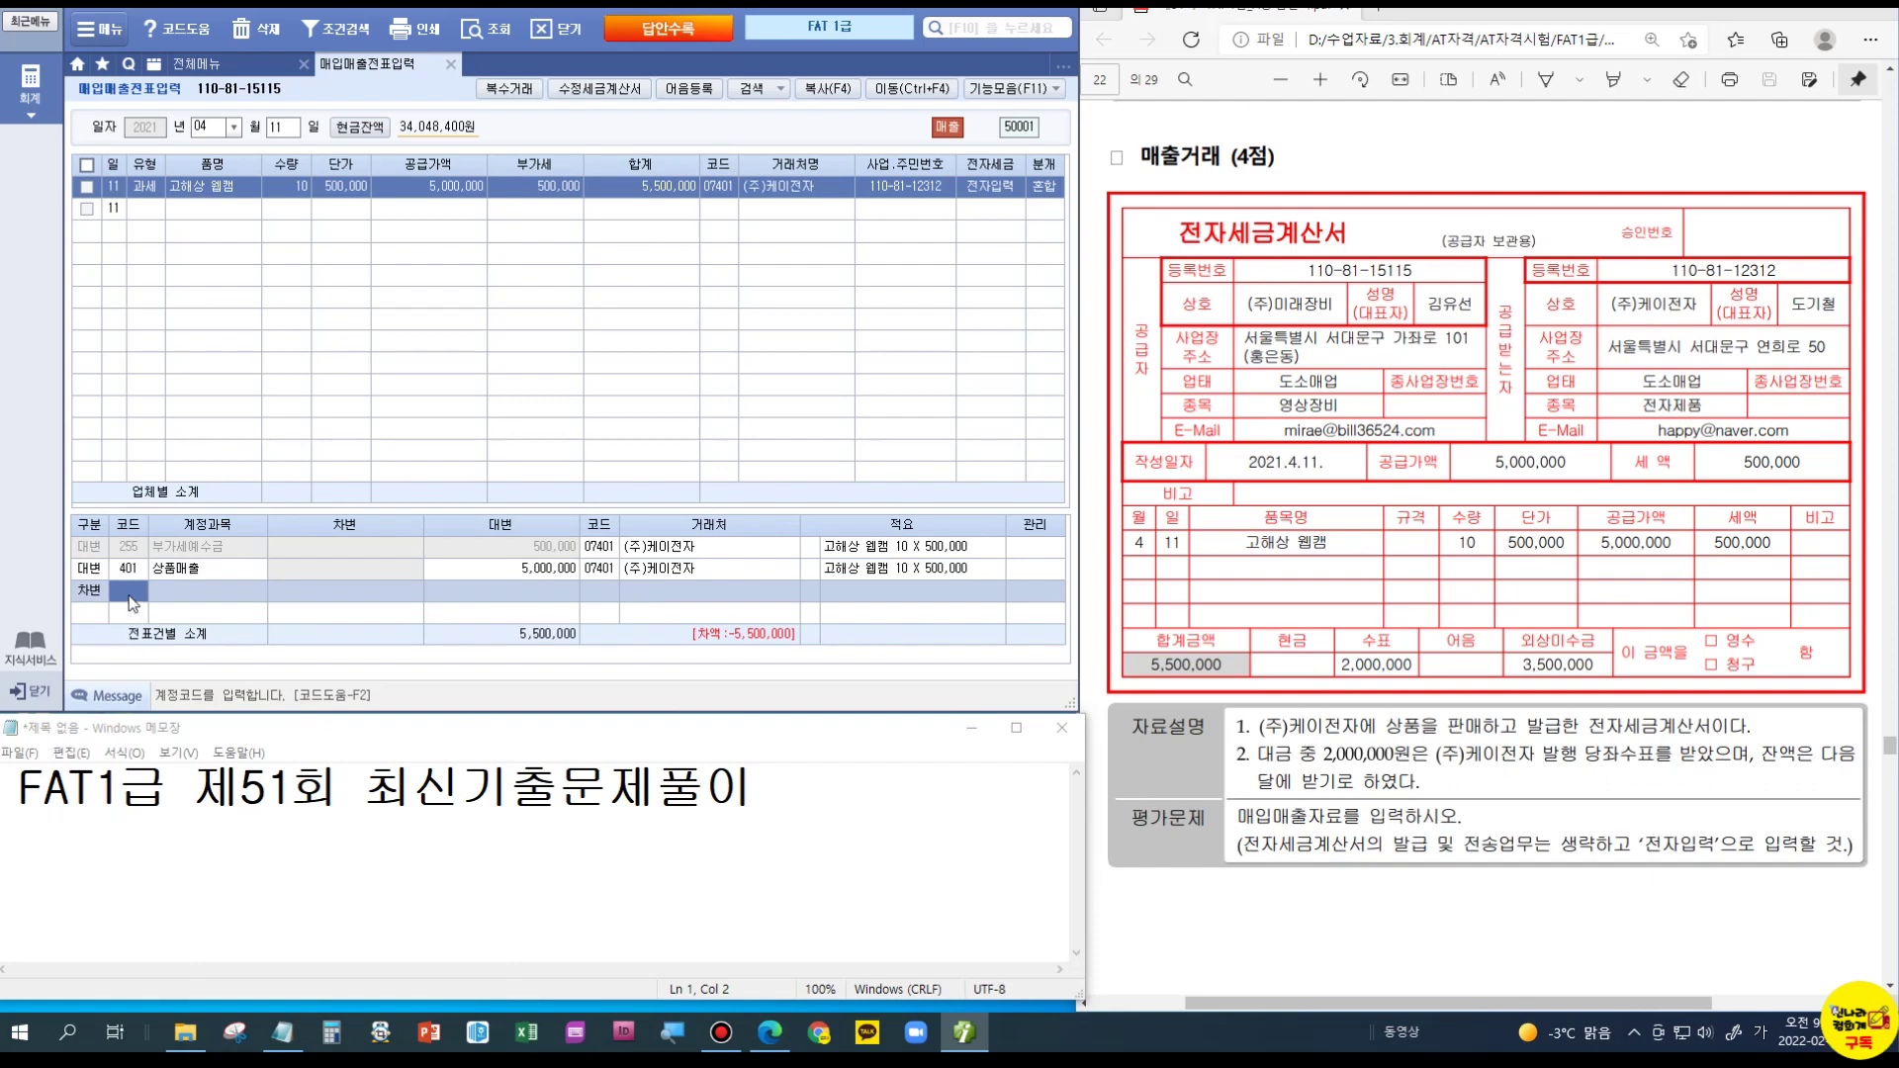
pyautogui.write('101')
pyautogui.press('Return')
pyautogui.write('2000000')
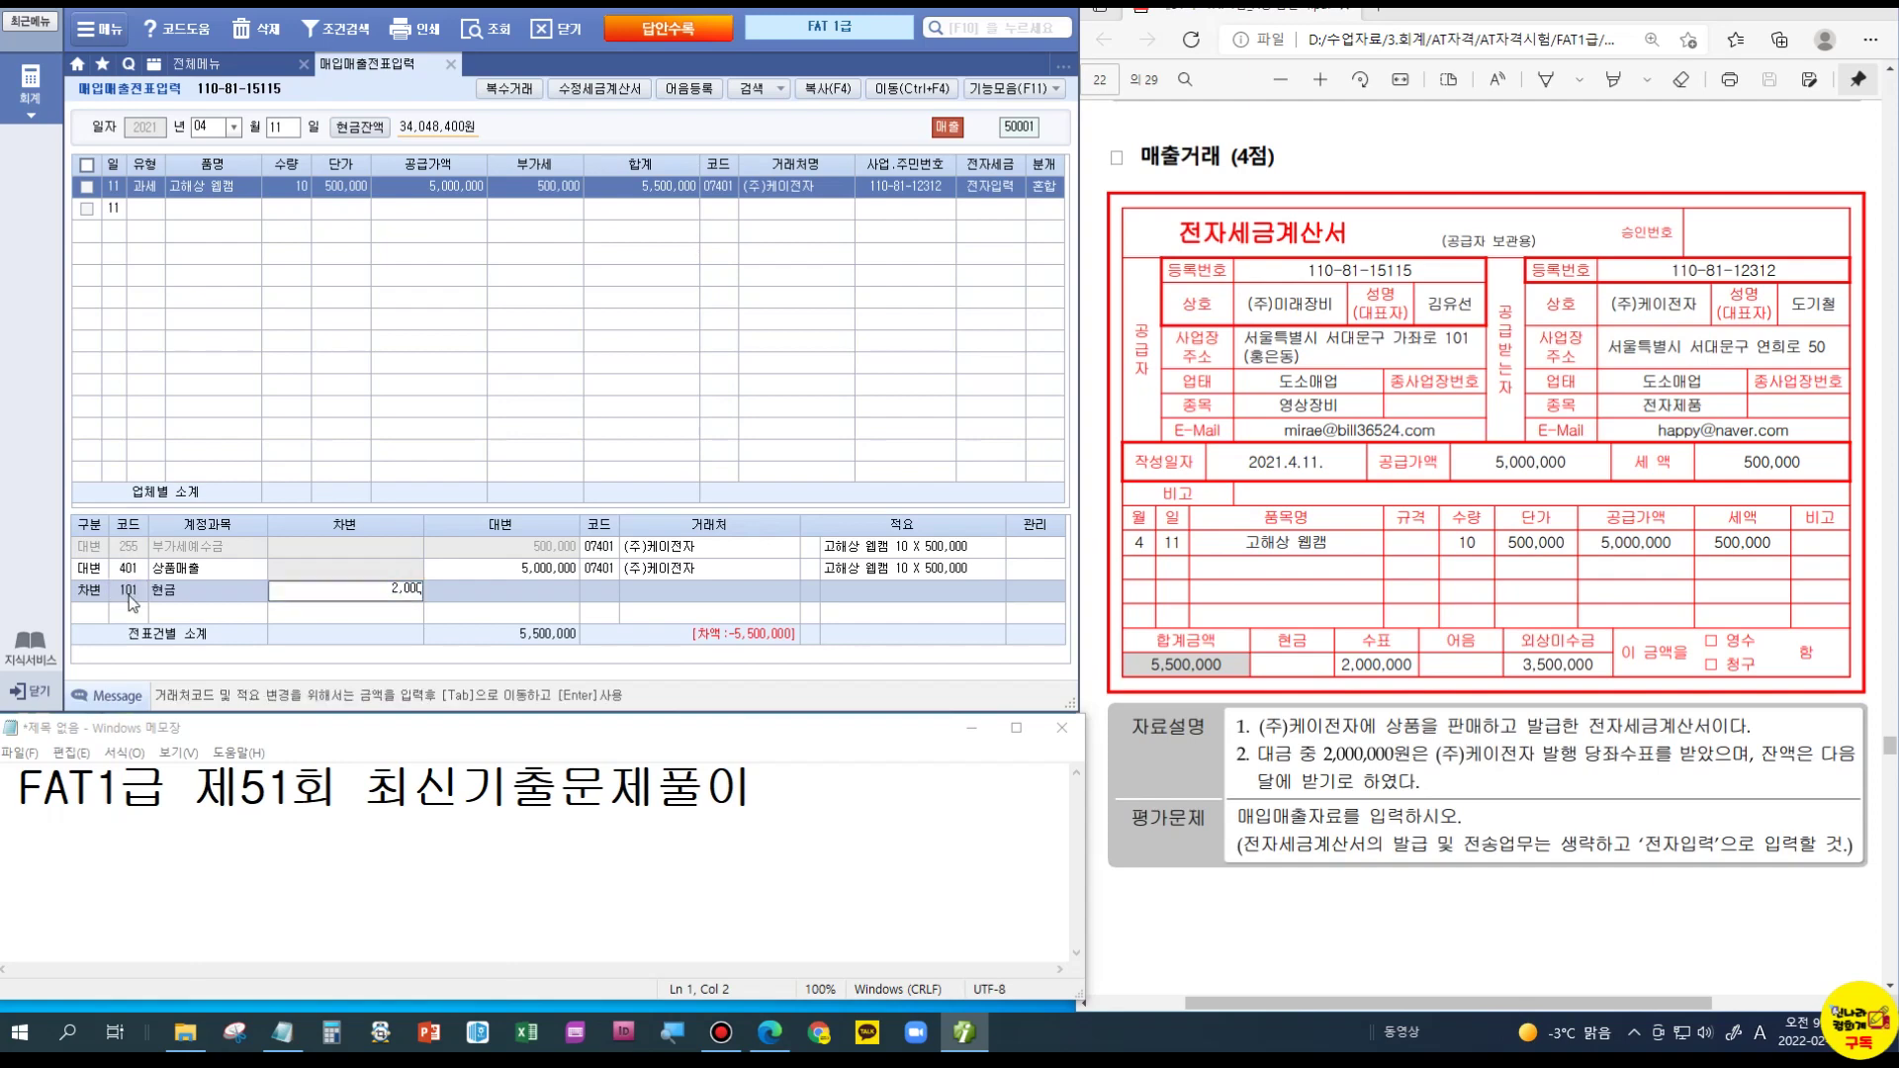
pyautogui.press('Return')
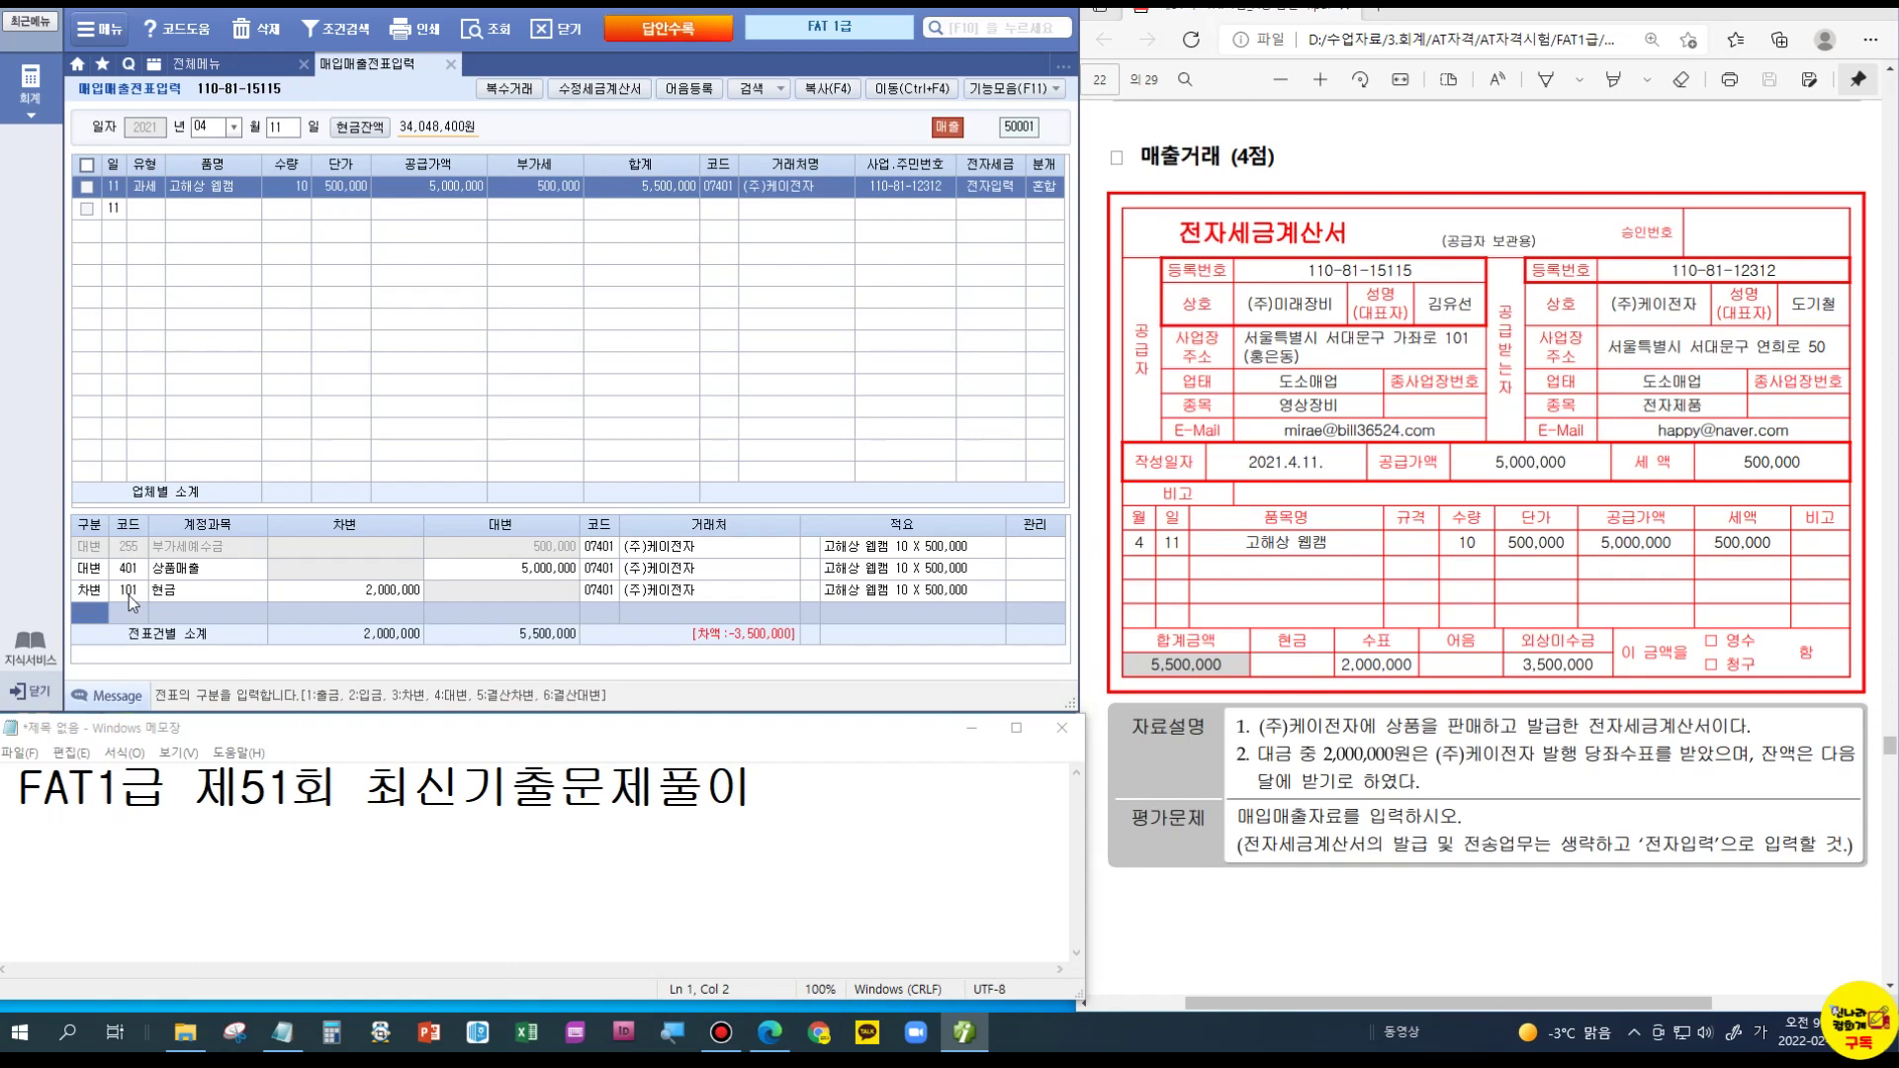
# Step: Add a debit line for account 108 외상매출금 with 3,500,000 and complete the April 11 voucher
pyautogui.write('3108')
pyautogui.press('Return')
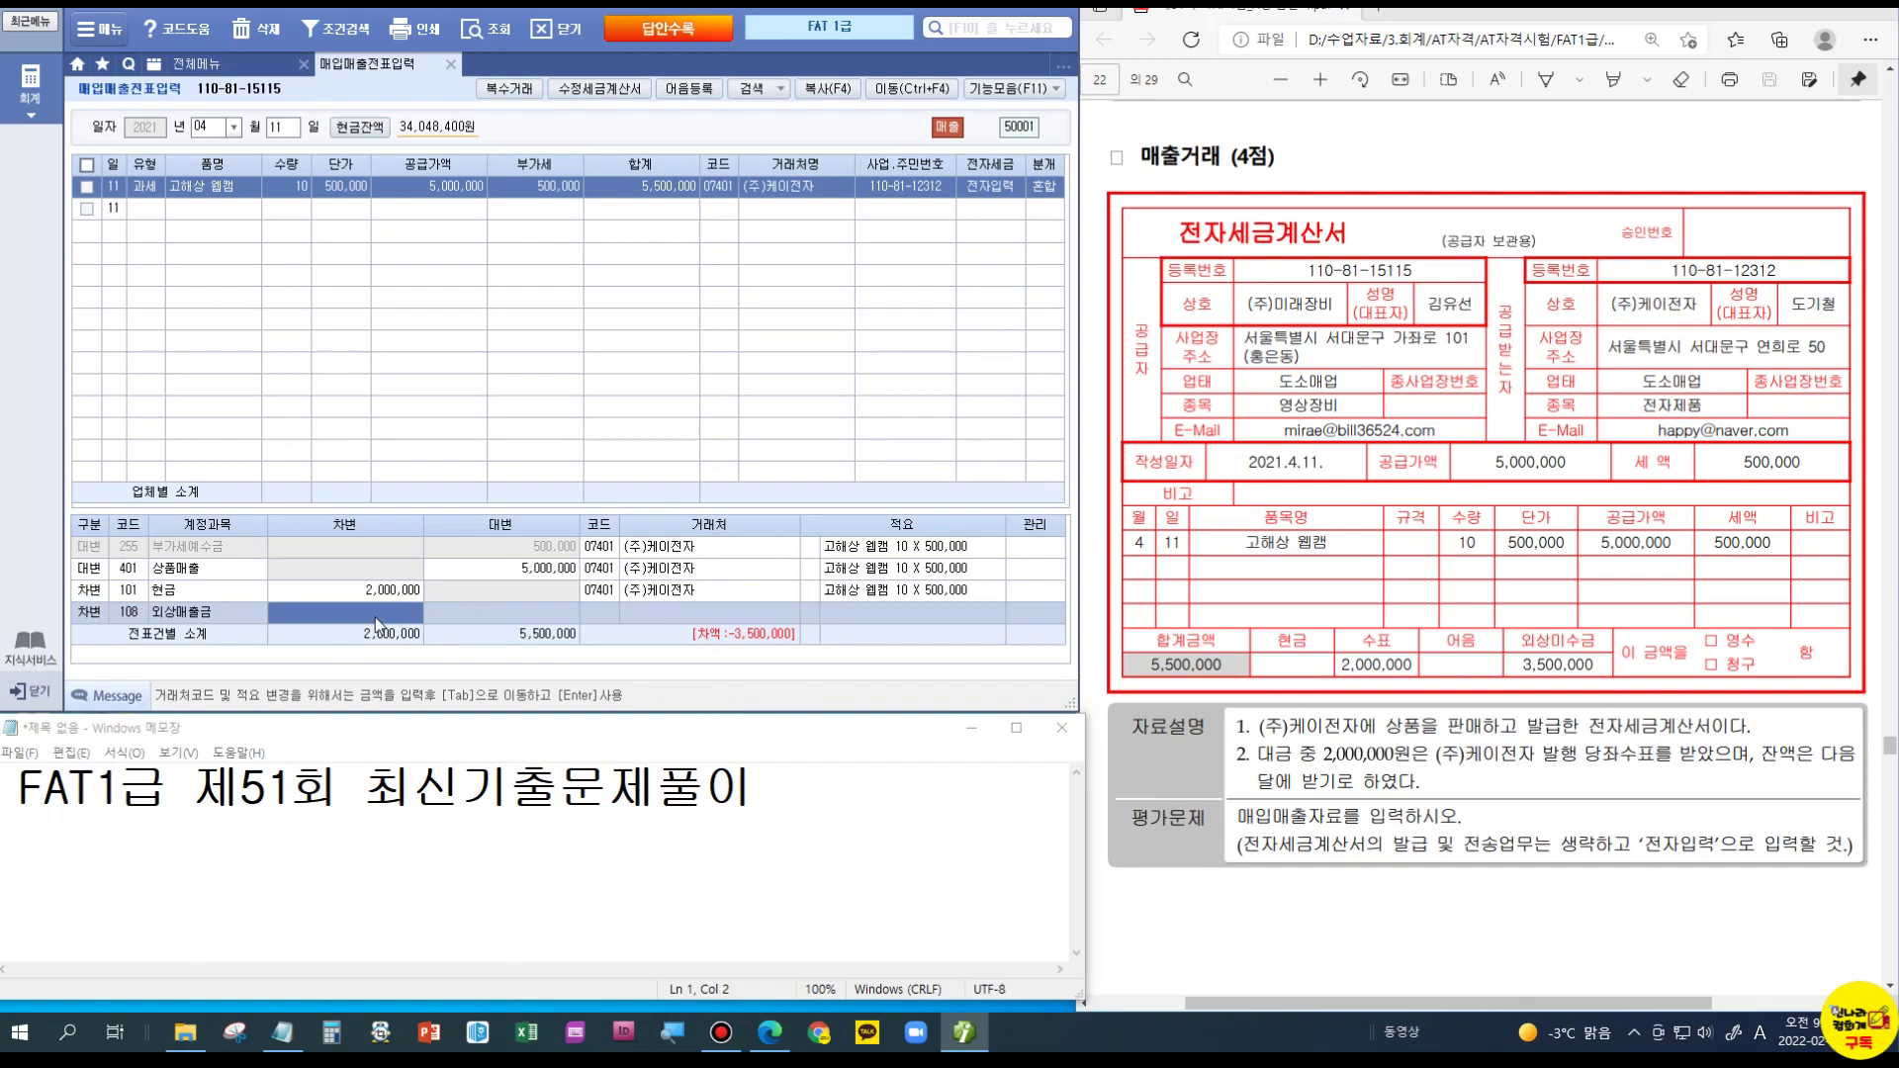
pyautogui.write('3500000')
pyautogui.press('Return')
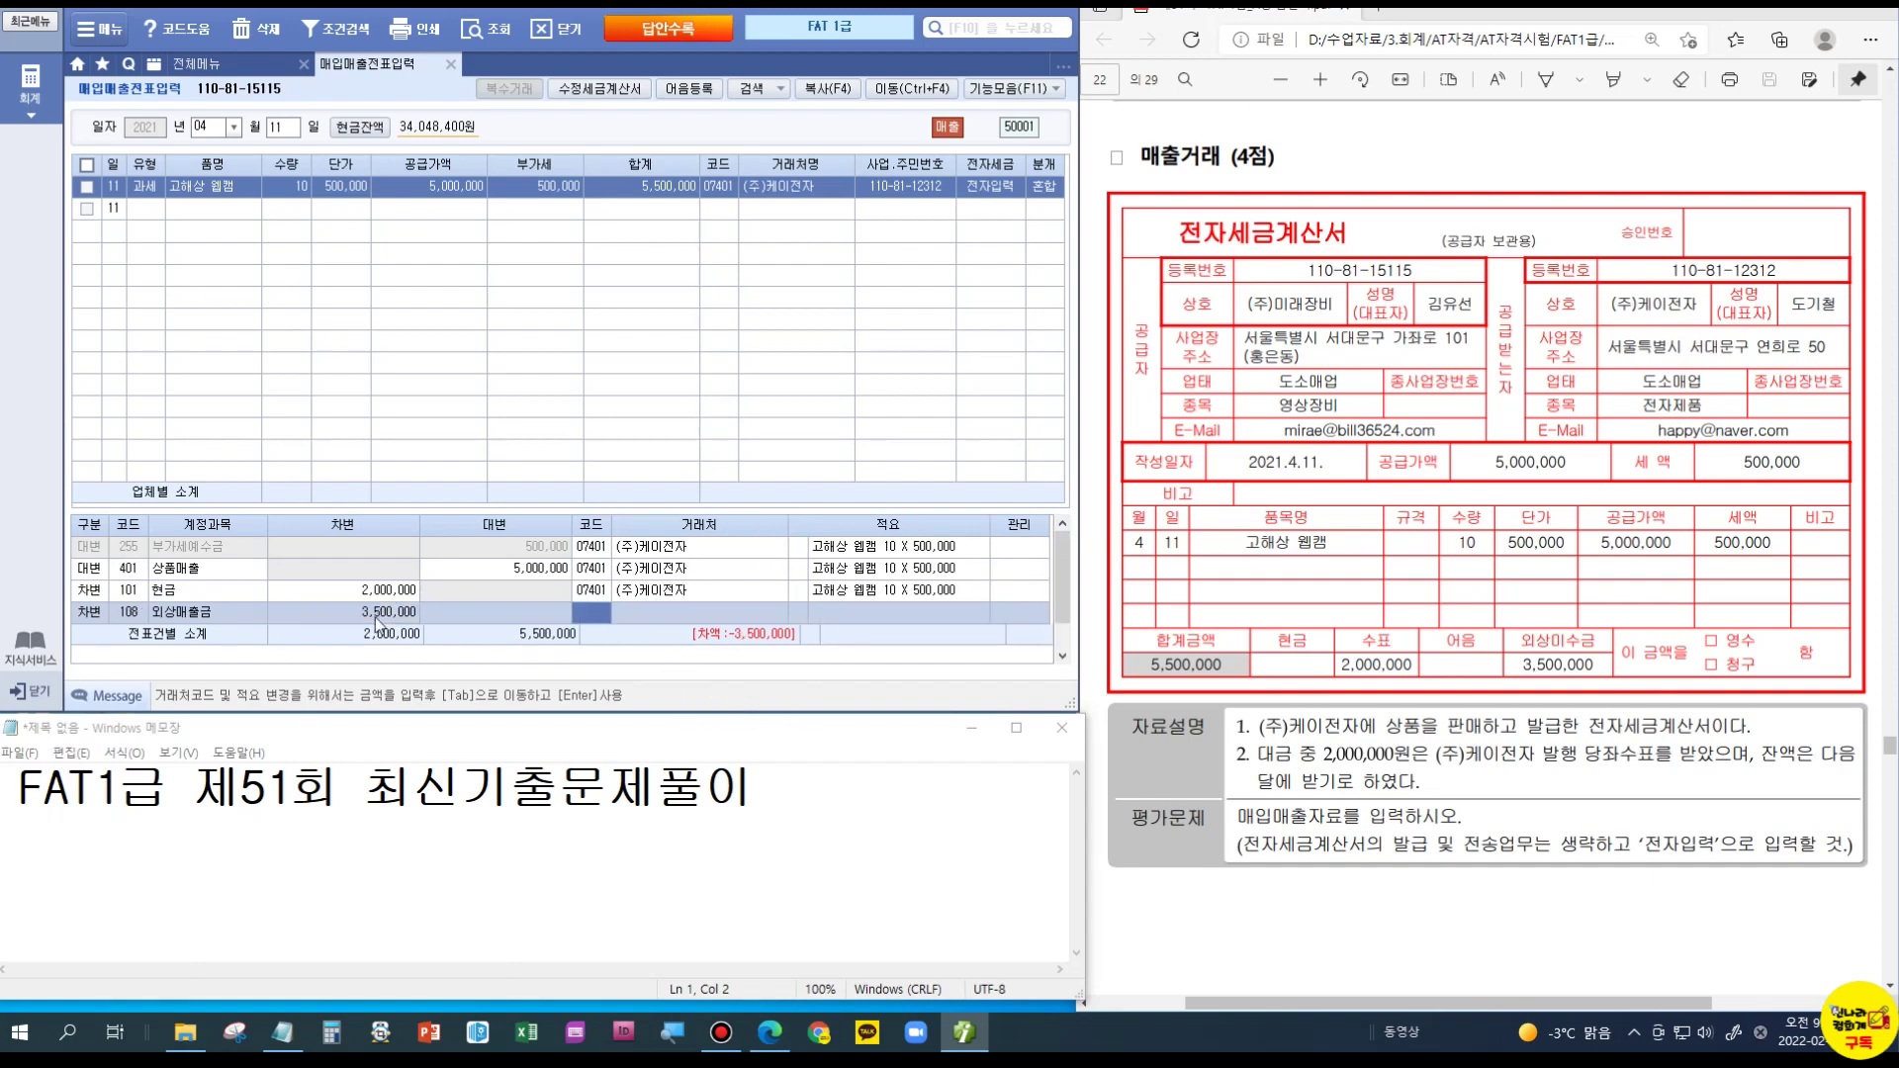
pyautogui.press('Return')
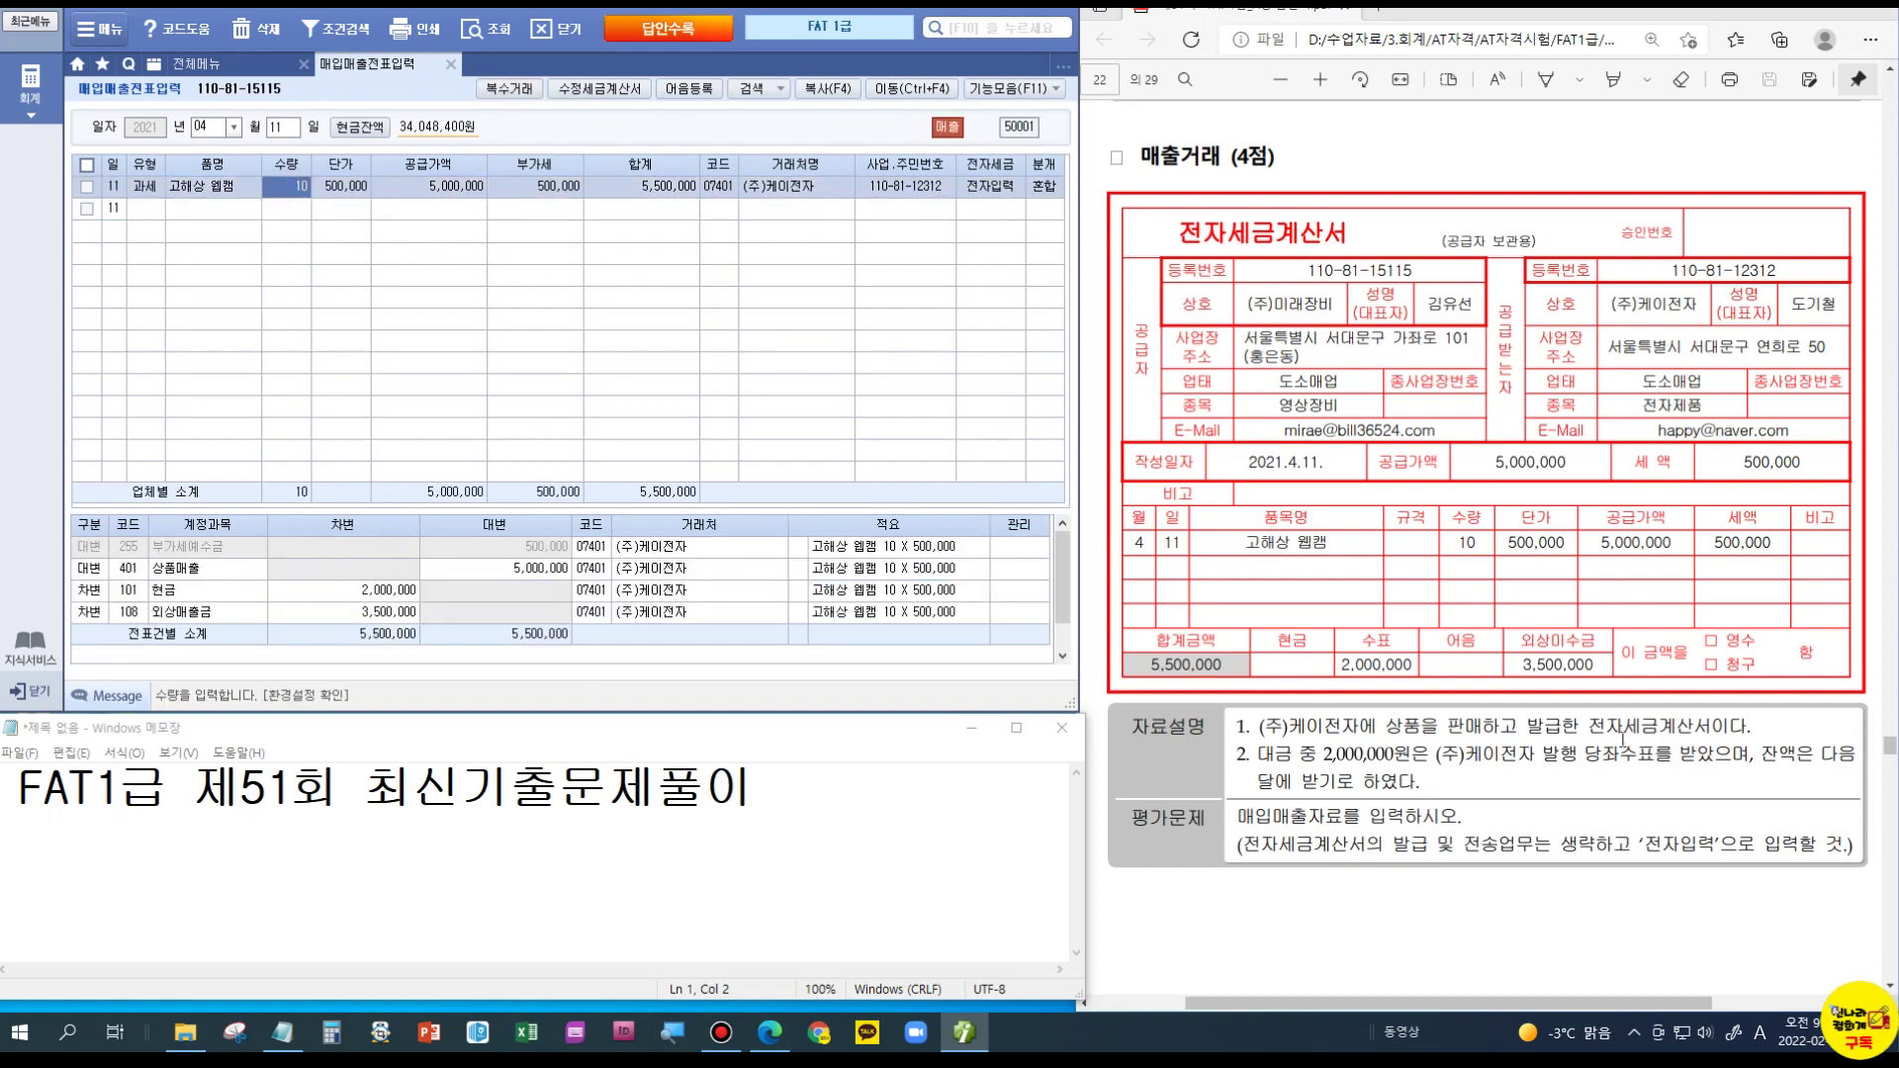
# Step: Check the April 11 answer and the credit card sales slip problem in the PDF, and set the voucher date to April 27
pyautogui.click(1643, 759)
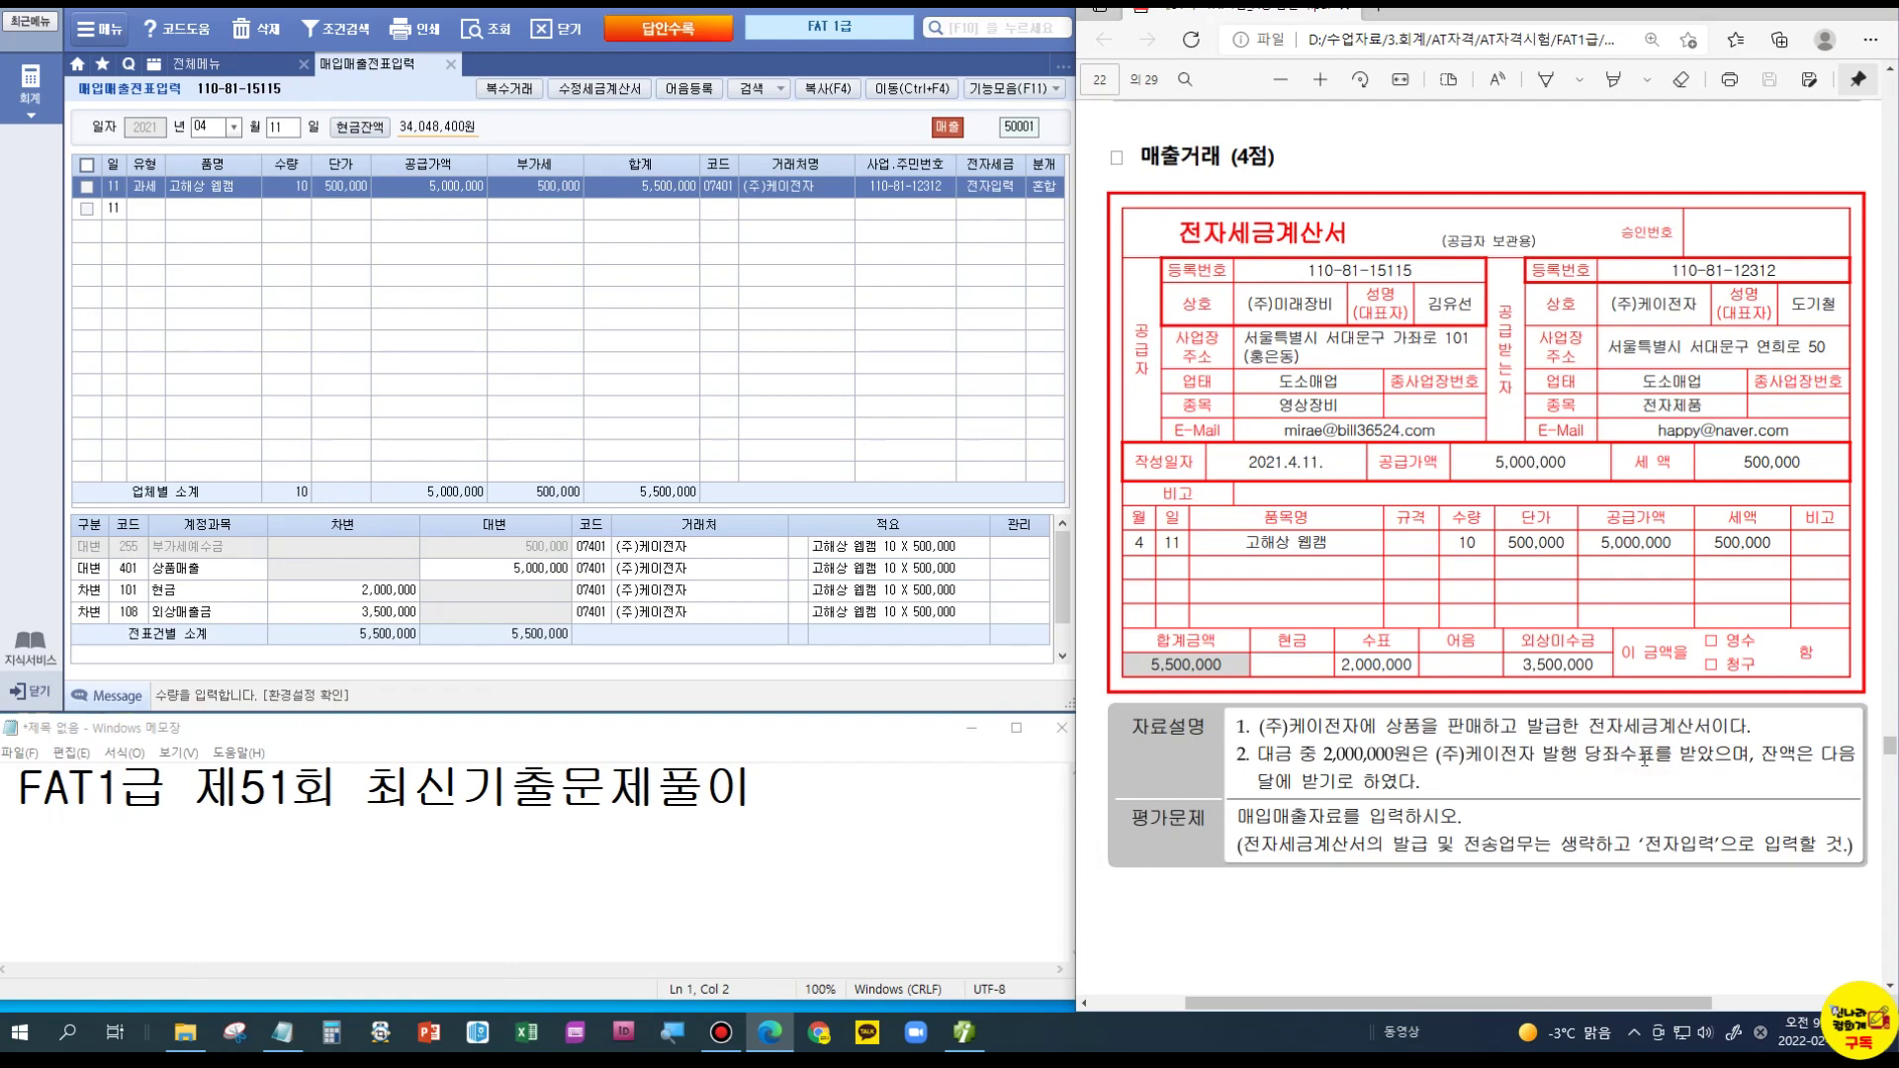
pyautogui.scroll(-10, 1643, 758)
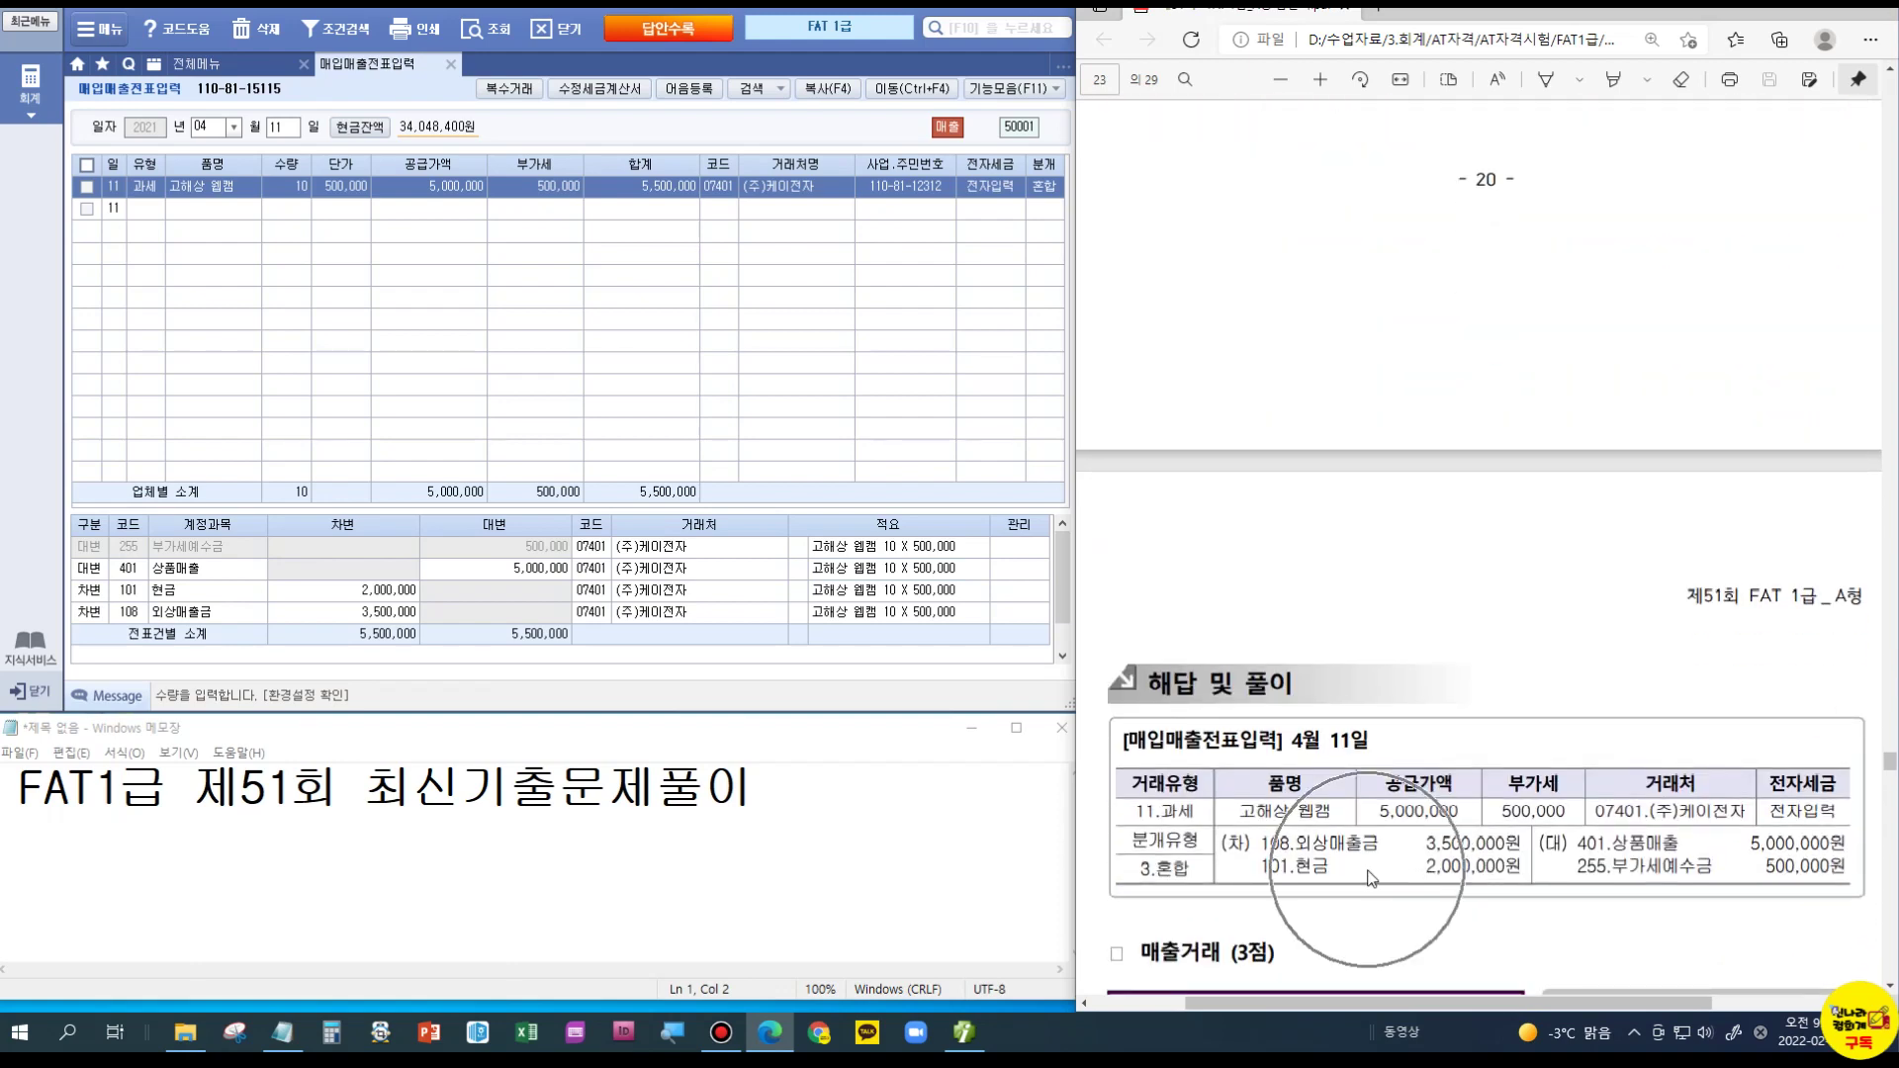
pyautogui.scroll(-5, 1371, 877)
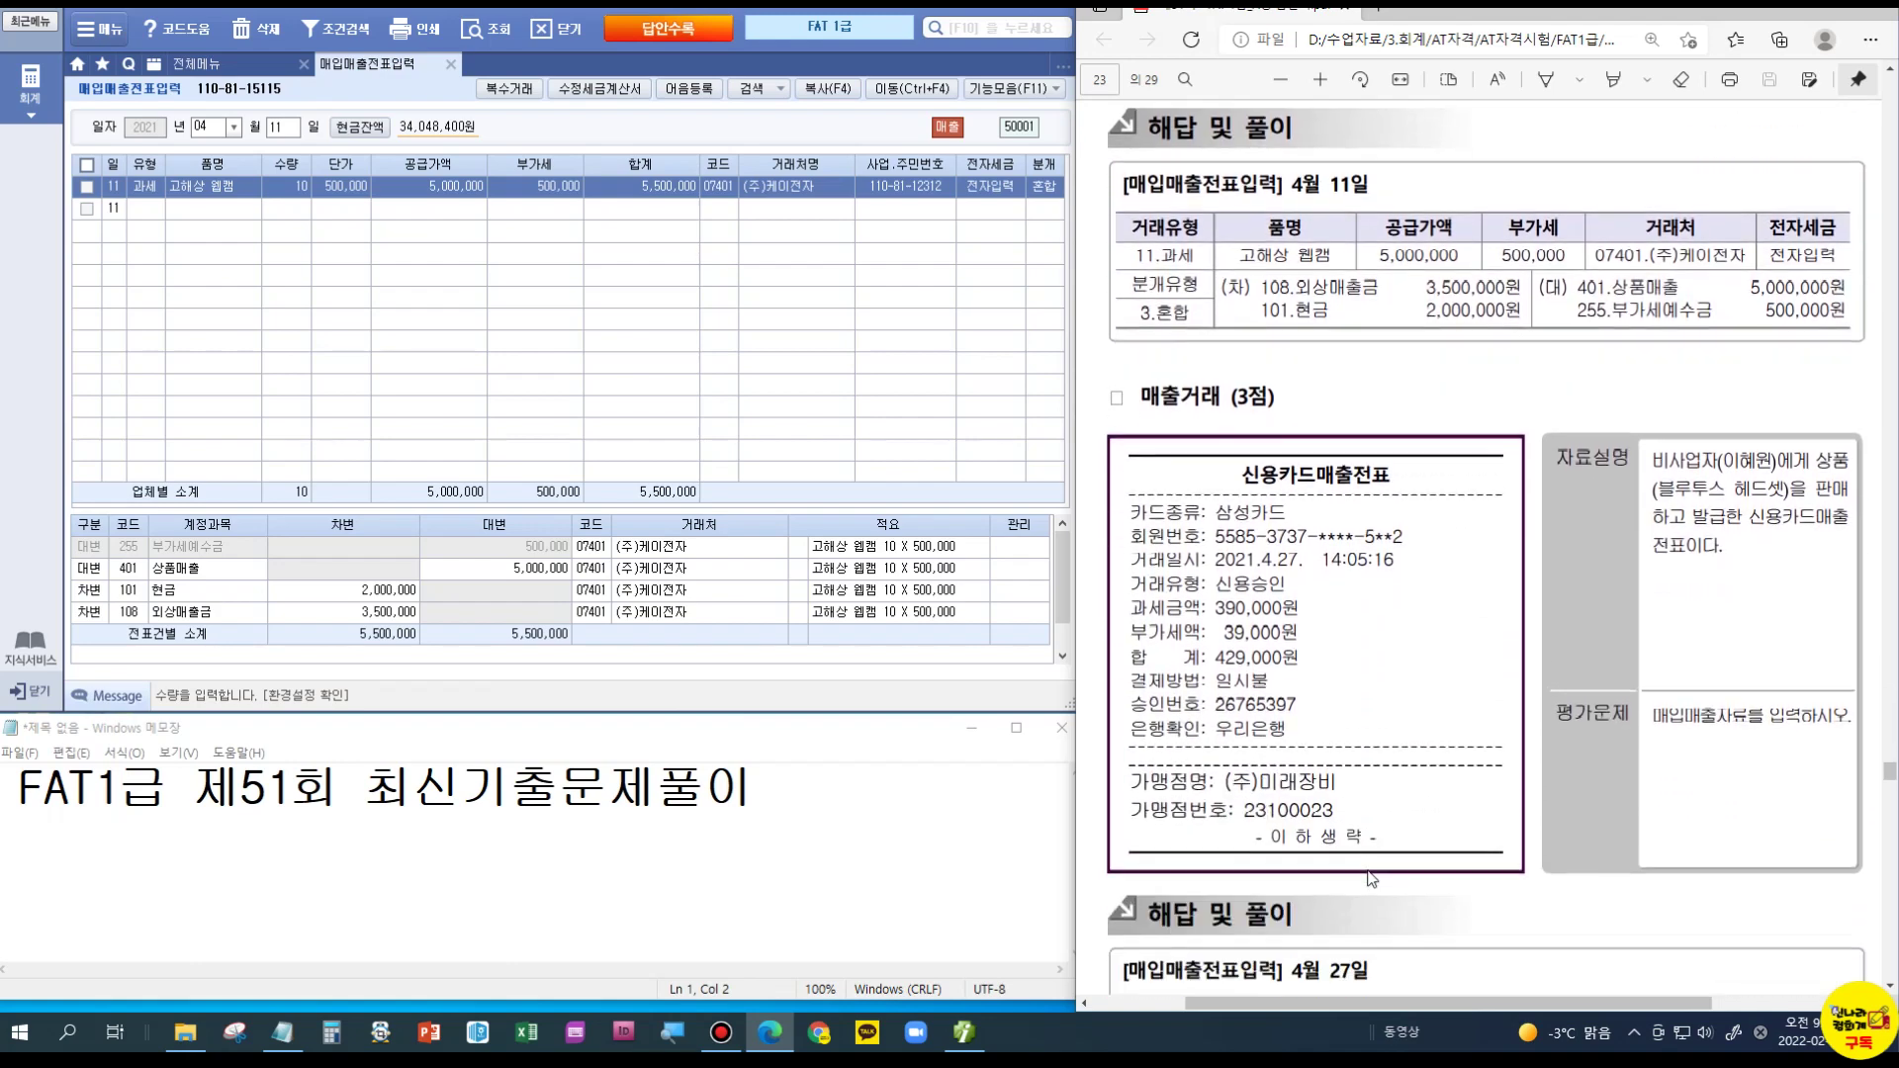
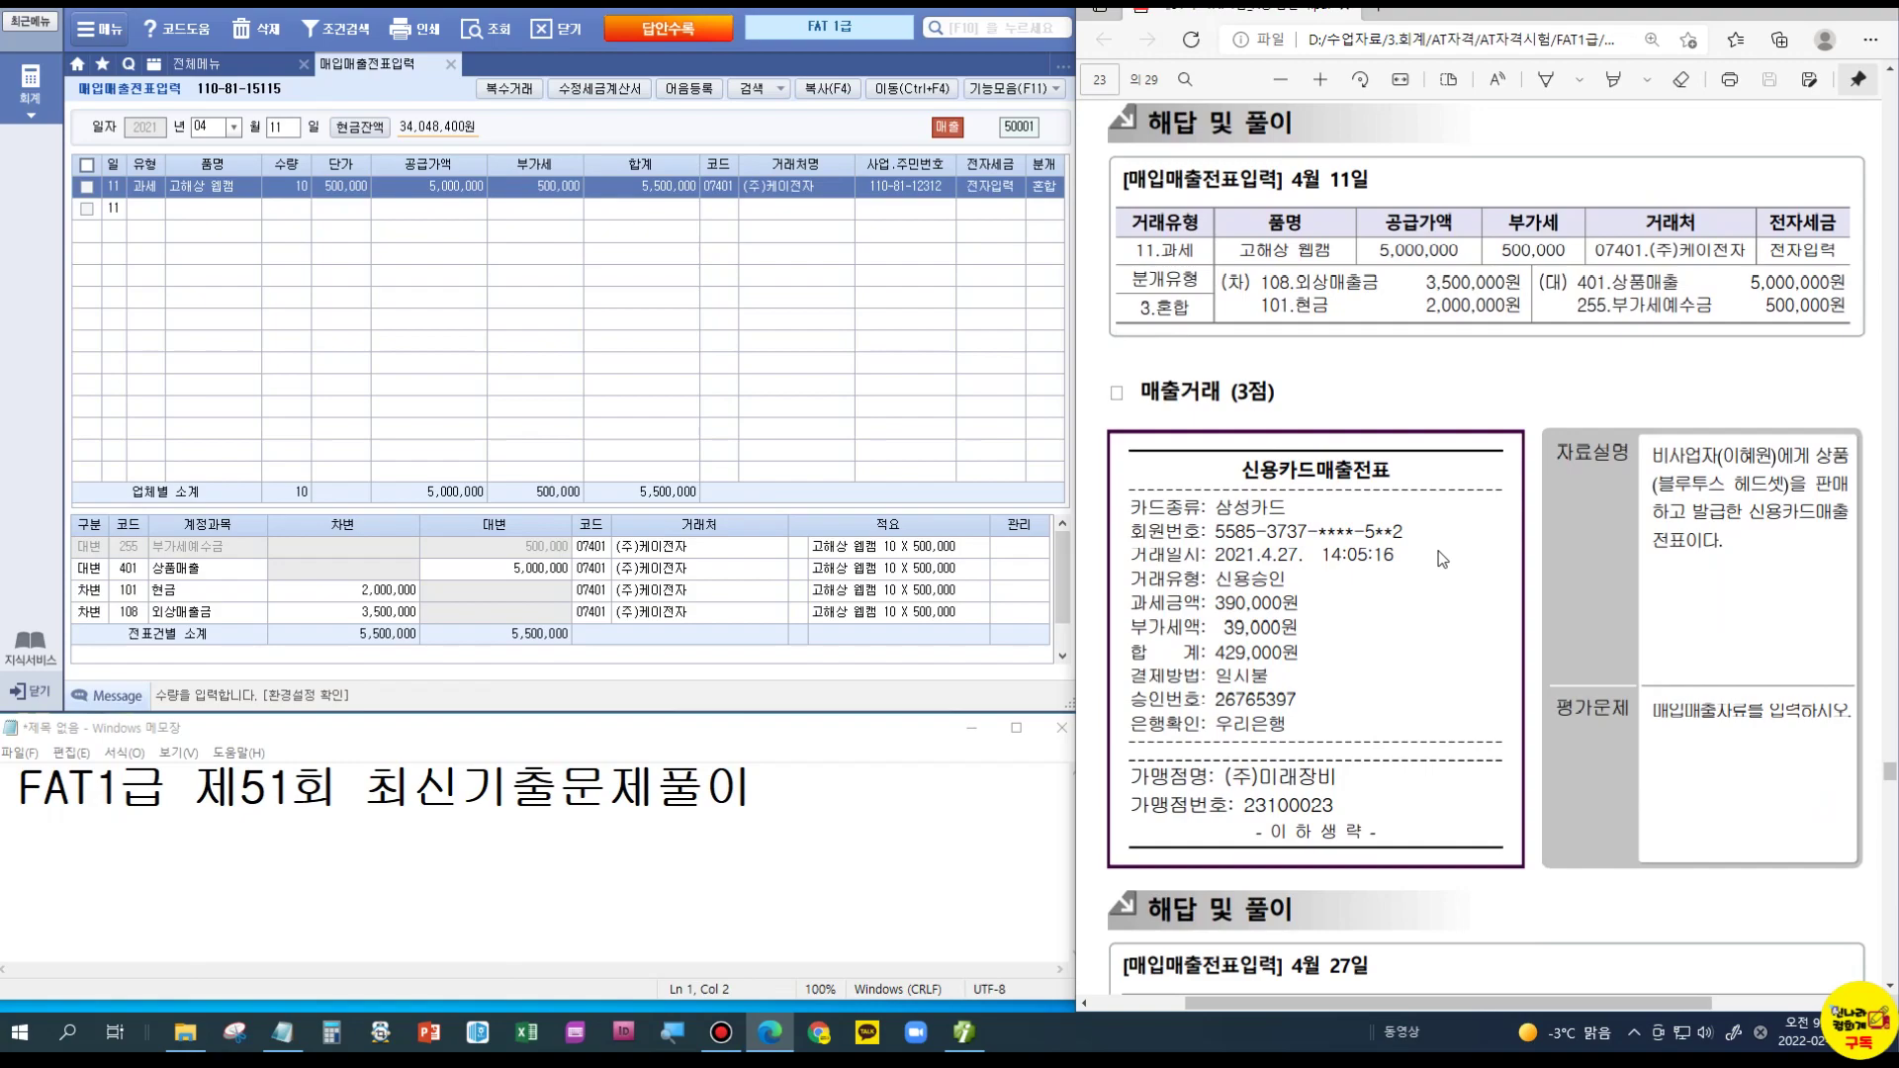
pyautogui.click(1284, 557)
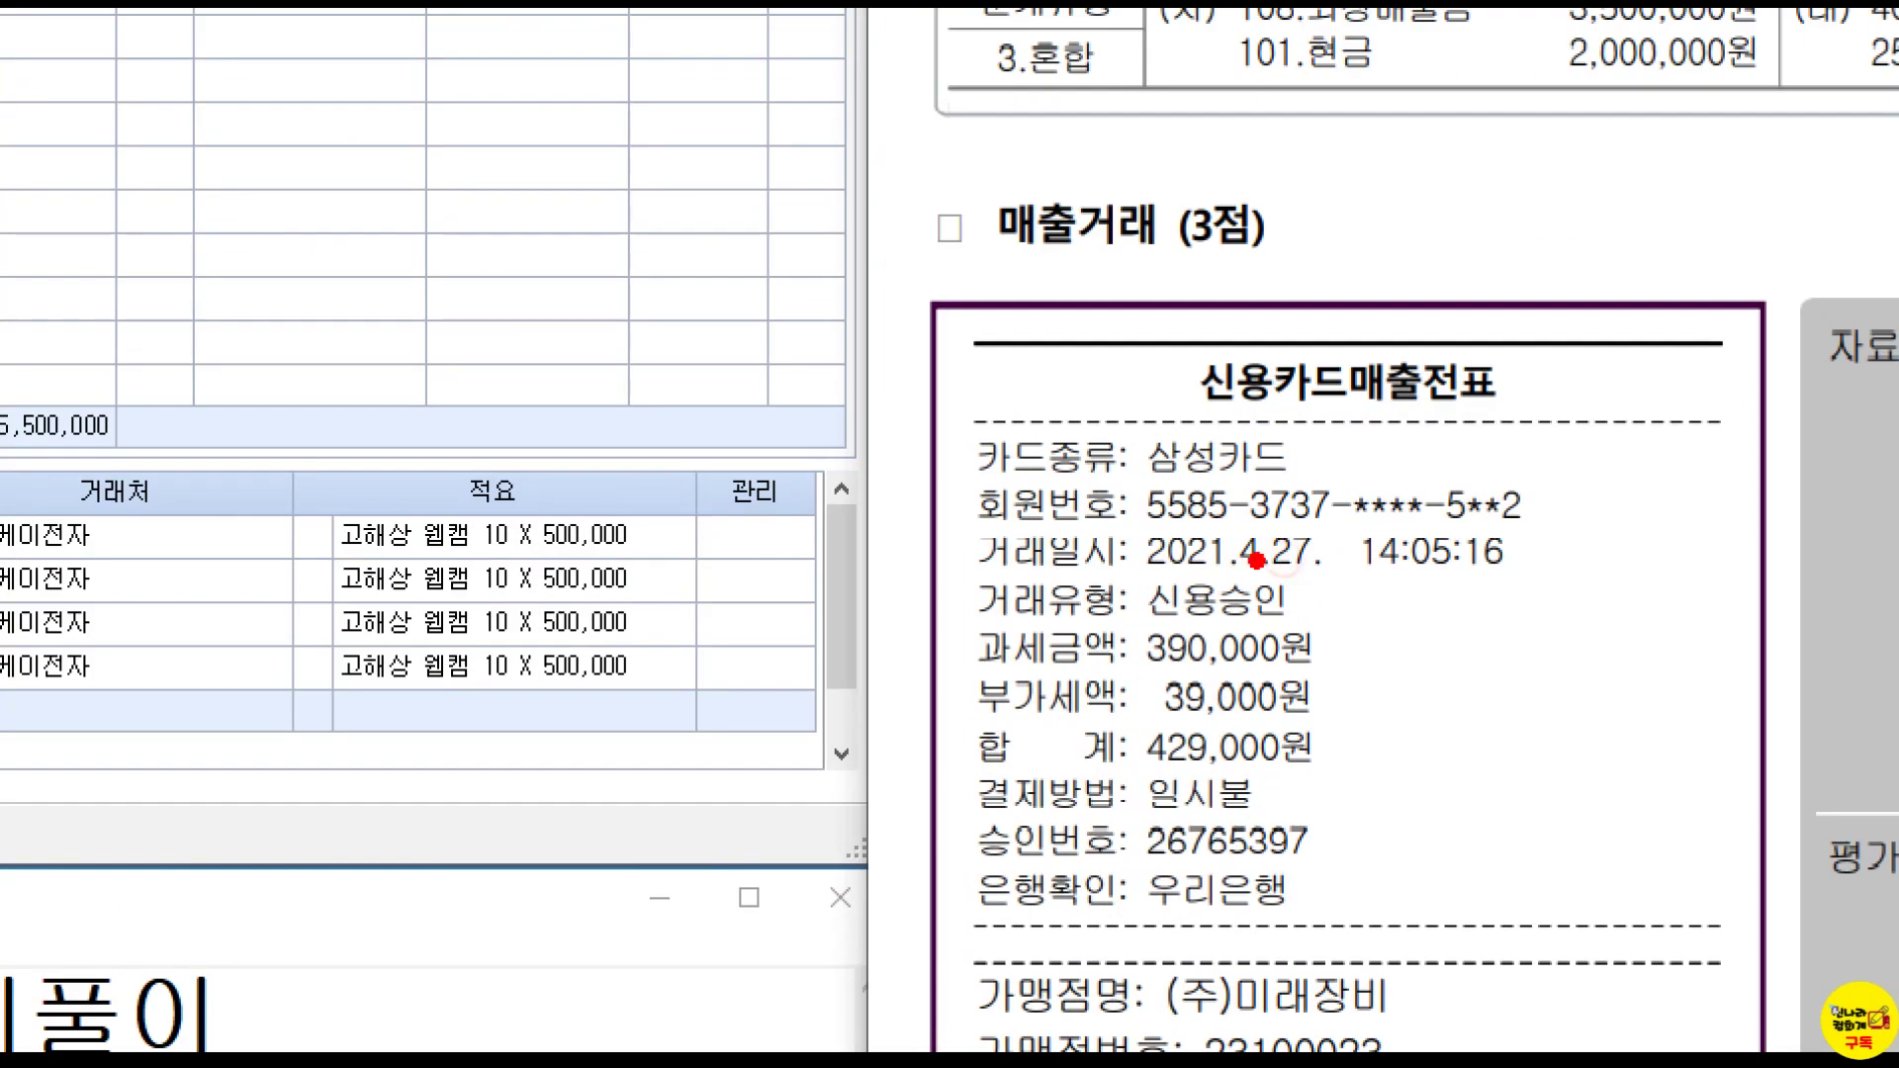
pyautogui.moveTo(1262, 564); pyautogui.dragTo(1294, 571)
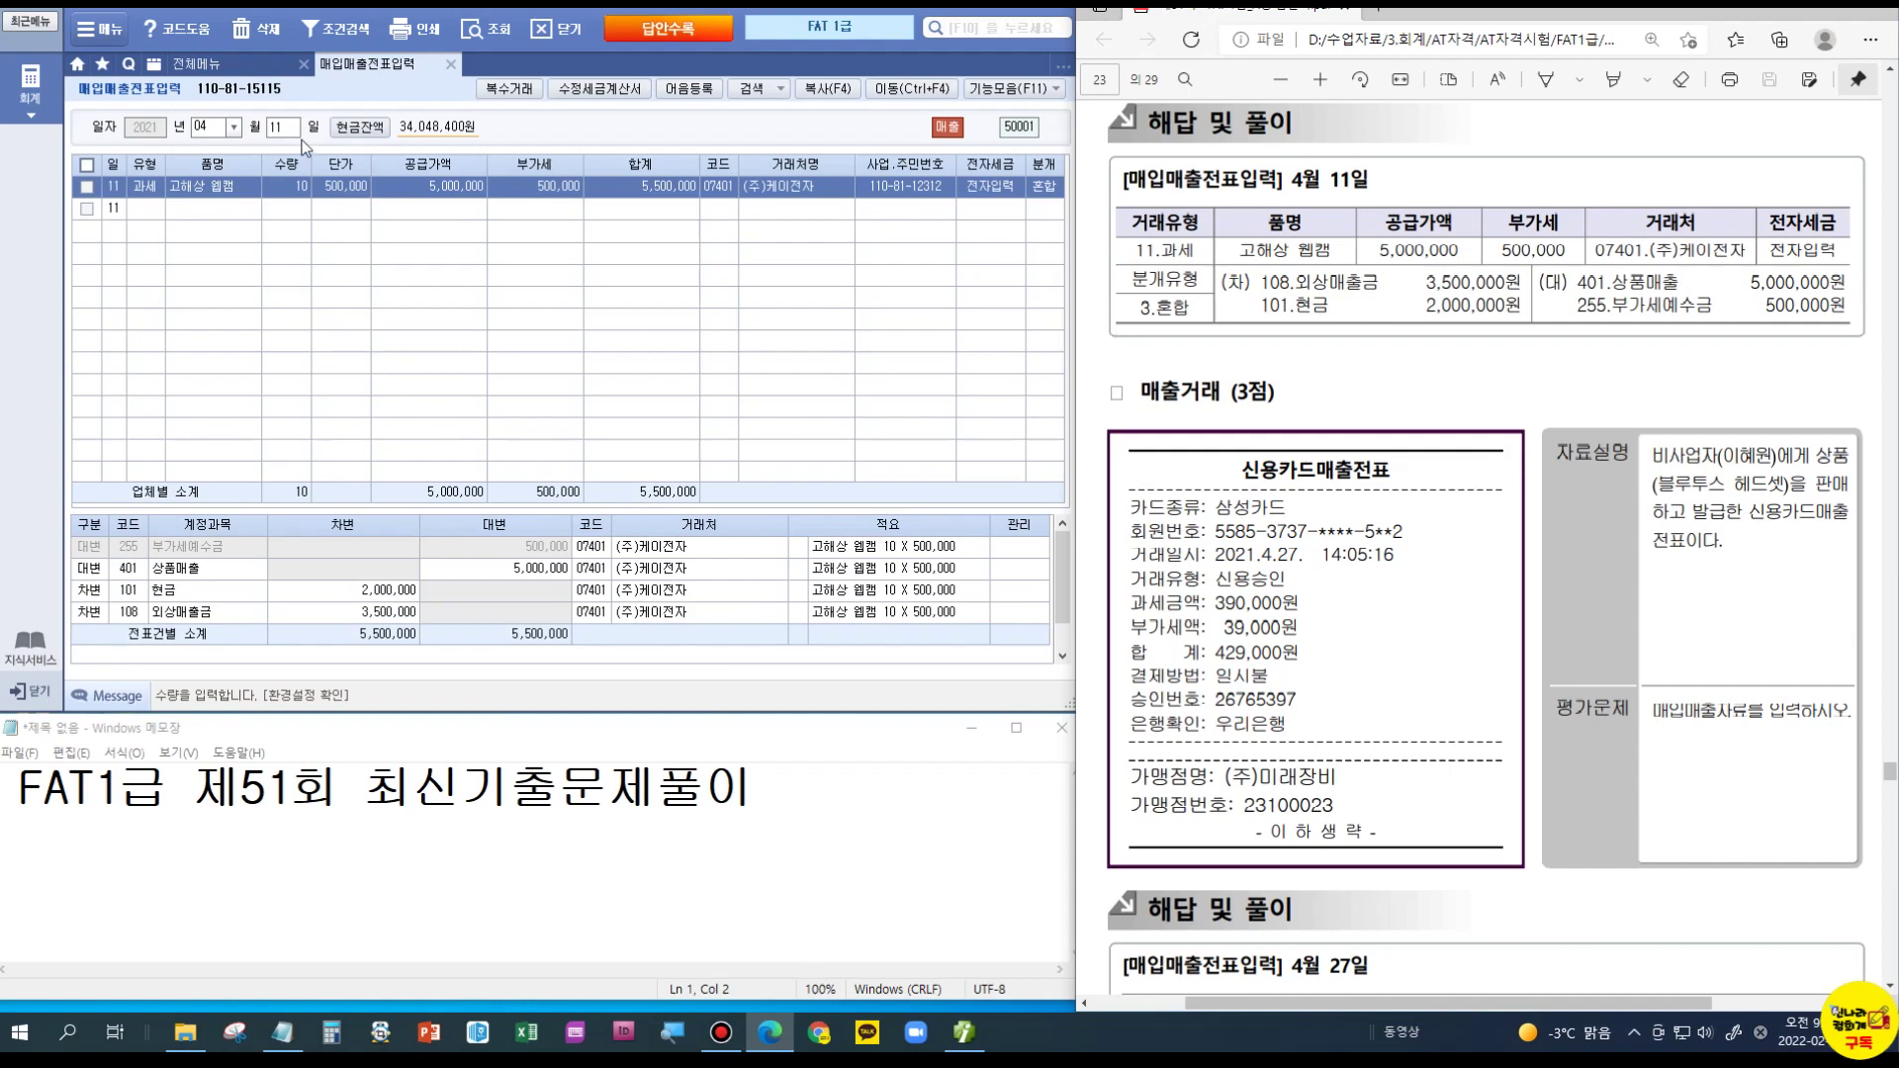
pyautogui.click(284, 128)
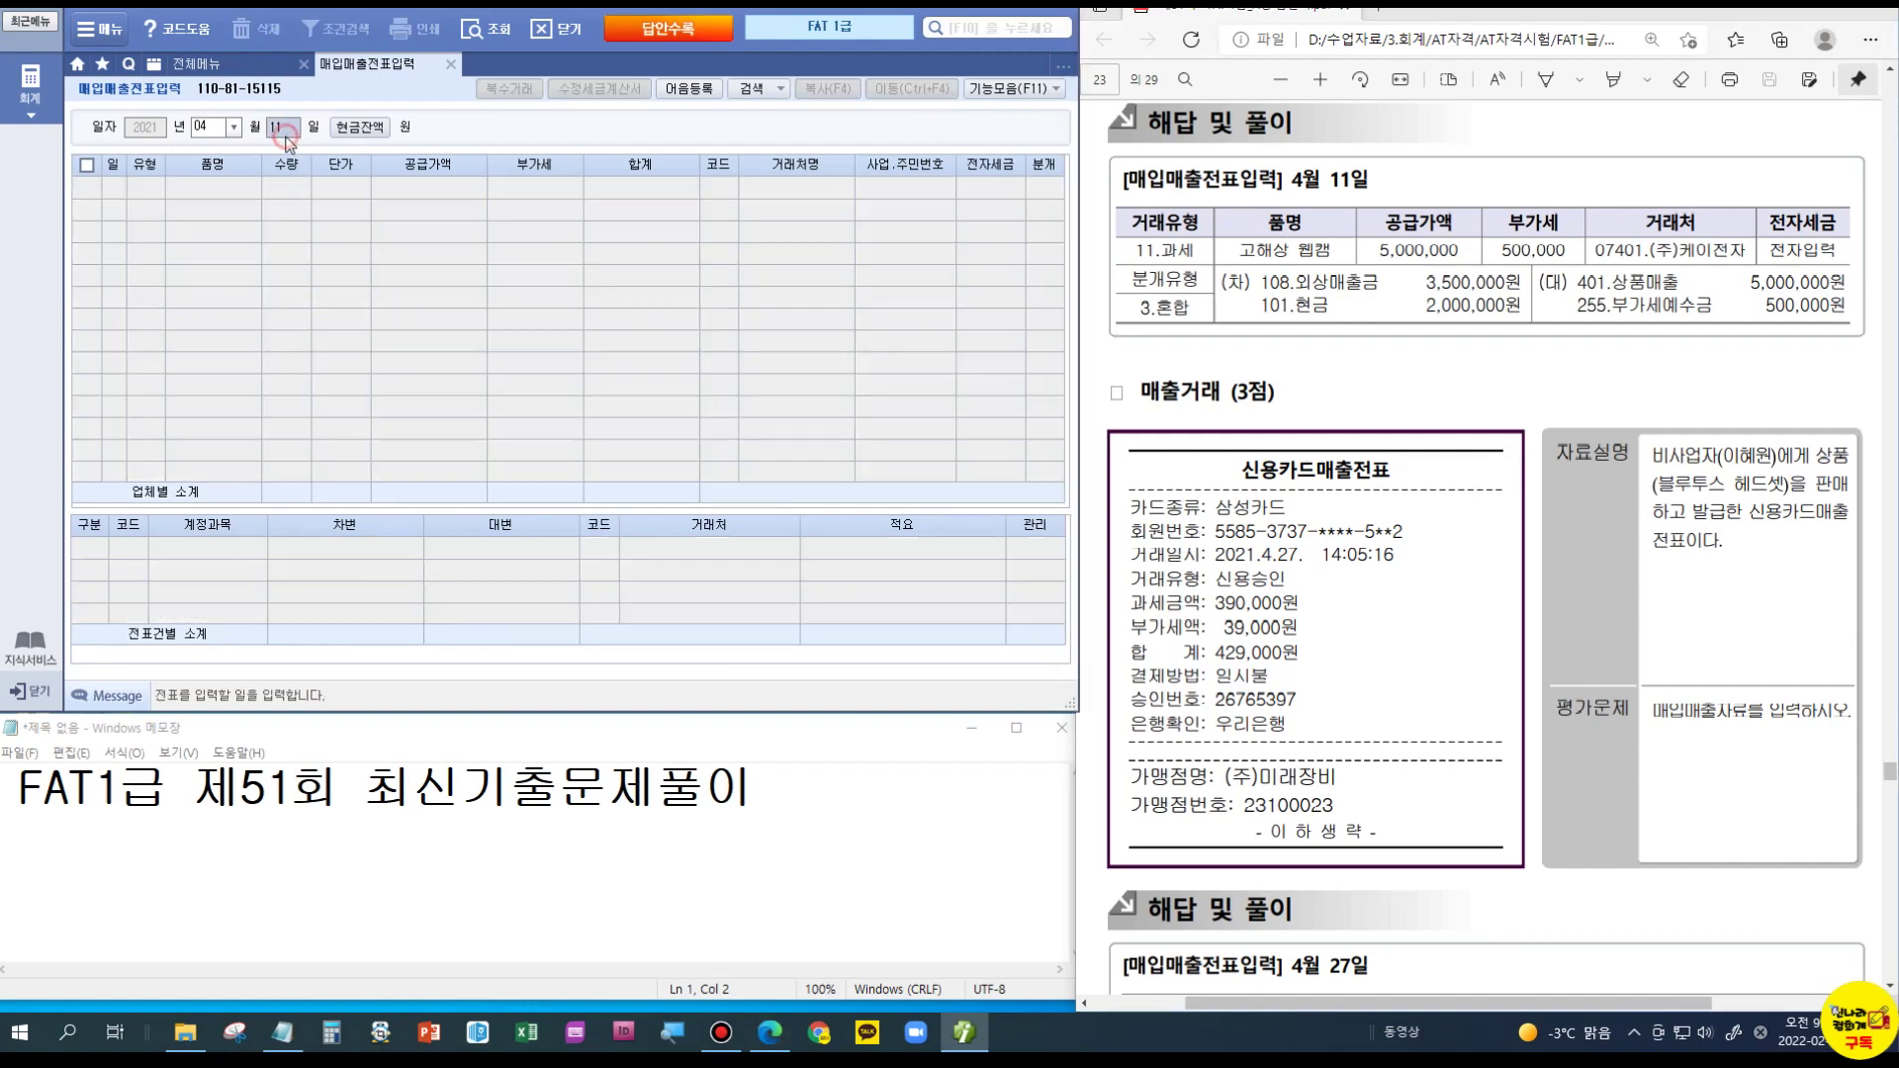
pyautogui.write('27')
pyautogui.press('Return')
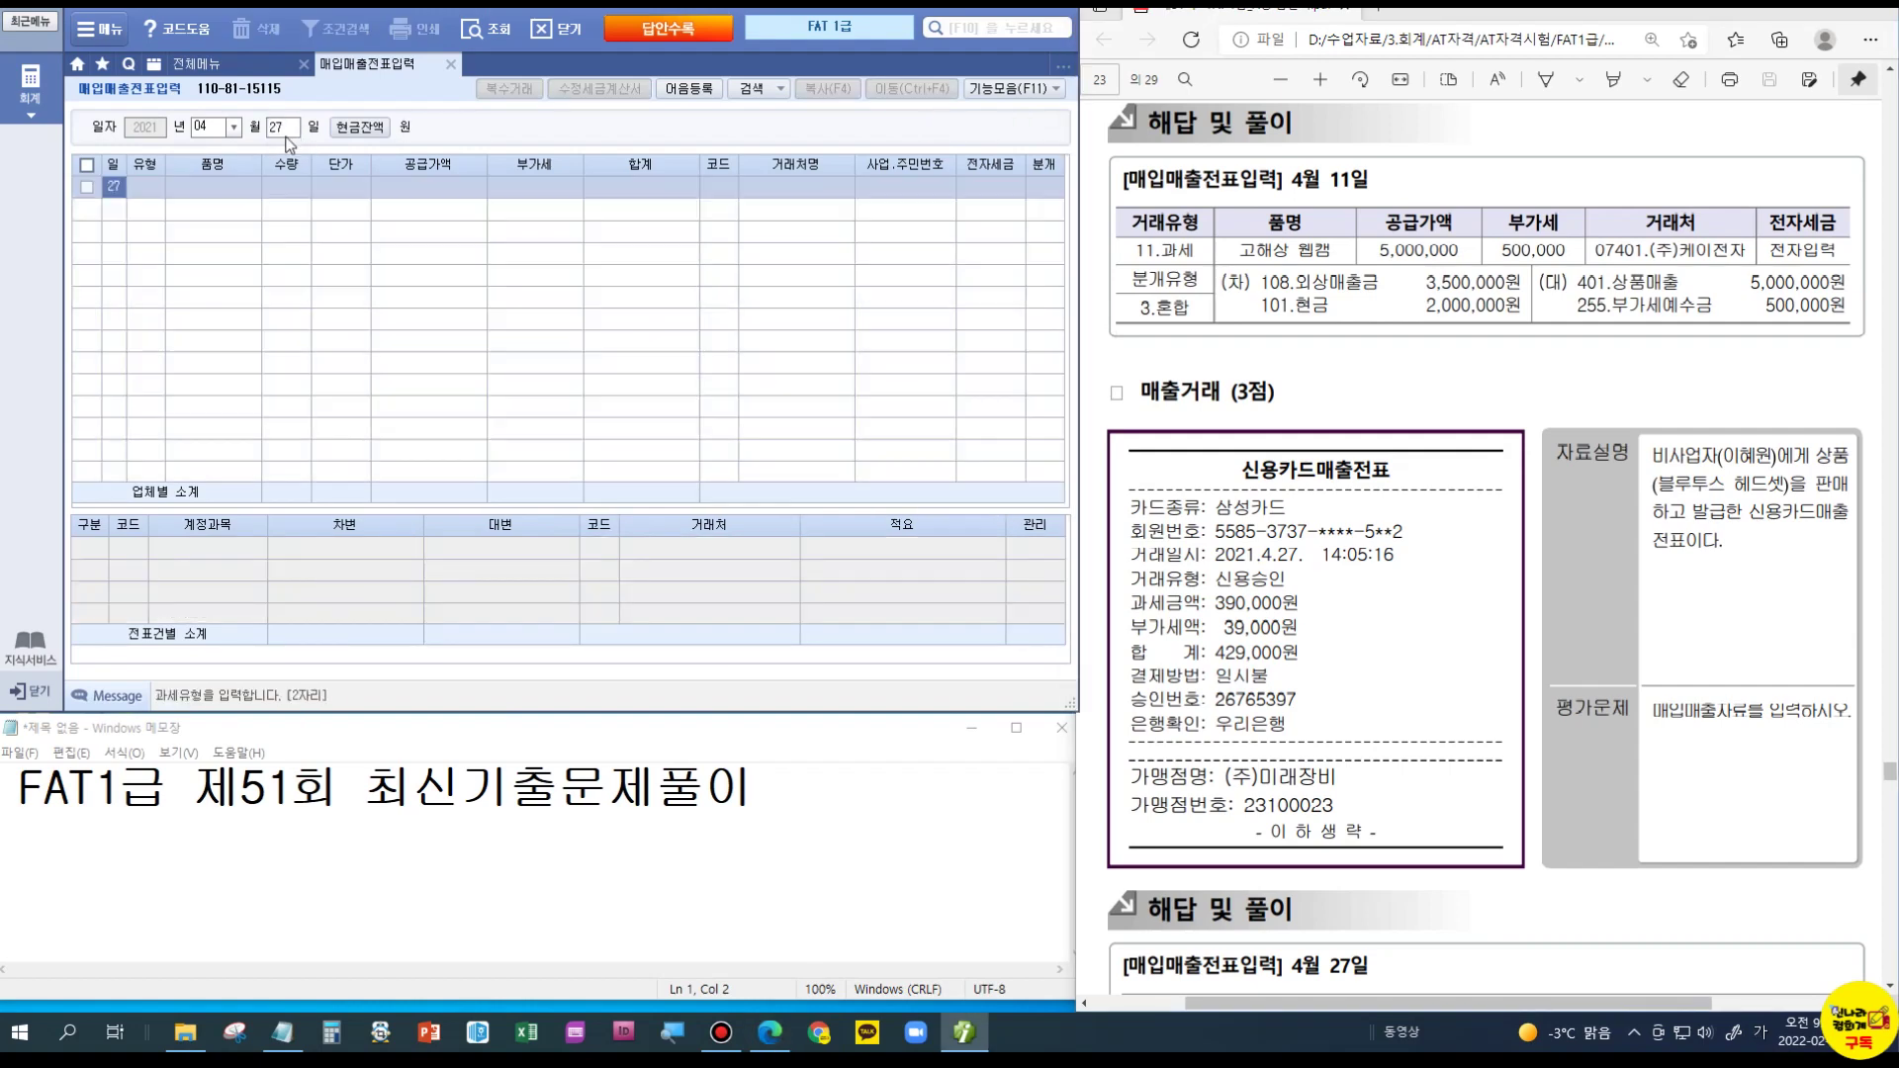
# Step: Set the April 27 voucher's type to 17 카과 and choose 삼성카드 as the credit card company
pyautogui.press('Return')
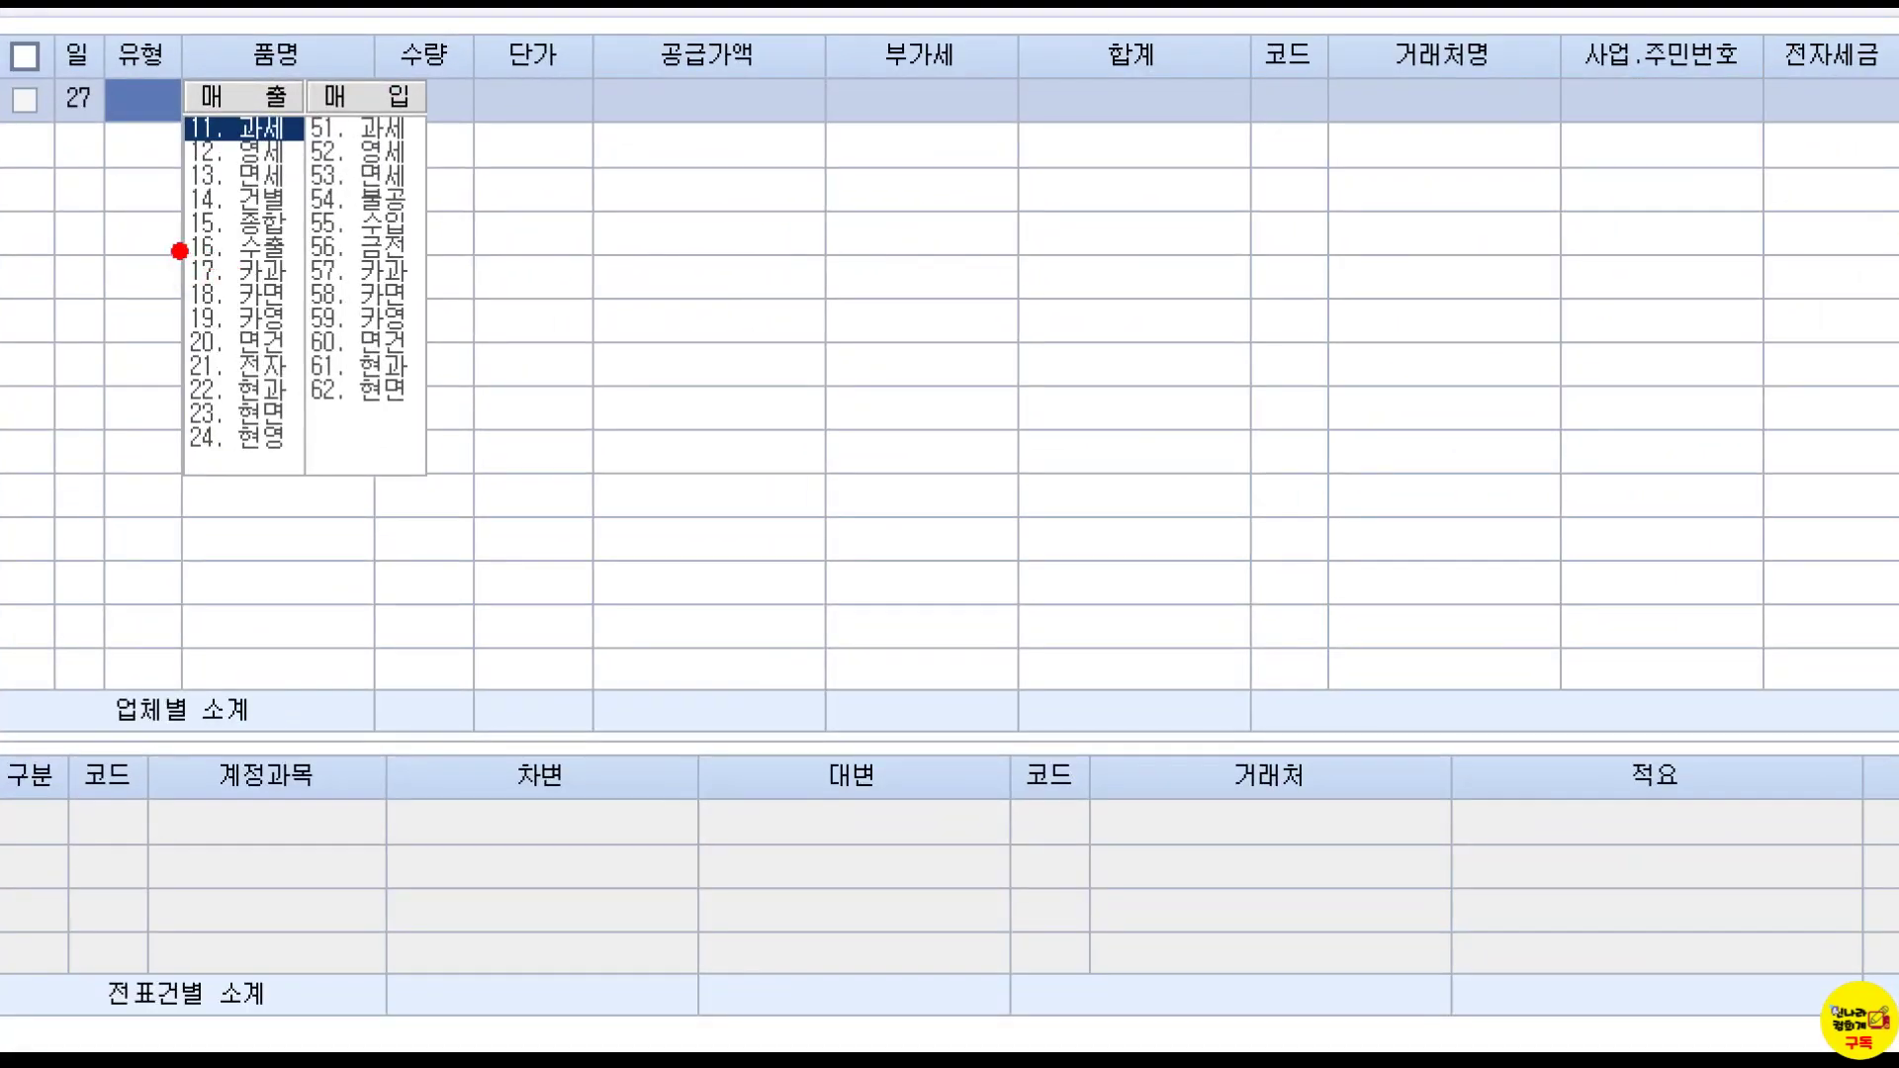
pyautogui.moveTo(155, 253); pyautogui.dragTo(229, 289)
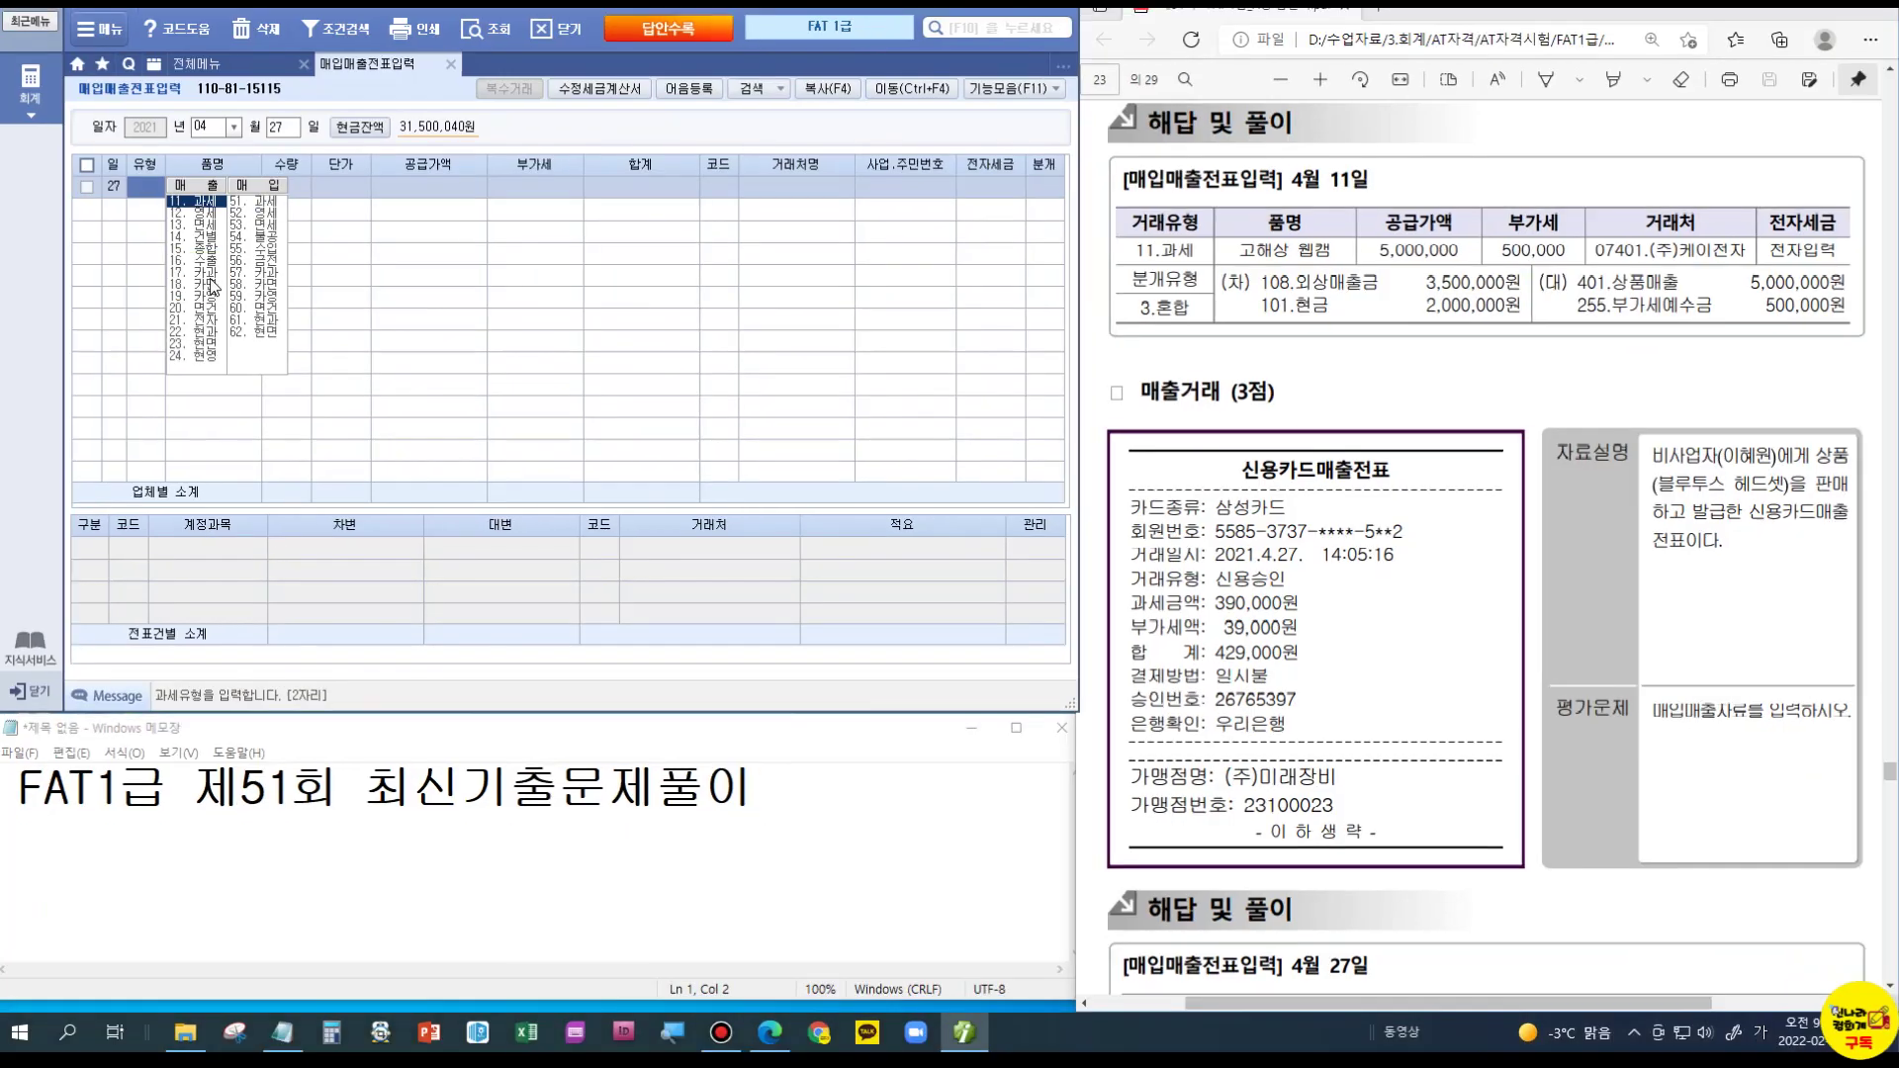
pyautogui.click(259, 272)
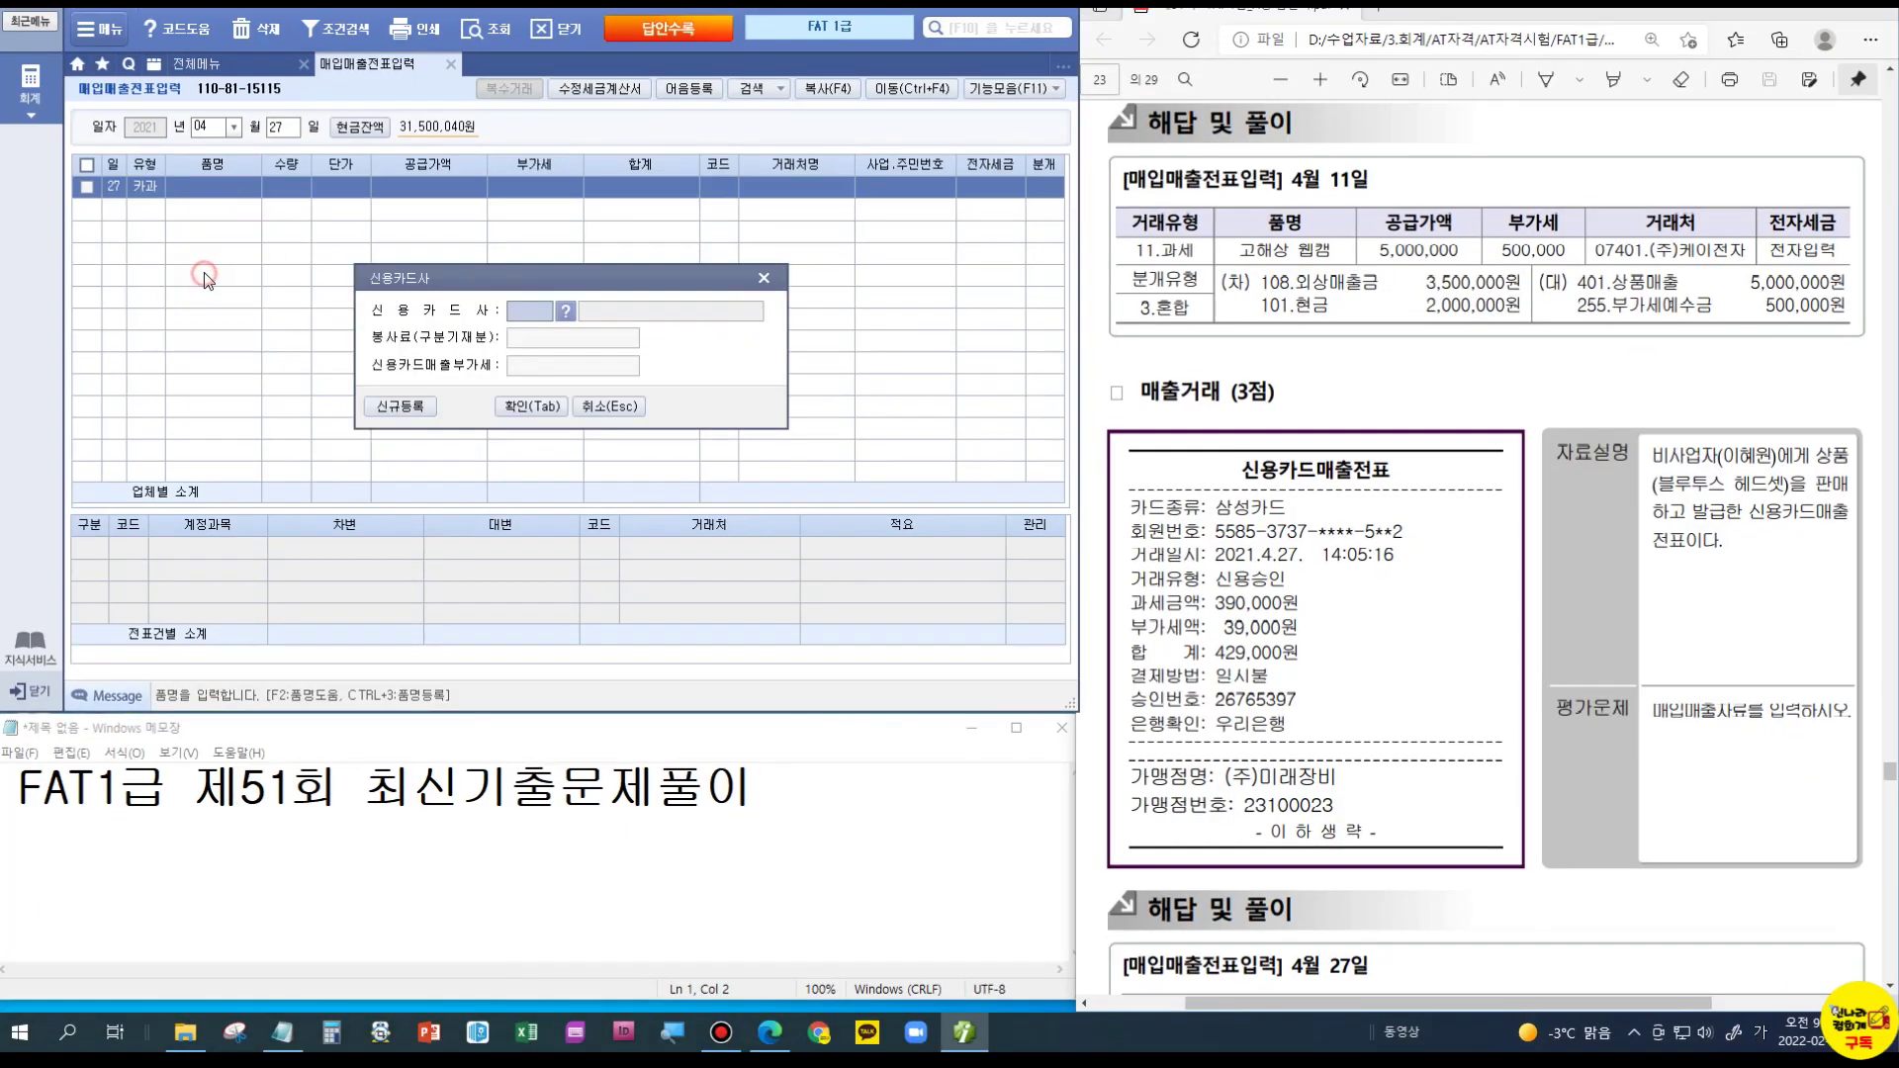
pyautogui.click(564, 312)
pyautogui.click(516, 532)
pyautogui.click(514, 409)
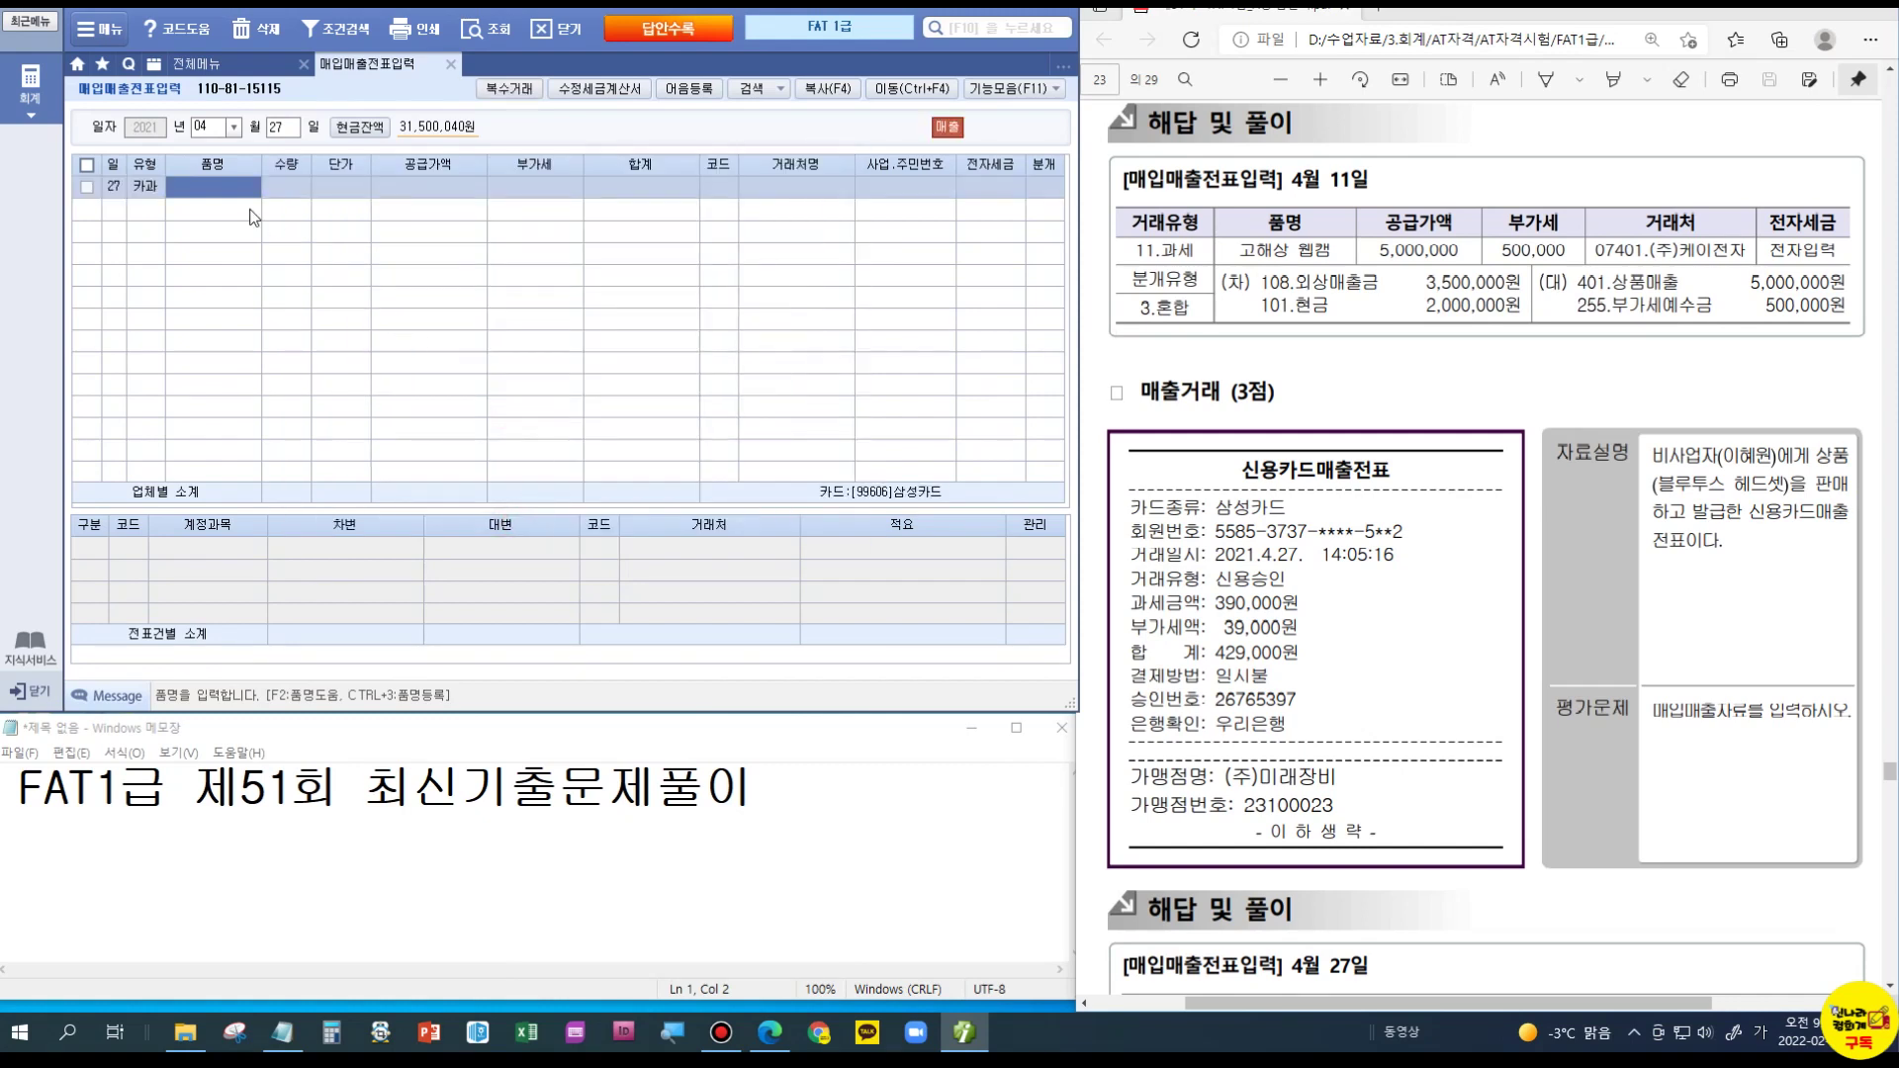
# Step: Enter 상품 as the April 27 voucher's item with a supply amount of 390,000
pyautogui.write('상품')
pyautogui.press('Return')
pyautogui.press('Return')
pyautogui.press('Return')
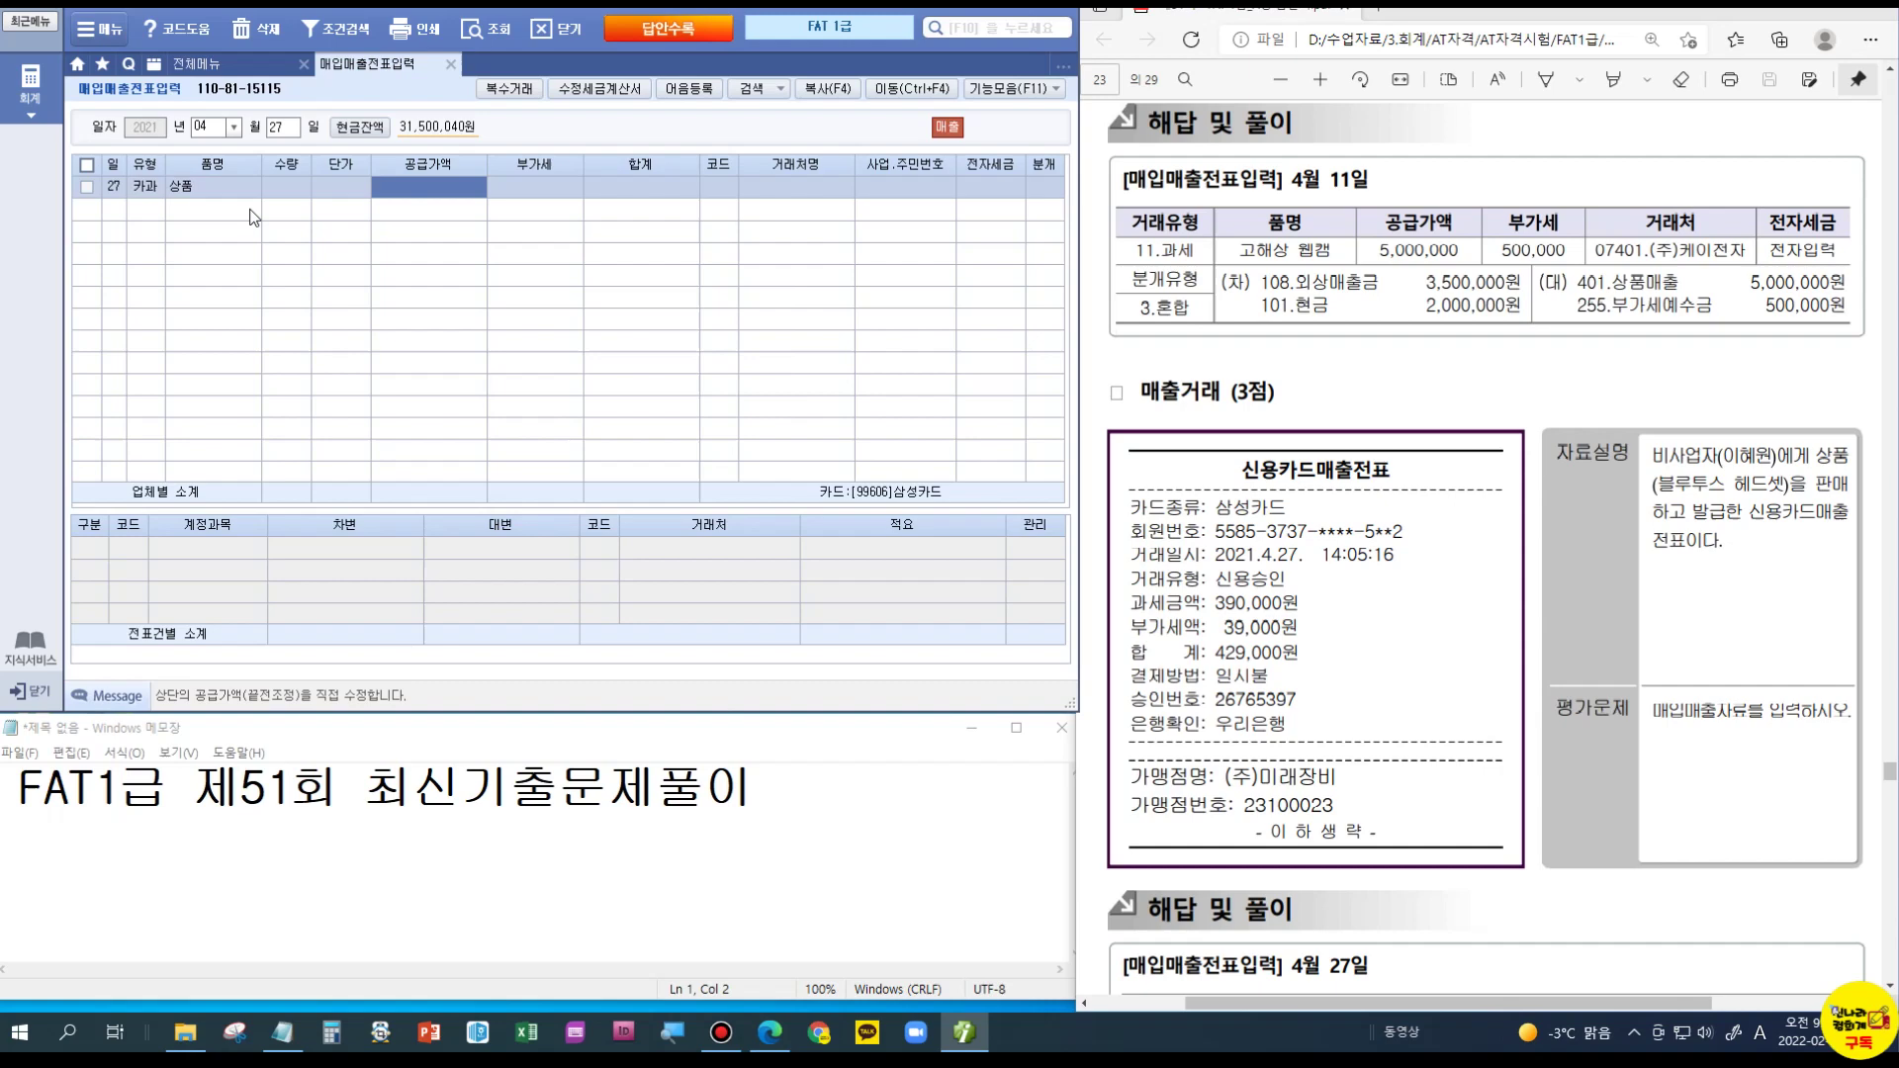
pyautogui.write('390000')
pyautogui.press('Return')
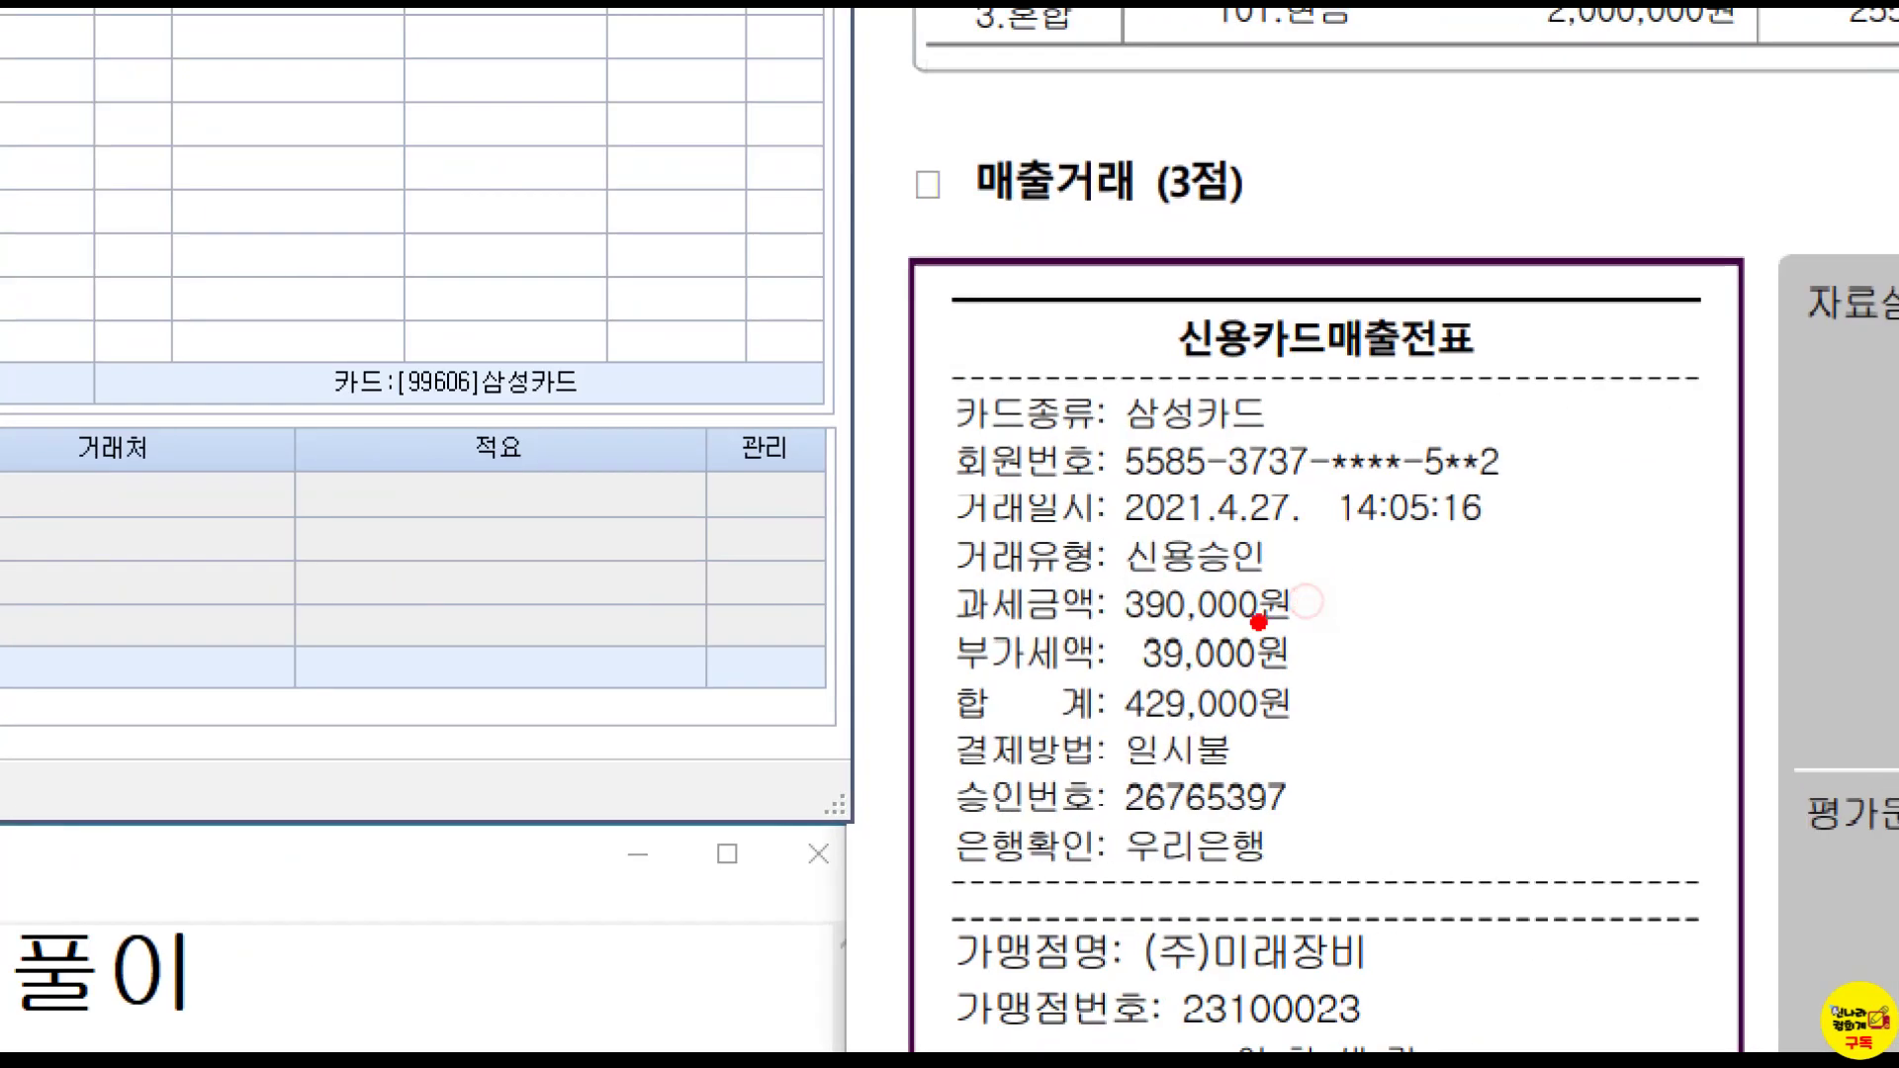
pyautogui.moveTo(1085, 669); pyautogui.dragTo(1346, 720)
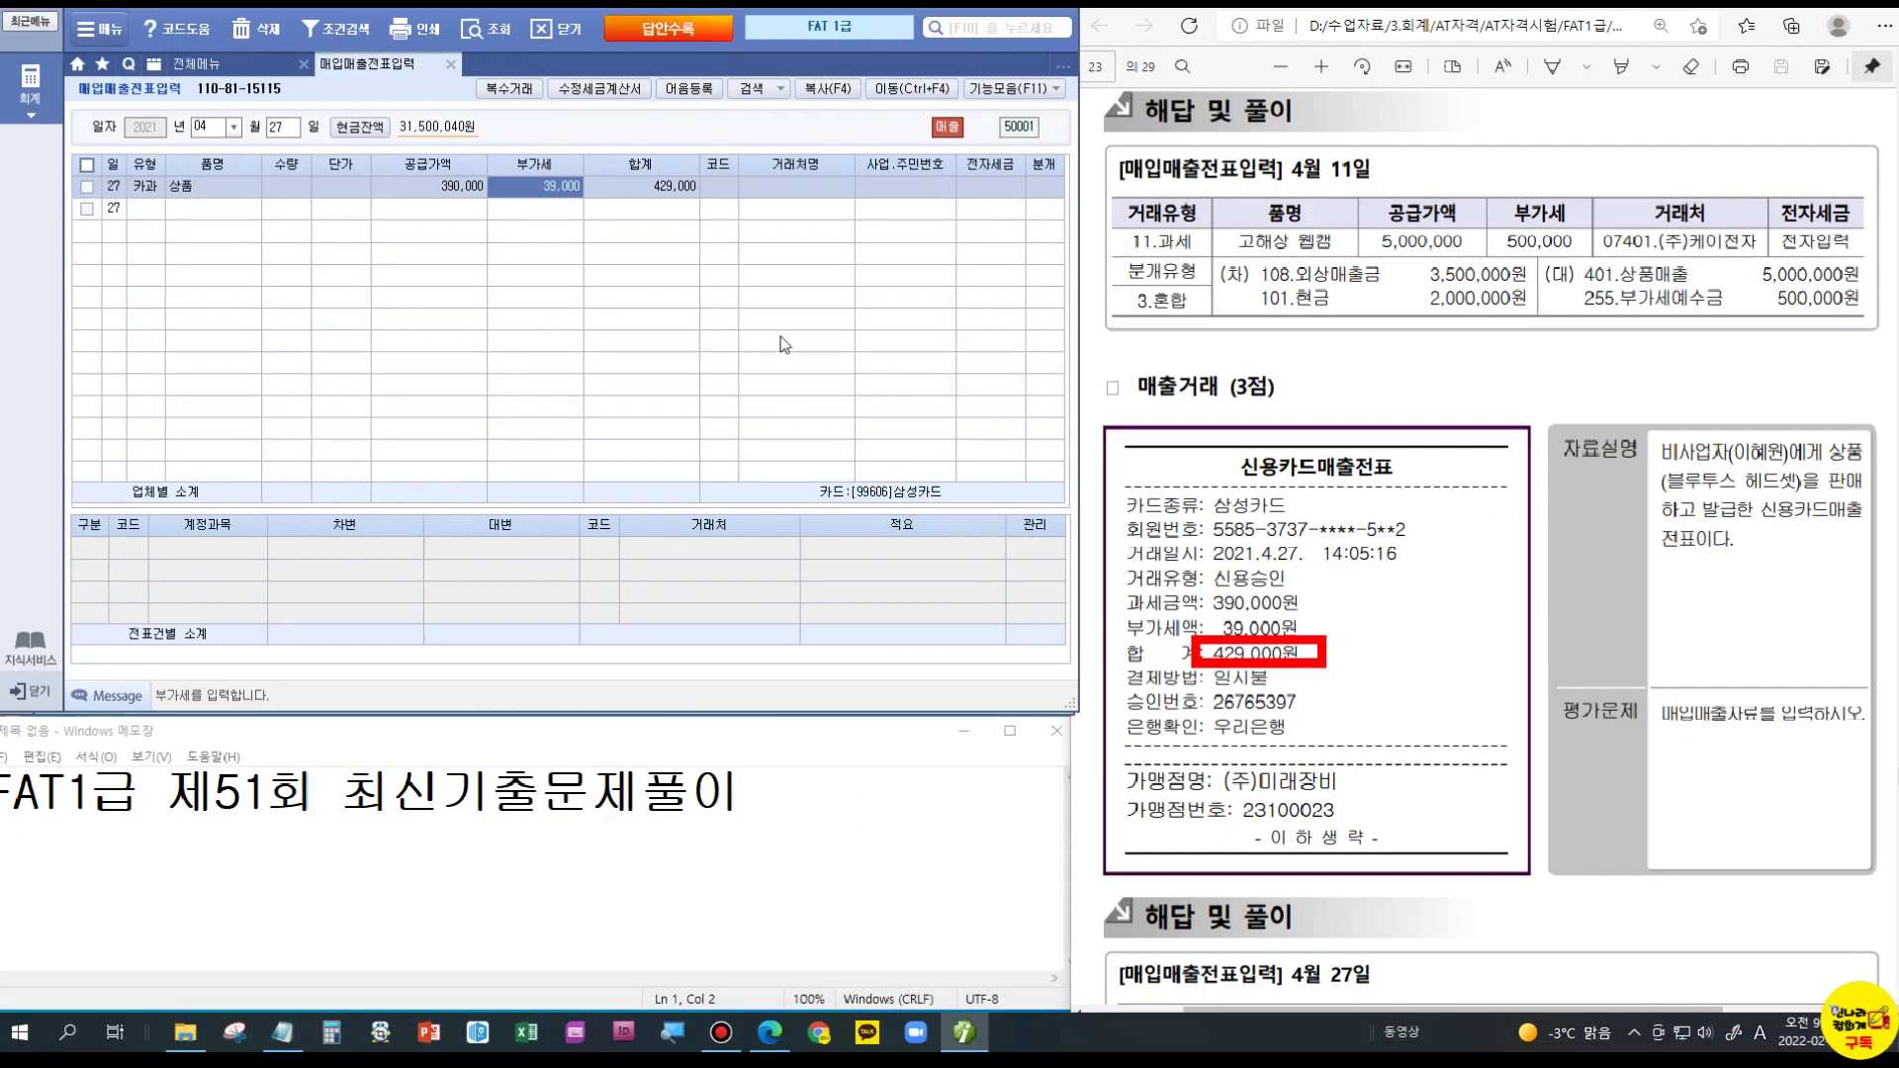
# Step: Assign the individual buyer from the problem as the April 27 voucher's customer and set the journal type to 4 카드
pyautogui.click(719, 194)
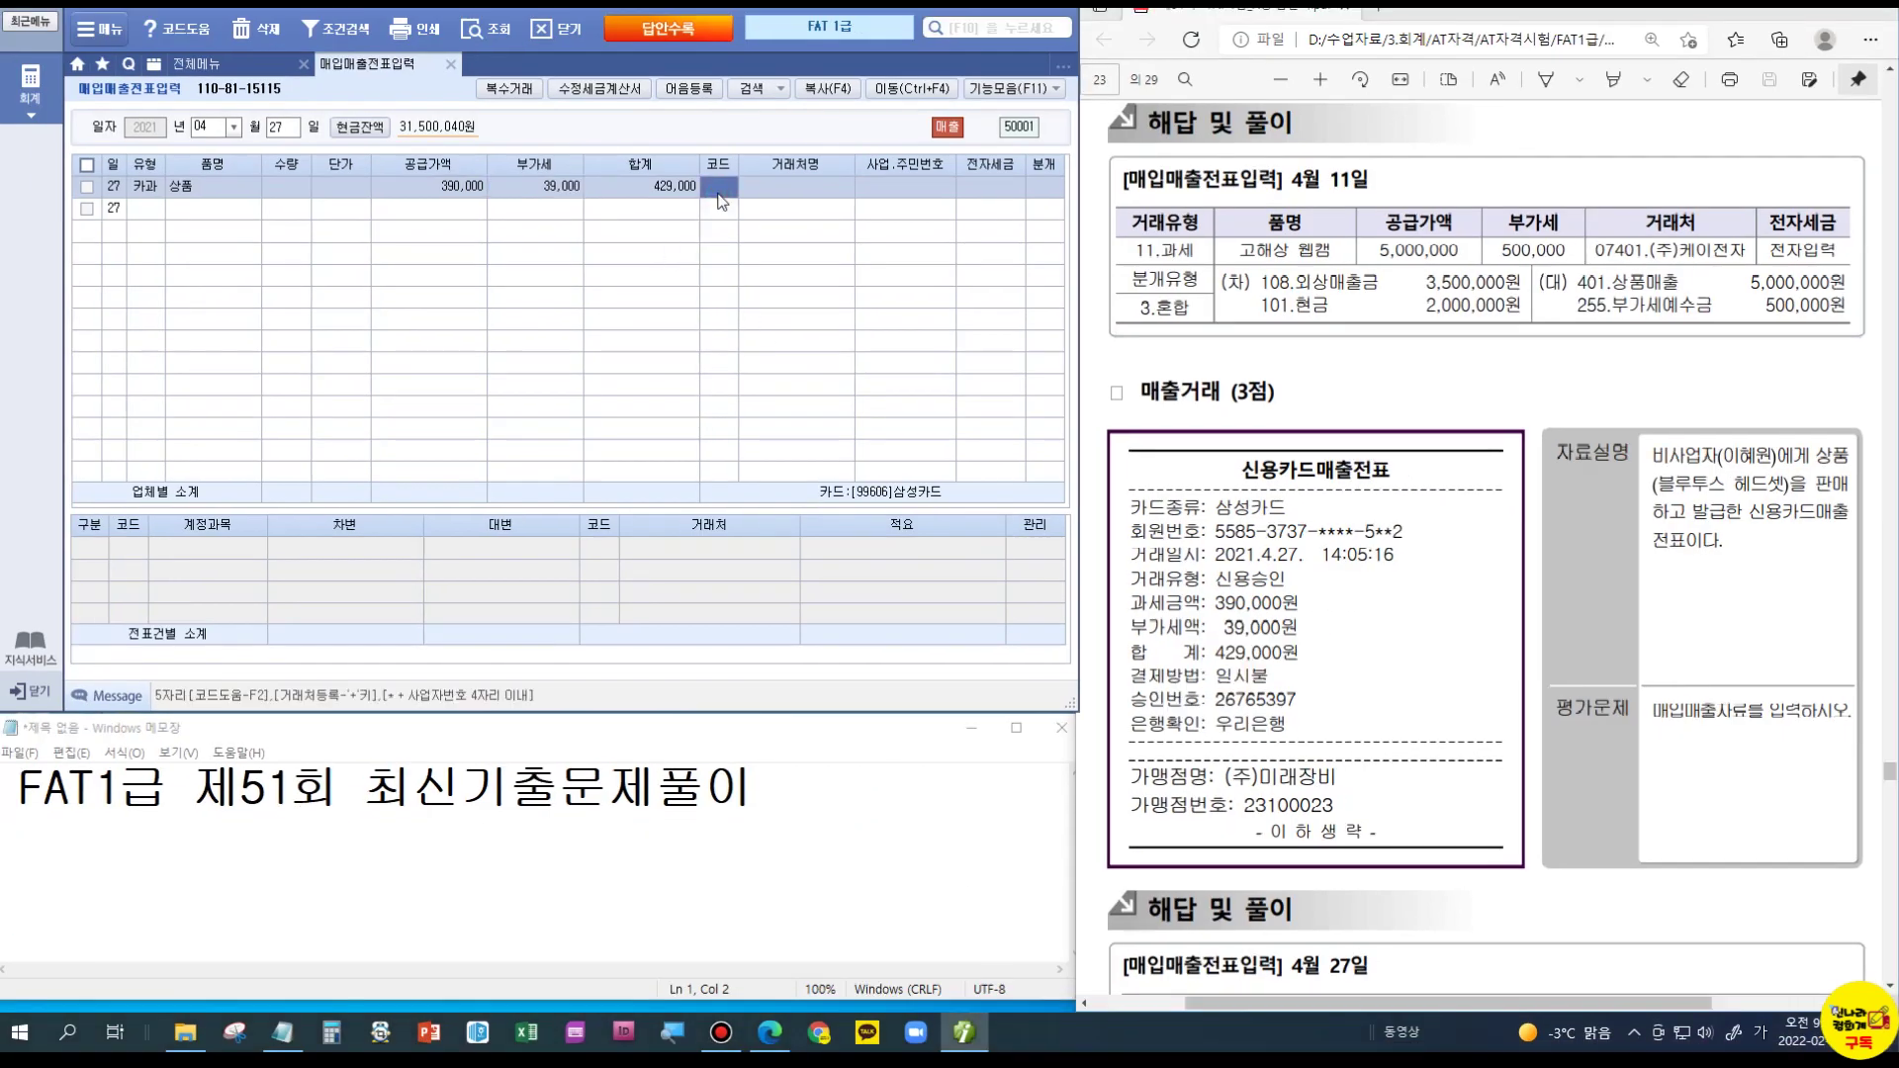
pyautogui.click(719, 195)
pyautogui.press('Return')
pyautogui.press('Return')
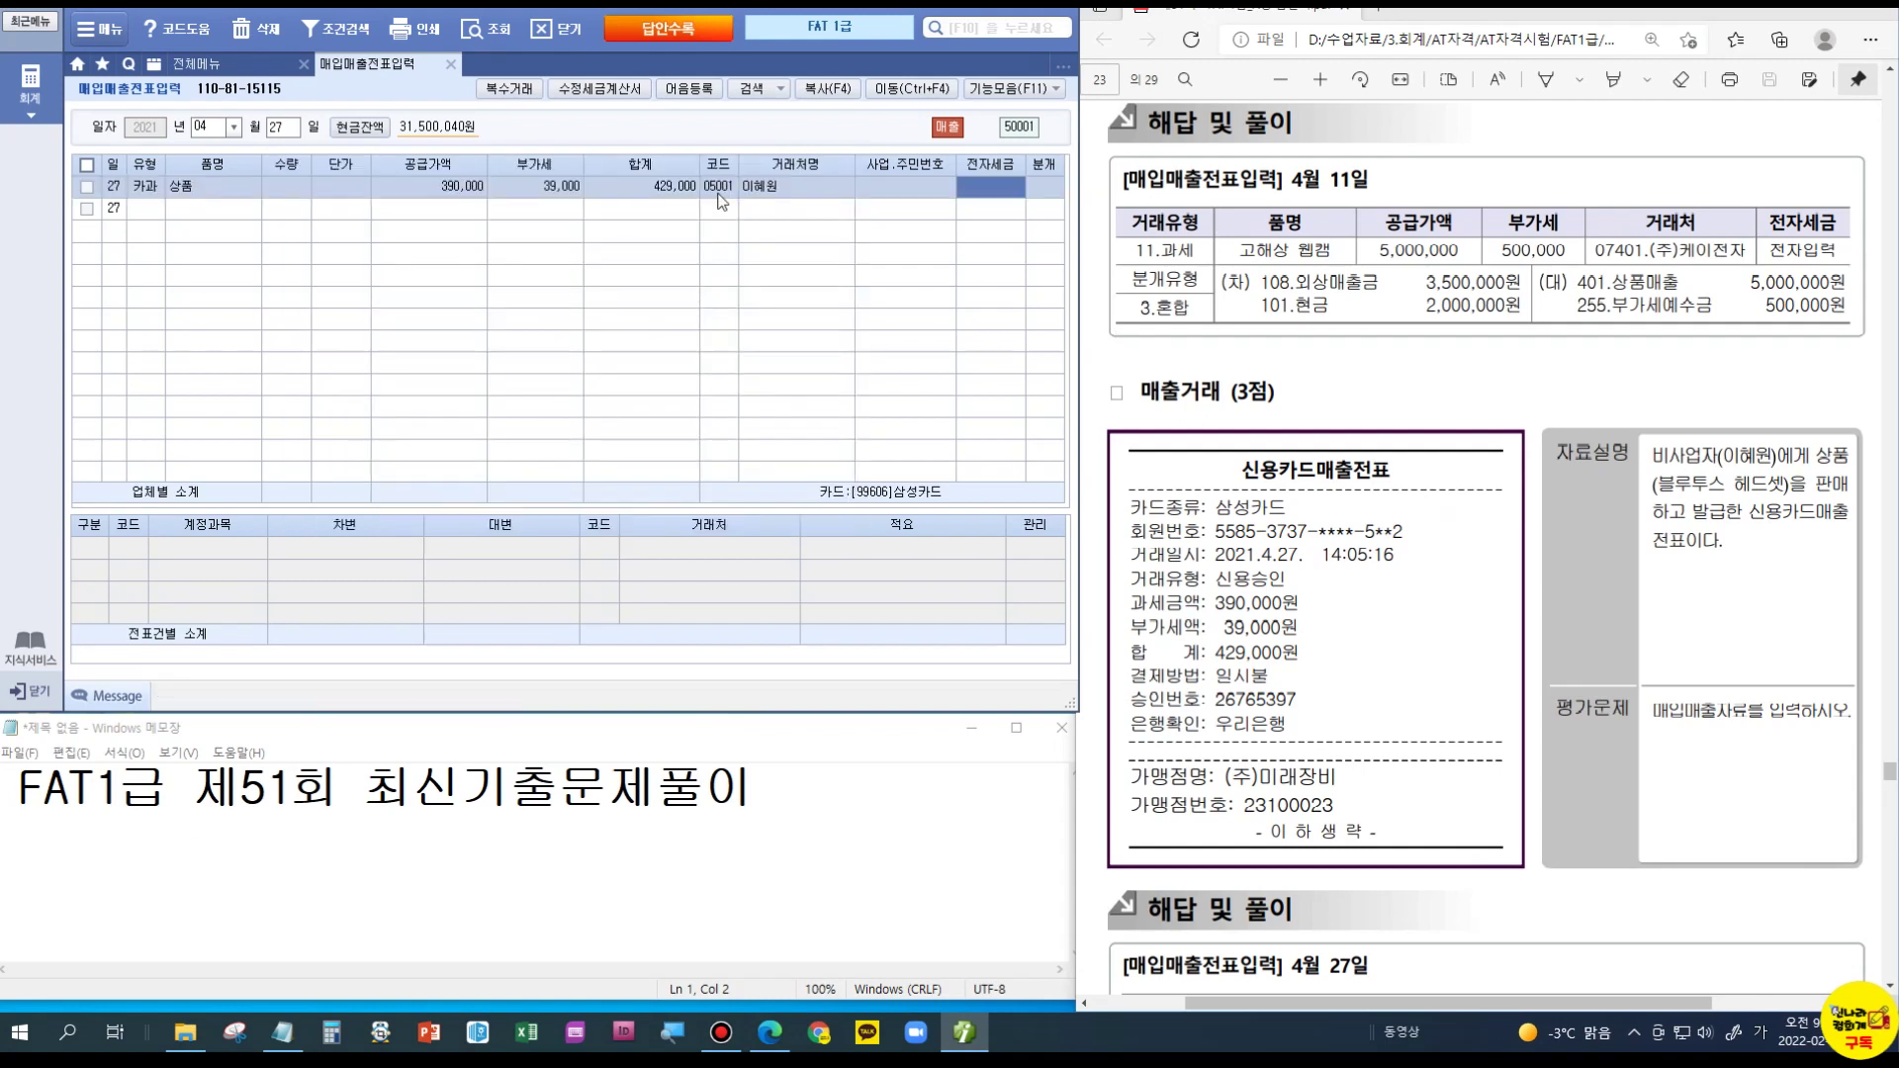
pyautogui.press('Return')
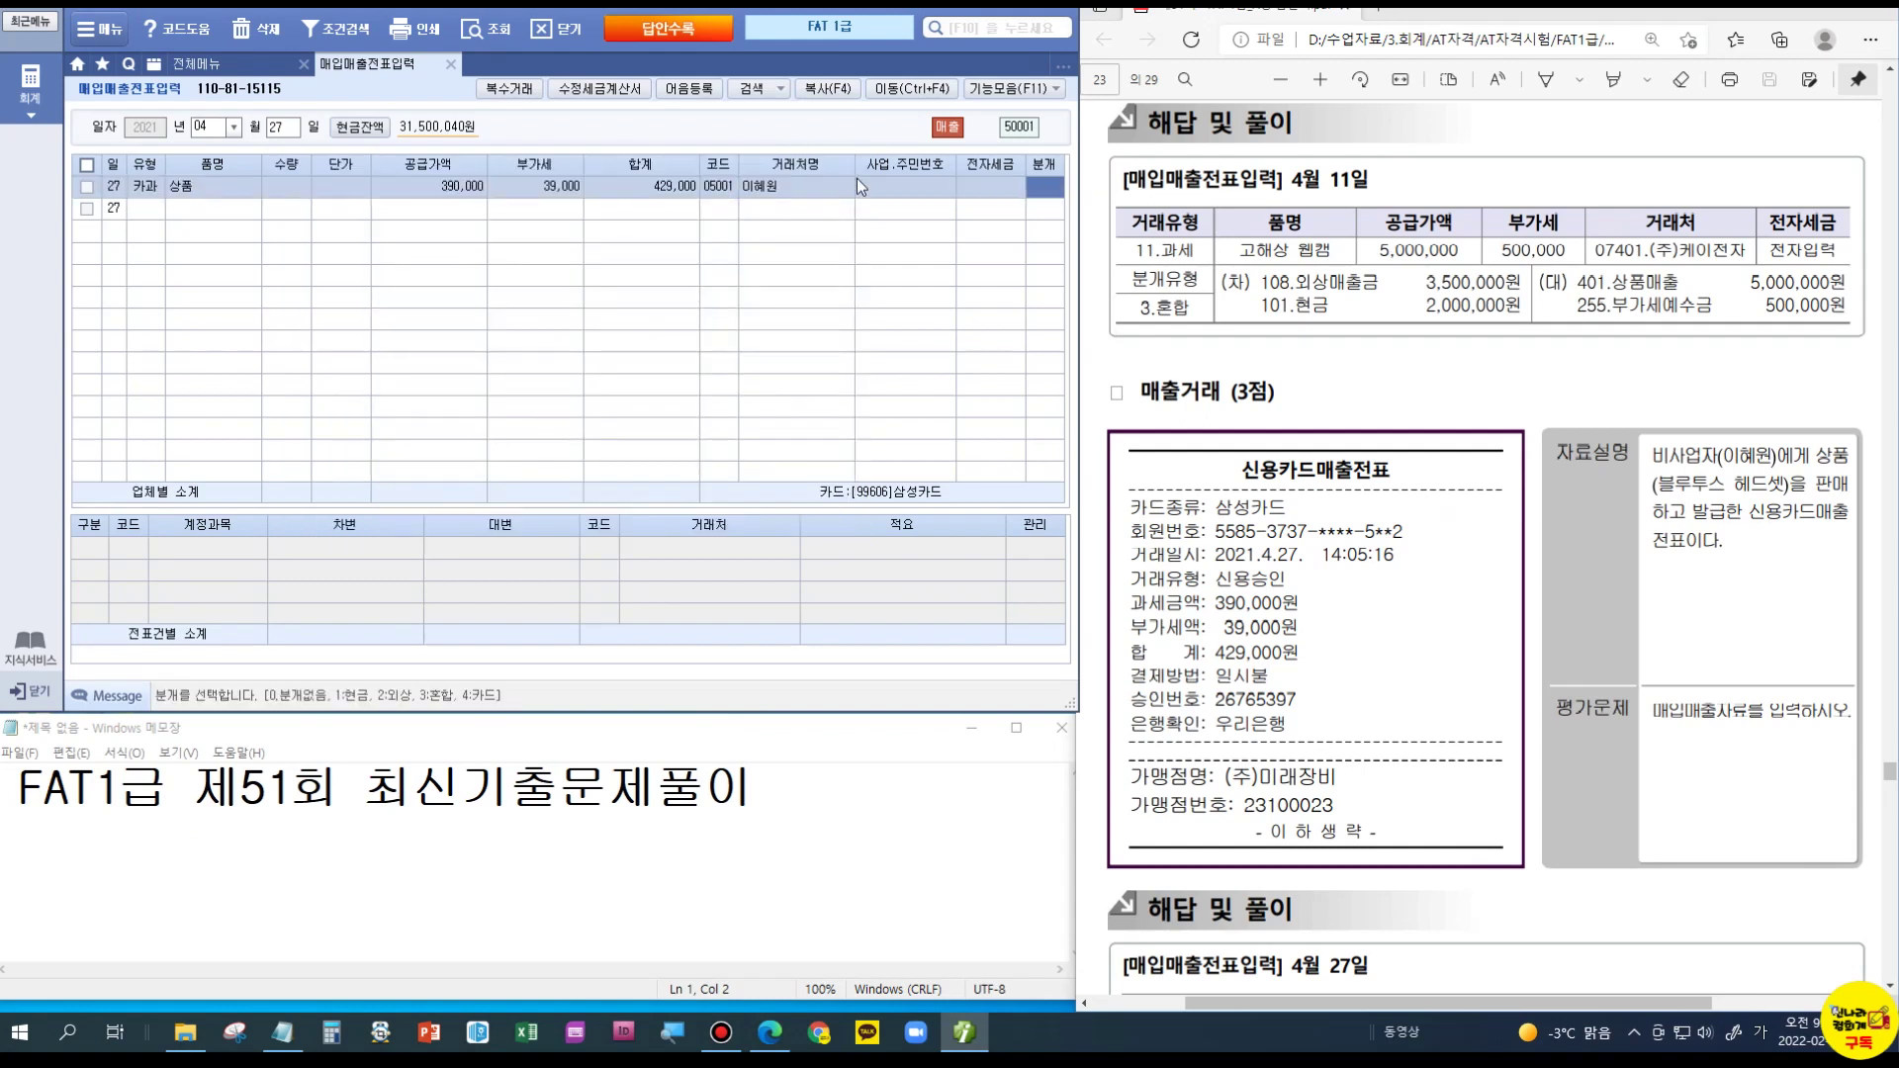
pyautogui.press('4')
pyautogui.press('Return')
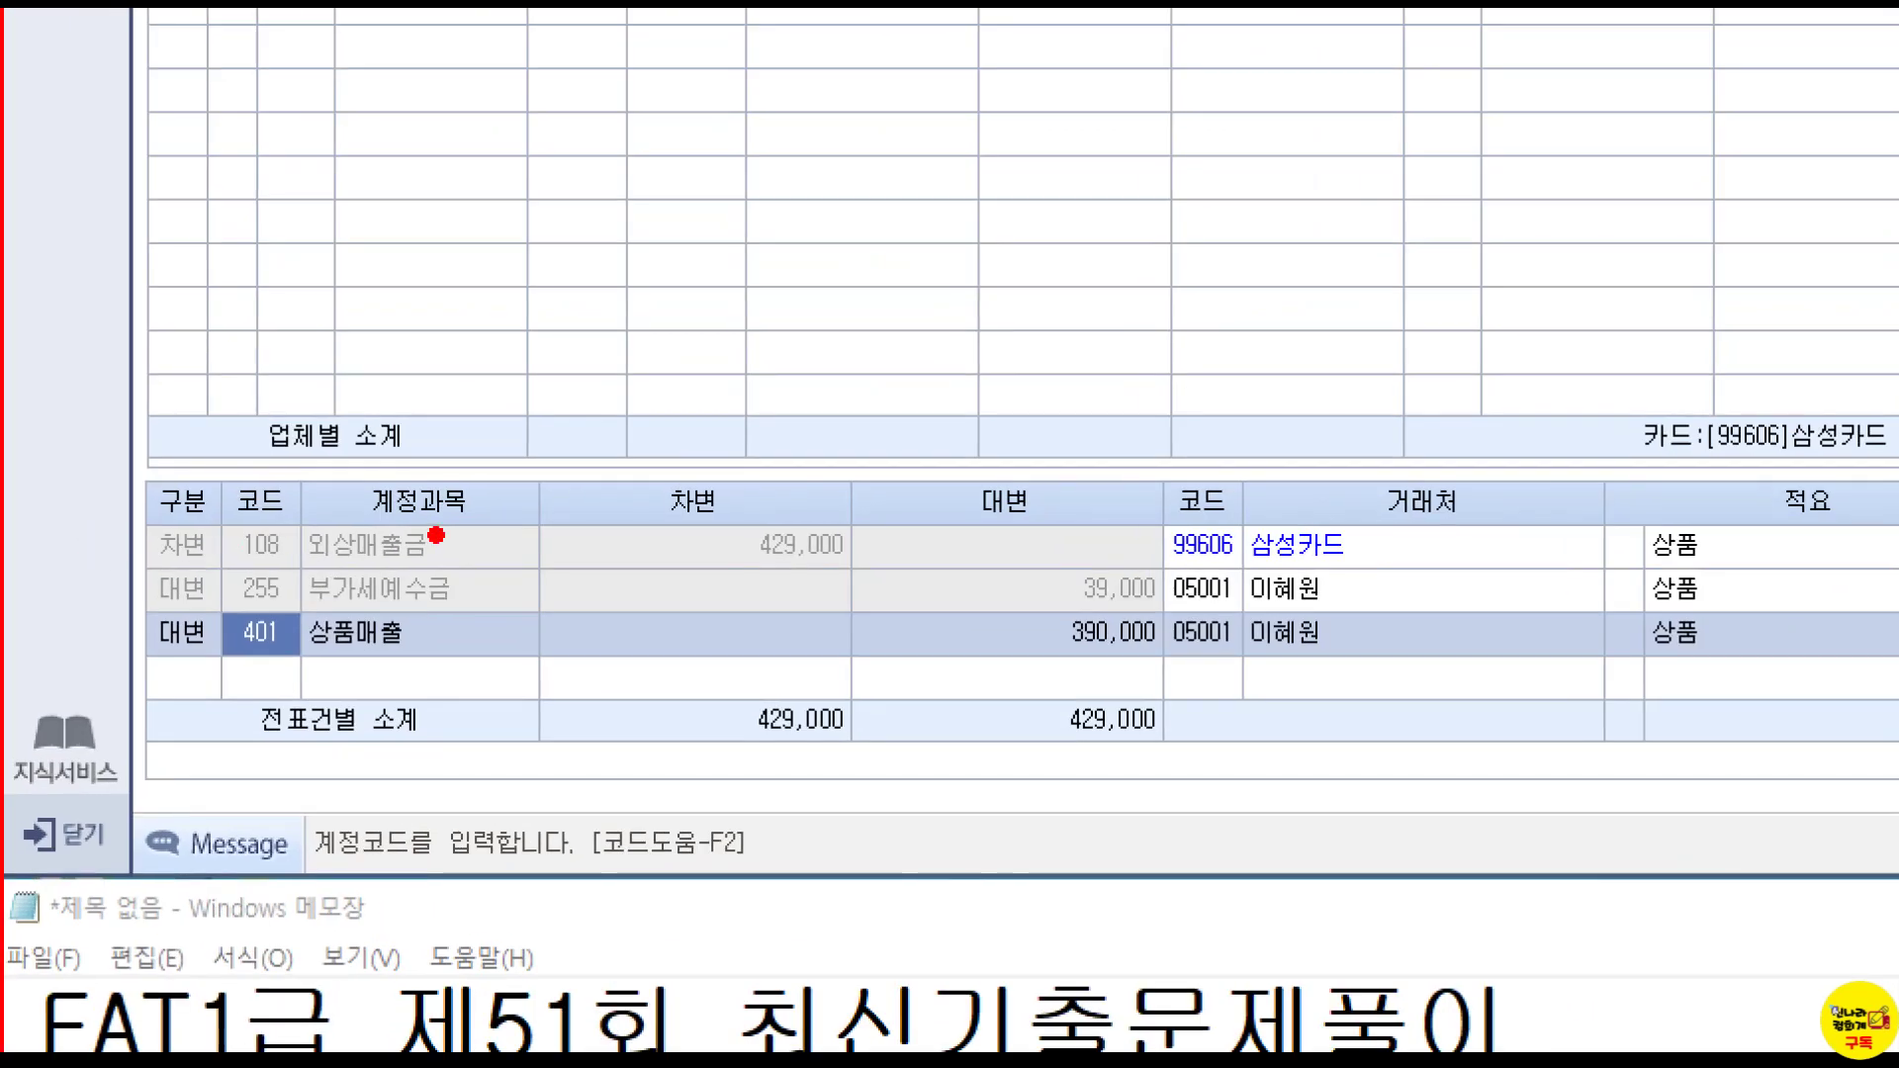
pyautogui.moveTo(231, 534); pyautogui.dragTo(261, 527)
pyautogui.moveTo(531, 509); pyautogui.dragTo(561, 465)
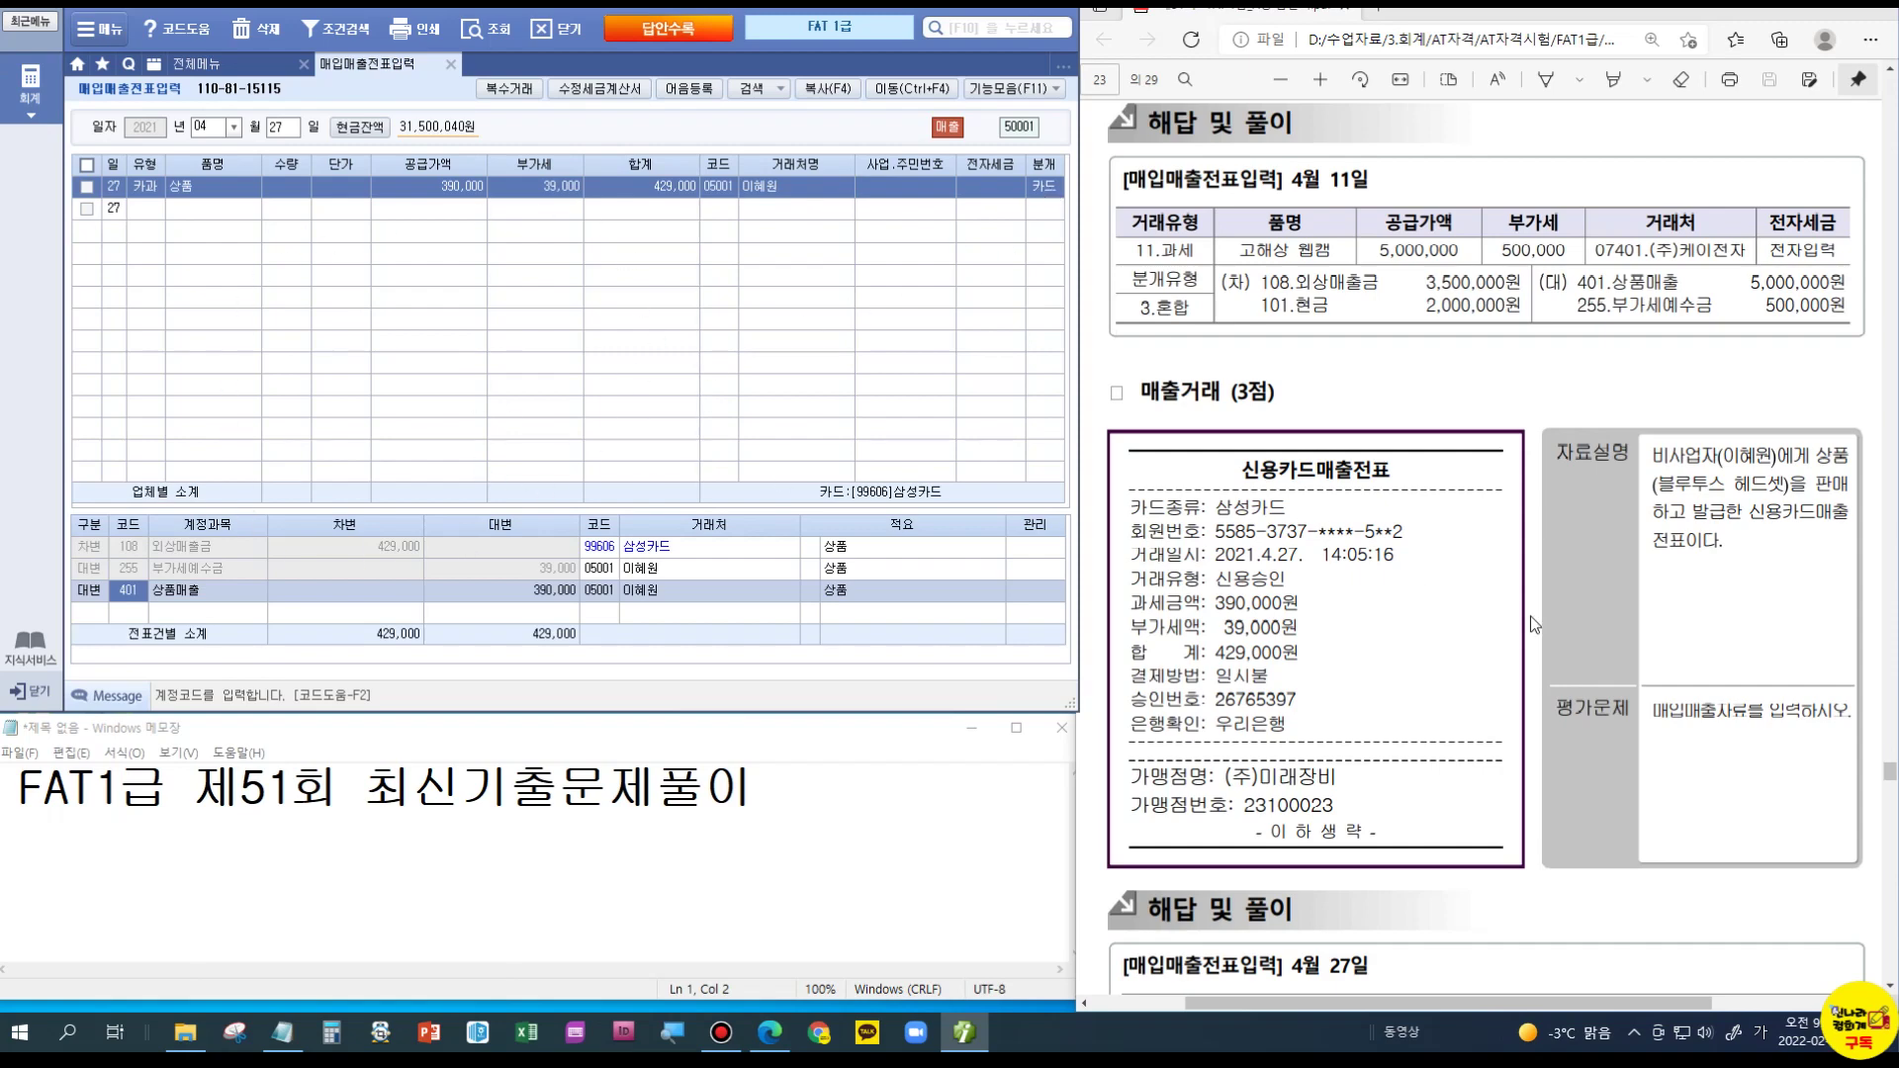
# Step: Check the April 27 answer and the 자문 수수료 tax invoice problem in the PDF, and set the voucher date to April 30
pyautogui.scroll(-5, 1486, 485)
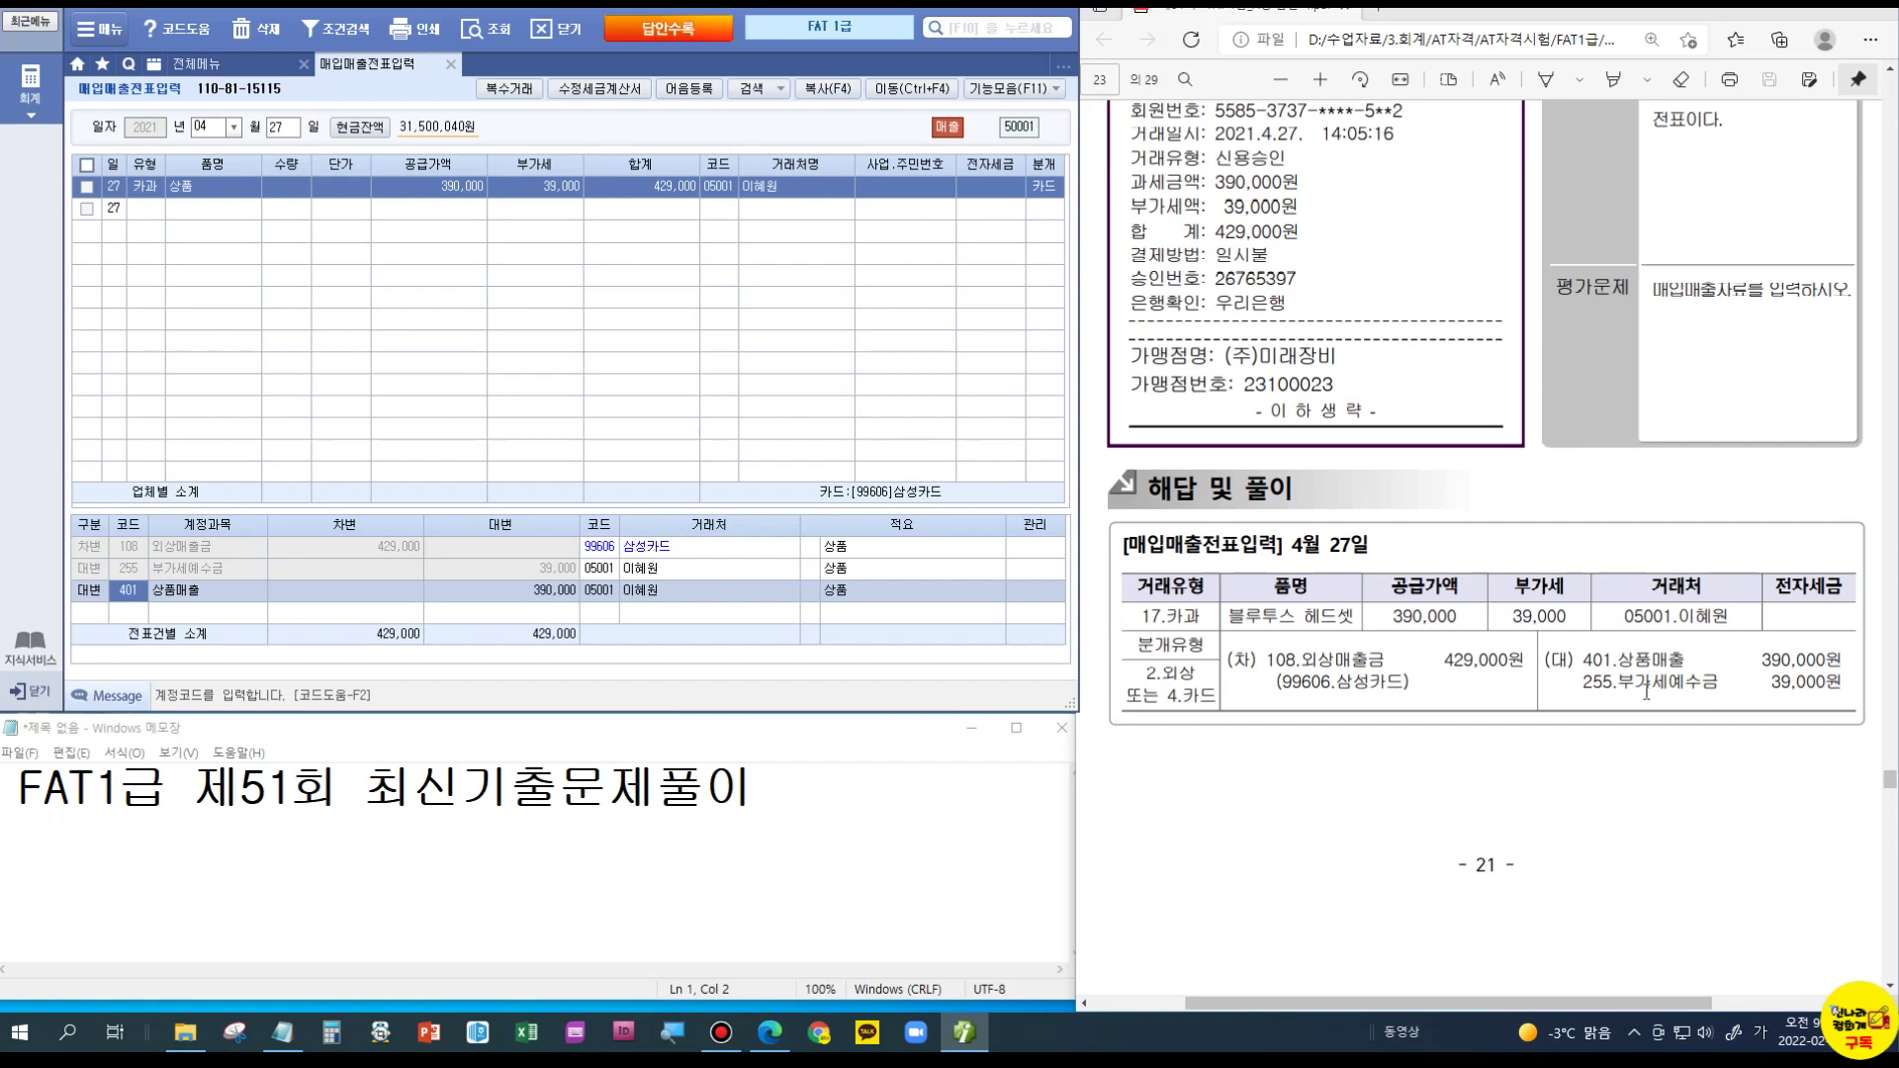
pyautogui.scroll(-10, 1644, 698)
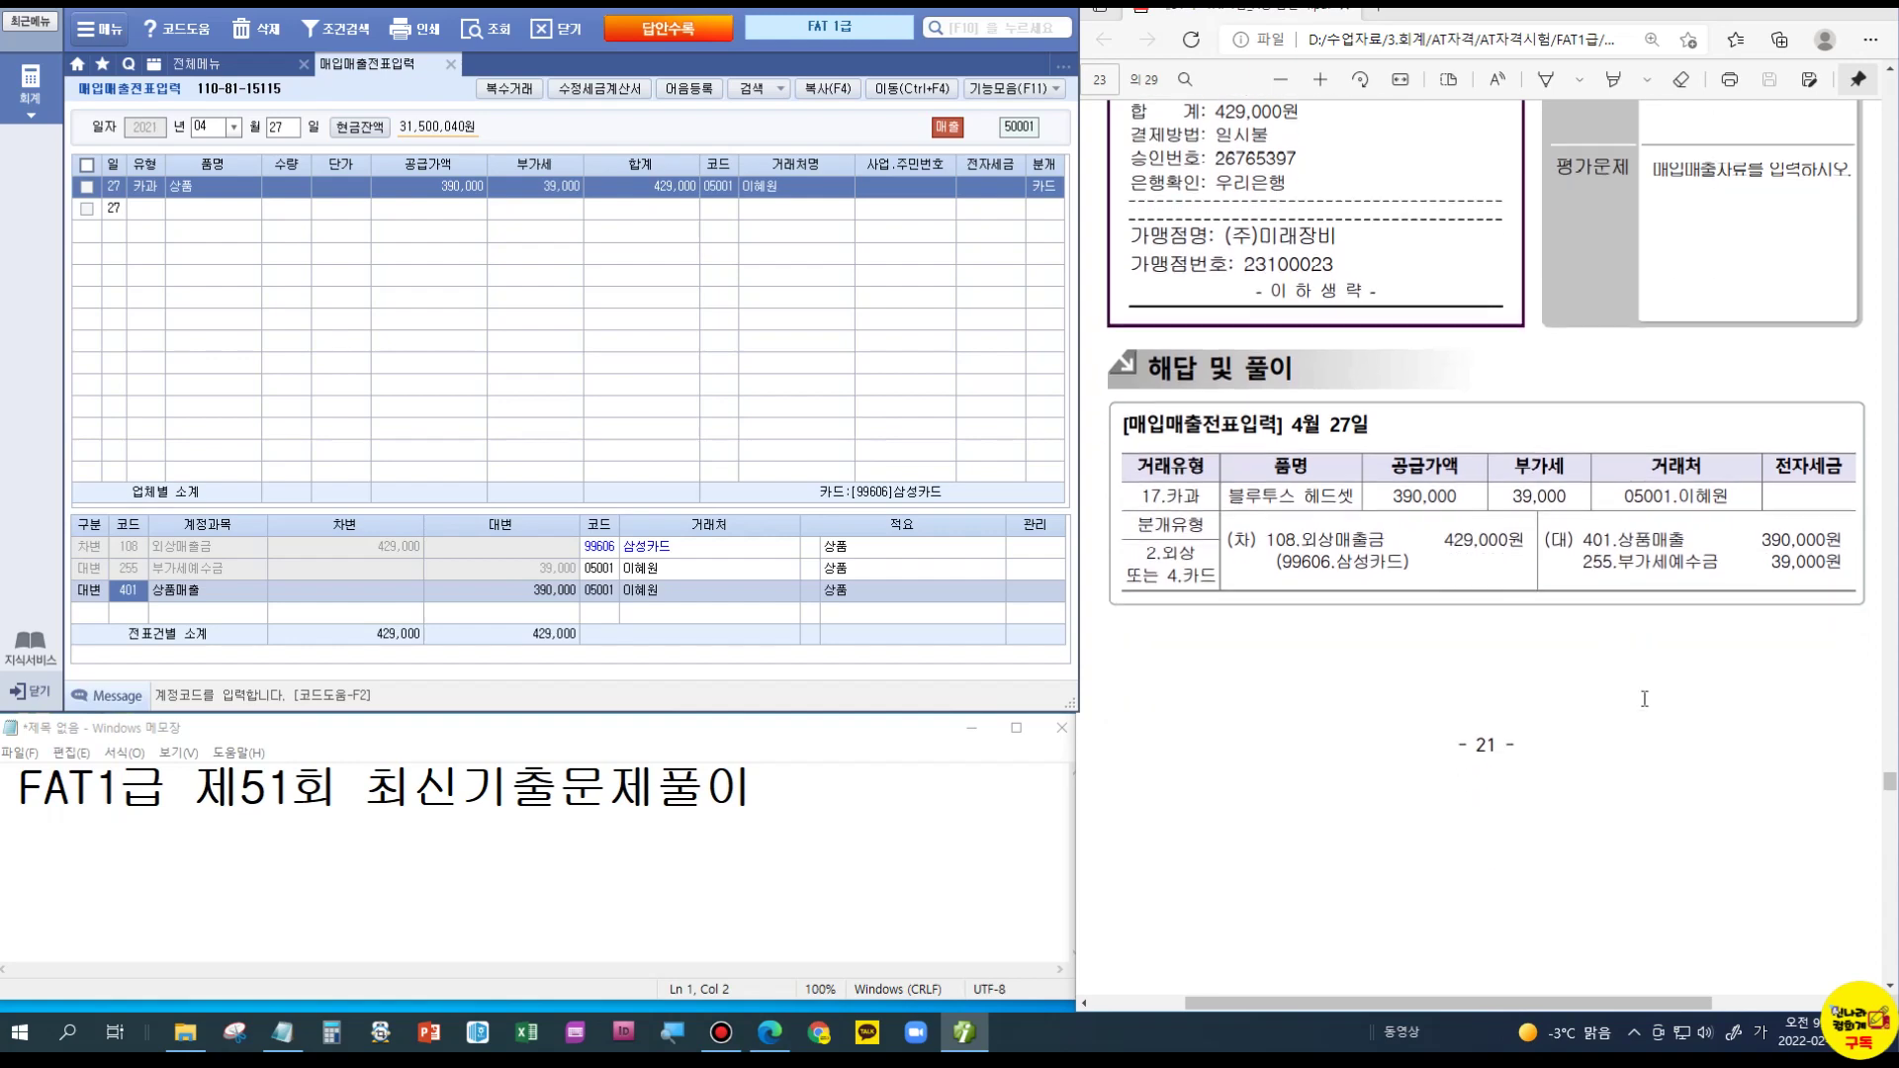
pyautogui.scroll(-3, 1645, 706)
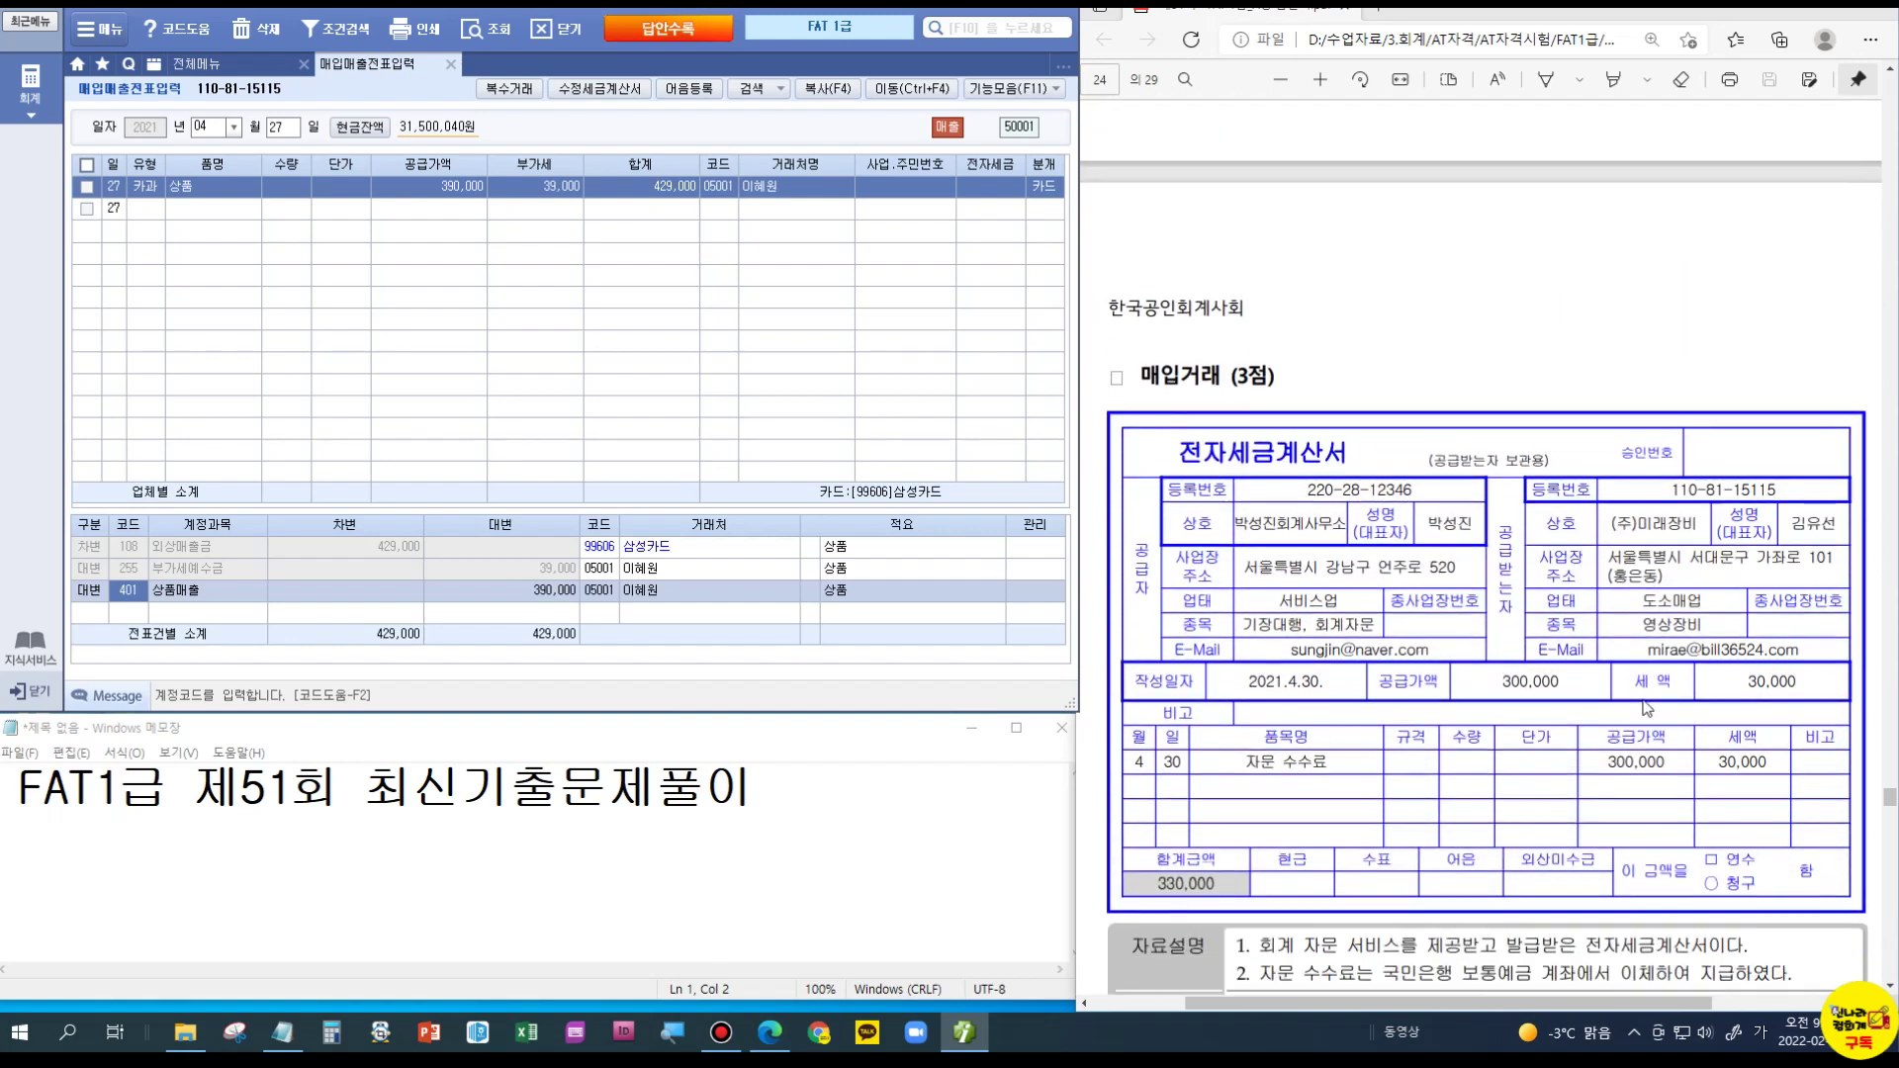
pyautogui.scroll(-3, 1647, 706)
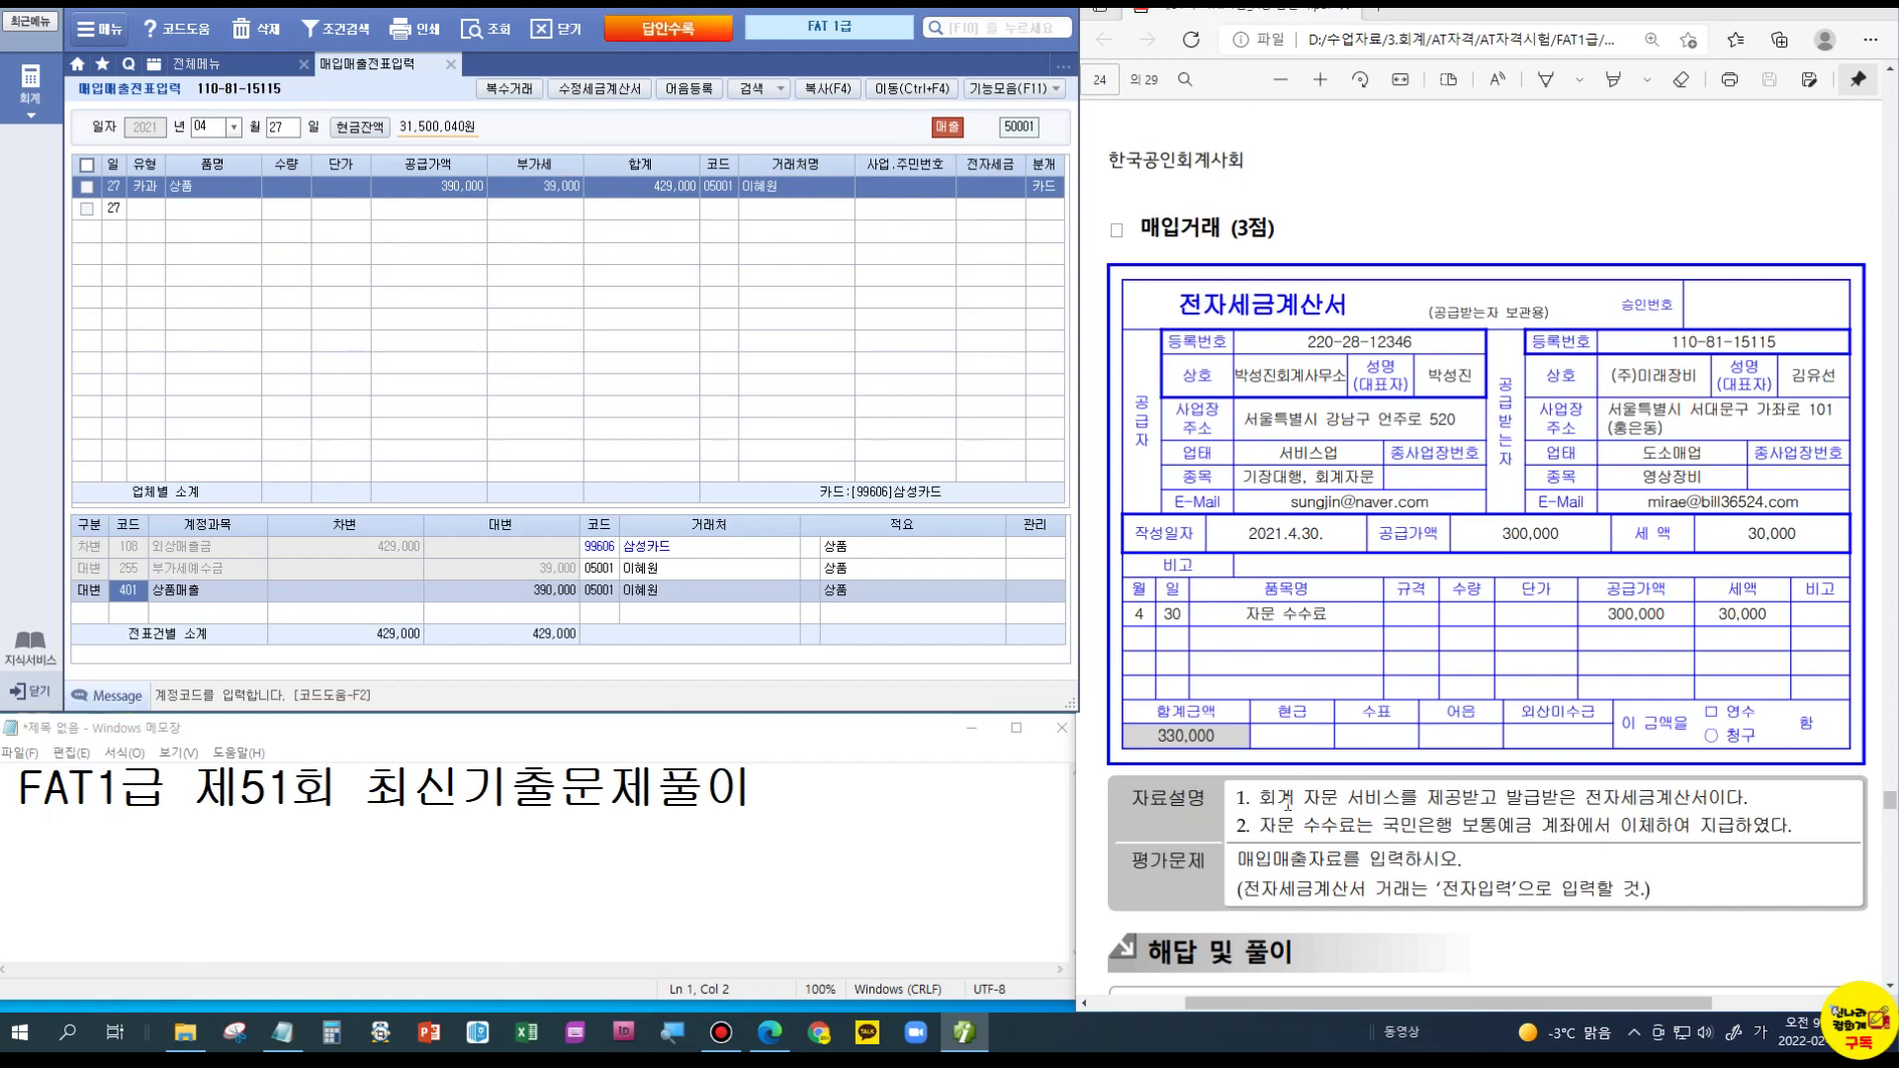
pyautogui.click(279, 129)
pyautogui.write('30')
pyautogui.press('Return')
pyautogui.press('Return')
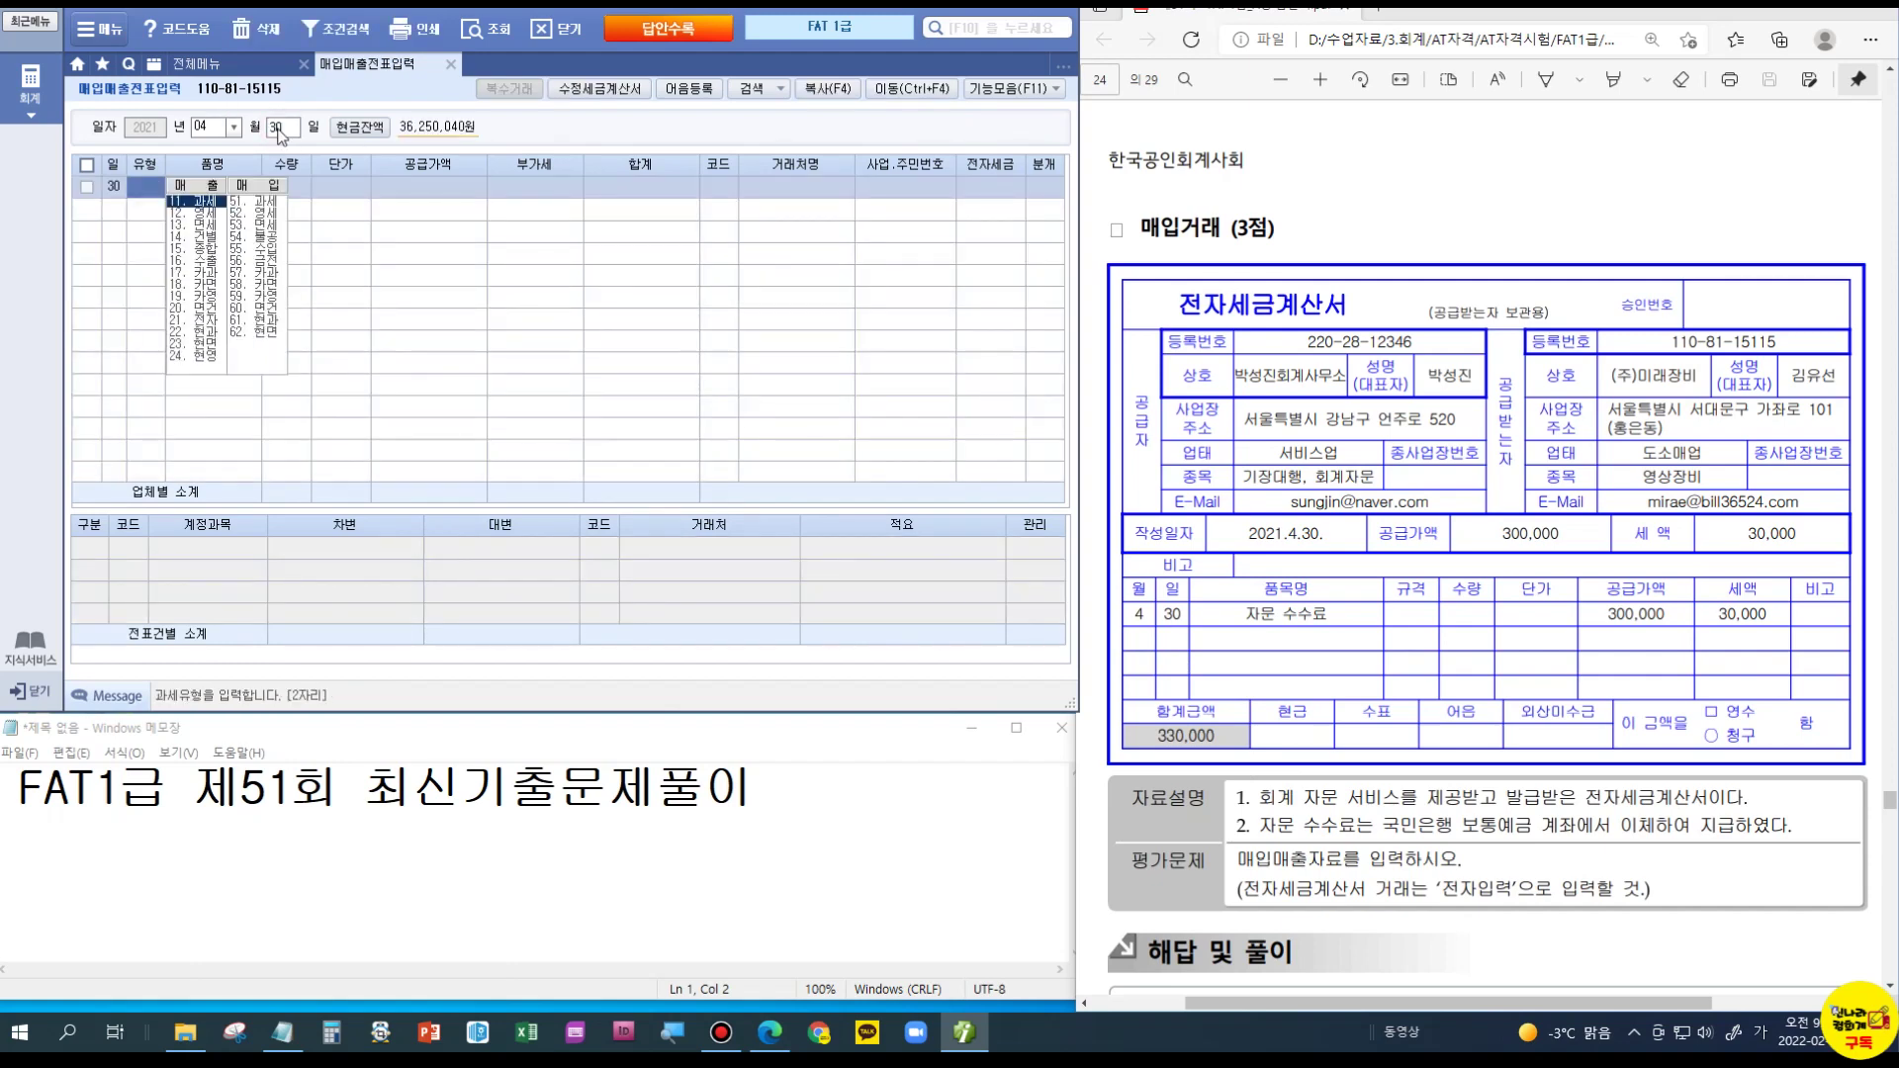
# Step: Set the April 30 voucher's type to 51 과세 and enter the item 자문 수수료 with a supply amount of 300,000
pyautogui.write('11')
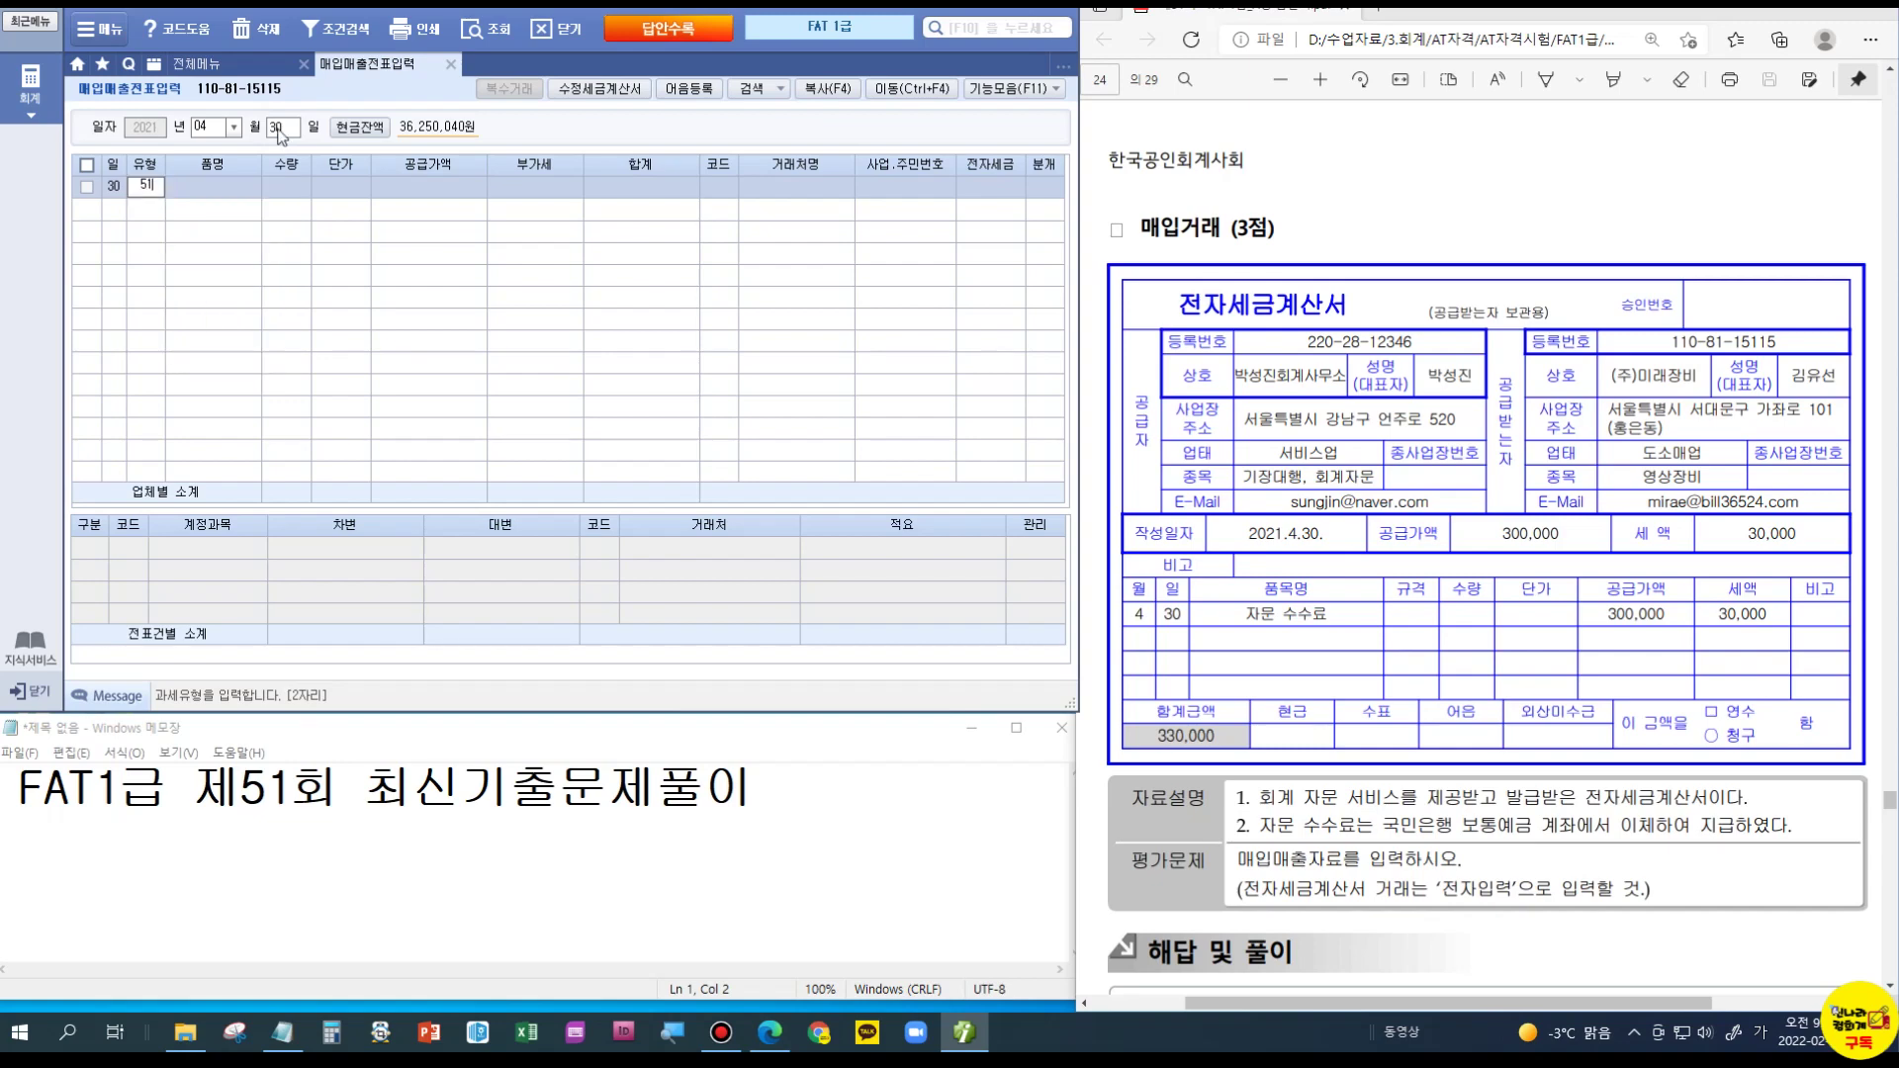
pyautogui.press('Return')
pyautogui.write('자문 수수료')
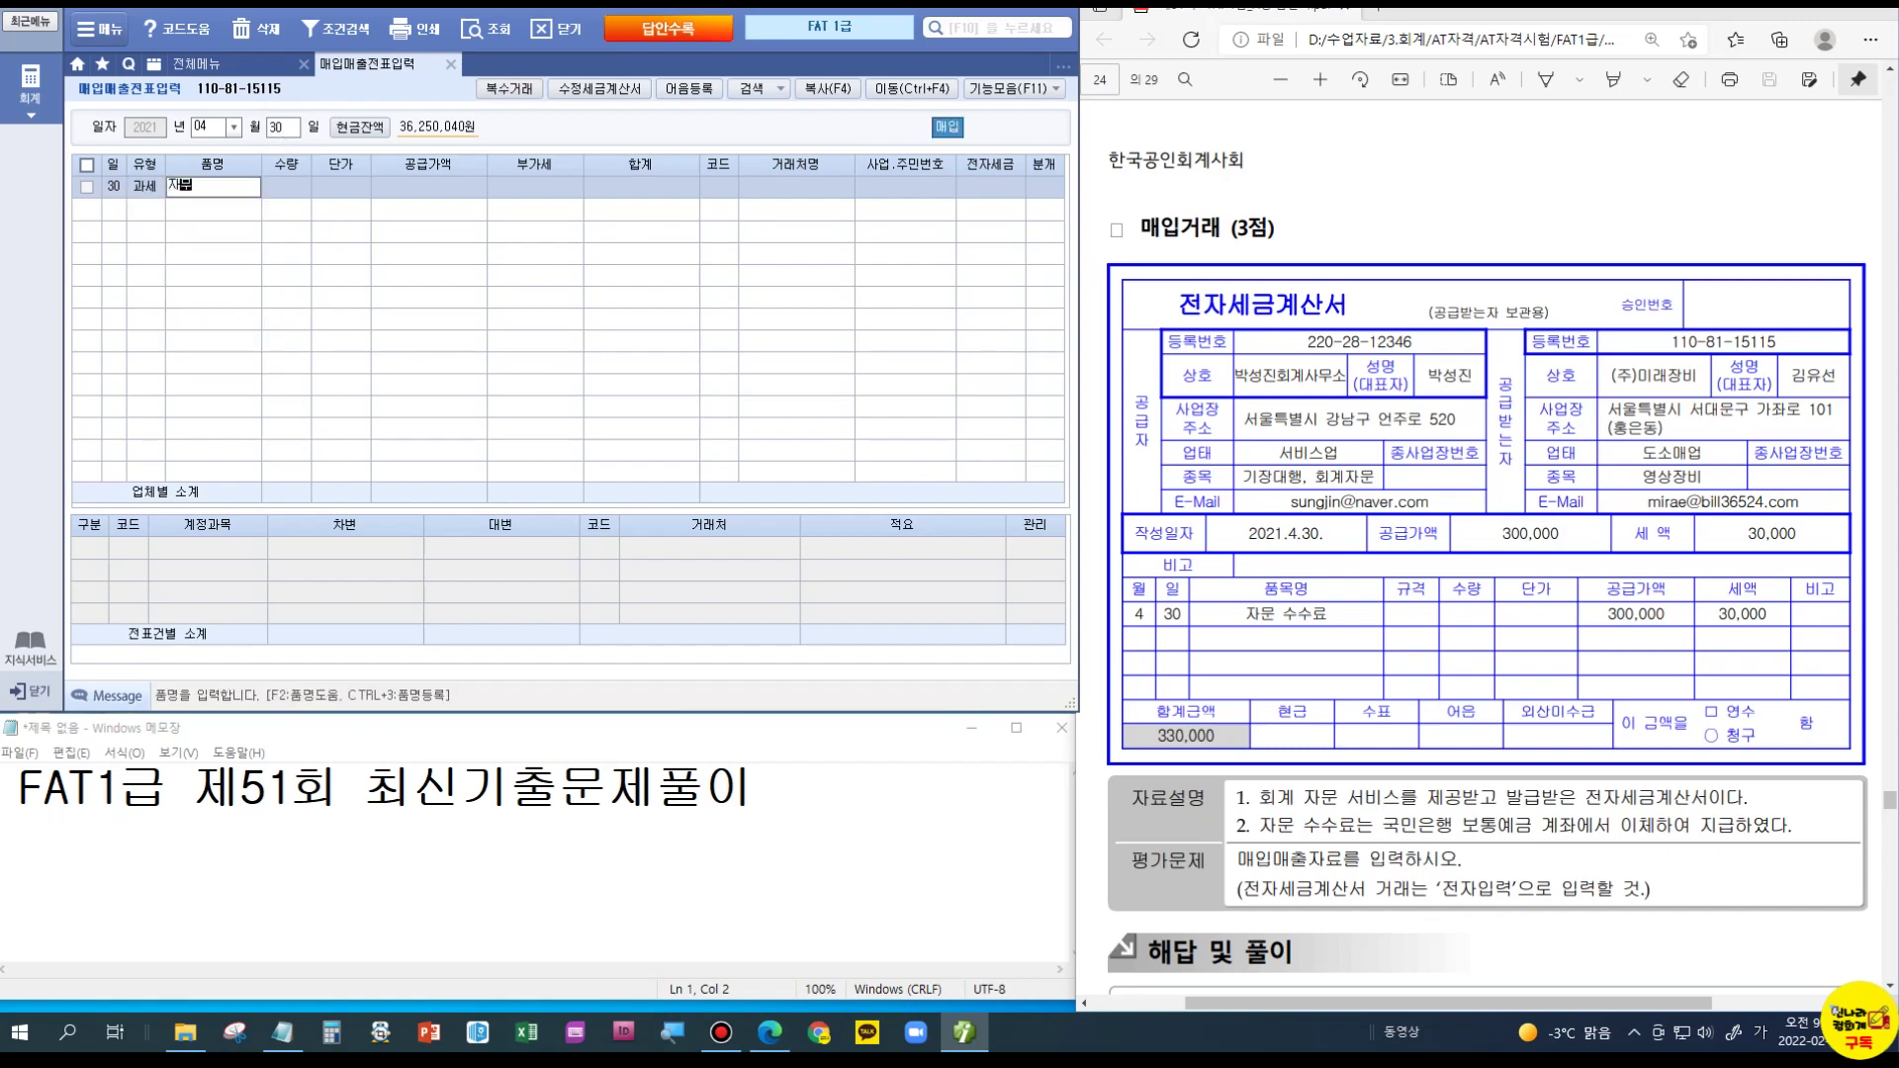
pyautogui.press('Return')
pyautogui.press('Return')
pyautogui.press('Return')
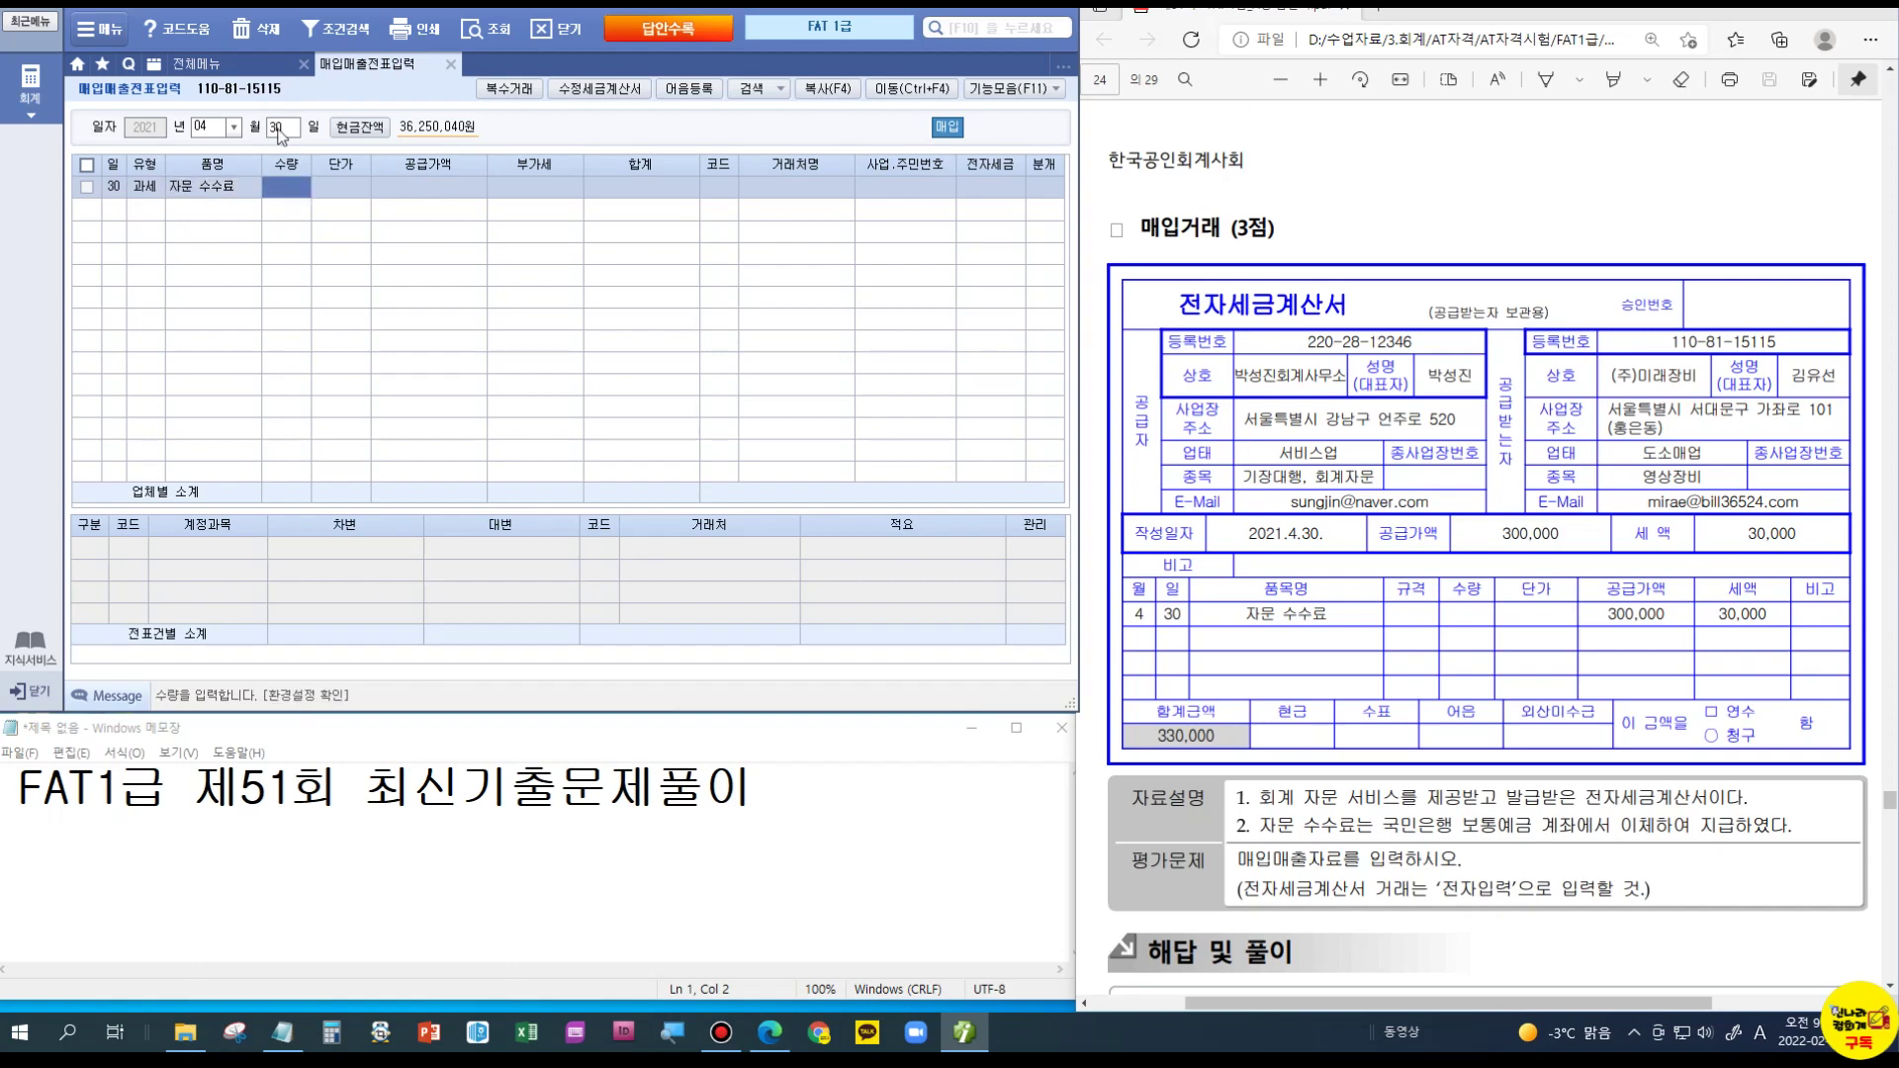
pyautogui.write('3000000')
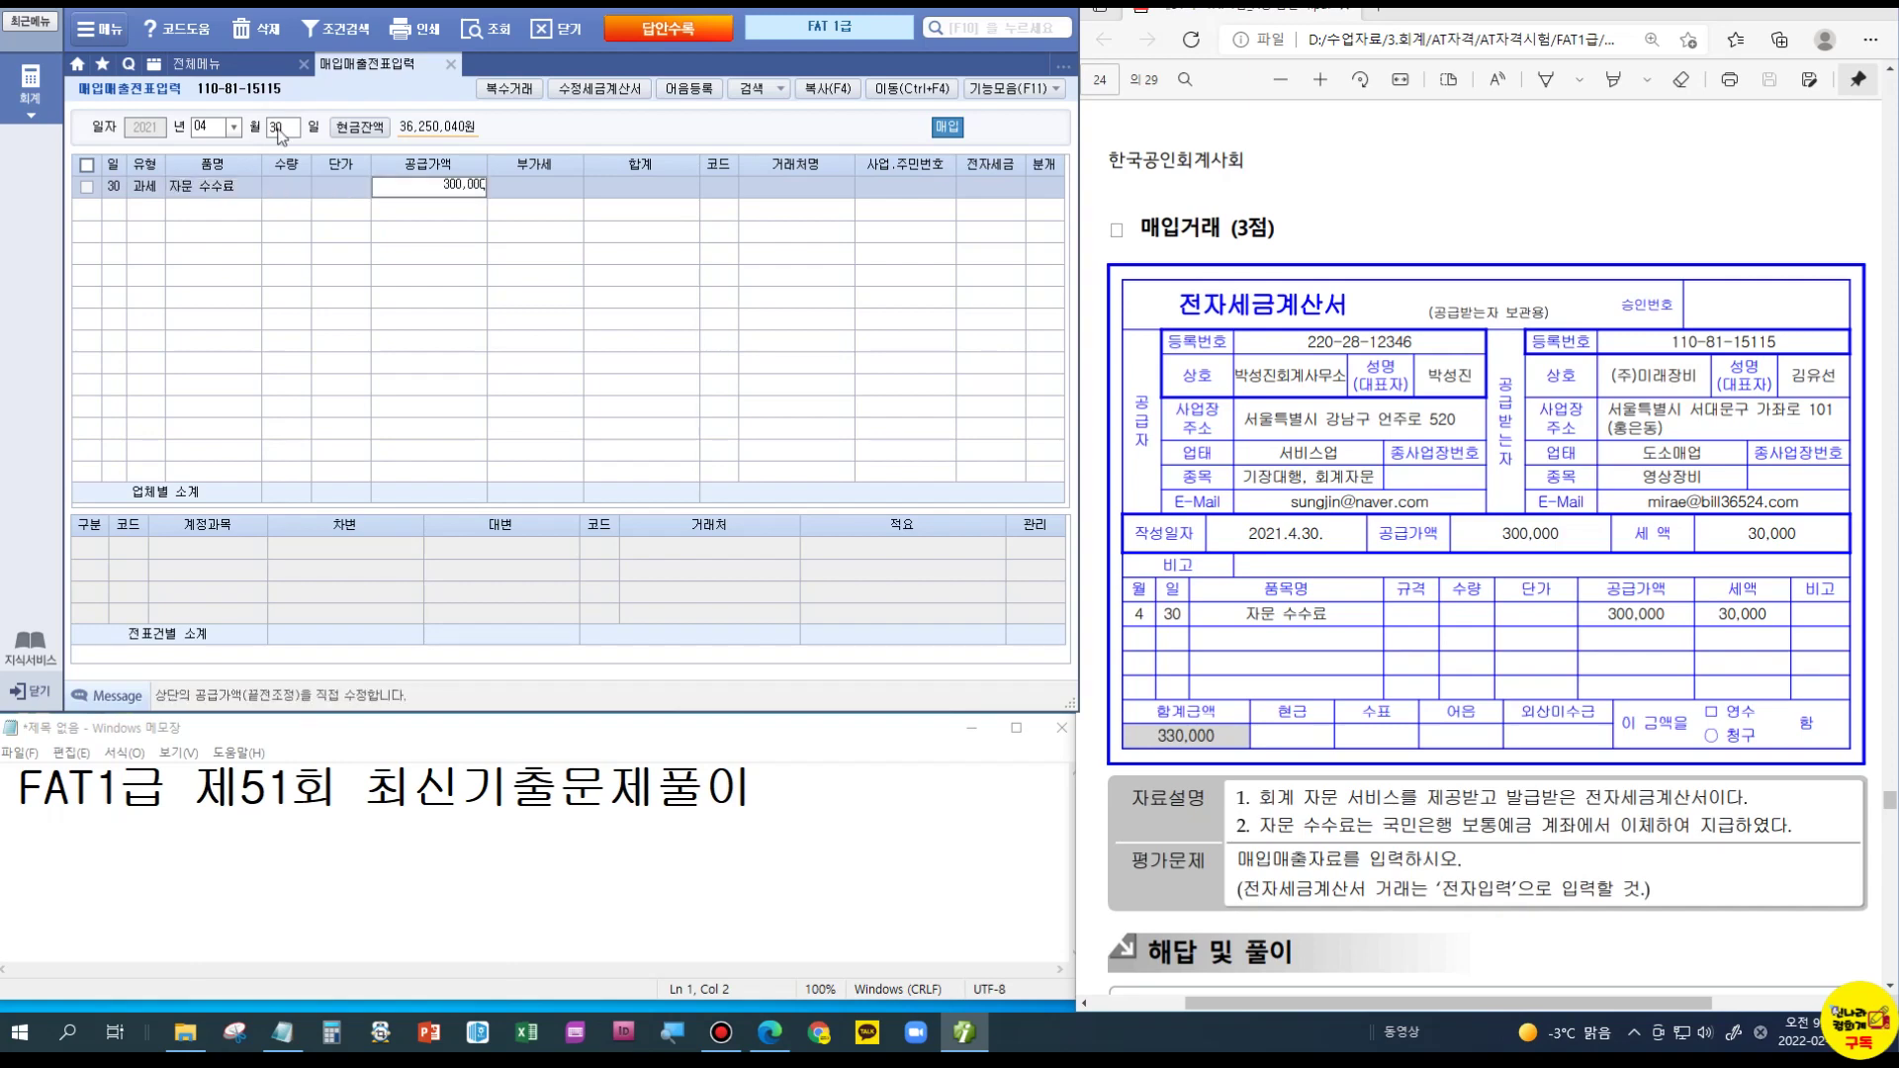
pyautogui.press('Return')
pyautogui.press('Return')
# Step: Assign the accounting office from the invoice as the April 30 voucher's supplier and mark the tax invoice as 전자입력
pyautogui.press('Hangul')
pyautogui.write('박성')
pyautogui.press('Return')
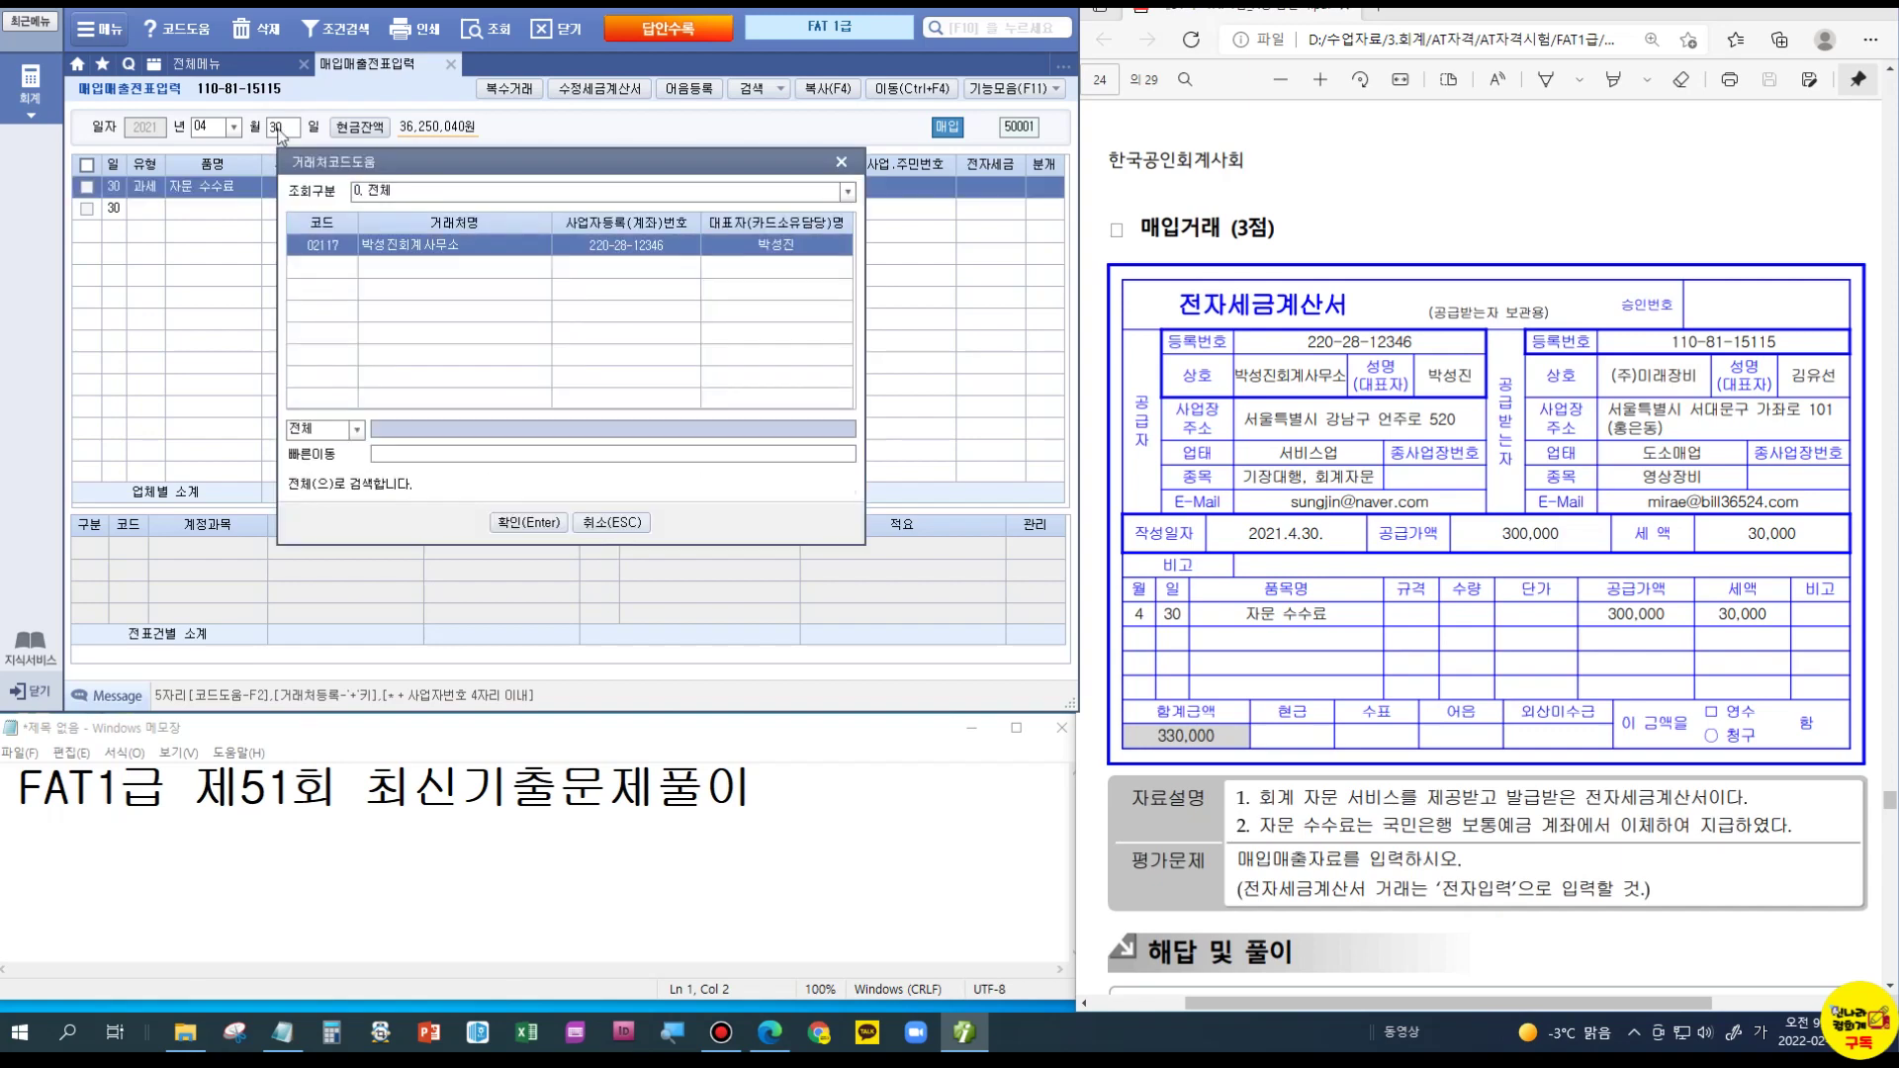
pyautogui.press('Return')
pyautogui.write('1')
pyautogui.press('Return')
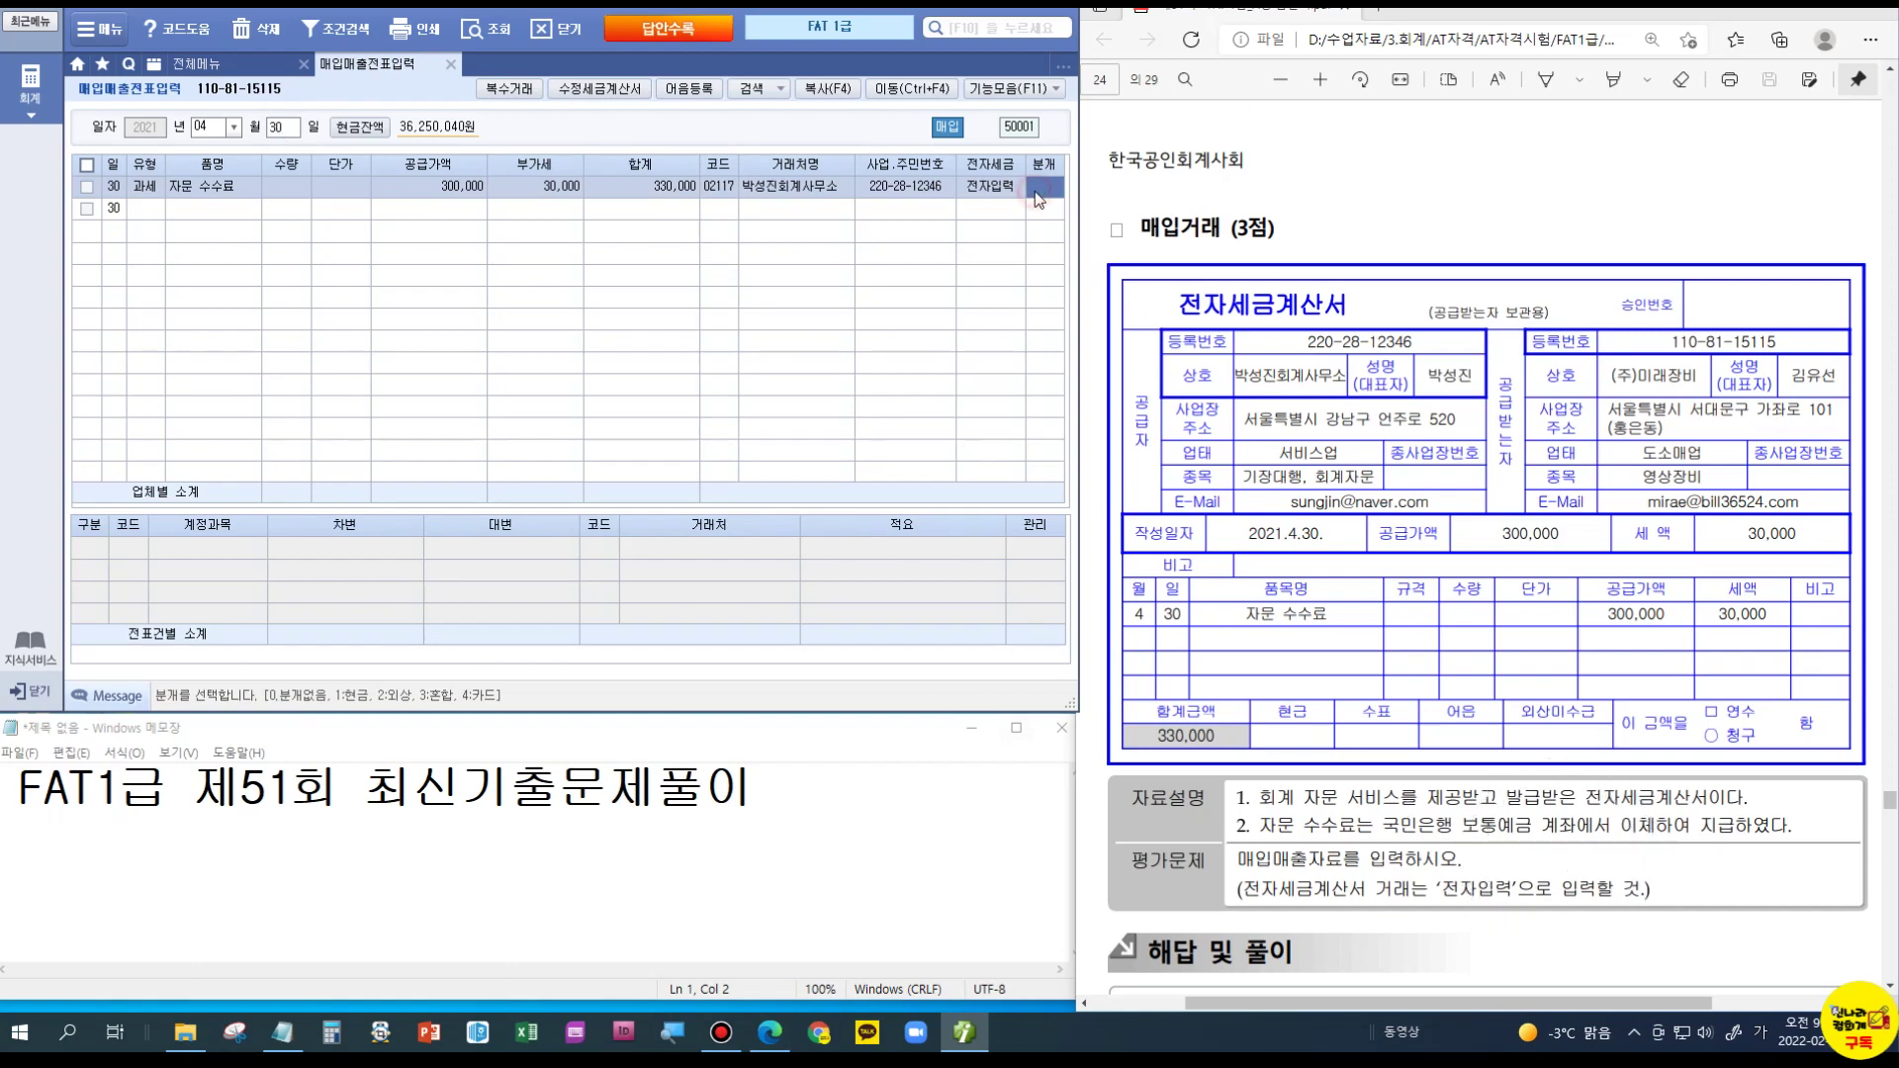
# Step: Set the April 30 journal type to 3 혼합 and replace the 상품 debit account with 831 수수료비용
pyautogui.write('3')
pyautogui.press('Return')
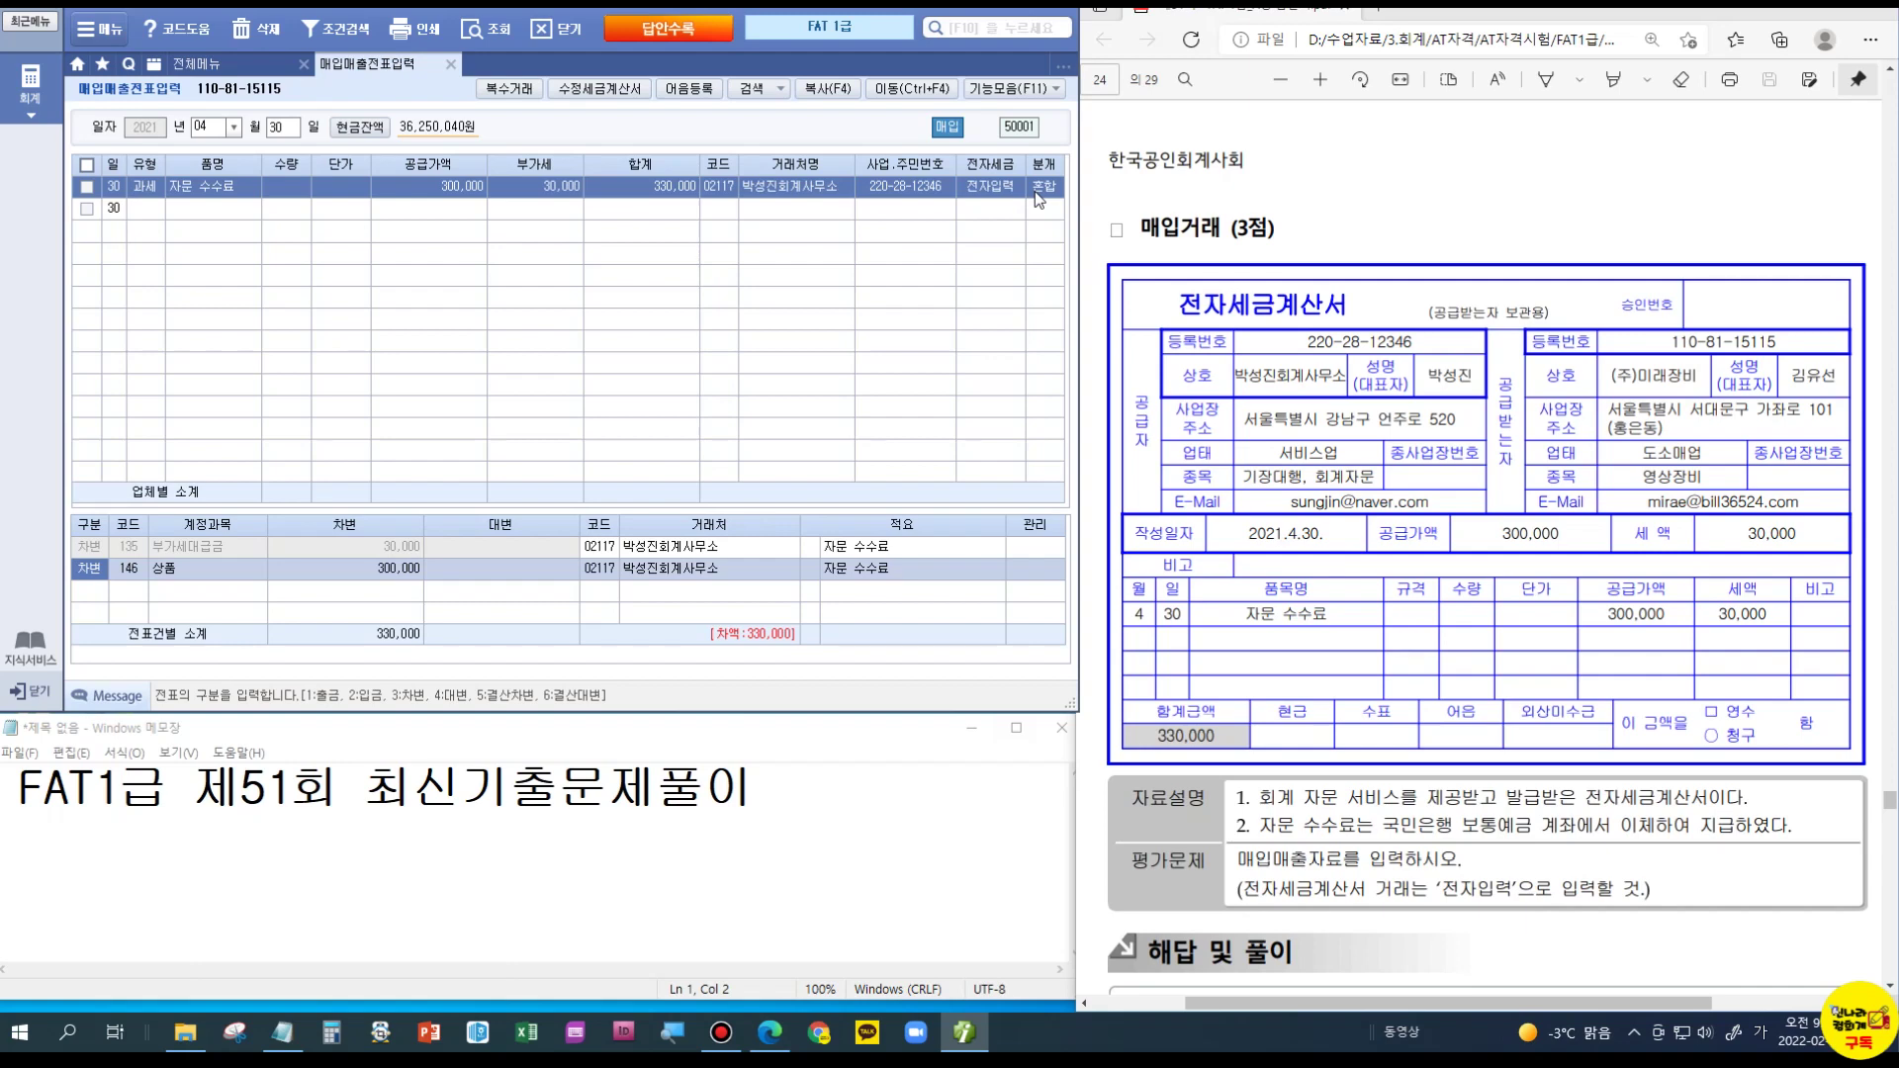
pyautogui.press('Return')
pyautogui.write('831')
pyautogui.press('Return')
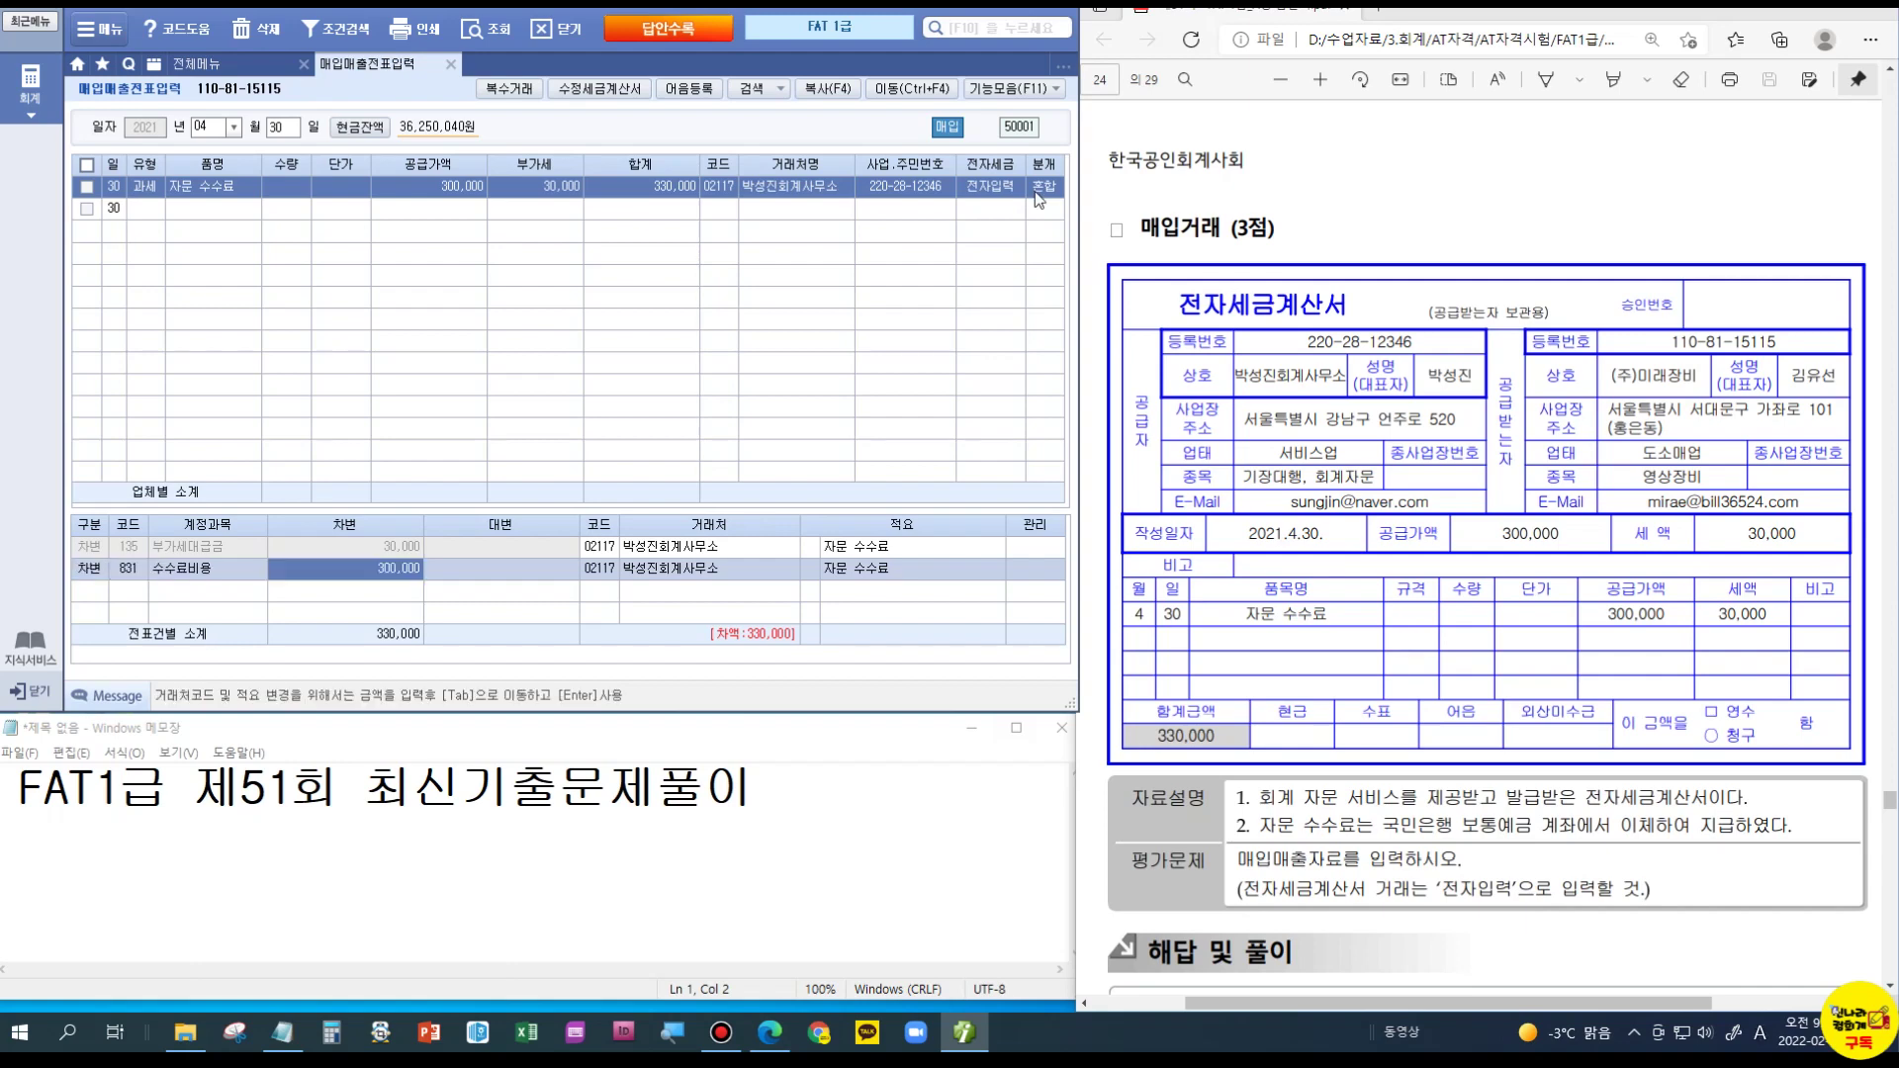
# Step: Add a credit line for account 103 보통예금 with an amount of 330,000 to the April 30 voucher
pyautogui.press('Return')
pyautogui.write('4')
pyautogui.press('Return')
pyautogui.write('103')
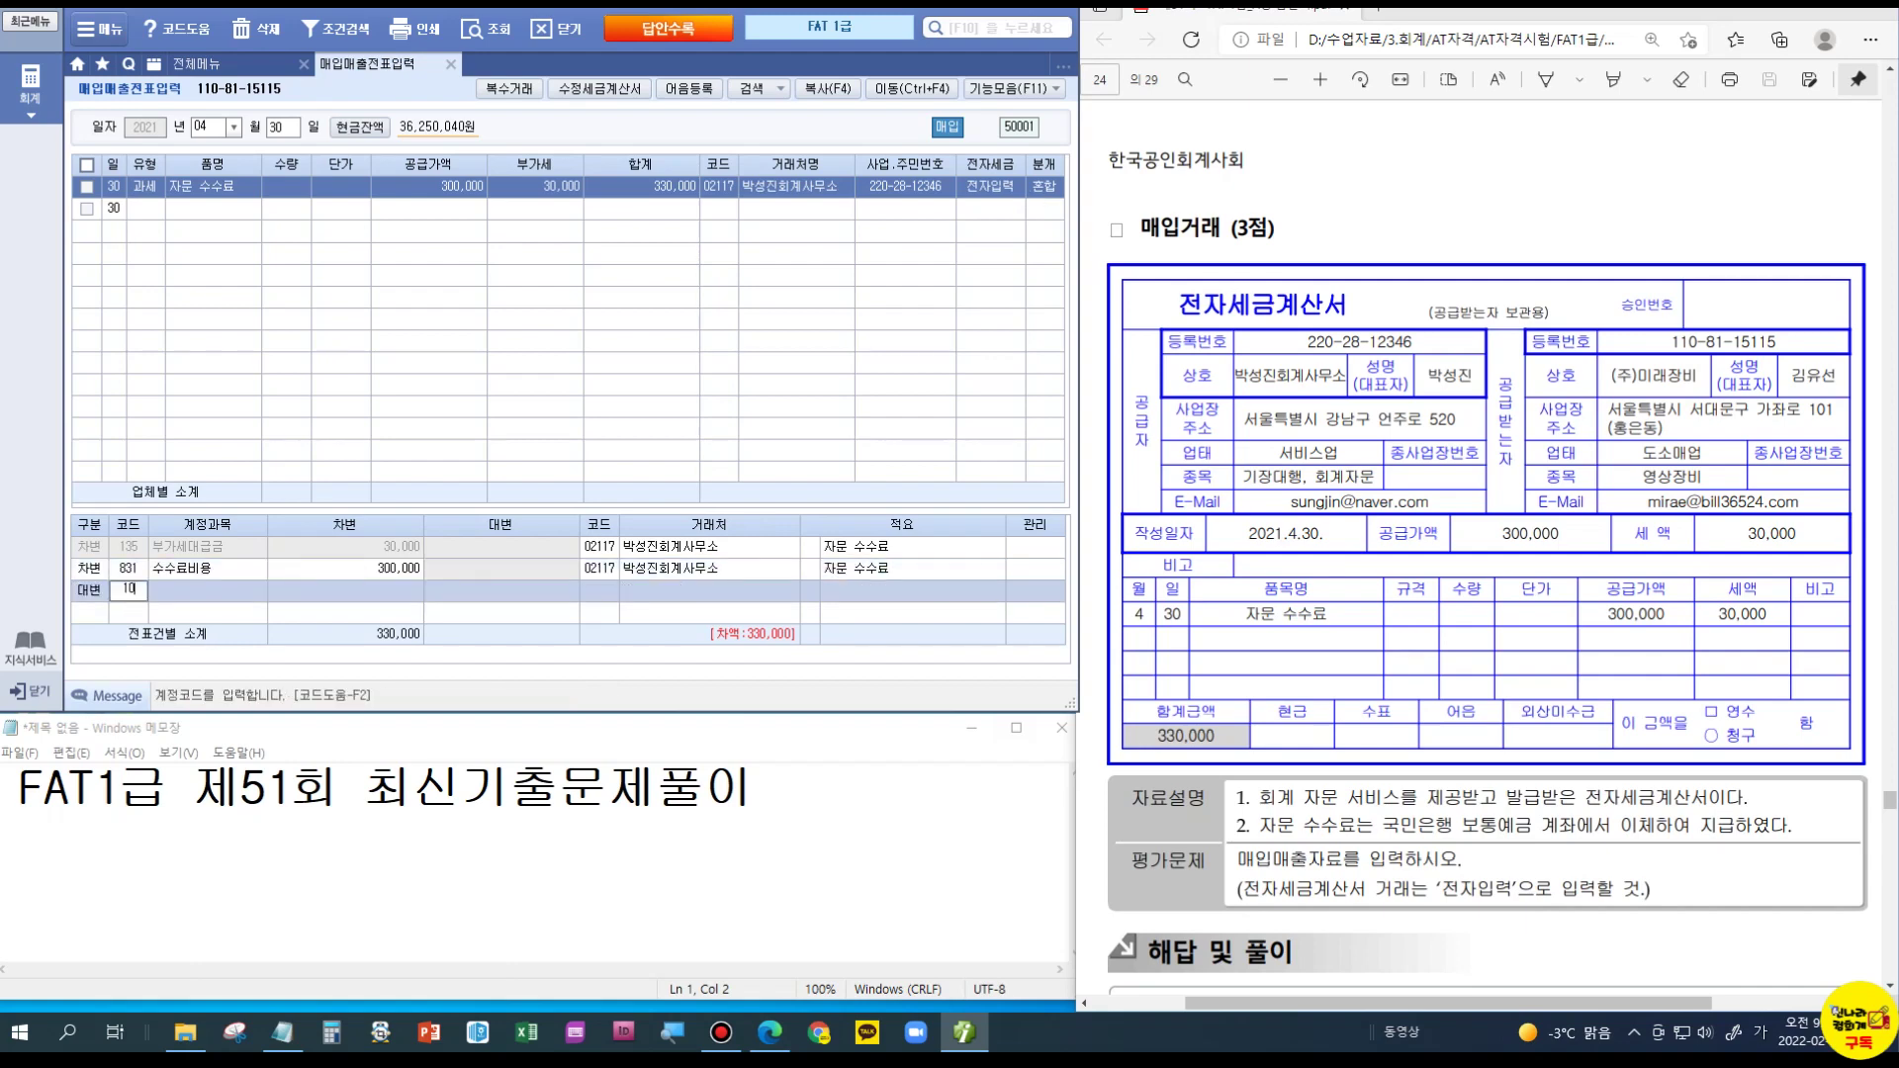
pyautogui.press('Return')
pyautogui.write('33')
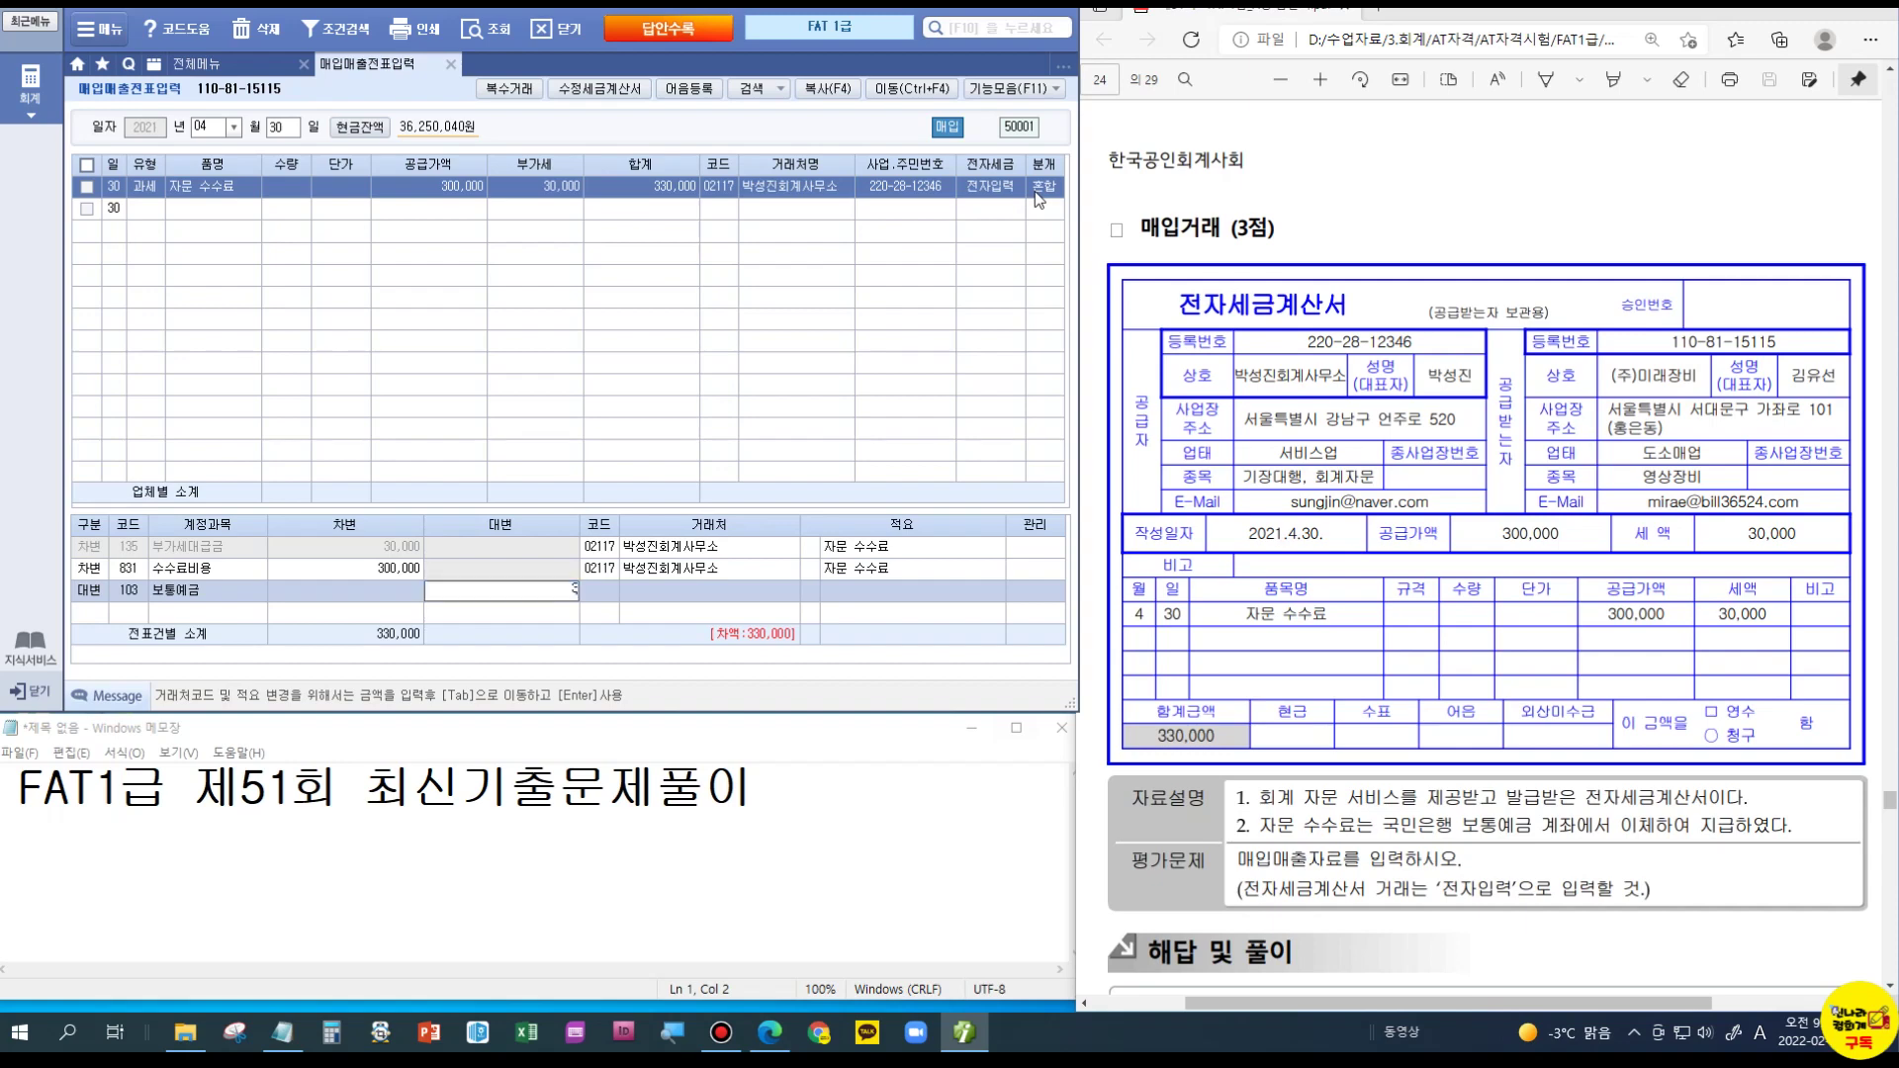
pyautogui.write('0,000')
pyautogui.press('Return')
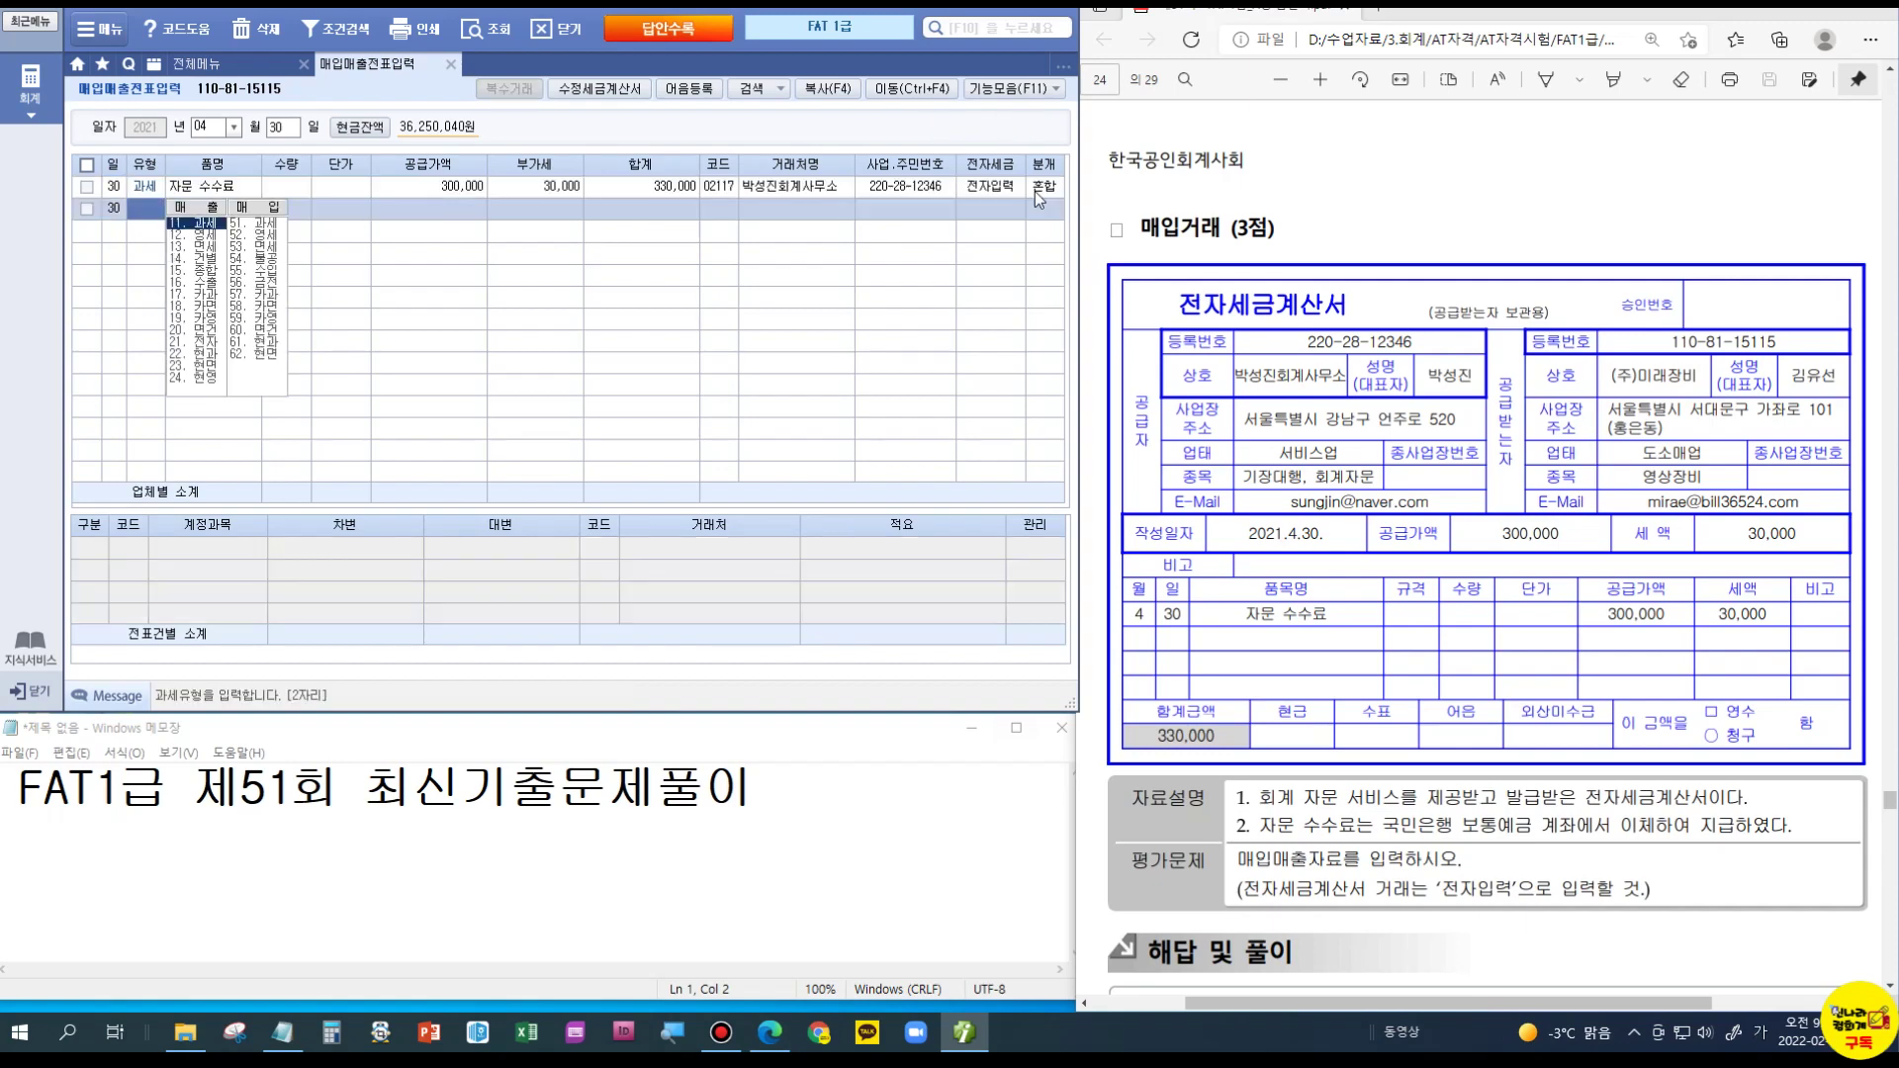
# Step: Change the 보통예금 line's counterparty in the April 30 voucher to 국민은행(보통)
pyautogui.click(554, 182)
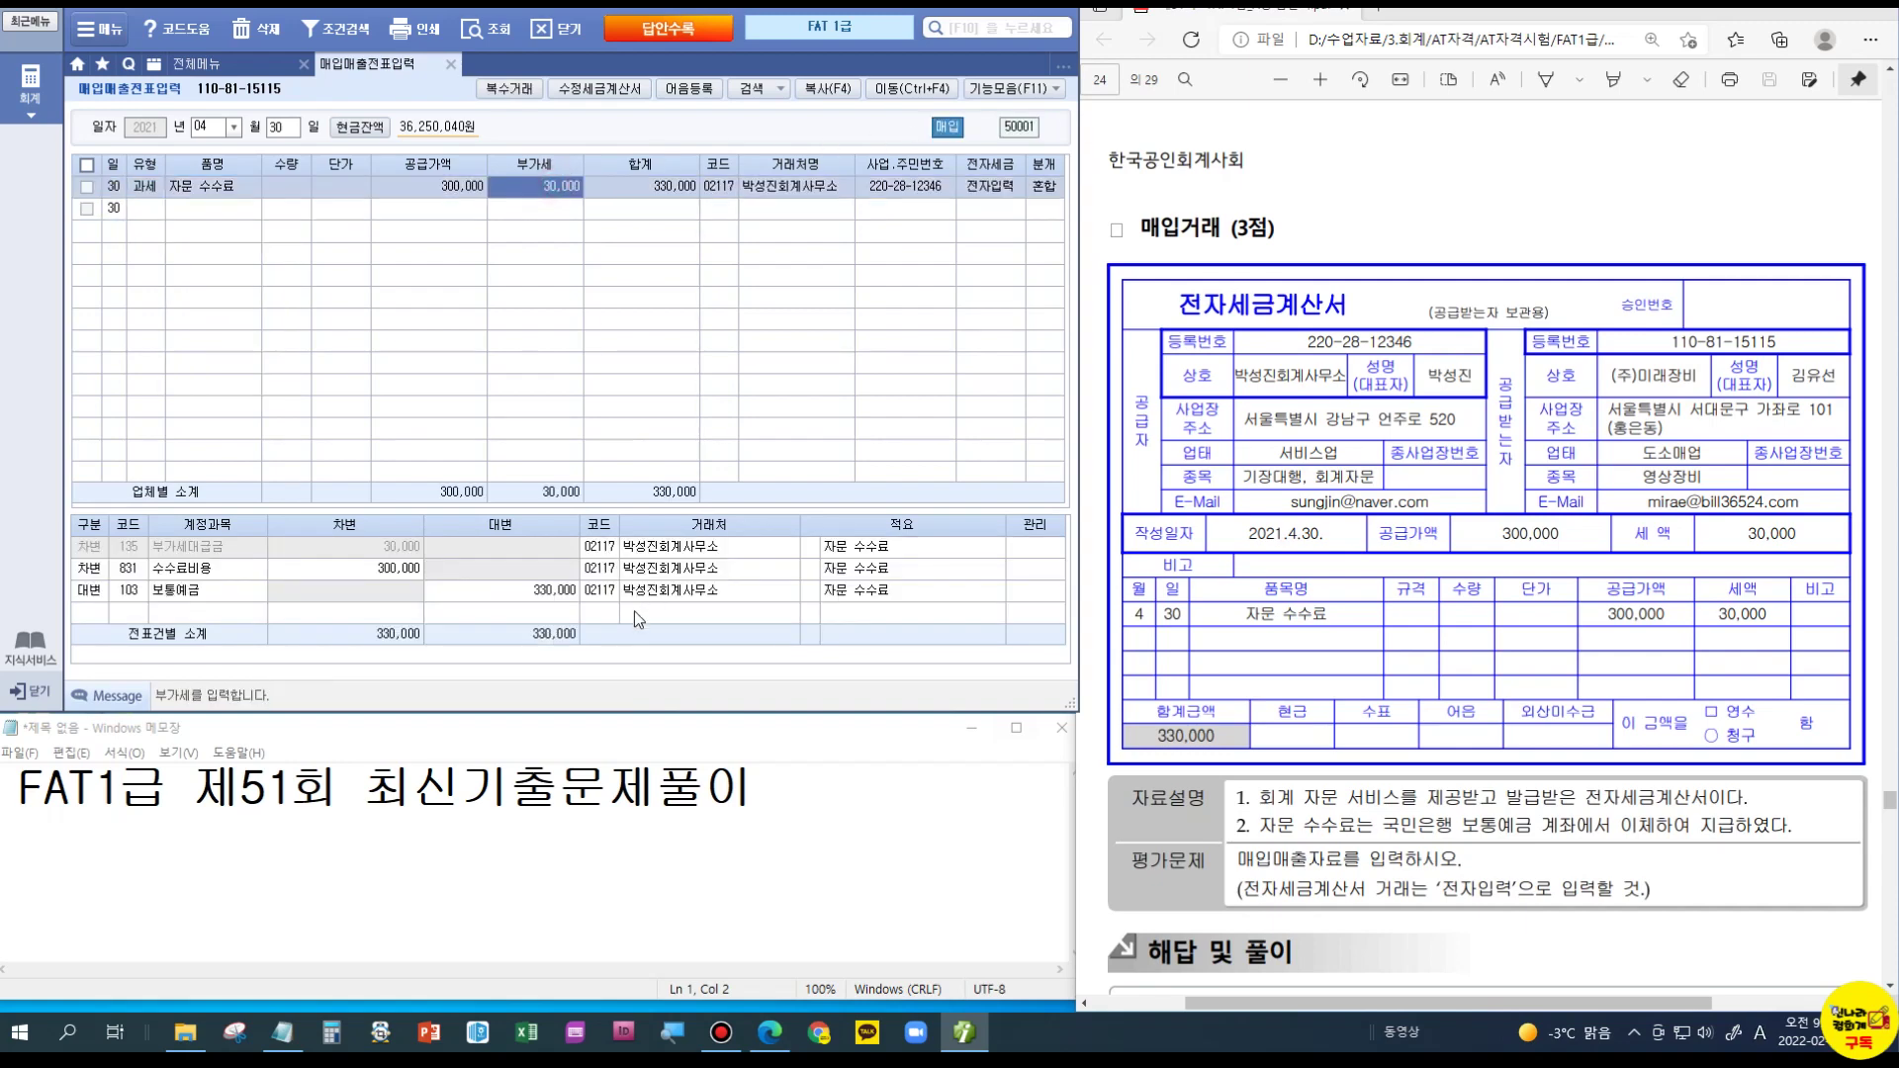
pyautogui.click(607, 599)
pyautogui.click(606, 593)
pyautogui.write('국민')
pyautogui.press('Return')
pyautogui.press('Down')
pyautogui.press('Return')
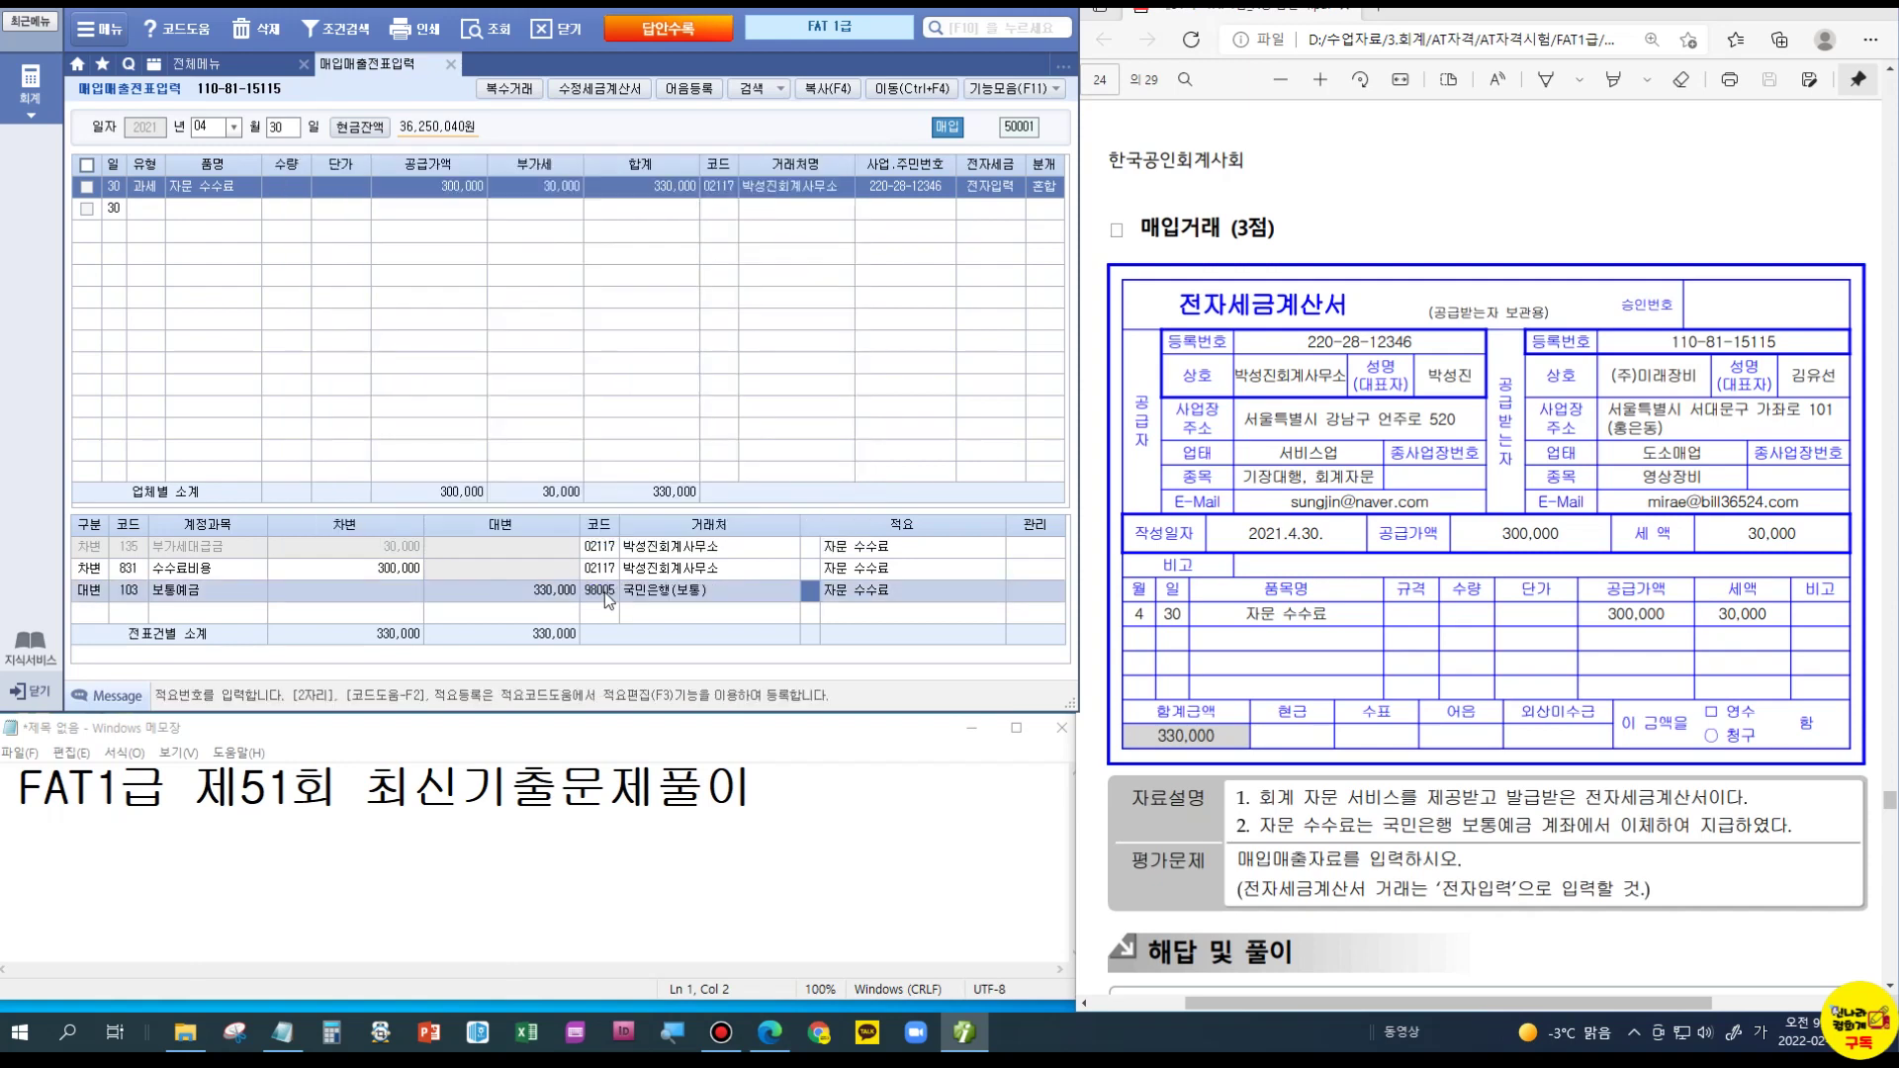
pyautogui.click(692, 568)
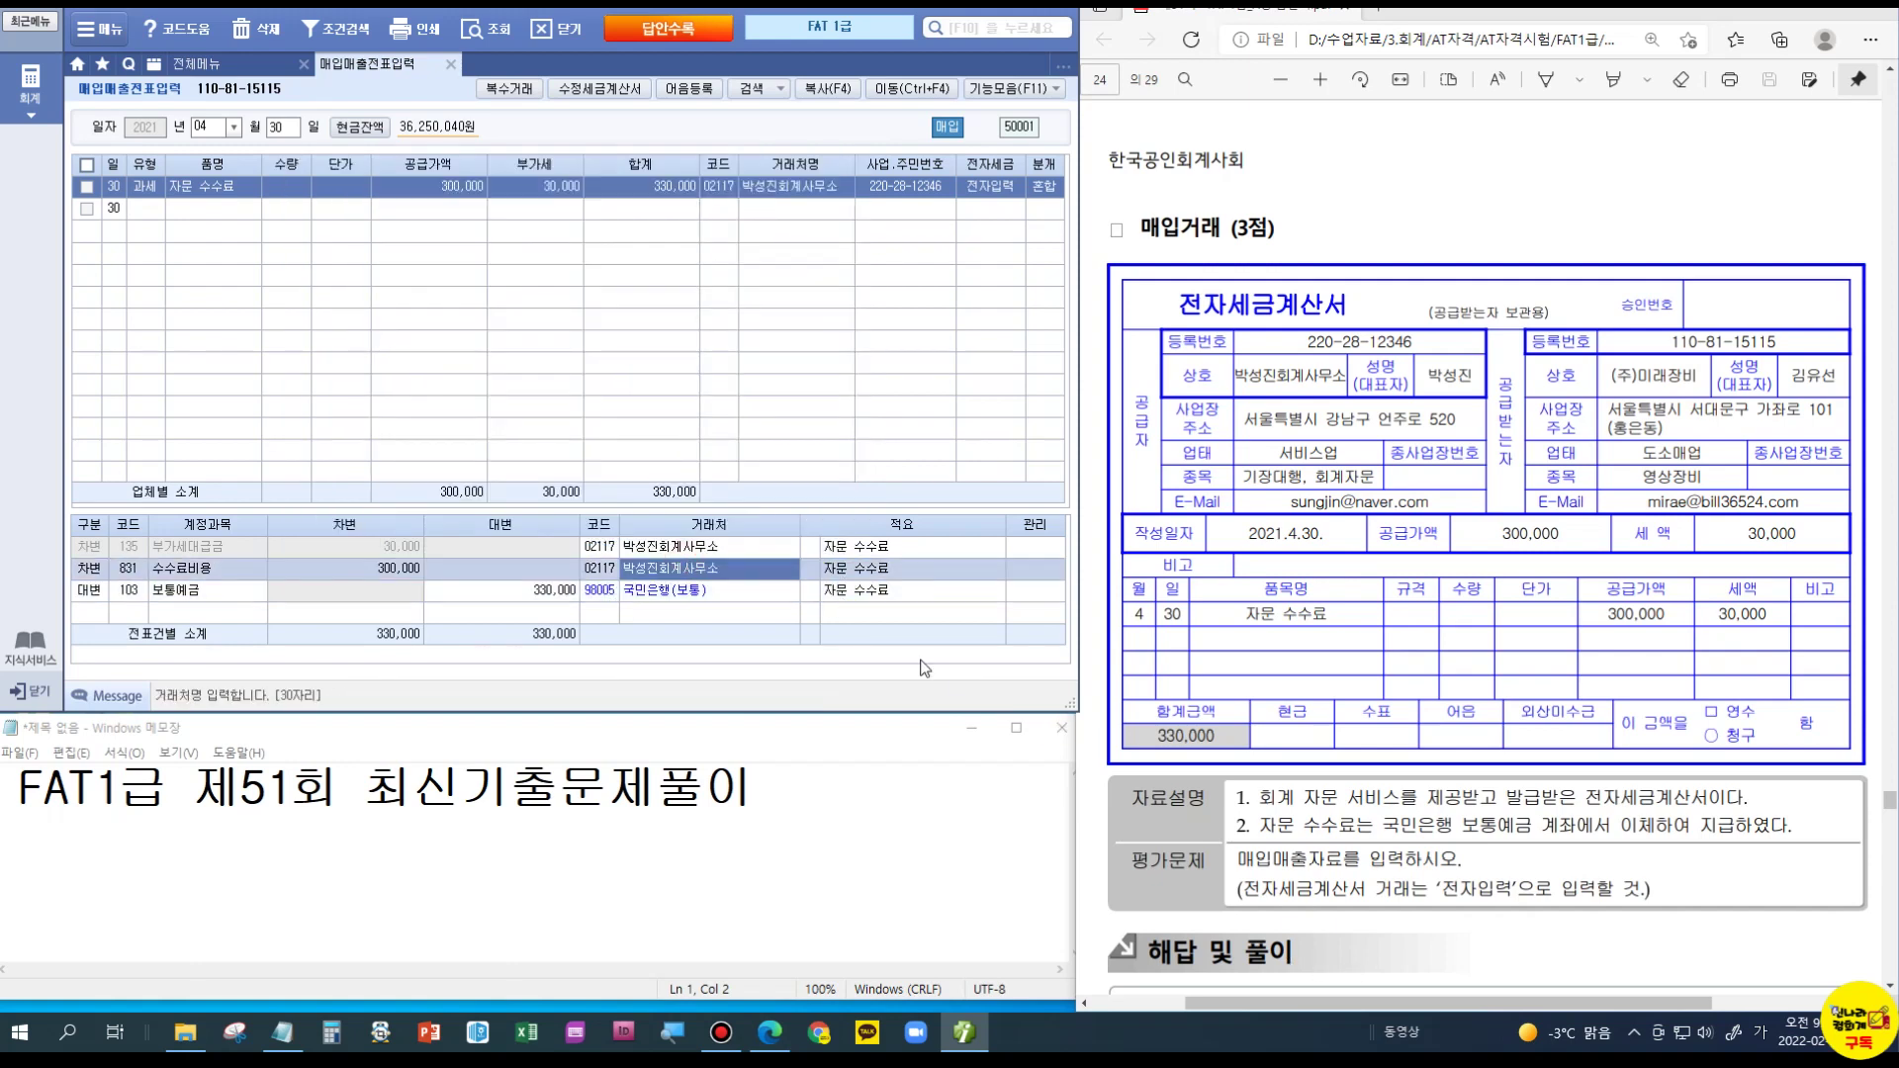
# Step: Check the April 30 answer and the FAT 회계실무 book purchase problem in the PDF, and set the voucher date to May 9
pyautogui.scroll(-4, 1298, 763)
pyautogui.press('ctrl')
pyautogui.click(1665, 689)
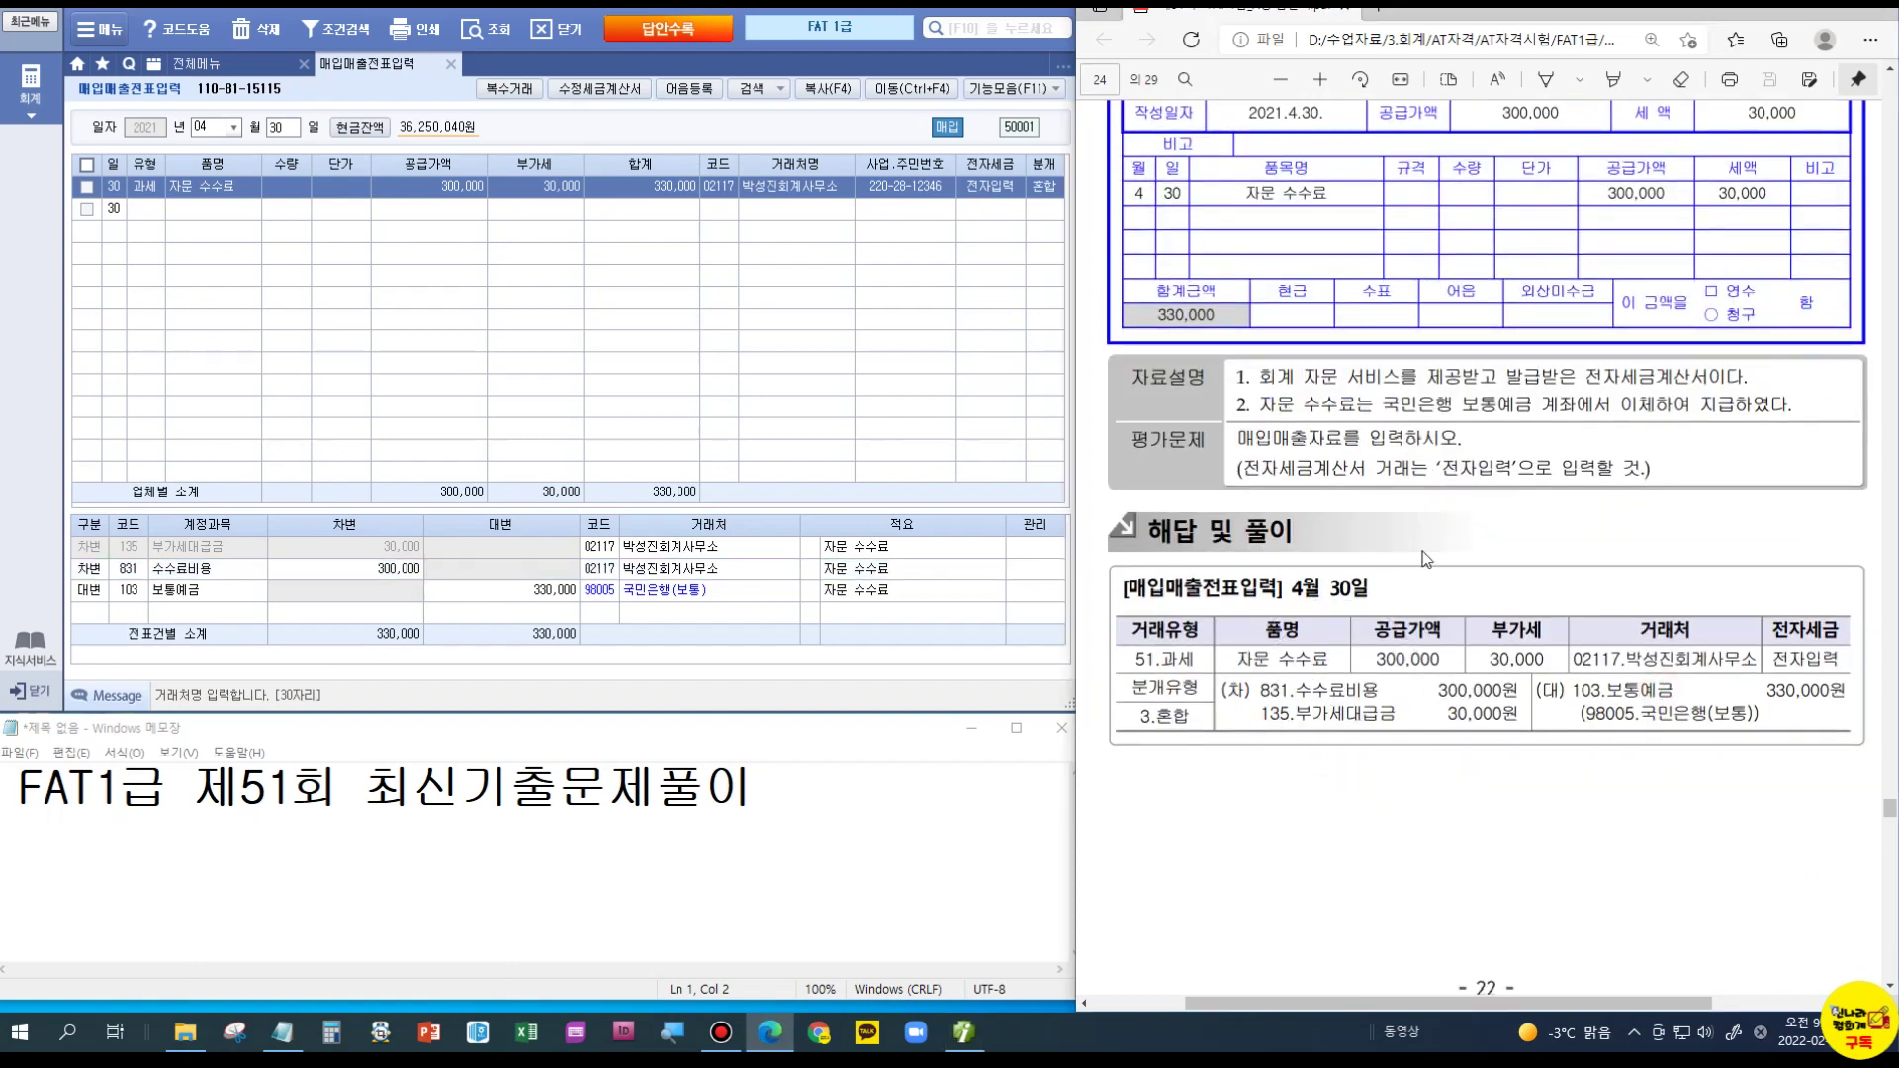
pyautogui.scroll(-7, 1393, 732)
pyautogui.scroll(-2, 1393, 732)
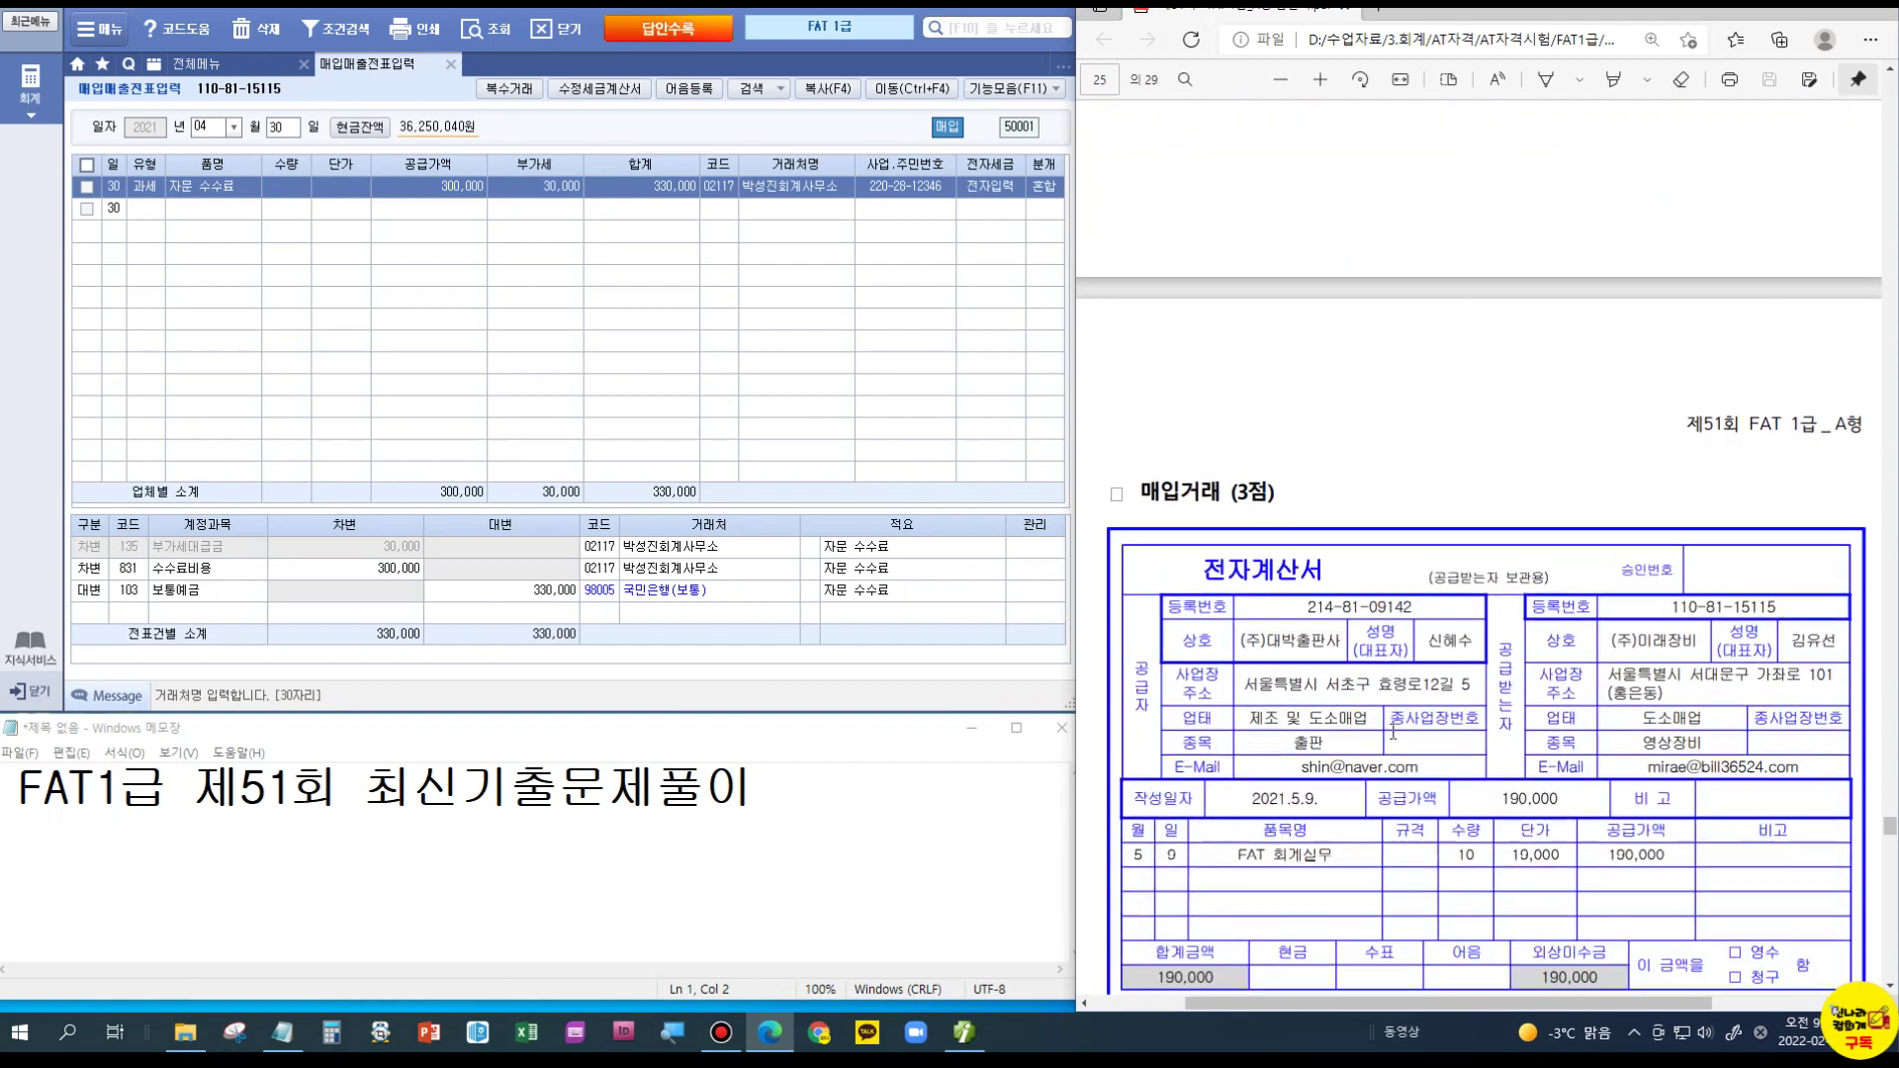
pyautogui.scroll(-1, 1279, 569)
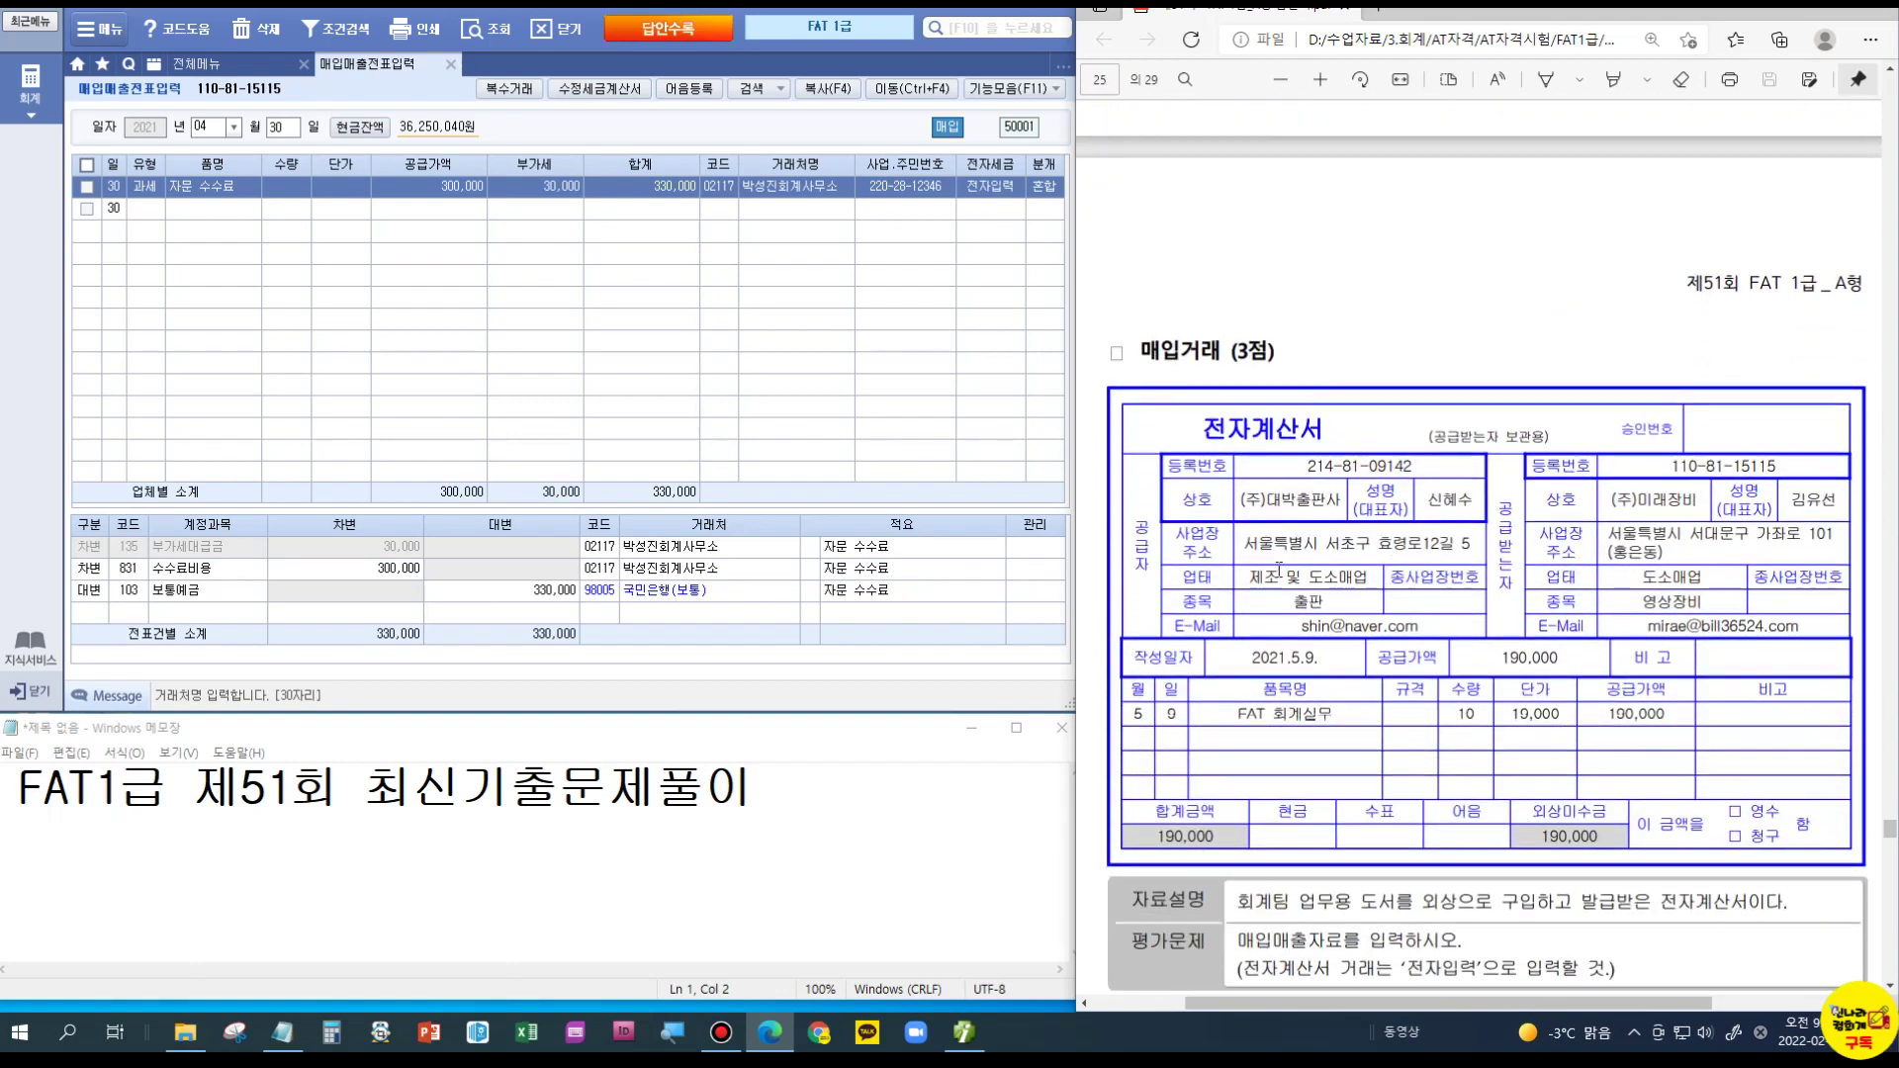
pyautogui.scroll(-1, 1279, 571)
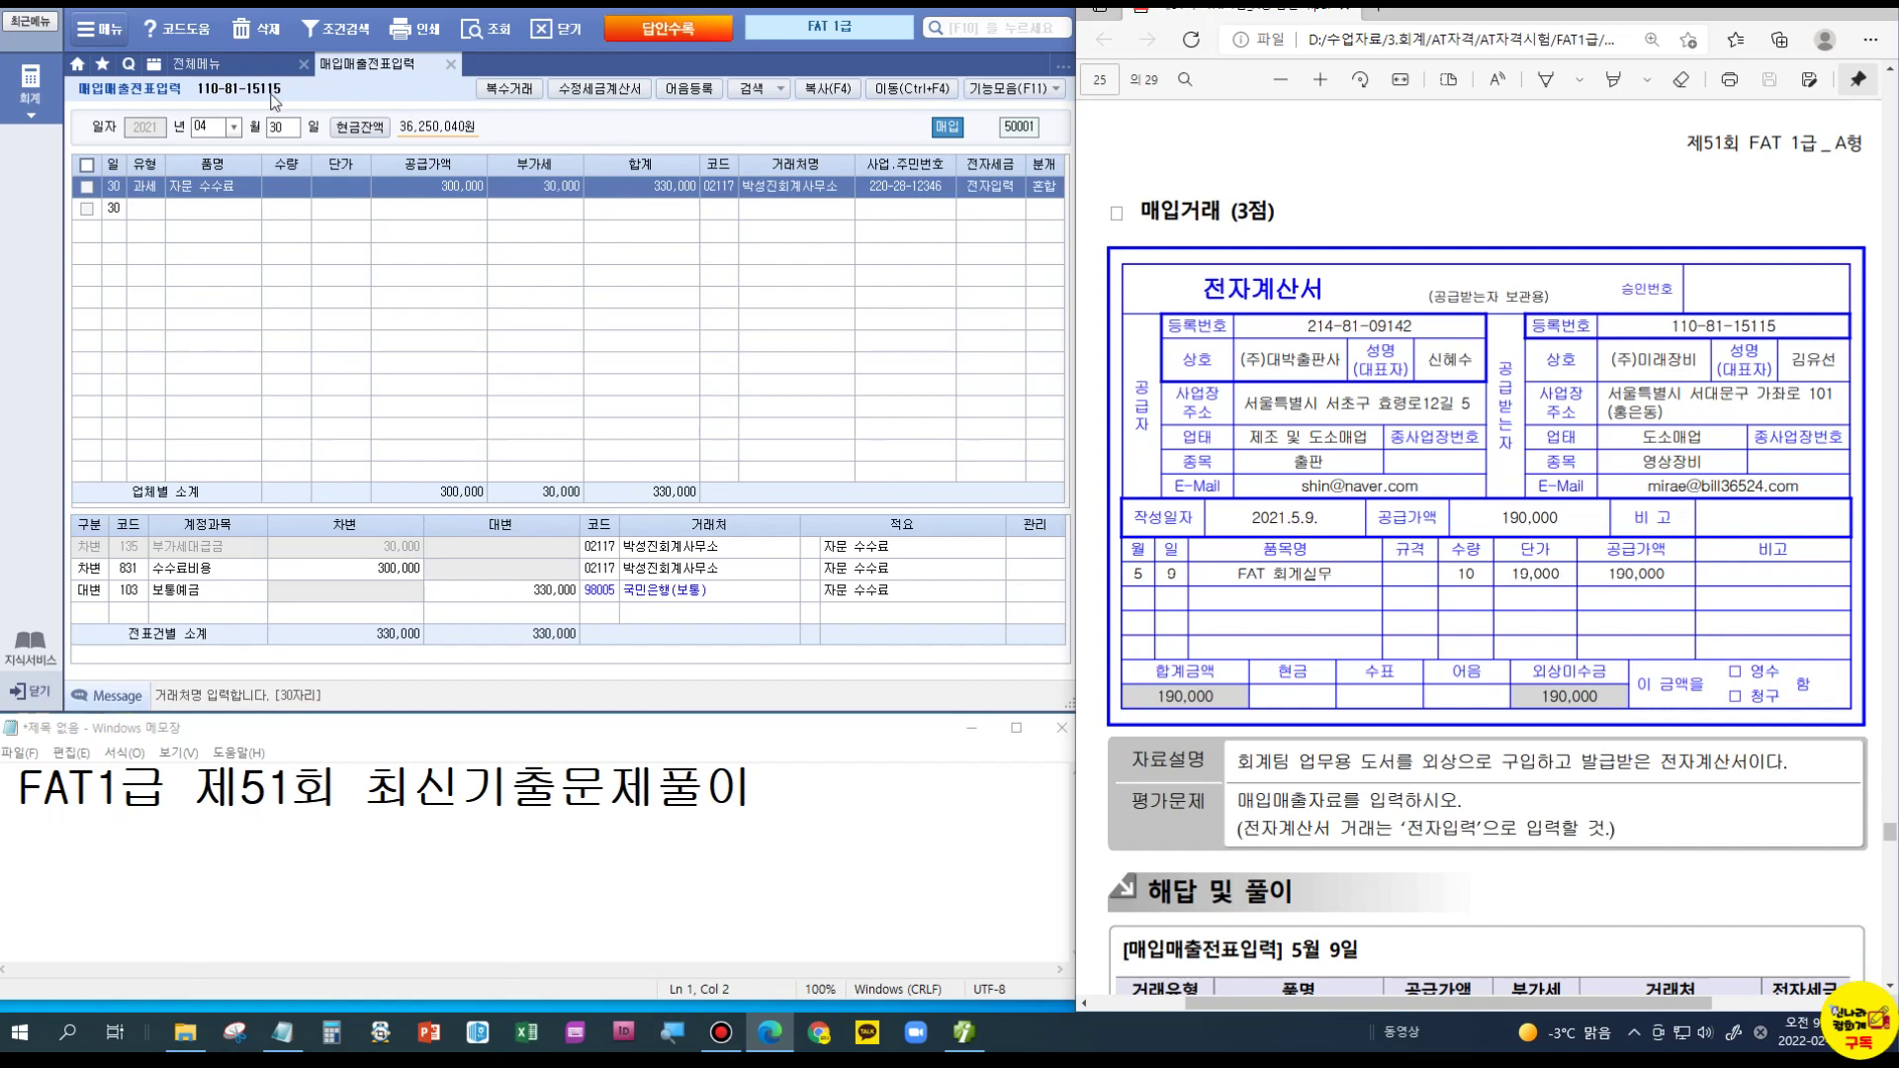
pyautogui.click(219, 126)
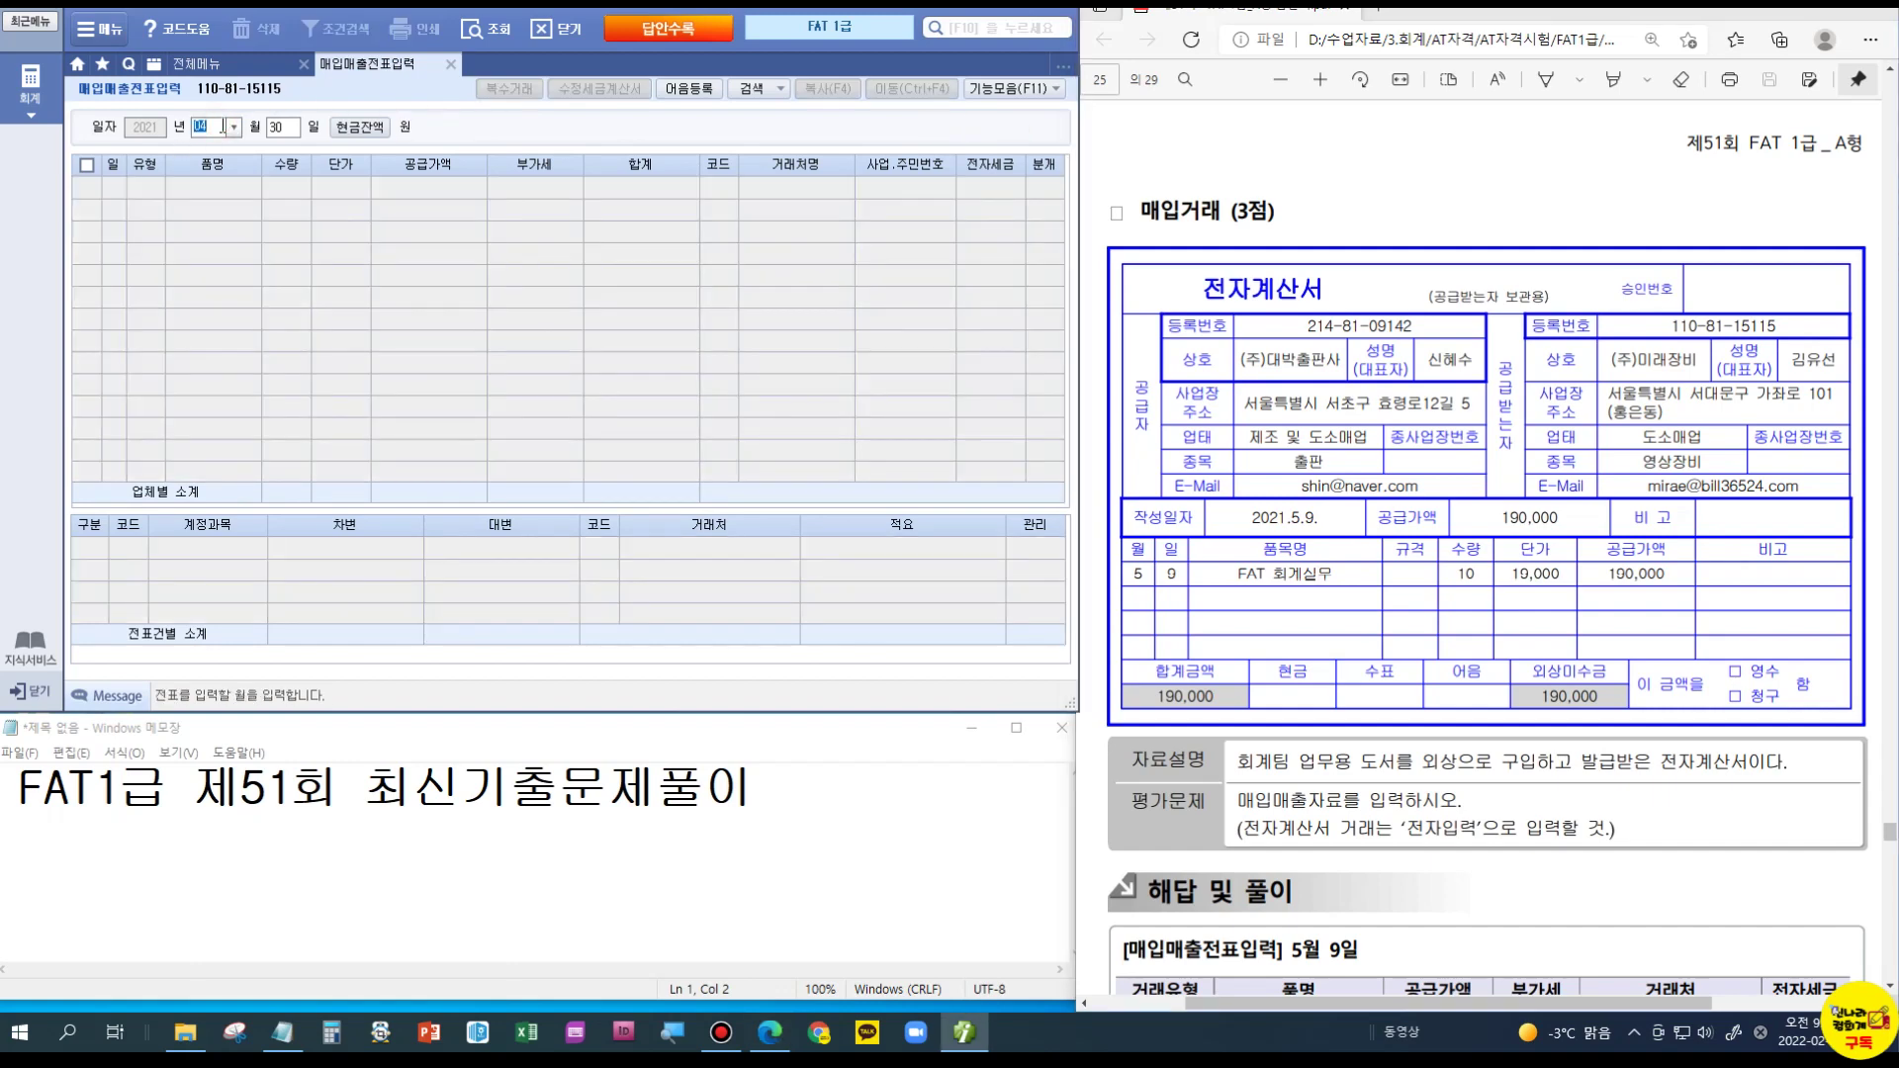
pyautogui.write('050')
pyautogui.write('9')
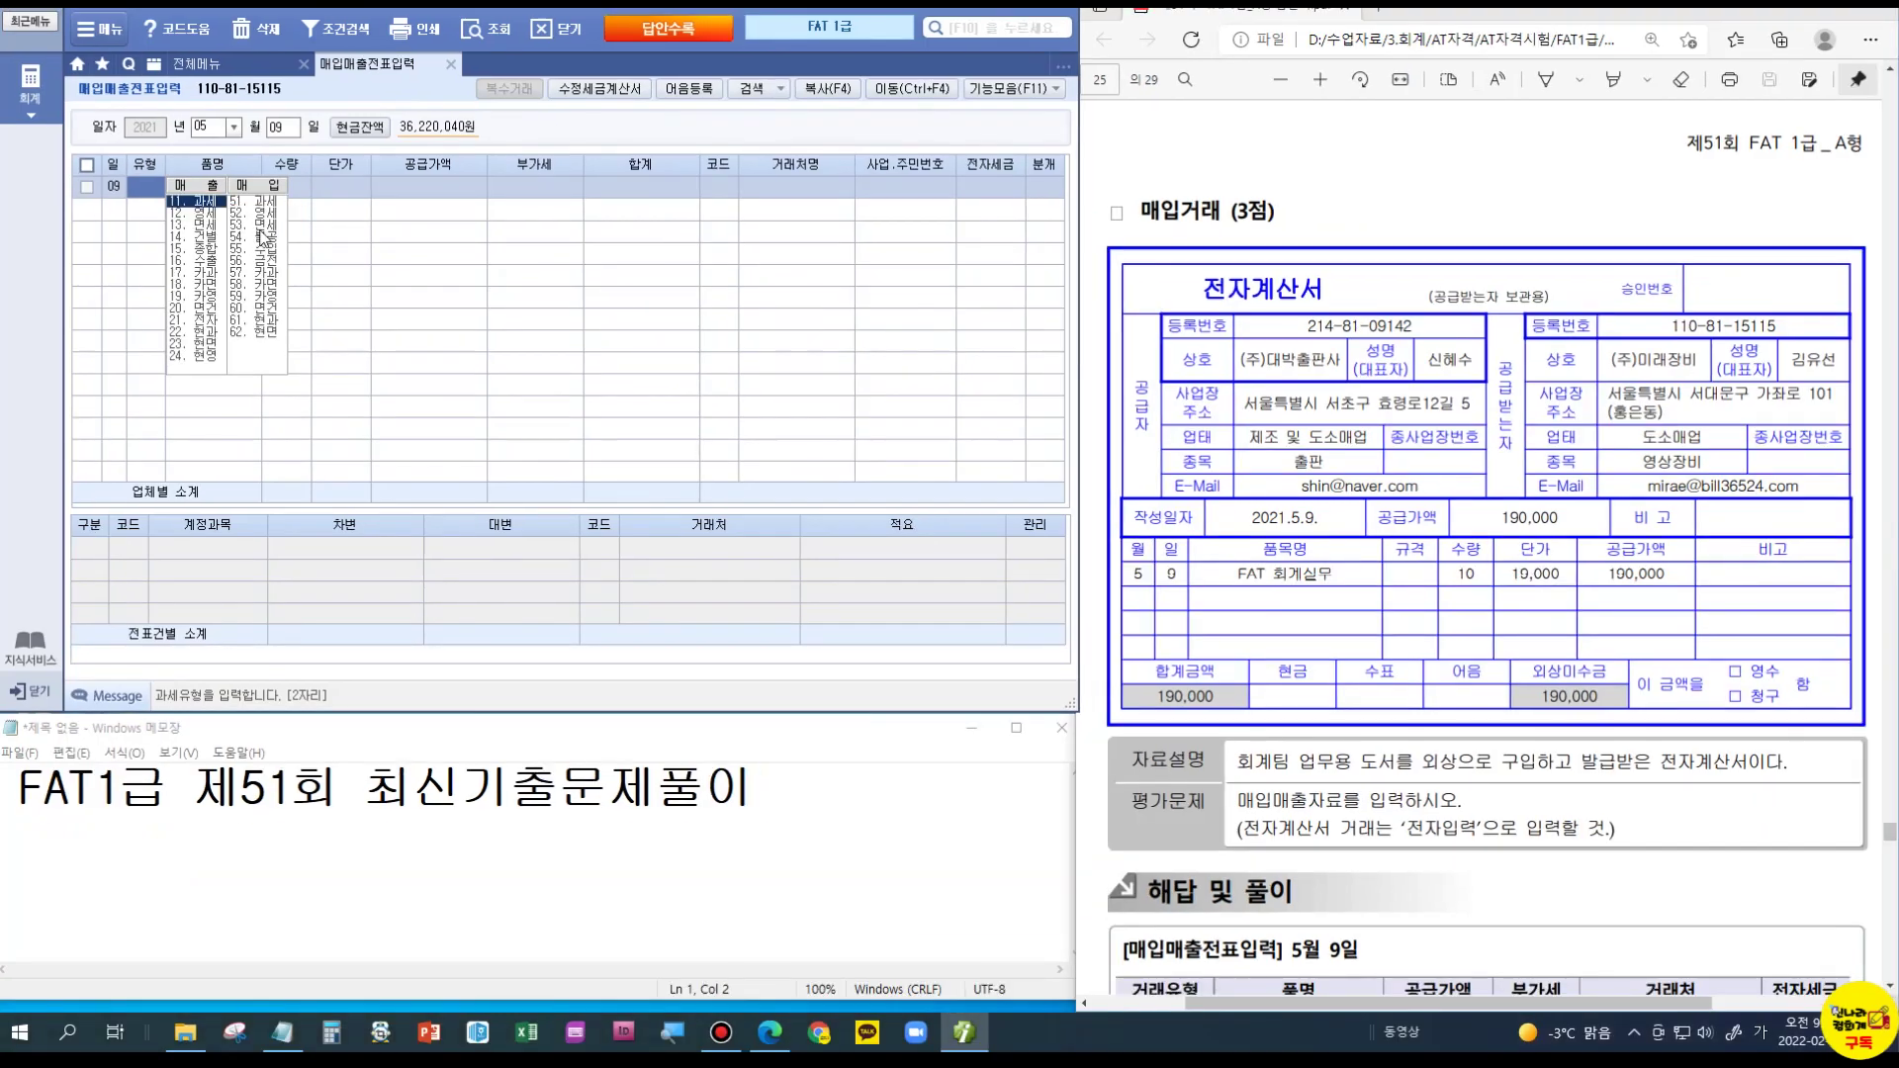
# Step: Set the May 9 voucher's type to the purchase option 53 면세 and enter the item name FAT회계실무
pyautogui.click(265, 226)
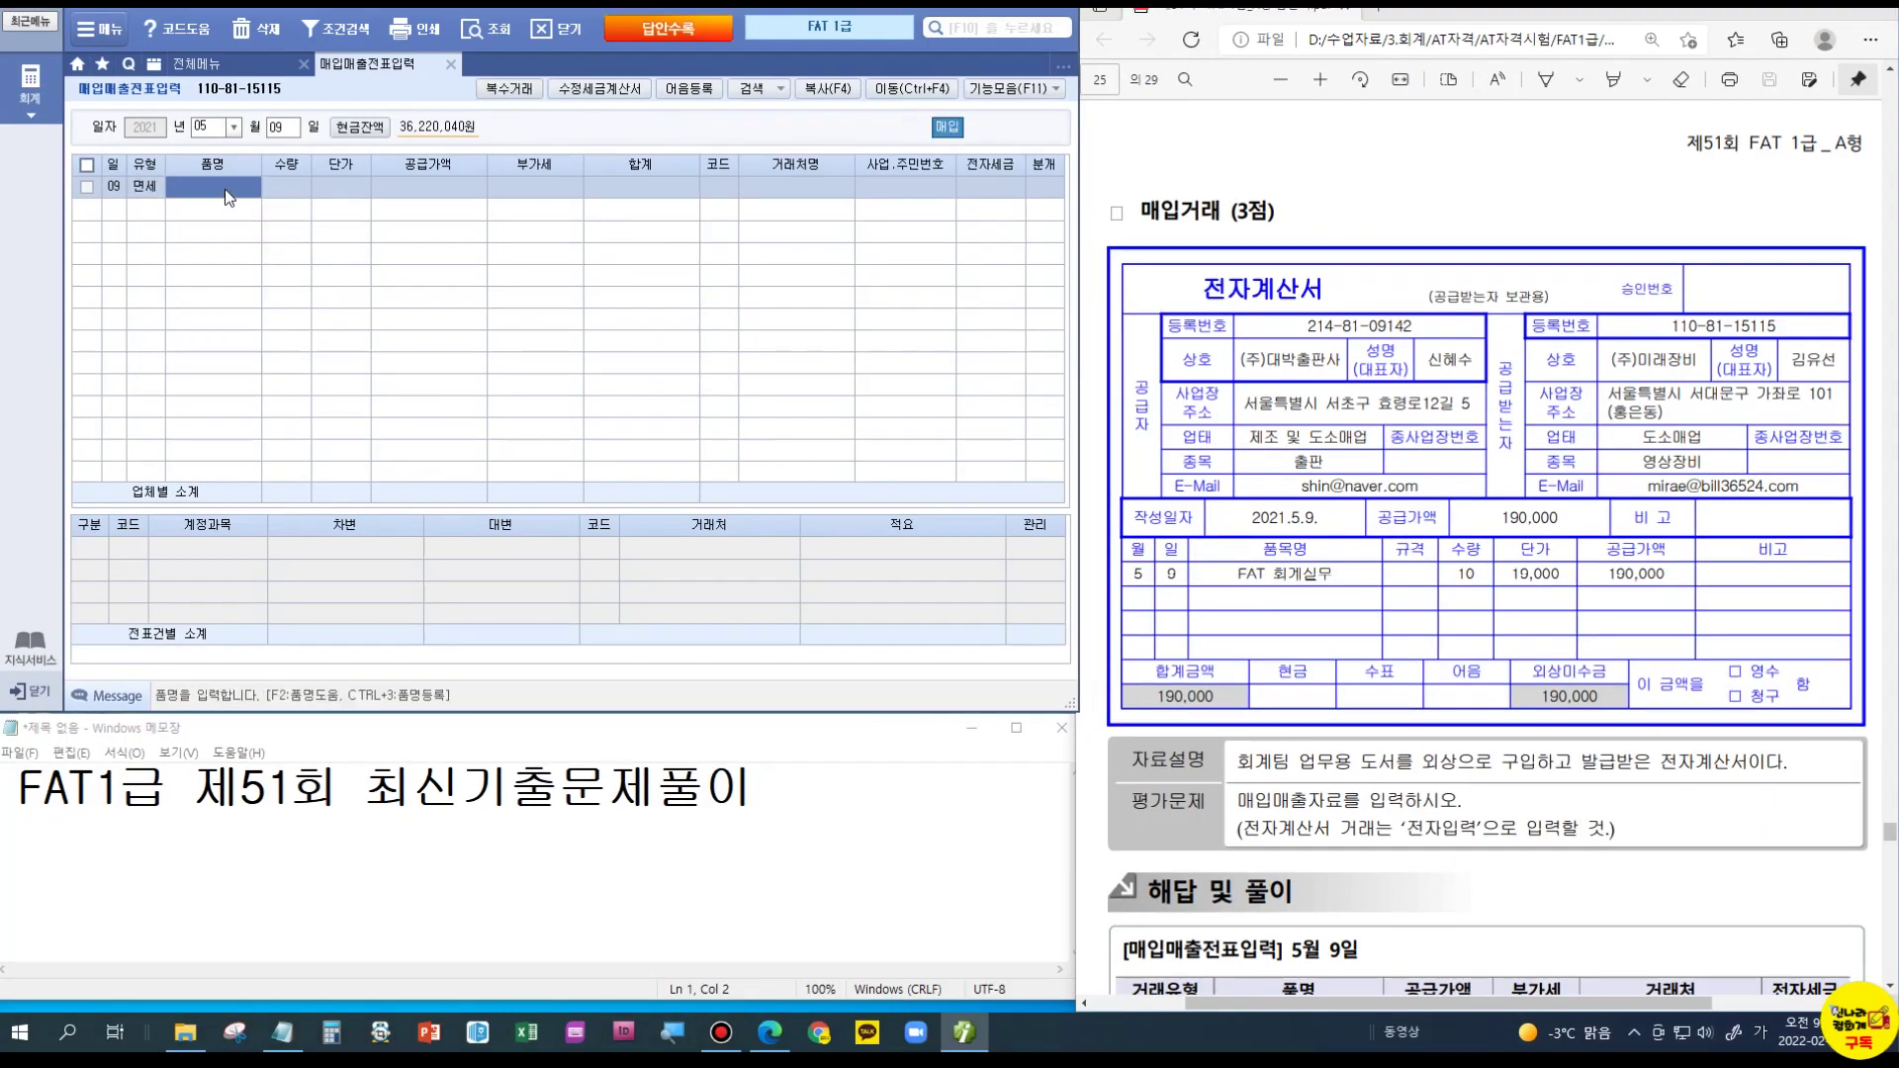
pyautogui.press('Hangul')
pyautogui.write('FAT')
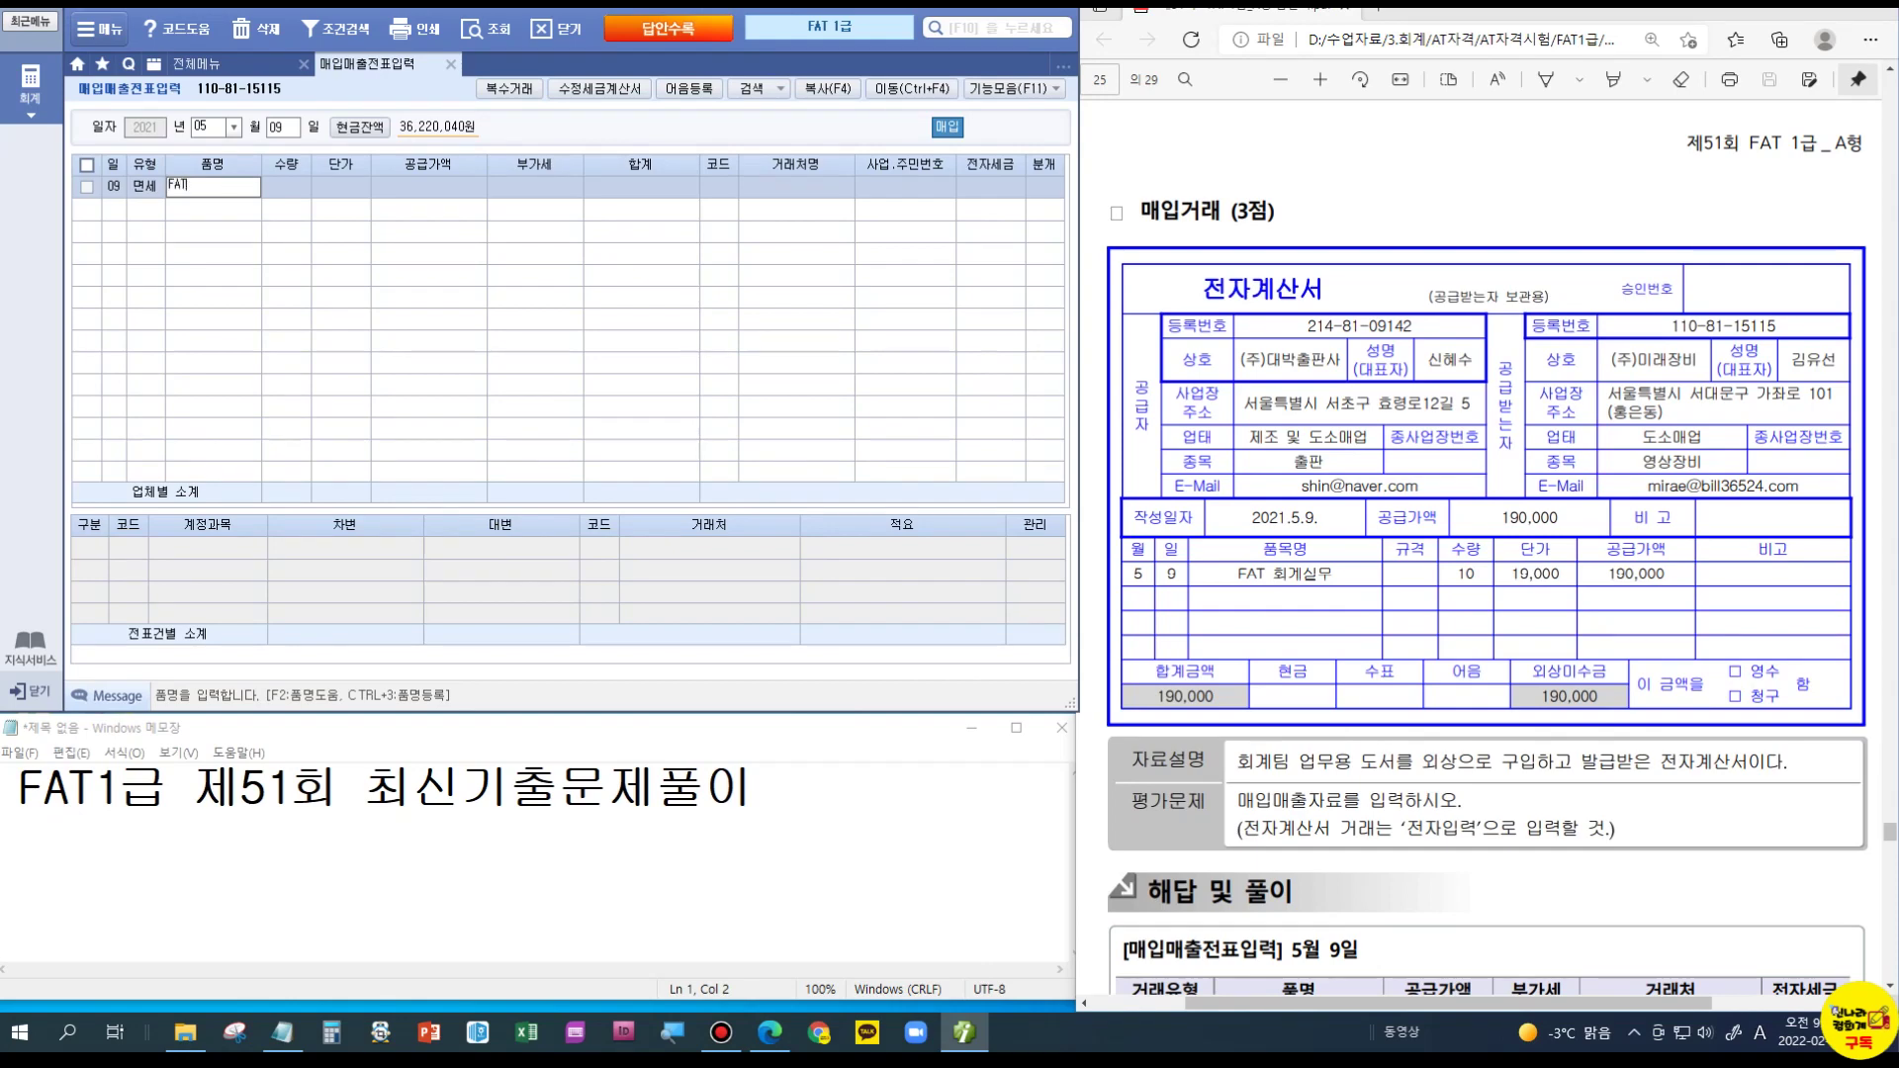
pyautogui.press('Hangul')
pyautogui.write('회계실무')
pyautogui.press('Return')
pyautogui.press('Return')
pyautogui.press('Return')
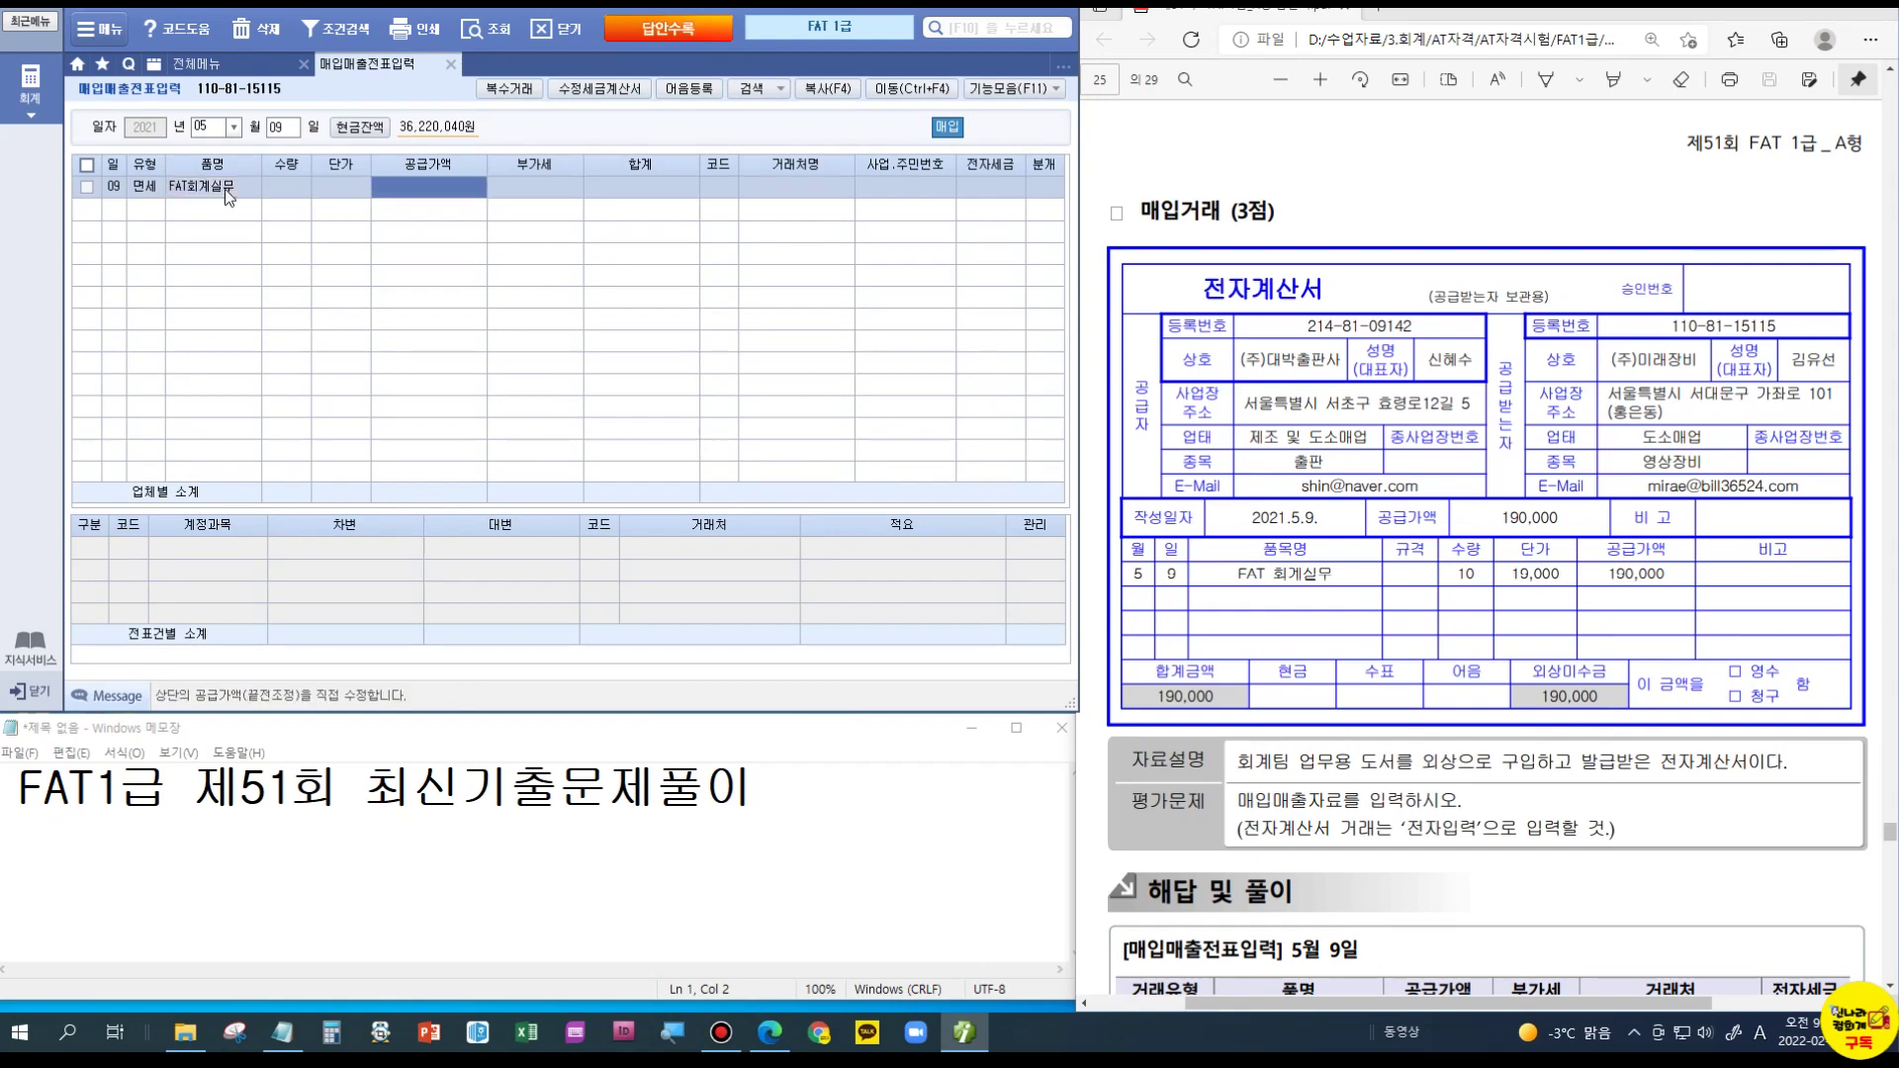
# Step: Enter a quantity of 10 and a unit price of 10,000 for the FAT회계실무 item
pyautogui.press('Left')
pyautogui.press('Left')
pyautogui.write('10')
pyautogui.press('Return')
pyautogui.write('10,000')
pyautogui.press('Return')
pyautogui.press('Return')
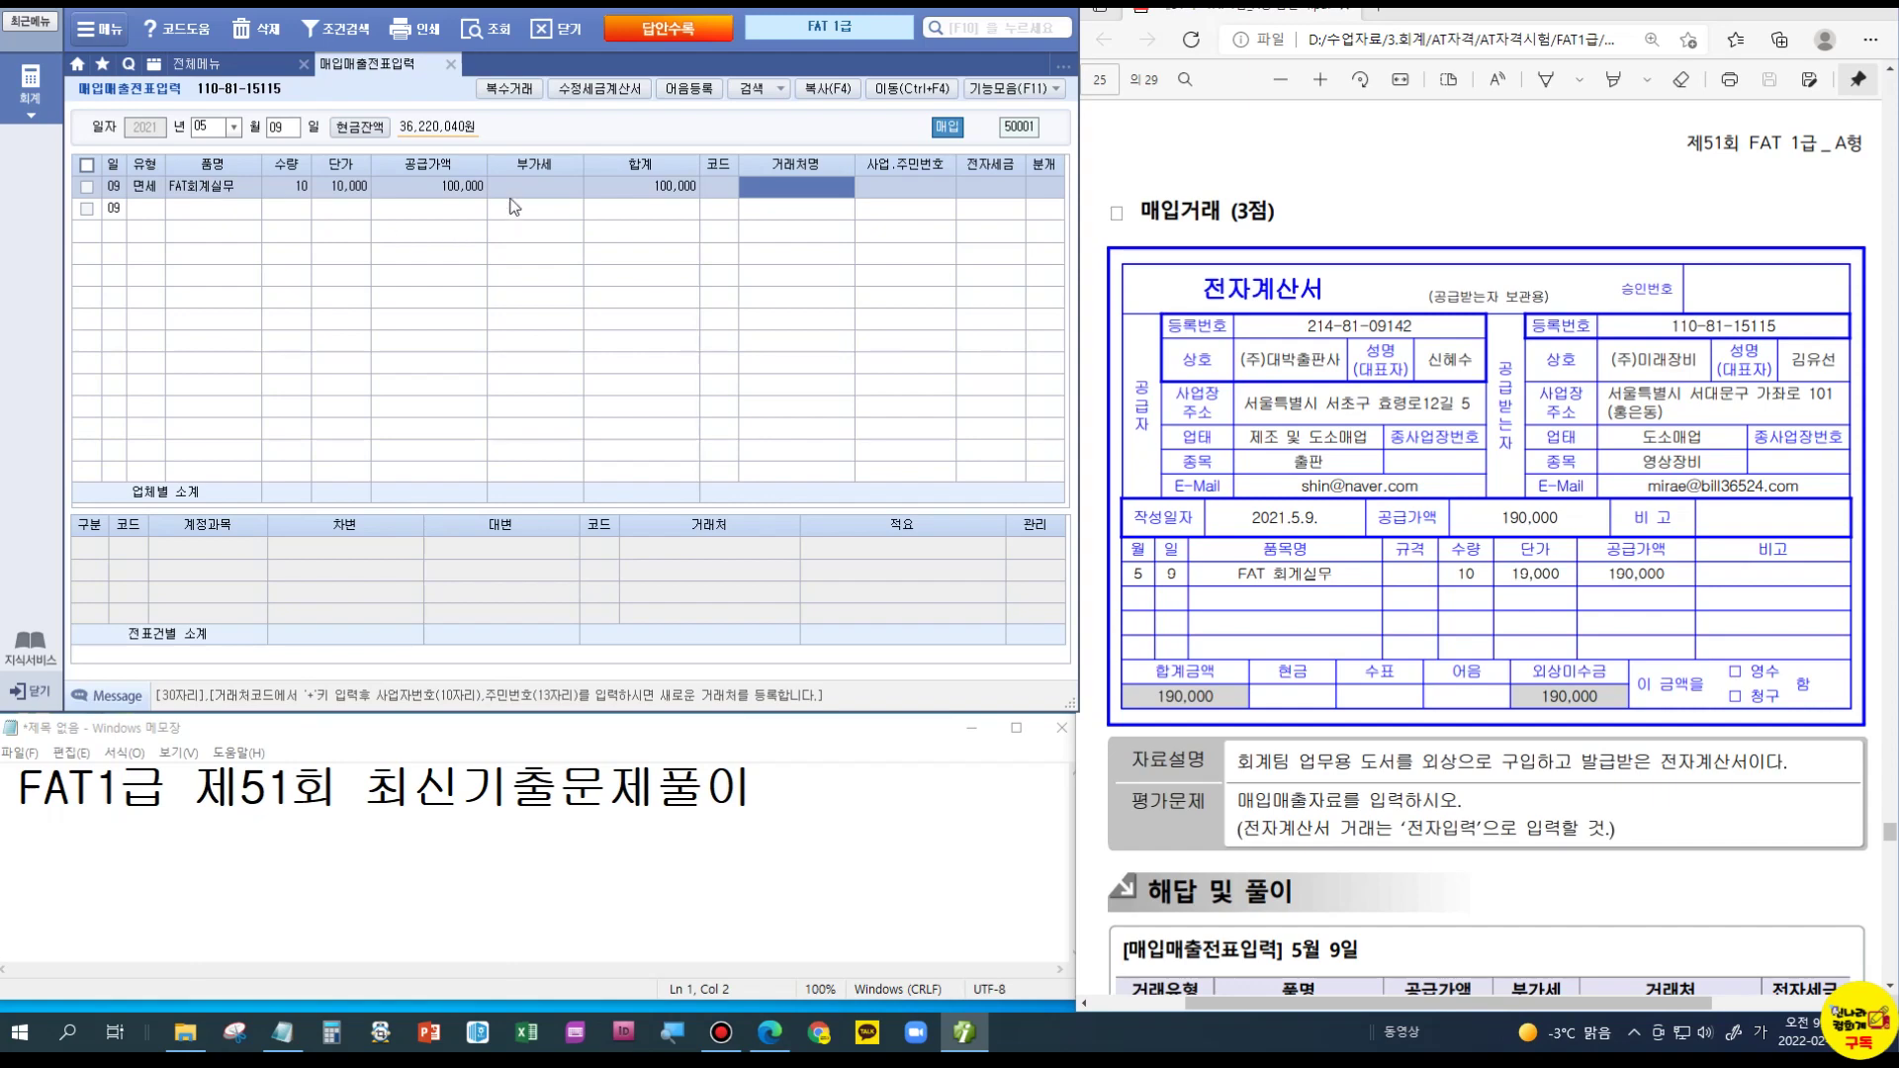
# Step: Set the May 9 voucher's counterparty to (주)대박출판사 and mark its electronic invoice as 전자입력
pyautogui.click(722, 197)
pyautogui.write('대박')
pyautogui.press('Return')
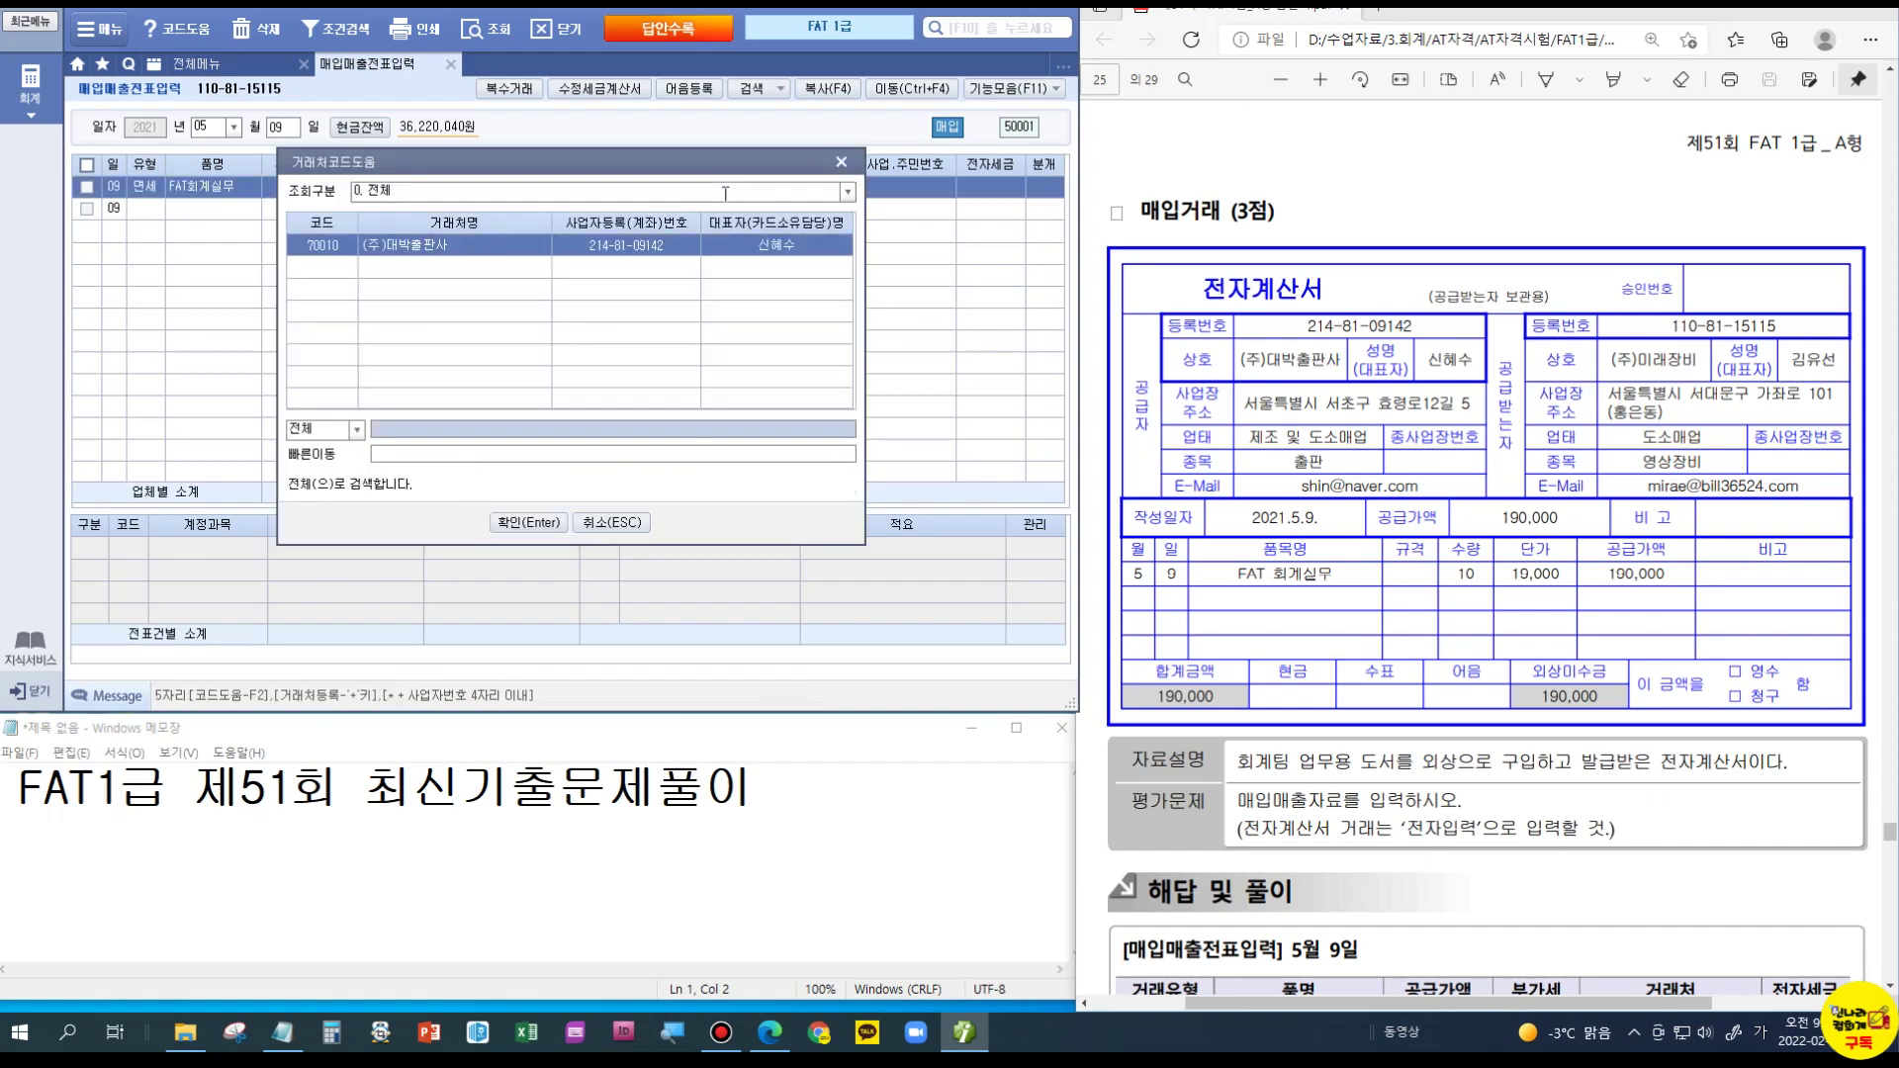
pyautogui.press('Return')
pyautogui.write('1')
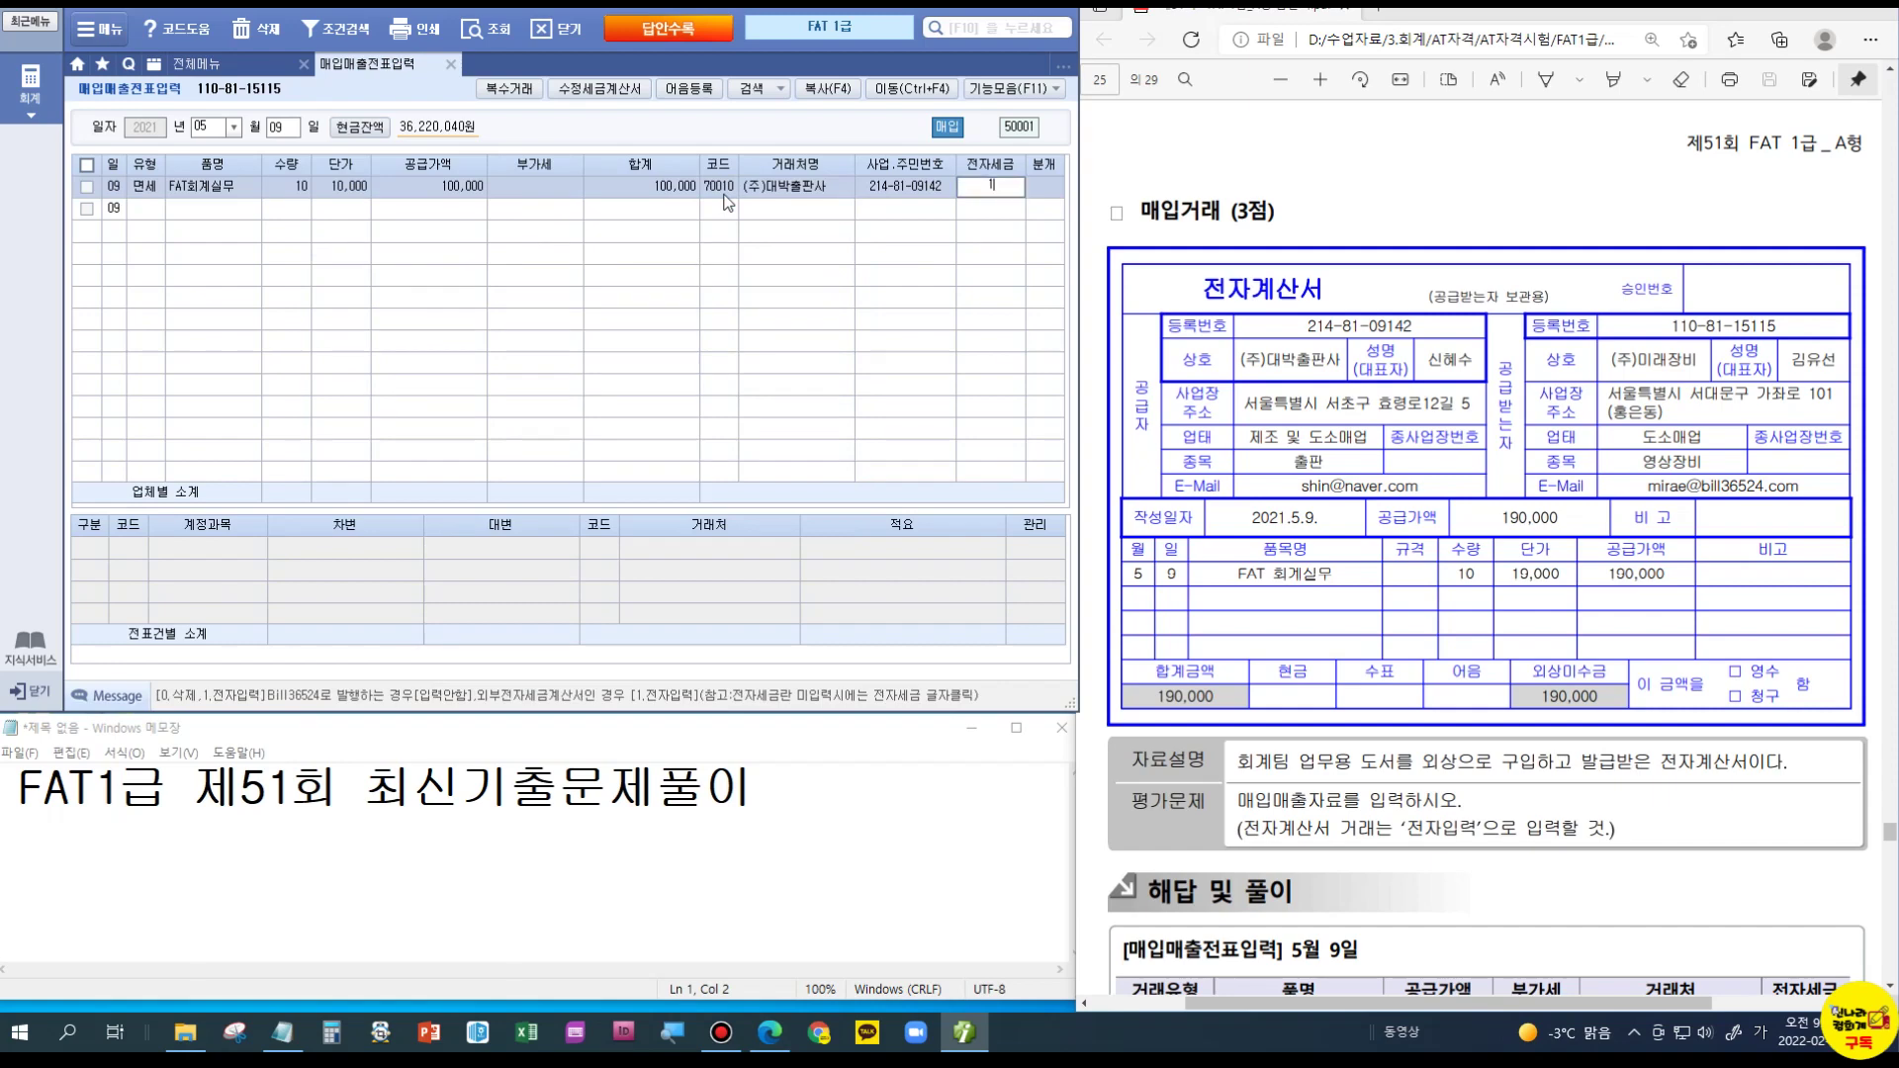
pyautogui.press('Return')
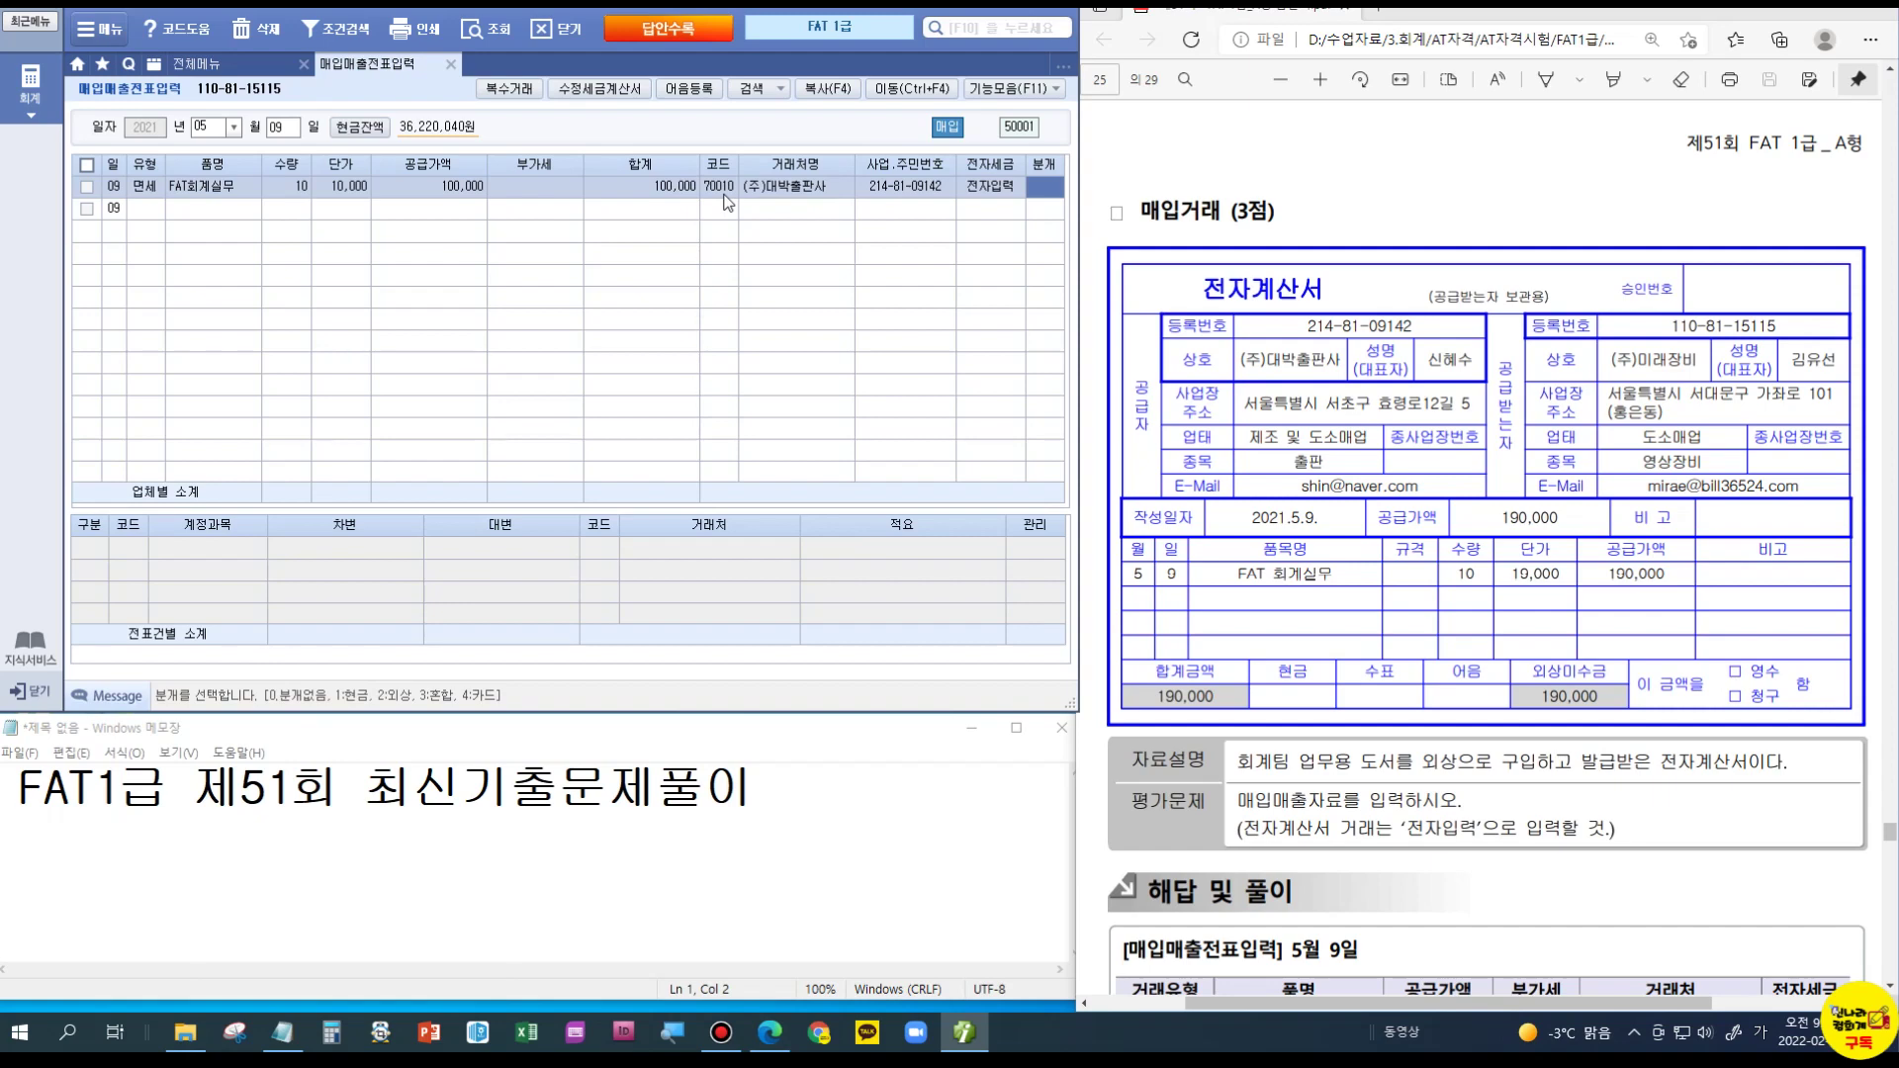
# Step: Set the May 9 journal type to 3 혼합 and replace the 상품 debit account with 826 도서인쇄비
pyautogui.write('3')
pyautogui.press('Return')
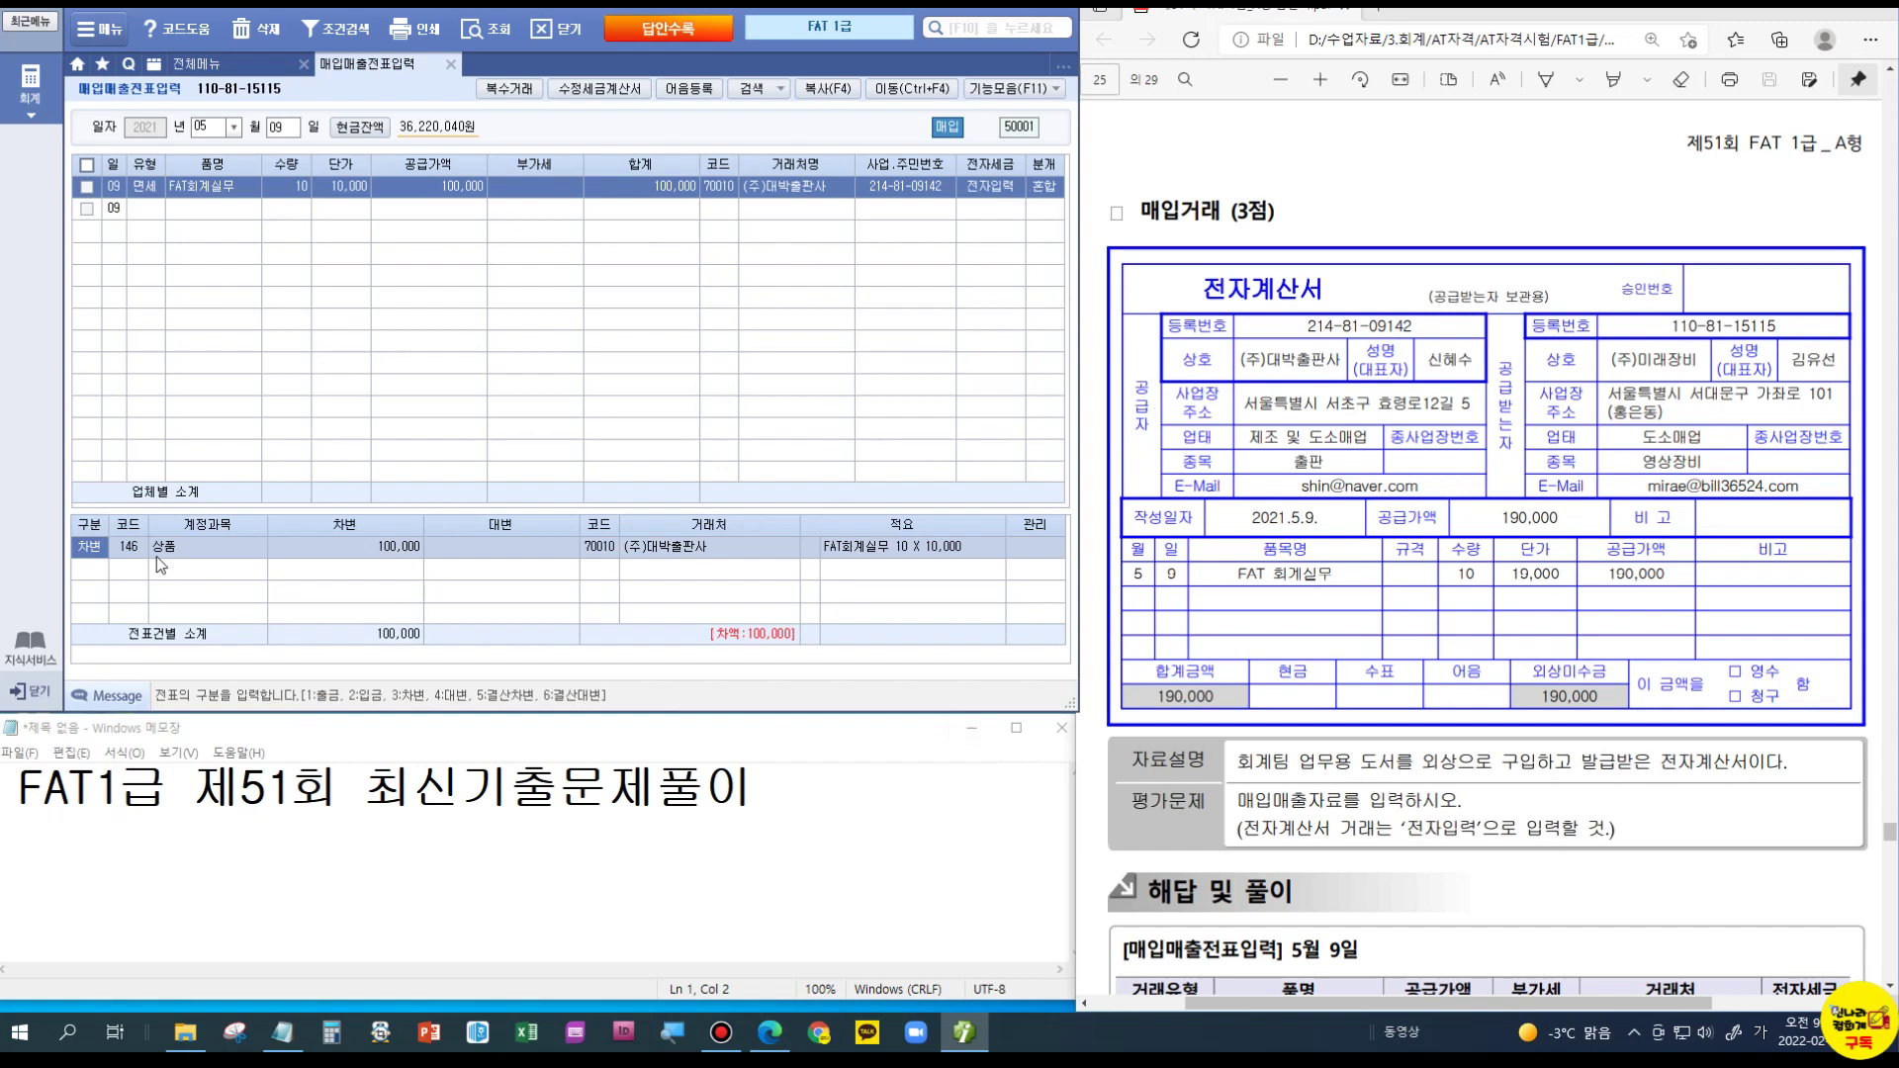
pyautogui.doubleClick(128, 555)
pyautogui.write('도서')
pyautogui.press('Down')
pyautogui.press('Down')
pyautogui.press('Down')
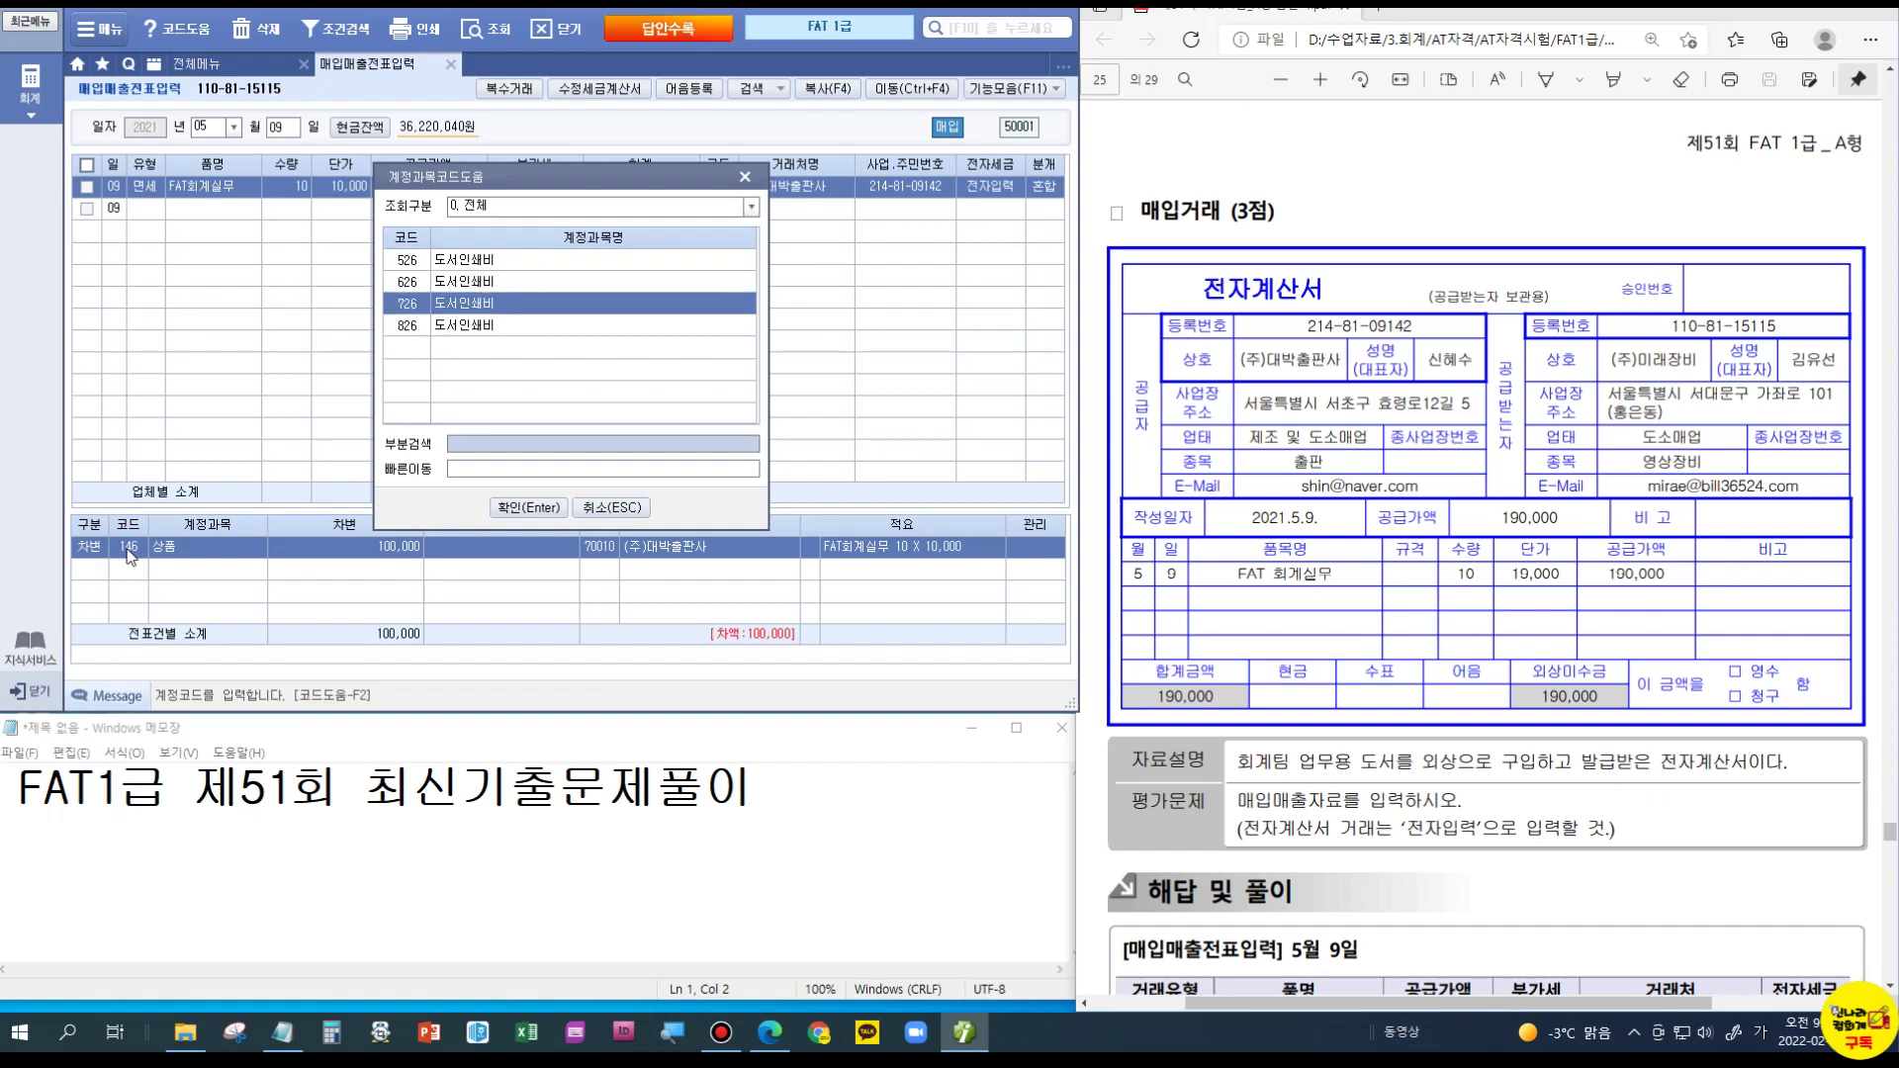
pyautogui.press('Return')
pyautogui.press('Return')
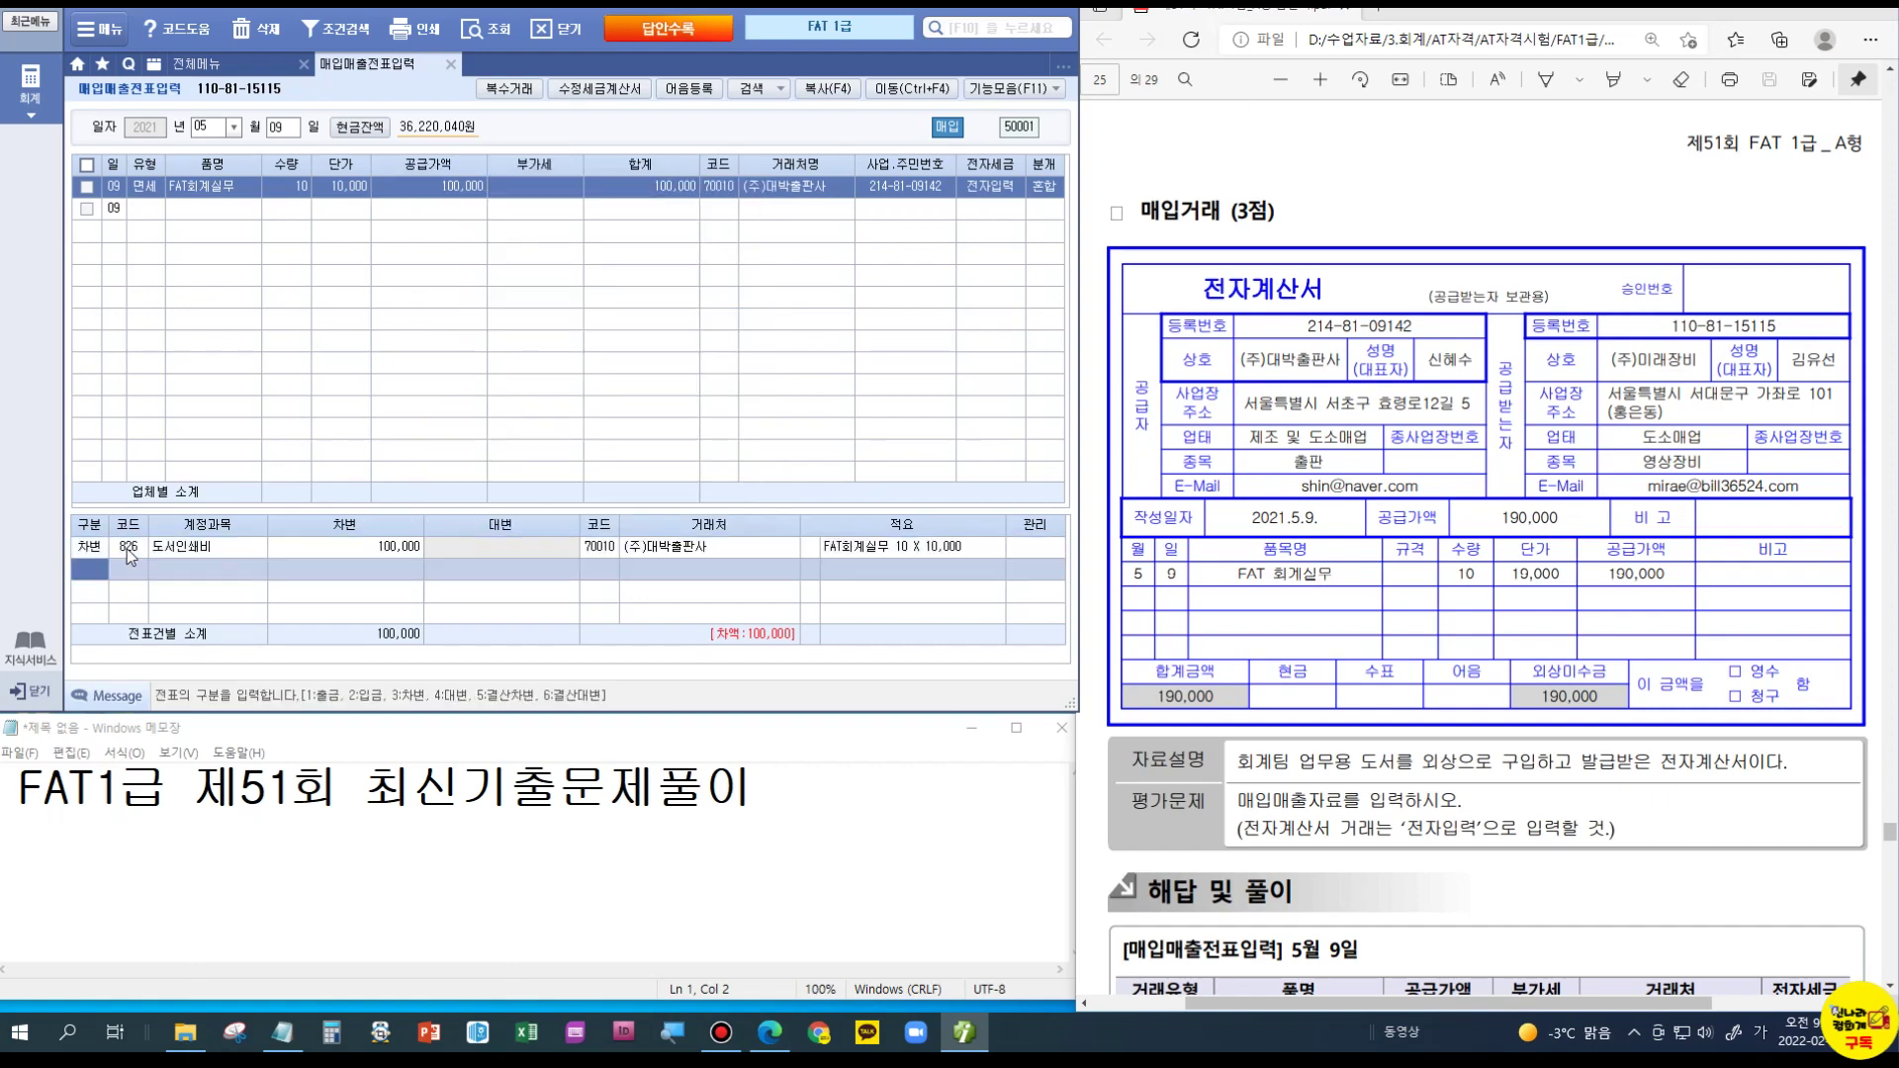
# Step: Add a credit line for account 253 미지급금 with an amount of 100,000 to the May 9 voucher
pyautogui.press('4')
pyautogui.write('253')
pyautogui.press('Return')
pyautogui.write('100000')
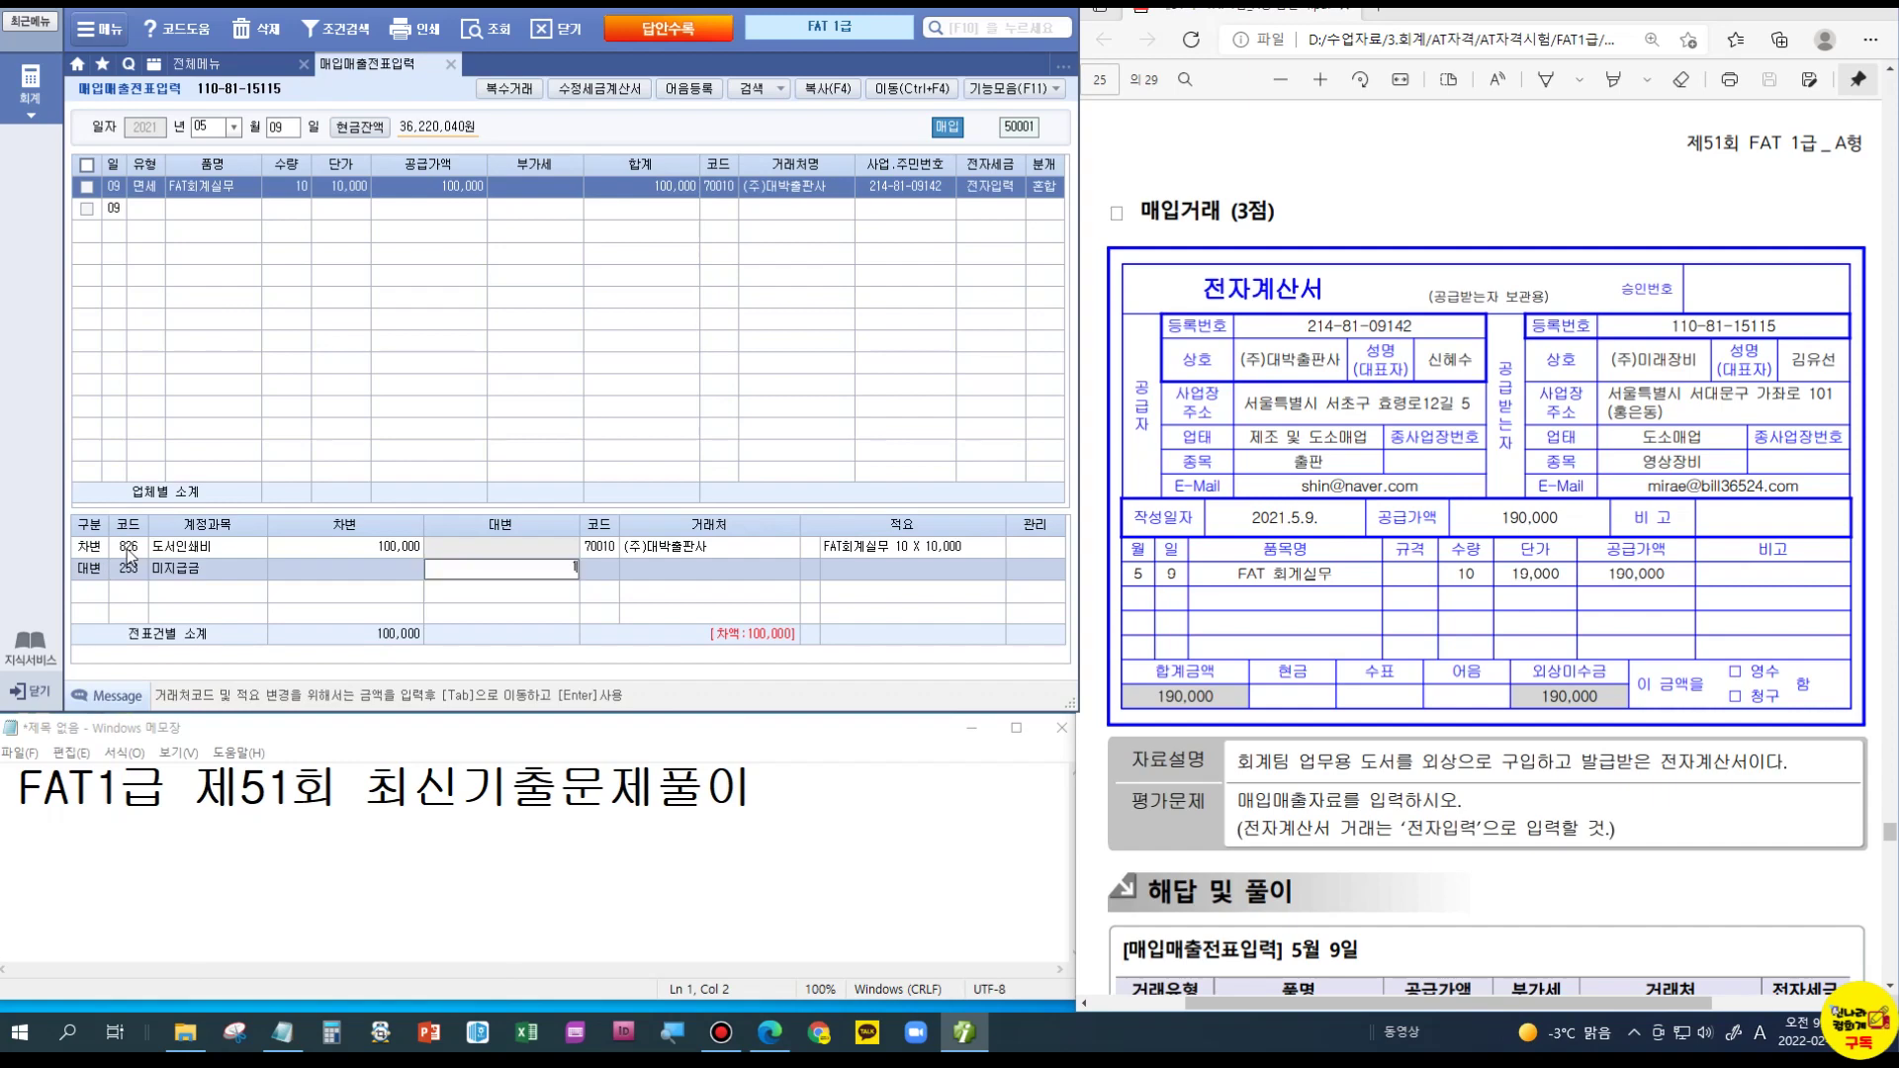
pyautogui.press('Return')
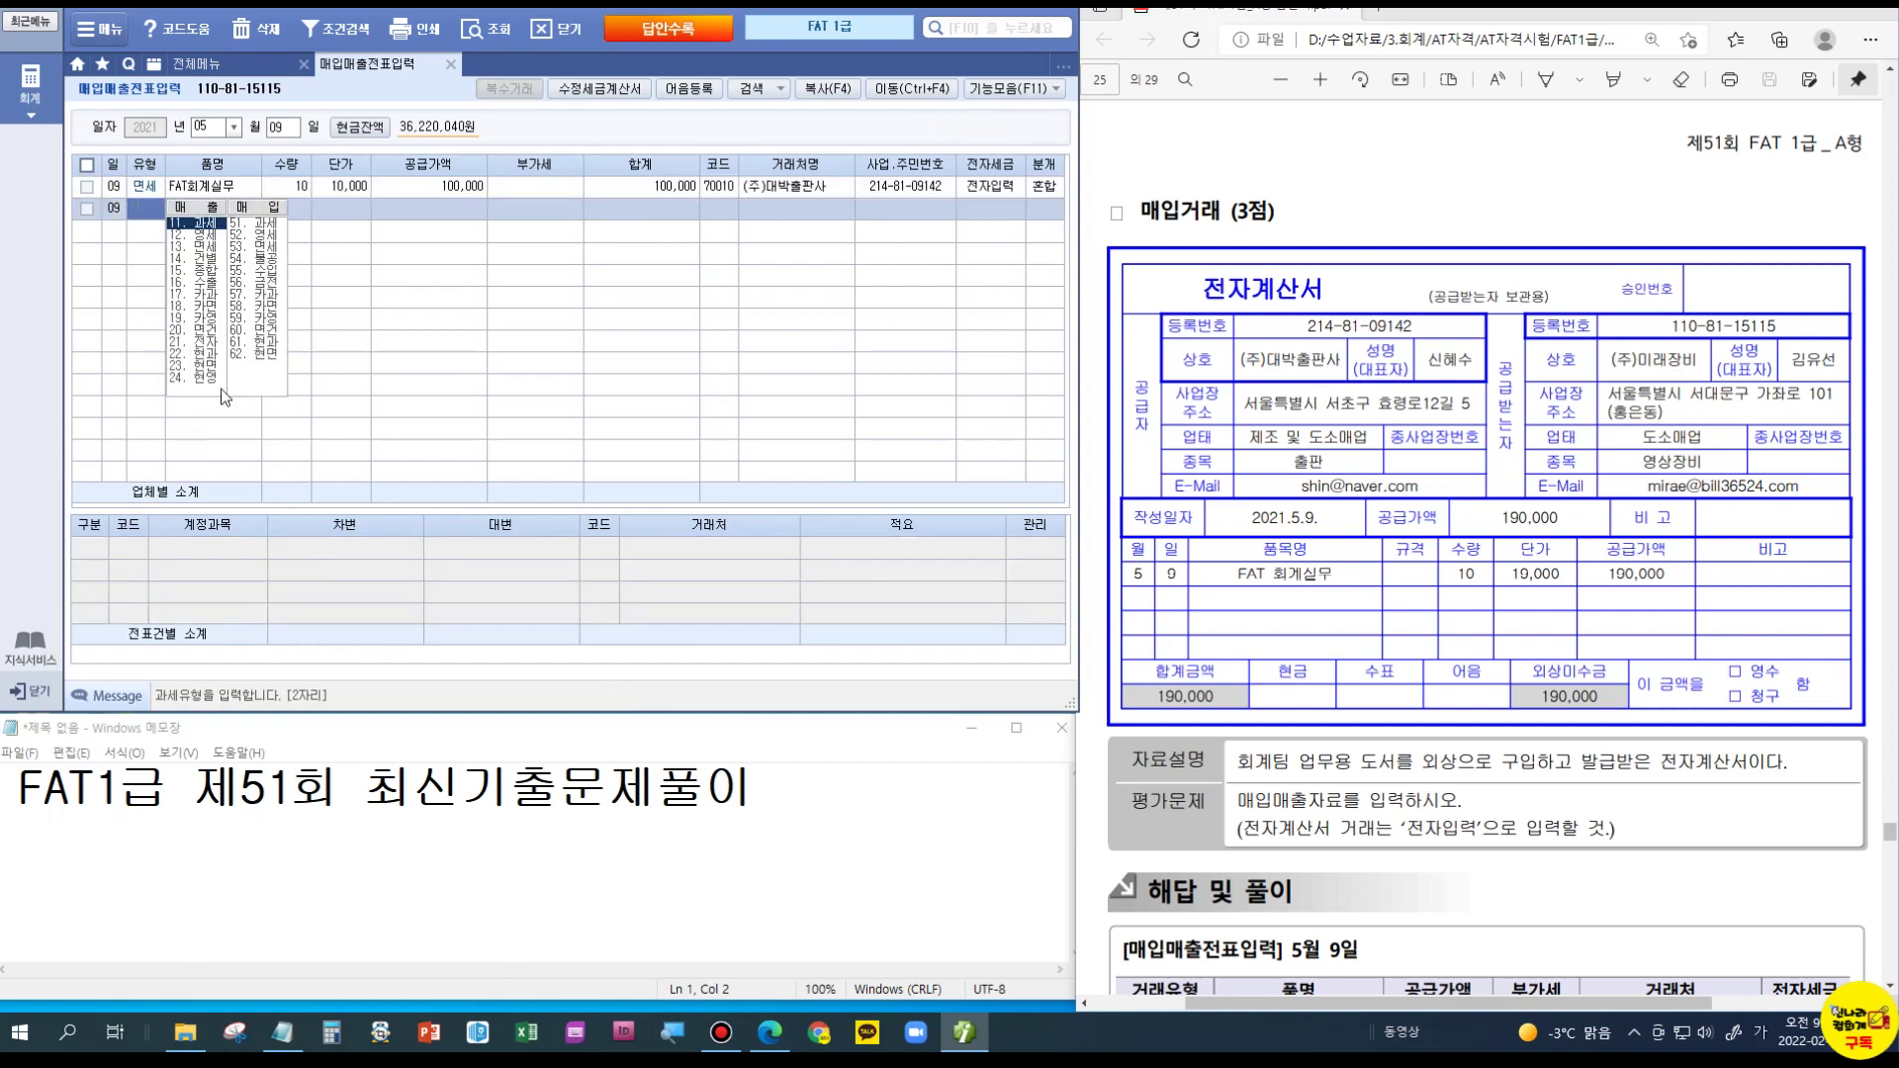
# Step: Compare the May 9 voucher with the PDF answer and read the March 31 부가가치세신고서에 의한 회계처리 problem
pyautogui.click(334, 186)
pyautogui.scroll(-3, 1456, 918)
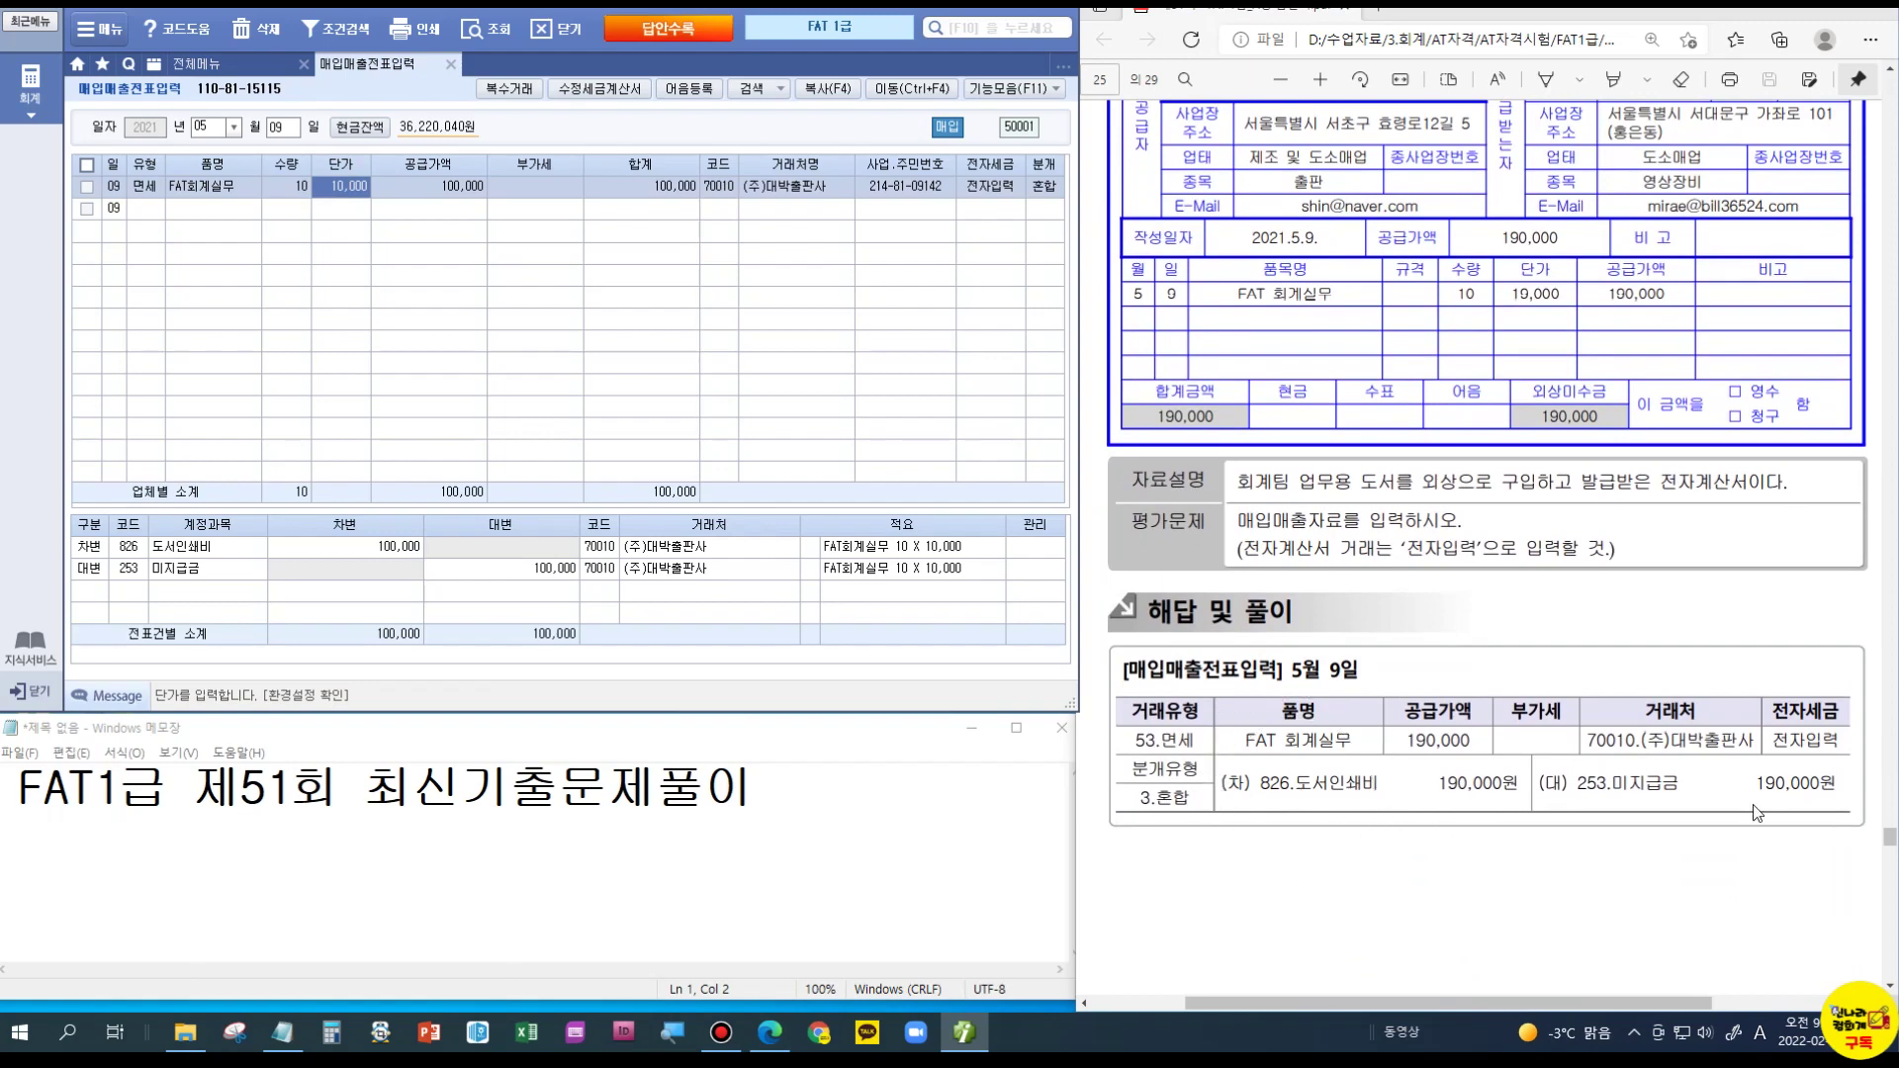
pyautogui.scroll(-7, 1706, 809)
pyautogui.scroll(-2, 1706, 809)
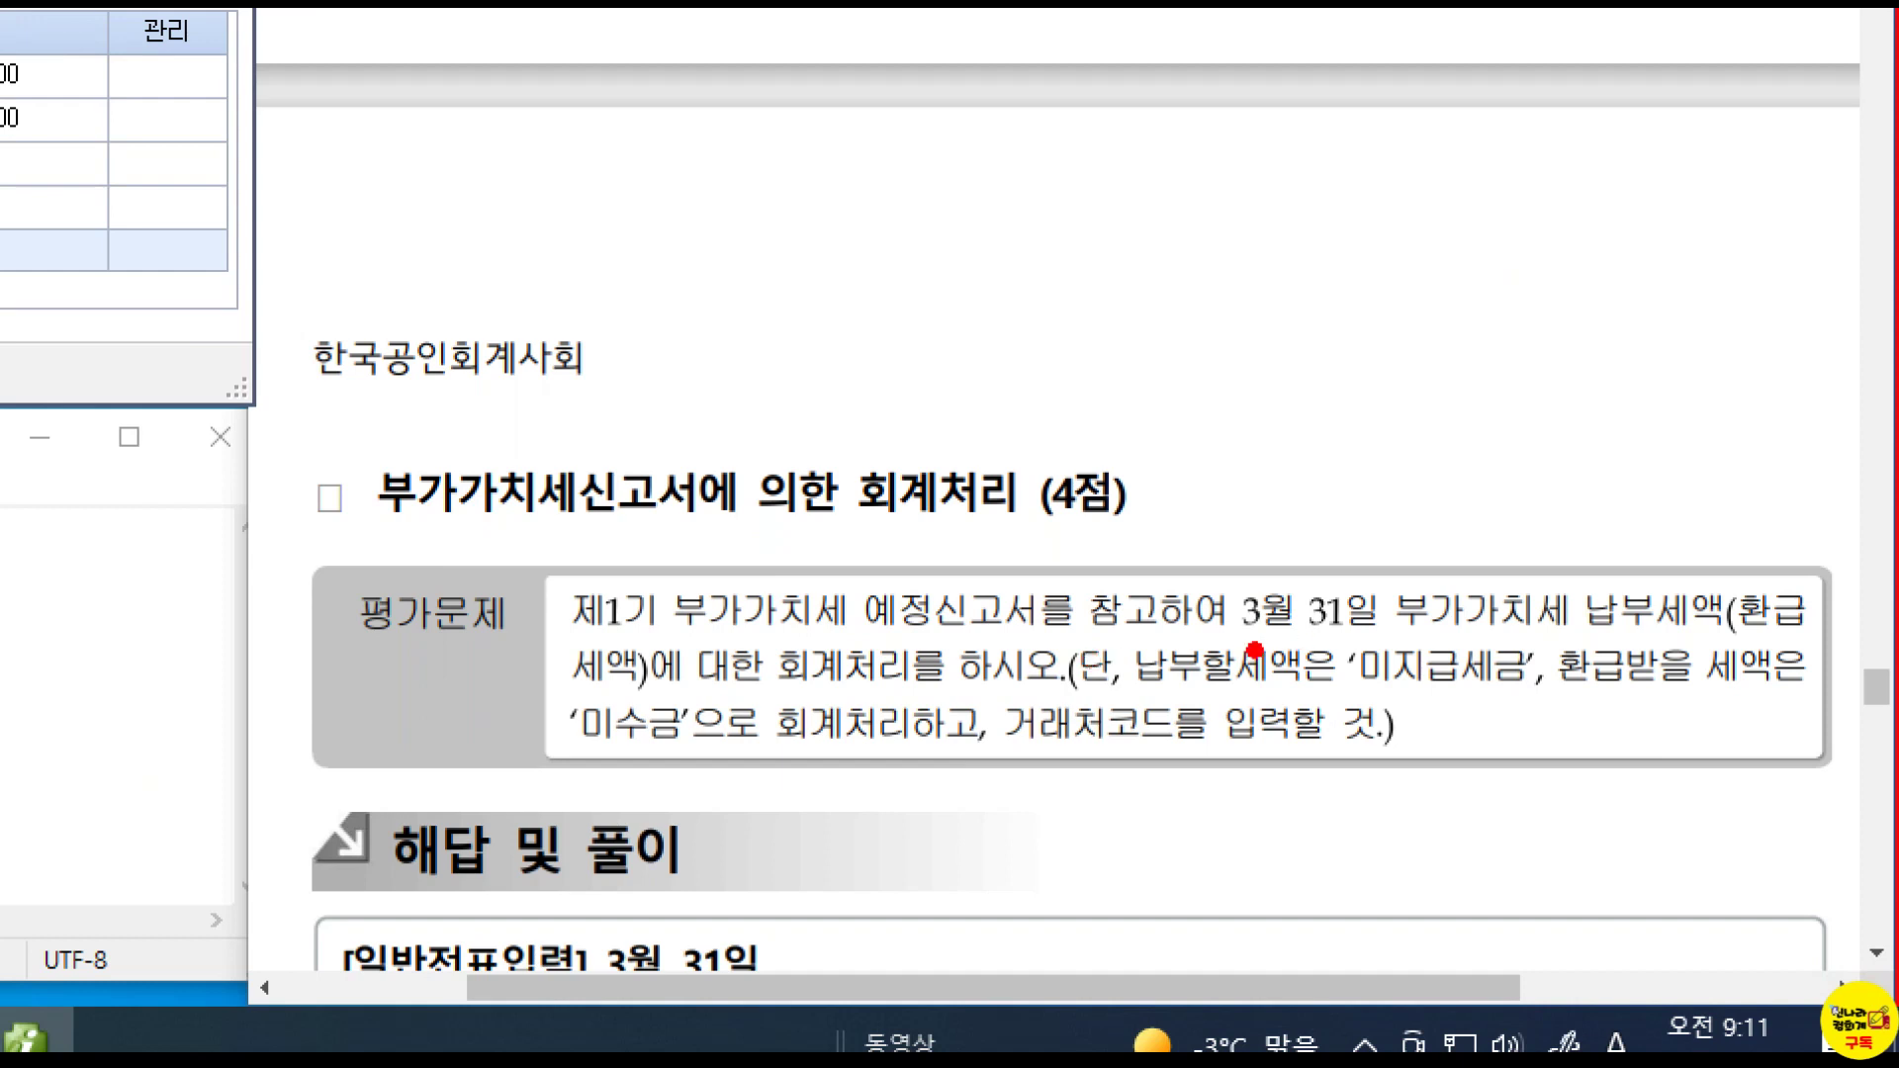
pyautogui.moveTo(1236, 644); pyautogui.dragTo(1277, 653)
pyautogui.moveTo(827, 692); pyautogui.dragTo(908, 701)
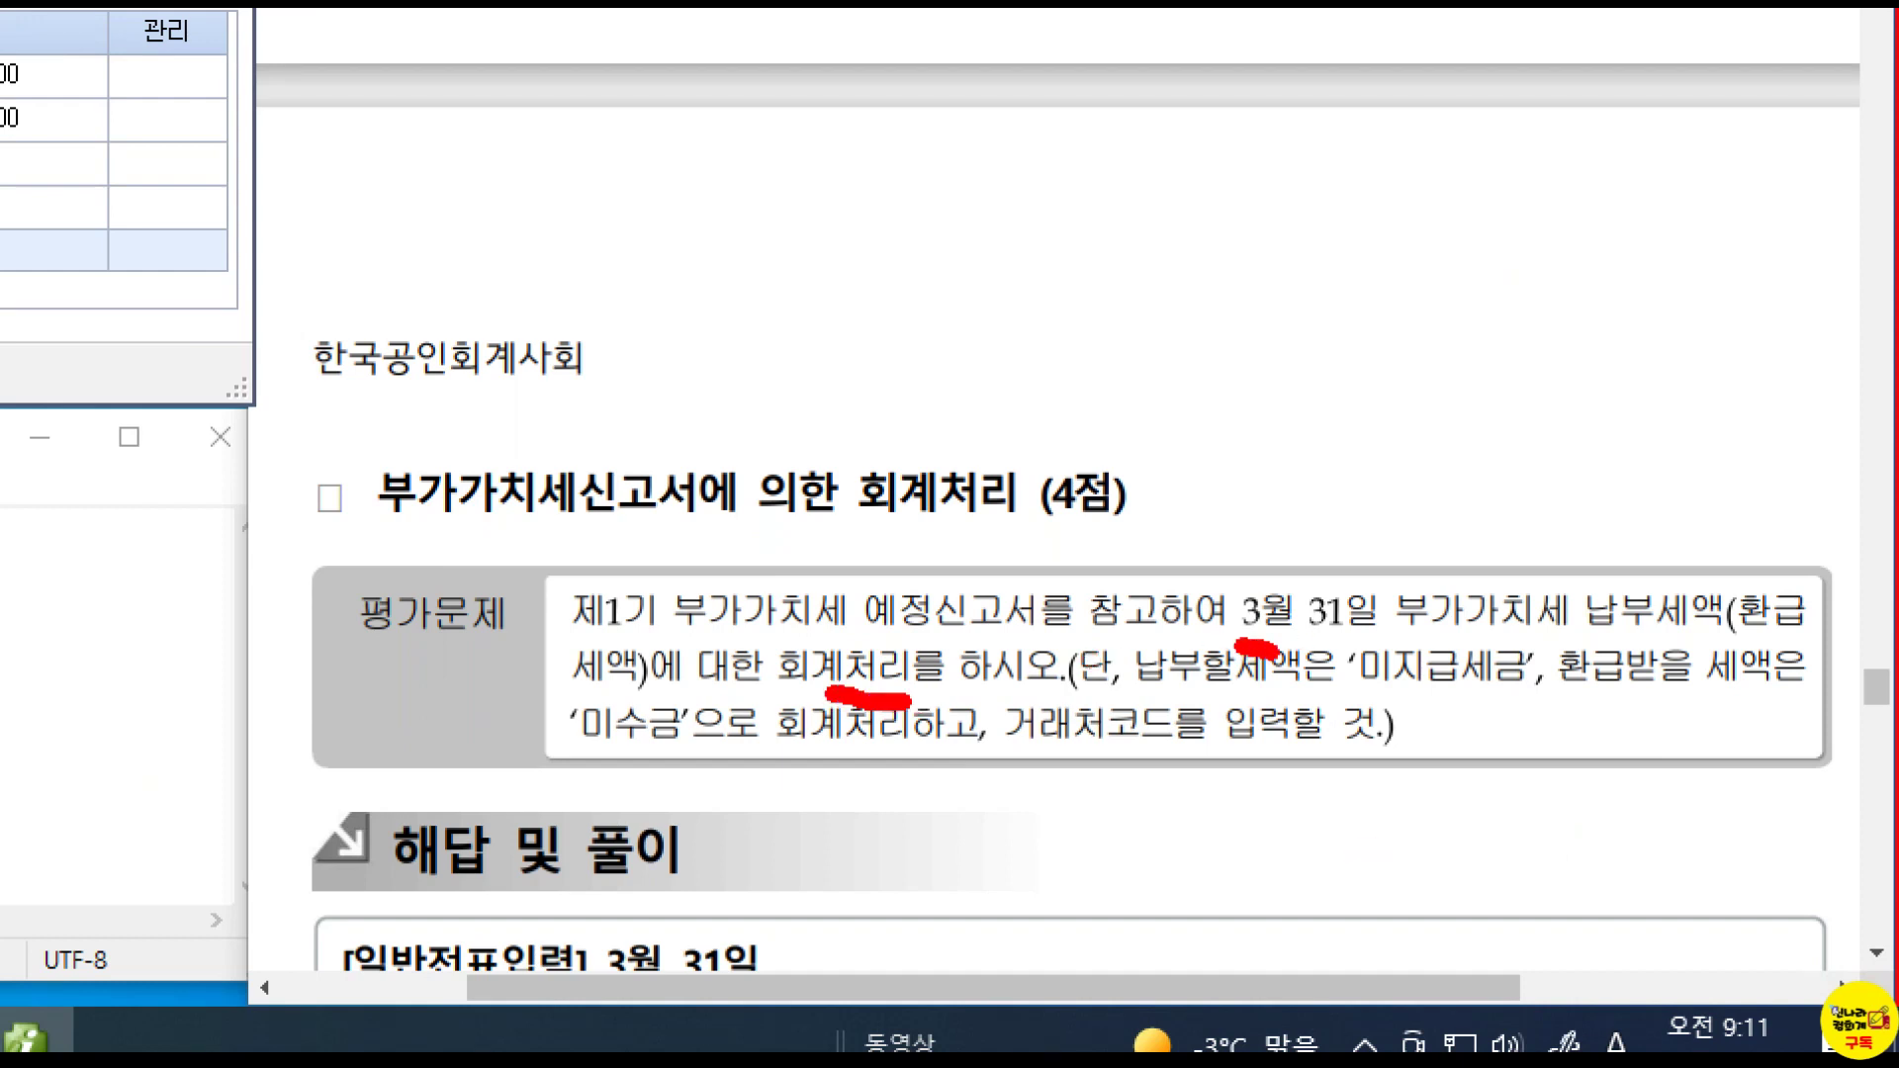
pyautogui.press('Escape')
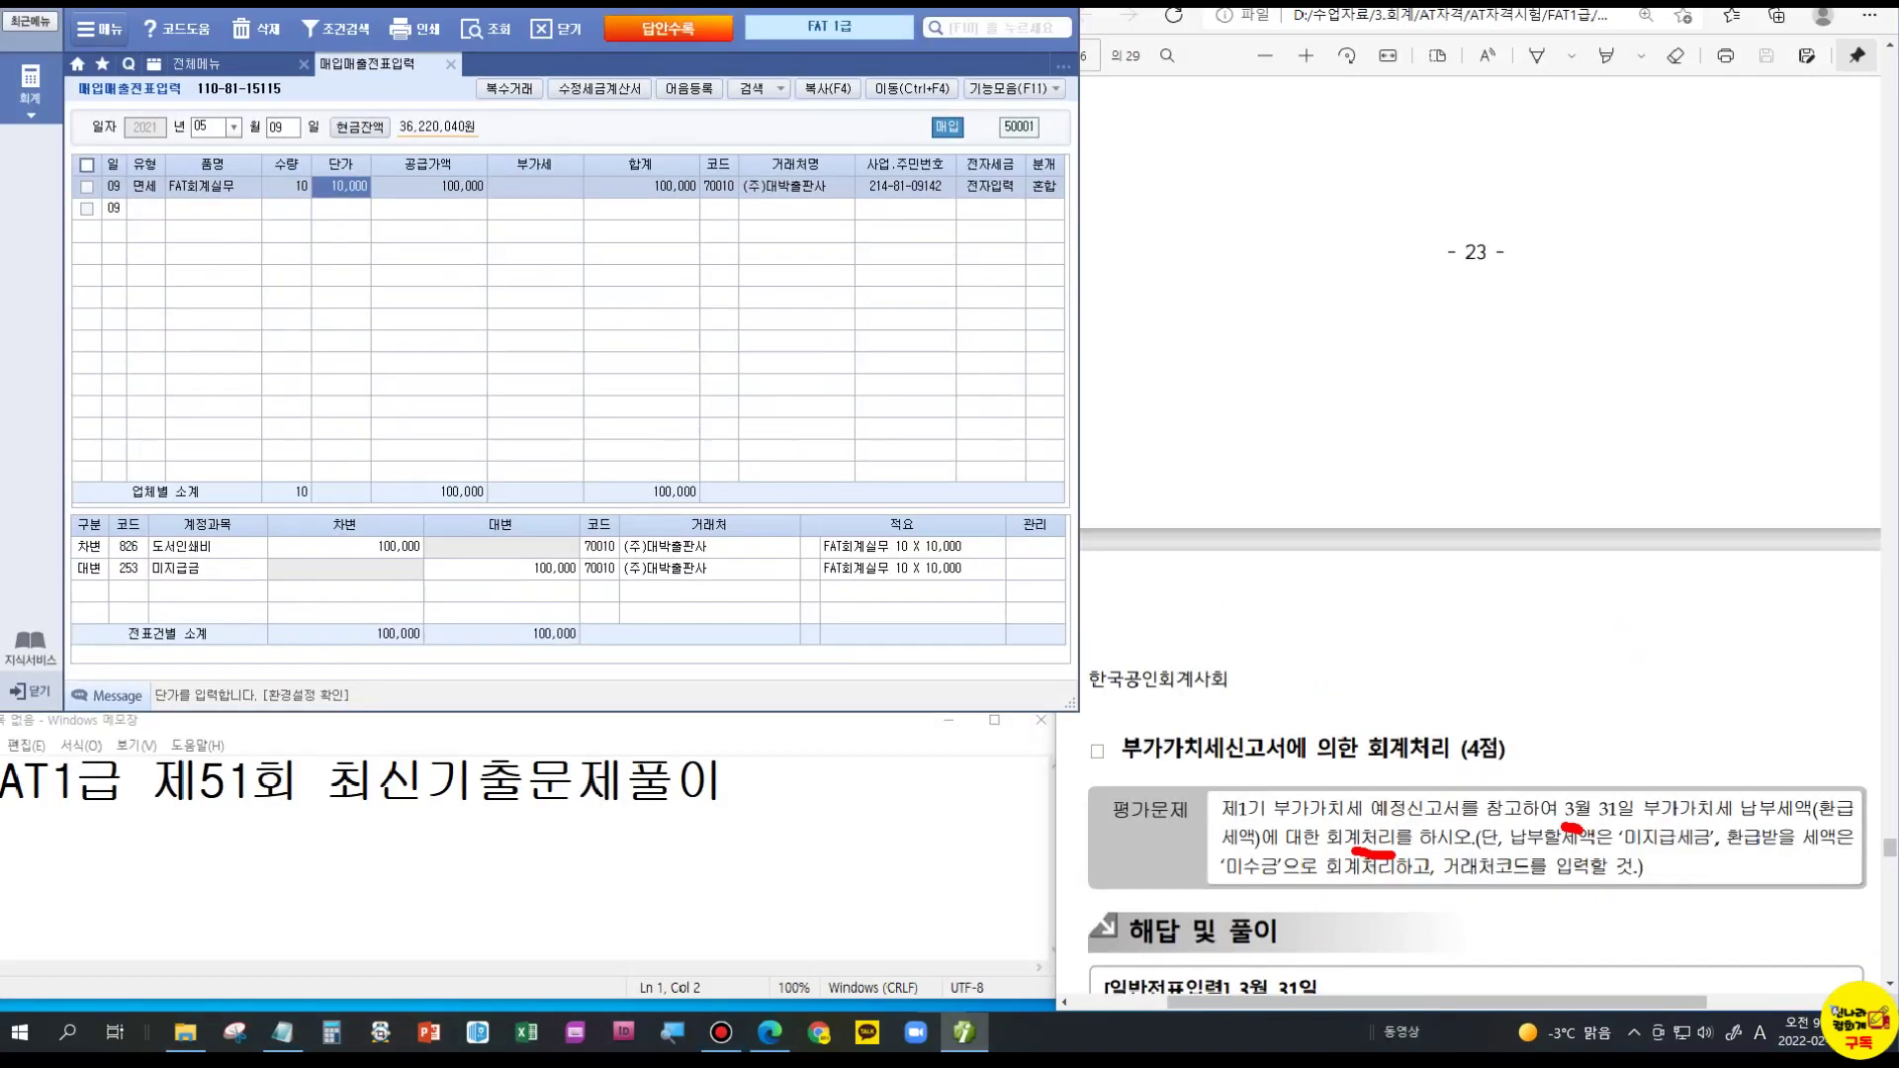
# Step: Close 매입매출전표입력 and load the saved 정기신고 data in 부가가치세신고서 for January 1 to March 31, 2021
pyautogui.click(450, 65)
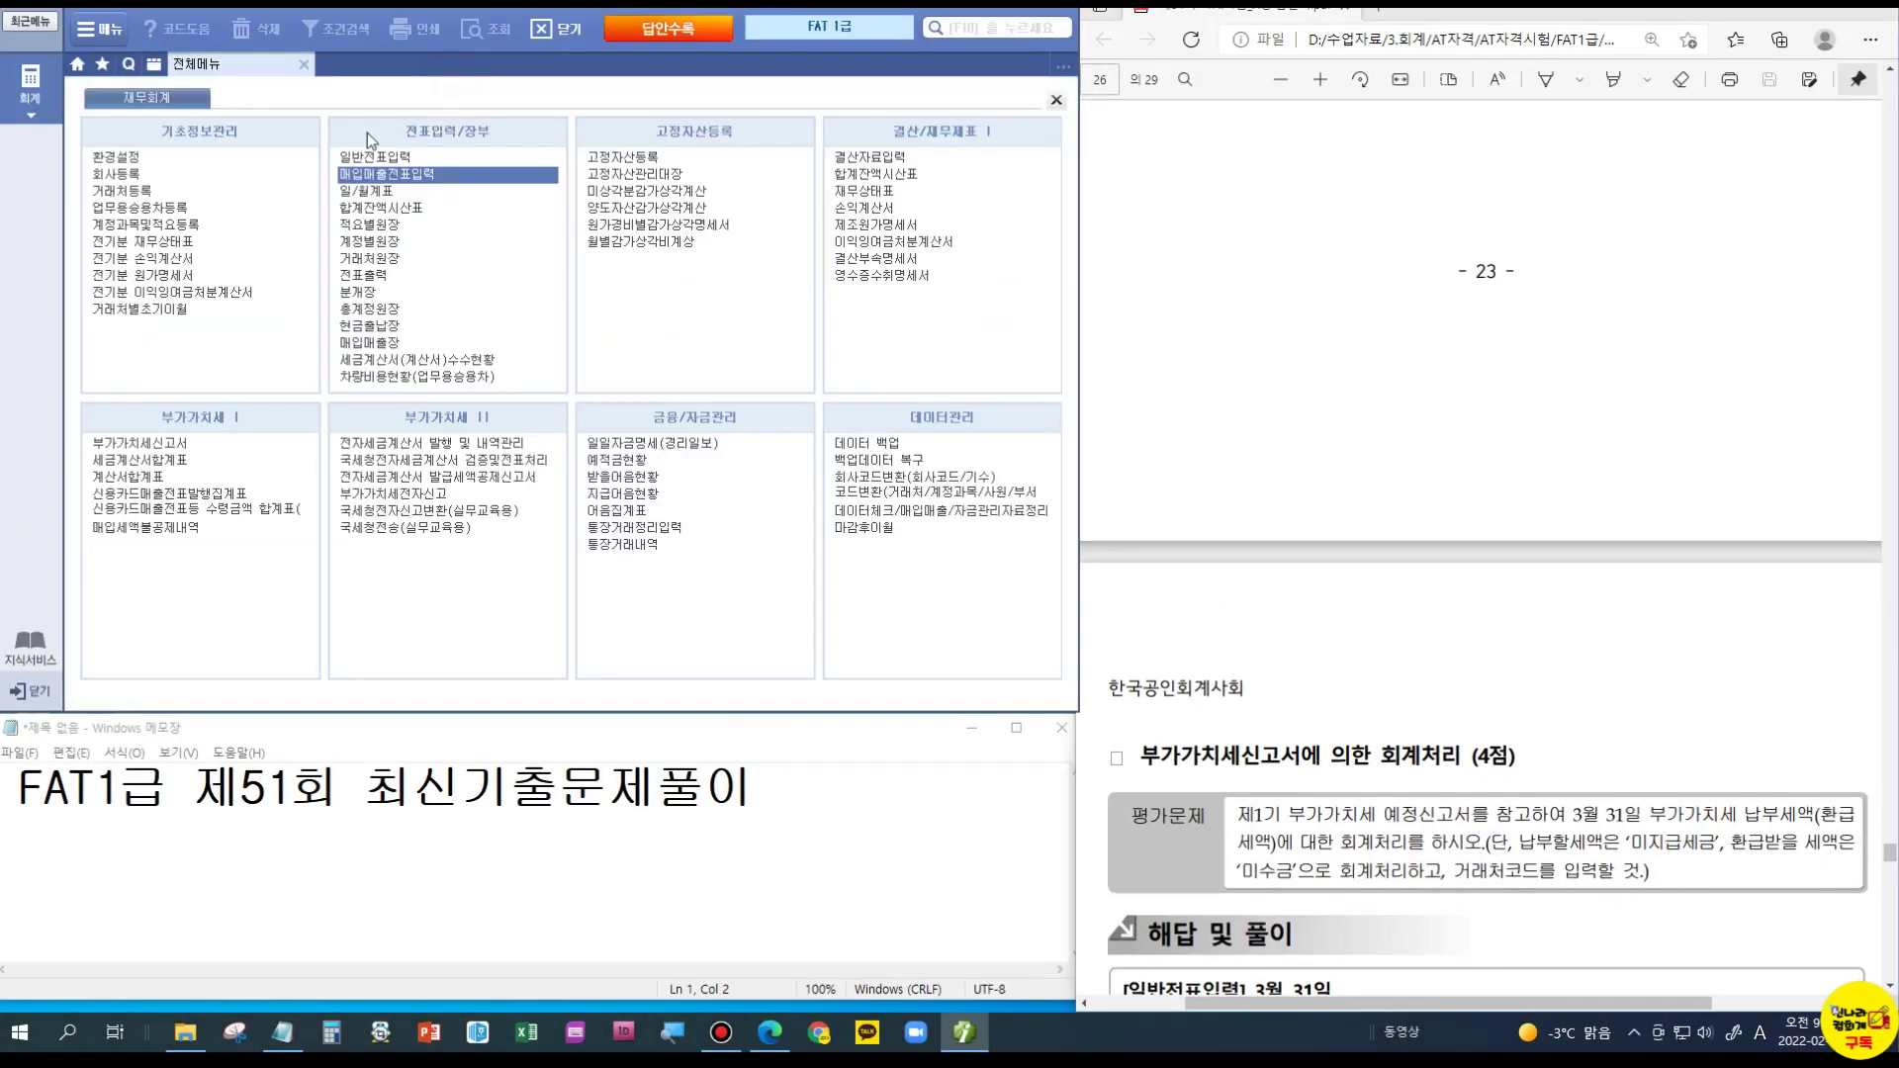
pyautogui.click(169, 441)
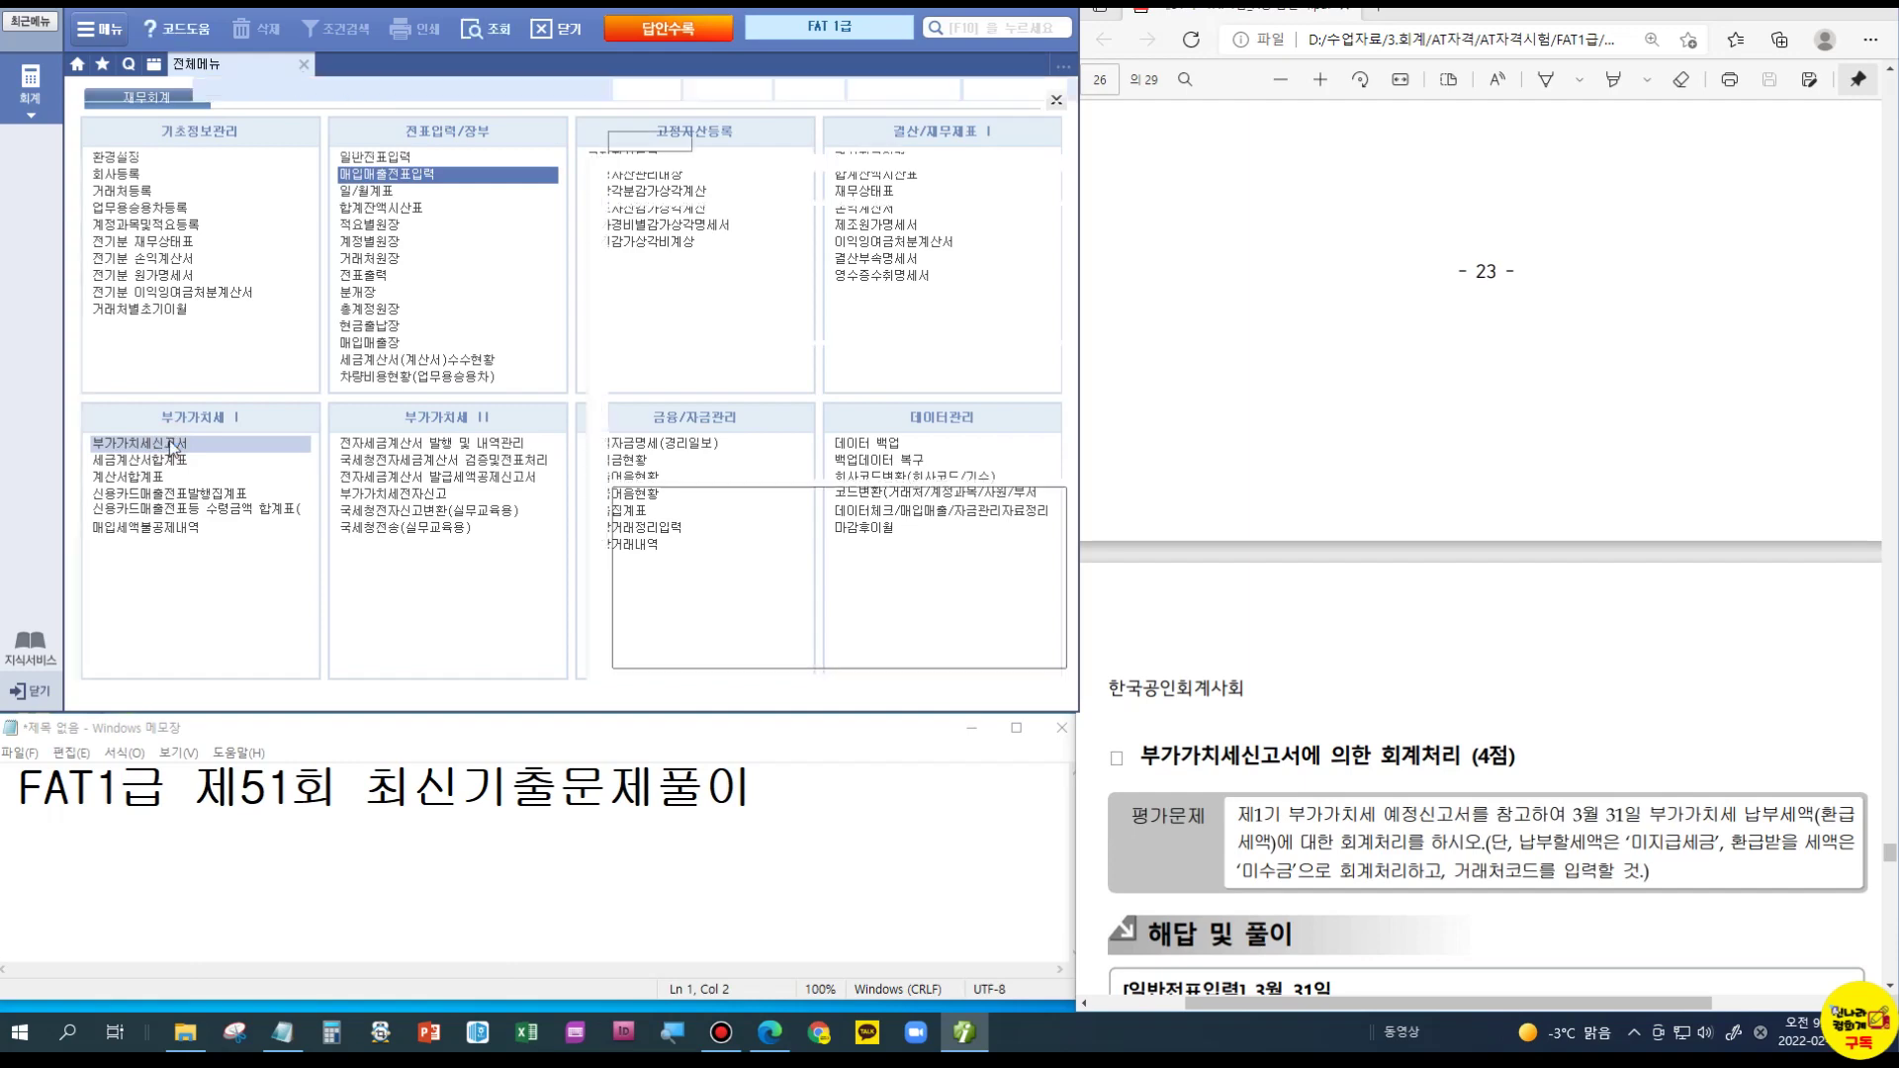
pyautogui.press('Return')
pyautogui.press('Return')
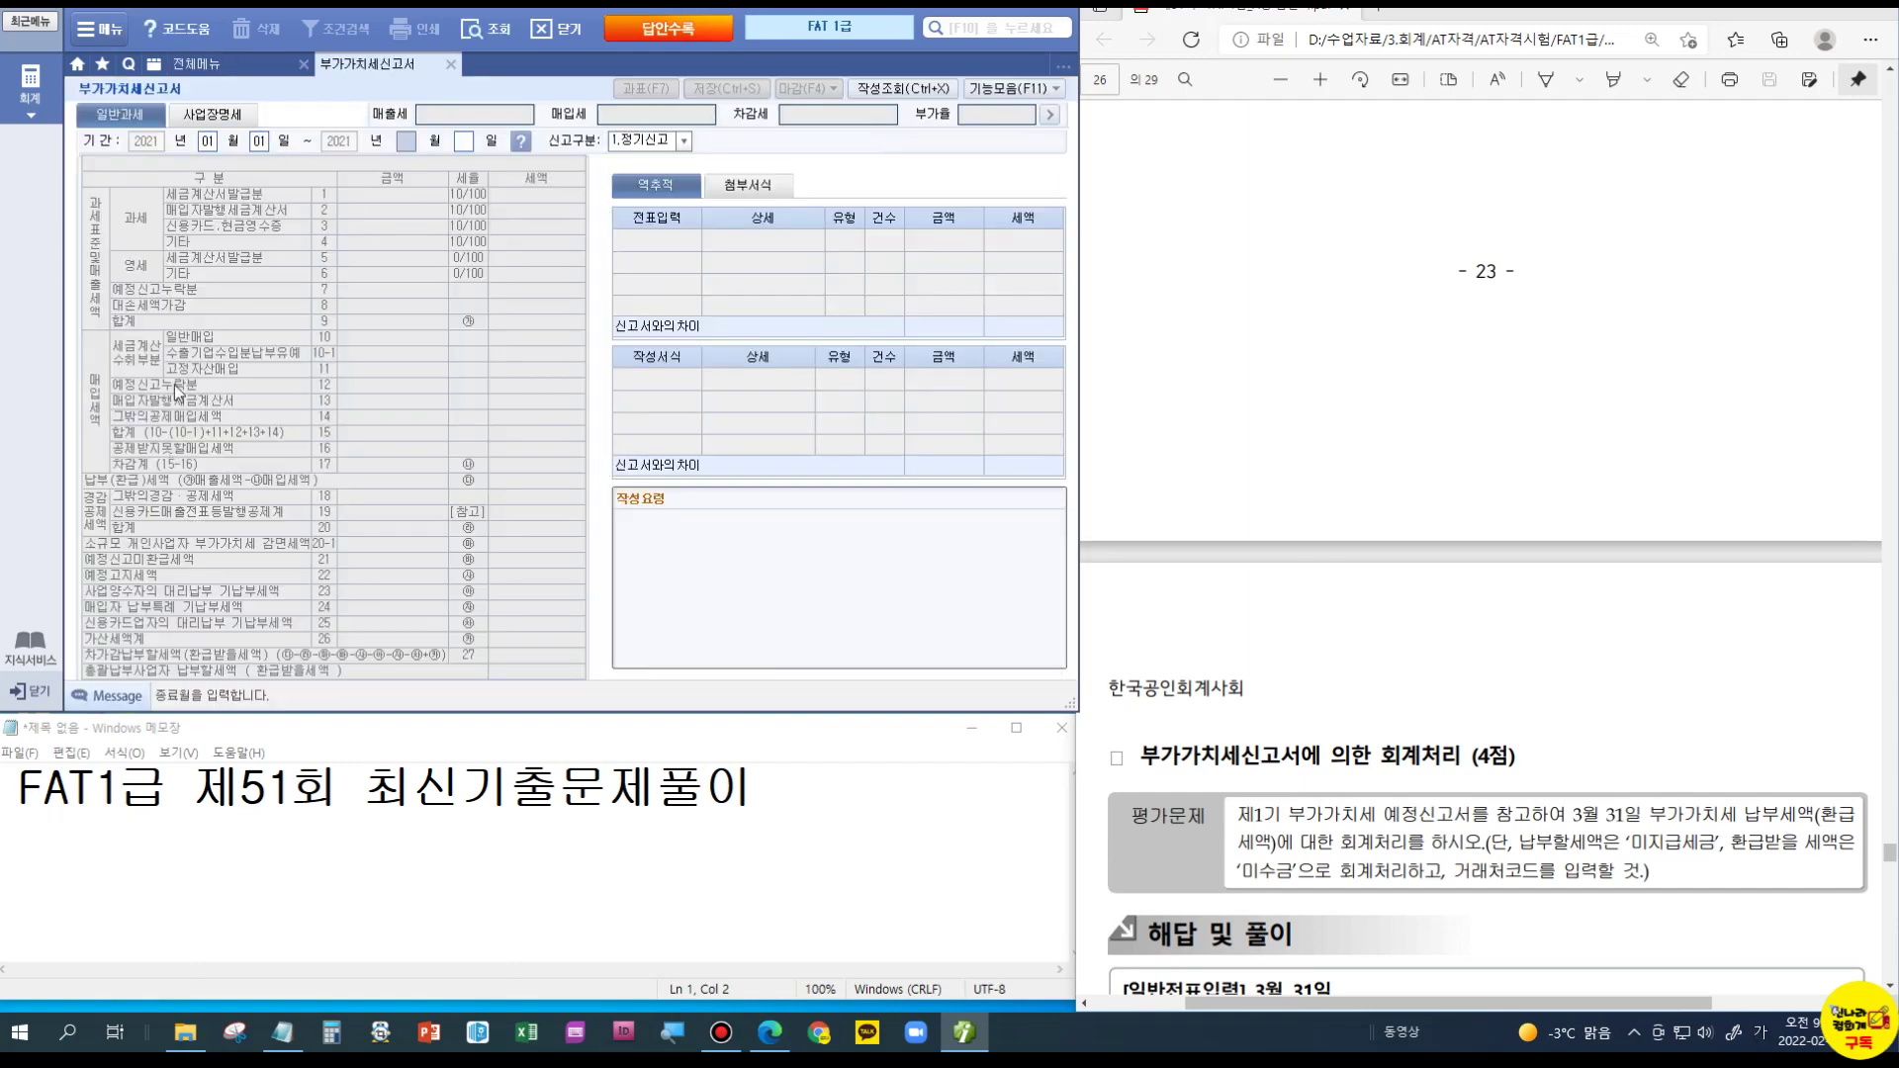
pyautogui.write('03')
pyautogui.press('Return')
pyautogui.write('31')
pyautogui.press('Return')
pyautogui.press('Return')
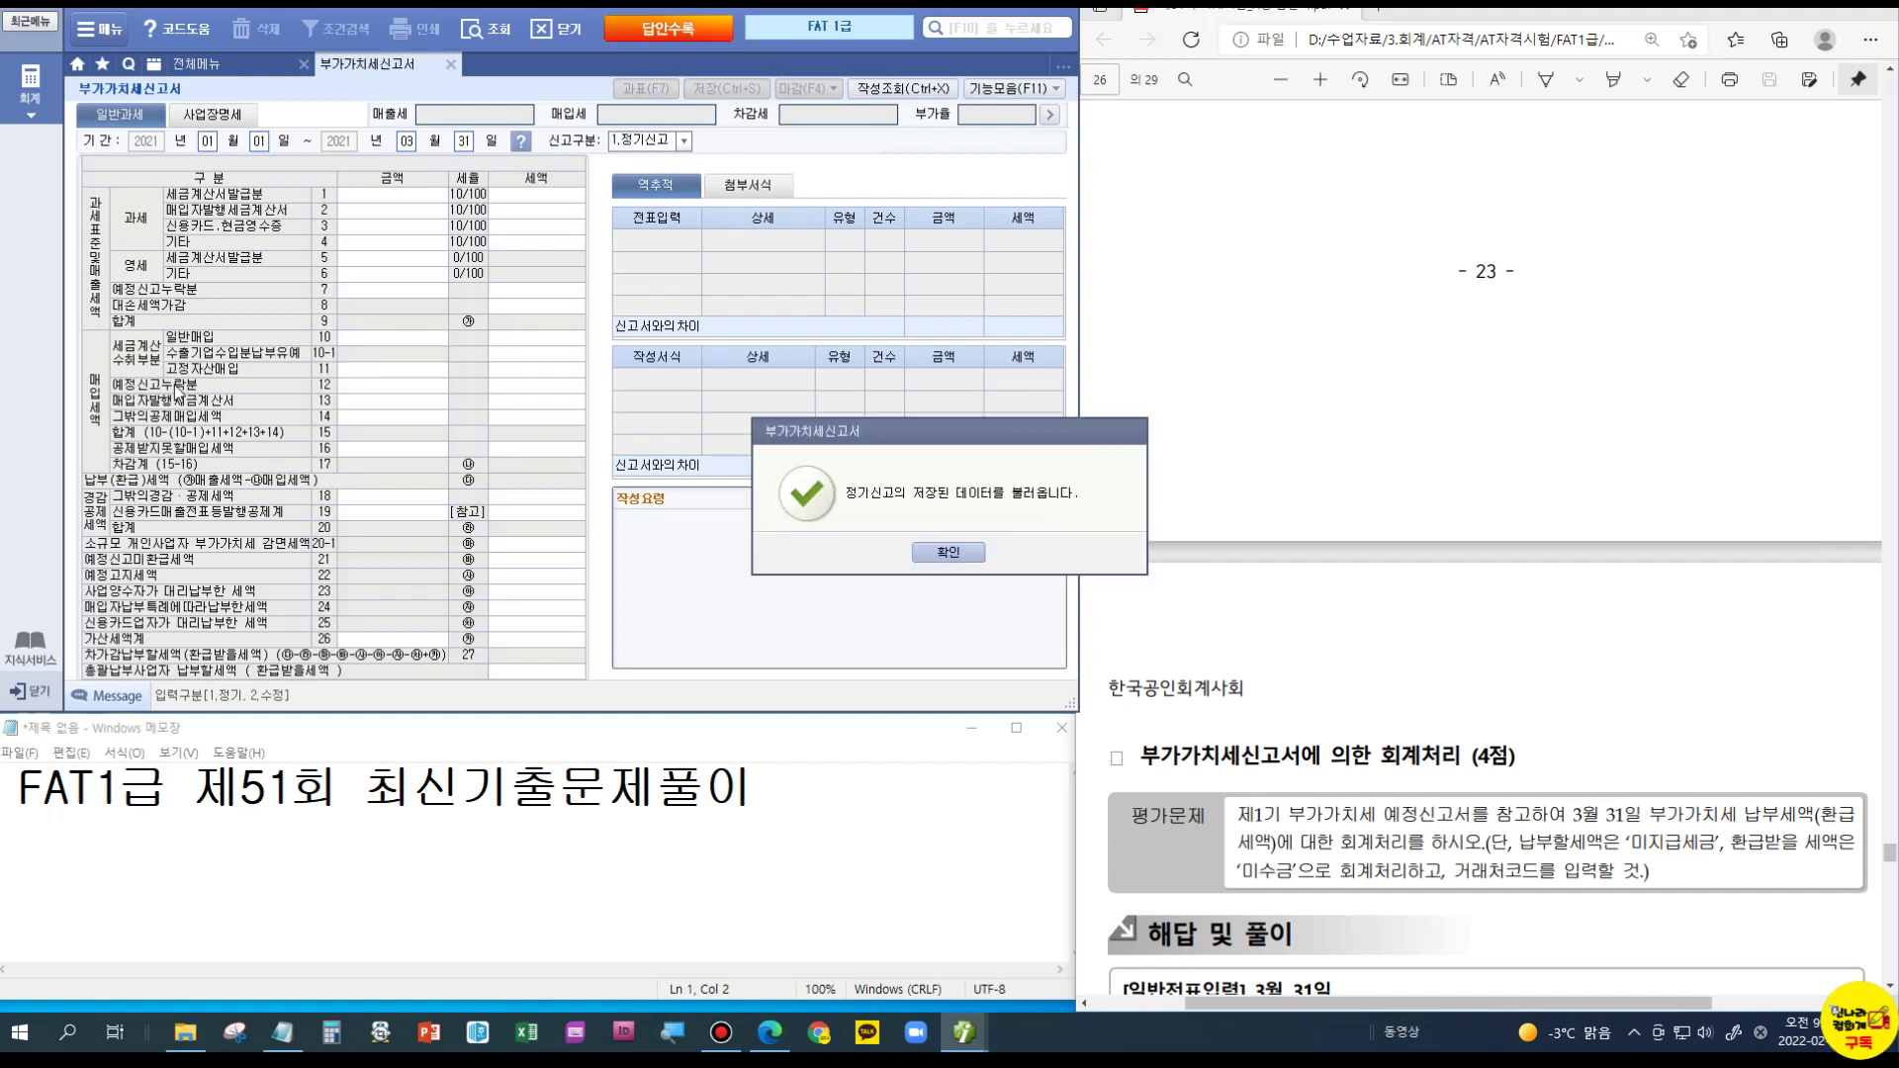
pyautogui.click(947, 553)
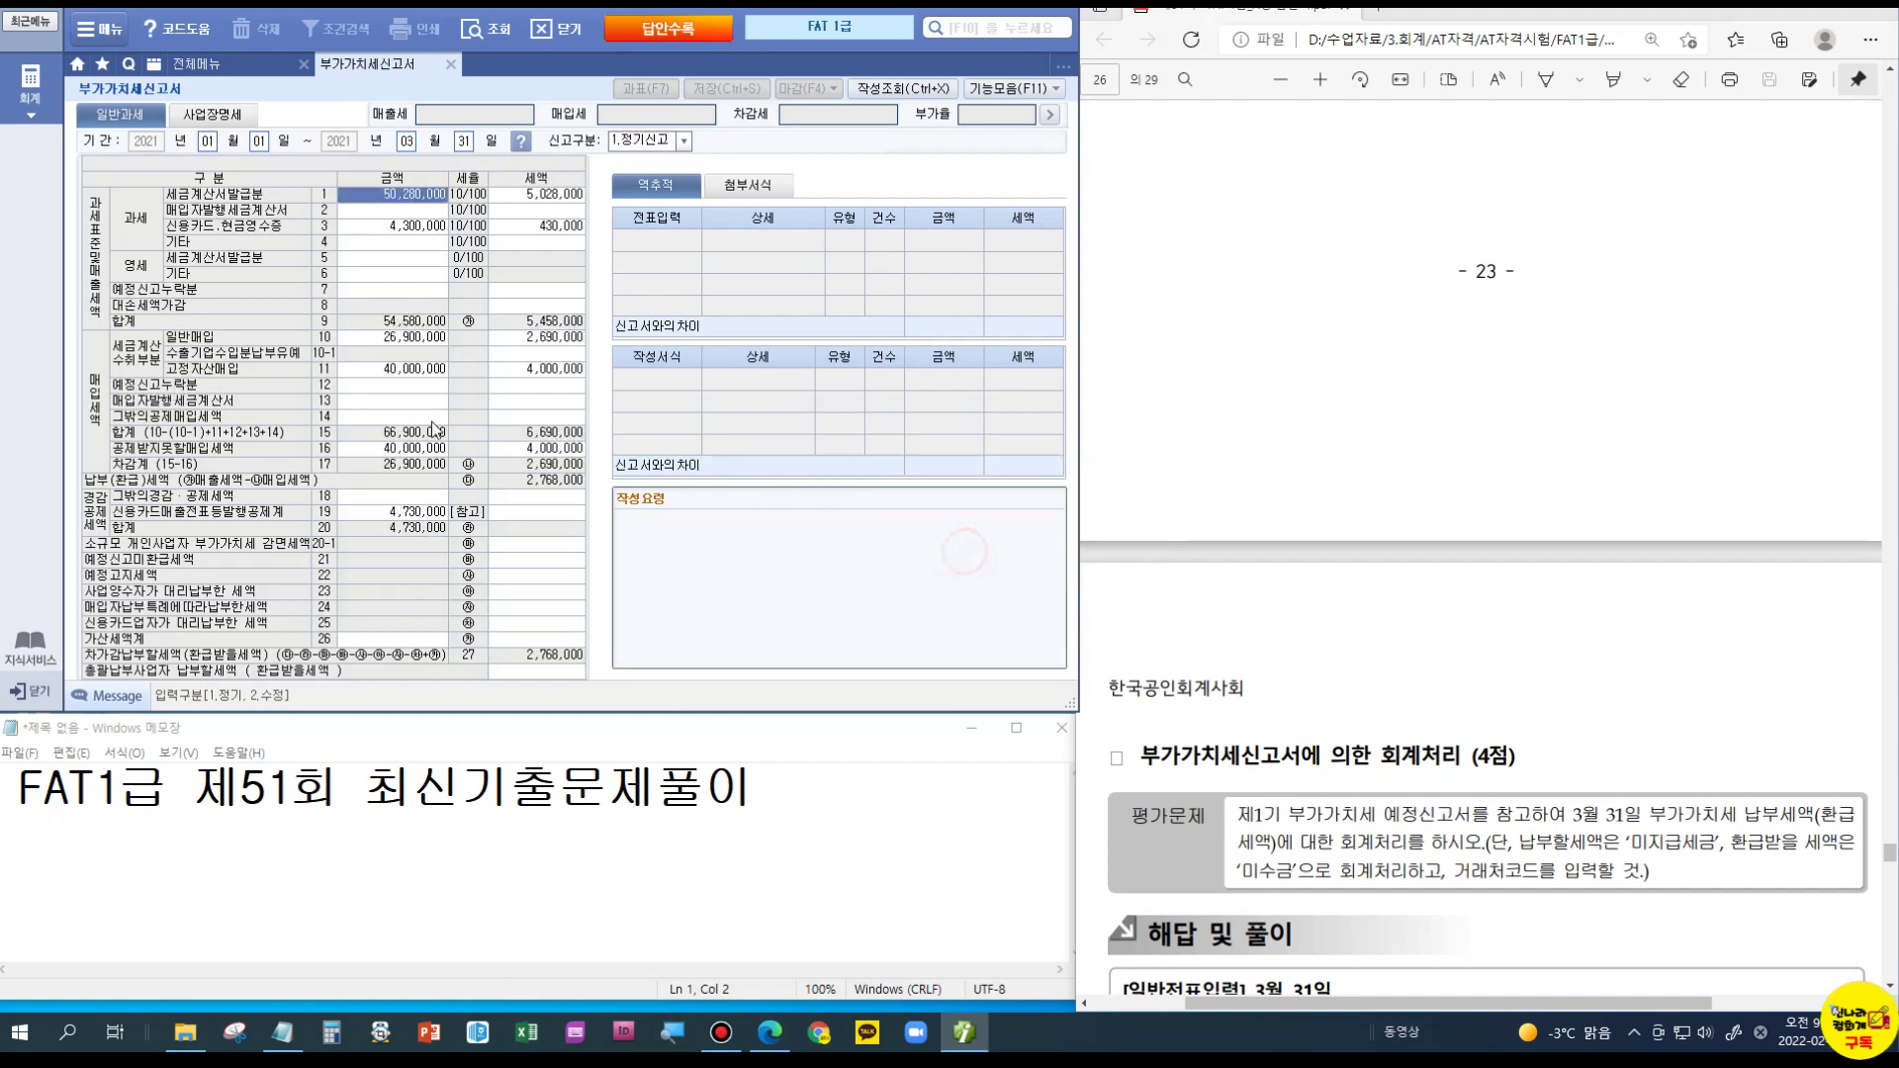
# Step: Note the 3/31 entry in Notepad as 부가세예수금 2690,000 / 부가세대급금
pyautogui.click(475, 120)
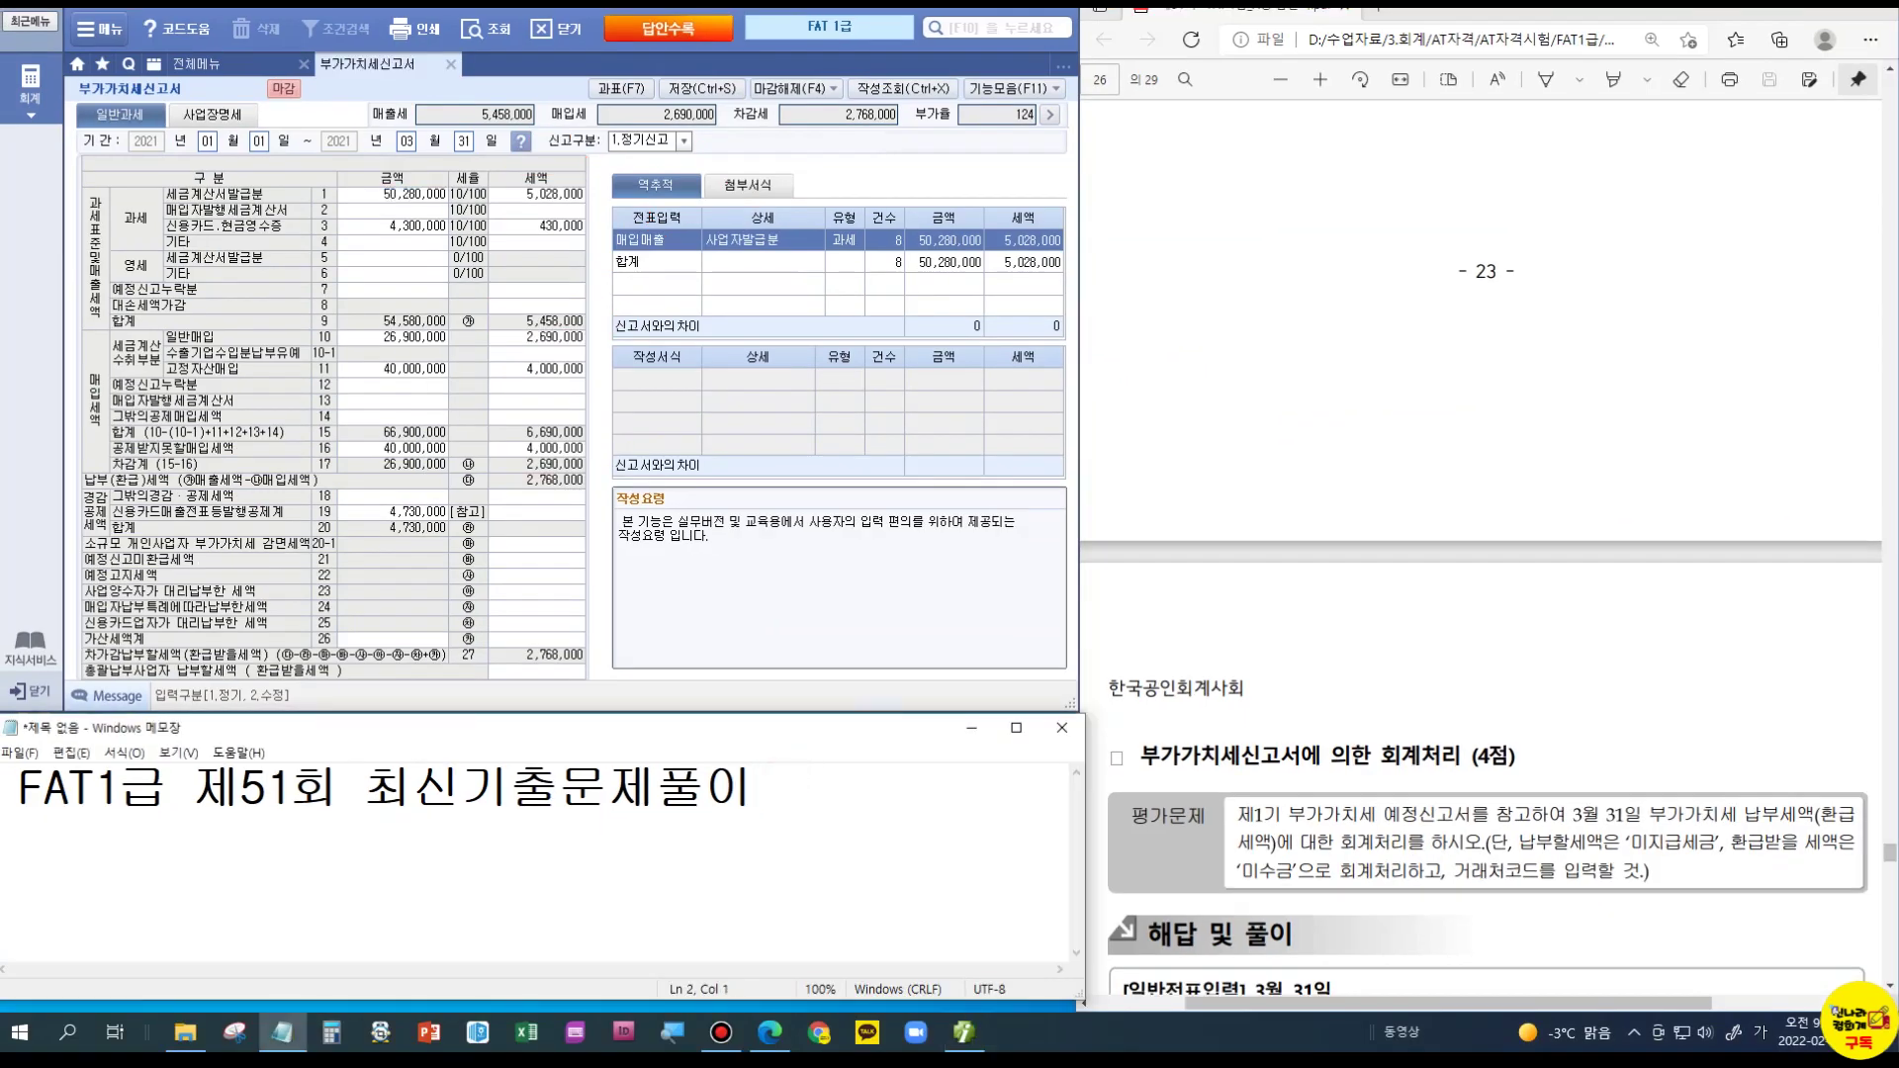
pyautogui.write('3/31')
pyautogui.write('부가셍')
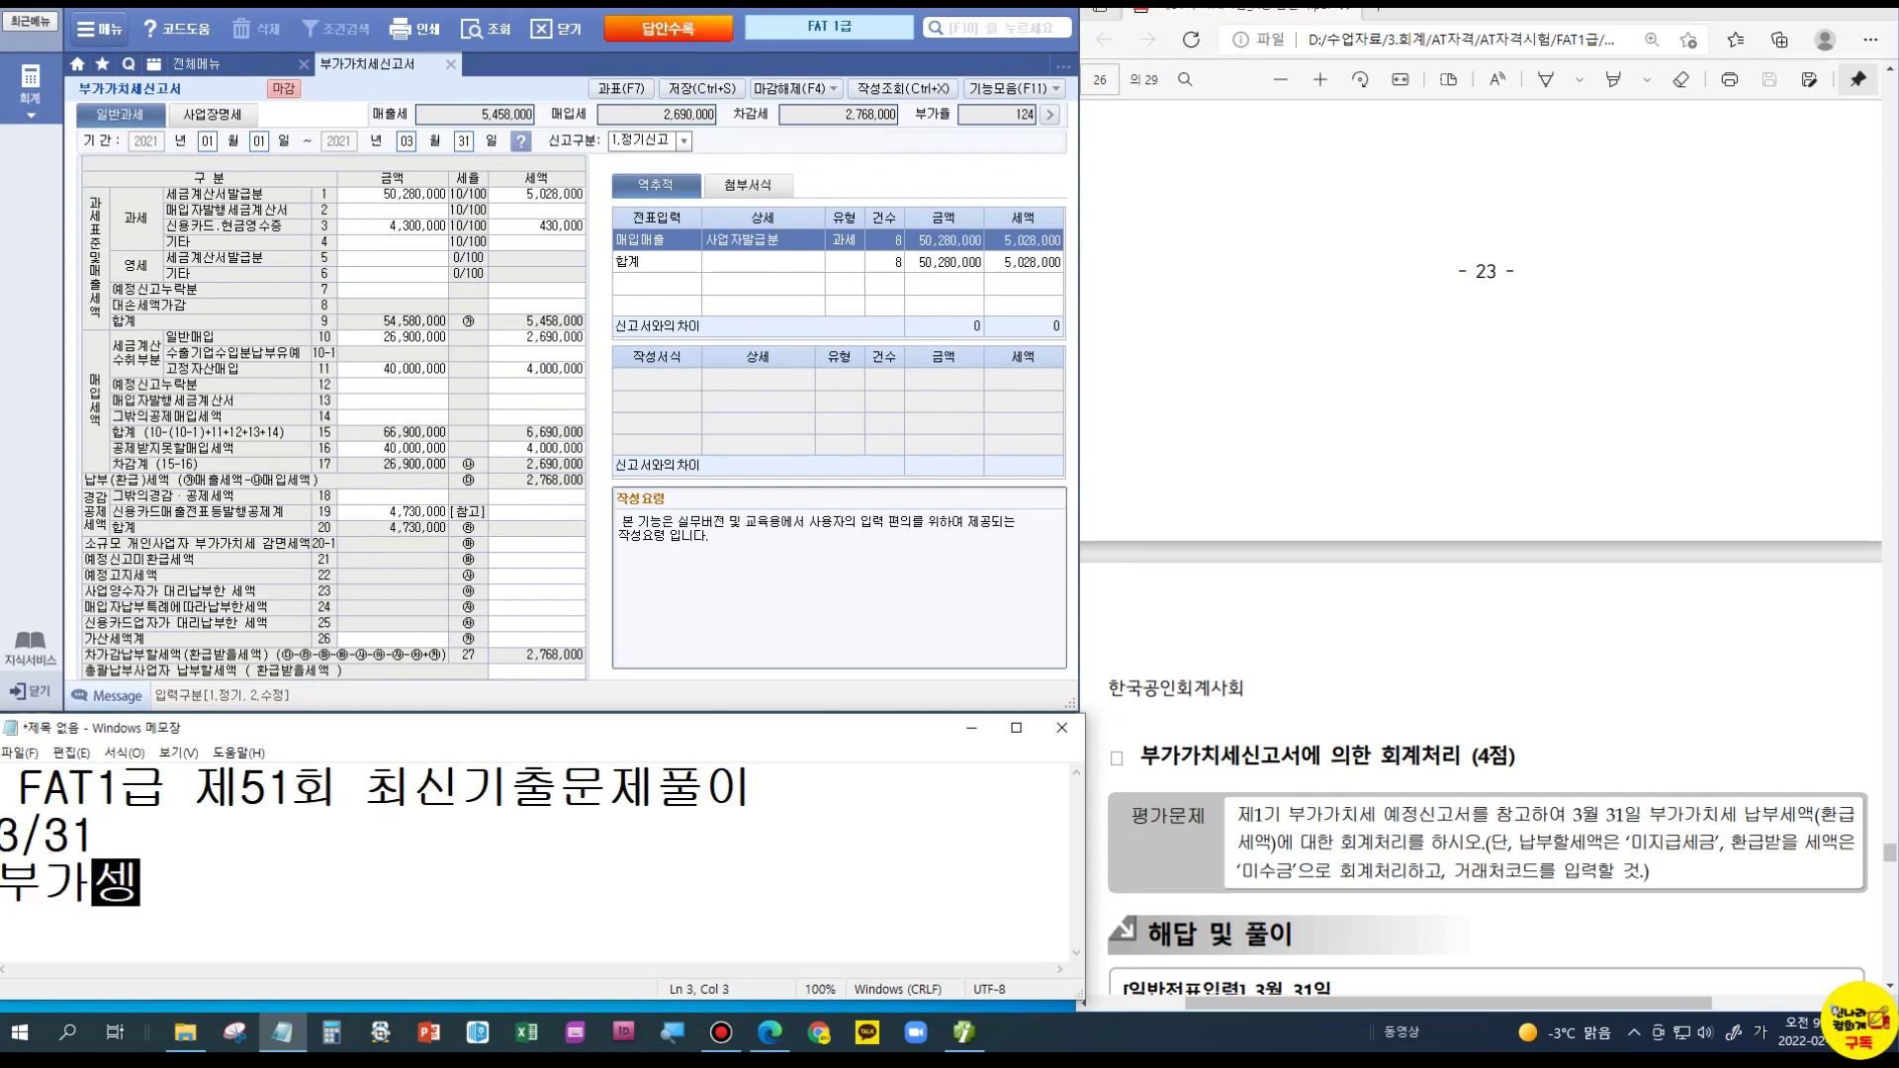
pyautogui.write('예수금 2690,000 /부')
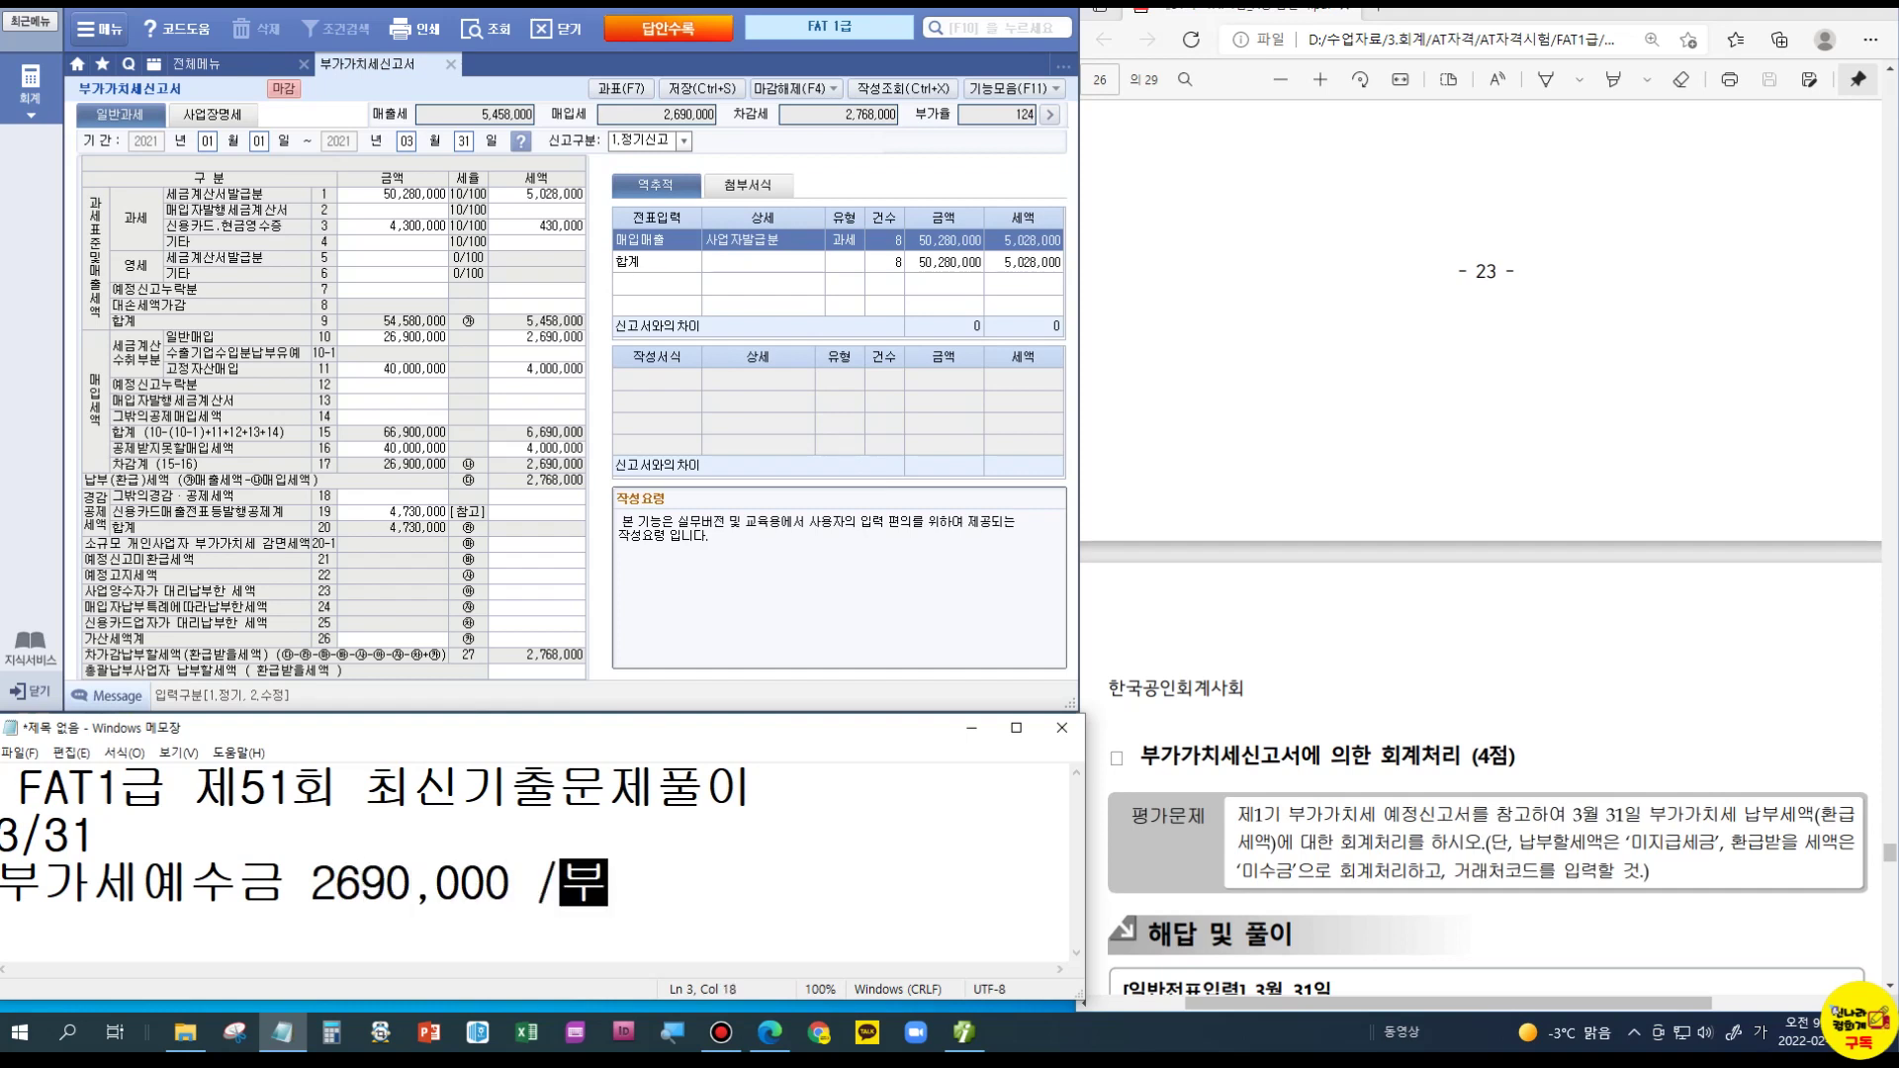
pyautogui.write('가세대급ㄱ금 ')
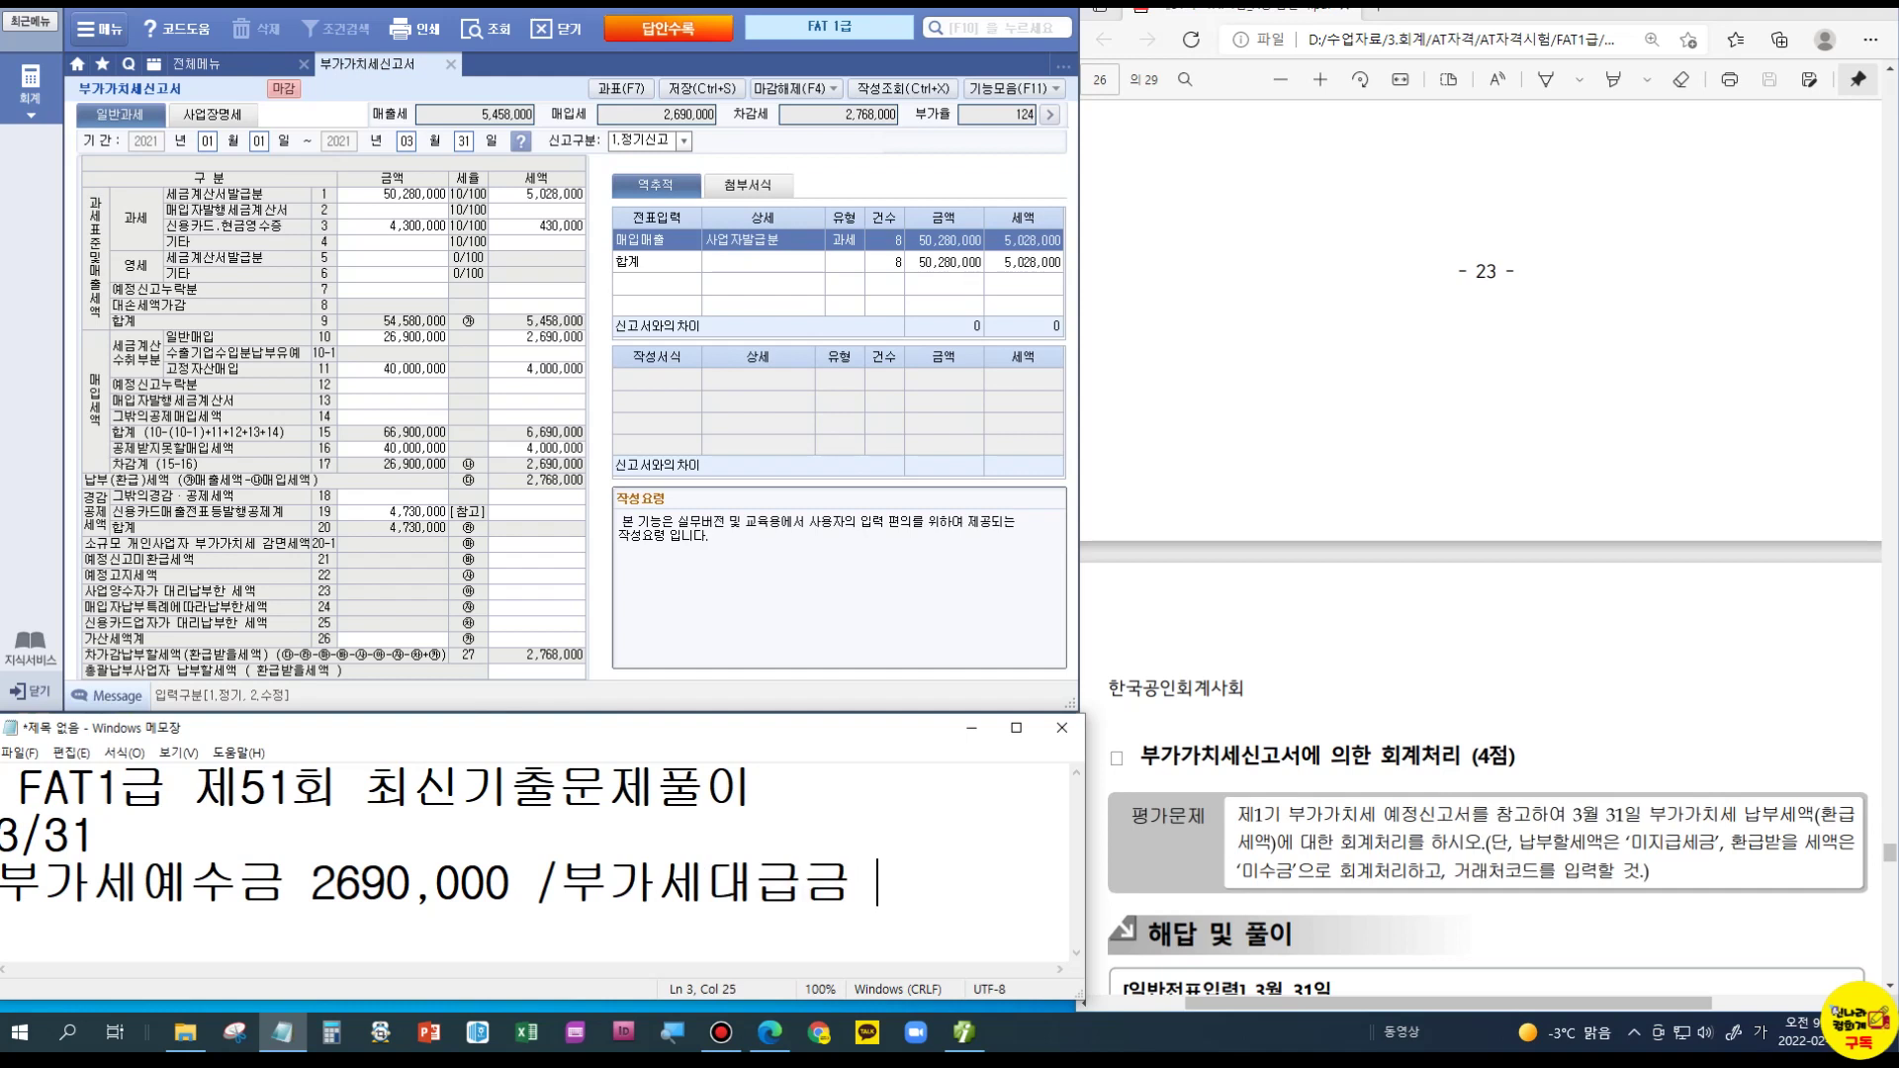
pyautogui.write('5458')
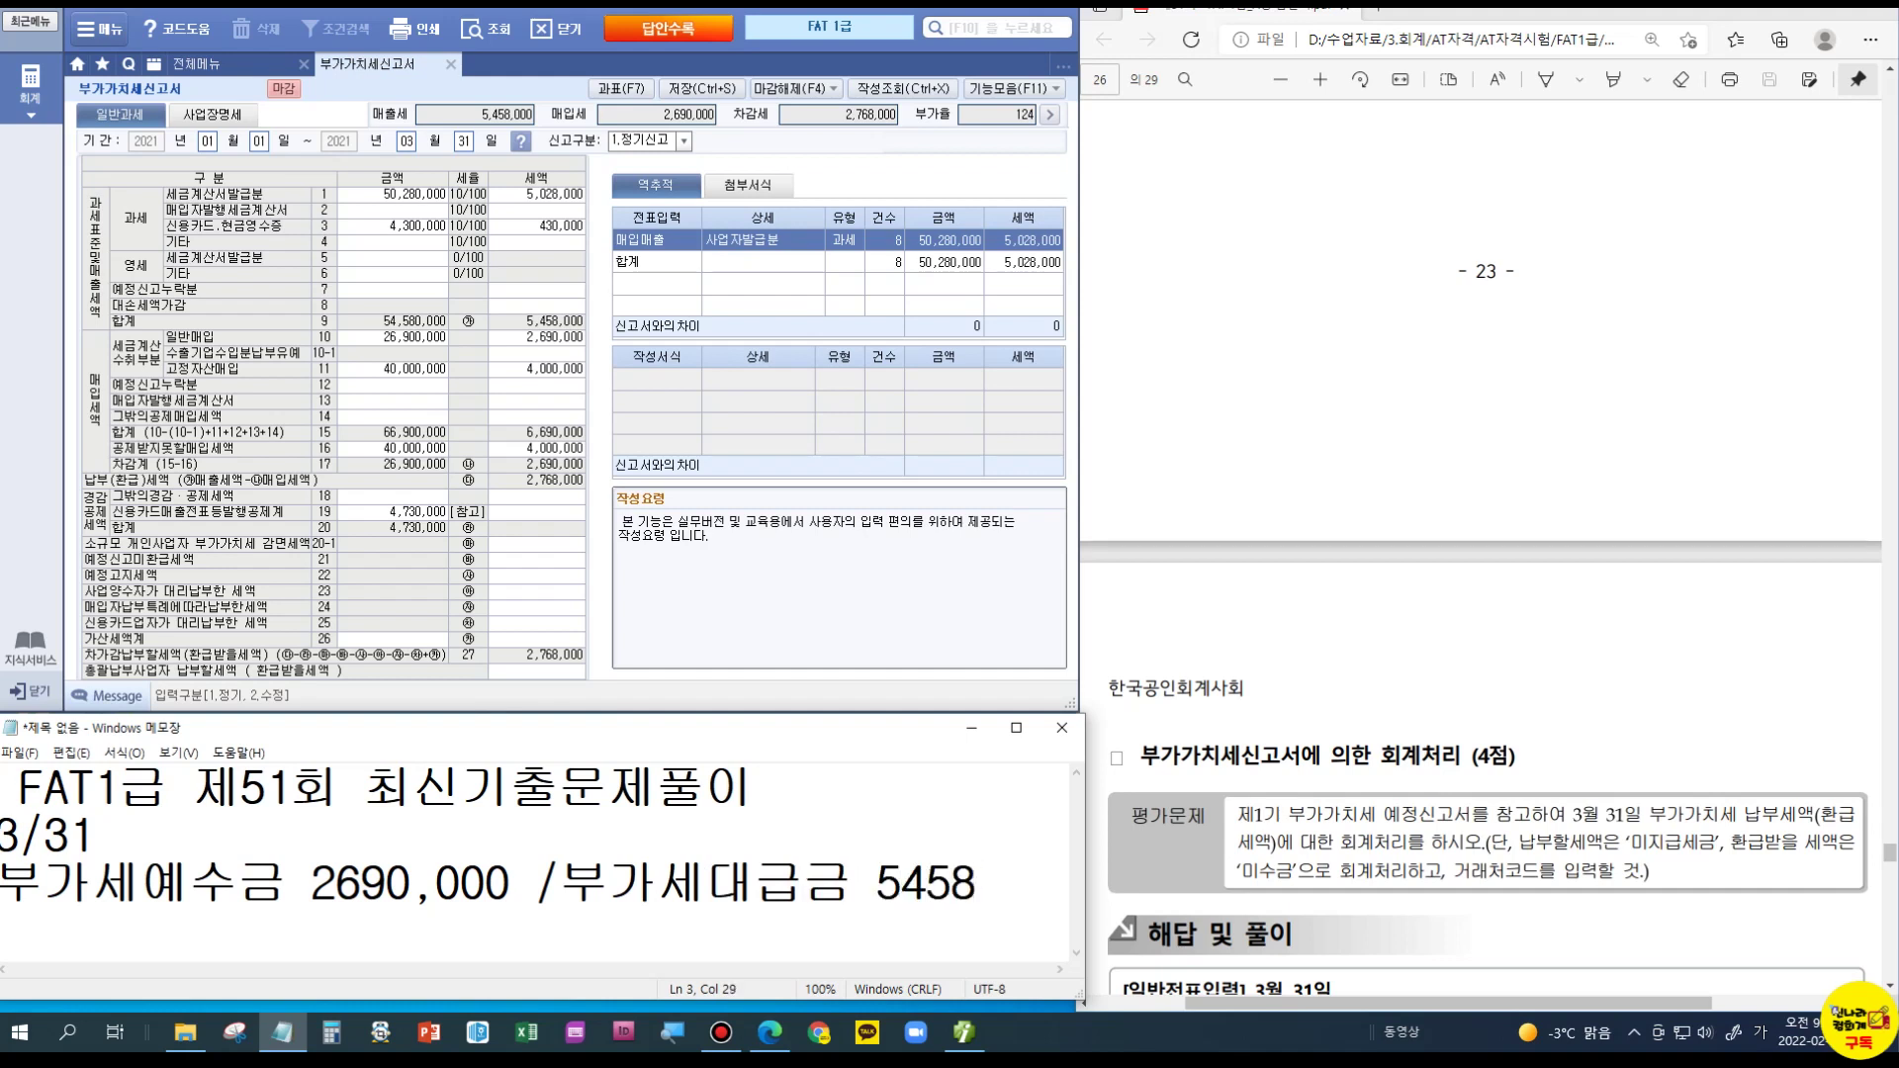
pyautogui.press('BackSpace')
pyautogui.press('BackSpace')
pyautogui.press('BackSpace')
pyautogui.press('BackSpace')
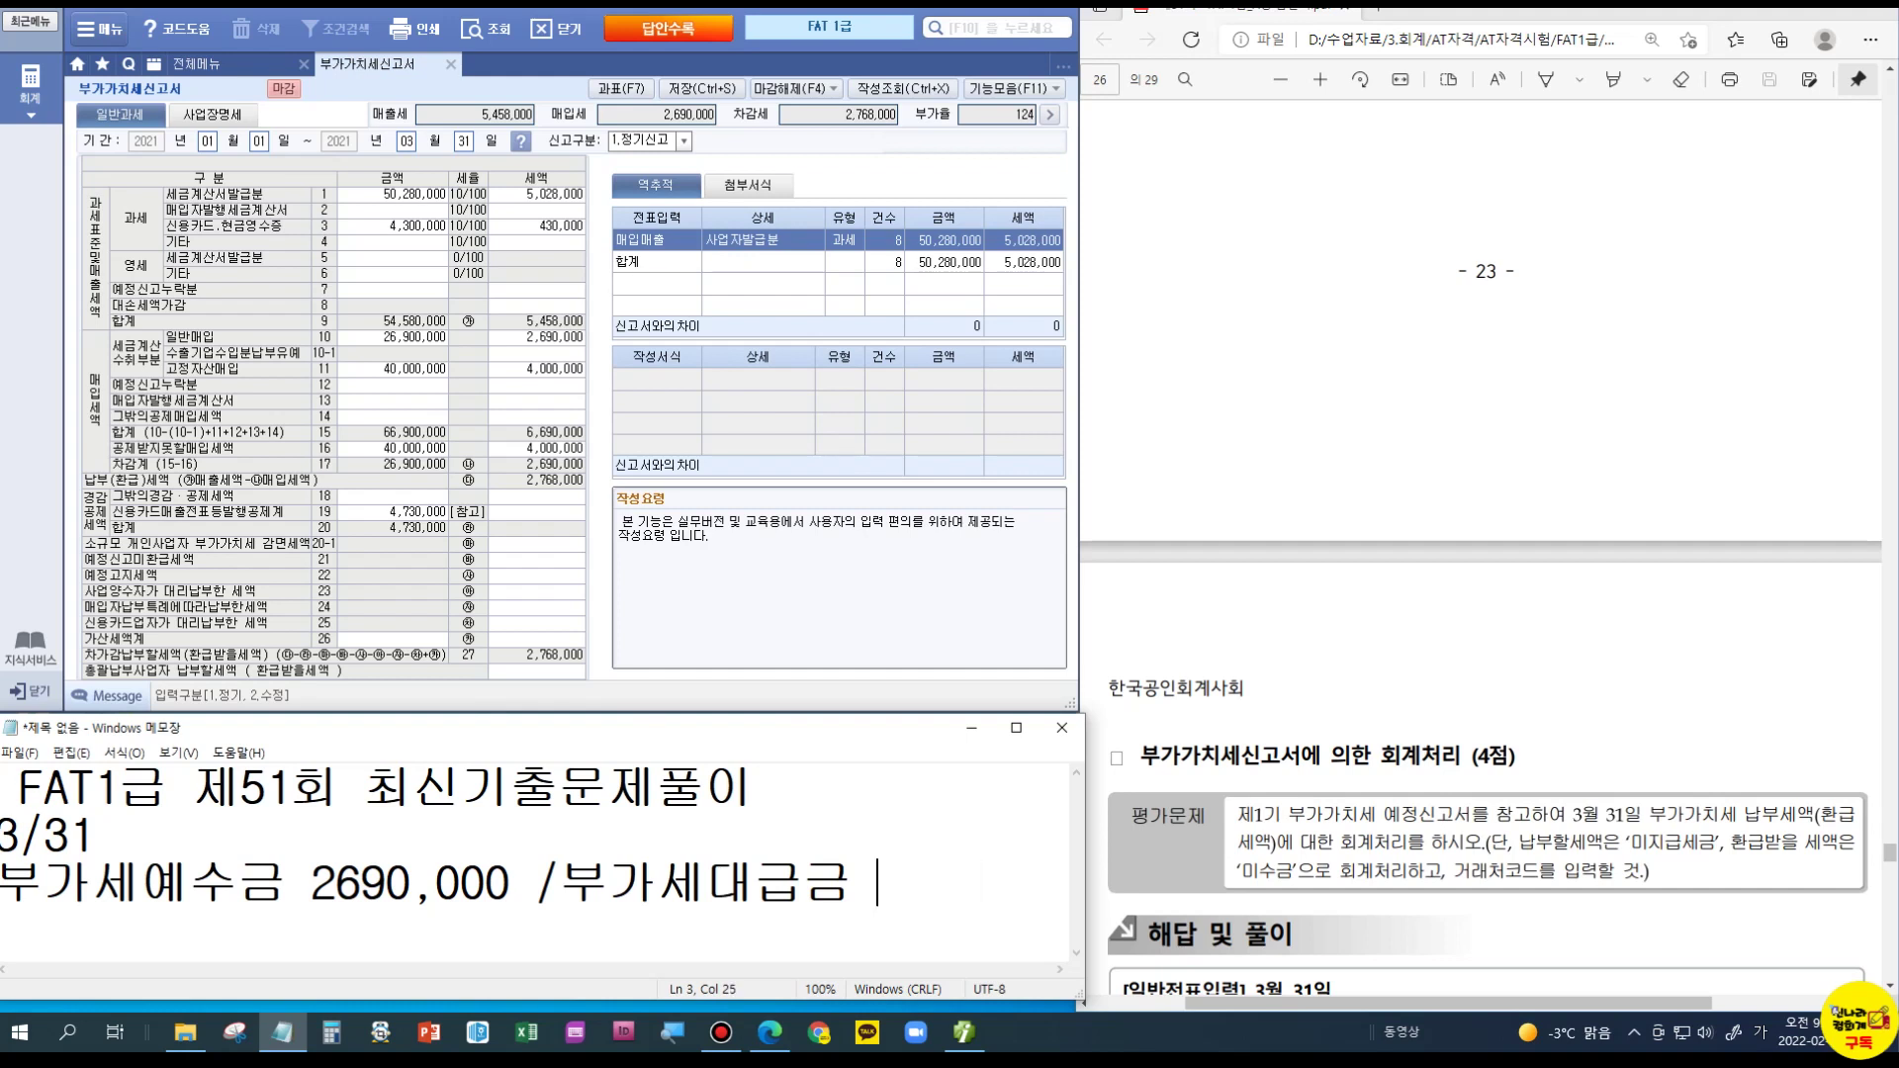
# Step: Replace the 부가세예수금 amount in the 3/31 note with 5,458,000
pyautogui.moveTo(298, 883); pyautogui.dragTo(512, 882)
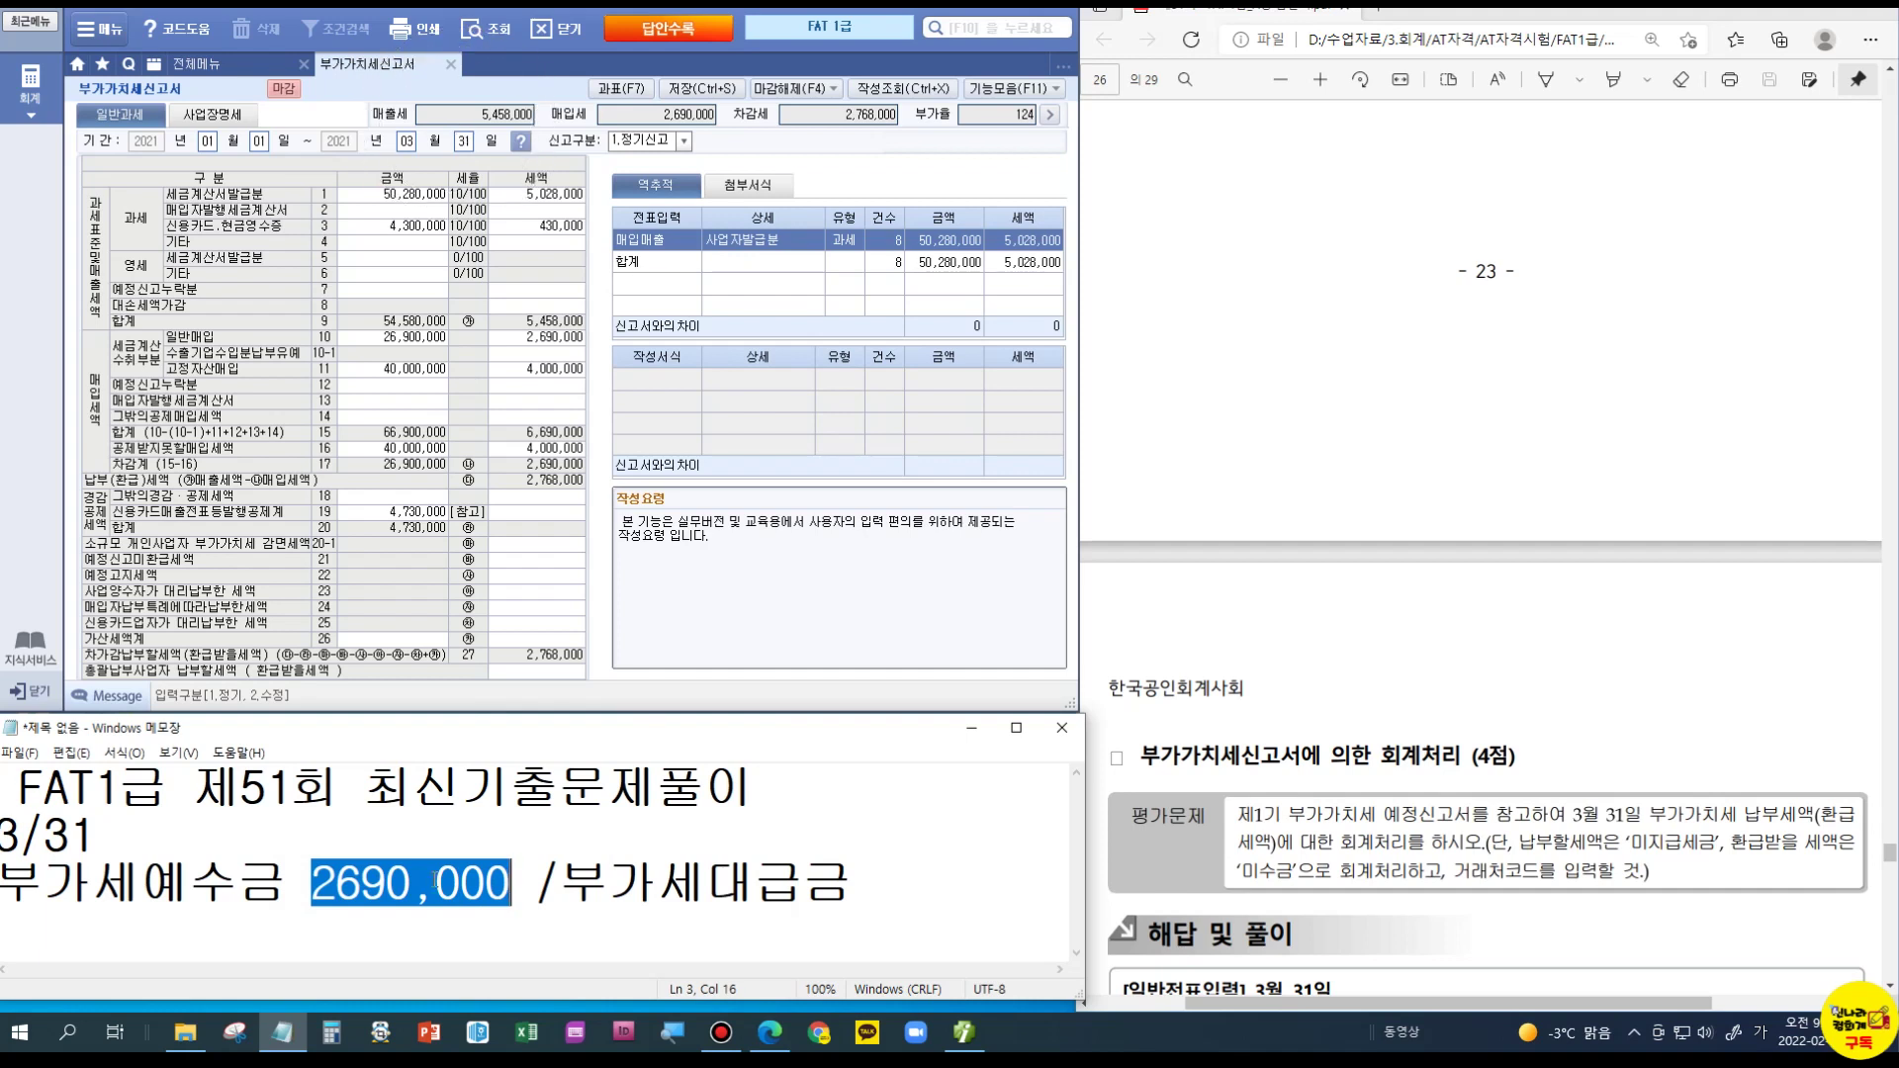
pyautogui.write('5458000')
pyautogui.press('Left')
pyautogui.press('Left')
pyautogui.press('Left')
pyautogui.write(',')
pyautogui.press('Left')
pyautogui.press('Left')
pyautogui.press('Left')
pyautogui.press('Left')
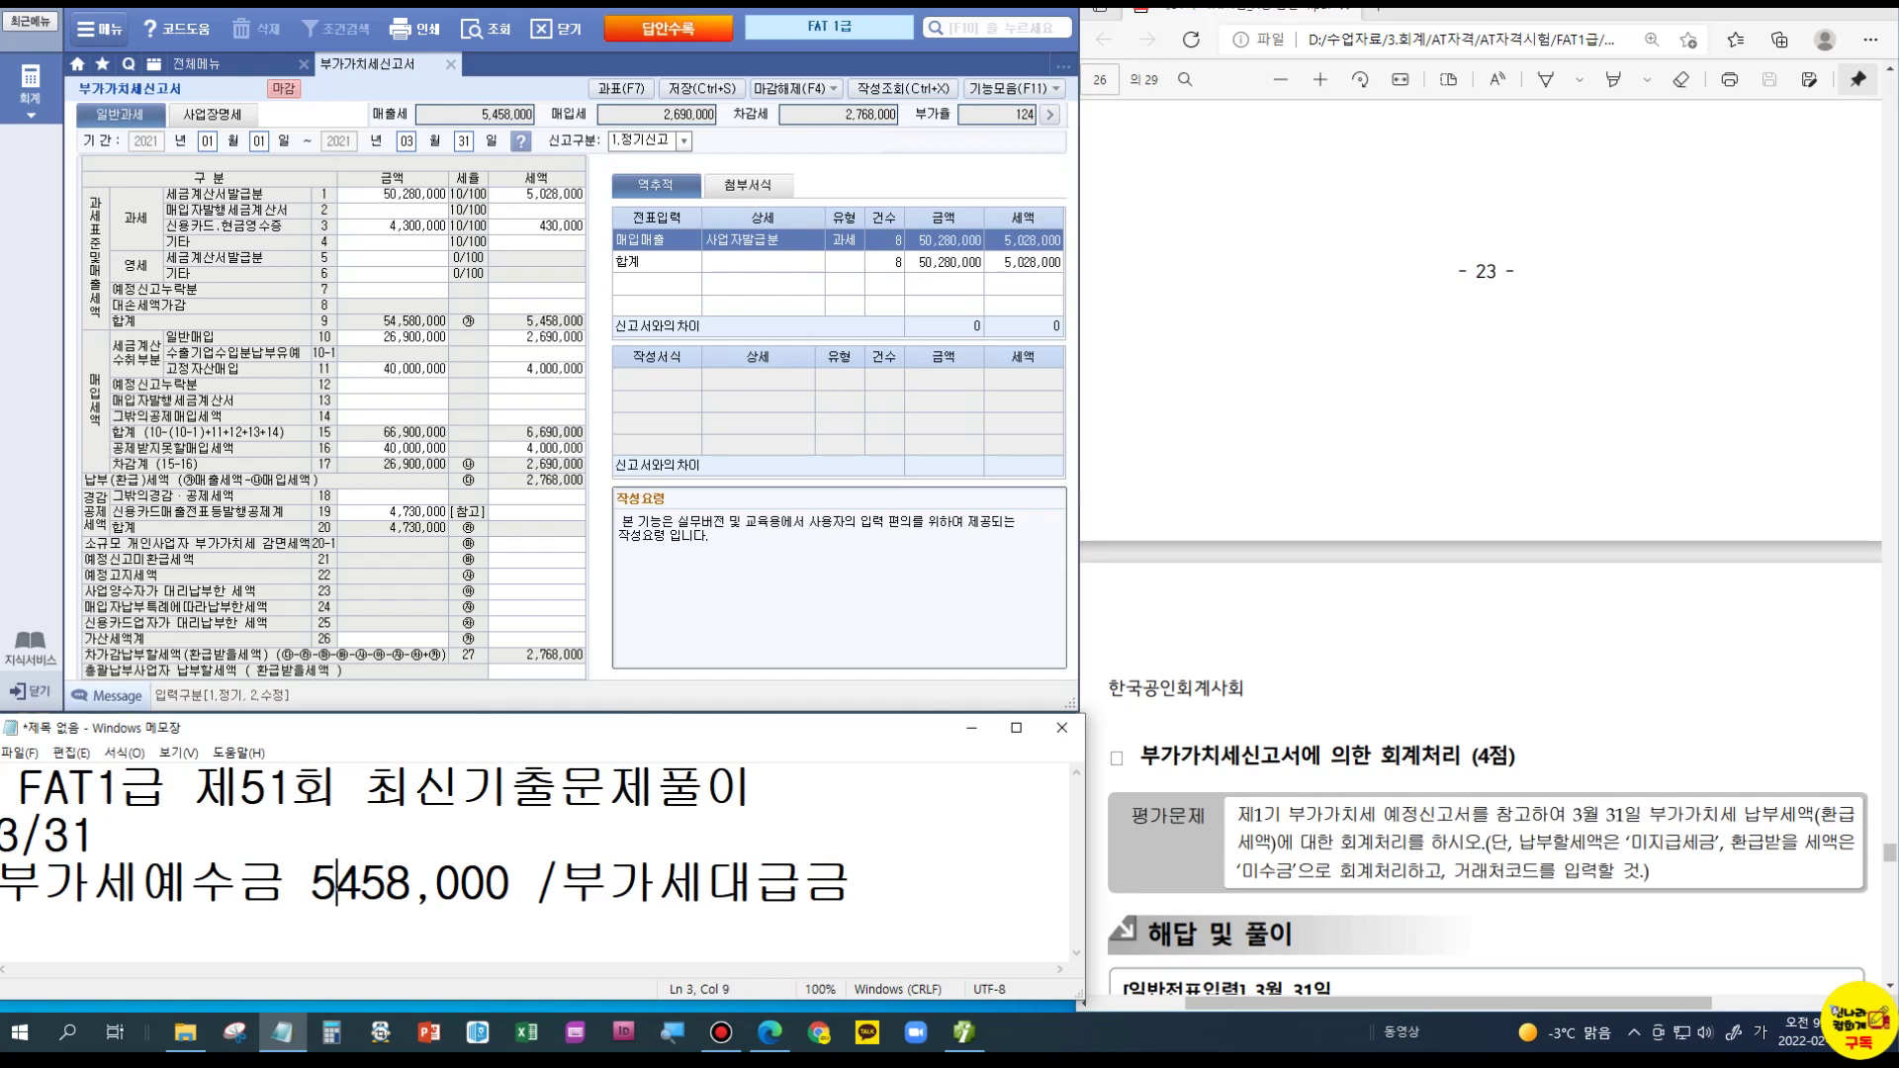
pyautogui.write(',')
# Step: Add the amount 2690,000 after 부가세대급금 in the 3/31 note
pyautogui.click(893, 887)
pyautogui.write('269')
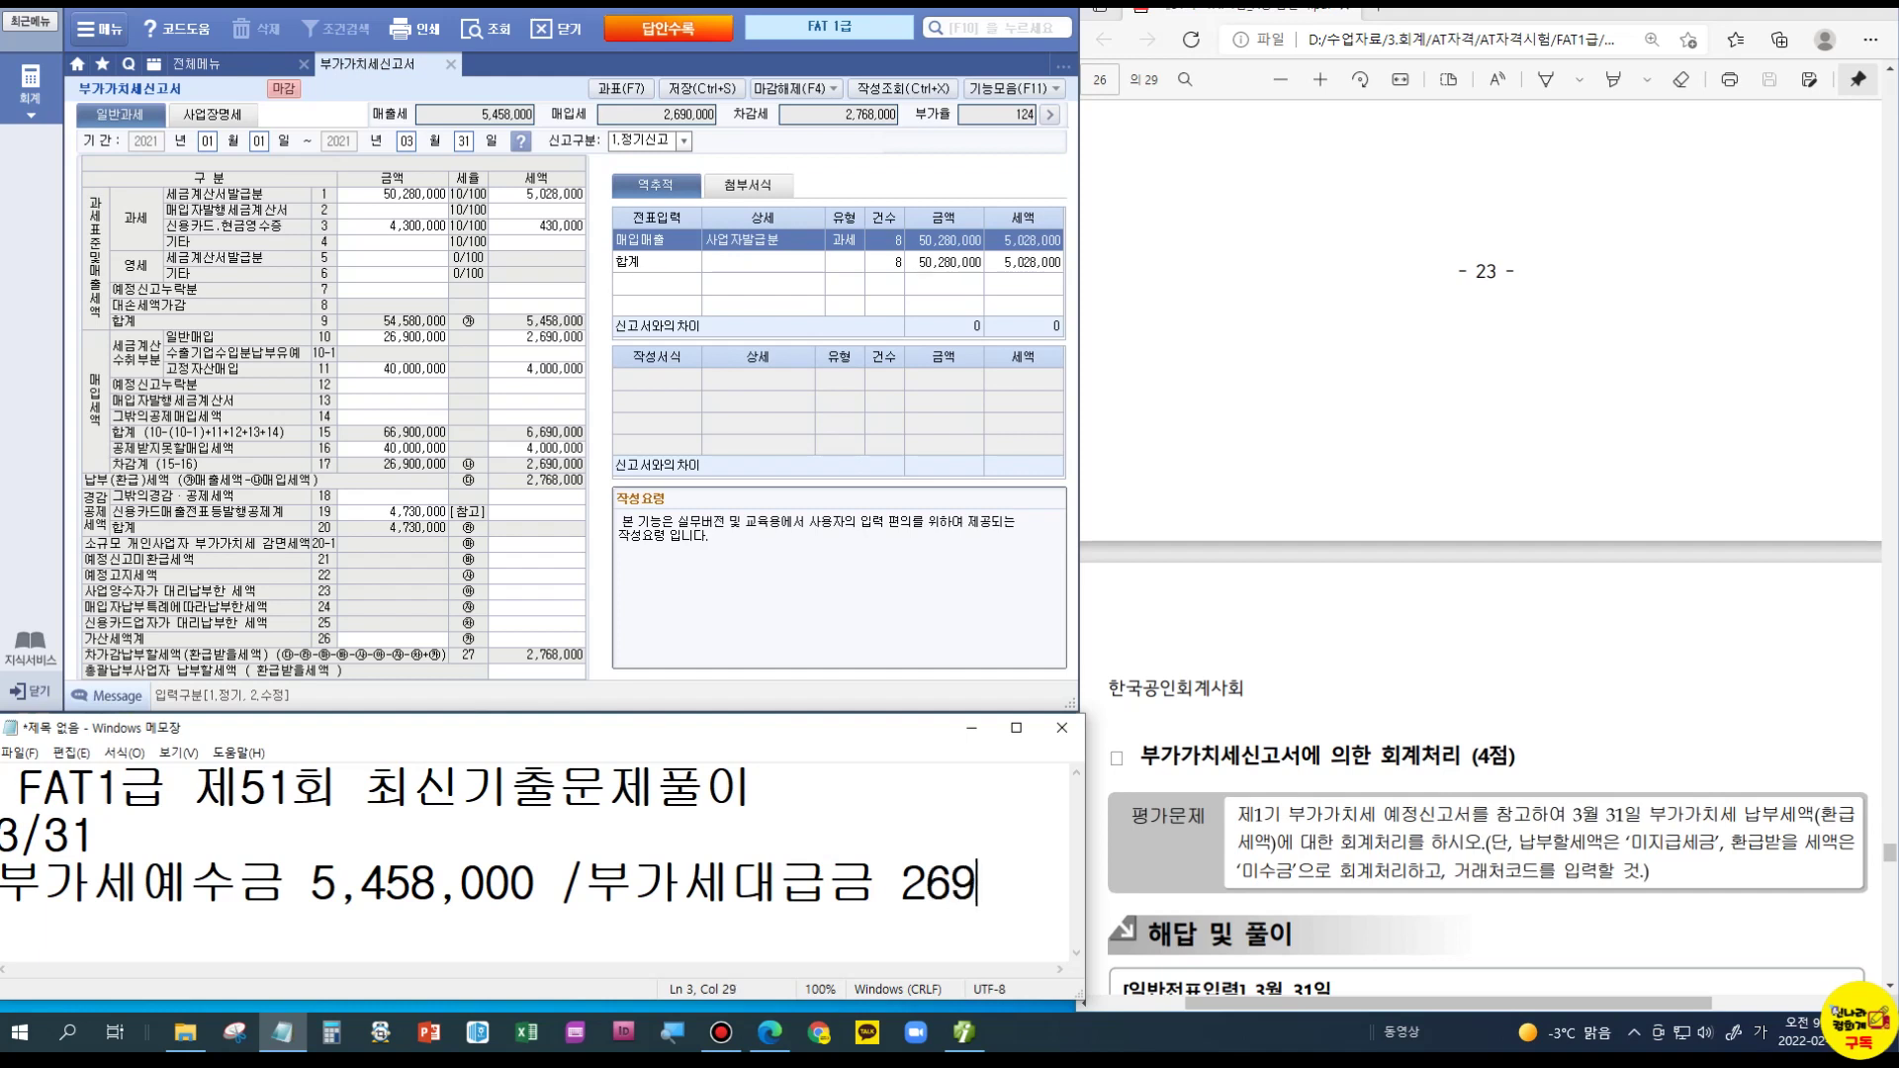
pyautogui.write('0,000')
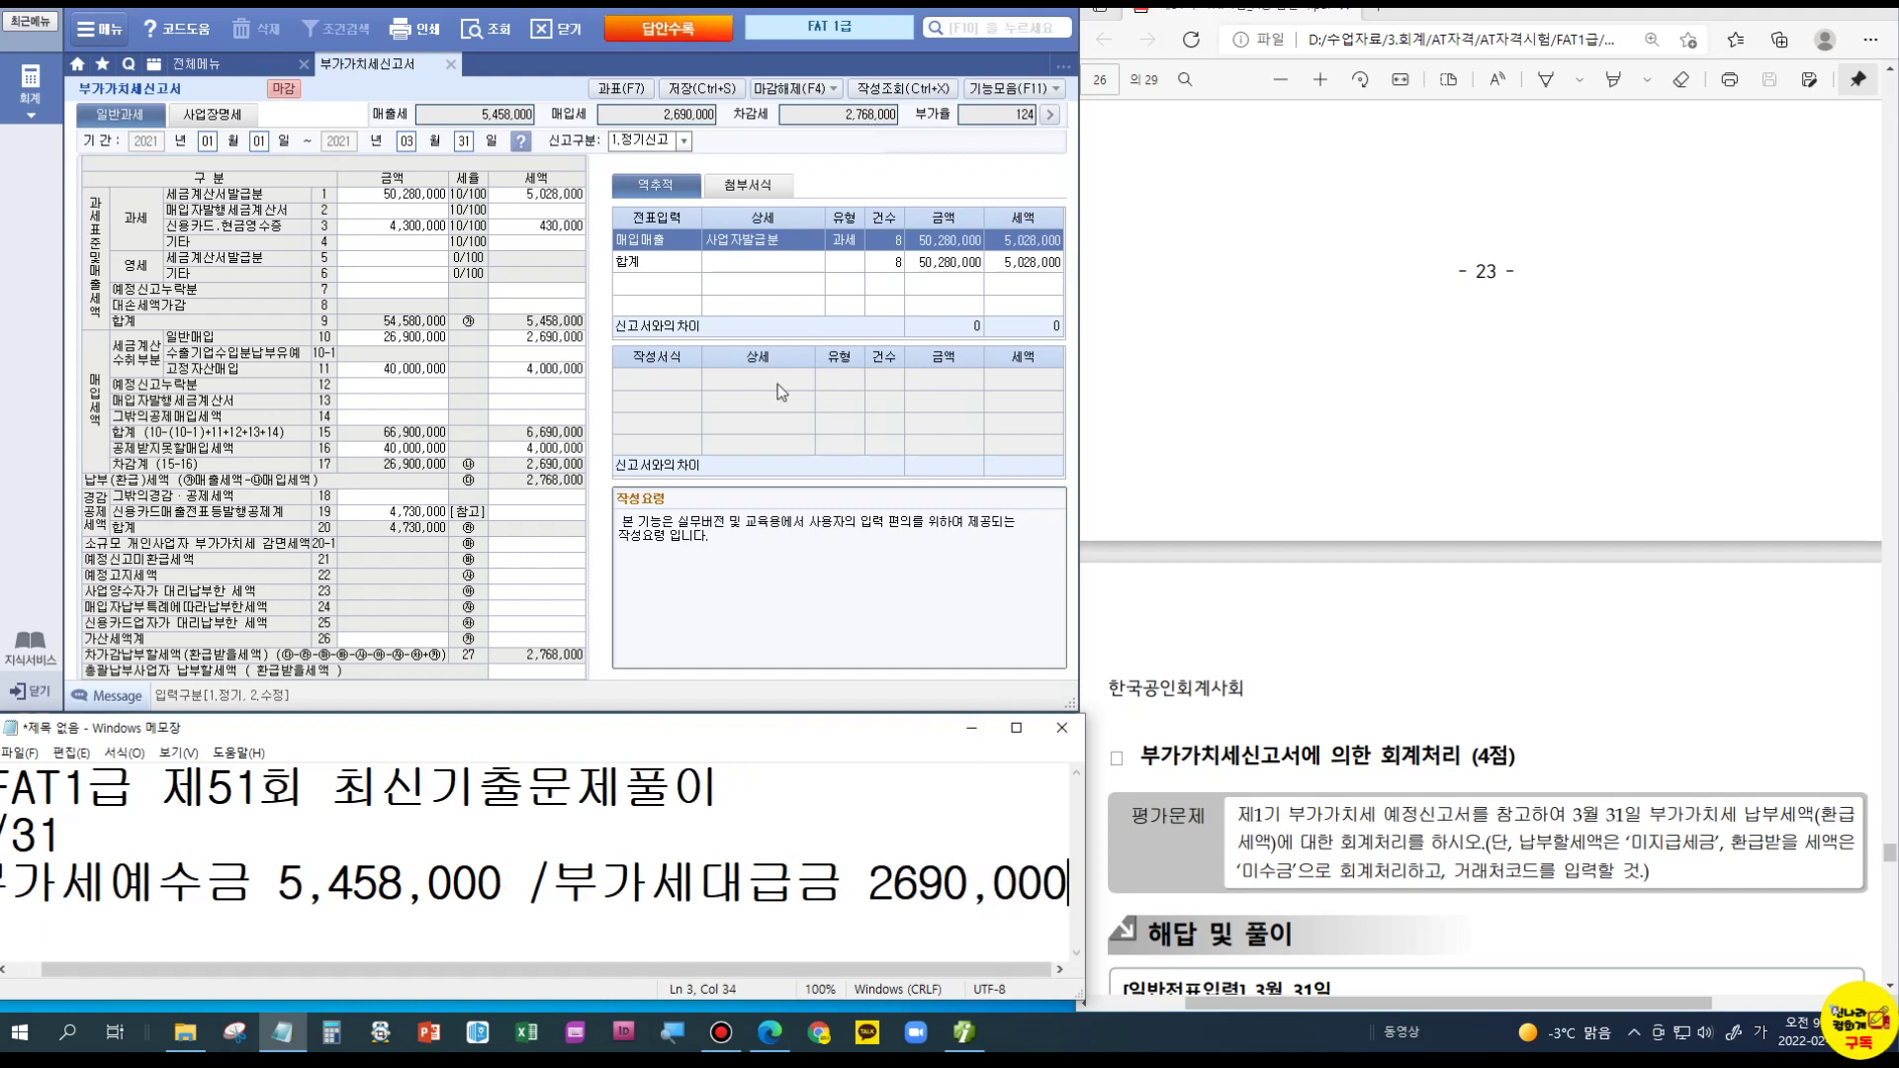
# Step: Add a second credit line, 미지급세금 2768,000, beneath 부가세대급금 in the 3/31 note
pyautogui.click(580, 897)
pyautogui.press('Return')
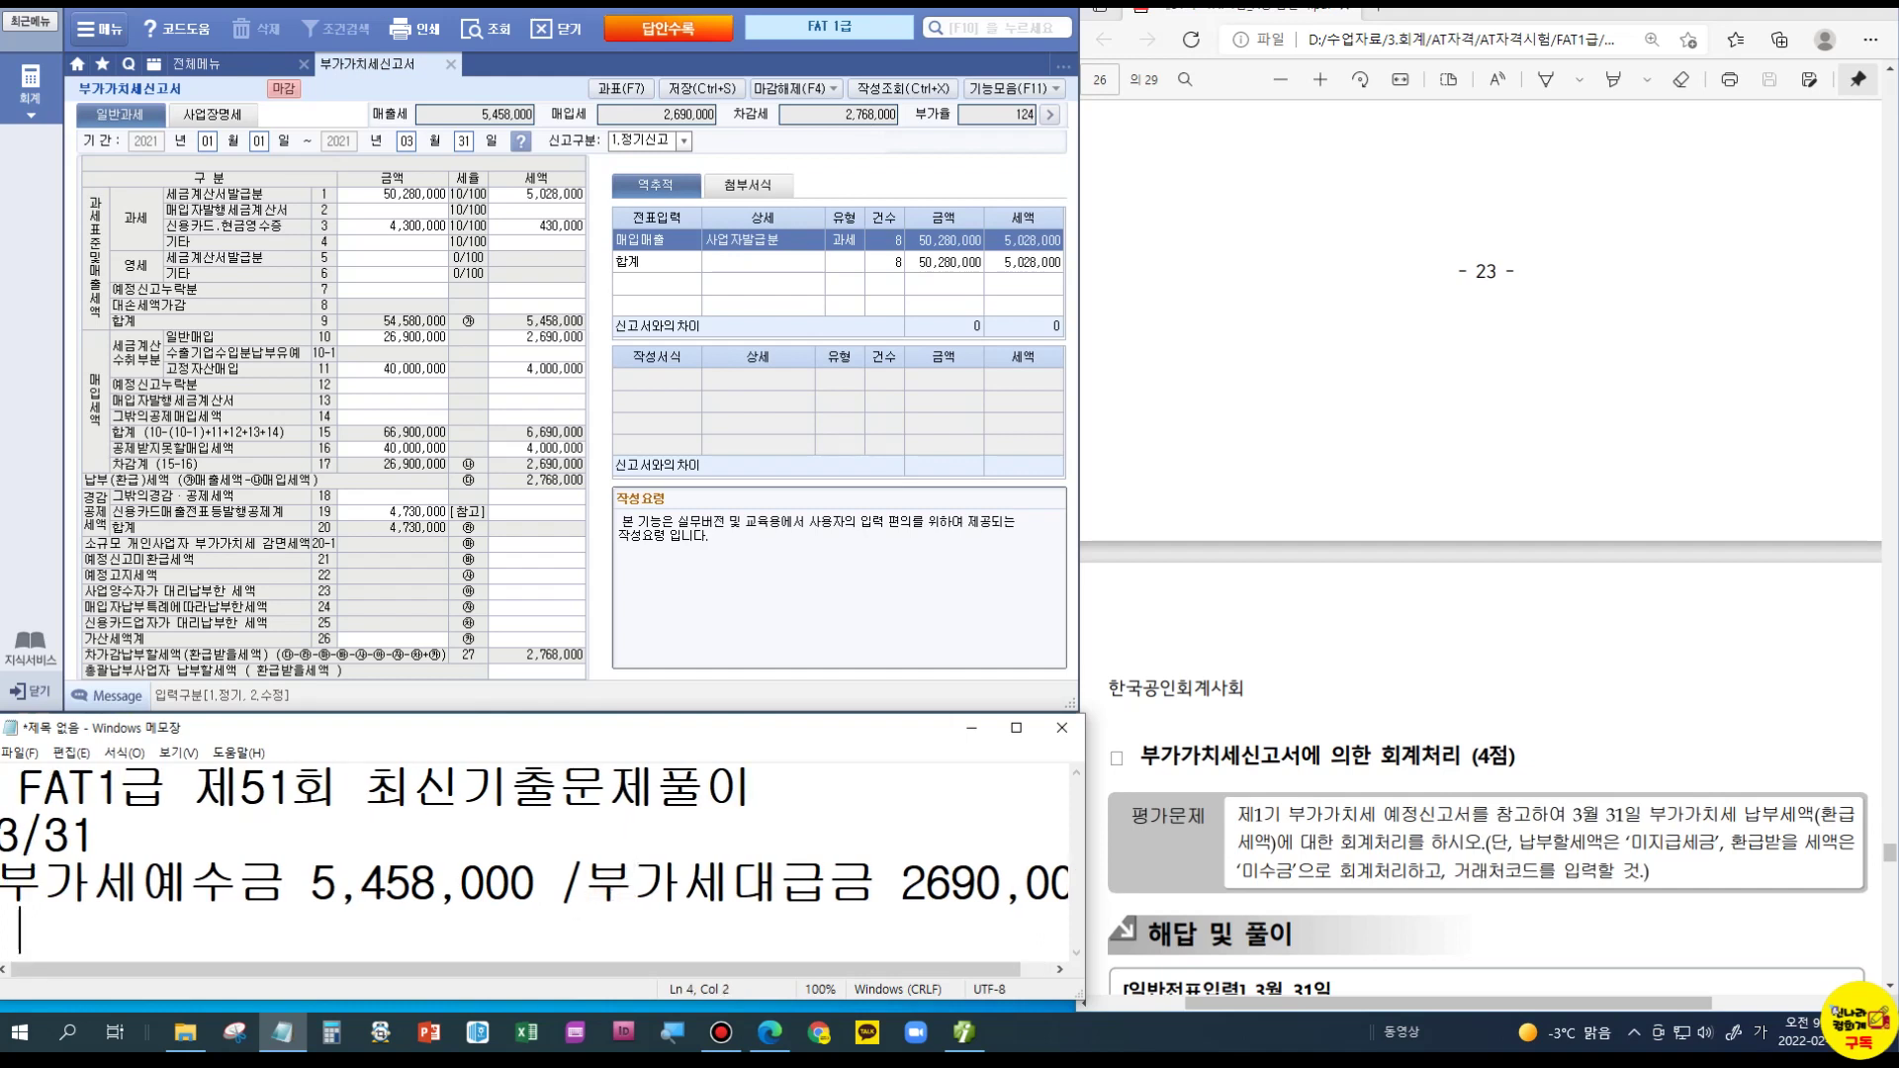
pyautogui.write('미지급세금')
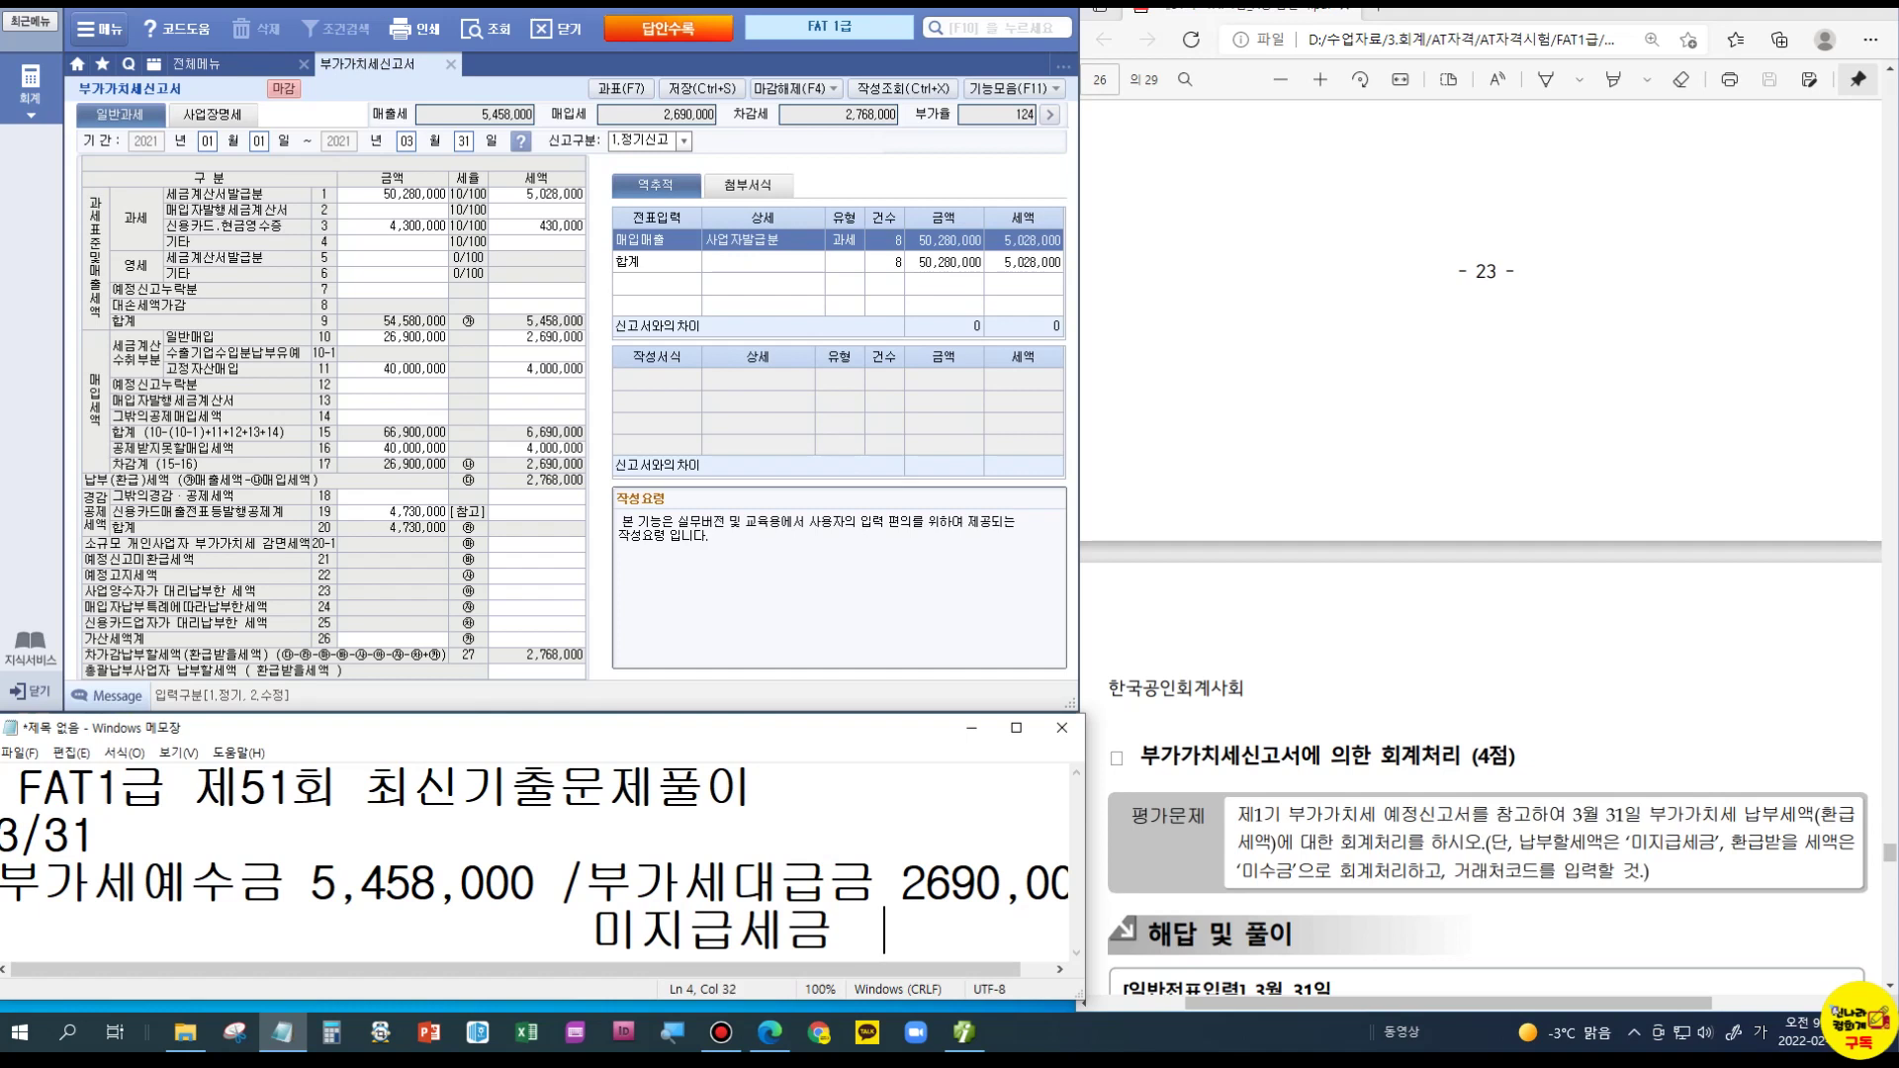
pyautogui.write('  2765')
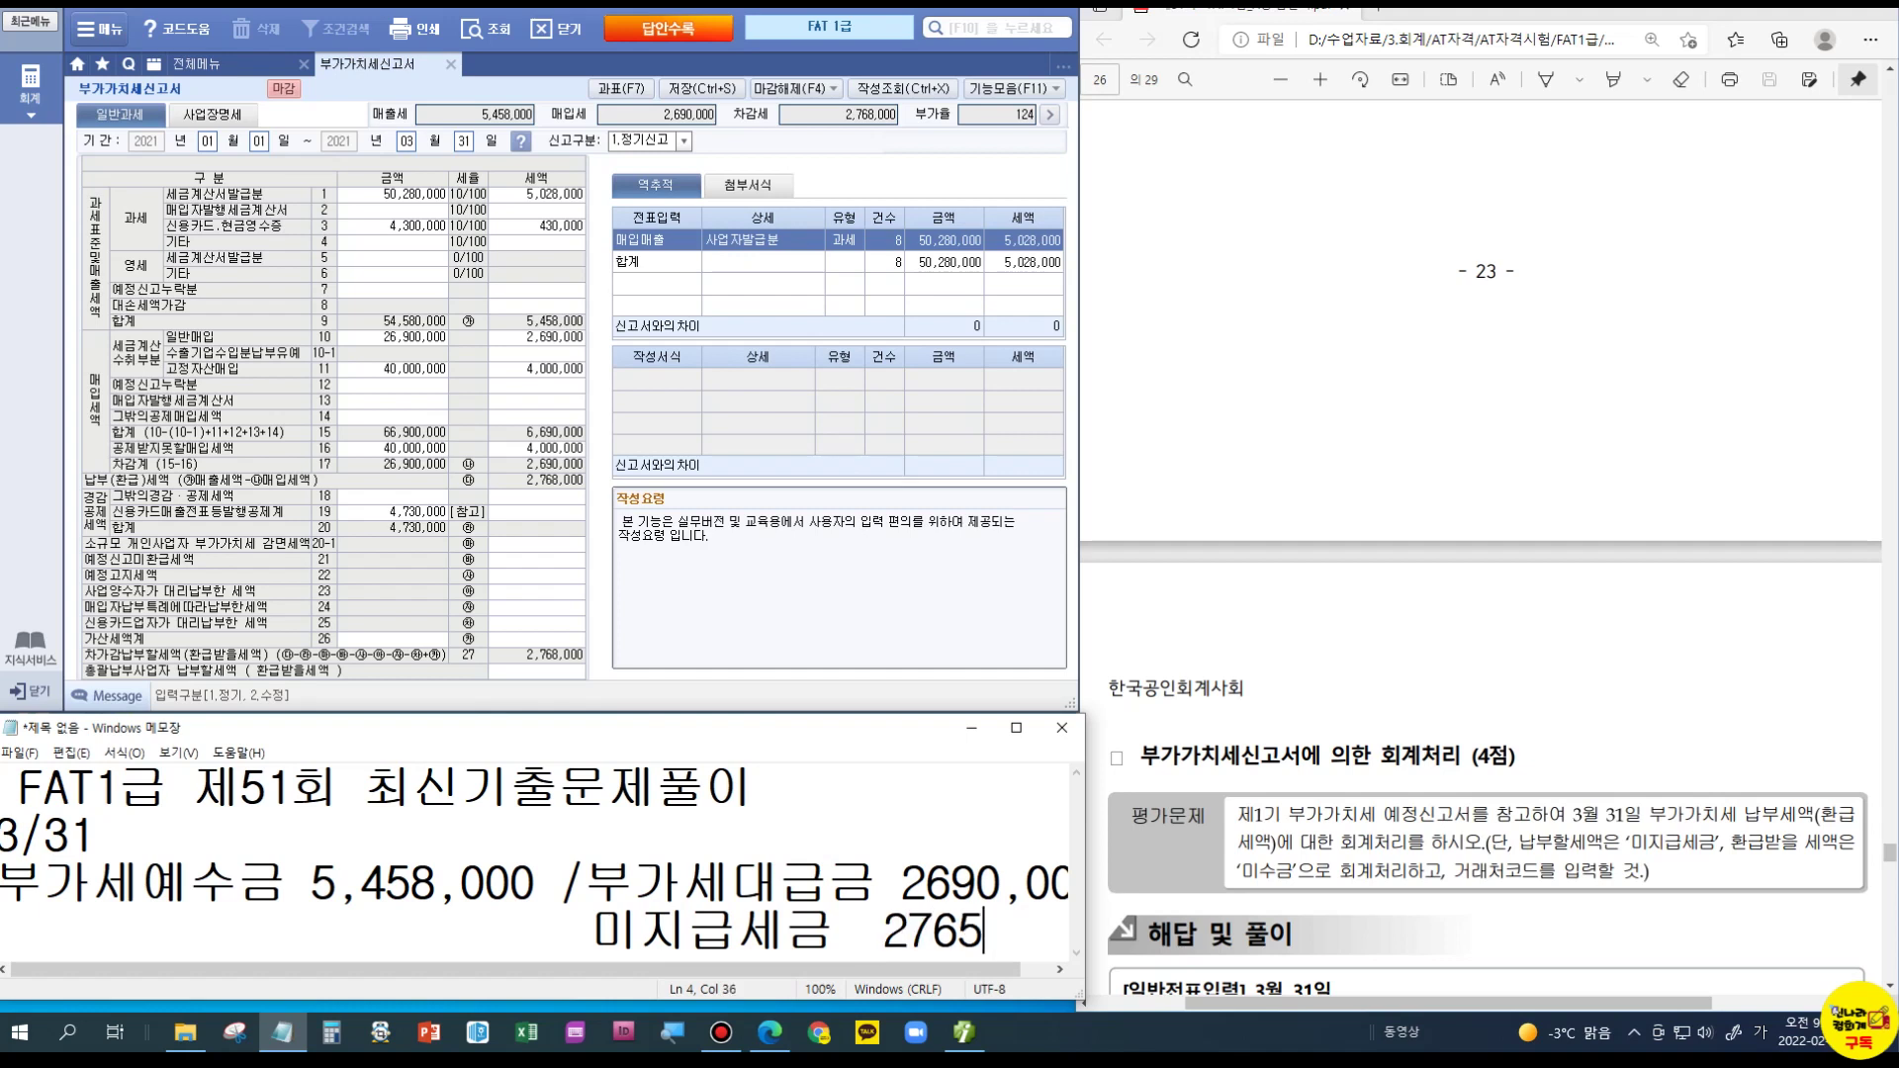
pyautogui.press('BackSpace')
pyautogui.write('8,000')
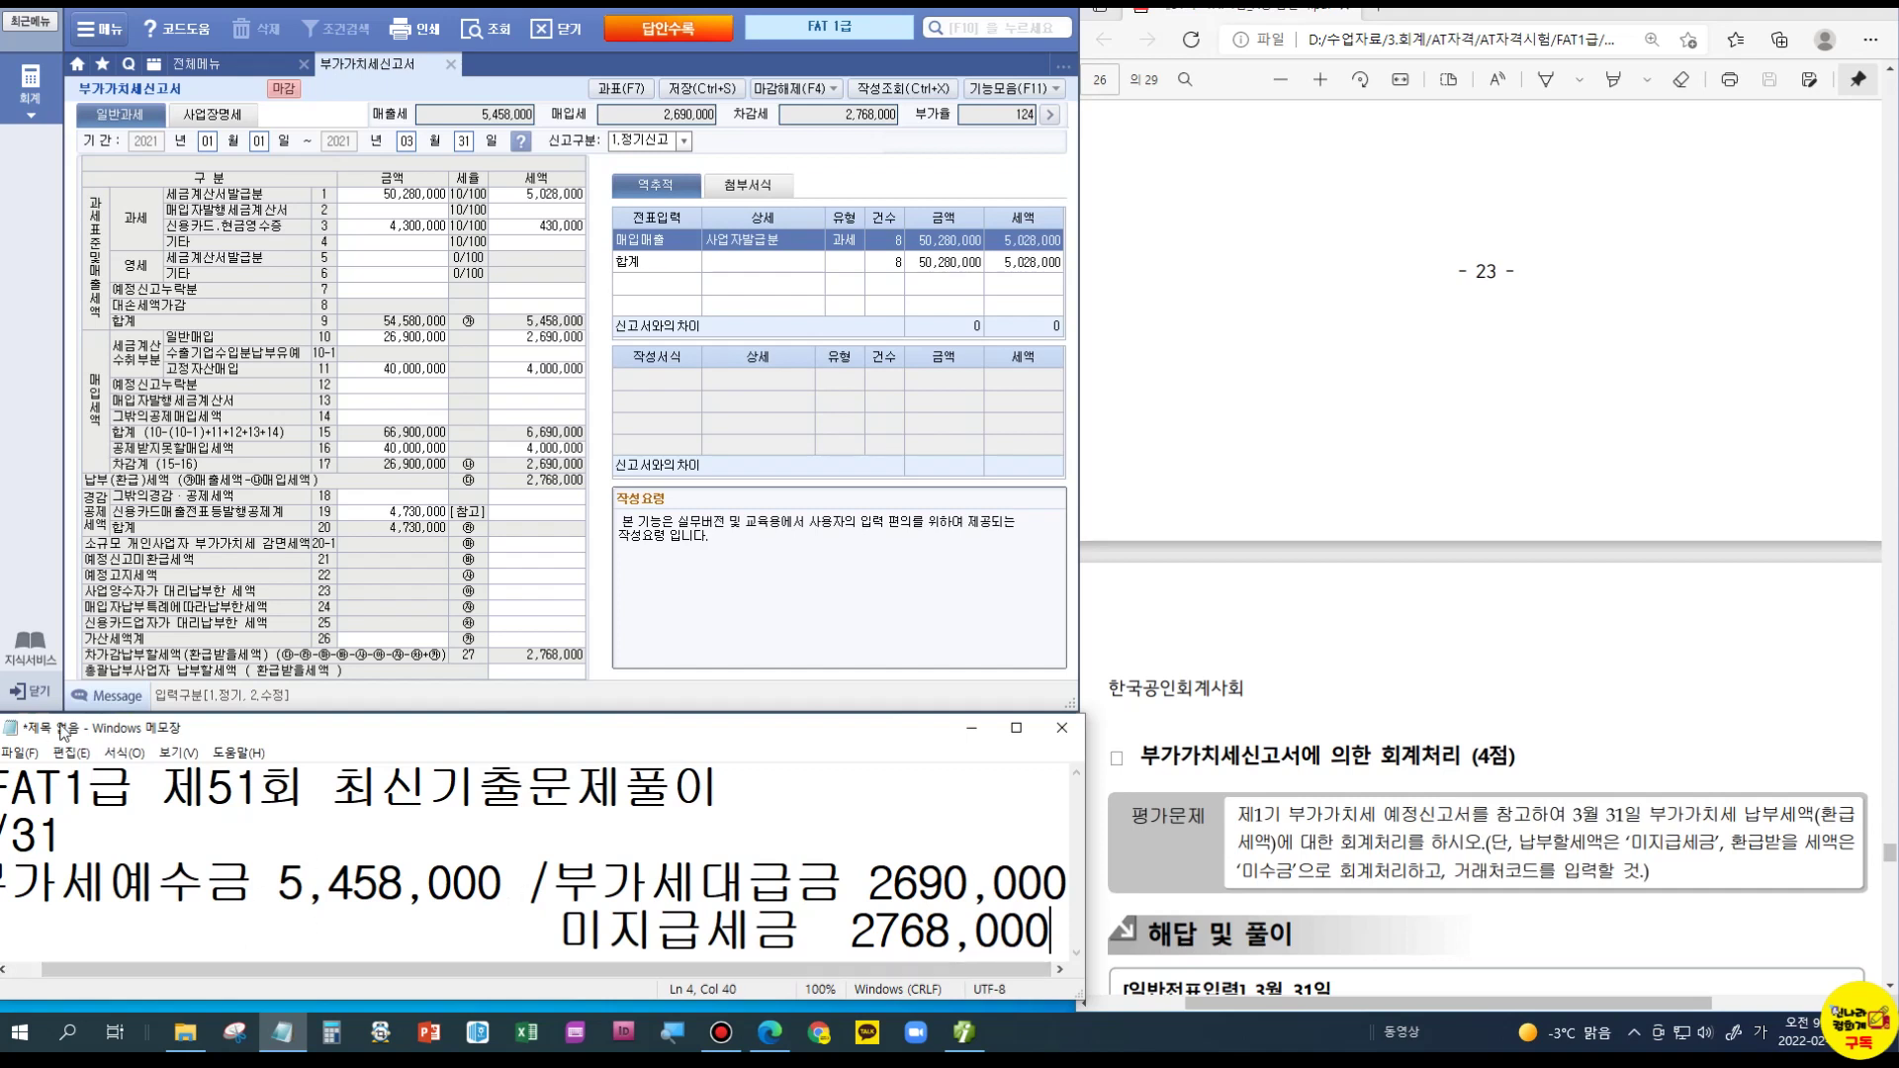
# Step: Check the 그 밖의 경감·공제 세액 명세 for row 18 of the VAT return
pyautogui.click(364, 498)
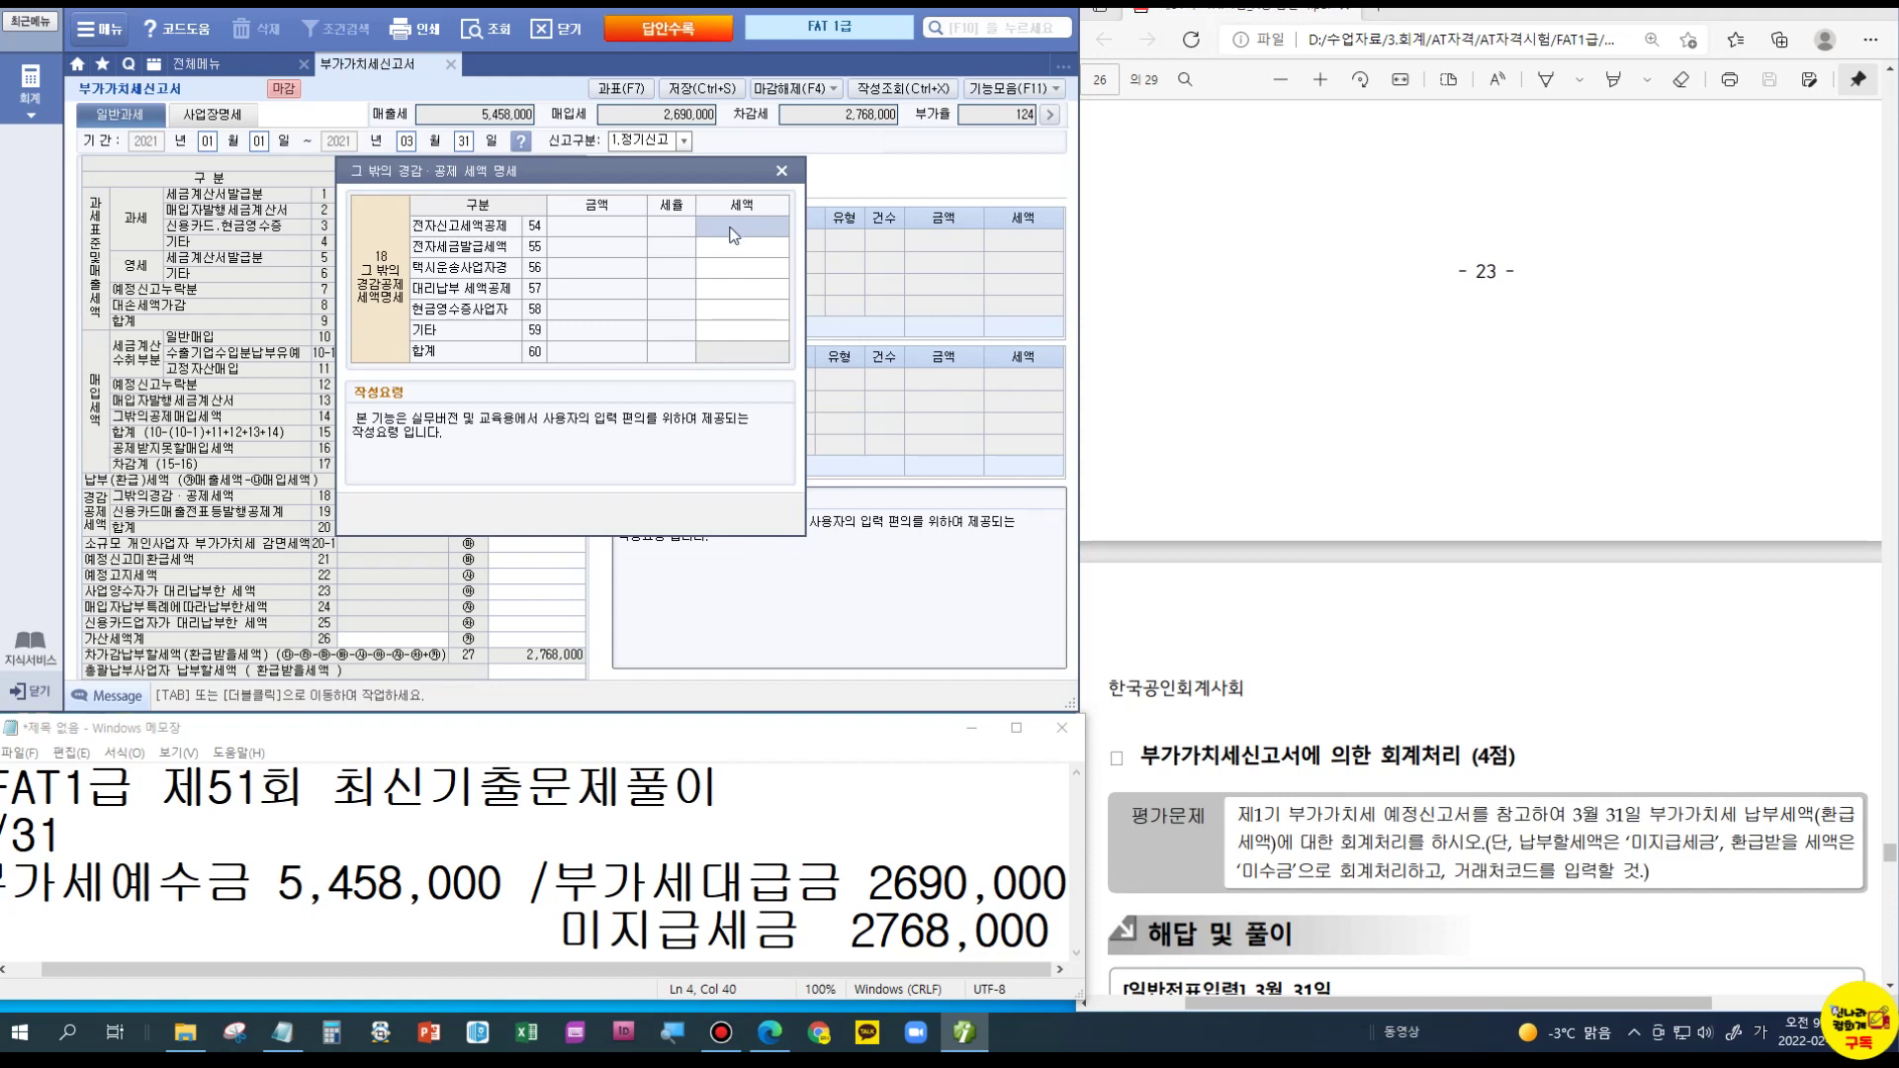
pyautogui.click(781, 171)
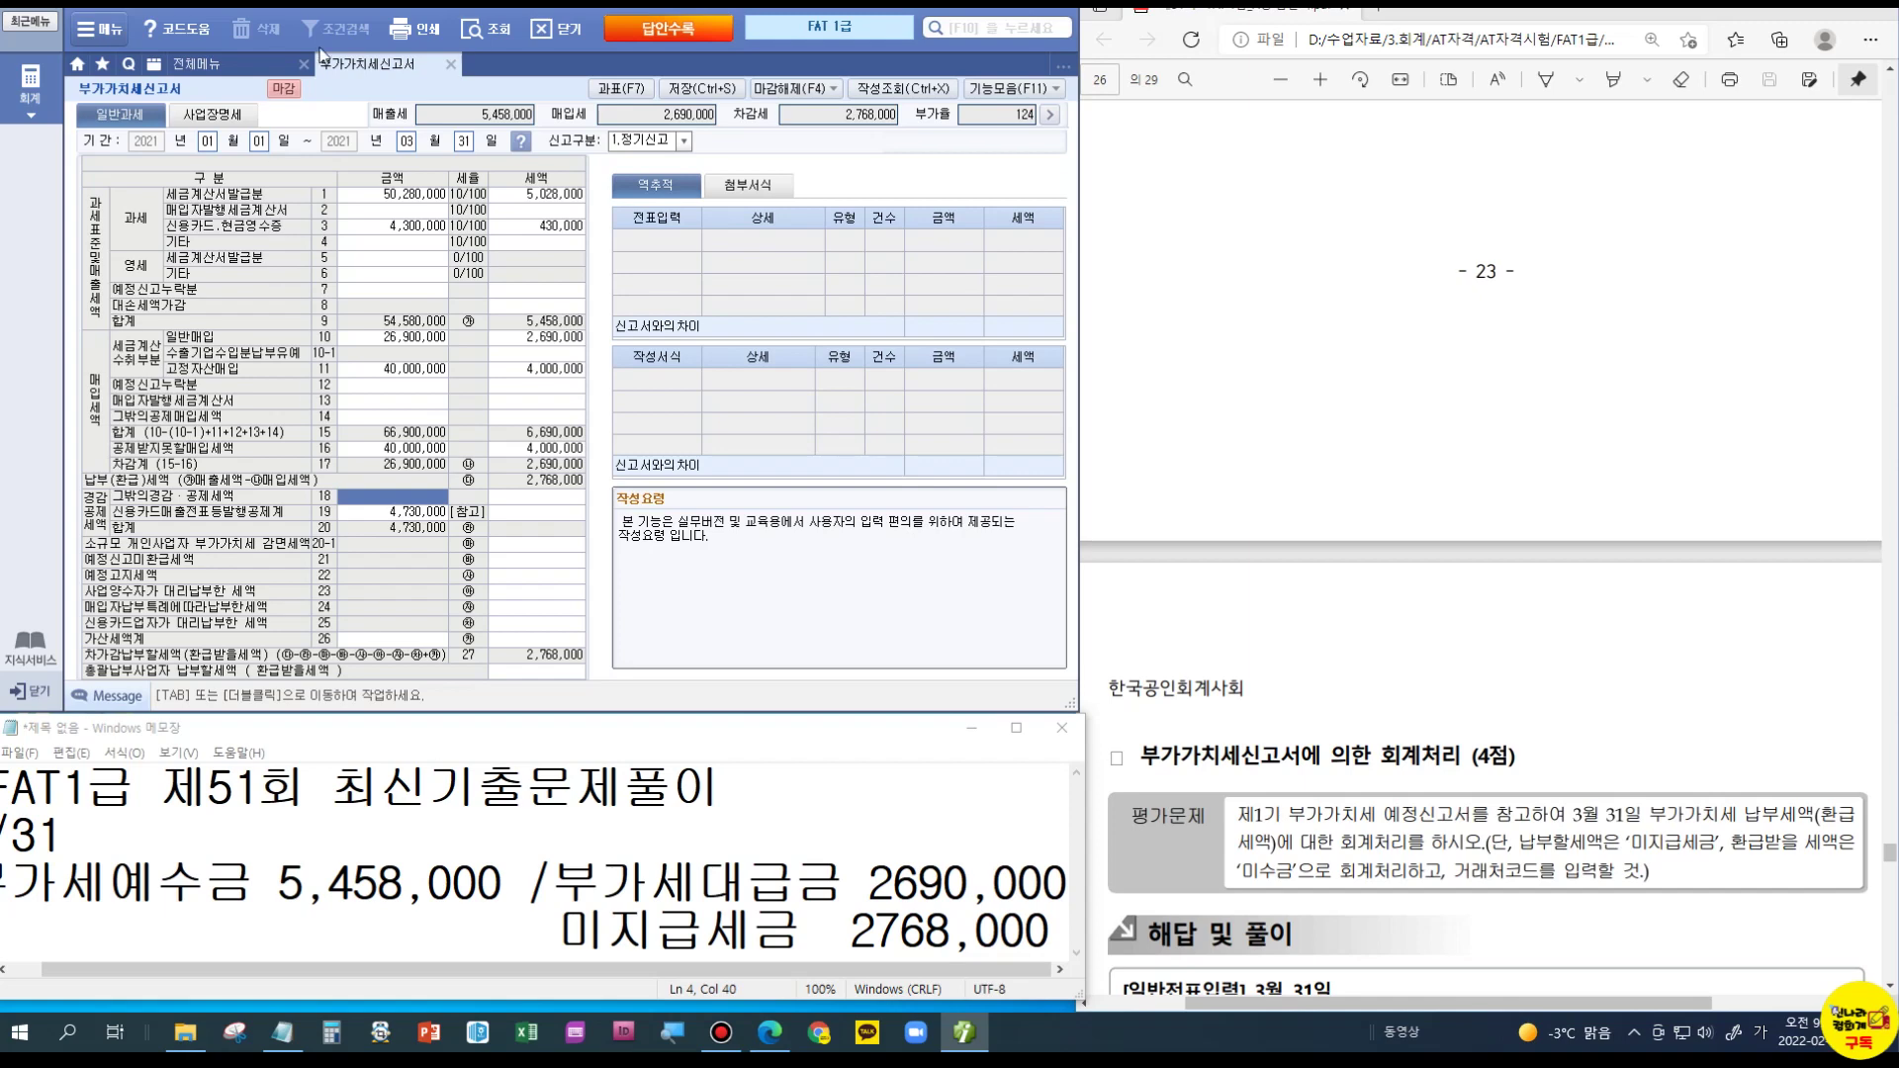
# Step: Close the VAT return and open 일반전표입력 for the date 3월 31일
pyautogui.click(450, 66)
pyautogui.click(395, 165)
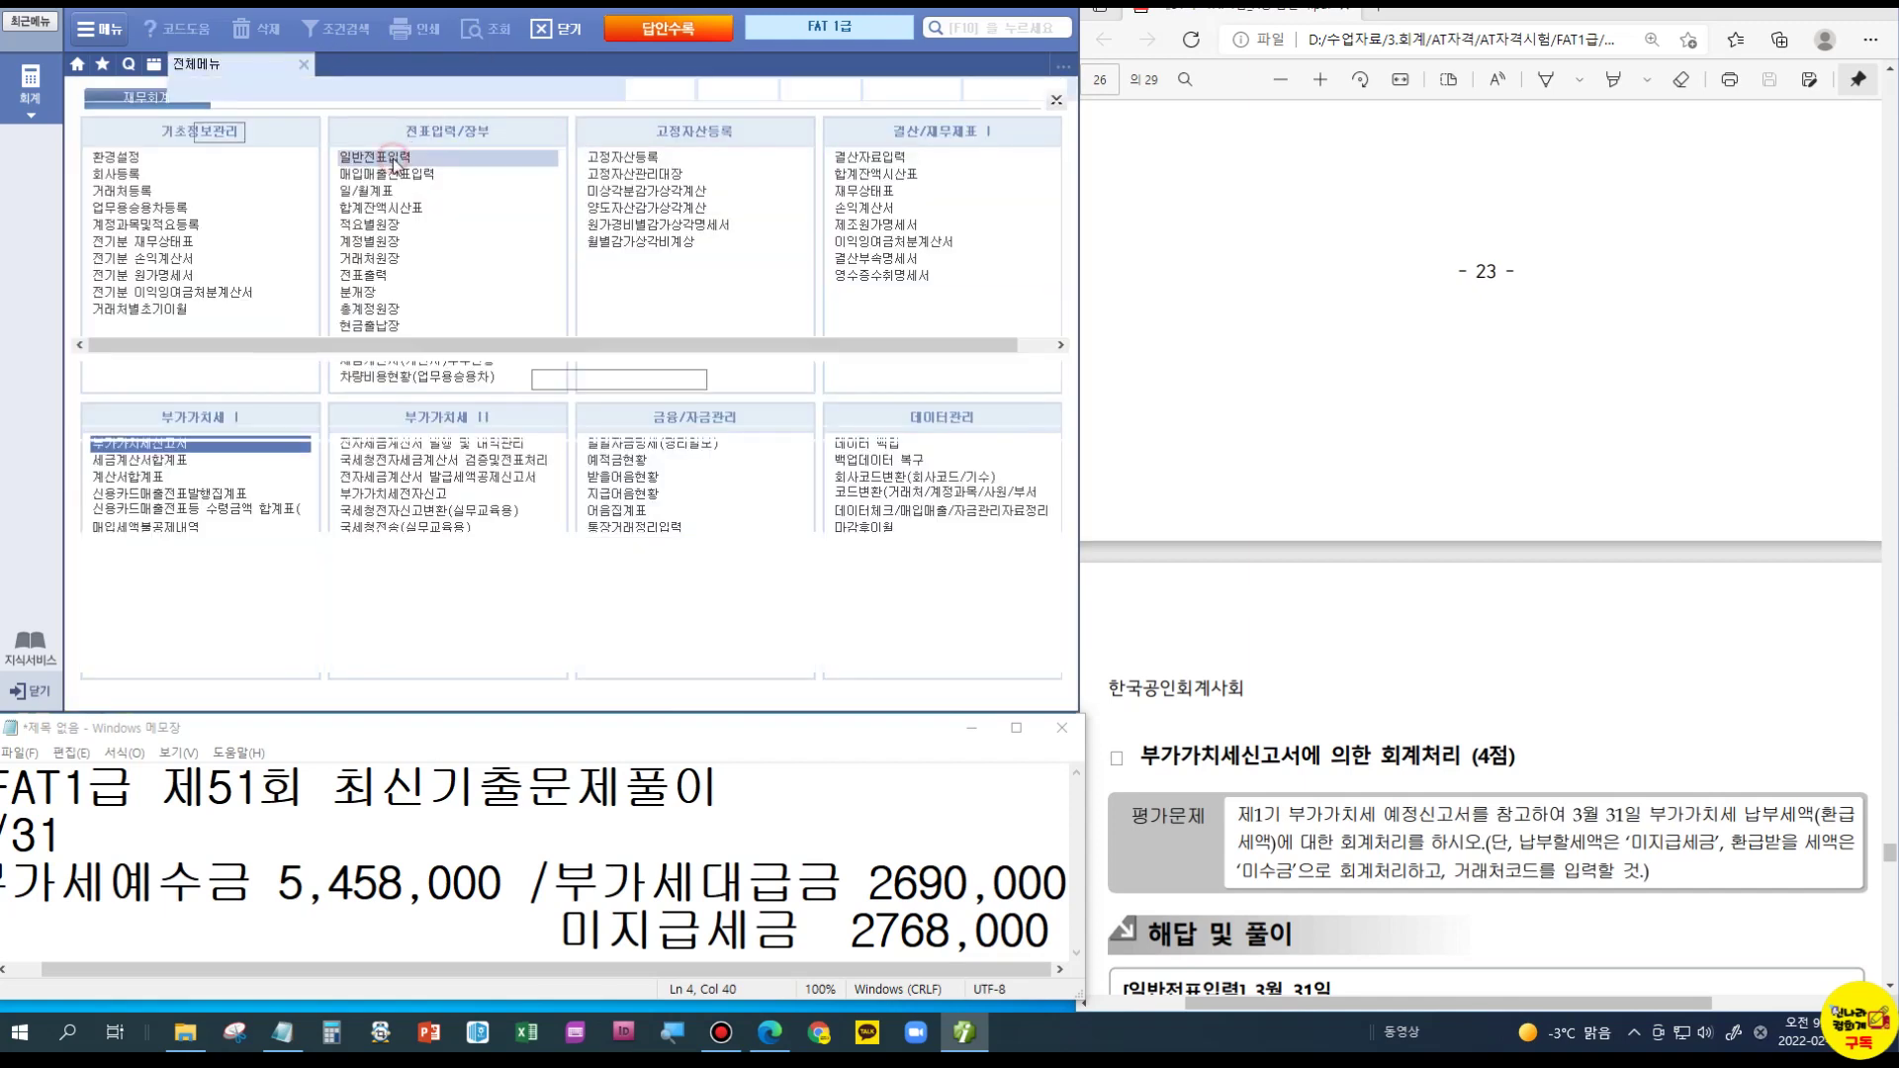
pyautogui.write('3')
pyautogui.press('Return')
pyautogui.write('31')
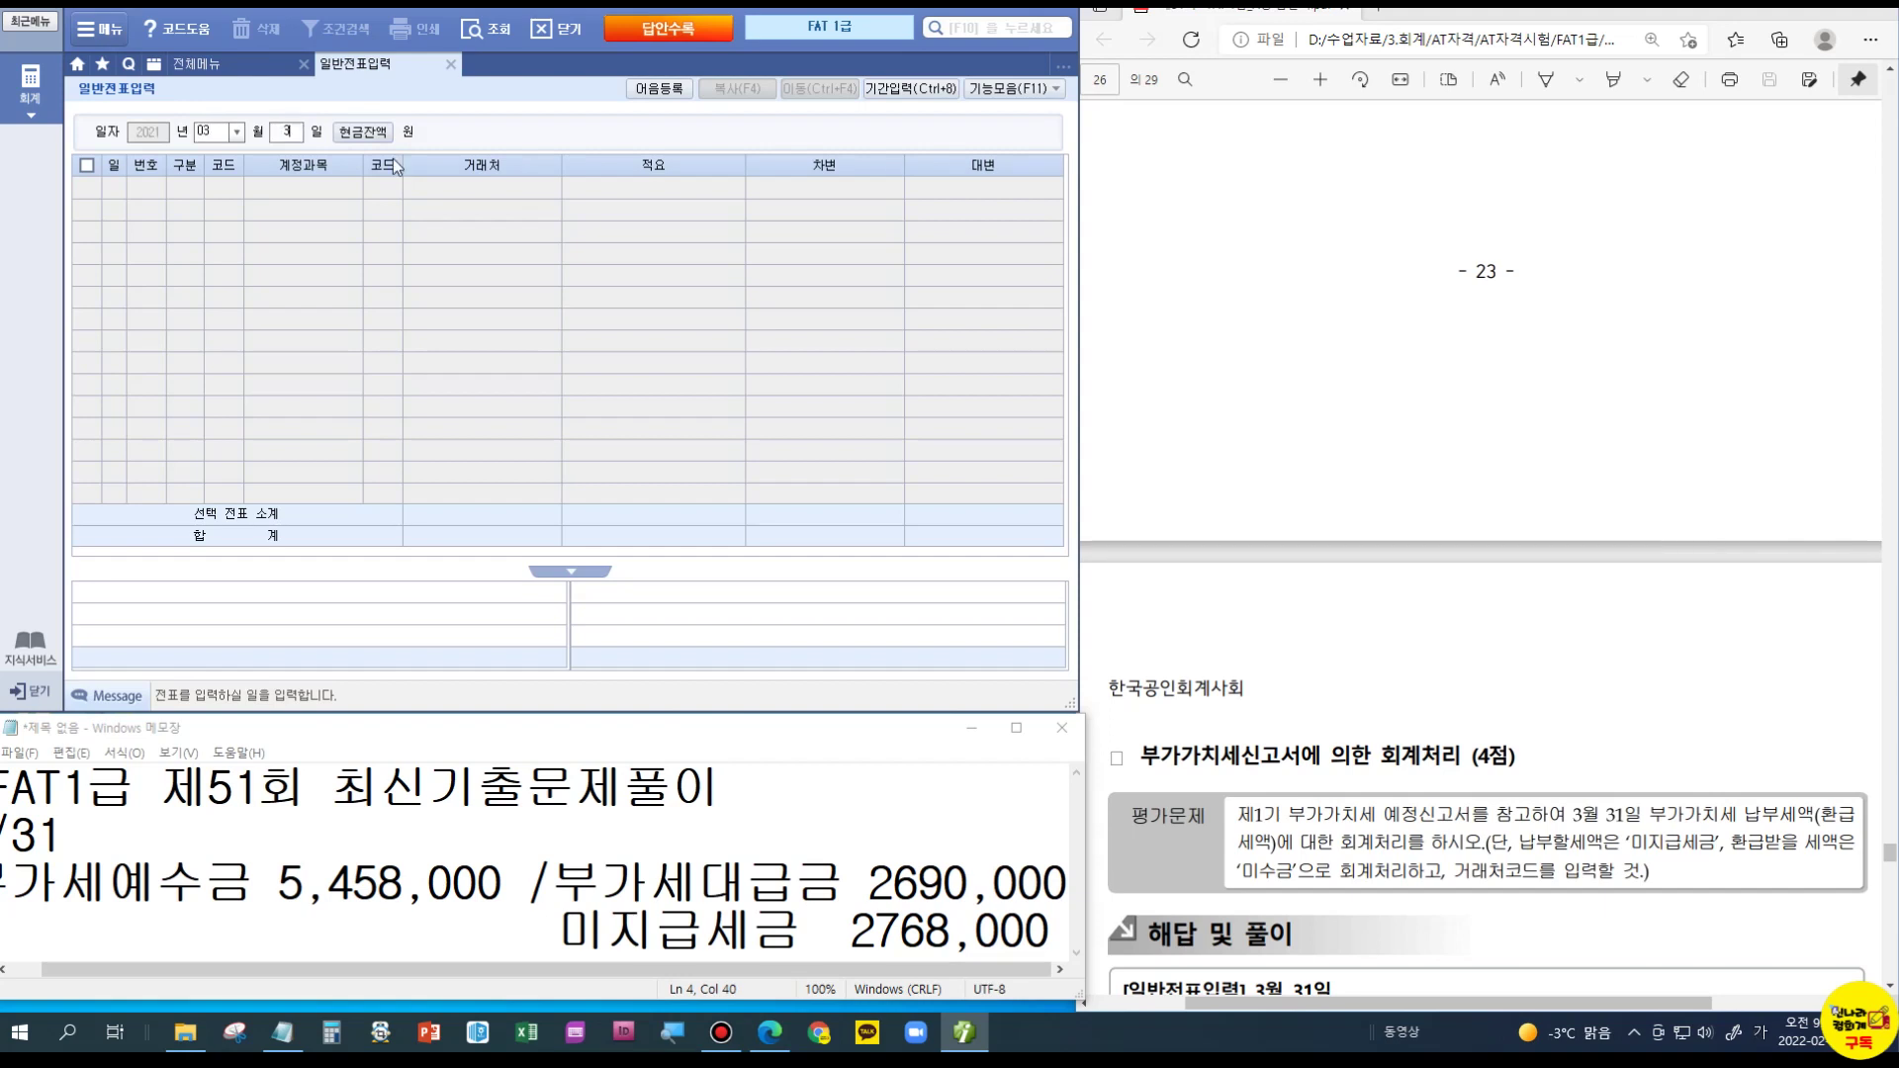
pyautogui.press('Return')
# Step: Enter a 차변 line for account 255 부가세예수금 with the amount 5,458,000
pyautogui.write('3')
pyautogui.press('Return')
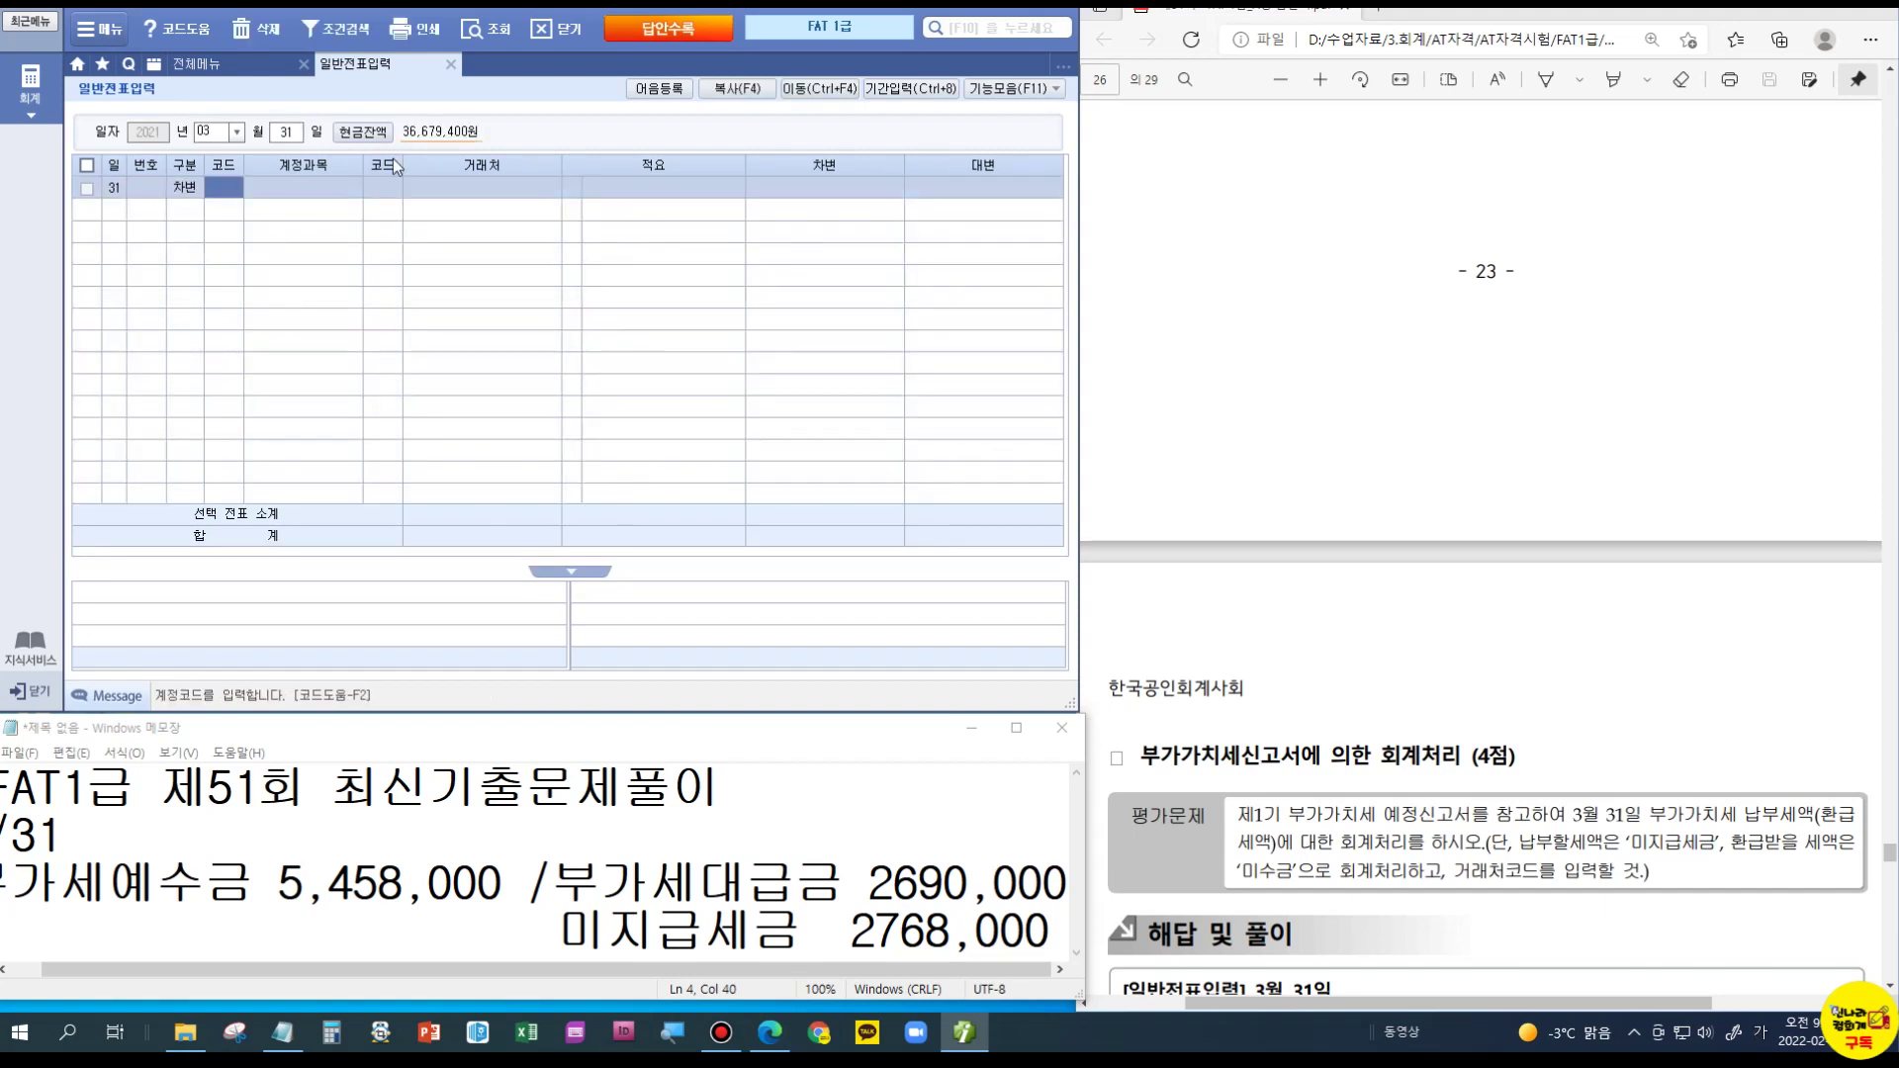
pyautogui.write('255')
pyautogui.press('Return')
pyautogui.press('Return')
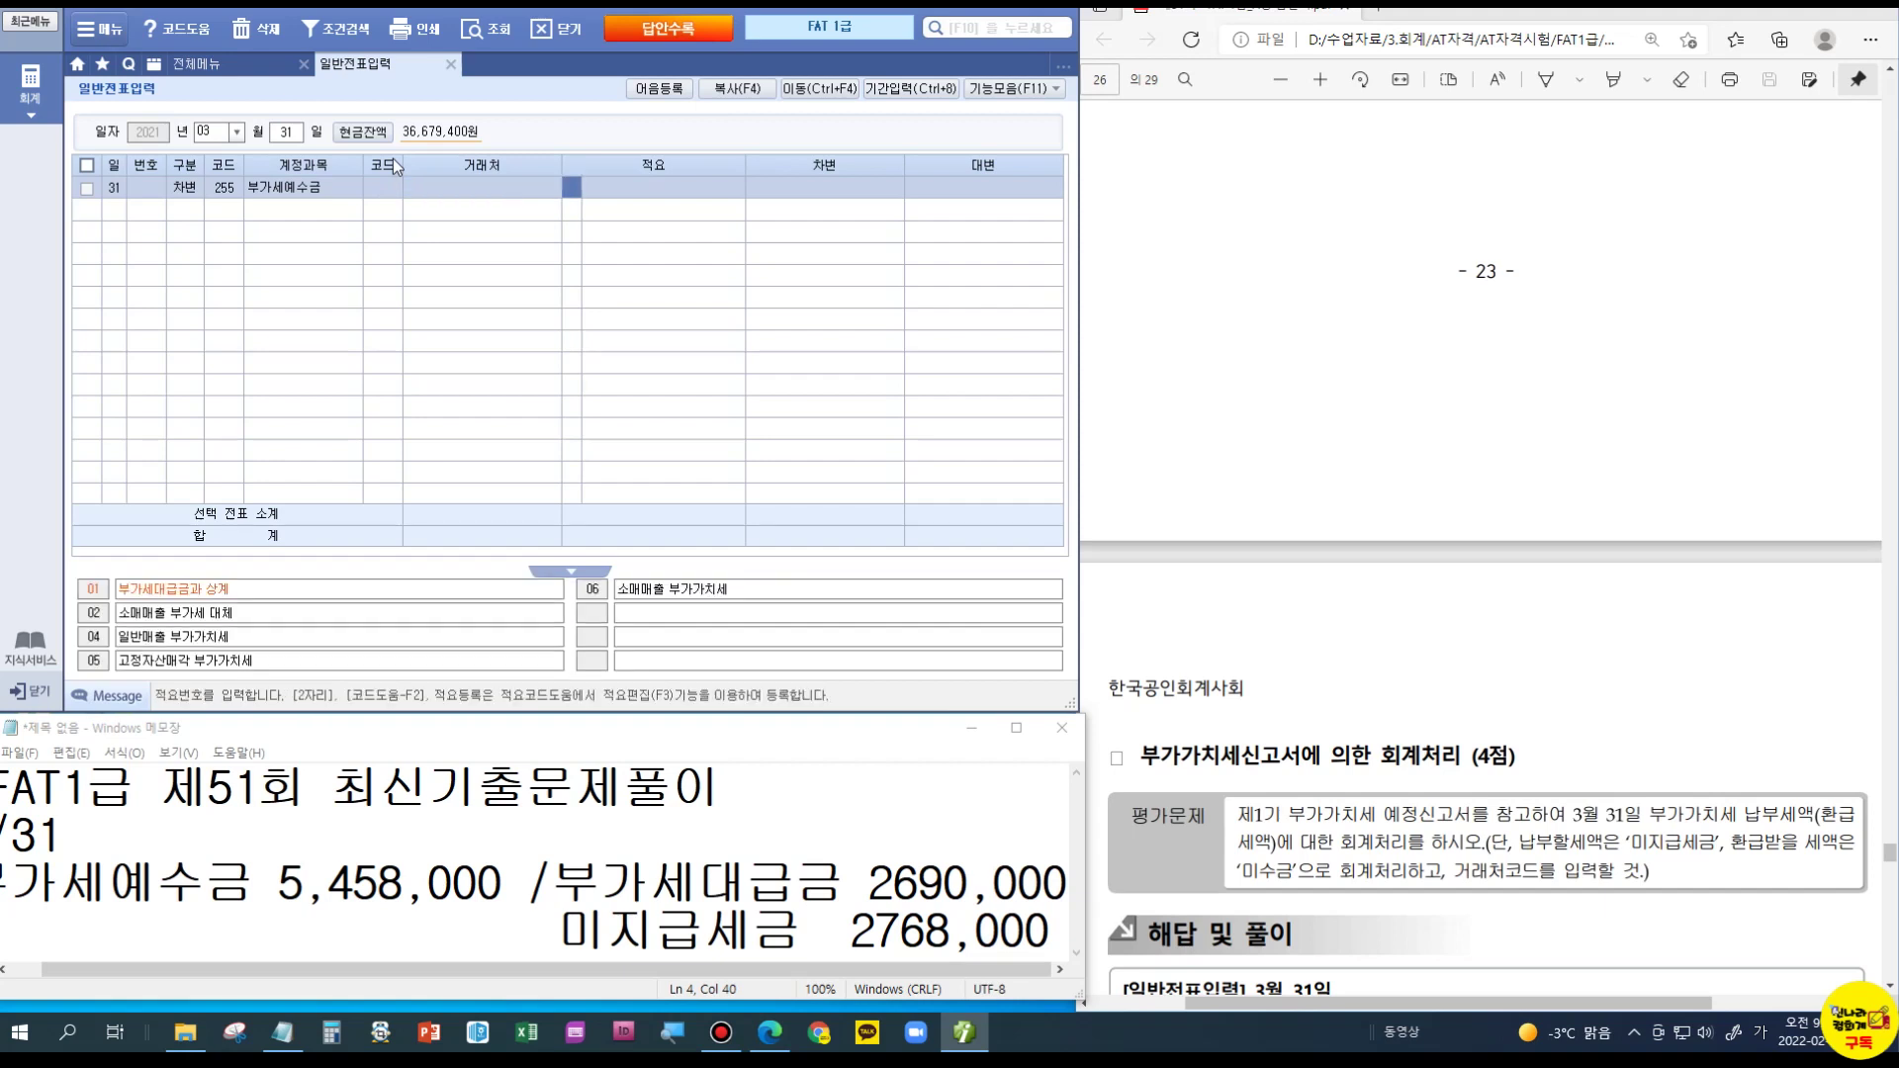
pyautogui.press('Return')
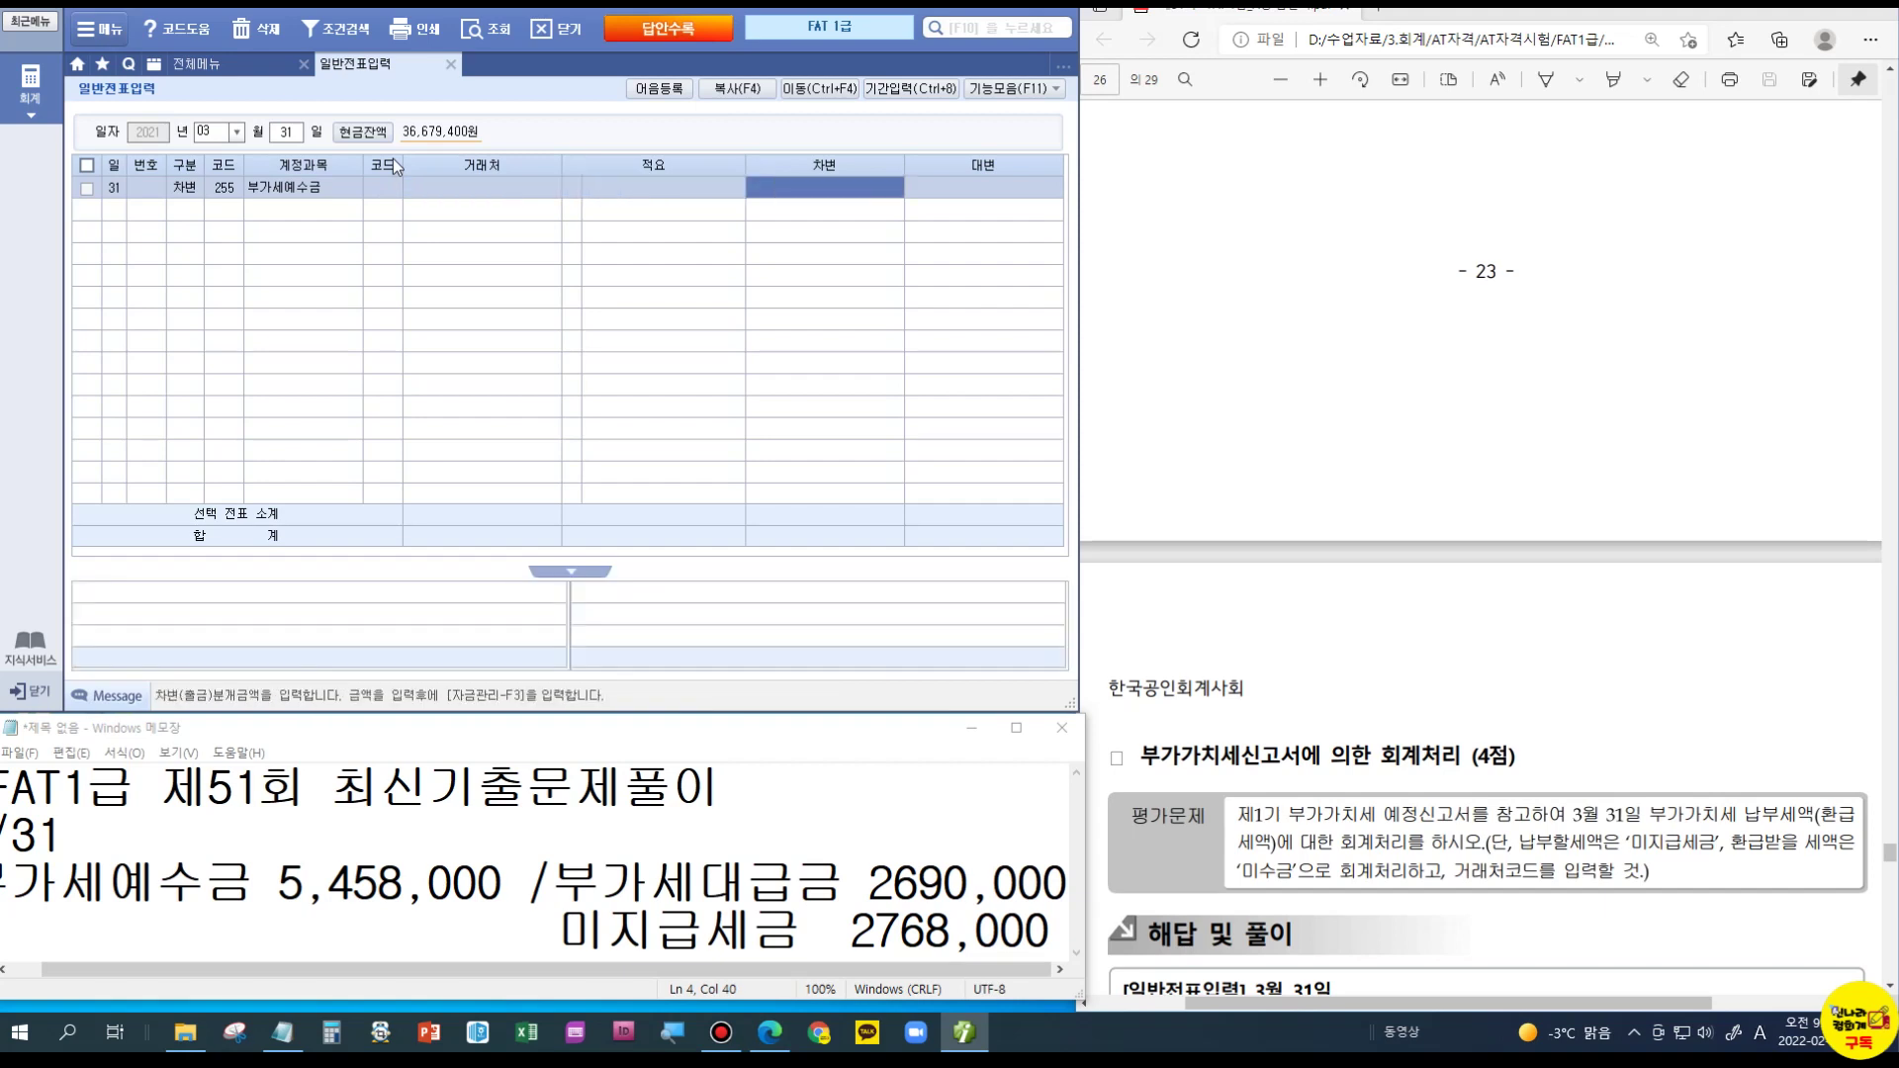
pyautogui.write('5,458,000')
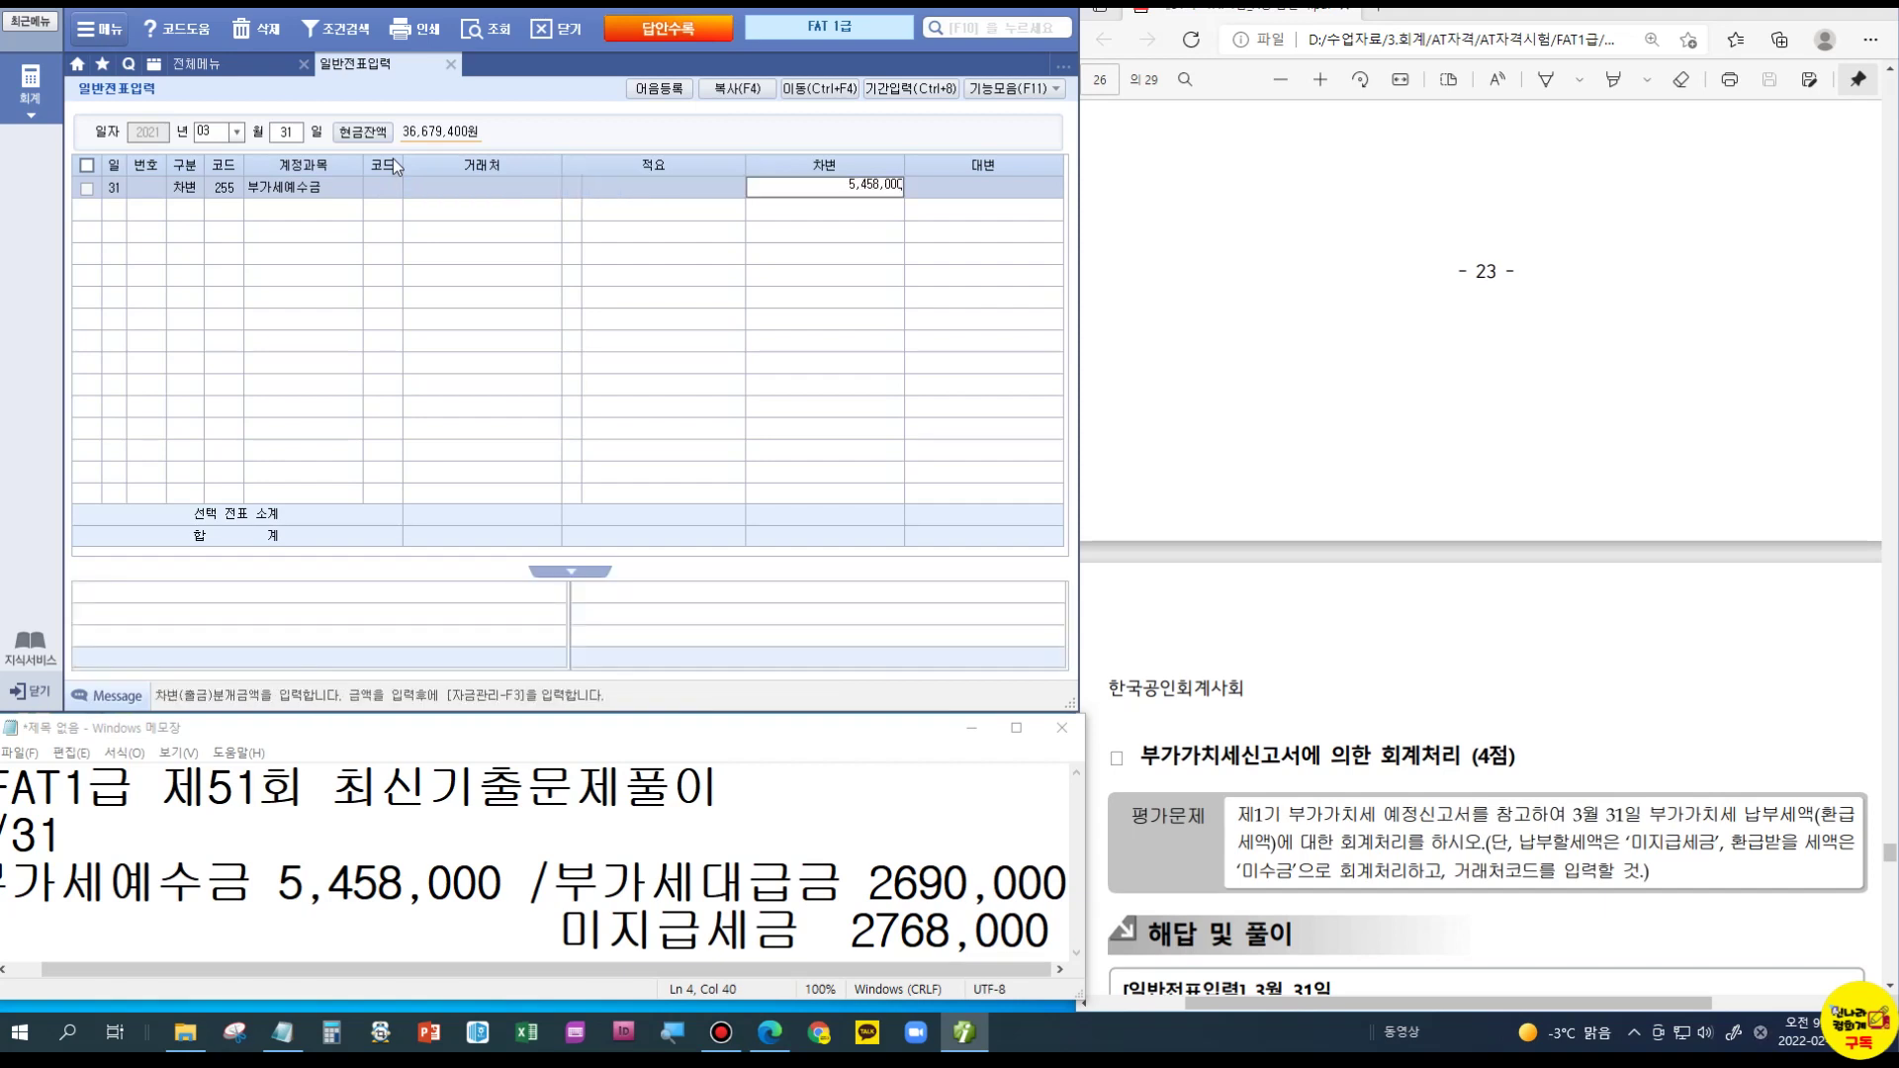
pyautogui.press('Return')
# Step: Add a 대변 line for account 135 부가세대급금 with the amount 2,690,000
pyautogui.write('4')
pyautogui.press('Return')
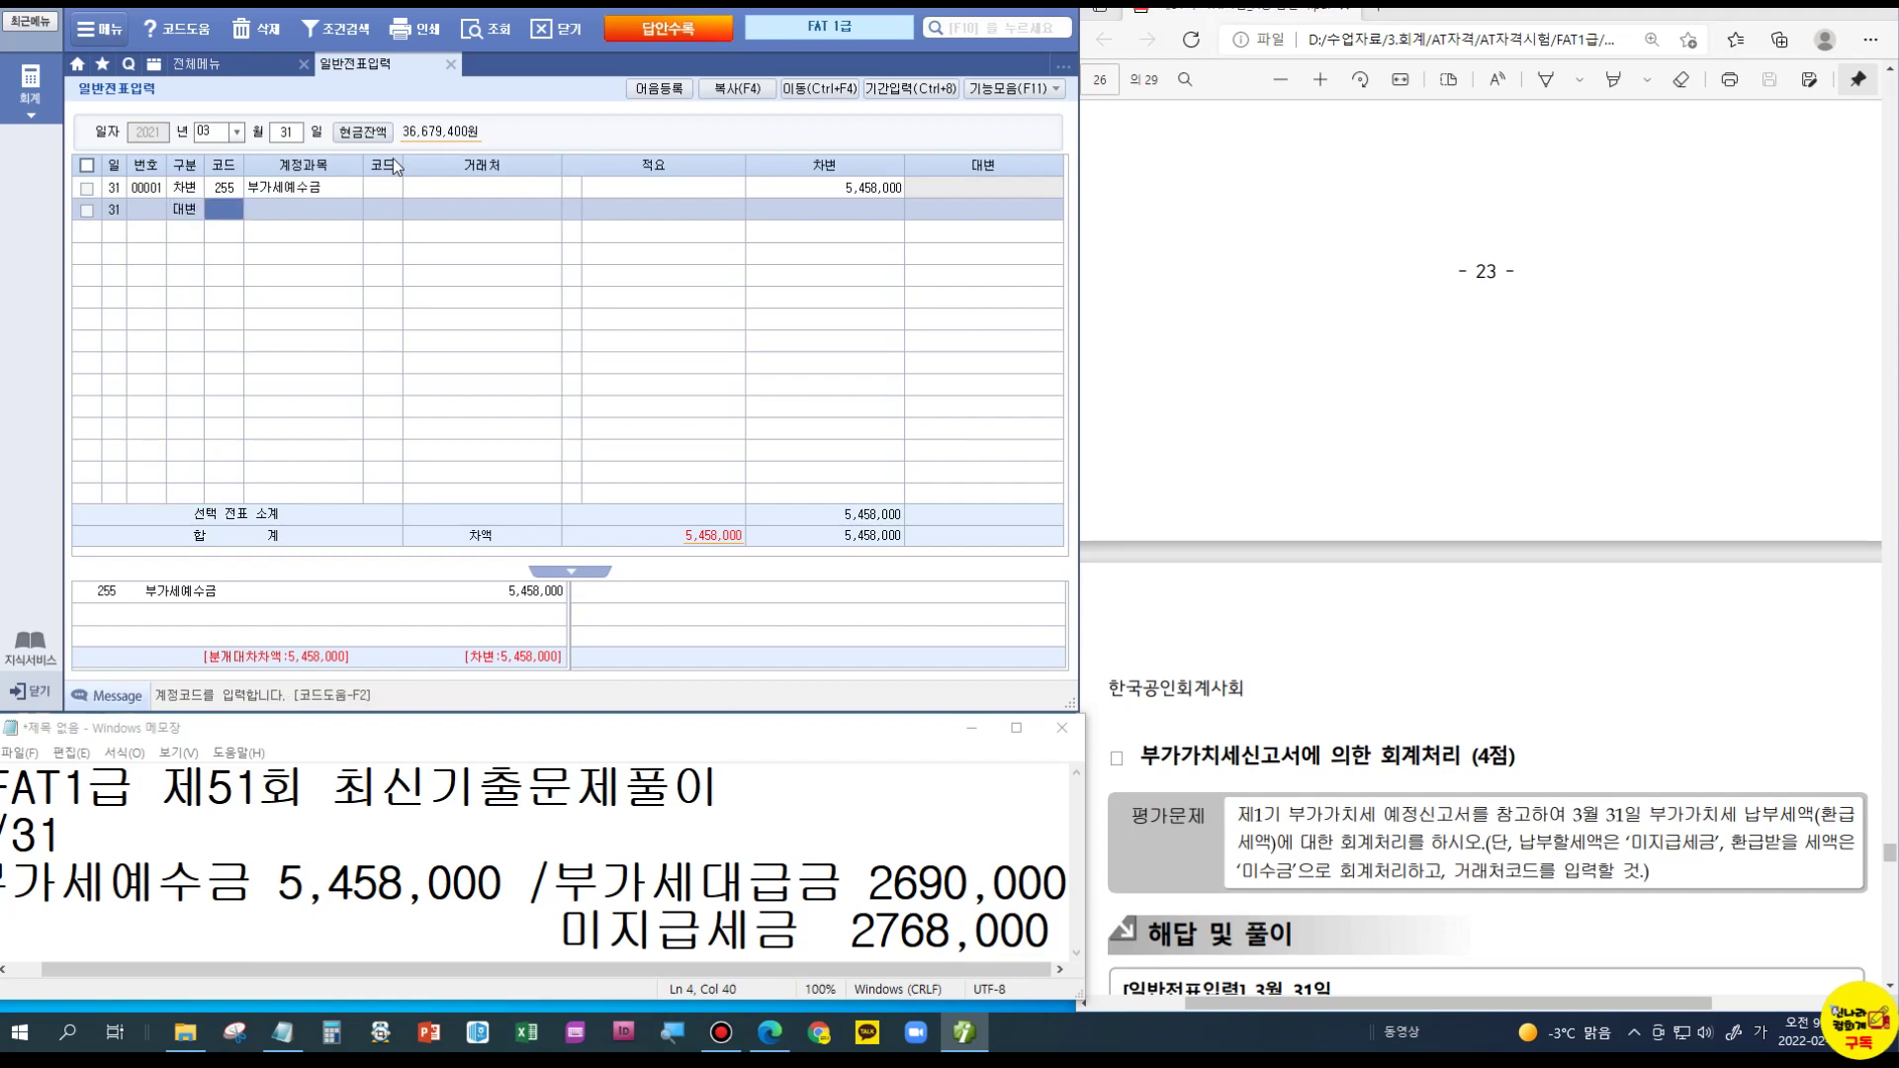
pyautogui.write('135')
pyautogui.press('Return')
pyautogui.press('Return')
pyautogui.press('Return')
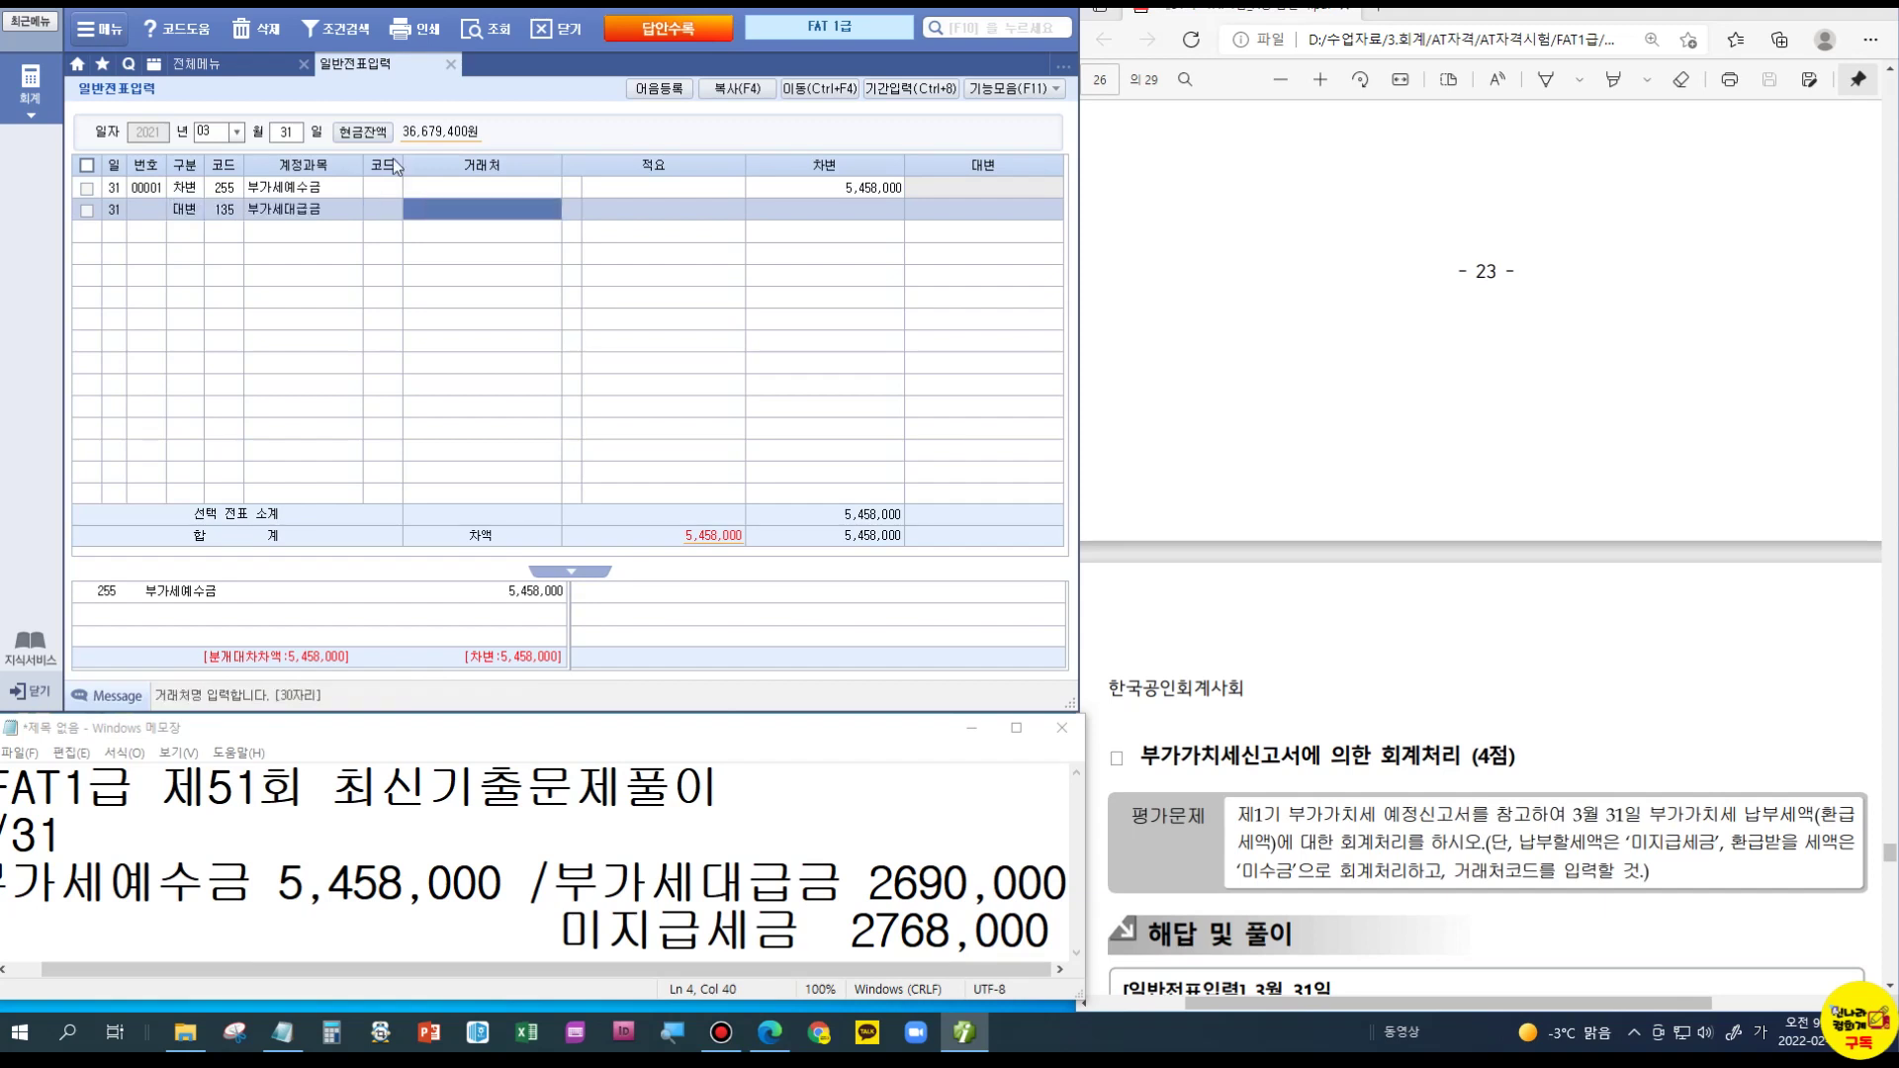
pyautogui.press('Return')
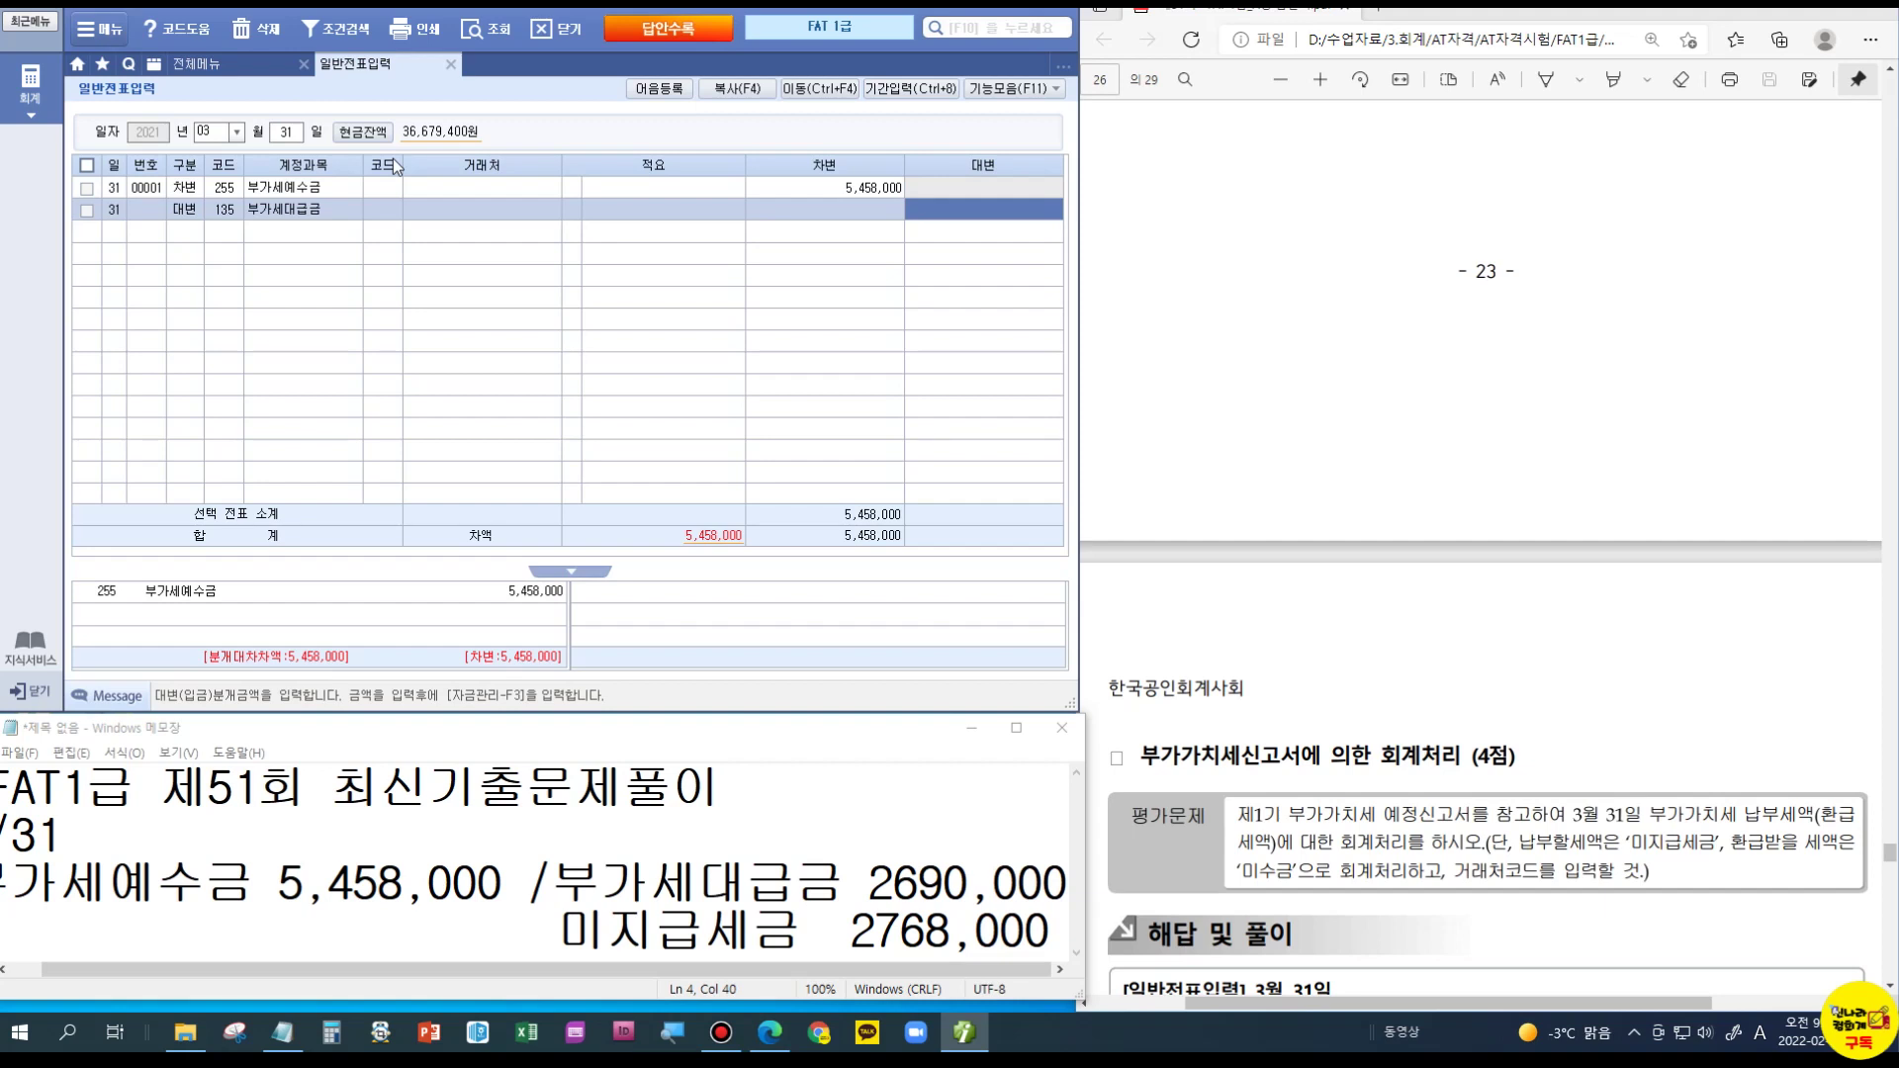
pyautogui.write('2690000')
pyautogui.press('Return')
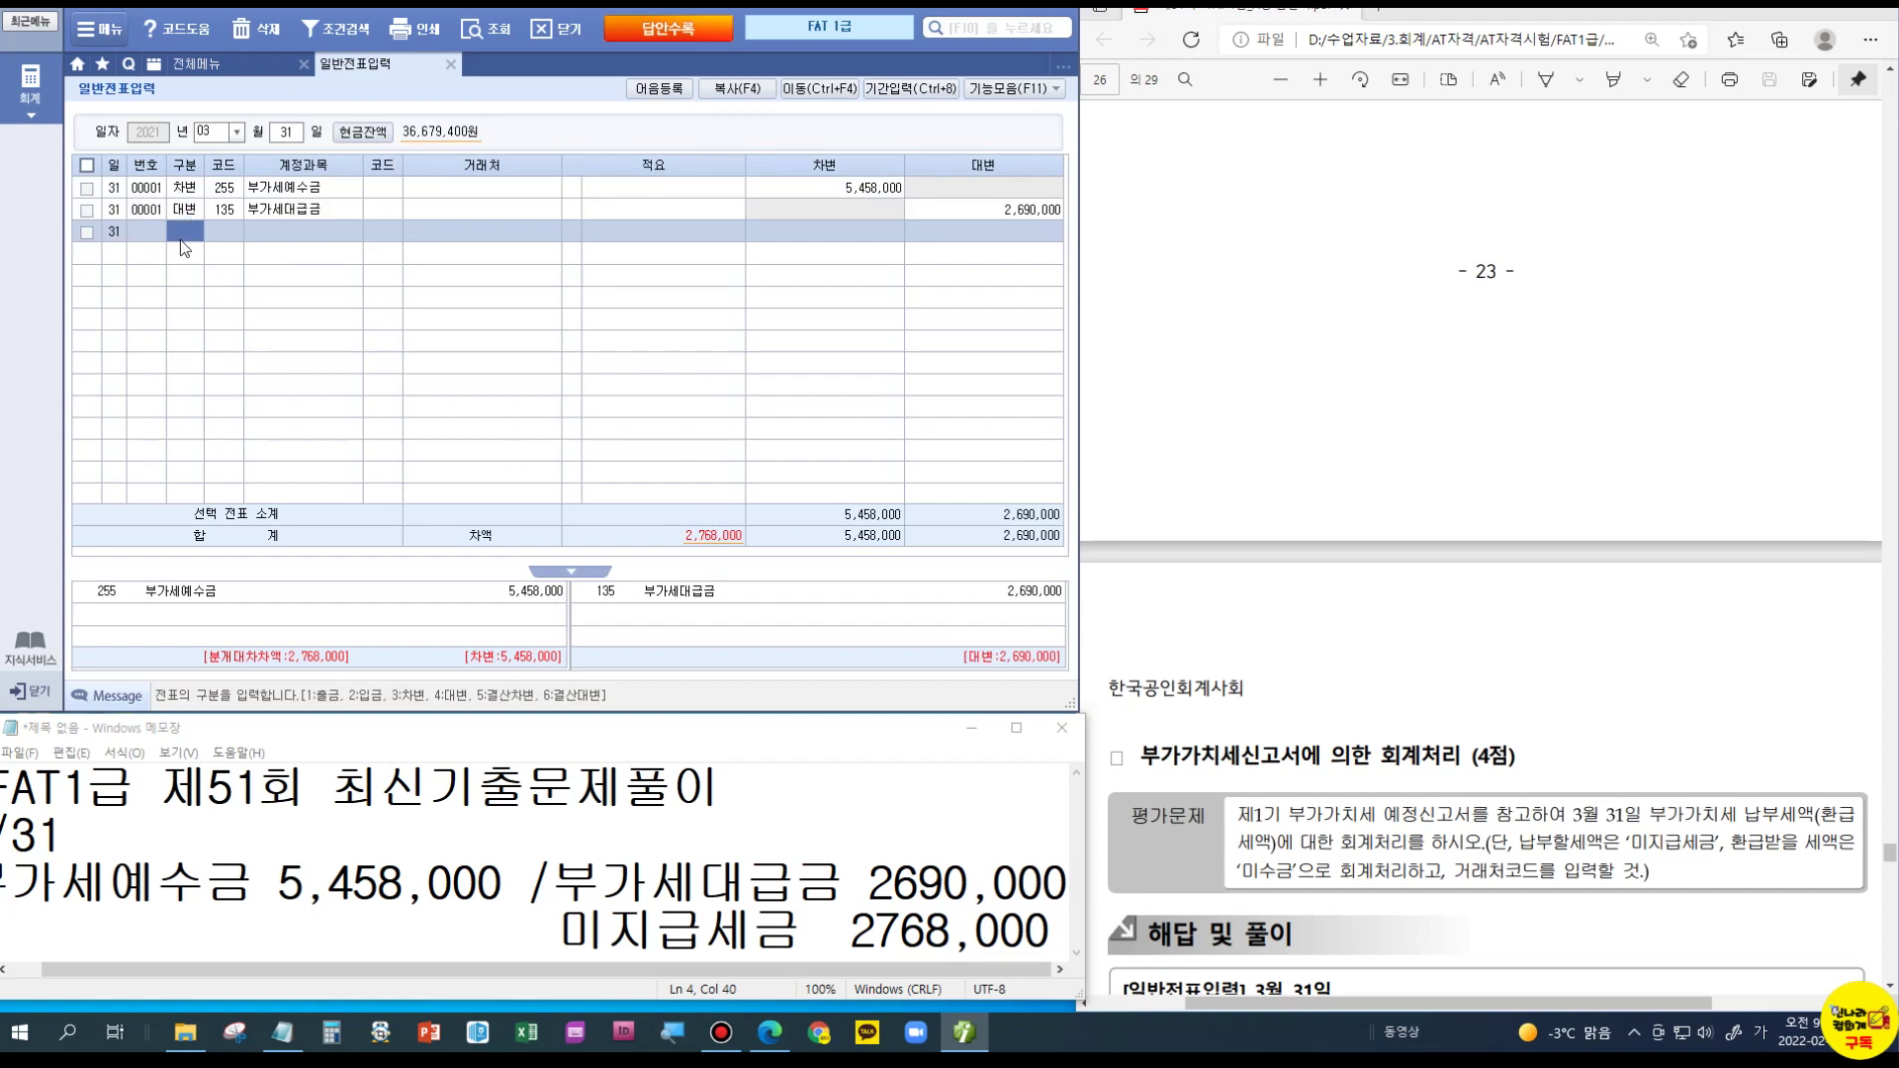
# Step: Add a second 대변 line for account 261 미지급세금 with the amount 2,768,000
pyautogui.write('4')
pyautogui.press('Return')
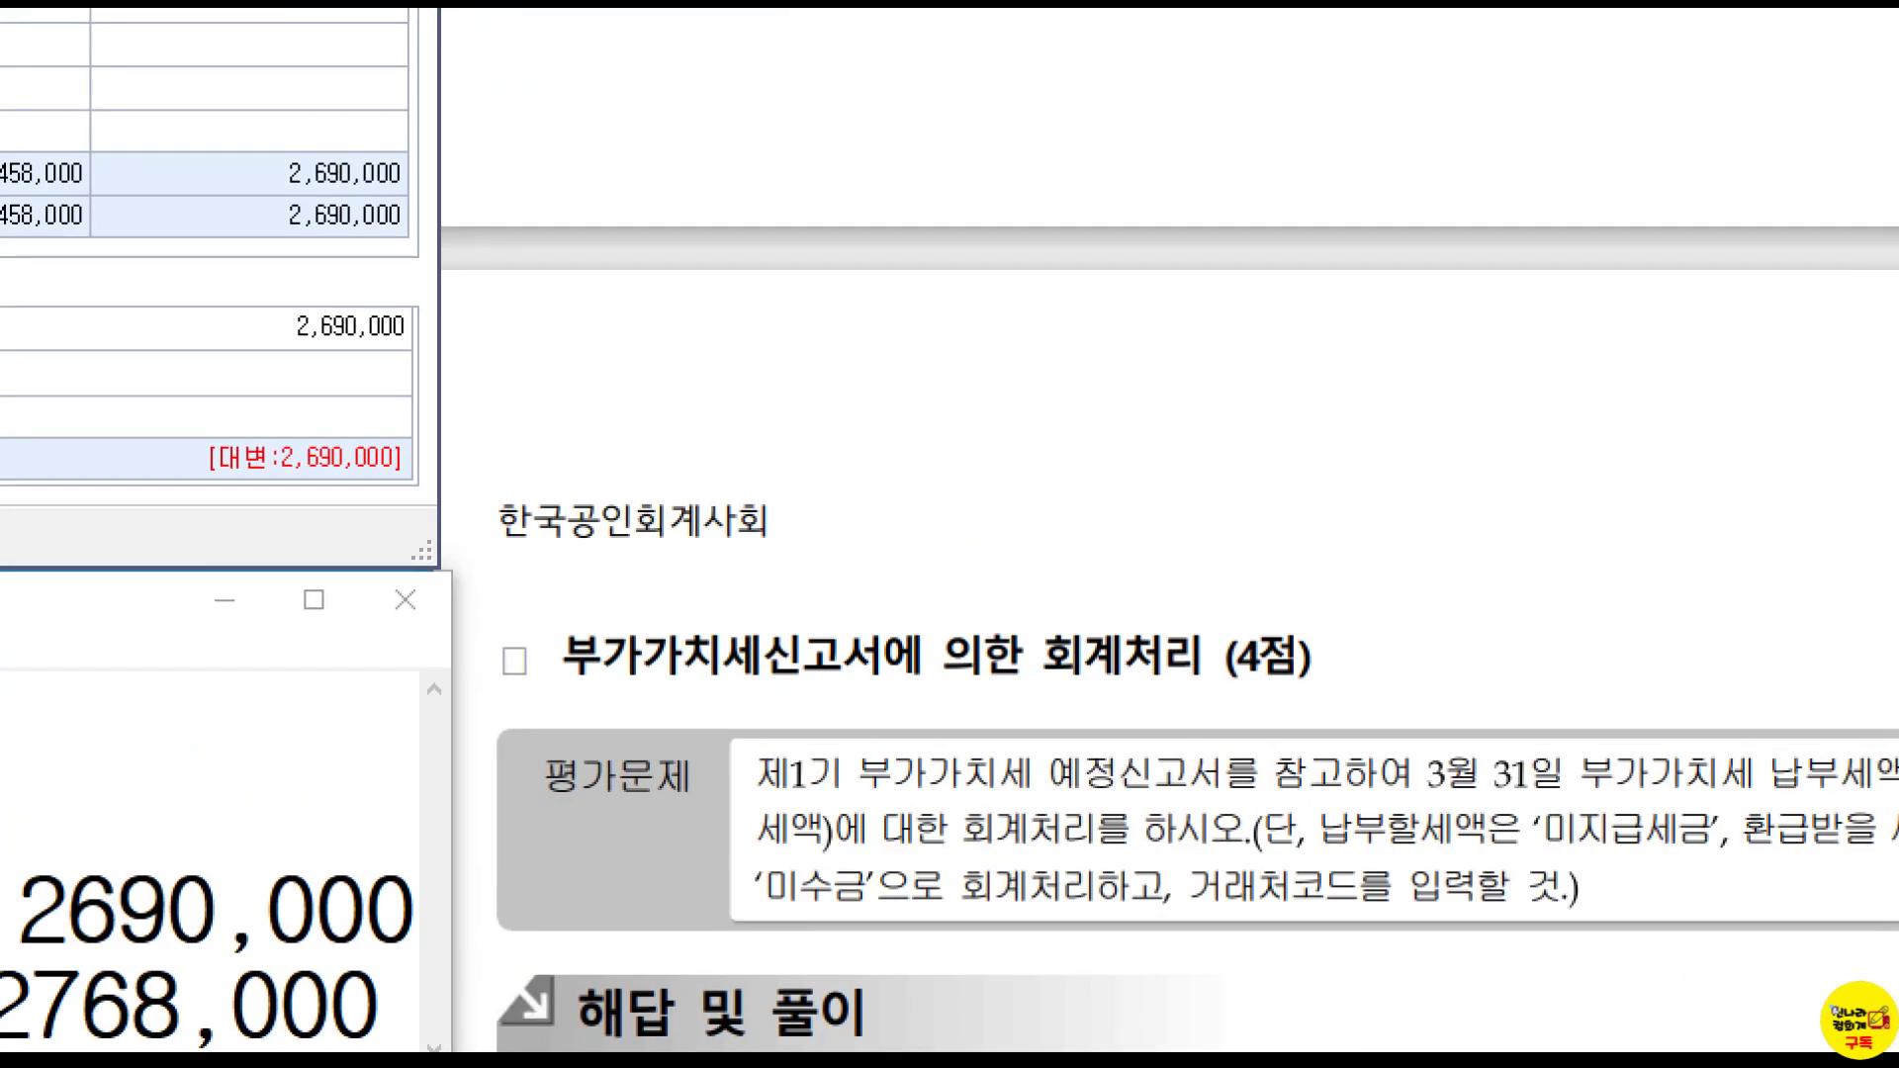
pyautogui.moveTo(1514, 783); pyautogui.dragTo(1741, 868)
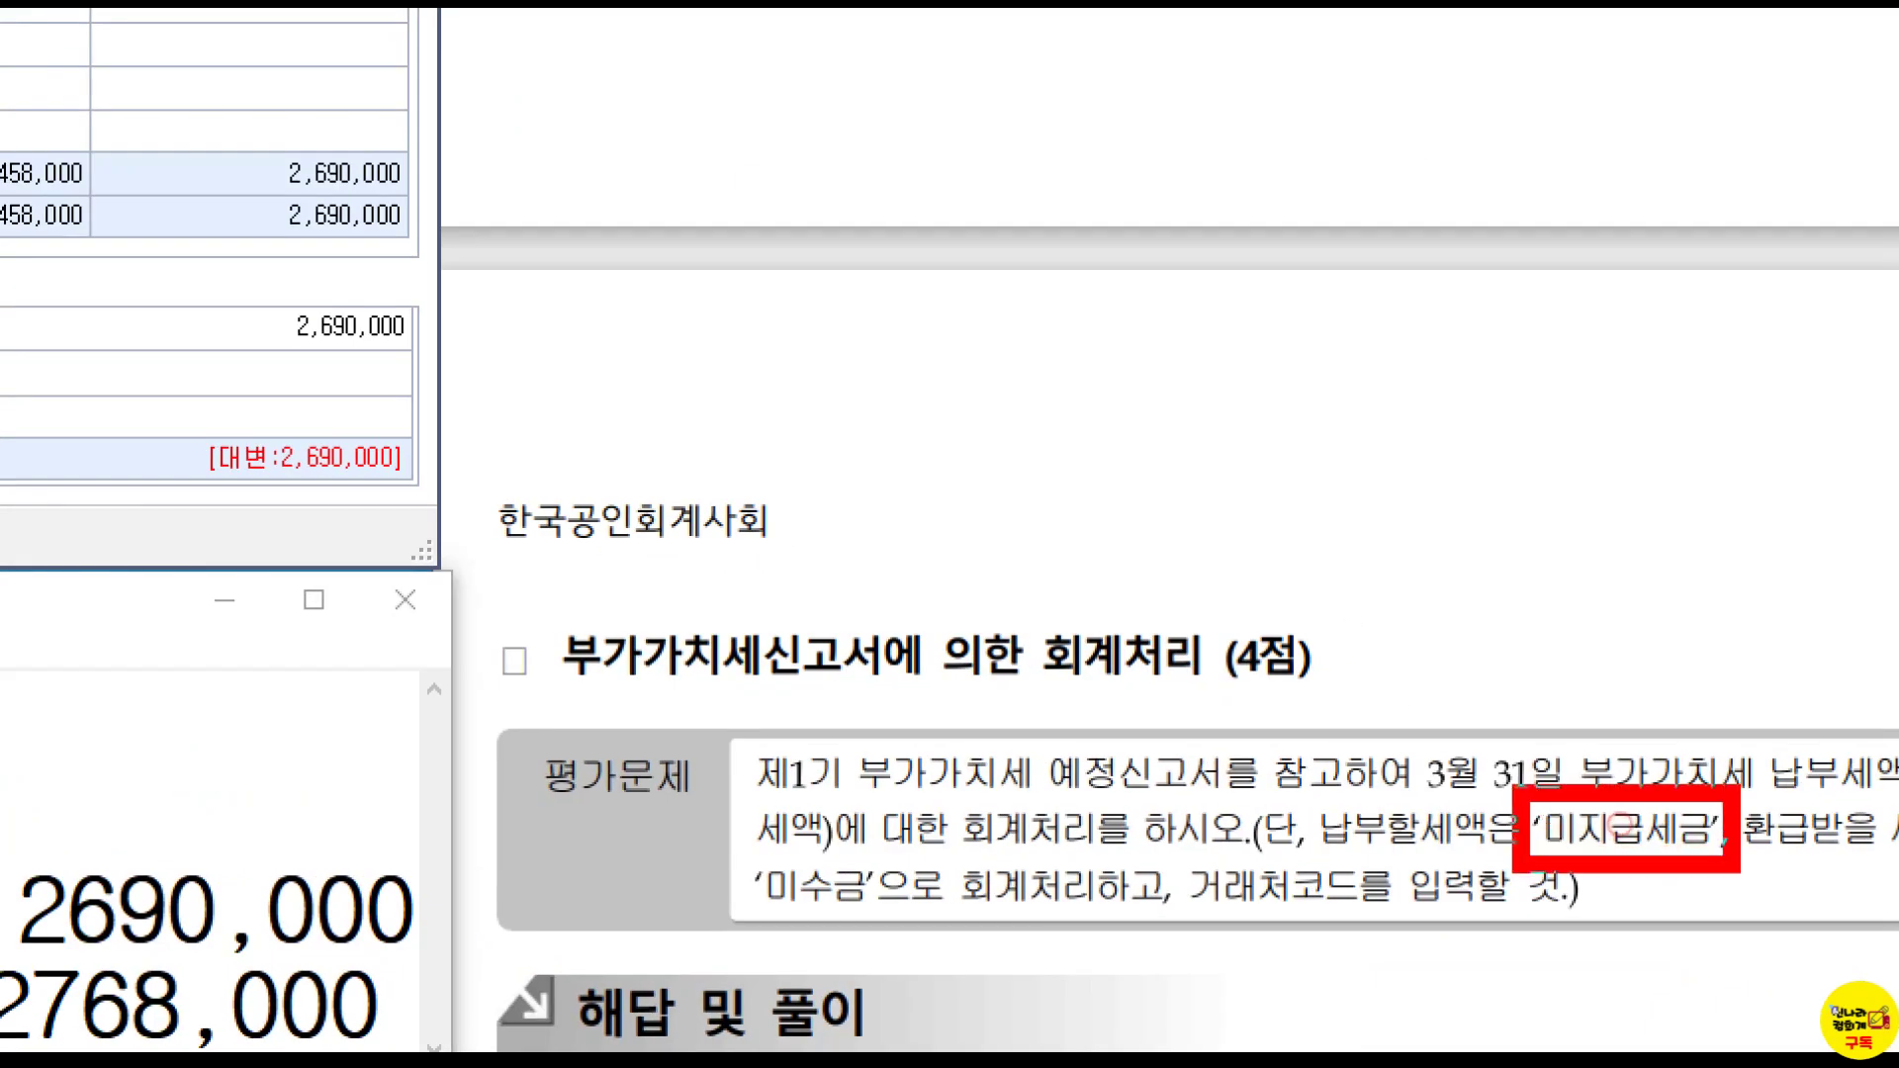
pyautogui.write('261')
pyautogui.press('Return')
pyautogui.press('Return')
pyautogui.press('Return')
pyautogui.press('Return')
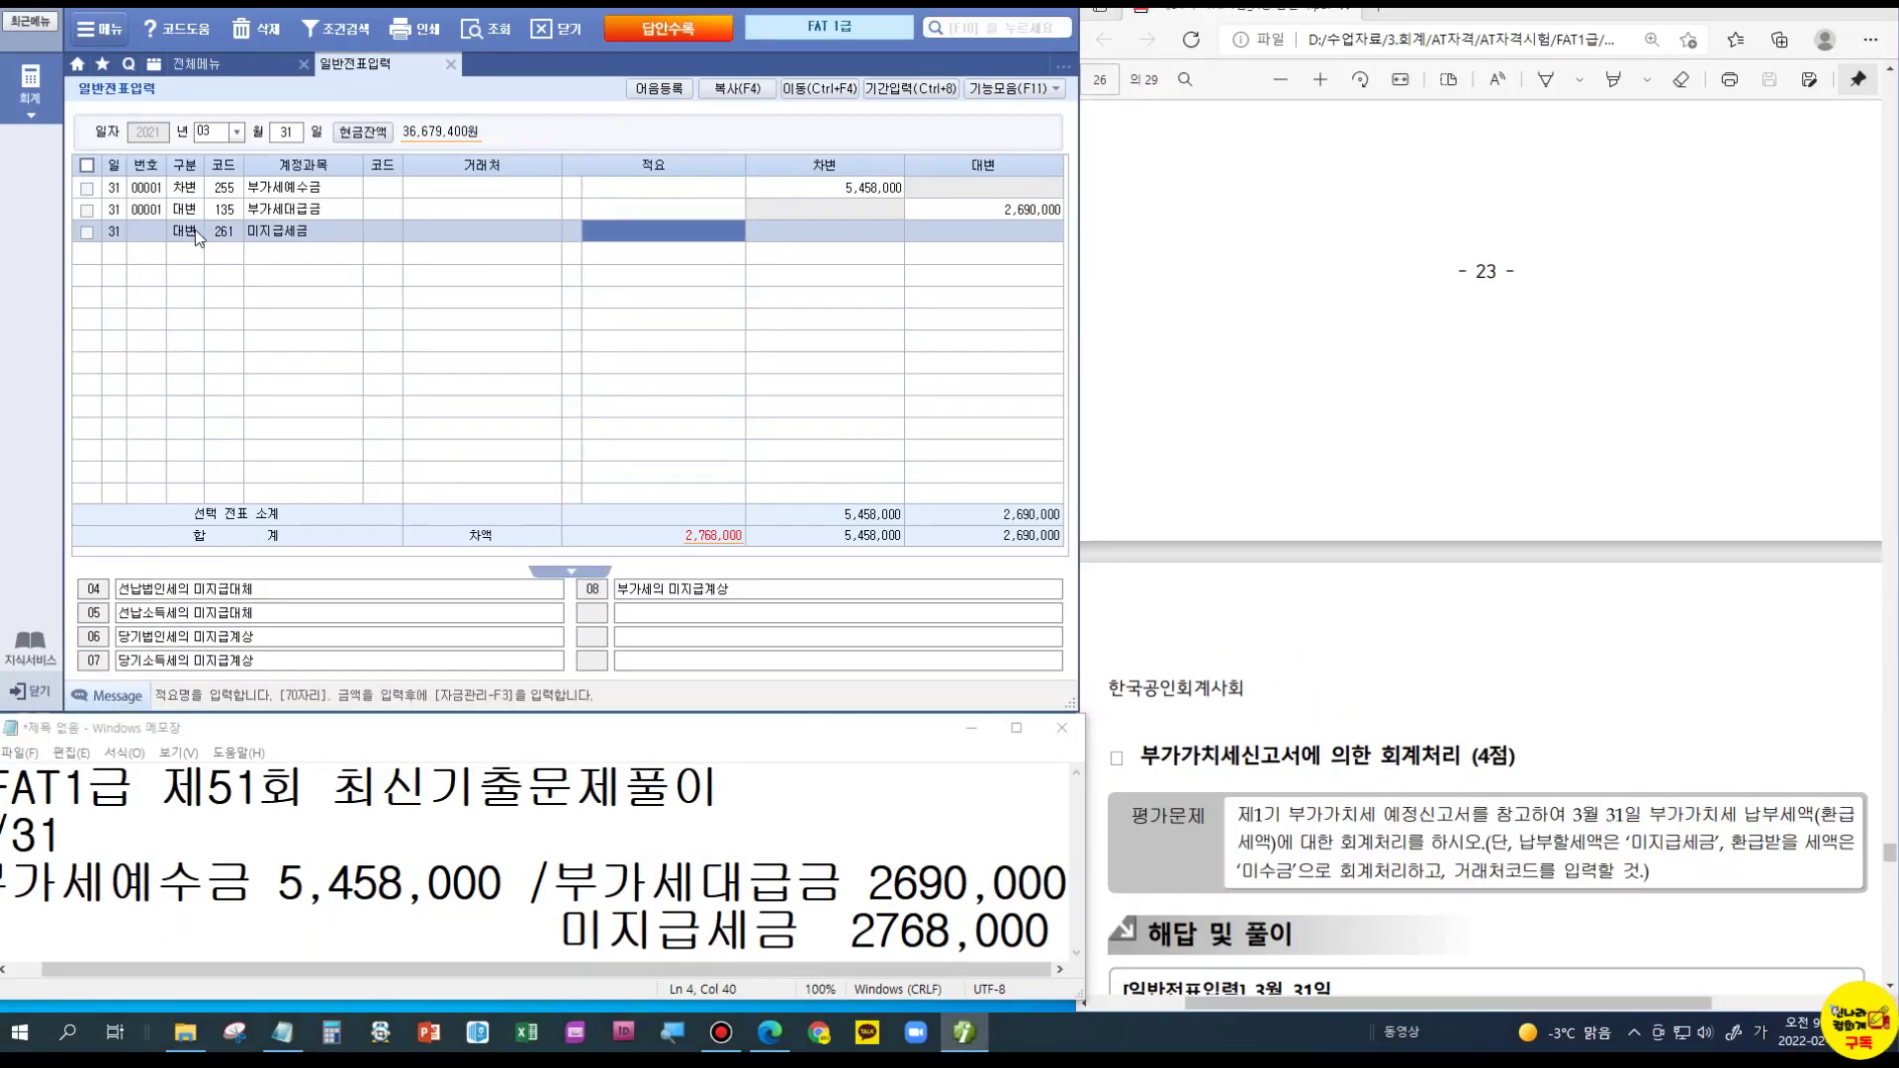
pyautogui.write('2,768,000')
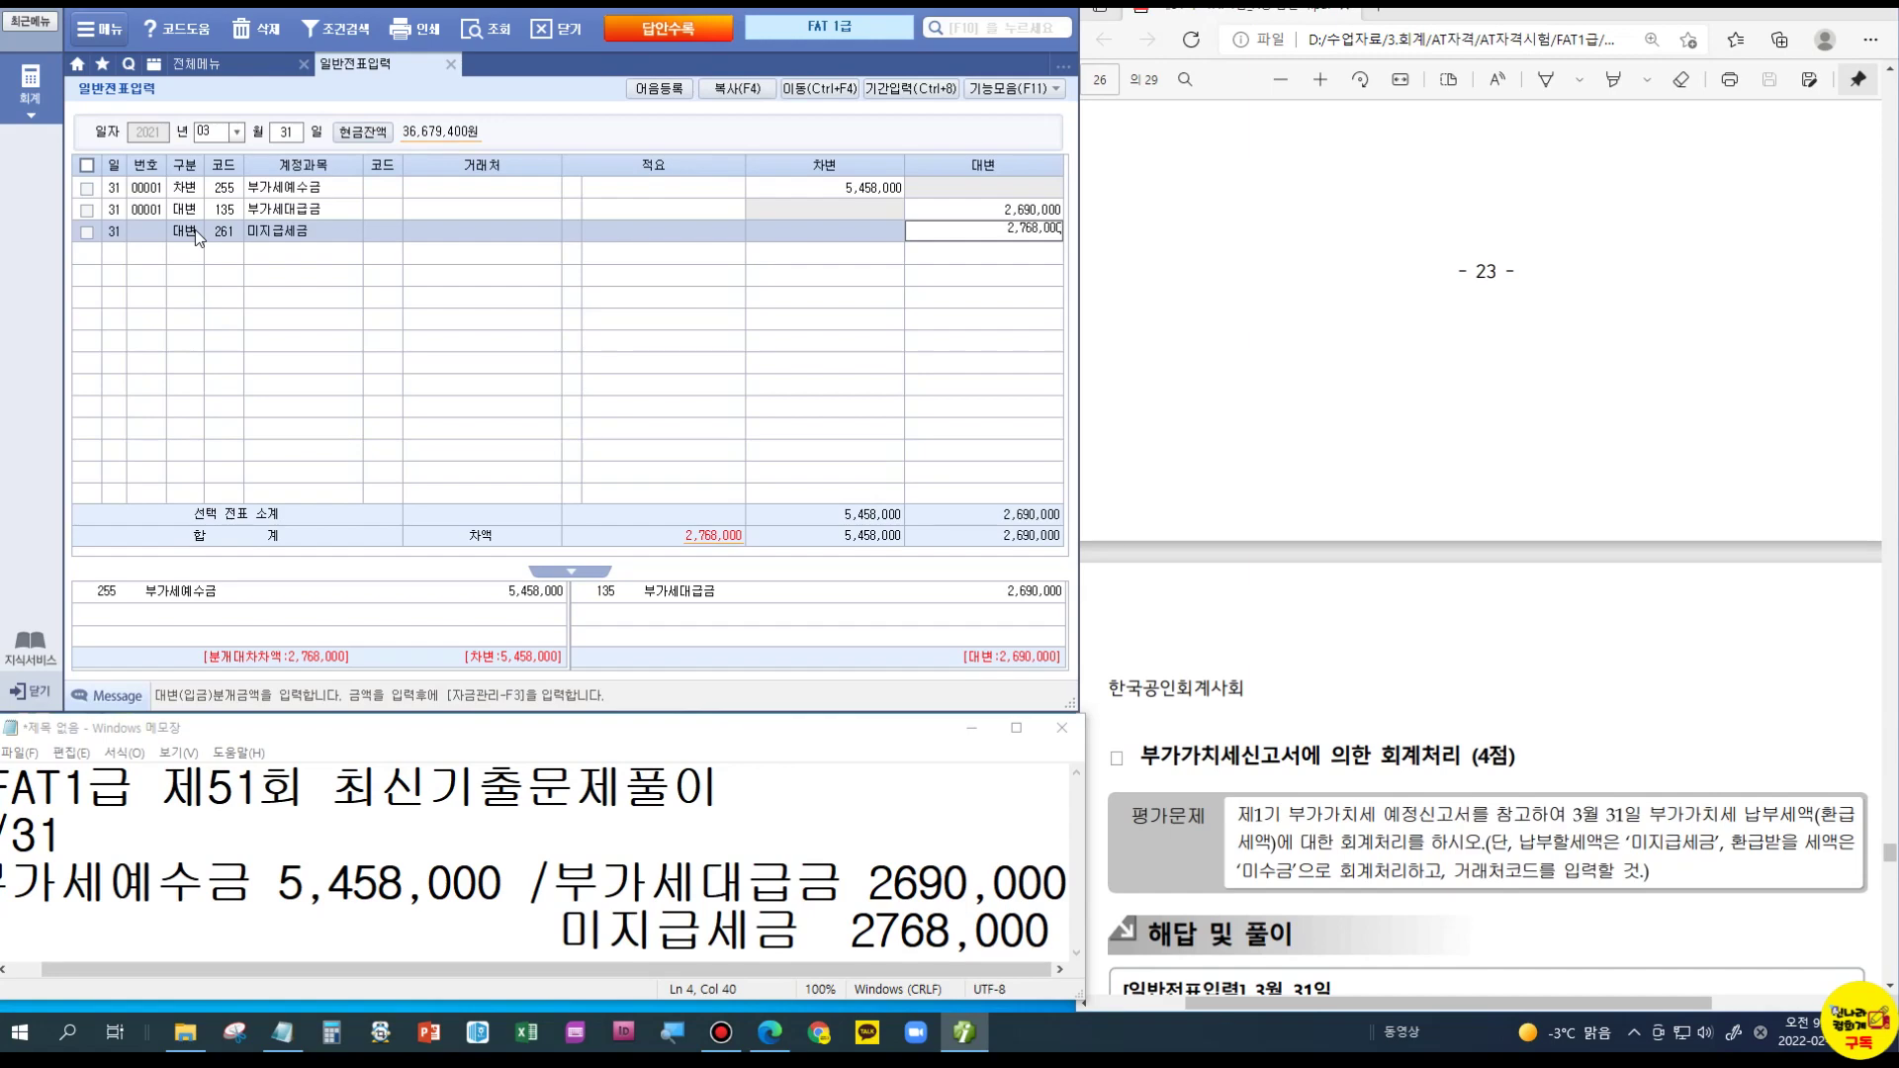
pyautogui.press('Return')
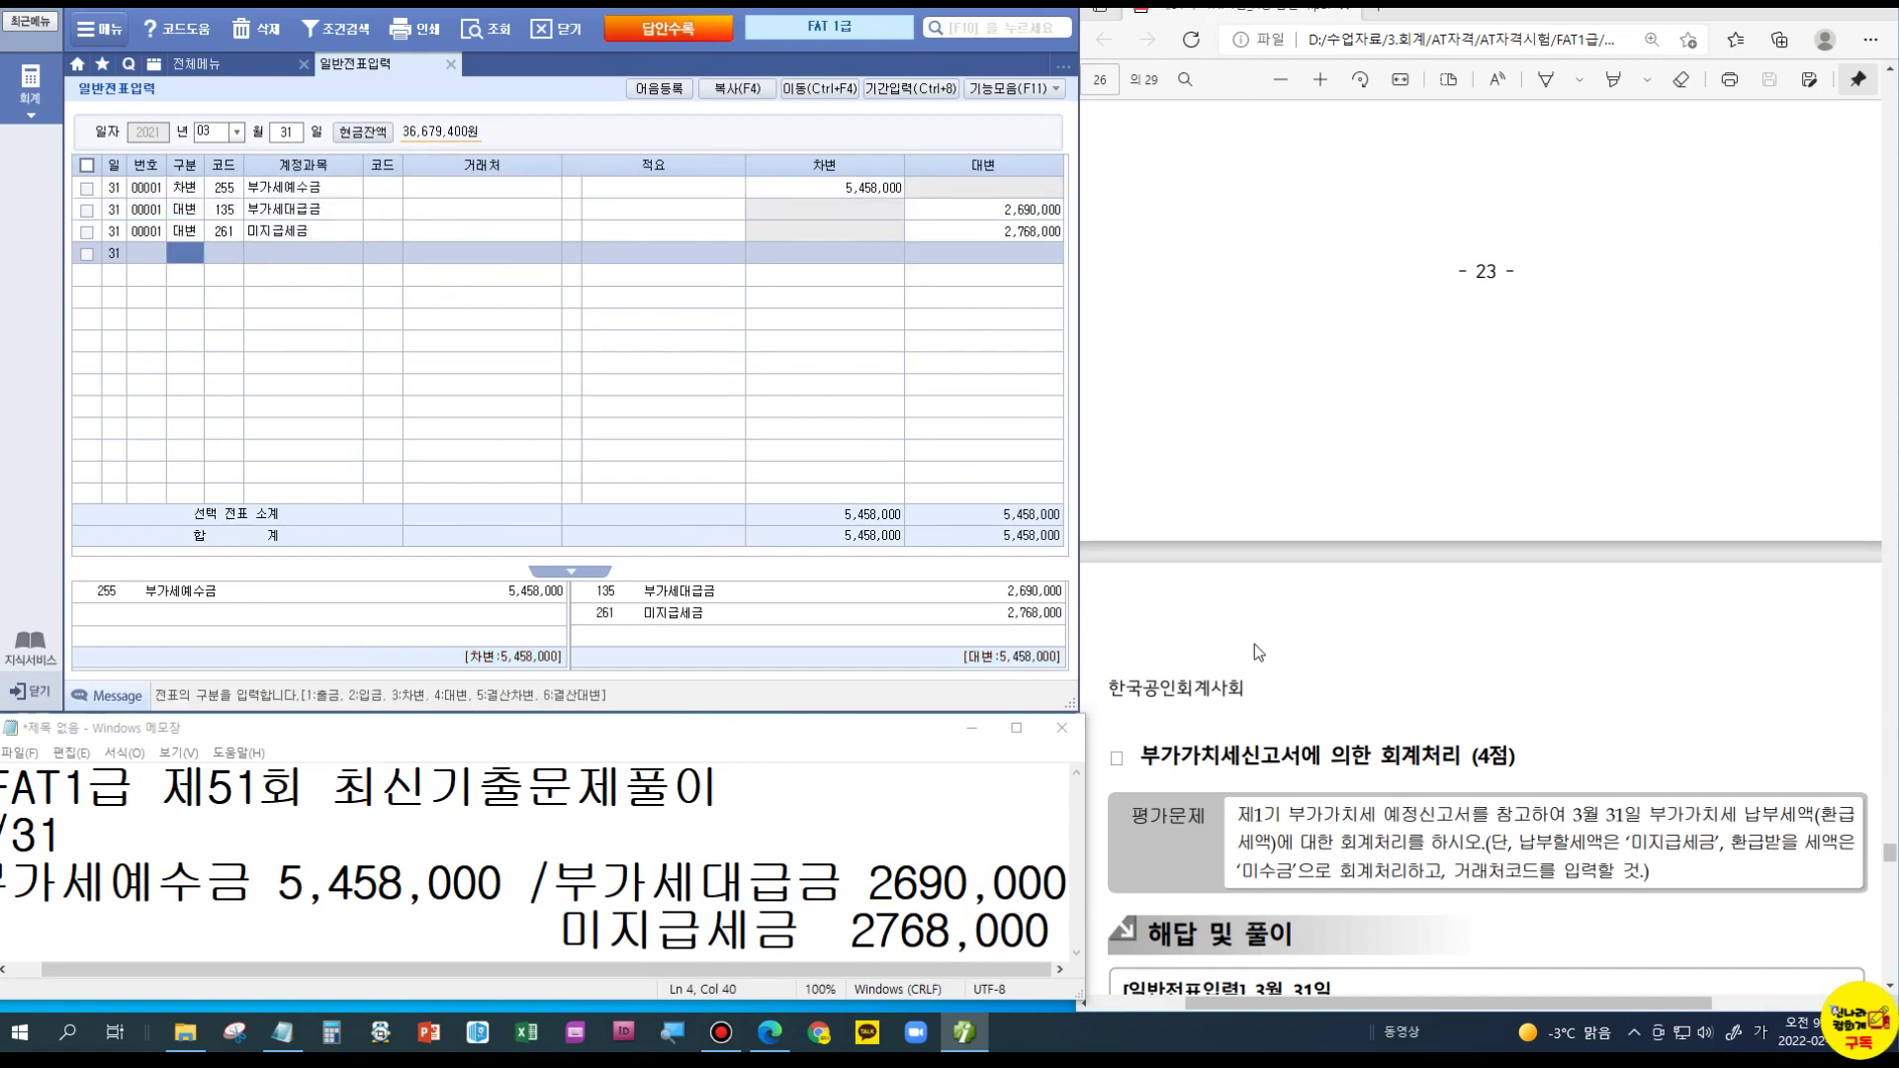
# Step: Read the exam question's instruction on 거래처코드 entry and the solution for the 3월 31일 voucher
pyautogui.scroll(-5, 1255, 644)
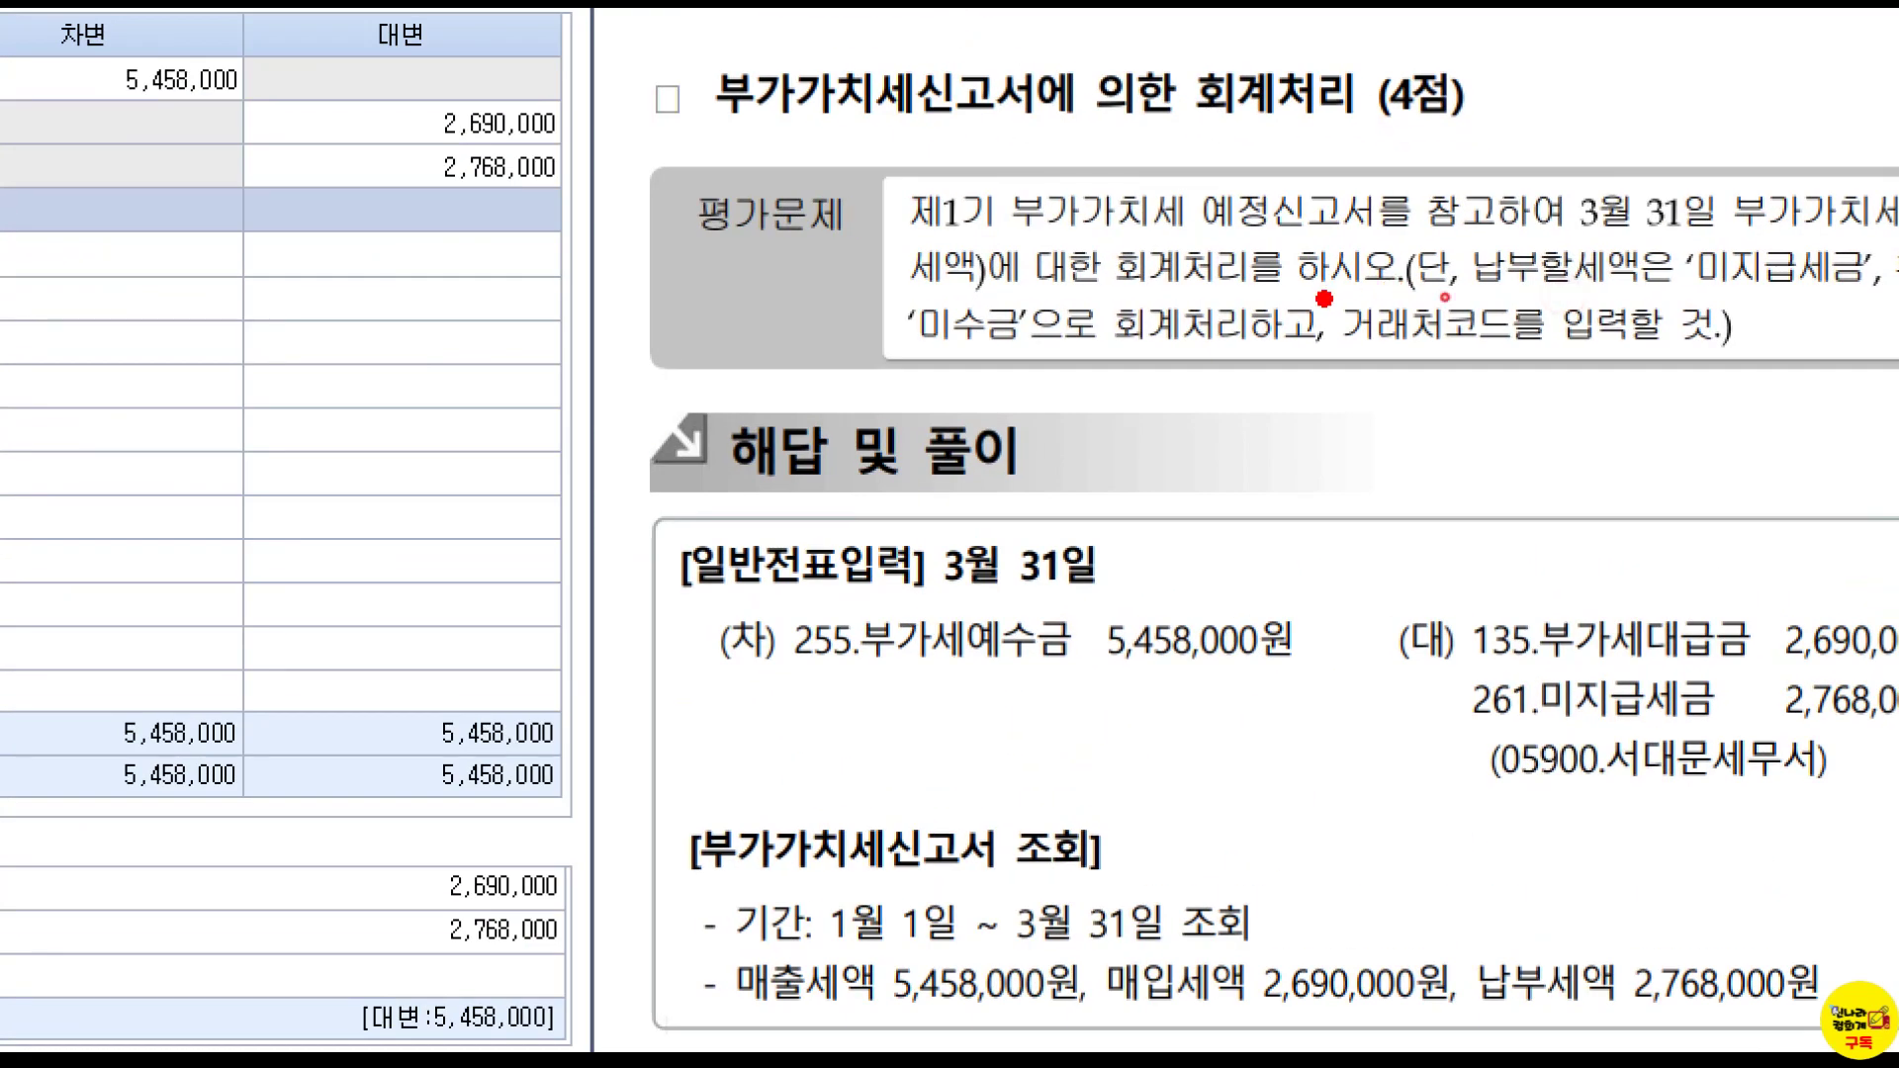
pyautogui.moveTo(1442, 294); pyautogui.dragTo(1749, 373)
pyautogui.moveTo(1792, 309); pyautogui.dragTo(1826, 254)
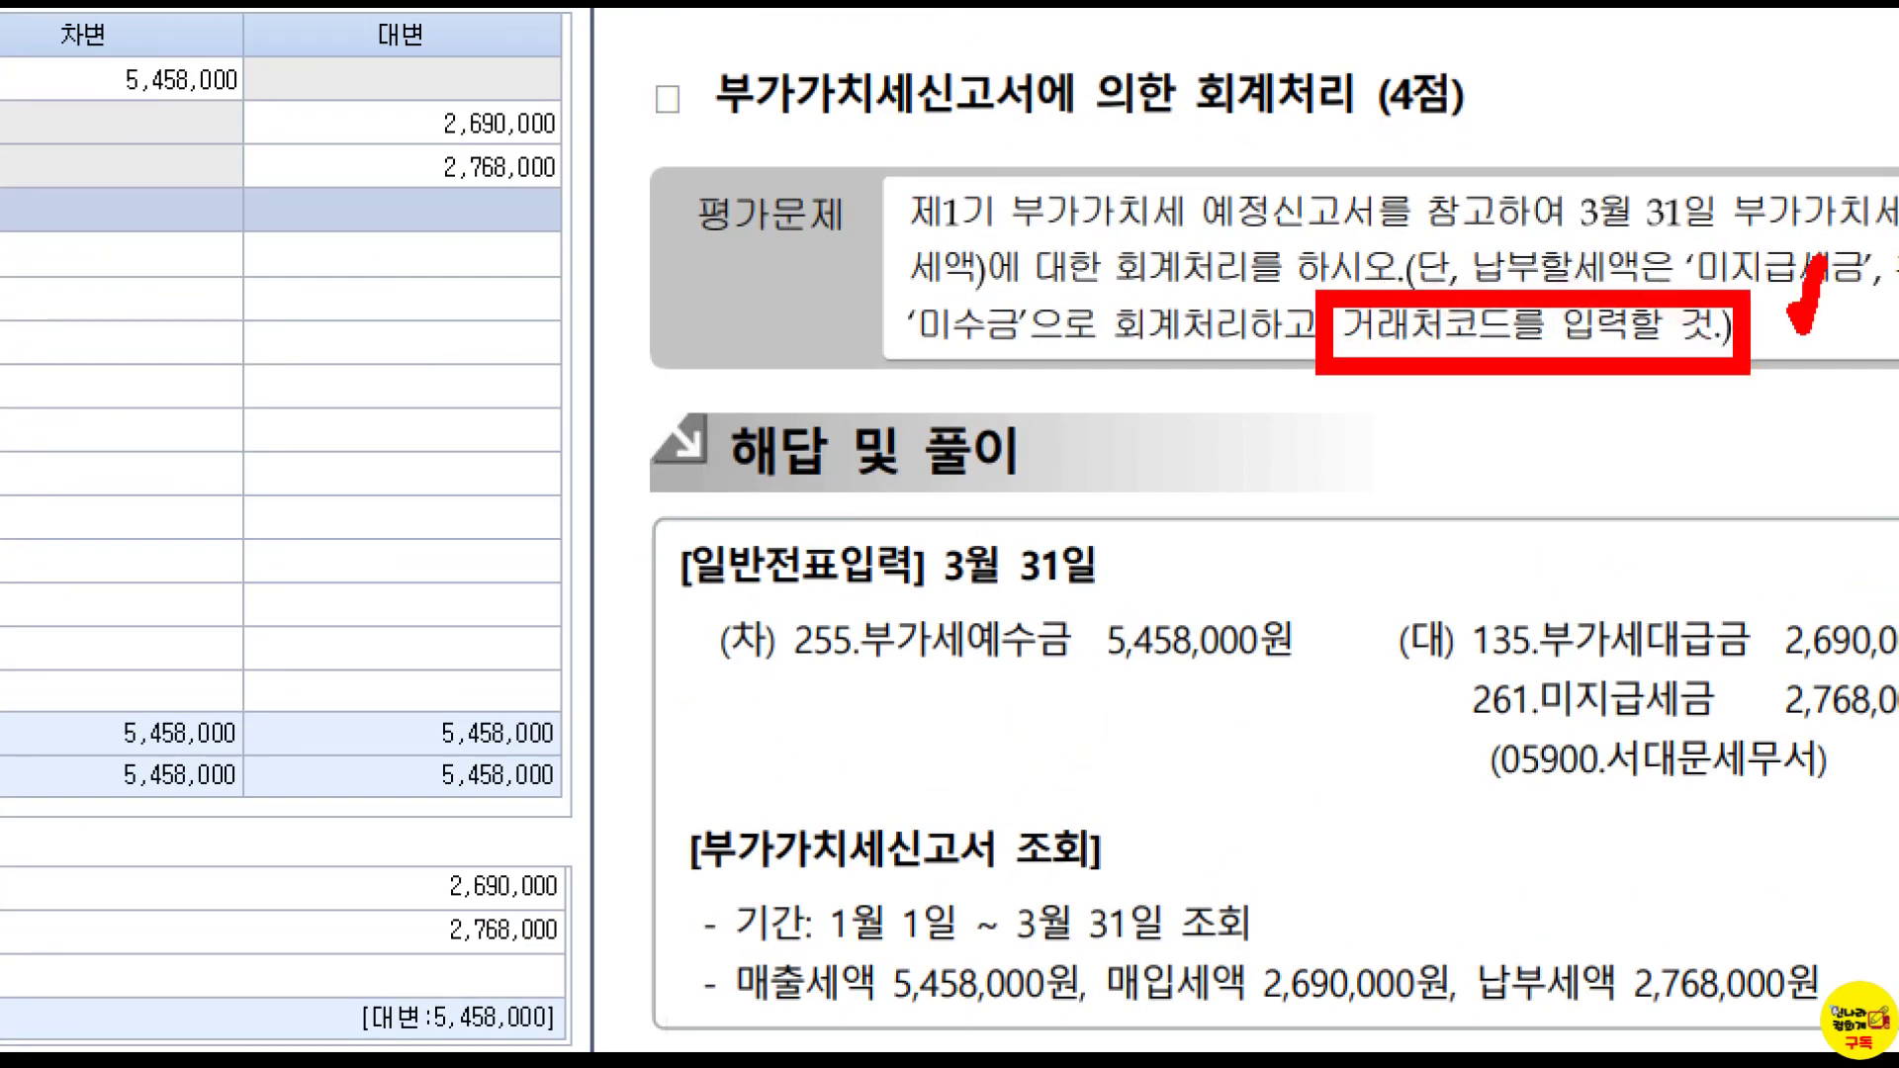
pyautogui.press('Escape')
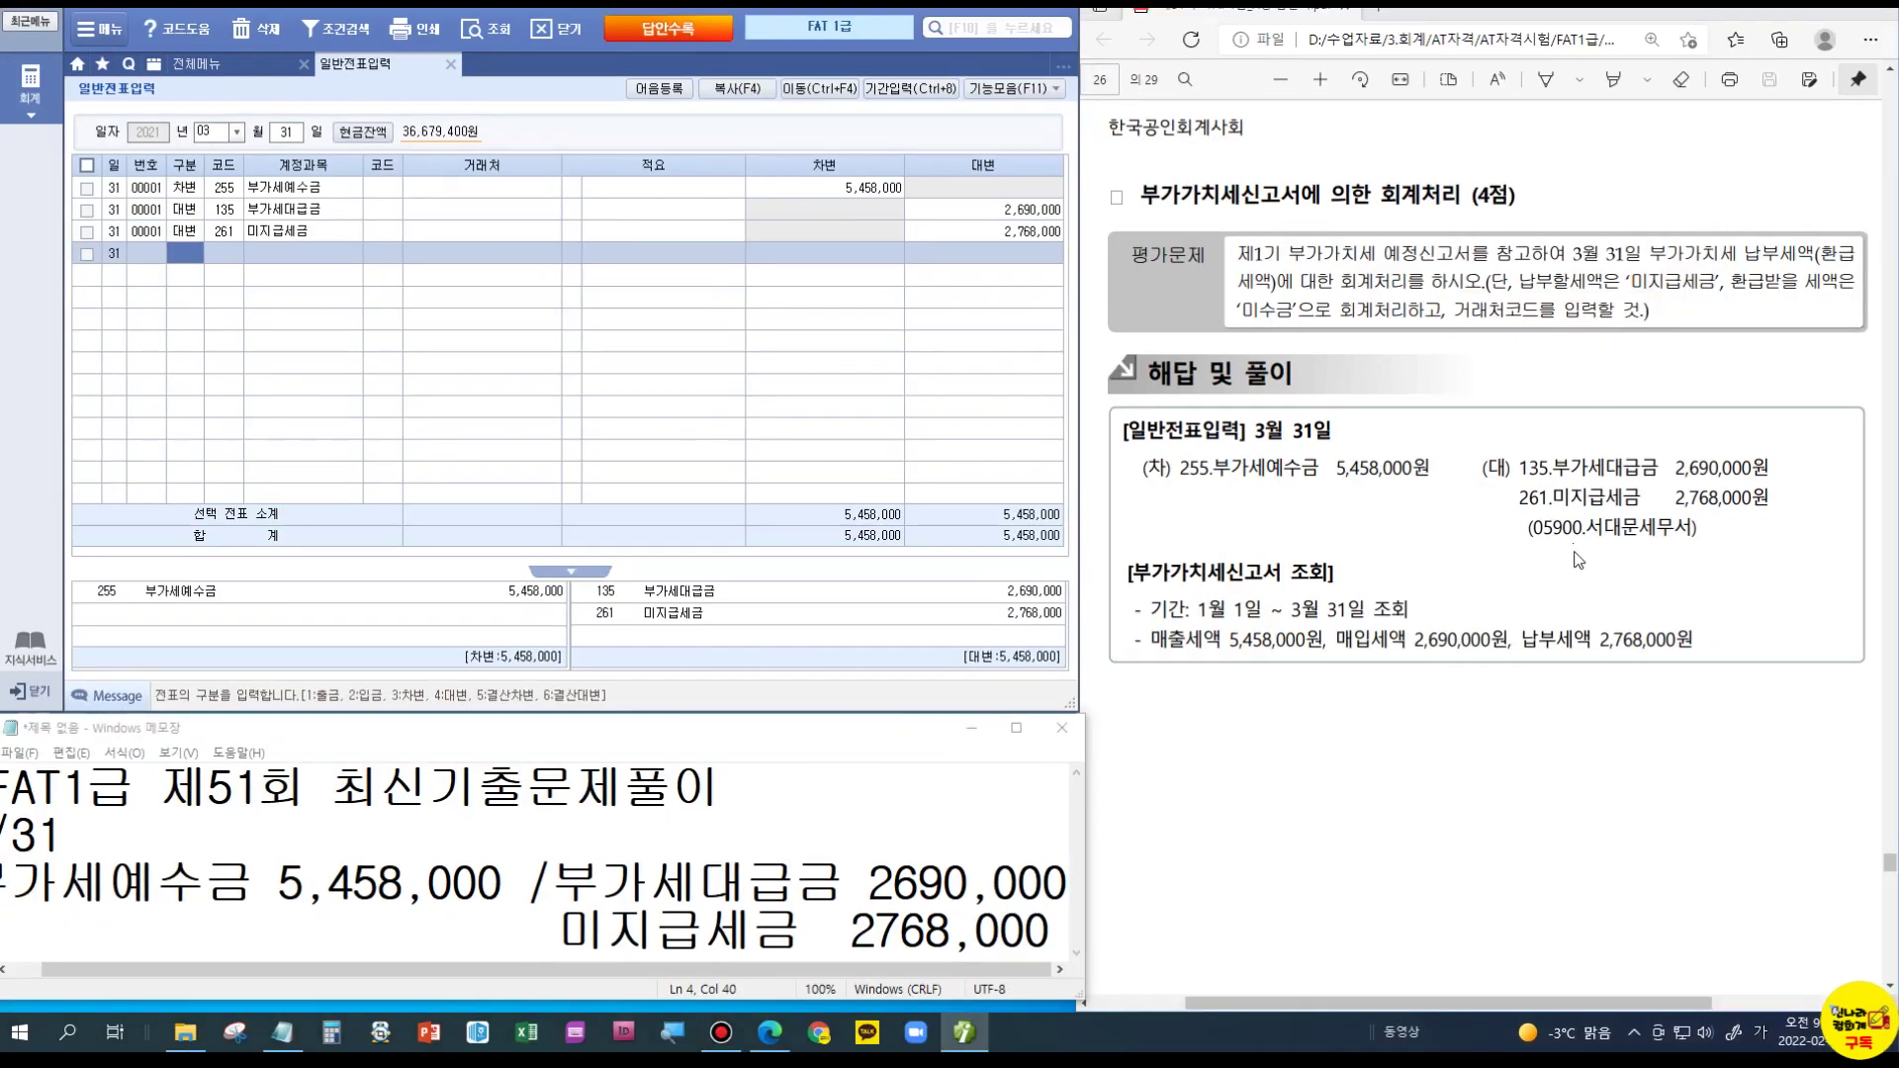
# Step: Assign 거래처 code 05900 서대문세무서 to the 미지급세금 line of the 3월 31일 voucher
pyautogui.click(380, 227)
pyautogui.press('F2')
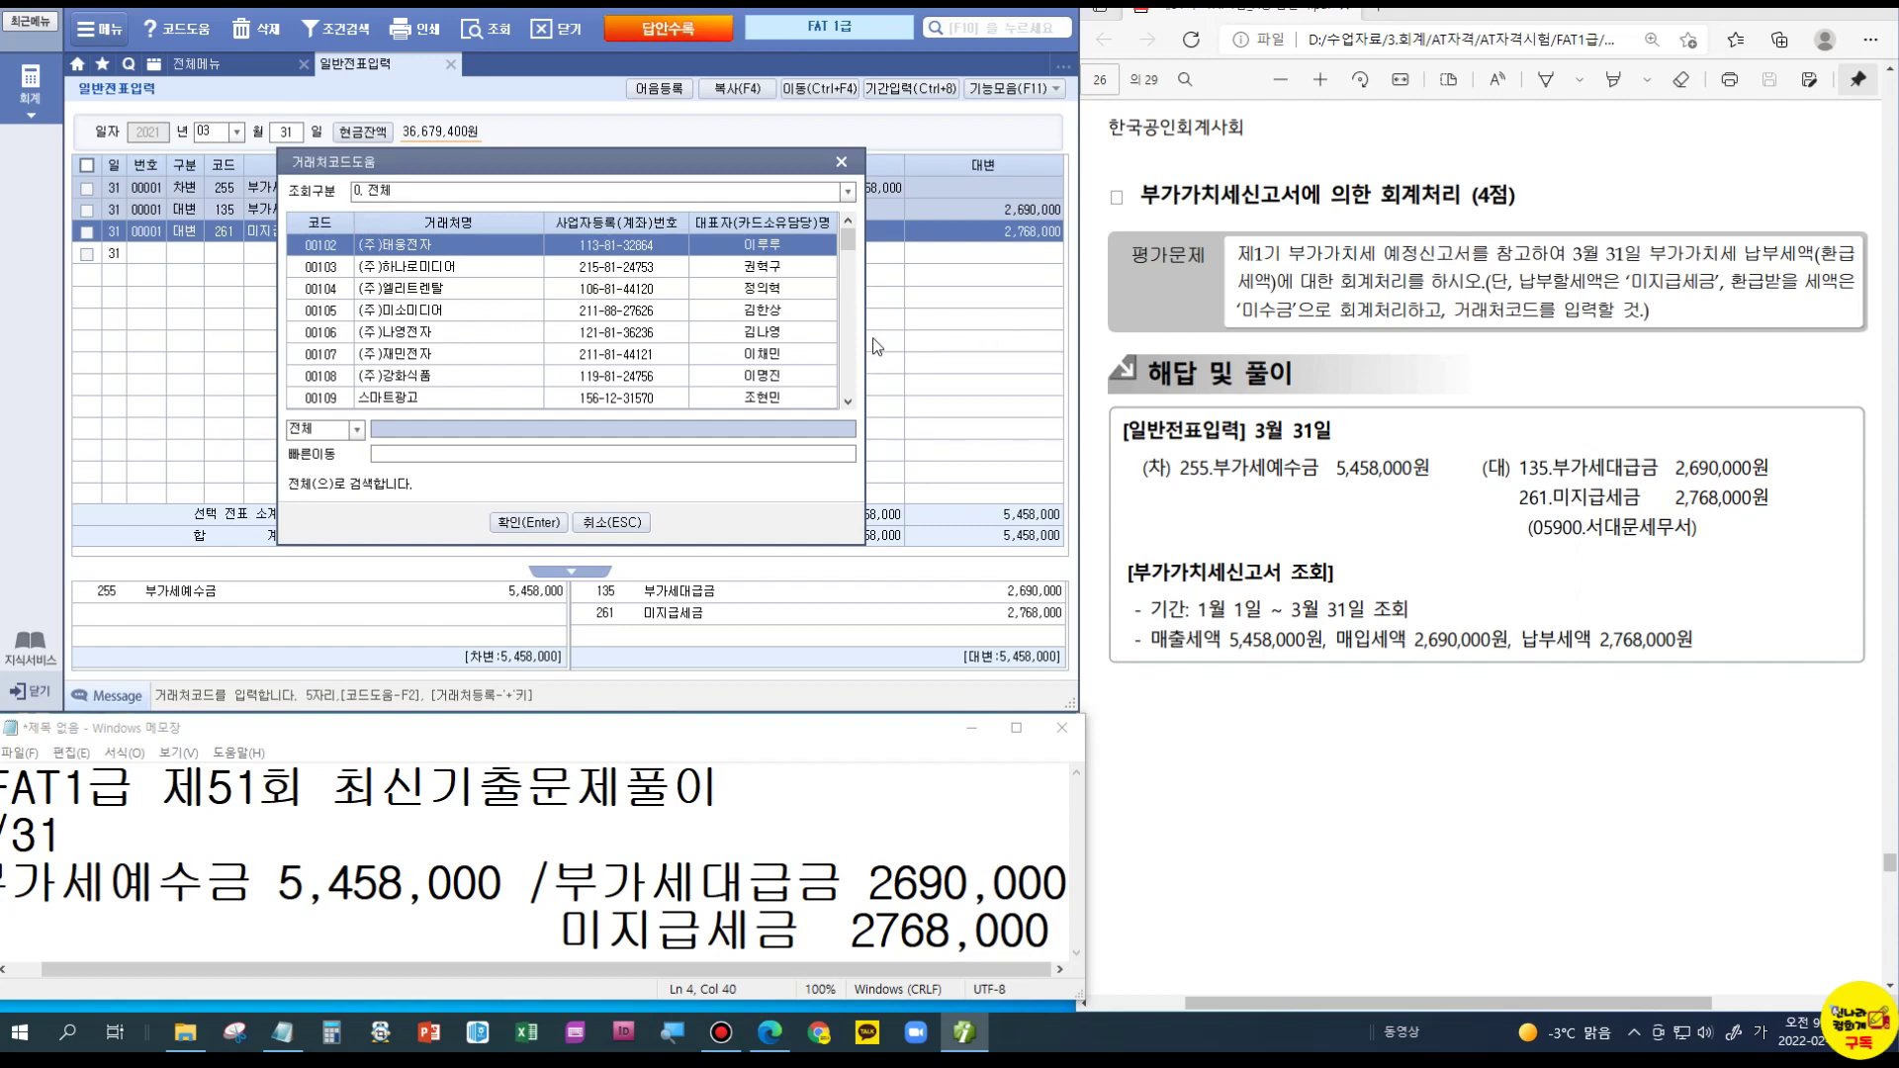
pyautogui.click(1636, 535)
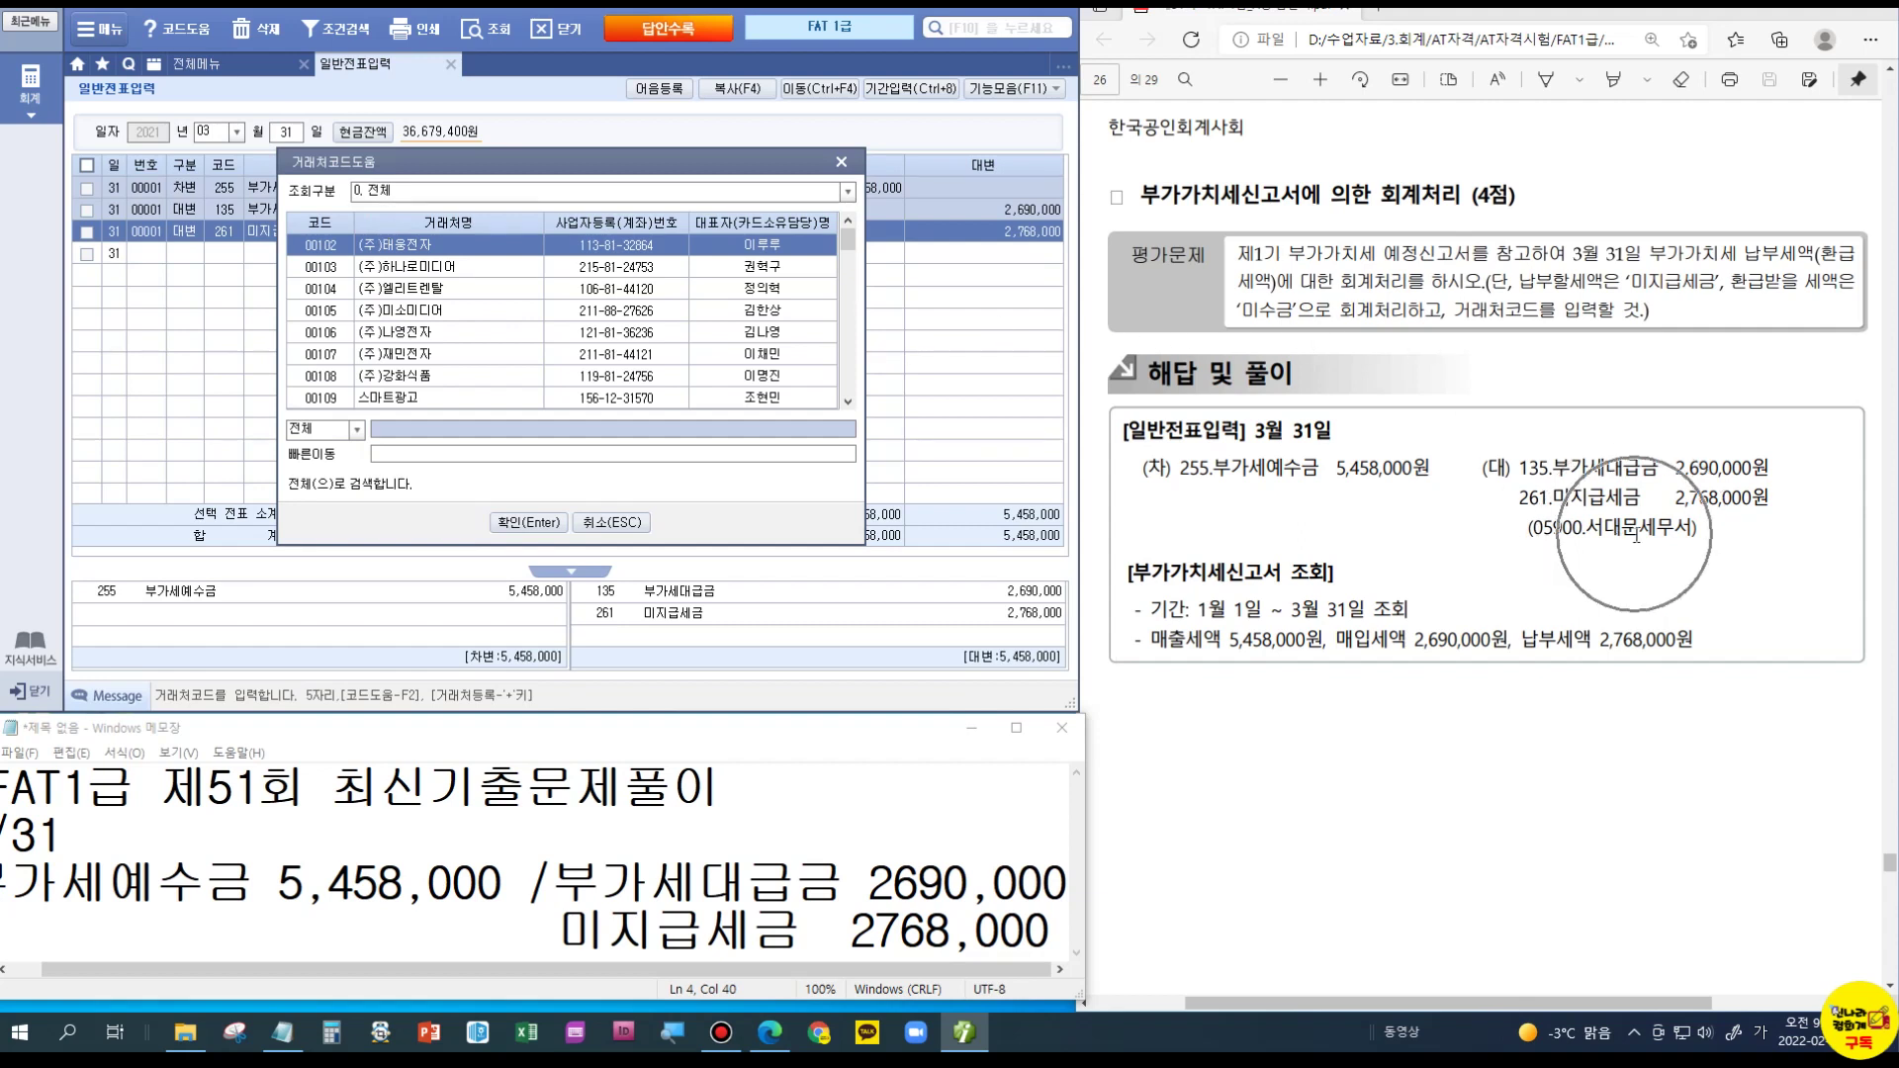
pyautogui.click(631, 524)
pyautogui.click(182, 65)
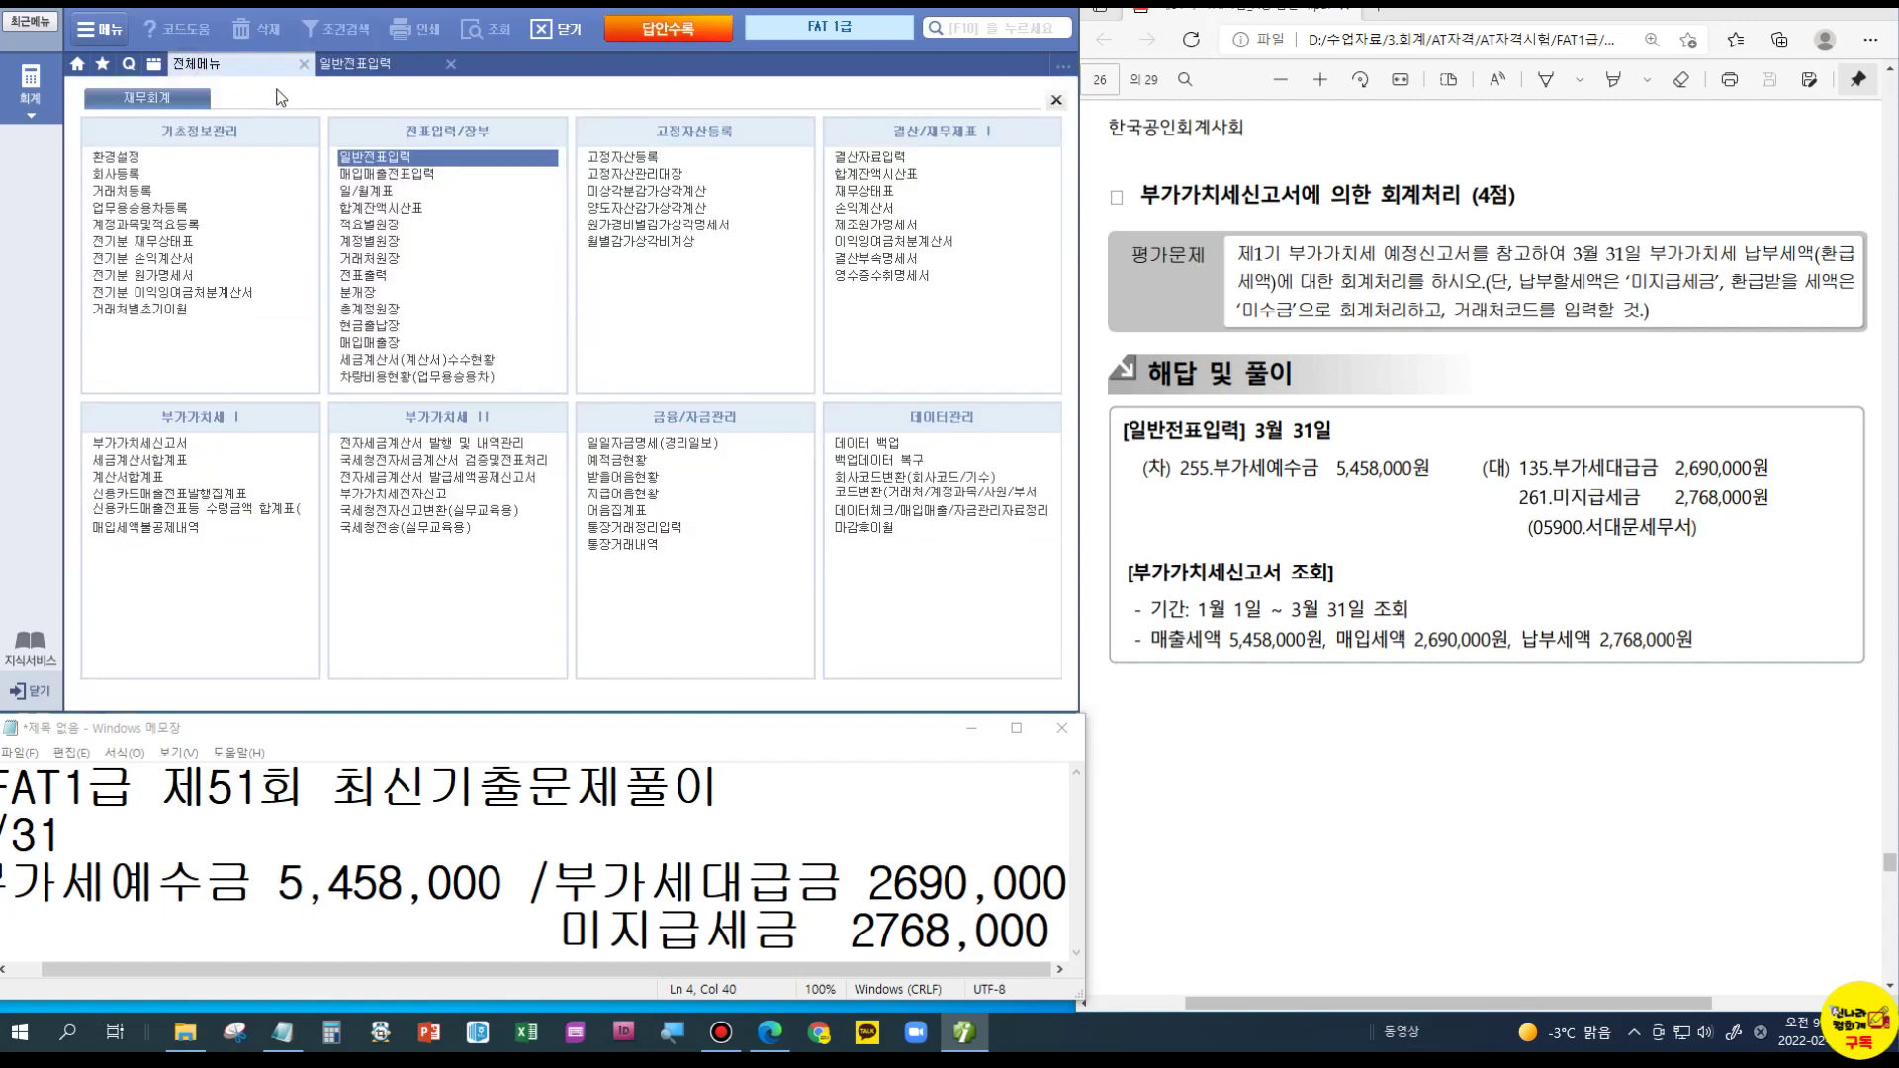
pyautogui.click(372, 67)
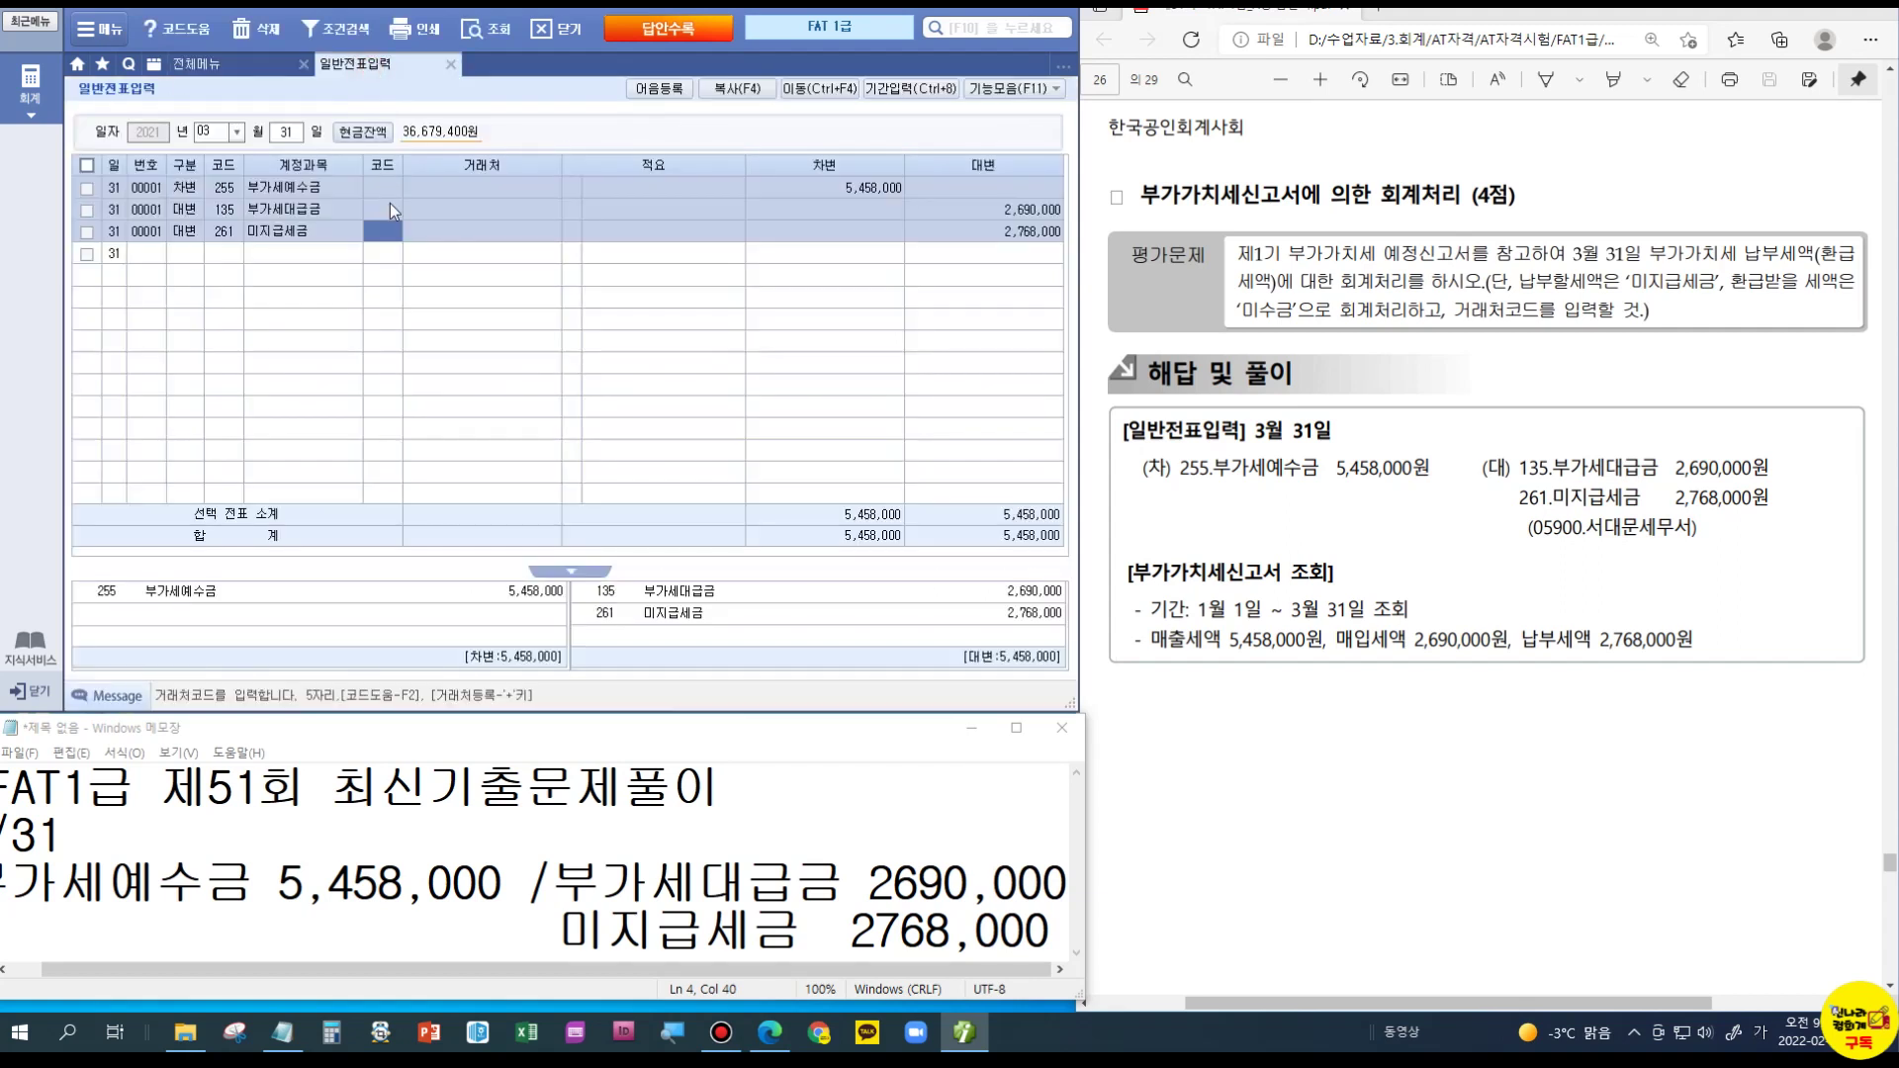
pyautogui.write('05900')
pyautogui.press('Return')
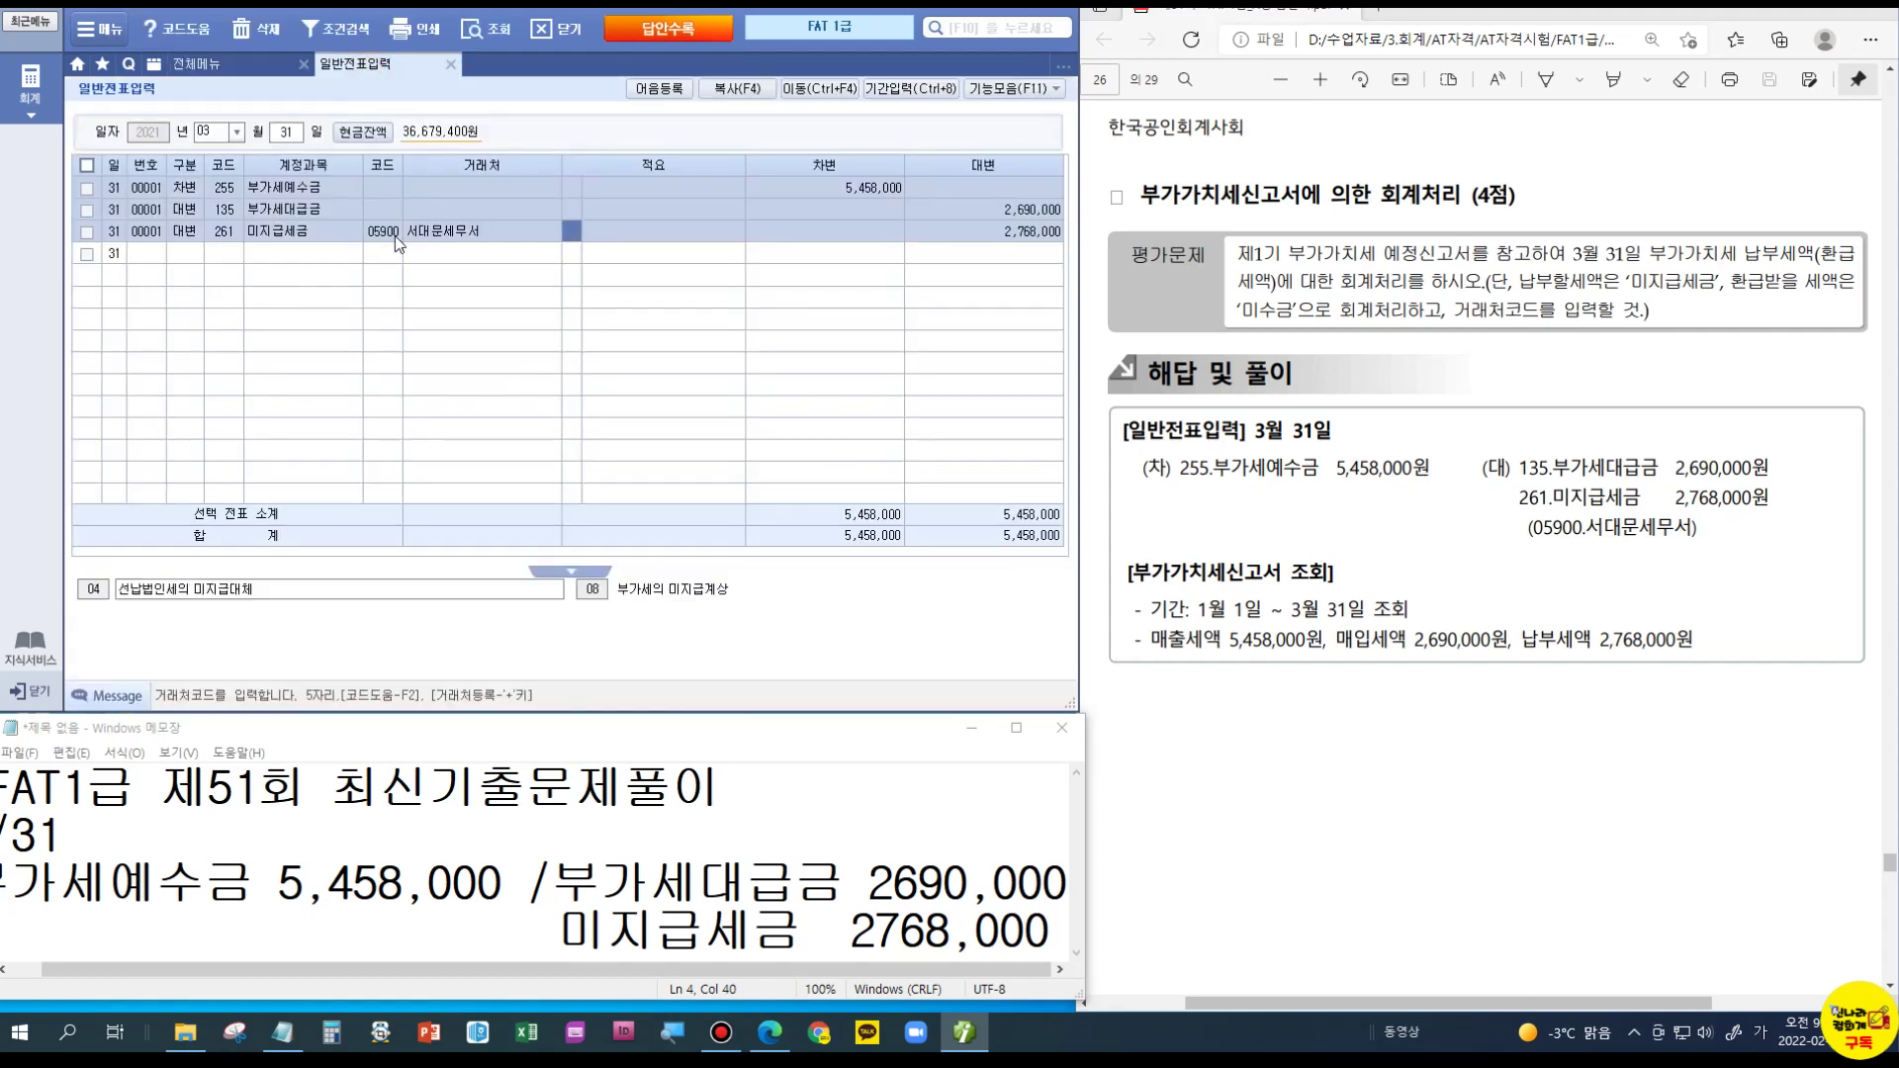
pyautogui.click(394, 235)
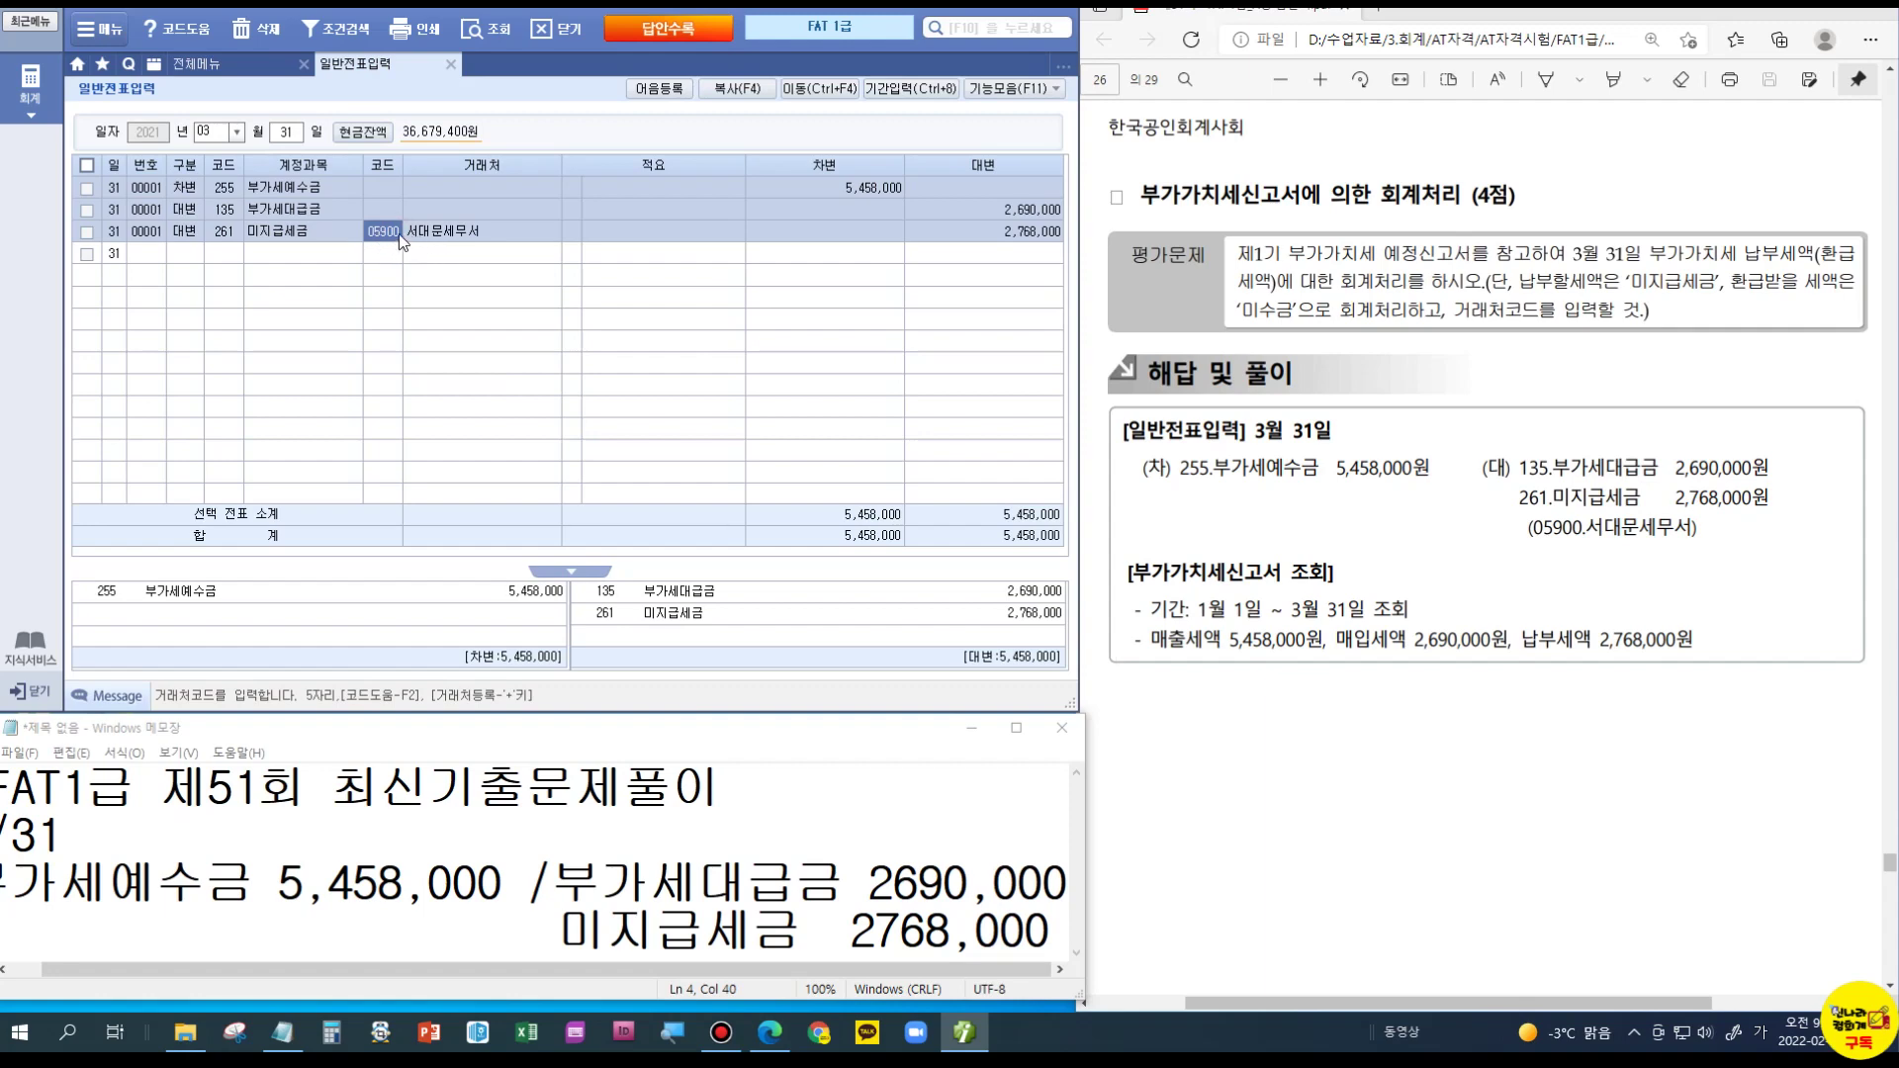
# Step: Check the 사업장세무서 field in 회사등록, then return to 일반전표입력
pyautogui.click(208, 68)
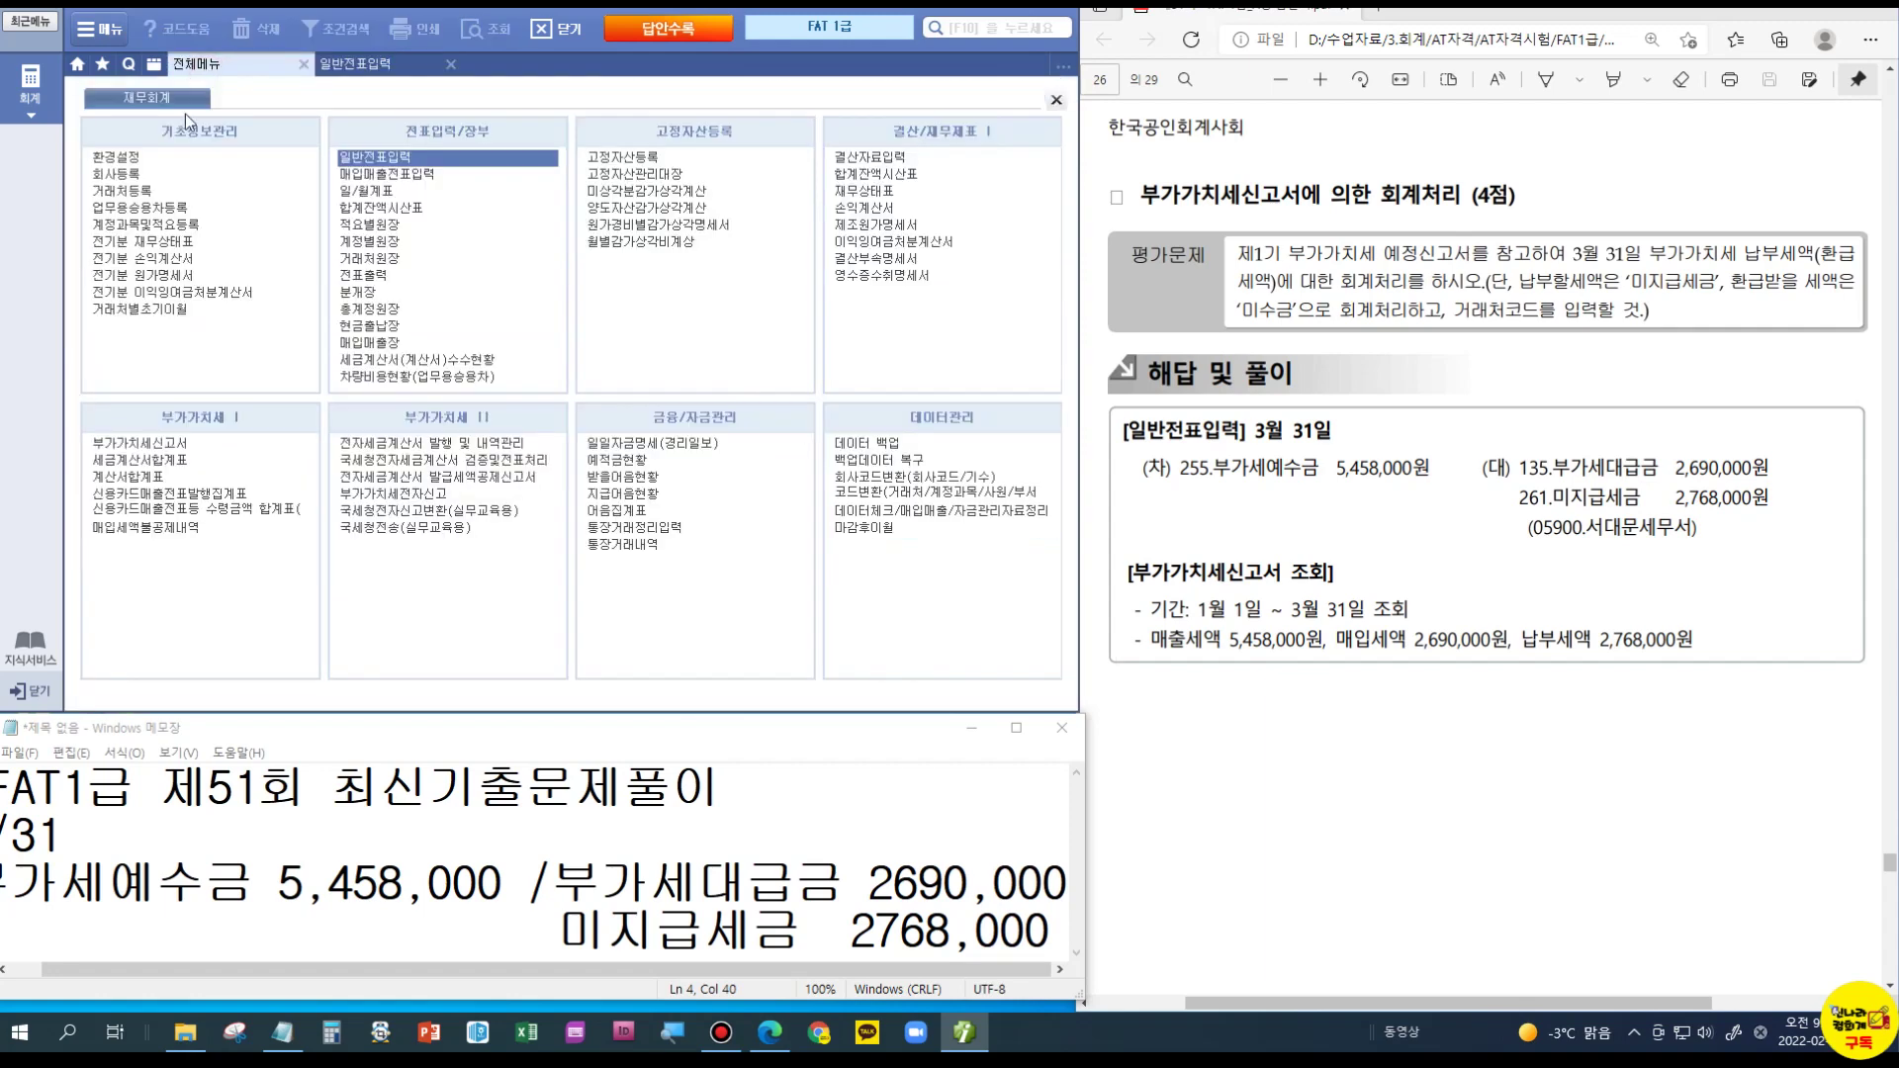
pyautogui.click(135, 174)
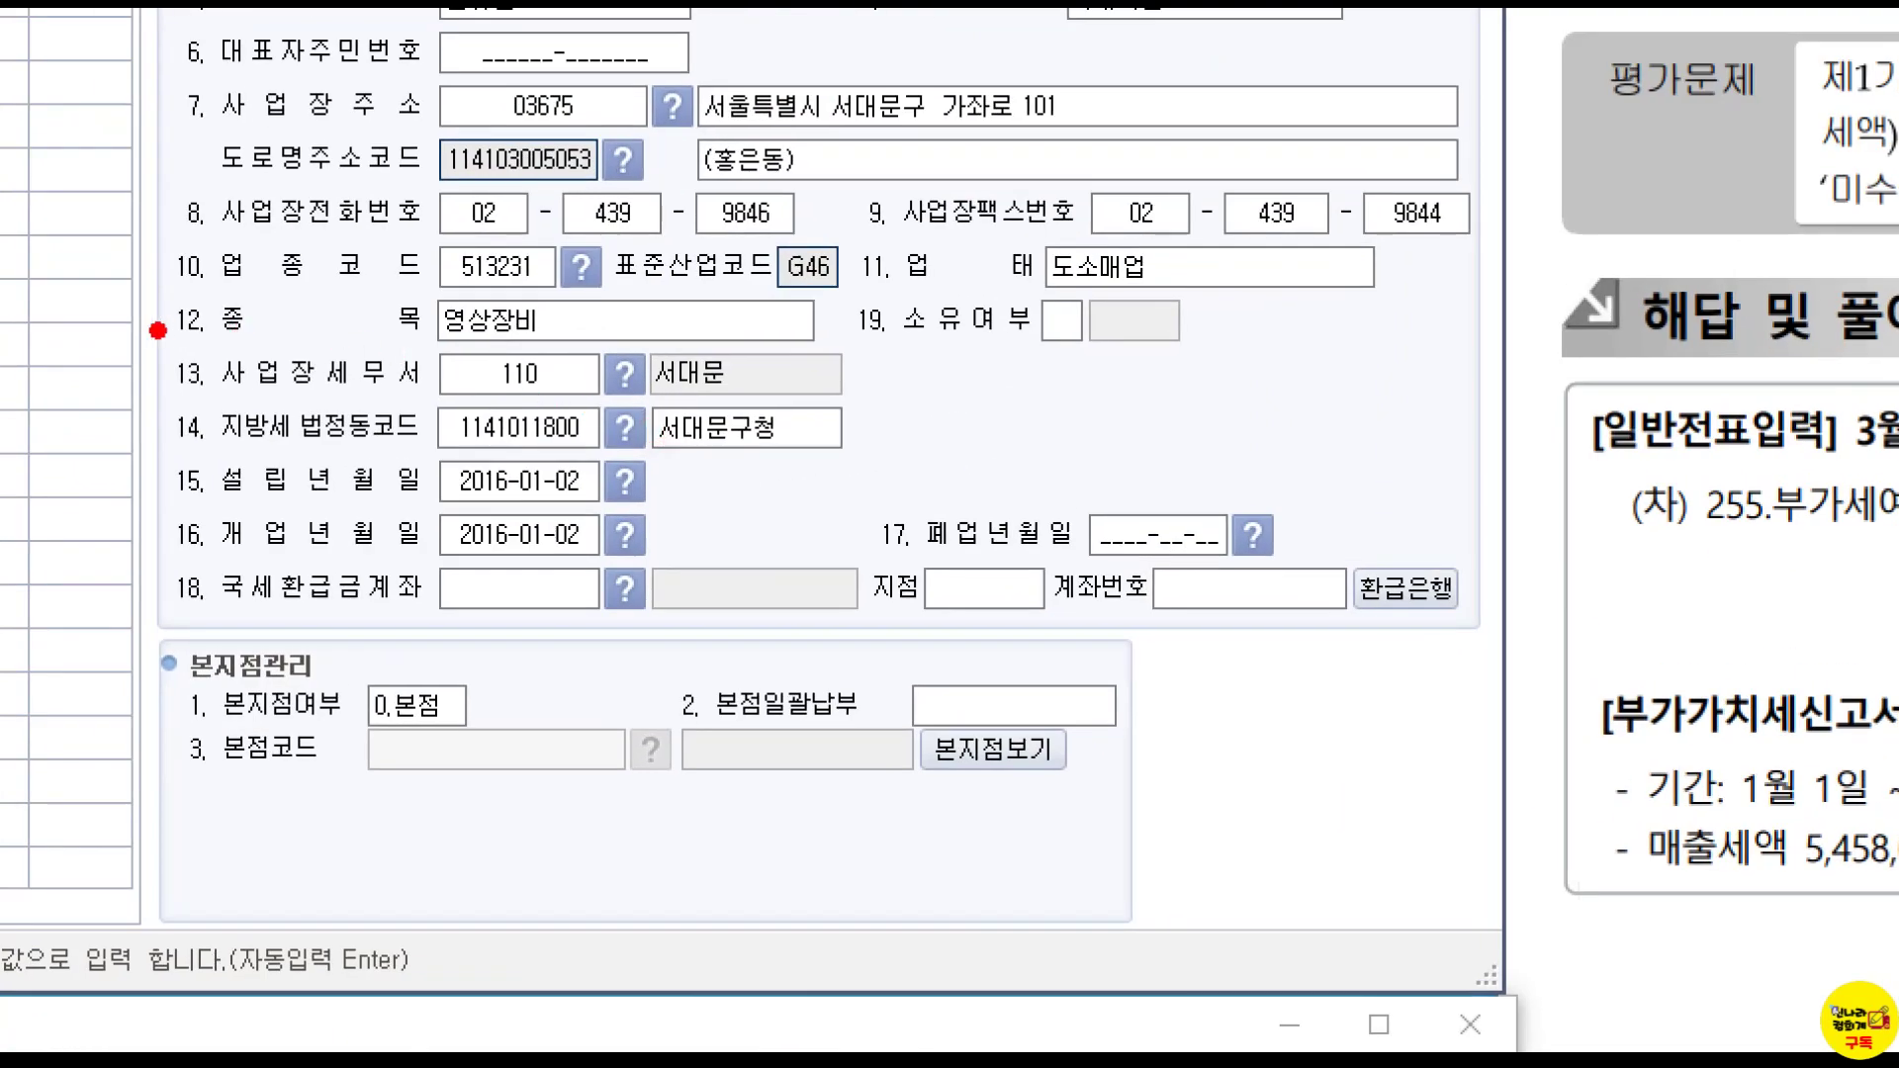
pyautogui.moveTo(400, 376)
pyautogui.mouseDown()
pyautogui.moveTo(665, 418)
pyautogui.moveTo(833, 404)
pyautogui.mouseUp()
pyautogui.moveTo(704, 289); pyautogui.dragTo(744, 272)
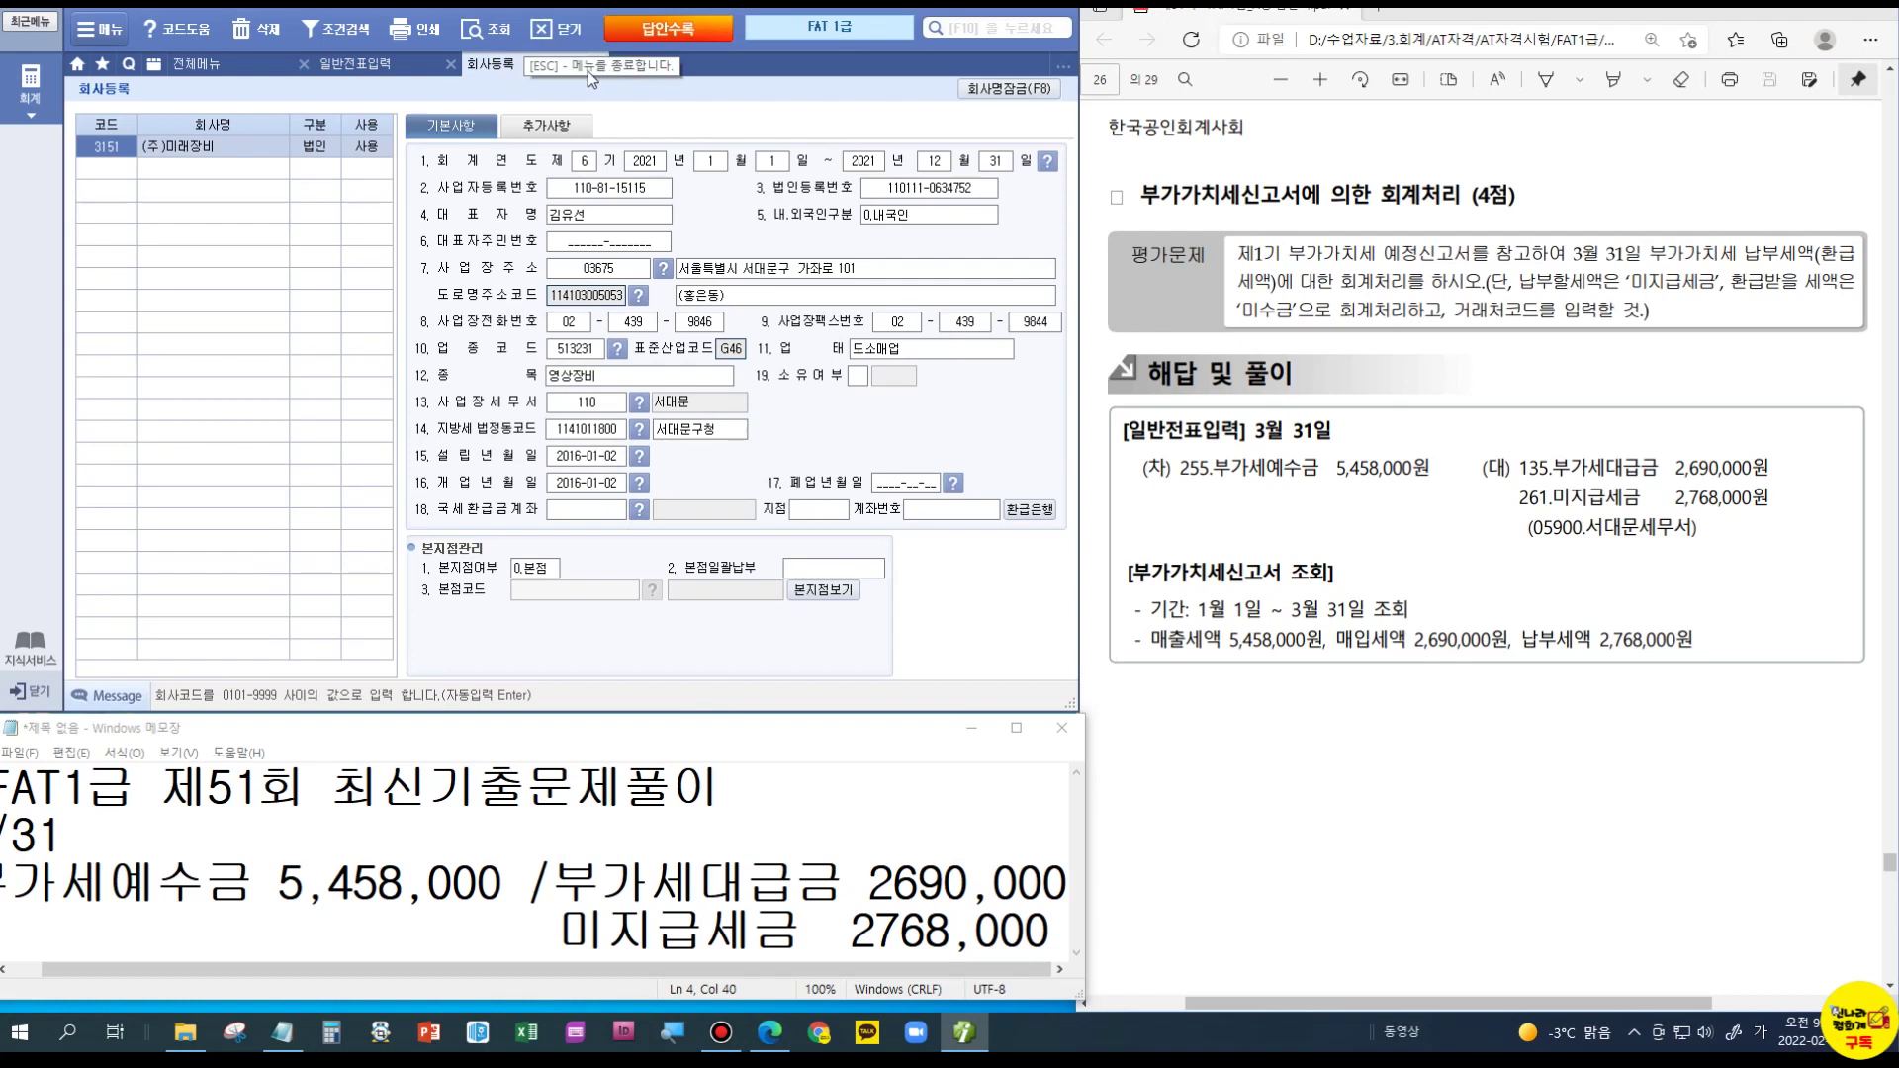
pyautogui.click(530, 64)
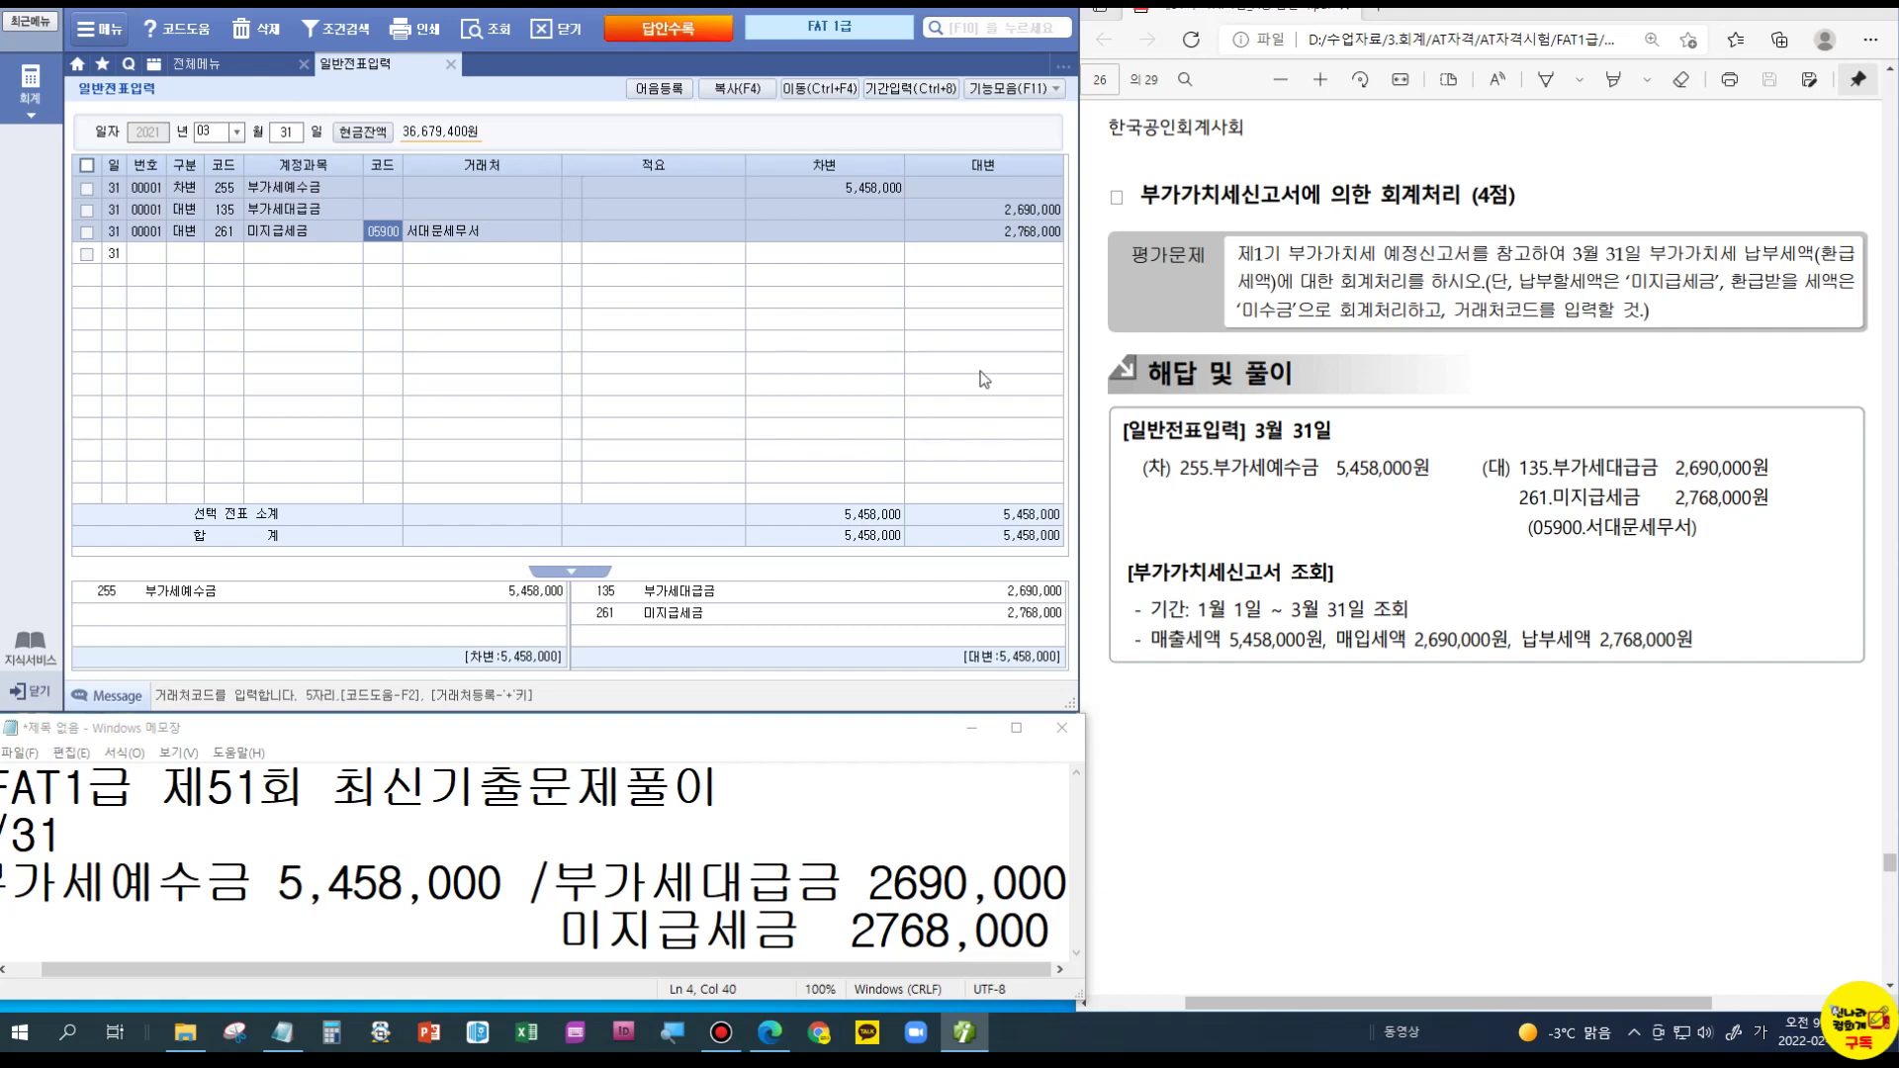
# Step: Read the fire insurance policy, 자료설명 and 평가문제 of the manual closing question in 문제 4
pyautogui.scroll(-6, 1464, 534)
pyautogui.scroll(-6, 1471, 537)
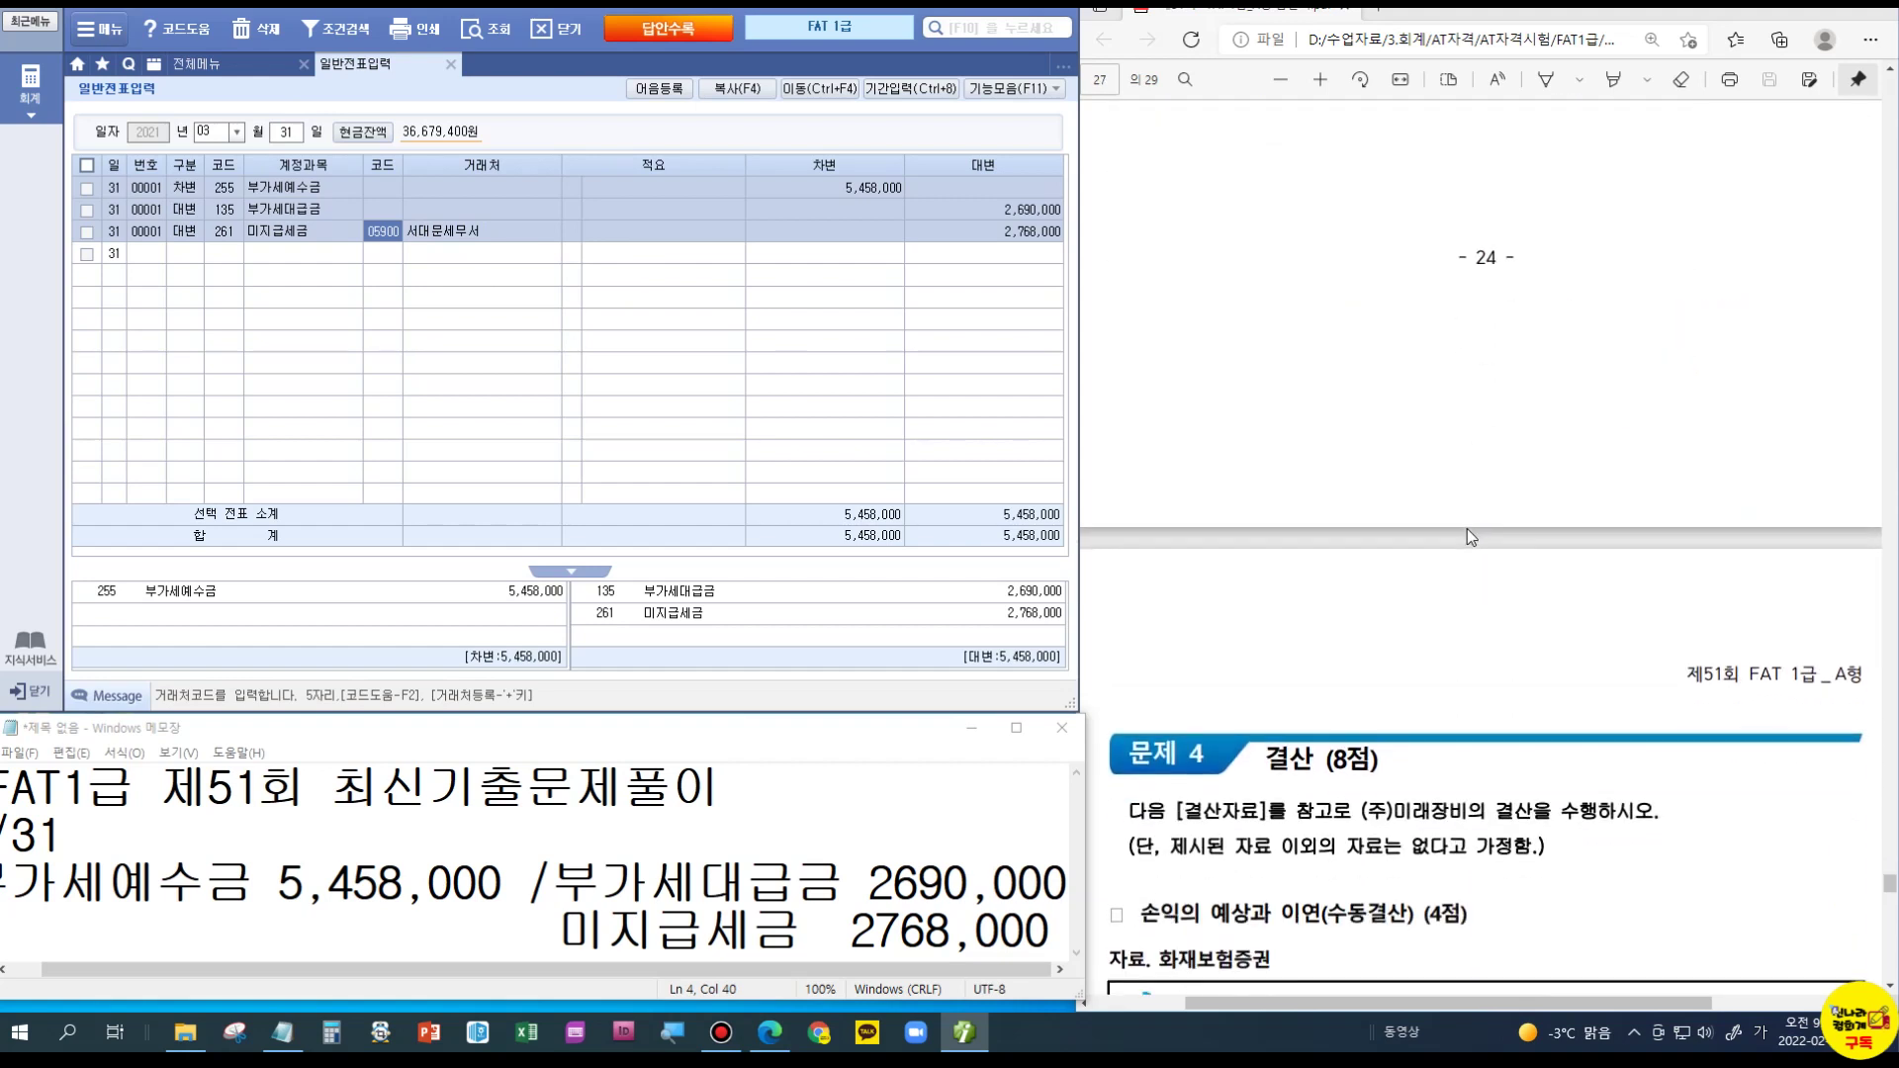
pyautogui.scroll(-2, 1471, 537)
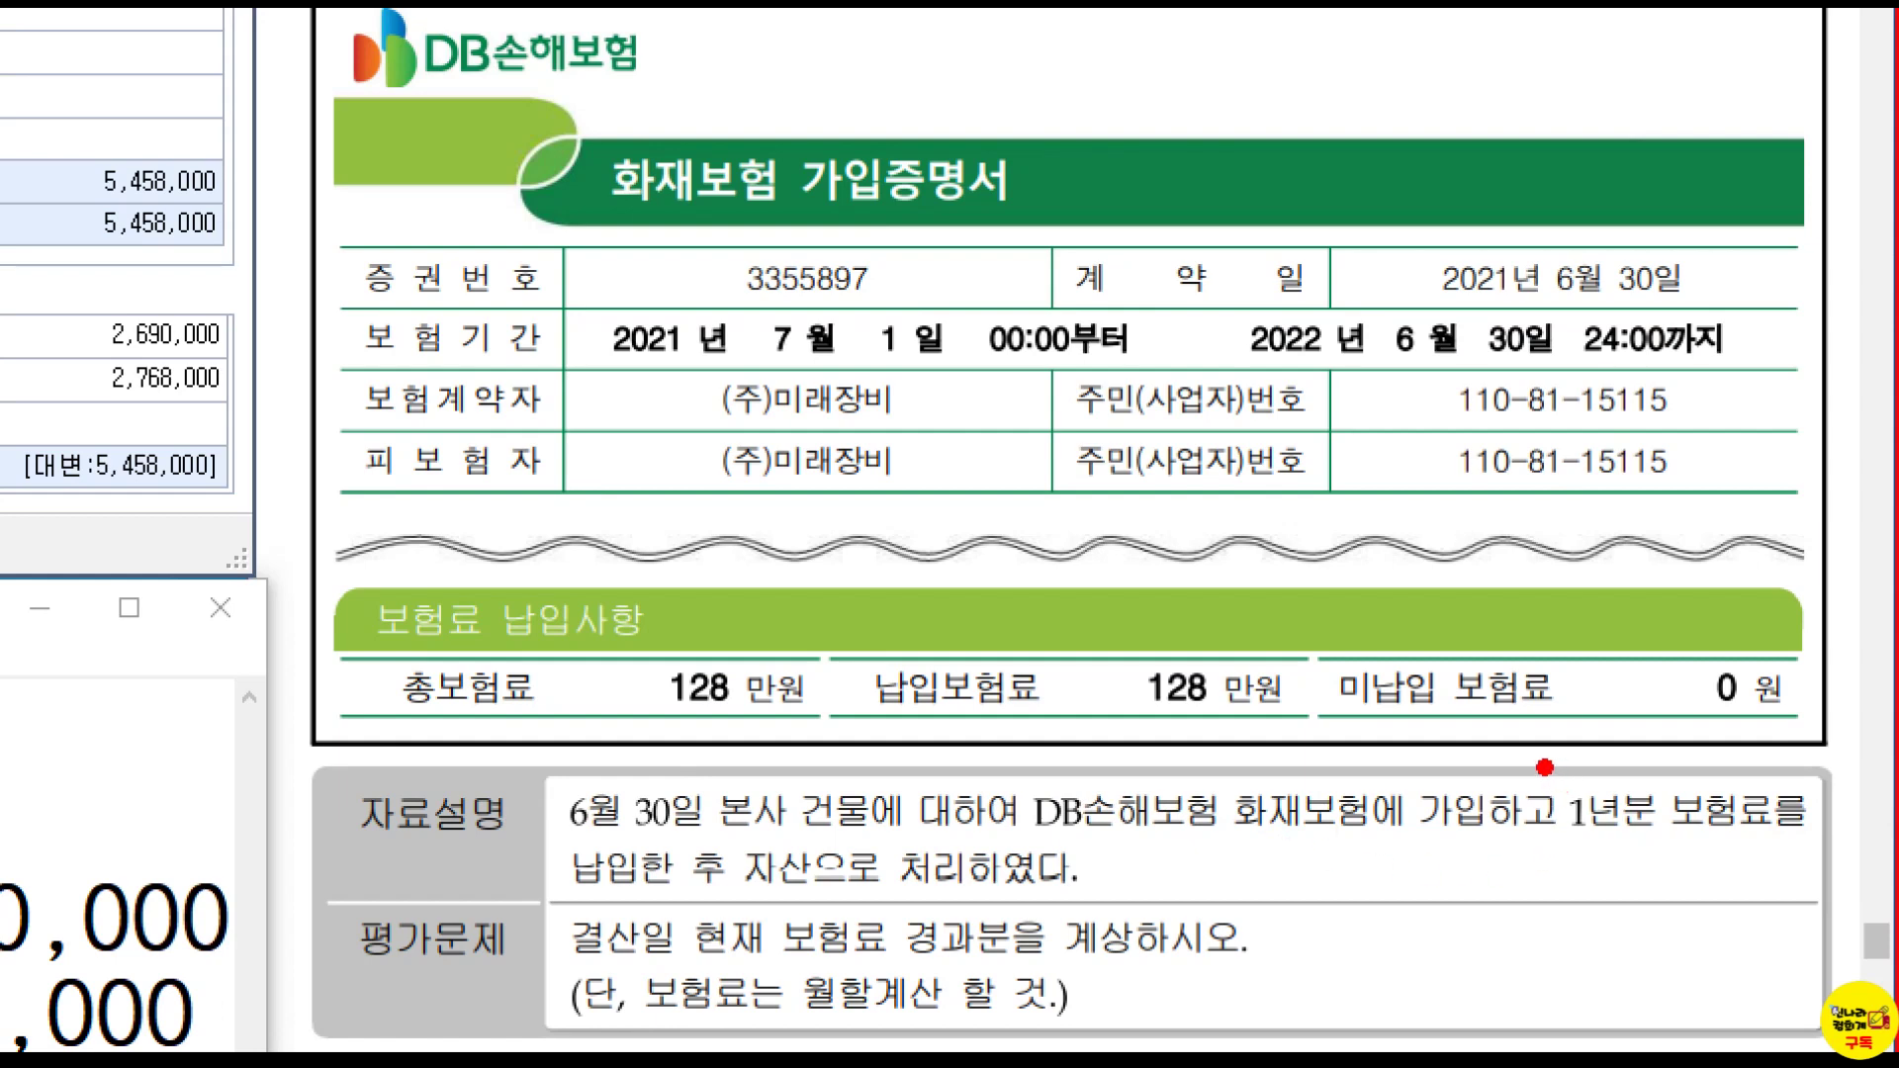
pyautogui.moveTo(1538, 768)
pyautogui.mouseDown()
pyautogui.moveTo(1739, 848)
pyautogui.moveTo(1835, 862)
pyautogui.mouseUp()
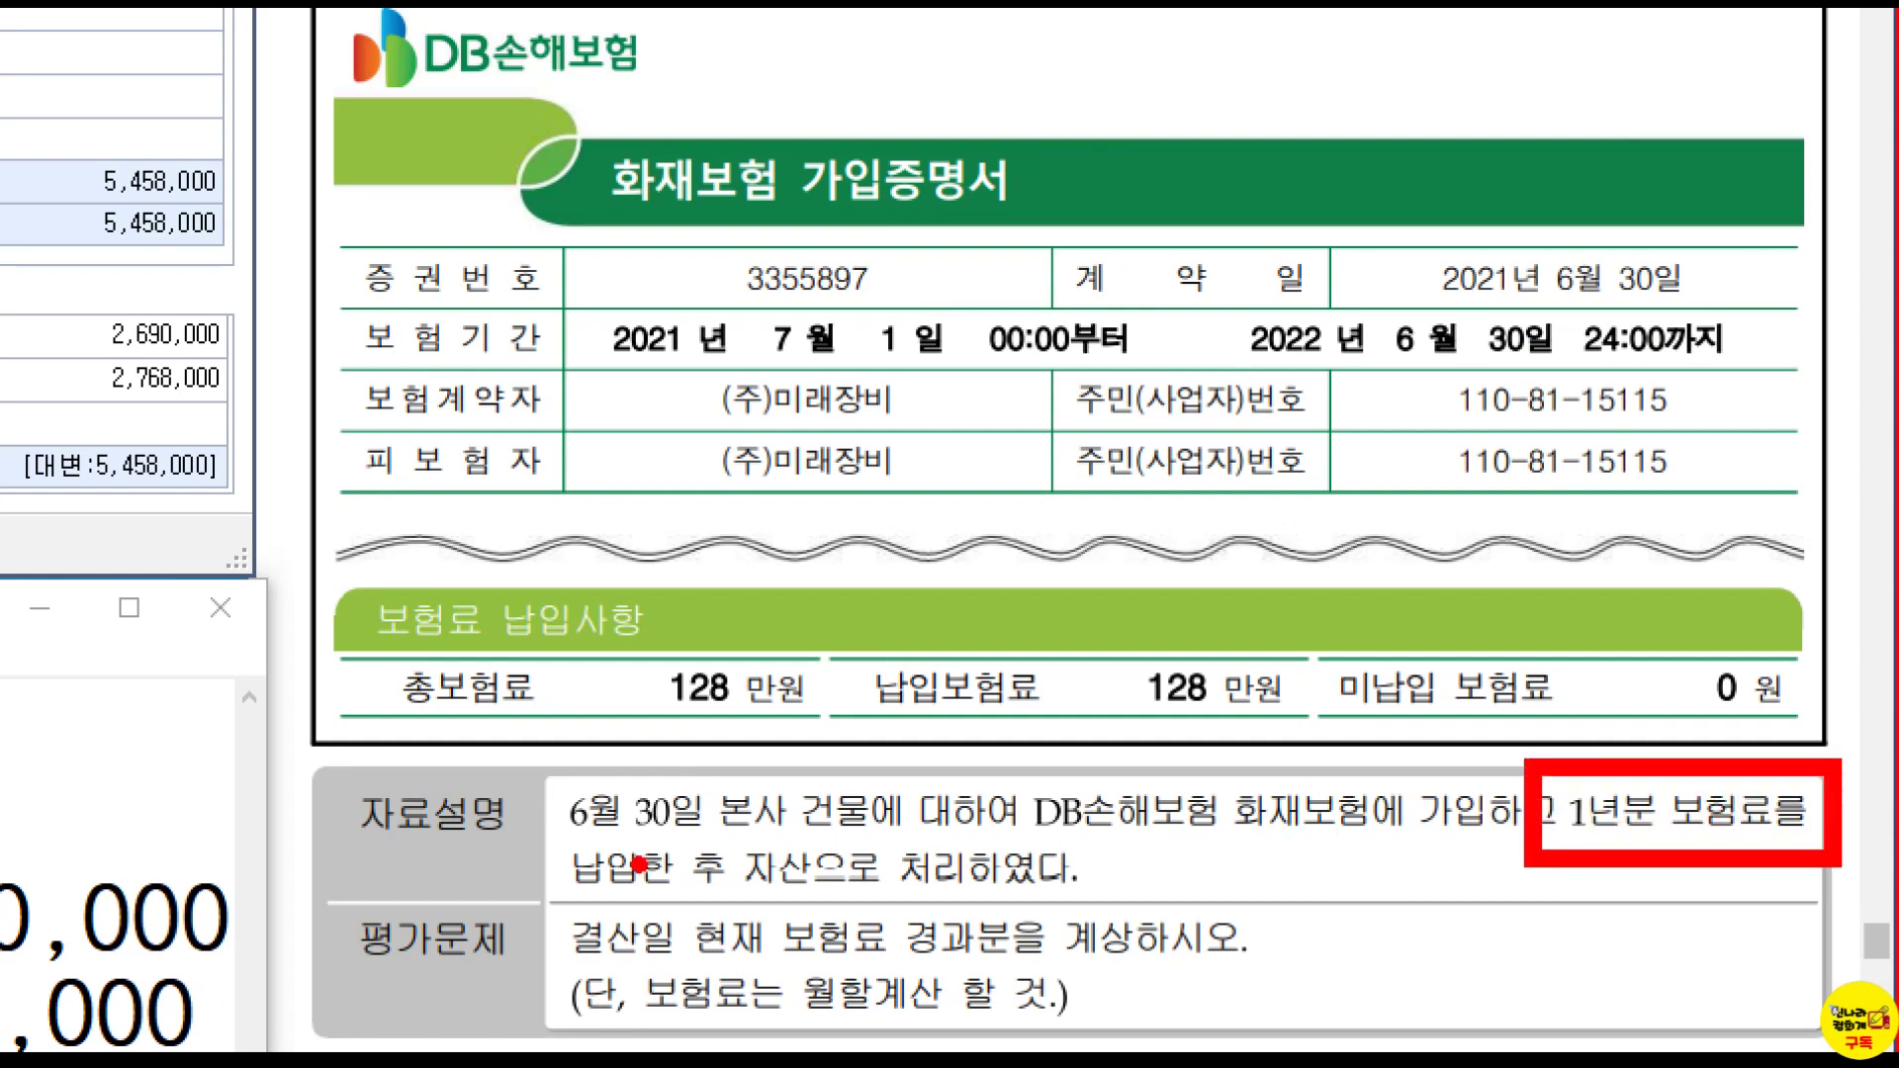
pyautogui.moveTo(739, 909); pyautogui.dragTo(829, 911)
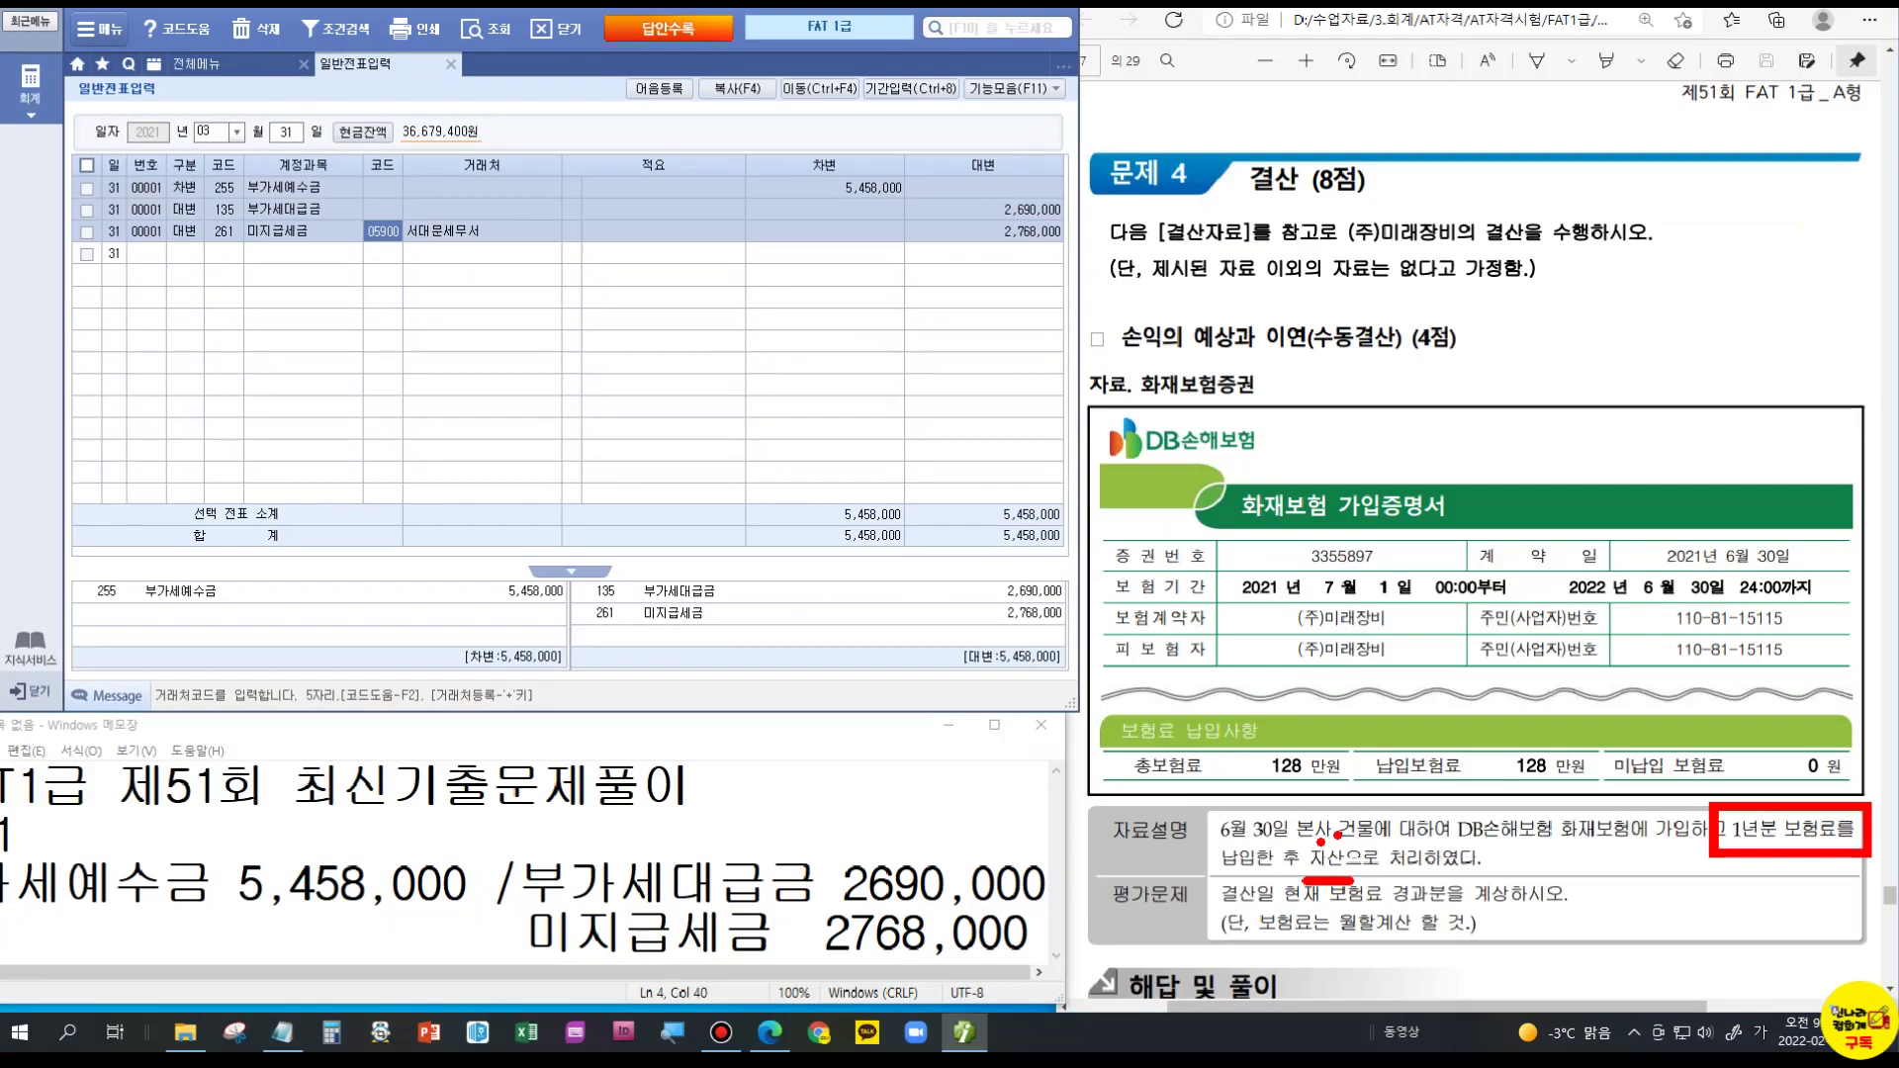
# Step: Bring up the 일반전표입력 entries dated 6월 30일 to examine the insurance payment voucher
pyautogui.click(209, 130)
pyautogui.write('06')
pyautogui.press('Return')
pyautogui.write('30')
pyautogui.press('Return')
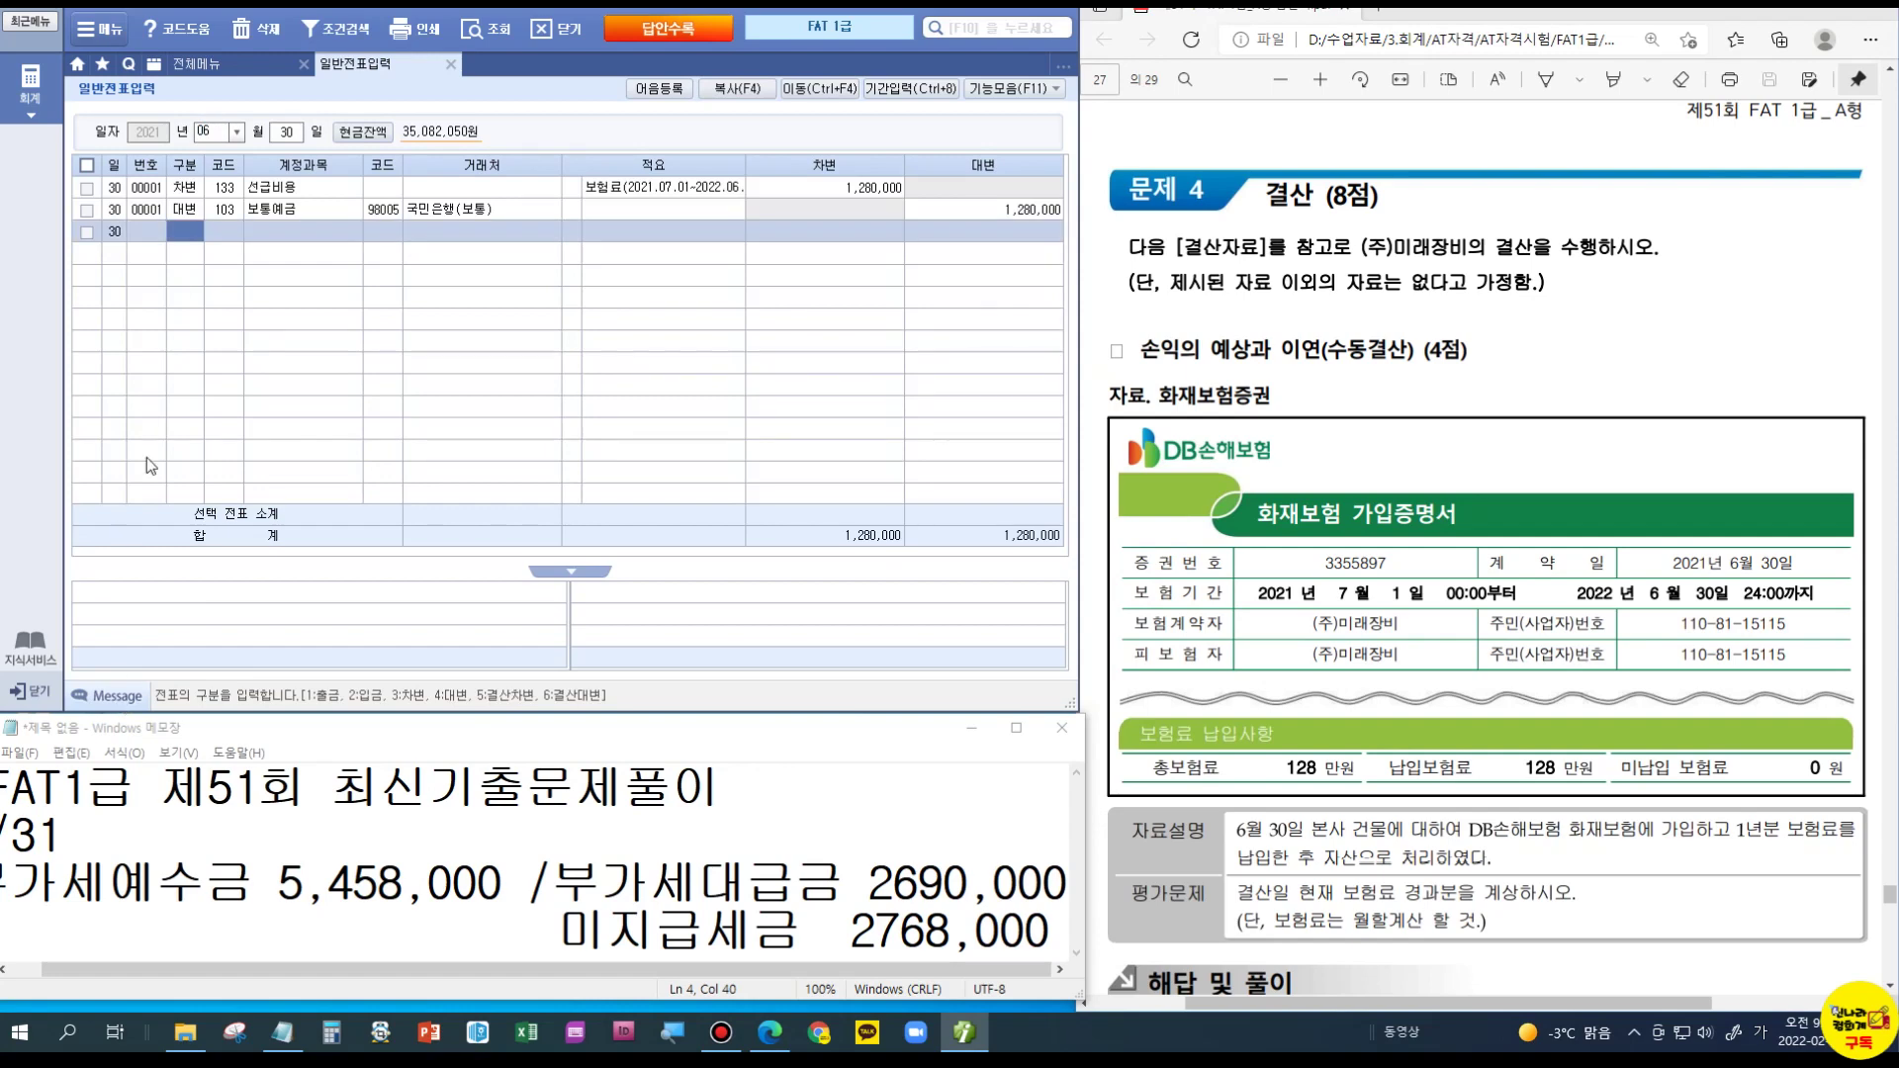
# Step: Clear the VAT settlement notes in Notepad and start a new note dated 12/31 under the title line
pyautogui.click(194, 189)
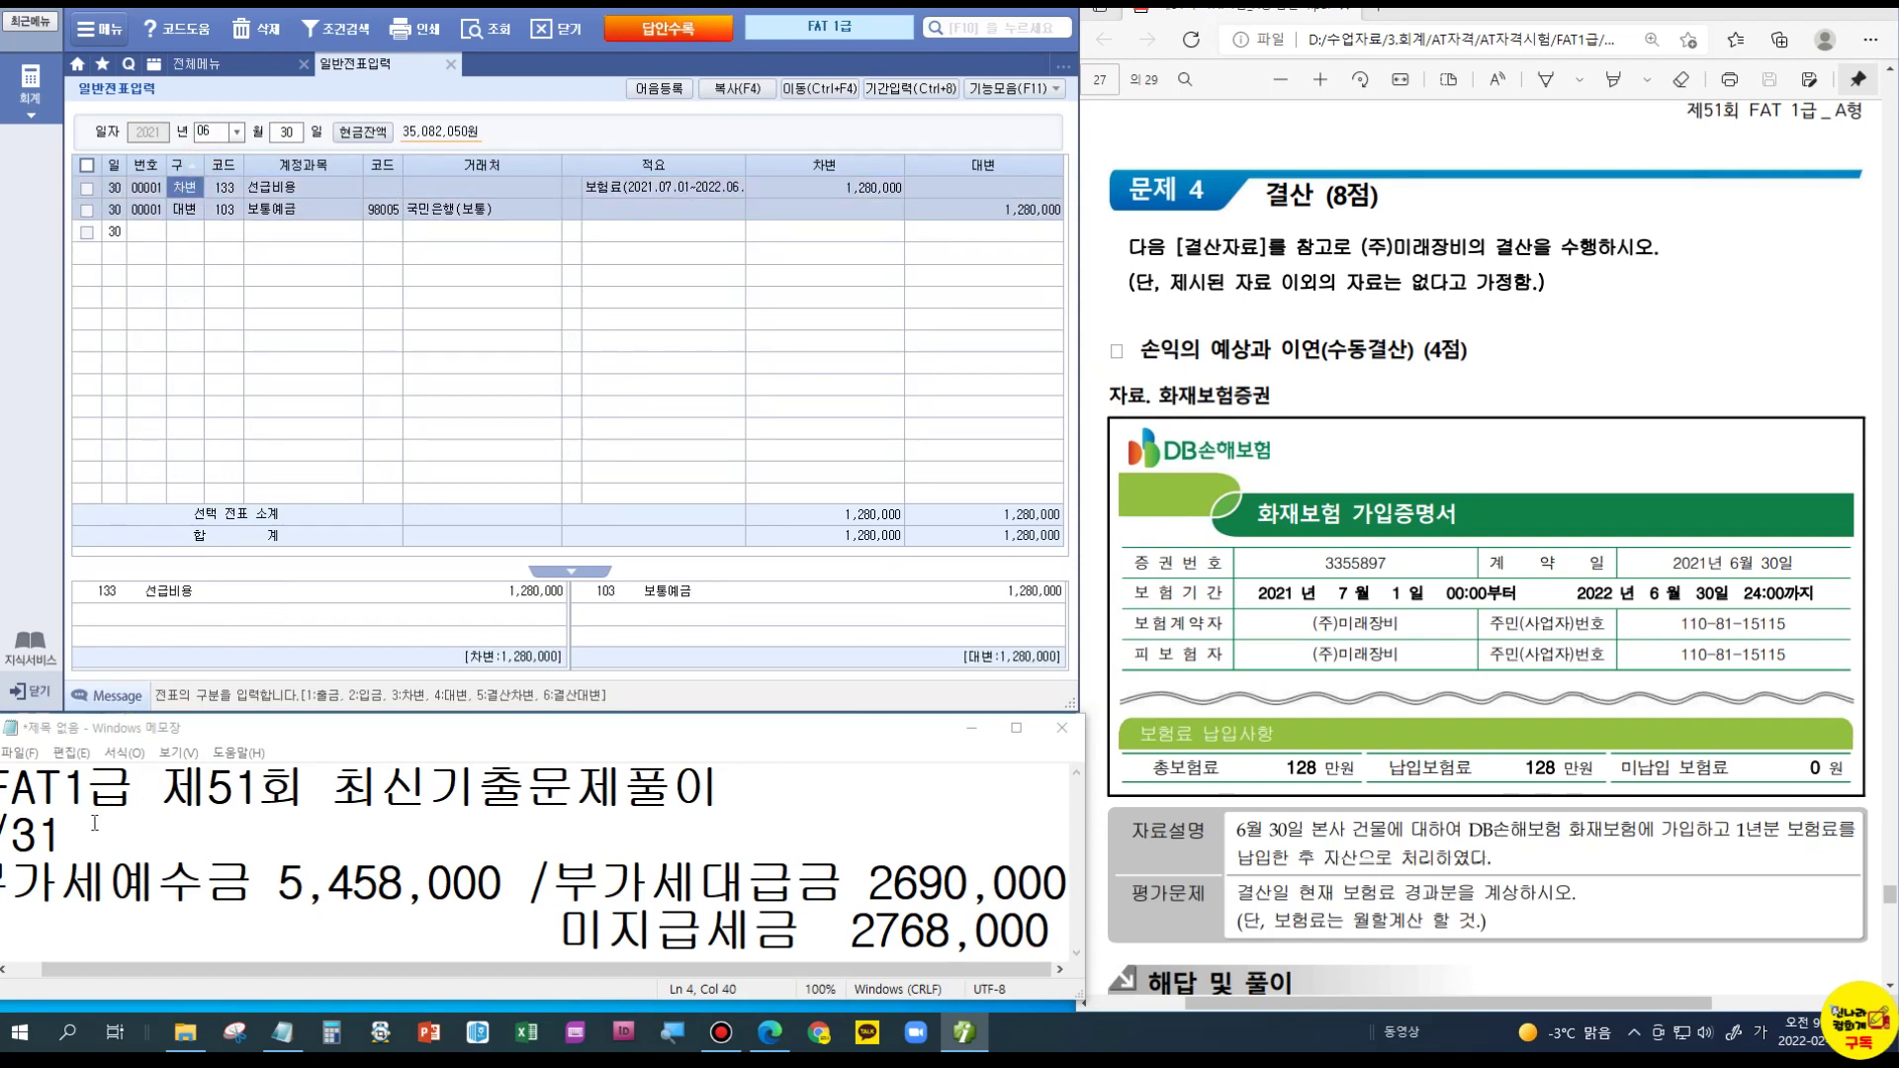
pyautogui.moveTo(710, 788); pyautogui.dragTo(1001, 1057)
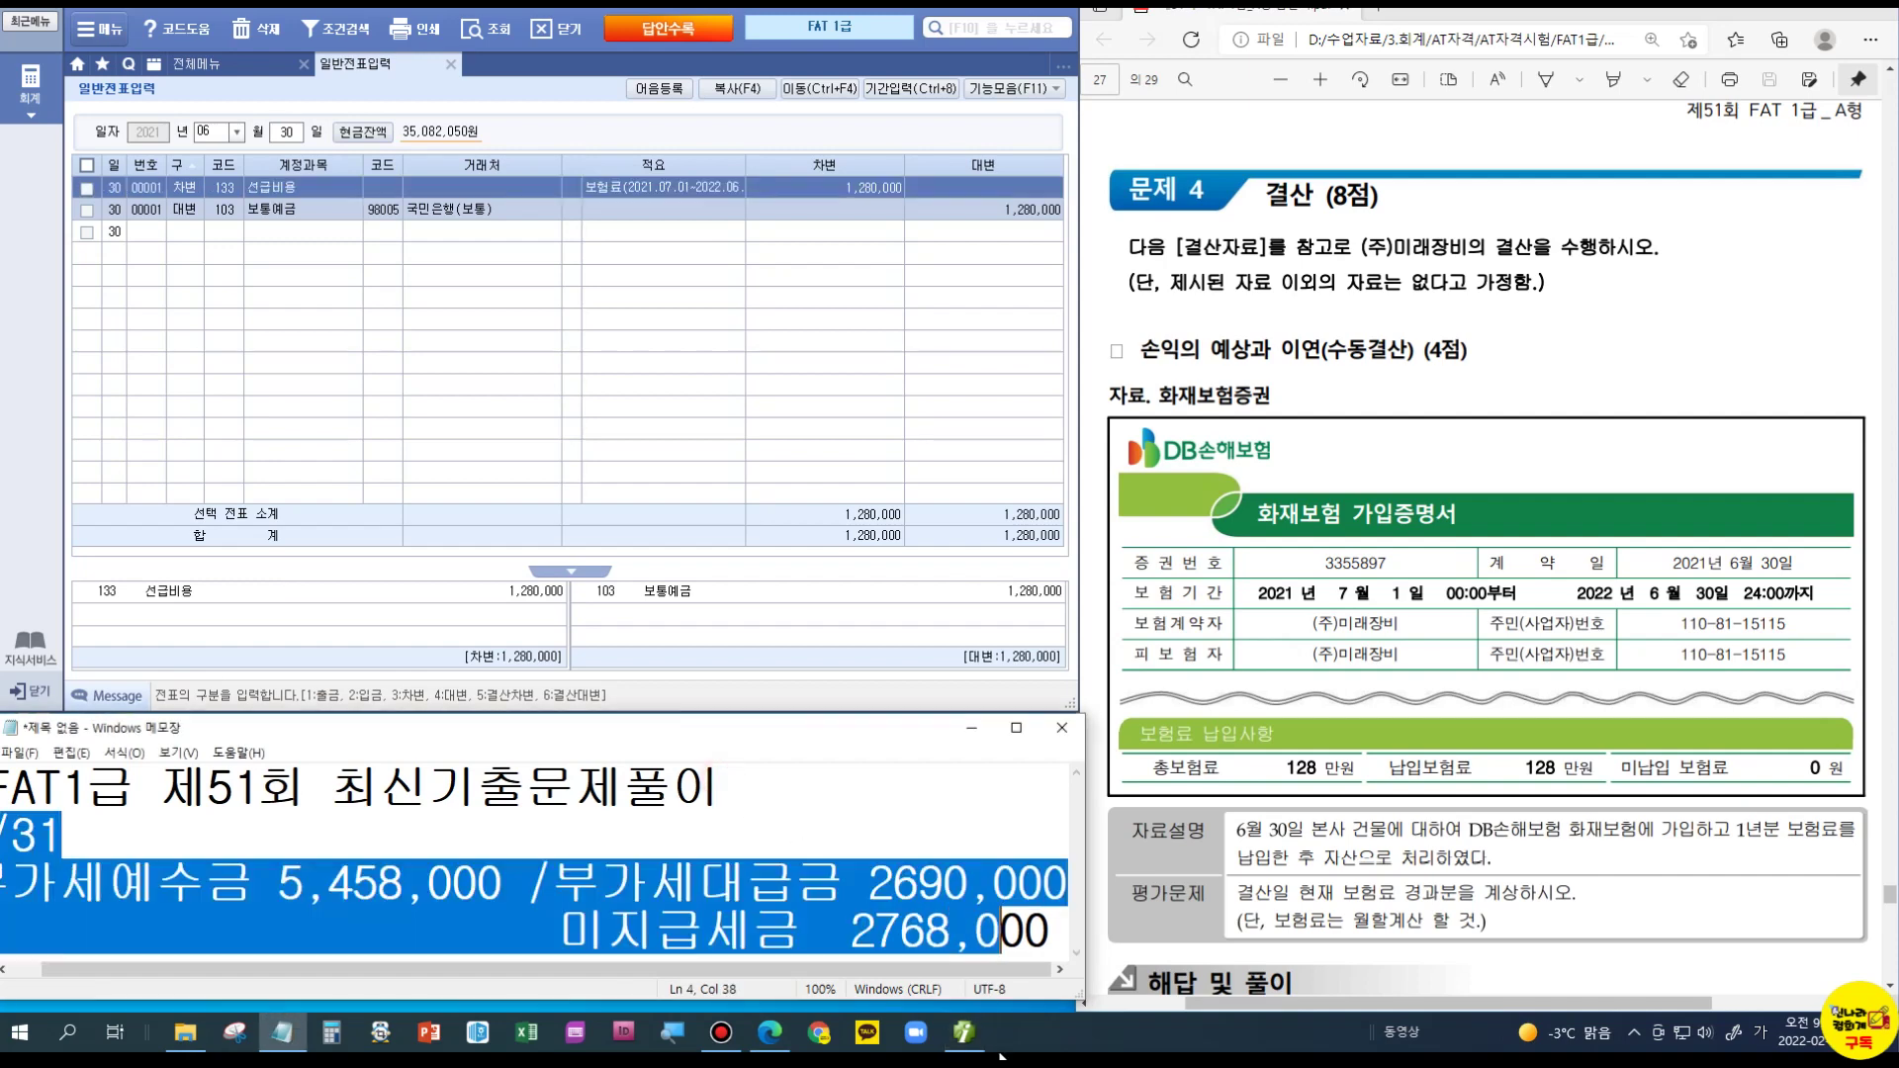
pyautogui.press('BackSpace')
pyautogui.press('Delete')
pyautogui.press('Delete')
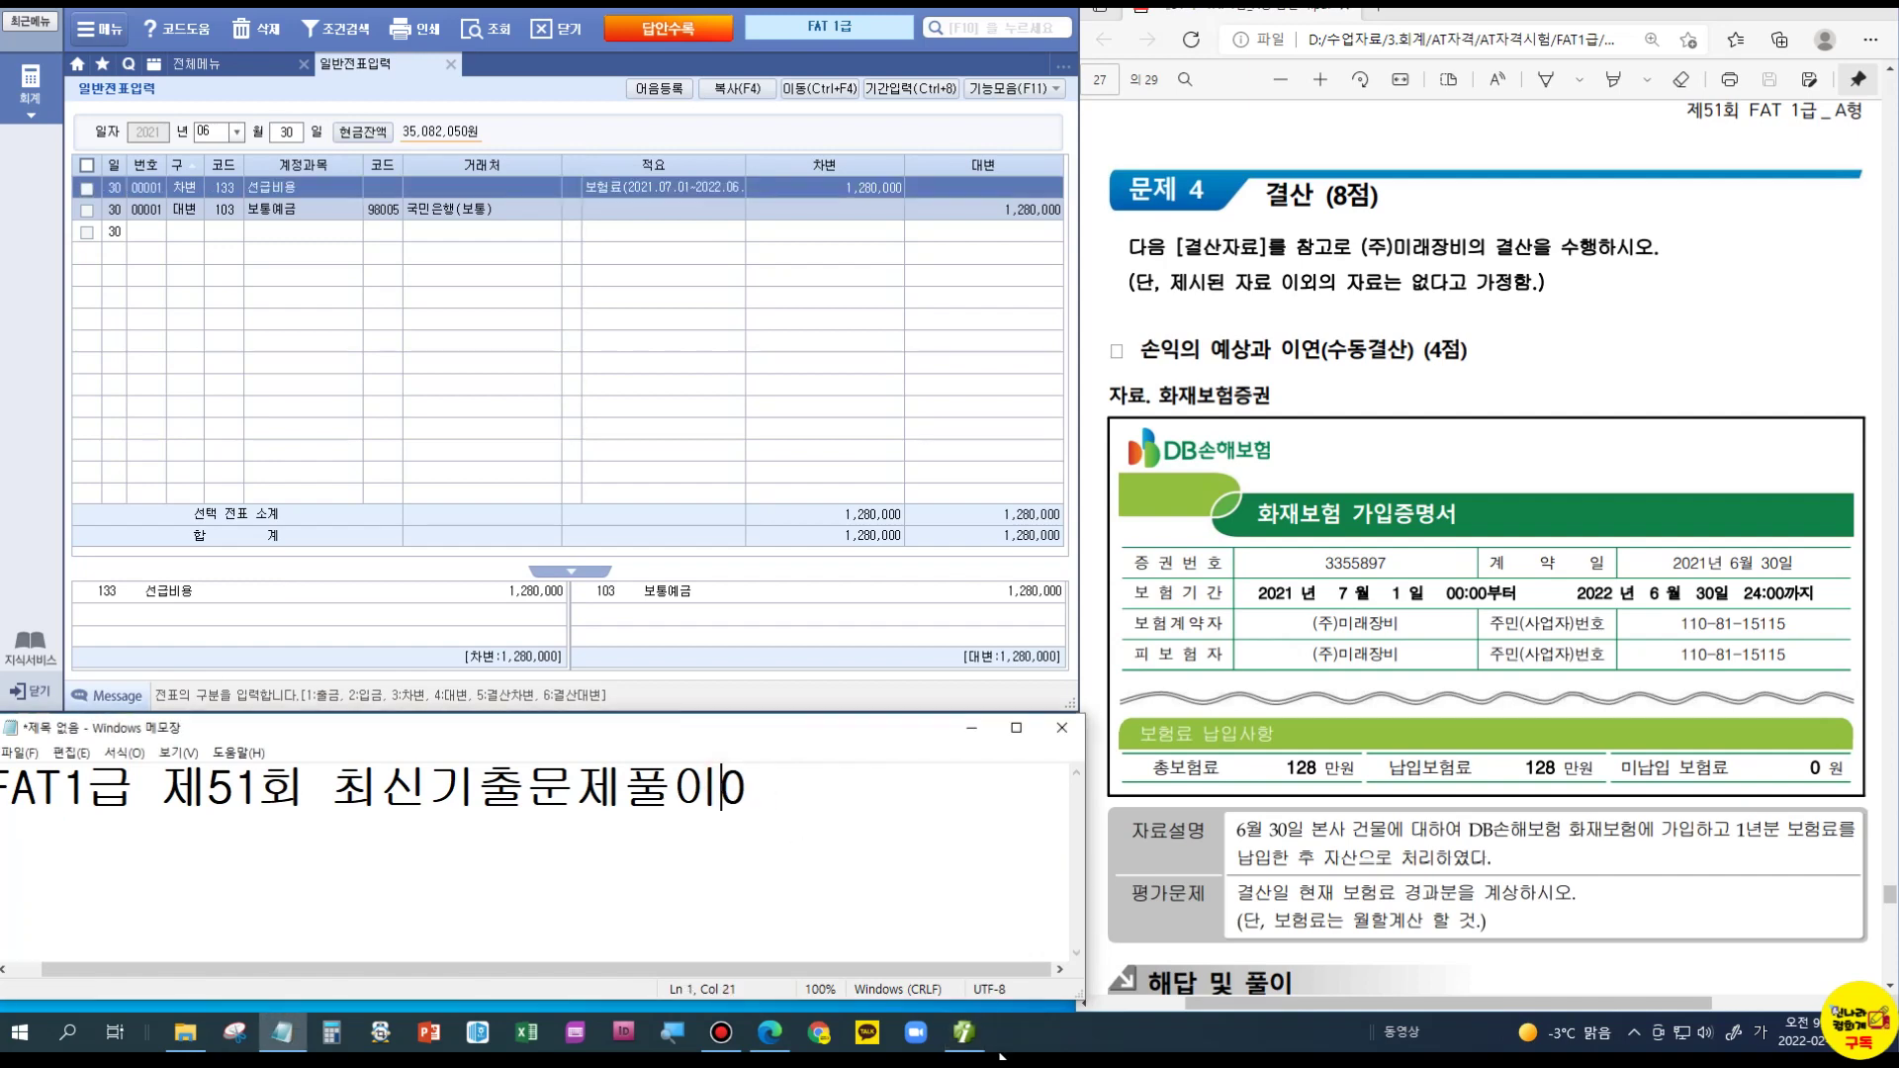
pyautogui.press('Return')
pyautogui.write('12/31')
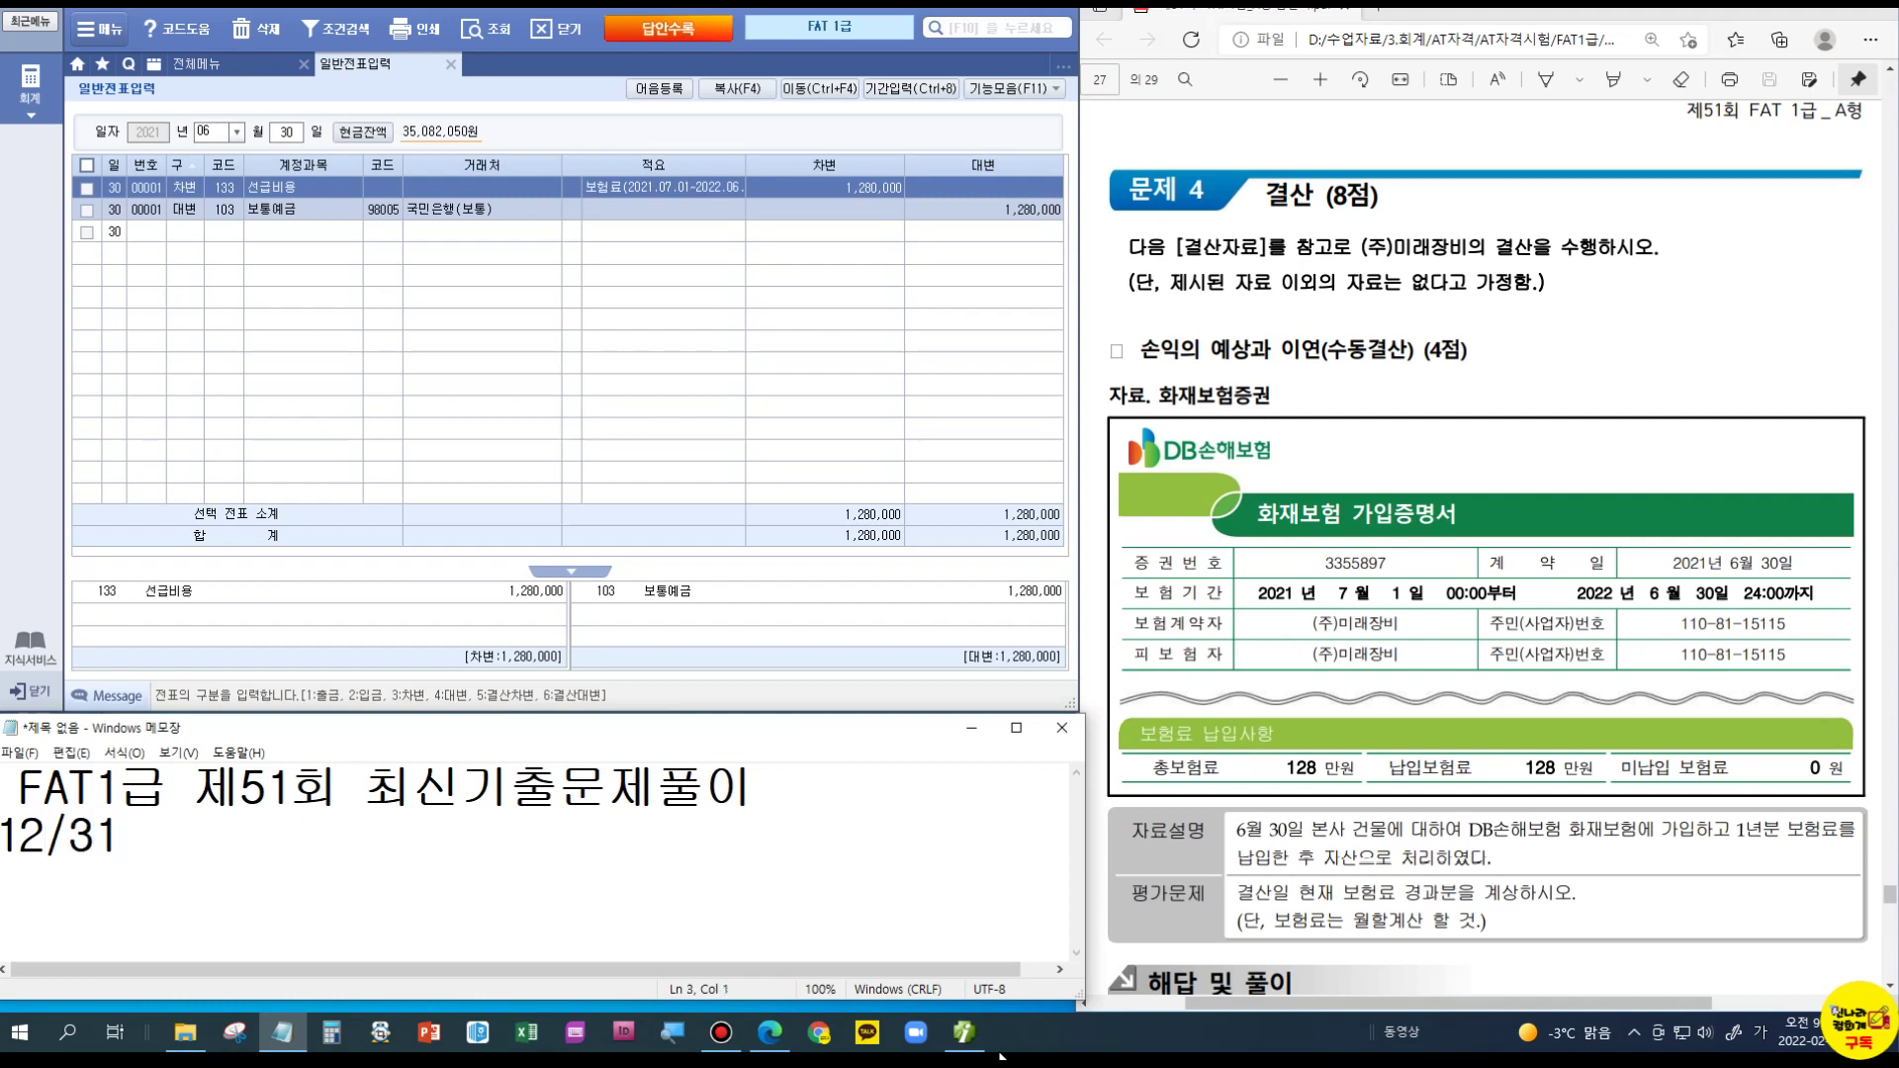
# Step: Draft the closing entry in the notes with 보험료 as the debit and 선급비용 as the credit
pyautogui.write('            /서')
pyautogui.write('선급빙')
pyautogui.write('요')
pyautogui.write('보험료')
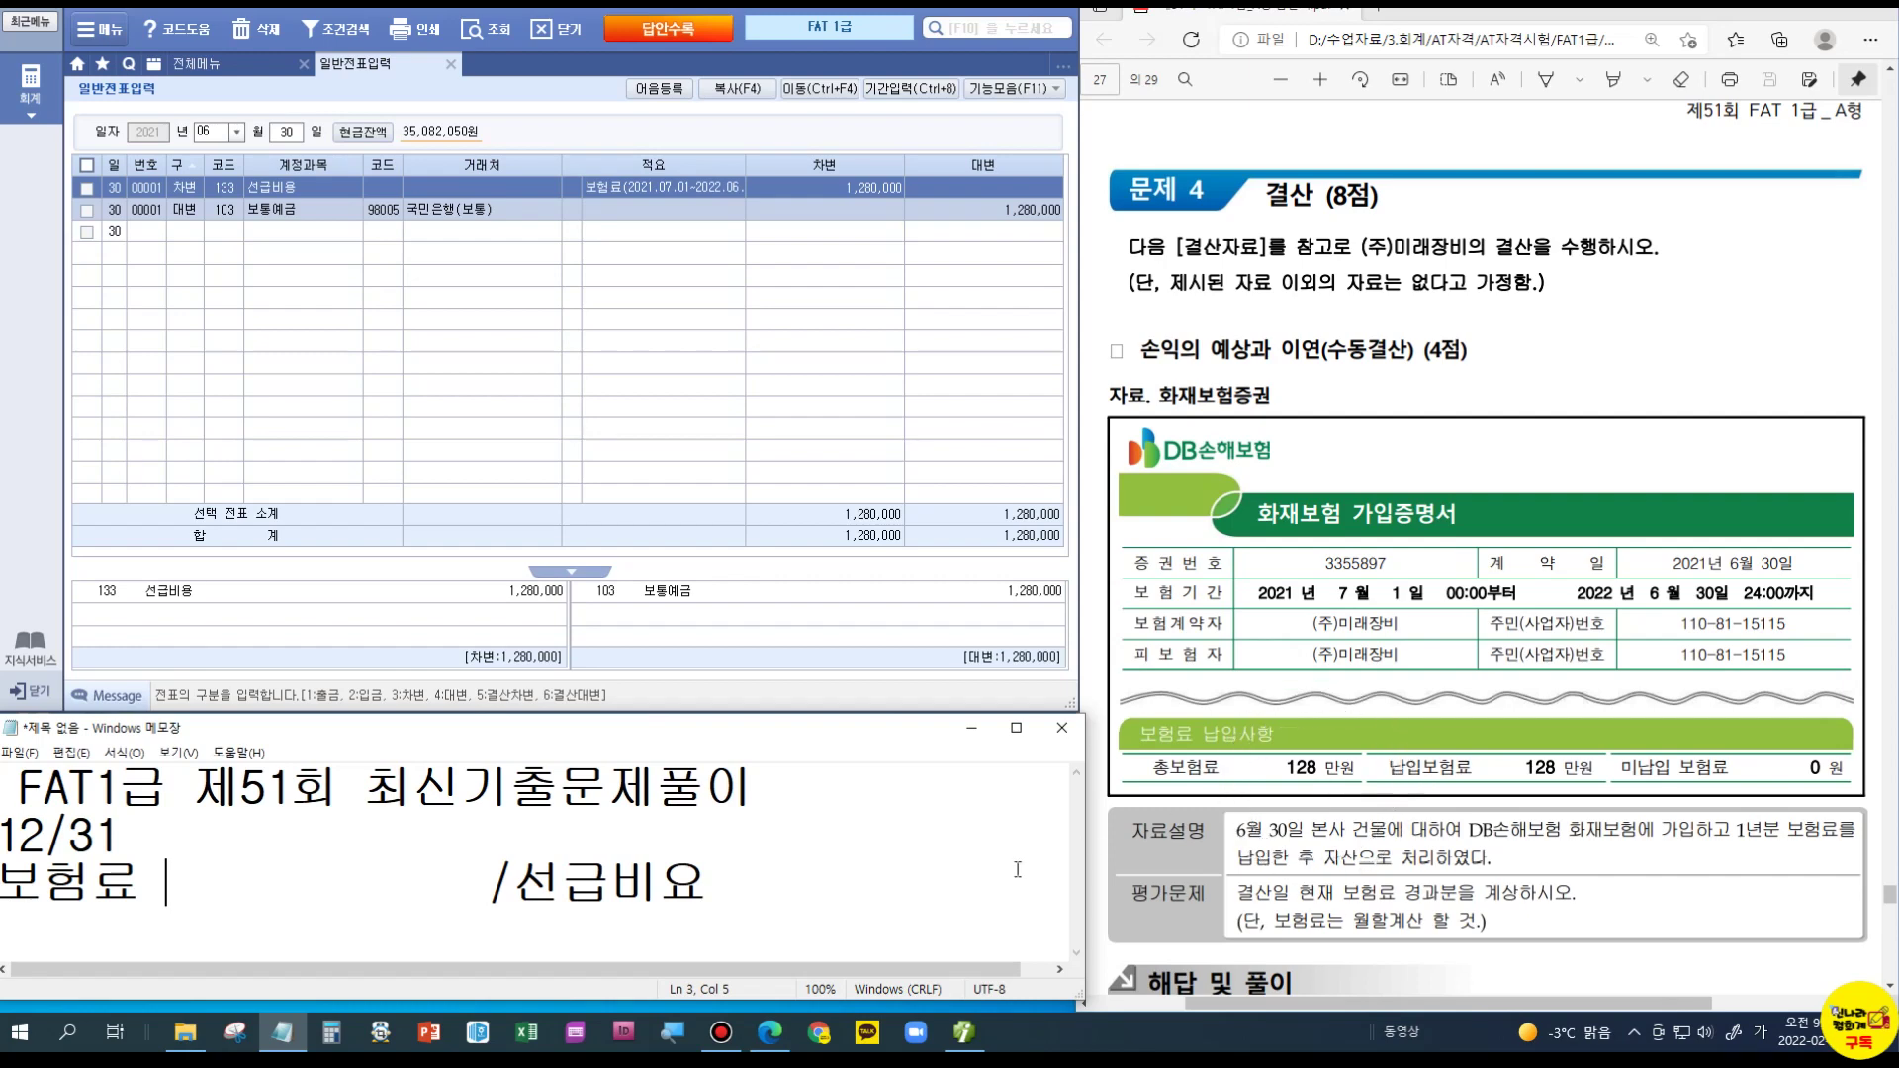
pyautogui.click(733, 878)
pyautogui.press('BackSpace')
pyautogui.write('용')
# Step: Note the premium 1280,000 below the entry and the elapsed months 7,8,9,10,11,12 beside the 12/31 date
pyautogui.press('Return')
pyautogui.write('1280,000')
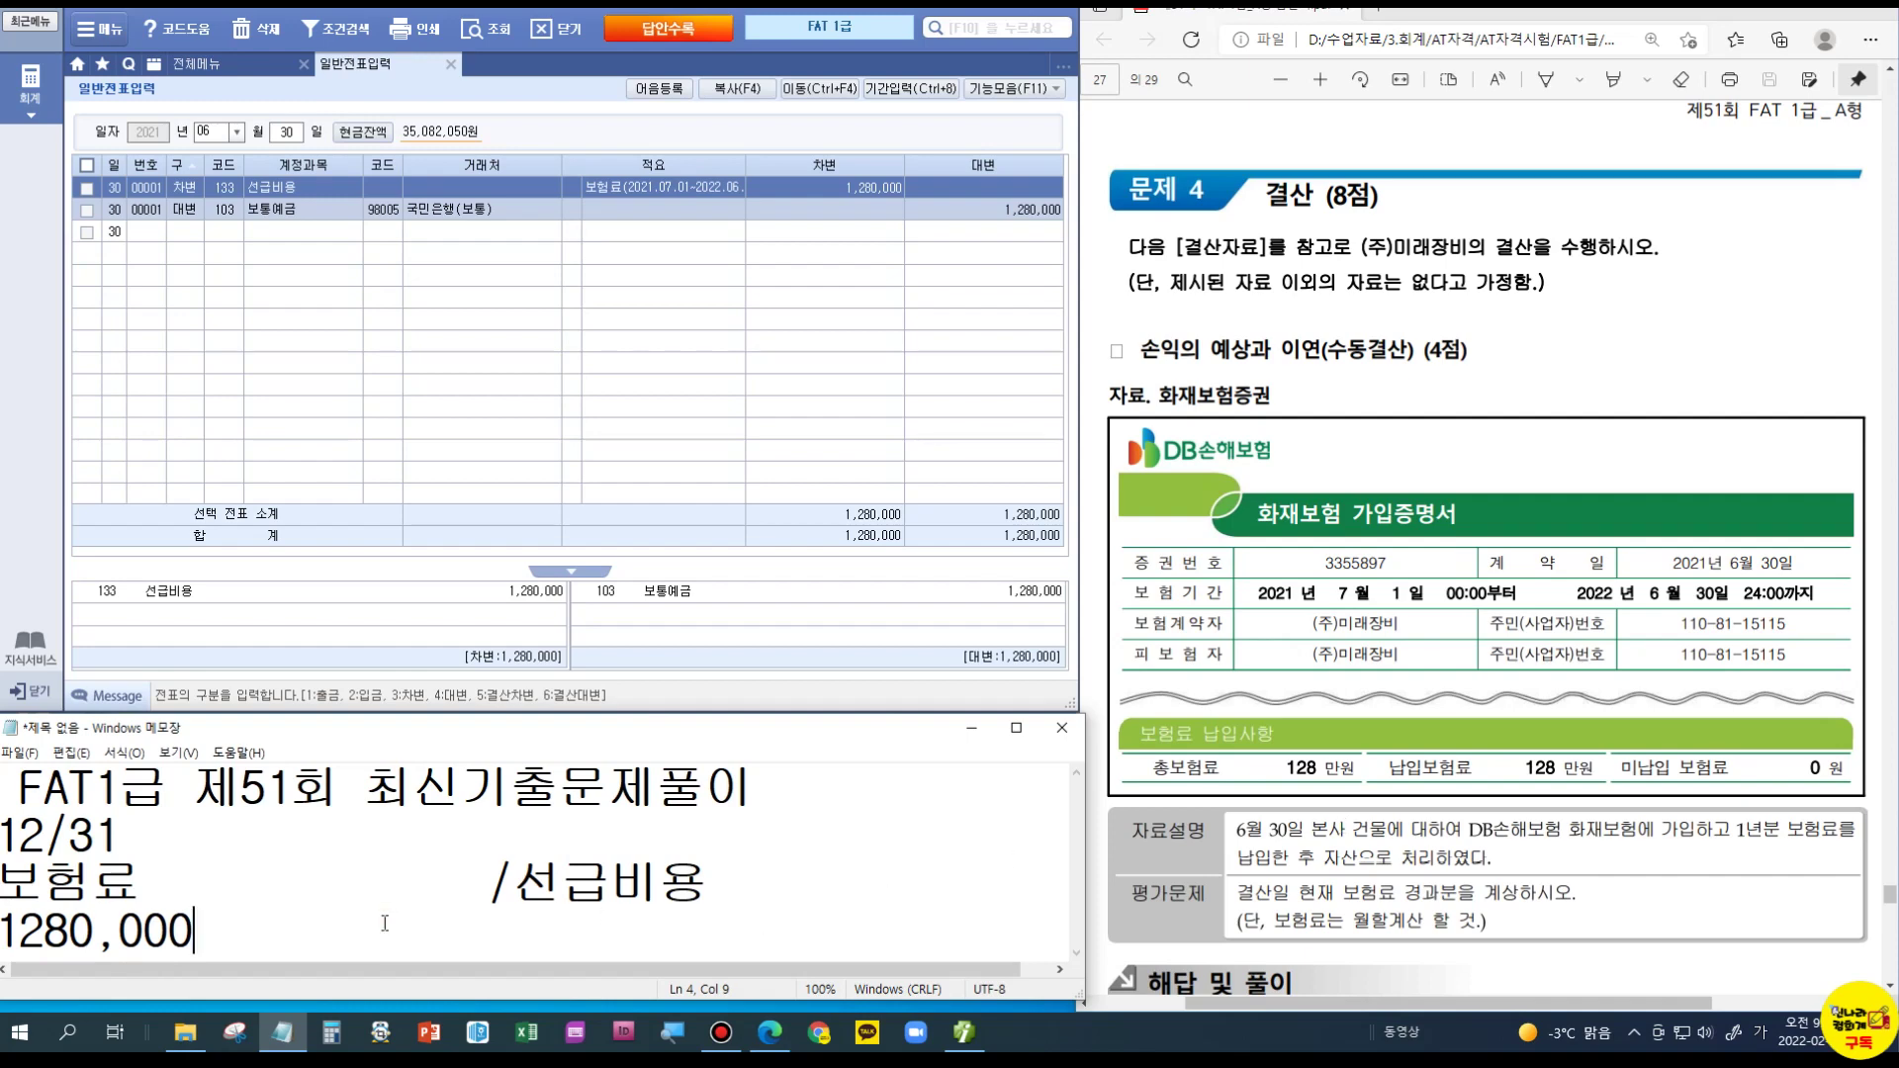
pyautogui.click(322, 842)
pyautogui.write('7,8,9,10,11,12')
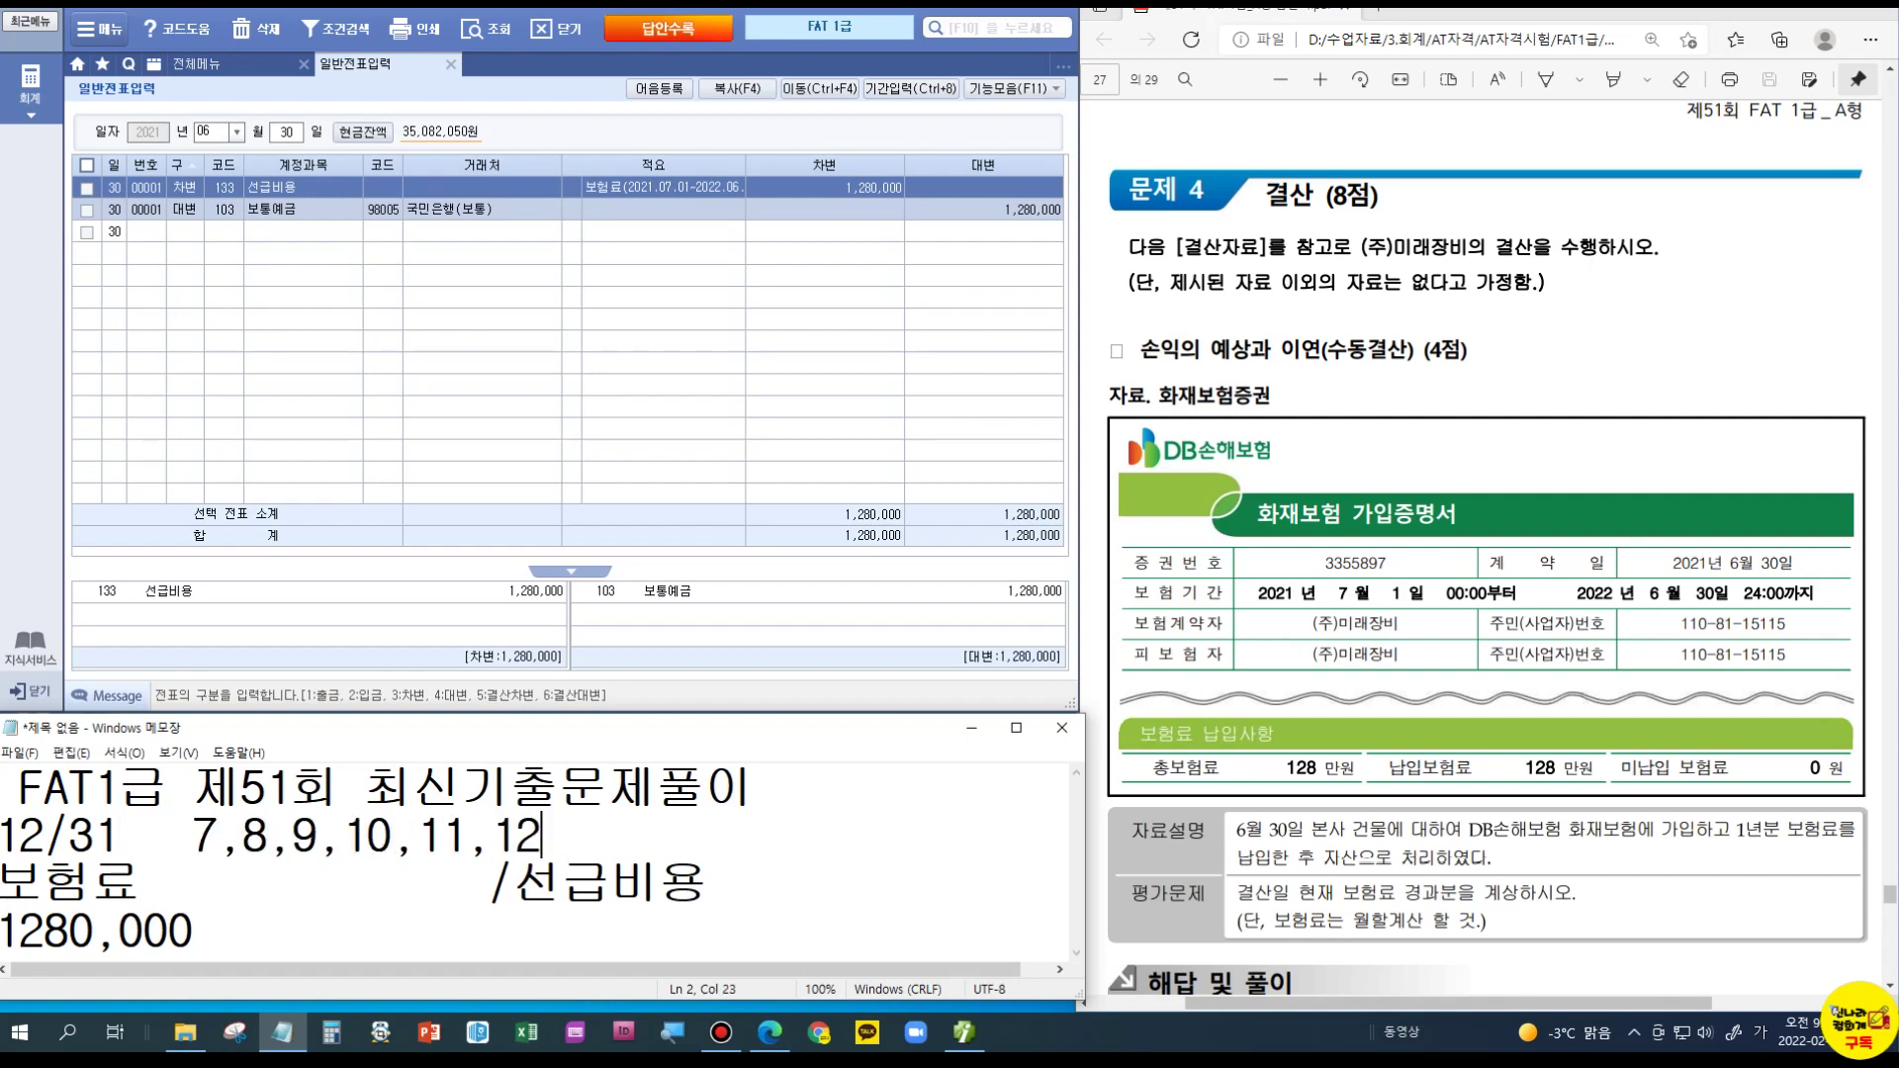
# Step: Calculate the elapsed insurance expense in Calculator by dividing 1,280,000 by 12 and multiplying by 6
pyautogui.click(190, 883)
pyautogui.click(331, 1038)
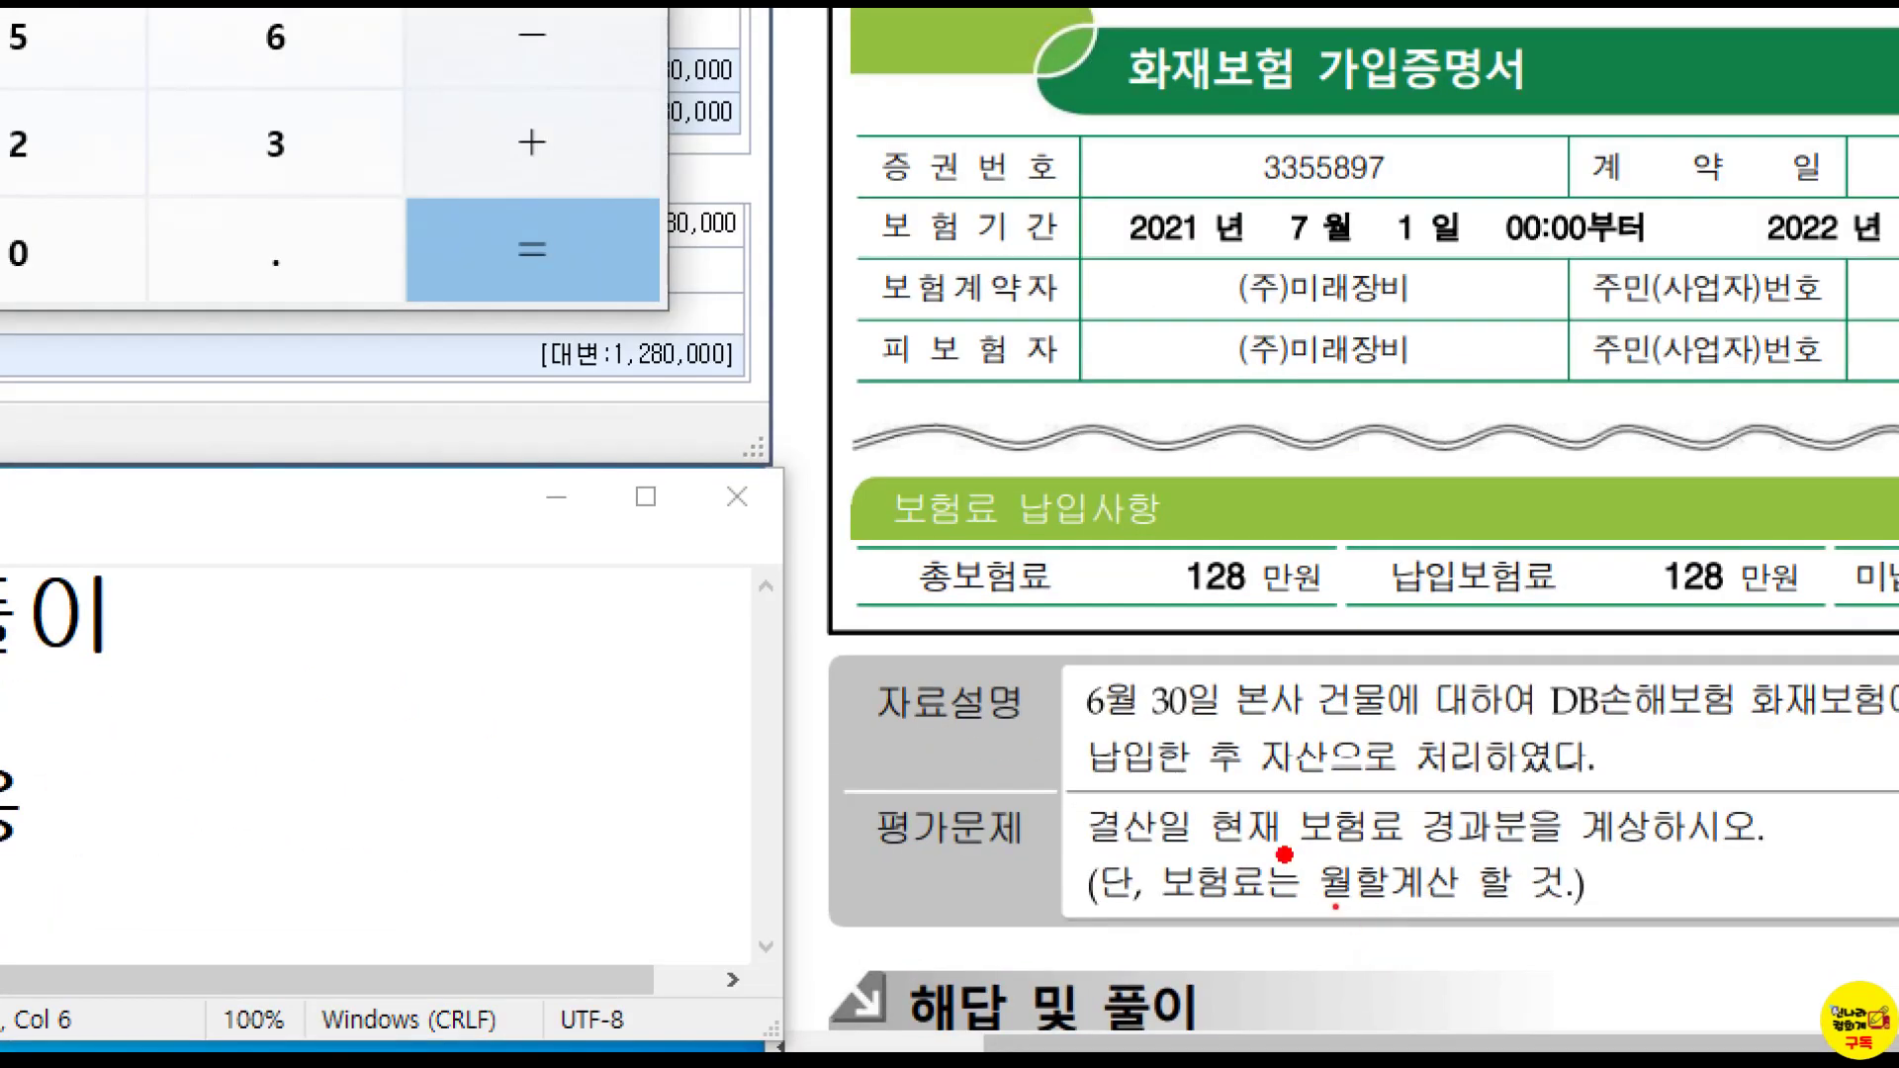
pyautogui.moveTo(1333, 905); pyautogui.dragTo(1449, 950)
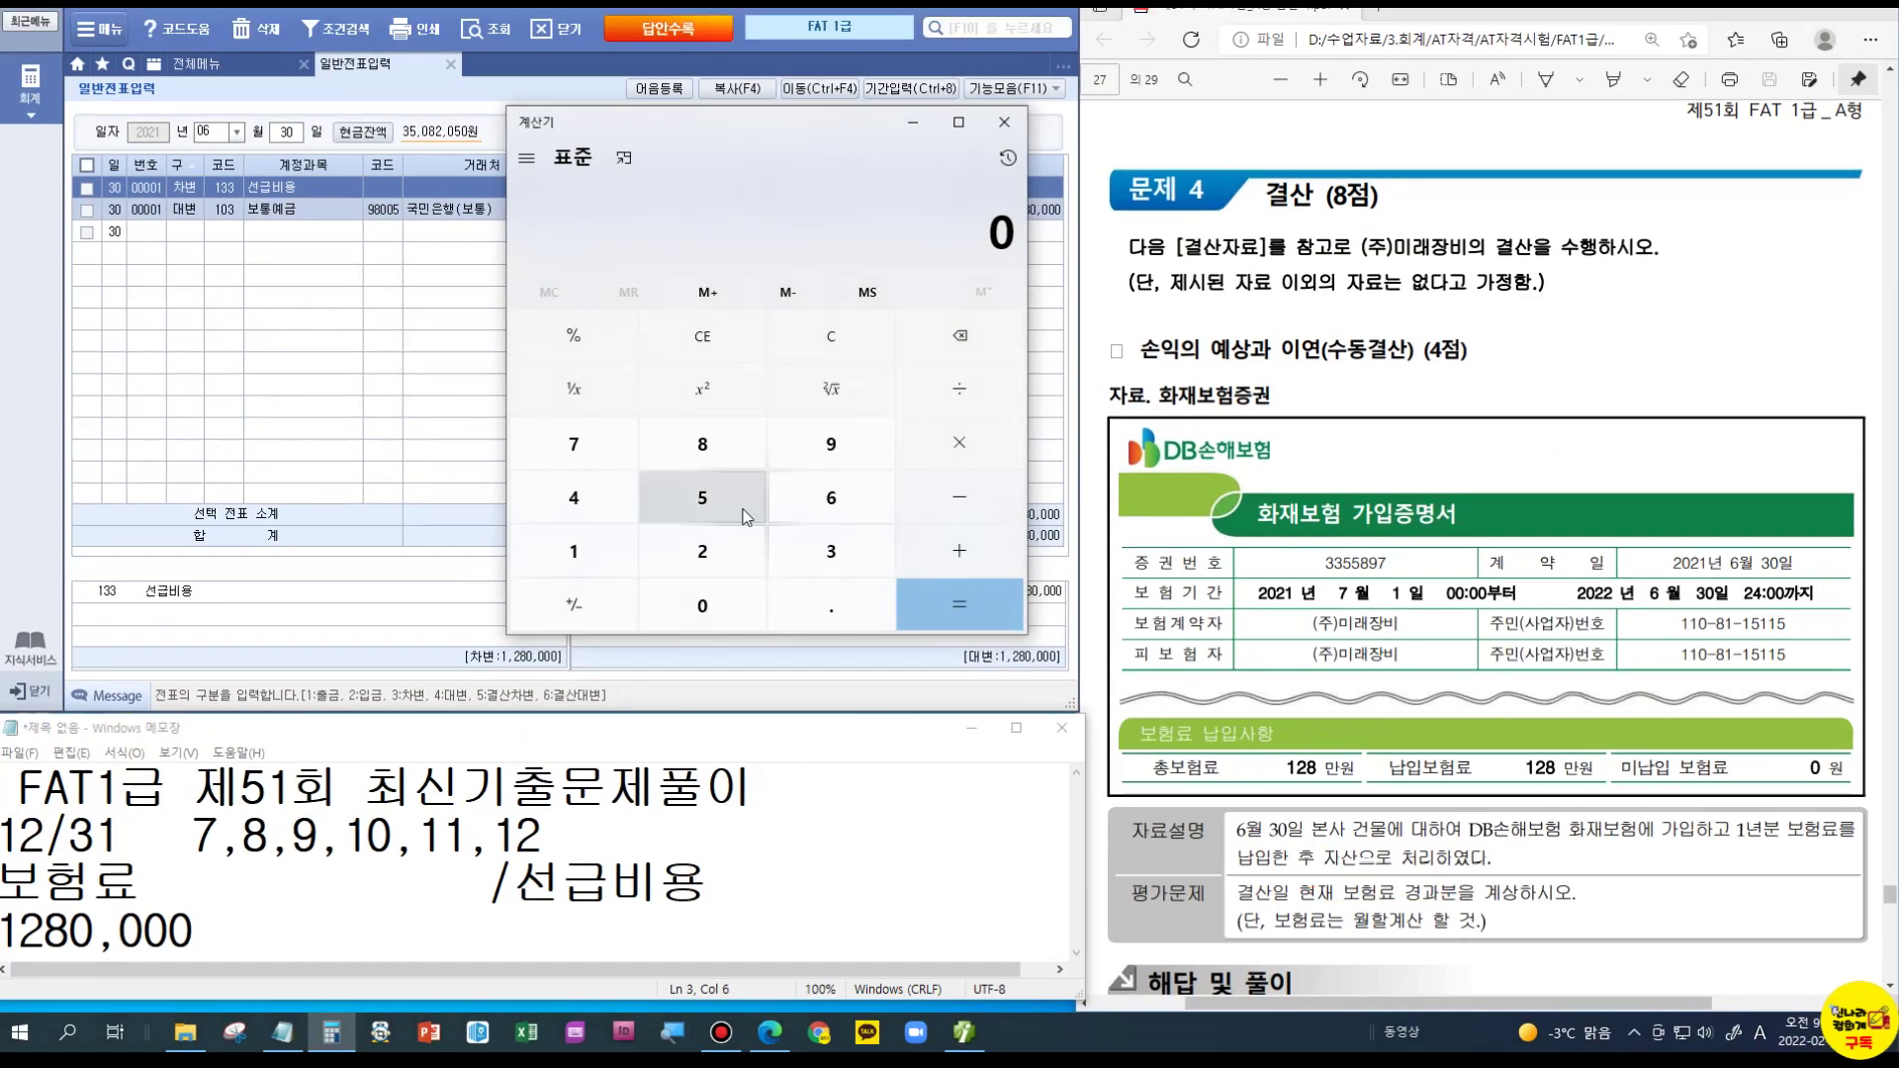
pyautogui.write('1280000 ')
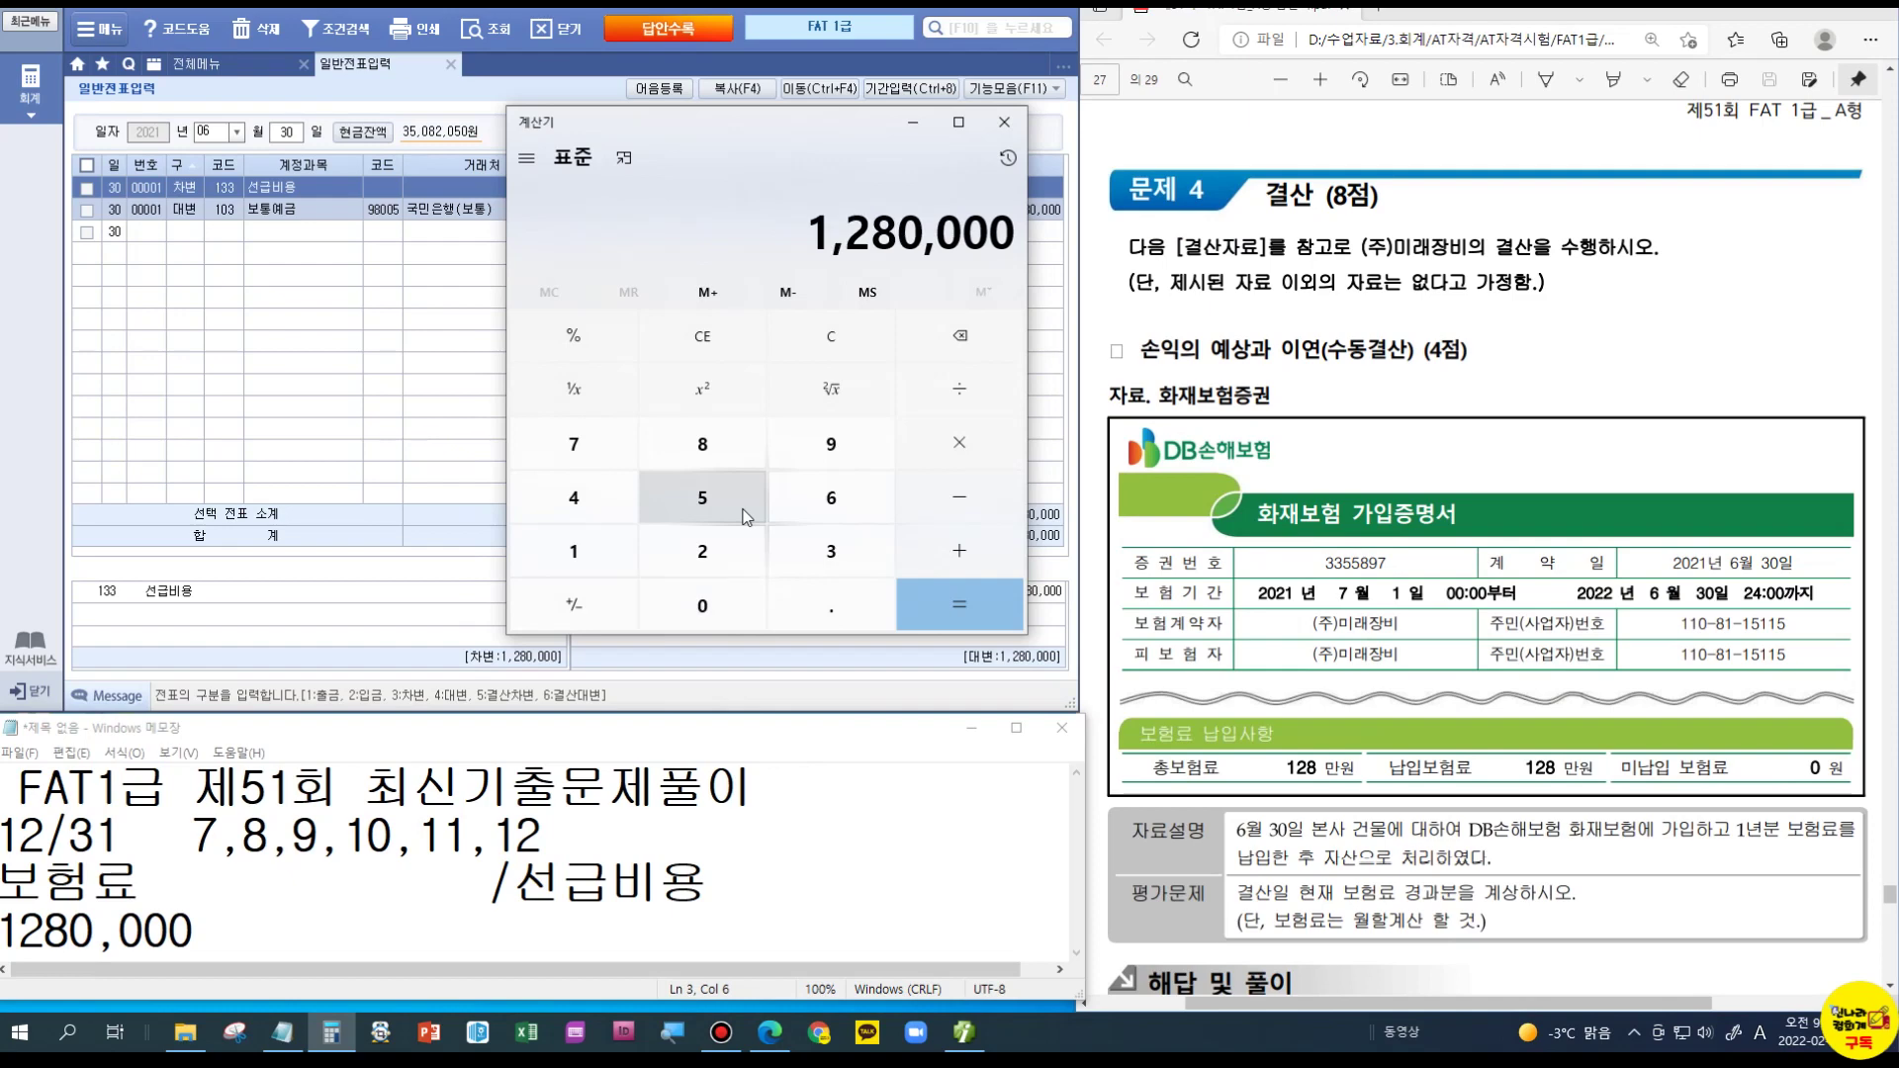
pyautogui.write('+ 12')
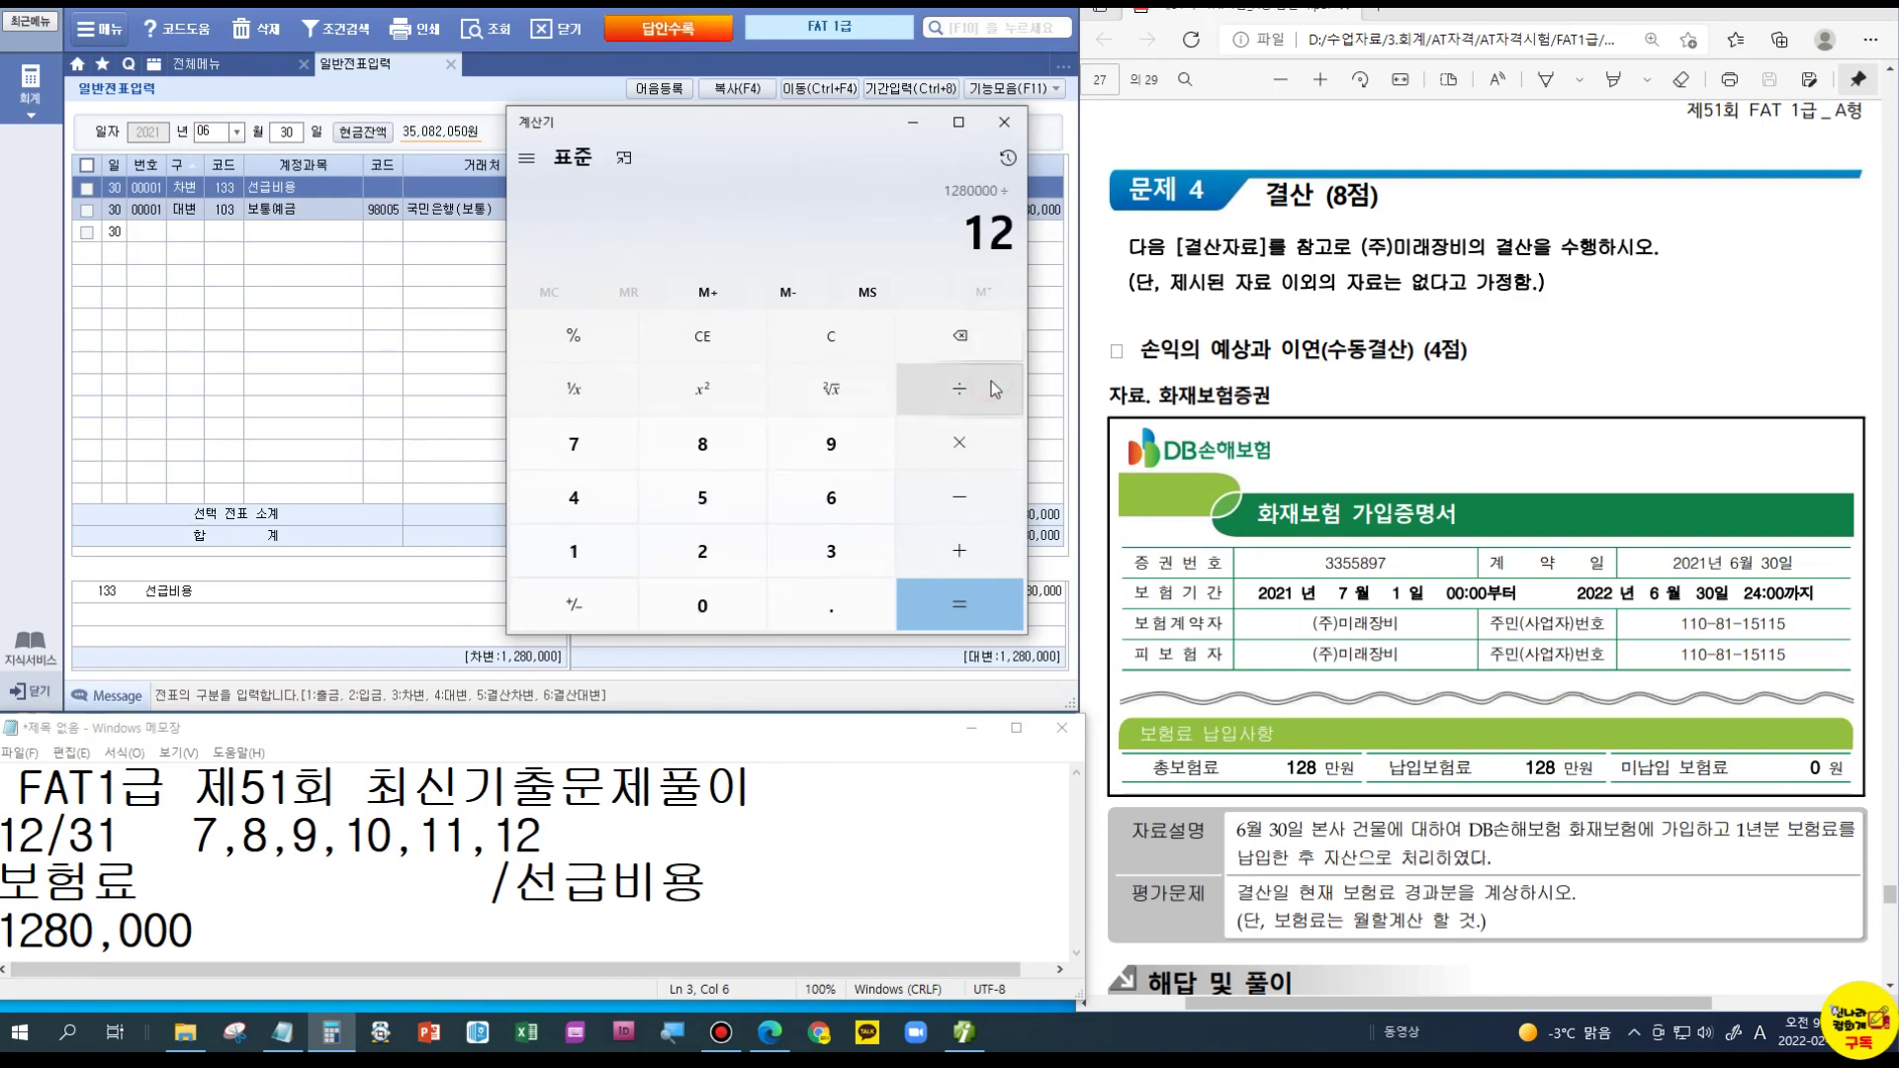
pyautogui.press('Return')
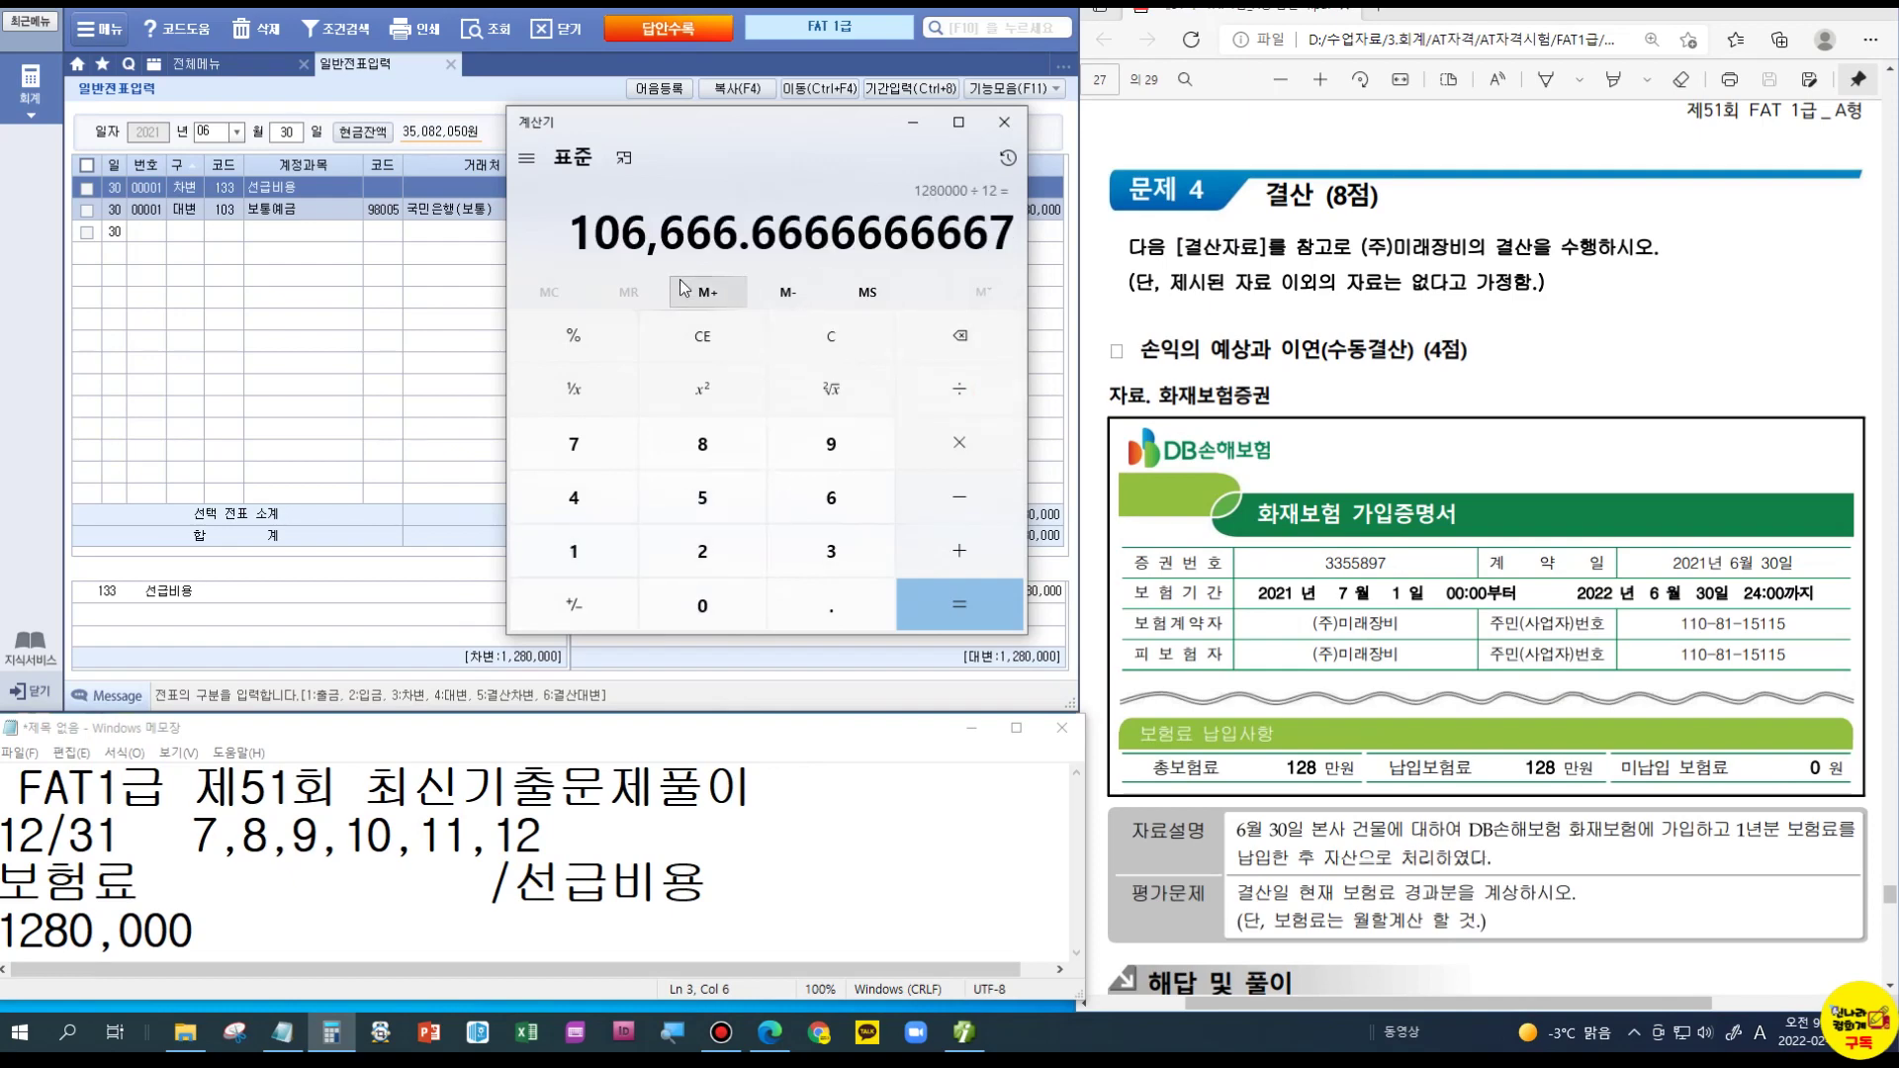
pyautogui.click(962, 455)
pyautogui.write('6')
pyautogui.press('Return')
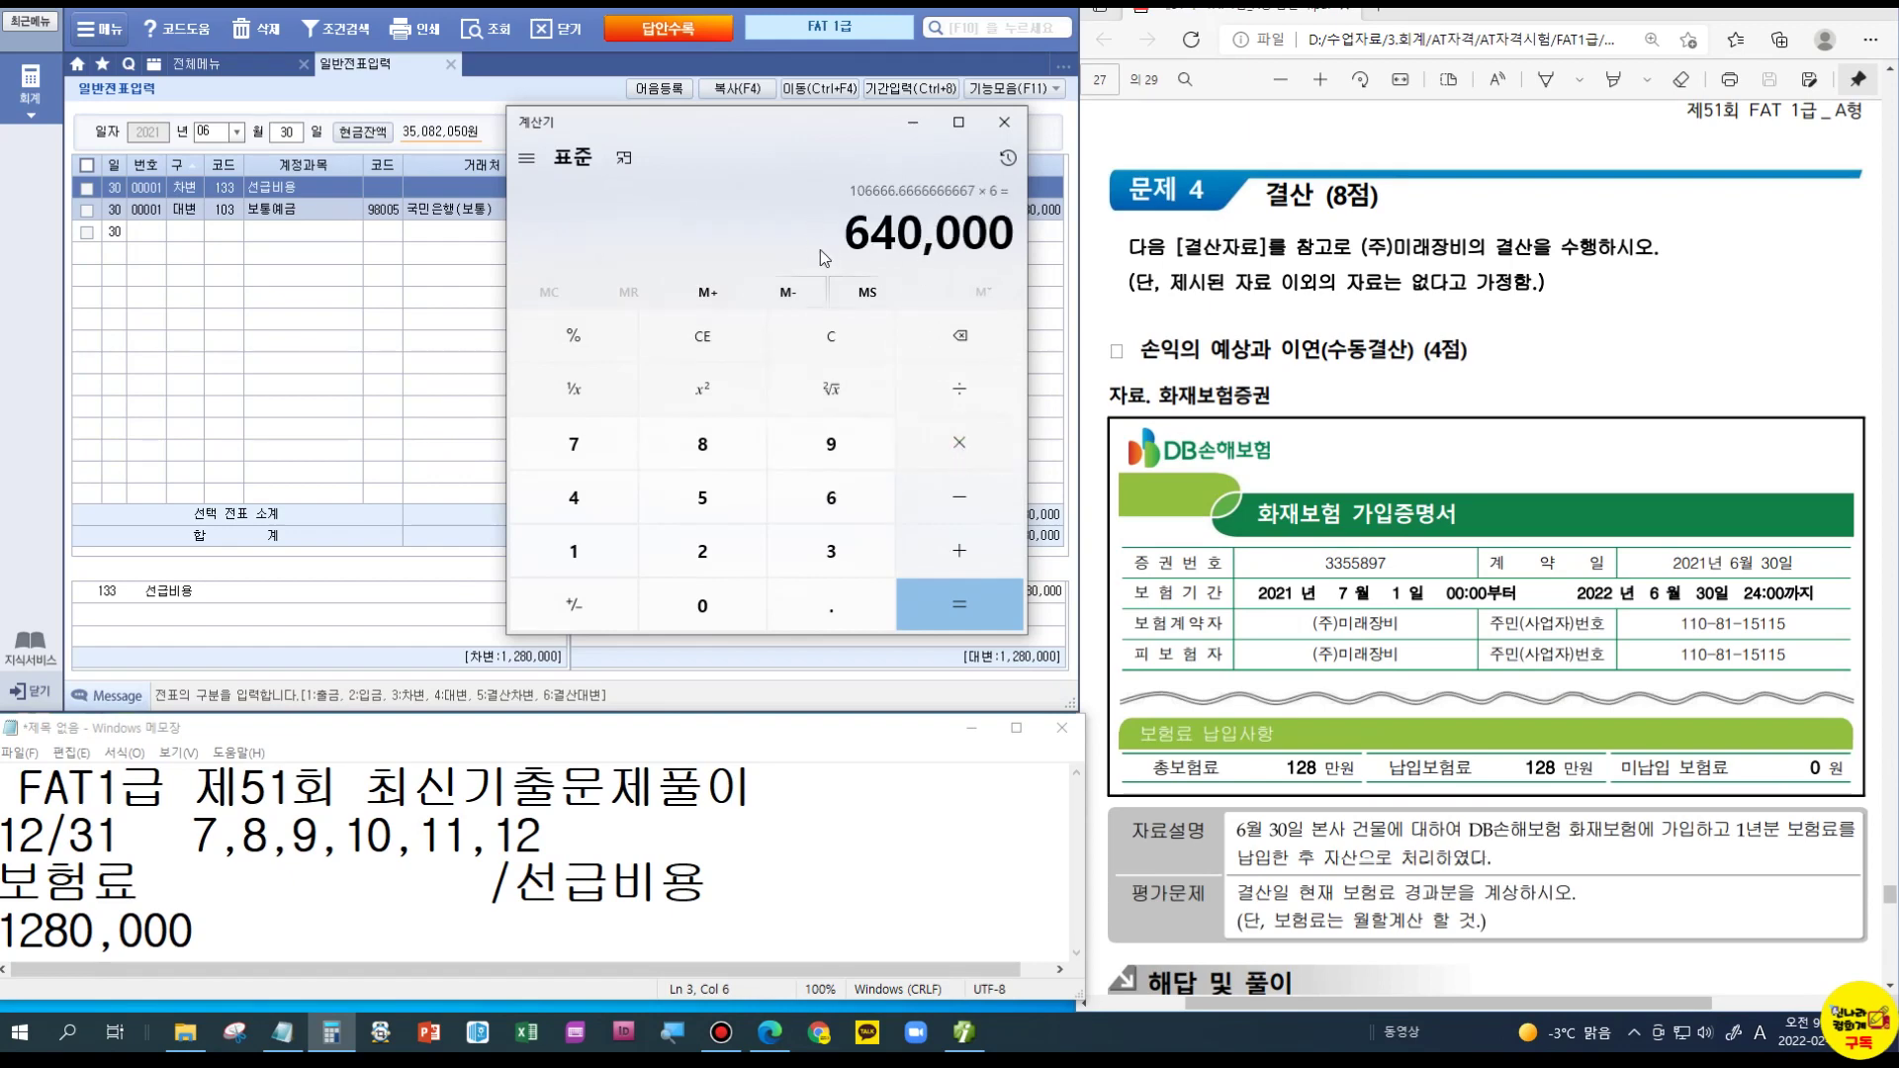
# Step: Write 640,000 next to 보험료 in the drafted entry and close the calculator
pyautogui.click(95, 930)
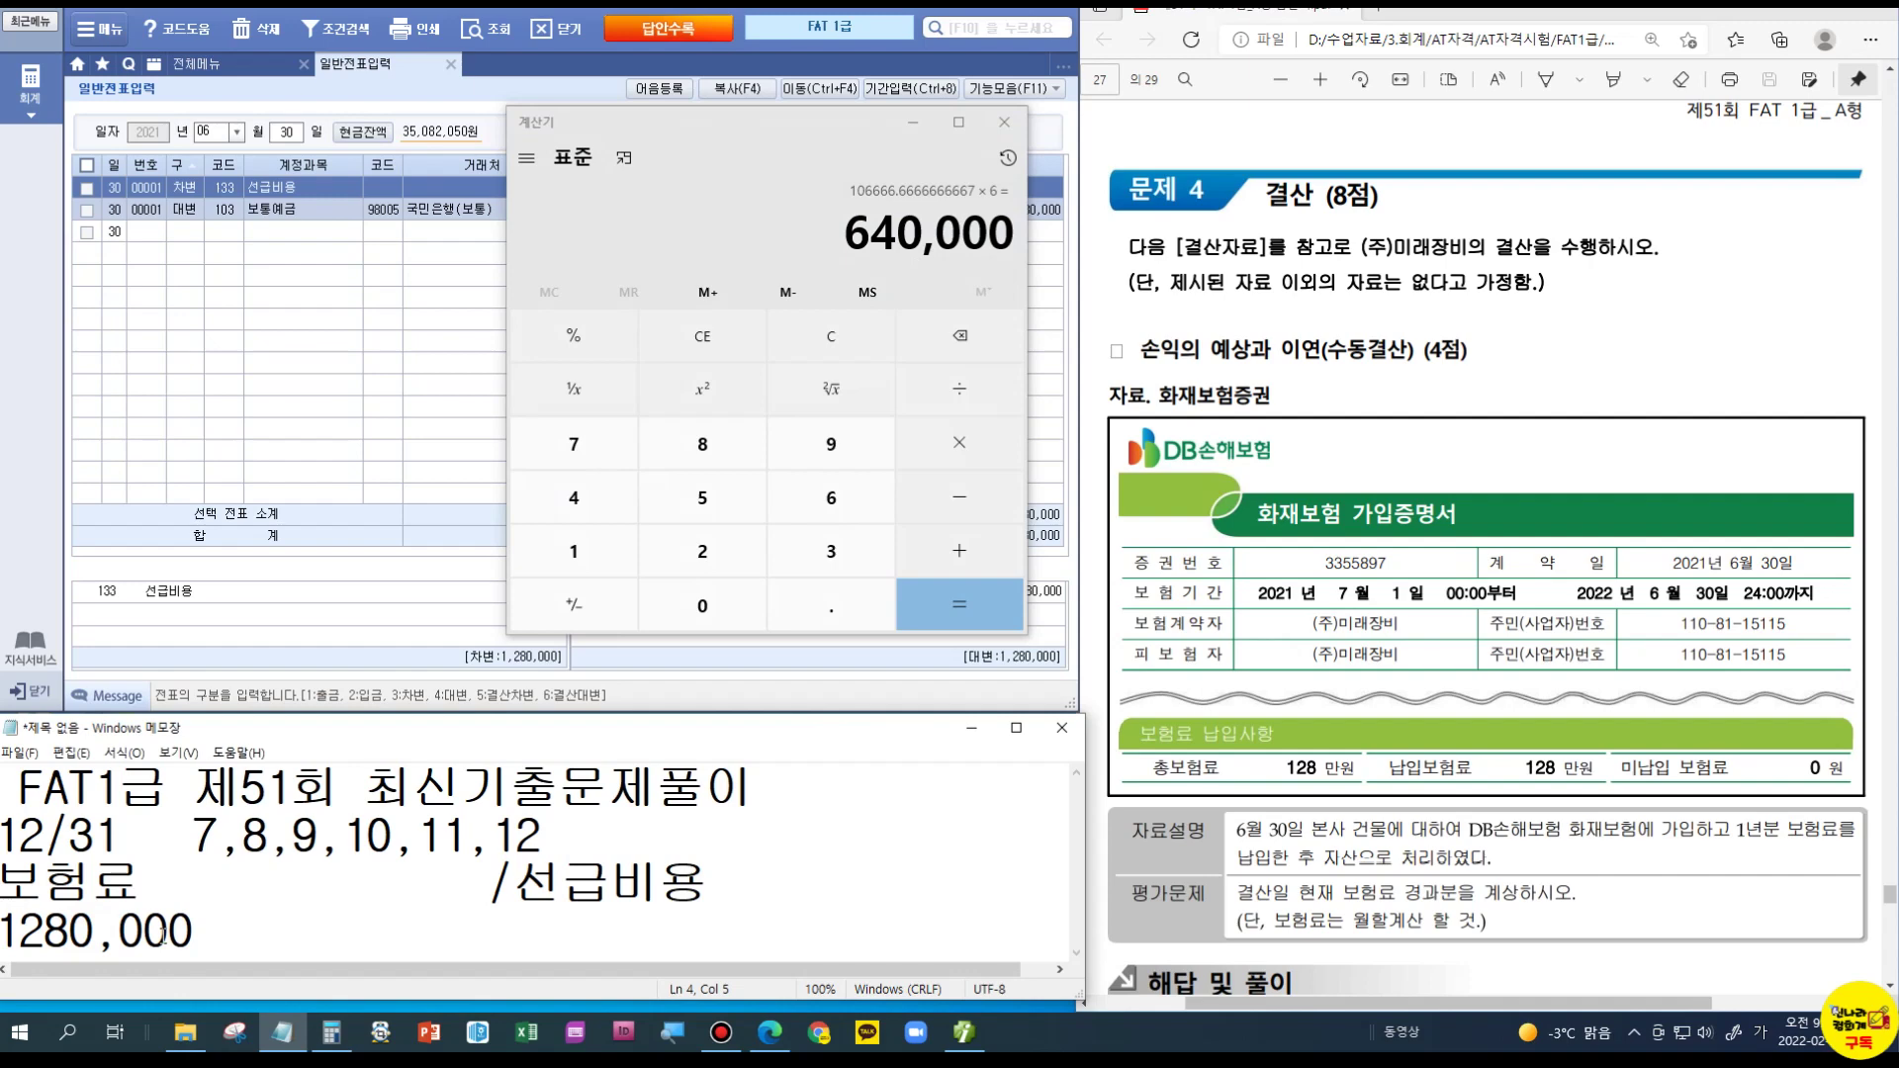
pyautogui.click(190, 882)
pyautogui.write('640,000')
pyautogui.press('Delete')
pyautogui.press('Delete')
pyautogui.press('Delete')
pyautogui.press('Delete')
pyautogui.press('Delete')
pyautogui.press('Delete')
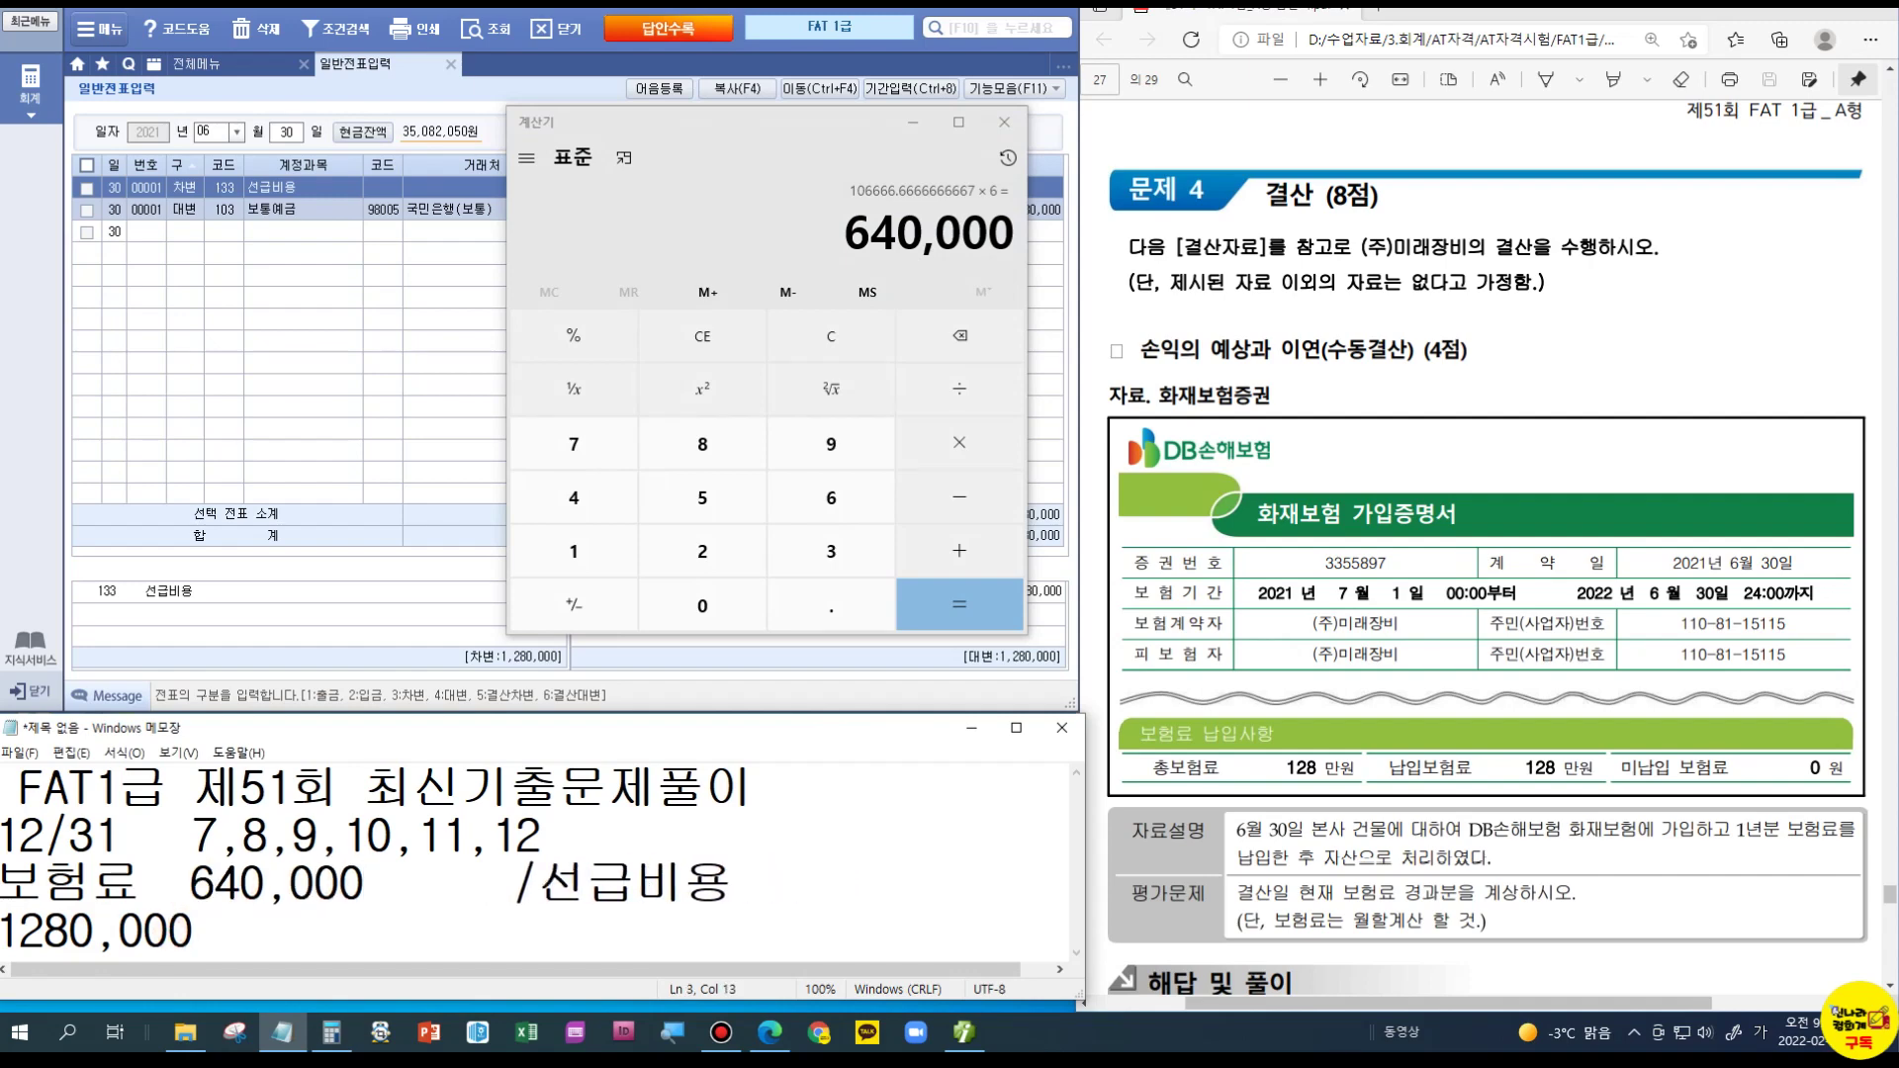
pyautogui.click(1004, 122)
# Step: In 일반전표입력 for December 31, enter a debit (차변) line for account 821 보험료 of 640,000
pyautogui.click(221, 131)
pyautogui.write('12')
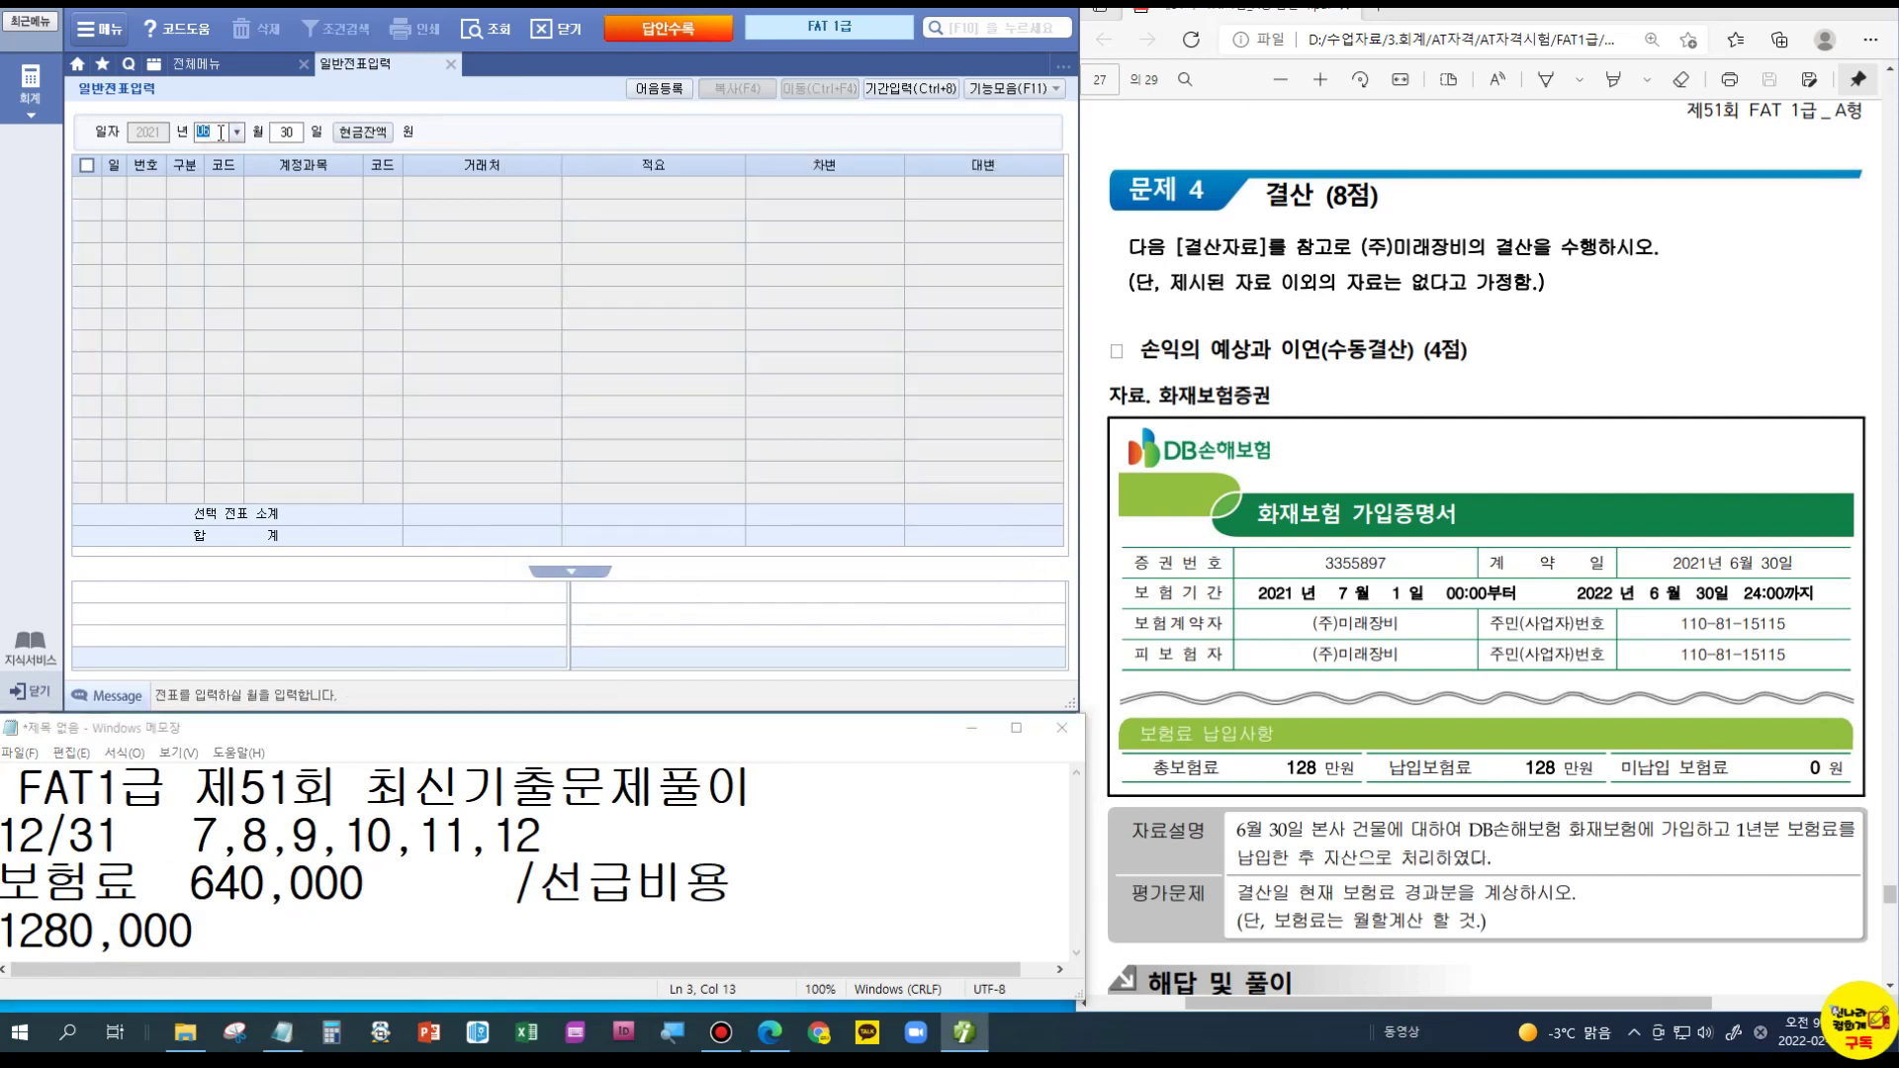
pyautogui.press('Return')
pyautogui.write('31')
pyautogui.press('Return')
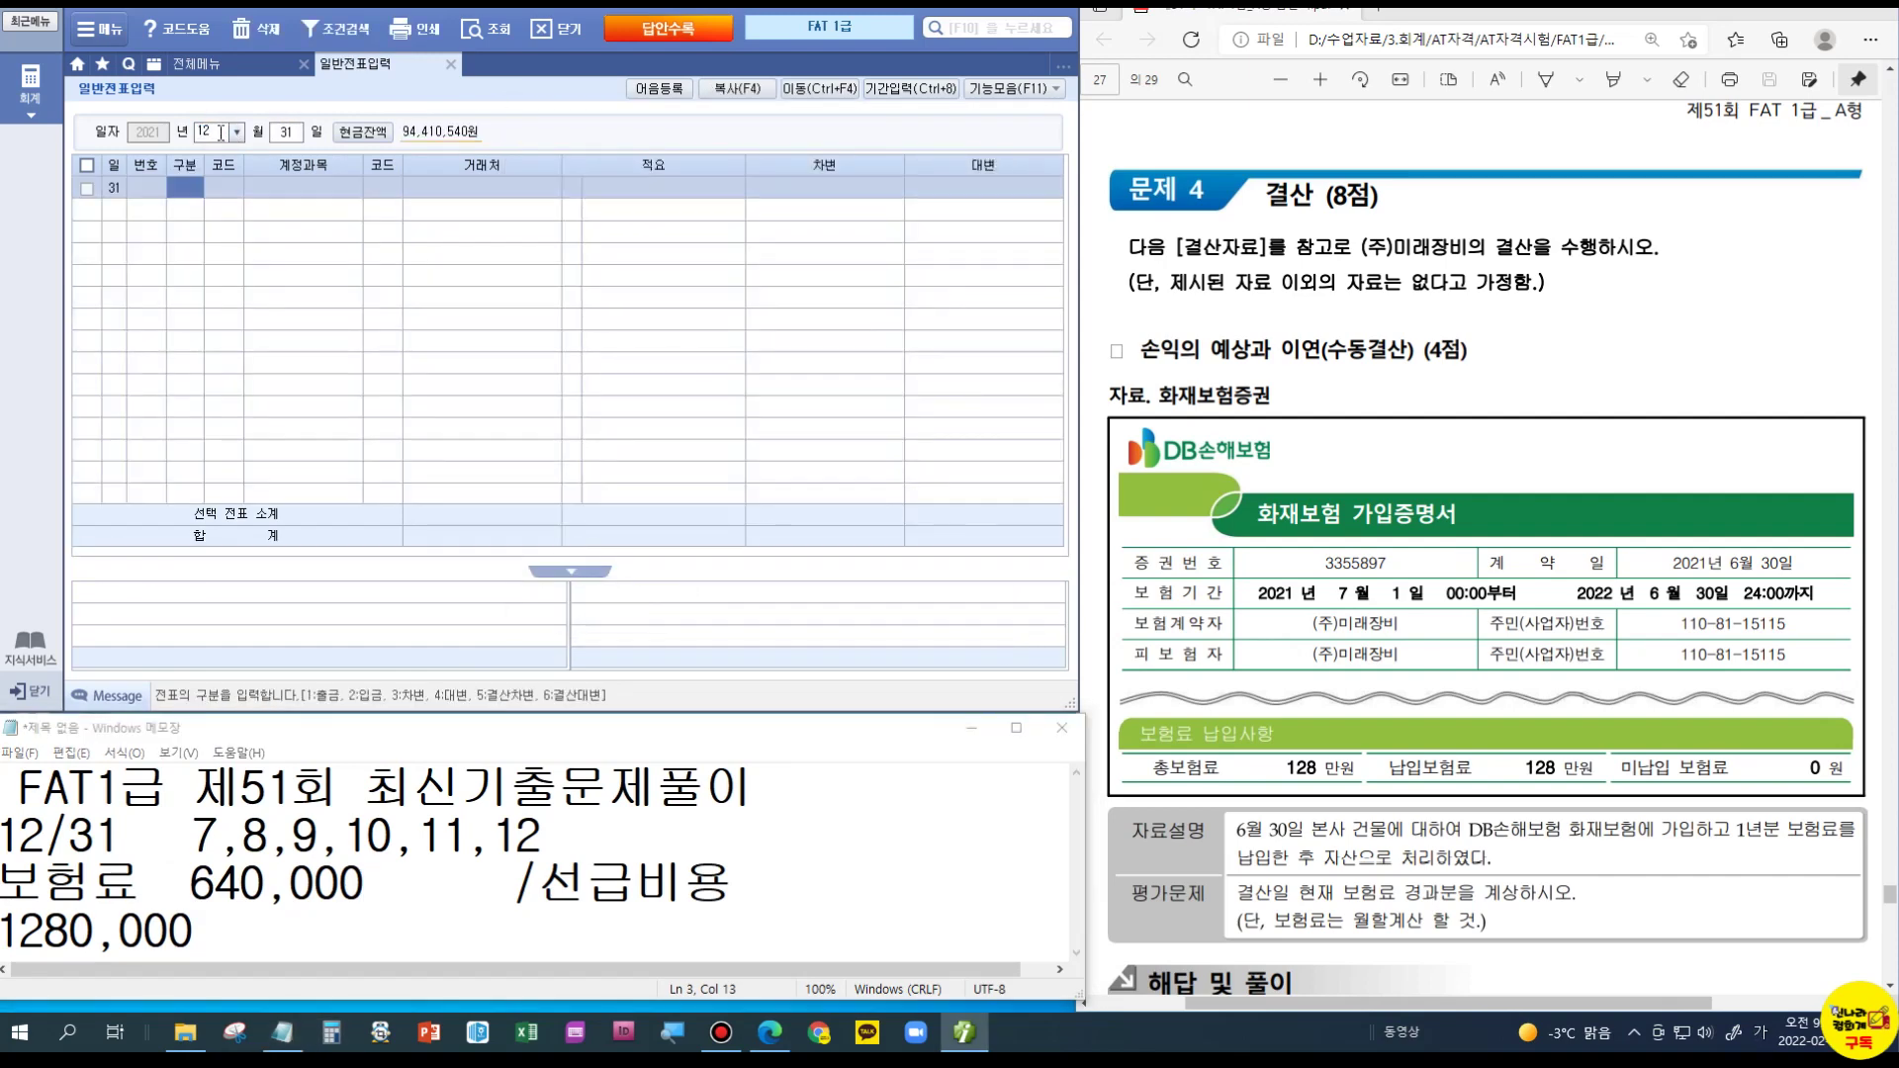
pyautogui.write('3821')
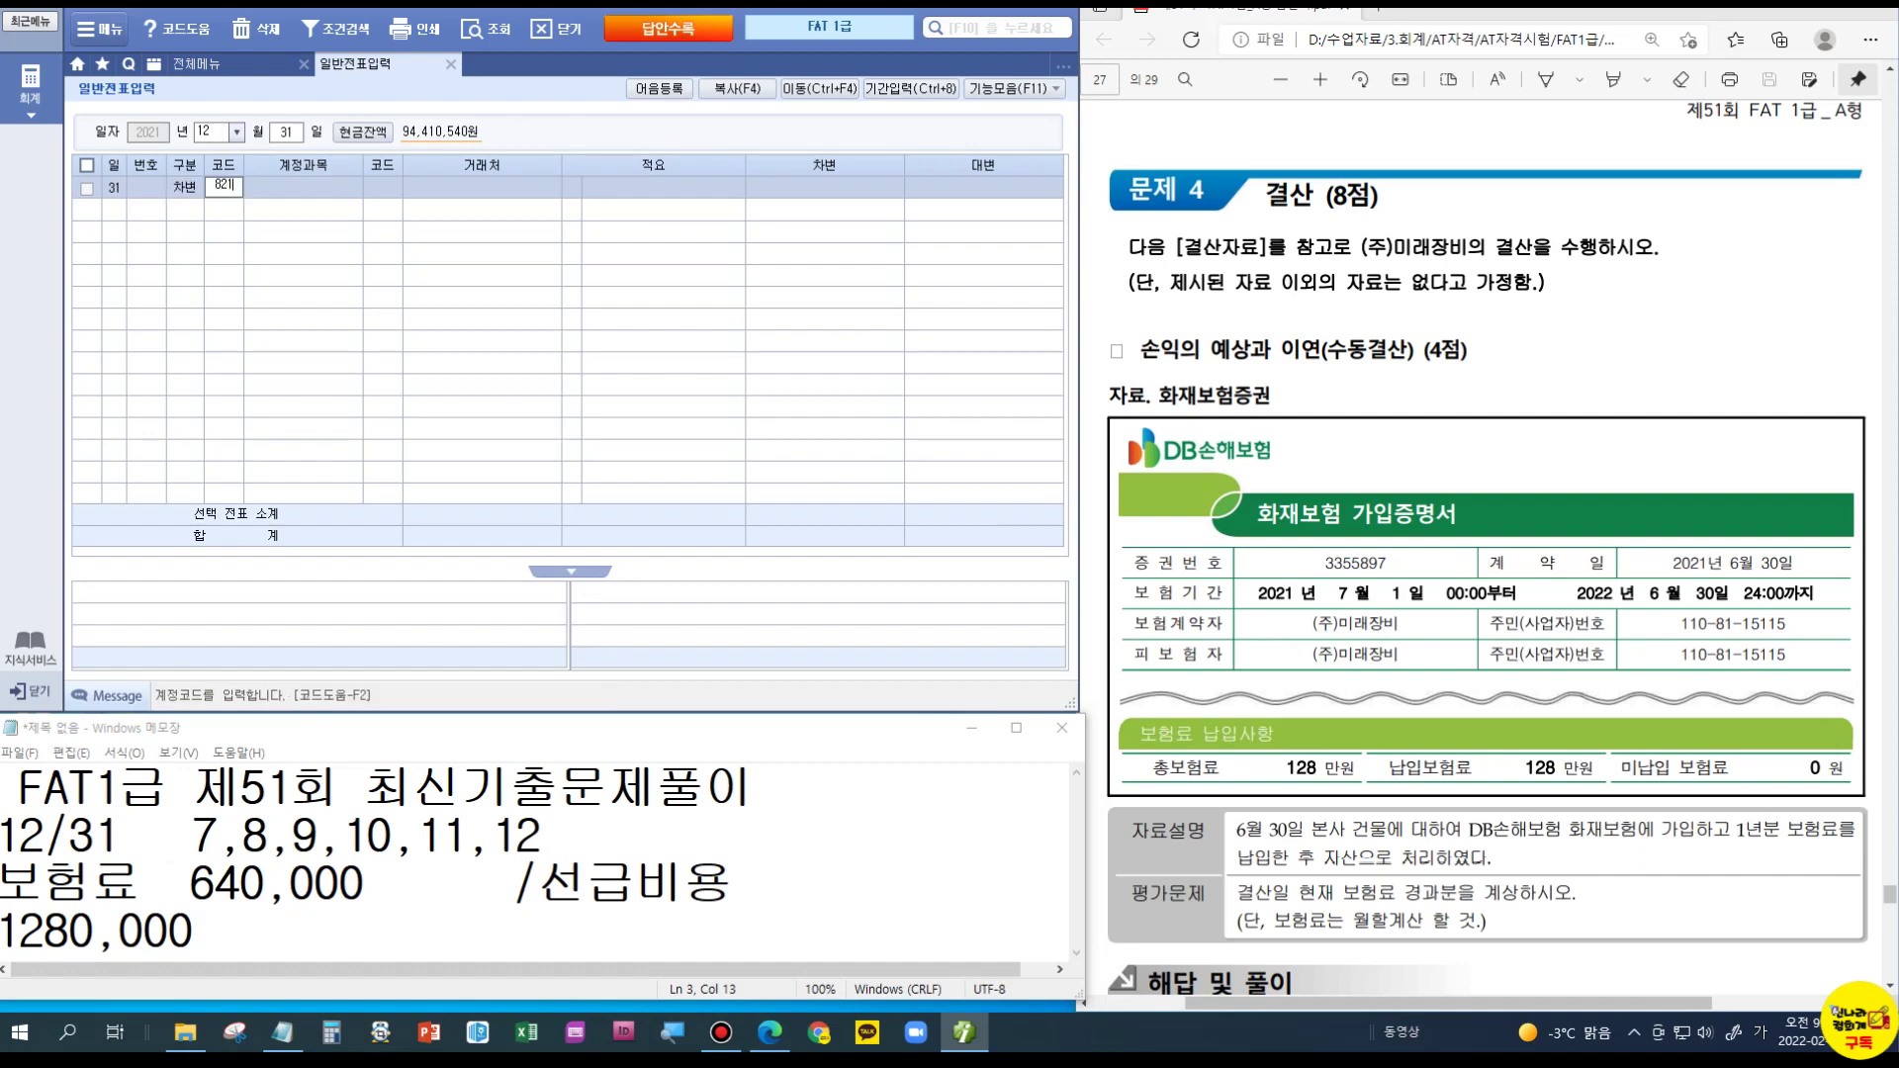
pyautogui.press('Return')
pyautogui.press('Return')
pyautogui.press('Return')
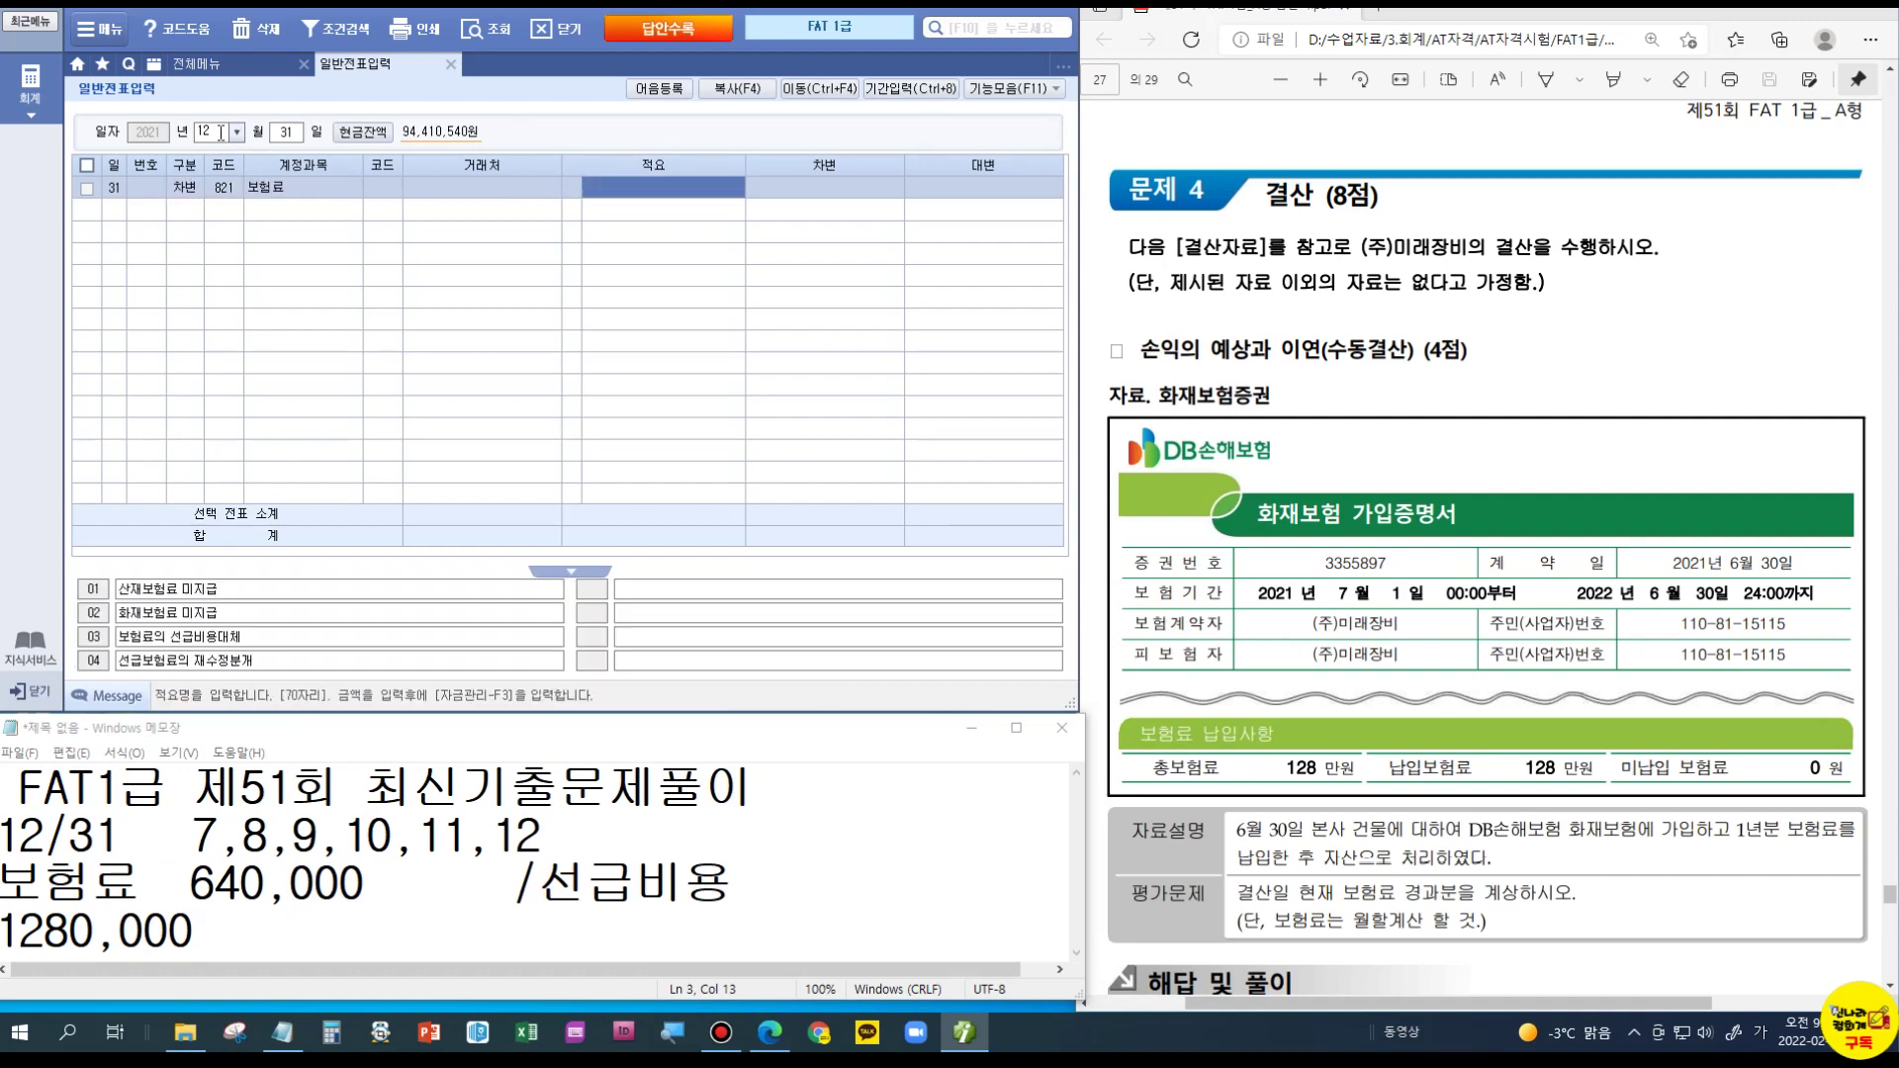
pyautogui.press('Return')
pyautogui.write('6400000')
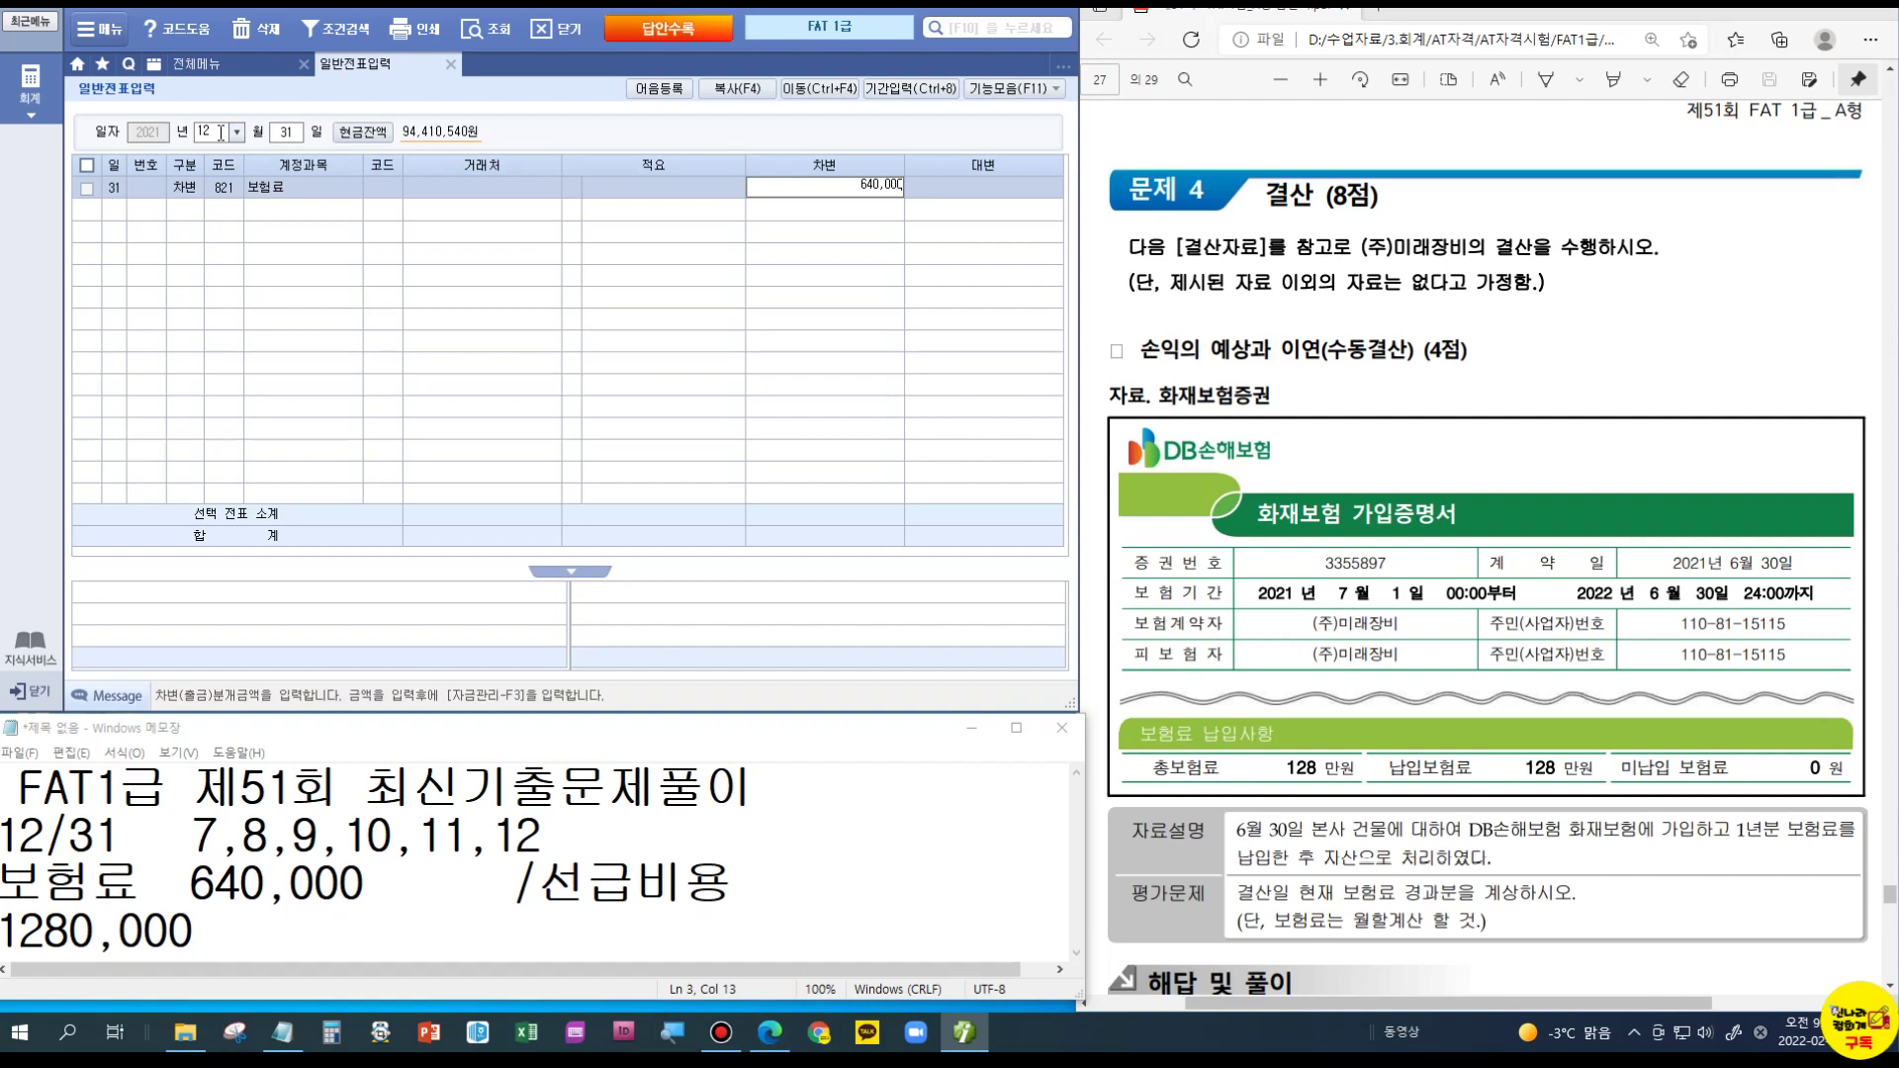
pyautogui.press('Return')
# Step: Enter the matching credit (대변) line for account 133 선급비용 of 640,000
pyautogui.write('4')
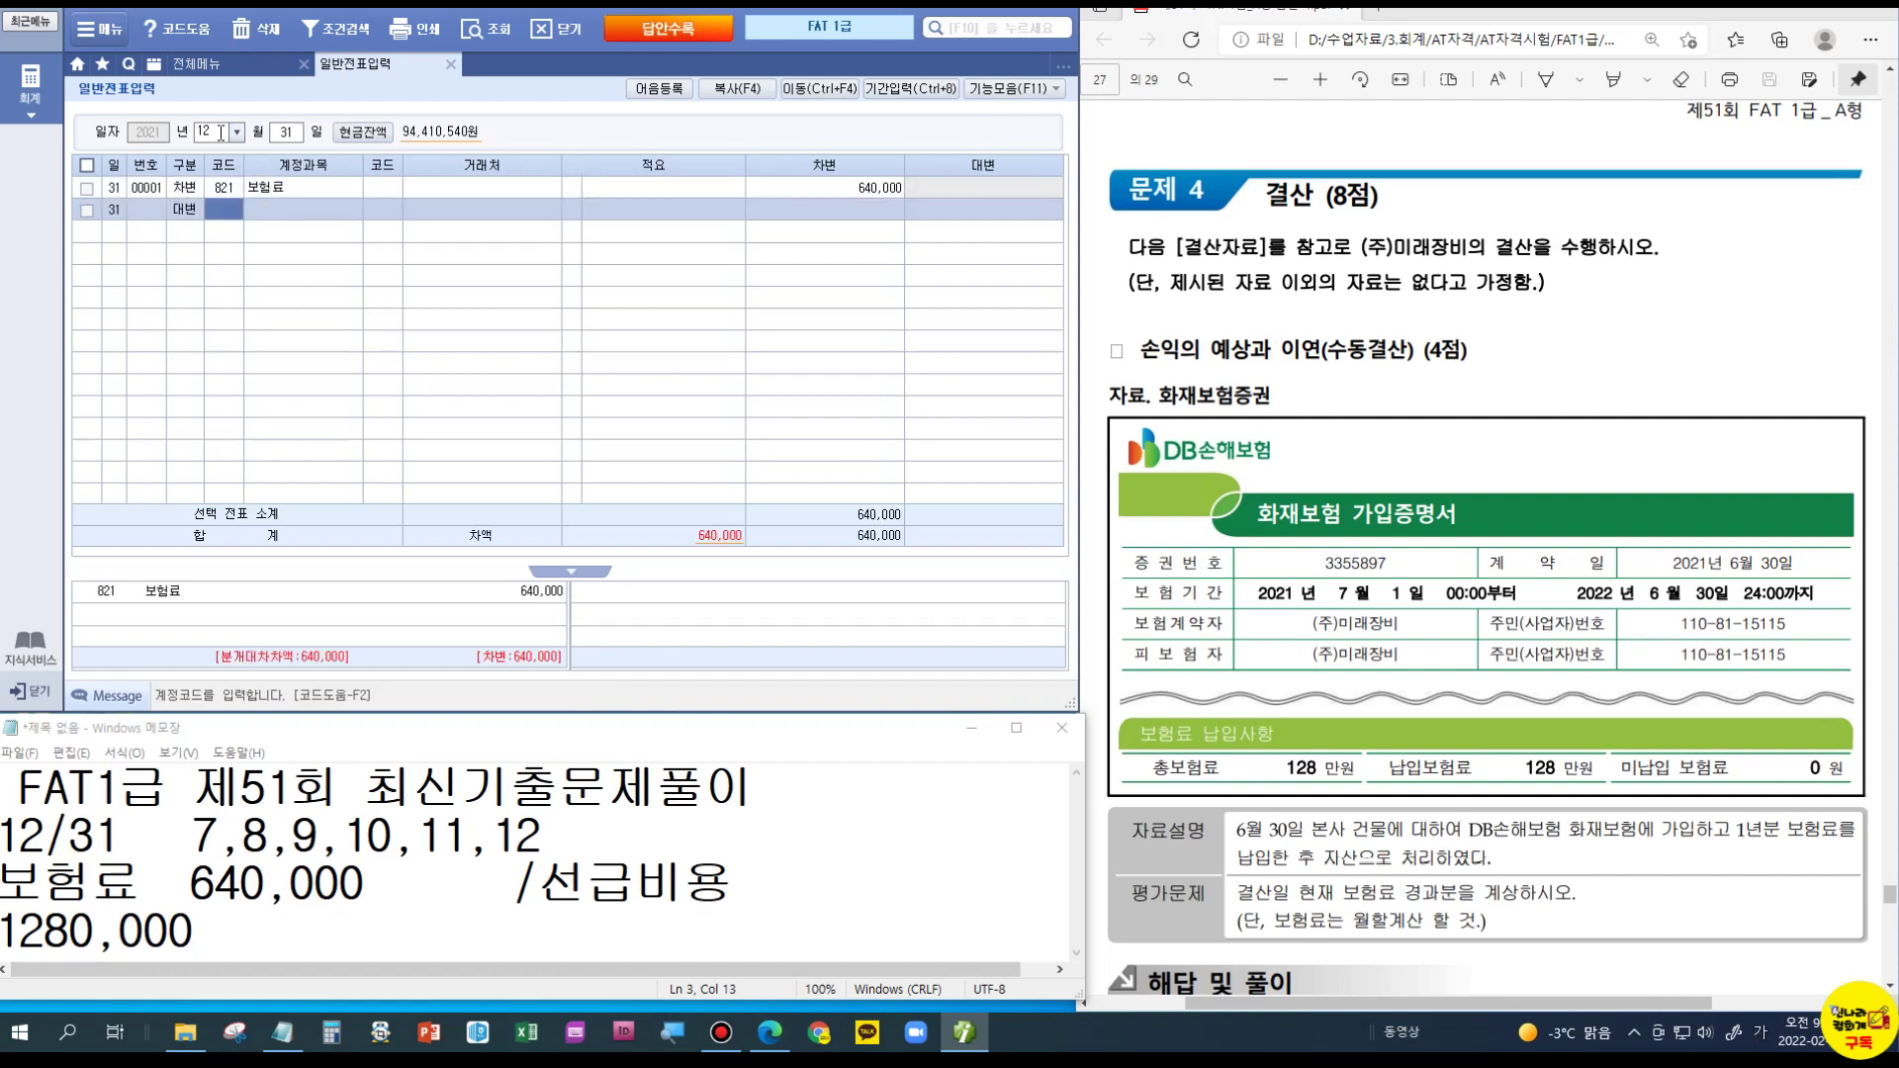
pyautogui.write('133')
pyautogui.press('Return')
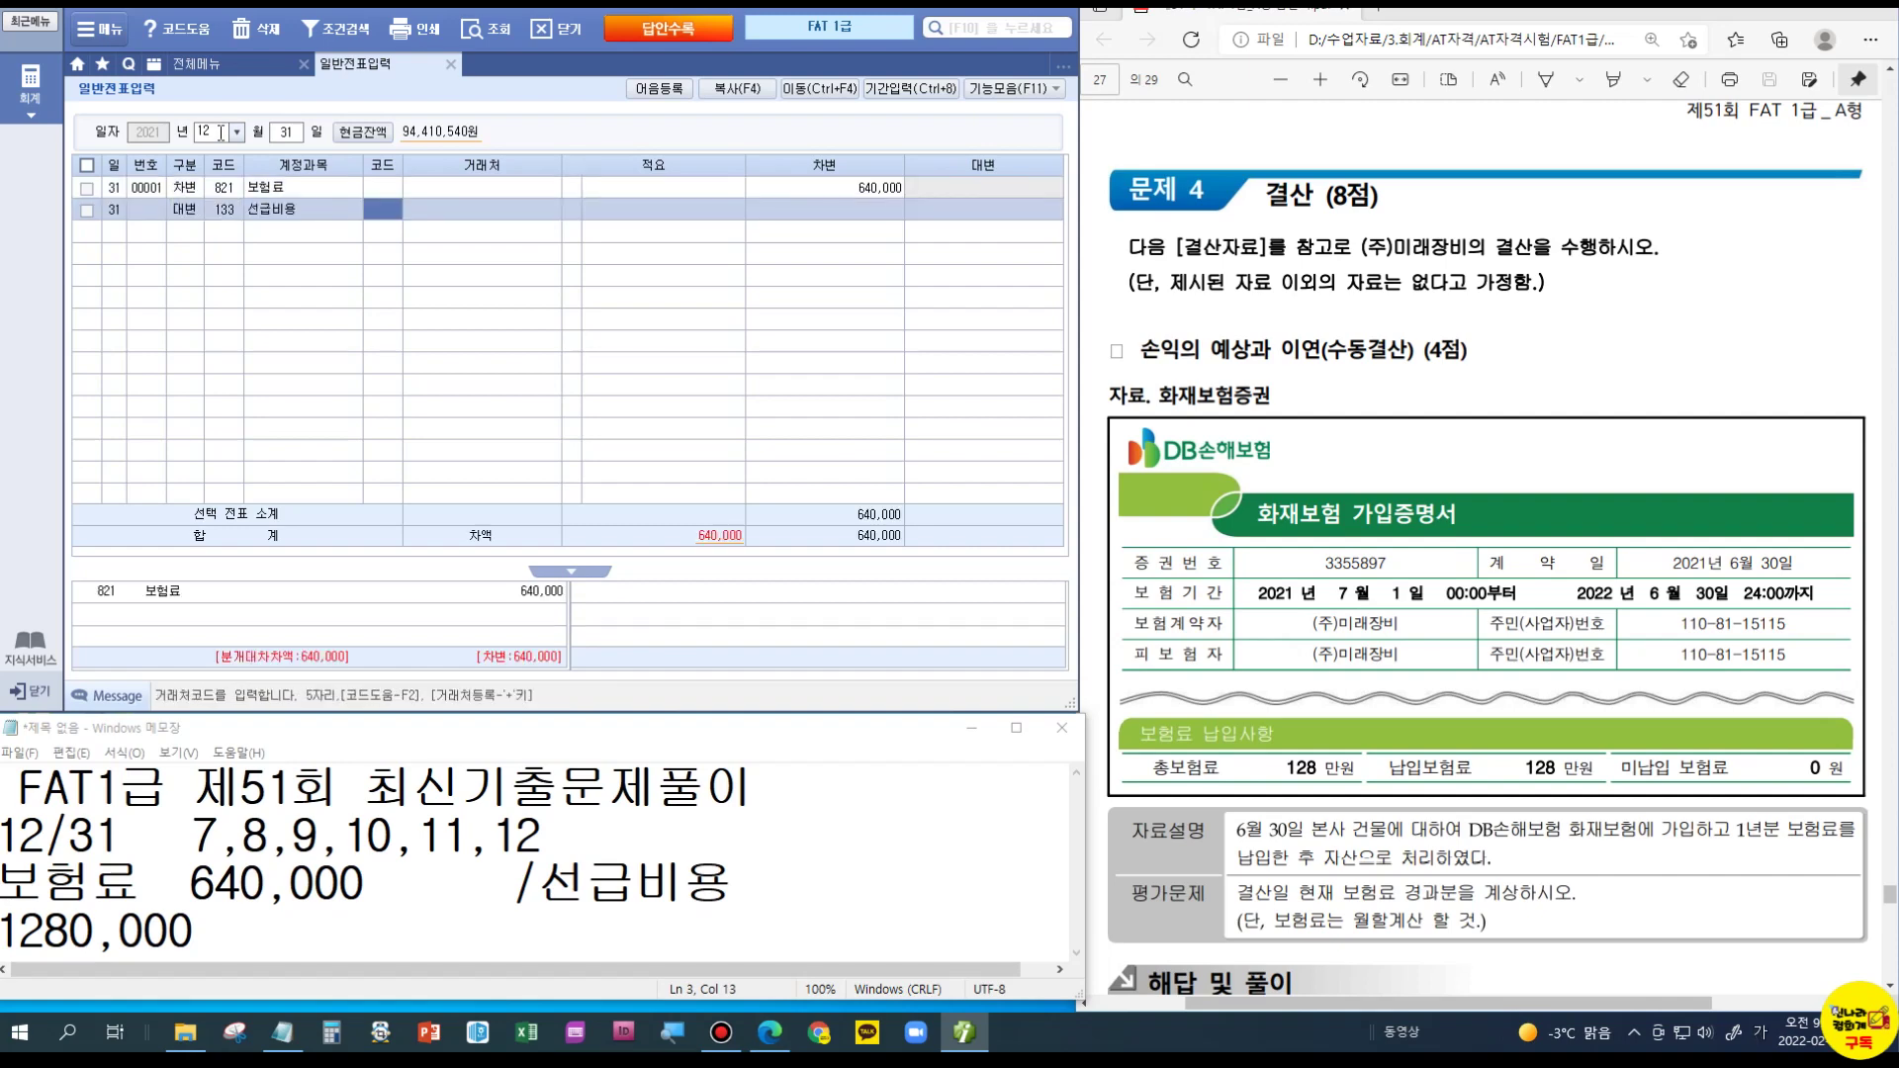
pyautogui.press('Return')
pyautogui.press('Return')
pyautogui.write('640')
pyautogui.press('Return')
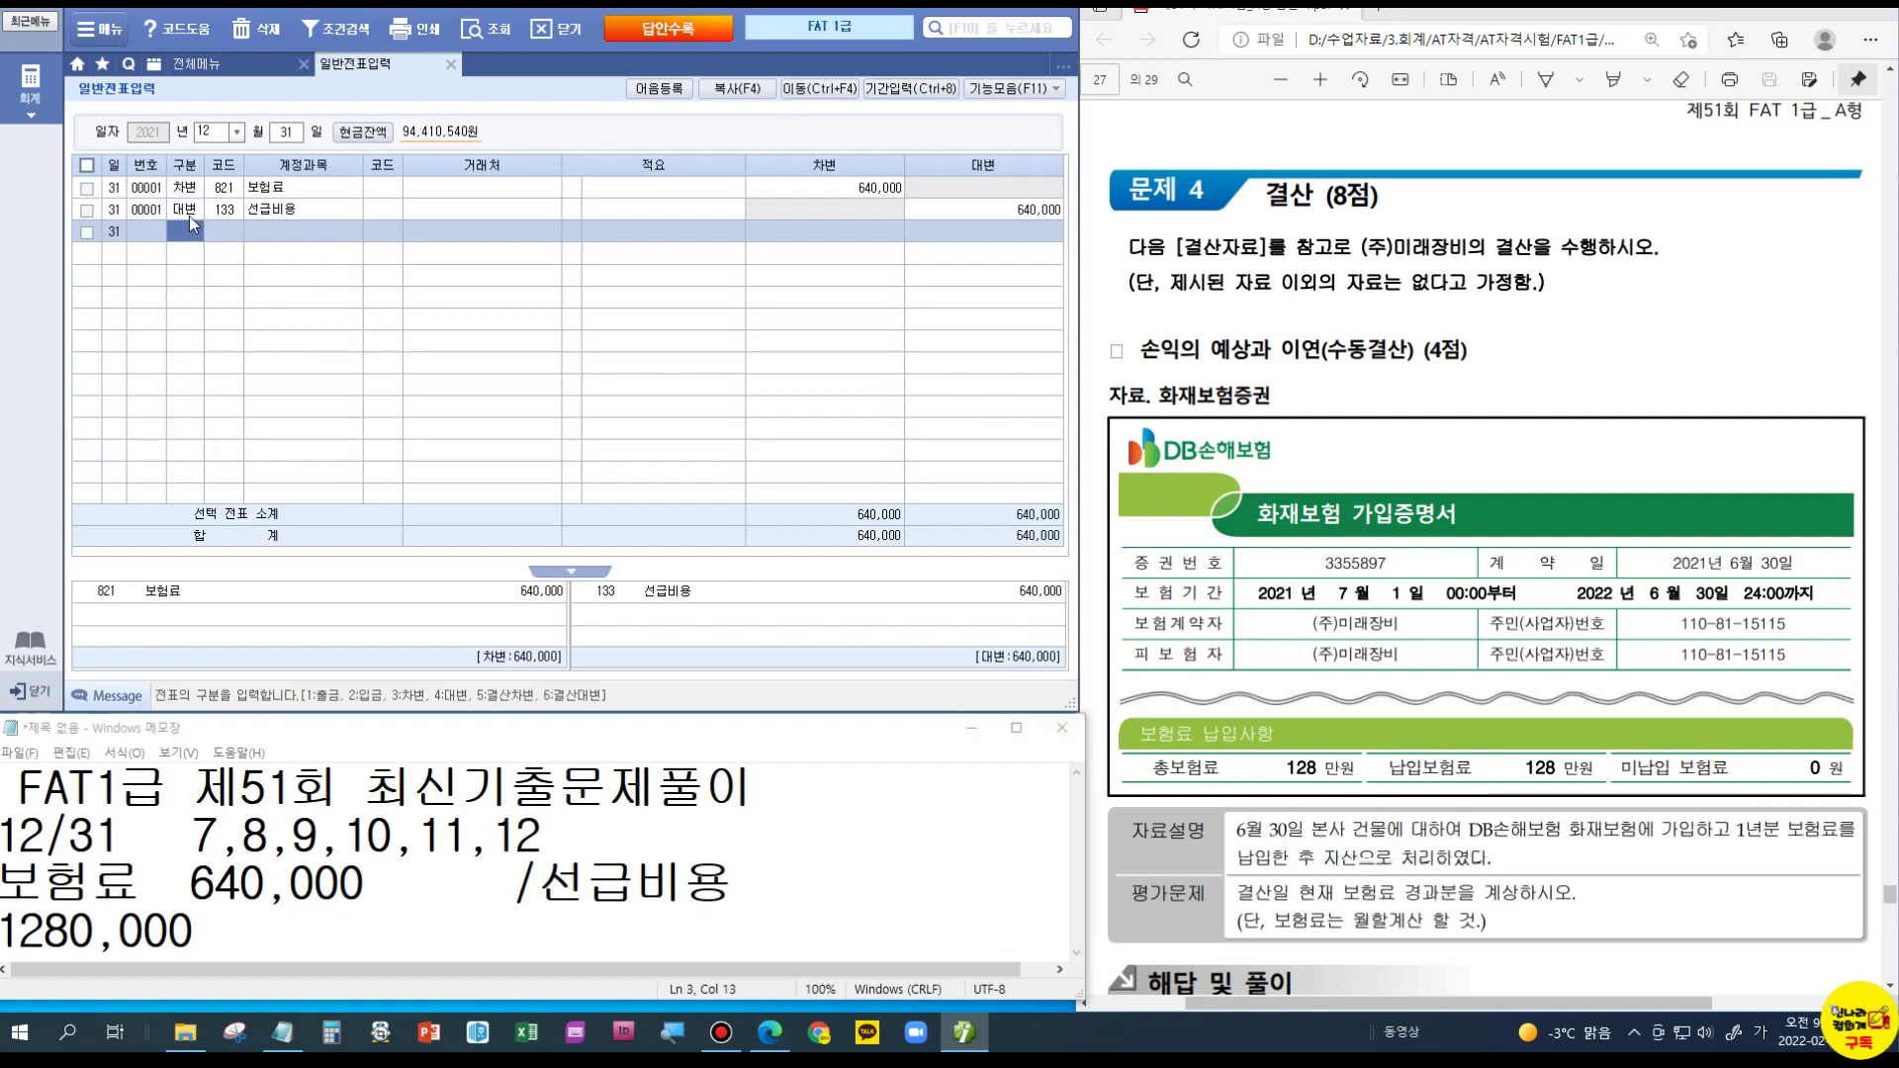
# Step: Check the insurance voucher against the 해답 및 풀이 and read the 퇴직금추계액 data and 평가문제 of the automatic closing question
pyautogui.click(225, 188)
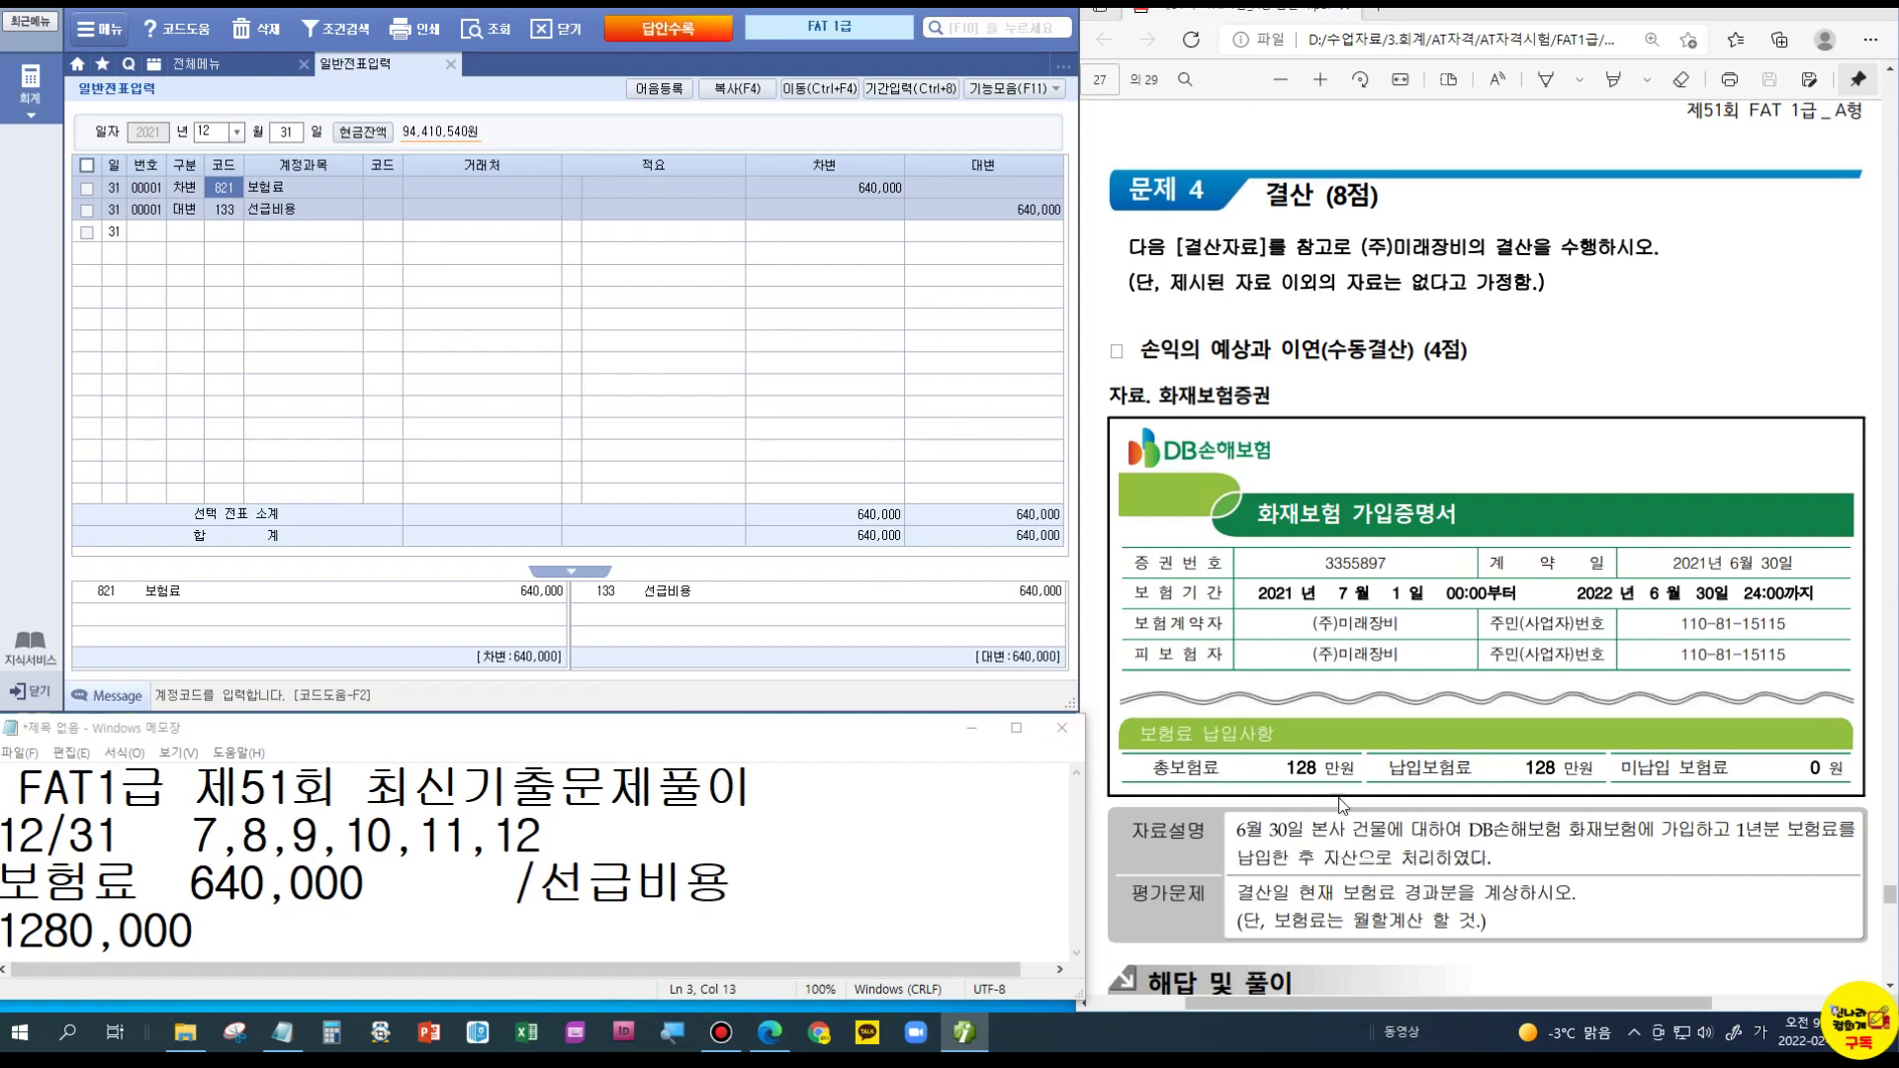
pyautogui.scroll(-3, 1342, 806)
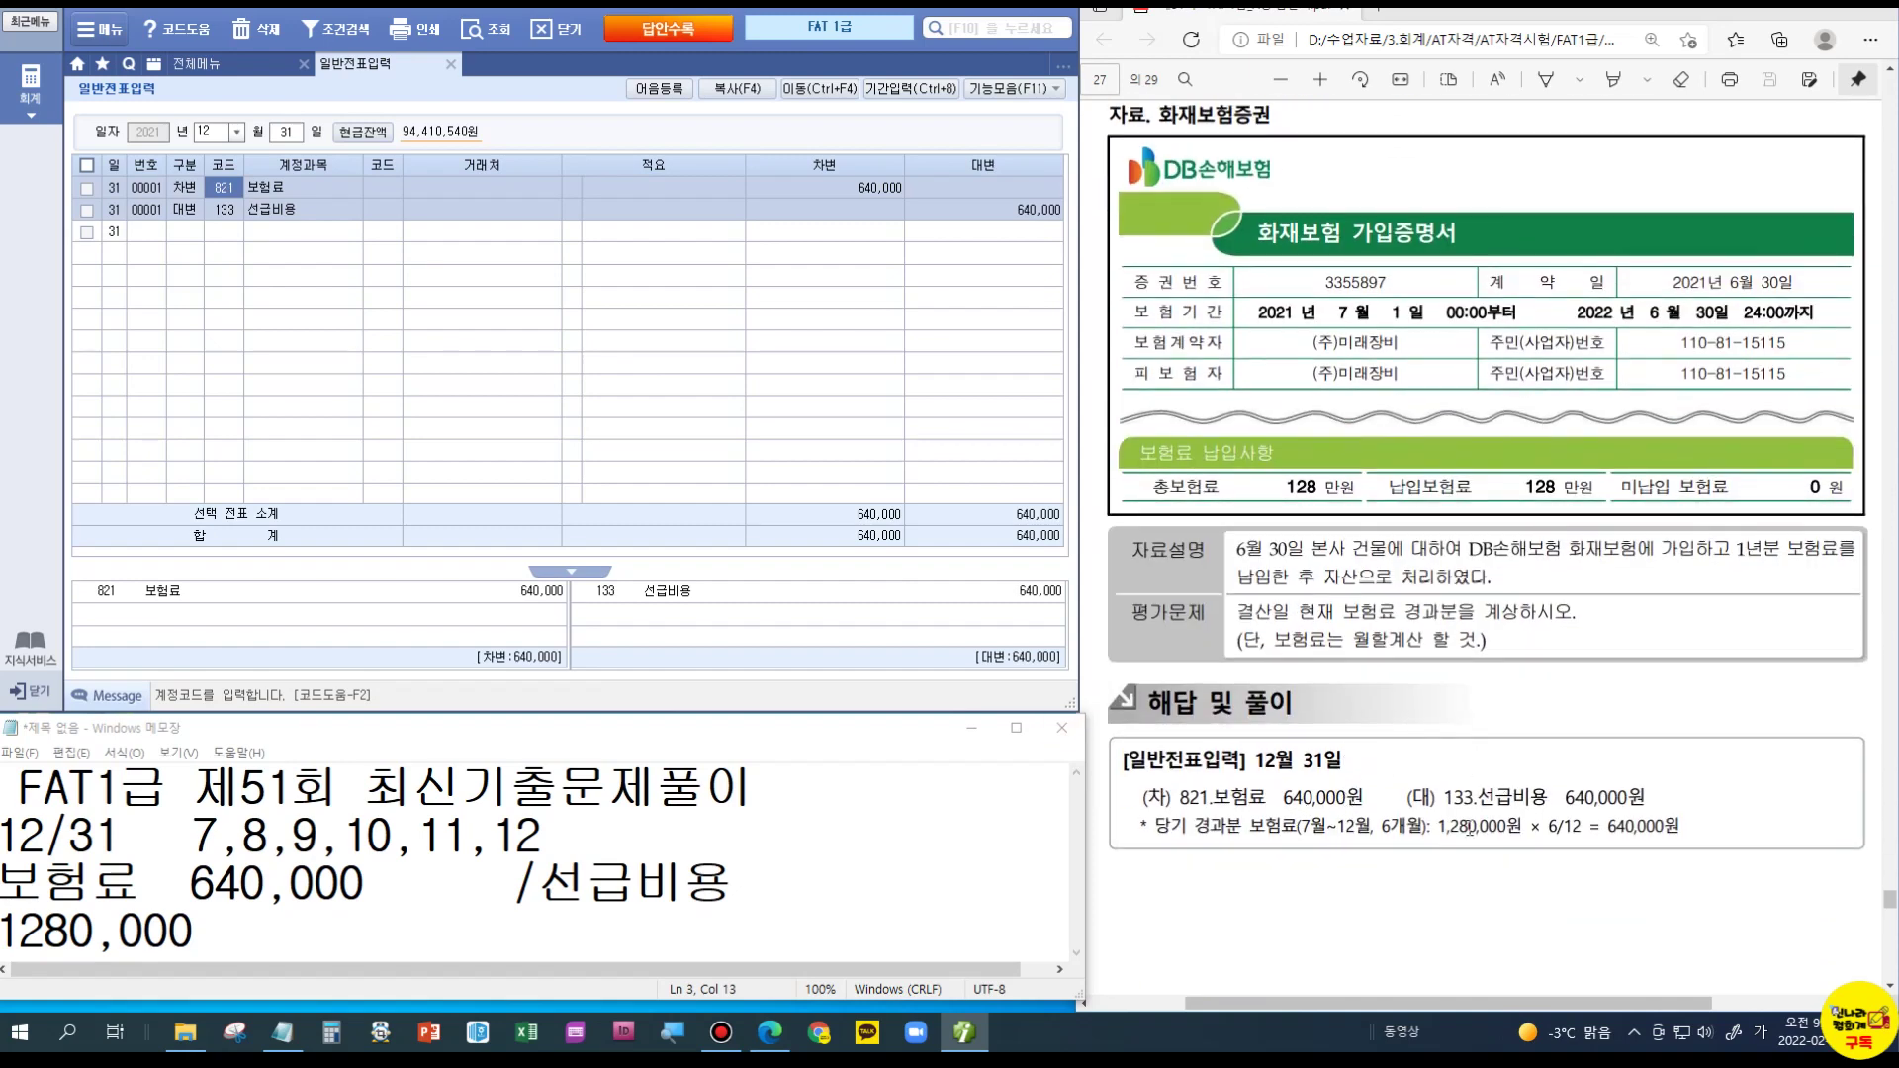
pyautogui.scroll(-10, 1379, 836)
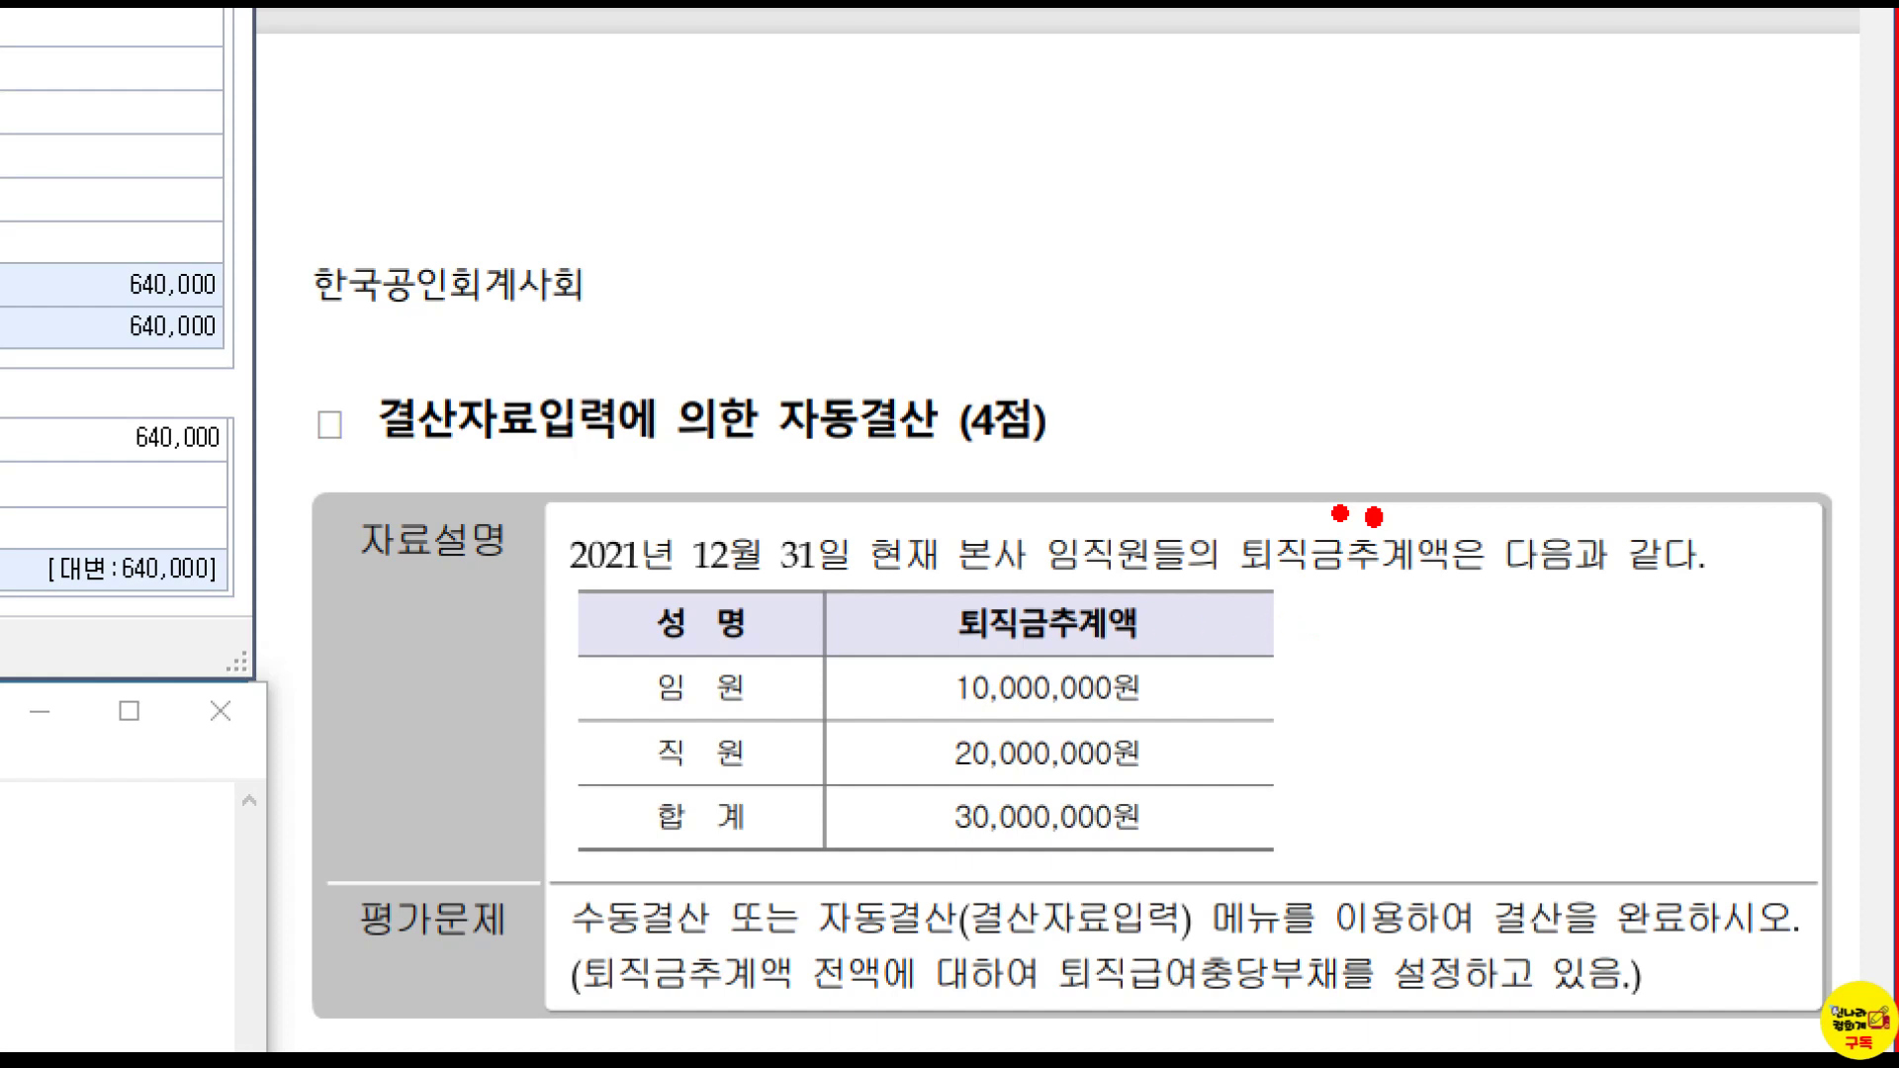
pyautogui.moveTo(876, 669); pyautogui.dragTo(894, 639)
pyautogui.moveTo(869, 737)
pyautogui.mouseDown()
pyautogui.moveTo(874, 782)
pyautogui.moveTo(892, 727)
pyautogui.mouseUp()
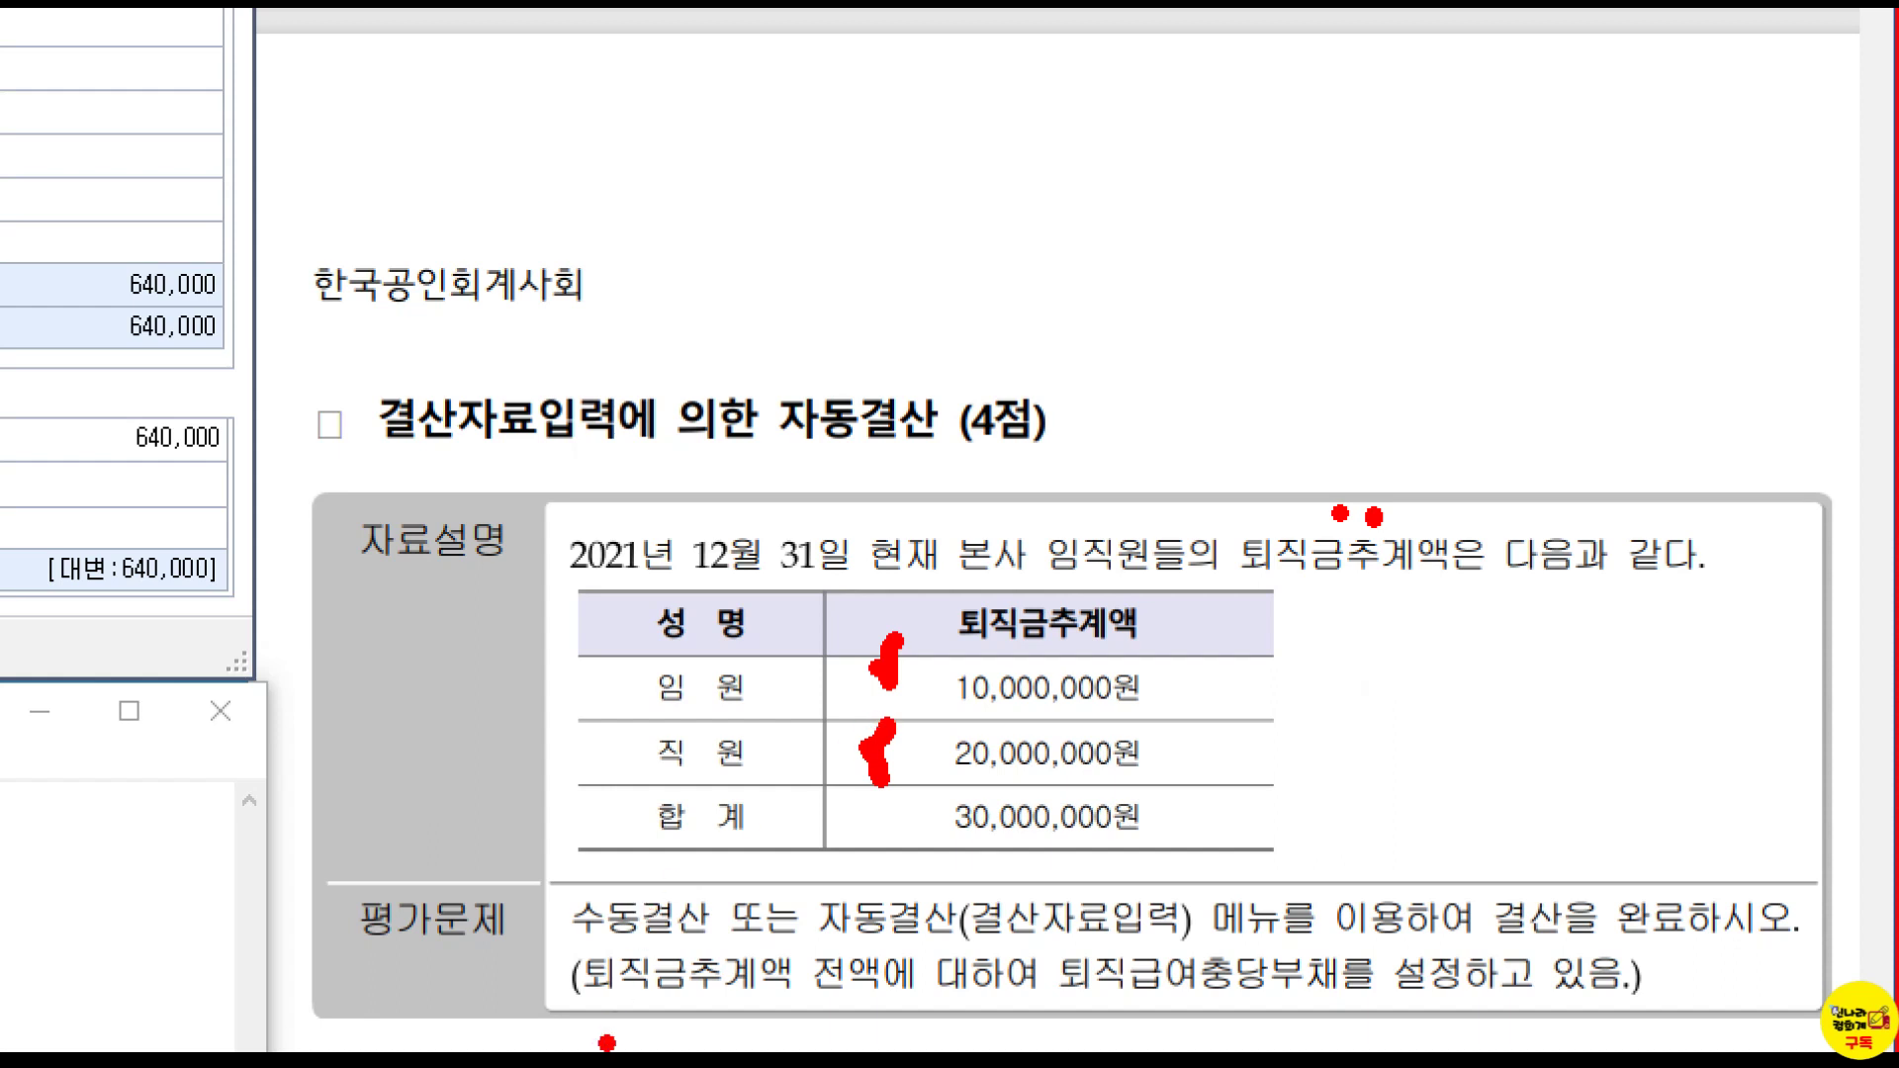
pyautogui.moveTo(593, 1007); pyautogui.dragTo(703, 1016)
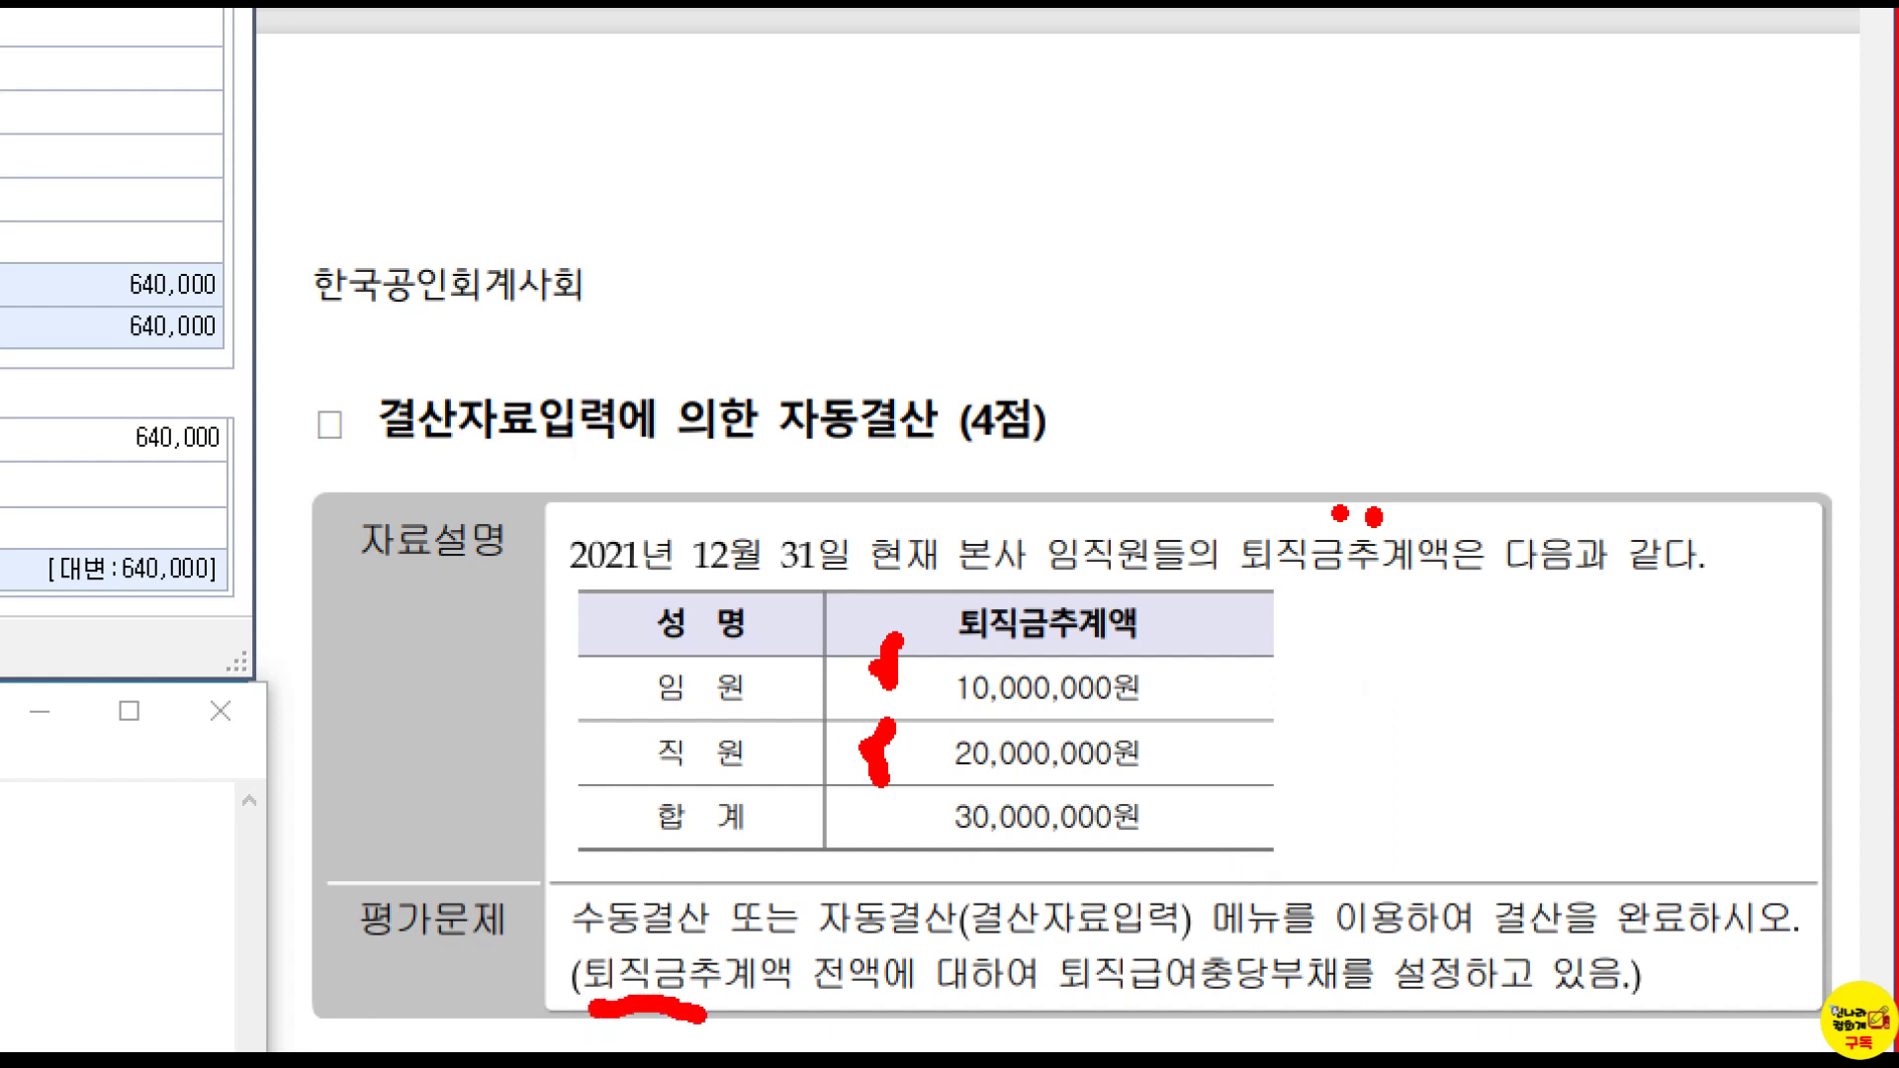
pyautogui.moveTo(1039, 938)
pyautogui.mouseDown()
pyautogui.moveTo(1098, 971)
pyautogui.moveTo(1386, 1034)
pyautogui.mouseUp()
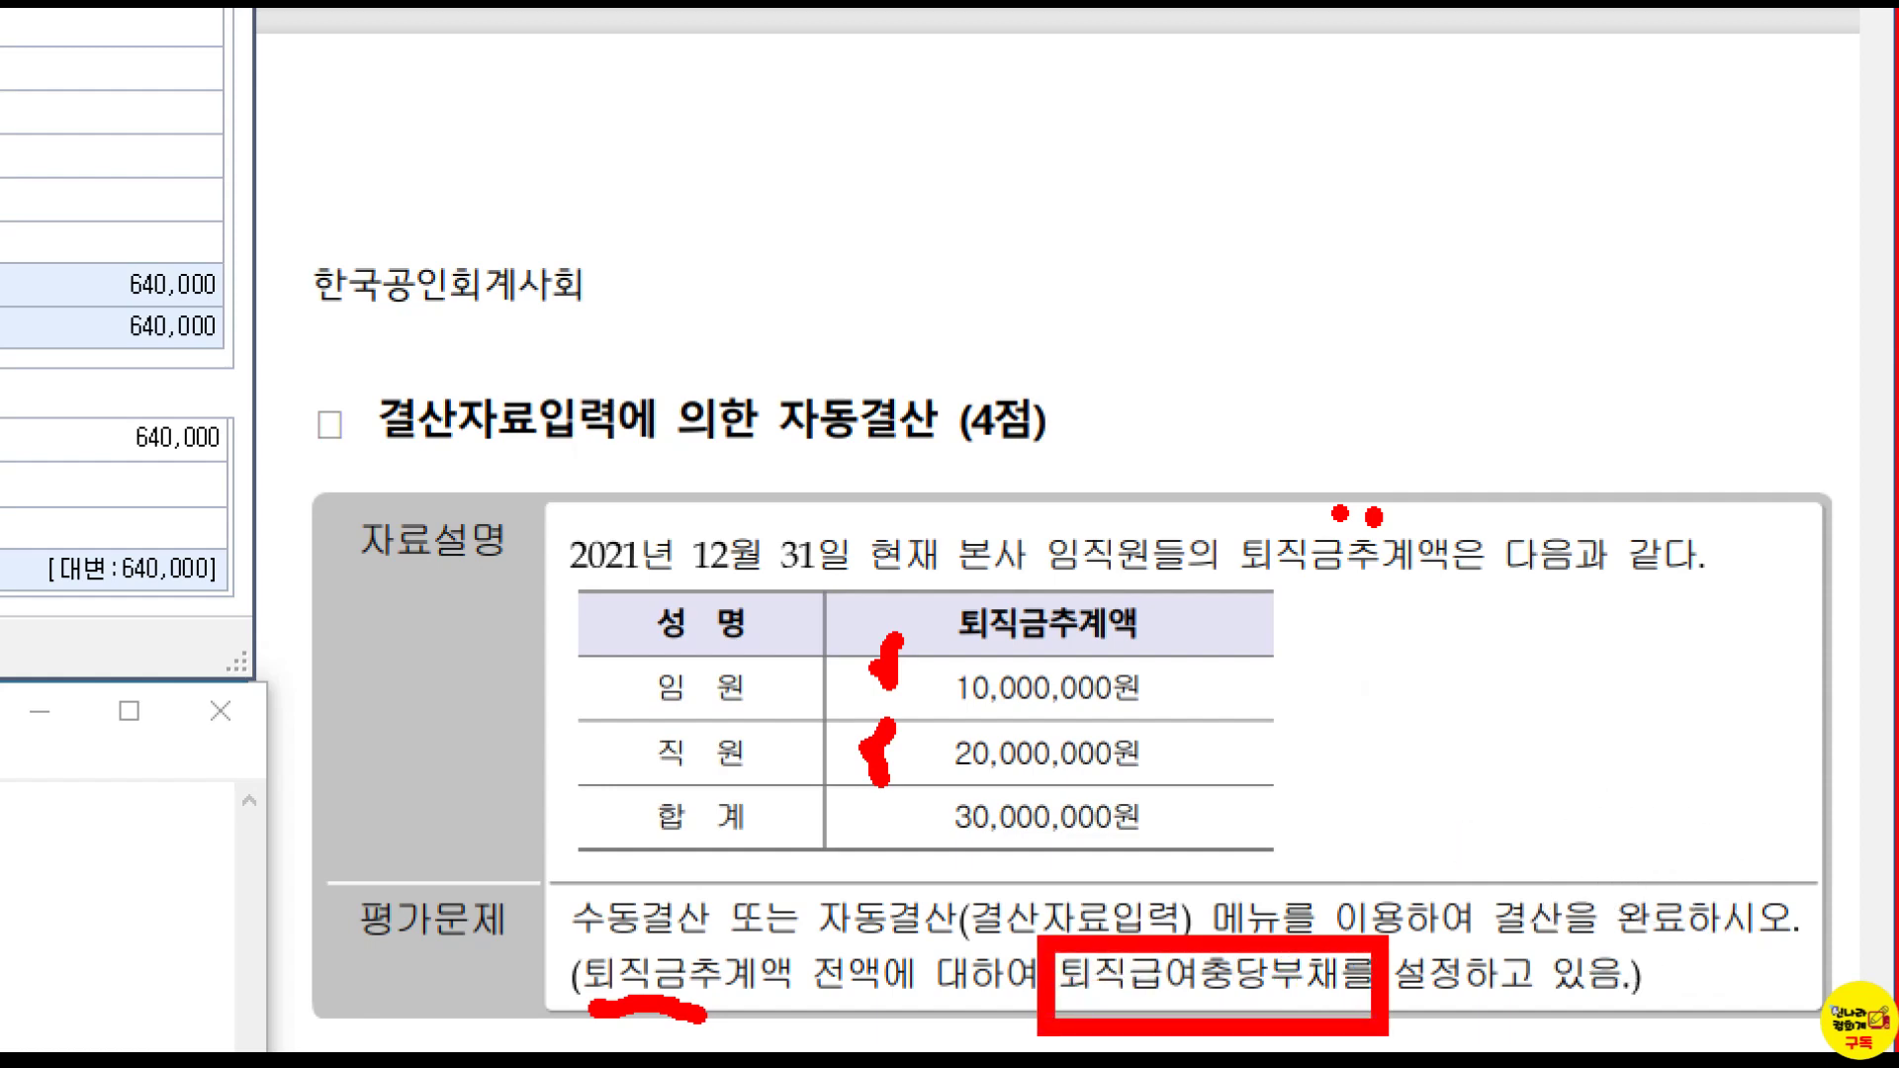
pyautogui.press('Escape')
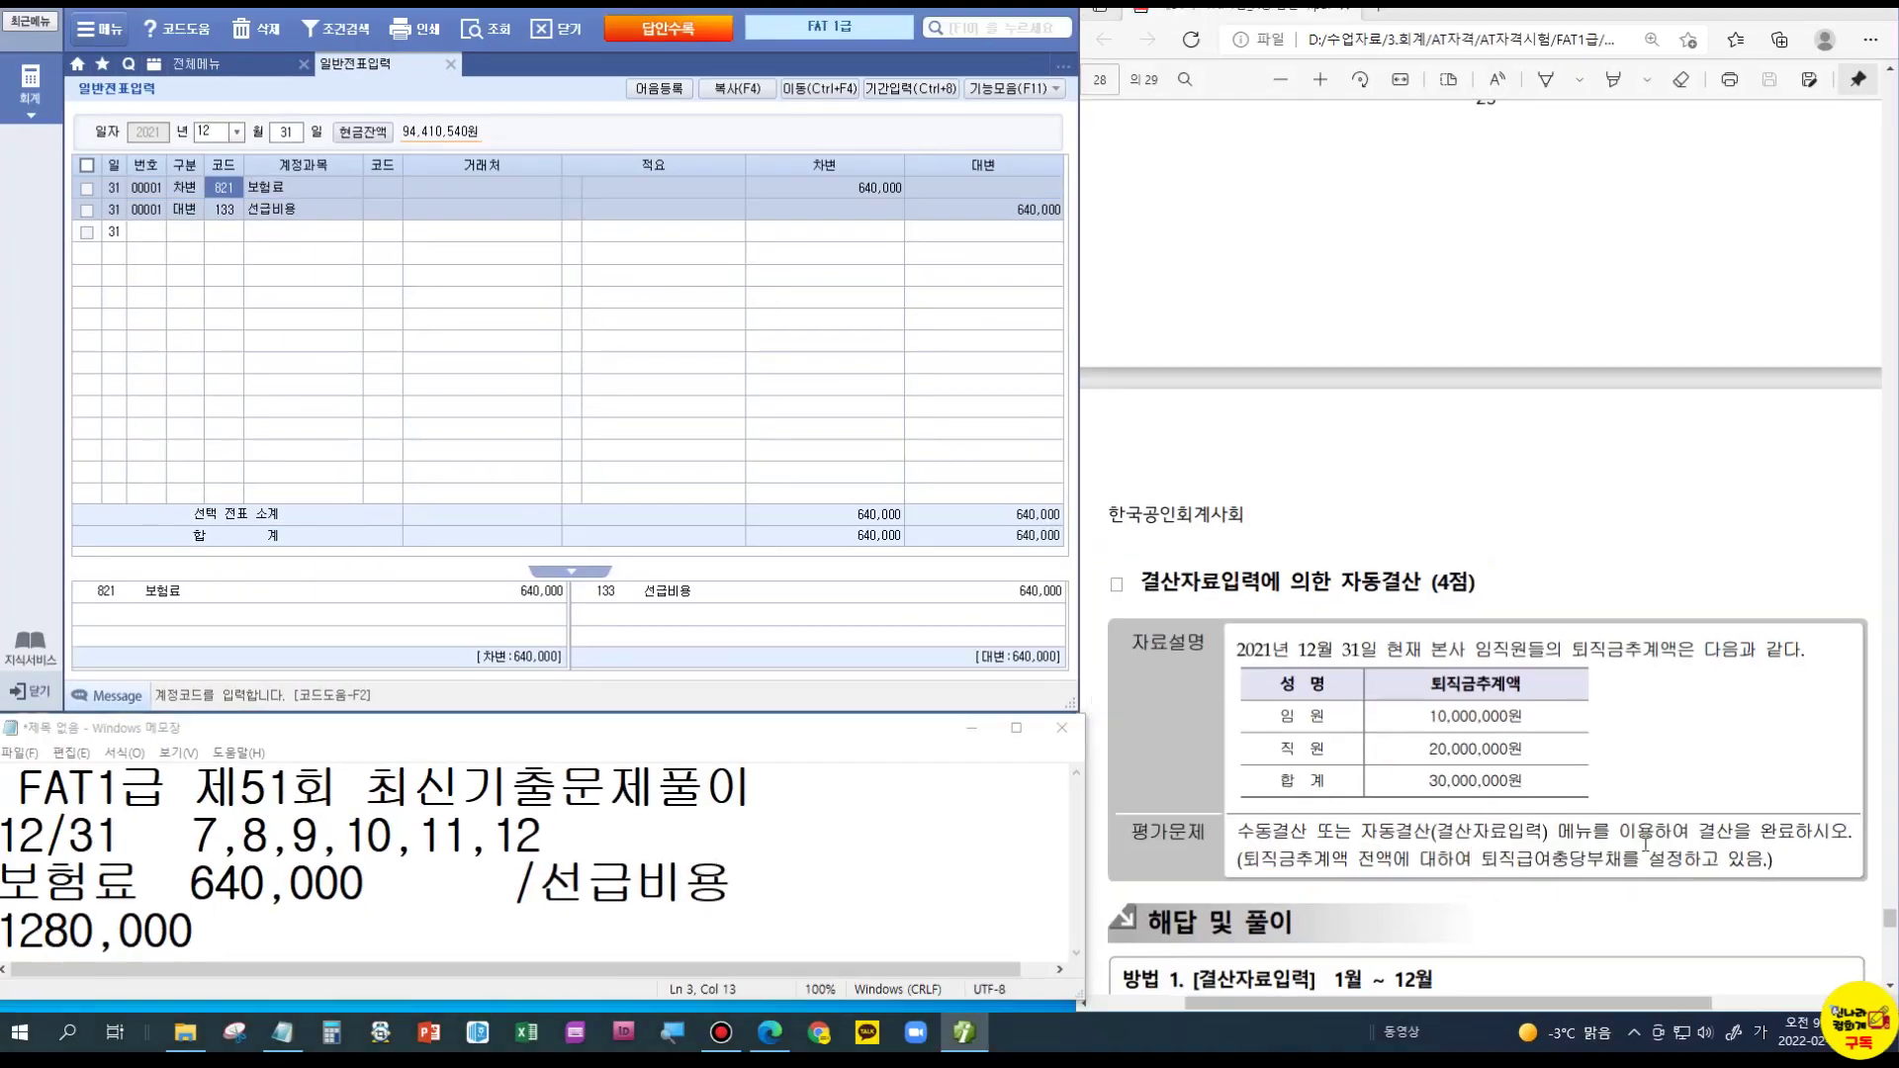
# Step: Close 일반전표입력 and look up the 퇴직급여충당부채 credit balance in the 합계잔액시산표 as of December 31
pyautogui.click(454, 67)
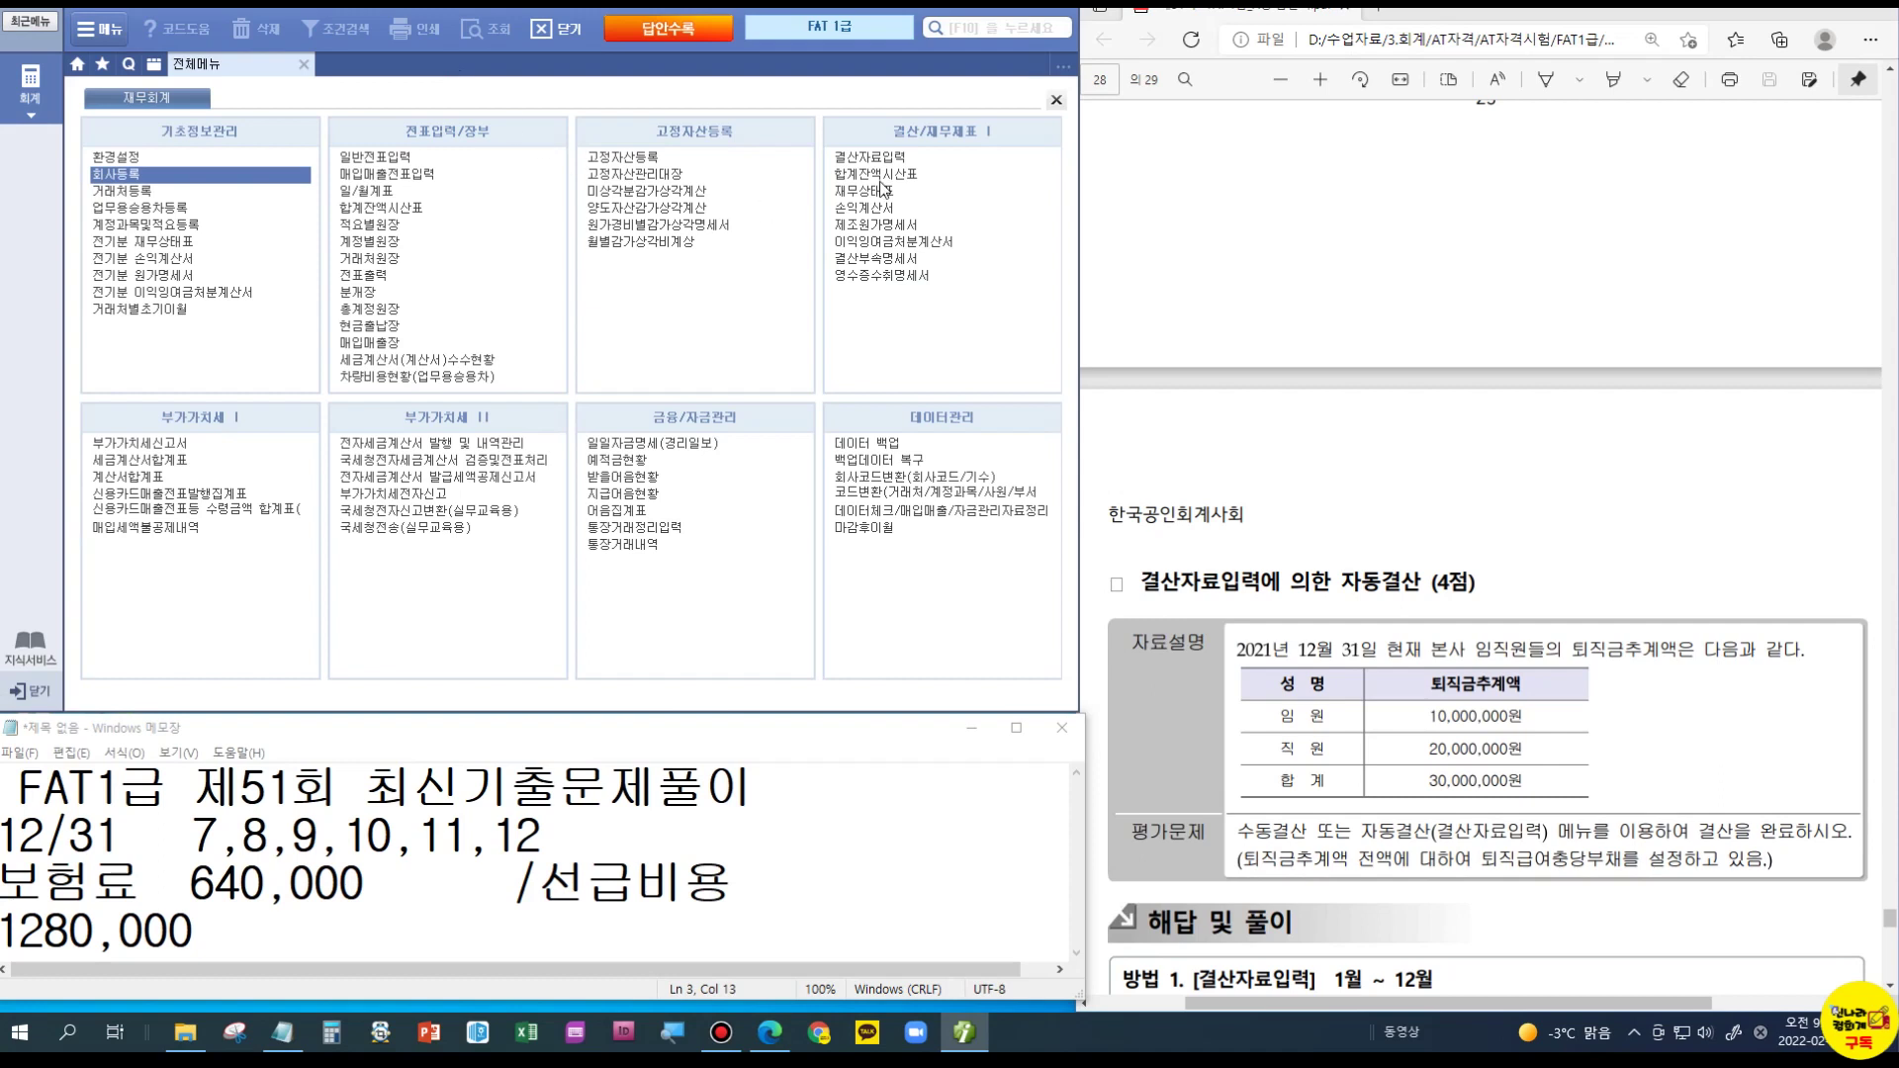
pyautogui.click(875, 176)
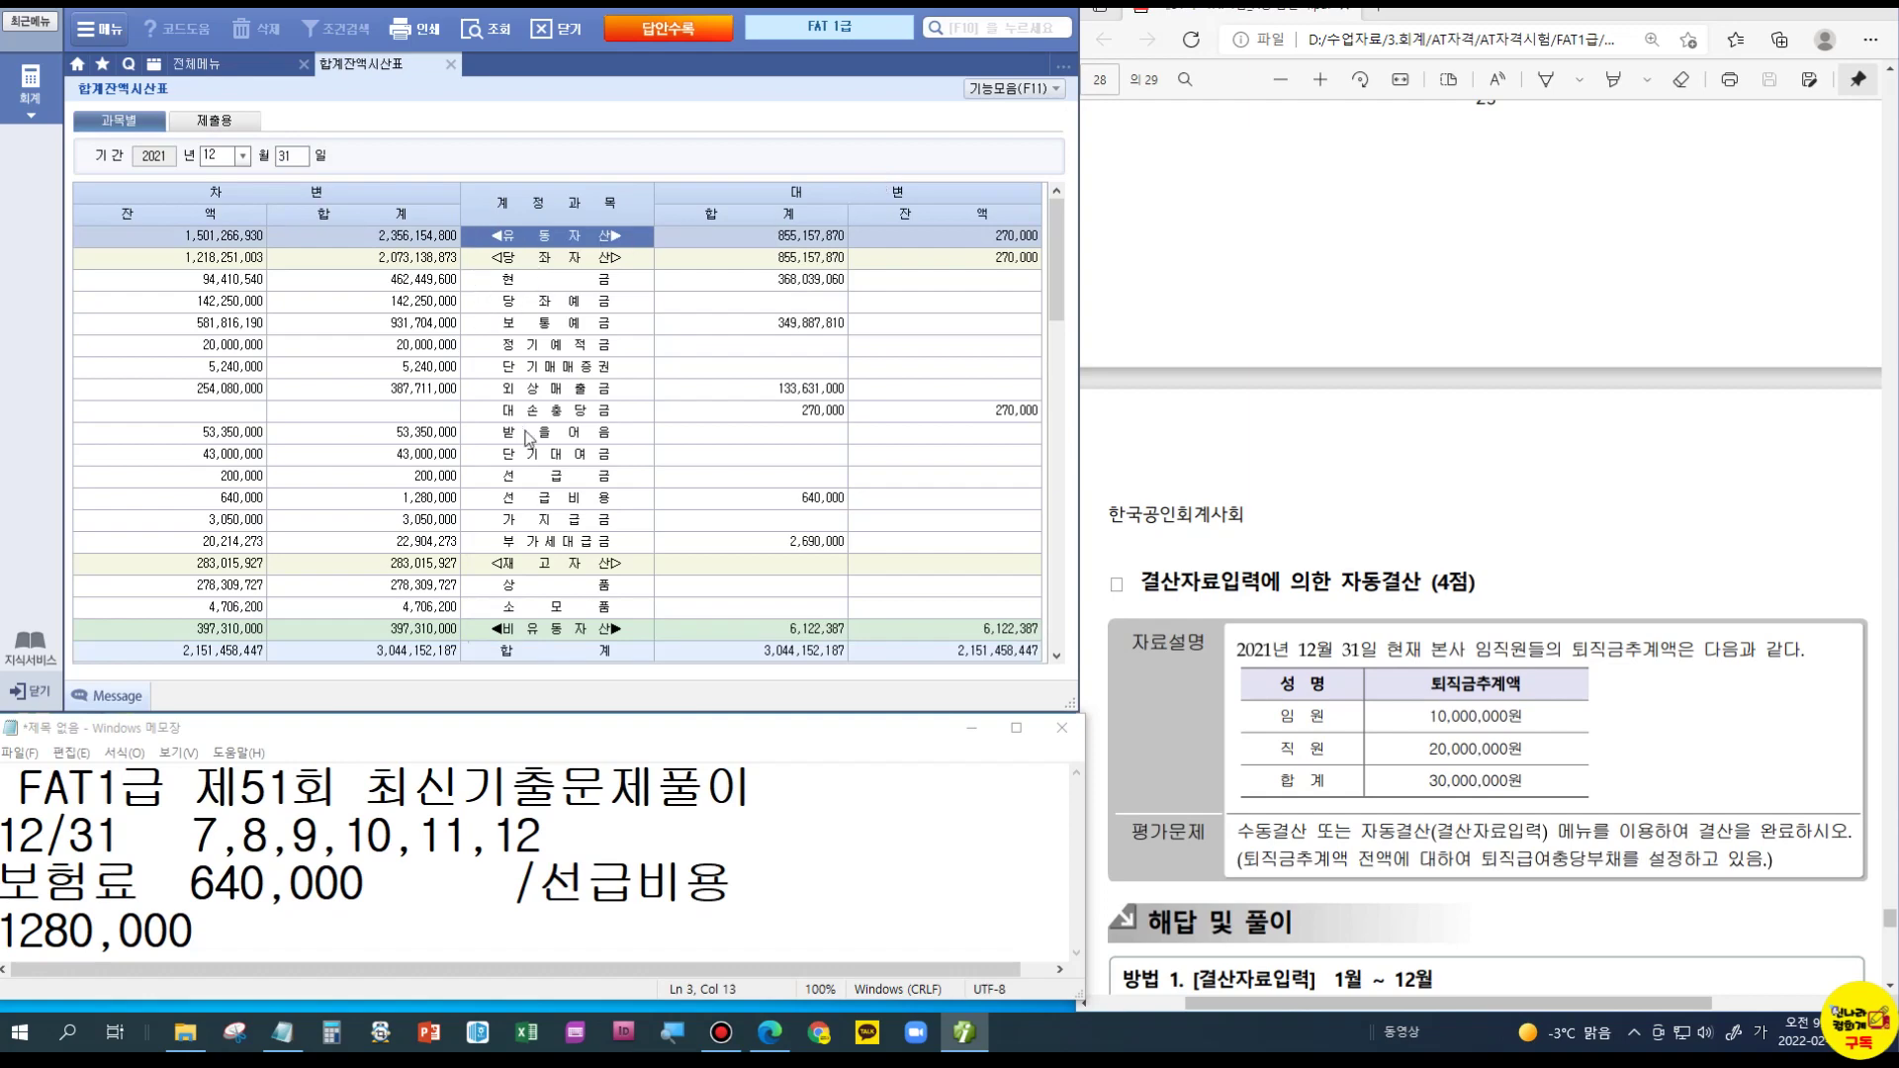
pyautogui.scroll(-6, 529, 440)
pyautogui.click(593, 561)
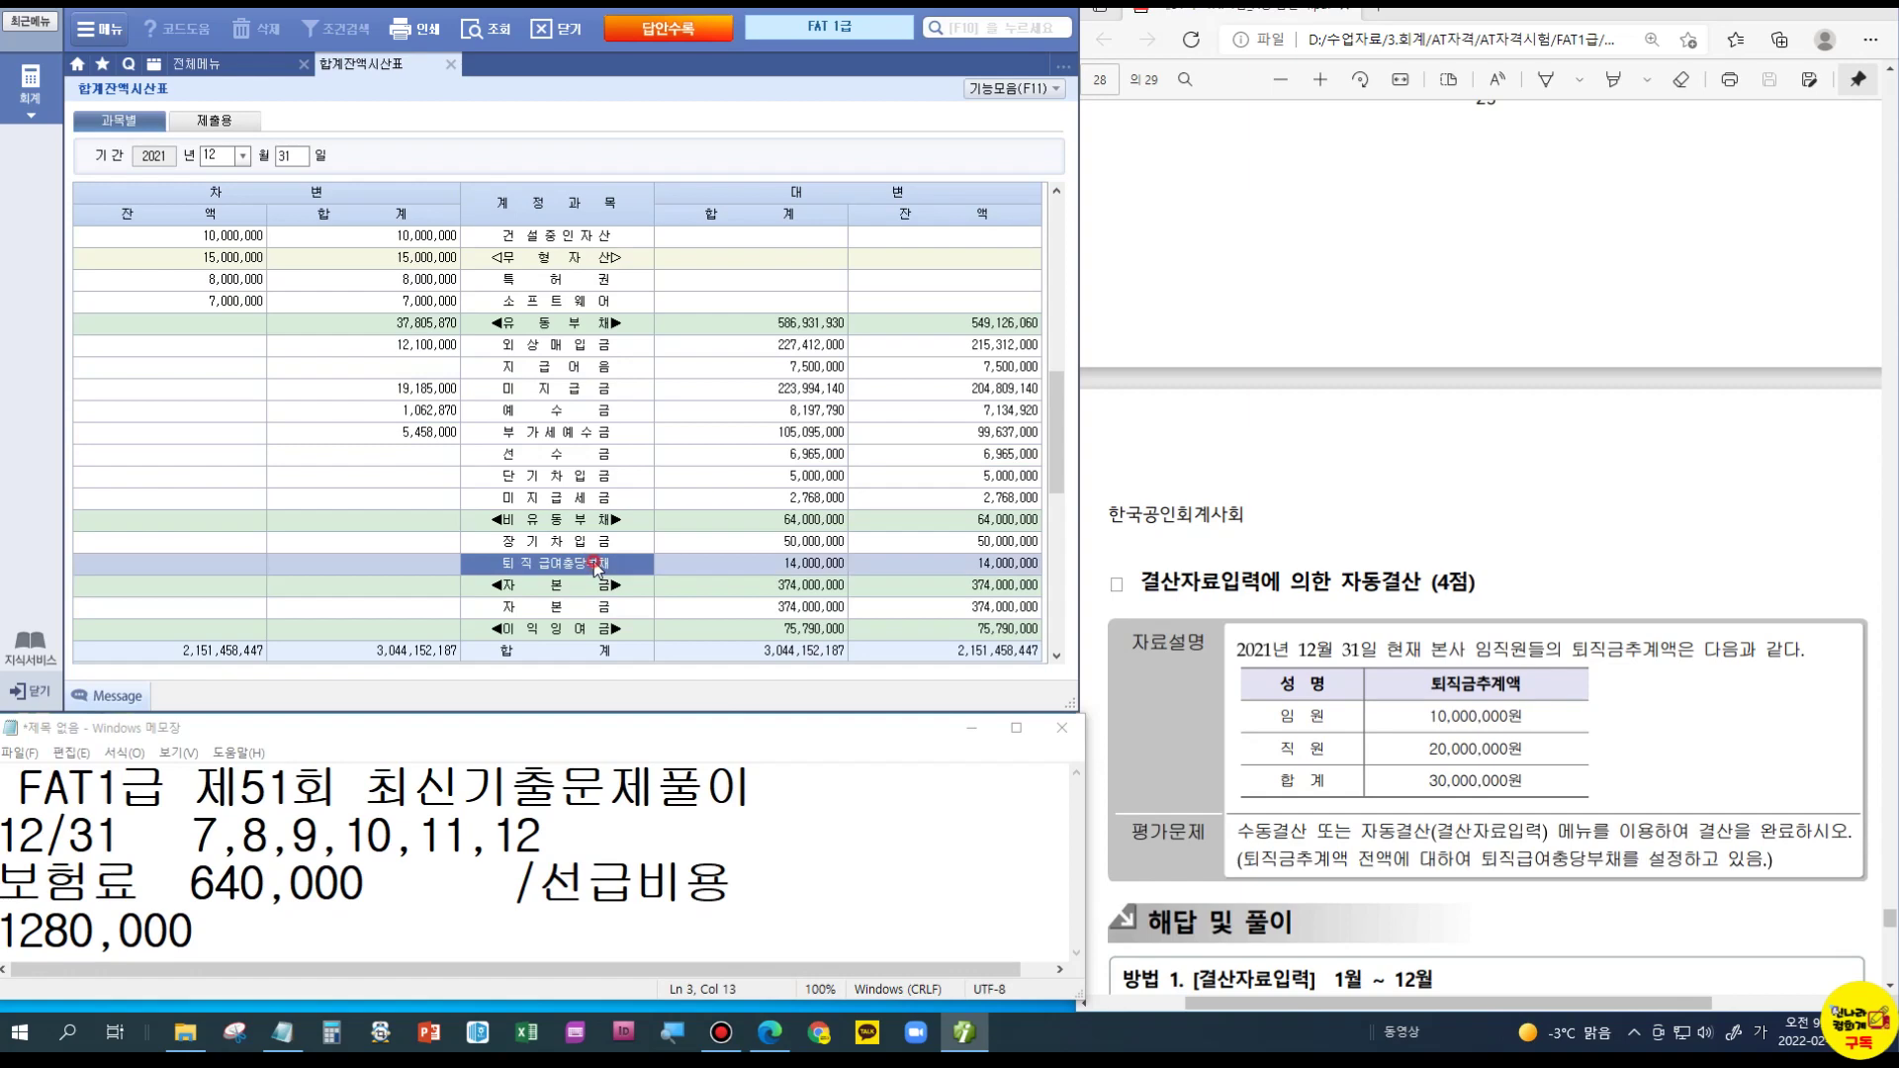
pyautogui.click(946, 566)
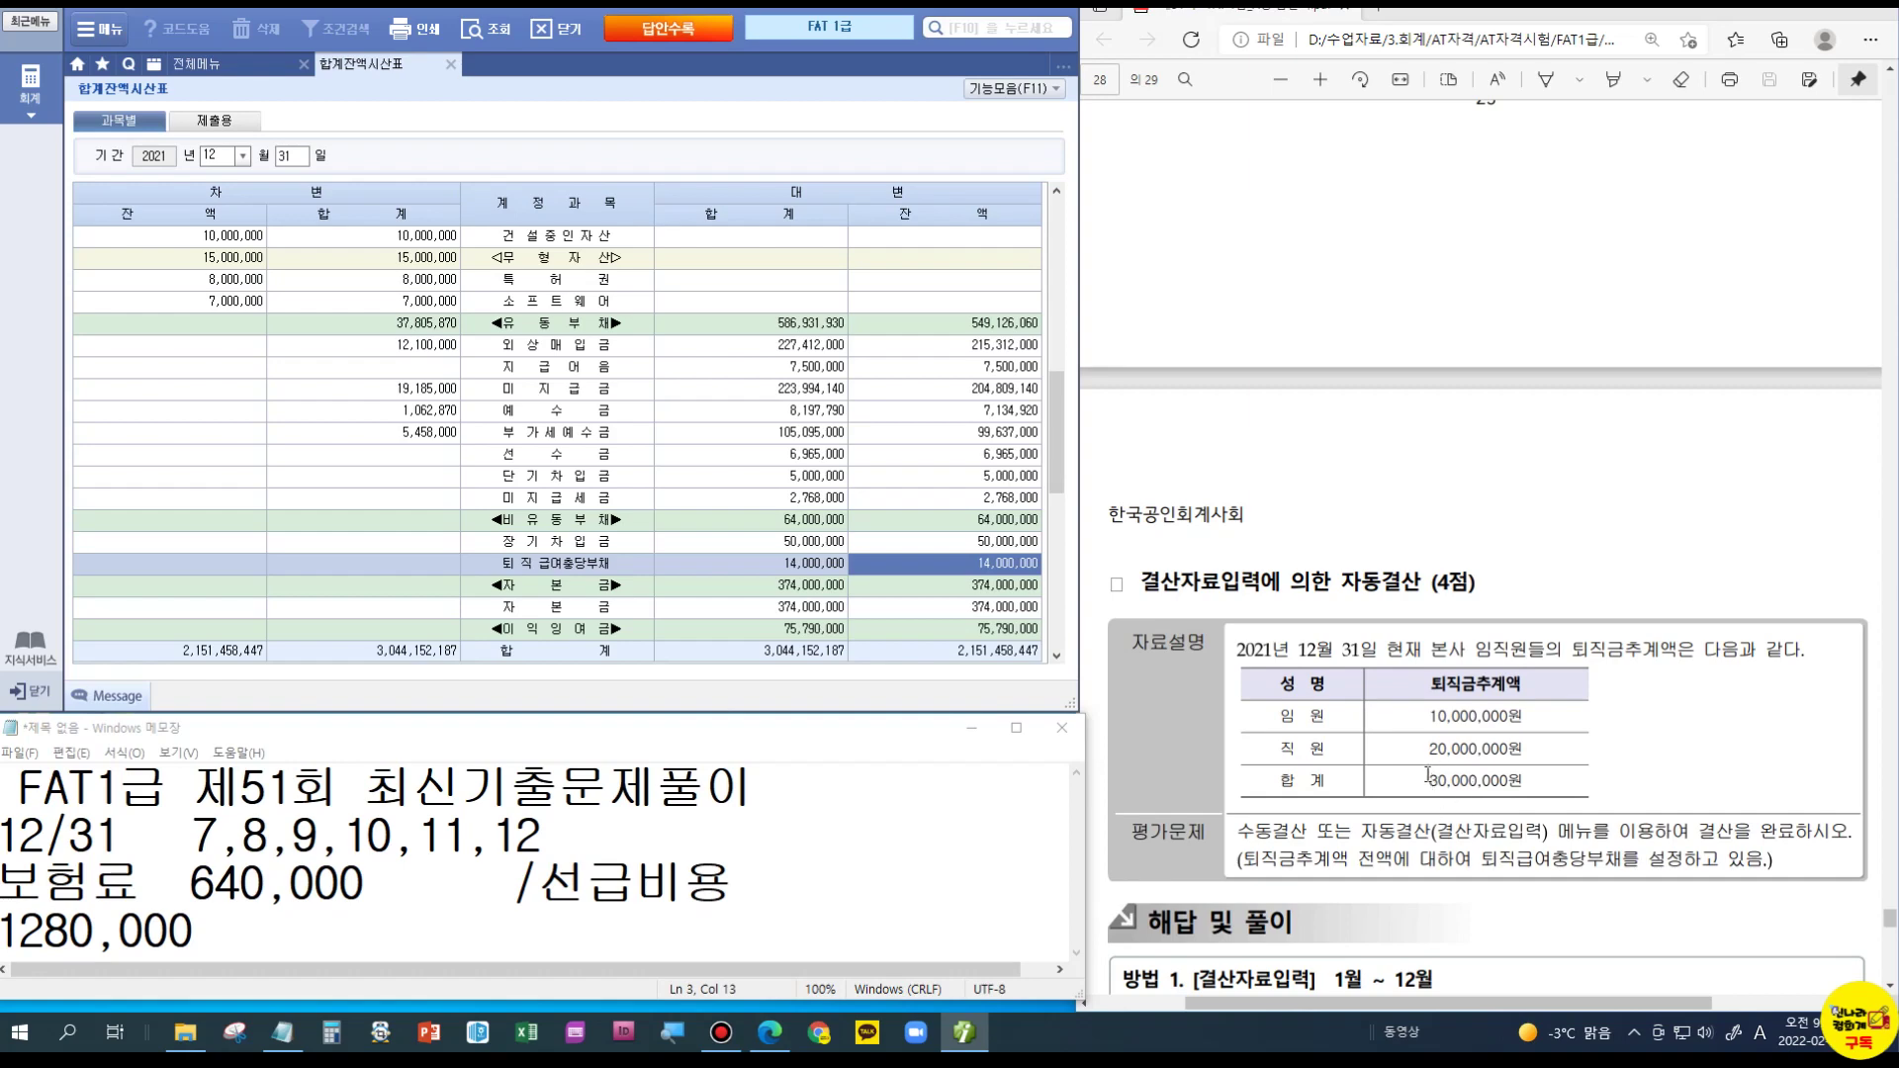
# Step: Close the 합계잔액시산표 and open 결산자료입력 for January to December 2021, accepting the 매출원가 및 경비선택 dialog unchanged
pyautogui.click(451, 65)
pyautogui.click(907, 160)
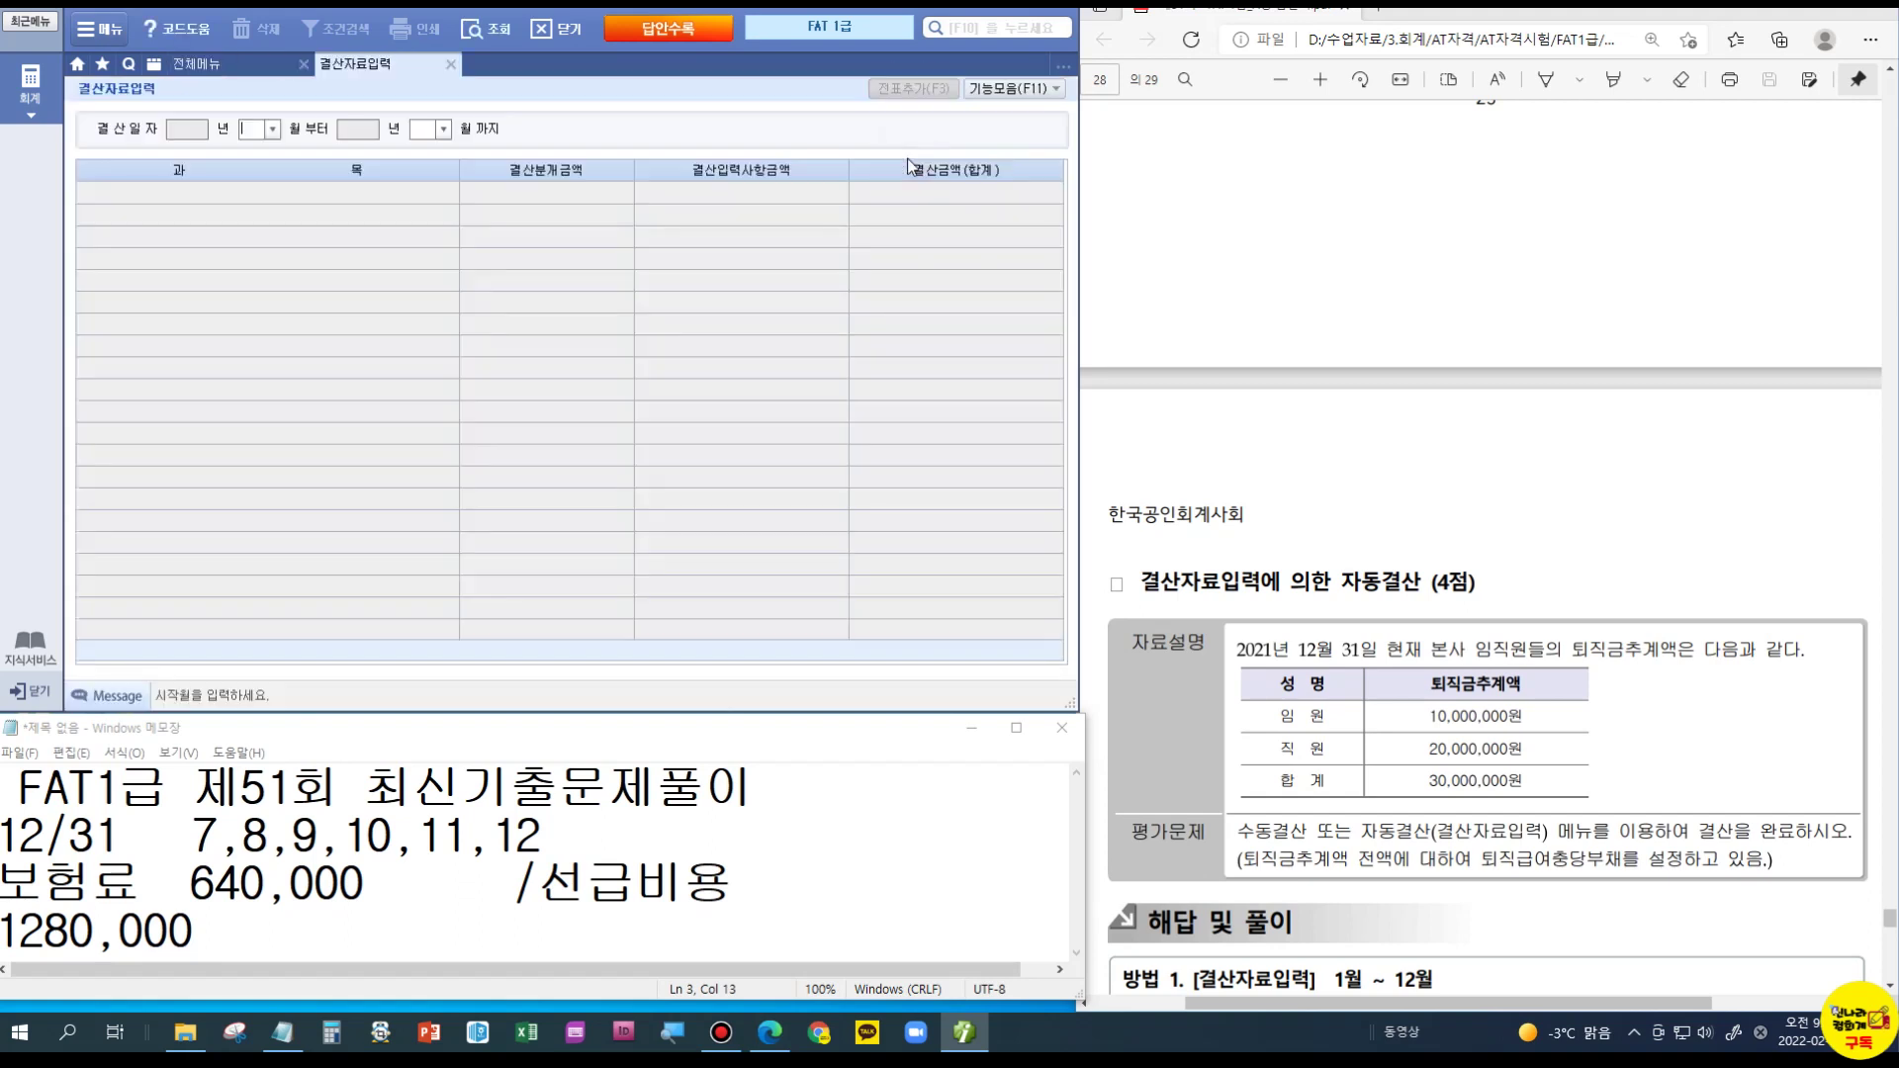
pyautogui.write('1,12')
pyautogui.press('Return')
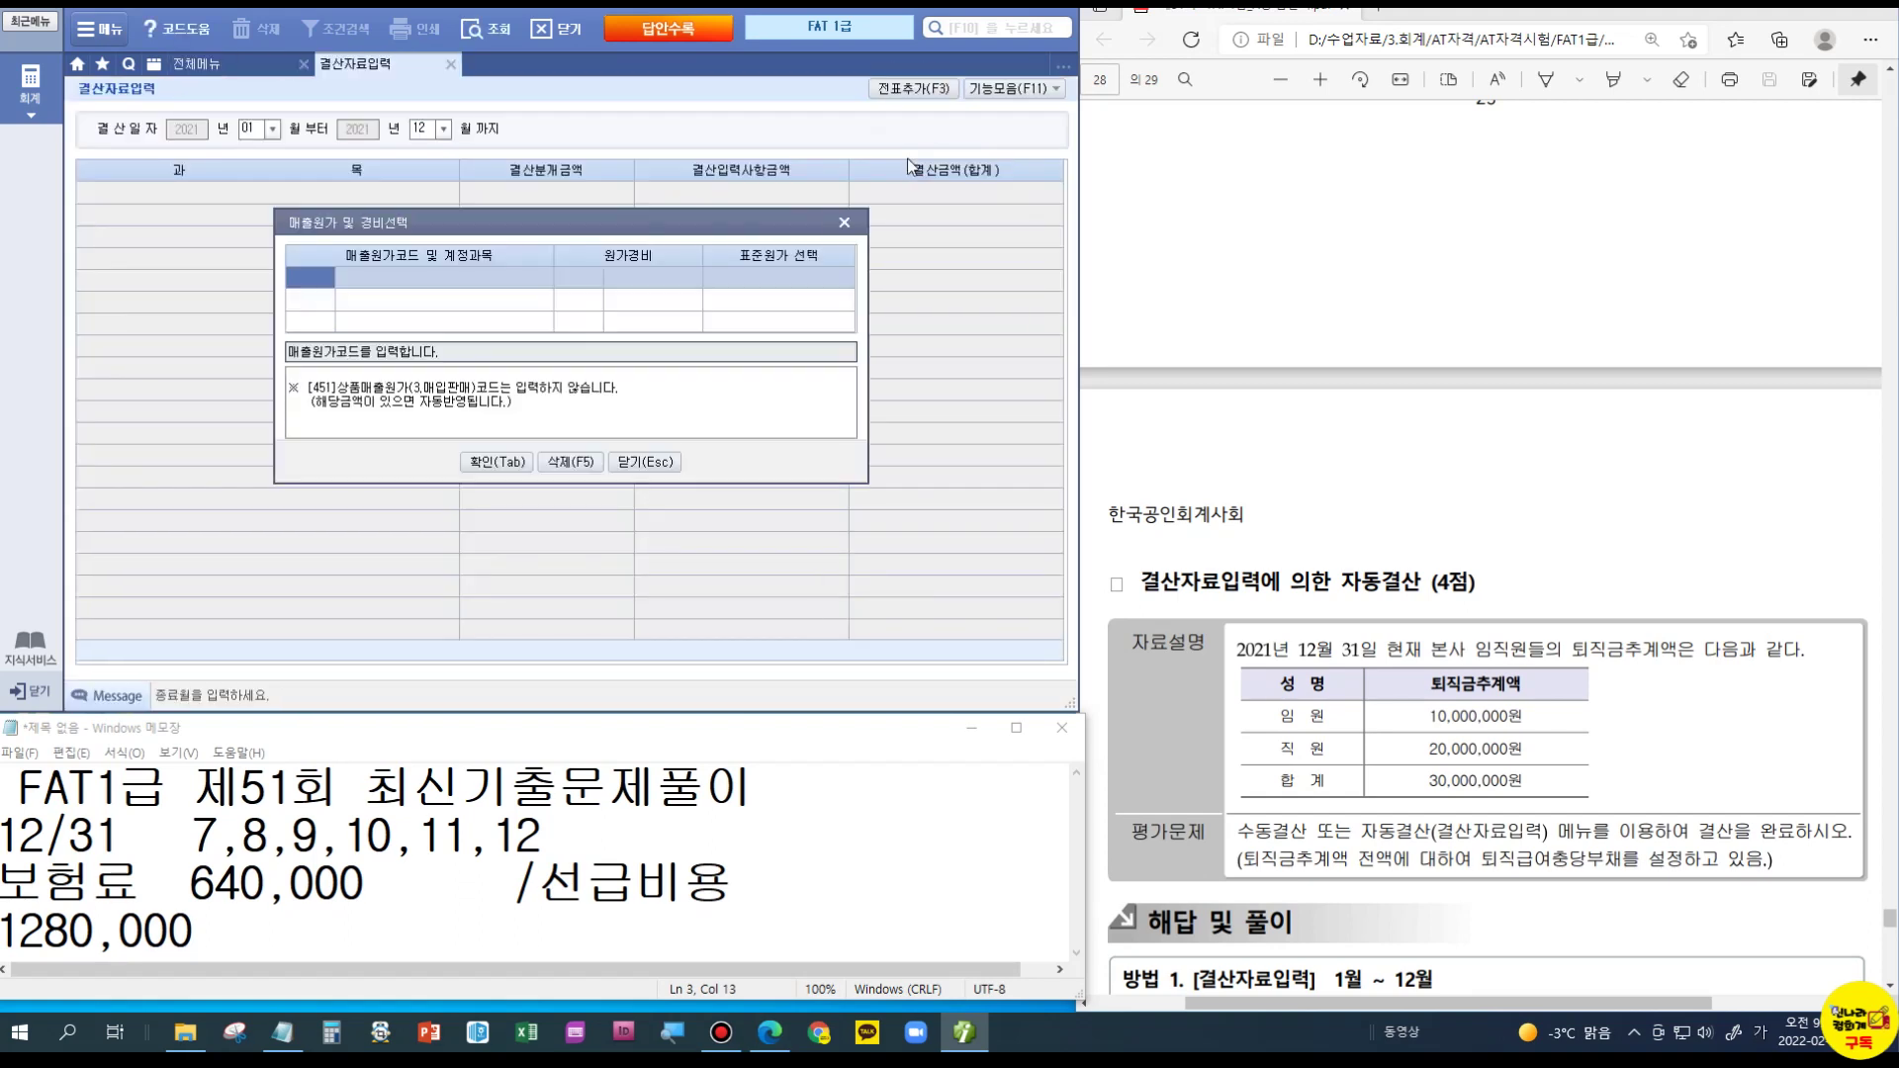
pyautogui.click(497, 462)
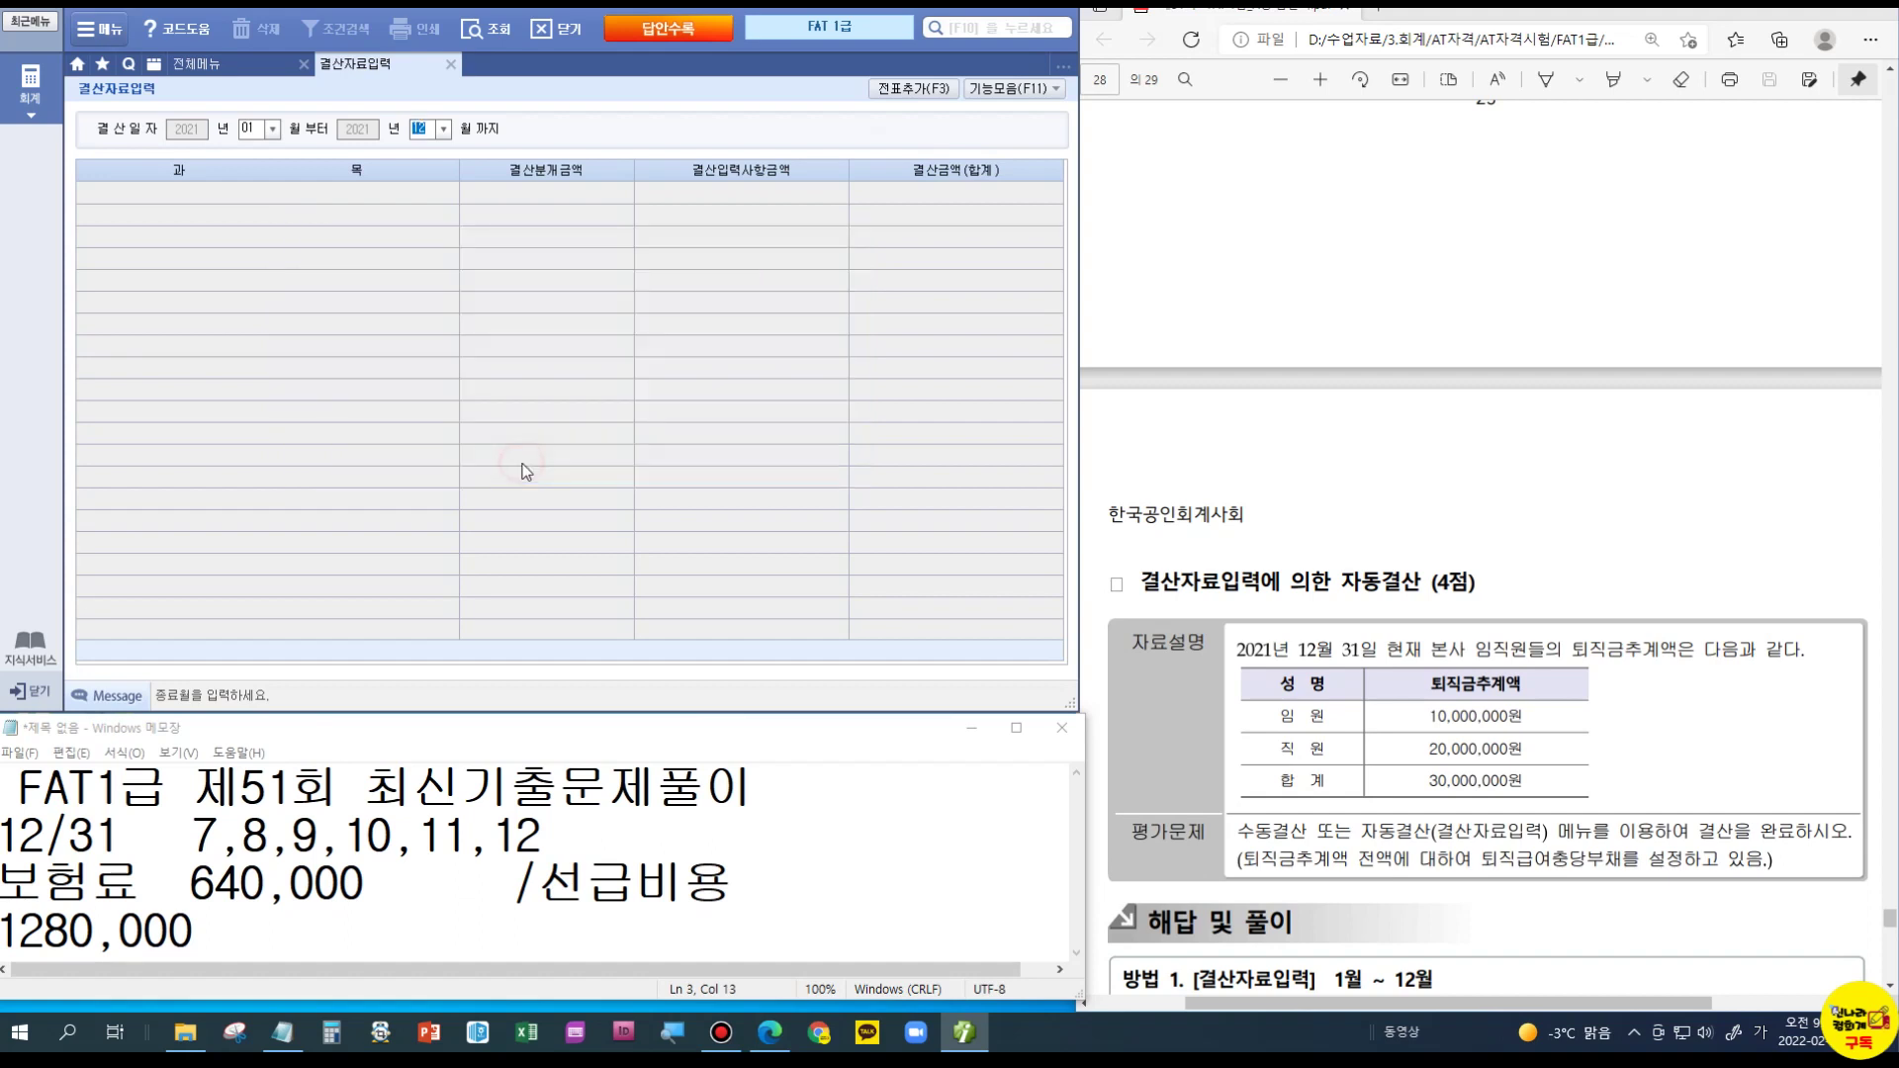
# Step: Enter 16,000,000 as the 결산입력사항금액 of 퇴직급여(전입액)
pyautogui.scroll(-3, 525, 472)
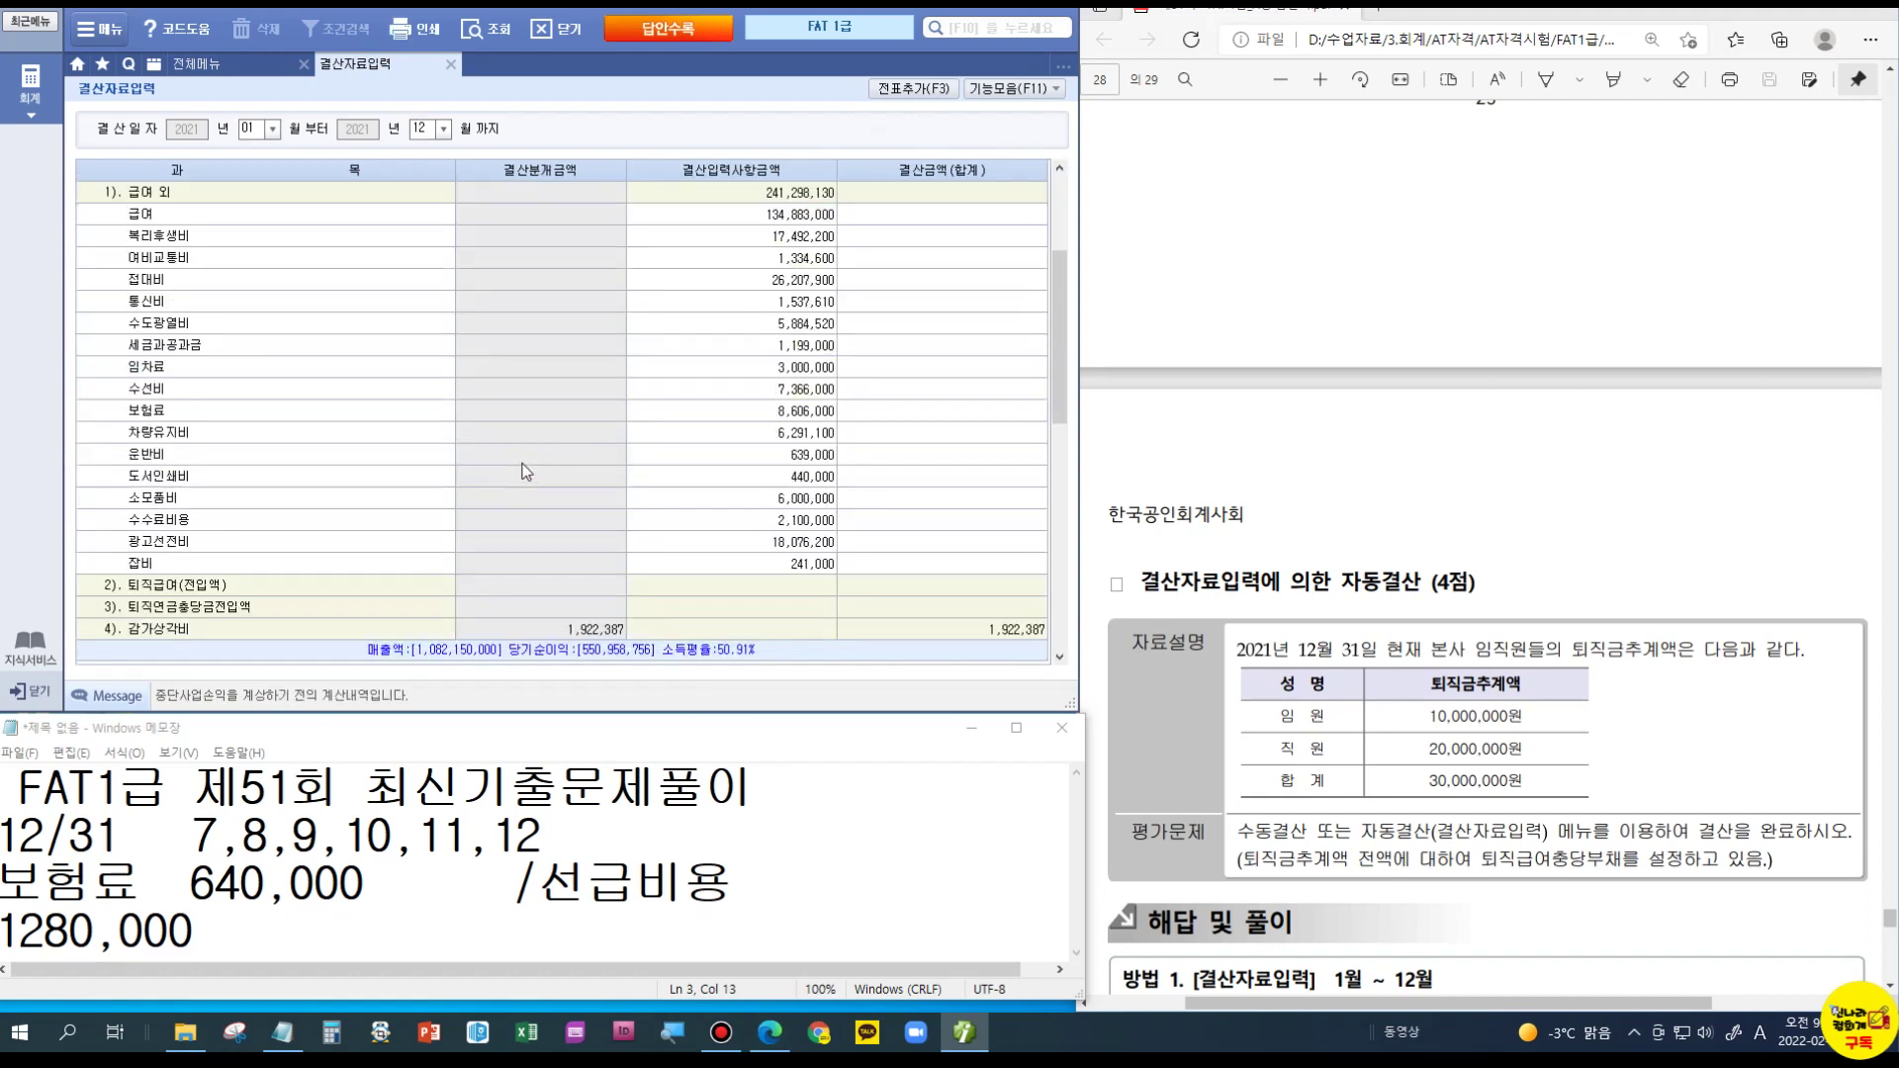
pyautogui.scroll(3, 164, 409)
pyautogui.click(150, 374)
pyautogui.scroll(-3, 158, 396)
pyautogui.scroll(-3, 154, 428)
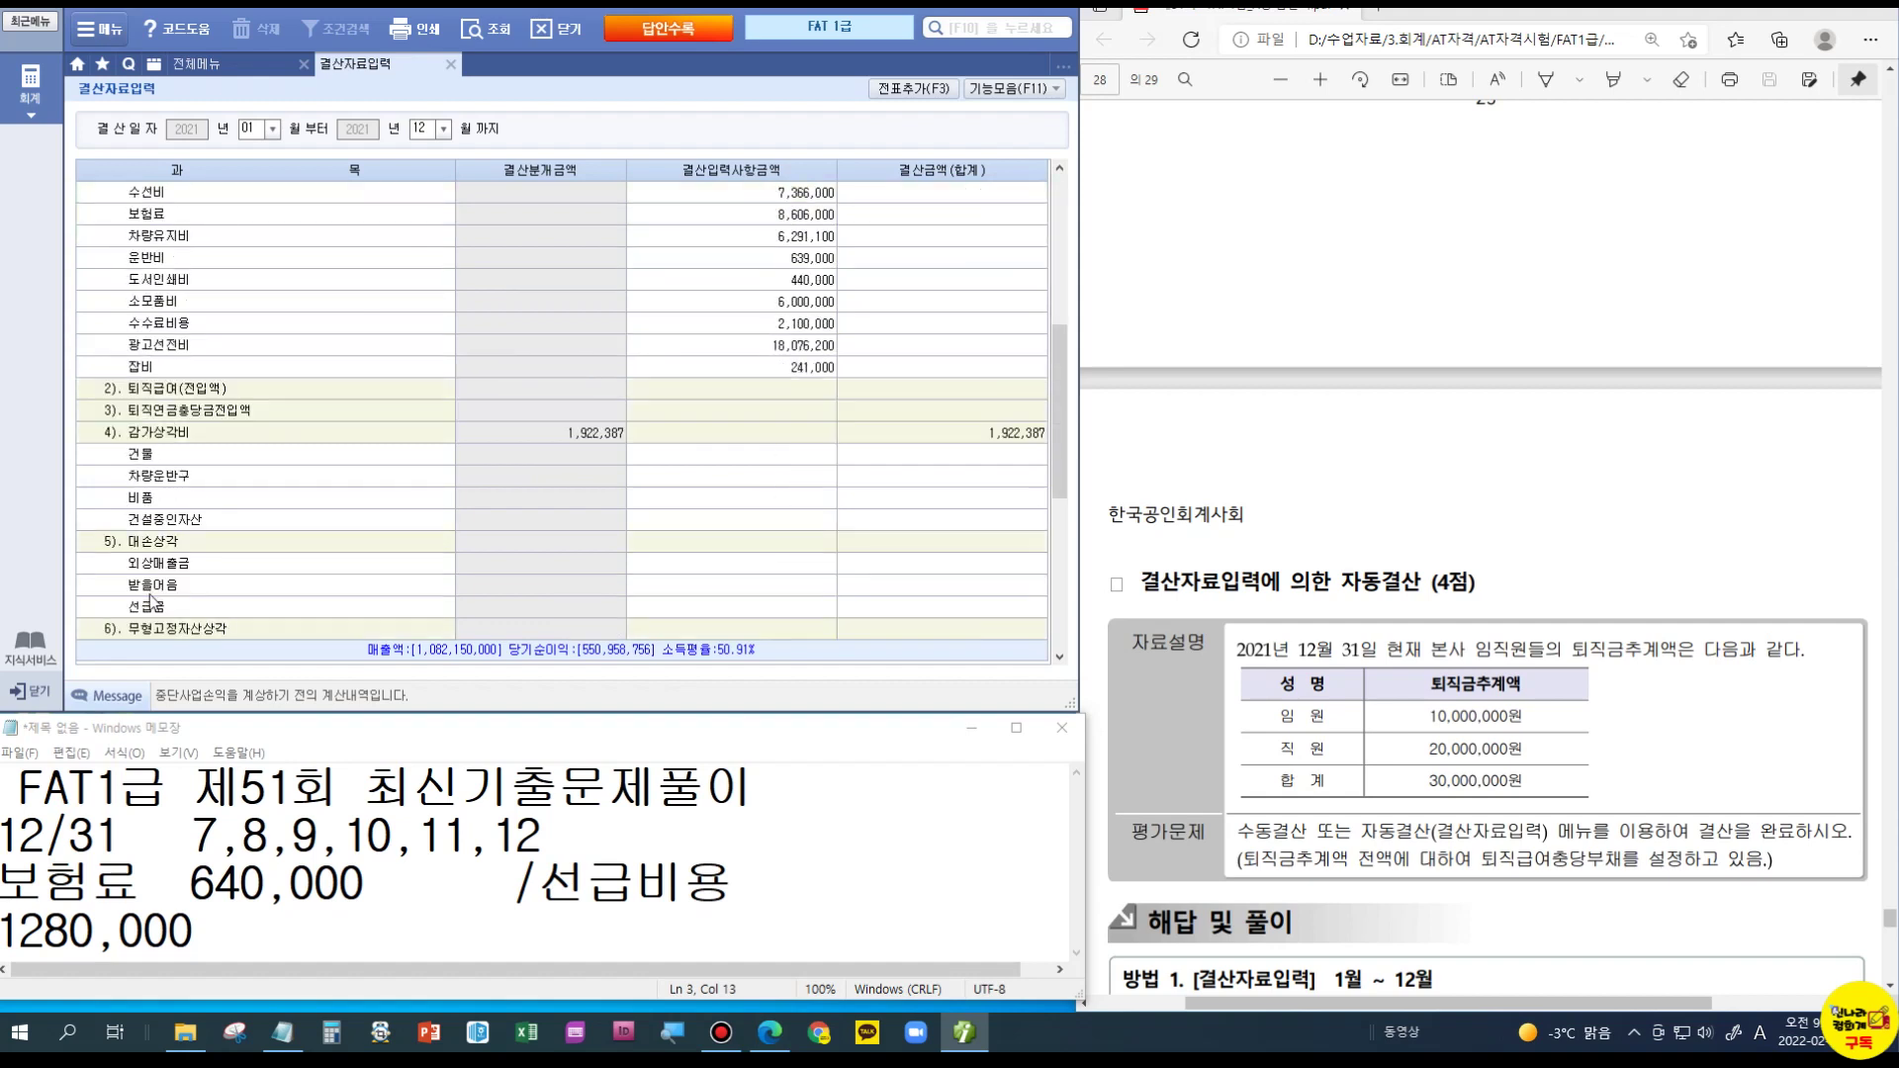
pyautogui.click(193, 391)
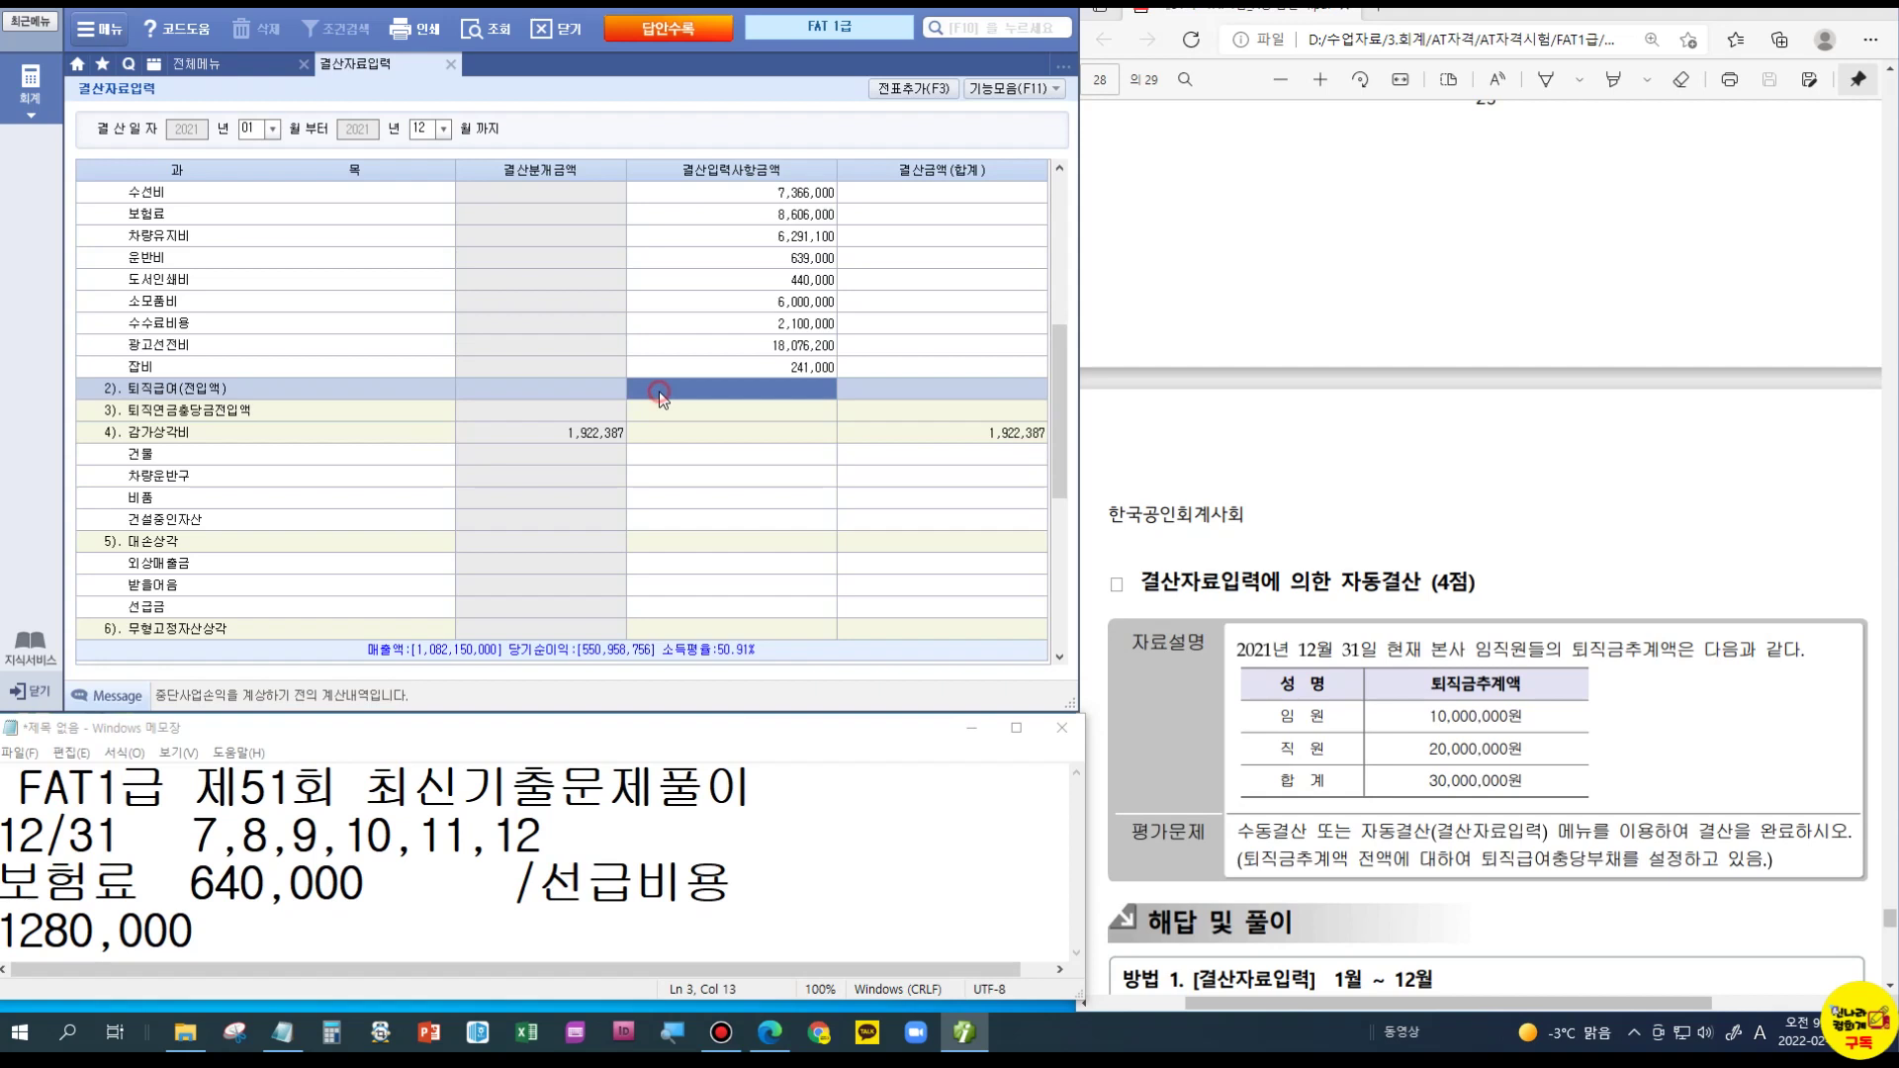
pyautogui.write('16000000')
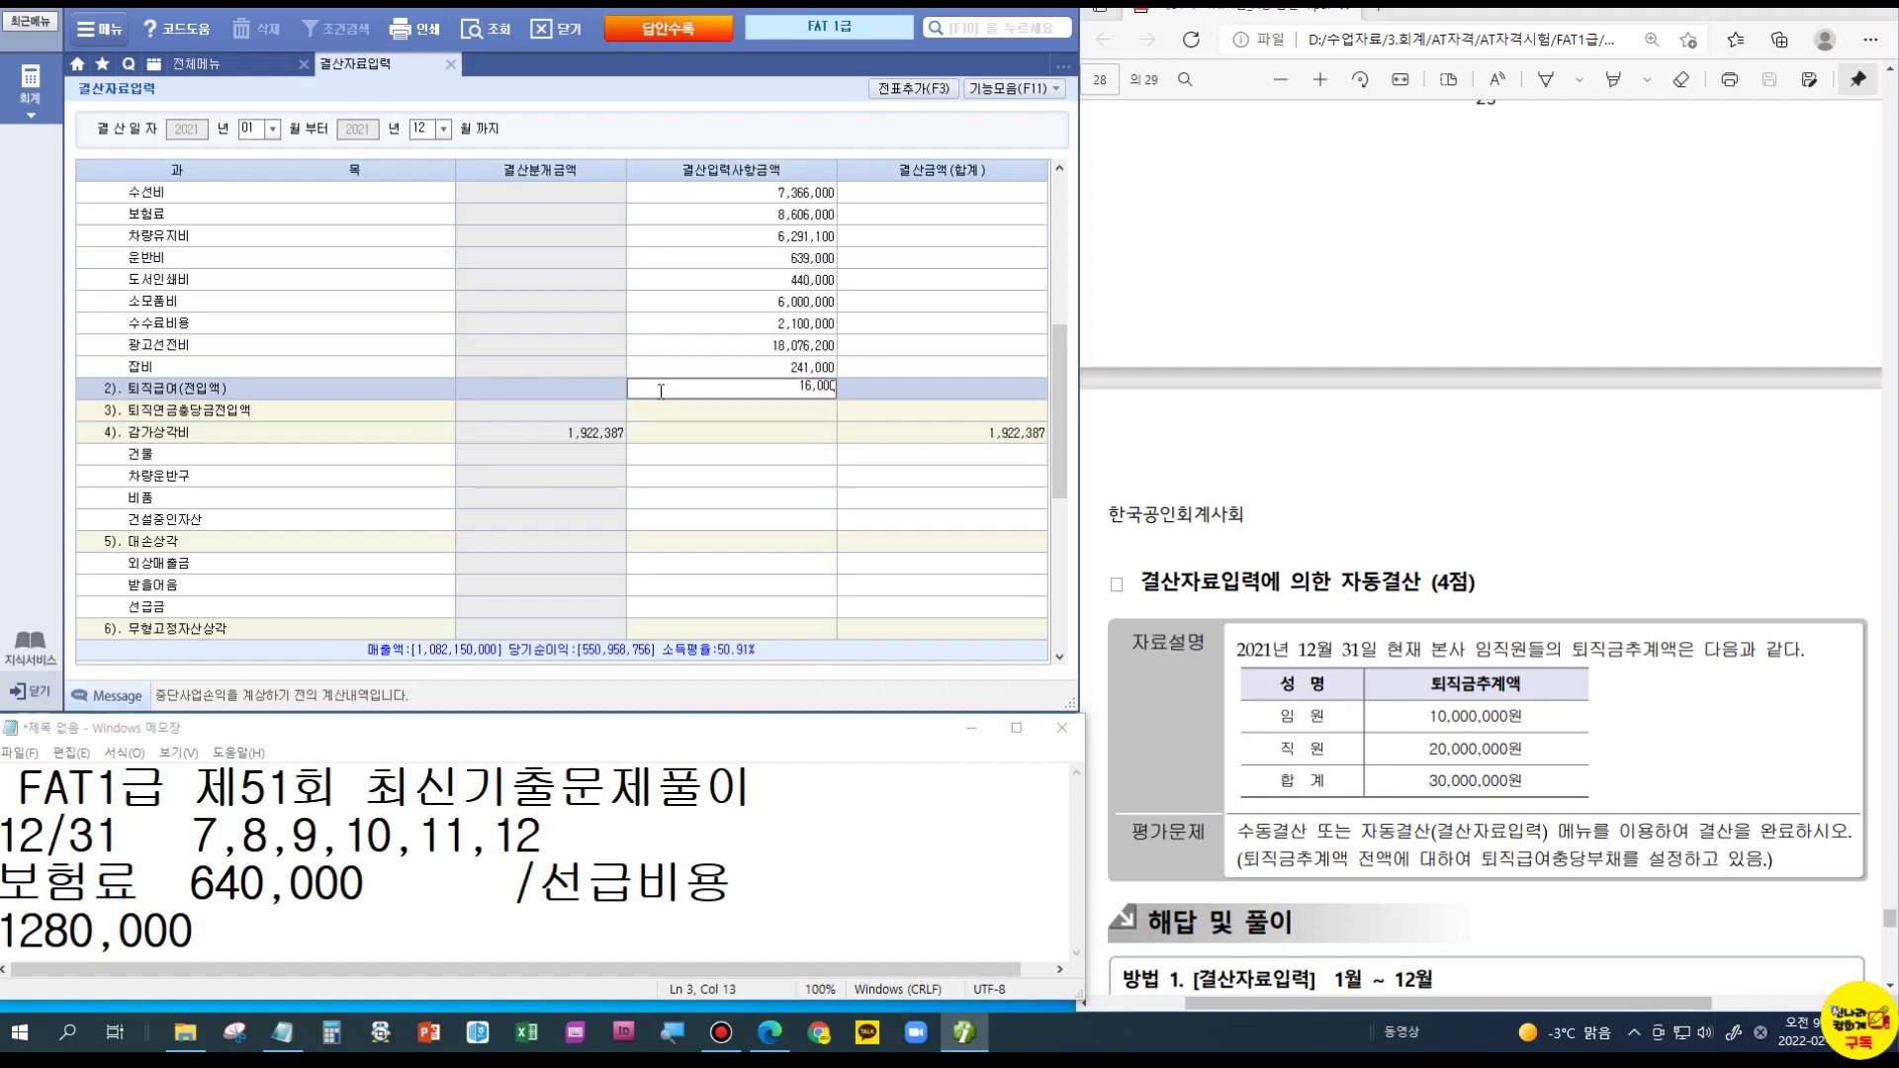
pyautogui.press('Return')
pyautogui.click(658, 392)
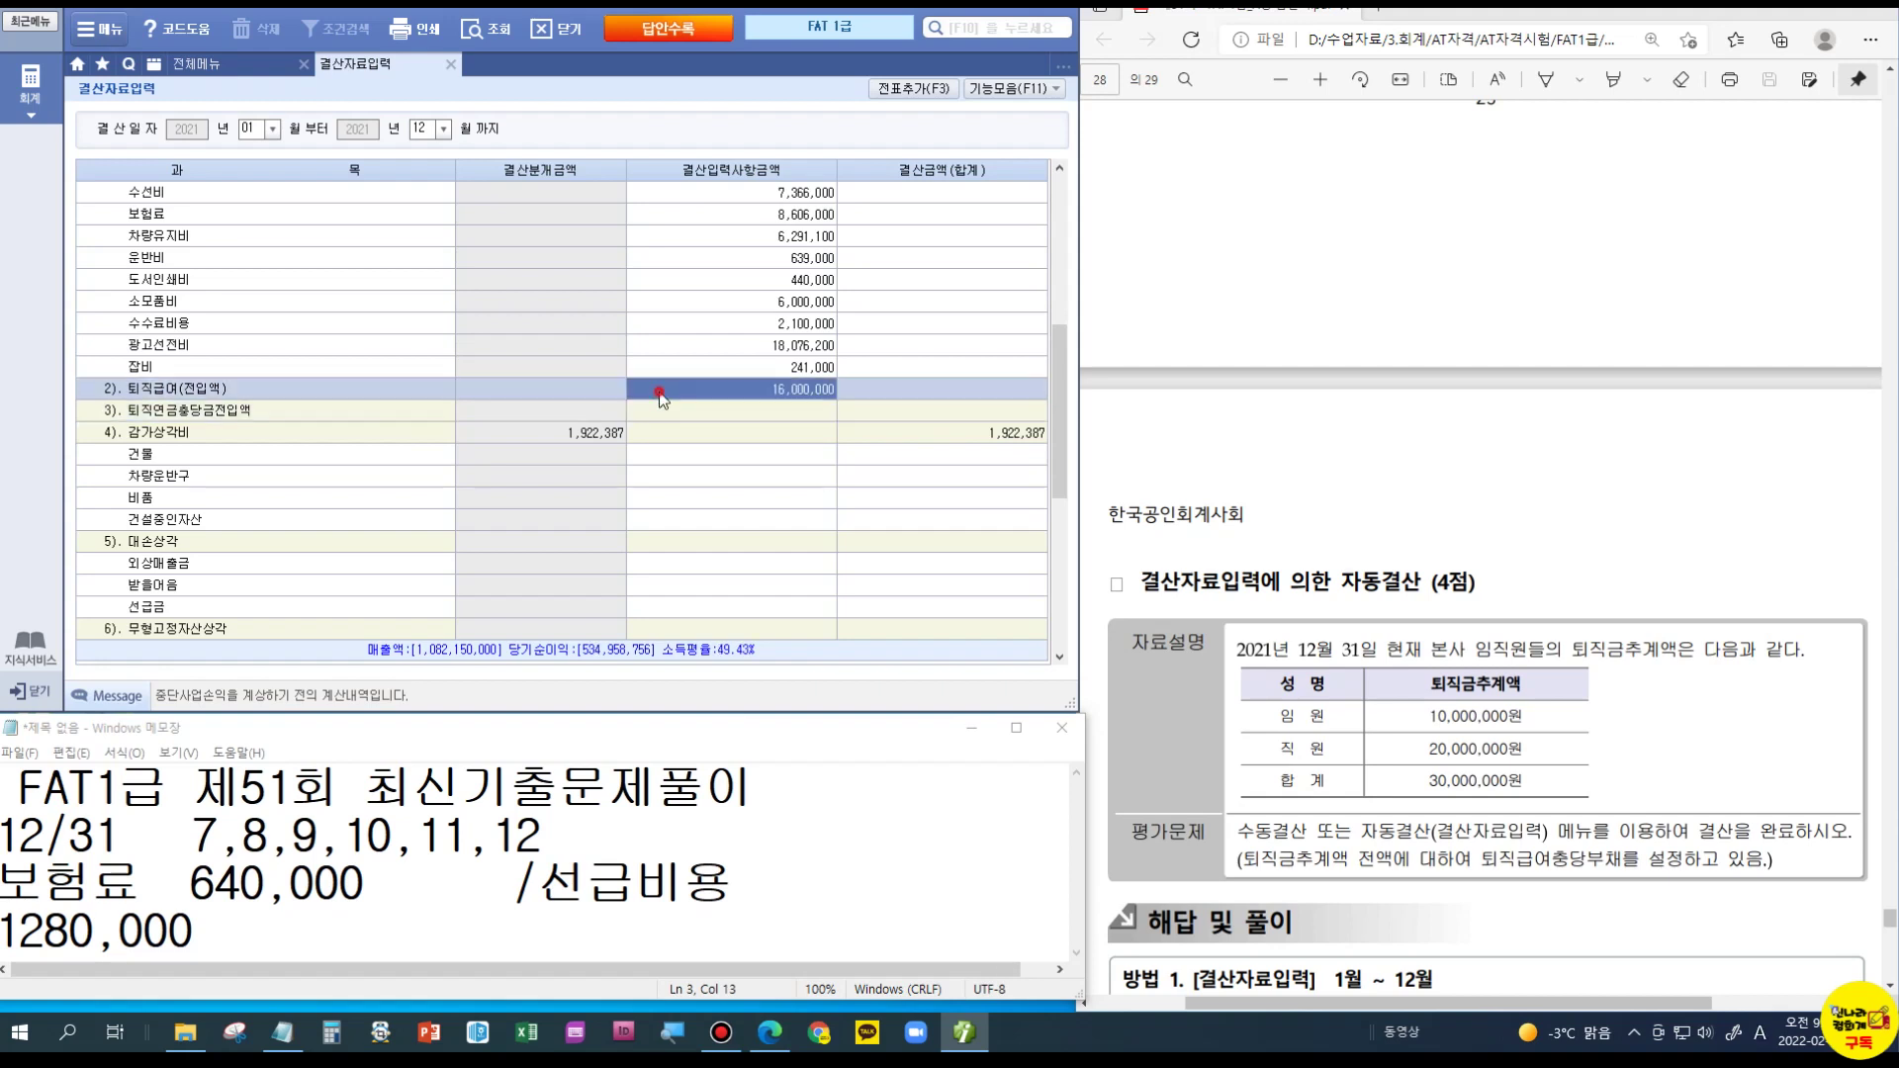
# Step: Add the automatic closing entries from 결산자료입력 to the general vouchers (전표추가) and confirm
pyautogui.click(896, 89)
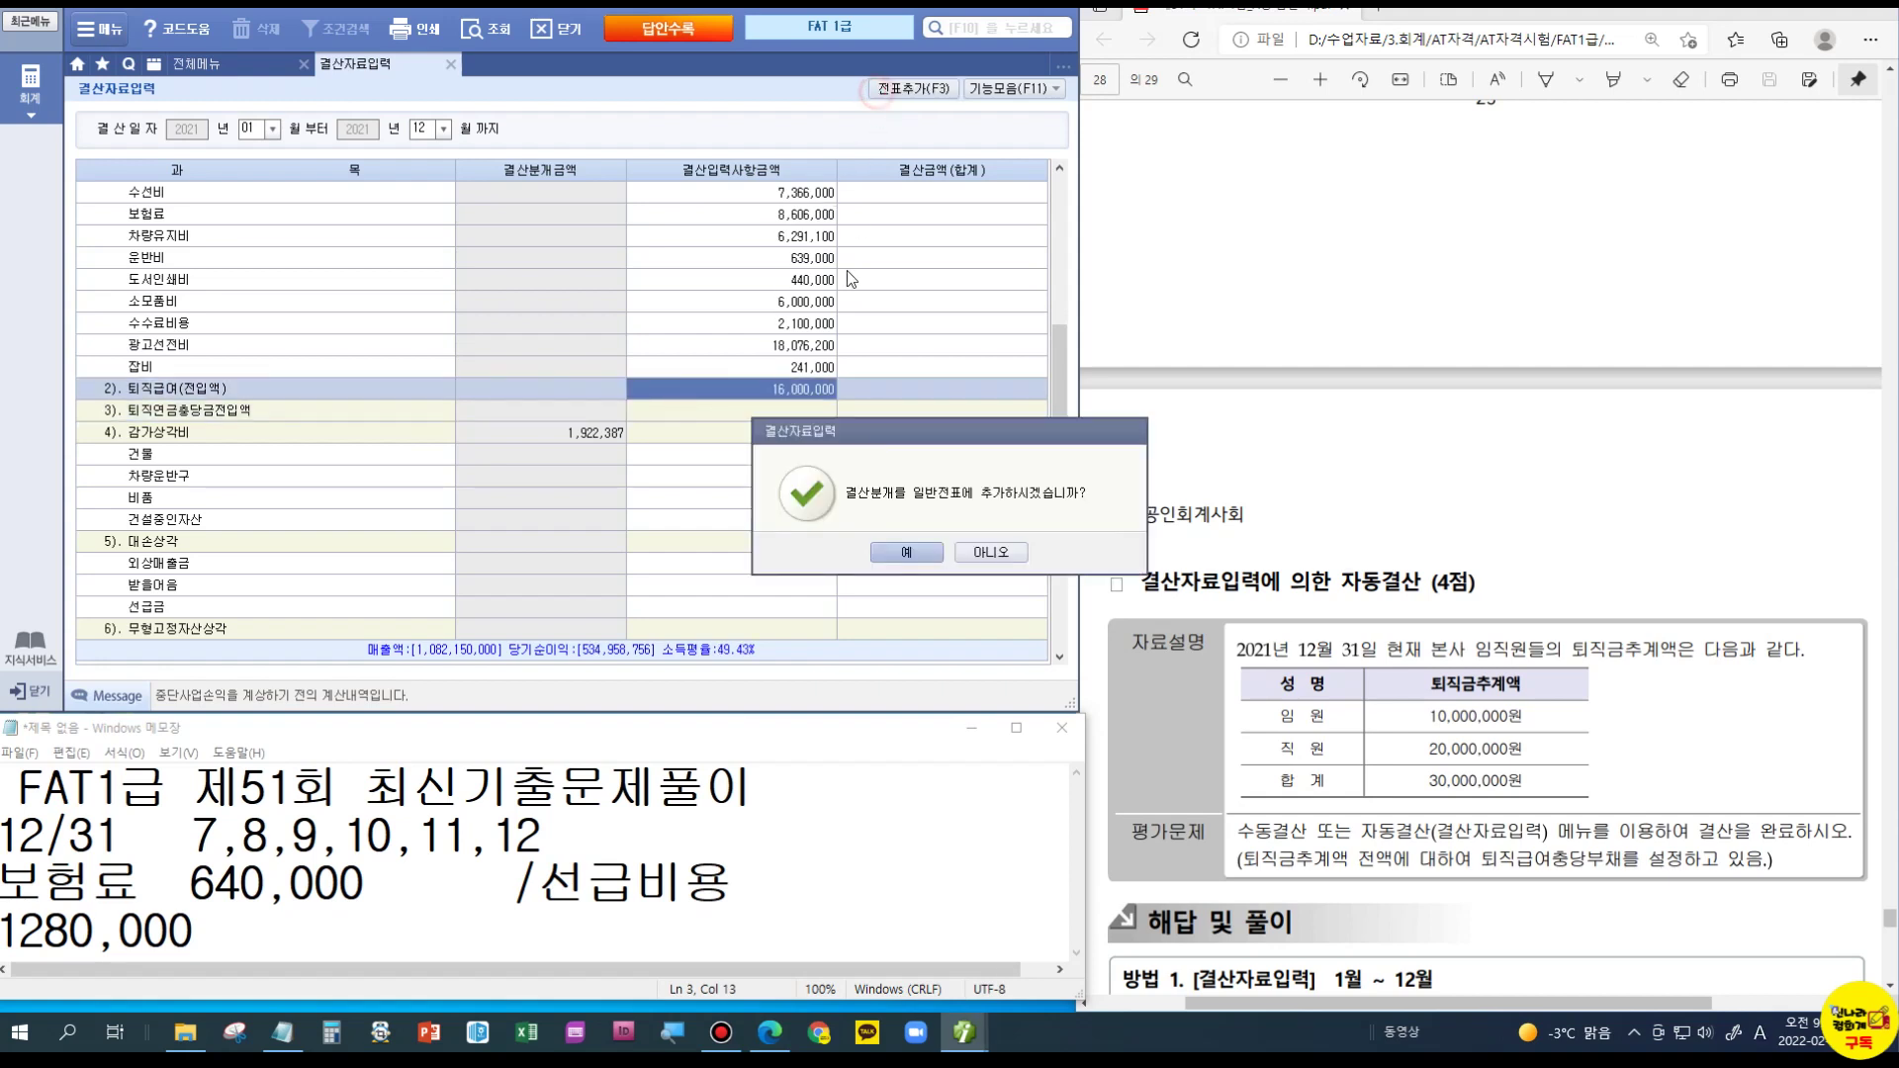
pyautogui.click(906, 551)
pyautogui.click(923, 556)
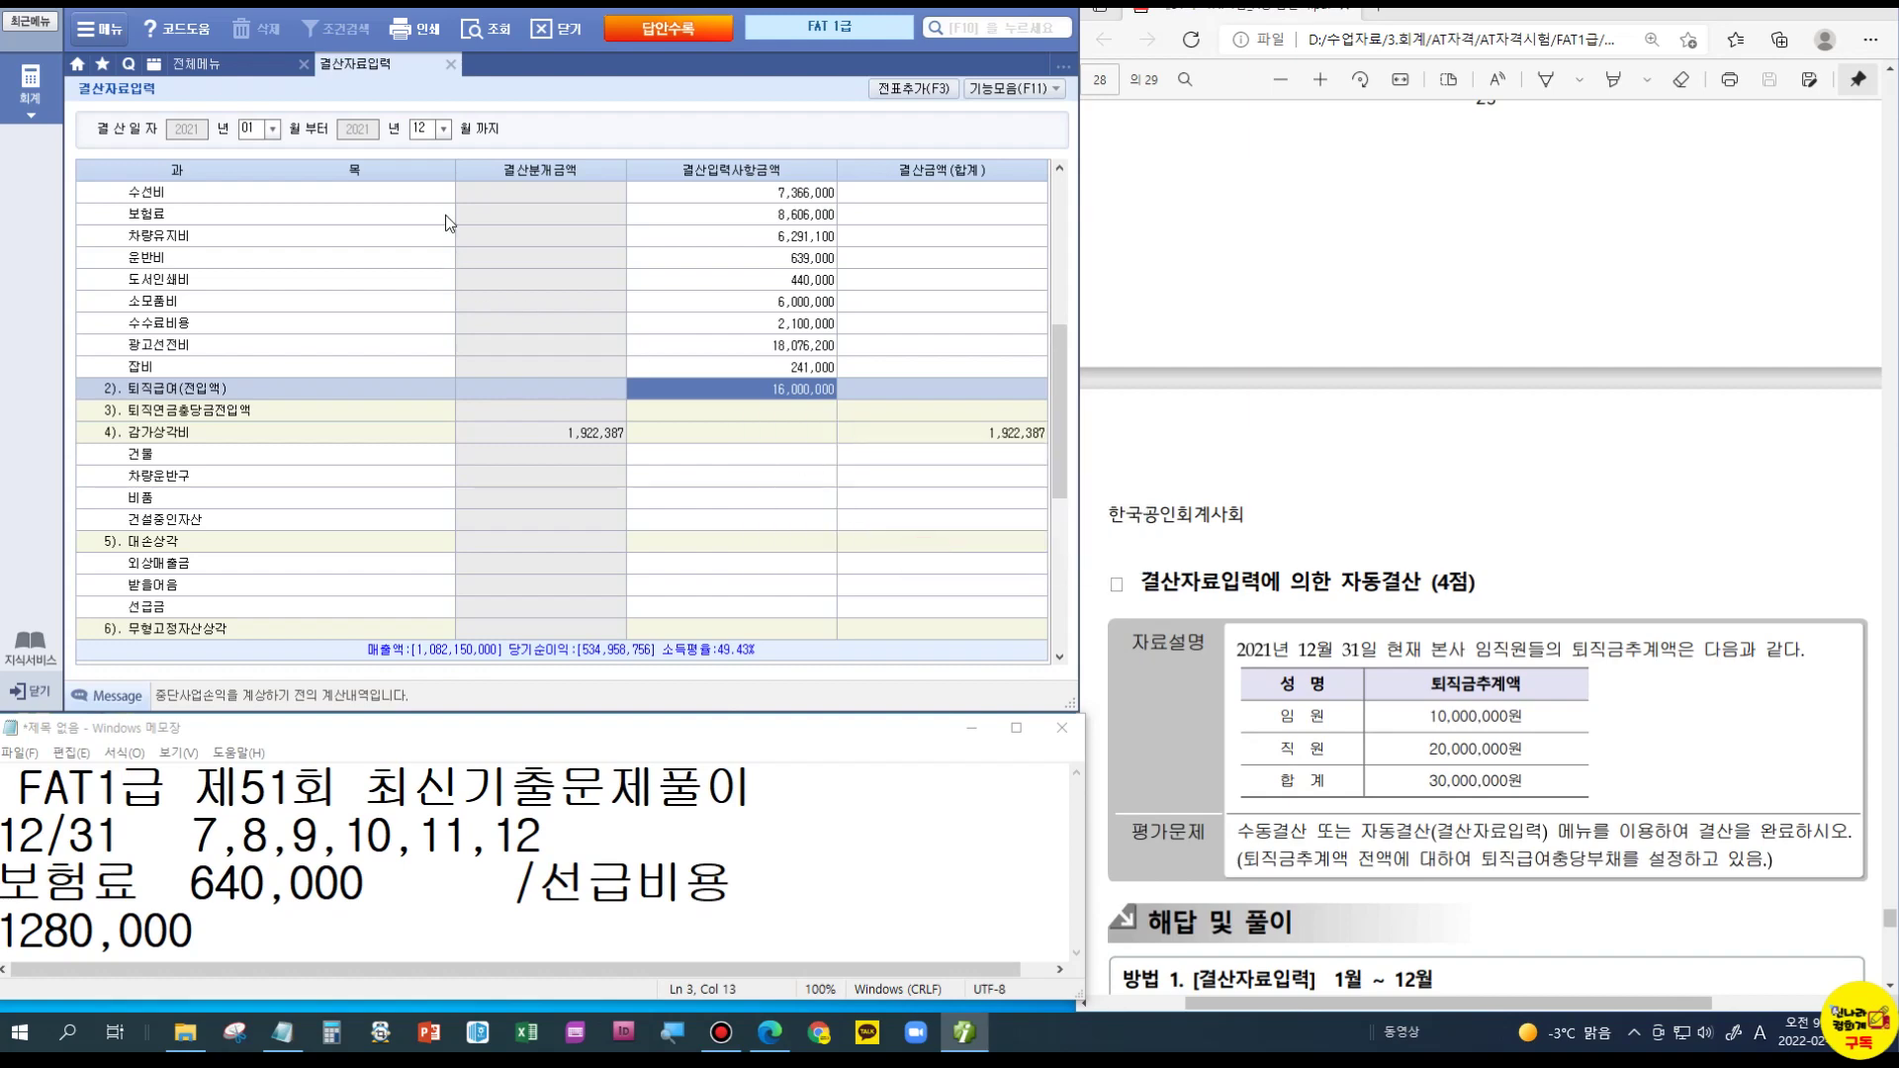
# Step: Close 결산자료입력 and check the generated 퇴직급여충당부채 closing voucher in 일반전표입력 for December 31
pyautogui.click(451, 67)
pyautogui.click(407, 157)
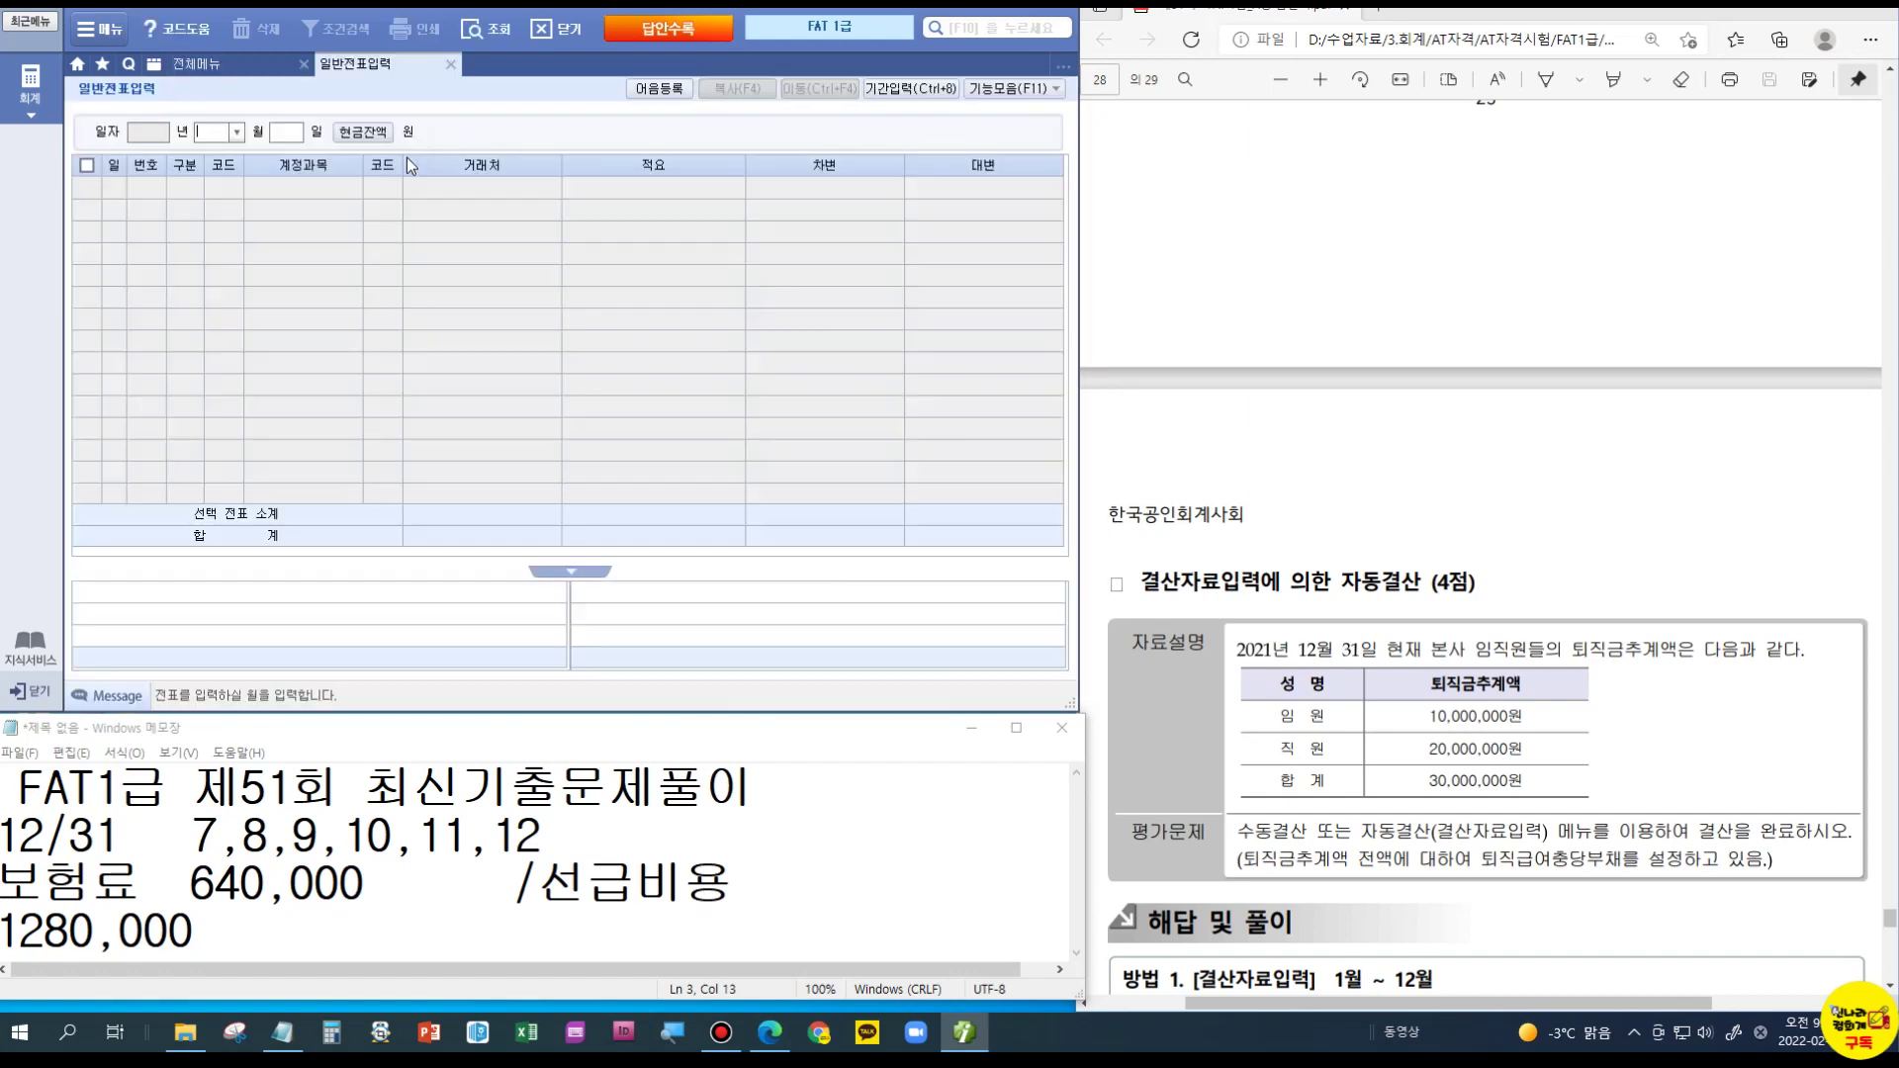
pyautogui.write('12')
pyautogui.press('Return')
pyautogui.write('31')
pyautogui.press('Return')
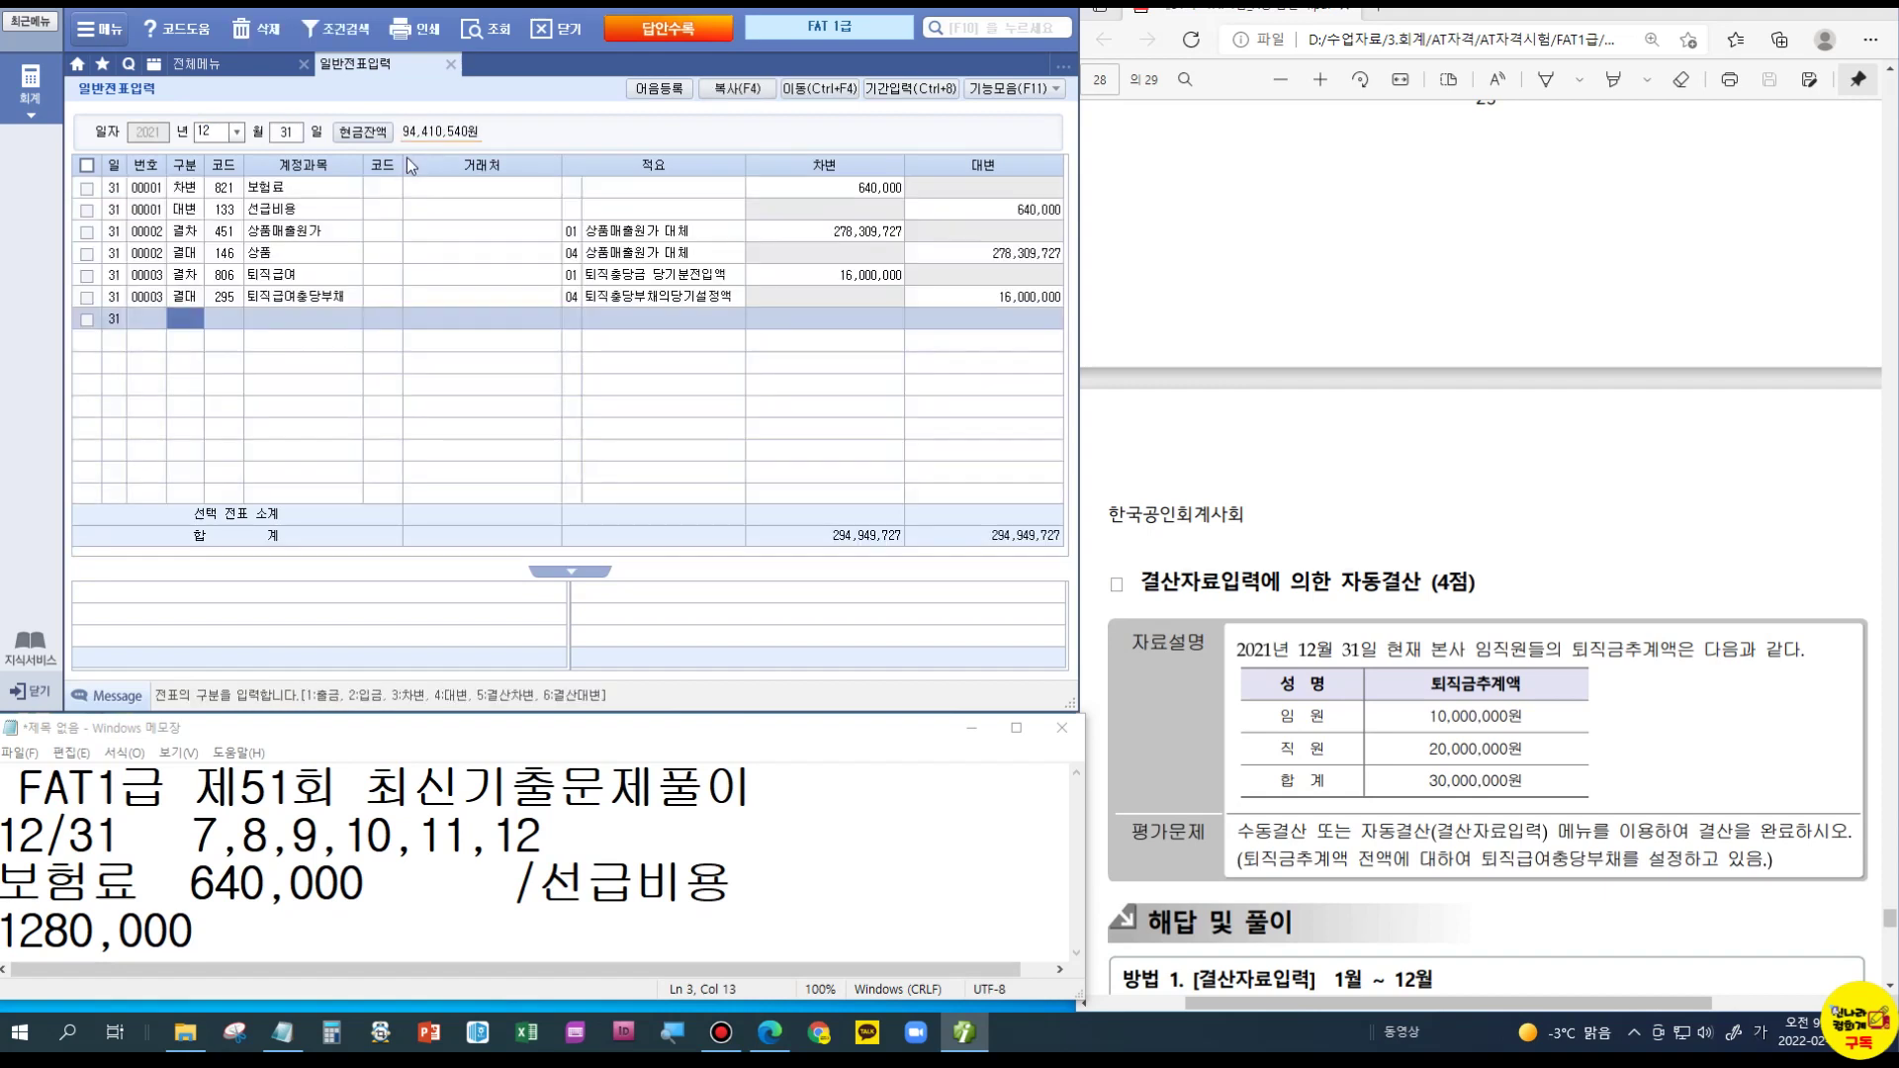
pyautogui.click(342, 293)
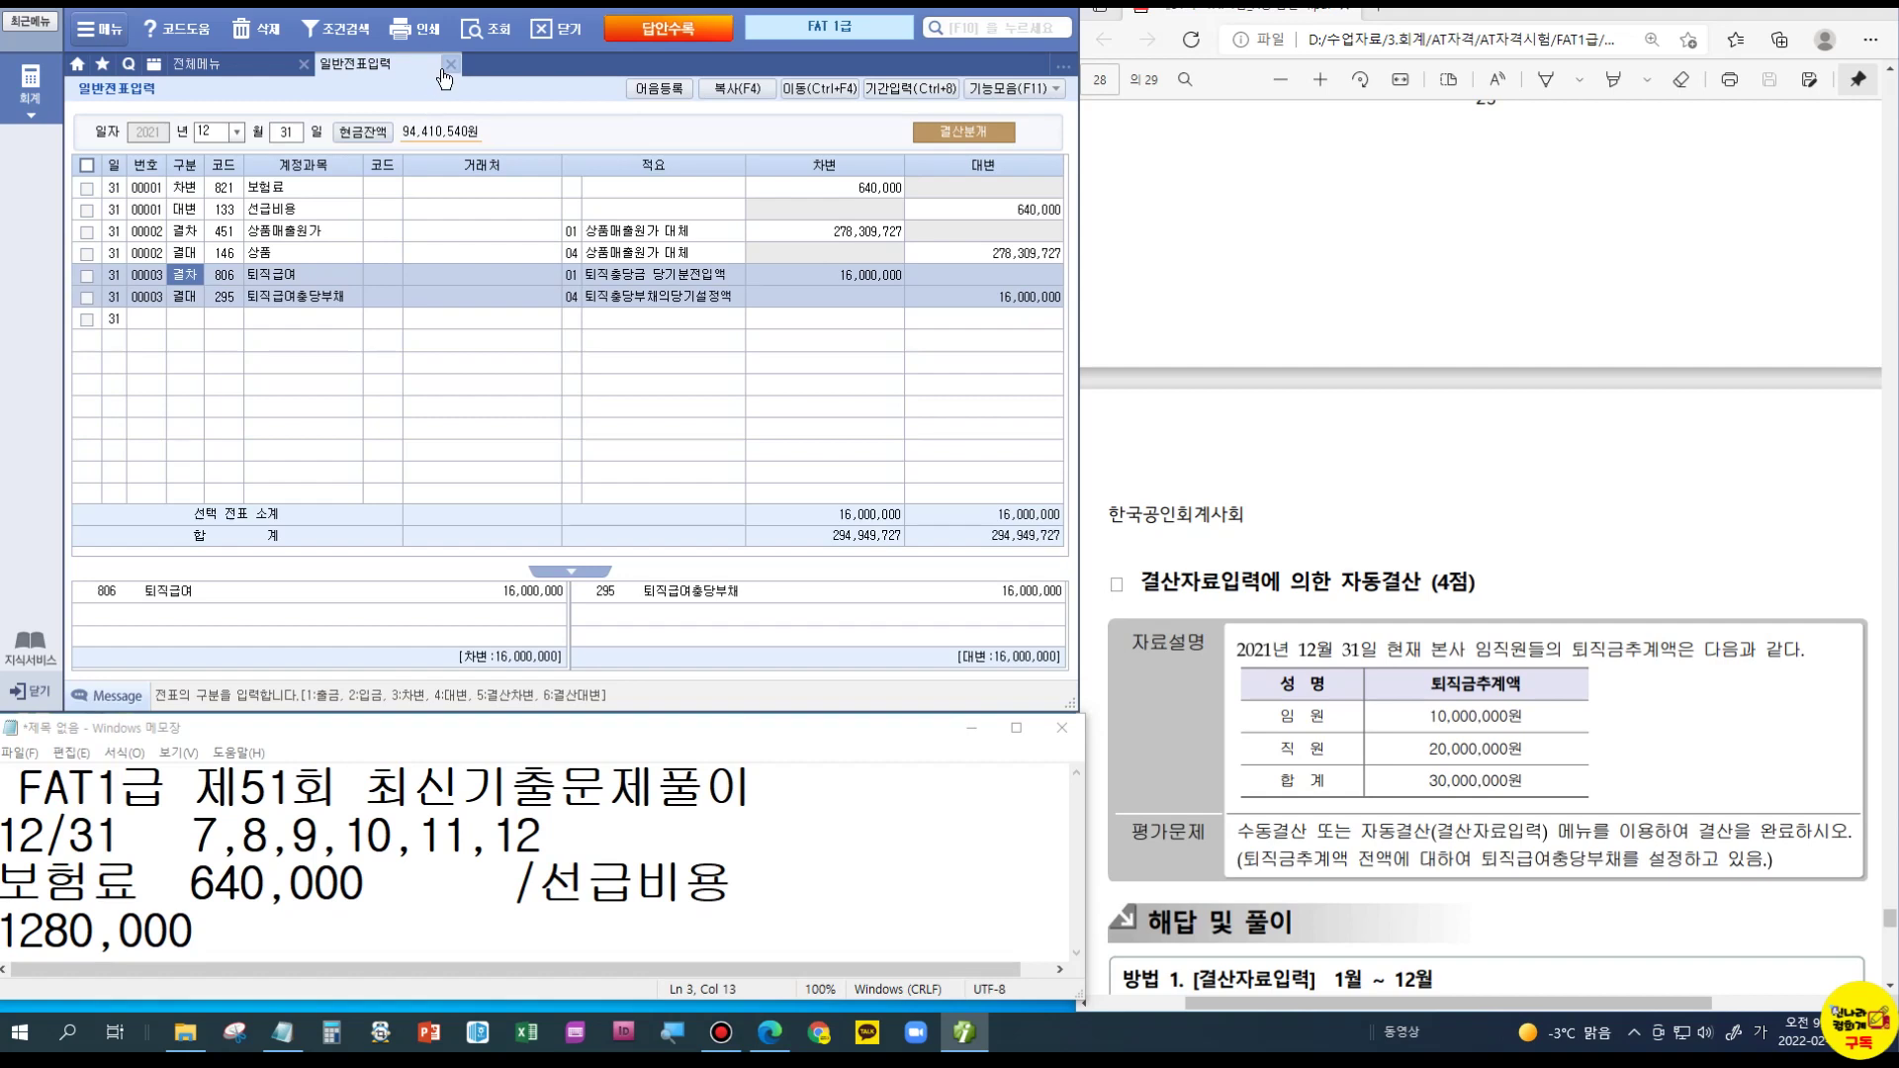
# Step: Check the 퇴직급여충당부채 balance in the 합계잔액시산표 against the 퇴직금추계액 total and mark the 평가문제 instruction to complete the closing
pyautogui.click(255, 67)
pyautogui.click(857, 175)
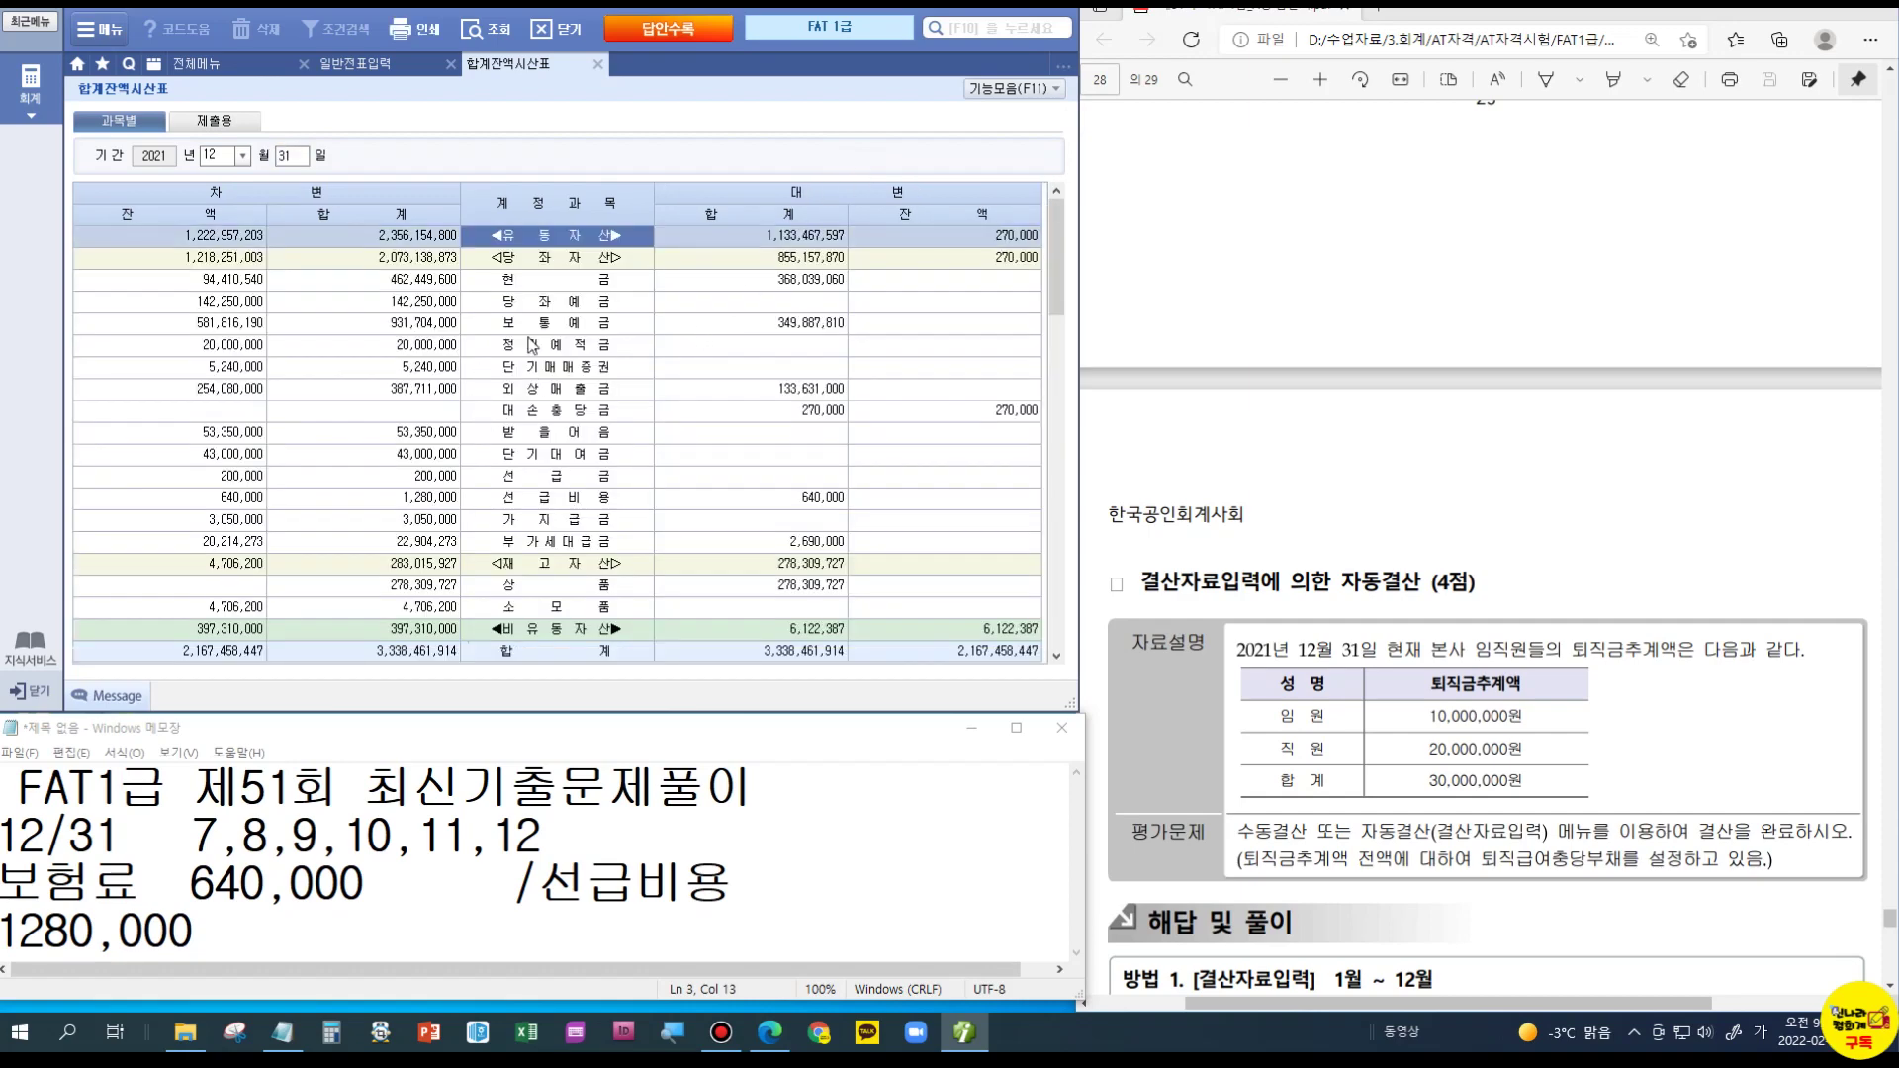
pyautogui.scroll(-10, 530, 346)
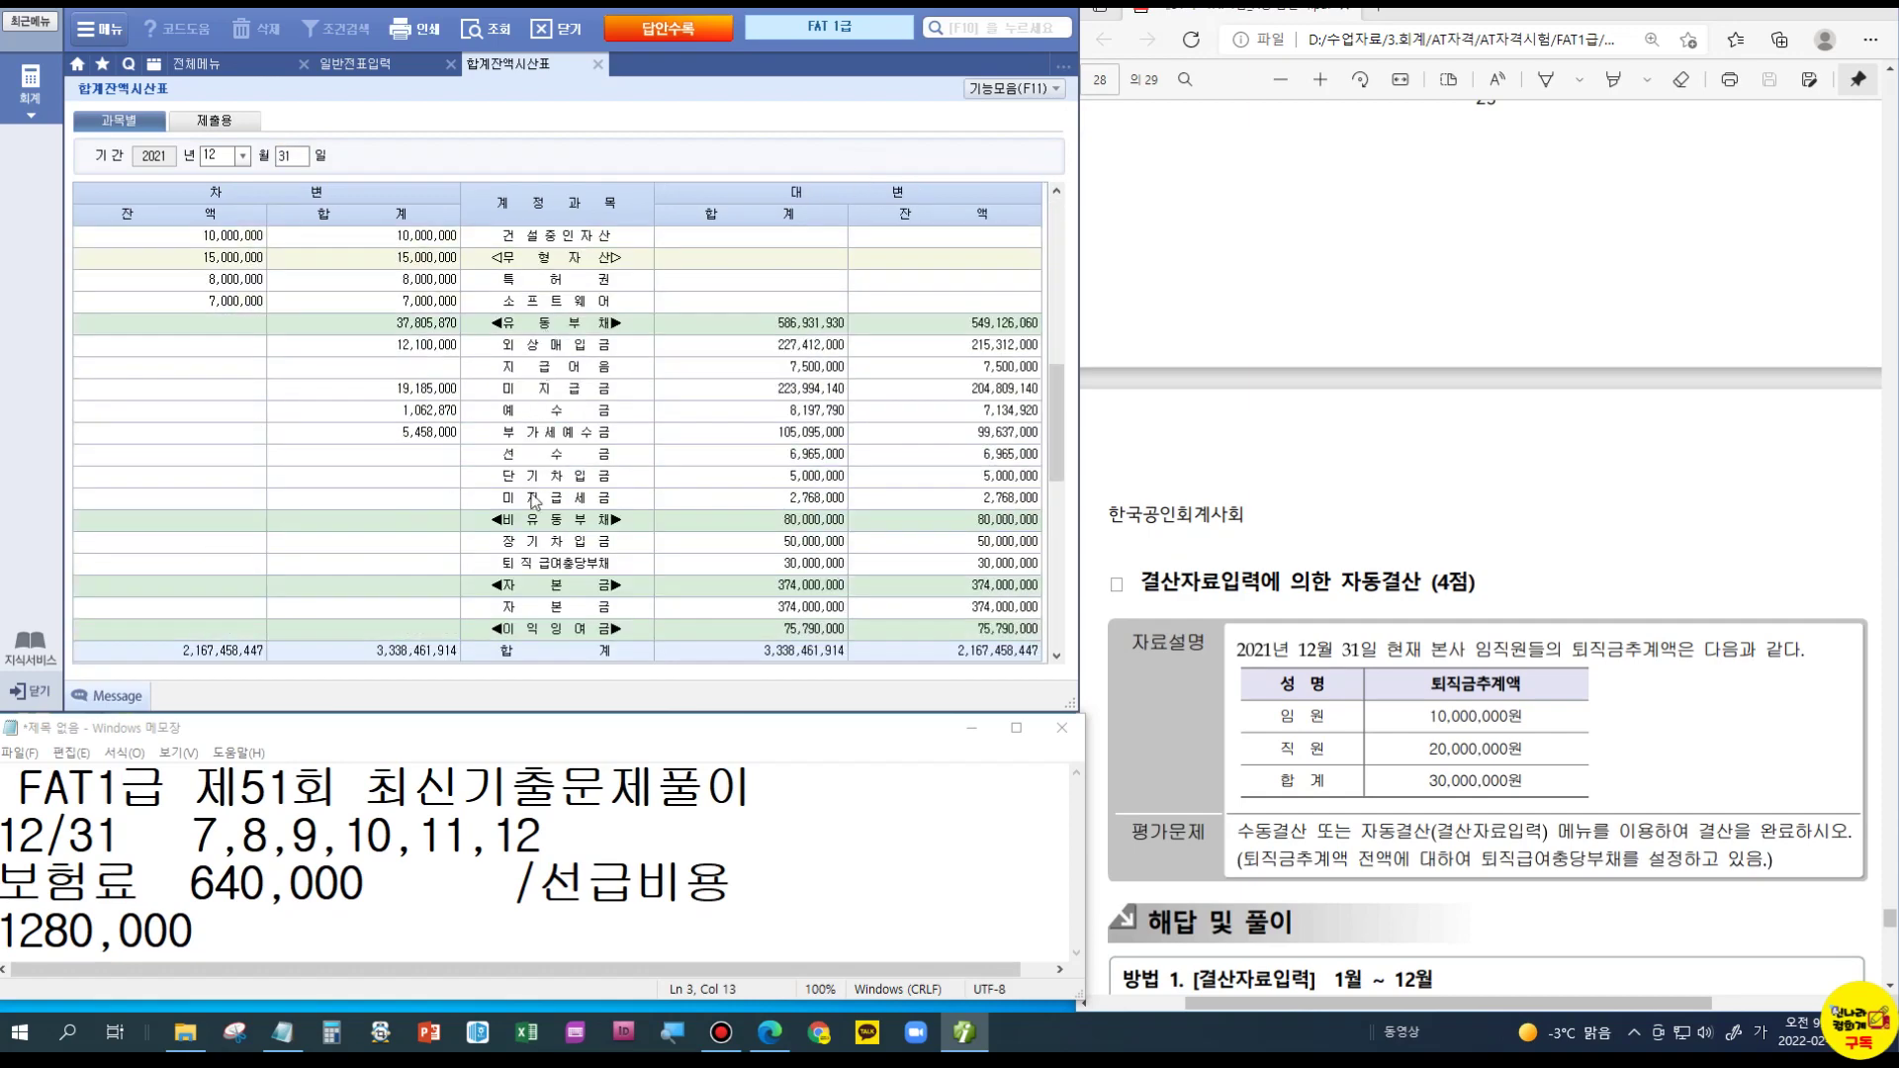
pyautogui.click(546, 563)
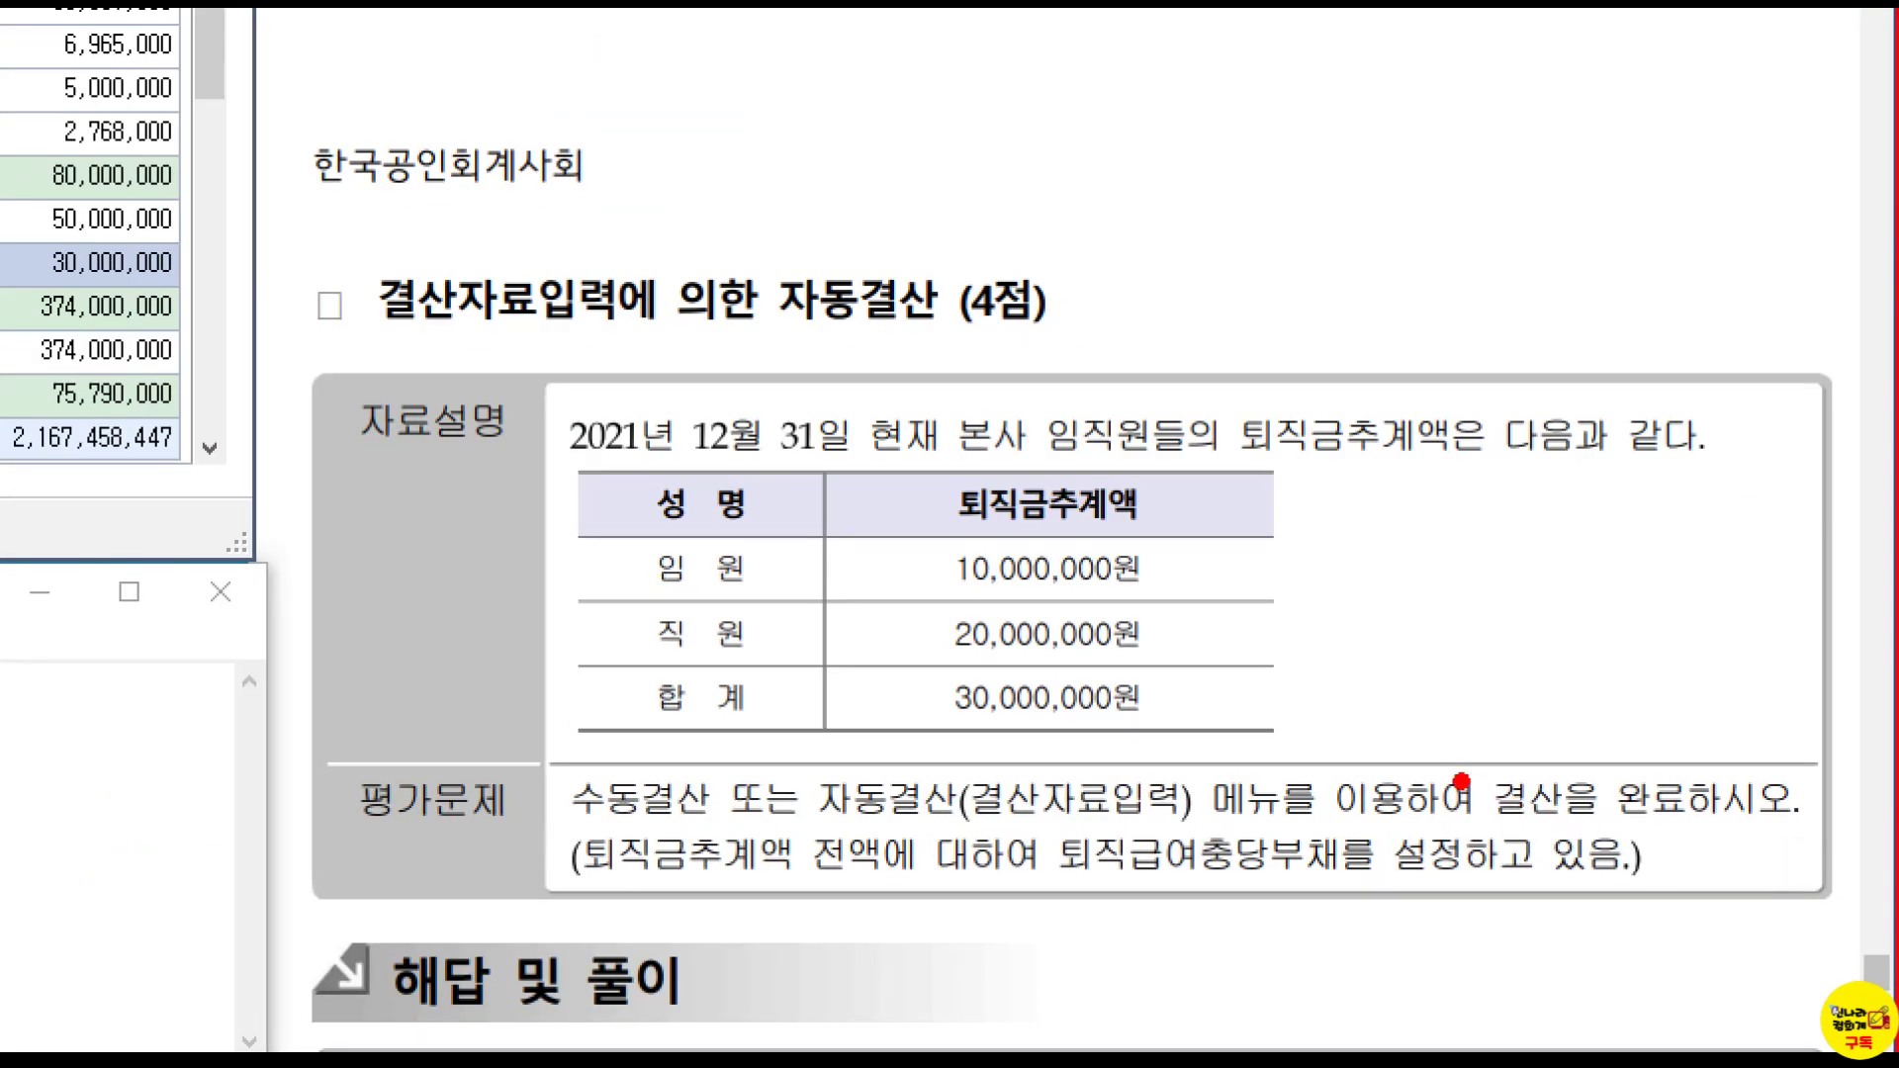
pyautogui.moveTo(1666, 795); pyautogui.dragTo(1877, 842)
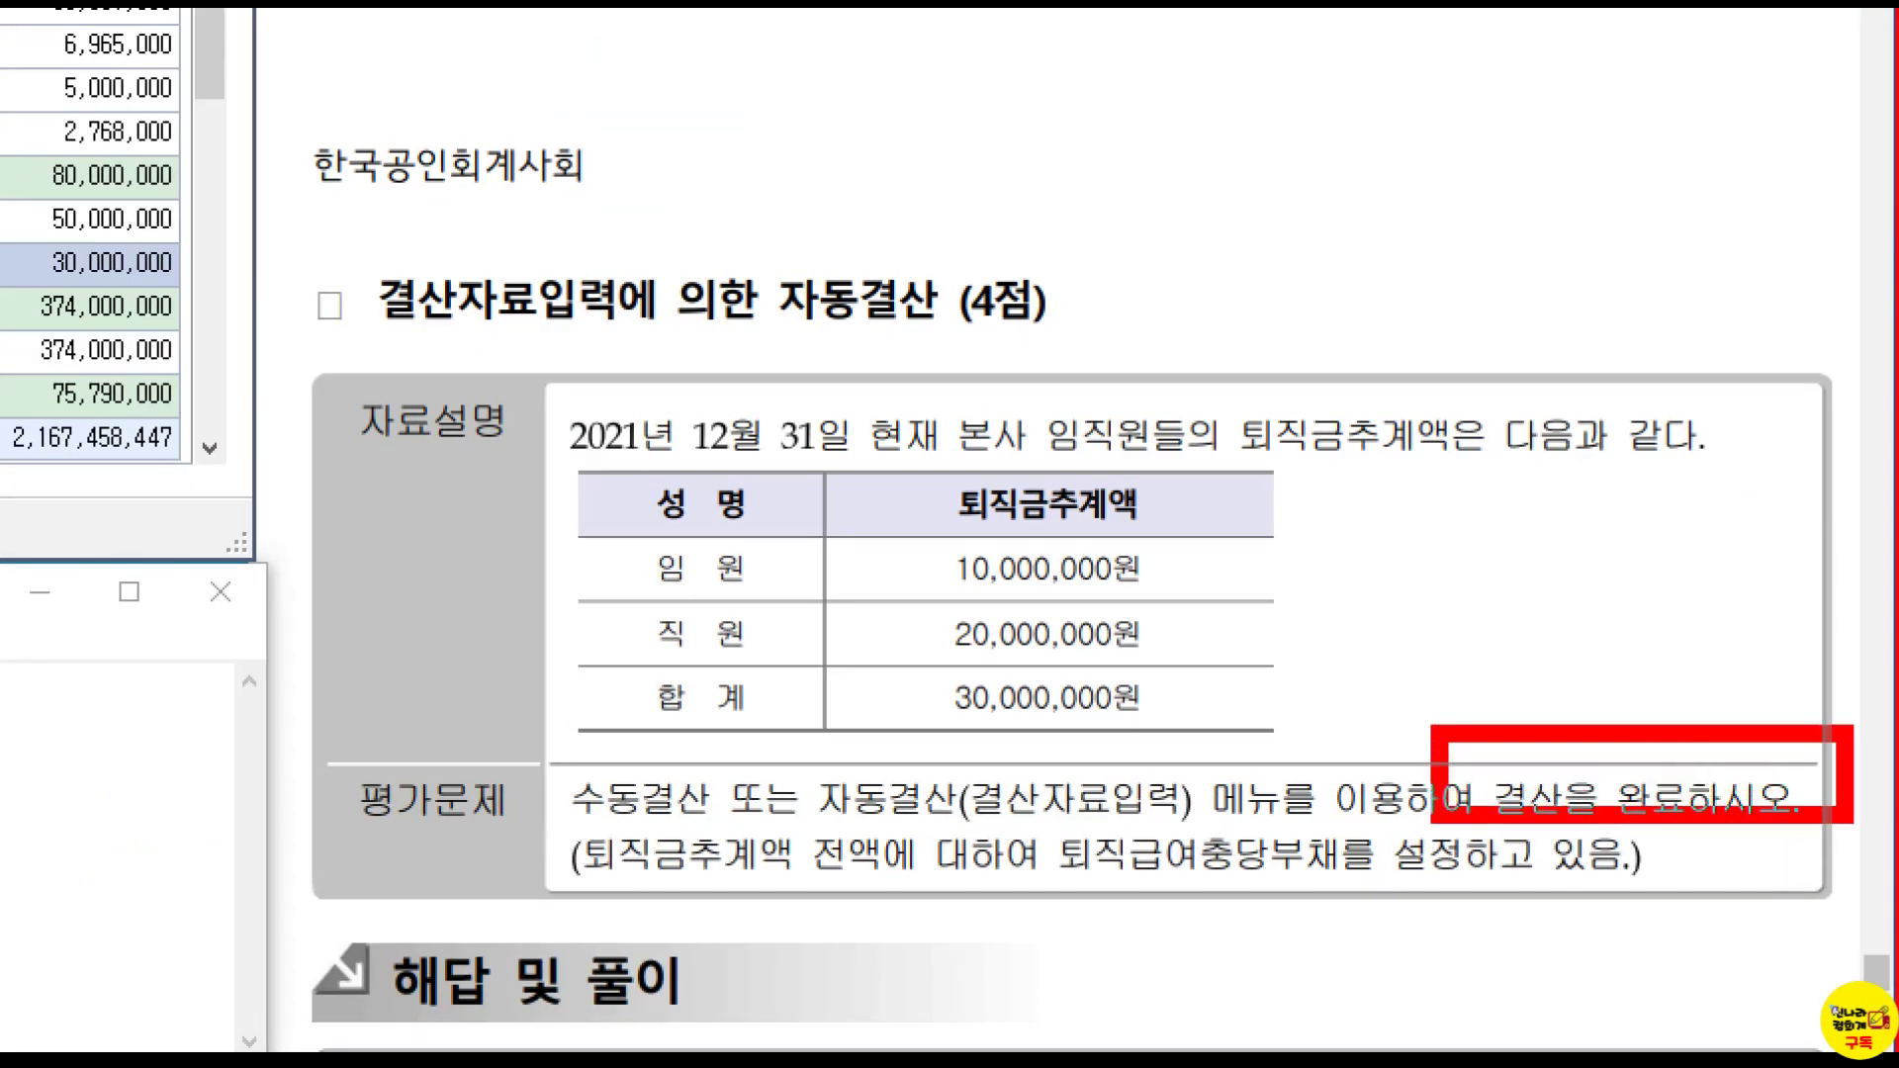
pyautogui.moveTo(1605, 664); pyautogui.dragTo(1651, 623)
pyautogui.press('Escape')
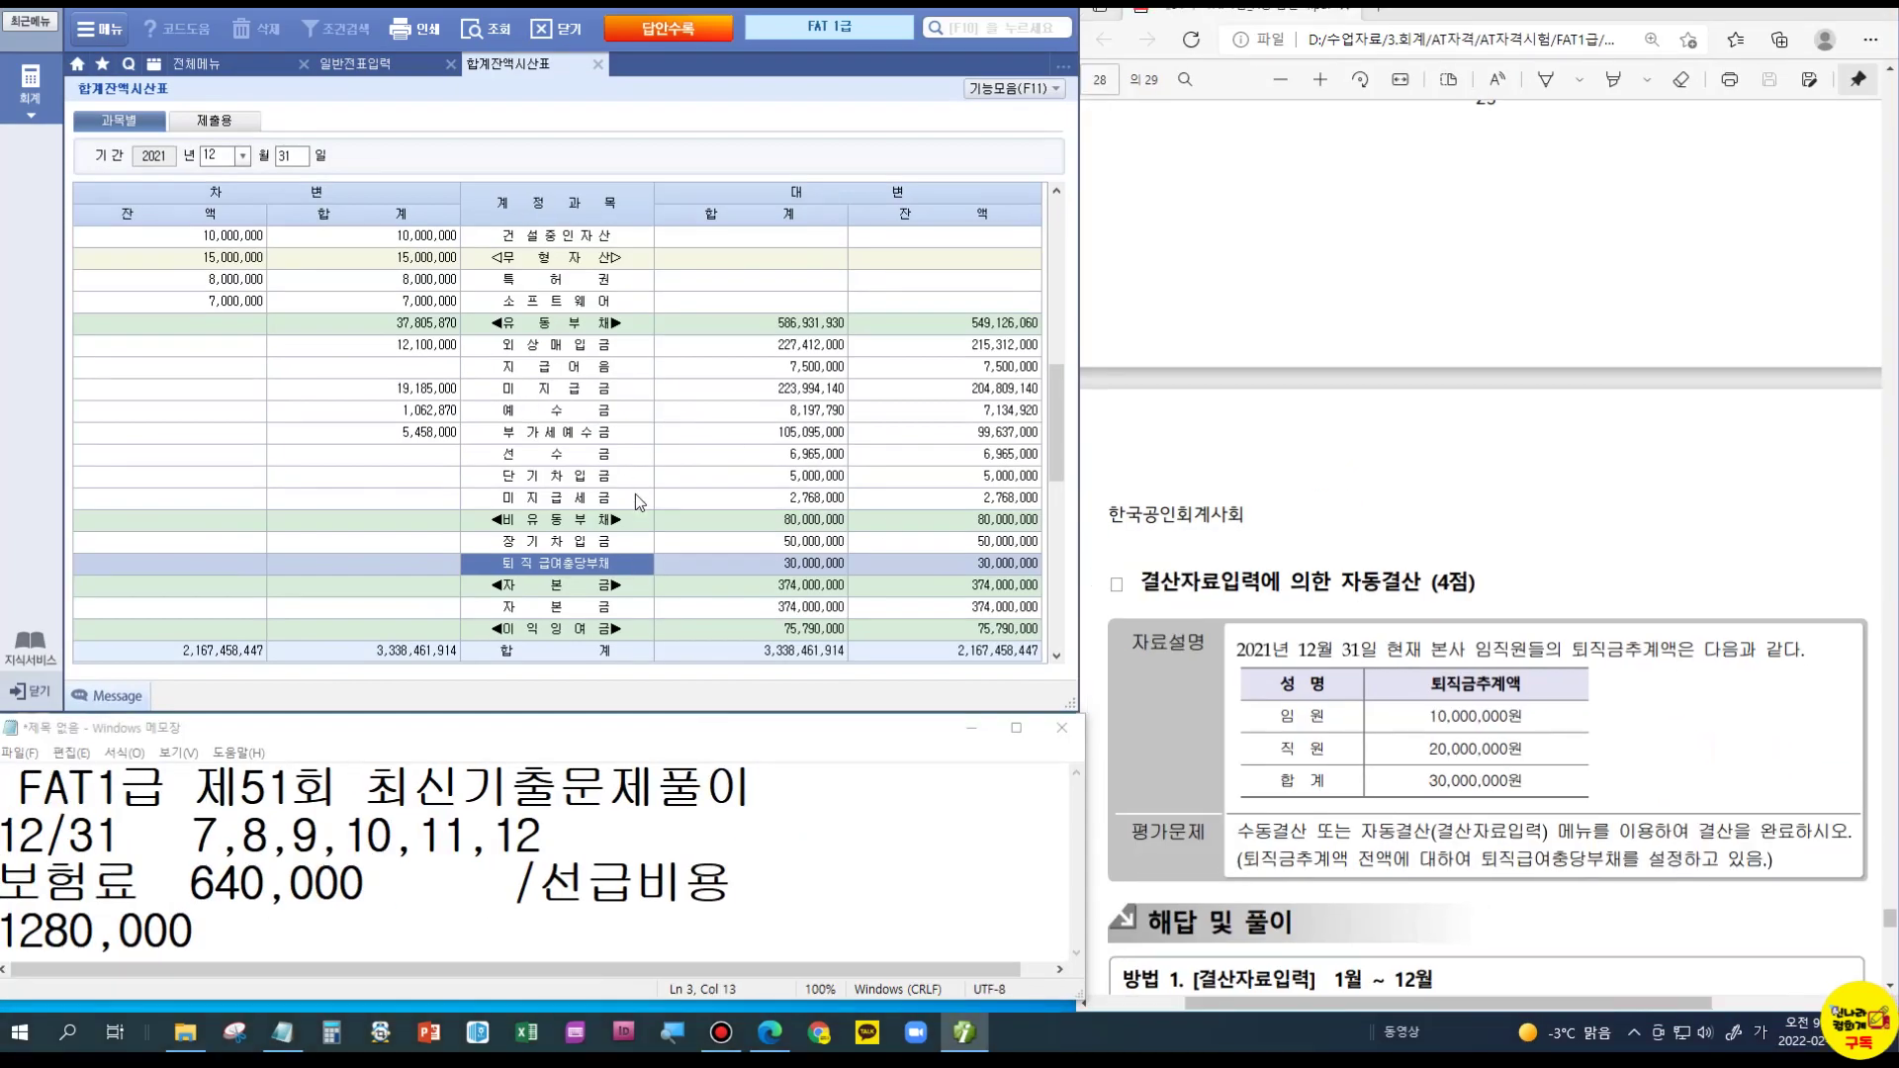
# Step: Close the 합계잔액시산표 and view the 손익계산서 for December 2021 down to the 당기순이익
pyautogui.click(597, 65)
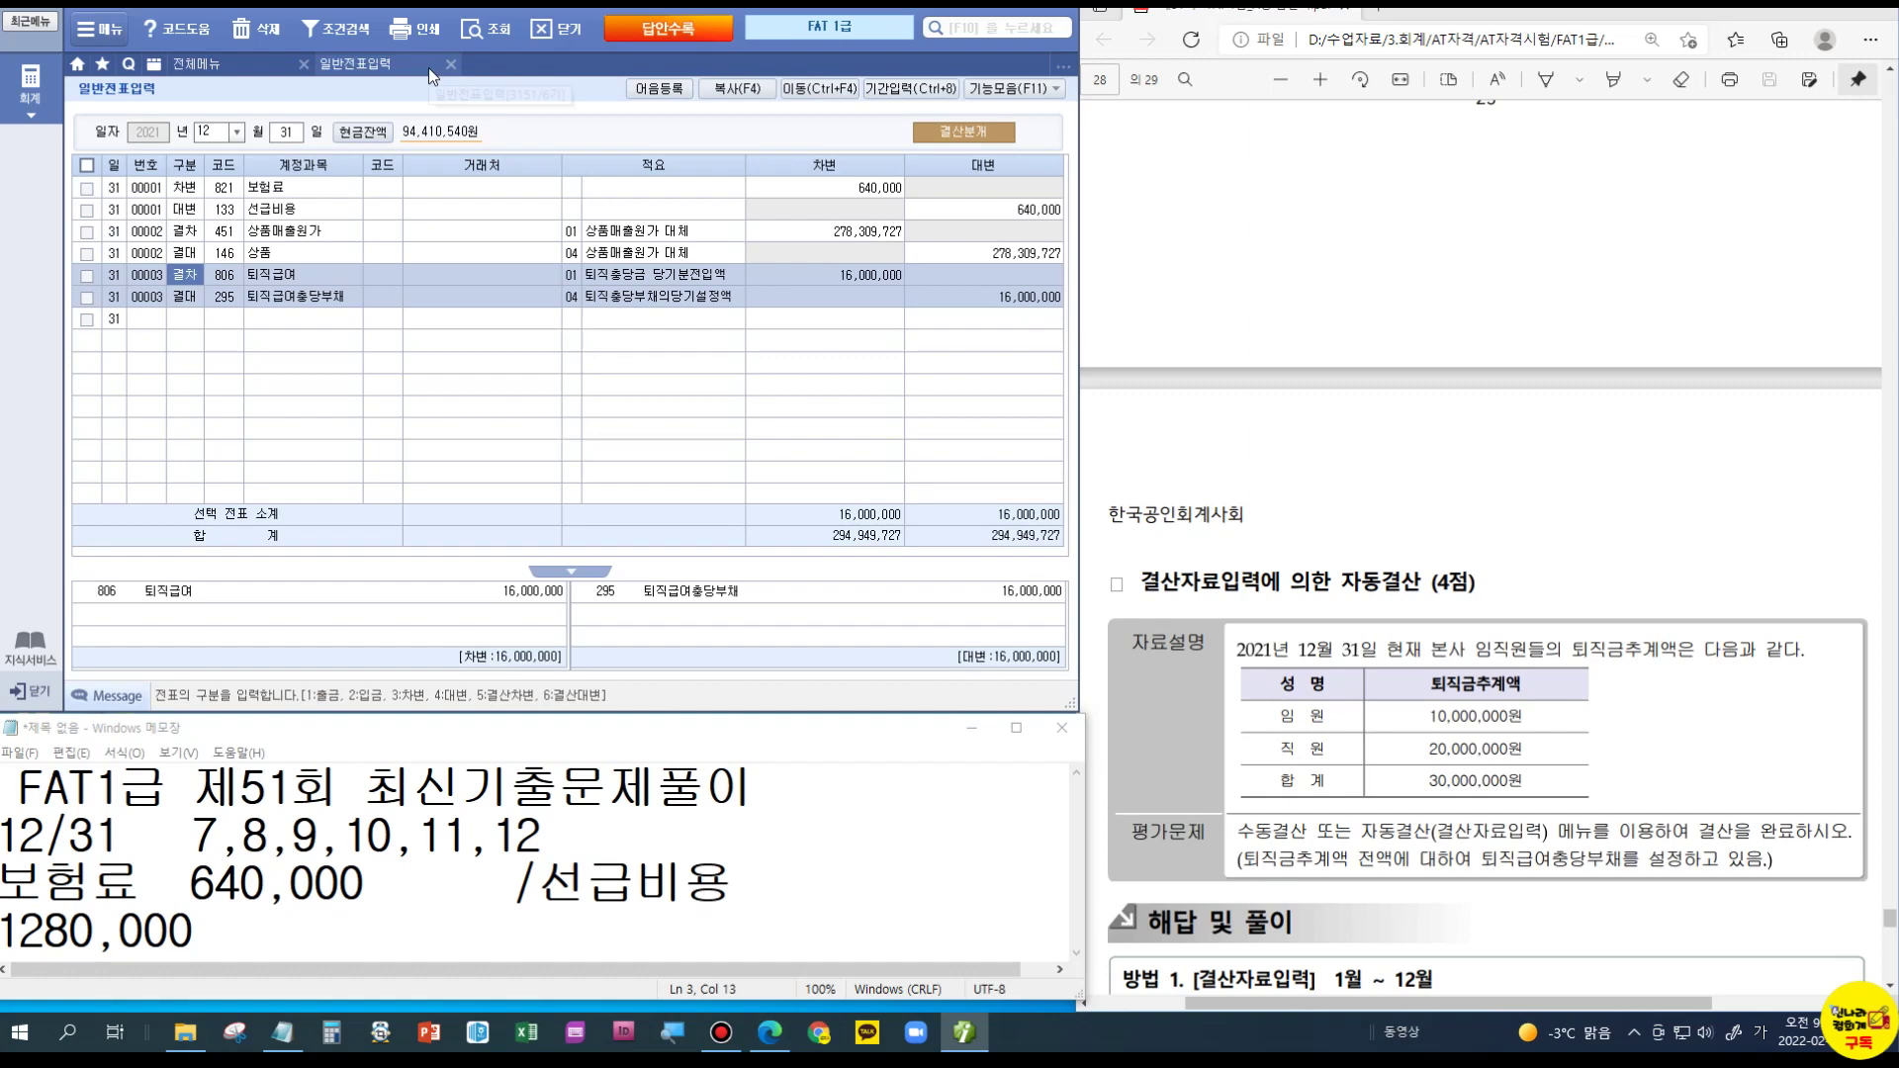
pyautogui.click(286, 64)
pyautogui.click(868, 207)
pyautogui.write('12')
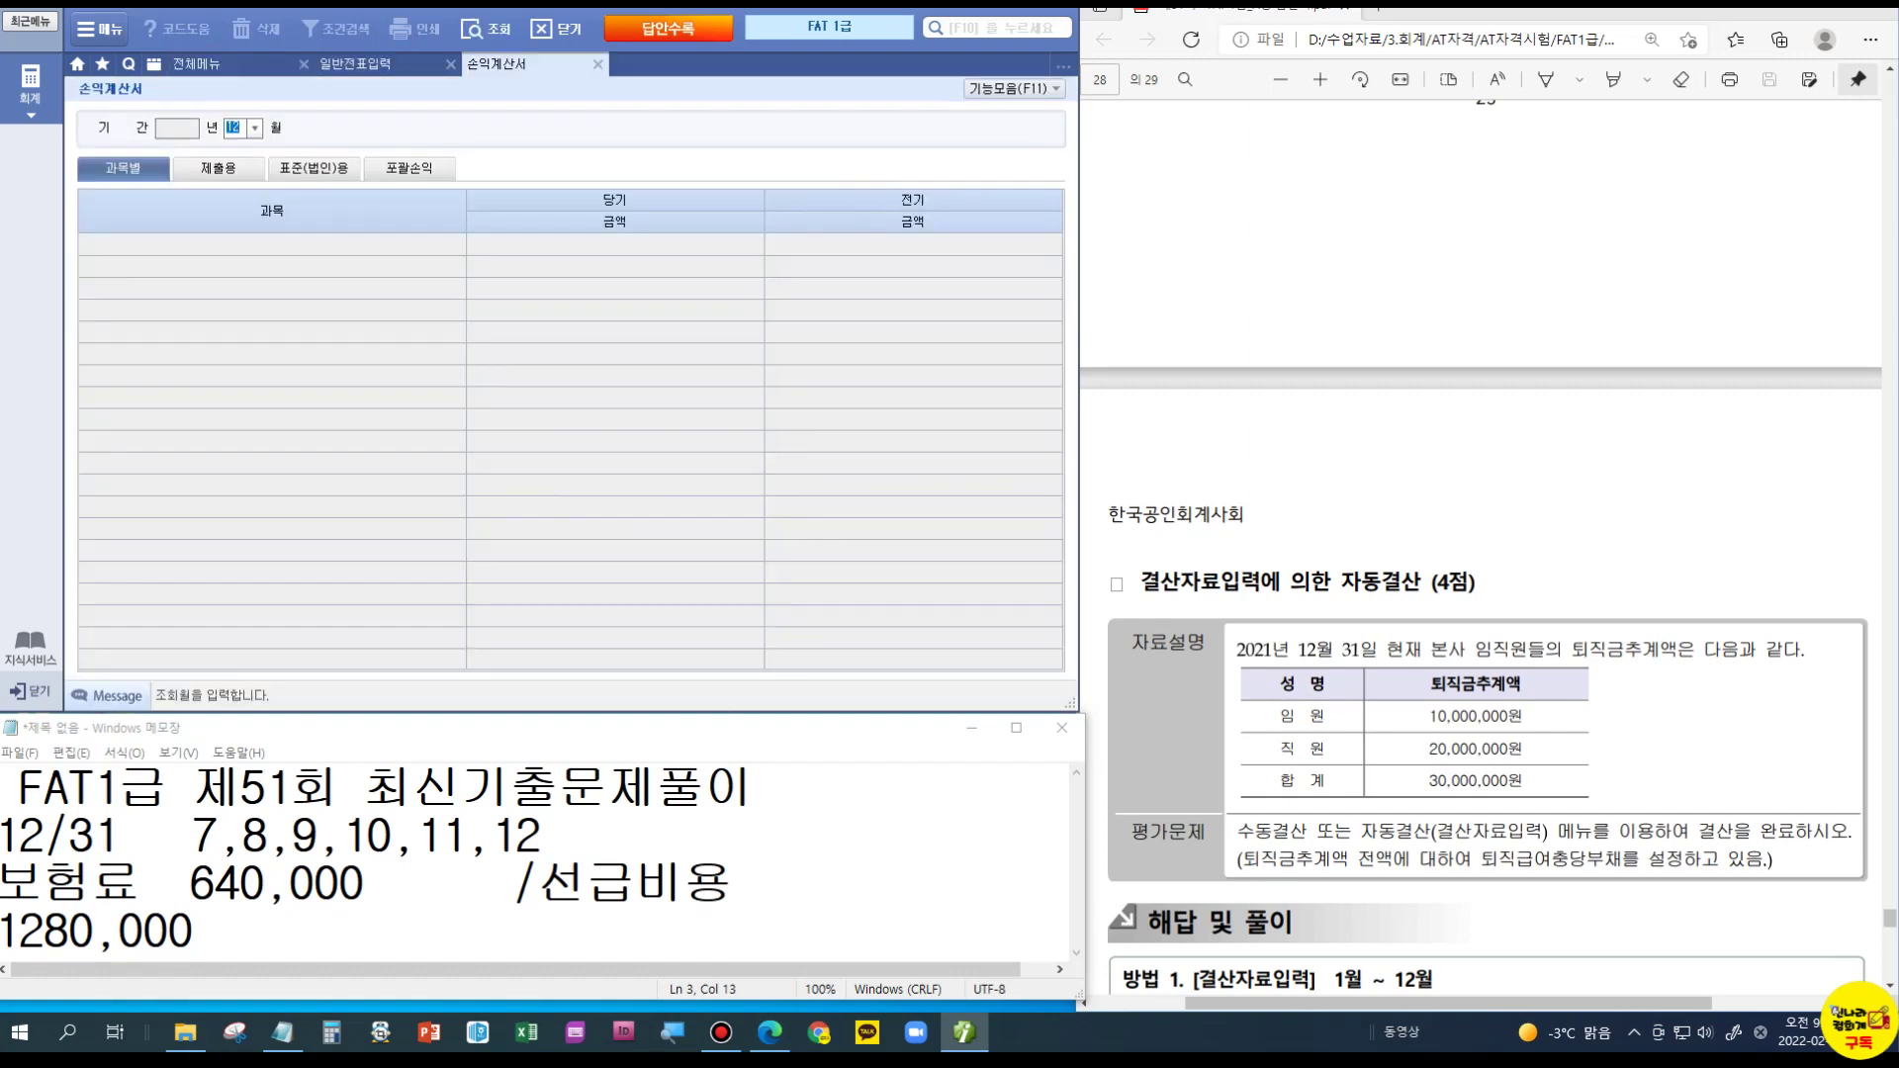
pyautogui.press('Return')
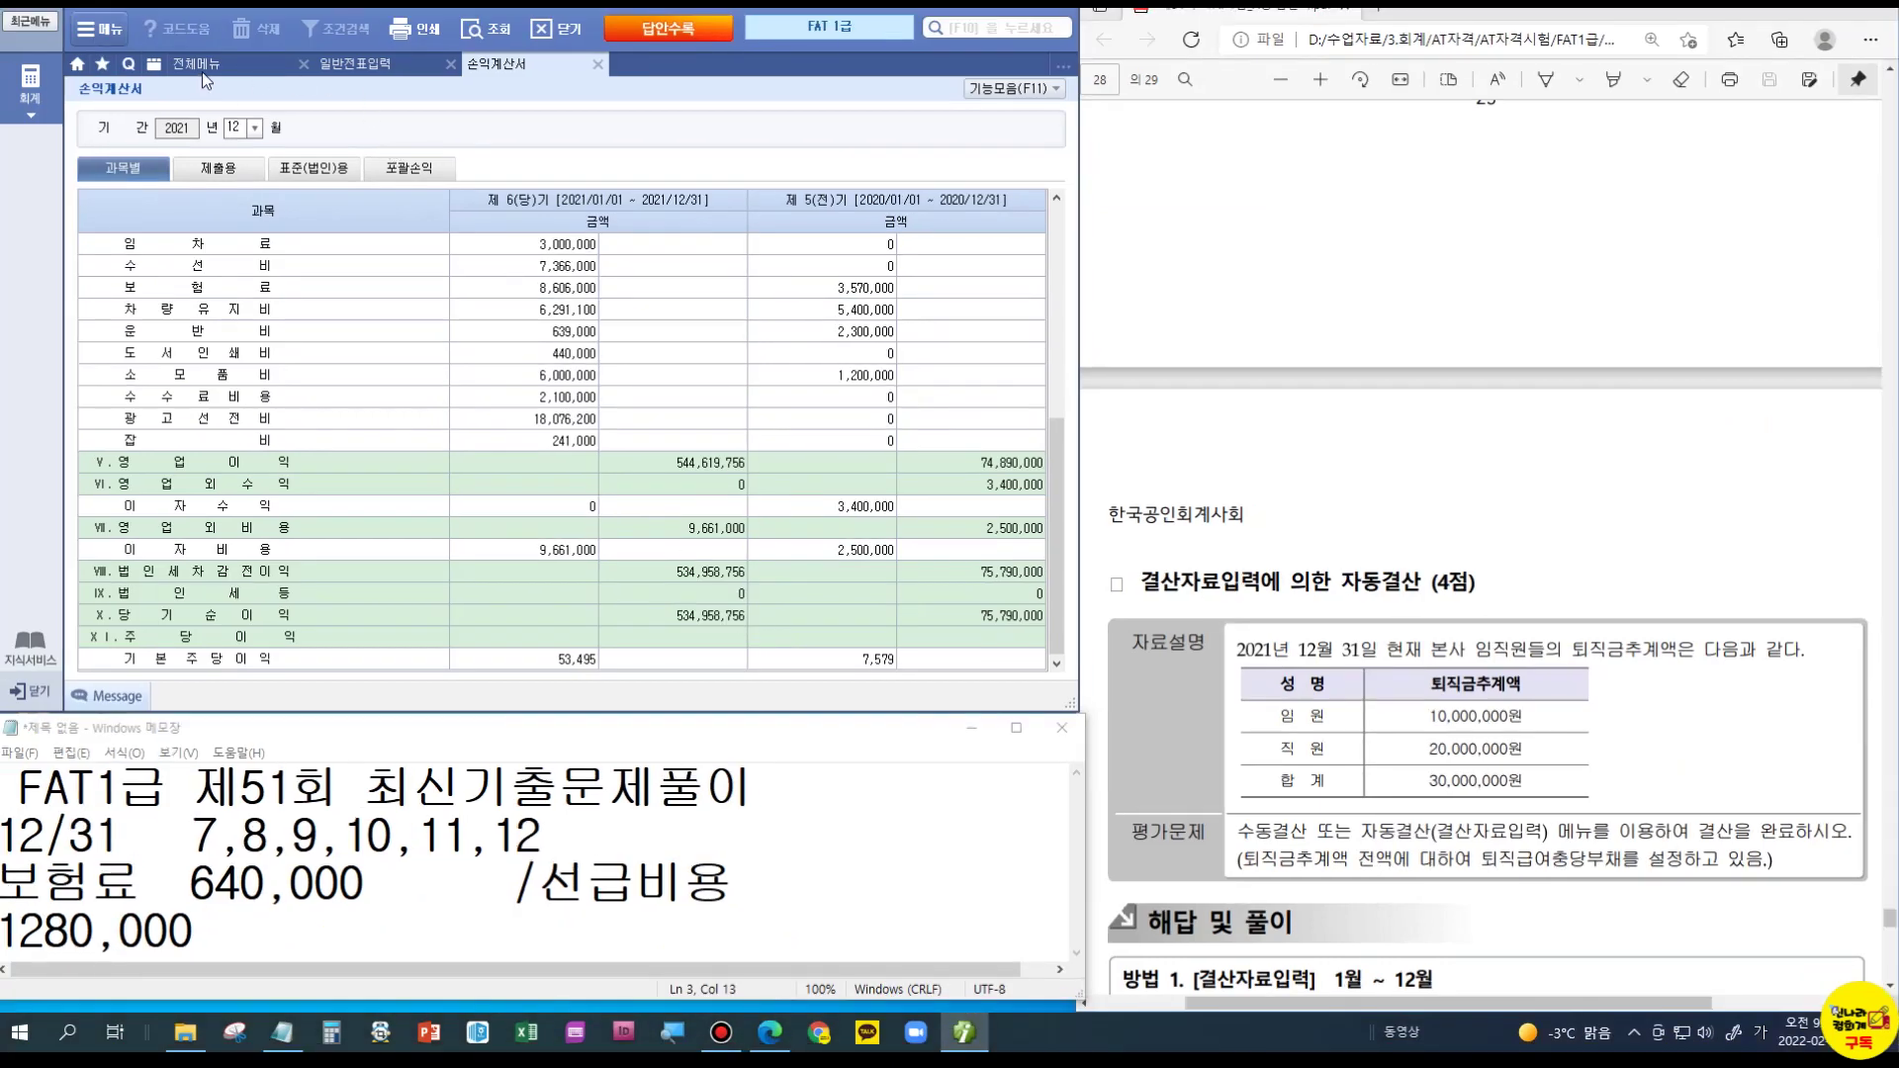
# Step: Open the 이익잉여금처분계산서 with its saved data, check the 당기순이익, and add its closing entries to the general vouchers
pyautogui.click(202, 72)
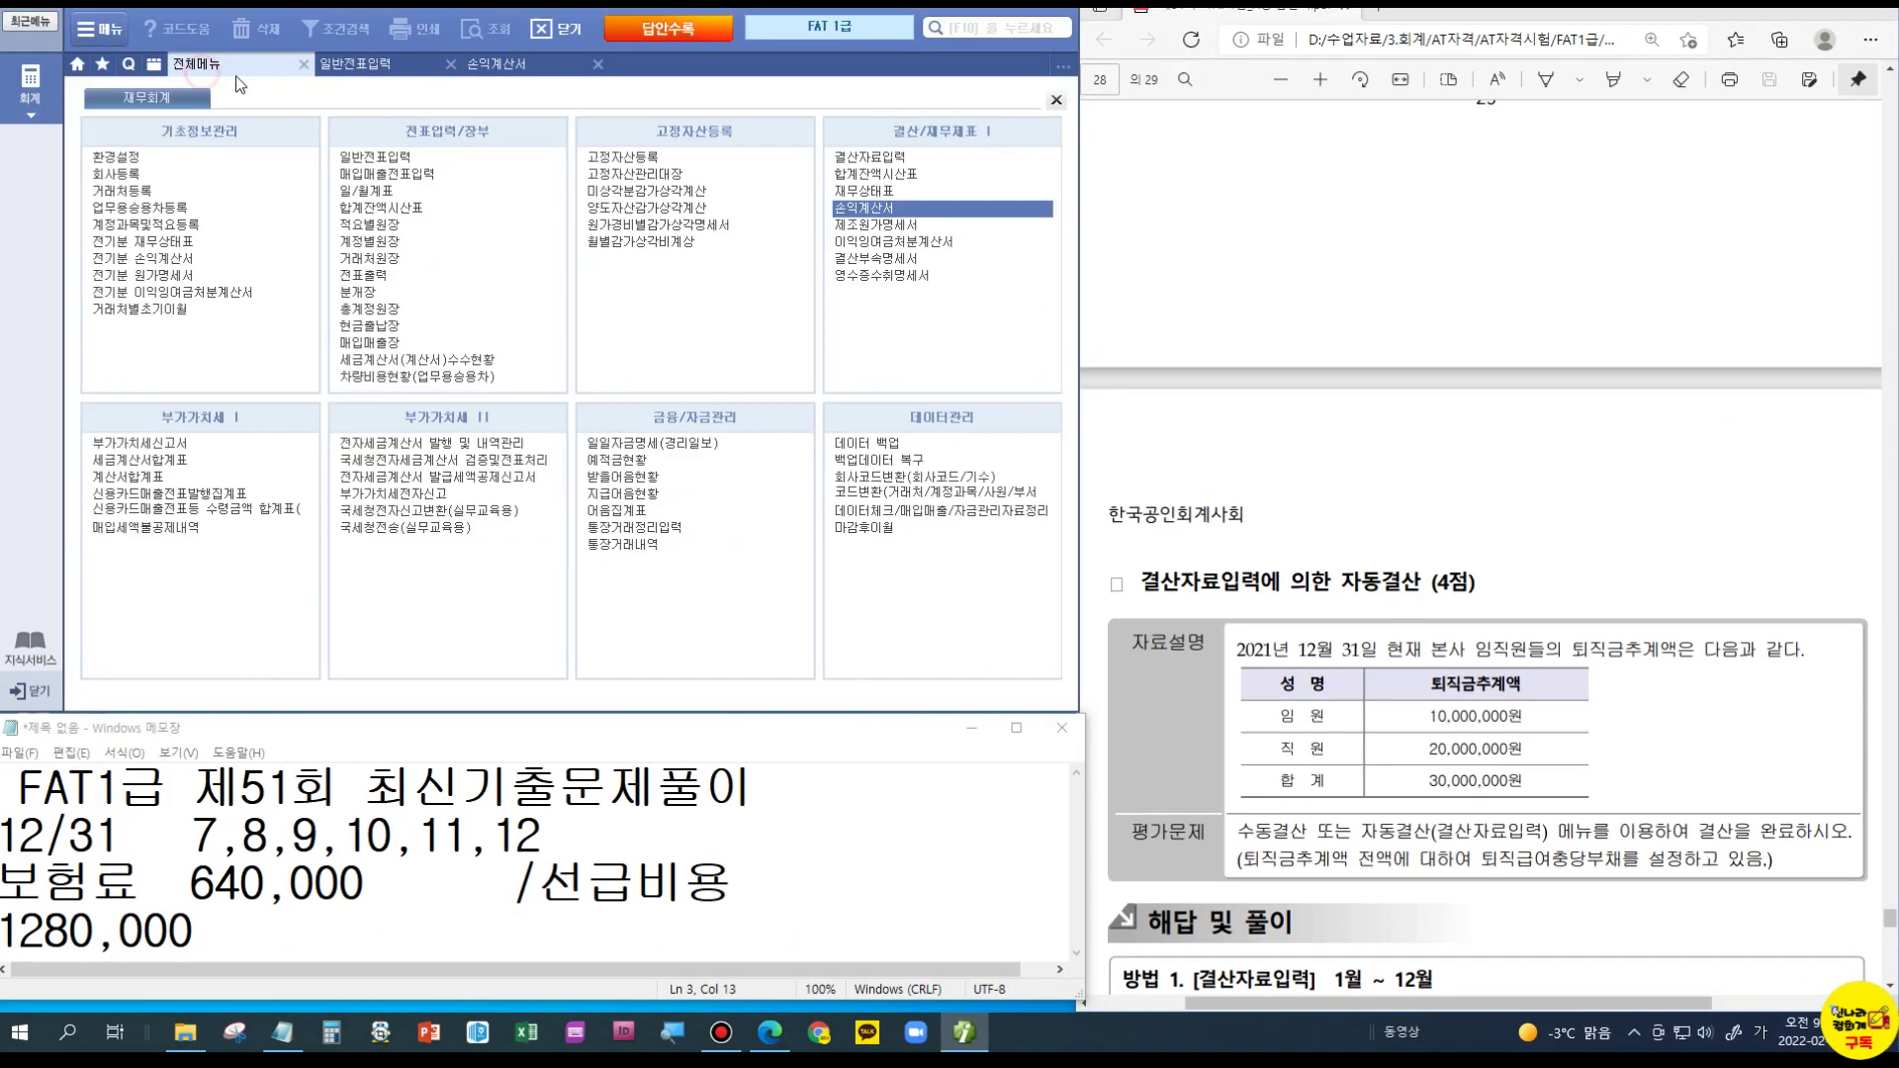
pyautogui.click(894, 242)
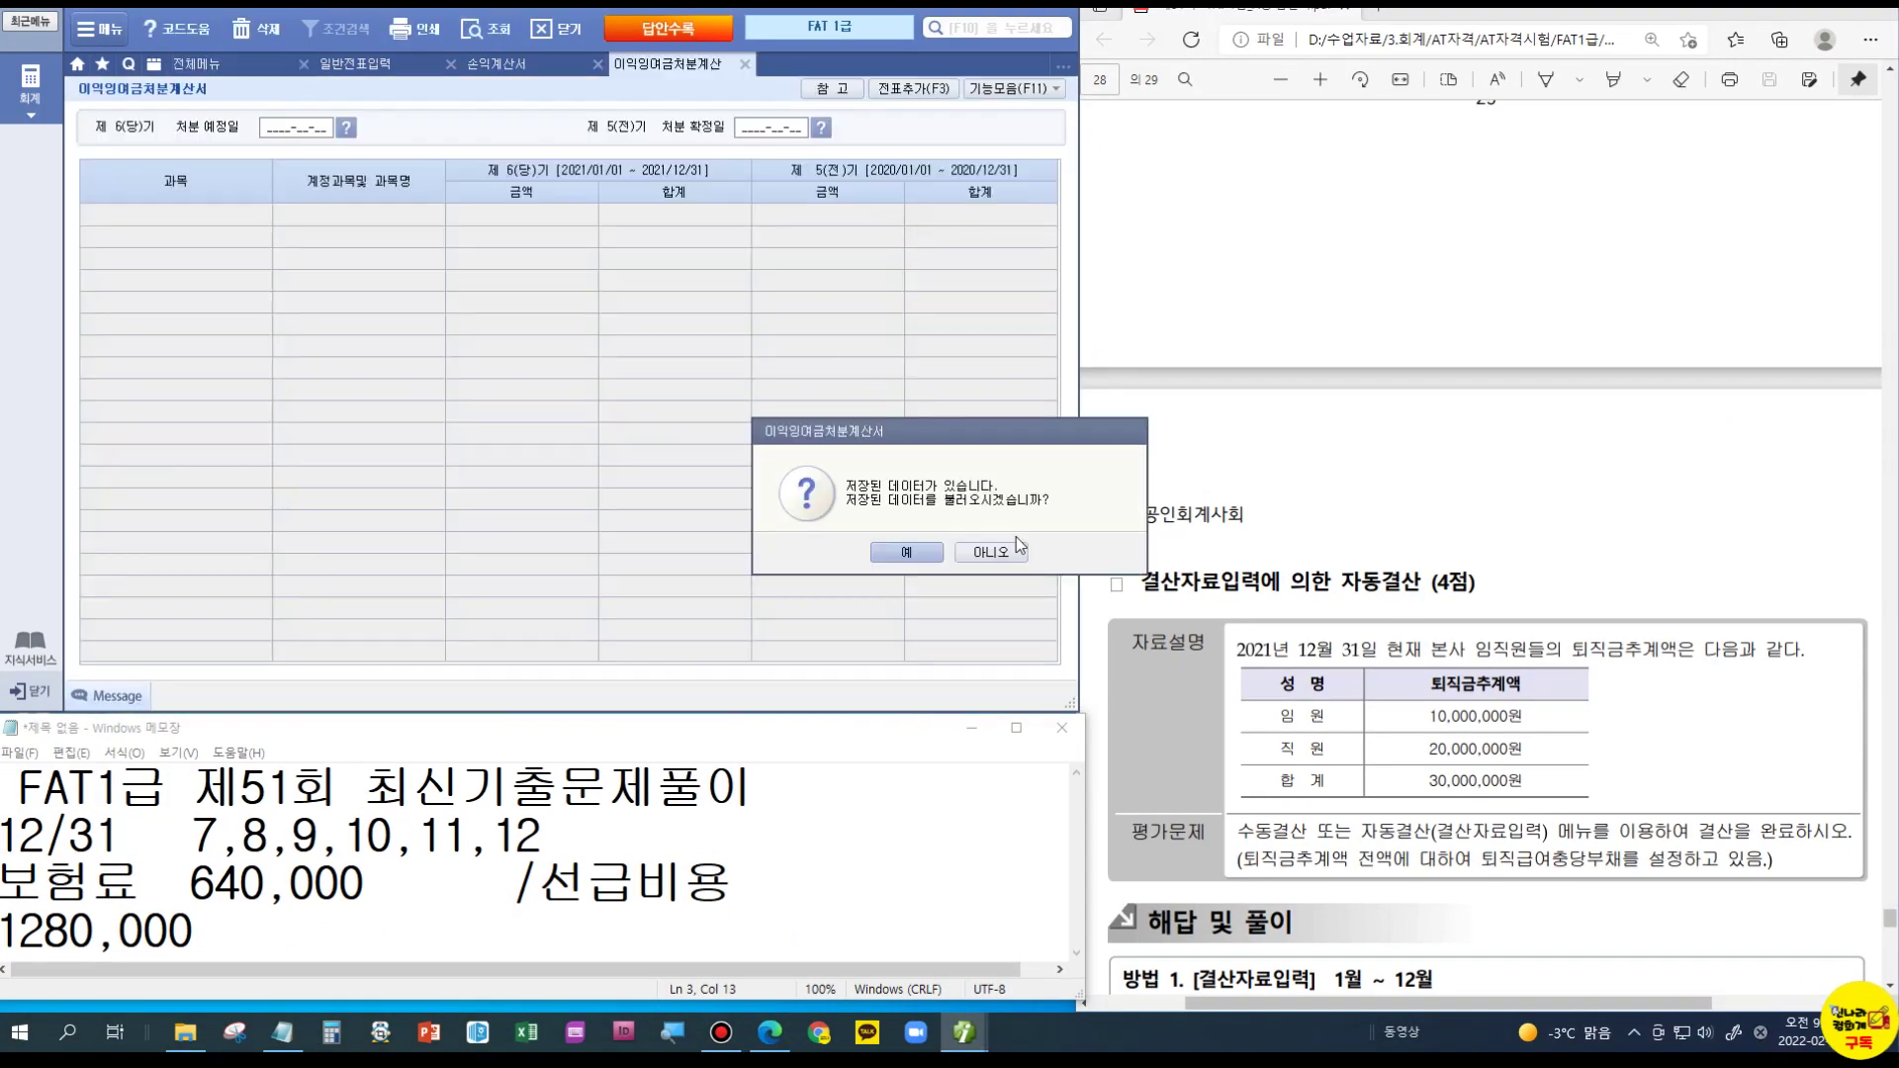
pyautogui.click(906, 552)
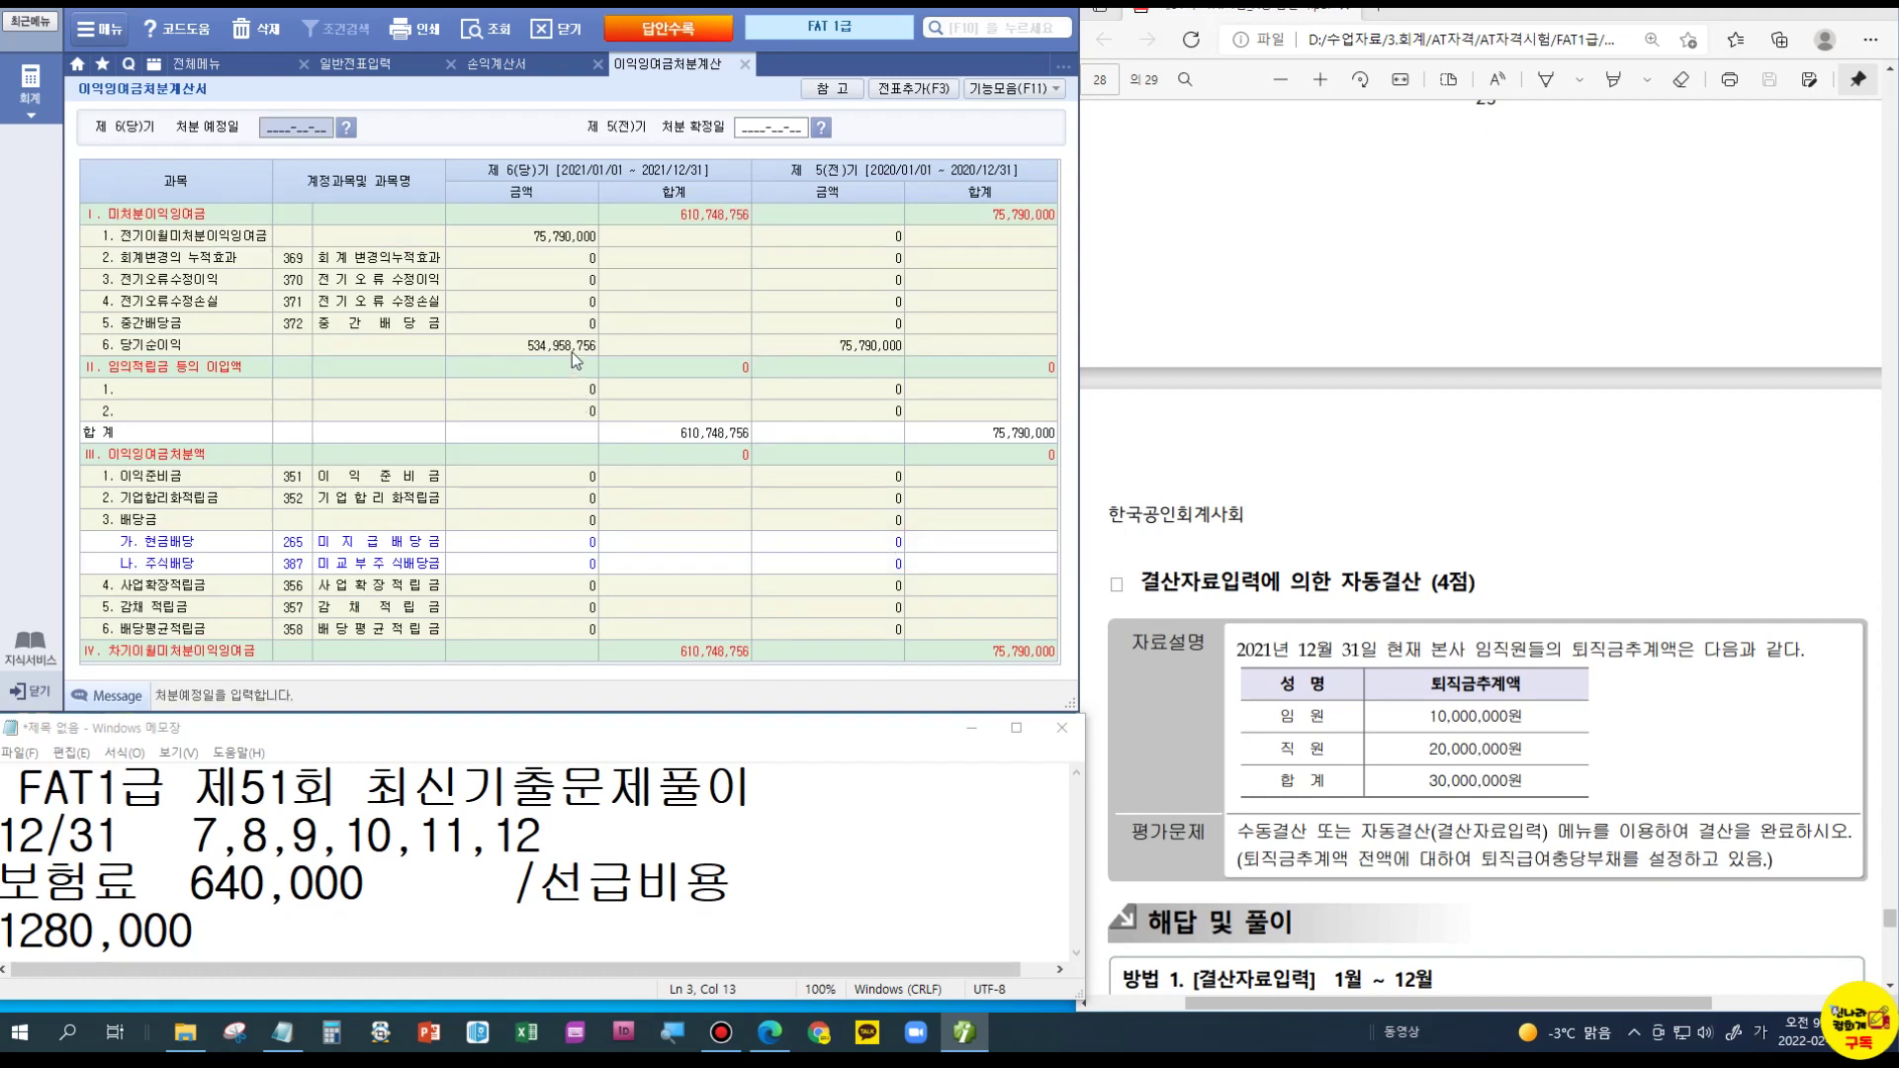
pyautogui.click(566, 348)
pyautogui.click(553, 348)
pyautogui.click(888, 85)
pyautogui.click(946, 550)
# Step: Reload the December 31 vouchers in 일반전표입력 and compare the 퇴직급여 closing with the 해답 및 풀이
pyautogui.click(400, 57)
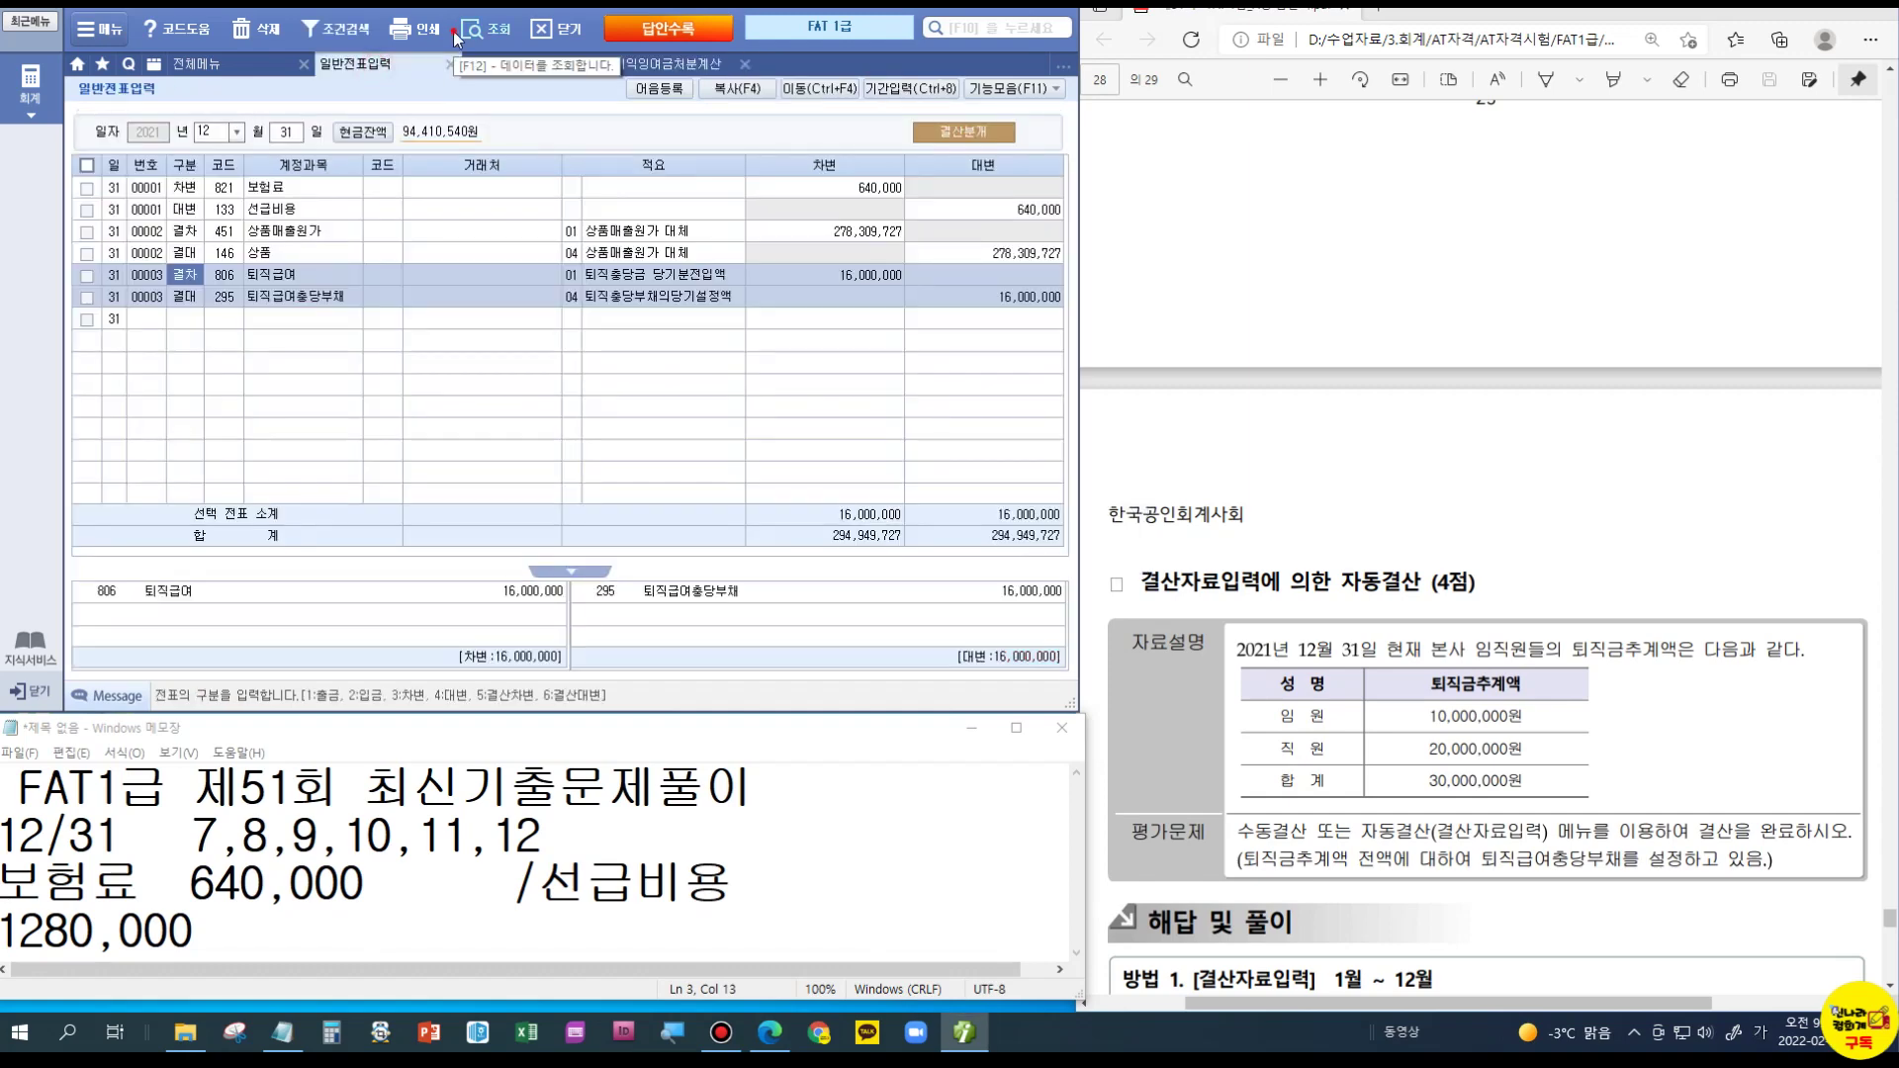
pyautogui.scroll(8, 435, 385)
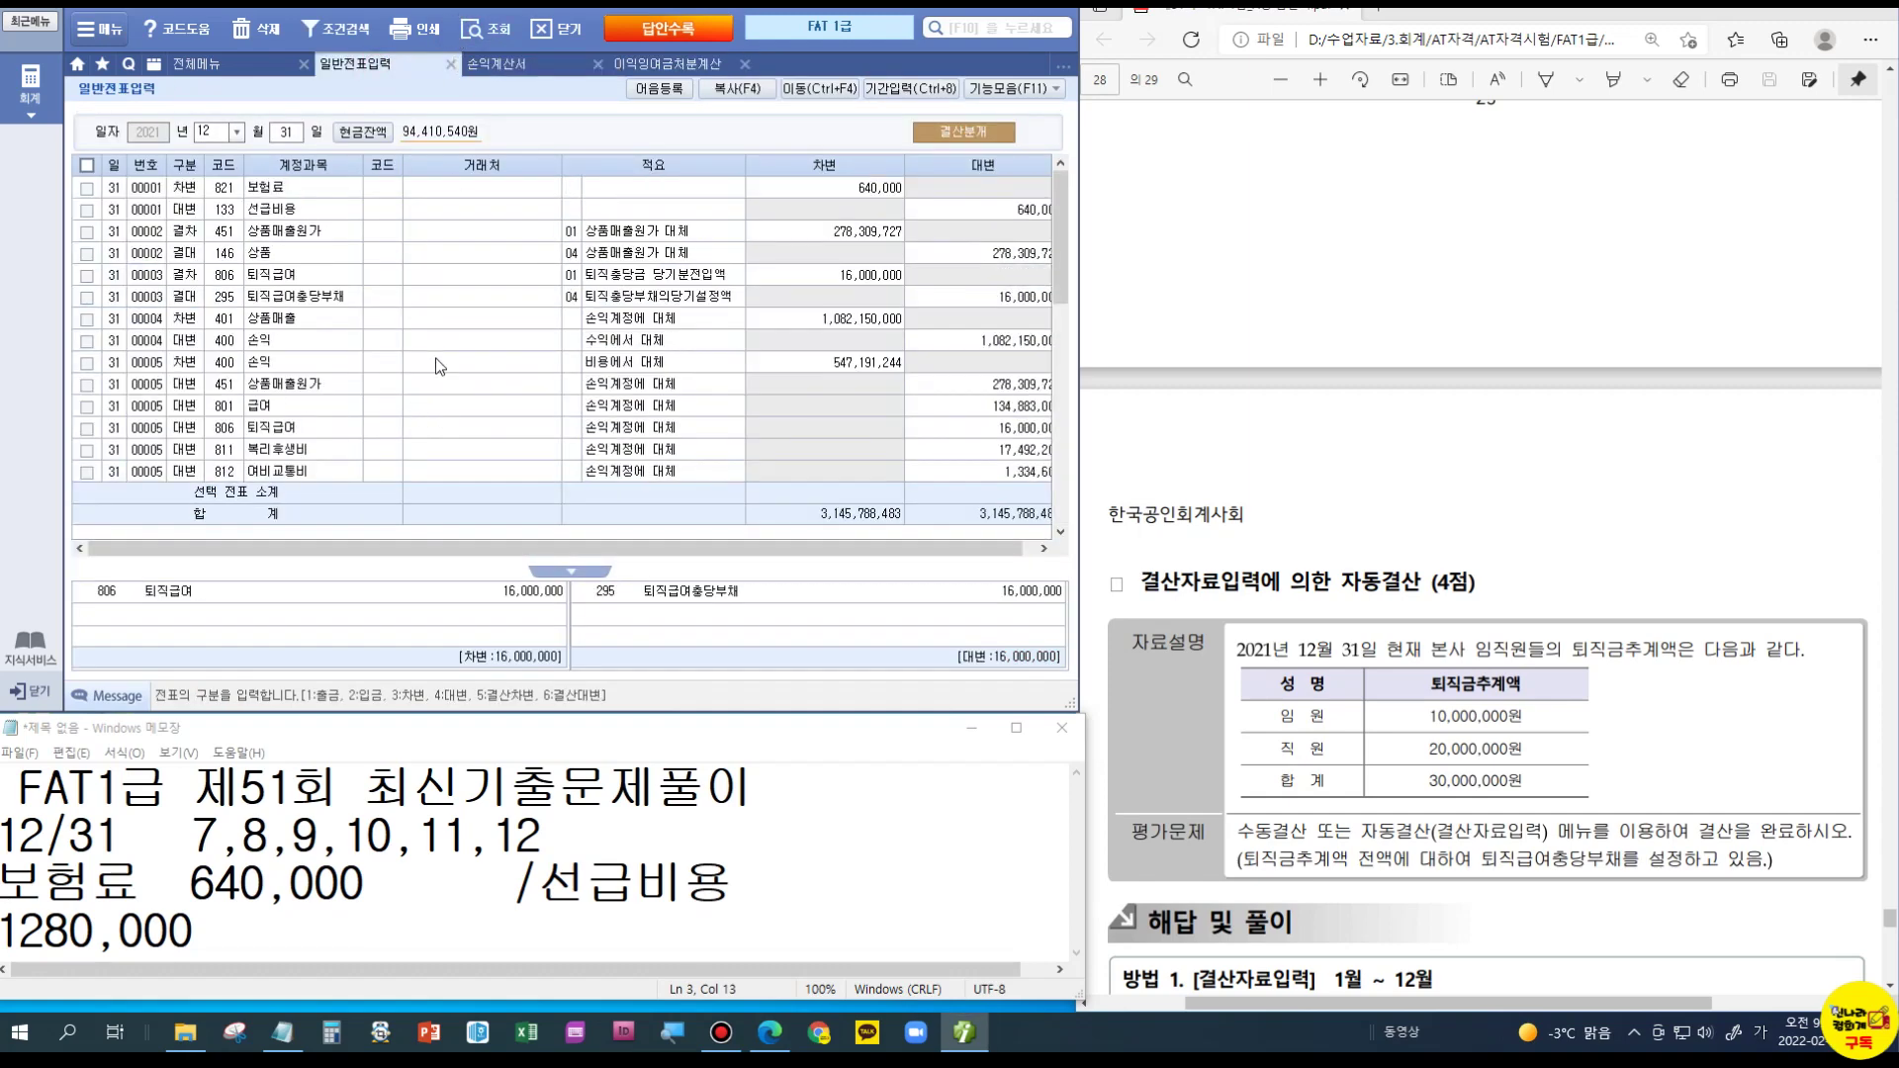
pyautogui.scroll(-5, 1591, 740)
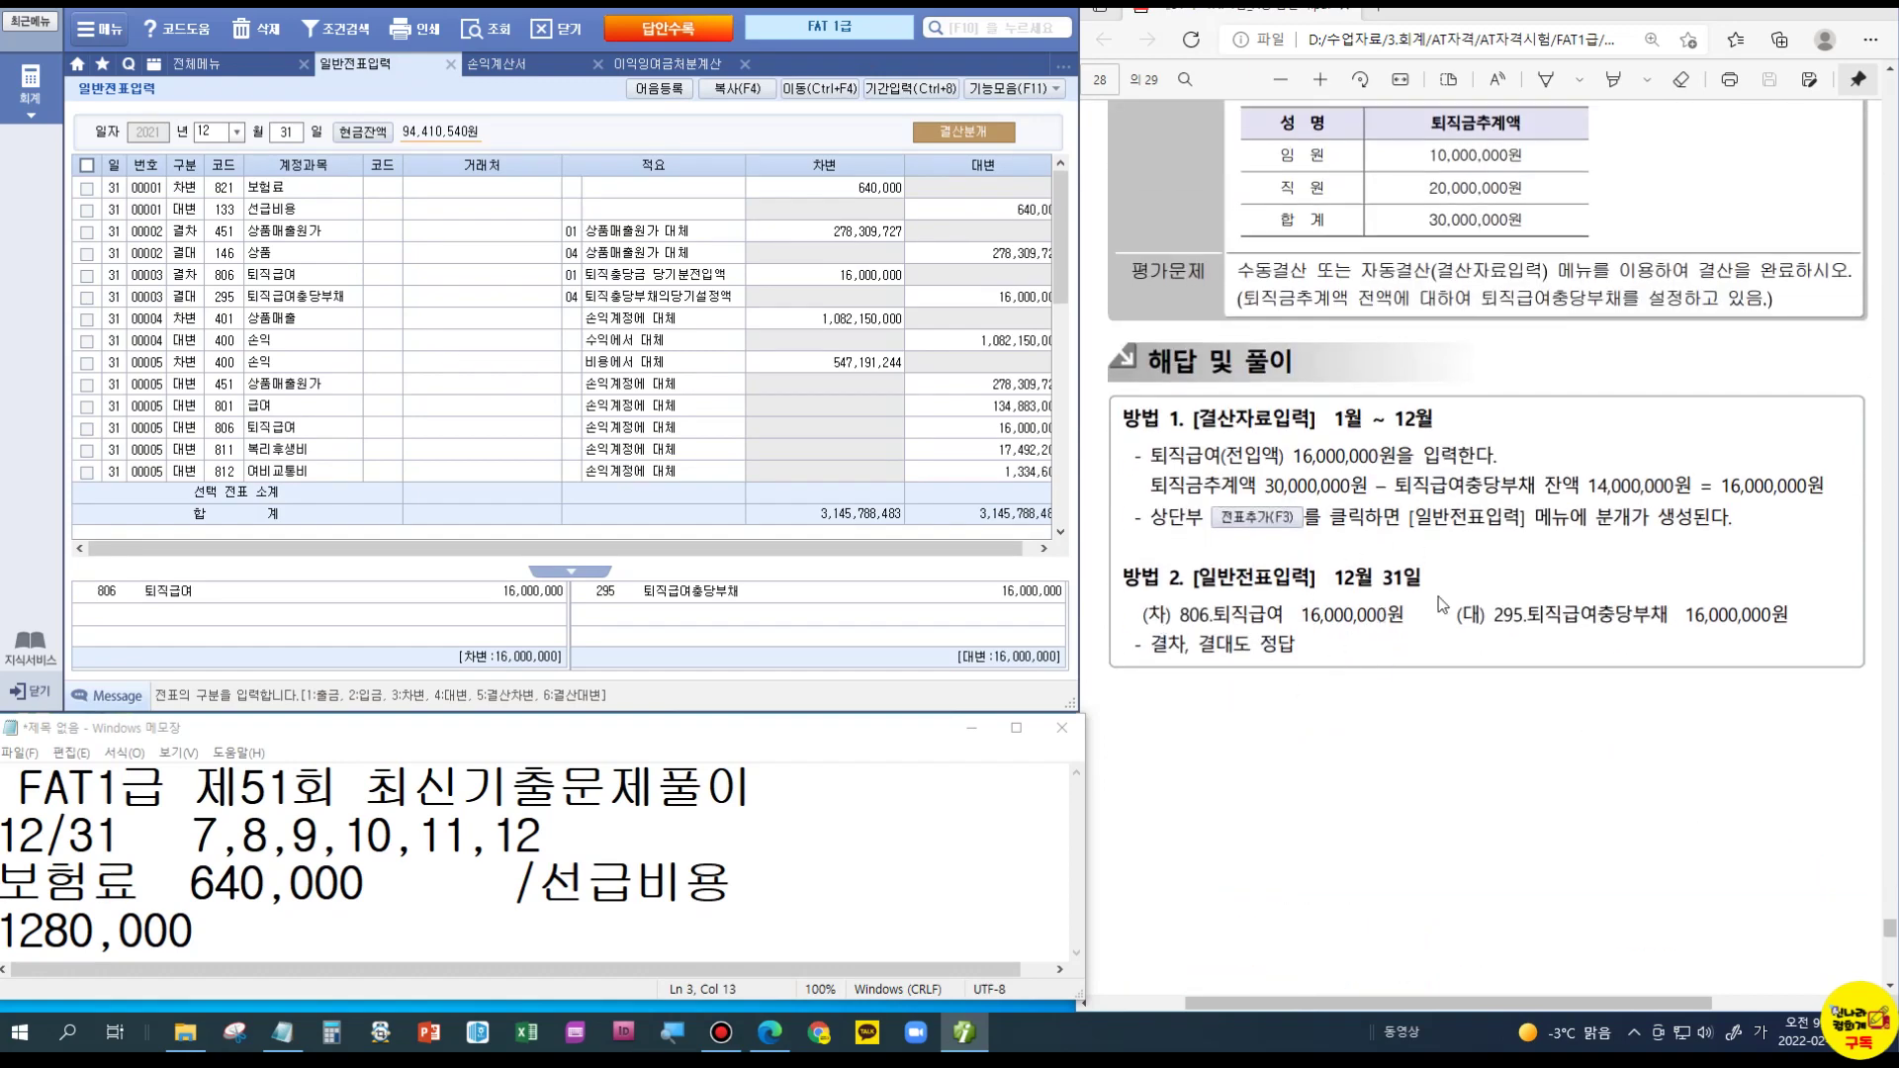
pyautogui.scroll(-4, 1438, 680)
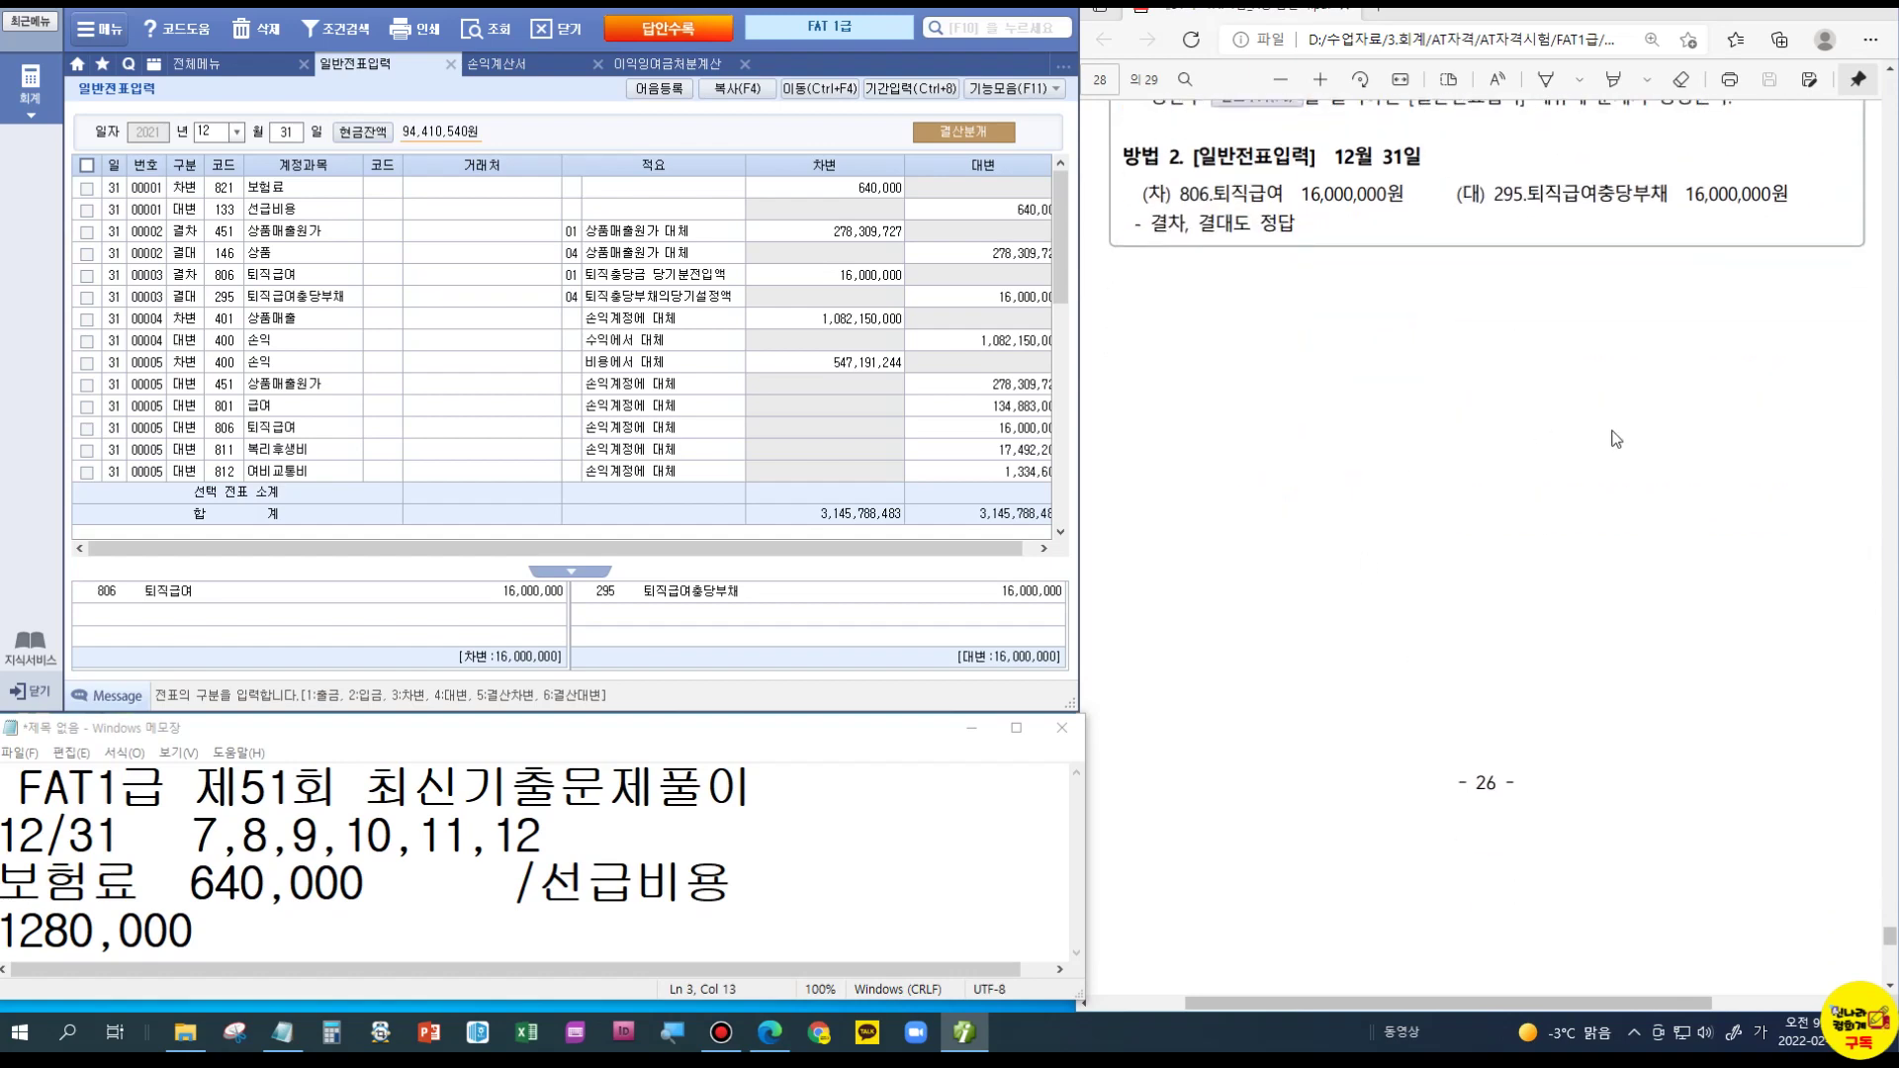
# Step: Review the December 31 insurance, 퇴직급여 and 손익 closing vouchers in 일반전표입력
pyautogui.click(379, 297)
pyautogui.click(280, 209)
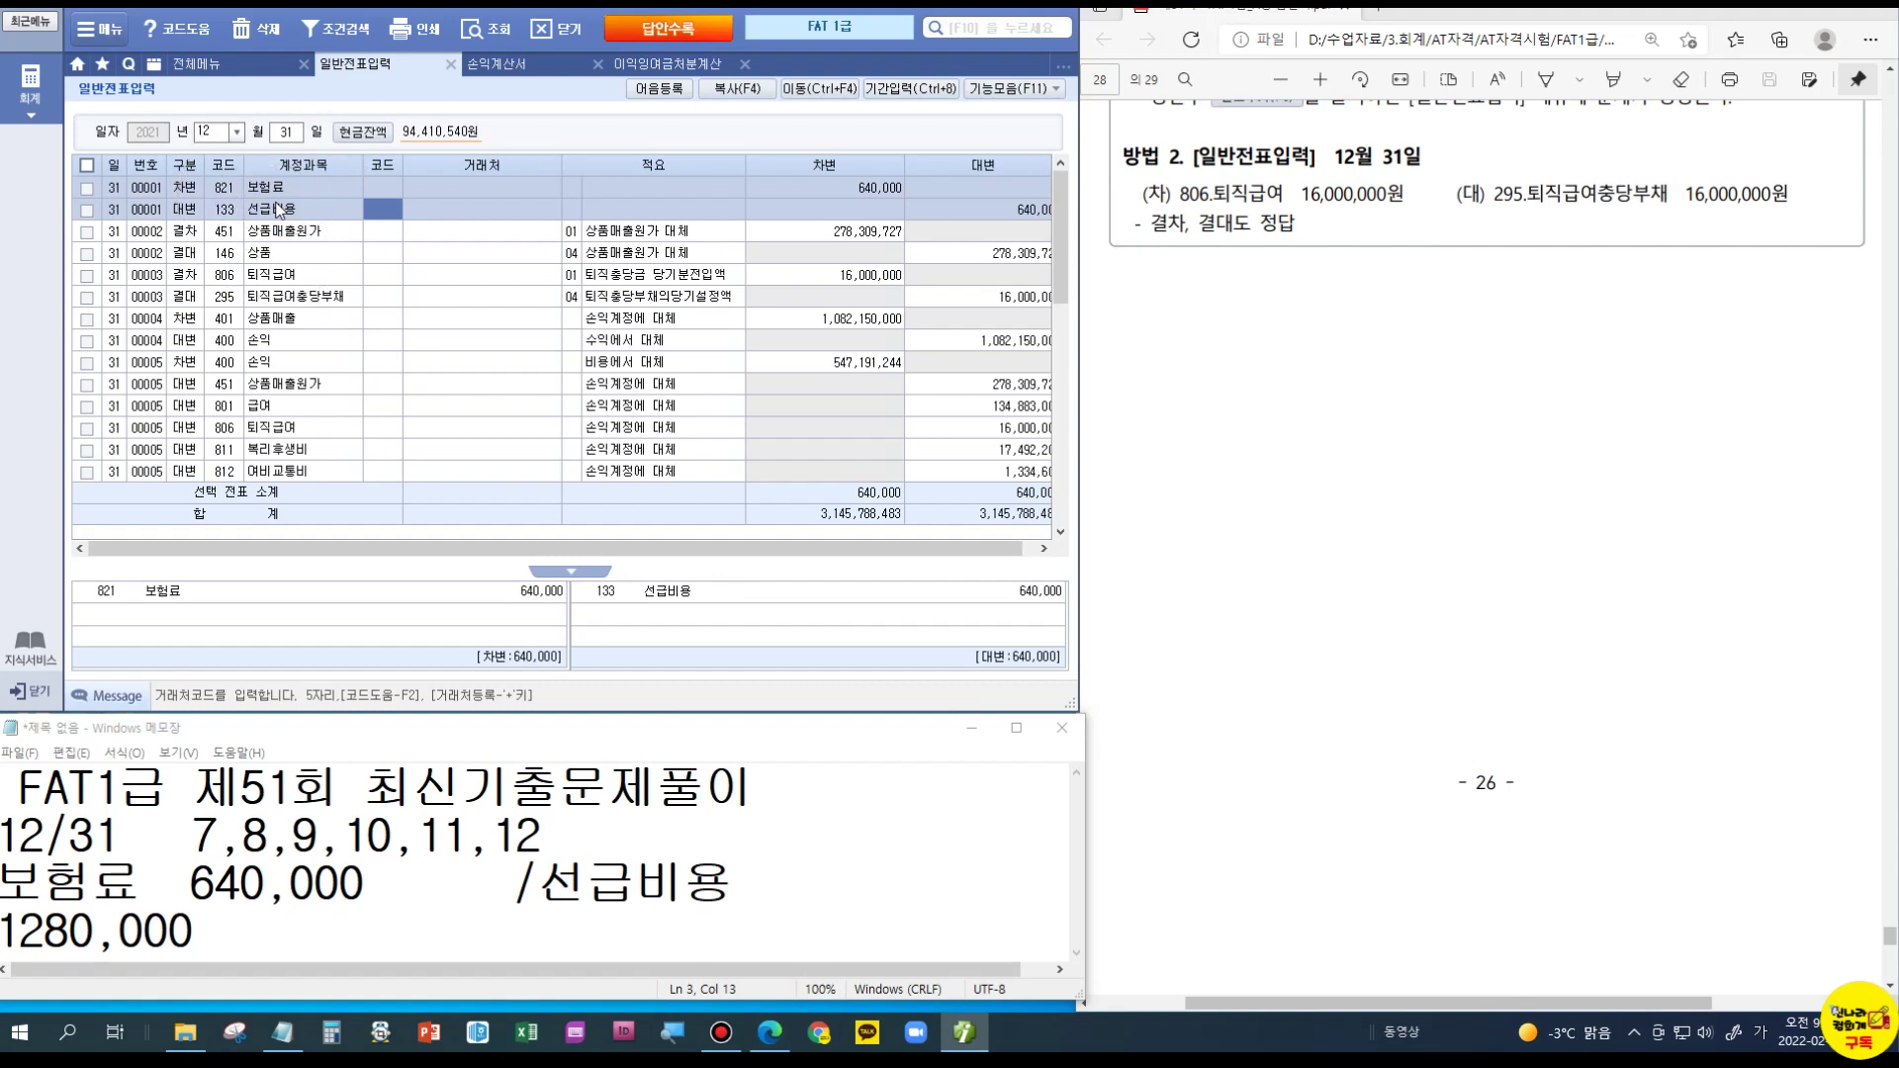
pyautogui.click(297, 274)
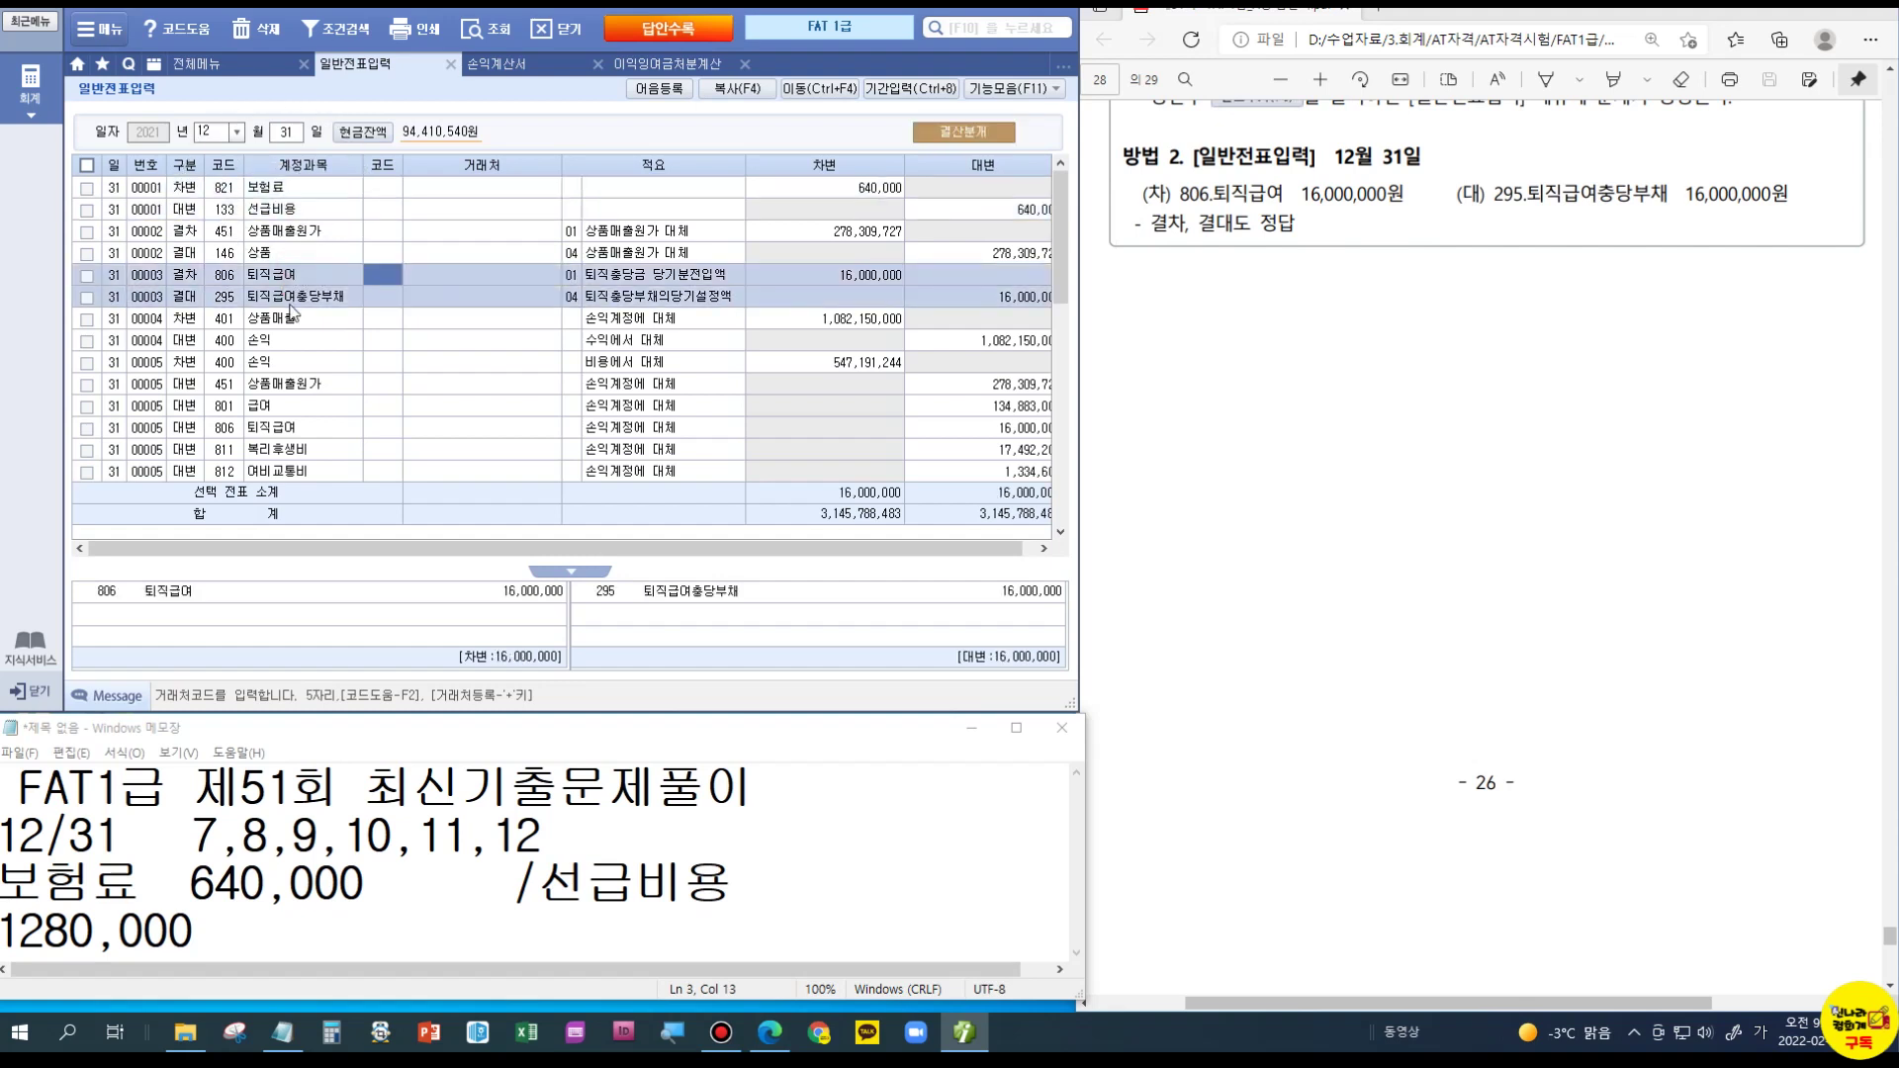
pyautogui.scroll(-5, 290, 313)
pyautogui.click(269, 385)
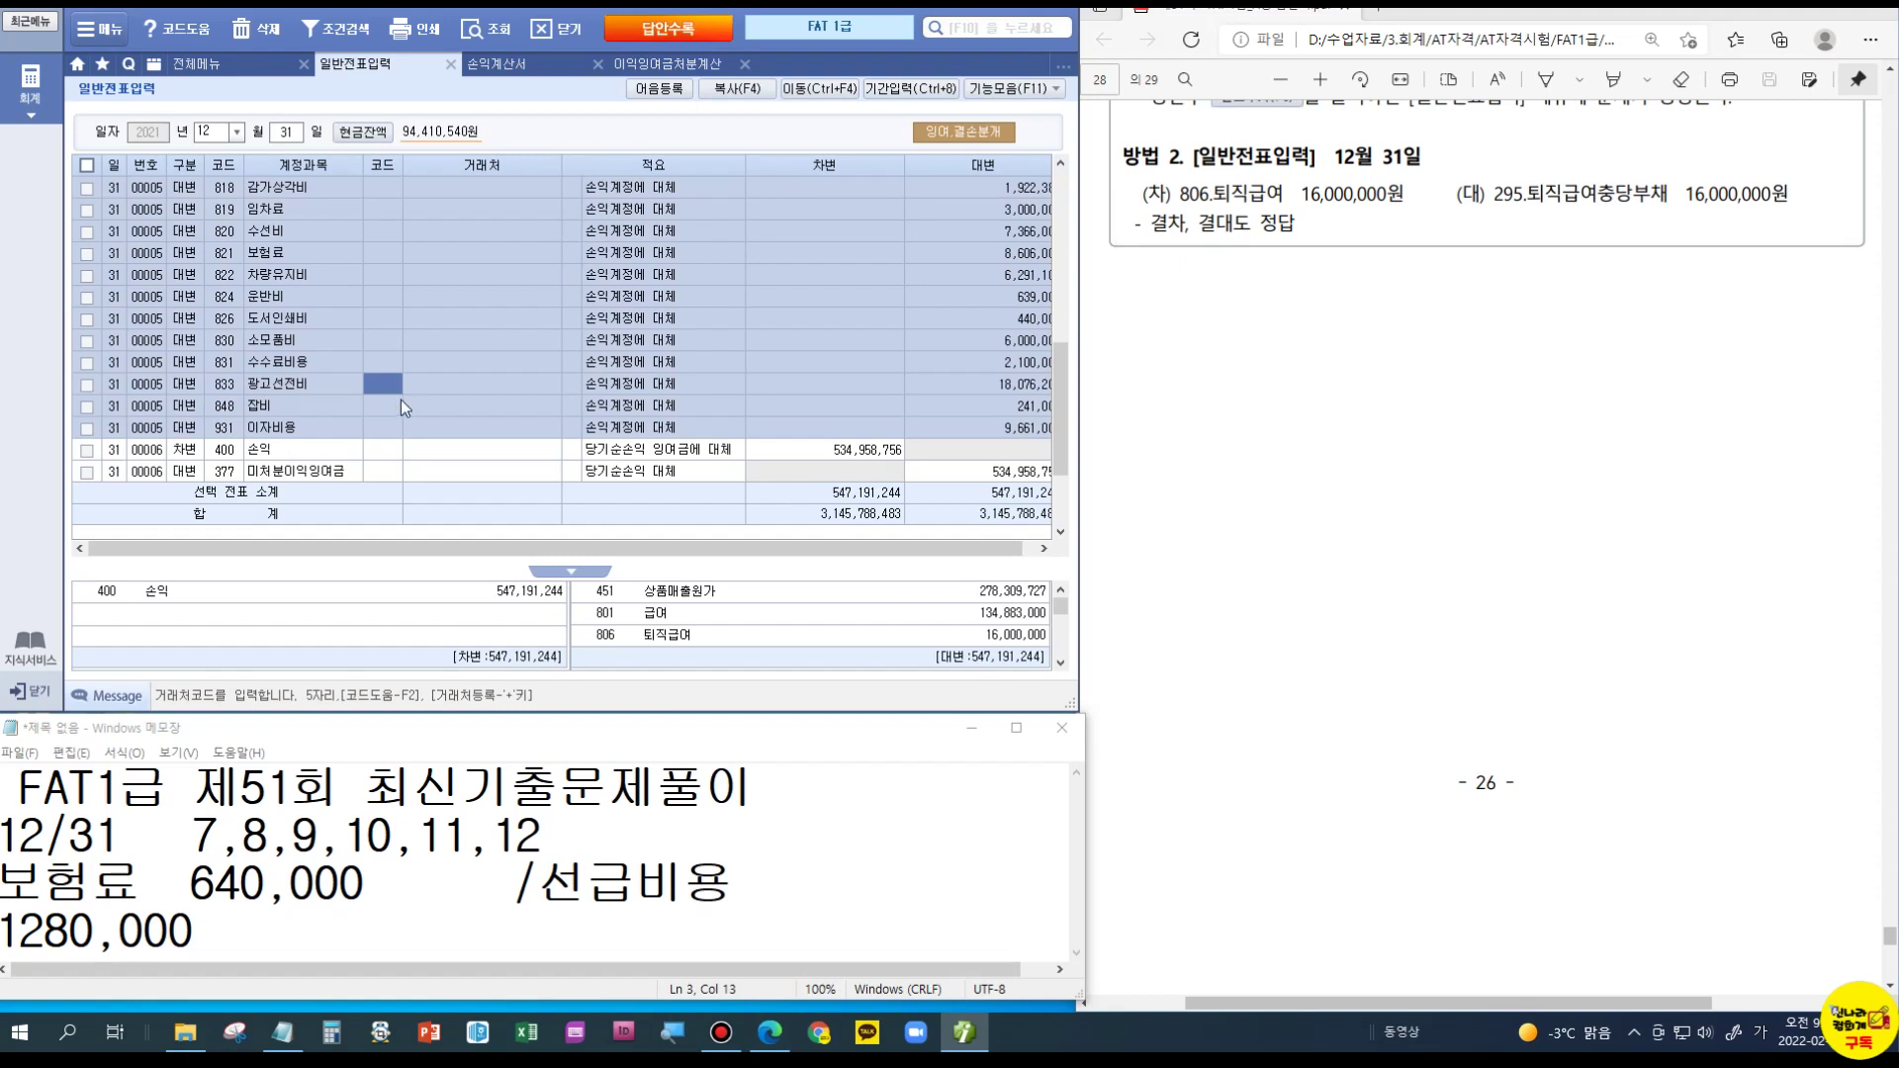
pyautogui.scroll(5, 401, 399)
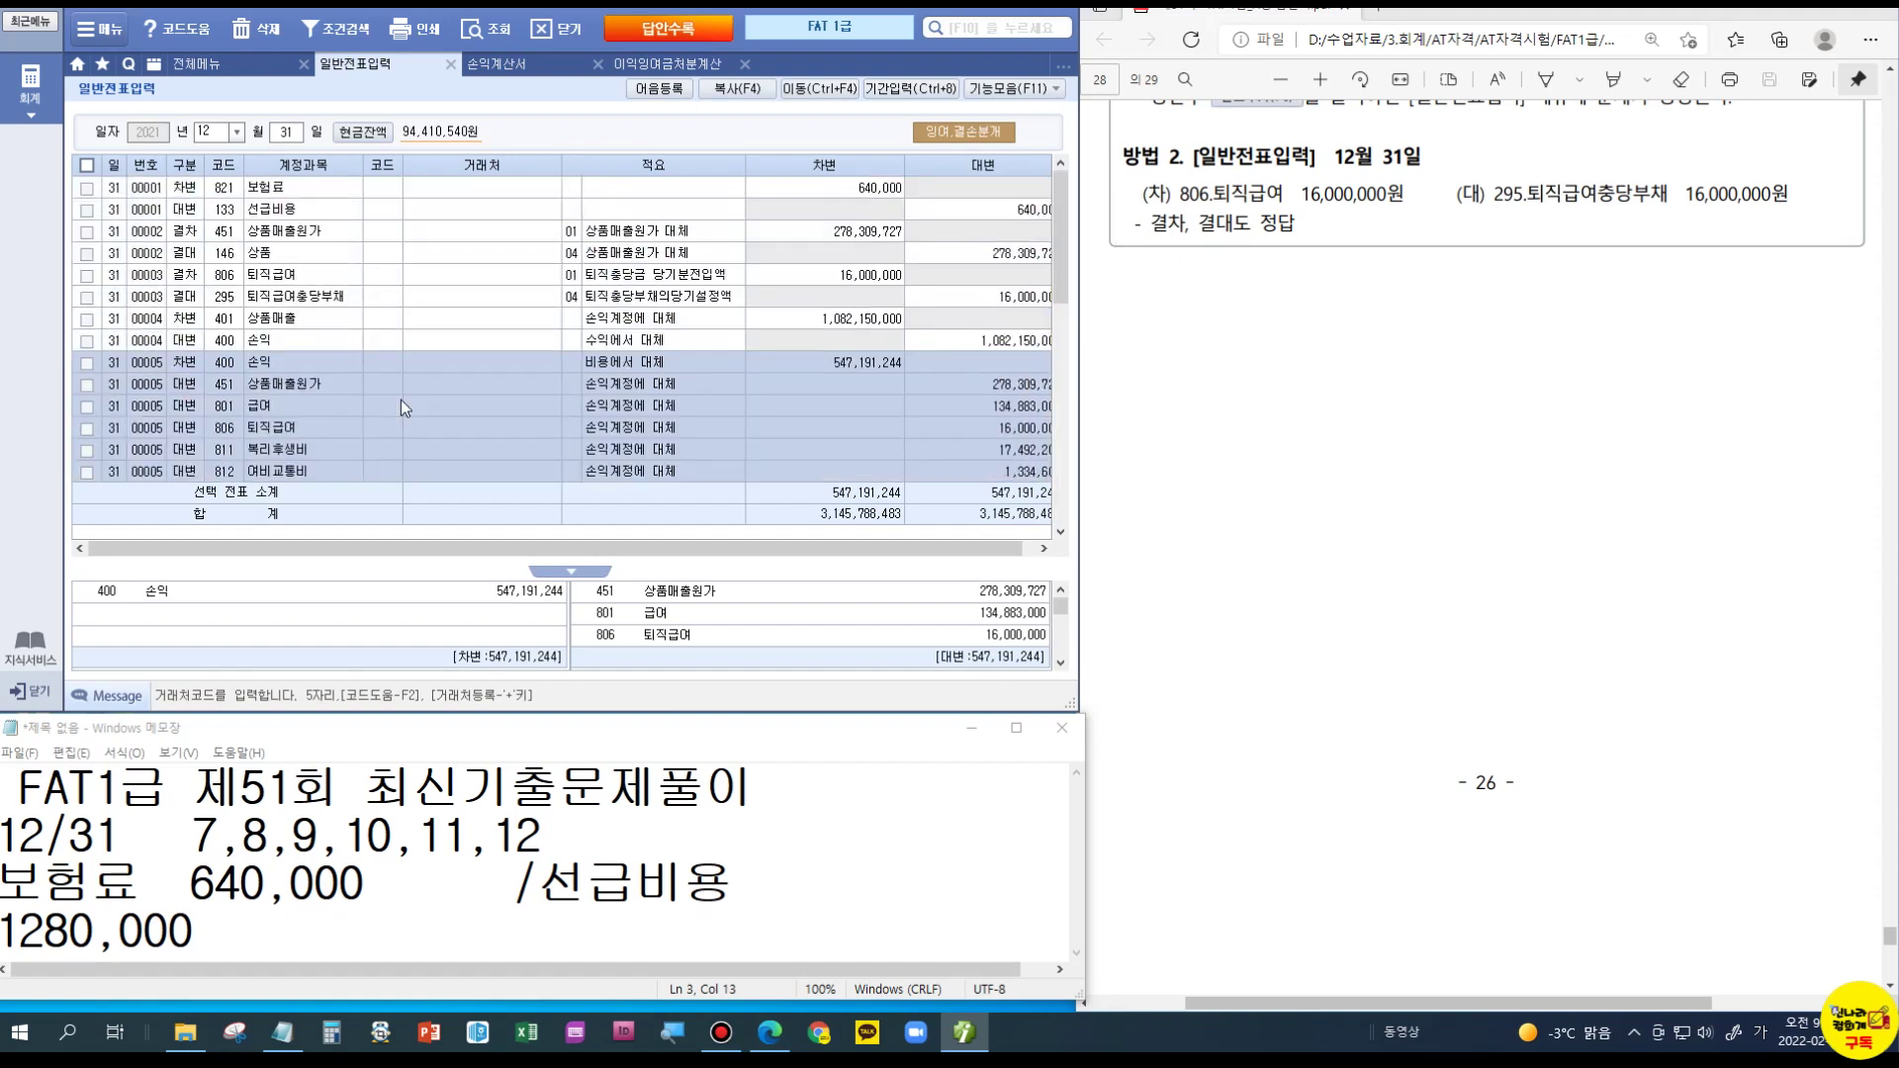
pyautogui.click(341, 274)
pyautogui.click(336, 216)
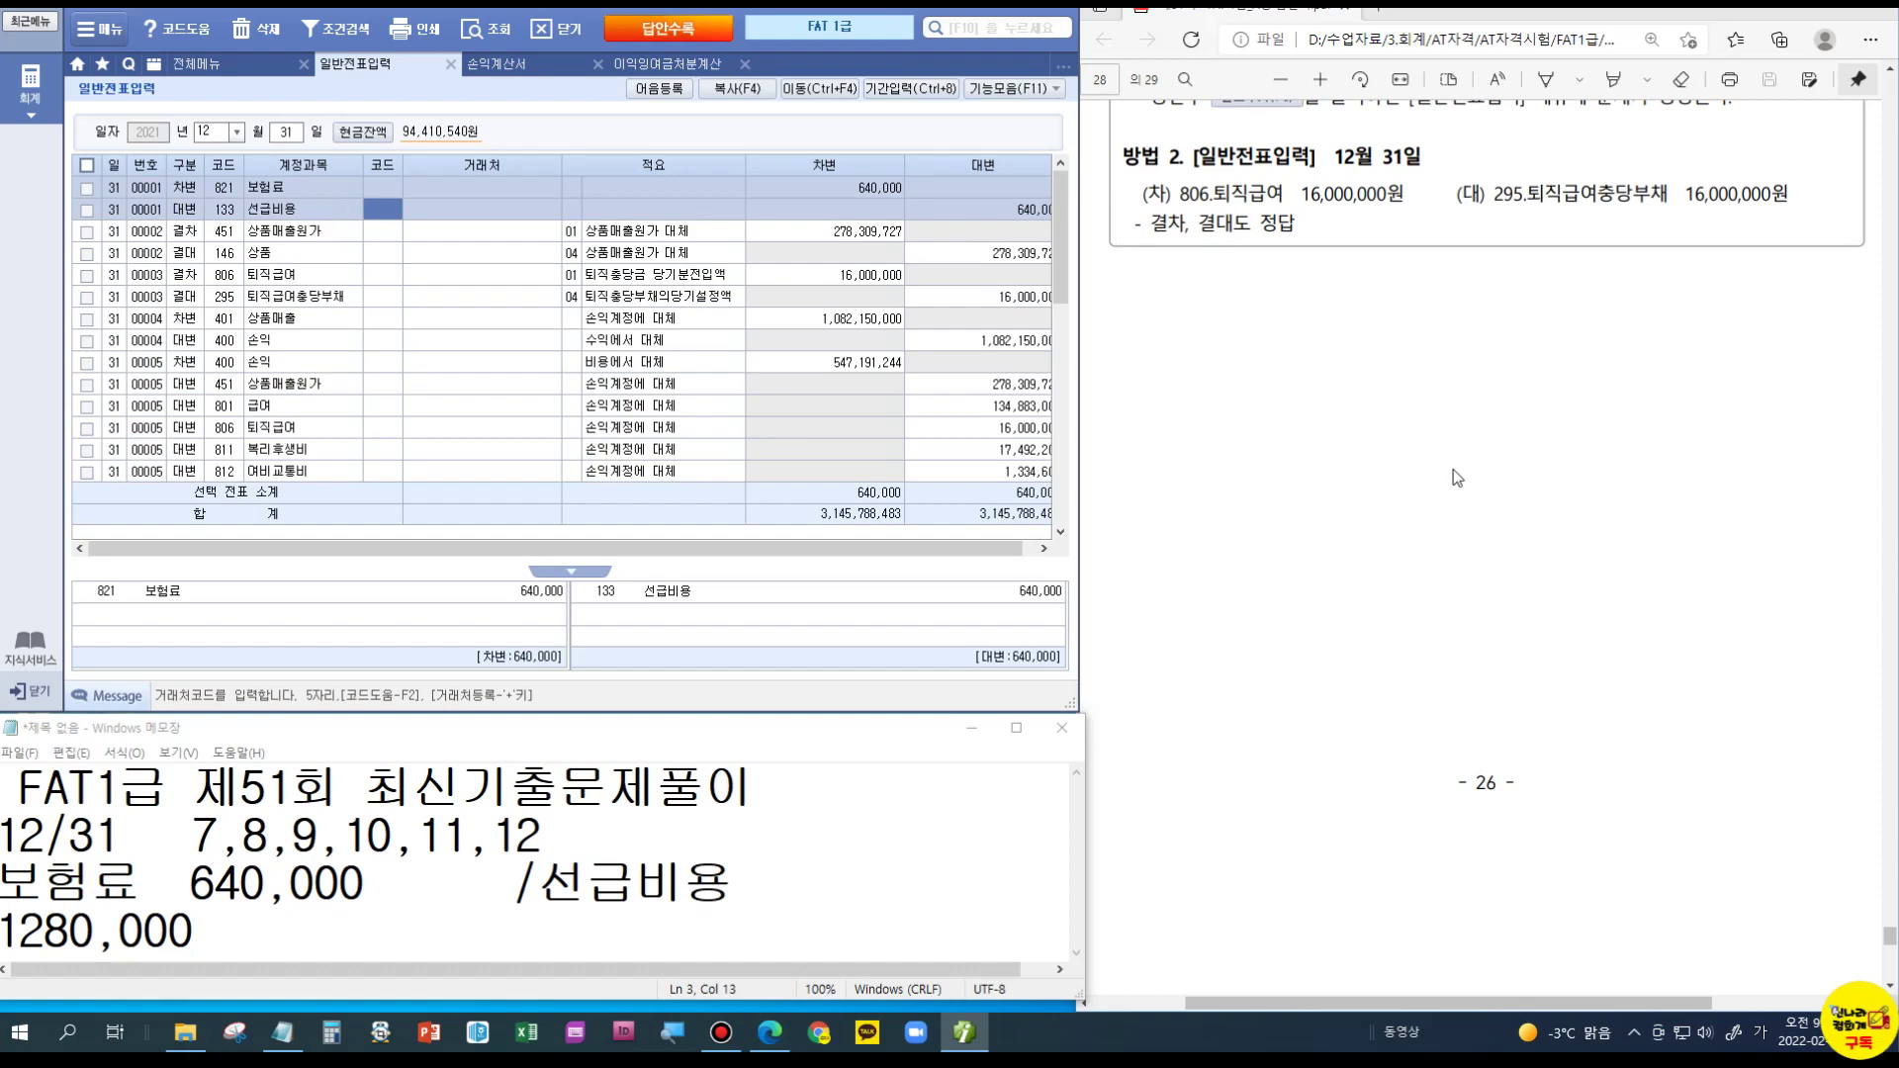
# Step: Read the 매입매출장 조회 question of 문제 5 회계정보분석 and handwrite a red note above its wording
pyautogui.scroll(-5, 1452, 468)
pyautogui.scroll(-3, 1452, 469)
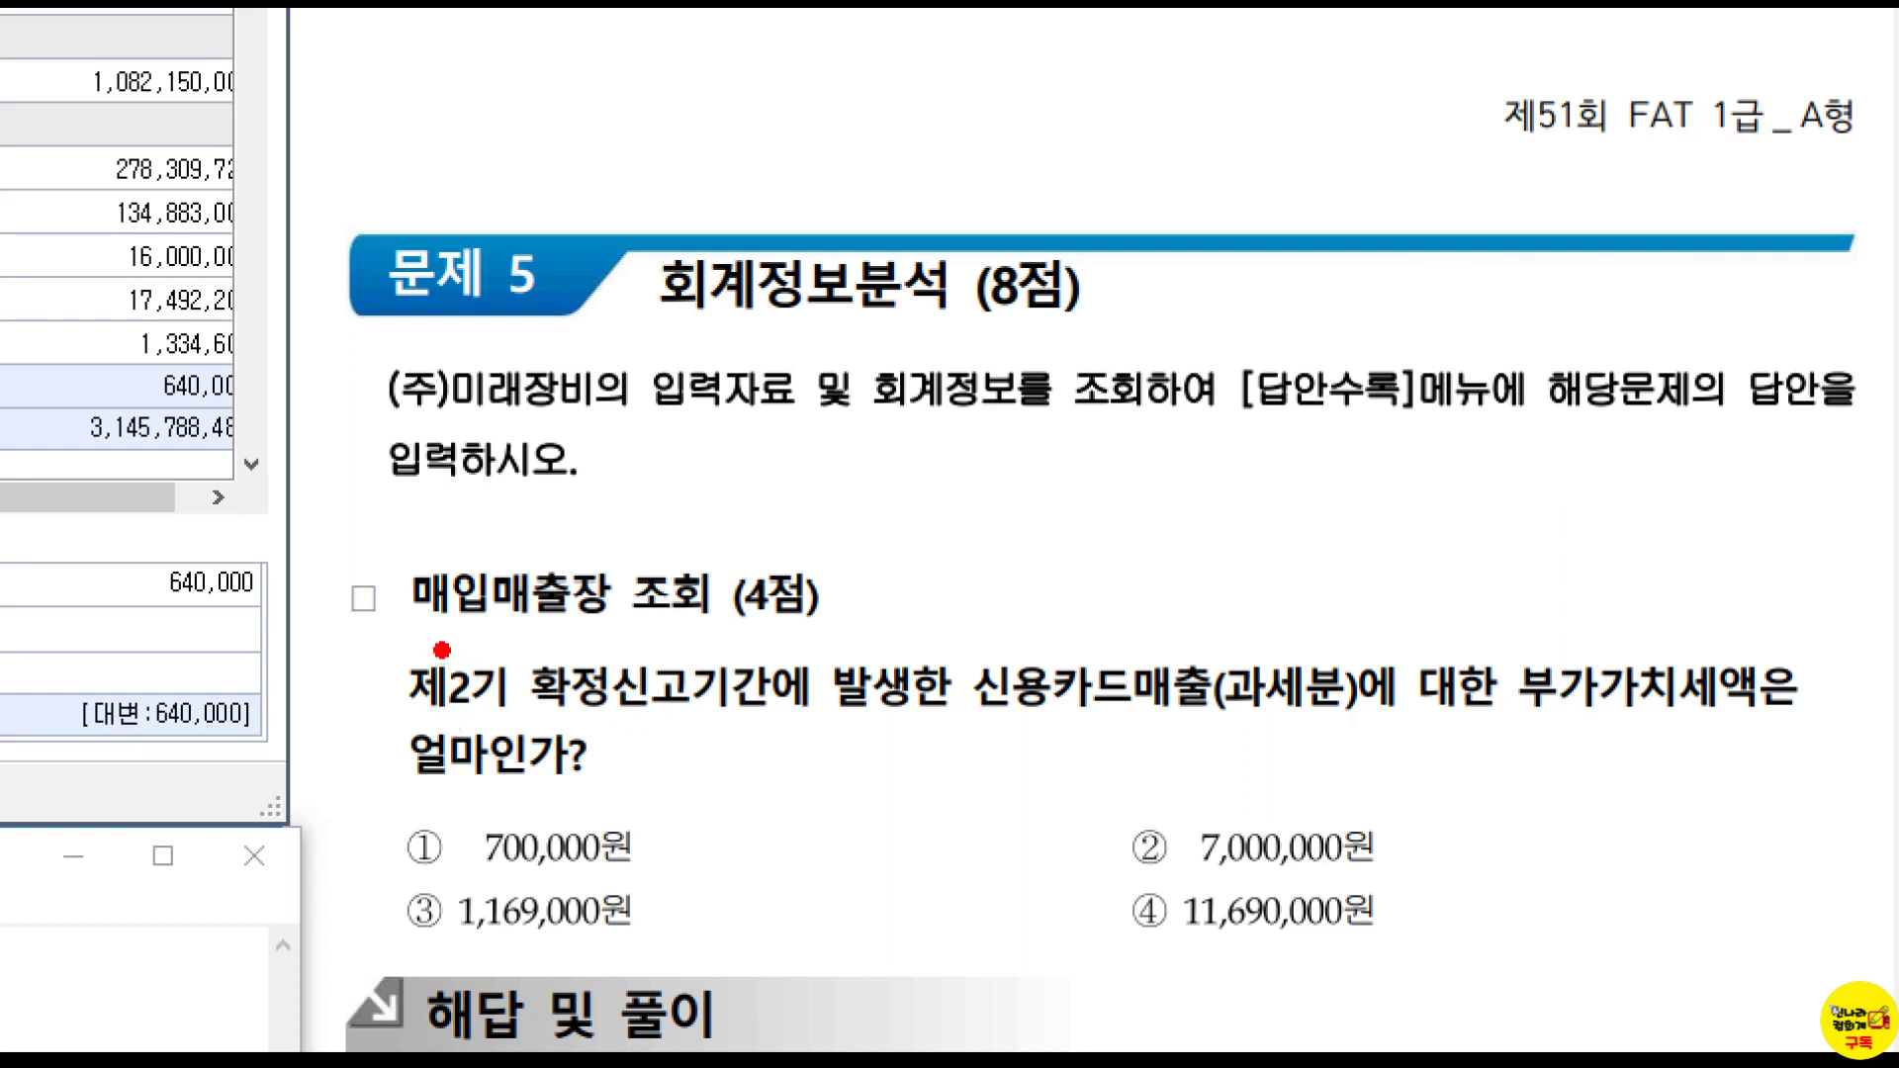
pyautogui.moveTo(443, 624)
pyautogui.mouseDown()
pyautogui.moveTo(445, 641)
pyautogui.moveTo(489, 613)
pyautogui.moveTo(473, 676)
pyautogui.mouseUp()
pyautogui.moveTo(516, 562); pyautogui.dragTo(530, 747)
pyautogui.moveTo(539, 618)
pyautogui.mouseDown()
pyautogui.moveTo(619, 617)
pyautogui.moveTo(592, 663)
pyautogui.mouseUp()
pyautogui.moveTo(663, 603); pyautogui.dragTo(714, 601)
pyautogui.moveTo(737, 565)
pyautogui.mouseDown()
pyautogui.moveTo(740, 633)
pyautogui.moveTo(801, 593)
pyautogui.moveTo(781, 707)
pyautogui.mouseUp()
pyautogui.moveTo(841, 554)
pyautogui.mouseDown()
pyautogui.moveTo(836, 648)
pyautogui.moveTo(851, 613)
pyautogui.moveTo(890, 609)
pyautogui.moveTo(874, 665)
pyautogui.mouseUp()
pyautogui.moveTo(923, 581); pyautogui.dragTo(918, 692)
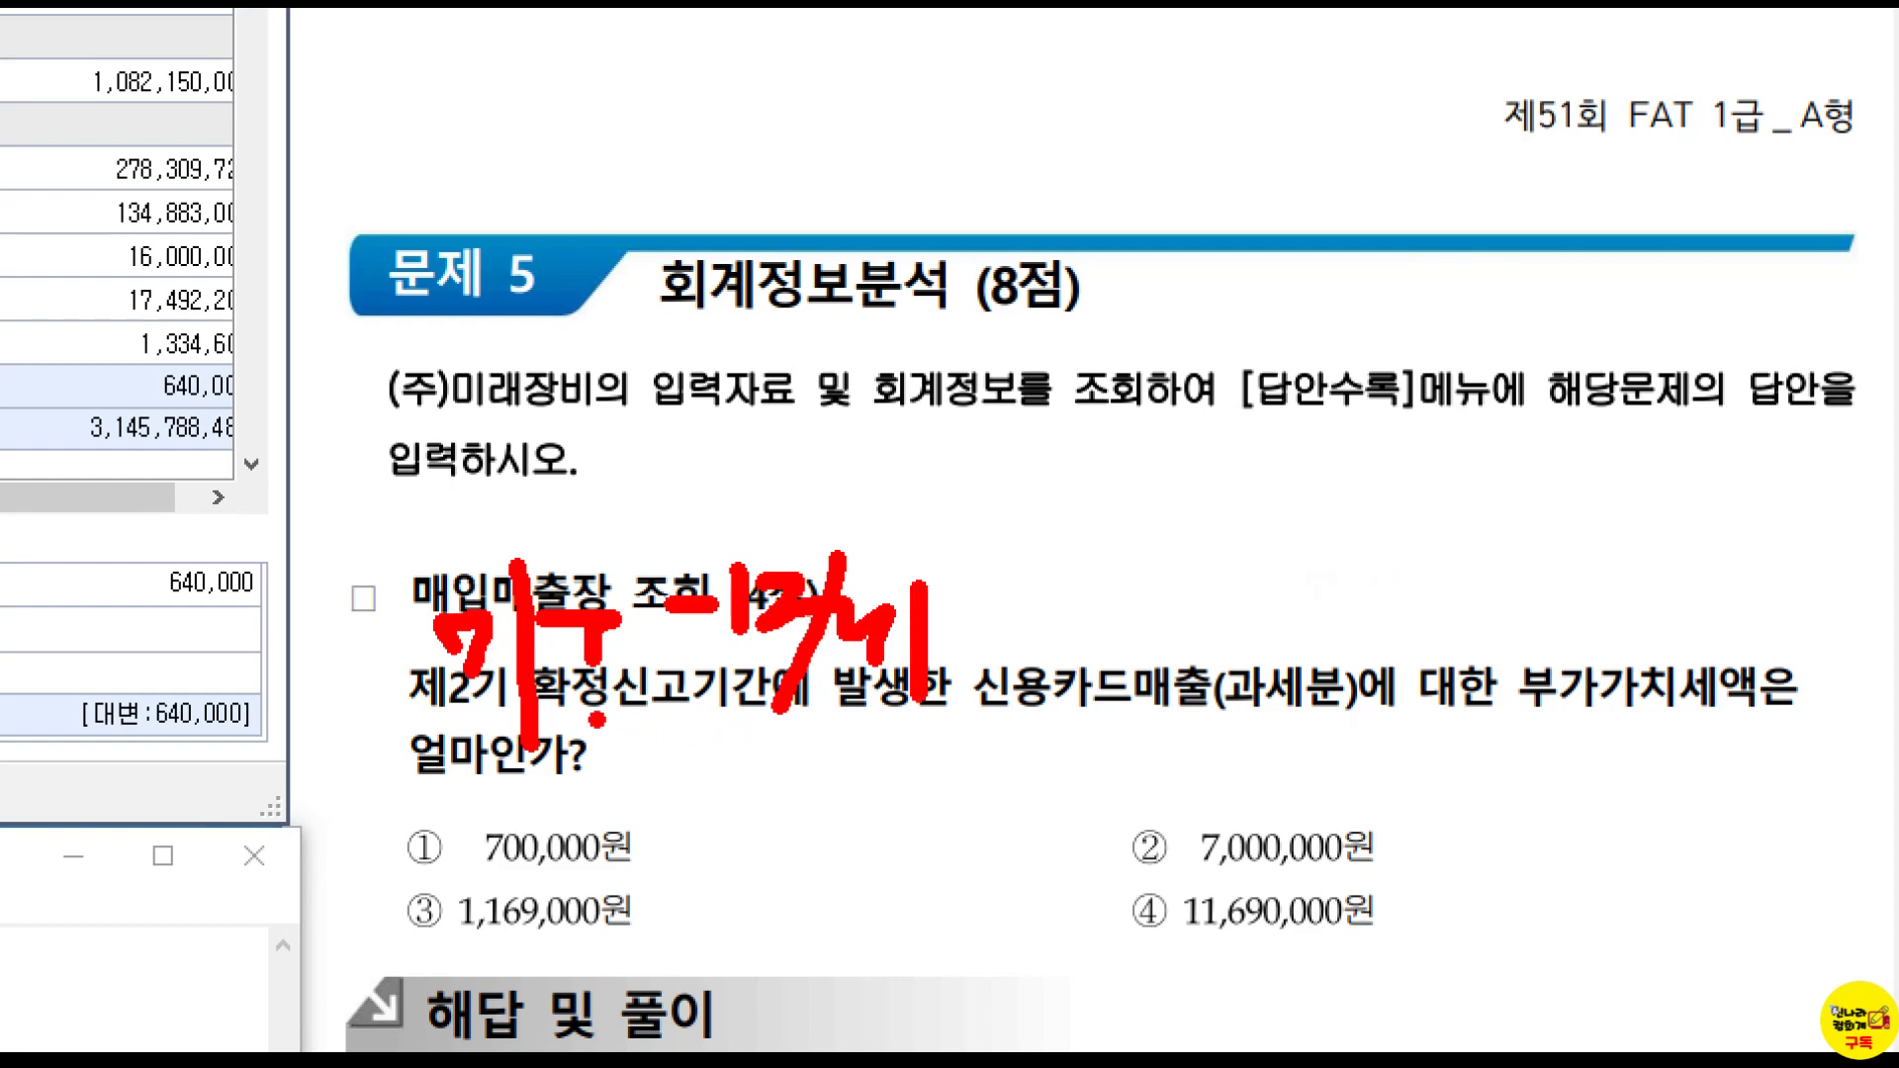
# Step: Close the open 일반전표입력, 손익계산서 and 이익잉여금처분계산서 screens and open the 매입매출장
pyautogui.moveTo(598, 720); pyautogui.dragTo(710, 722)
pyautogui.press('Escape')
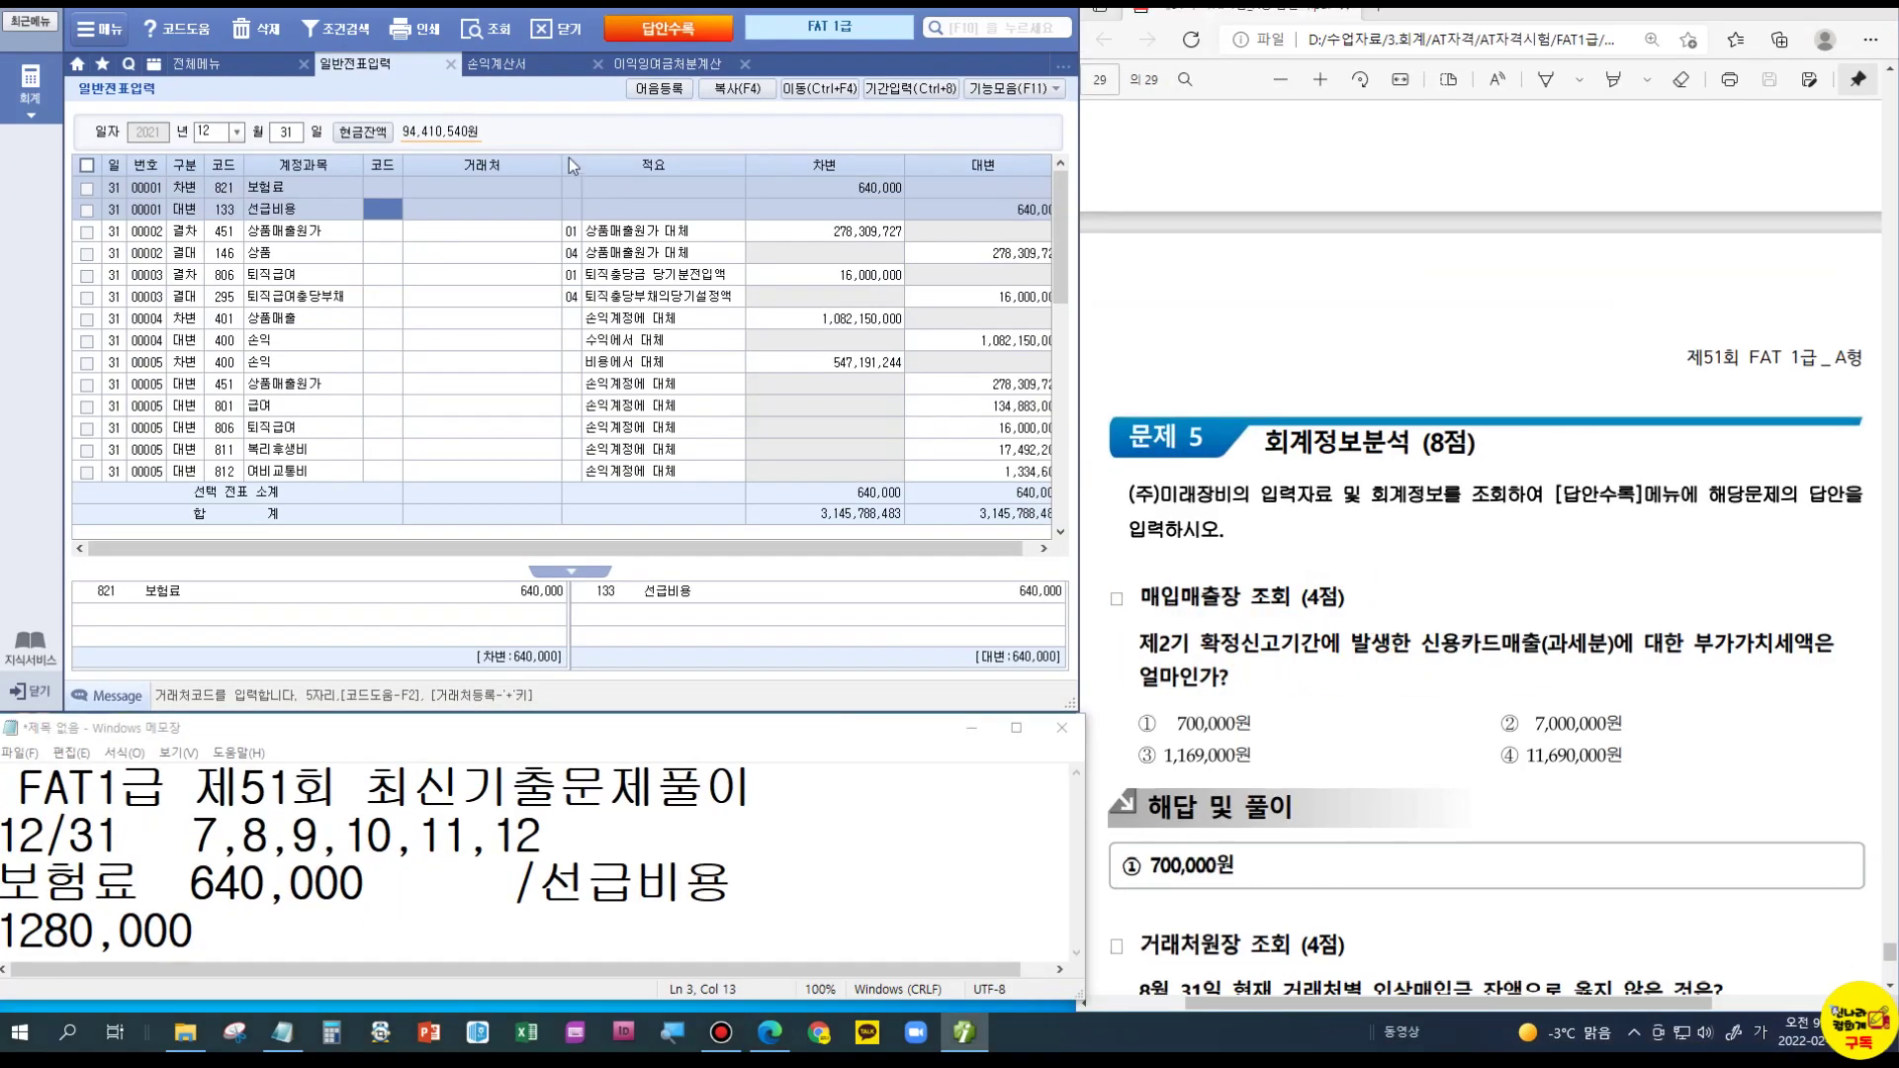
pyautogui.click(745, 66)
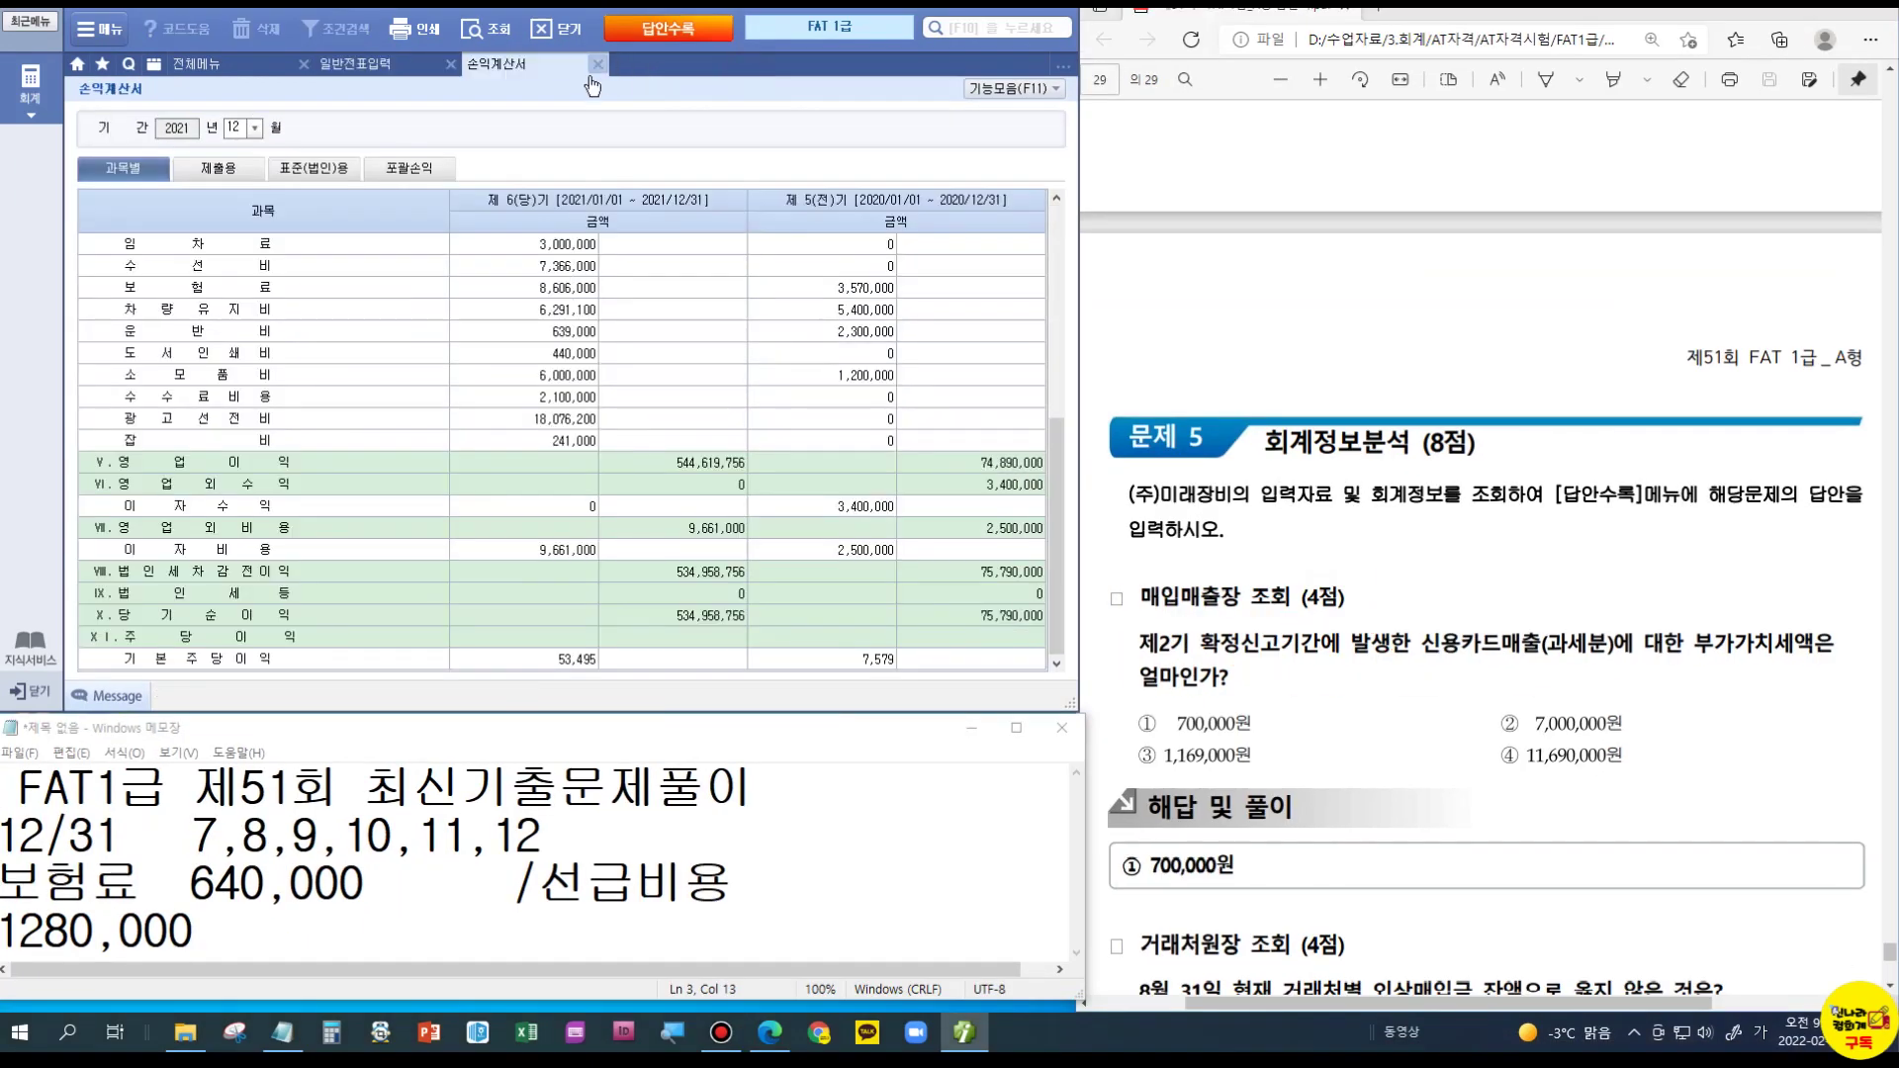
pyautogui.click(596, 66)
pyautogui.click(451, 64)
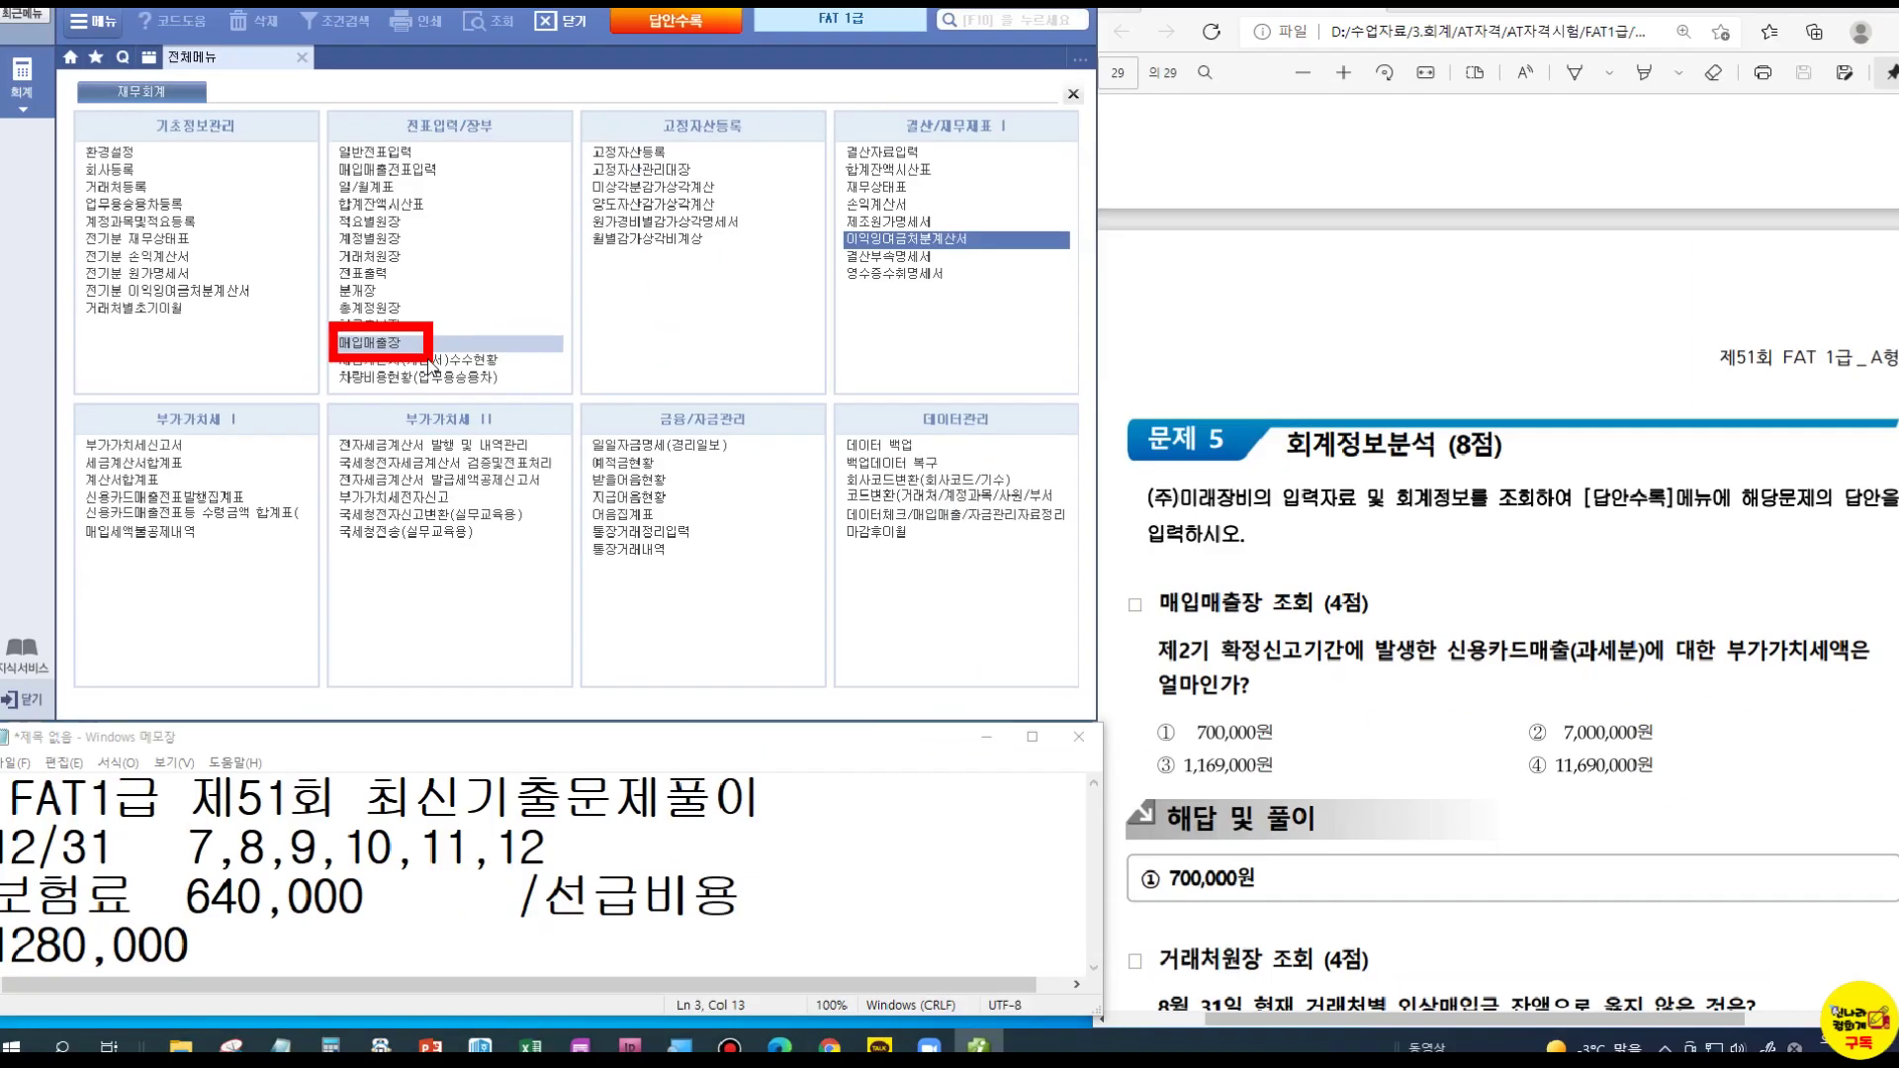
pyautogui.doubleClick(380, 343)
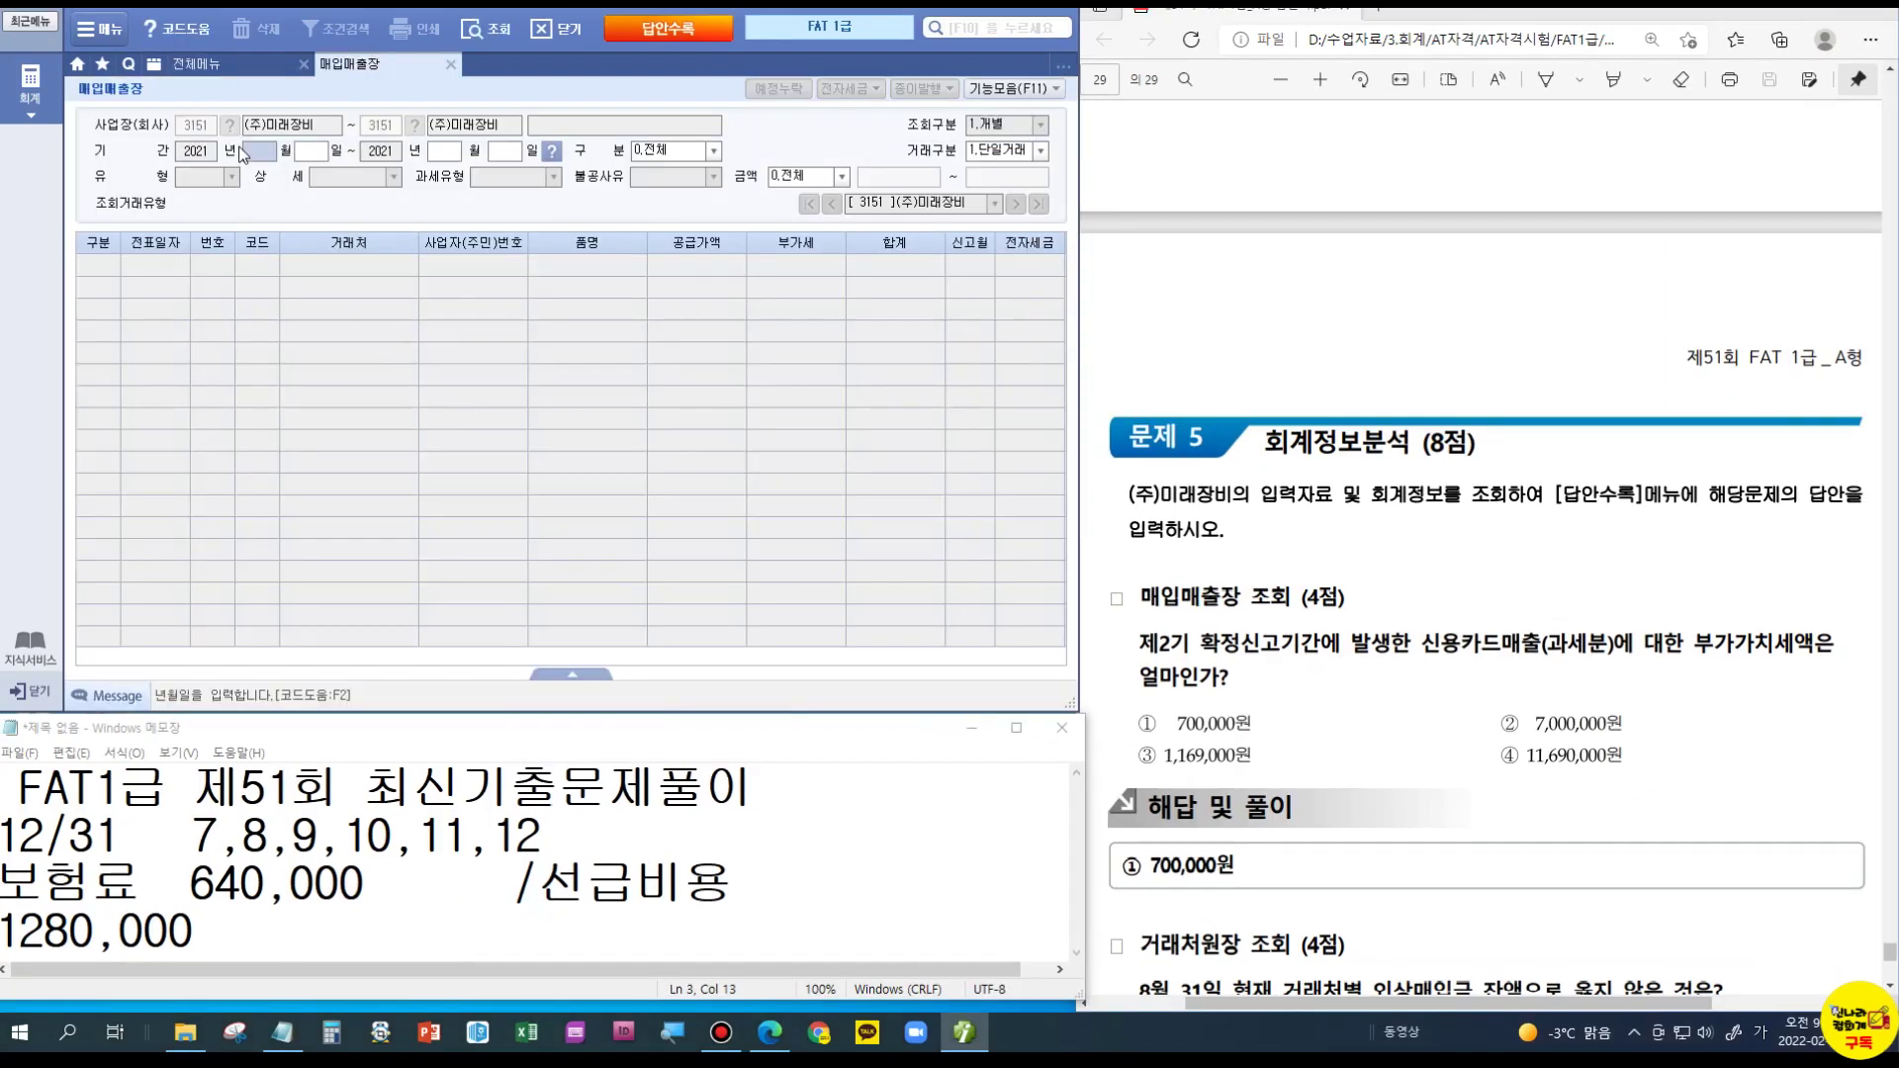
# Step: Query the 매입매출장 from October 1 to December 31, 2021 for 1.매출 with 과세유형 17:카과
pyautogui.write('10011231')
pyautogui.press('Return')
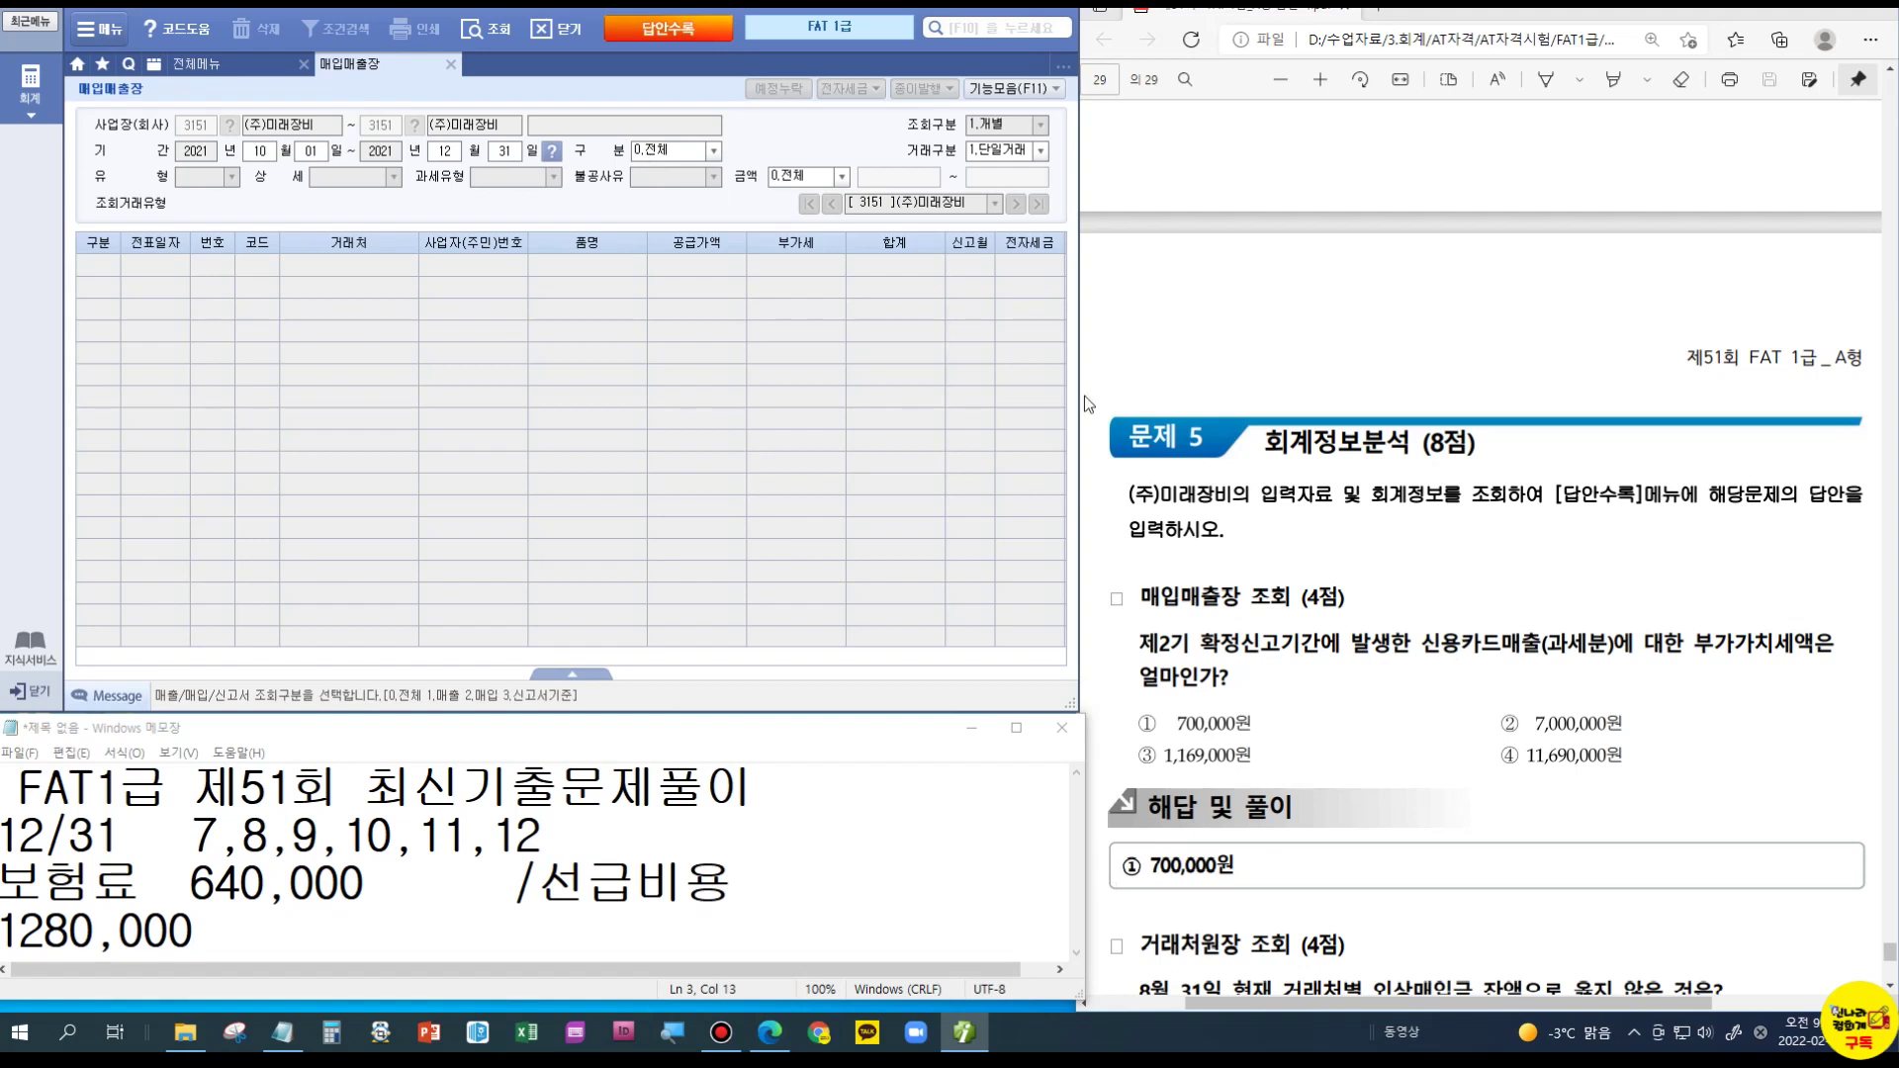
pyautogui.click(710, 156)
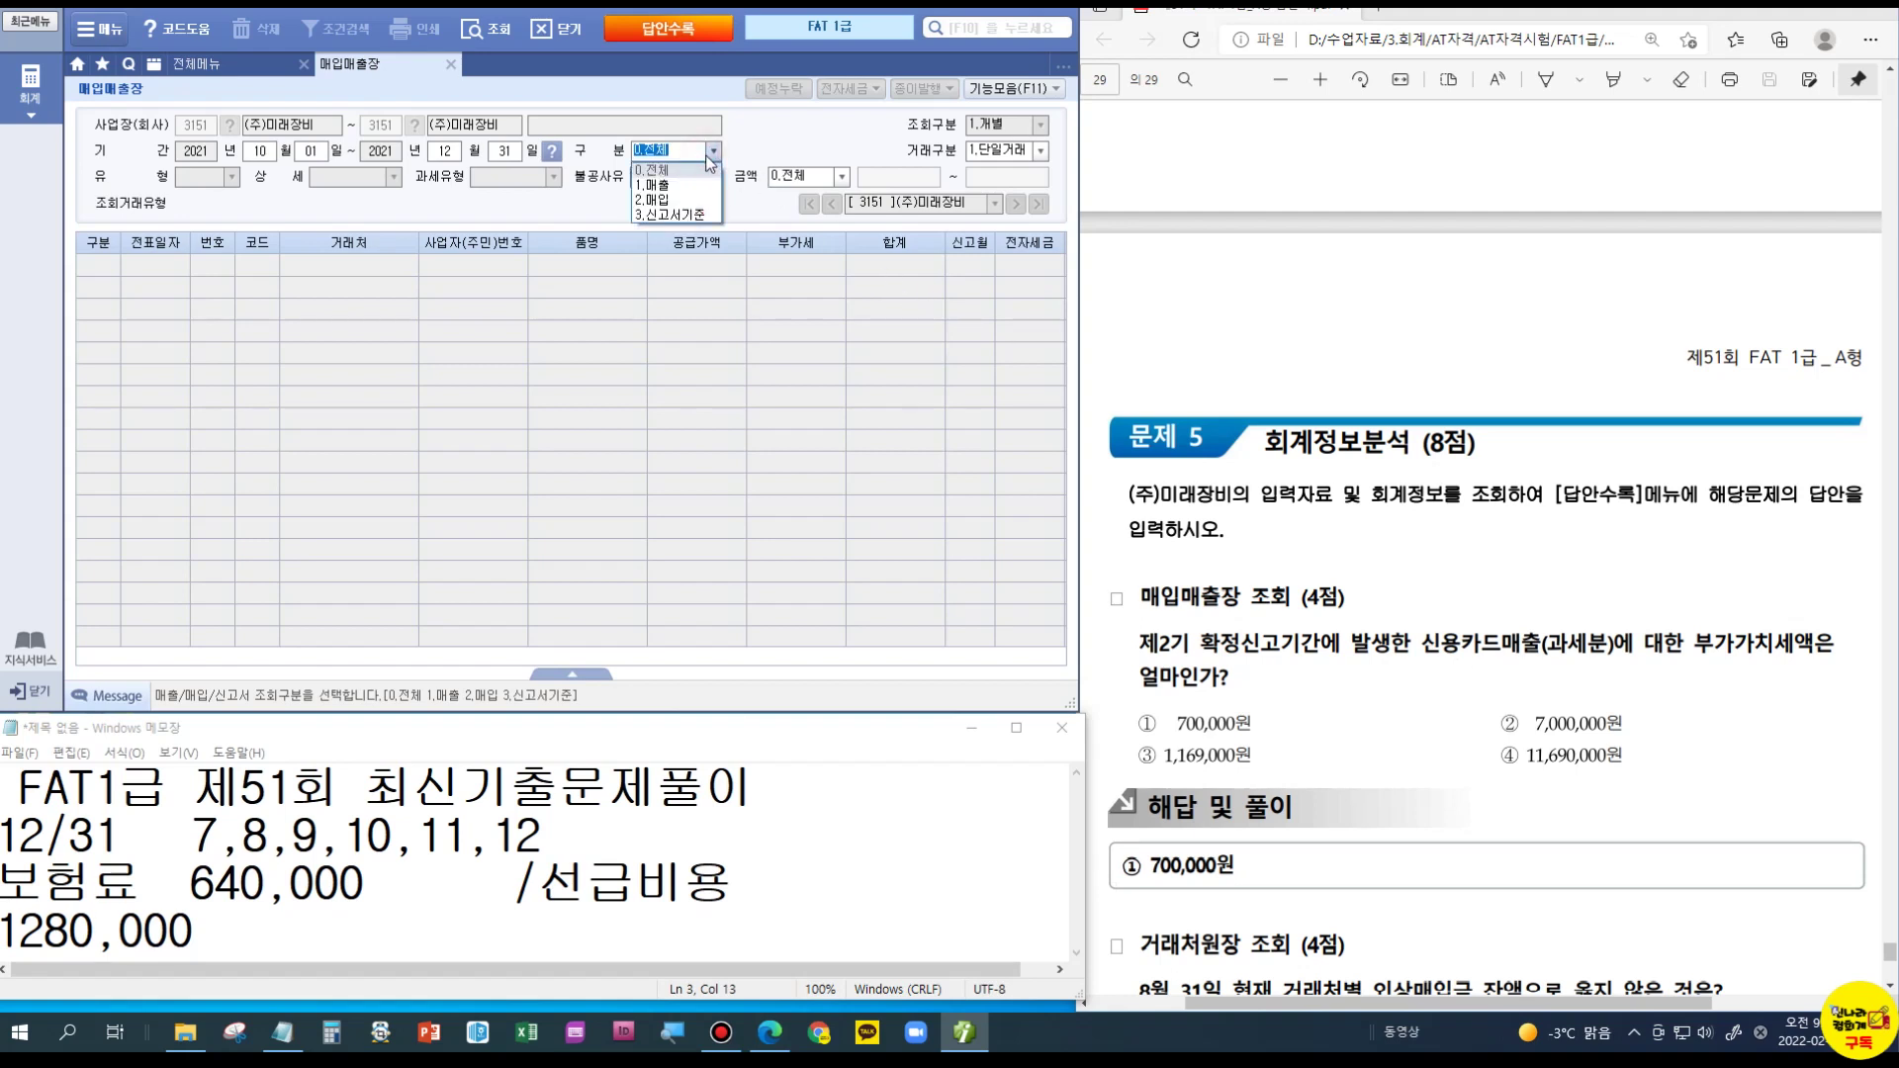
pyautogui.click(682, 184)
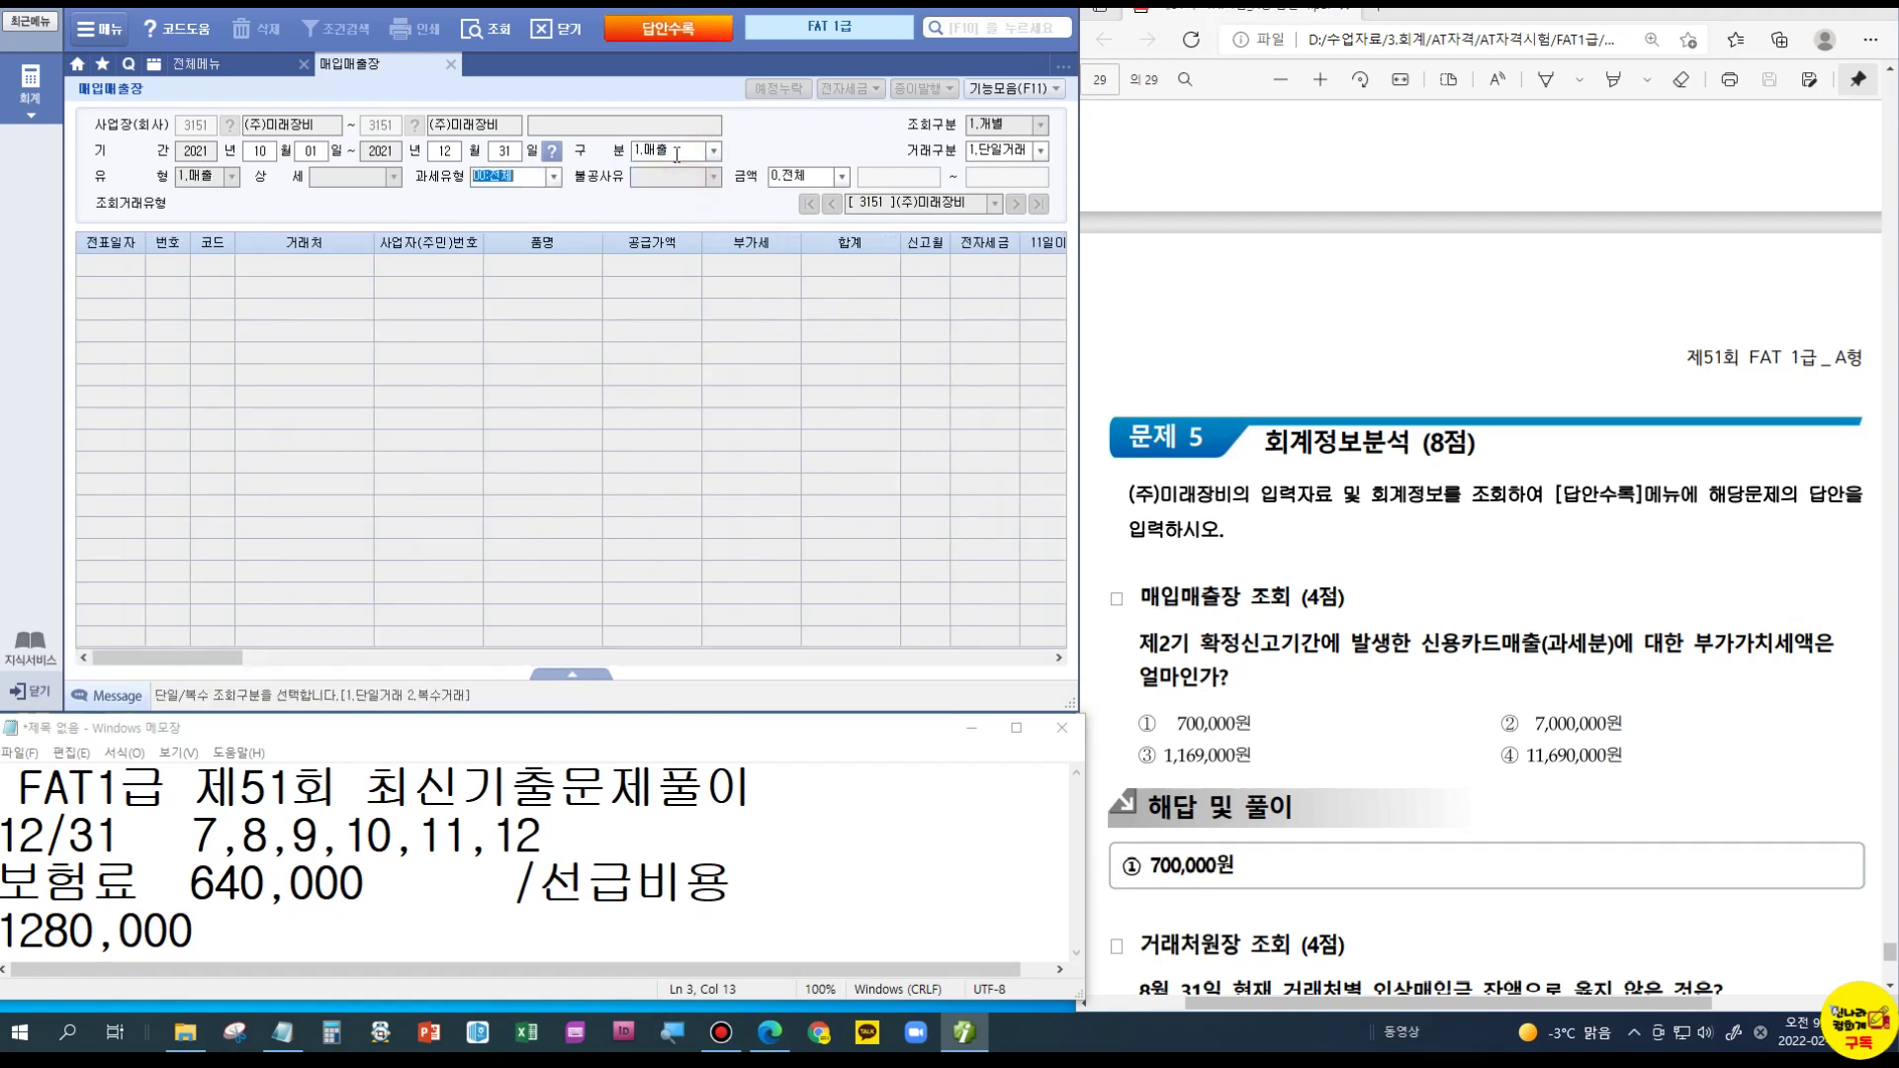
pyautogui.click(553, 176)
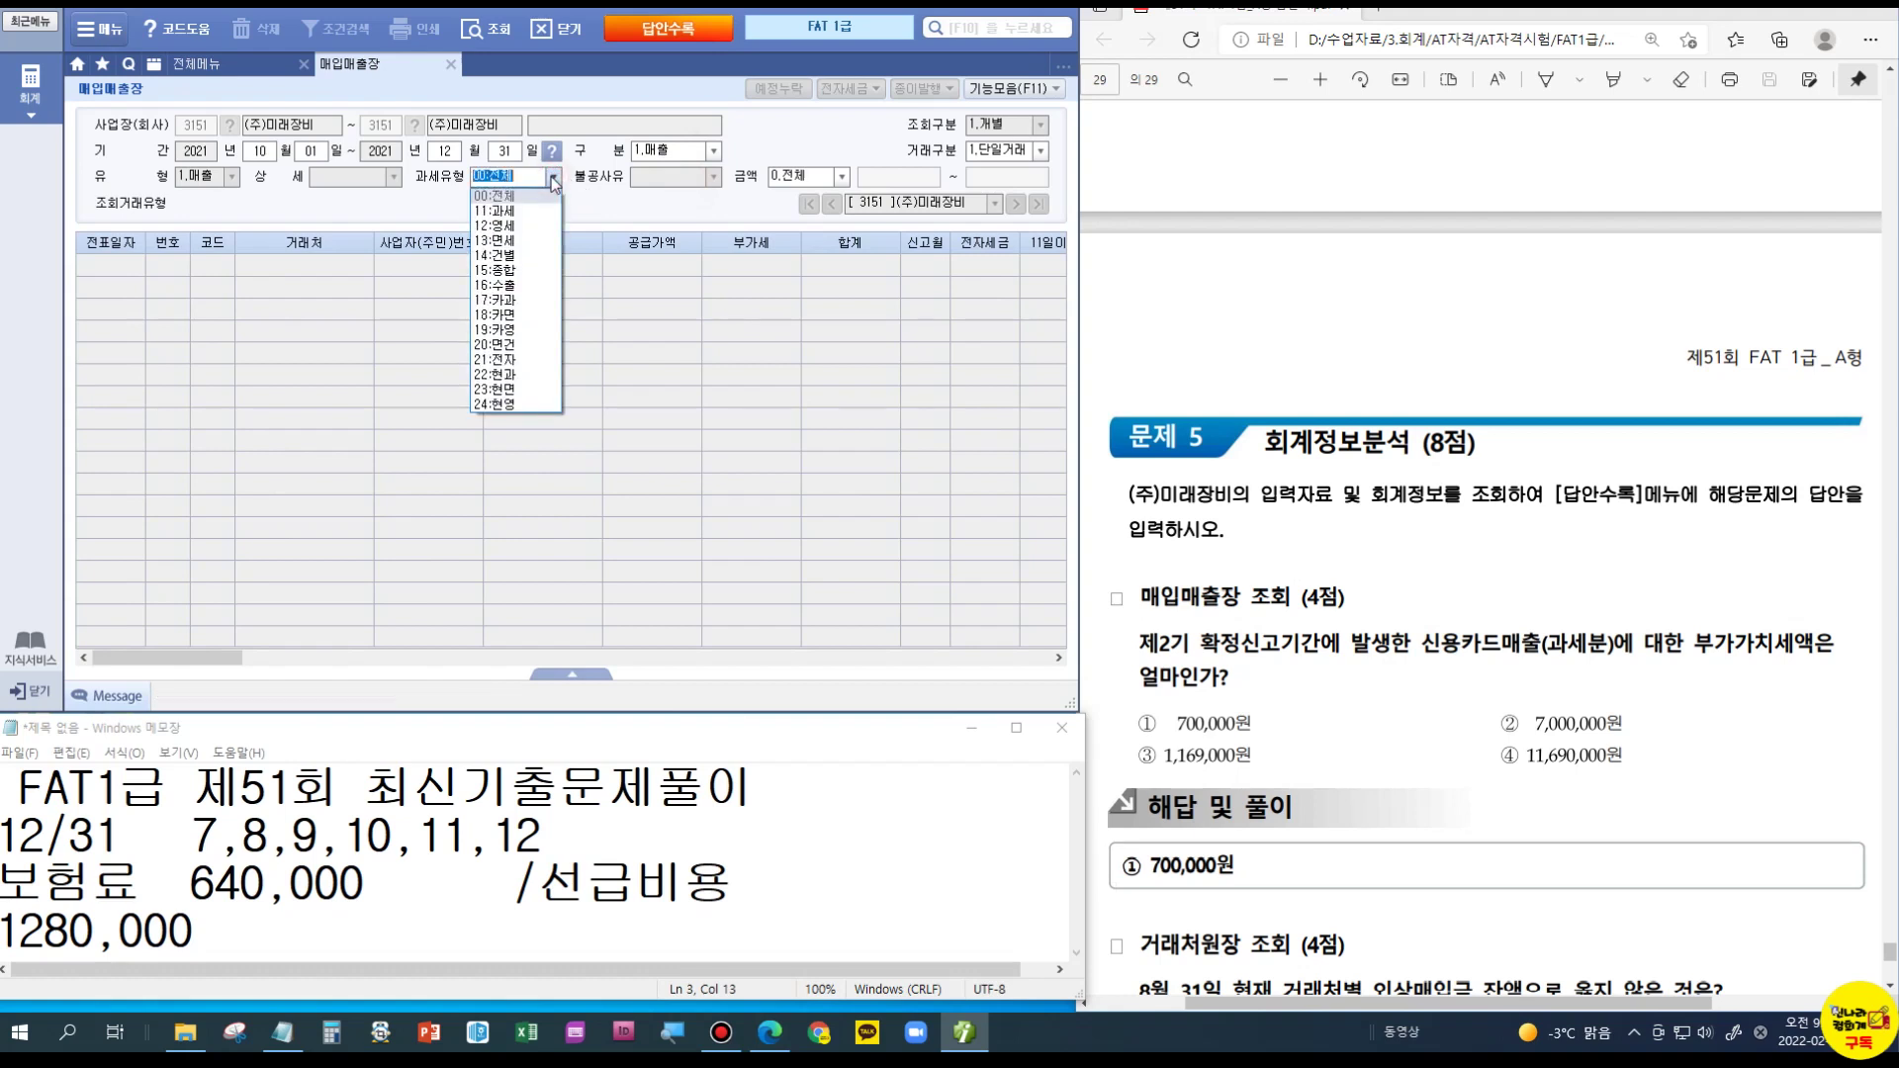
pyautogui.click(497, 299)
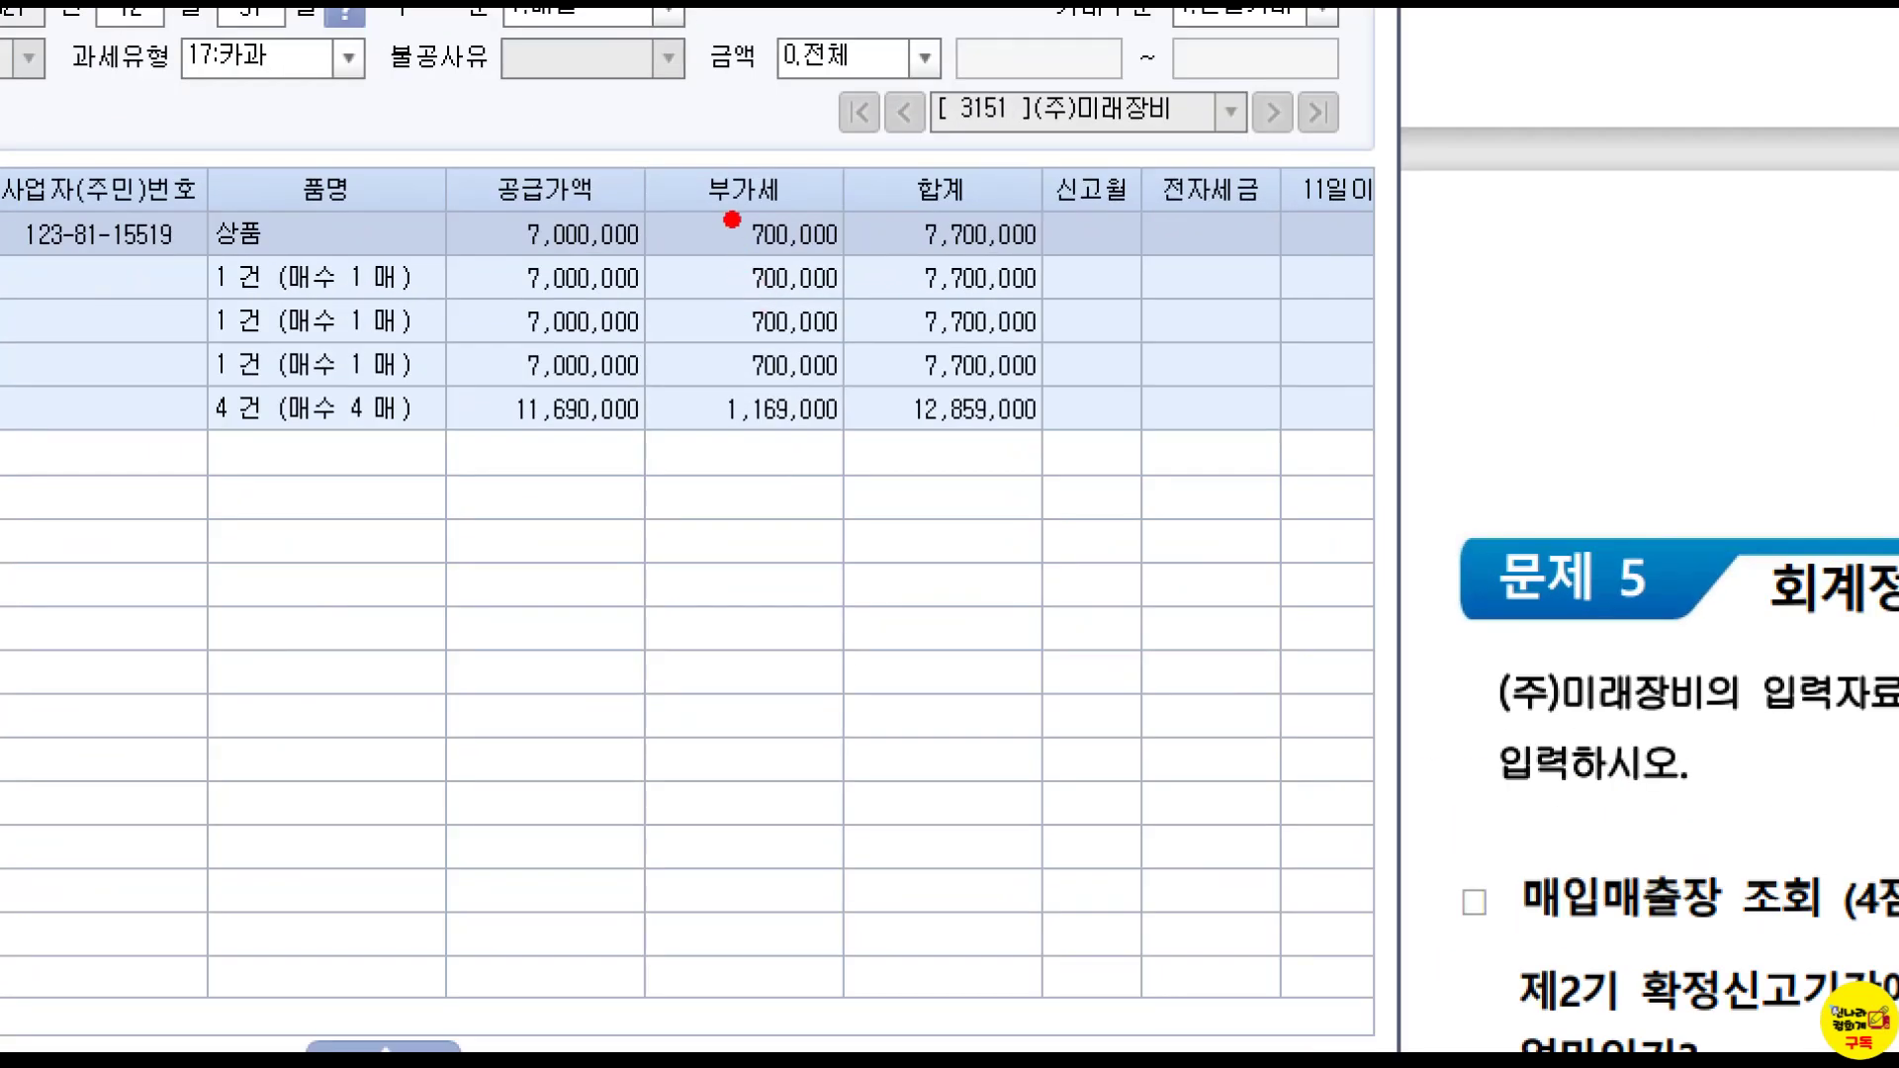
# Step: Mark the 부가세 of the card sale in red and point out the matching answer choice ① 700,000원
pyautogui.moveTo(735, 245); pyautogui.dragTo(810, 282)
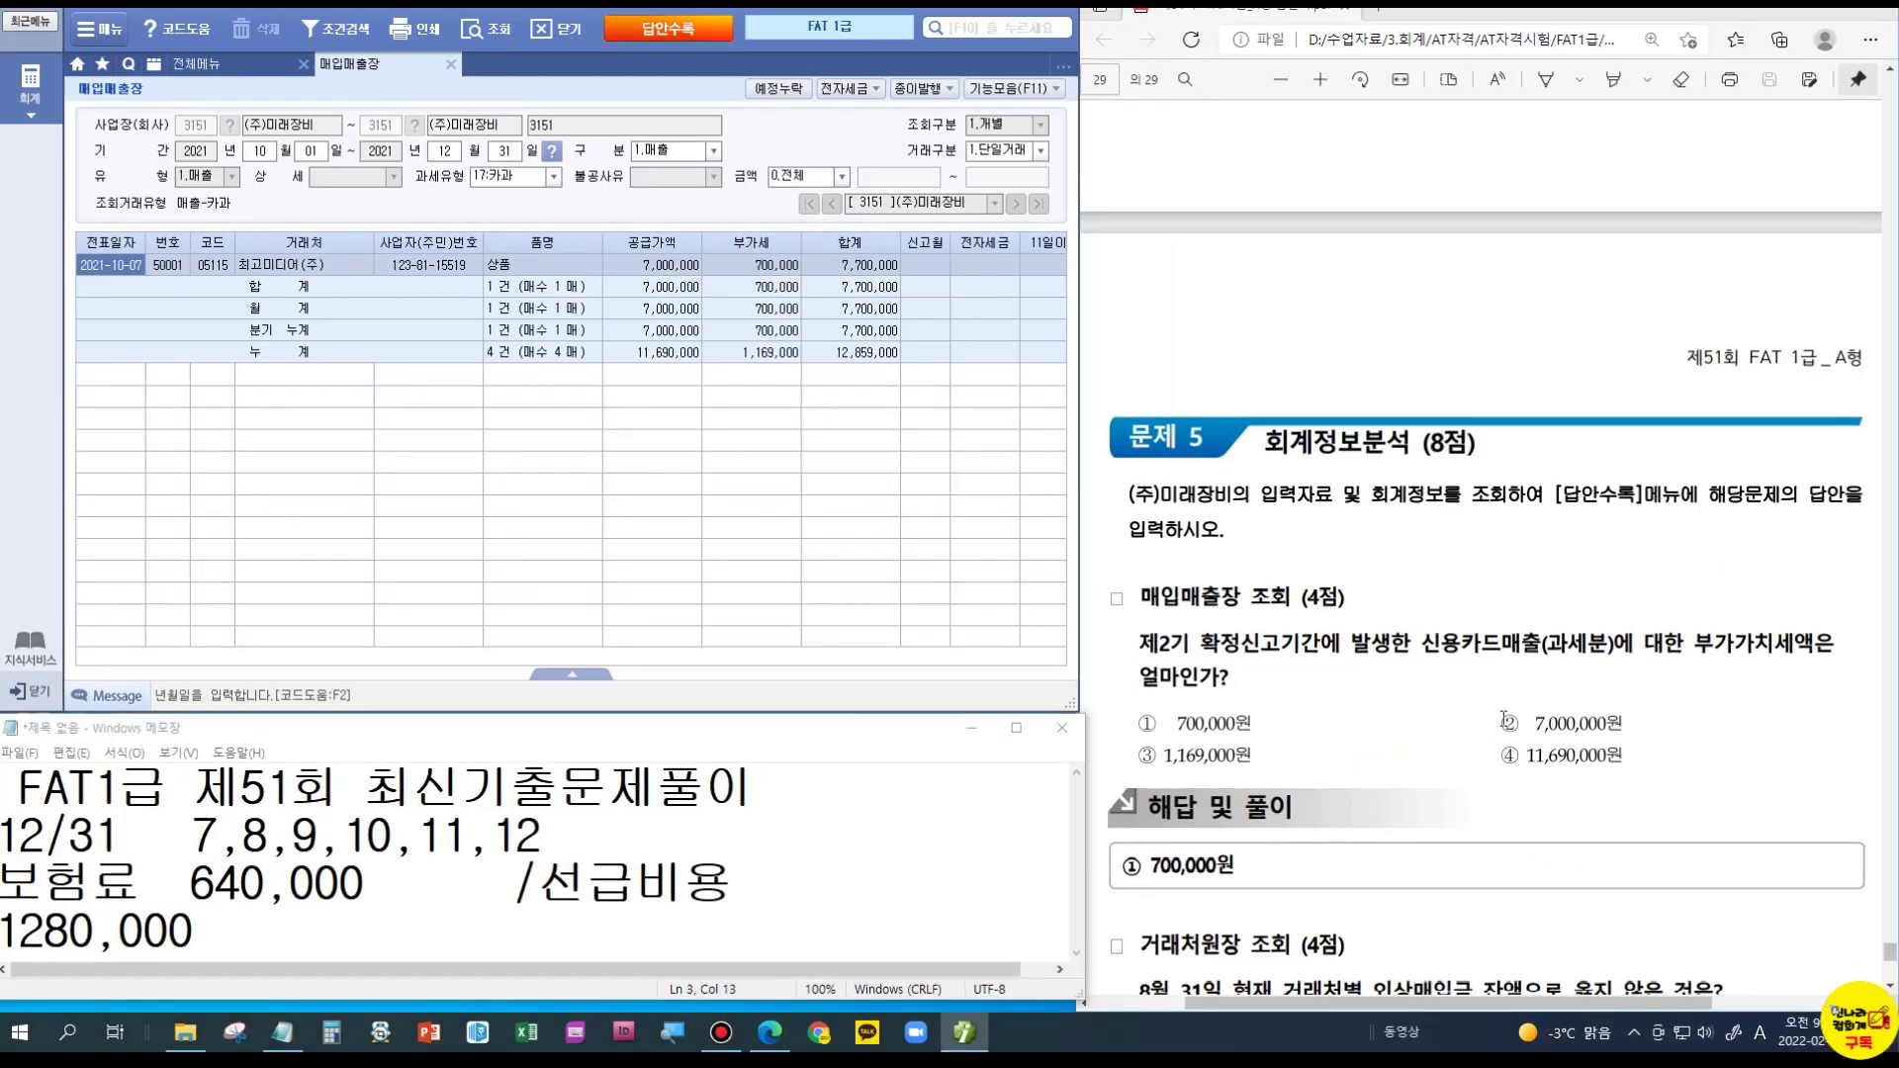
pyautogui.click(1210, 734)
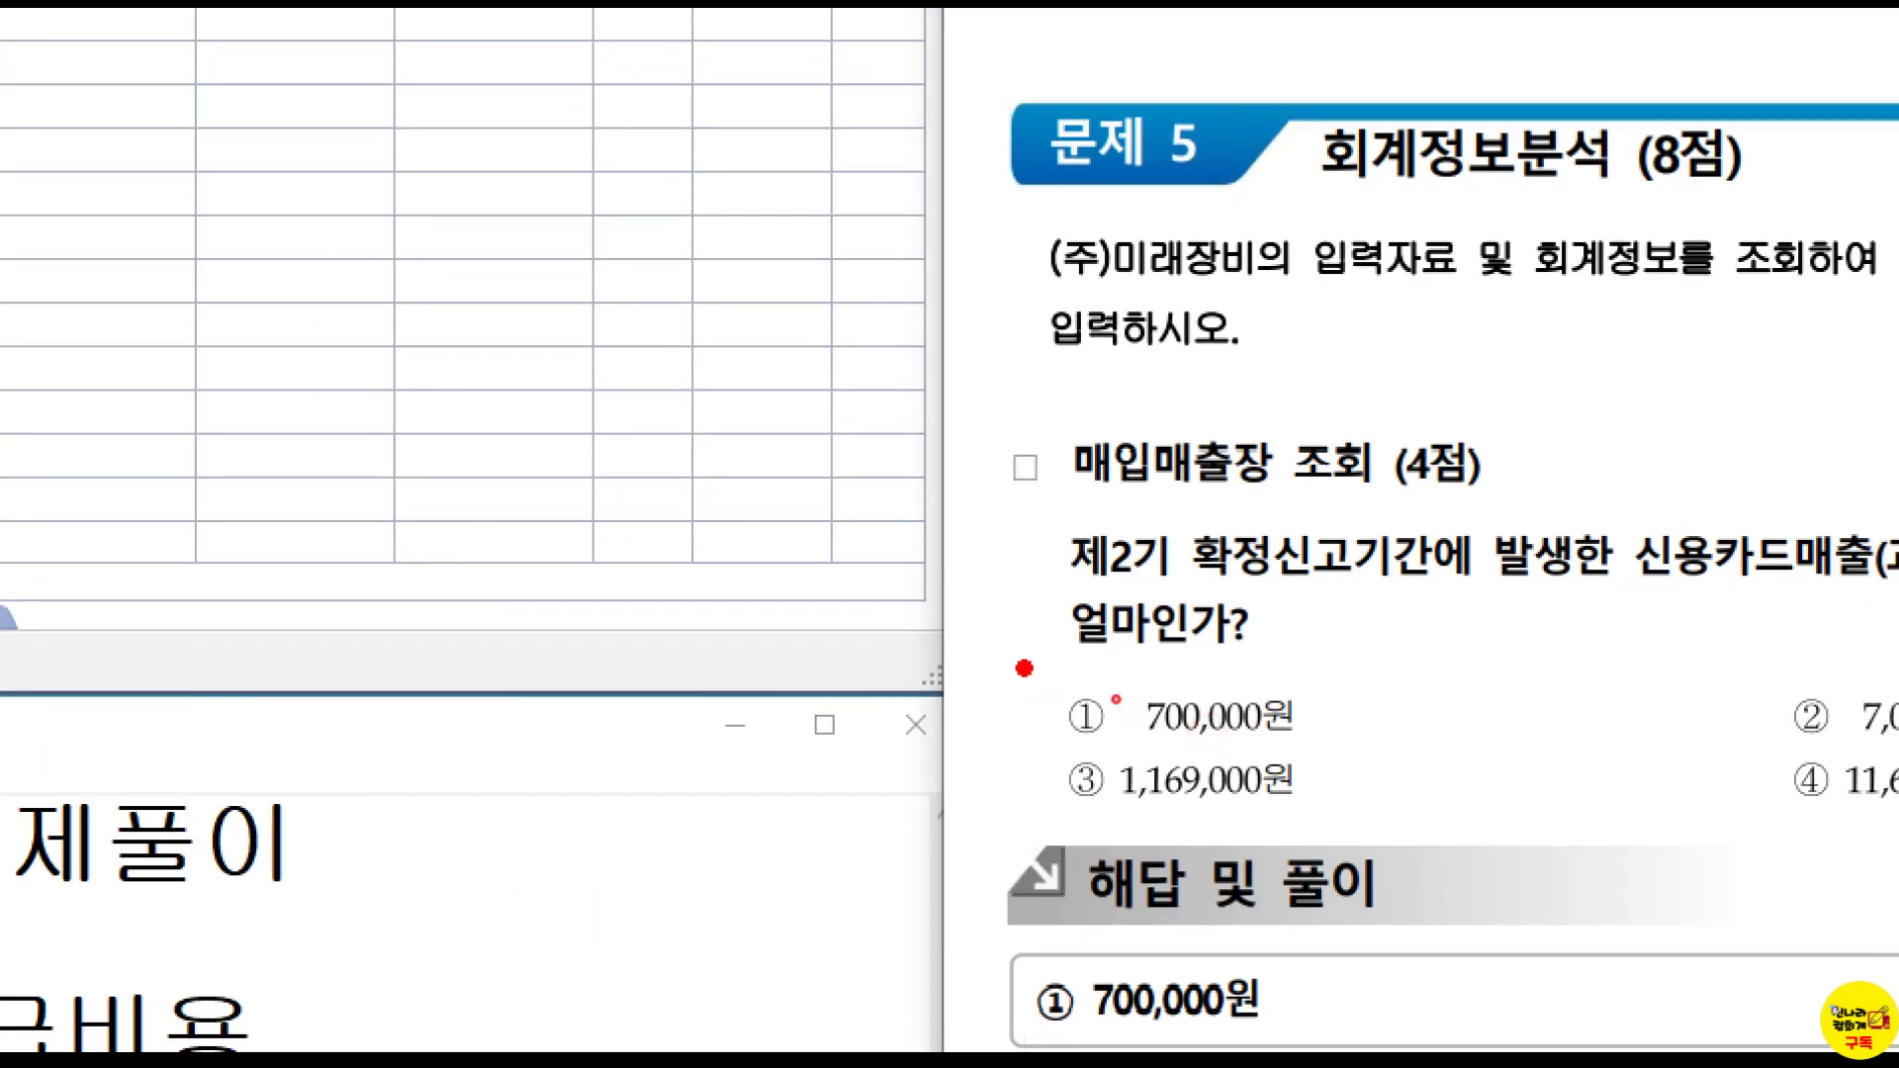
pyautogui.moveTo(1113, 698); pyautogui.dragTo(1286, 749)
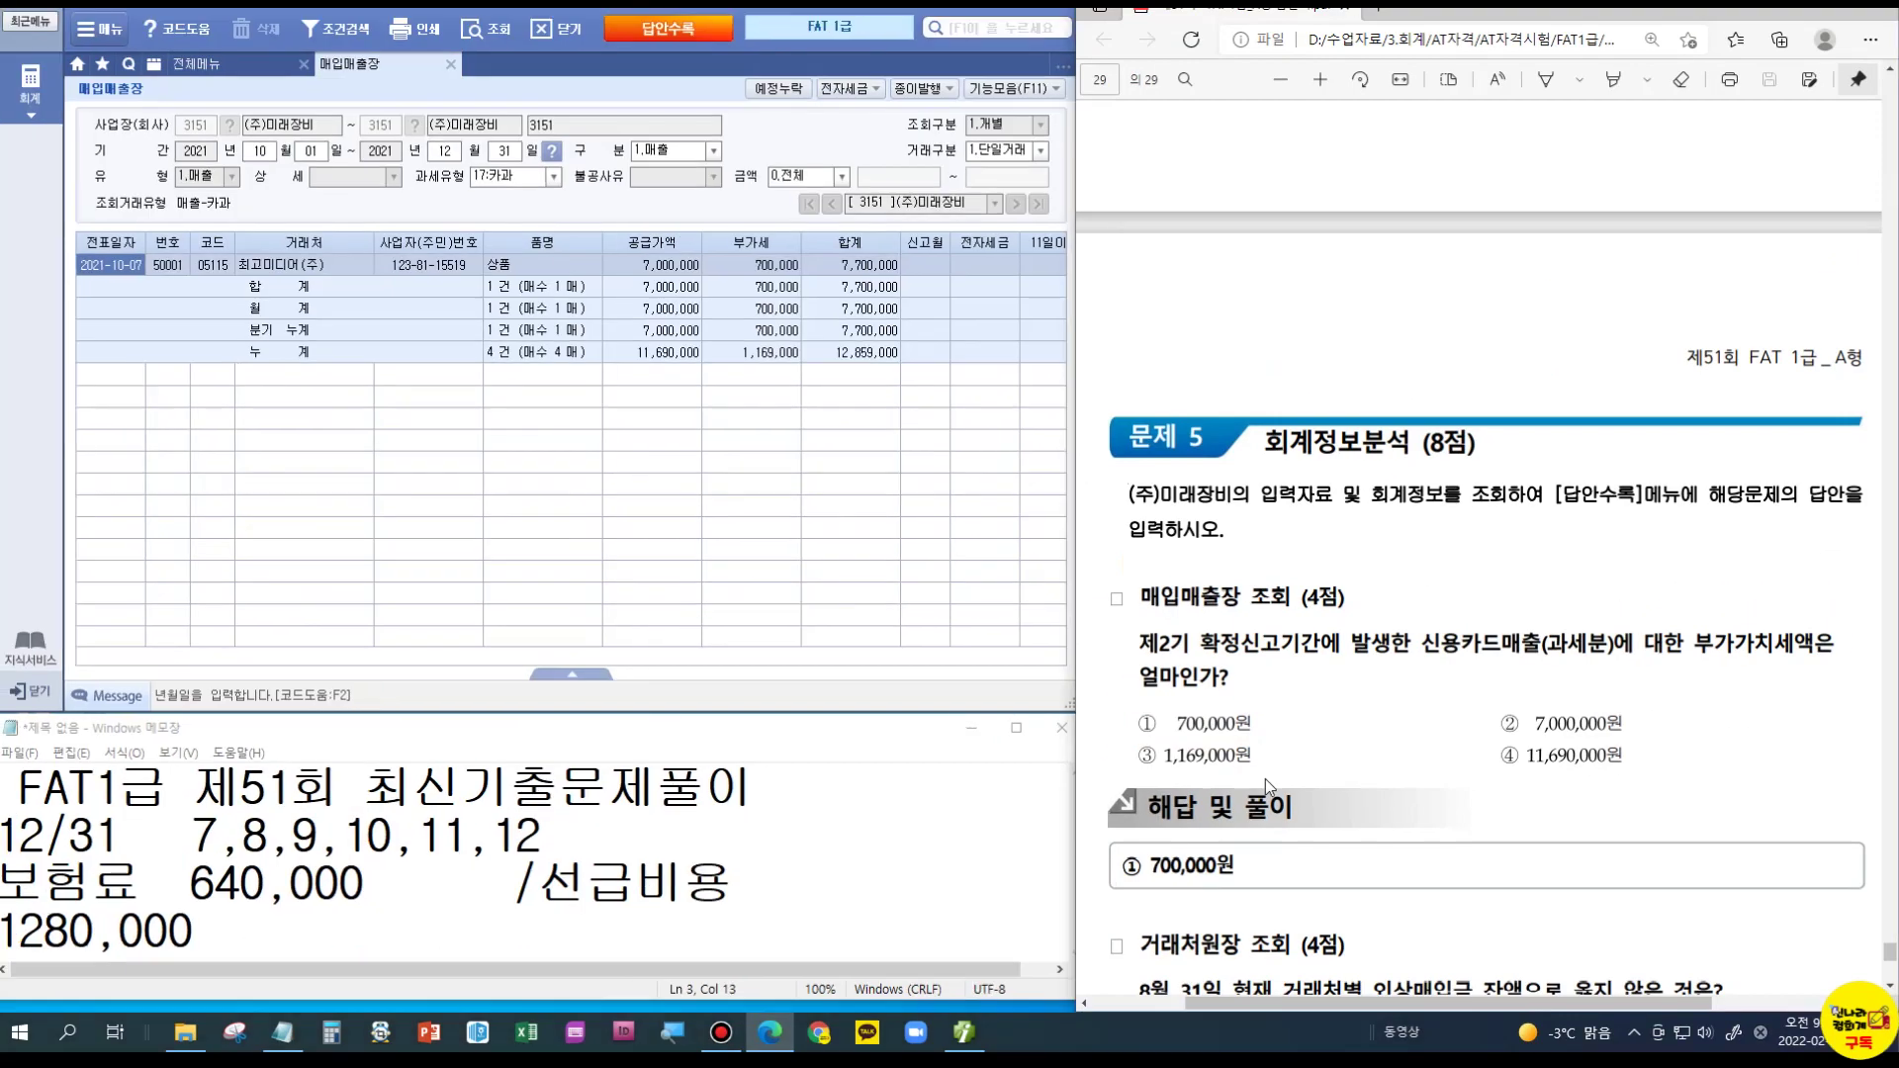
# Step: Read the 거래처원장 조회 question, replace the 매입매출장 with the 거래처원장, and set its period to January 1 through August 31, 2021
pyautogui.scroll(-4, 1288, 755)
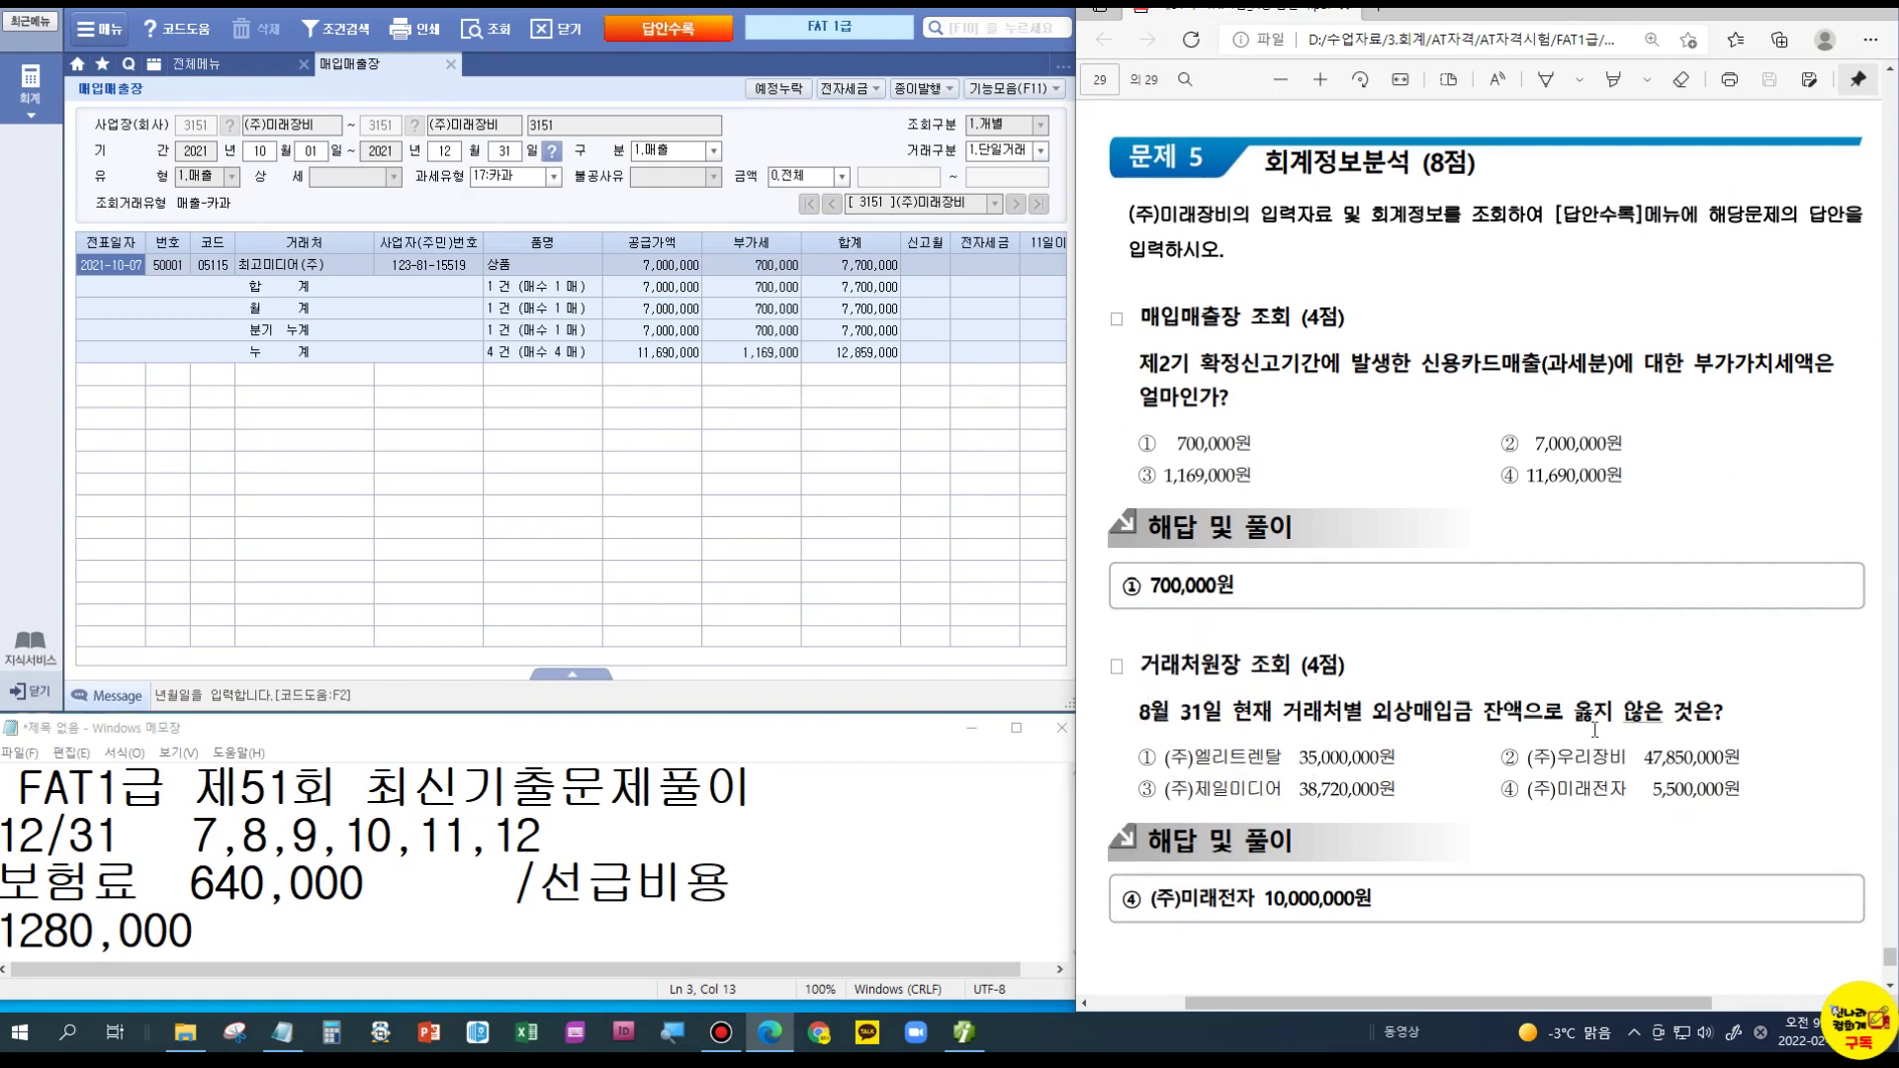
pyautogui.click(448, 64)
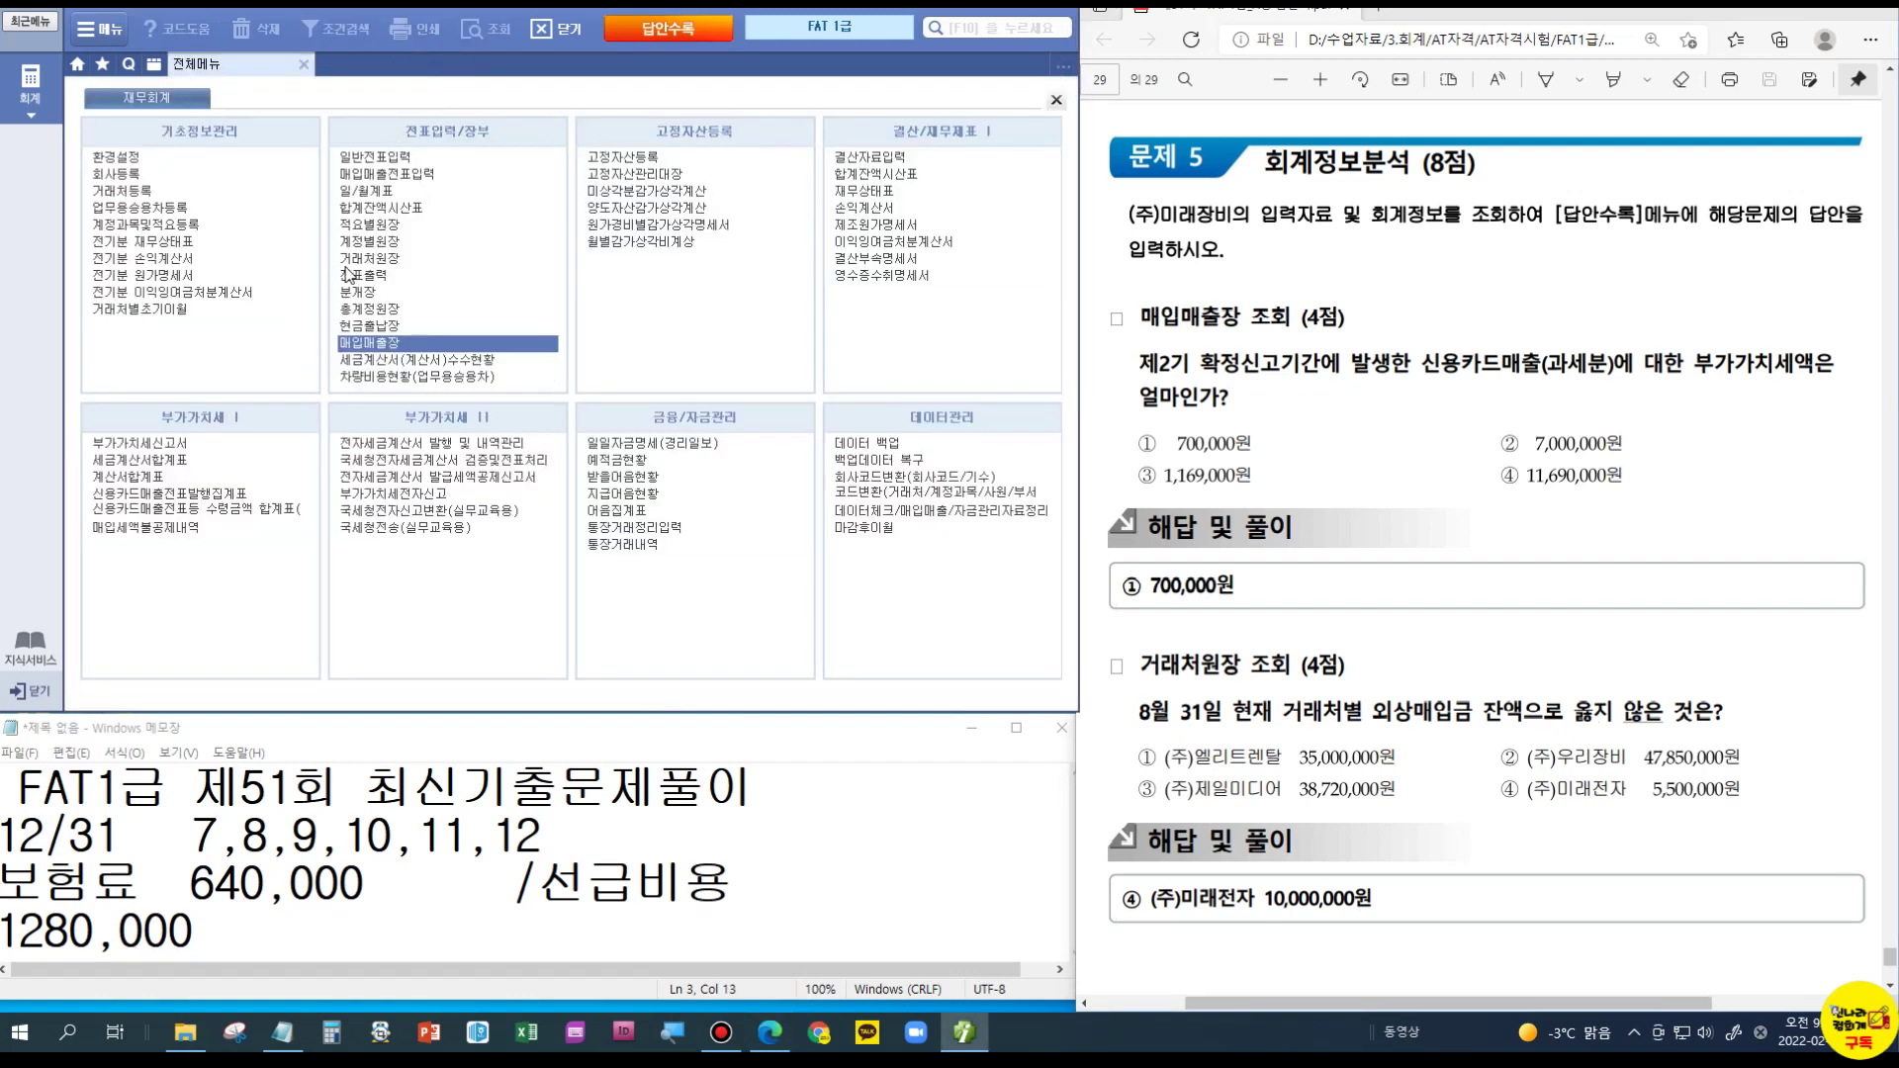
pyautogui.click(356, 258)
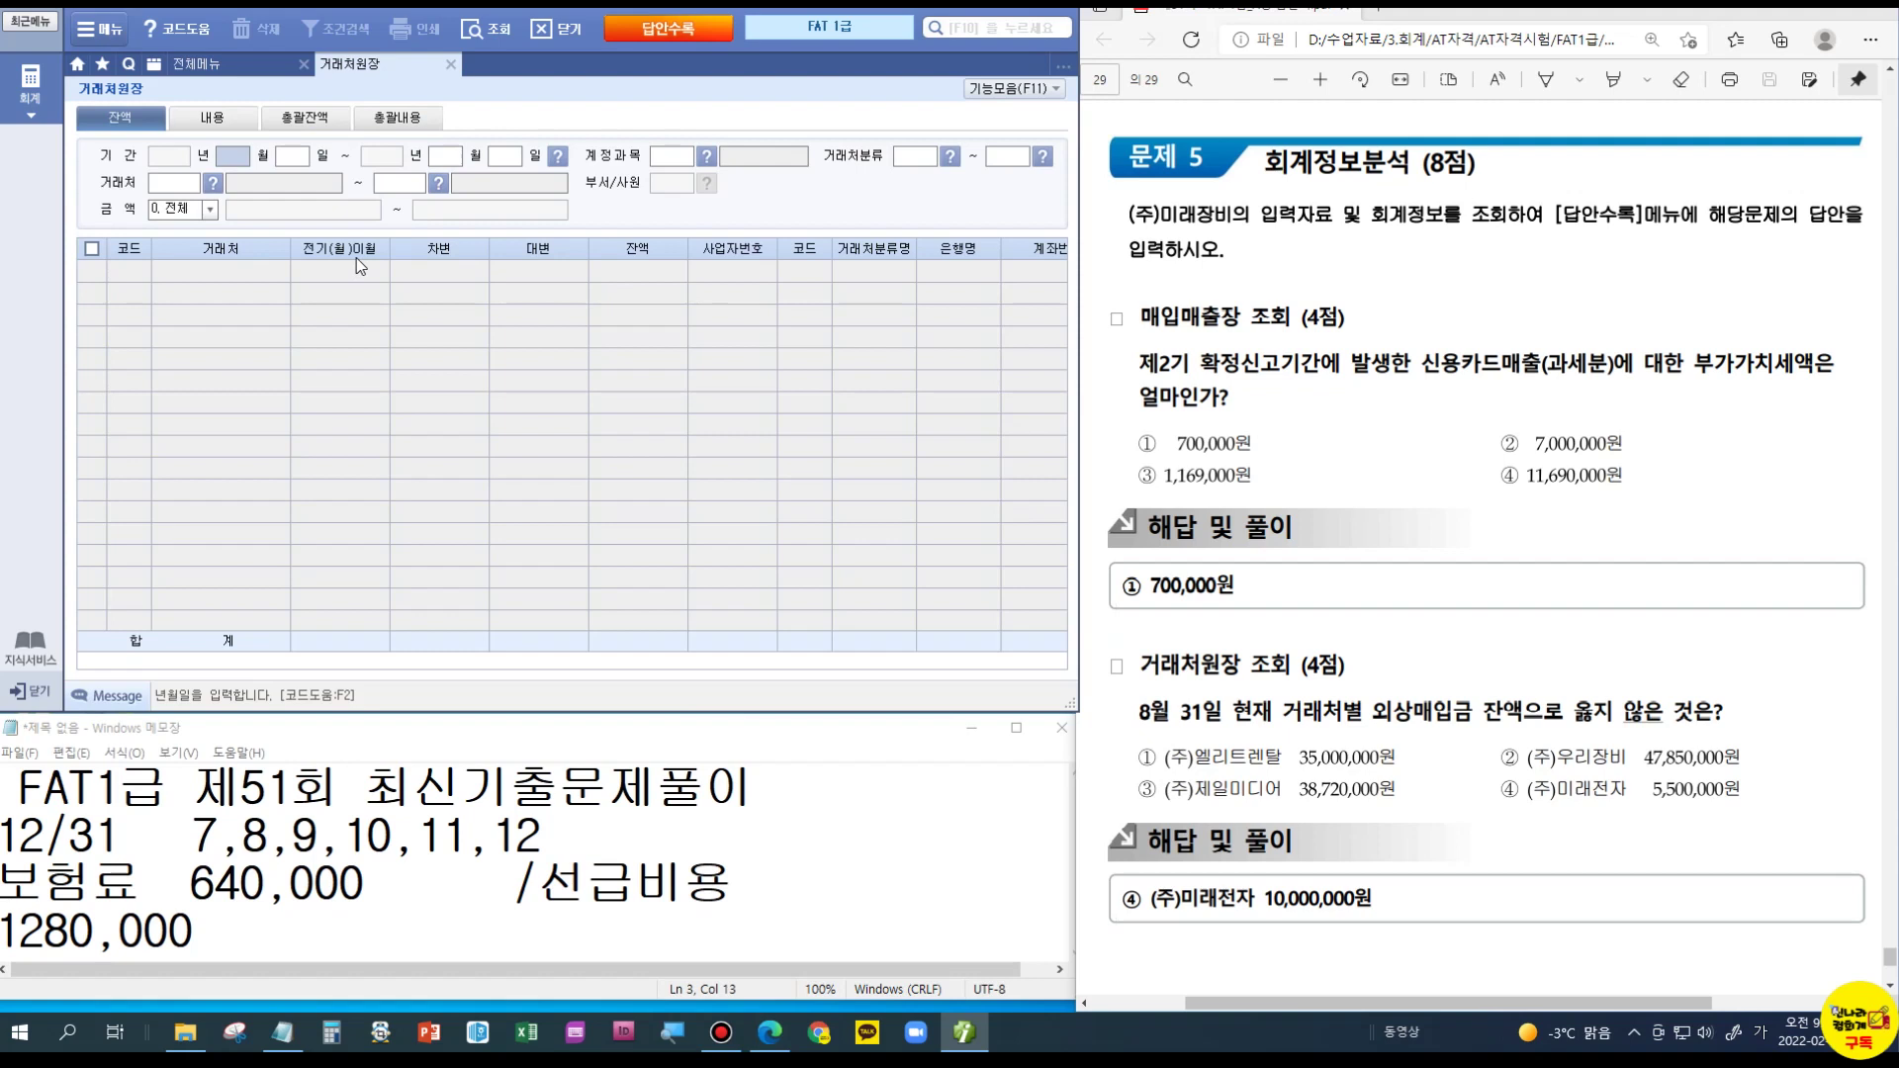
pyautogui.write('1')
pyautogui.press('Return')
pyautogui.write('1')
pyautogui.press('Return')
pyautogui.write('08')
pyautogui.press('Return')
pyautogui.write('31')
pyautogui.press('Return')
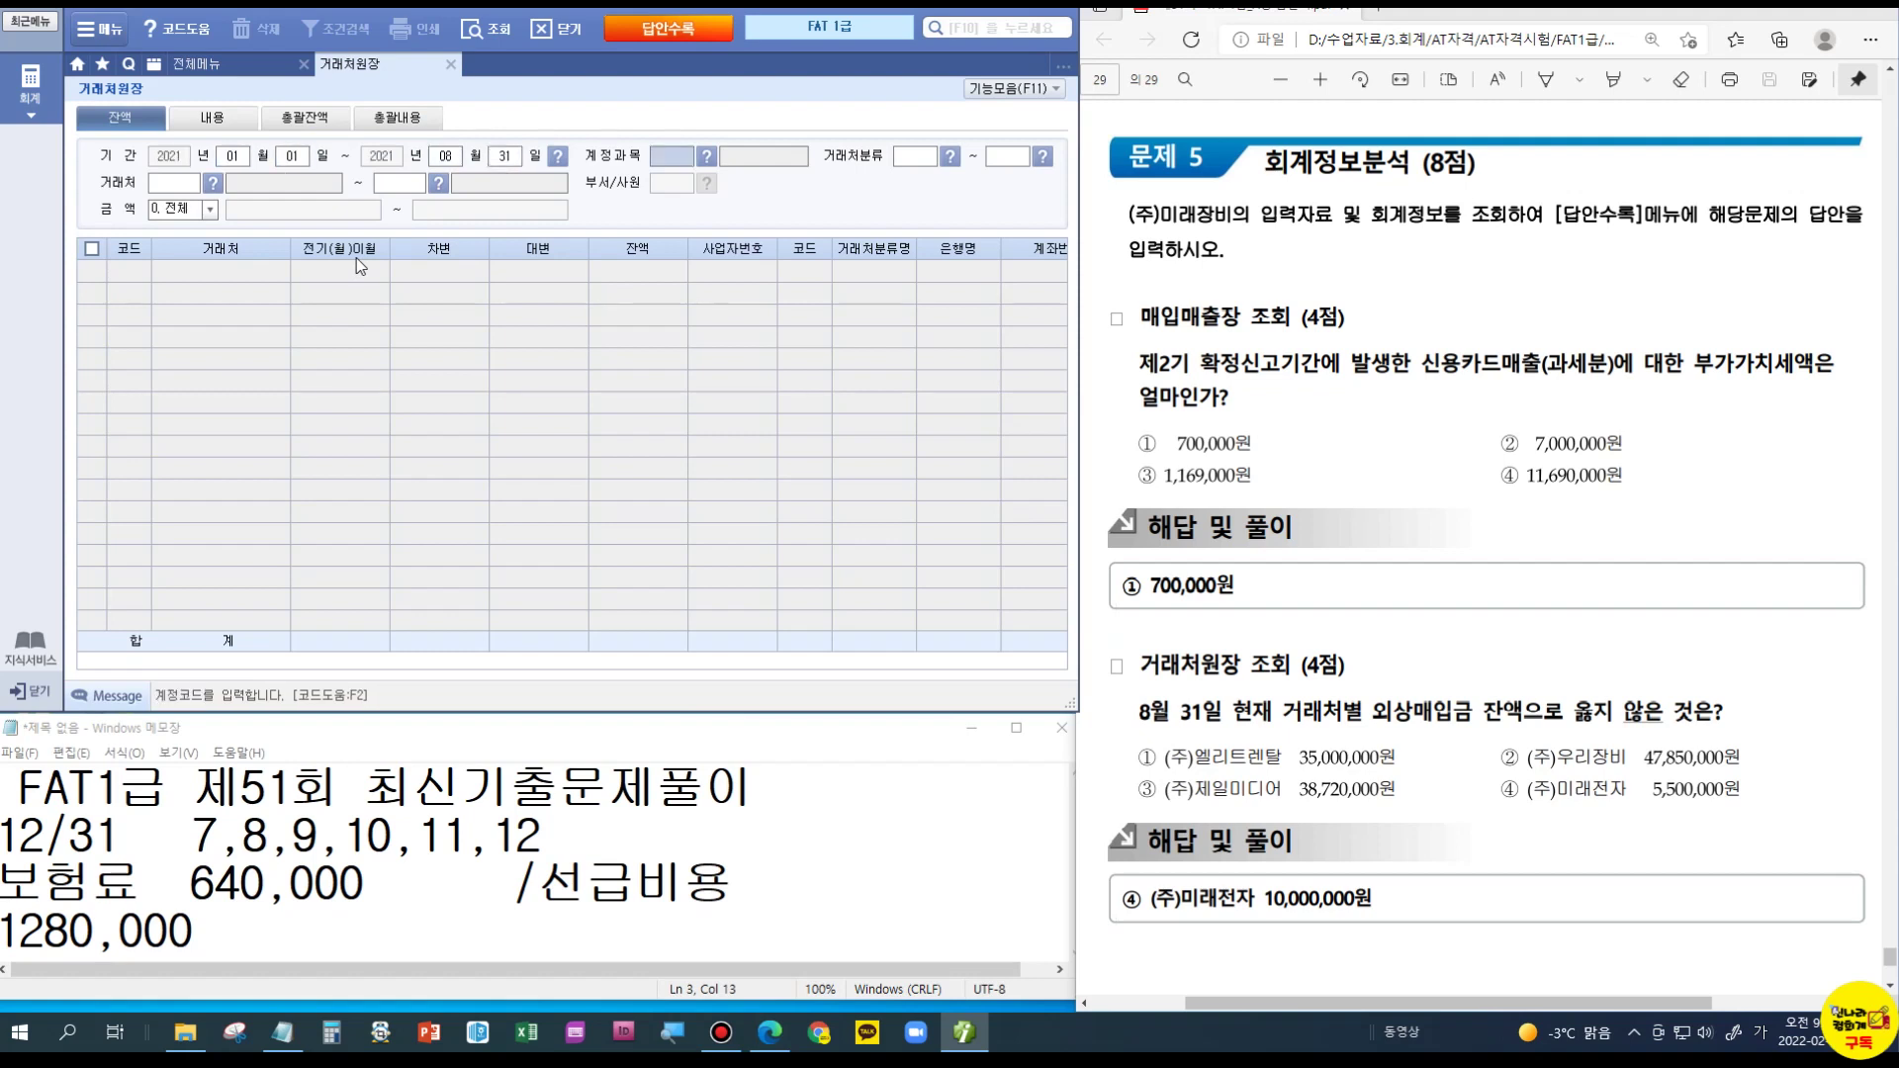
# Step: List the 거래처원장 balances of account 251 외상매입금 across the full default range of 거래처
pyautogui.write('251')
pyautogui.press('Return')
pyautogui.press('Return')
pyautogui.press('Return')
pyautogui.press('Return')
pyautogui.press('Return')
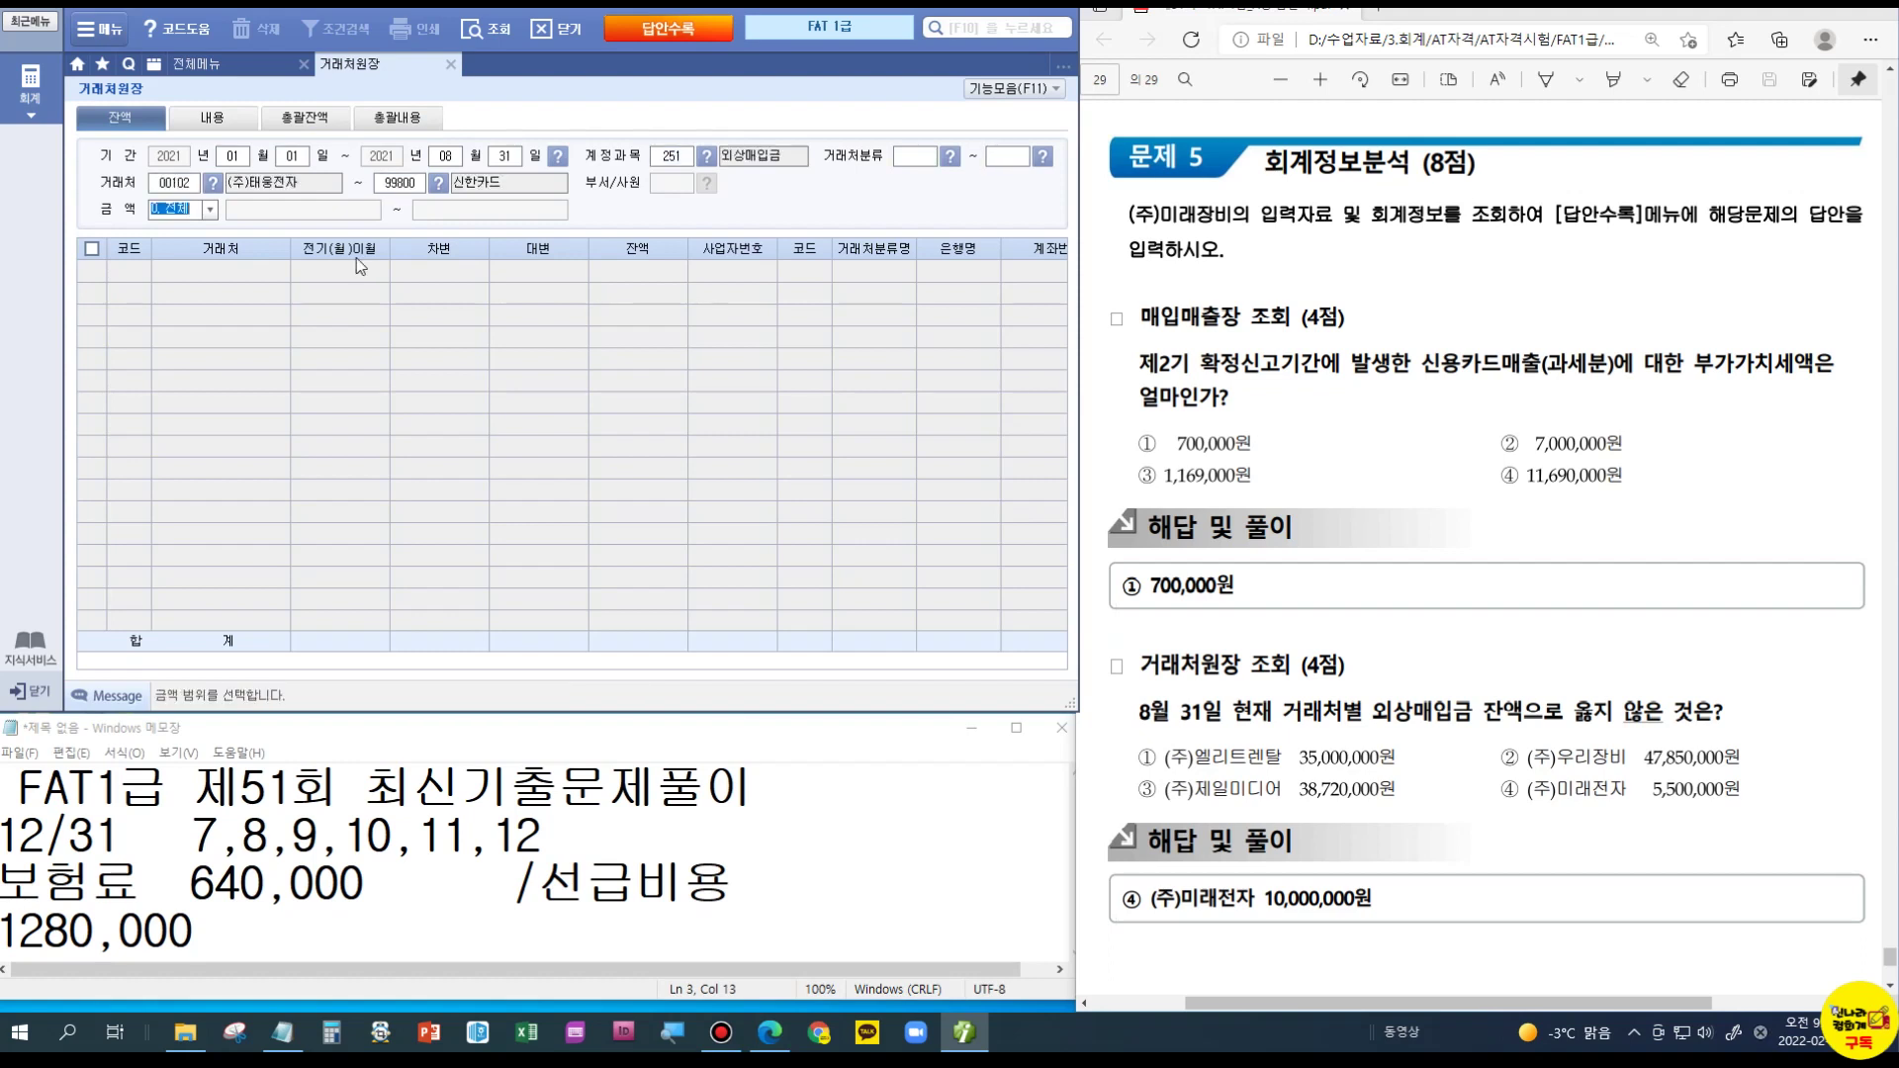
pyautogui.press('Return')
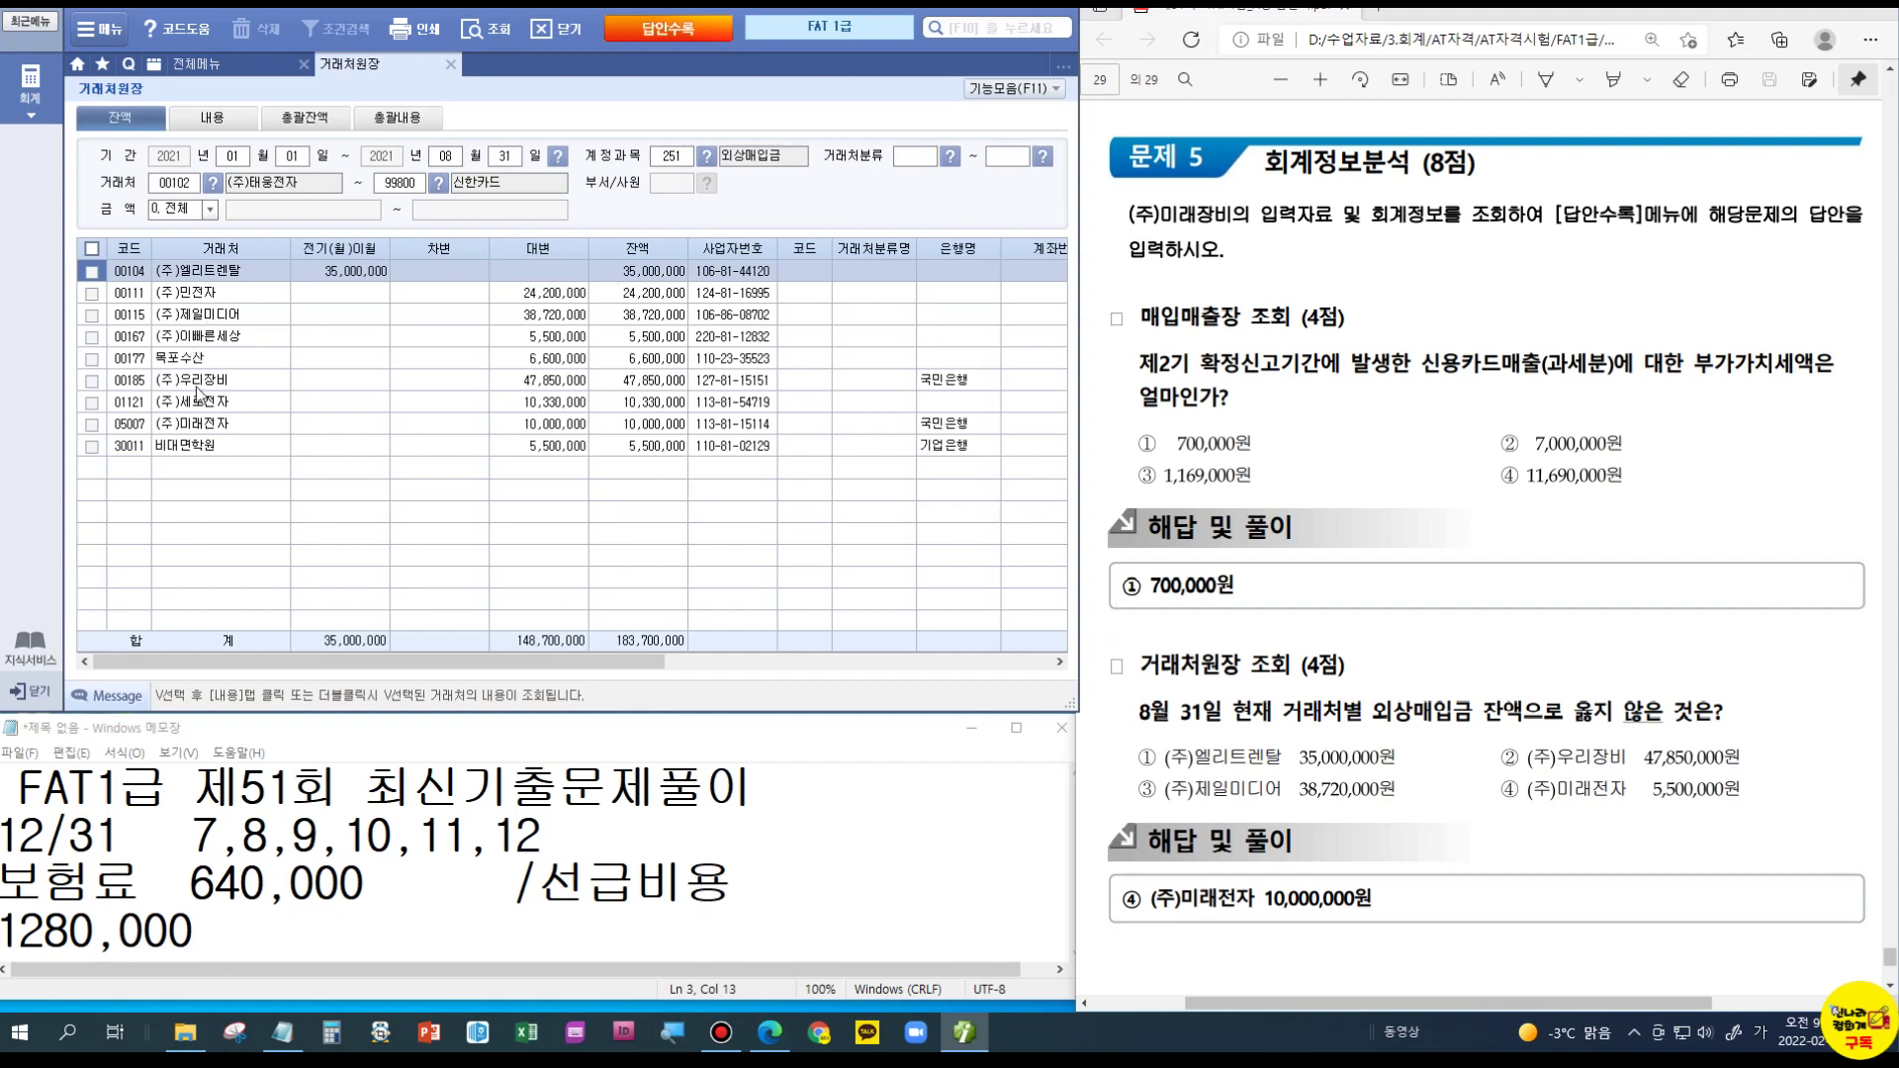
# Step: Compare the 외상매입금 balances of (주)우리장비, (주)제일미디어 and (주)미래전자 with the answer choices and mark choice ④ in red
pyautogui.click(628, 382)
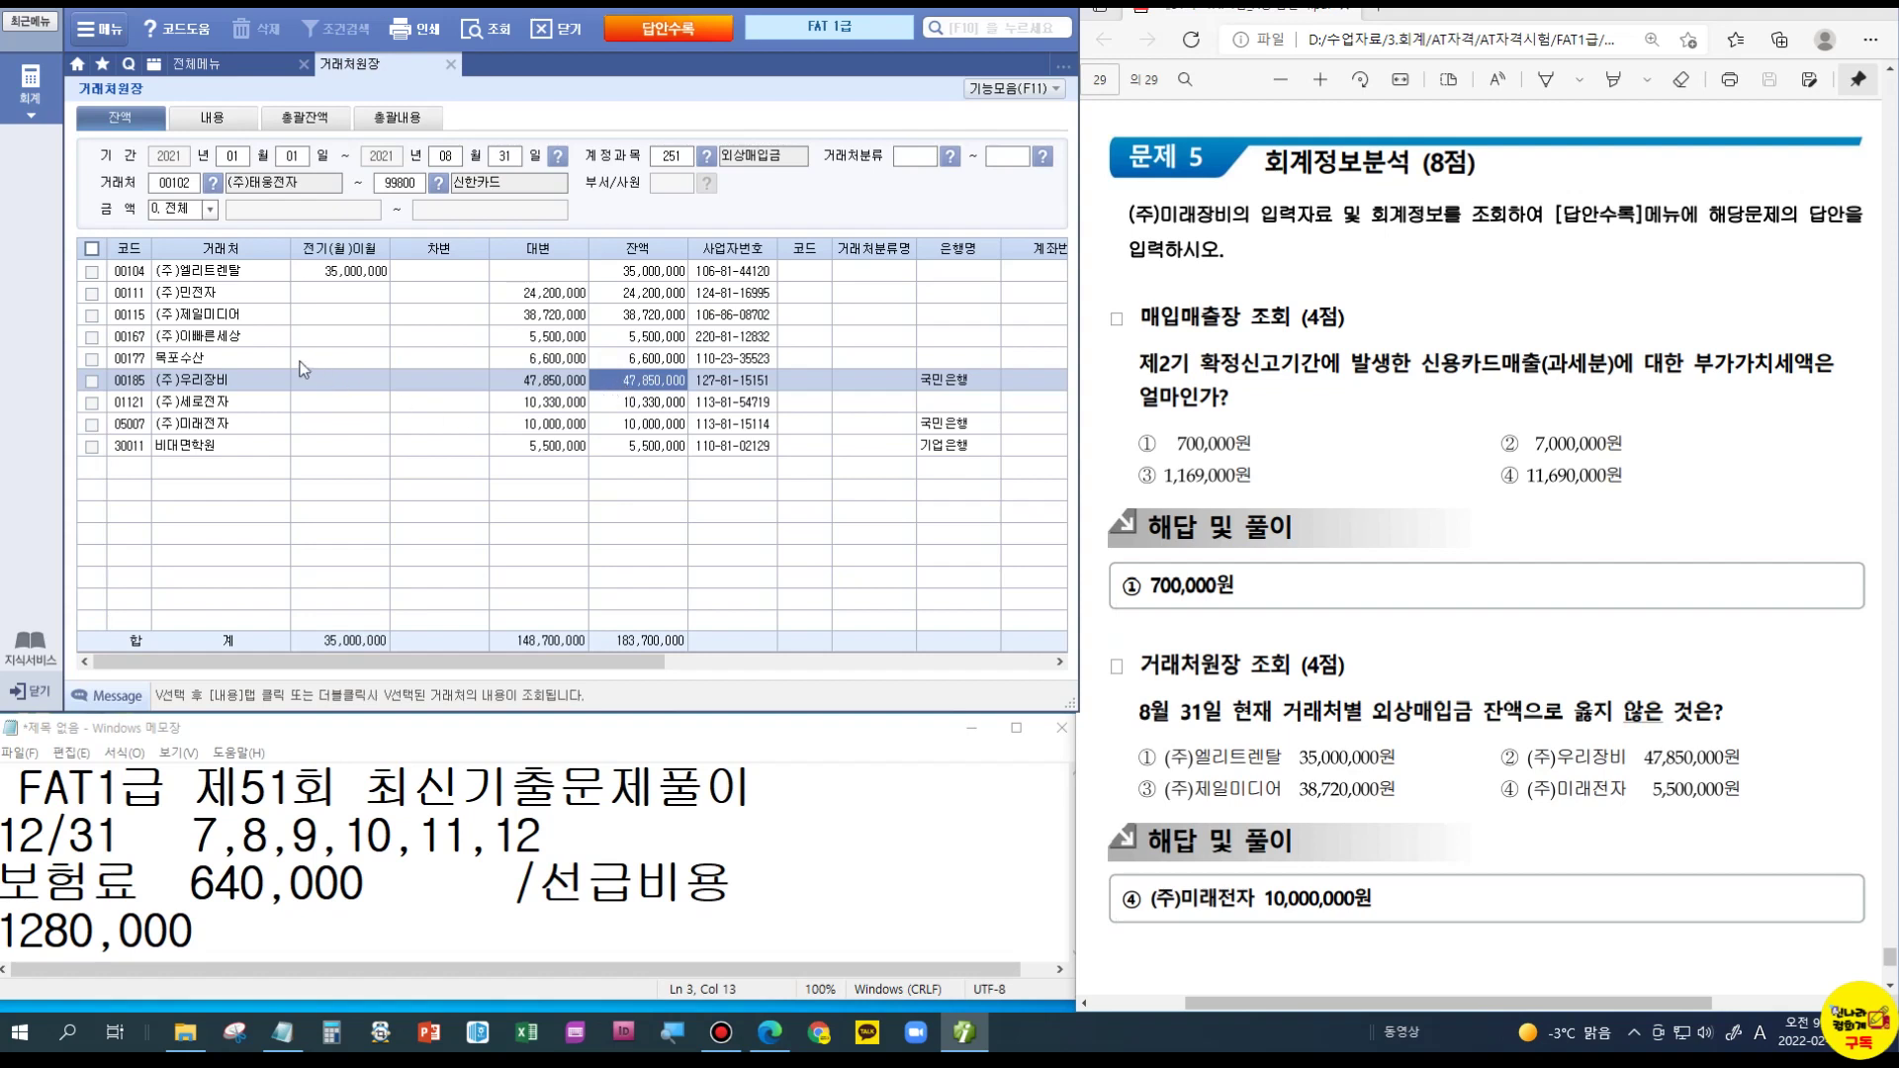
pyautogui.click(625, 317)
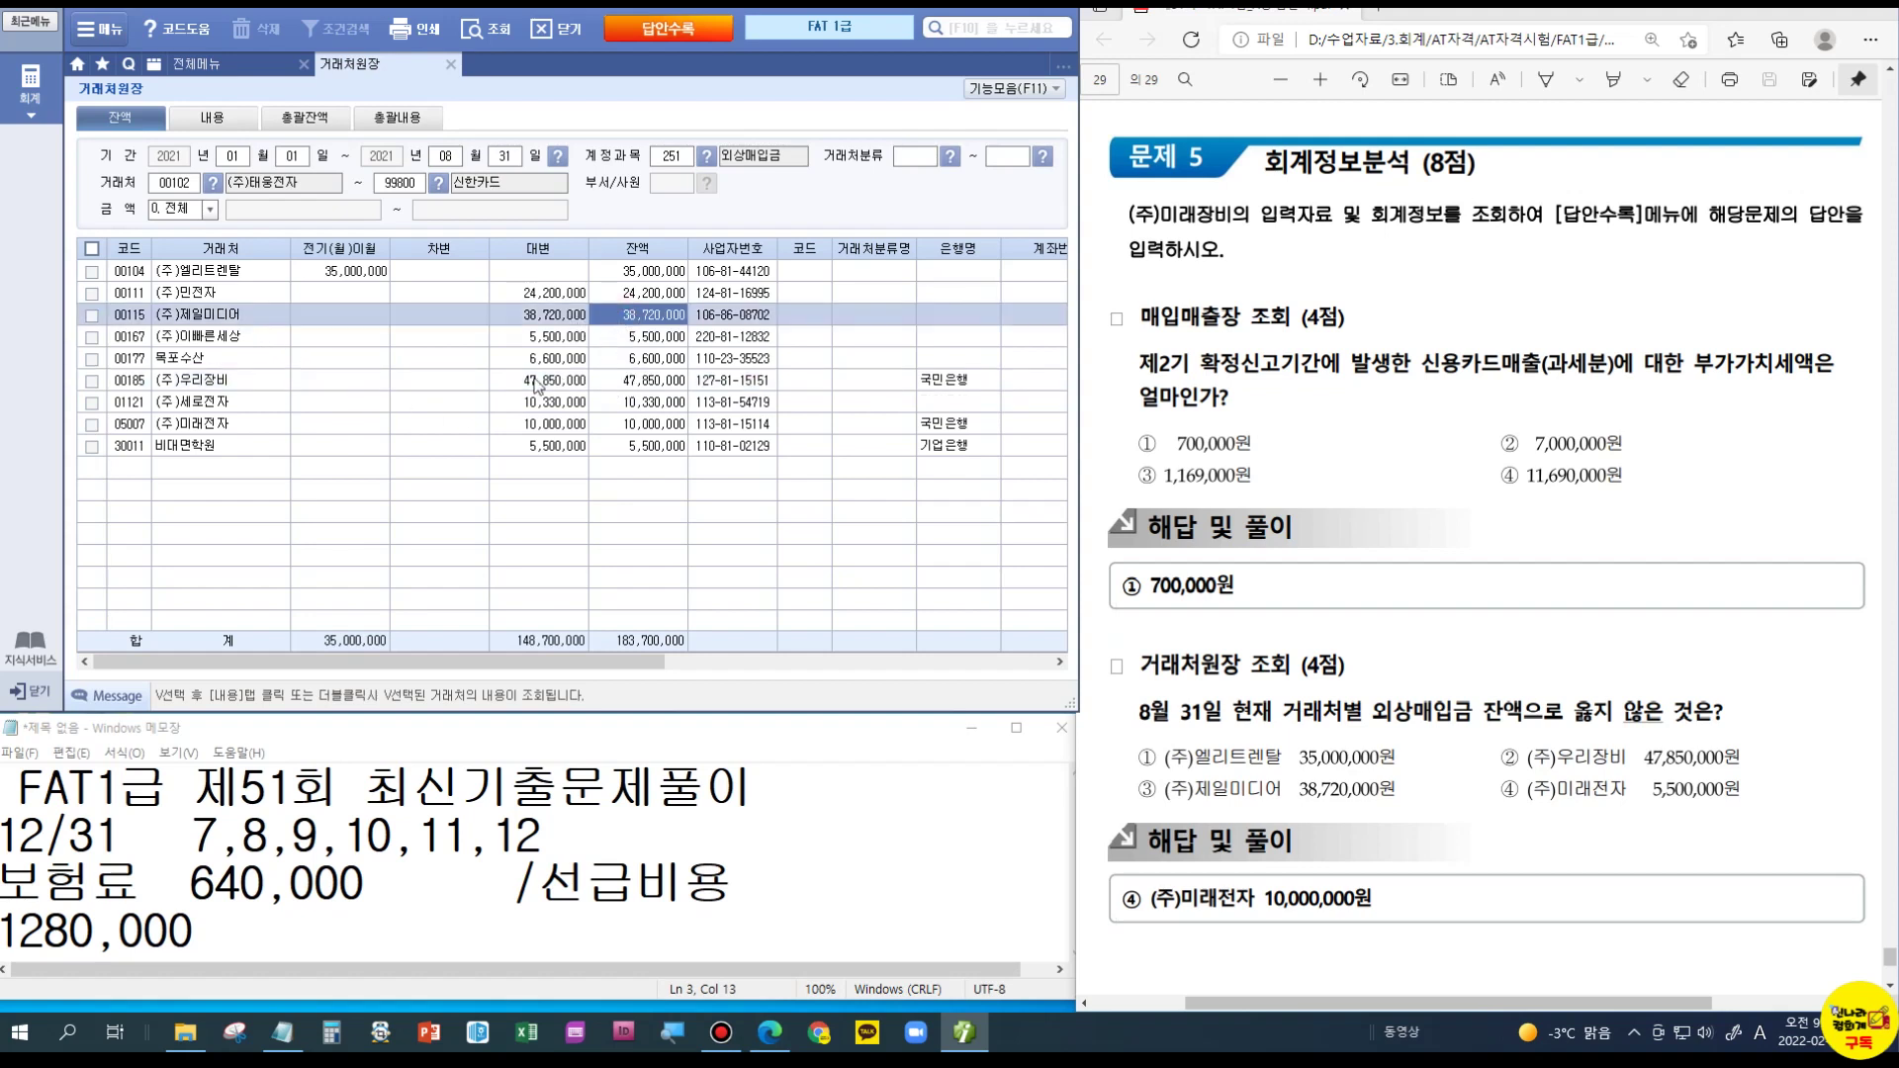
pyautogui.click(596, 419)
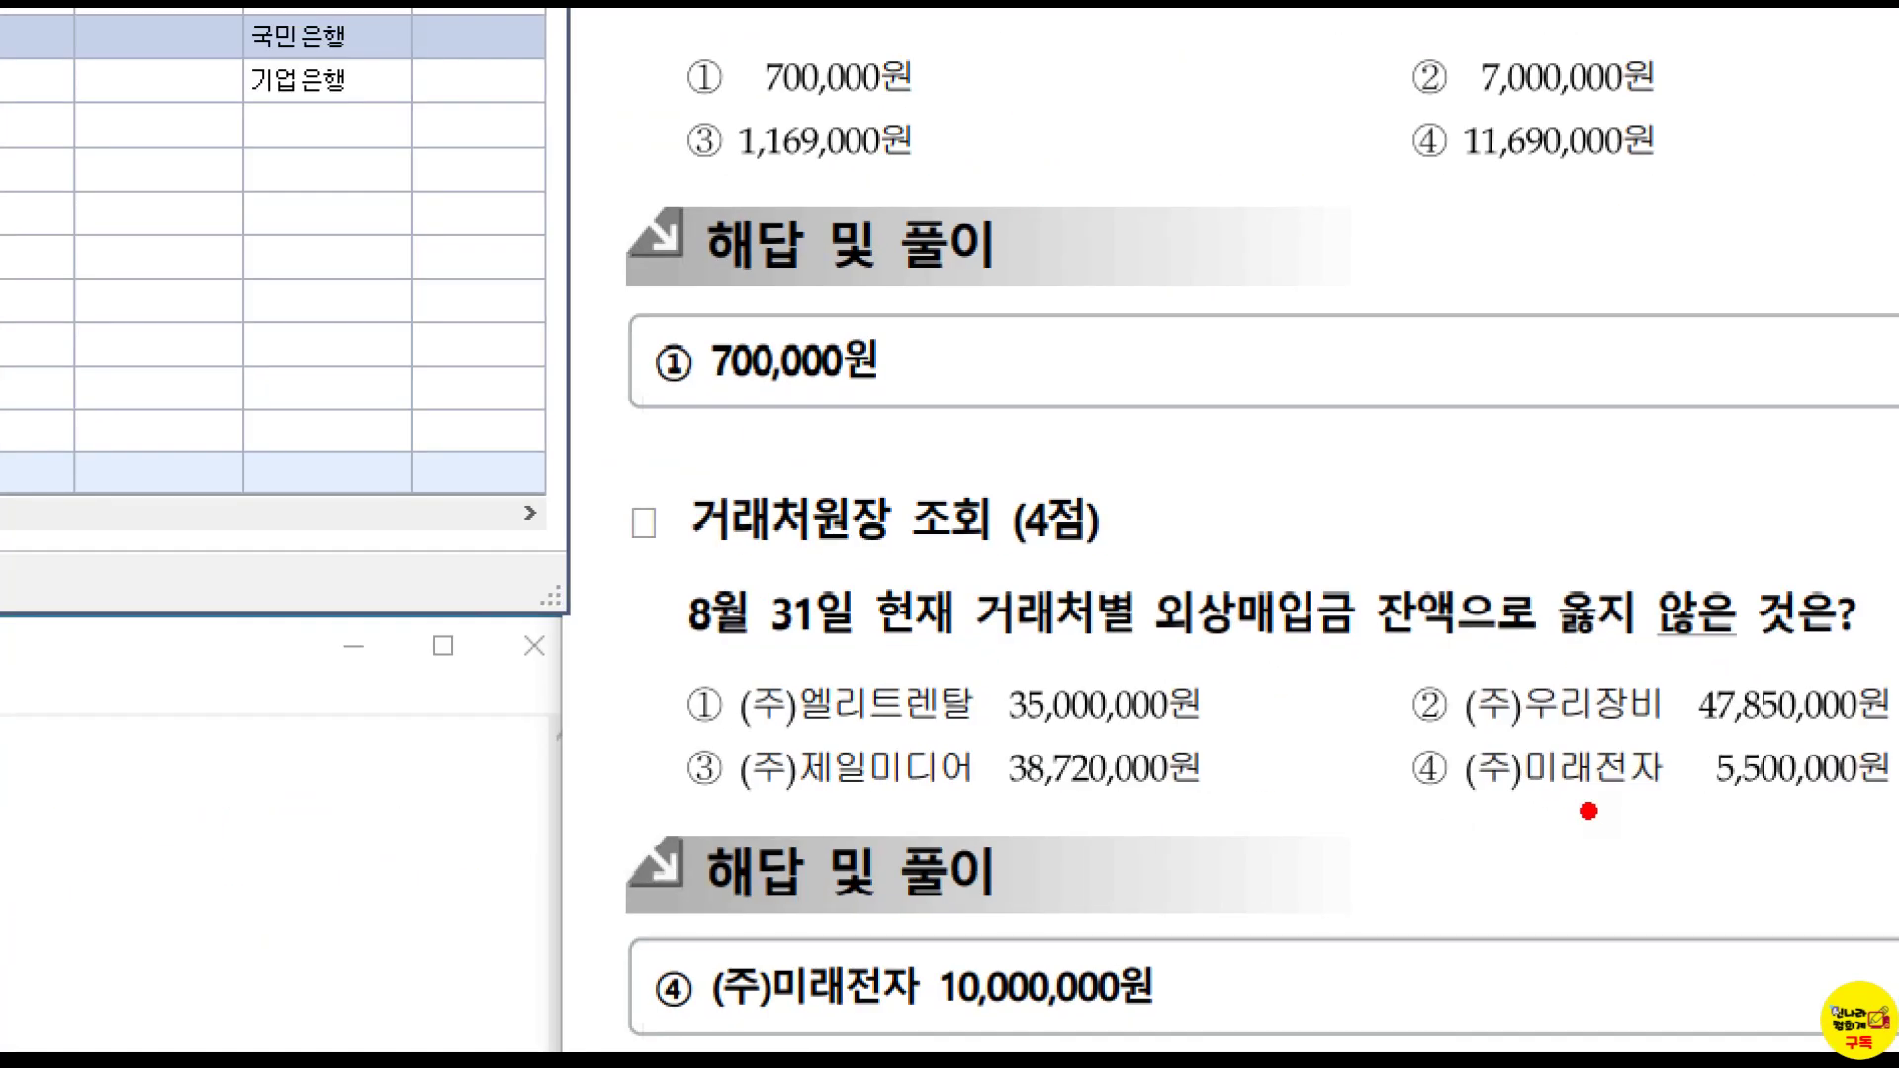
pyautogui.moveTo(1482, 771); pyautogui.dragTo(1639, 840)
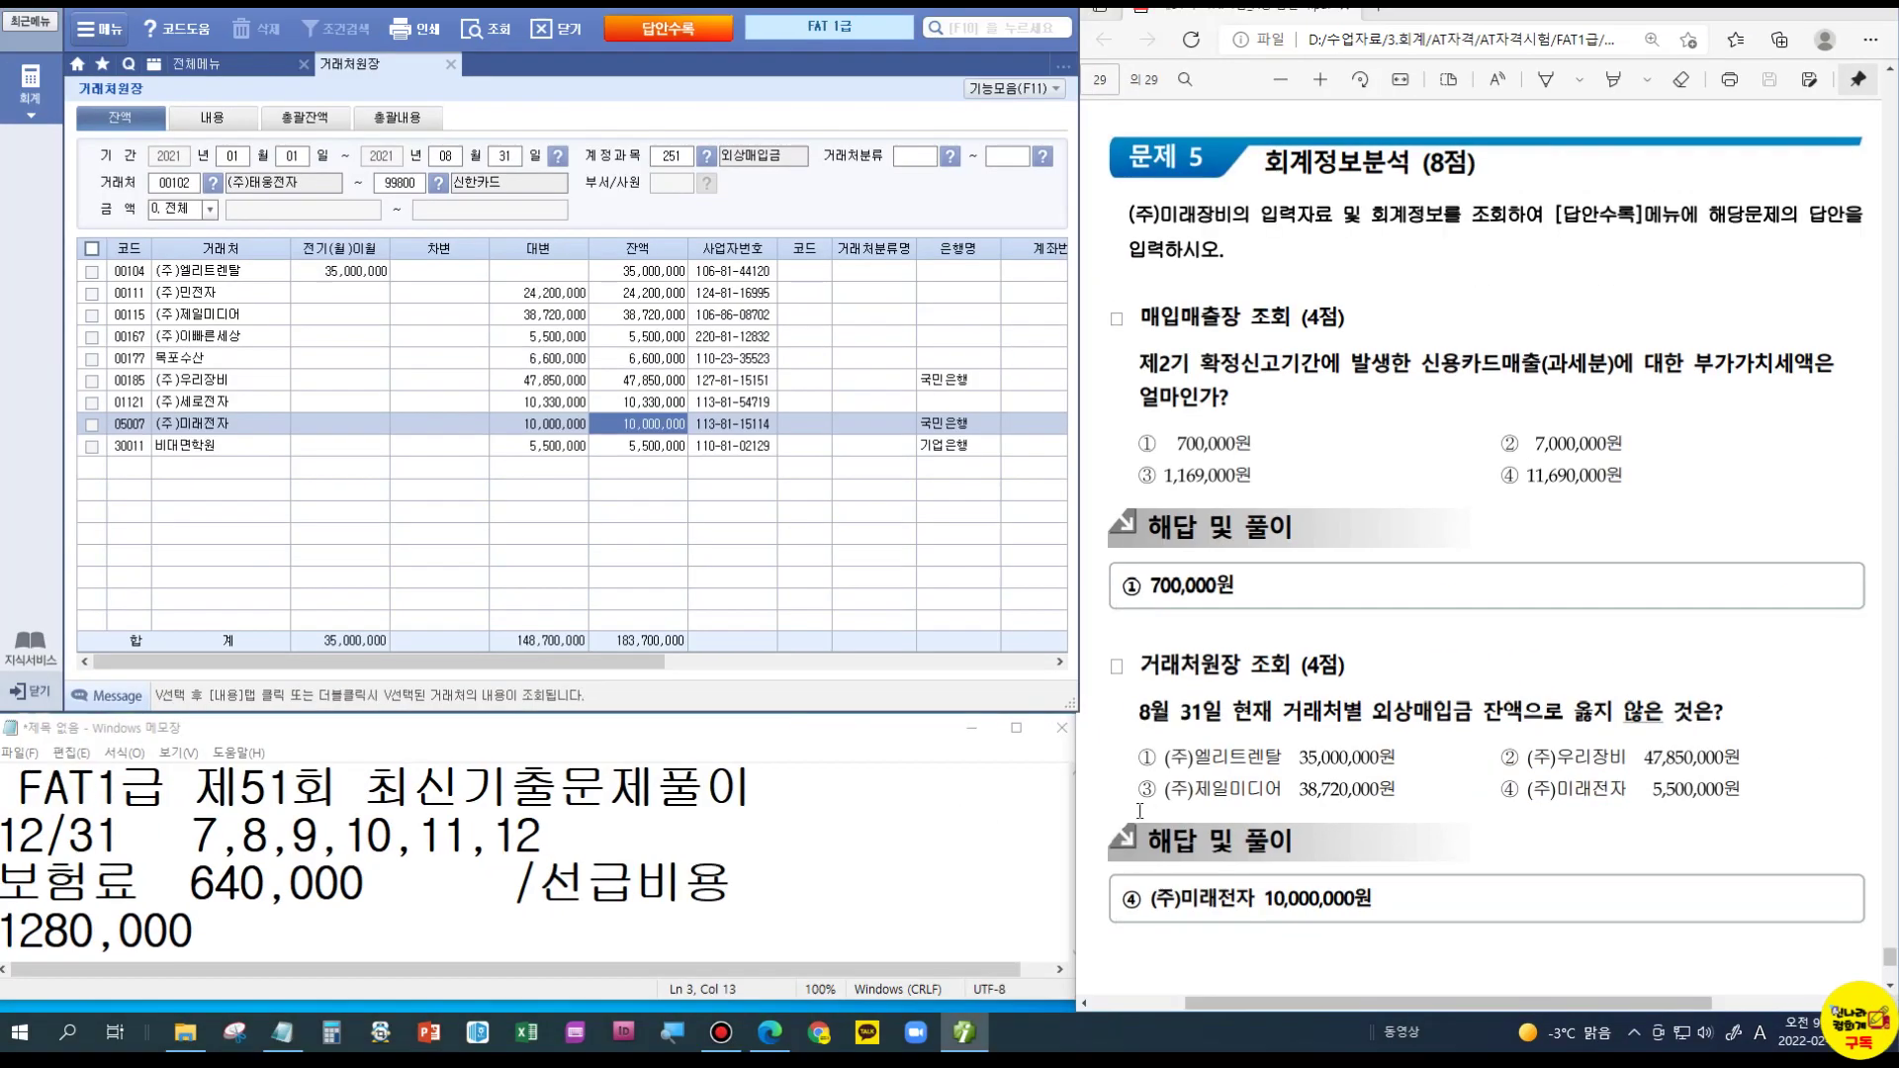
pyautogui.scroll(-5, 1140, 810)
pyautogui.scroll(3, 1139, 810)
pyautogui.scroll(1, 1140, 810)
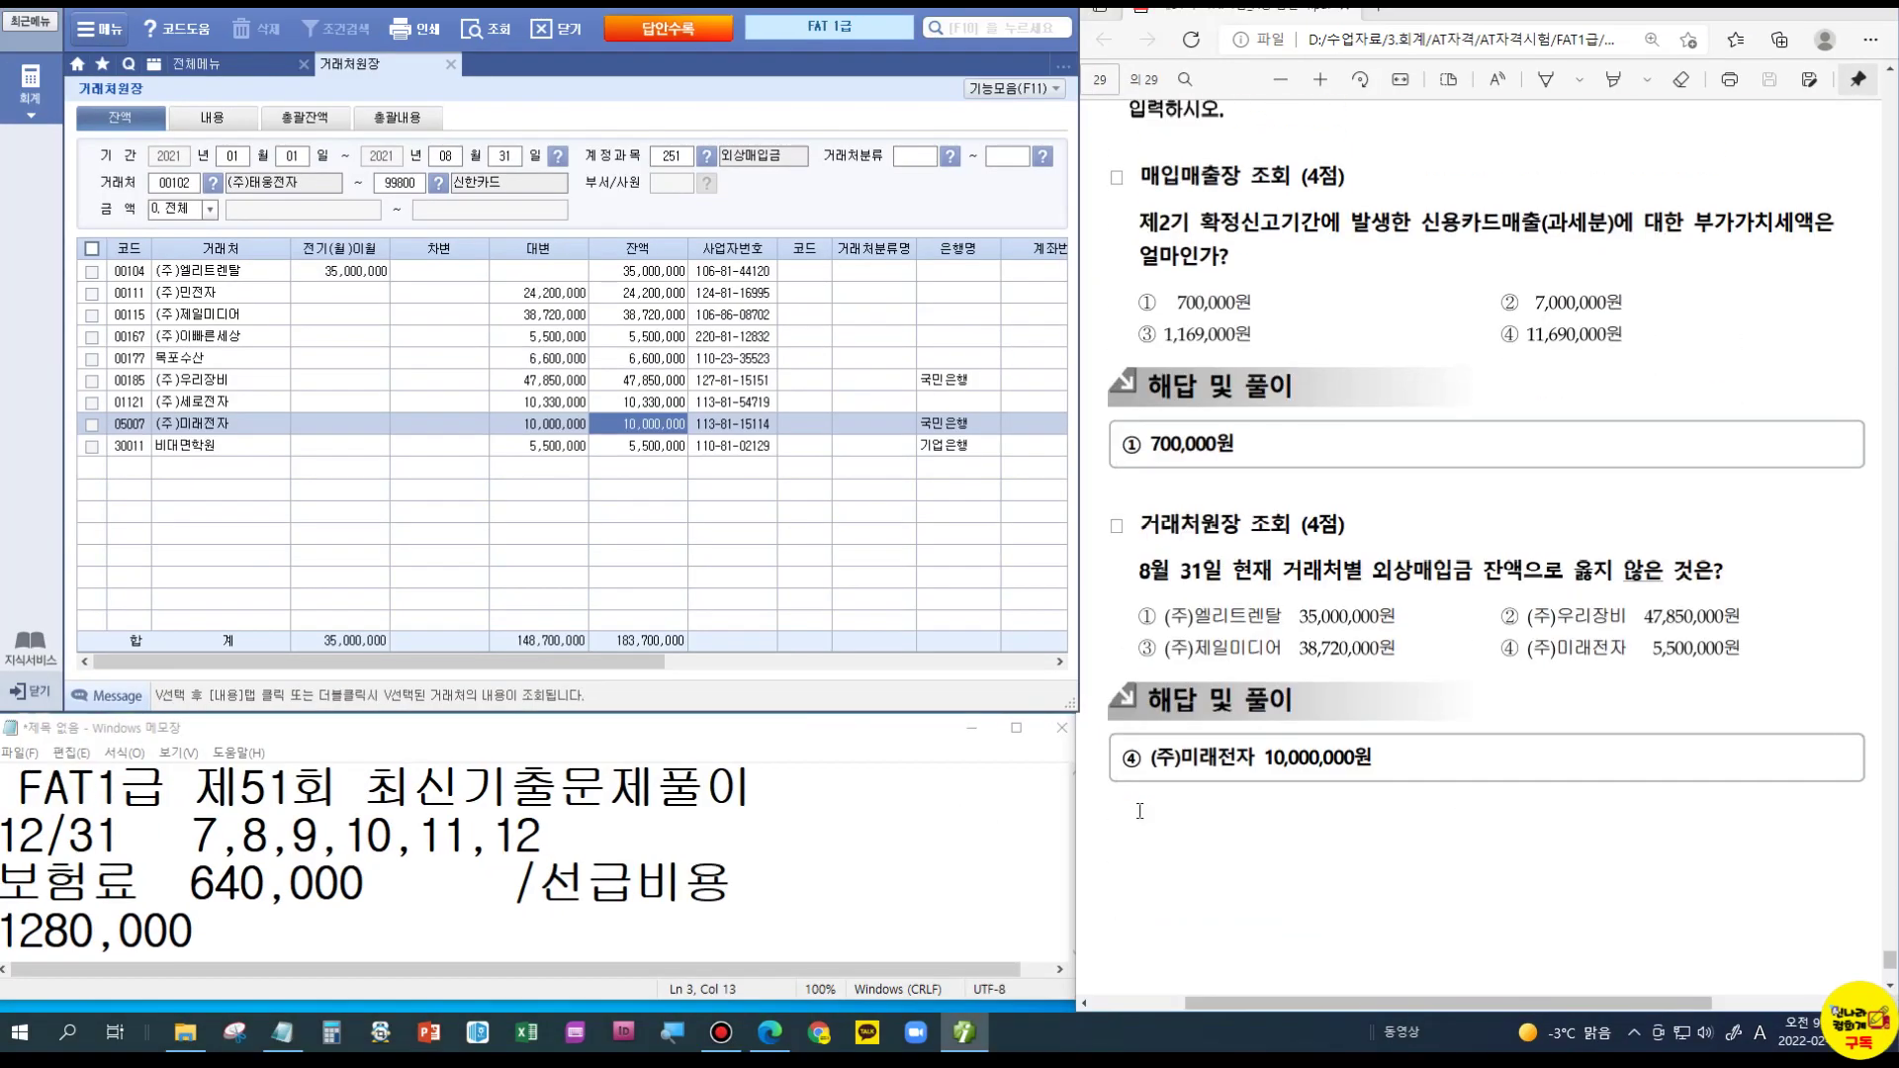